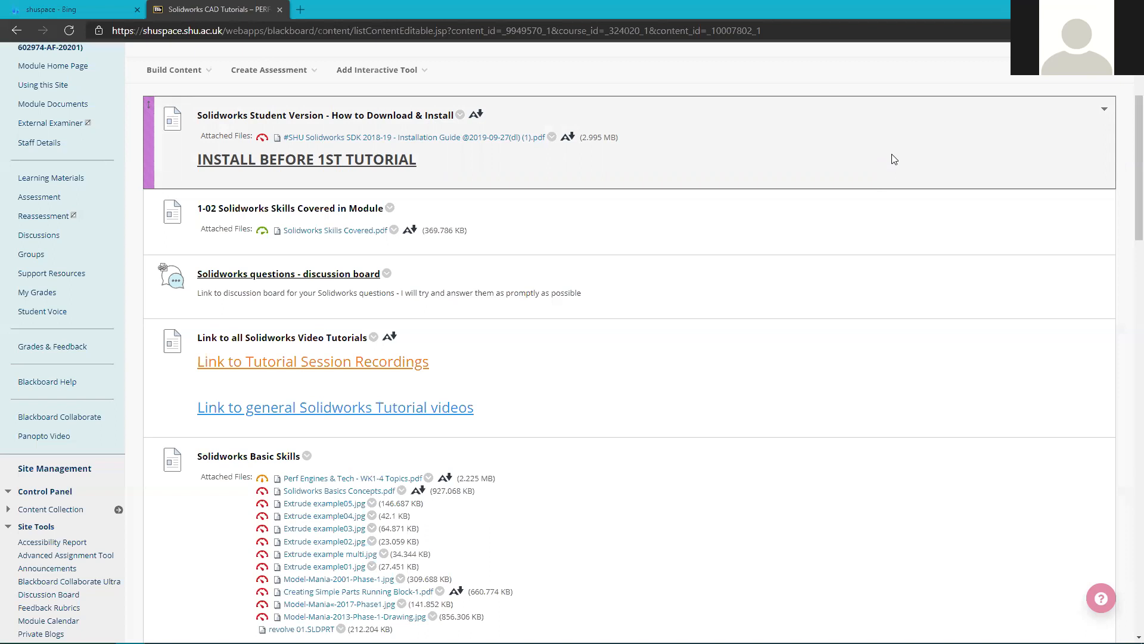
Open Offset Link.pdf from the course page's Solidworks Drawings section and examine its dimensioned views and title block.
{"action": "scroll", "coordinate": [586, 376], "scroll_direction": "down", "scroll_amount": 3}
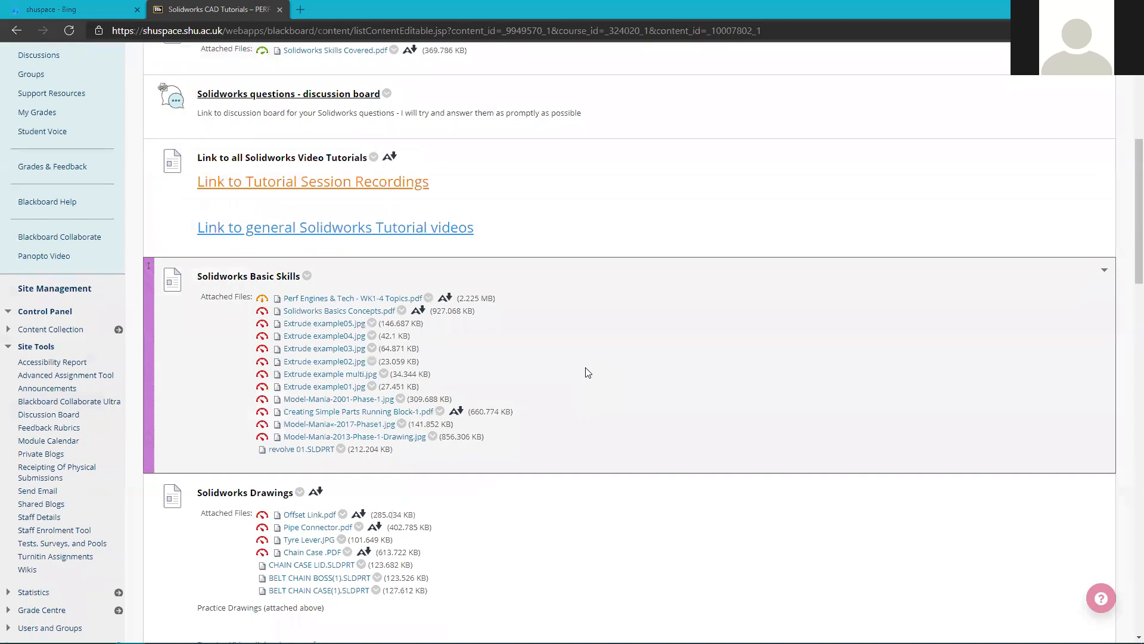
{"action": "scroll", "coordinate": [586, 374], "scroll_direction": "down", "scroll_amount": 2}
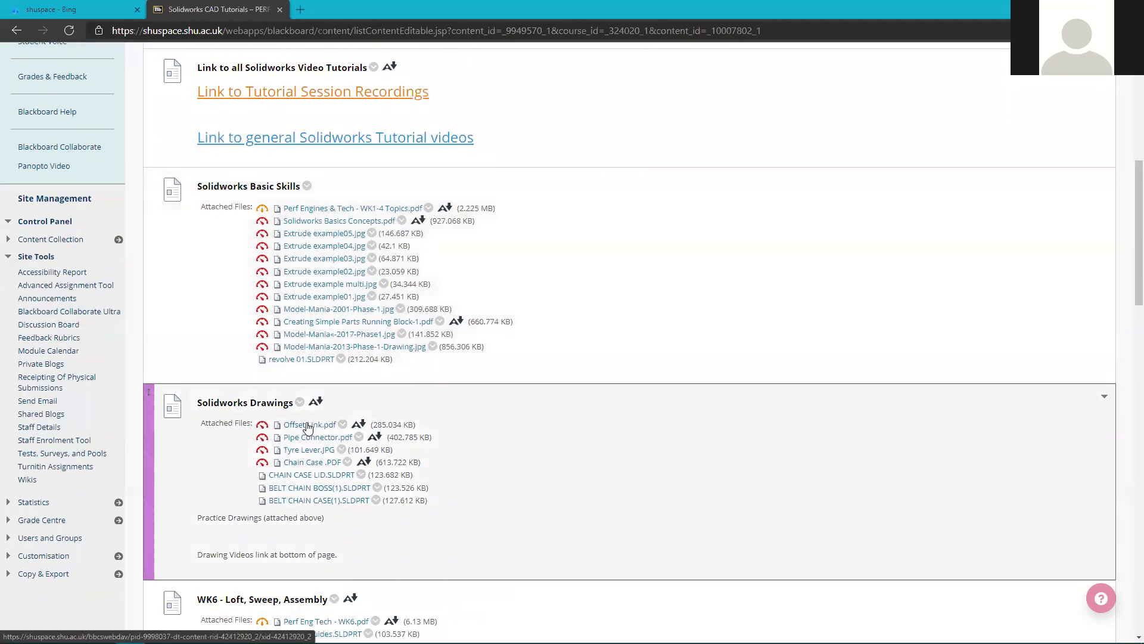
{"action": "middle_click", "coordinate": [307, 426]}
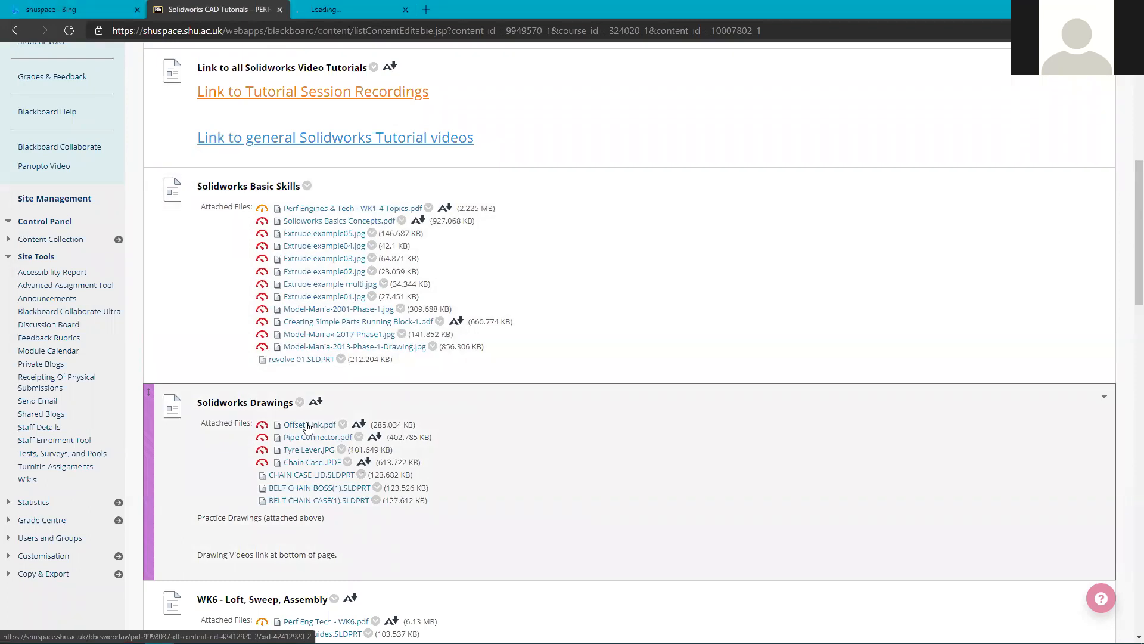
{"action": "left_click", "coordinate": [372, 6]}
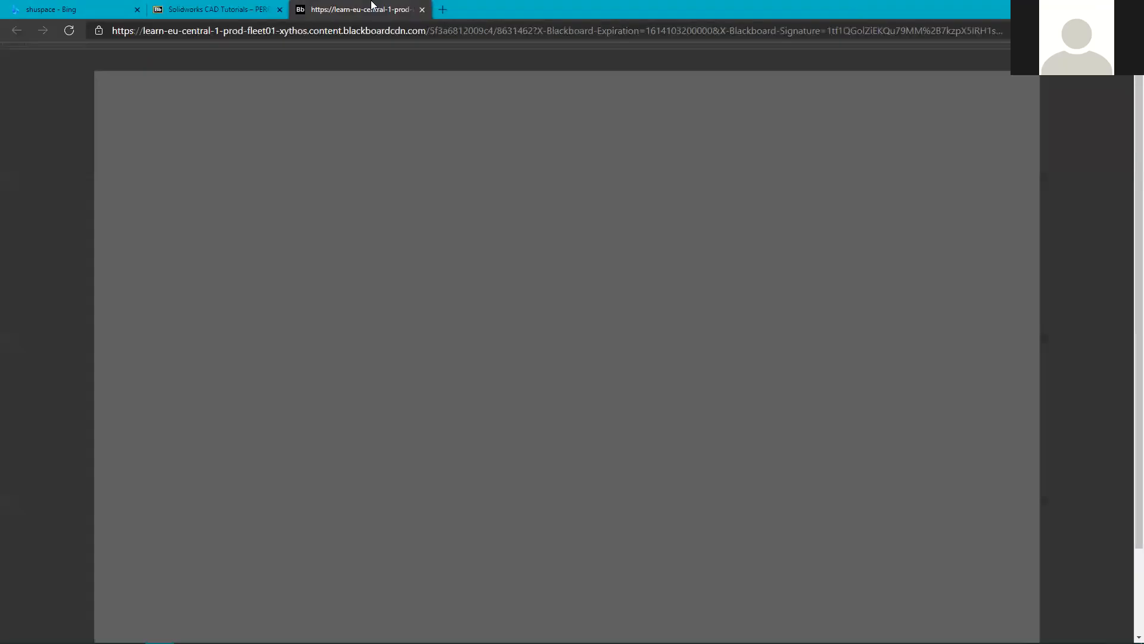
{"action": "scroll", "coordinate": [699, 344], "scroll_direction": "down", "scroll_amount": 2}
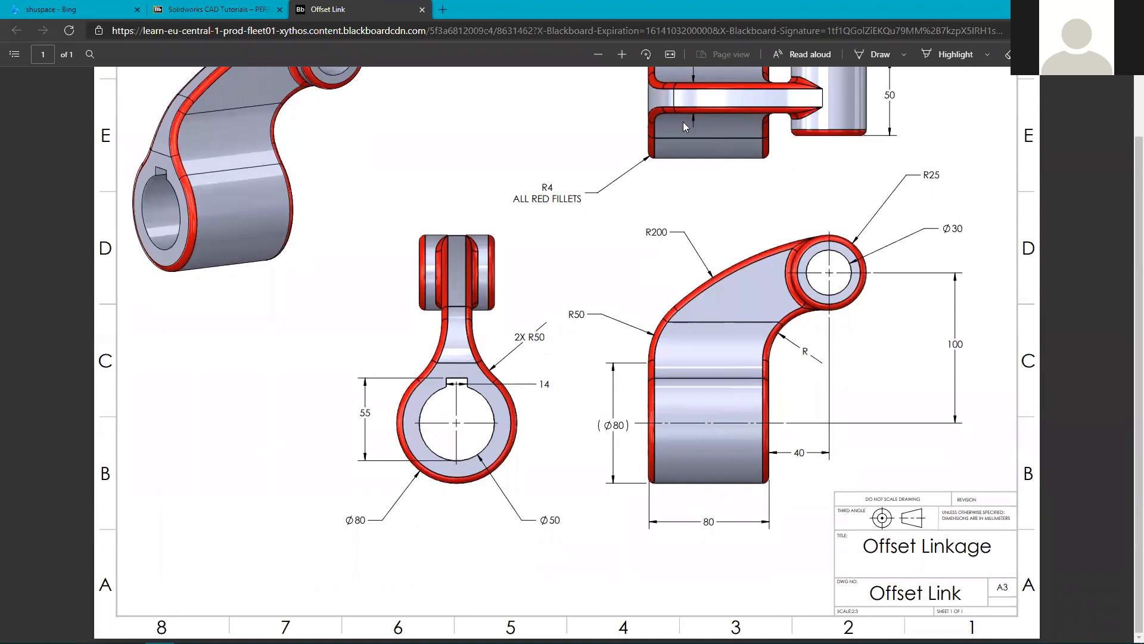
{"action": "scroll", "coordinate": [464, 266], "scroll_direction": "up", "scroll_amount": 2}
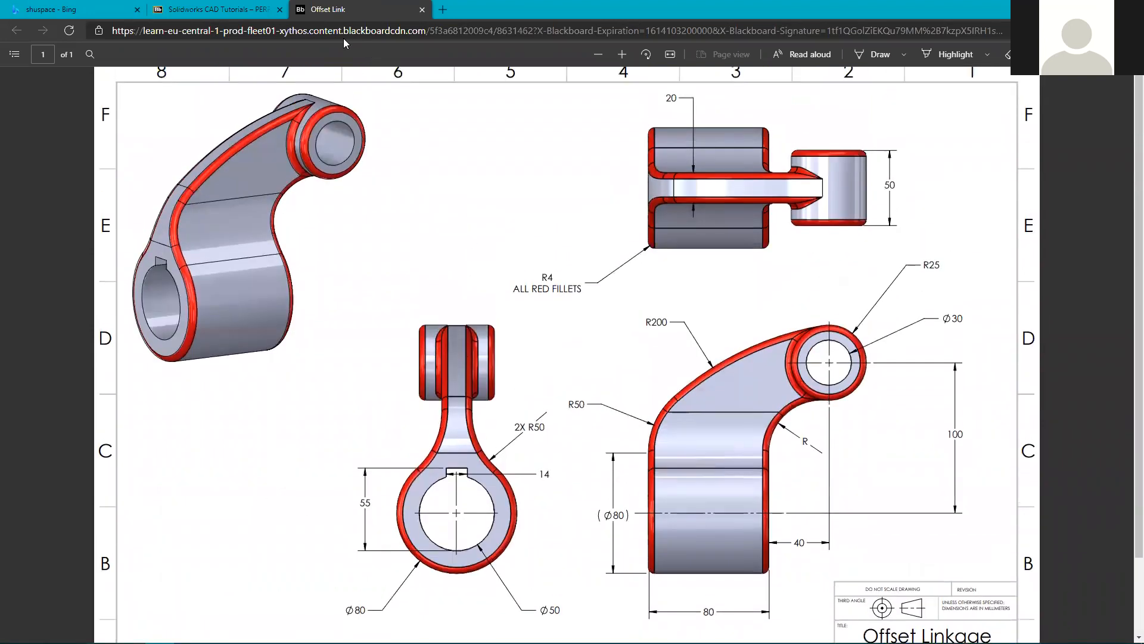
{"action": "left_click", "coordinate": [598, 54]}
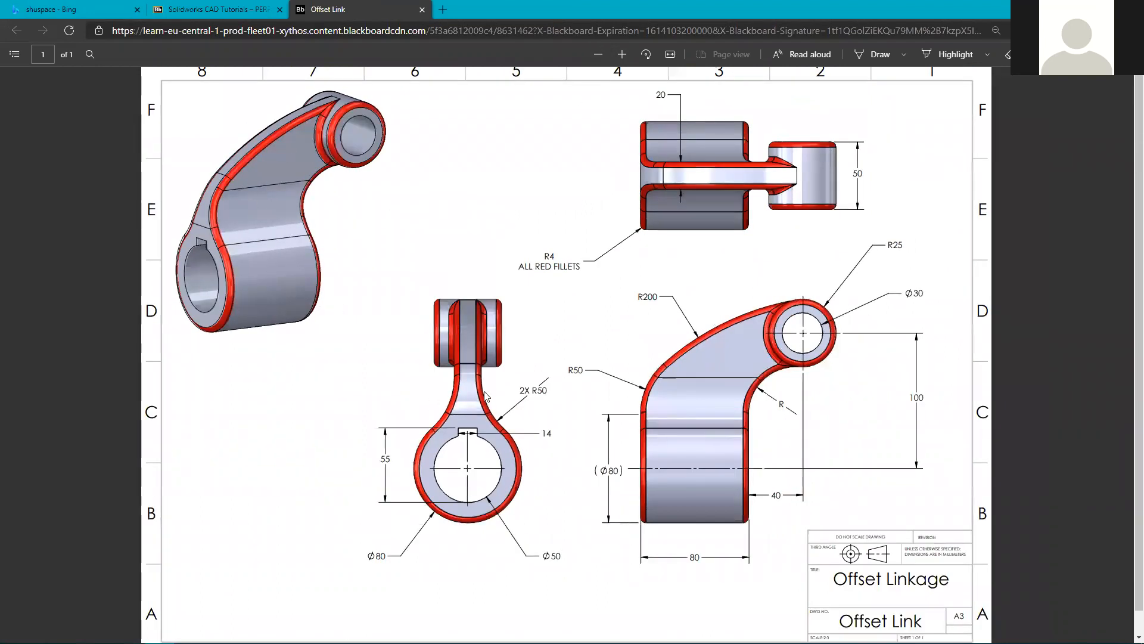
{"action": "scroll", "coordinate": [753, 511], "scroll_direction": "down", "scroll_amount": 1}
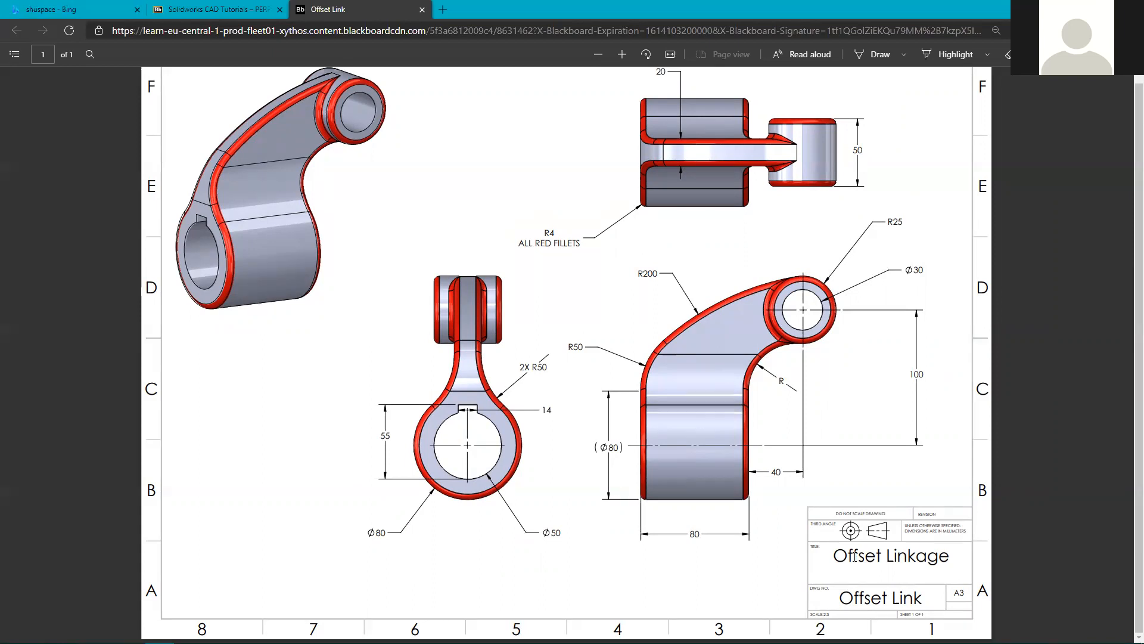
Review the practice drawing files listed on the course page against the Offset Link PDF, and switch to SOLIDWORKS.
{"action": "left_click", "coordinate": [212, 9]}
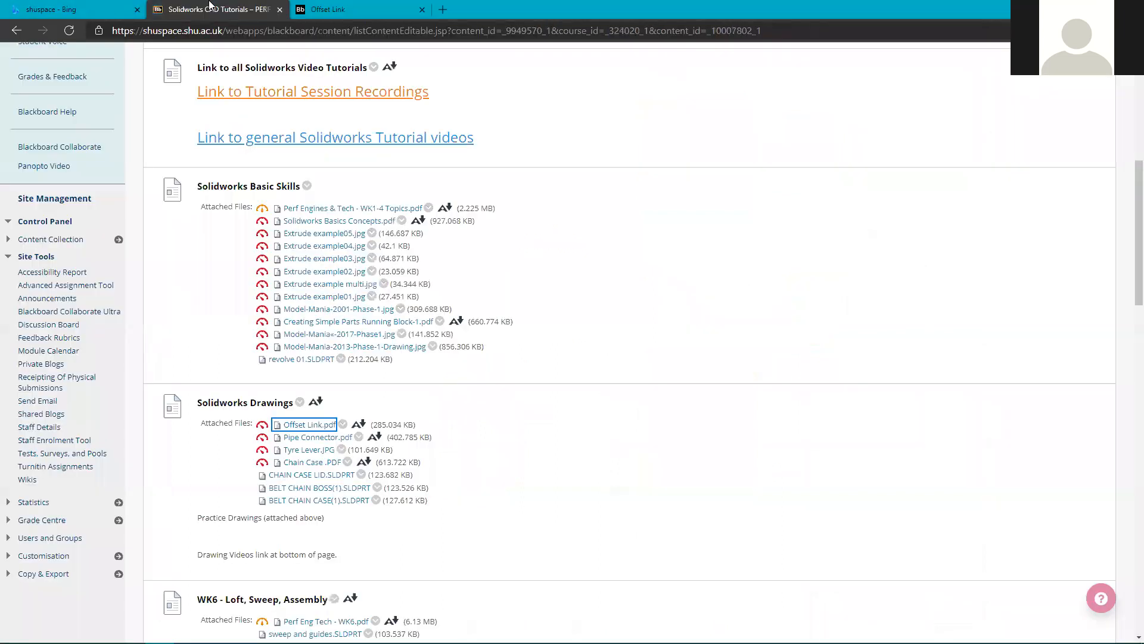
{"action": "scroll", "coordinate": [564, 364], "scroll_direction": "down", "scroll_amount": 6}
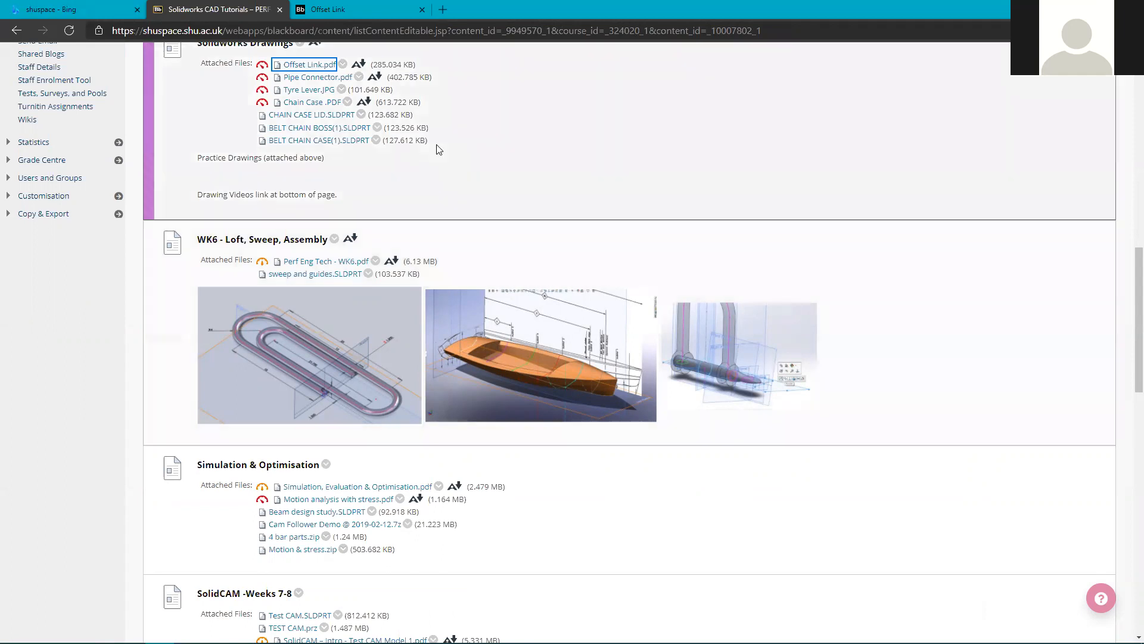
{"action": "scroll", "coordinate": [370, 179], "scroll_direction": "up", "scroll_amount": 2}
{"action": "scroll", "coordinate": [296, 214], "scroll_direction": "up", "scroll_amount": 4}
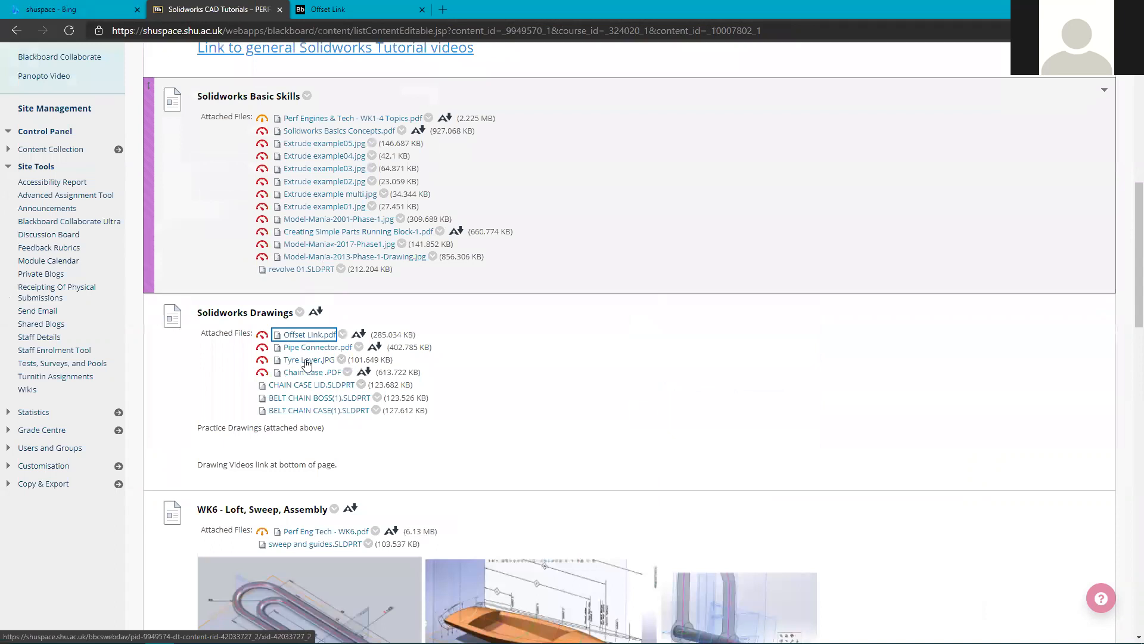
{"action": "left_click", "coordinate": [360, 7]}
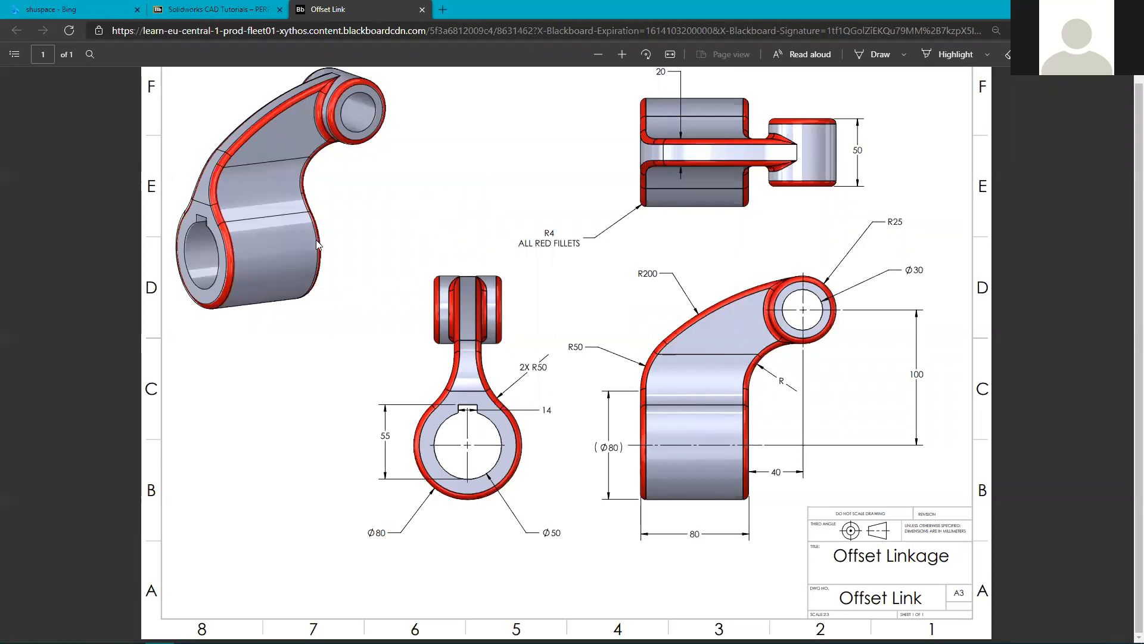
{"action": "left_click", "coordinate": [239, 11]}
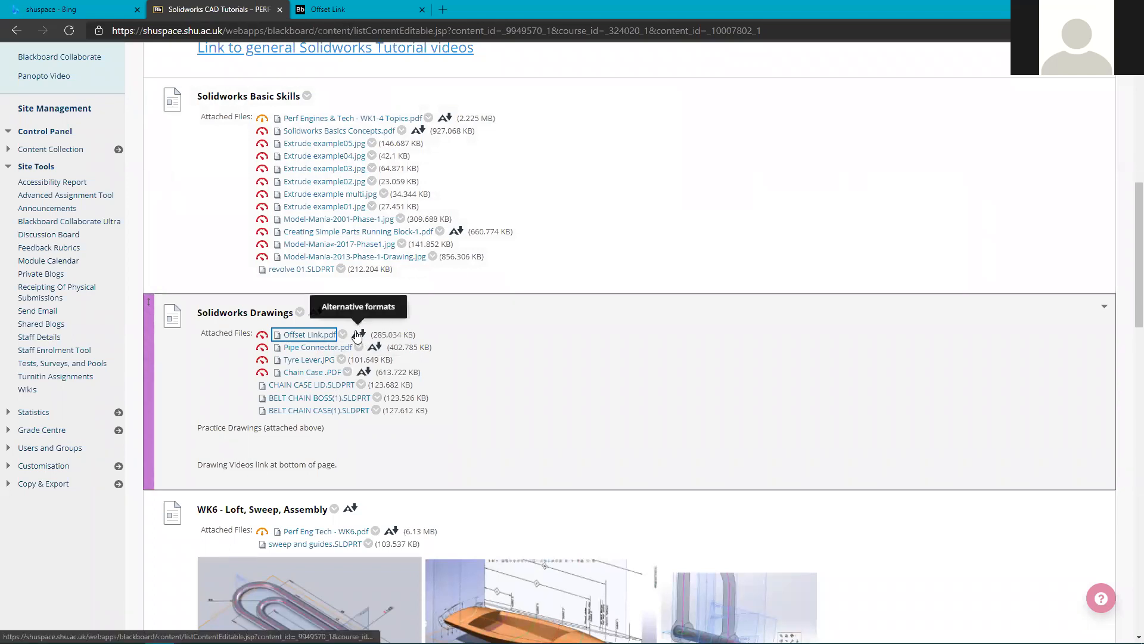
{"action": "left_click", "coordinate": [330, 6]}
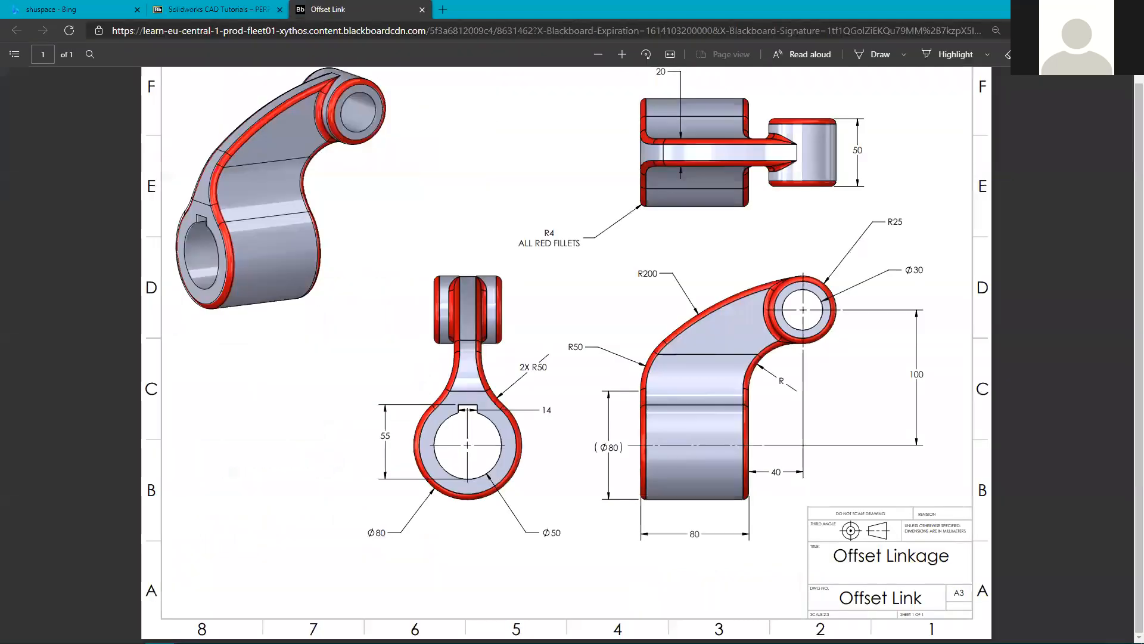
{"action": "key", "text": "alt+Tab"}
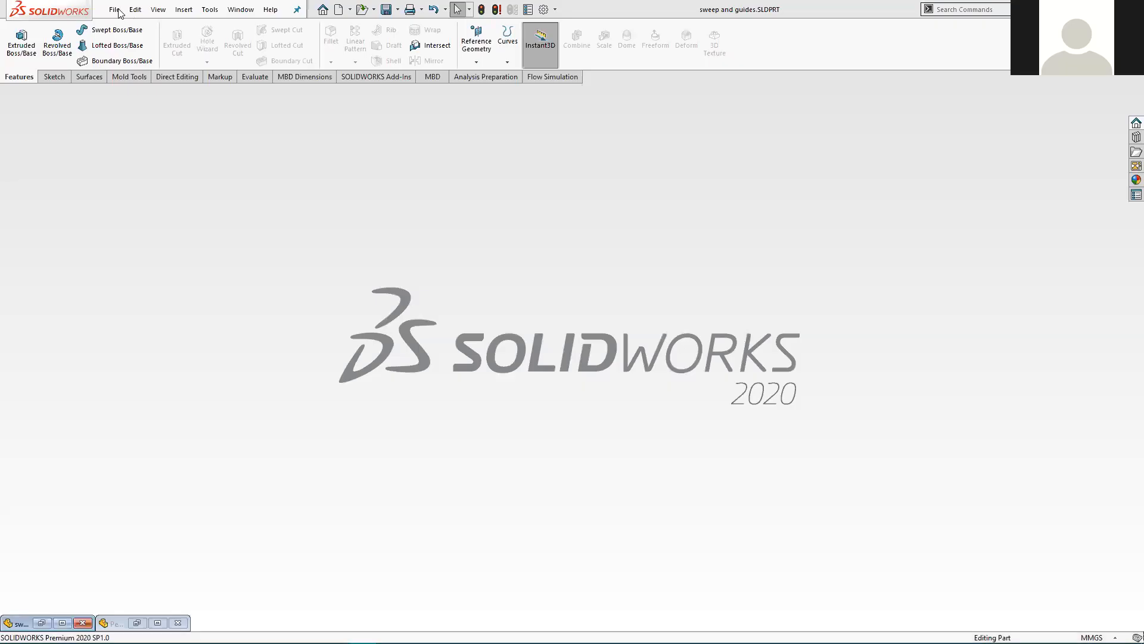
{"action": "left_click", "coordinate": [117, 9]}
{"action": "left_click", "coordinate": [136, 43]}
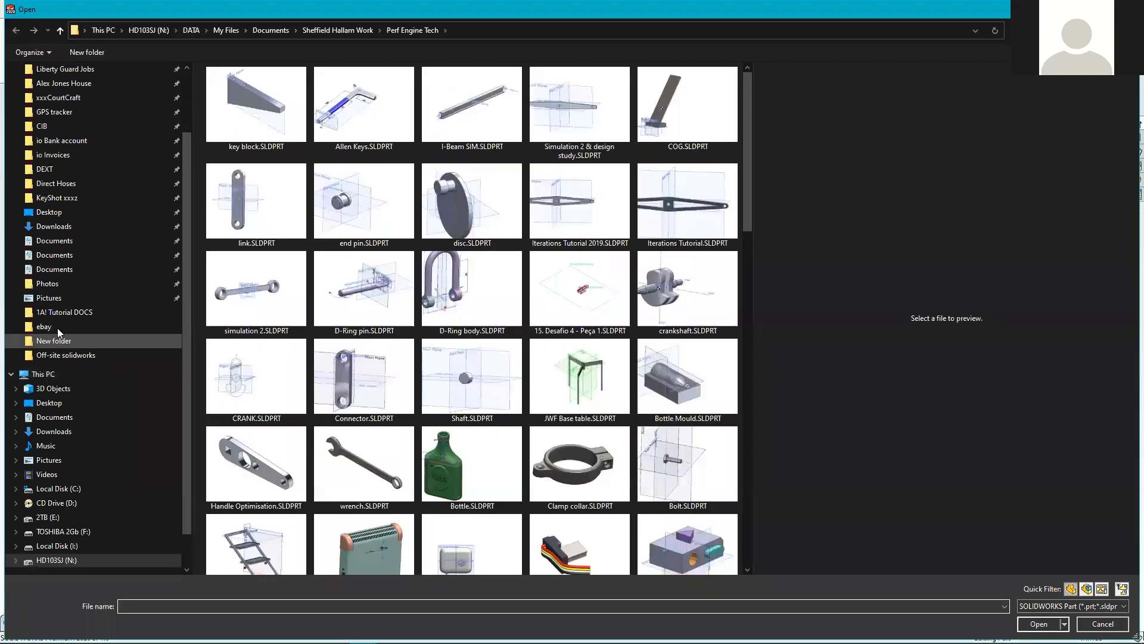
{"action": "left_click", "coordinate": [58, 314]}
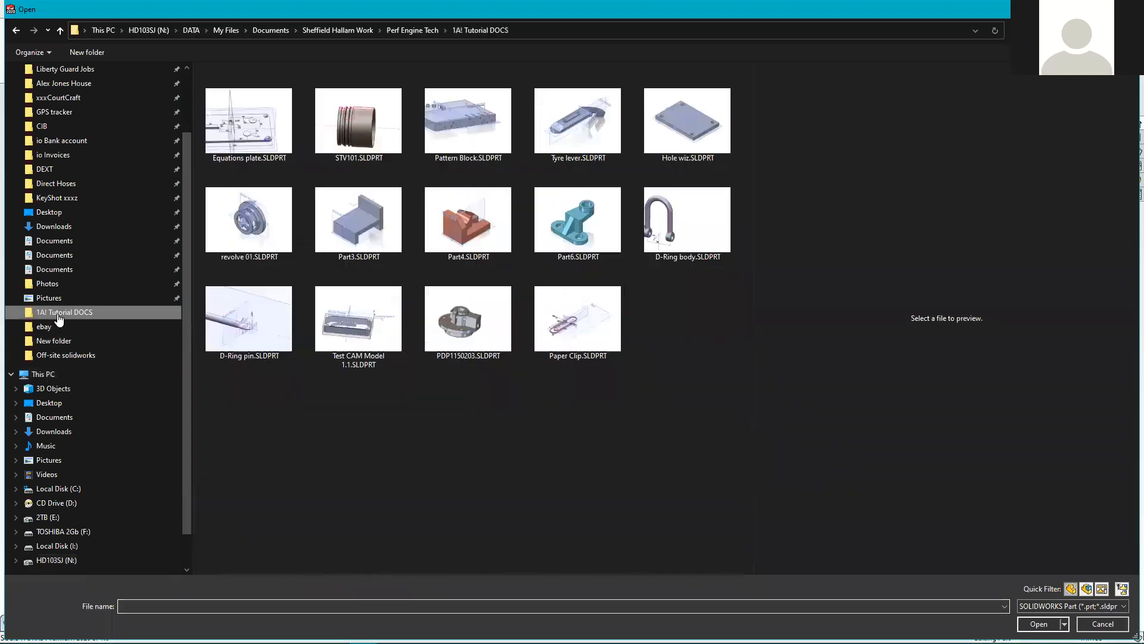
{"action": "left_click", "coordinate": [413, 30]}
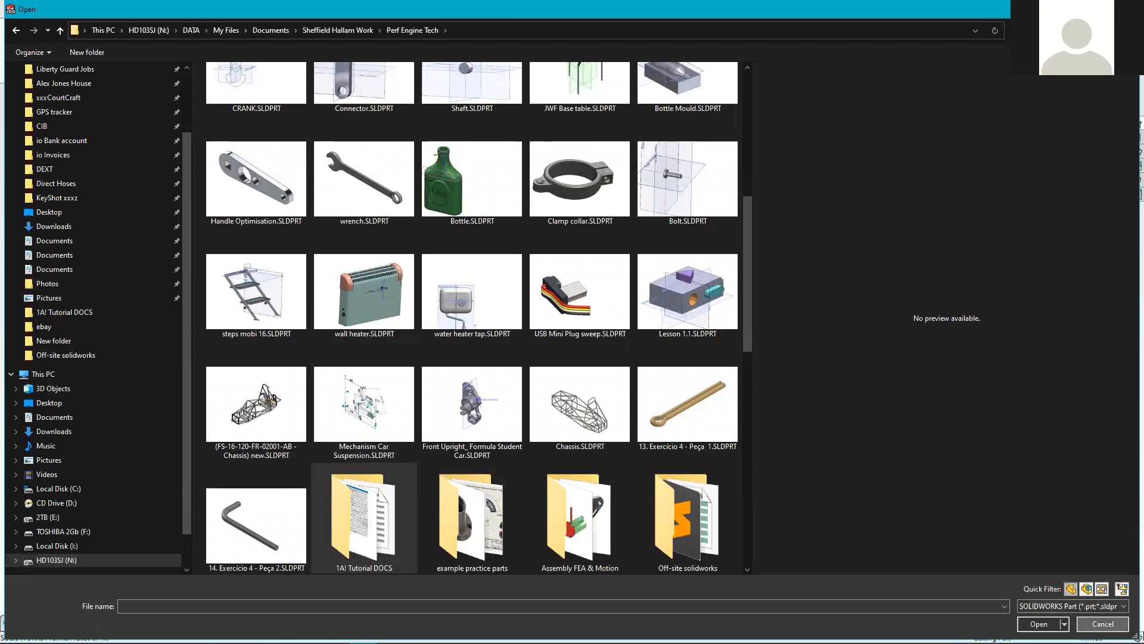
{"action": "left_click", "coordinate": [1103, 623]}
Open the recent drawing Pipe Connector.SLDDRW.
{"action": "left_click", "coordinate": [115, 9]}
{"action": "mouse_move", "coordinate": [149, 56]}
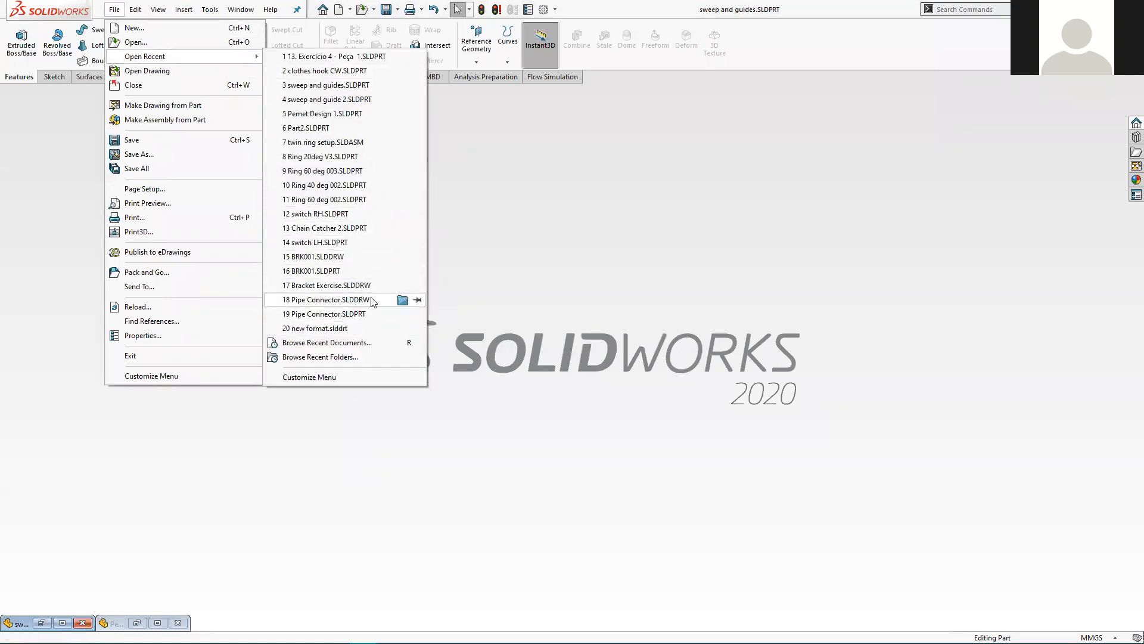
{"action": "mouse_move", "coordinate": [364, 302]}
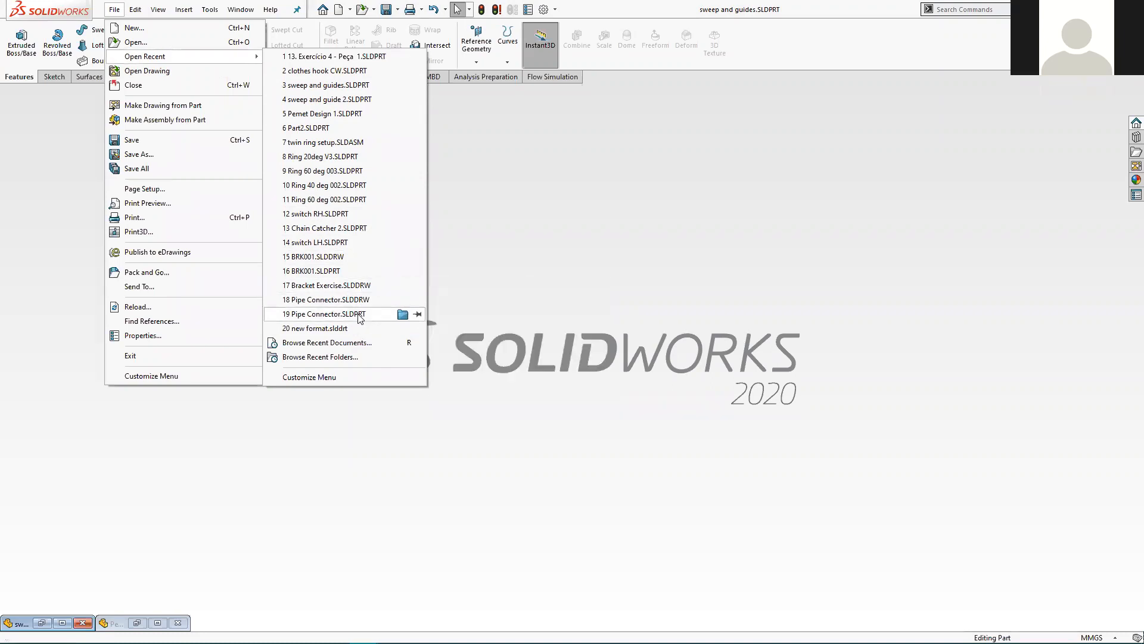
{"action": "mouse_move", "coordinate": [353, 329]}
{"action": "left_click", "coordinate": [356, 300]}
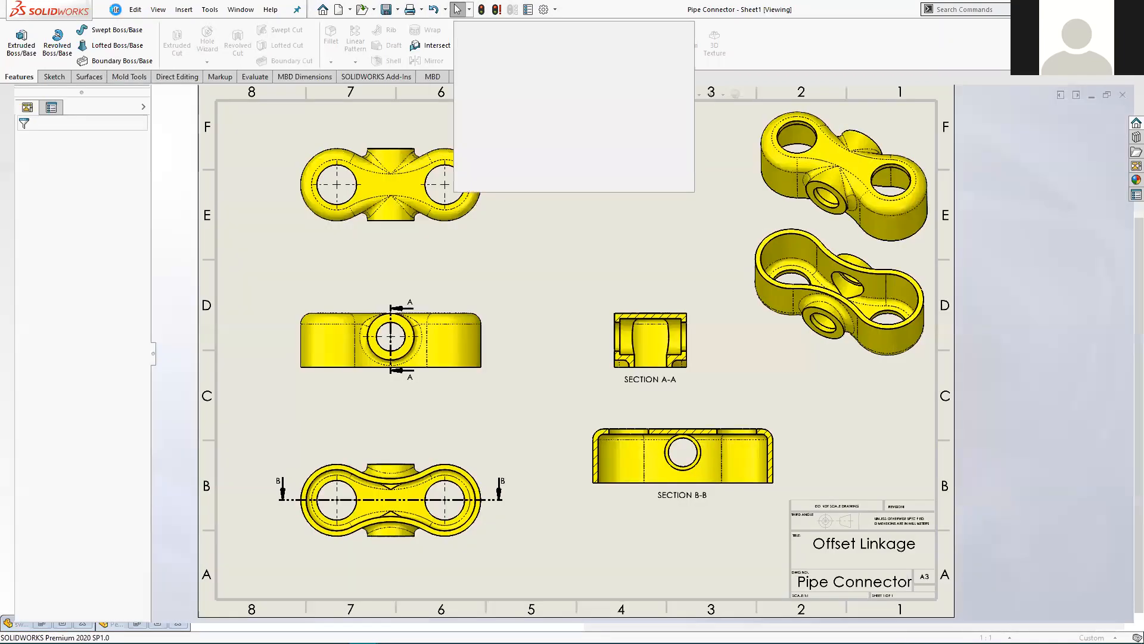
Open the drawing Offset Link.SLDDRW from the Prof Eng Practice folder, filtering the files to SOLIDWORKS Drawing.
{"action": "left_click", "coordinate": [114, 10]}
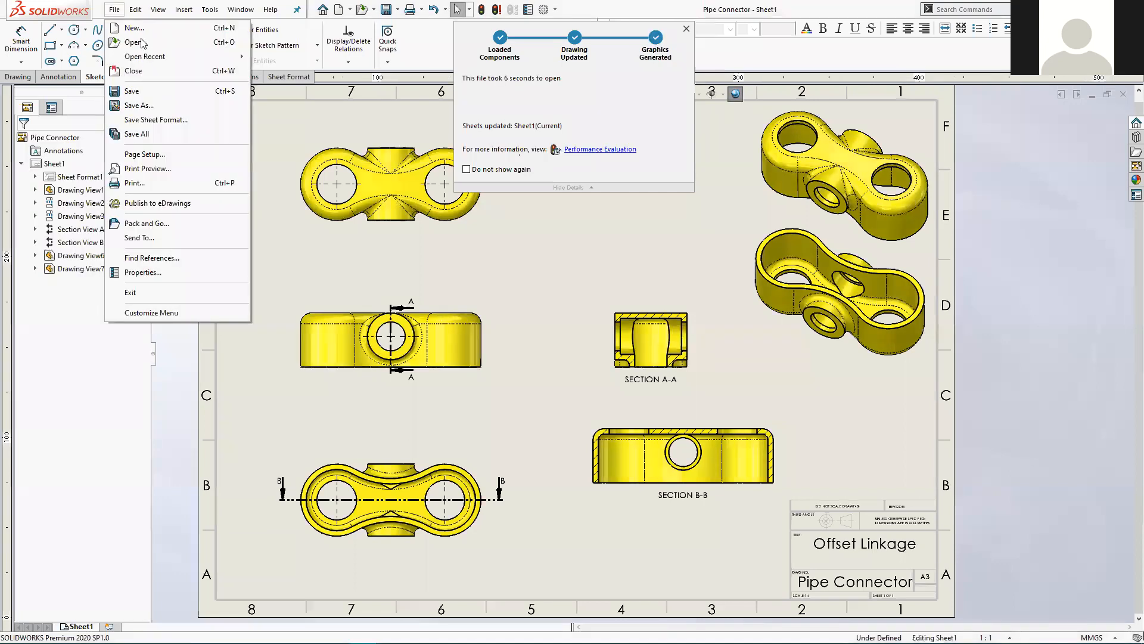
{"action": "left_click", "coordinate": [140, 42]}
{"action": "left_click", "coordinate": [115, 10]}
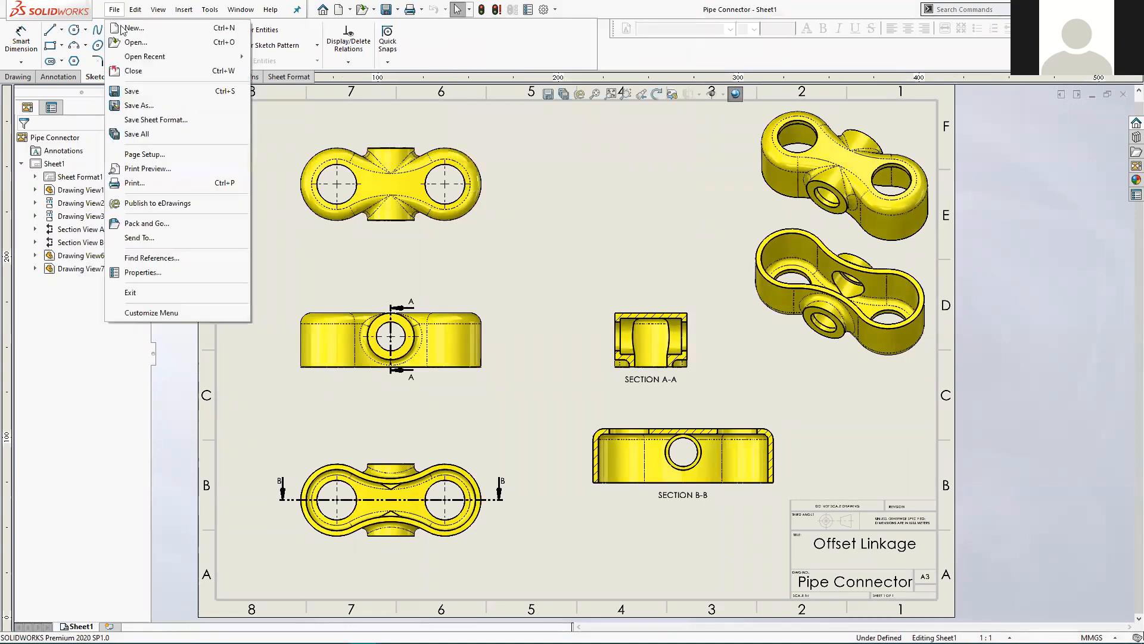
{"action": "left_click", "coordinate": [134, 41]}
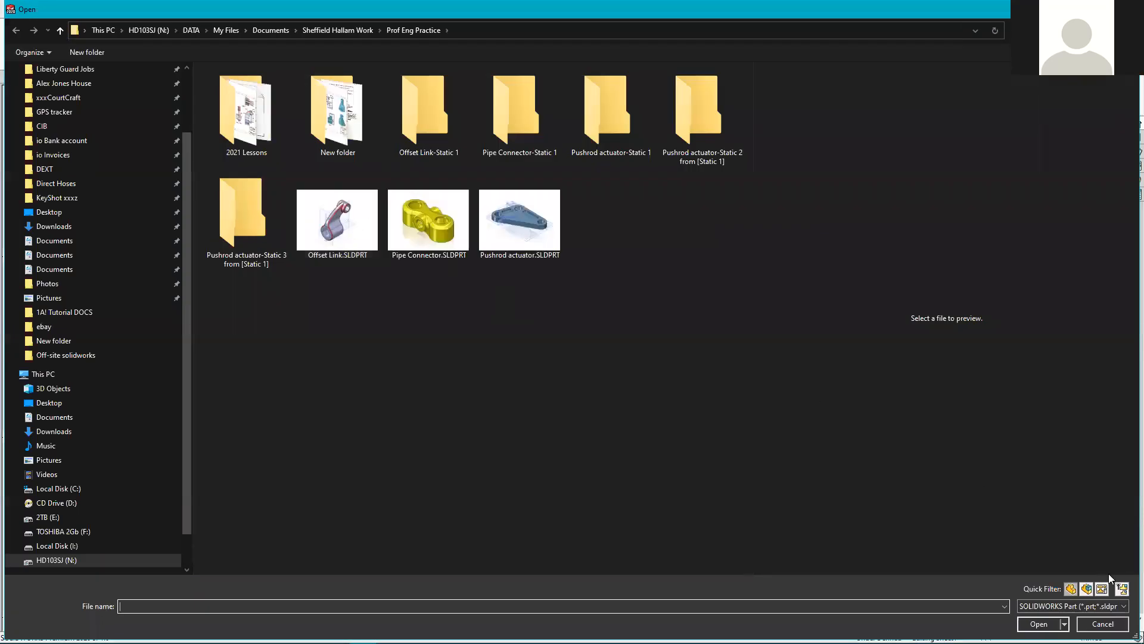
{"action": "left_click", "coordinate": [1111, 605]}
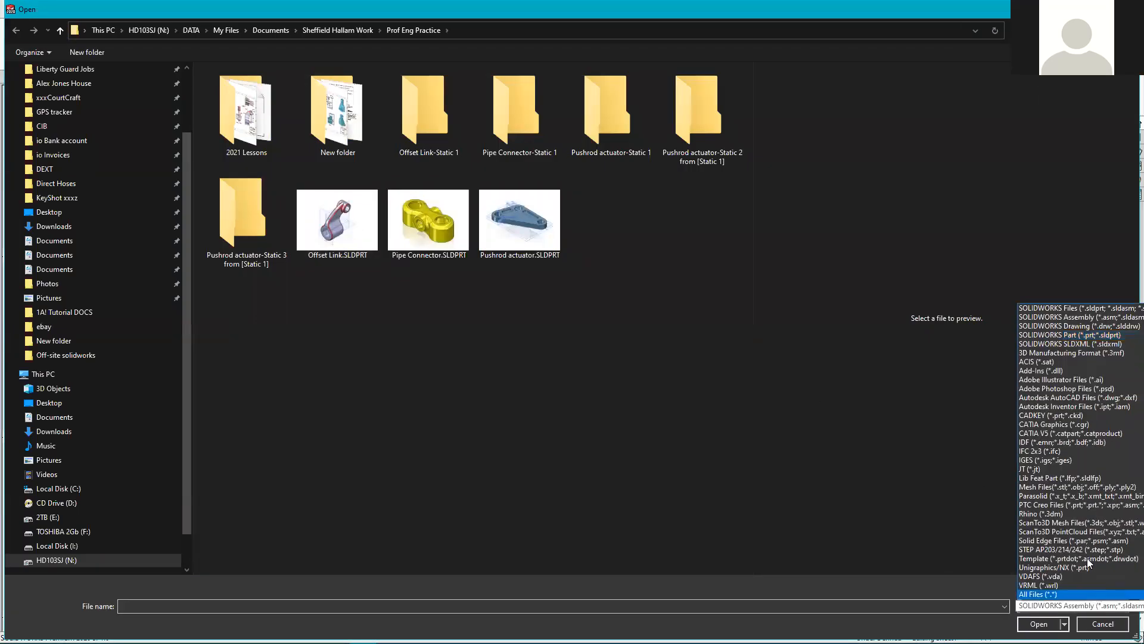
{"action": "left_click", "coordinate": [1073, 326]}
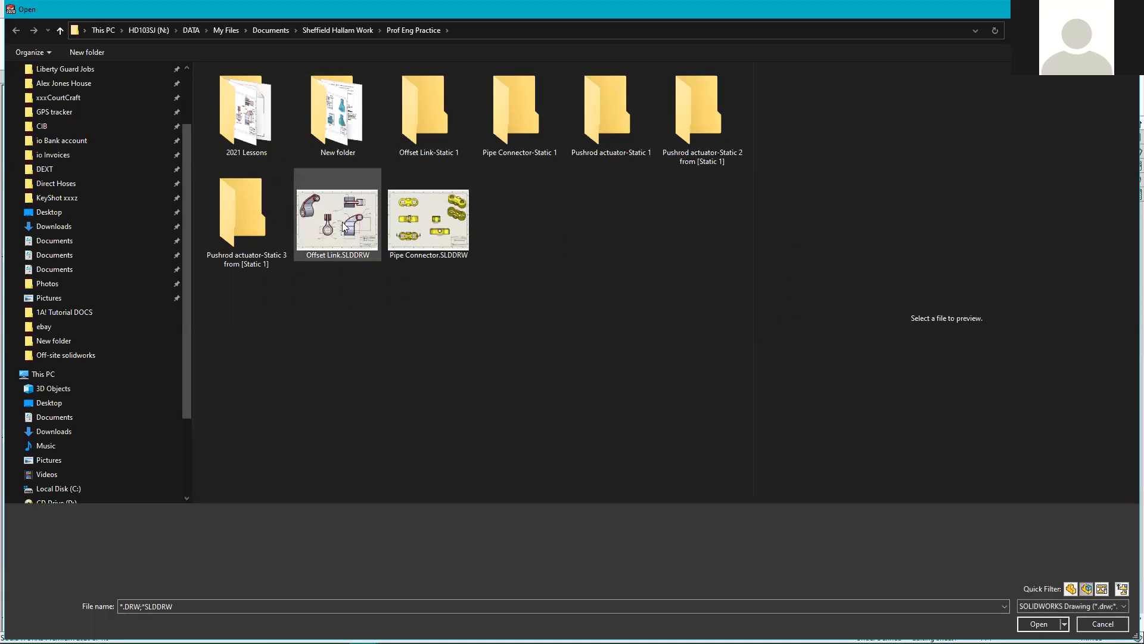
{"action": "double_click", "coordinate": [344, 227]}
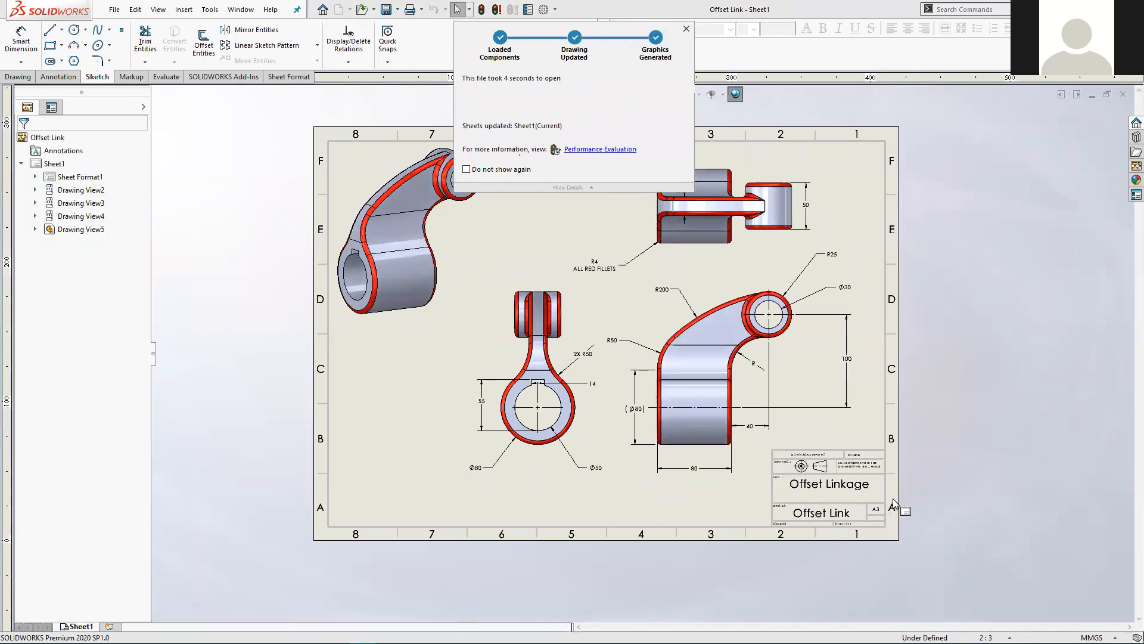
Set Sheet1's standard sheet size to A3 (ANSI) Landscape in its sheet properties and apply the change.
{"action": "scroll", "coordinate": [864, 500], "scroll_direction": "down", "scroll_amount": 1}
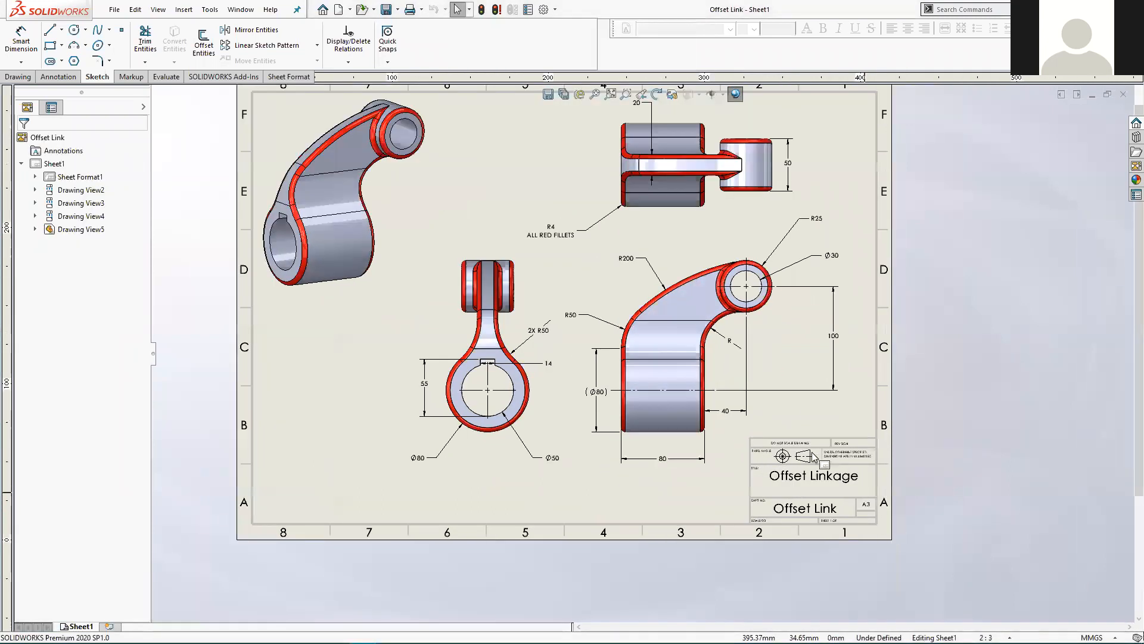
{"action": "scroll", "coordinate": [918, 510], "scroll_direction": "down", "scroll_amount": 2}
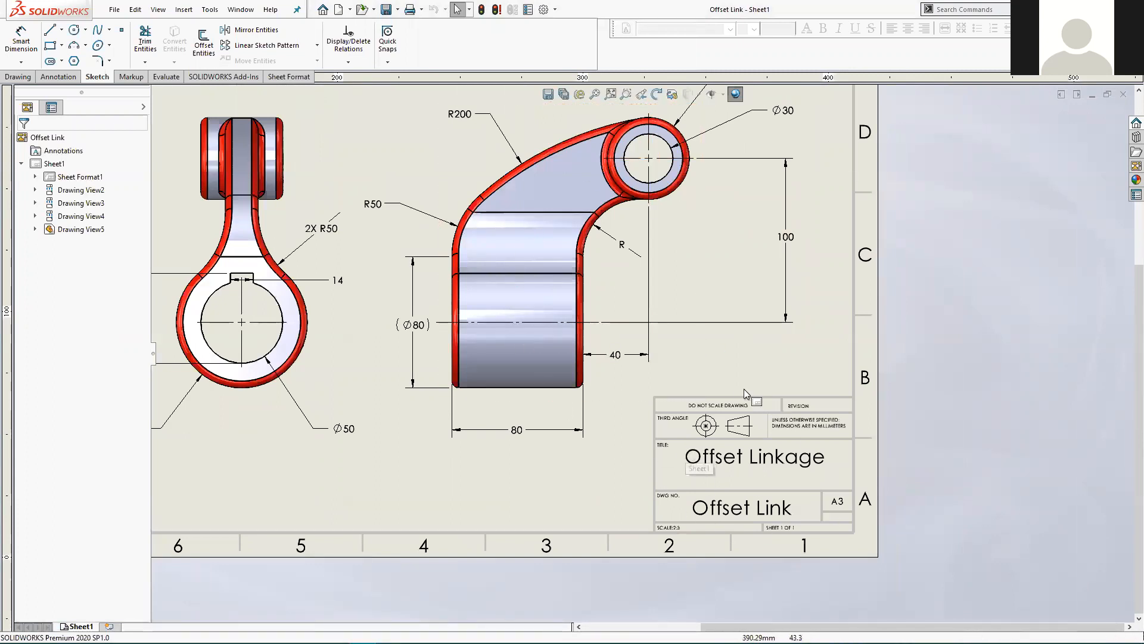
{"action": "right_click", "coordinate": [700, 454]}
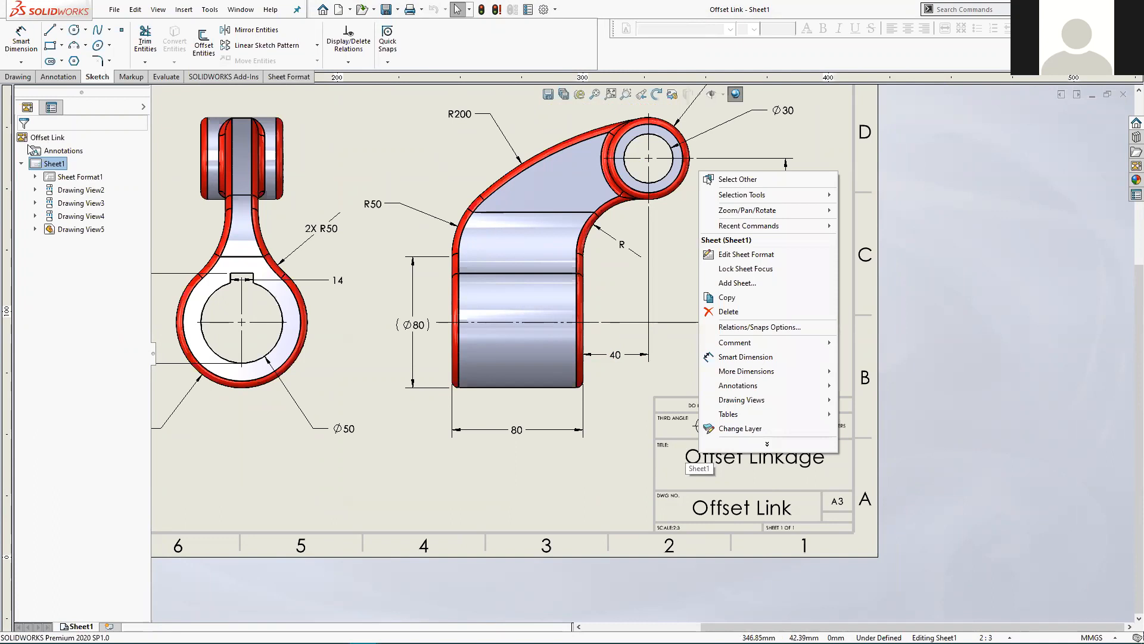
{"action": "right_click", "coordinate": [47, 166]}
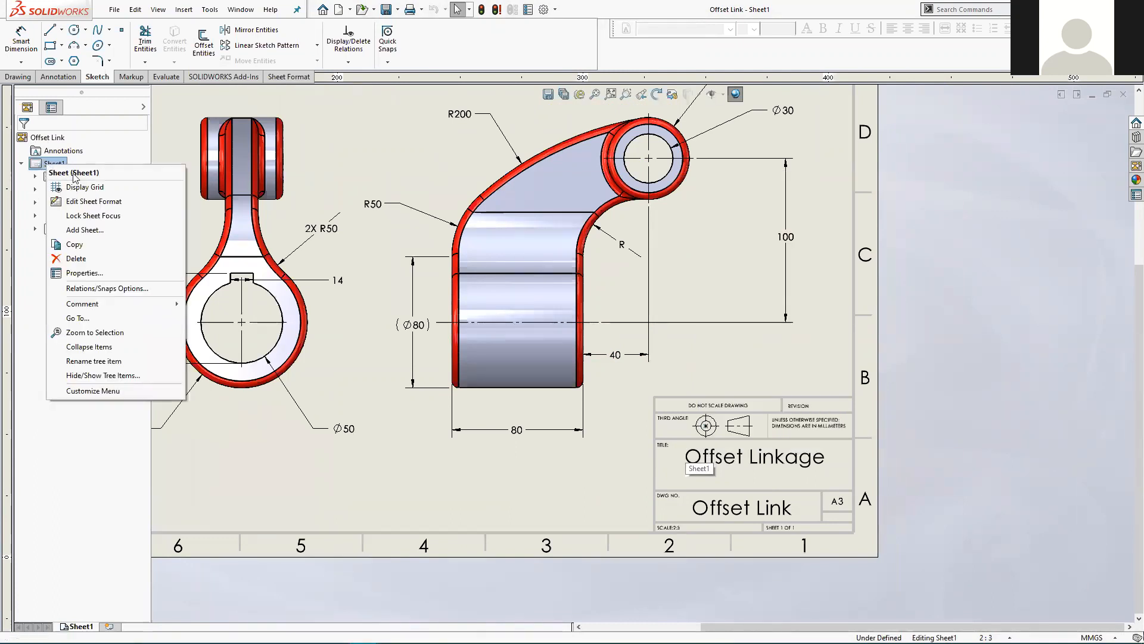
{"action": "left_click", "coordinate": [96, 274]}
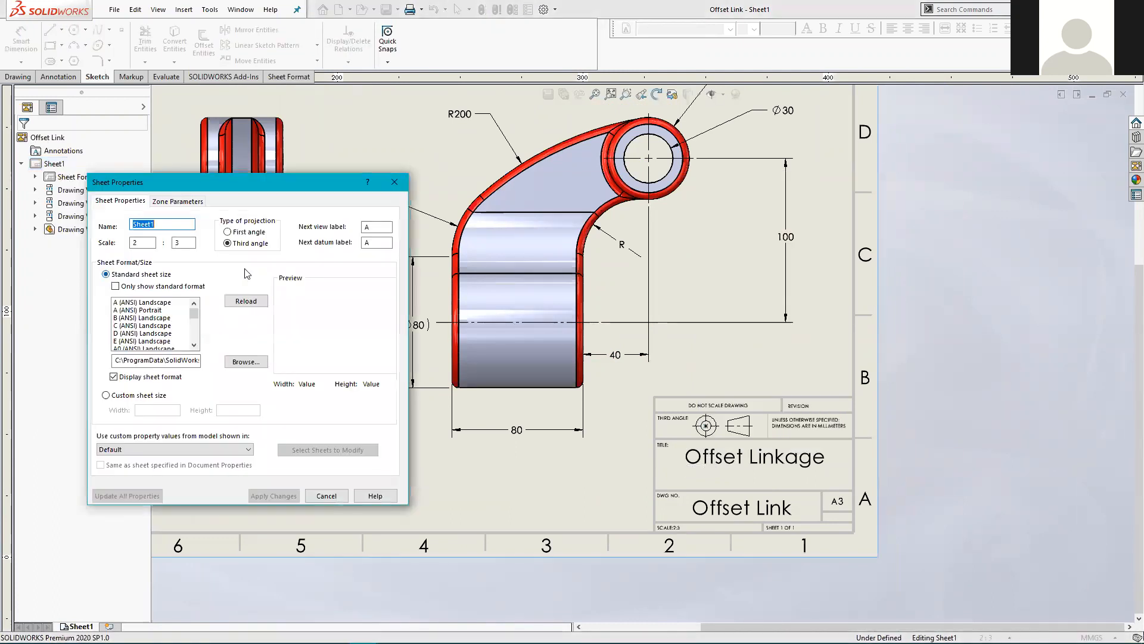
{"action": "scroll", "coordinate": [167, 339], "scroll_direction": "down", "scroll_amount": 1}
{"action": "scroll", "coordinate": [166, 338], "scroll_direction": "down", "scroll_amount": 1}
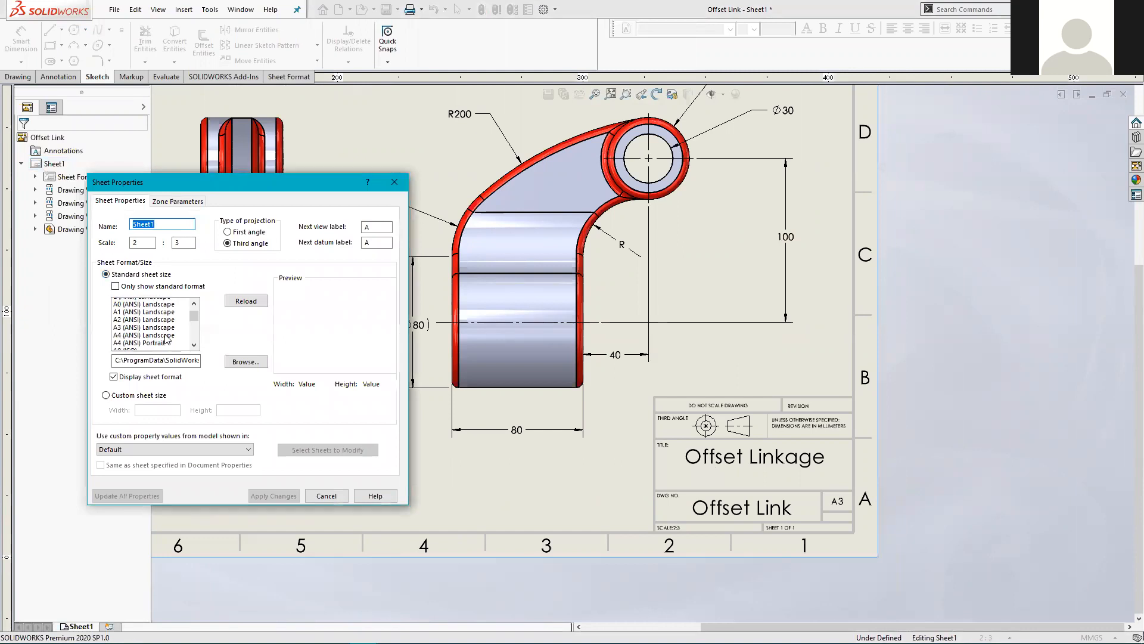
{"action": "left_click", "coordinate": [147, 325]}
{"action": "left_click", "coordinate": [274, 495]}
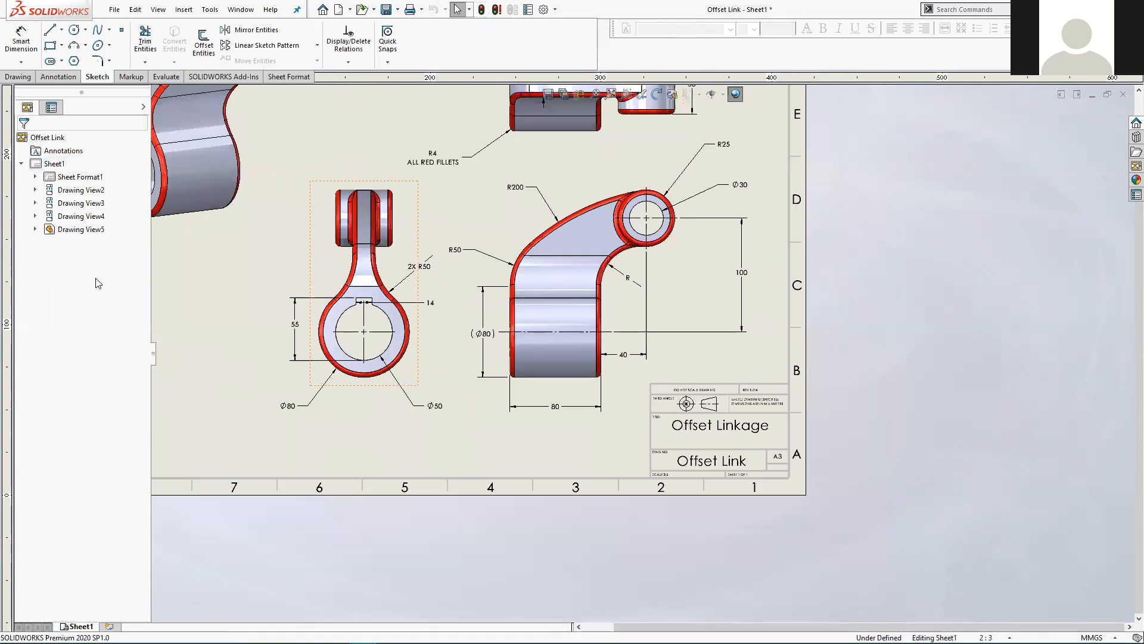
Reapply the A3 (ANSI) Landscape standard size to Sheet1 of the Offset Link drawing.
{"action": "right_click", "coordinate": [53, 164]}
{"action": "left_click", "coordinate": [43, 179]}
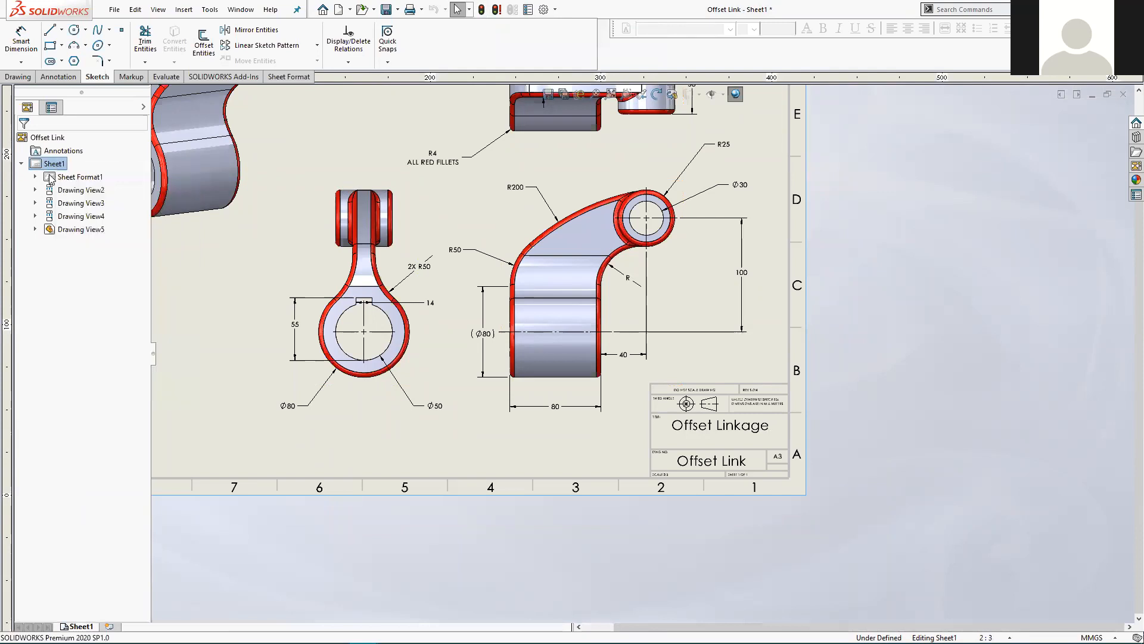
{"action": "right_click", "coordinate": [50, 177]}
{"action": "left_click", "coordinate": [87, 283]}
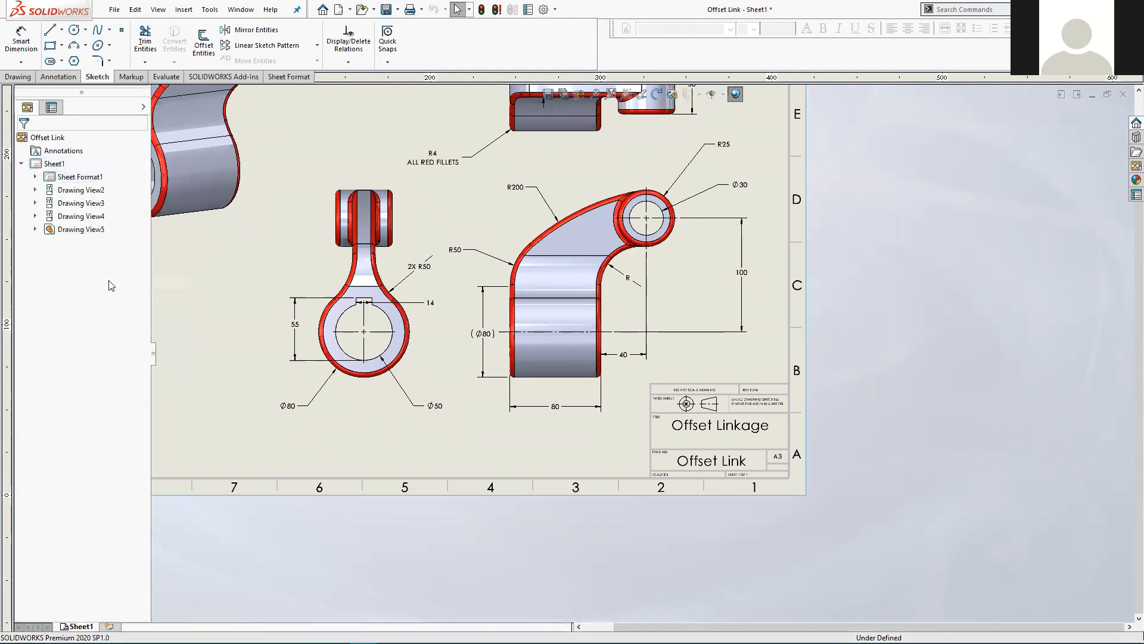
{"action": "scroll", "coordinate": [169, 341], "scroll_direction": "down", "scroll_amount": 1}
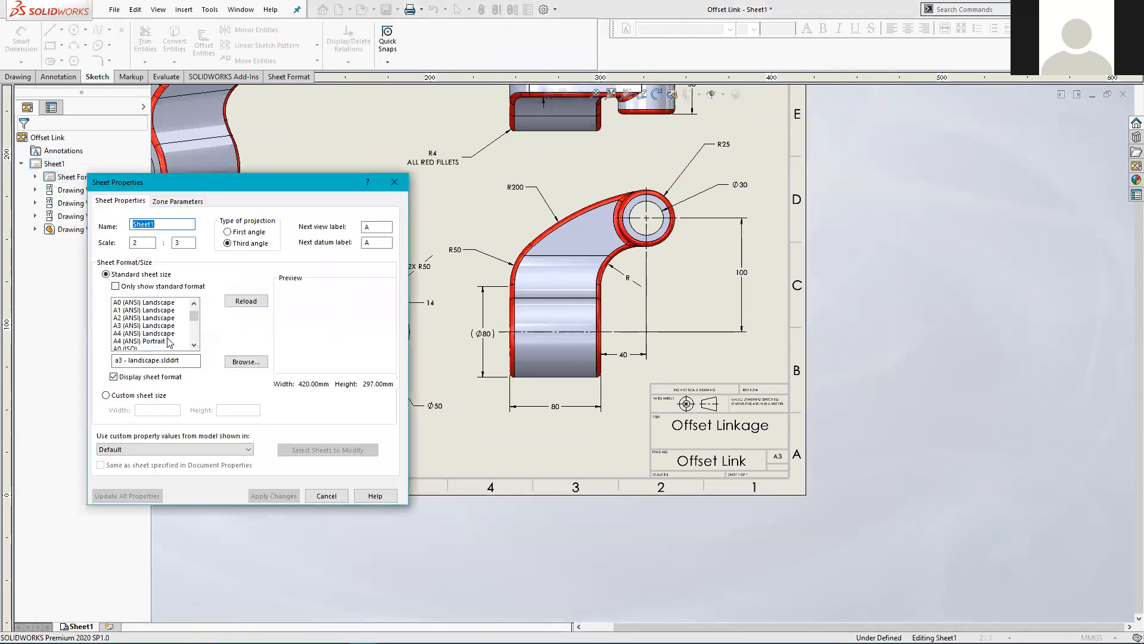
{"action": "left_click", "coordinate": [139, 326]}
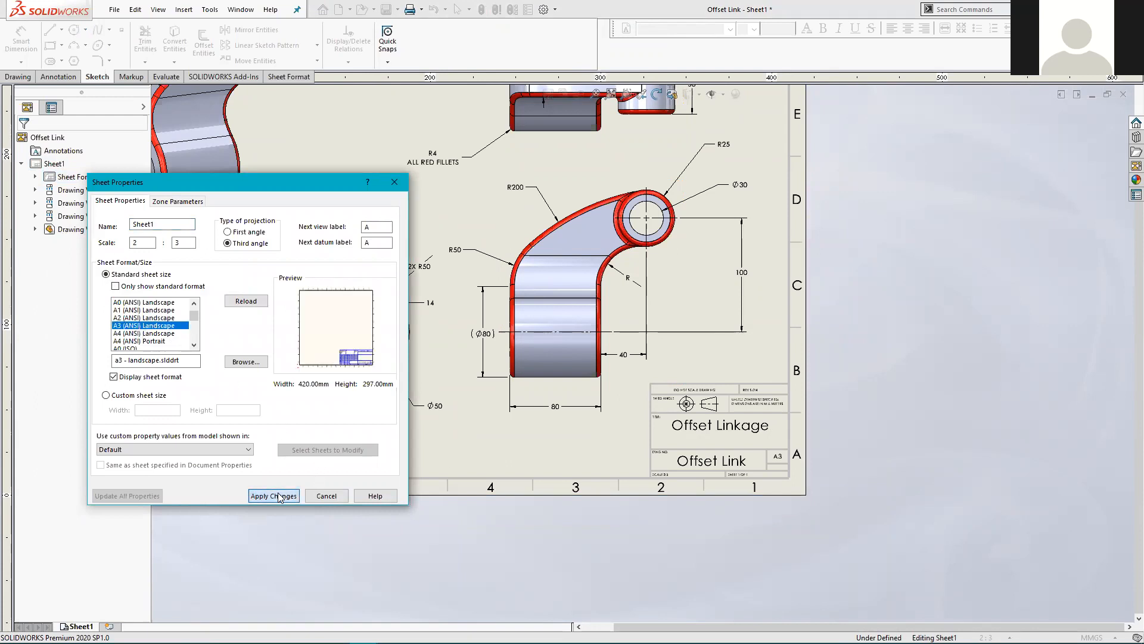
{"action": "left_click", "coordinate": [274, 496]}
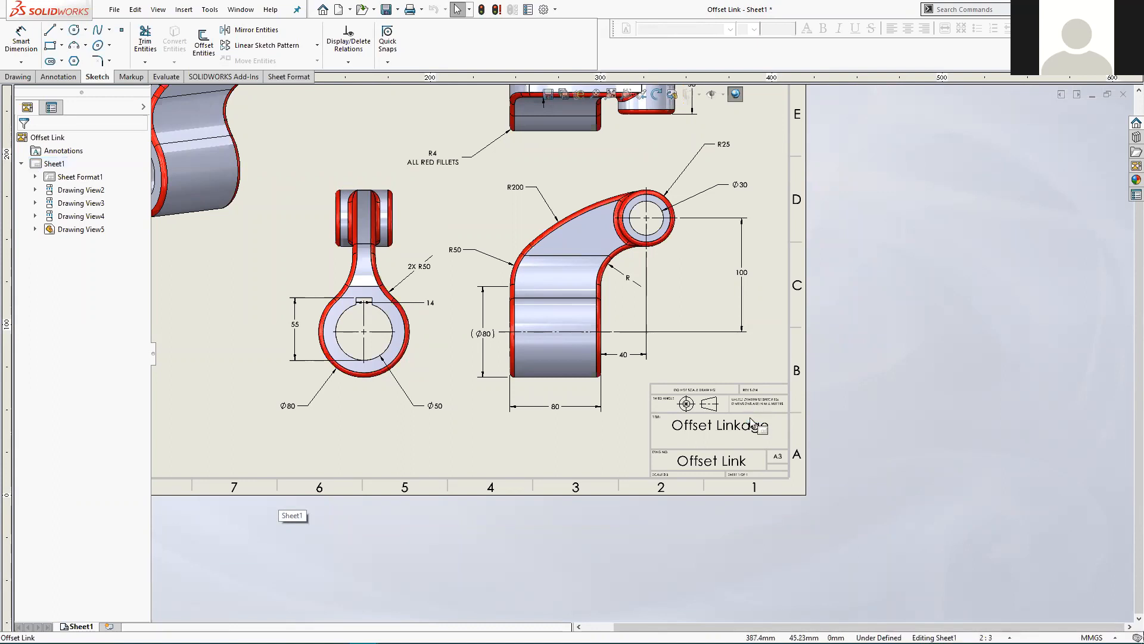
Open the drawing offset link4.SLDDRW from the 2021 Lessons folder, filtering the files to SOLIDWORKS Drawing.
{"action": "left_click", "coordinate": [115, 10]}
{"action": "mouse_move", "coordinate": [130, 18]}
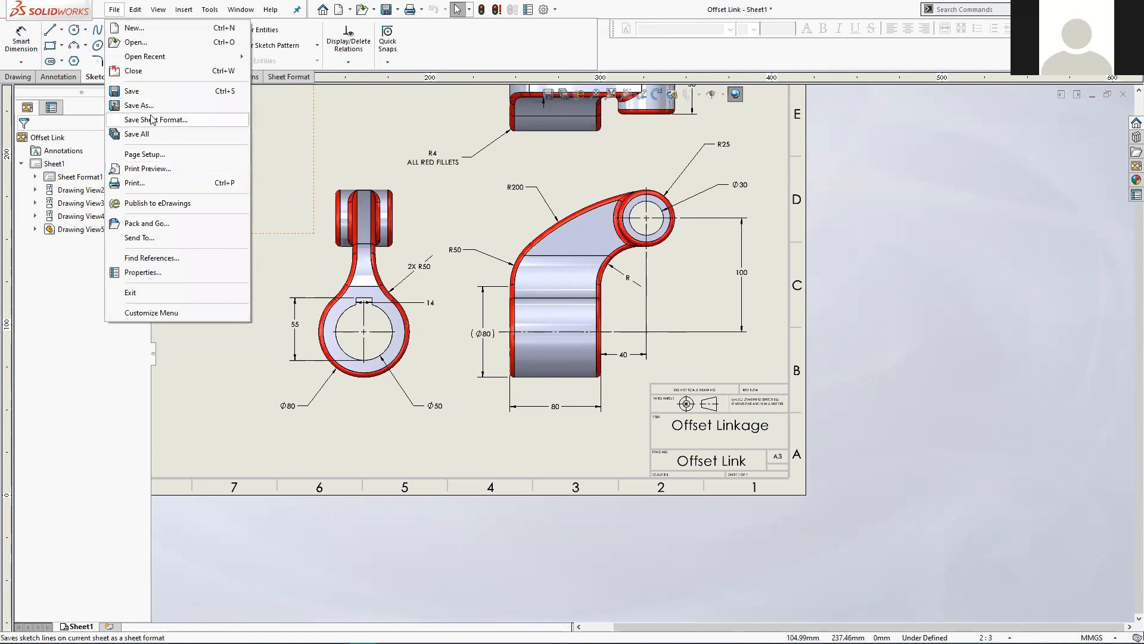
{"action": "mouse_move", "coordinate": [166, 57]}
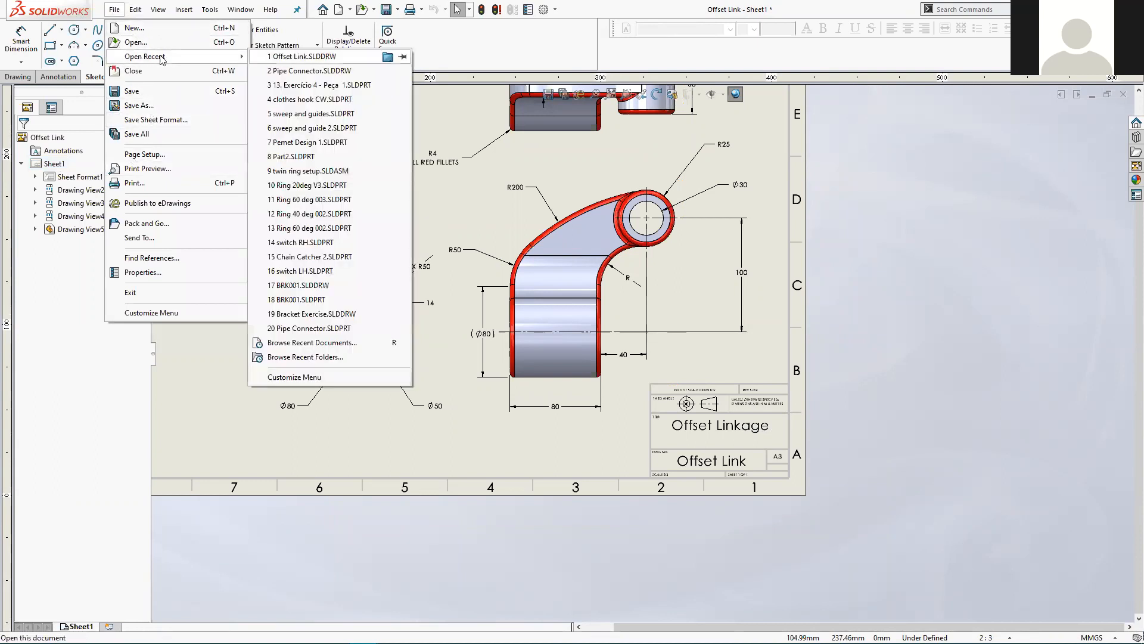
{"action": "left_click", "coordinate": [136, 42]}
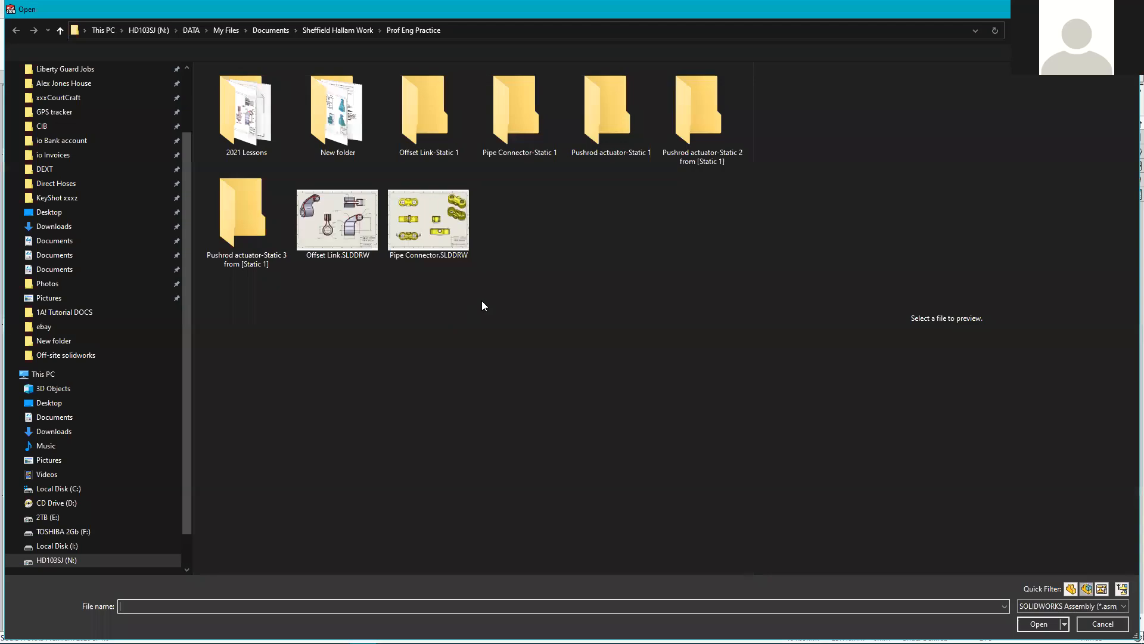
{"action": "double_click", "coordinate": [240, 107]}
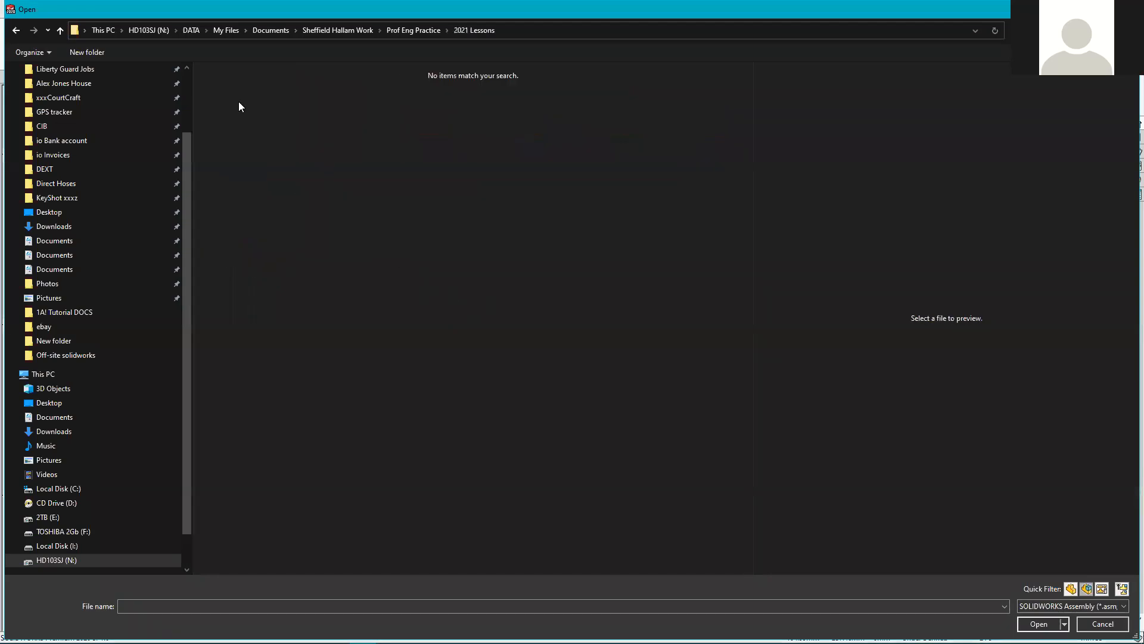
{"action": "left_click", "coordinate": [1107, 606]}
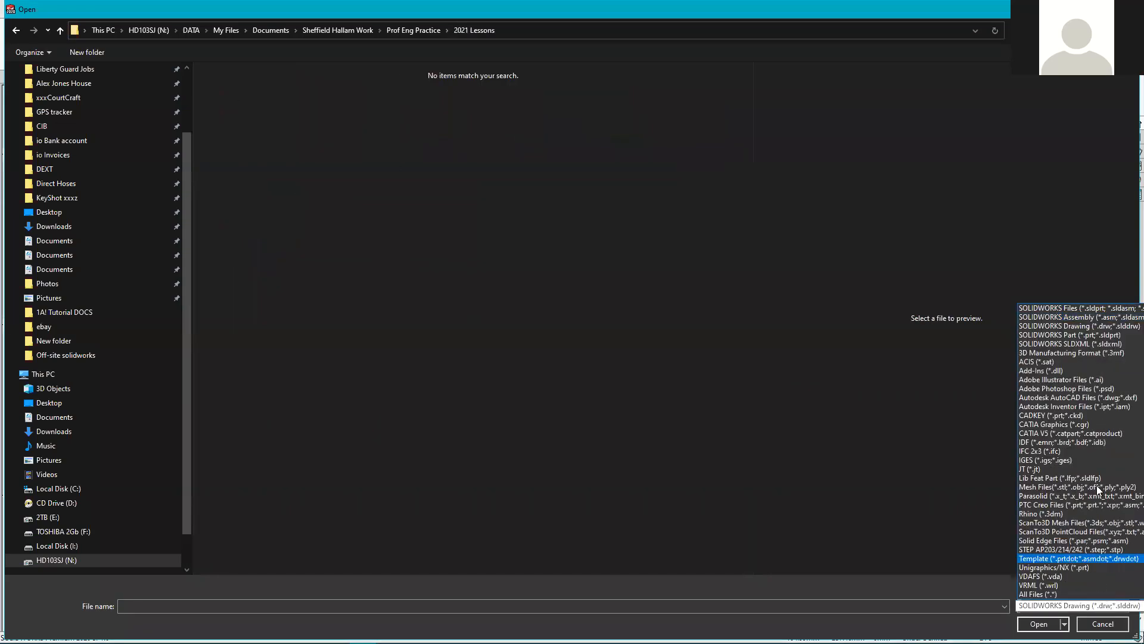
{"action": "left_click", "coordinate": [1099, 326]}
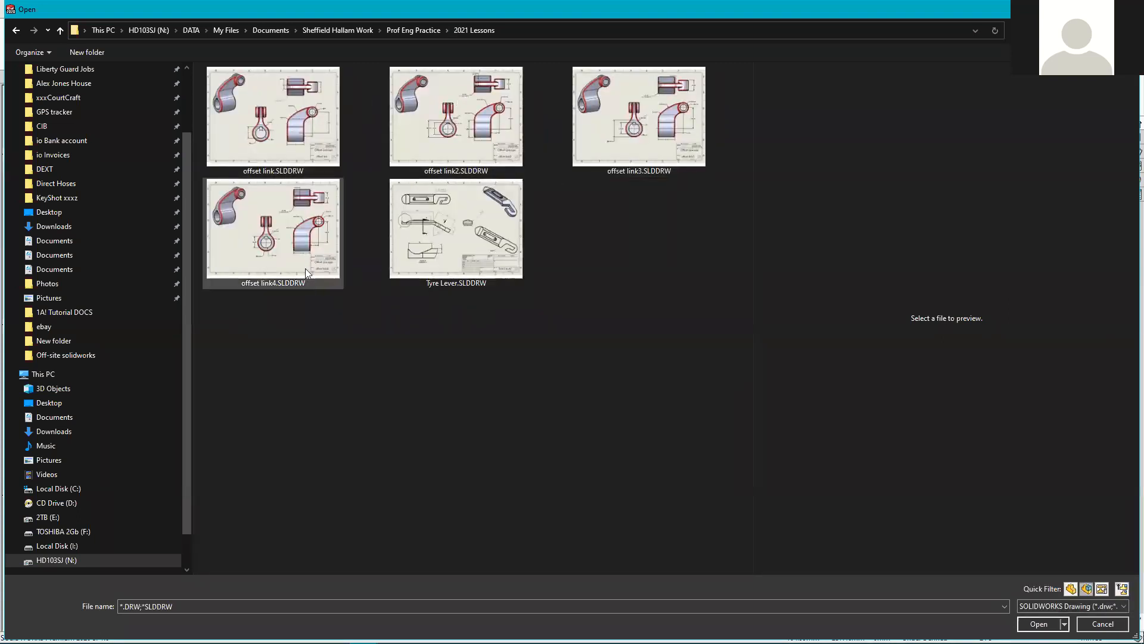
{"action": "double_click", "coordinate": [309, 219]}
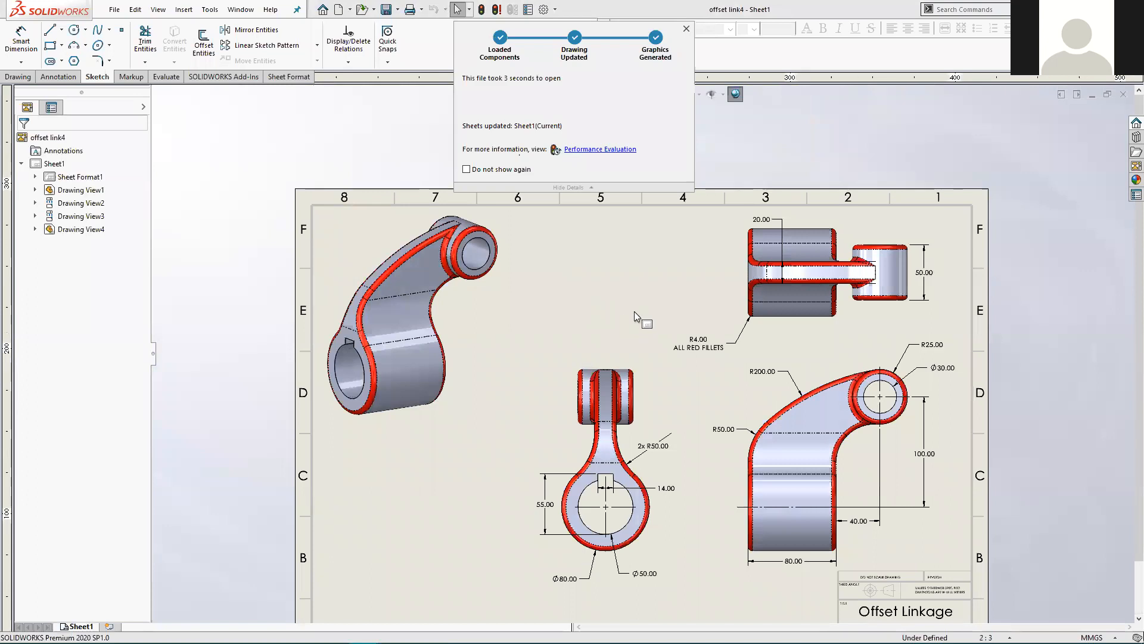
Apply the A3 (ANSI) Landscape standard sheet size to Sheet1 of the offset link4 drawing in its sheet properties.
{"action": "mouse_move", "coordinate": [639, 300]}
{"action": "middle_mouse_down"}
{"action": "mouse_move", "coordinate": [603, 276]}
{"action": "mouse_move", "coordinate": [588, 227]}
{"action": "middle_mouse_up"}
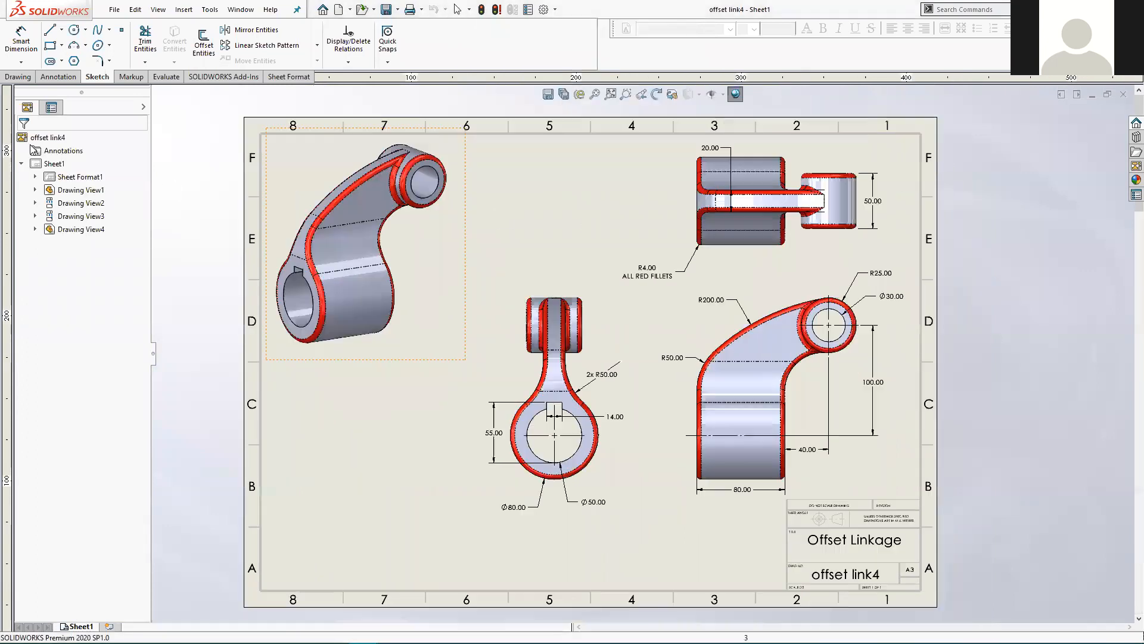
{"action": "right_click", "coordinate": [54, 164]}
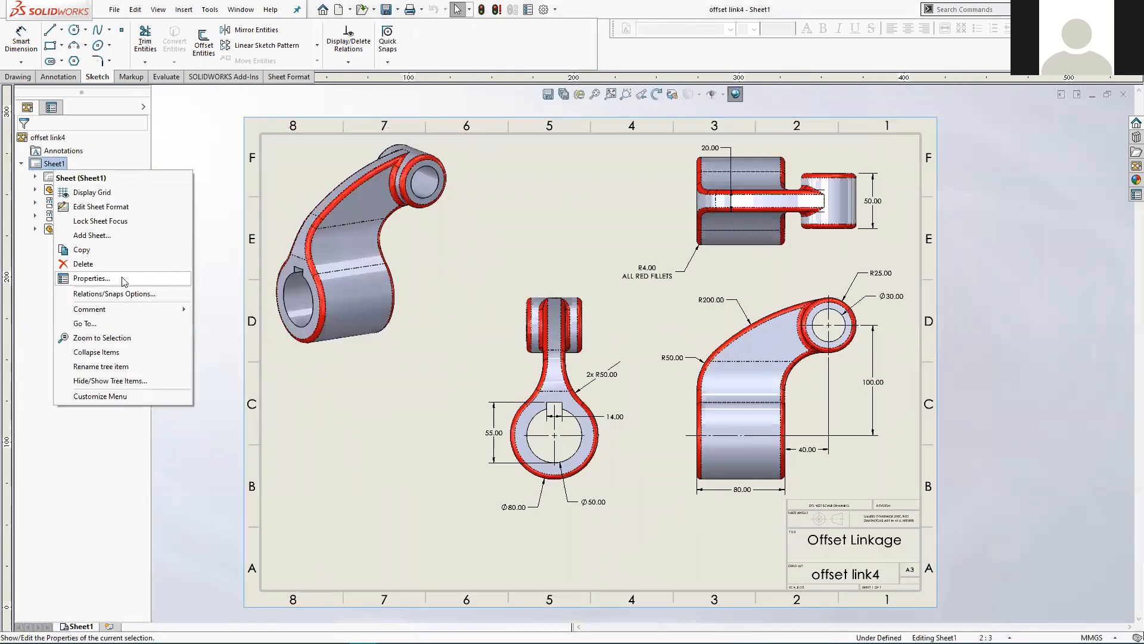
{"action": "left_click", "coordinate": [89, 281]}
{"action": "scroll", "coordinate": [146, 331], "scroll_direction": "down", "scroll_amount": 3}
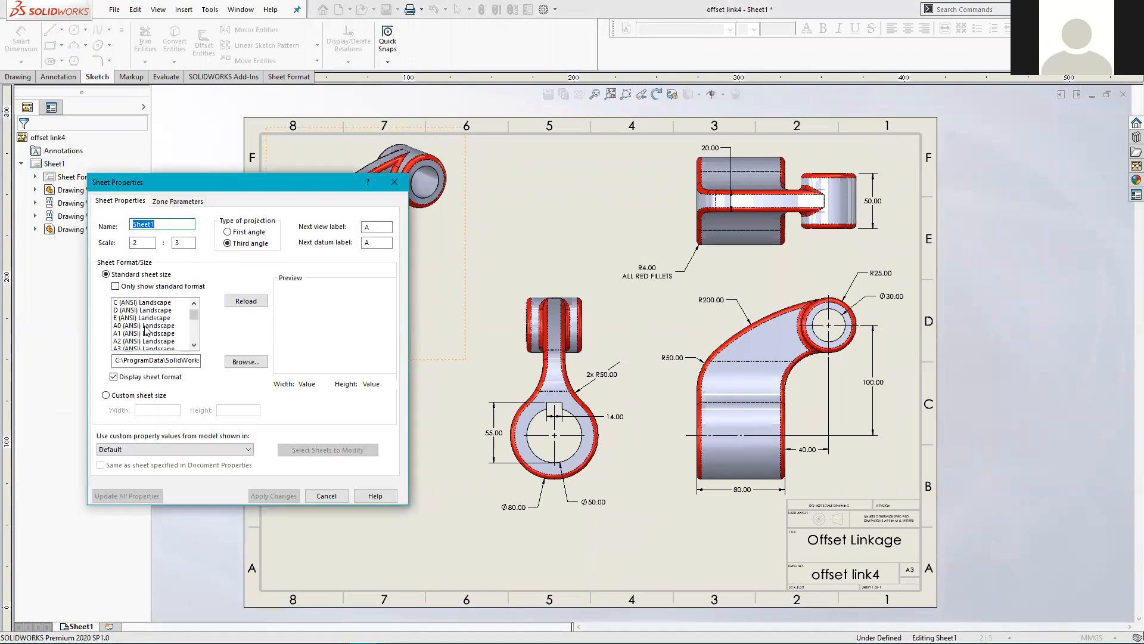
{"action": "scroll", "coordinate": [150, 333], "scroll_direction": "down", "scroll_amount": 1}
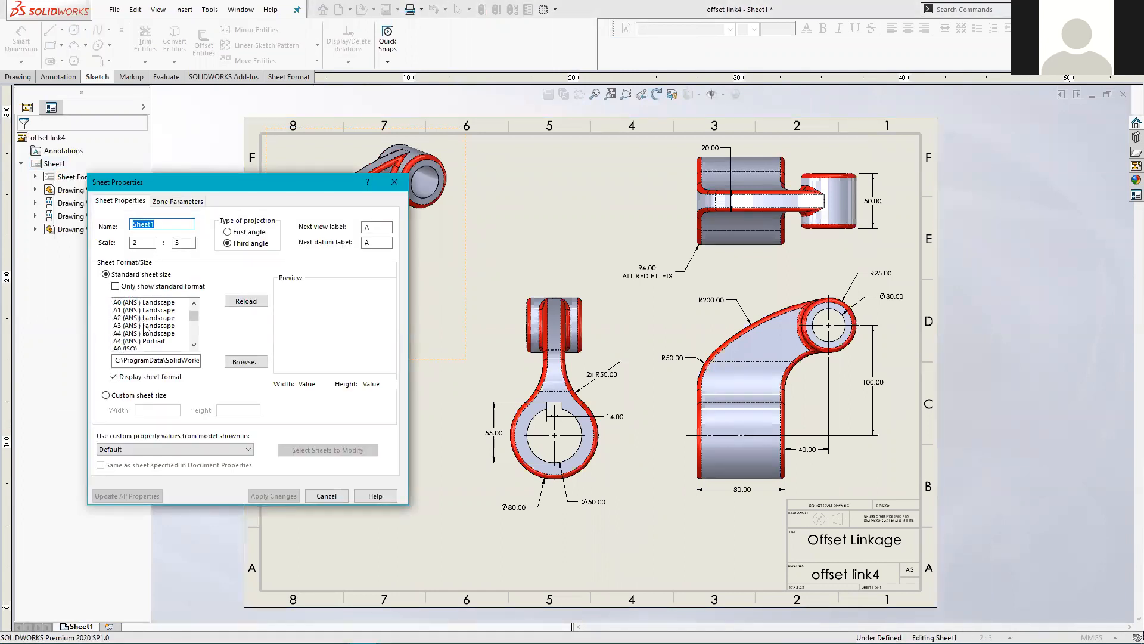
{"action": "left_click", "coordinate": [145, 325]}
{"action": "left_click", "coordinate": [266, 493]}
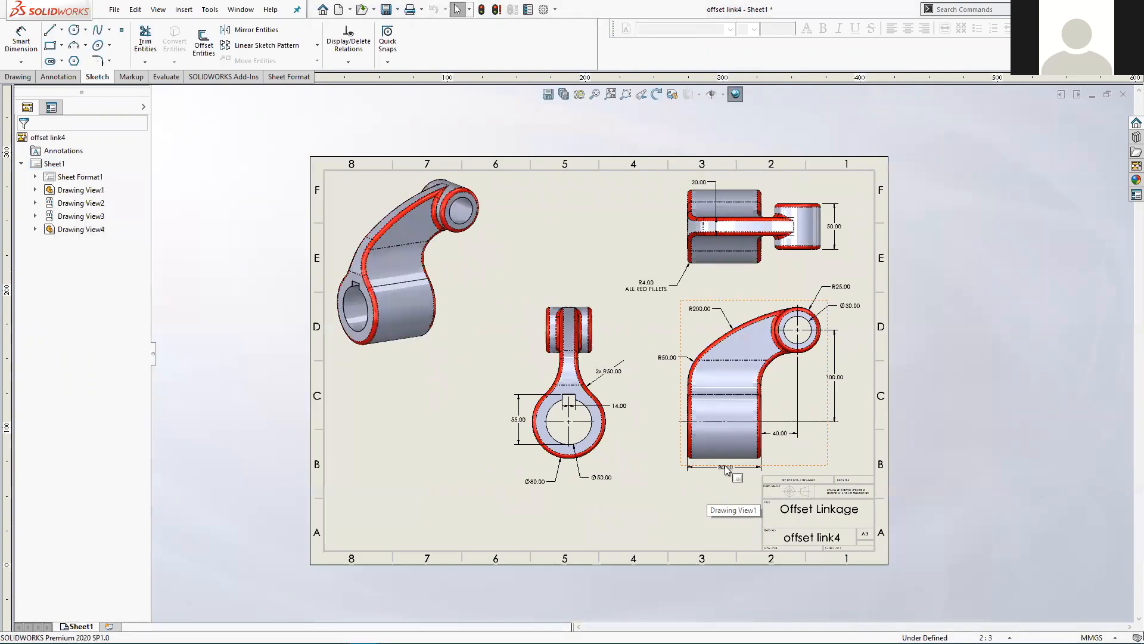
{"action": "scroll", "coordinate": [725, 467], "scroll_direction": "down", "scroll_amount": 1}
{"action": "middle_click_drag", "start_coordinate": [785, 415], "coordinate": [740, 445]}
{"action": "middle_click_drag", "start_coordinate": [650, 401], "coordinate": [647, 389]}
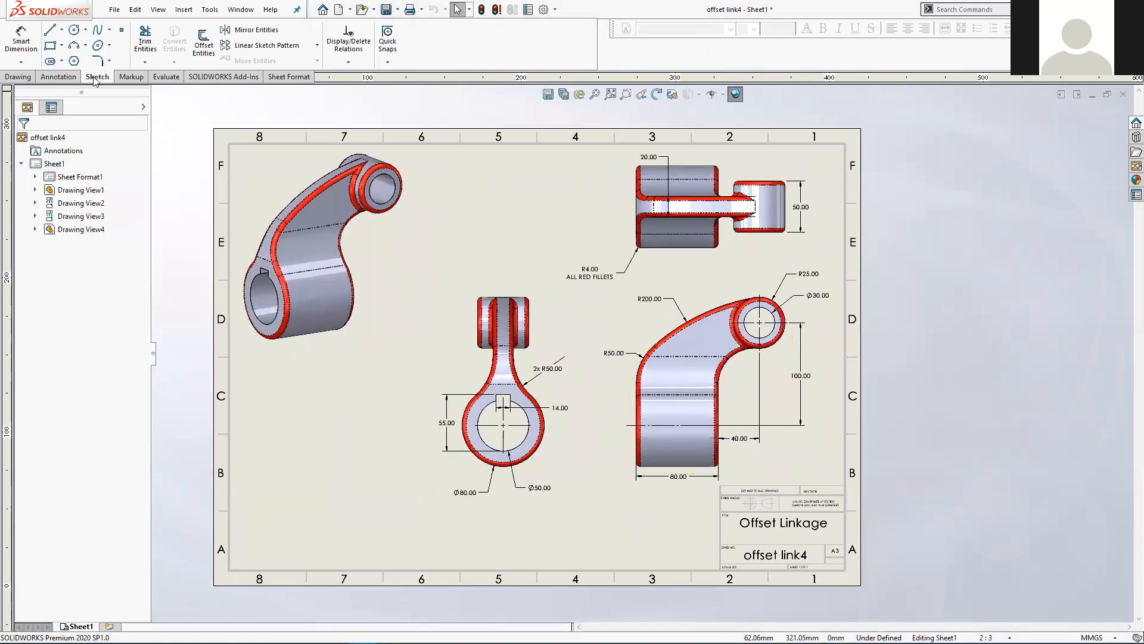
Open the drawing Tyre Lever.SLDDRW from the 2021 Lessons folder, filtering the files to SOLIDWORKS Drawing.
{"action": "left_click", "coordinate": [114, 10]}
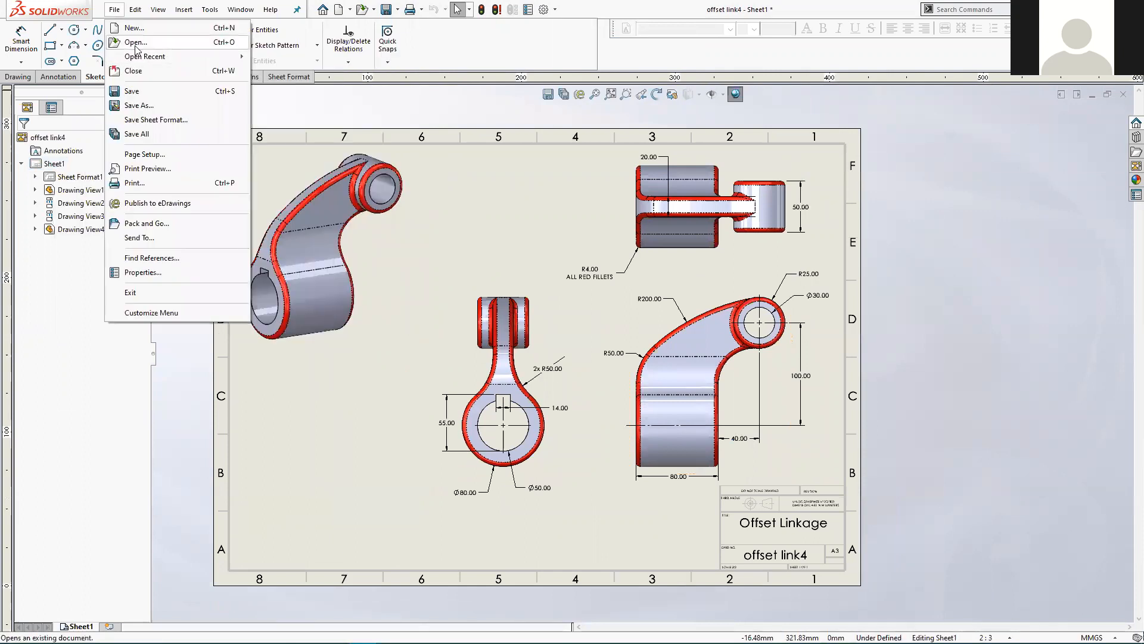
{"action": "left_click", "coordinate": [136, 42]}
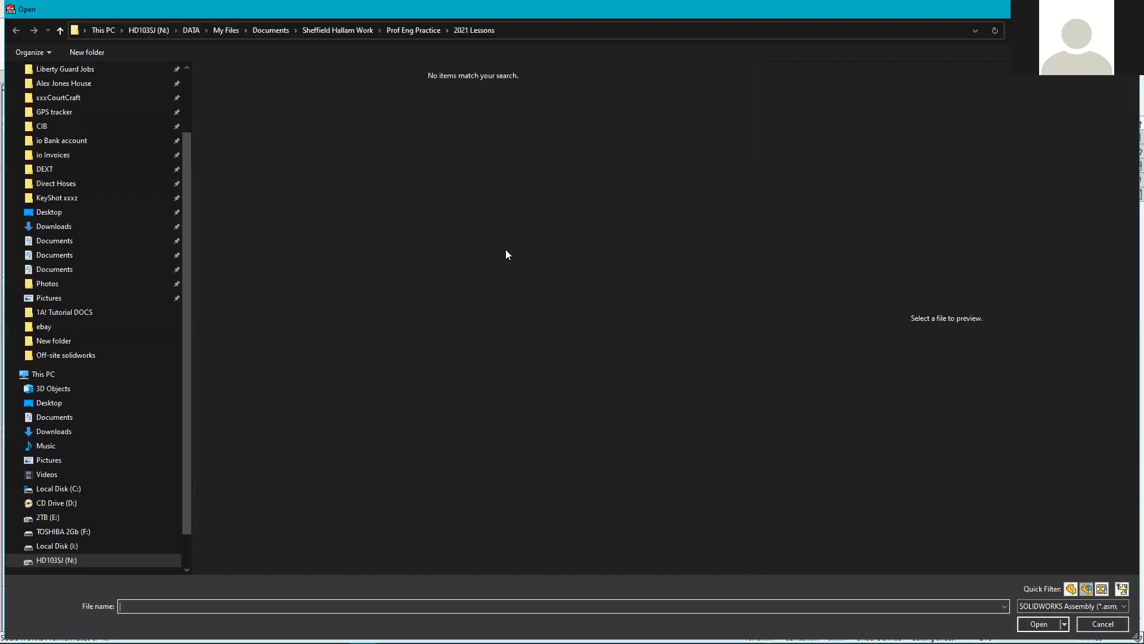
{"action": "left_click", "coordinate": [1099, 606]}
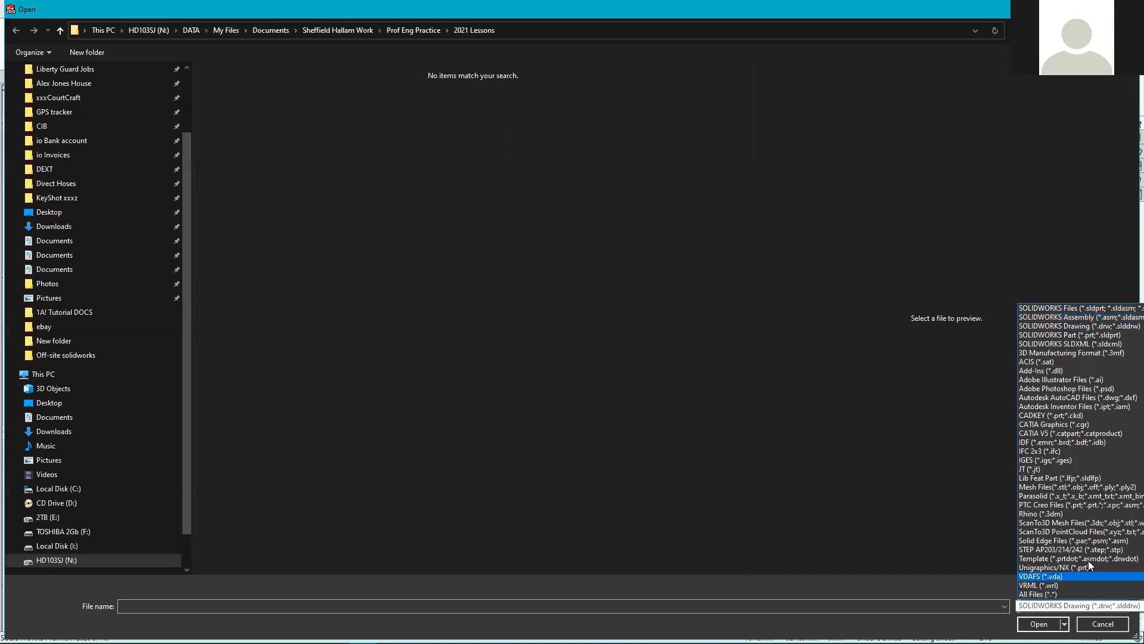
{"action": "left_click", "coordinate": [1090, 327]}
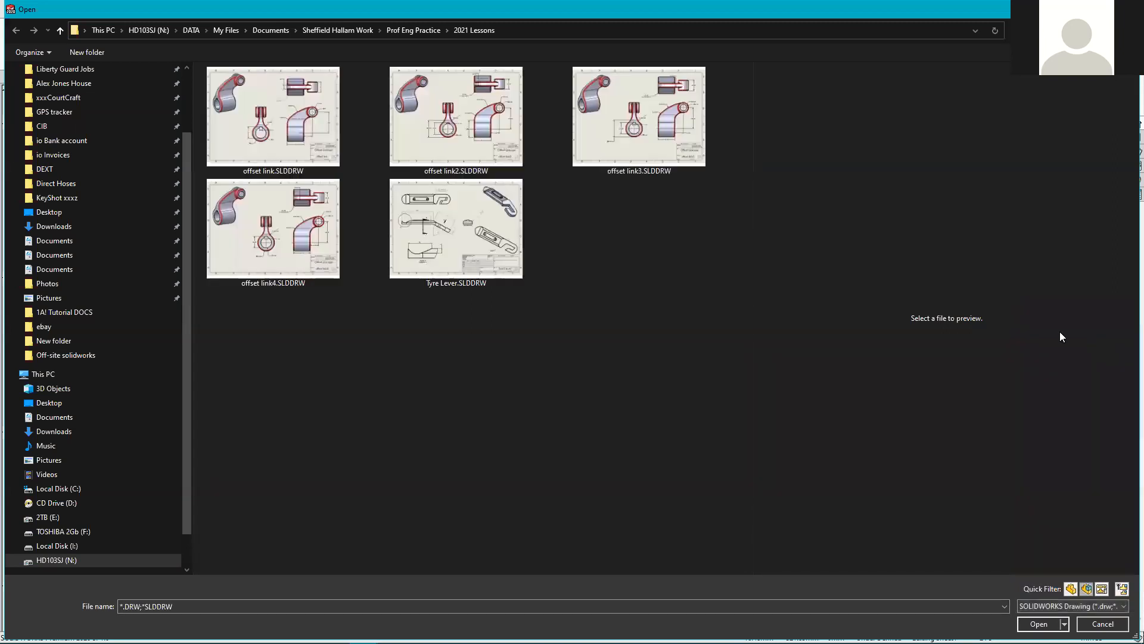
{"action": "left_click", "coordinate": [491, 248]}
{"action": "double_click", "coordinate": [491, 248]}
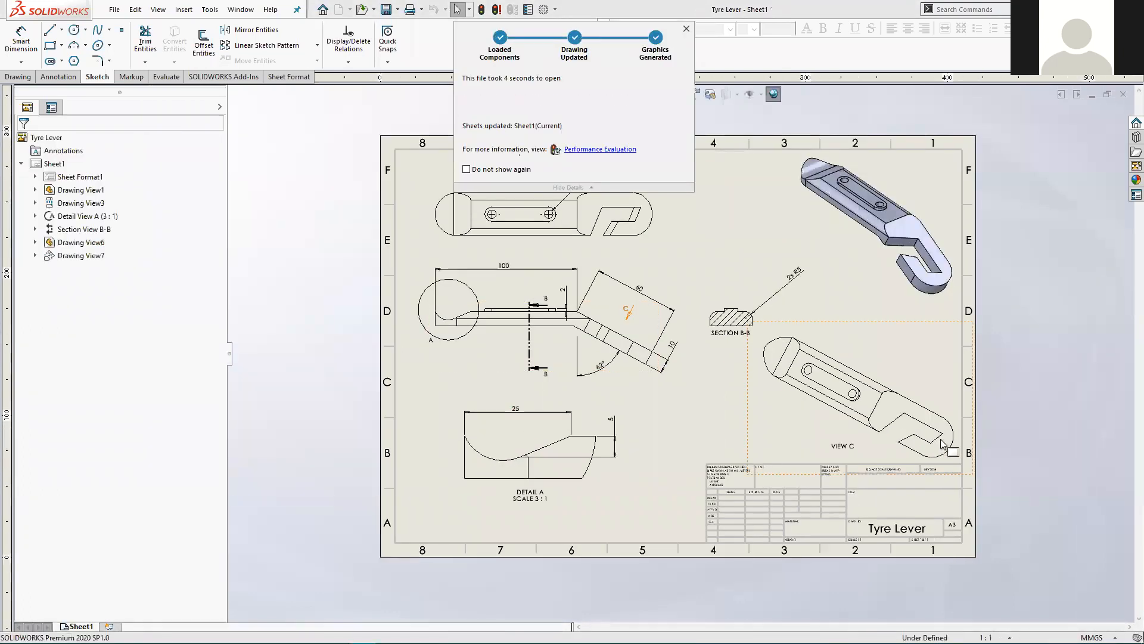
Examine the title block fields and the drawing views on the Tyre Lever sheet.
{"action": "scroll", "coordinate": [993, 417], "scroll_direction": "down", "scroll_amount": 1}
{"action": "mouse_move", "coordinate": [998, 417]}
{"action": "middle_mouse_down"}
{"action": "mouse_move", "coordinate": [843, 430]}
{"action": "mouse_move", "coordinate": [777, 502]}
{"action": "middle_mouse_up"}
{"action": "scroll", "coordinate": [778, 507], "scroll_direction": "down", "scroll_amount": 5}
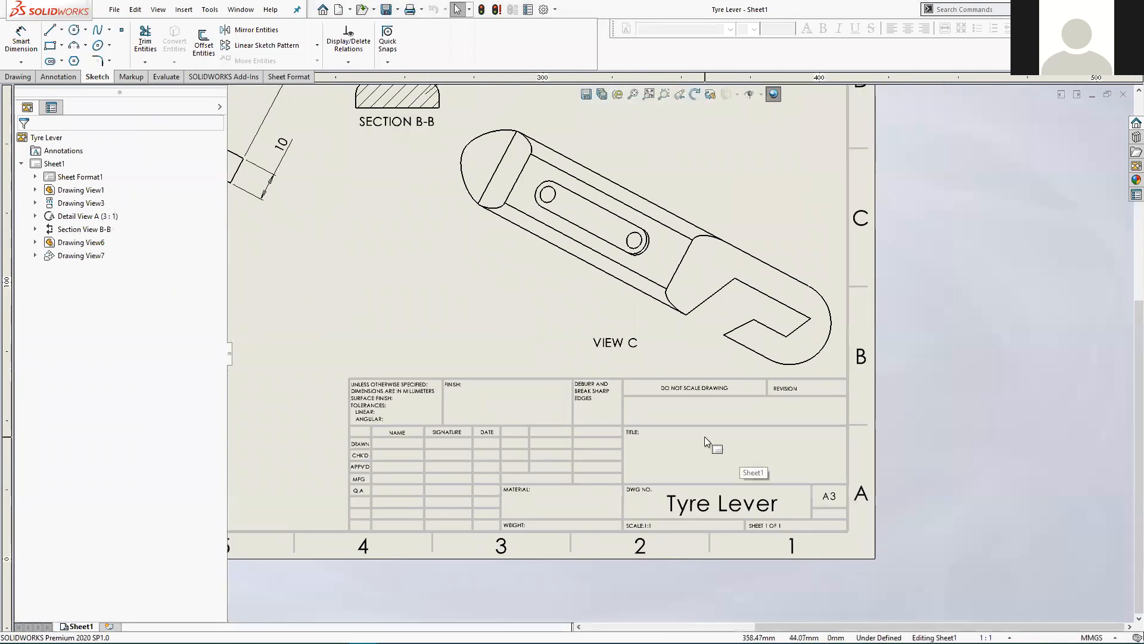
{"action": "middle_click_drag", "start_coordinate": [759, 390], "coordinate": [791, 375]}
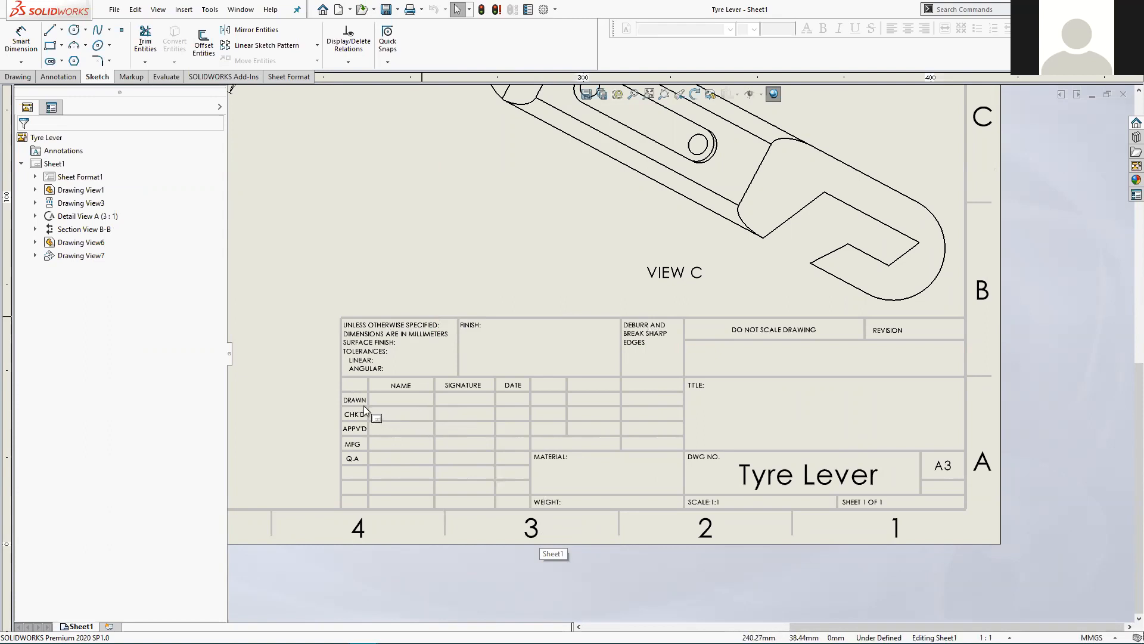
{"action": "scroll", "coordinate": [459, 413], "scroll_direction": "down", "scroll_amount": 2}
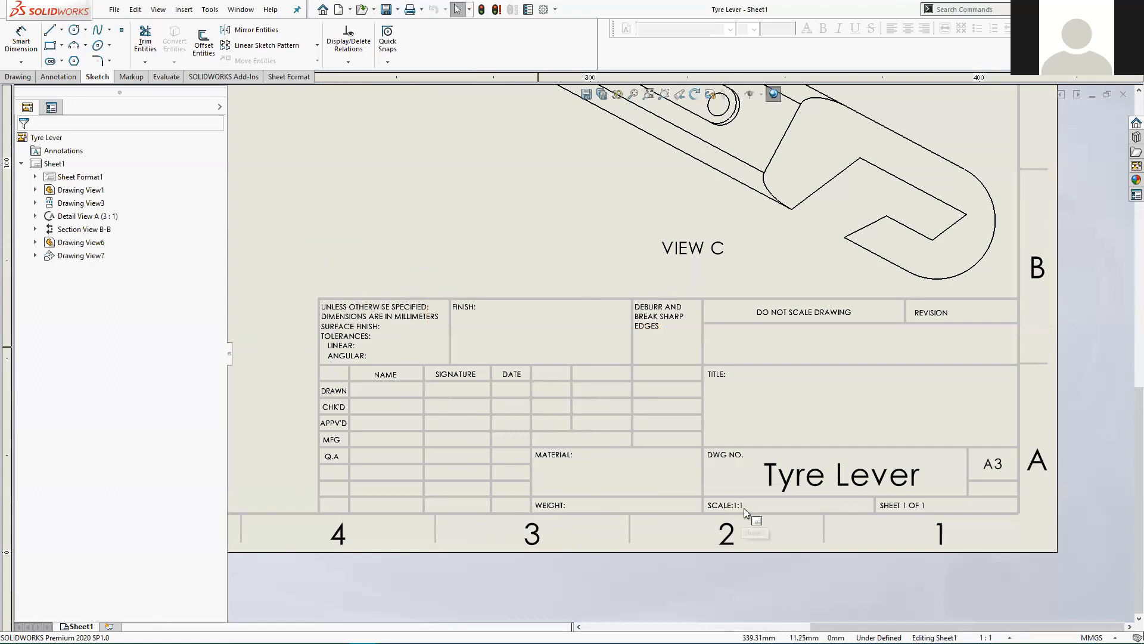
{"action": "scroll", "coordinate": [590, 468], "scroll_direction": "up", "scroll_amount": 5}
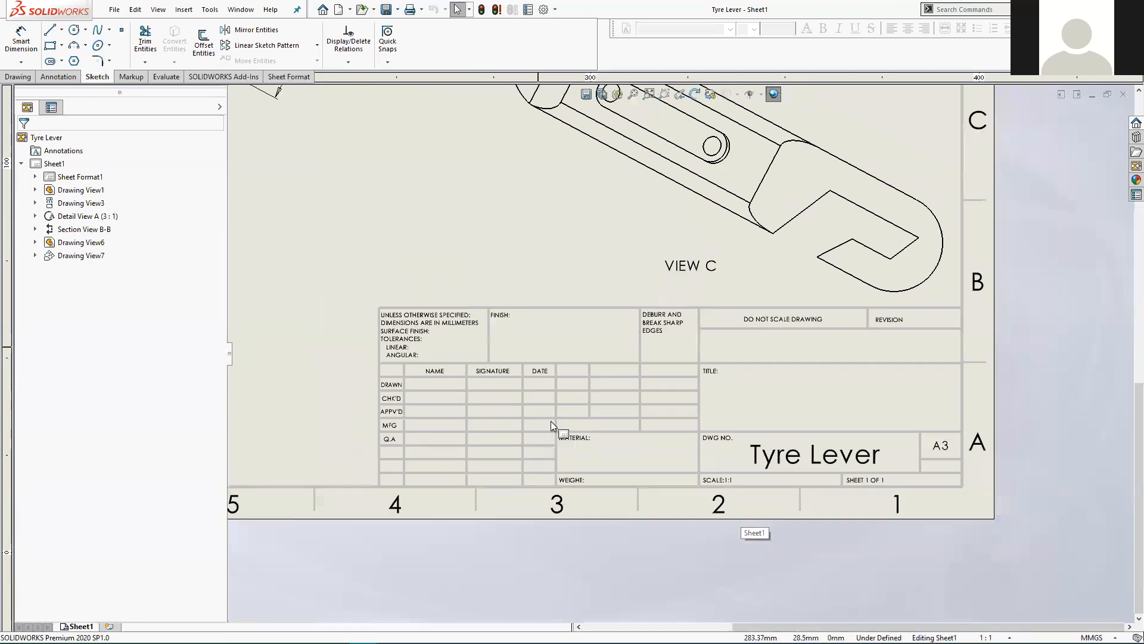
{"action": "middle_click_drag", "start_coordinate": [625, 198], "coordinate": [629, 196]}
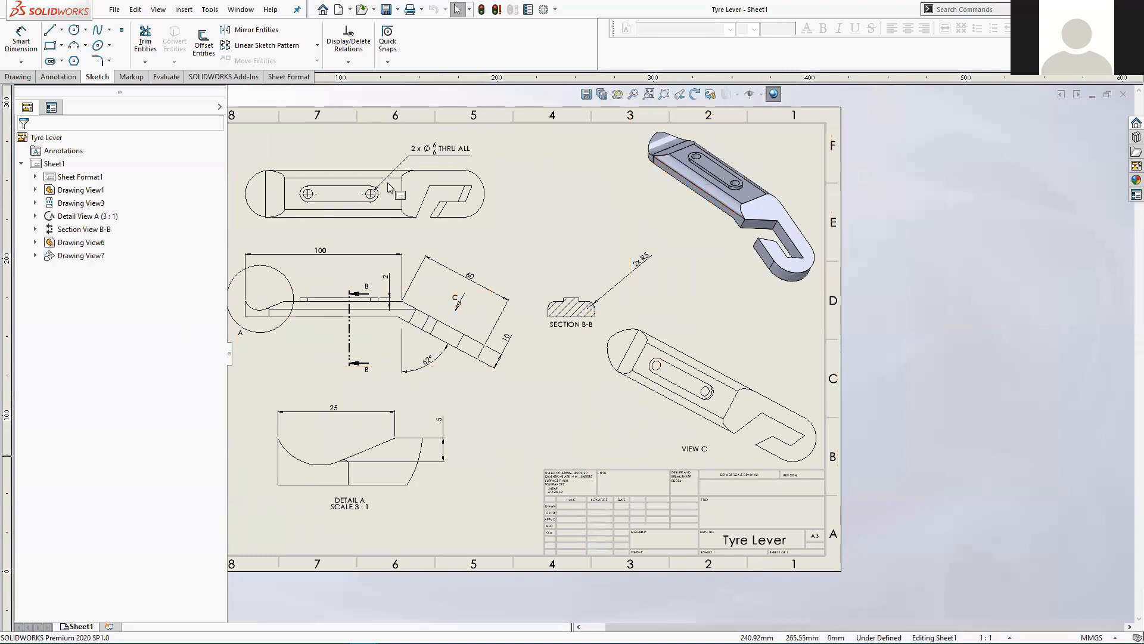
{"action": "mouse_move", "coordinate": [537, 409]}
{"action": "middle_mouse_down"}
{"action": "mouse_move", "coordinate": [588, 391]}
{"action": "mouse_move", "coordinate": [580, 369]}
{"action": "middle_mouse_up"}
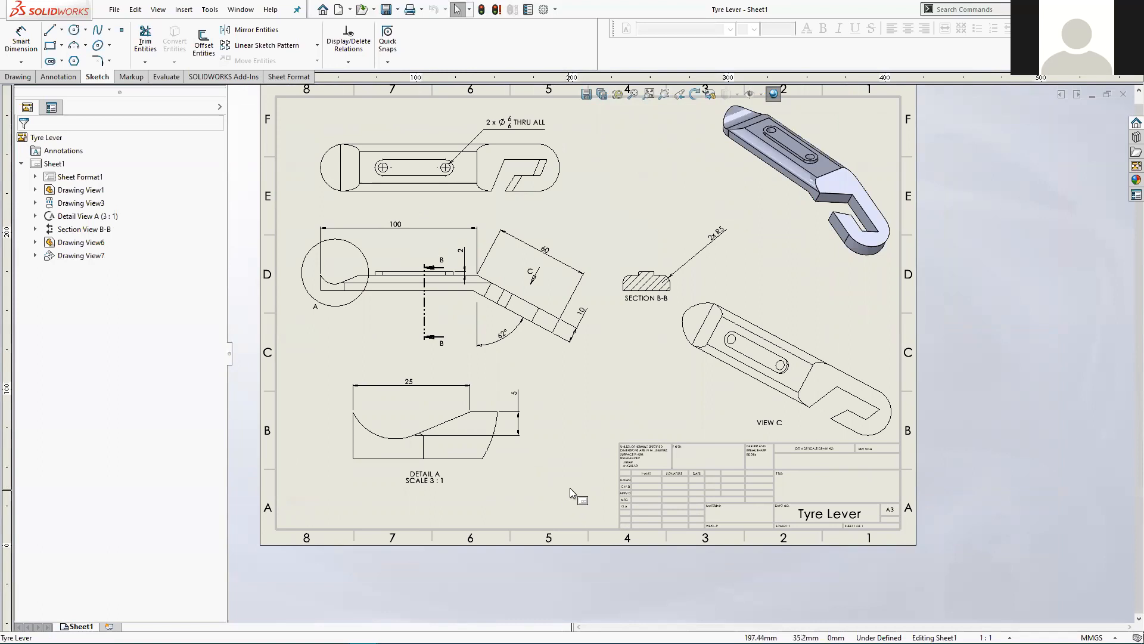
Start editing the sheet format of the Tyre Lever drawing's Sheet1 to expose its title block and border.
{"action": "scroll", "coordinate": [832, 486], "scroll_direction": "down", "scroll_amount": 5}
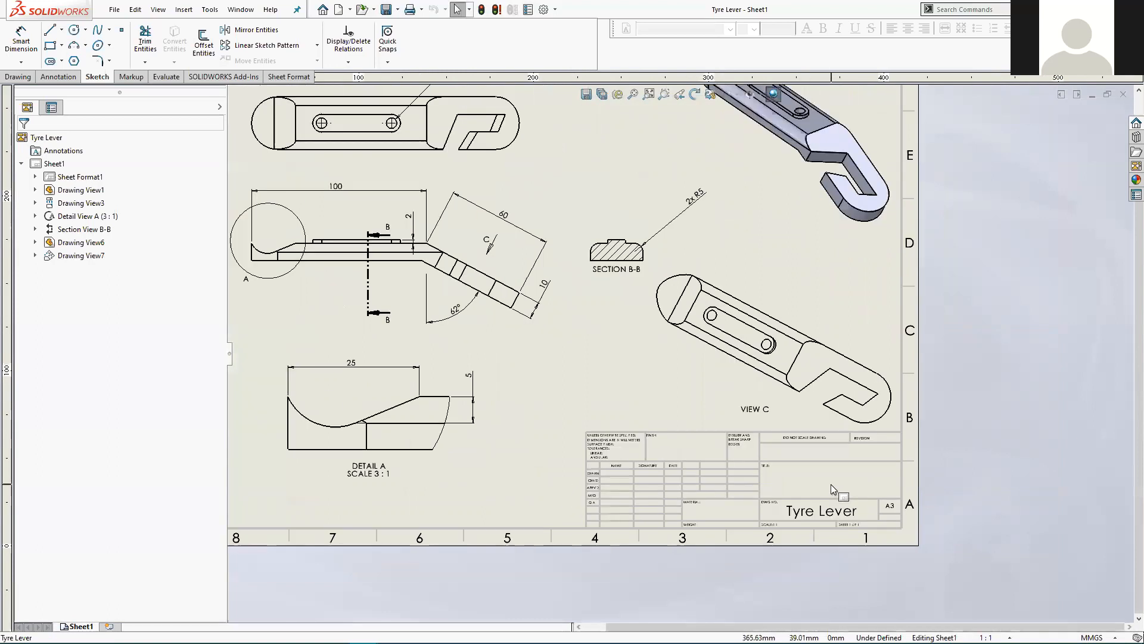
{"action": "mouse_move", "coordinate": [739, 466]}
{"action": "middle_mouse_down"}
{"action": "mouse_move", "coordinate": [764, 446]}
{"action": "mouse_move", "coordinate": [766, 414]}
{"action": "mouse_move", "coordinate": [908, 419]}
{"action": "middle_mouse_up"}
{"action": "scroll", "coordinate": [767, 412], "scroll_direction": "down", "scroll_amount": 2}
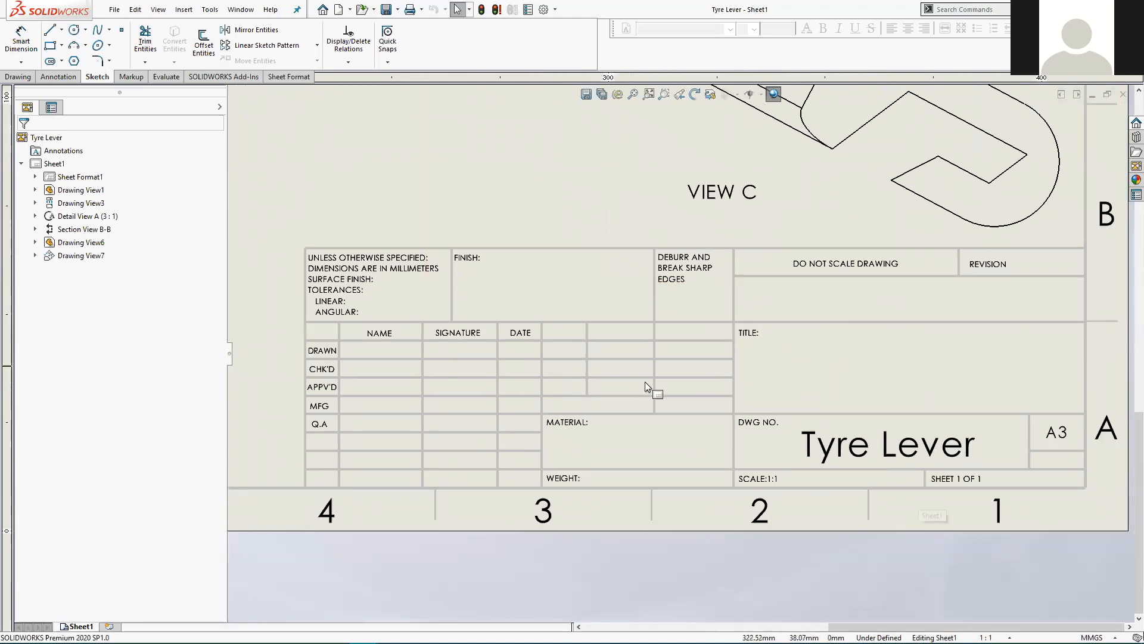
{"action": "right_click", "coordinate": [710, 387]}
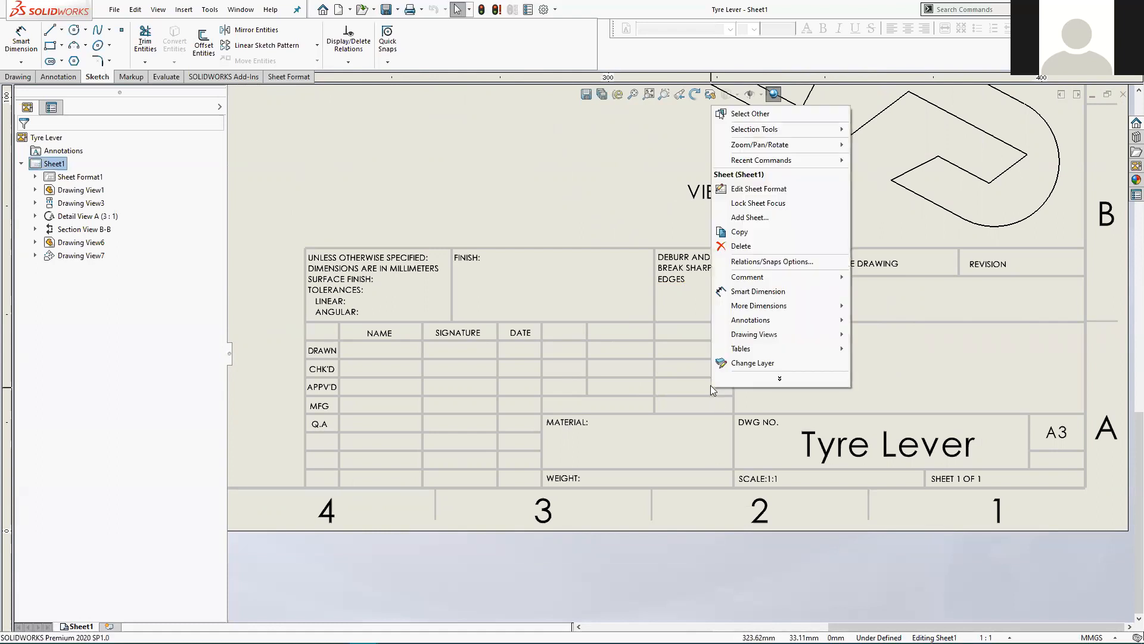
{"action": "left_click", "coordinate": [755, 189]}
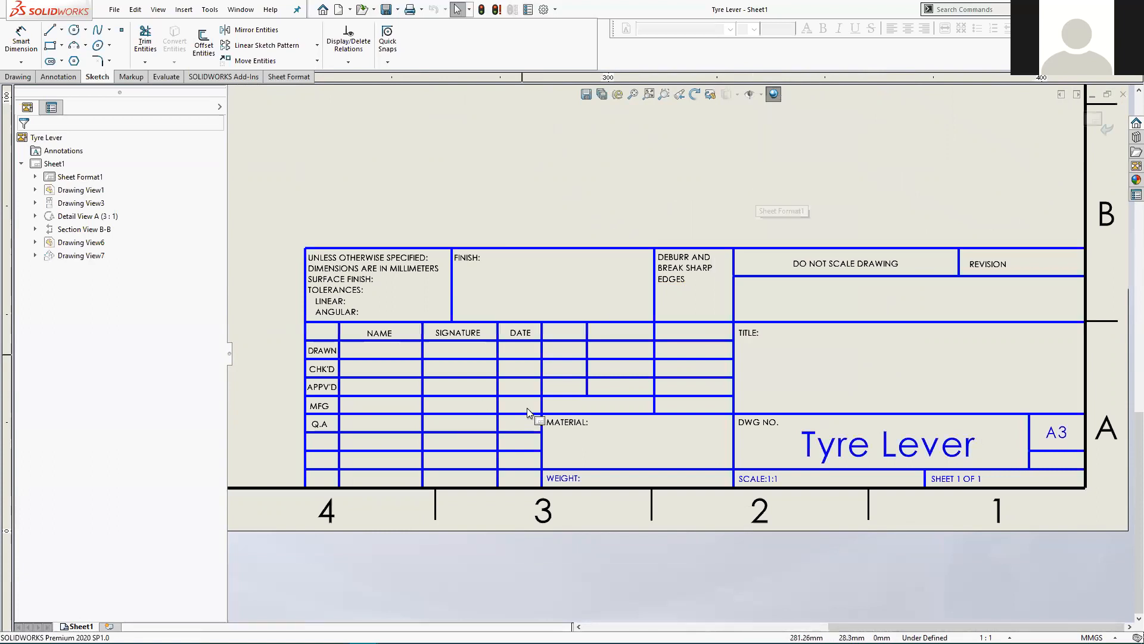
{"action": "scroll", "coordinate": [527, 407], "scroll_direction": "up", "scroll_amount": 5}
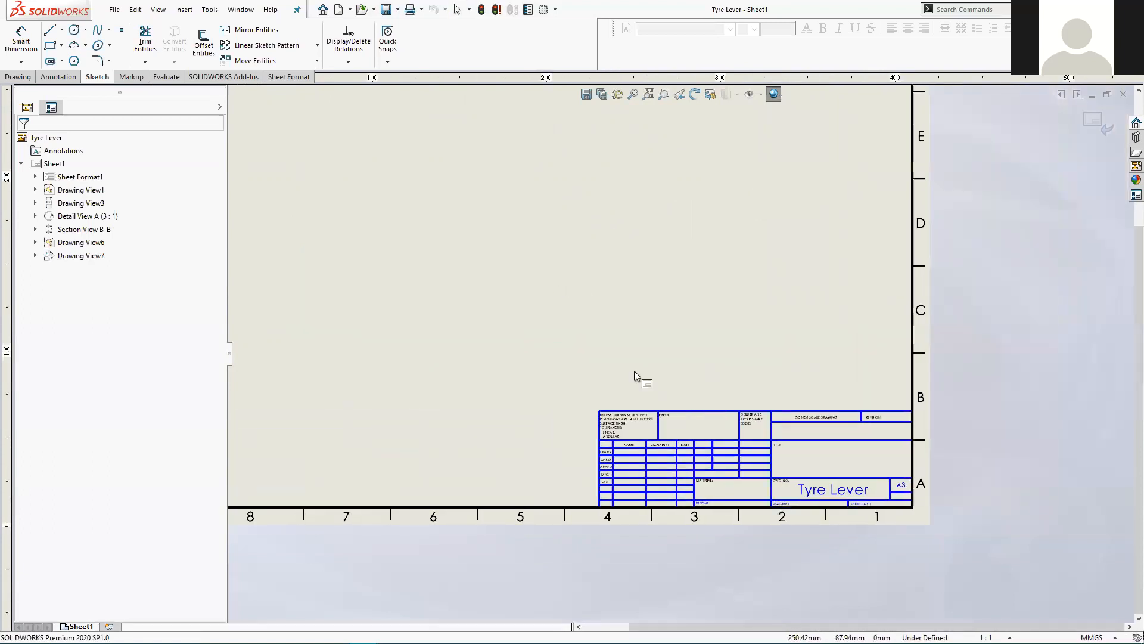
{"action": "middle_click_drag", "start_coordinate": [632, 360], "coordinate": [697, 431]}
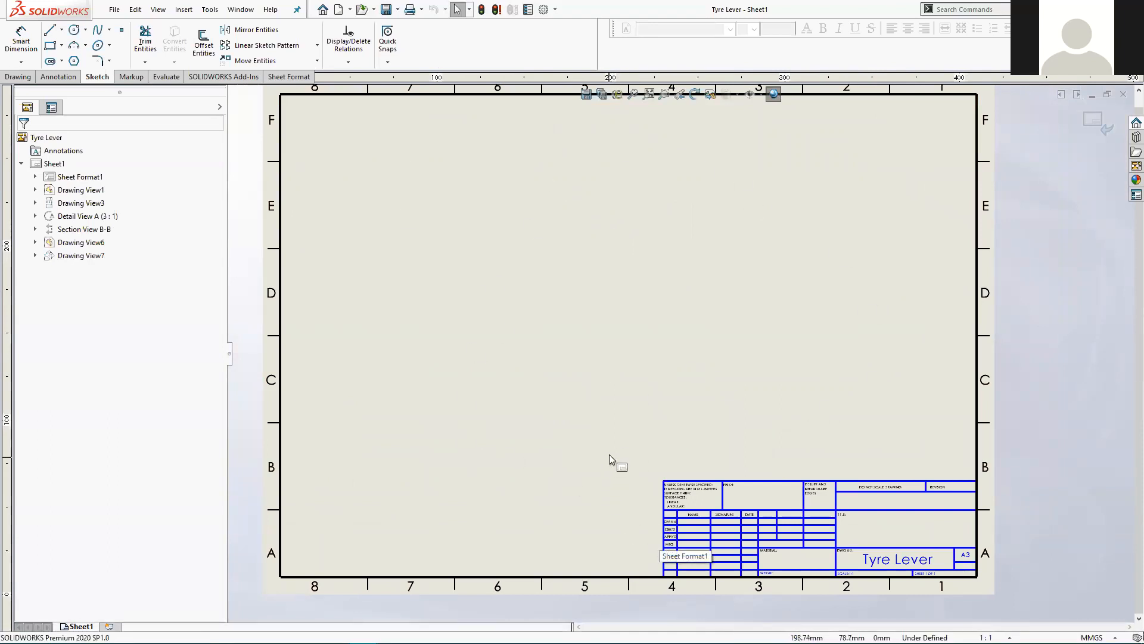
Pull the upper endpoints of three vertical lines in the approval table out of the title block.
{"action": "middle_click_drag", "start_coordinate": [609, 454], "coordinate": [576, 420]}
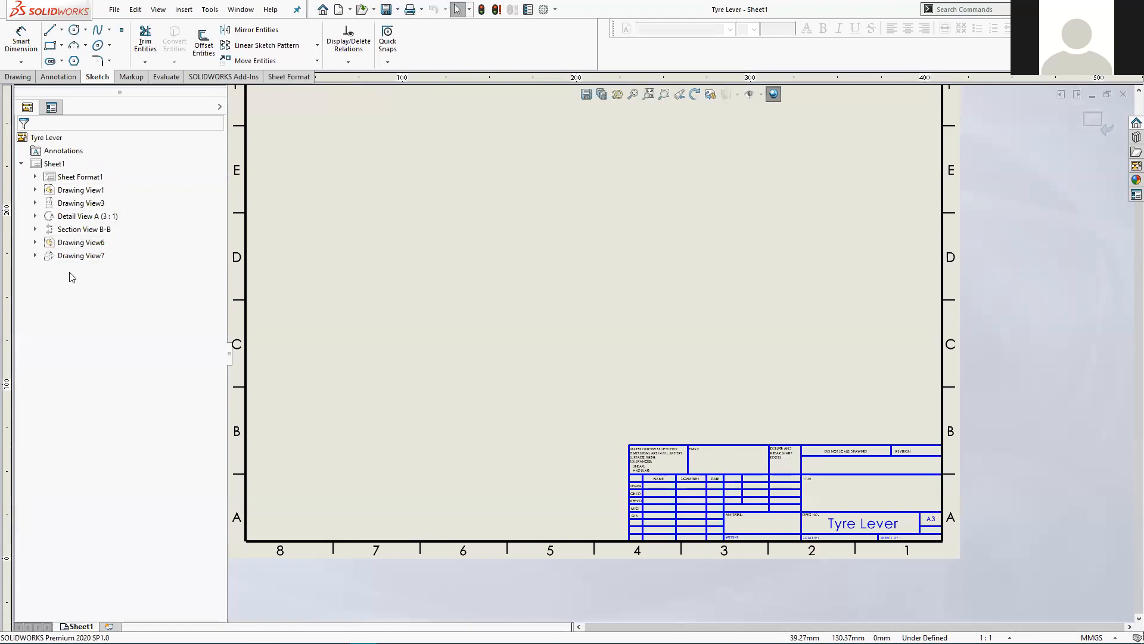
{"action": "scroll", "coordinate": [808, 506], "scroll_direction": "down", "scroll_amount": 1}
{"action": "scroll", "coordinate": [794, 488], "scroll_direction": "down", "scroll_amount": 3}
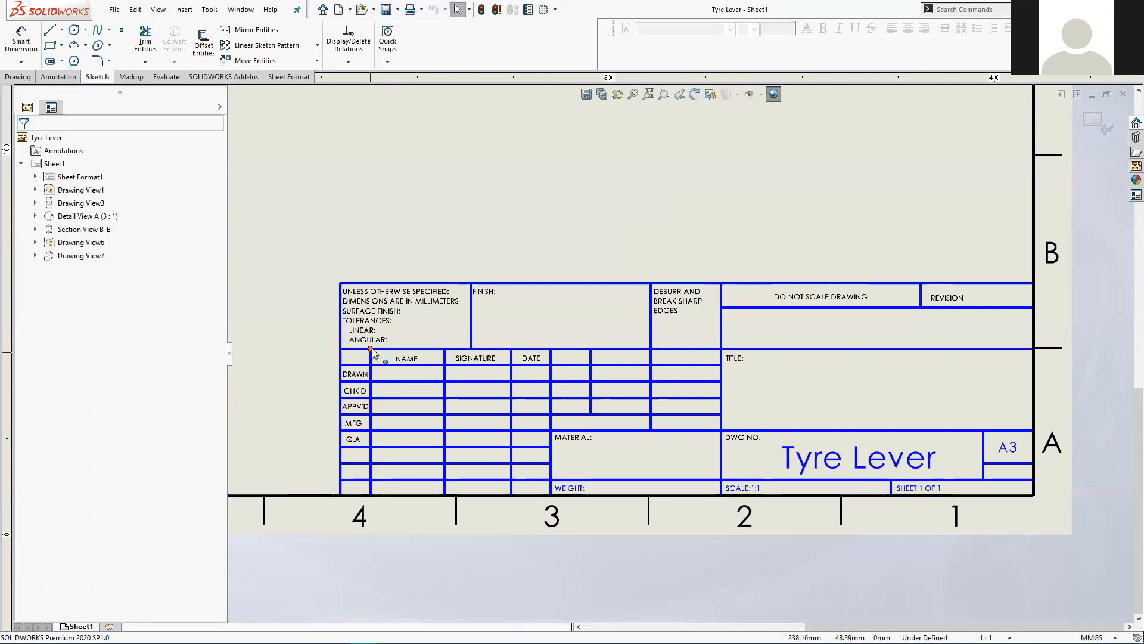
{"action": "left_click_drag", "start_coordinate": [370, 348], "coordinate": [590, 168]}
{"action": "left_click_drag", "start_coordinate": [591, 349], "coordinate": [464, 209]}
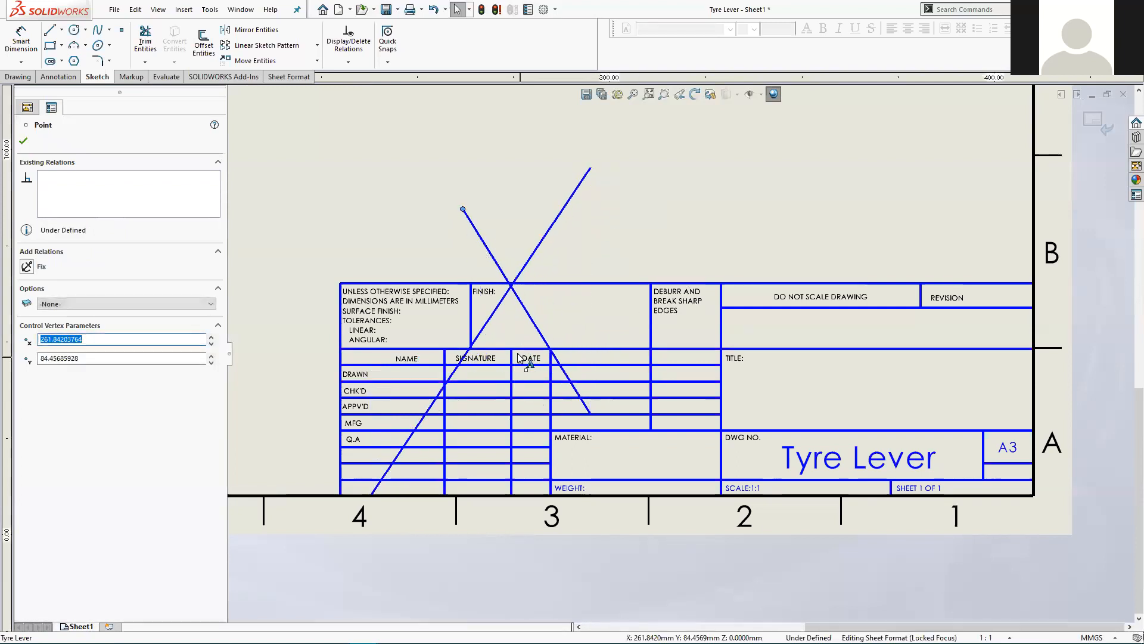
{"action": "left_click_drag", "start_coordinate": [511, 349], "coordinate": [518, 366]}
{"action": "left_click_drag", "start_coordinate": [587, 393], "coordinate": [798, 192]}
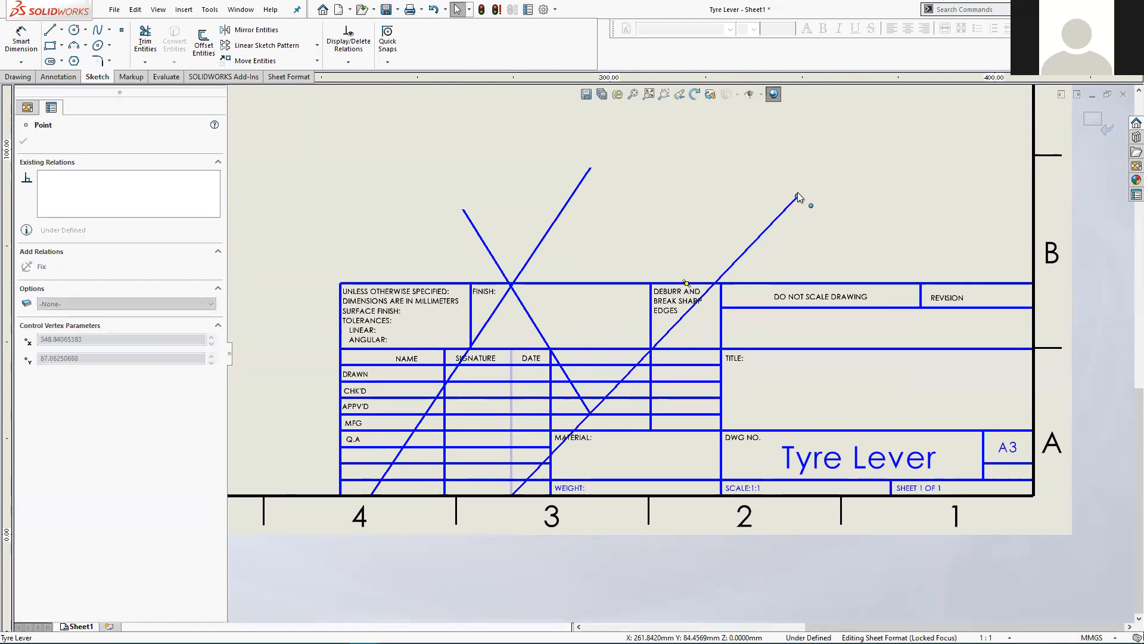
Move the MATERIAL note up out of its cell and pull the endpoint of the line above that cell downward.
{"action": "left_click", "coordinate": [558, 430]}
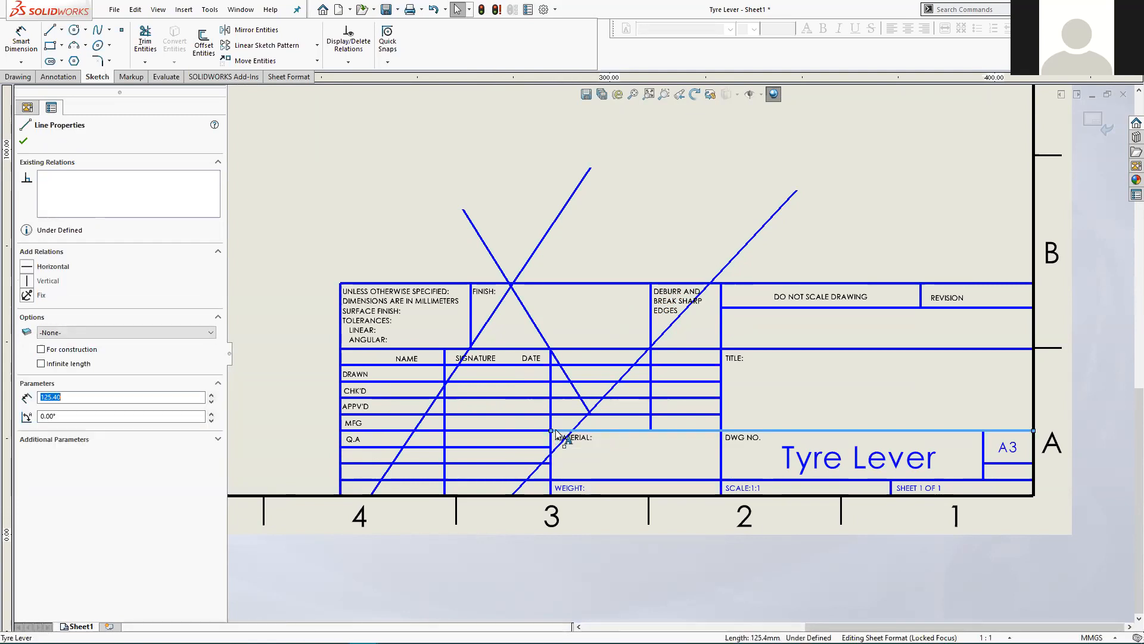
{"action": "mouse_move", "coordinate": [559, 434]}
{"action": "left_mouse_down"}
{"action": "mouse_move", "coordinate": [561, 406]}
{"action": "mouse_move", "coordinate": [563, 420]}
{"action": "left_mouse_up"}
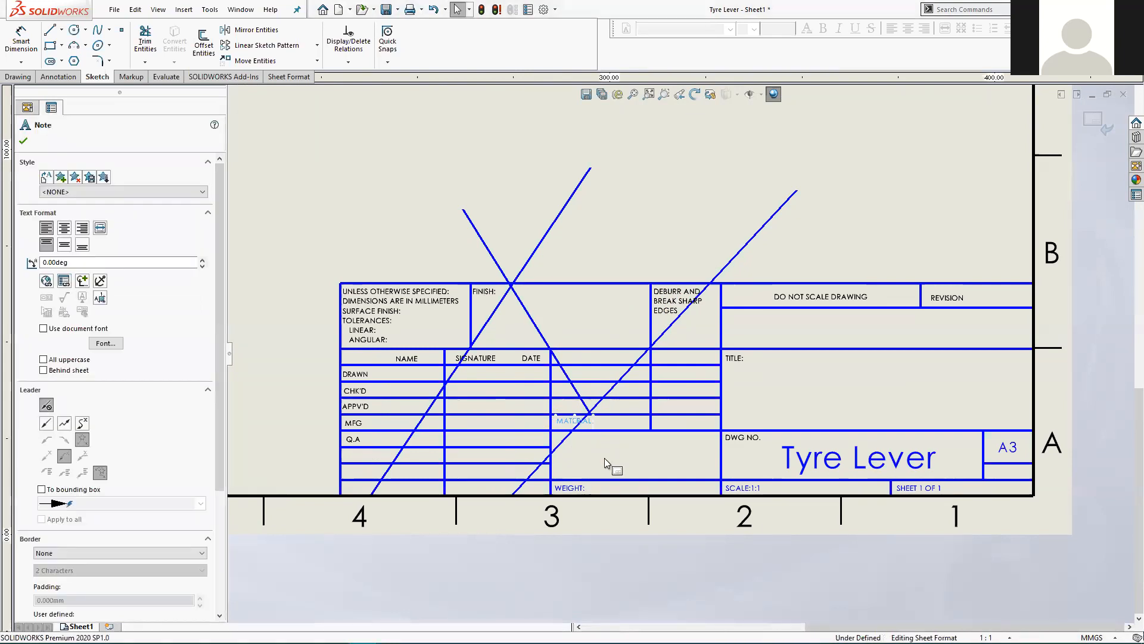
{"action": "scroll", "coordinate": [605, 458], "scroll_direction": "down", "scroll_amount": 3}
{"action": "left_click", "coordinate": [596, 399]}
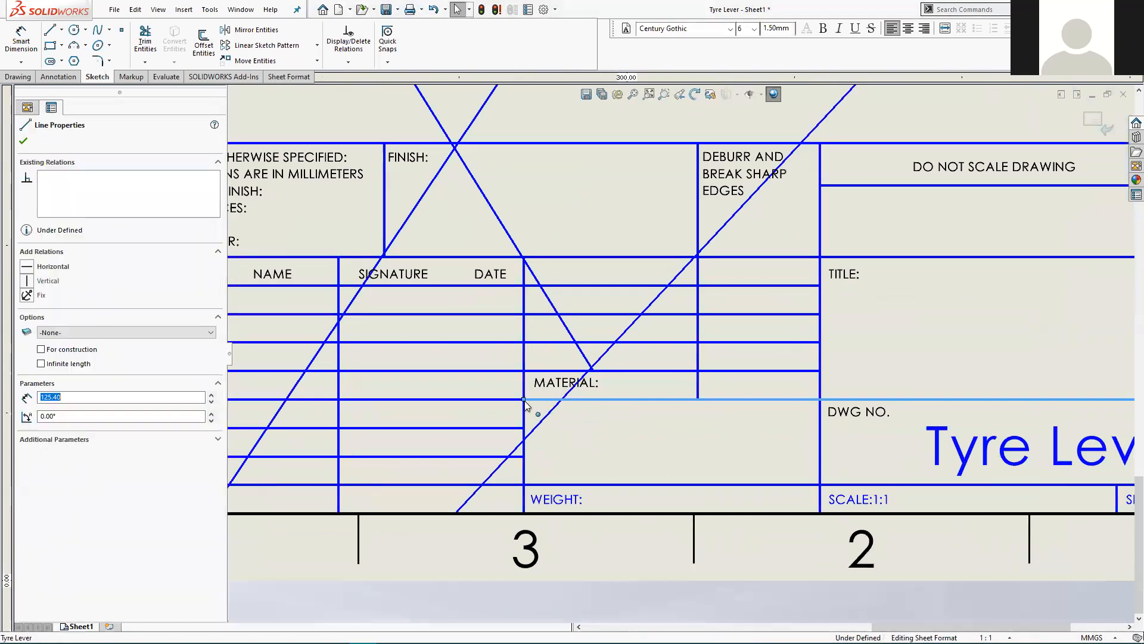
{"action": "mouse_move", "coordinate": [526, 398]}
{"action": "left_mouse_down"}
{"action": "mouse_move", "coordinate": [567, 398]}
{"action": "mouse_move", "coordinate": [619, 456]}
{"action": "left_mouse_up"}
{"action": "scroll", "coordinate": [597, 449], "scroll_direction": "up", "scroll_amount": 2}
{"action": "scroll", "coordinate": [626, 346], "scroll_direction": "up", "scroll_amount": 4}
{"action": "scroll", "coordinate": [659, 352], "scroll_direction": "down", "scroll_amount": 4}
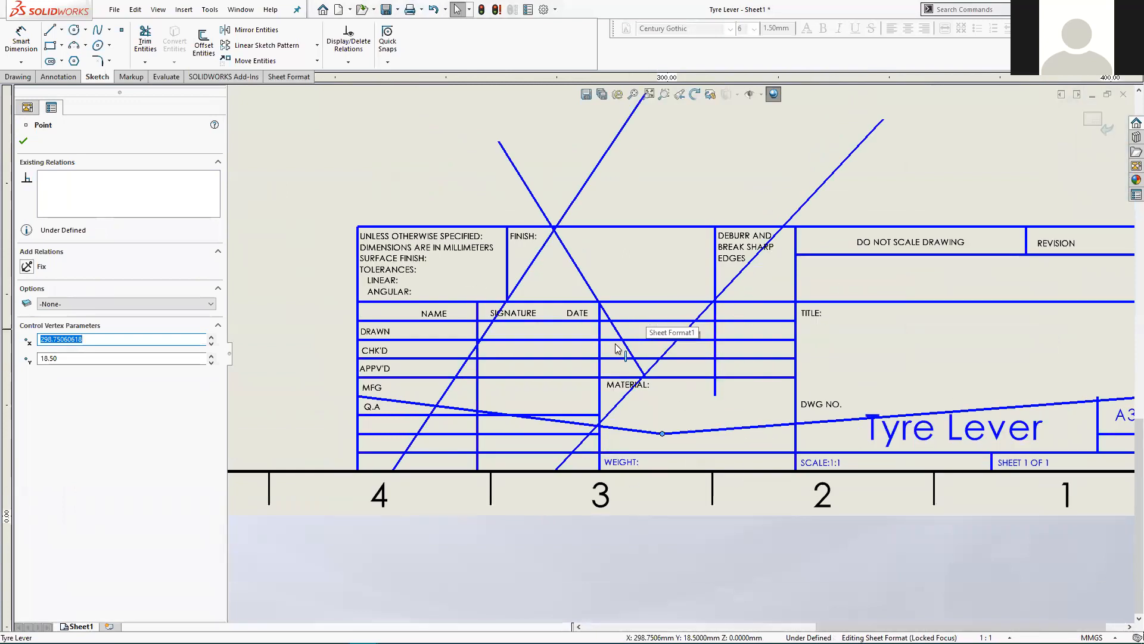
{"action": "scroll", "coordinate": [664, 431], "scroll_direction": "up", "scroll_amount": 2}
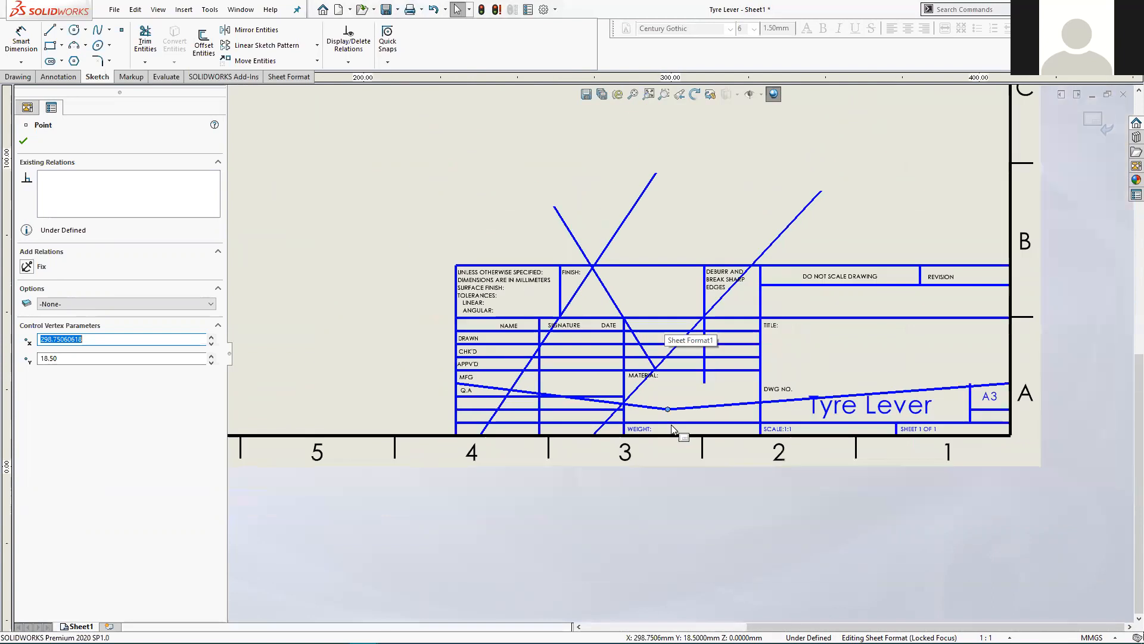
{"action": "middle_click_drag", "start_coordinate": [704, 383], "coordinate": [672, 411]}
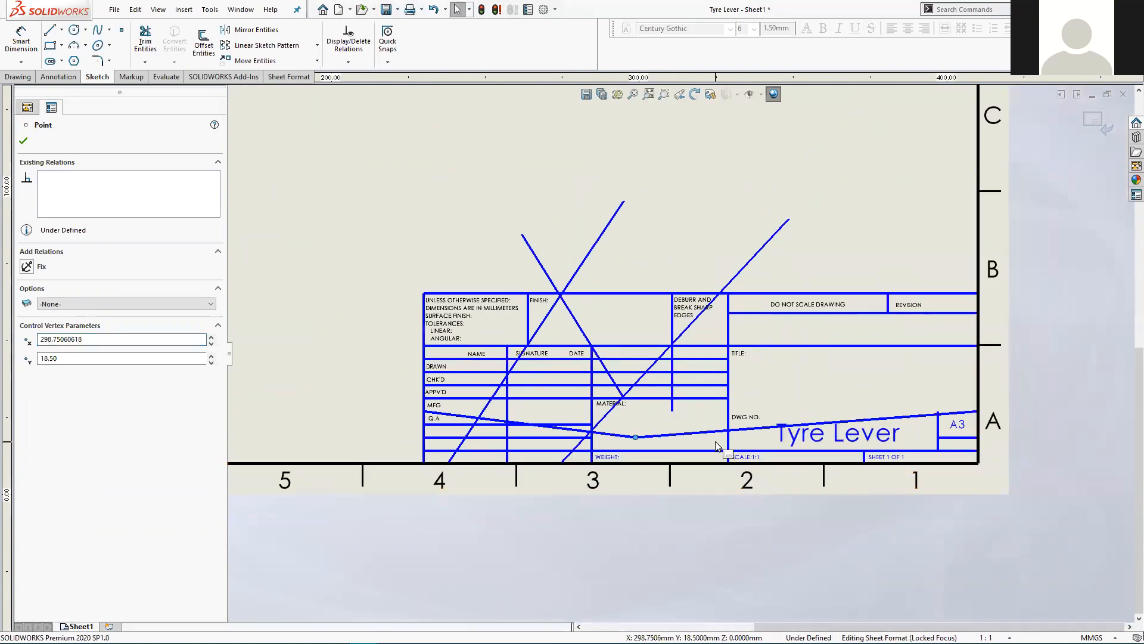
{"action": "middle_click_drag", "start_coordinate": [755, 407], "coordinate": [743, 397]}
{"action": "scroll", "coordinate": [761, 420], "scroll_direction": "down", "scroll_amount": 2}
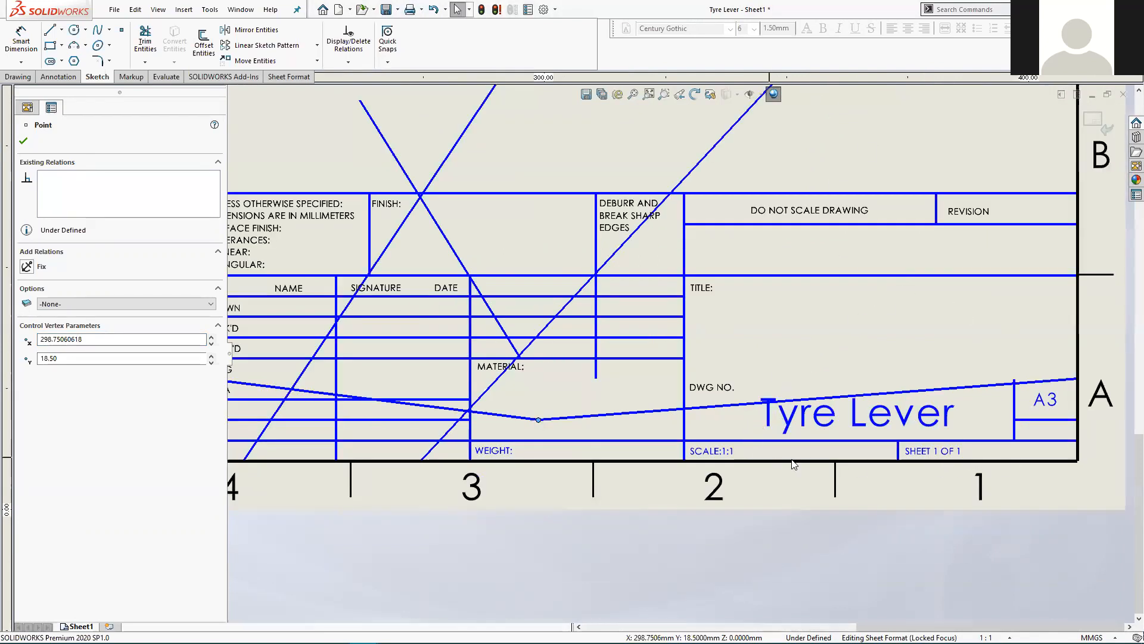
Shift the pulled line endpoint up into the FINISH cell and back down into the MATERIAL cell.
{"action": "left_click", "coordinate": [548, 404]}
{"action": "mouse_move", "coordinate": [539, 421]}
{"action": "left_mouse_down"}
{"action": "mouse_move", "coordinate": [552, 395]}
{"action": "mouse_move", "coordinate": [536, 358]}
{"action": "mouse_move", "coordinate": [533, 252]}
{"action": "left_mouse_up"}
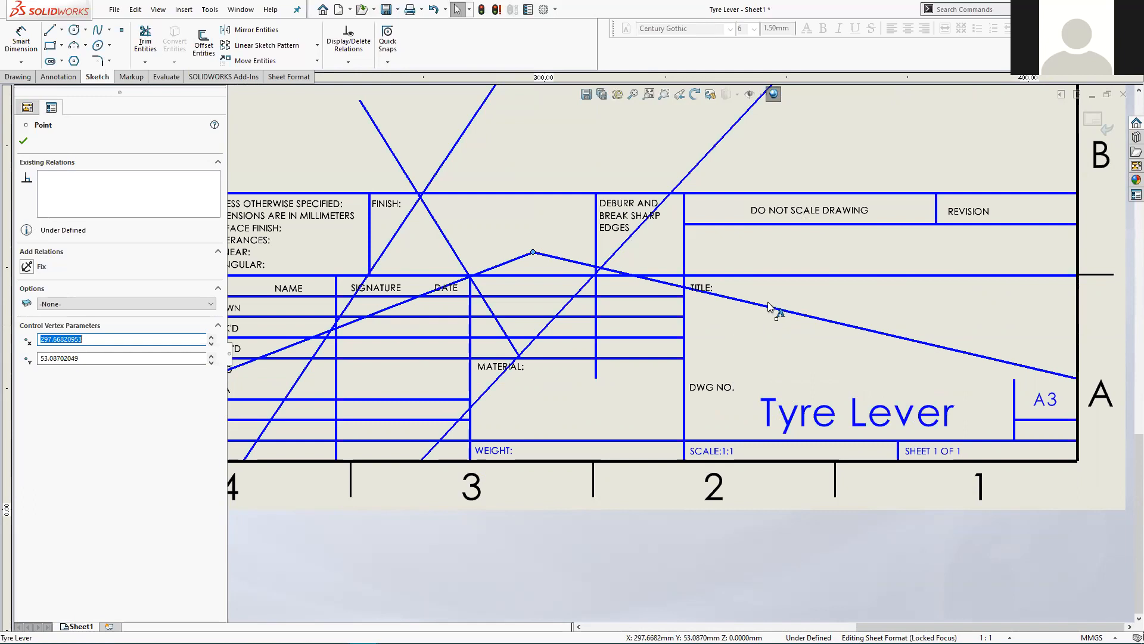
{"action": "left_click", "coordinate": [561, 258]}
{"action": "left_click", "coordinate": [594, 220]}
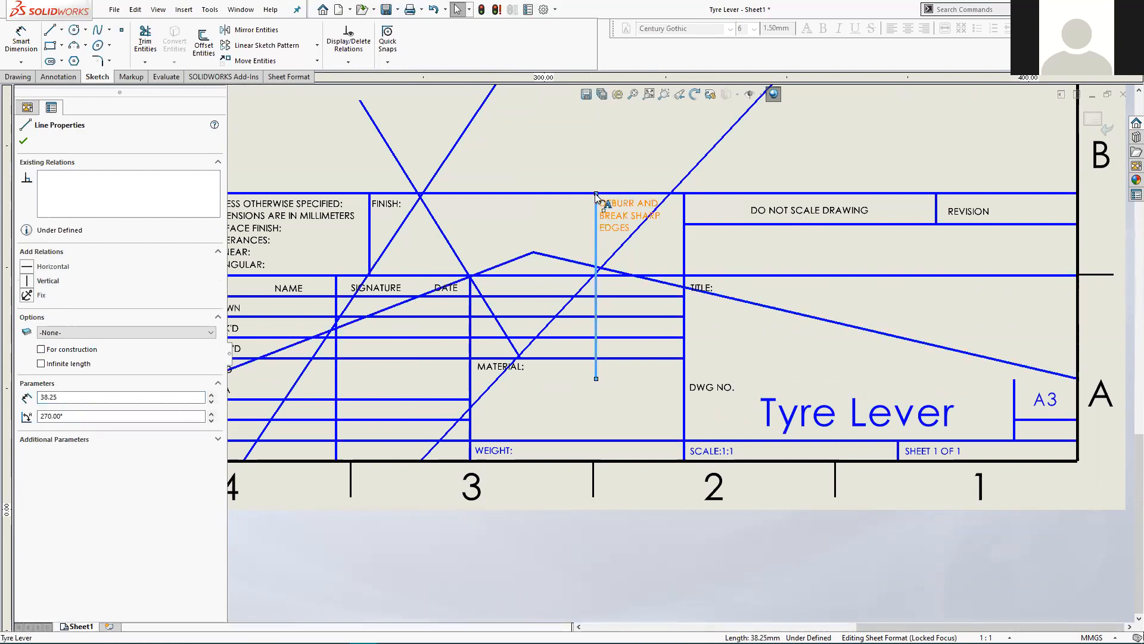
{"action": "key", "text": "Escape"}
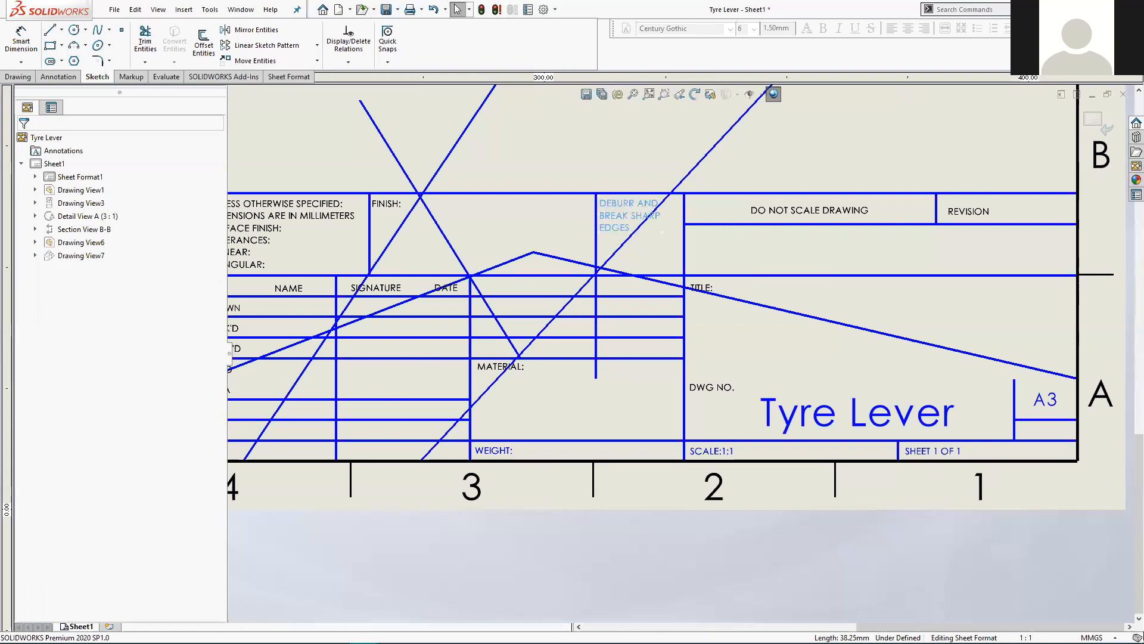
{"action": "left_click", "coordinate": [555, 260]}
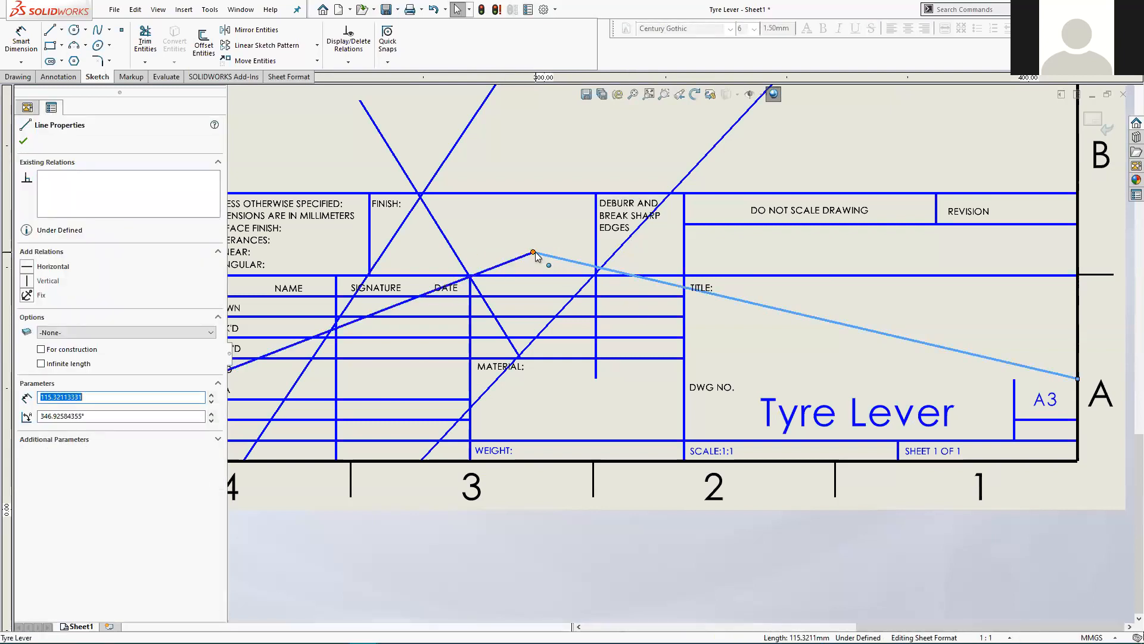
{"action": "left_click_drag", "start_coordinate": [532, 254], "coordinate": [531, 245]}
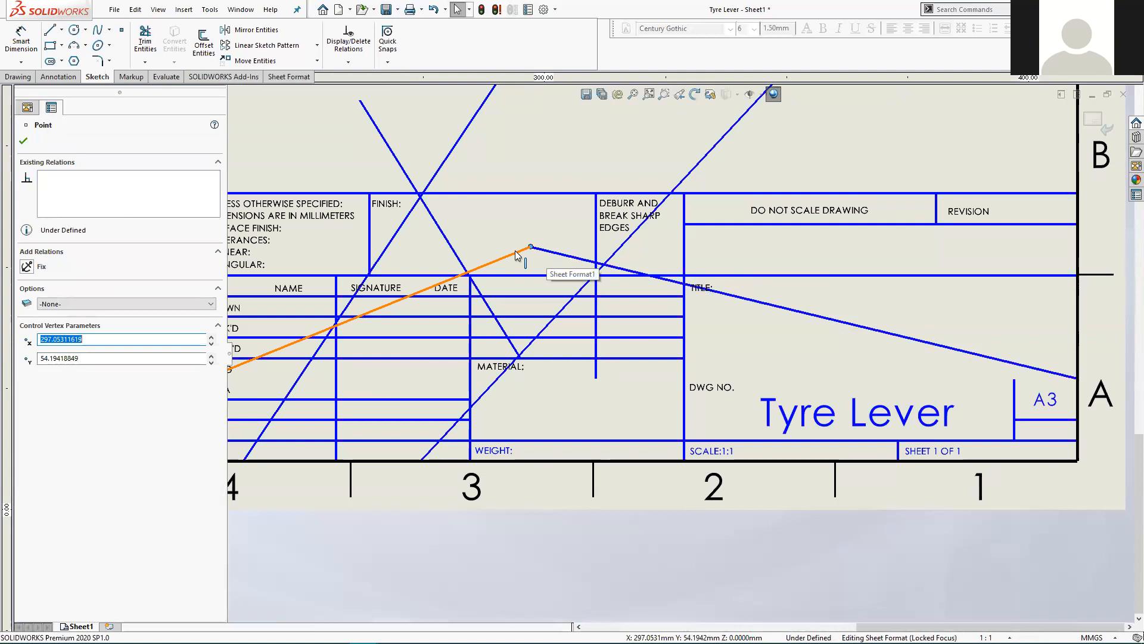
{"action": "mouse_move", "coordinate": [530, 247]}
{"action": "left_mouse_down"}
{"action": "mouse_move", "coordinate": [513, 252]}
{"action": "mouse_move", "coordinate": [555, 411]}
{"action": "mouse_move", "coordinate": [542, 405]}
{"action": "left_mouse_up"}
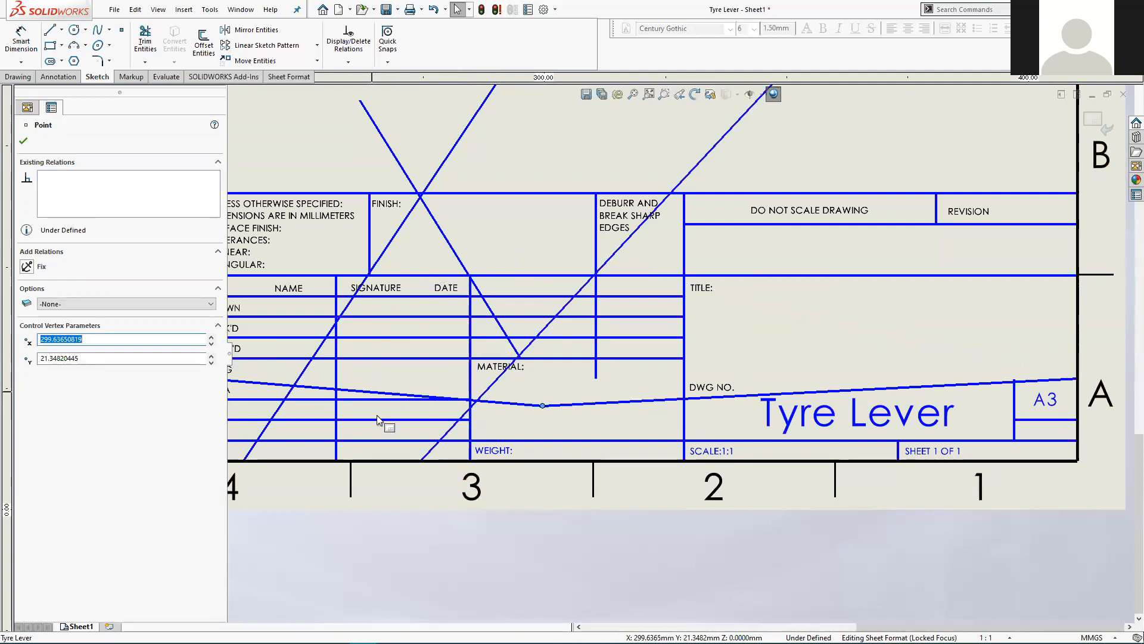
Check the sketch relations of the title block lines by toggling their visibility on and off.
{"action": "left_click", "coordinate": [757, 95]}
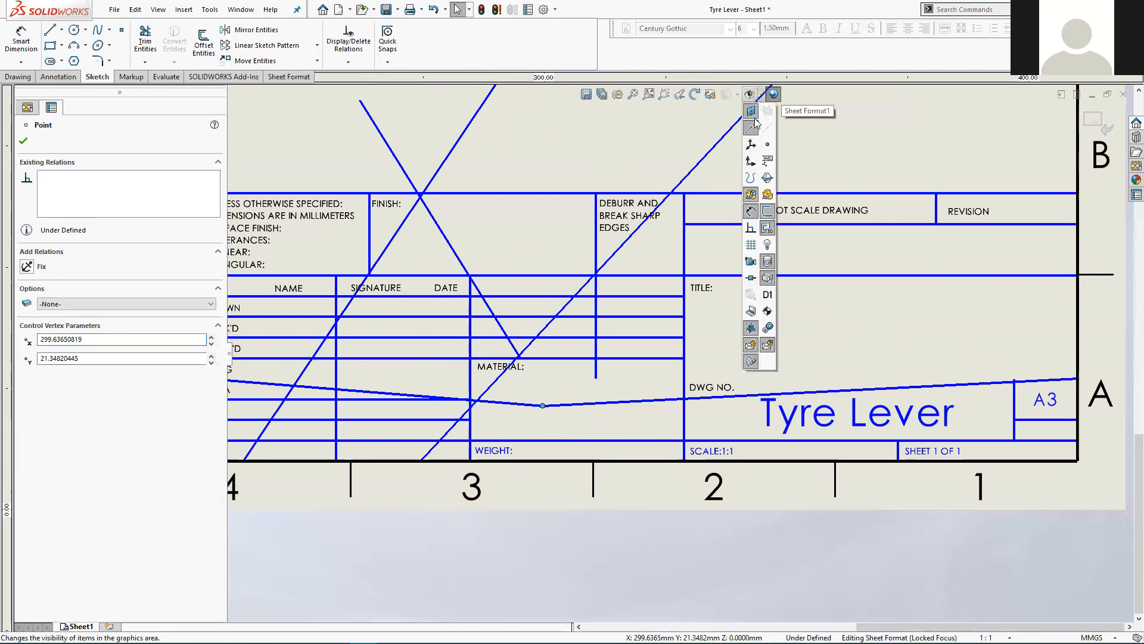
{"action": "left_click", "coordinate": [752, 230]}
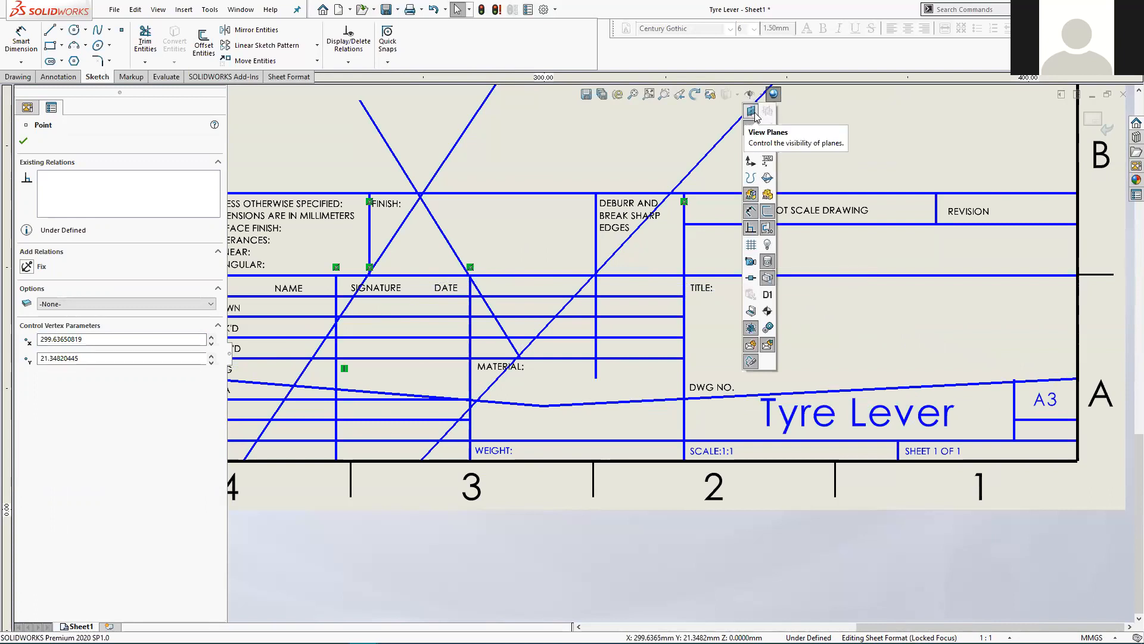
{"action": "left_click", "coordinate": [753, 230]}
{"action": "left_click", "coordinate": [752, 231]}
{"action": "left_click", "coordinate": [752, 231]}
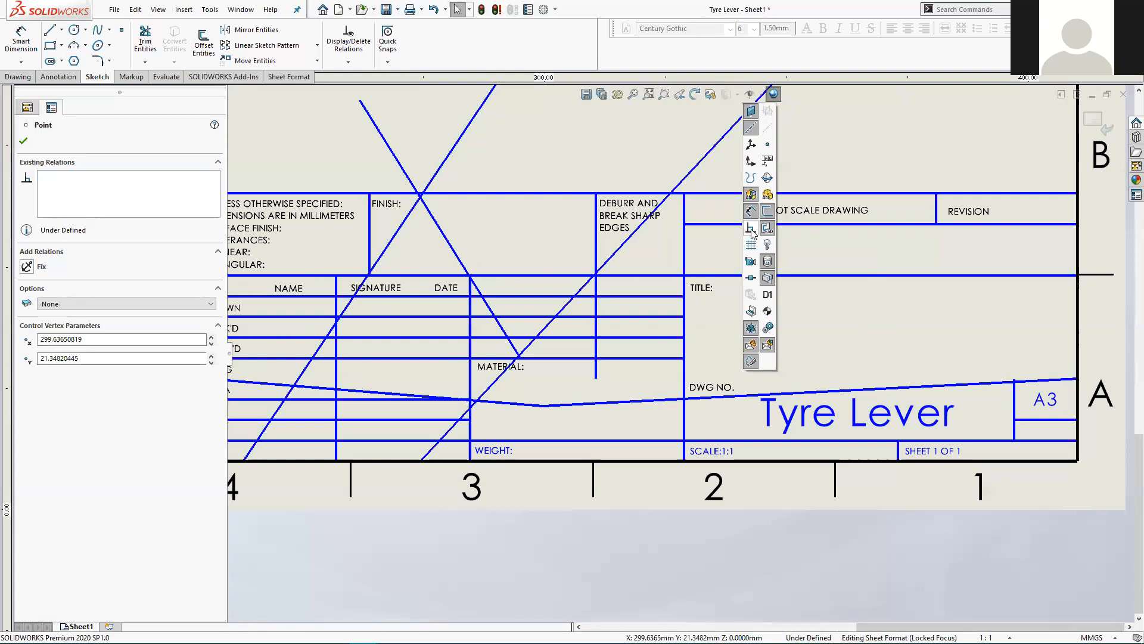
{"action": "left_click", "coordinate": [752, 231]}
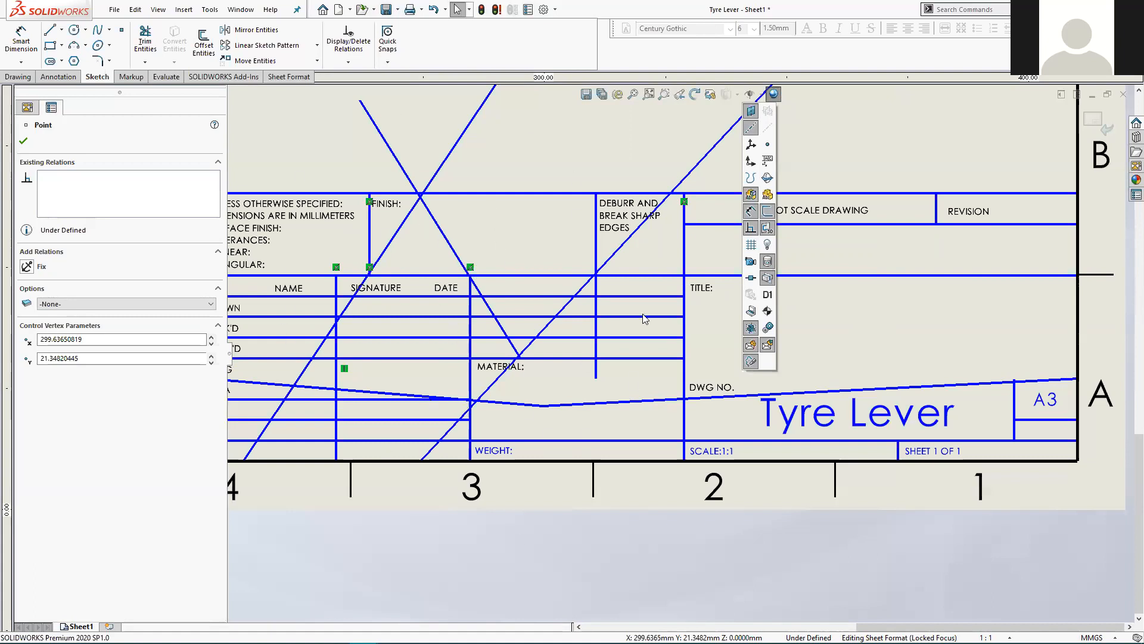
{"action": "left_click", "coordinate": [751, 228]}
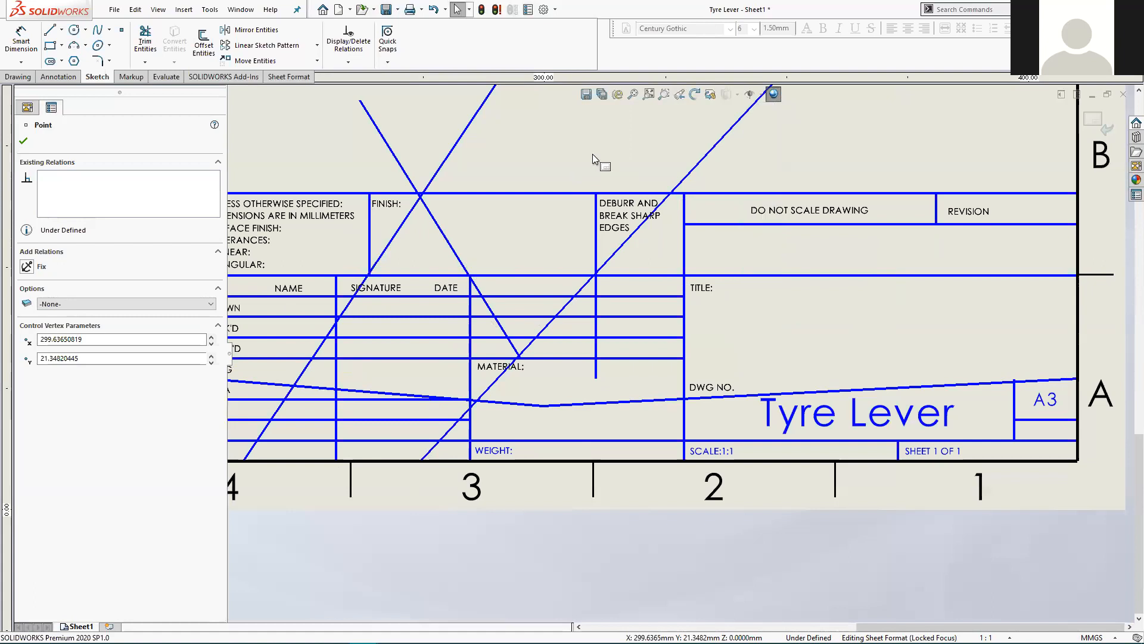
Undo all the line and note moves made in the title block.
{"action": "left_click", "coordinate": [434, 10]}
{"action": "left_click", "coordinate": [433, 10]}
{"action": "left_click", "coordinate": [434, 11]}
{"action": "left_click", "coordinate": [434, 11]}
{"action": "left_click", "coordinate": [434, 10]}
{"action": "left_click", "coordinate": [434, 10]}
{"action": "left_click", "coordinate": [434, 10]}
{"action": "left_click", "coordinate": [435, 12]}
{"action": "scroll", "coordinate": [485, 268], "scroll_direction": "up", "scroll_amount": 2}
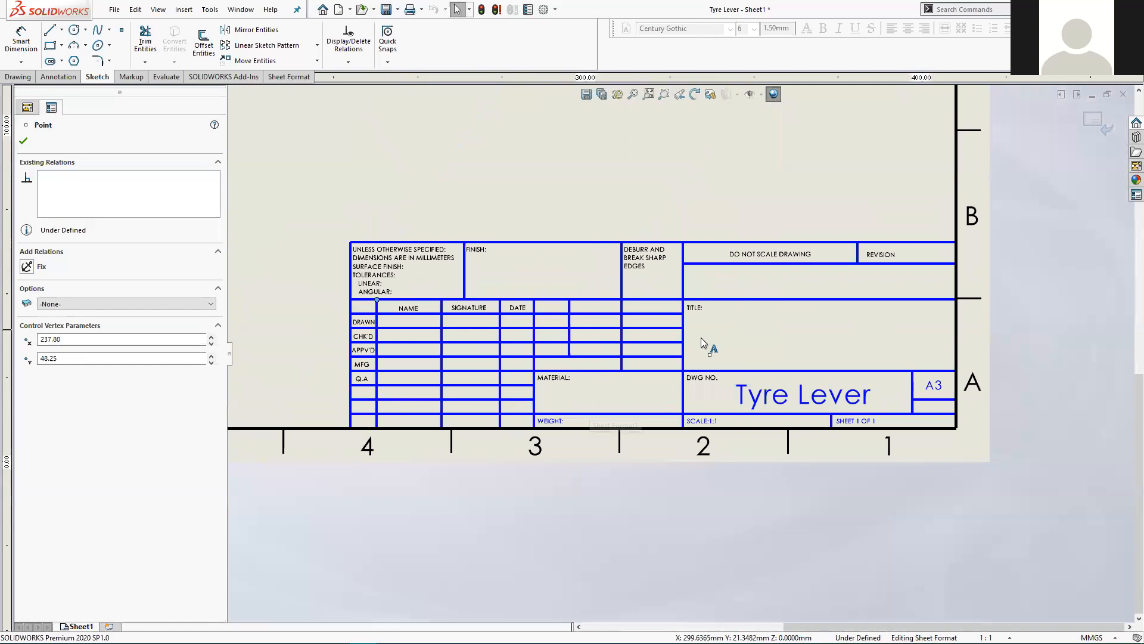
{"action": "scroll", "coordinate": [709, 346], "scroll_direction": "down", "scroll_amount": 1}
{"action": "scroll", "coordinate": [643, 429], "scroll_direction": "down", "scroll_amount": 1}
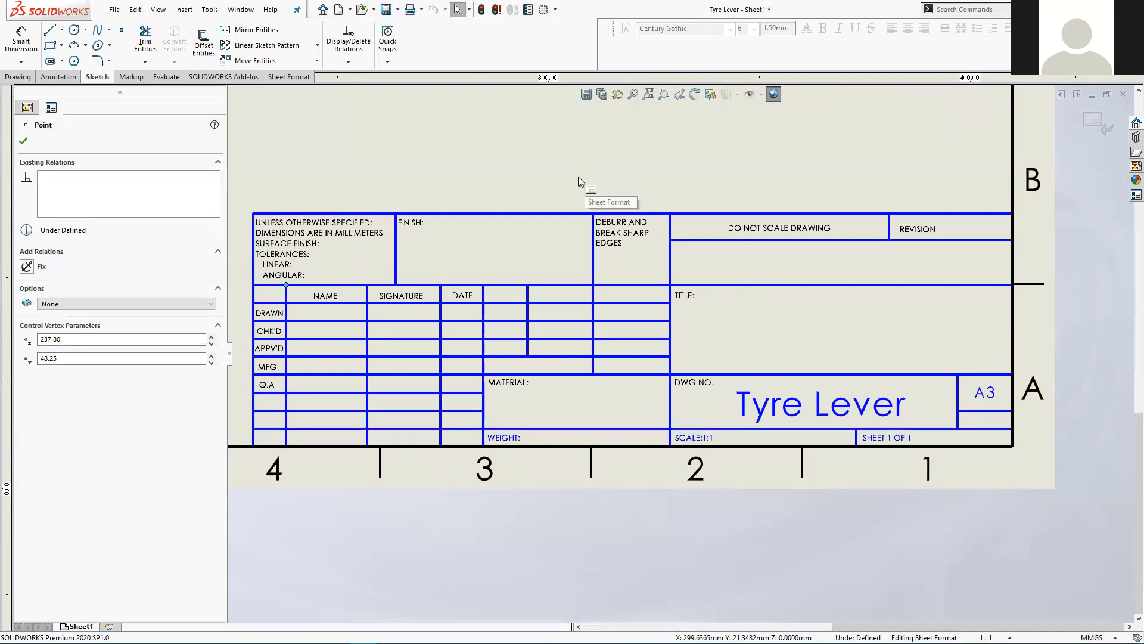
Power trim the horizontal title block lines across the DEBURR AND BREAK SHARP EDGES column down to the WEIGHT row.
{"action": "left_click_drag", "start_coordinate": [238, 190], "coordinate": [674, 458]}
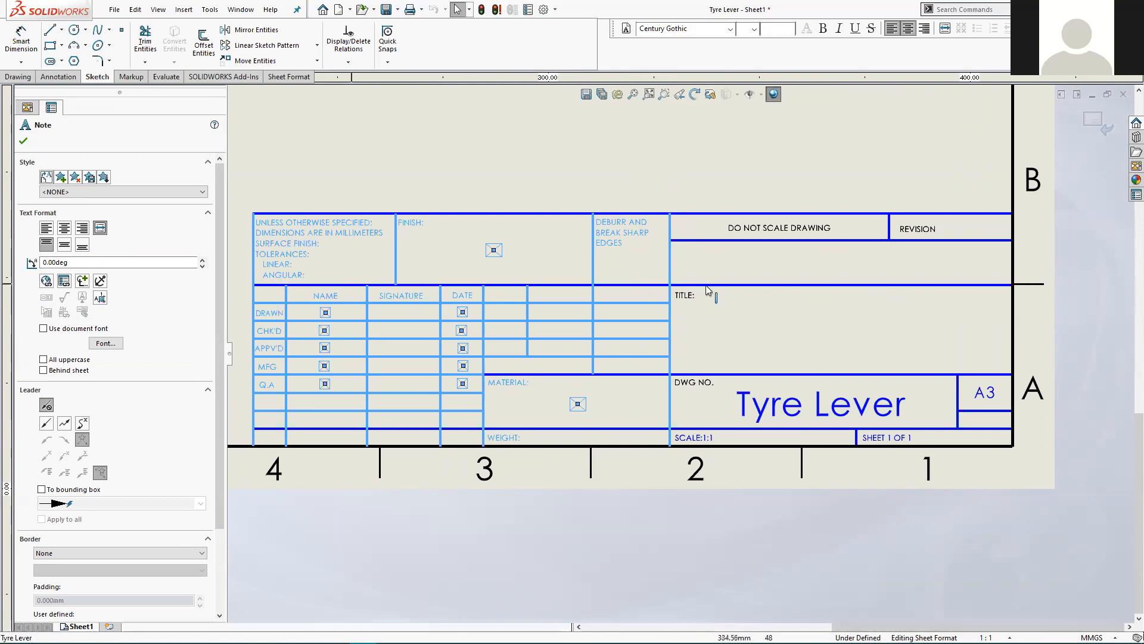
{"action": "key", "text": "Escape"}
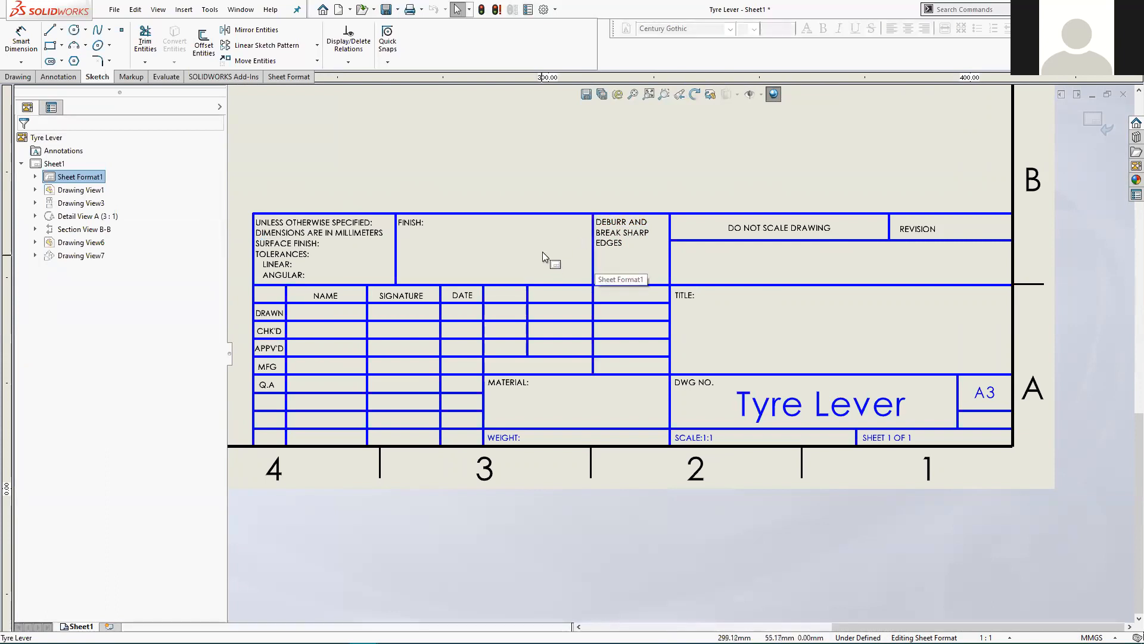
{"action": "left_click", "coordinate": [153, 37]}
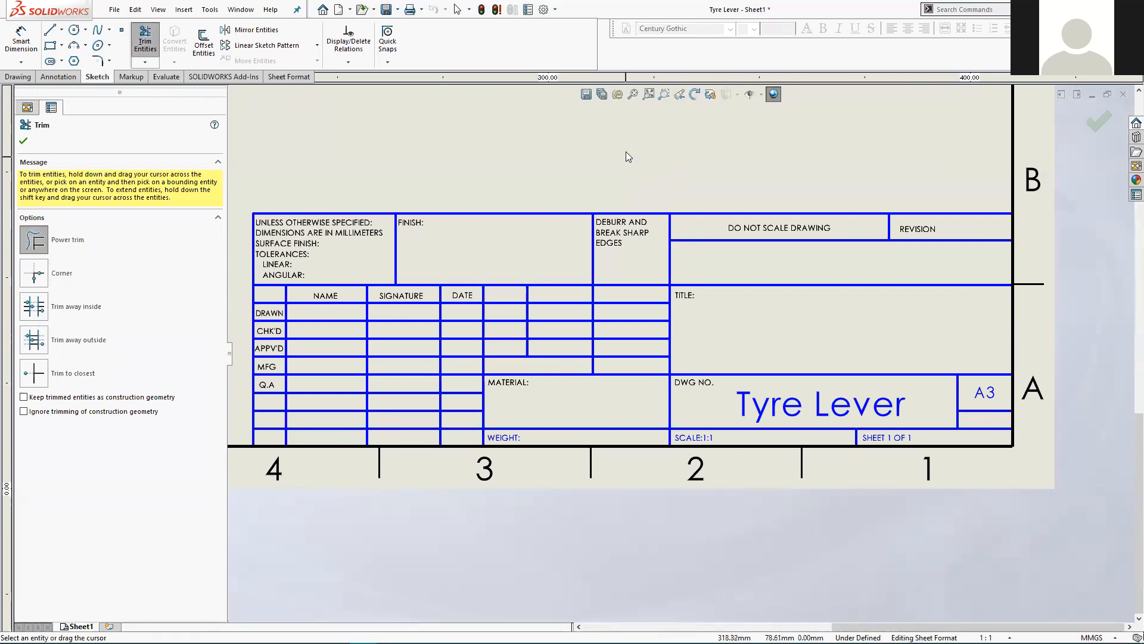
{"action": "mouse_move", "coordinate": [605, 144]}
{"action": "left_mouse_down"}
{"action": "mouse_move", "coordinate": [644, 158]}
{"action": "mouse_move", "coordinate": [620, 136]}
{"action": "mouse_move", "coordinate": [739, 146]}
{"action": "left_mouse_up"}
{"action": "left_click_drag", "start_coordinate": [650, 176], "coordinate": [657, 441]}
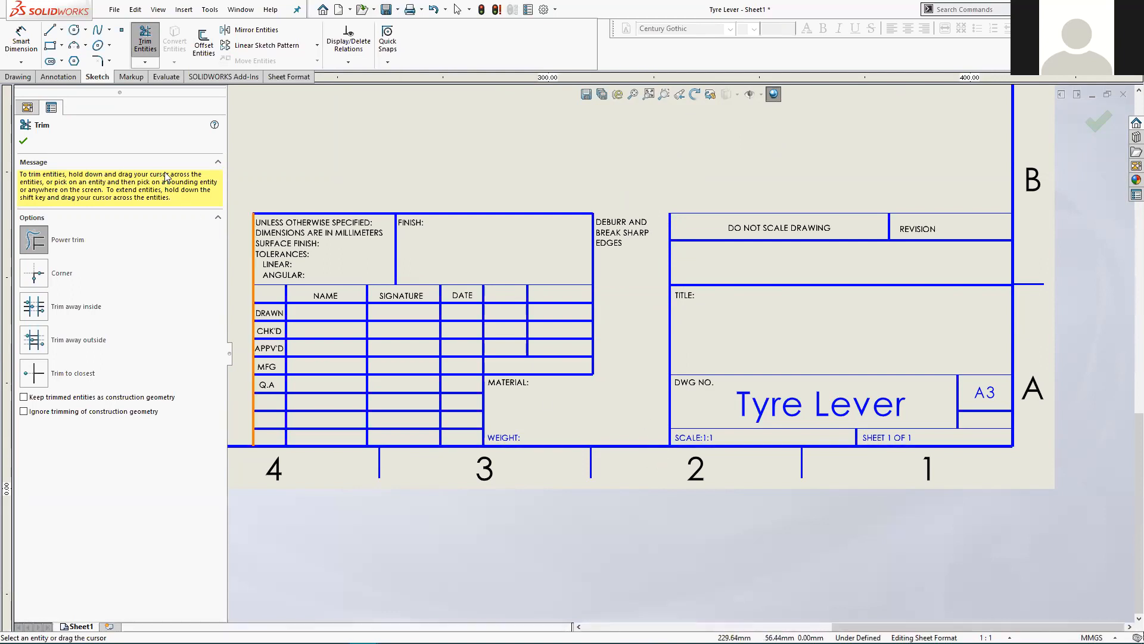
{"action": "left_click", "coordinate": [24, 142]}
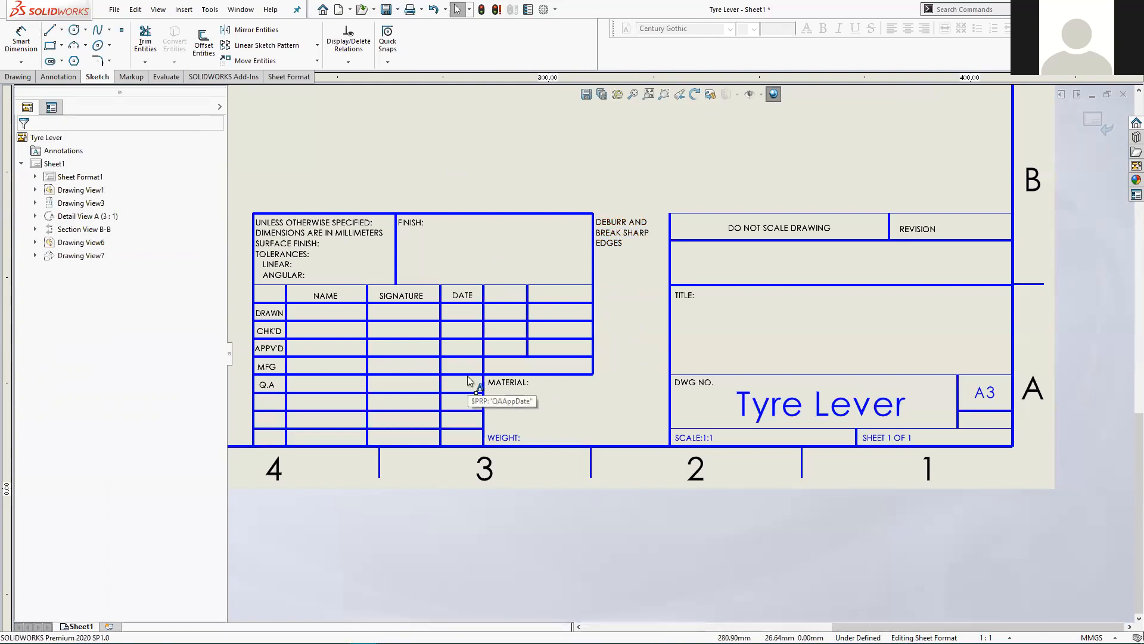
Compare the UNLESS OTHERWISE SPECIFIED note with the Offset Link PDF in the browser, and move it in SOLIDWORKS above the DO NOT SCALE DRAWING cell.
{"action": "left_click", "coordinate": [318, 237]}
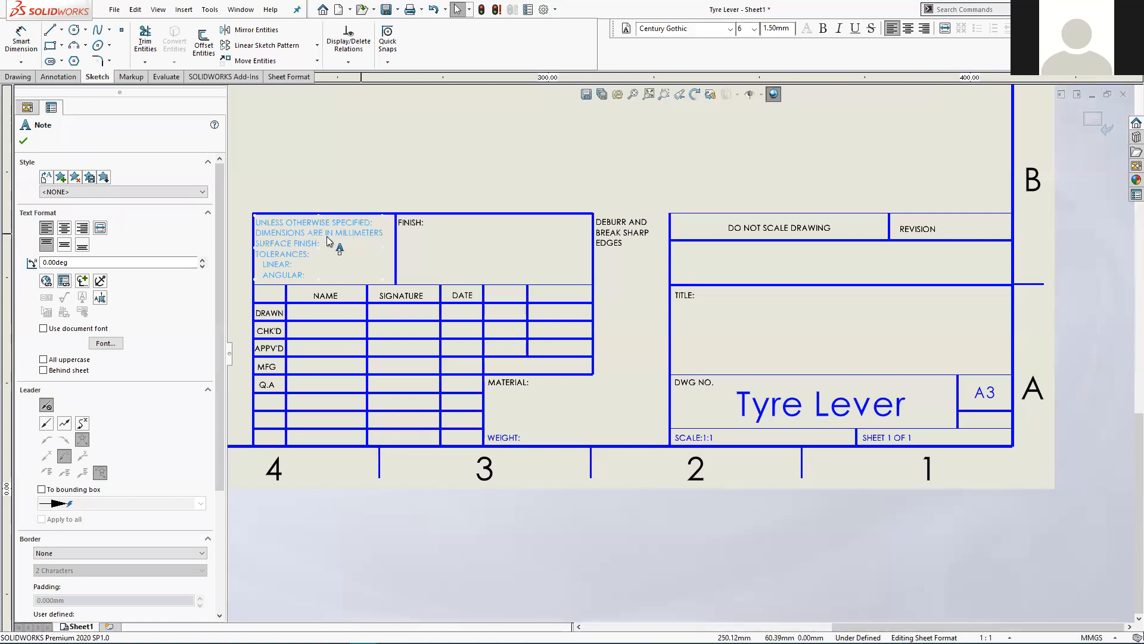
{"action": "scroll", "coordinate": [651, 316], "scroll_direction": "up", "scroll_amount": 3}
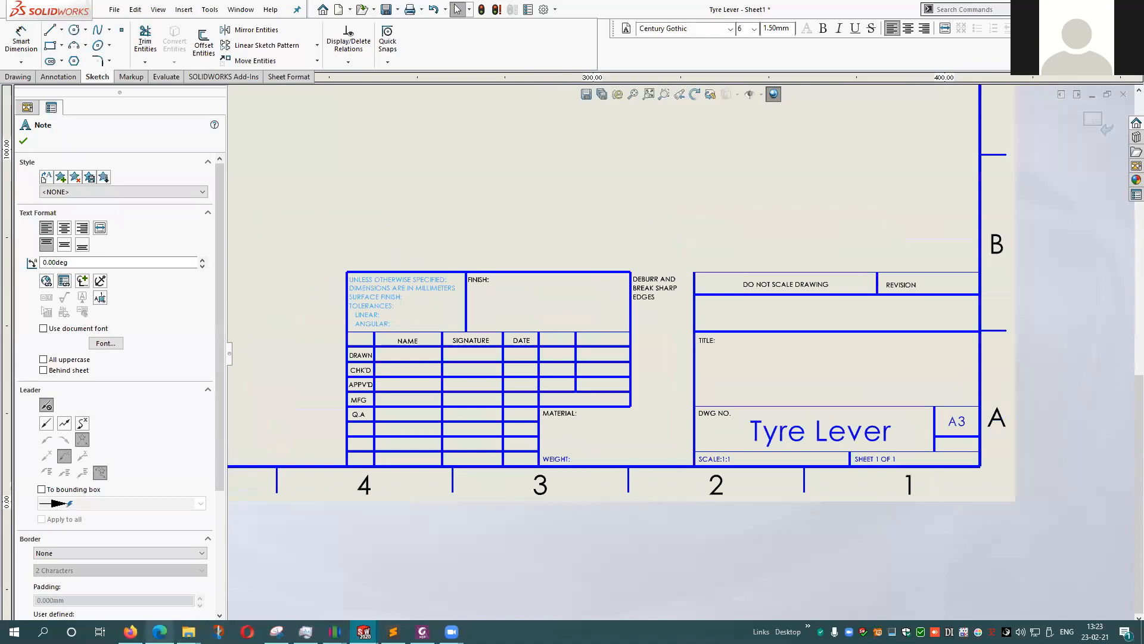
{"action": "key", "text": "alt+Tab"}
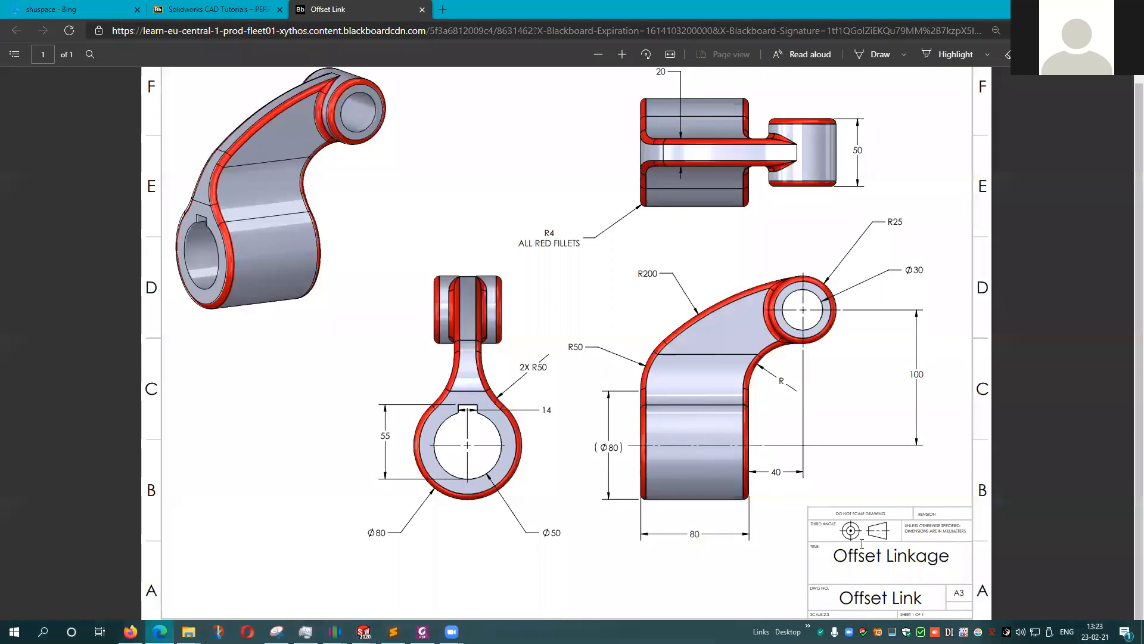
{"action": "left_click_drag", "start_coordinate": [921, 526], "coordinate": [967, 534]}
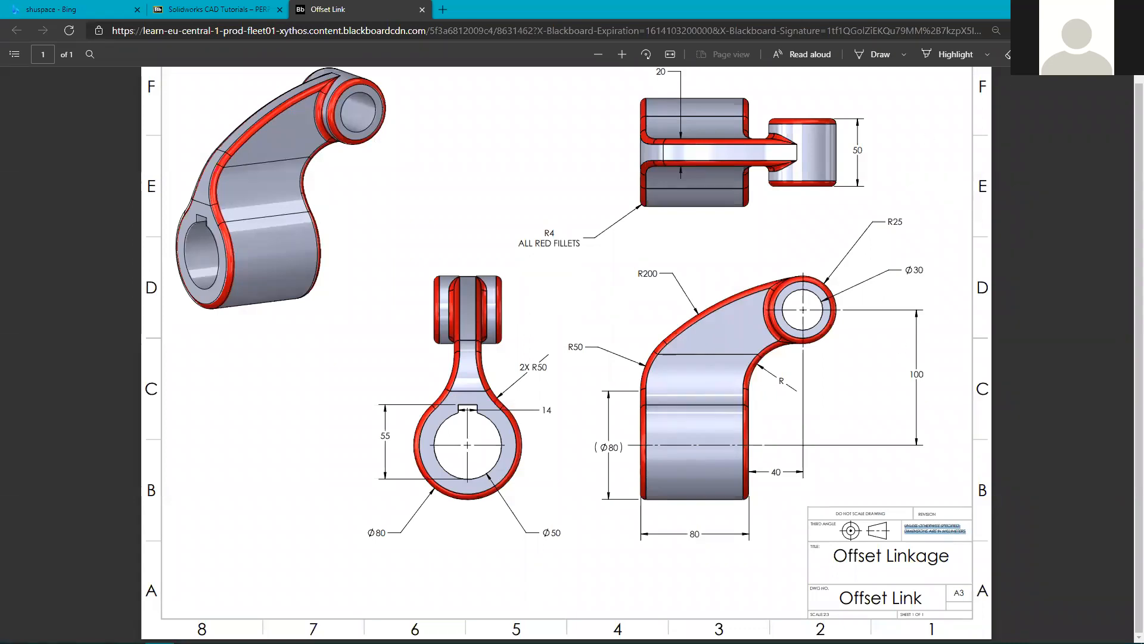
{"action": "key", "text": "alt+Tab"}
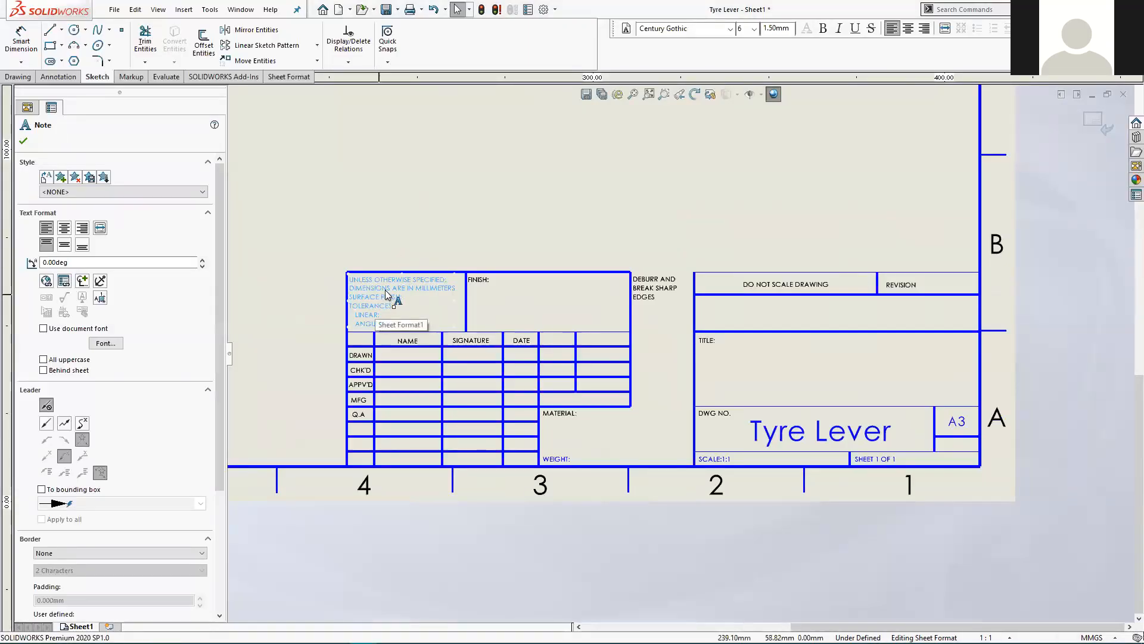
{"action": "left_click_drag", "start_coordinate": [382, 296], "coordinate": [855, 172]}
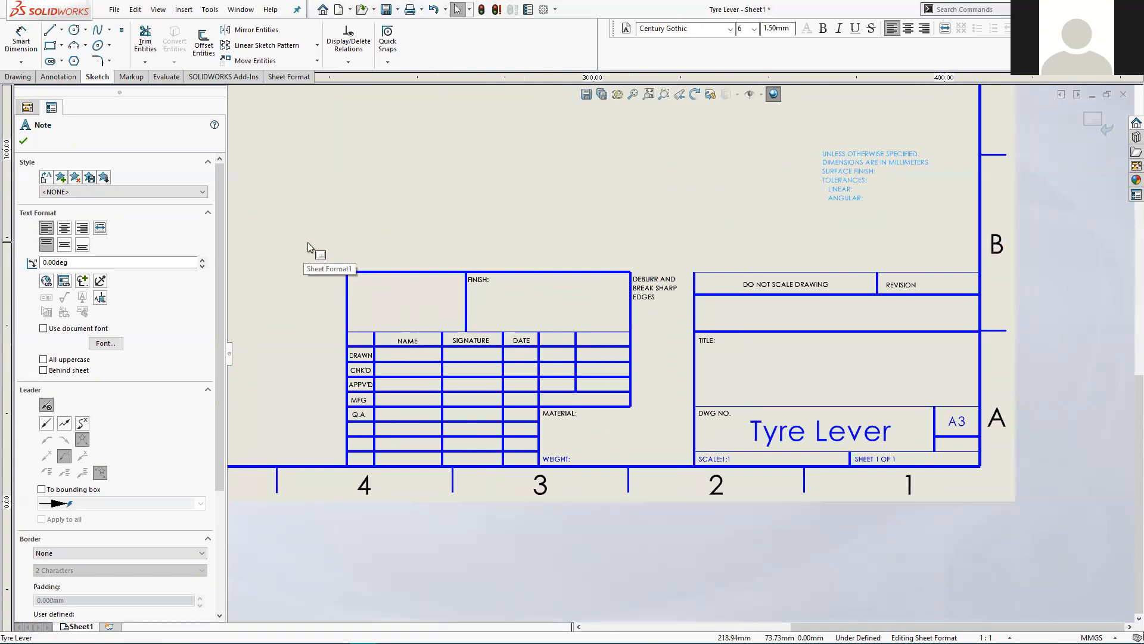
Delete the title block section containing the FINISH, signature, MATERIAL and WEIGHT cells, along with the DEBURR AND BREAK SHARP EDGES note.
{"action": "key", "text": "Escape"}
{"action": "left_click_drag", "start_coordinate": [307, 242], "coordinate": [686, 482]}
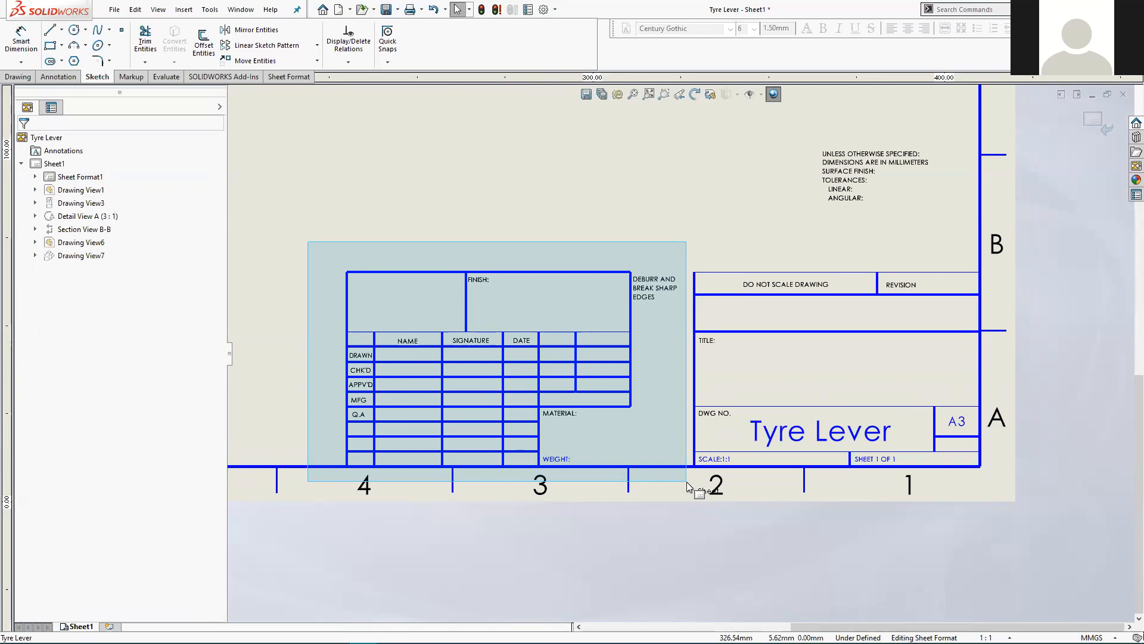
{"action": "left_click_drag", "start_coordinate": [686, 481], "coordinate": [684, 484]}
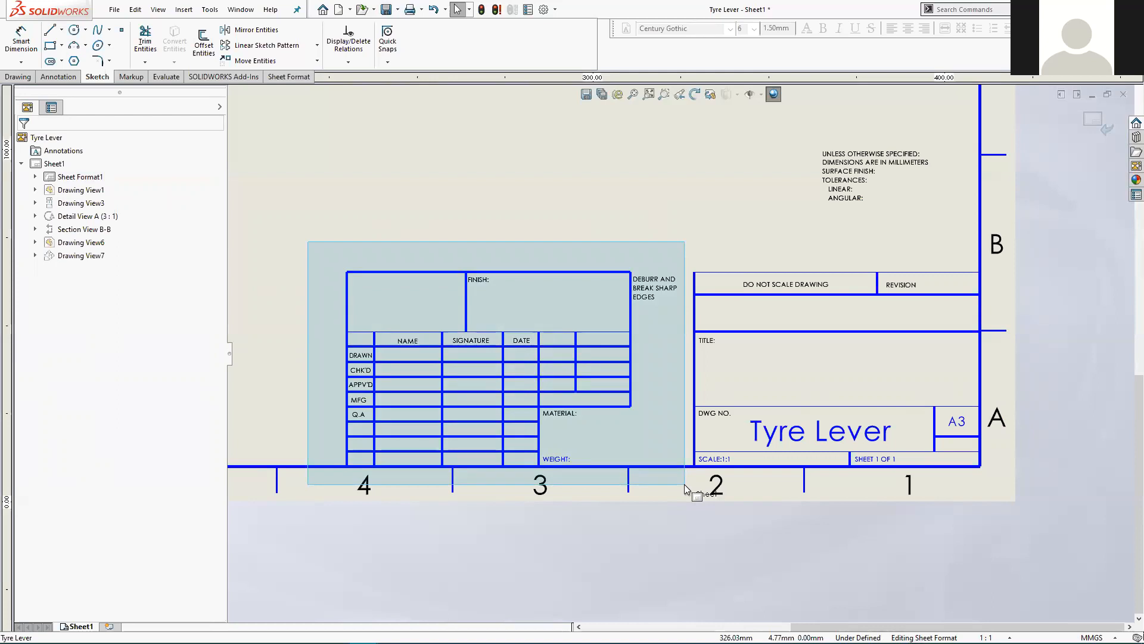
{"action": "left_click_drag", "start_coordinate": [684, 483], "coordinate": [684, 484]}
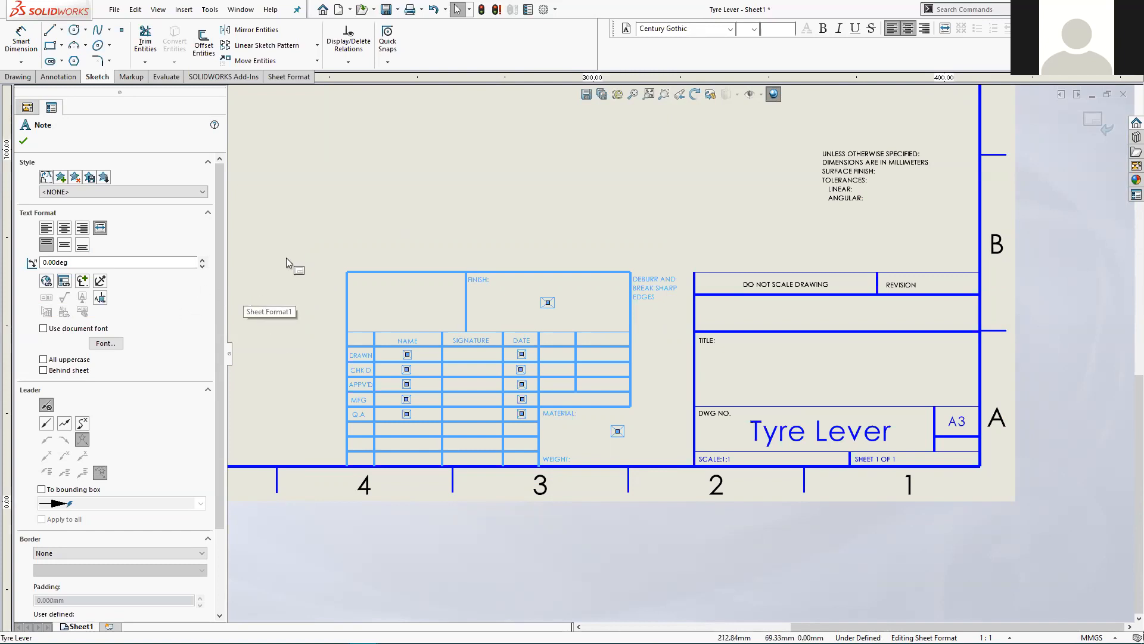
{"action": "key", "text": "Escape"}
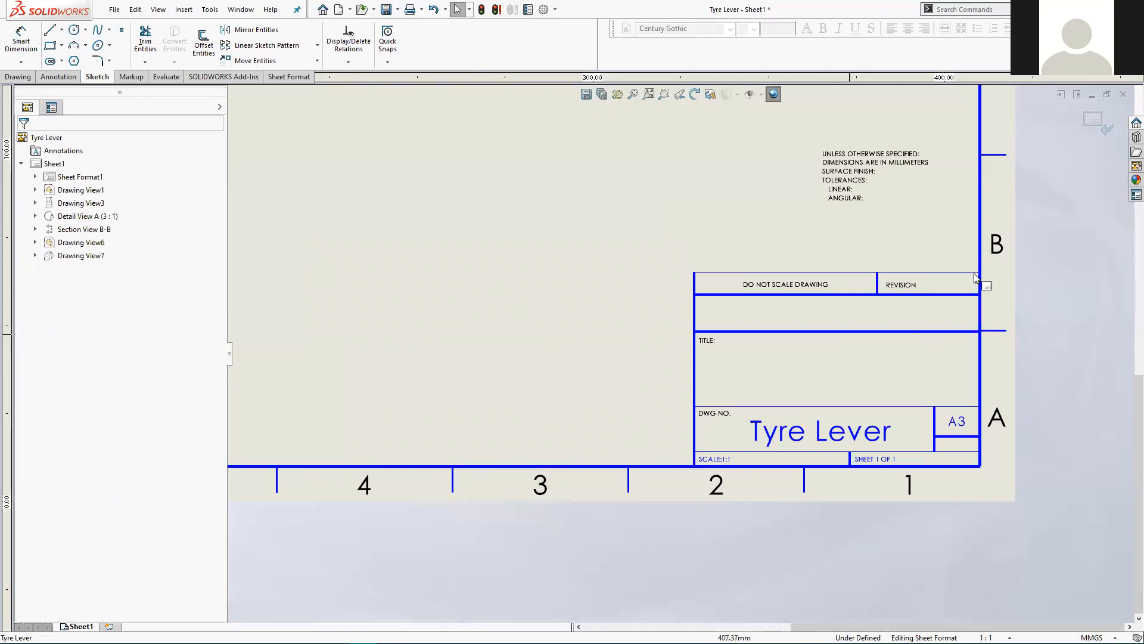
Remove the SURFACE FINISH, TOLERANCES, LINEAR and ANGULAR lines from the UNLESS OTHERWISE SPECIFIED note and move it into the empty cell below REVISION.
{"action": "scroll", "coordinate": [946, 177], "scroll_direction": "down", "scroll_amount": 1}
{"action": "scroll", "coordinate": [841, 202], "scroll_direction": "down", "scroll_amount": 3}
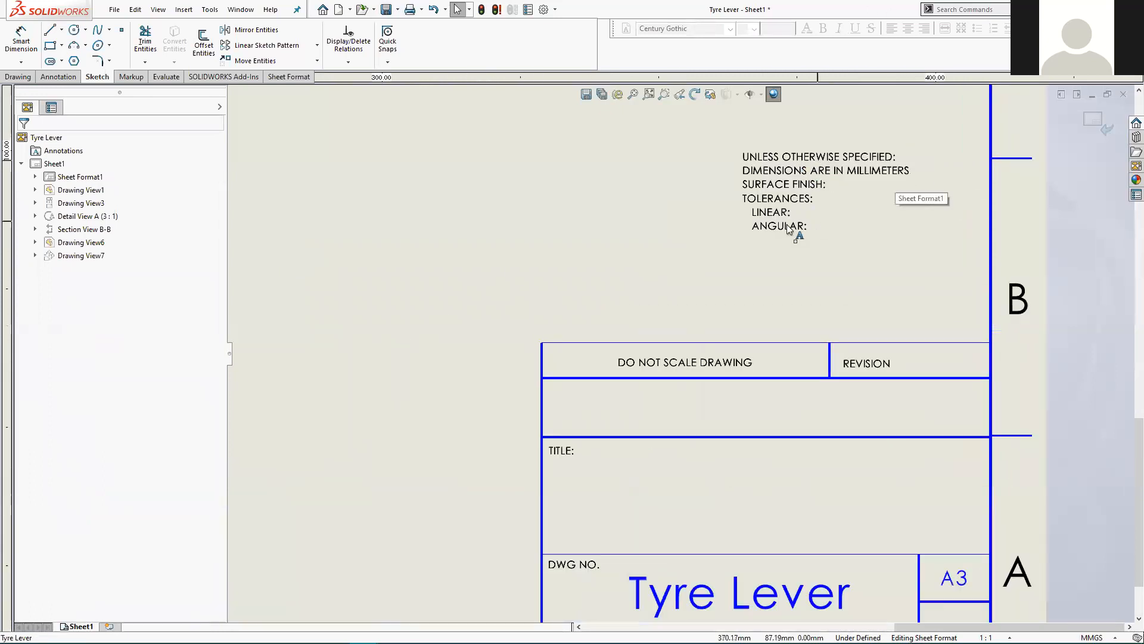
{"action": "left_click", "coordinate": [781, 181]}
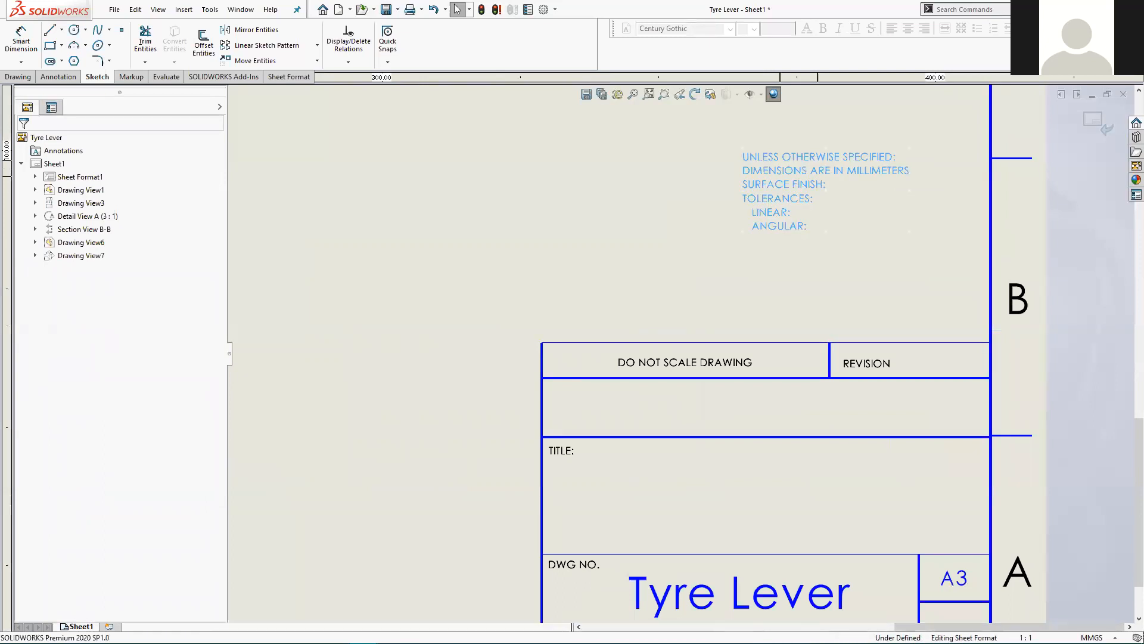
{"action": "double_click", "coordinate": [769, 173]}
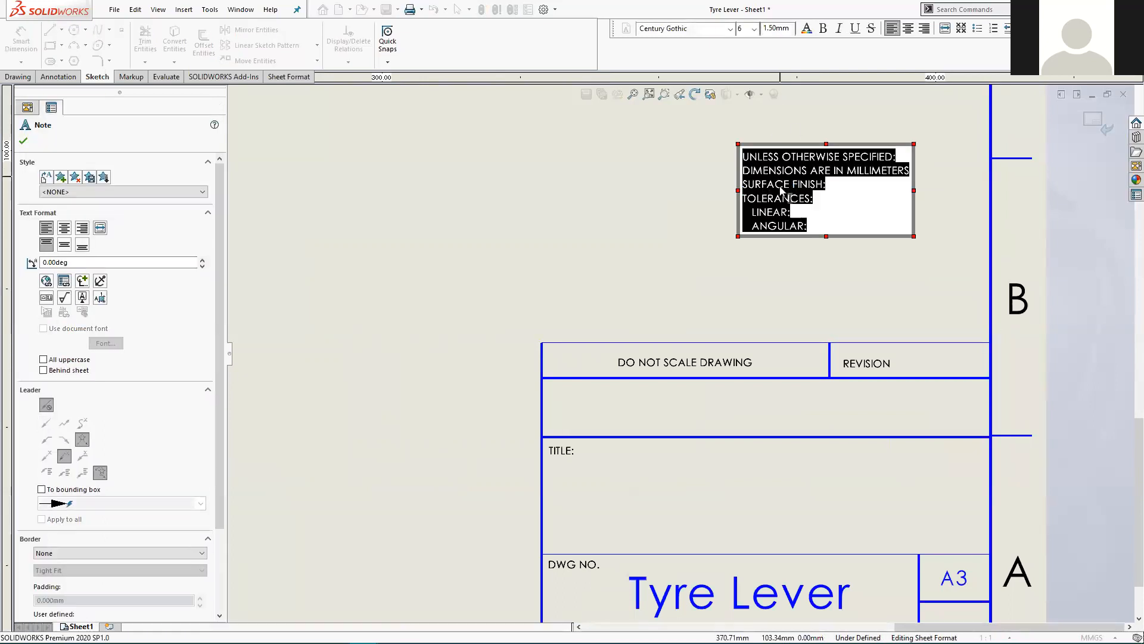
{"action": "left_click", "coordinate": [814, 227]}
{"action": "key", "text": "BackSpace"}
{"action": "key", "text": "BackSpace"}
{"action": "key", "text": "BackSpace"}
{"action": "key", "text": "BackSpace"}
{"action": "key", "text": "BackSpace"}
{"action": "key", "text": "BackSpace"}
{"action": "key", "text": "BackSpace"}
{"action": "key", "text": "BackSpace"}
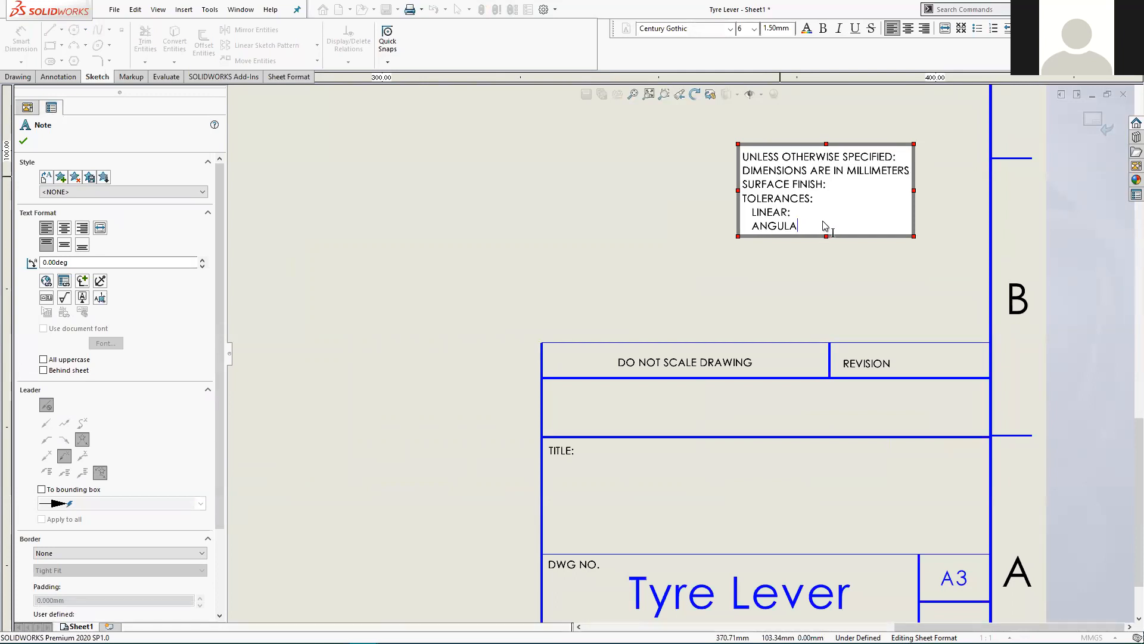
{"action": "key", "text": "BackSpace"}
{"action": "key", "text": "BackSpace"}
{"action": "key", "text": "BackSpace"}
{"action": "key", "text": "BackSpace"}
{"action": "key", "text": "BackSpace"}
{"action": "key", "text": "BackSpace"}
{"action": "key", "text": "BackSpace"}
{"action": "key", "text": "BackSpace"}
{"action": "key", "text": "BackSpace"}
{"action": "key", "text": "BackSpace"}
{"action": "key", "text": "BackSpace"}
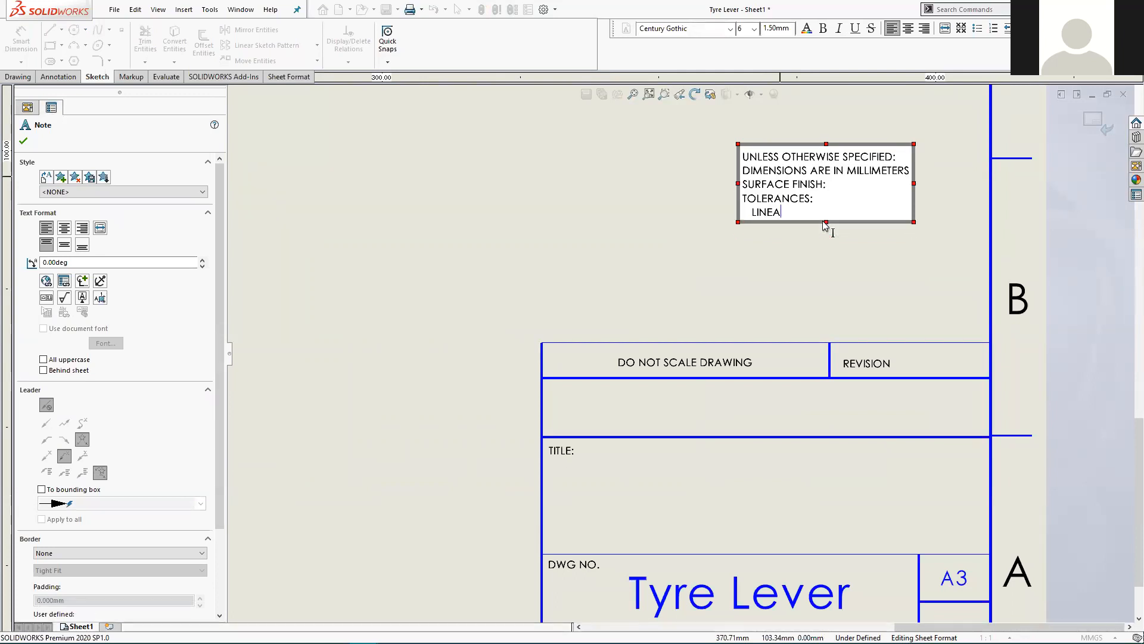
{"action": "key", "text": "BackSpace"}
{"action": "key", "text": "BackSpace"}
{"action": "key", "text": "BackSpace"}
{"action": "key", "text": "BackSpace"}
{"action": "key", "text": "BackSpace"}
{"action": "key", "text": "BackSpace"}
{"action": "key", "text": "BackSpace"}
{"action": "key", "text": "BackSpace"}
{"action": "key", "text": "BackSpace"}
{"action": "key", "text": "BackSpace"}
{"action": "key", "text": "BackSpace"}
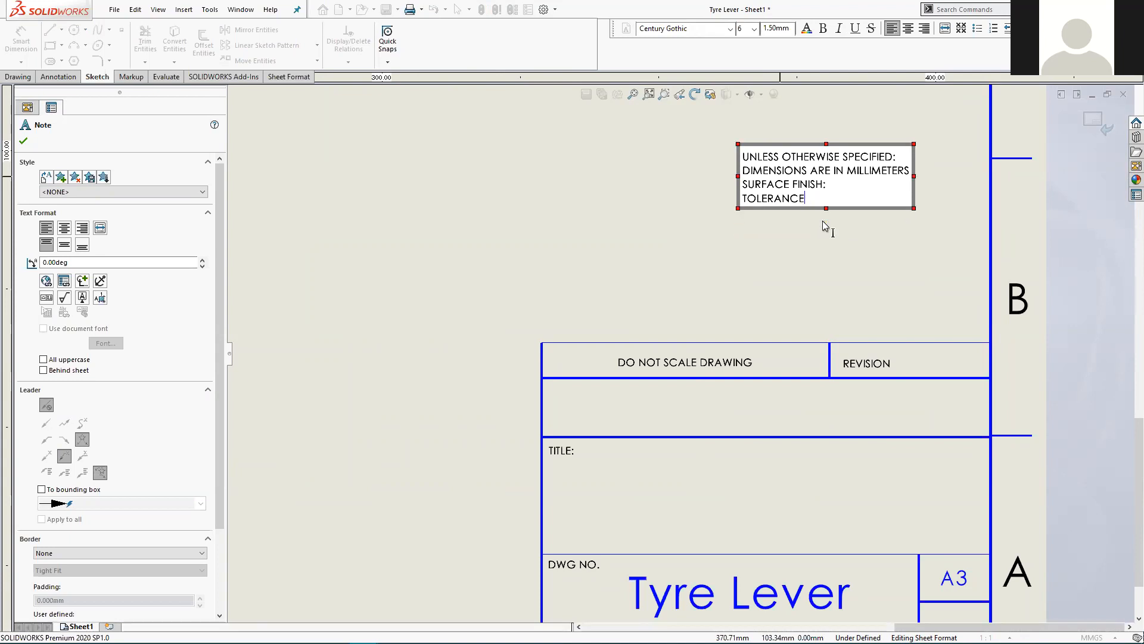
{"action": "key", "text": "BackSpace"}
{"action": "key", "text": "BackSpace"}
{"action": "key", "text": "BackSpace"}
{"action": "key", "text": "BackSpace"}
{"action": "key", "text": "BackSpace"}
{"action": "key", "text": "BackSpace"}
{"action": "key", "text": "BackSpace"}
{"action": "key", "text": "BackSpace"}
{"action": "key", "text": "BackSpace"}
{"action": "key", "text": "BackSpace"}
{"action": "key", "text": "BackSpace"}
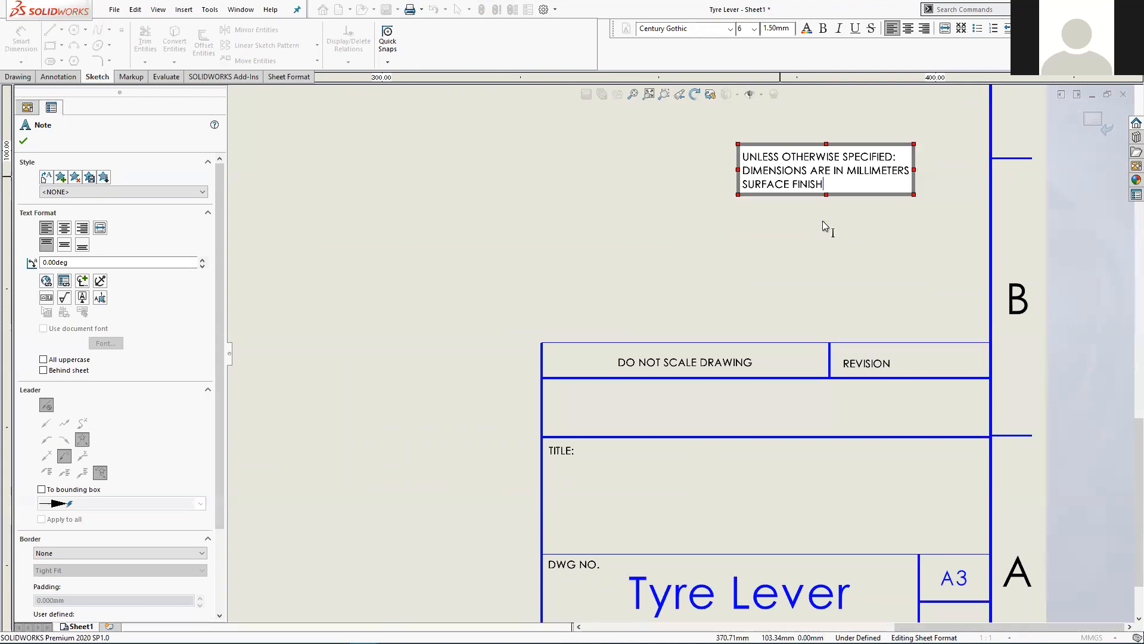
{"action": "key", "text": "BackSpace"}
{"action": "key", "text": "BackSpace"}
{"action": "key", "text": "BackSpace"}
{"action": "key", "text": "BackSpace"}
{"action": "key", "text": "BackSpace"}
{"action": "key", "text": "BackSpace"}
{"action": "key", "text": "BackSpace"}
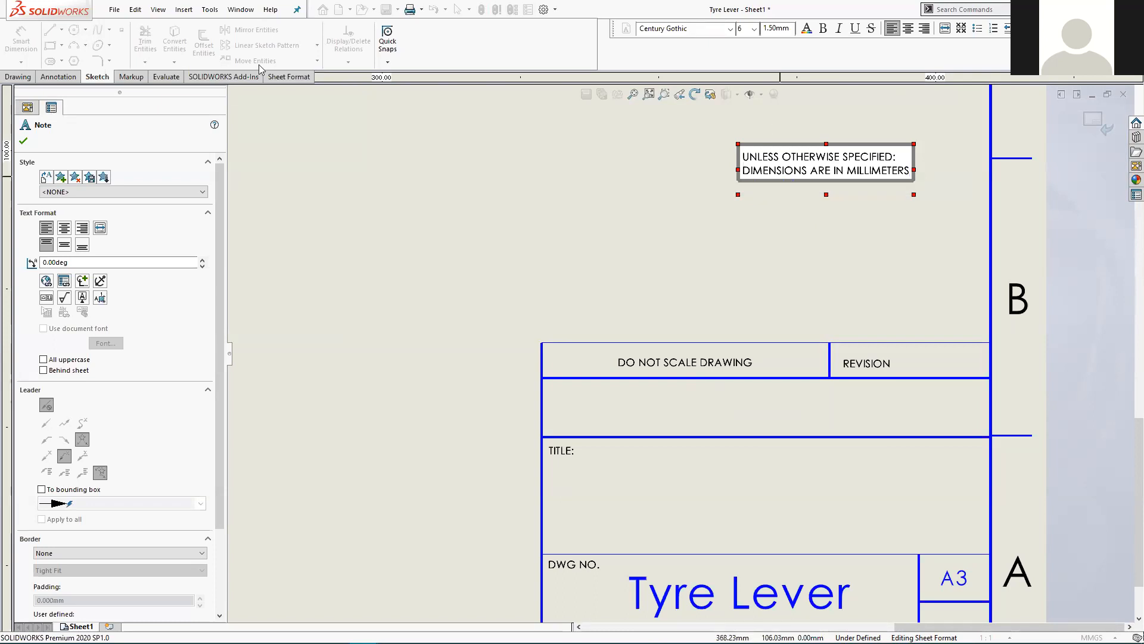
{"action": "left_click", "coordinate": [24, 141]}
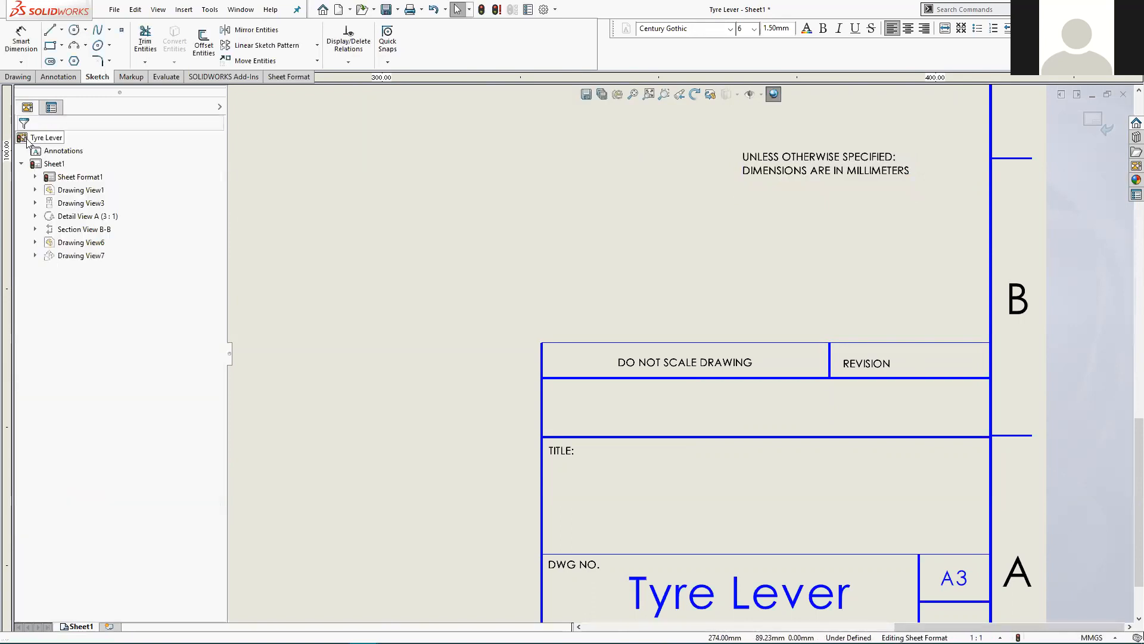
{"action": "left_click_drag", "start_coordinate": [827, 159], "coordinate": [896, 402]}
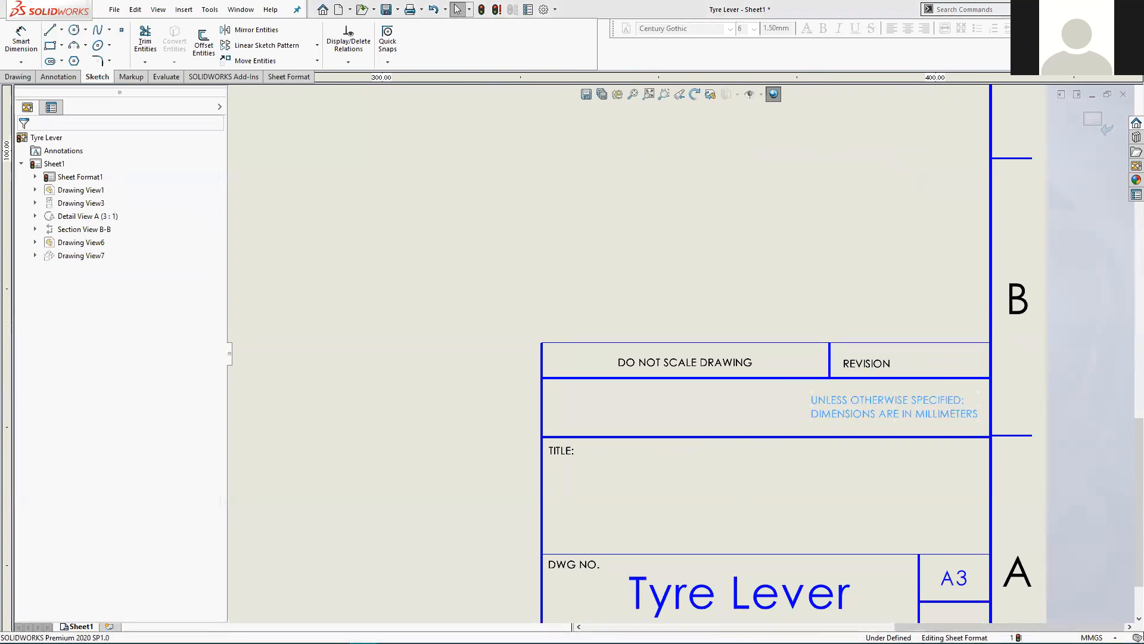
{"action": "left_click", "coordinate": [743, 242]}
Switch to the Offset Link PDF in the browser and examine its title block layout, including the TITLE and DWG NO. entries.
{"action": "mouse_move", "coordinate": [159, 631]}
{"action": "left_click", "coordinate": [162, 579]}
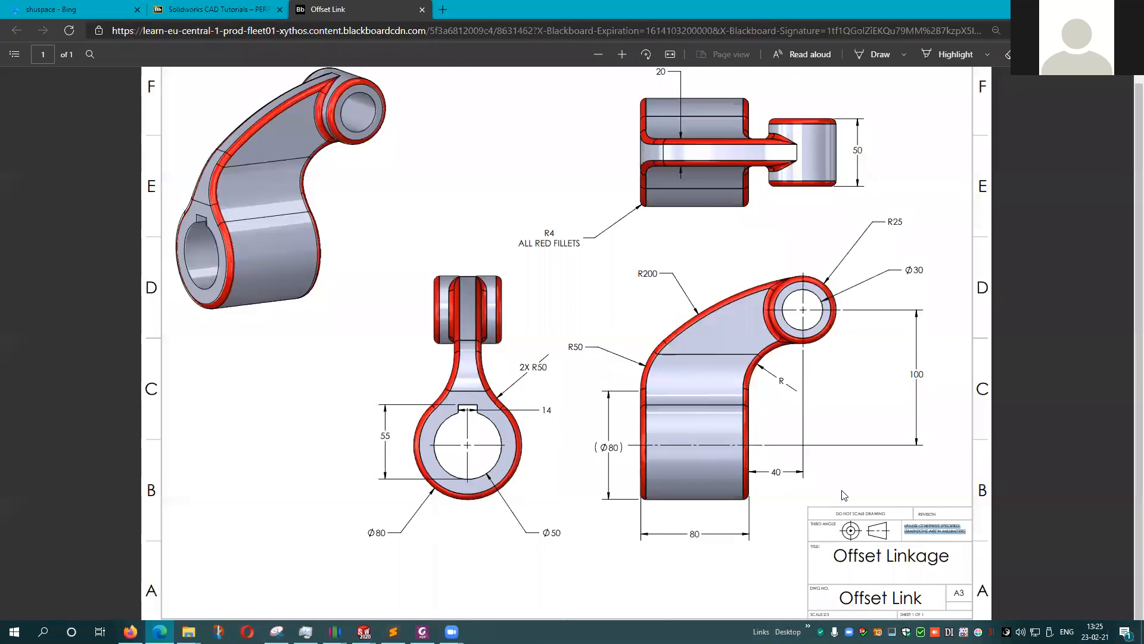
{"action": "left_click", "coordinate": [621, 54]}
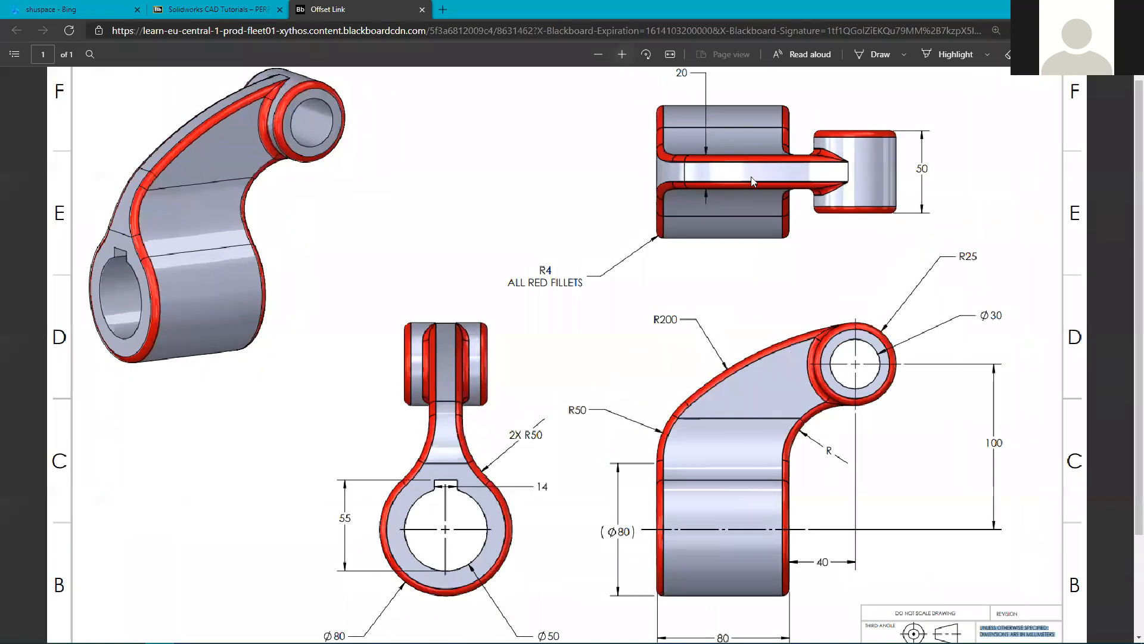
{"action": "scroll", "coordinate": [792, 611], "scroll_direction": "up", "scroll_amount": 2, "text": "ctrl"}
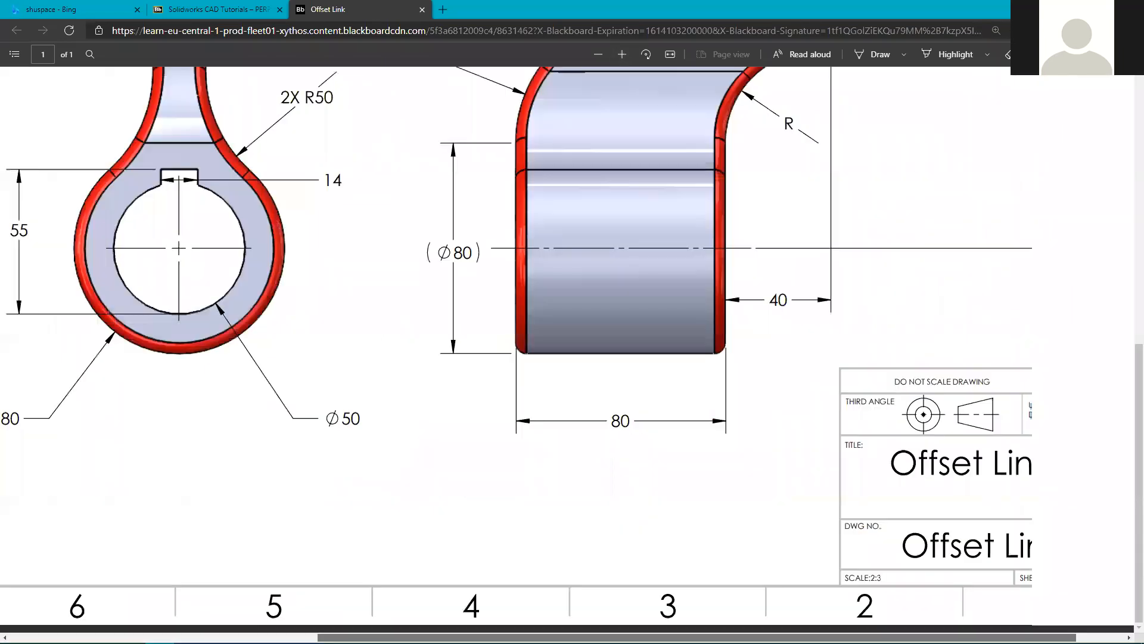
{"action": "scroll", "coordinate": [954, 423], "scroll_direction": "right", "scroll_amount": 2}
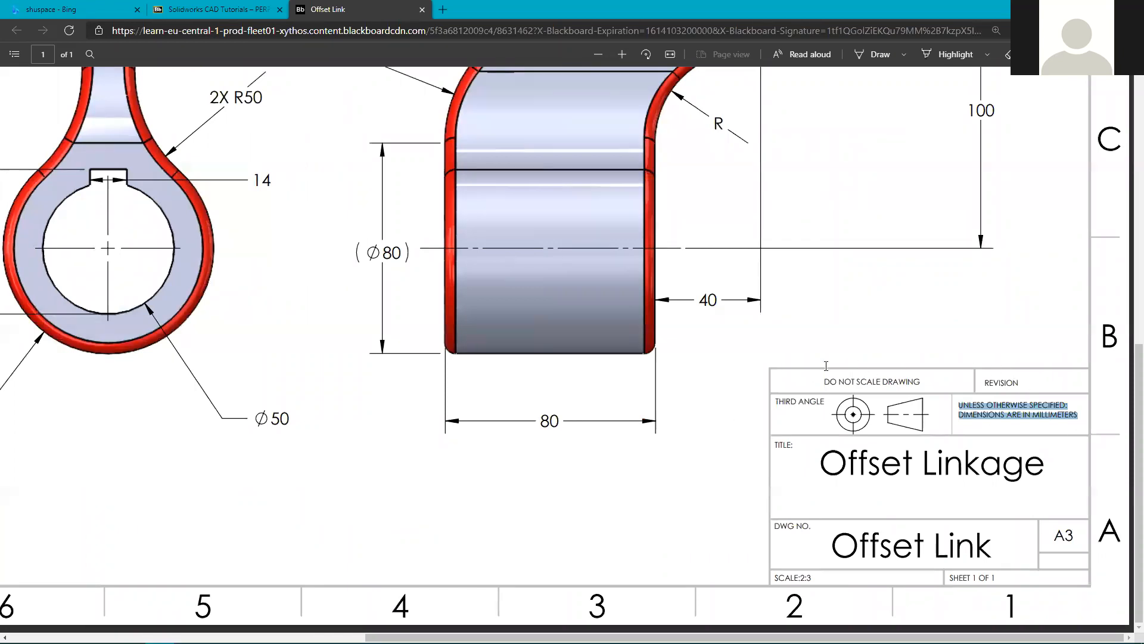
{"action": "left_click_drag", "start_coordinate": [822, 463], "coordinate": [1052, 465]}
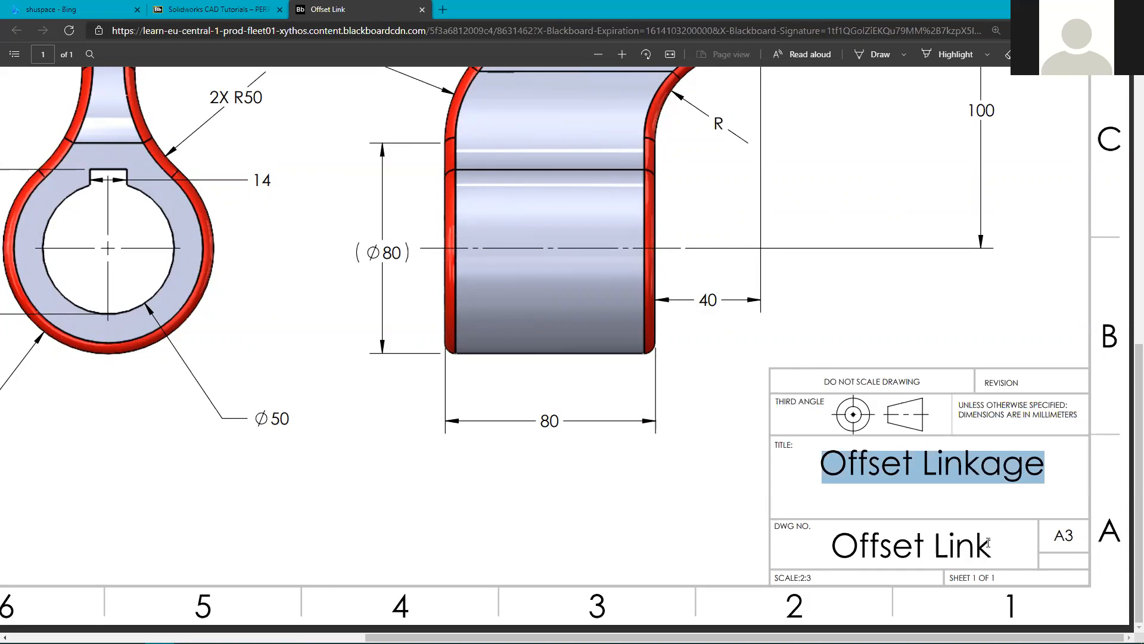
{"action": "left_click_drag", "start_coordinate": [990, 544], "coordinate": [836, 537]}
{"action": "left_click_drag", "start_coordinate": [822, 458], "coordinate": [1054, 467]}
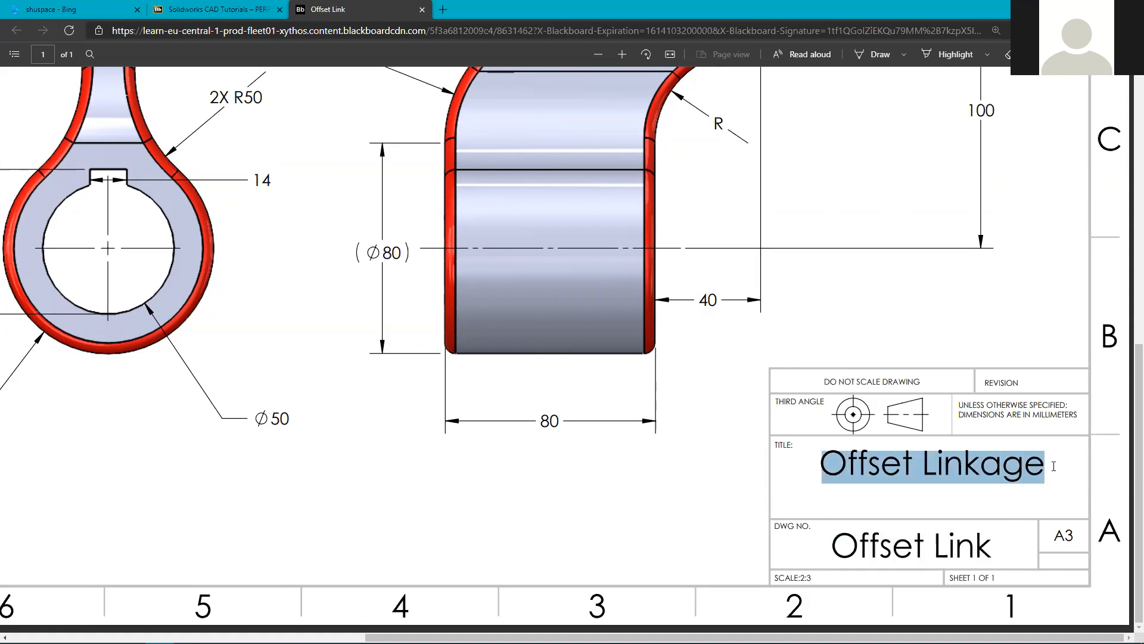
{"action": "left_click", "coordinate": [992, 545]}
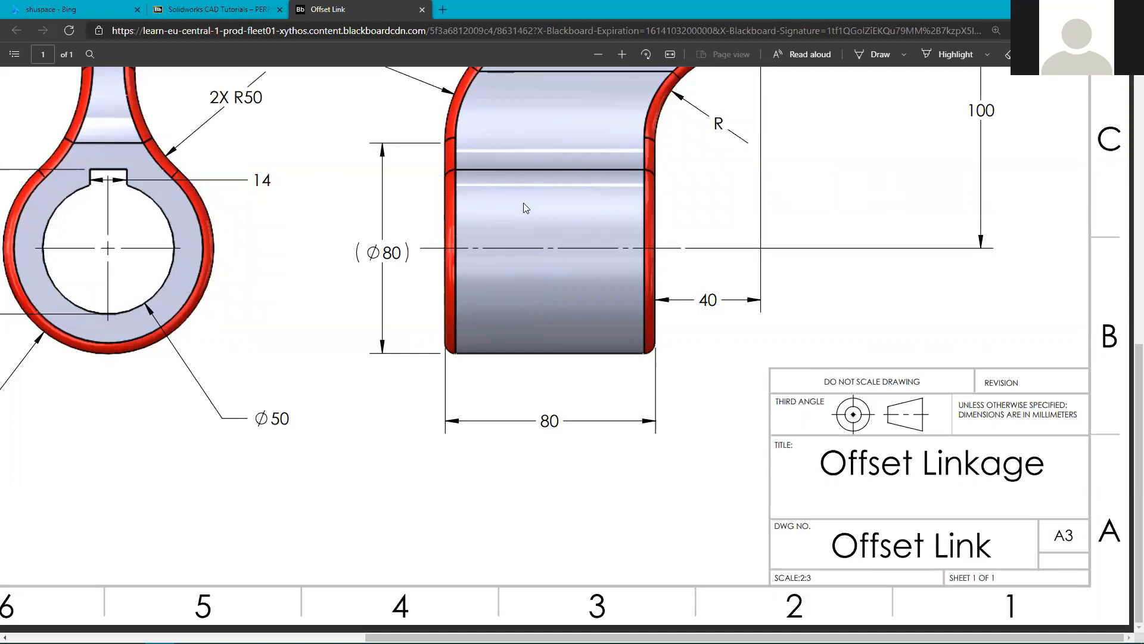
Examine the Offset Link text in the DWG NO. cell of the PDF's title block.
{"action": "left_click_drag", "start_coordinate": [831, 542], "coordinate": [996, 551]}
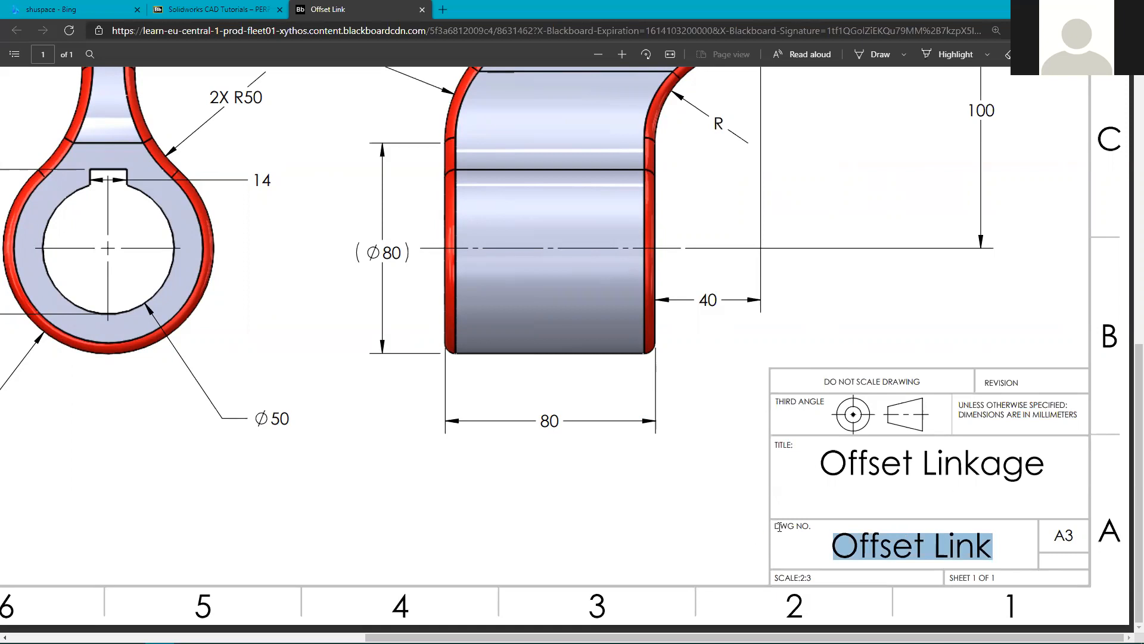
{"action": "left_click_drag", "start_coordinate": [774, 524], "coordinate": [1005, 548]}
{"action": "left_click_drag", "start_coordinate": [835, 545], "coordinate": [1020, 534]}
{"action": "mouse_move", "coordinate": [846, 549]}
{"action": "left_mouse_down"}
{"action": "mouse_move", "coordinate": [833, 540]}
{"action": "mouse_move", "coordinate": [1000, 539]}
{"action": "left_mouse_up"}
{"action": "left_click", "coordinate": [835, 543]}
{"action": "left_click_drag", "start_coordinate": [835, 542], "coordinate": [985, 541]}
{"action": "left_click", "coordinate": [928, 542]}
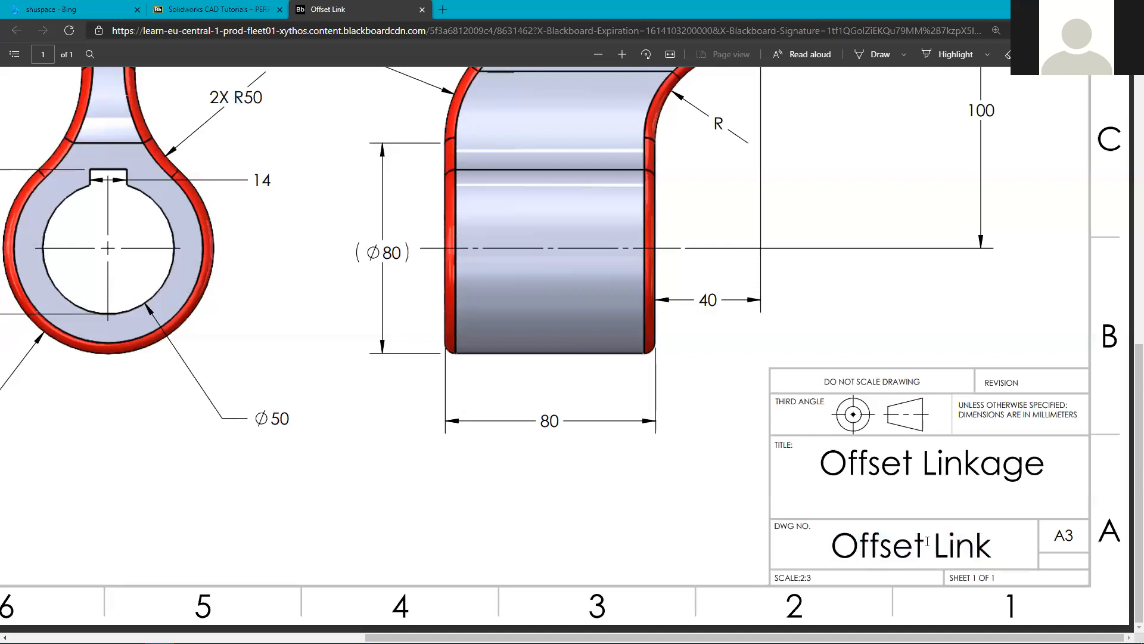
{"action": "left_click_drag", "start_coordinate": [993, 545], "coordinate": [831, 540]}
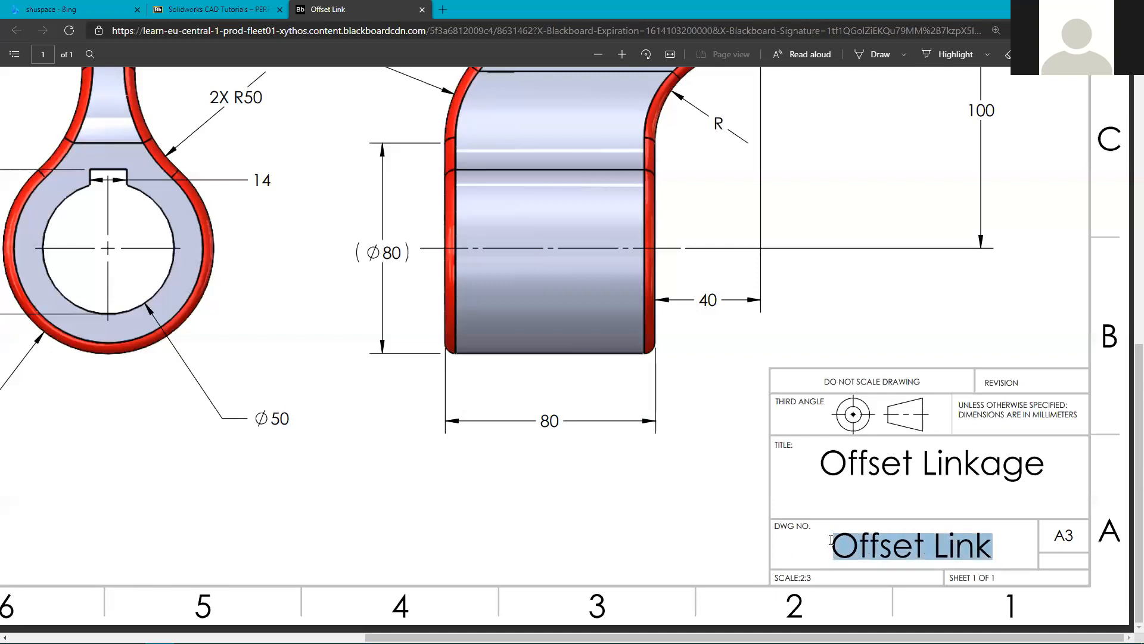
{"action": "left_click", "coordinate": [832, 540]}
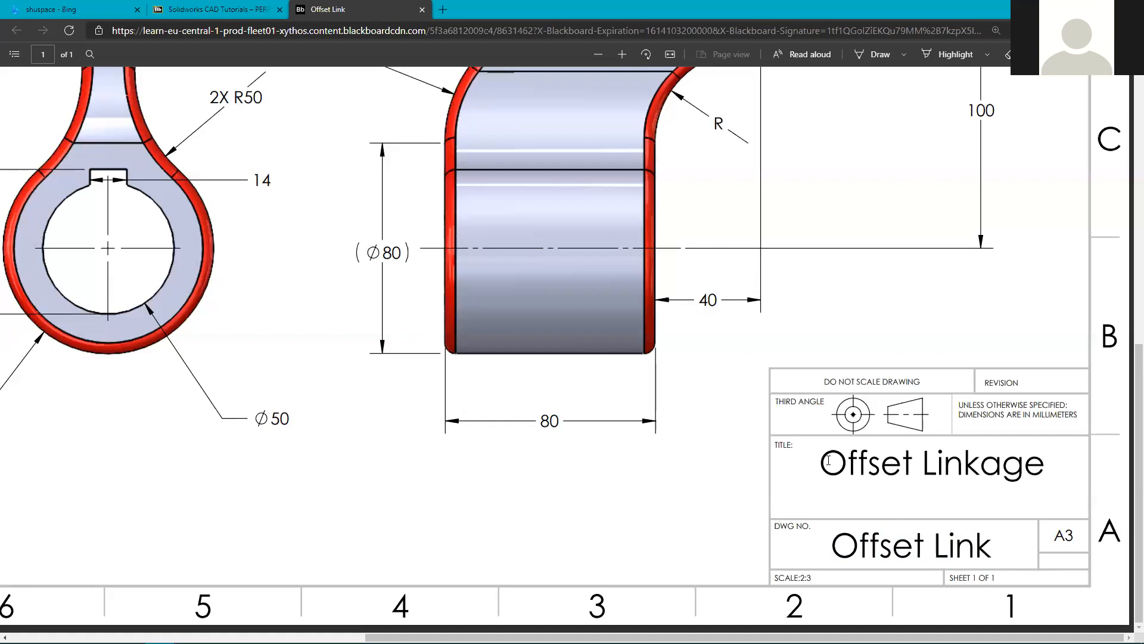
Compare the Offset Linkage title with the Offset Link drawing number in the PDF's title block.
{"action": "left_click_drag", "start_coordinate": [823, 456], "coordinate": [1075, 466]}
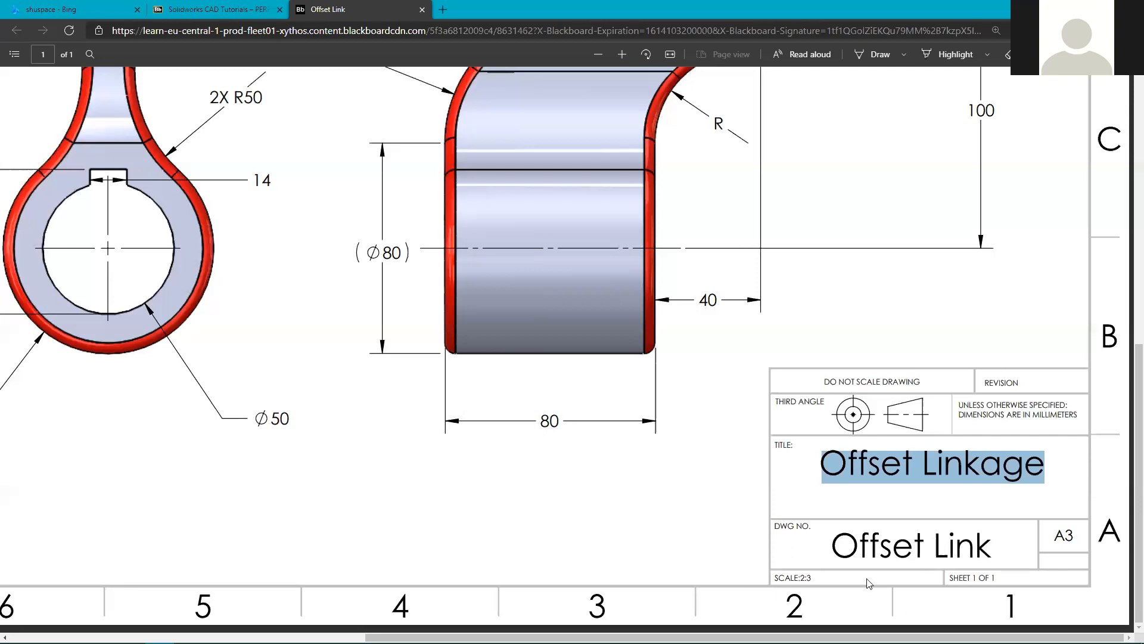
{"action": "left_click", "coordinate": [832, 544]}
{"action": "left_click_drag", "start_coordinate": [832, 543], "coordinate": [991, 543]}
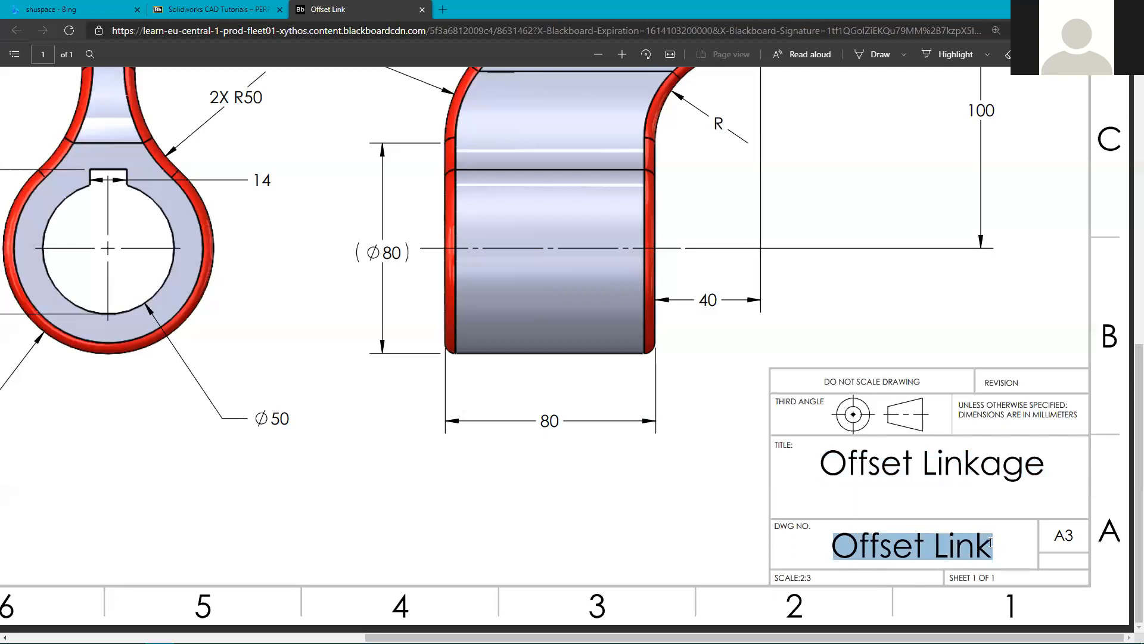
{"action": "left_click", "coordinate": [991, 543]}
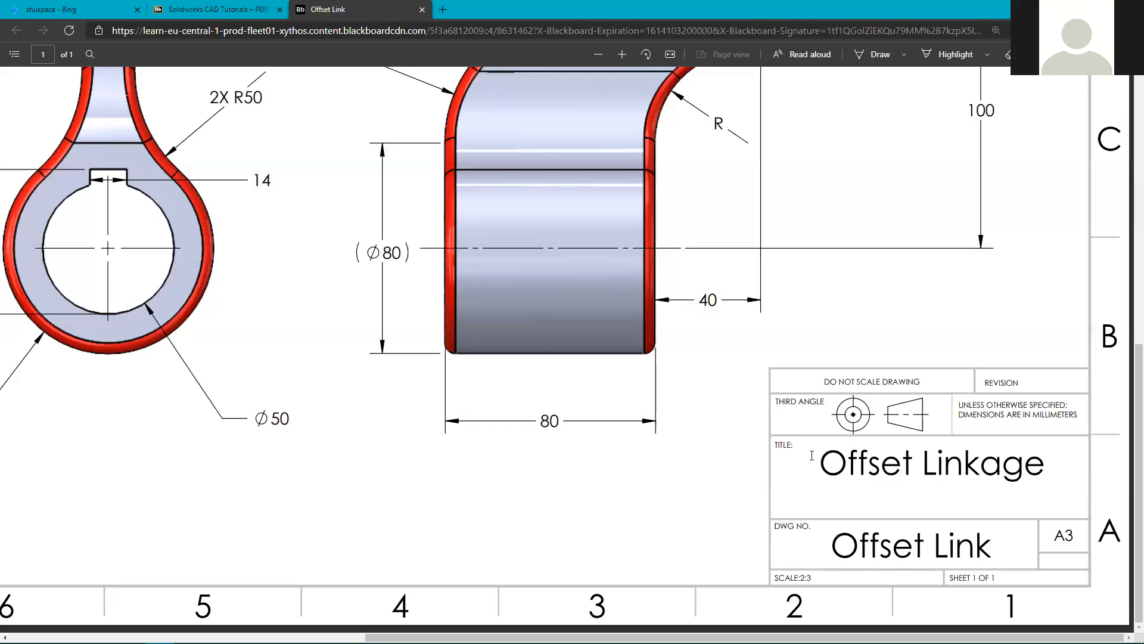
{"action": "left_click_drag", "start_coordinate": [812, 455], "coordinate": [1052, 457]}
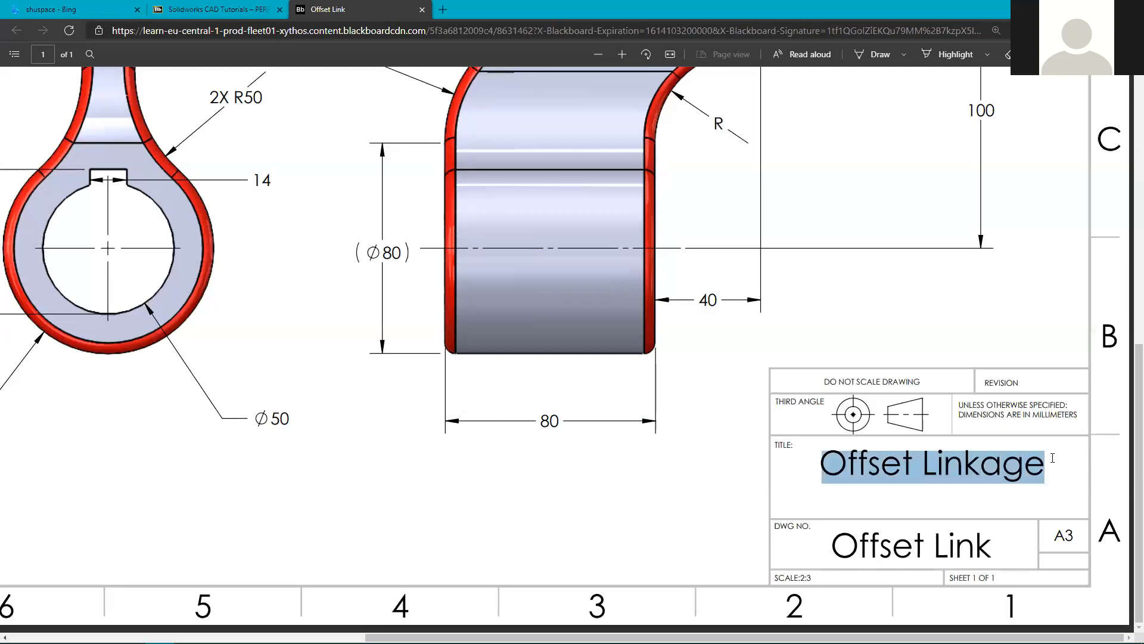
{"action": "left_click_drag", "start_coordinate": [833, 543], "coordinate": [1014, 538]}
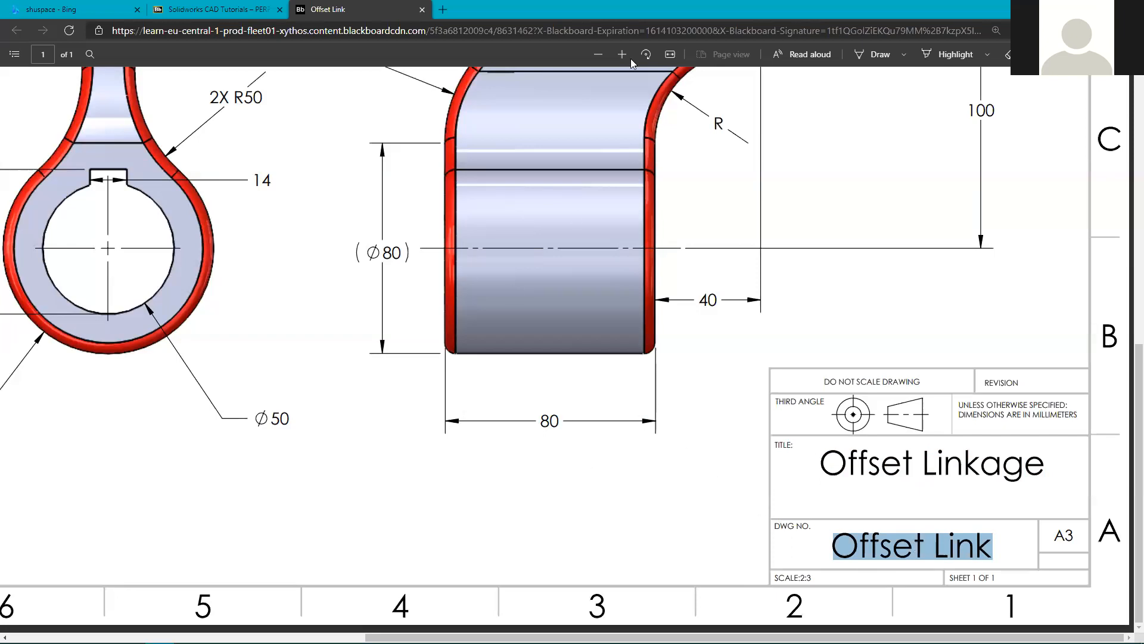
{"action": "left_click", "coordinate": [599, 55]}
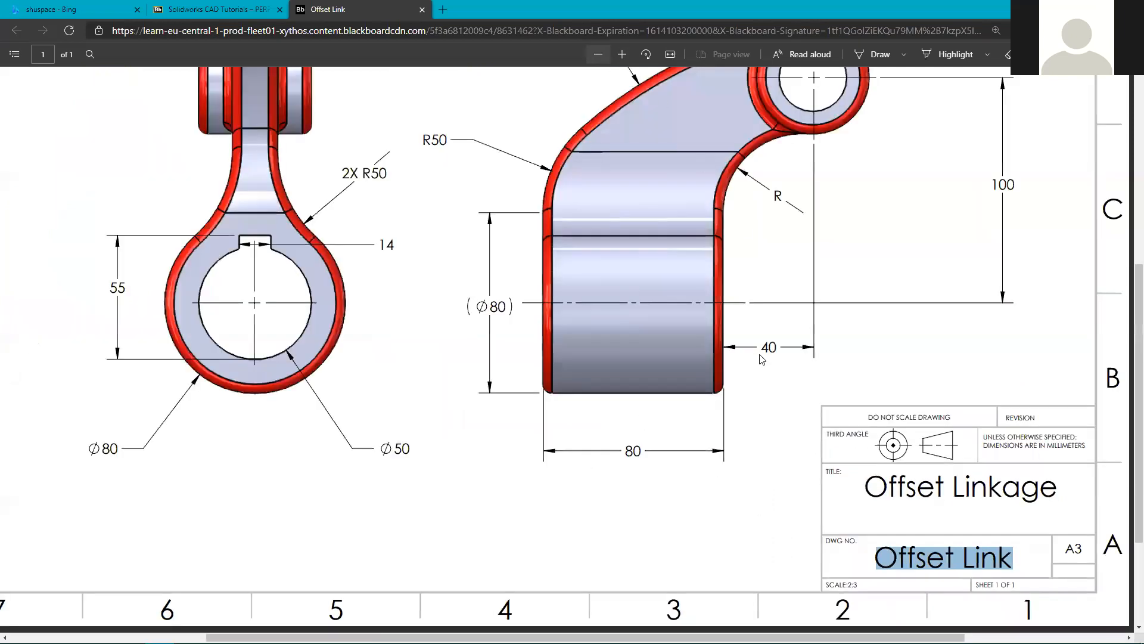
{"action": "scroll", "coordinate": [759, 354], "scroll_direction": "up", "scroll_amount": 1, "text": "ctrl"}
{"action": "scroll", "coordinate": [759, 356], "scroll_direction": "down", "scroll_amount": 1}
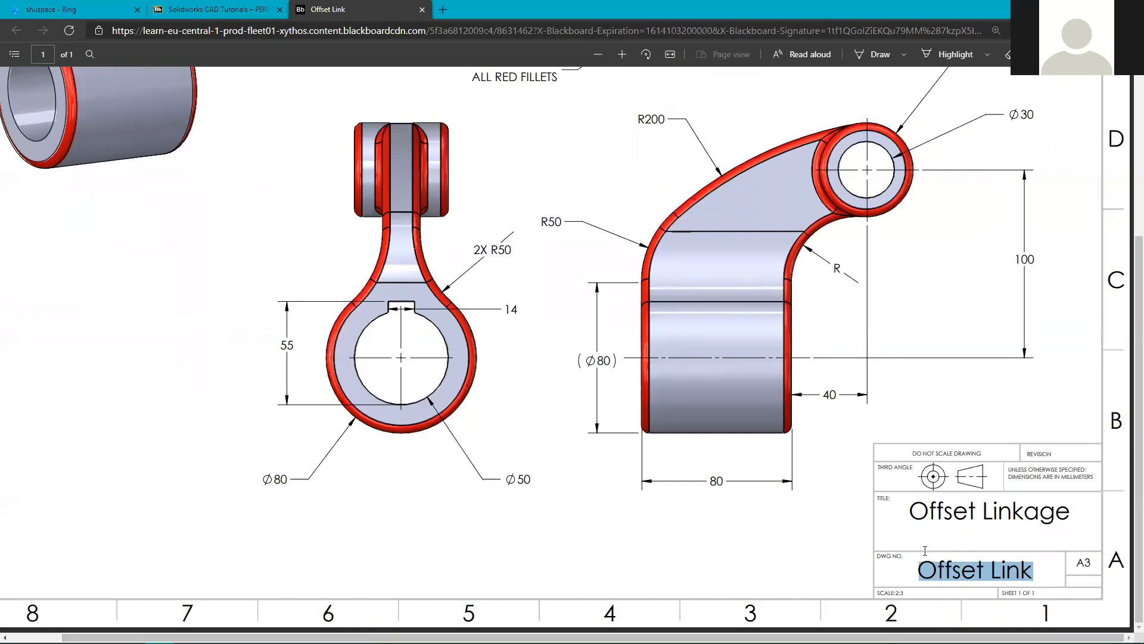
{"action": "left_click", "coordinate": [922, 566]}
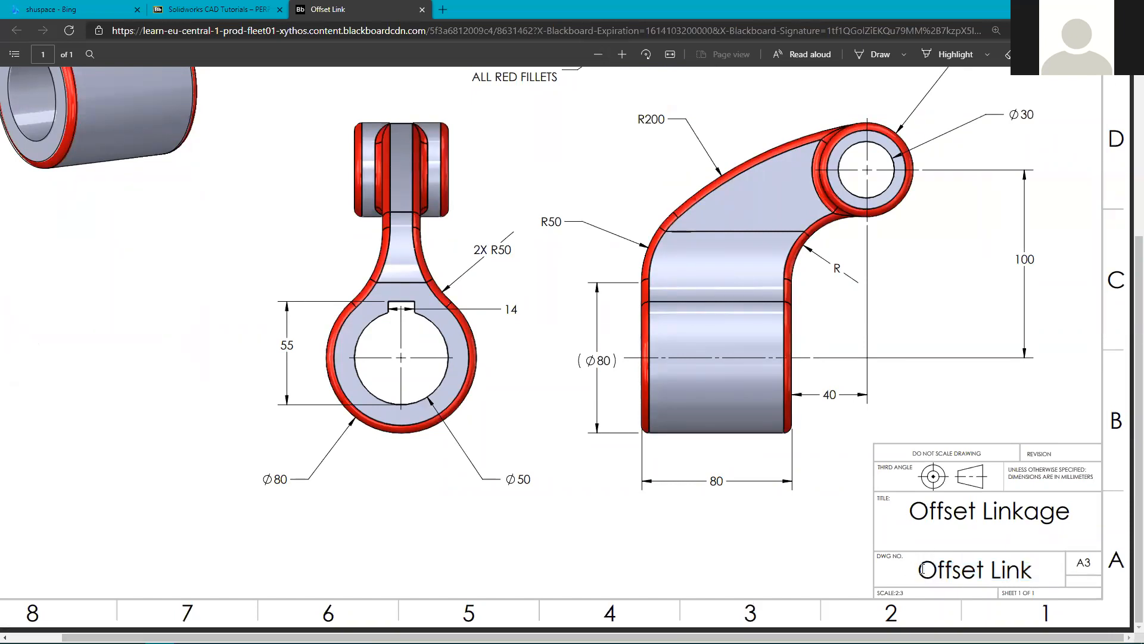
{"action": "left_click_drag", "start_coordinate": [922, 568], "coordinate": [1037, 570]}
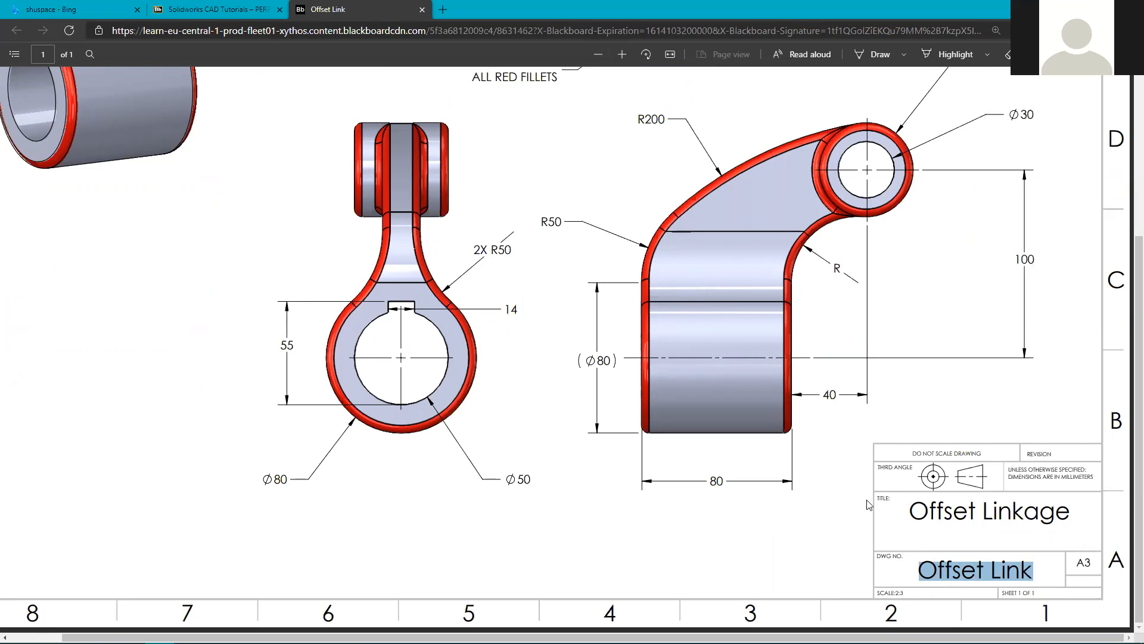
{"action": "left_click_drag", "start_coordinate": [910, 510], "coordinate": [1077, 511]}
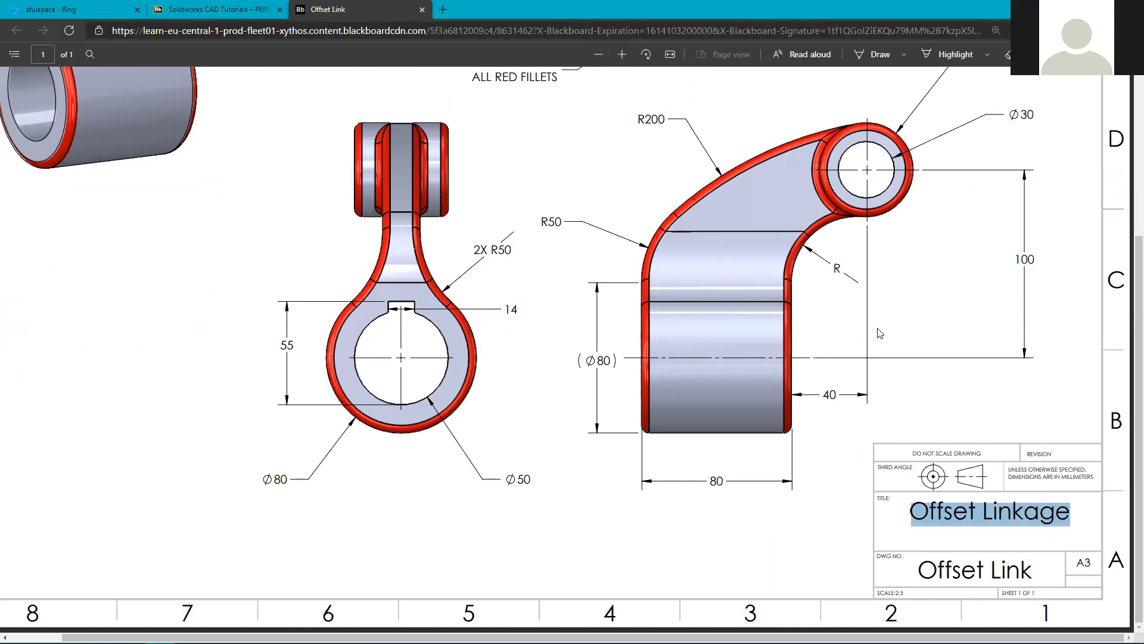
Examine the THIRD ANGLE projection symbol and the cells around it in the Offset Link PDF's title block.
{"action": "left_click", "coordinate": [622, 55]}
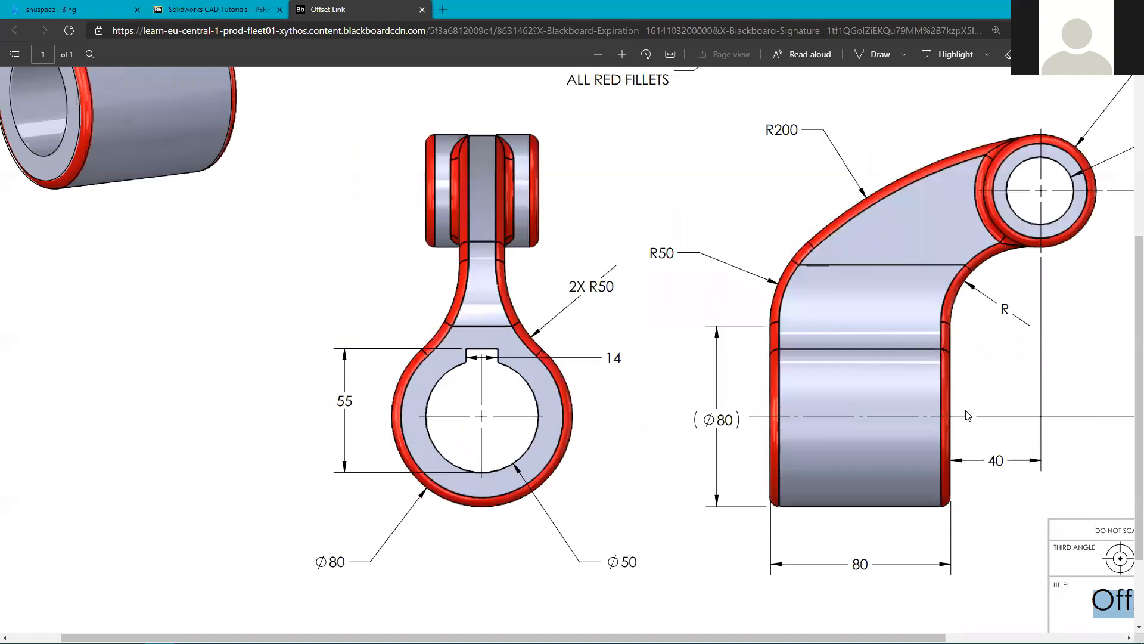
{"action": "scroll", "coordinate": [875, 617], "scroll_direction": "down", "scroll_amount": 2}
{"action": "scroll", "coordinate": [875, 616], "scroll_direction": "right", "scroll_amount": 1}
{"action": "scroll", "coordinate": [939, 450], "scroll_direction": "right", "scroll_amount": 3}
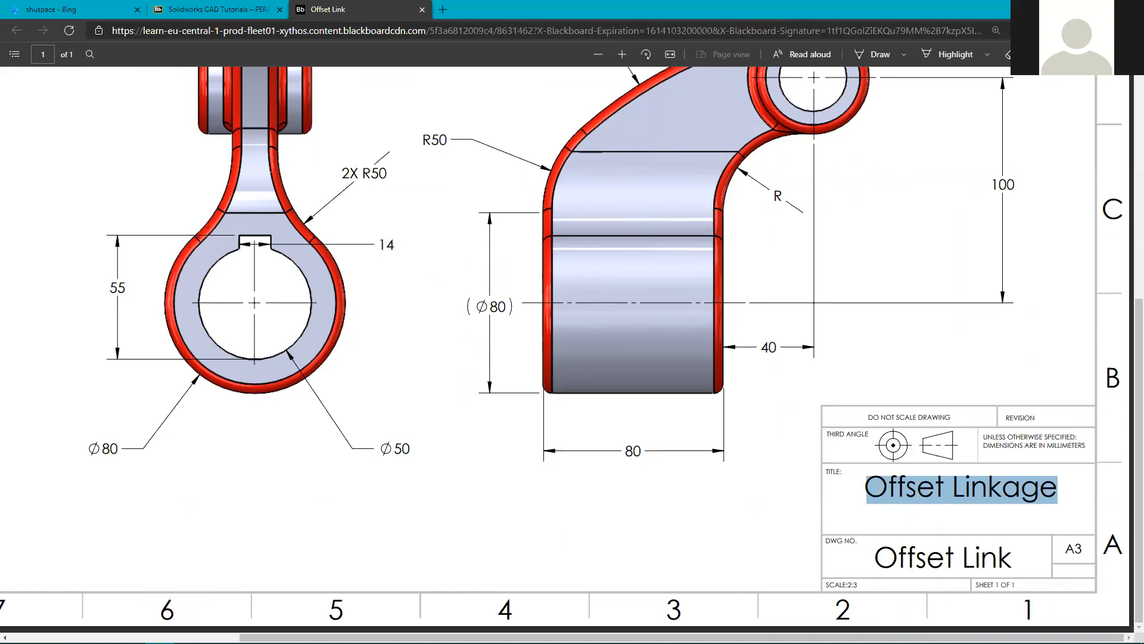
Switch back to SOLIDWORKS and sketch two concentric circles, radii about 3.6 mm and 1.6 mm, in the empty cell above TITLE.
{"action": "key", "text": "alt+Tab"}
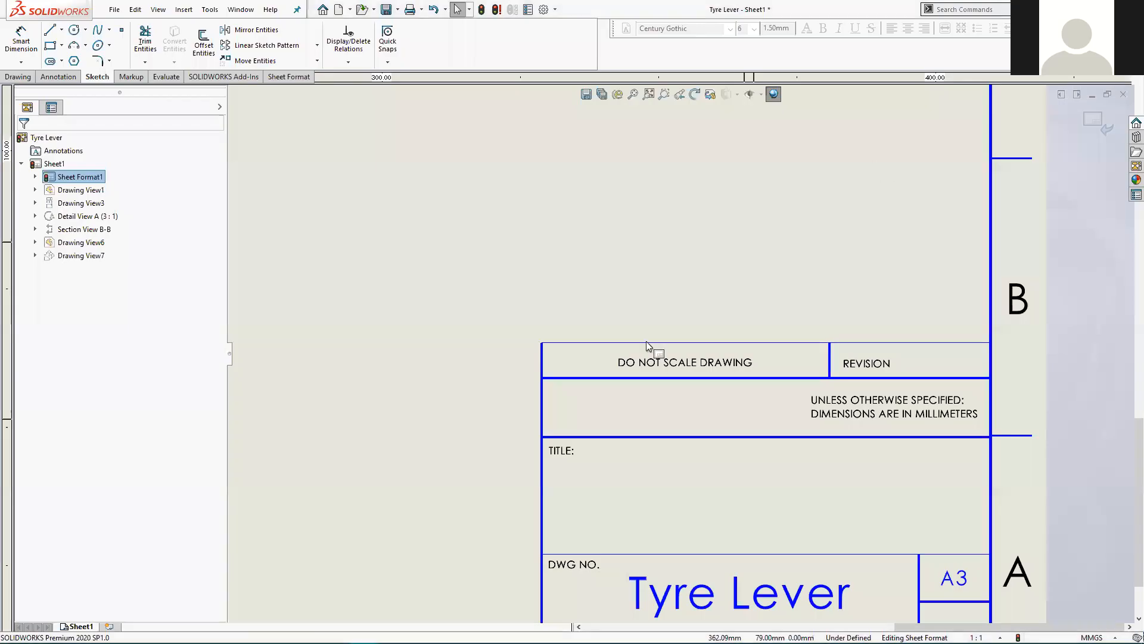
{"action": "scroll", "coordinate": [646, 446], "scroll_direction": "down", "scroll_amount": 2}
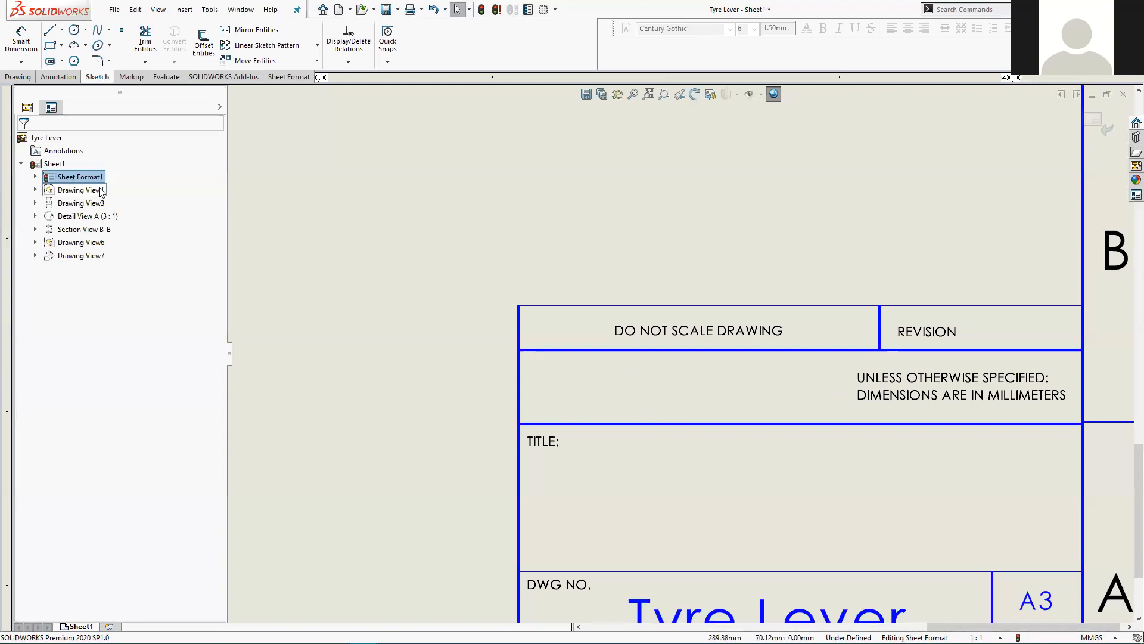
{"action": "left_click", "coordinate": [74, 32]}
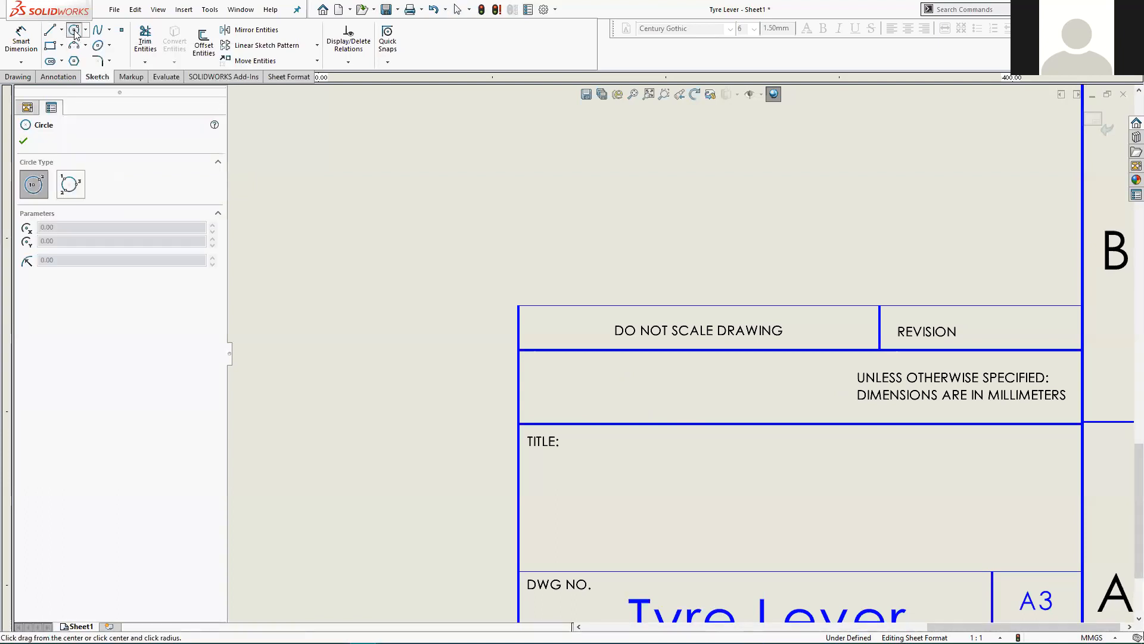
{"action": "left_click", "coordinate": [615, 387]}
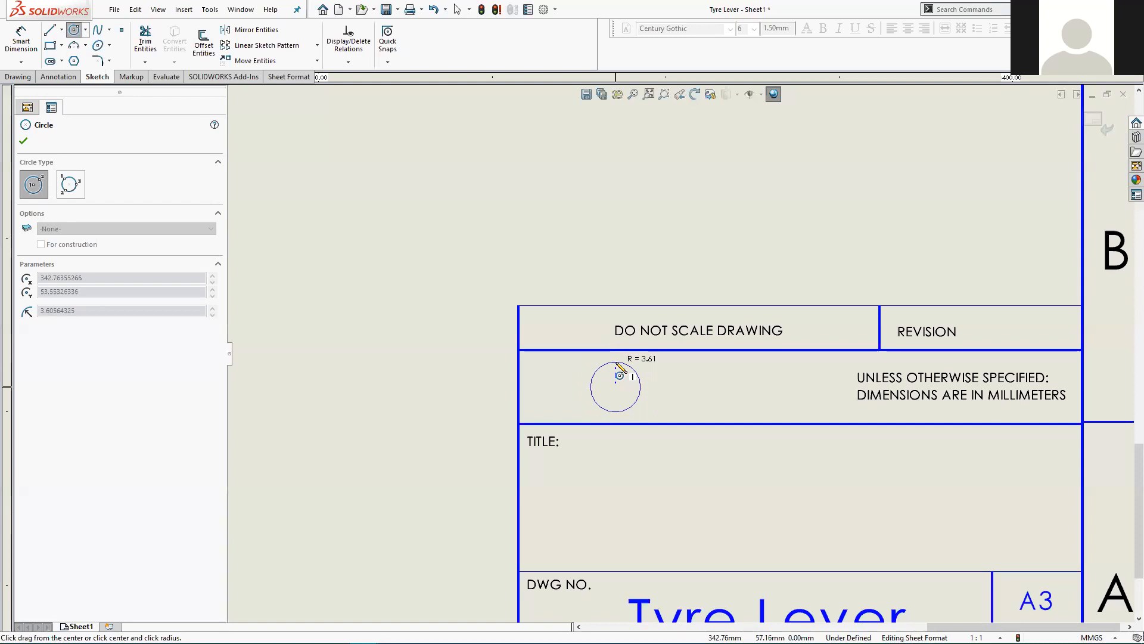
{"action": "left_click", "coordinate": [620, 374]}
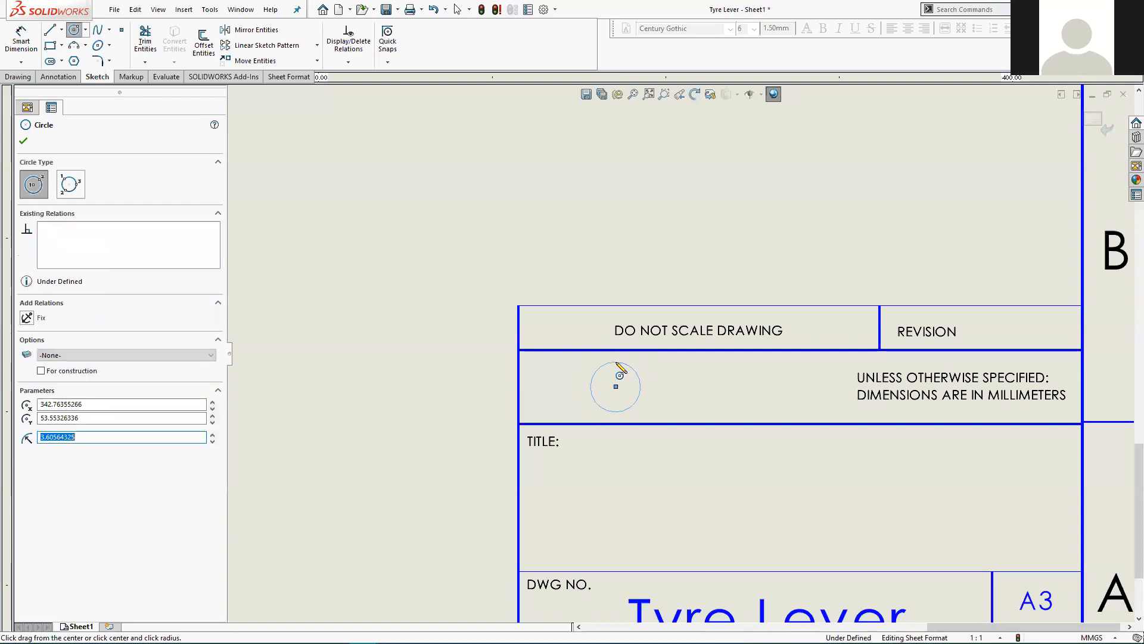
{"action": "scroll", "coordinate": [672, 412], "scroll_direction": "up", "scroll_amount": 2}
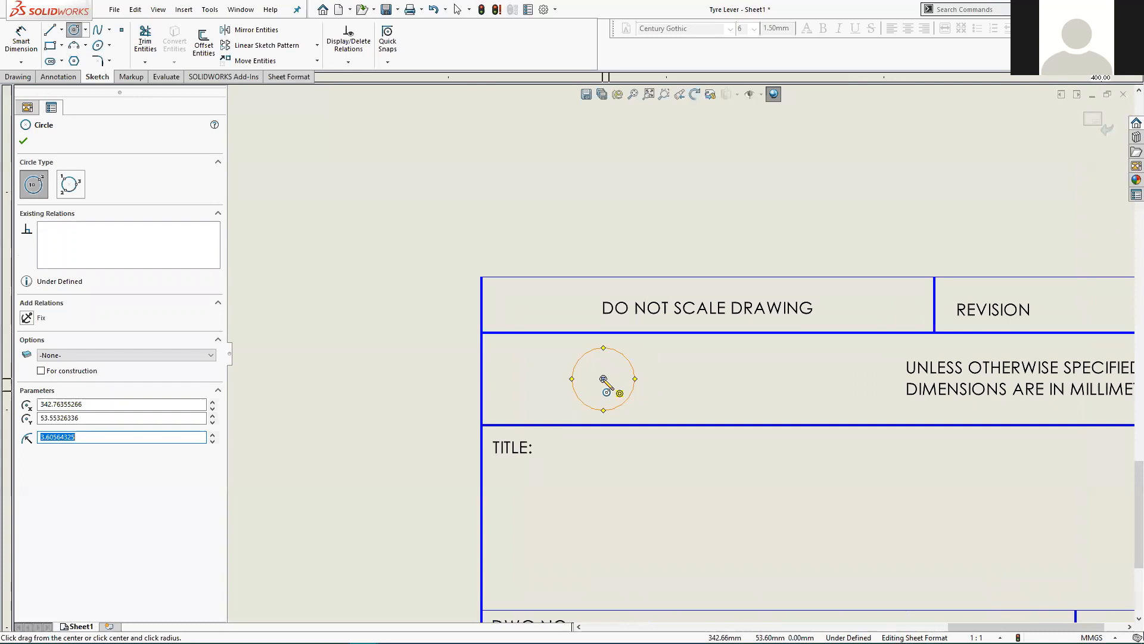
{"action": "left_click", "coordinate": [603, 379]}
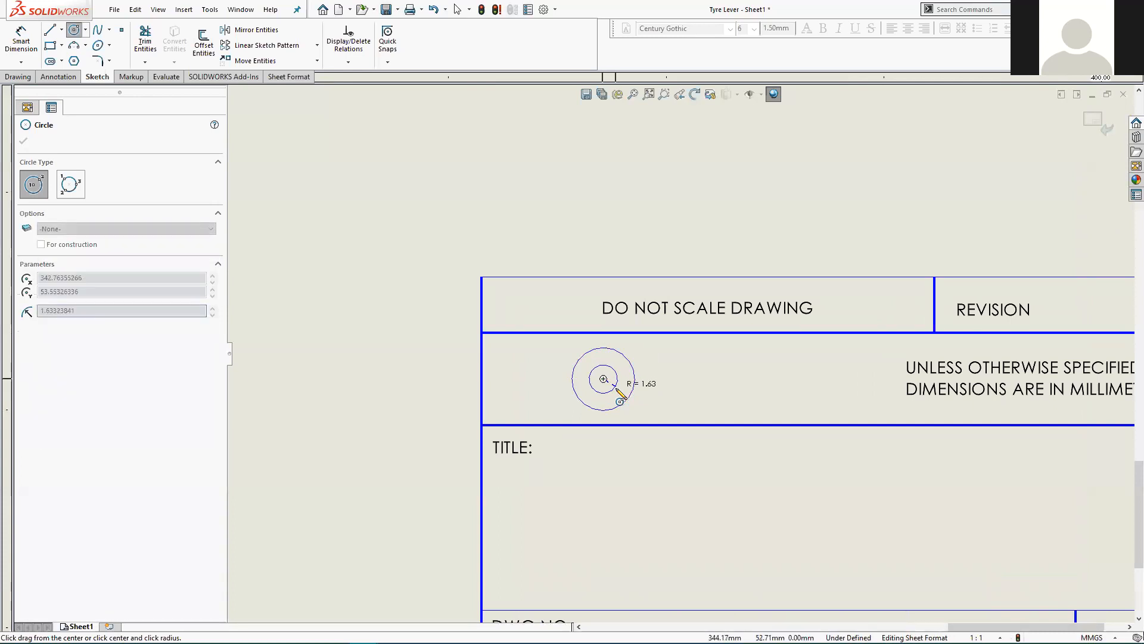
{"action": "left_click", "coordinate": [617, 384]}
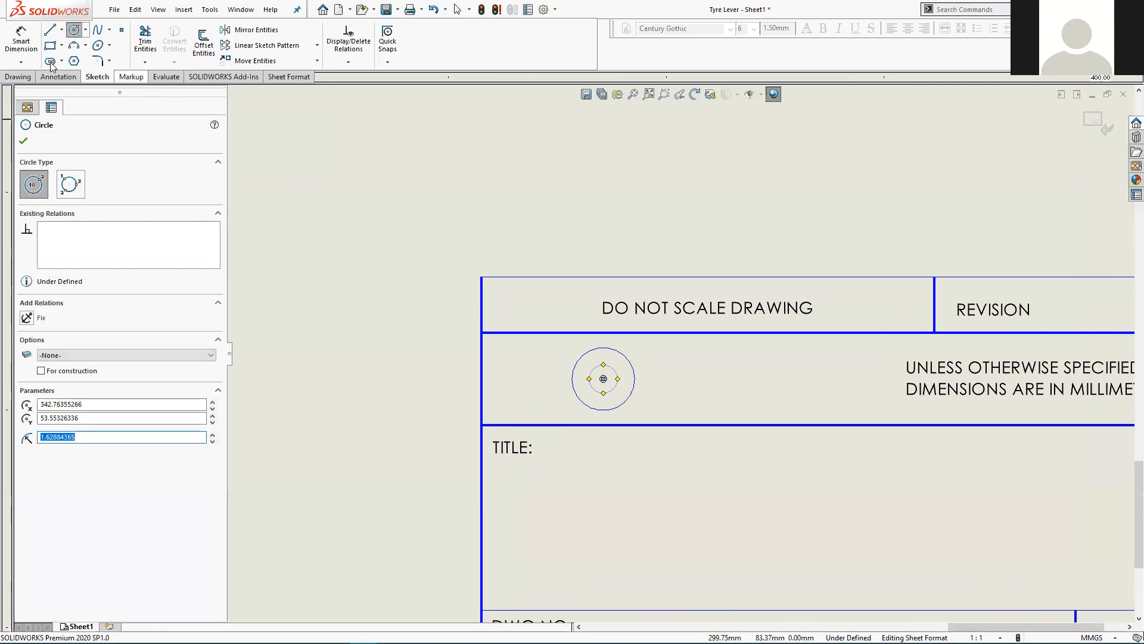
Sketch horizontal guide lines from the top and bottom of both circles, about 14.8 mm from the outer and 8.1 mm from the inner.
{"action": "left_click", "coordinate": [50, 31]}
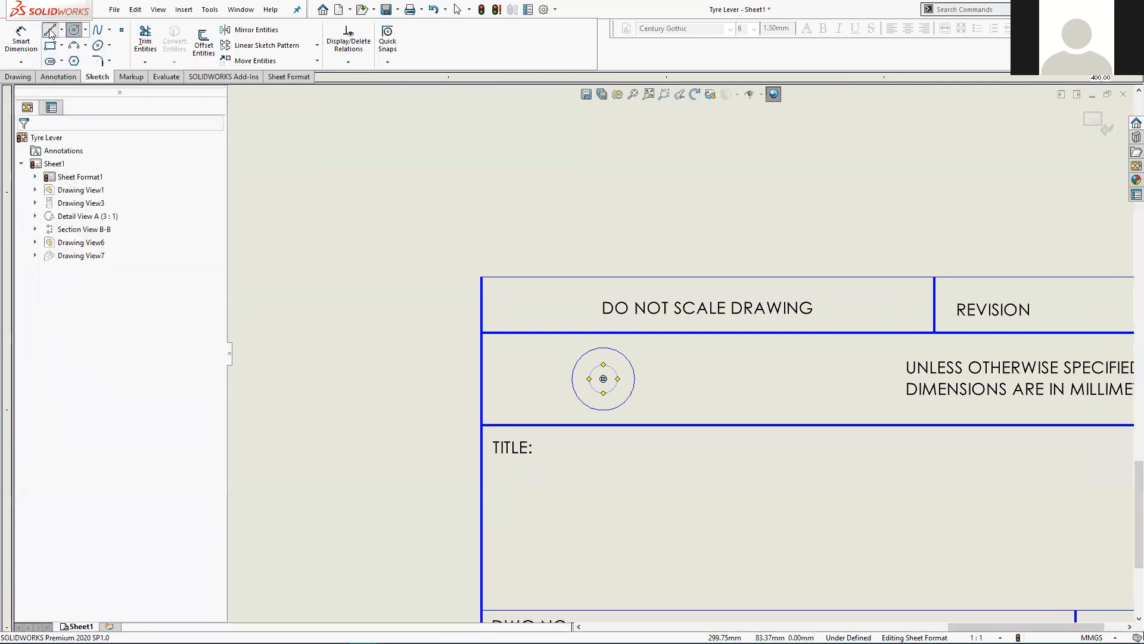
{"action": "scroll", "coordinate": [754, 374], "scroll_direction": "down", "scroll_amount": 2}
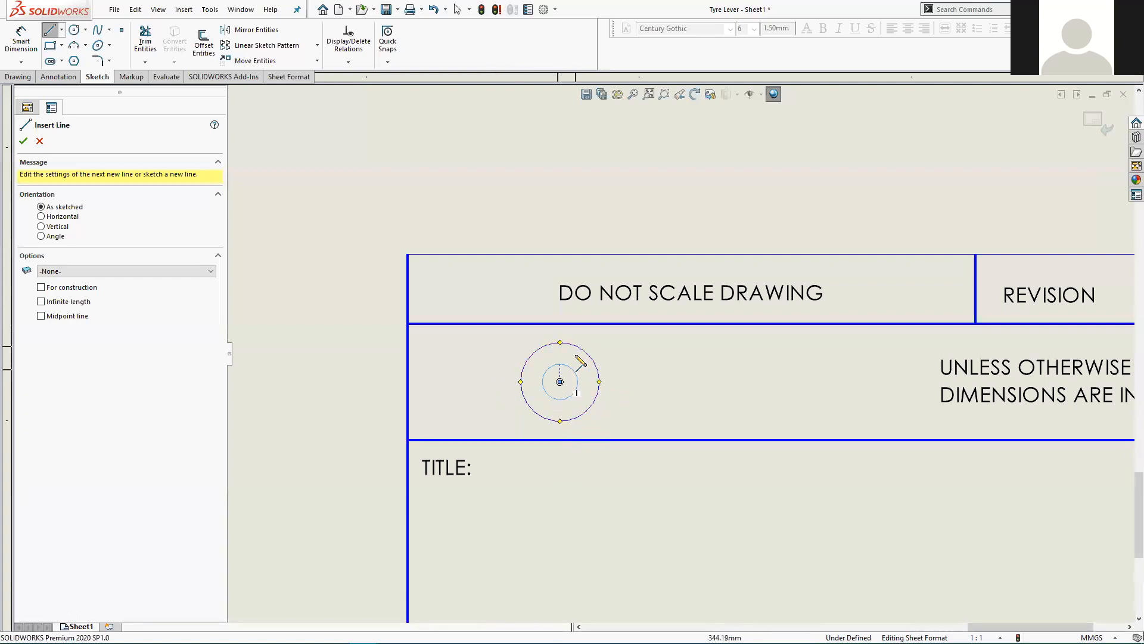
{"action": "left_click", "coordinate": [561, 343]}
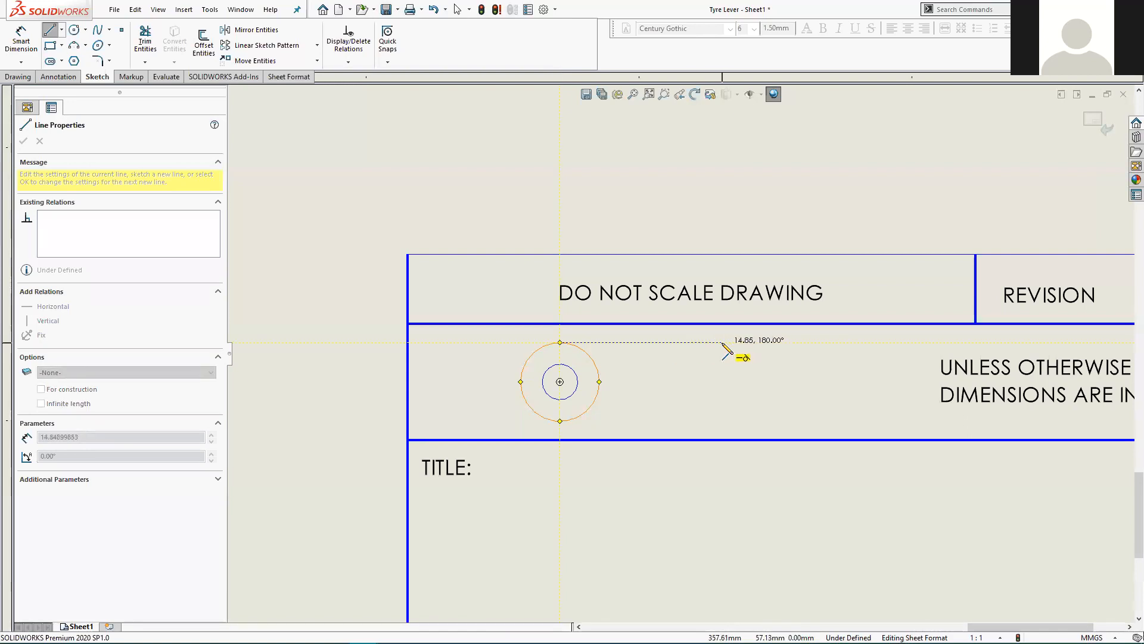
{"action": "left_click", "coordinate": [723, 343]}
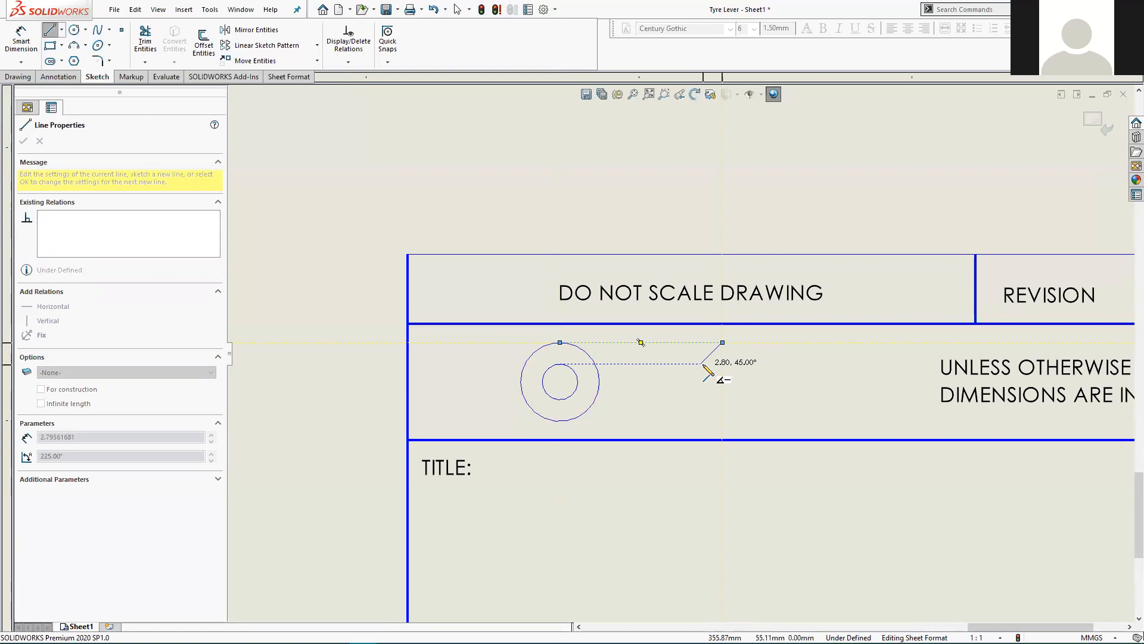
{"action": "left_click", "coordinate": [560, 364]}
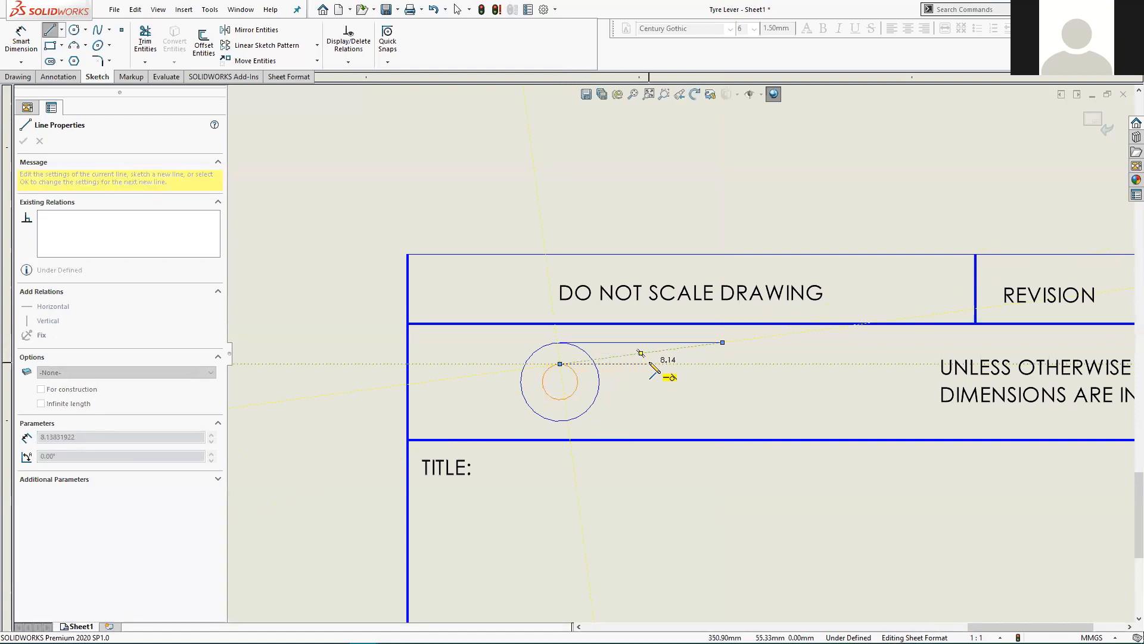
{"action": "left_click", "coordinate": [649, 364]}
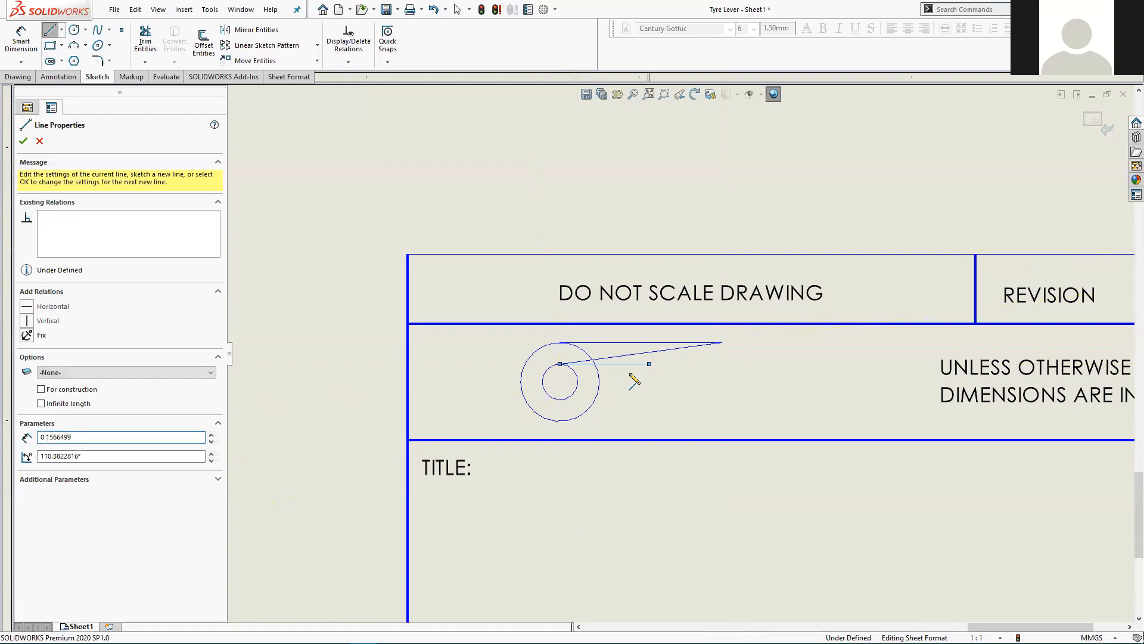
{"action": "left_click", "coordinate": [560, 399]}
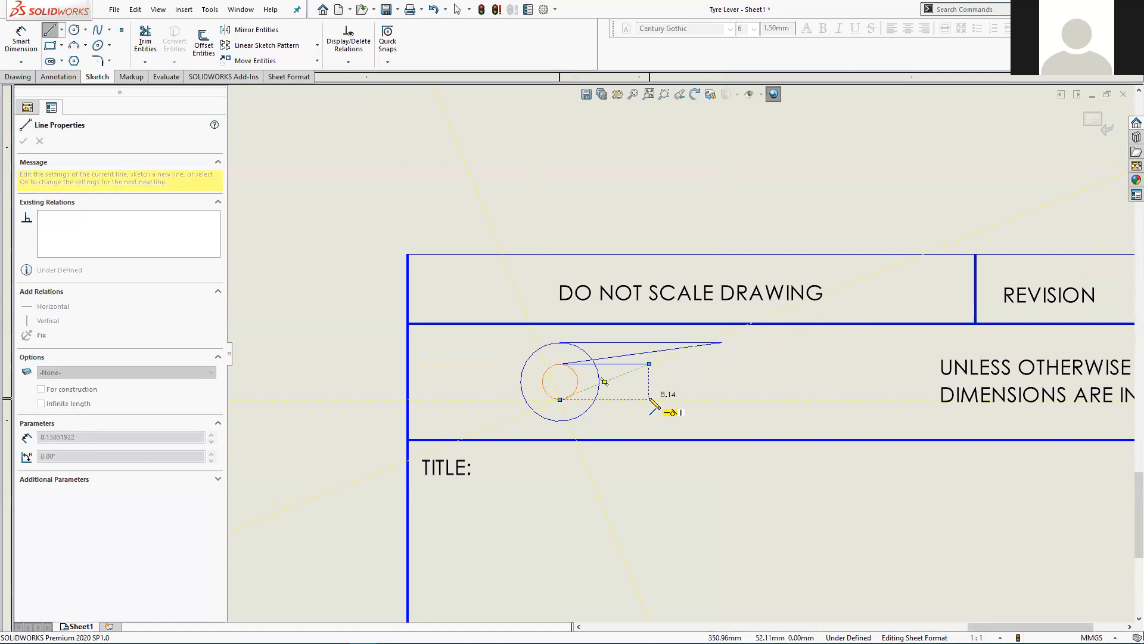
{"action": "left_click", "coordinate": [649, 399]}
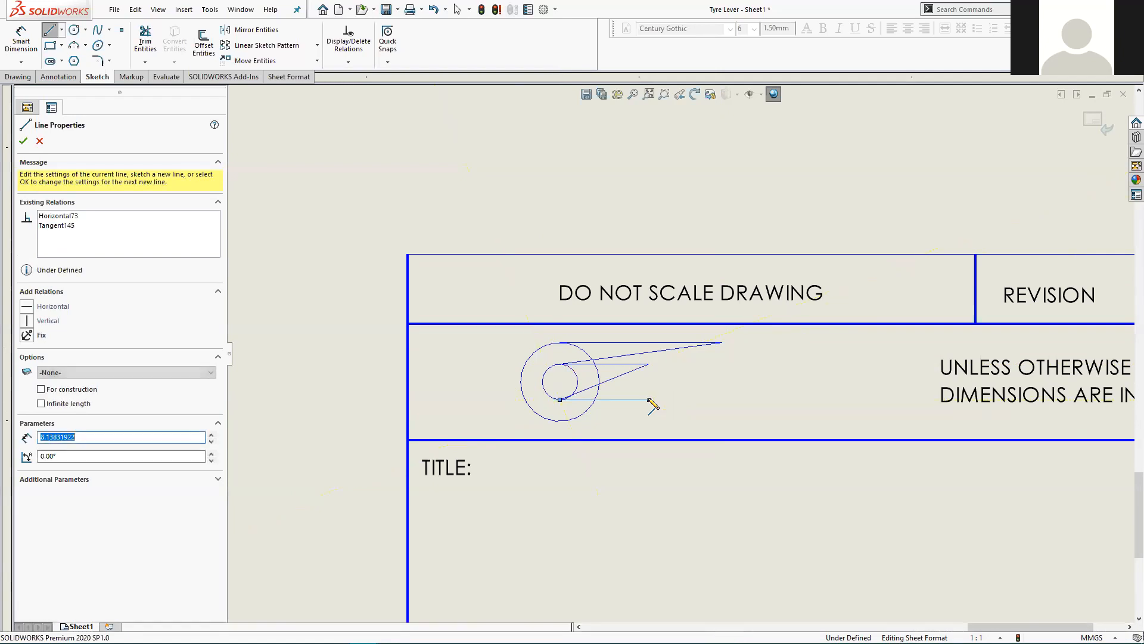
{"action": "left_click", "coordinate": [560, 421]}
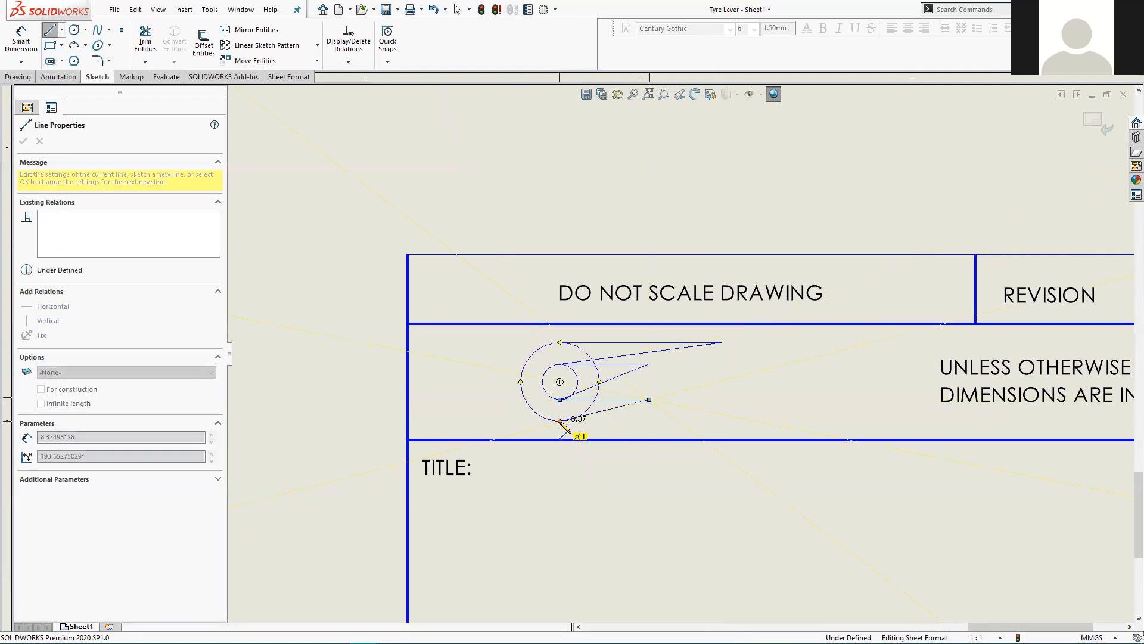
{"action": "left_click", "coordinate": [723, 421]}
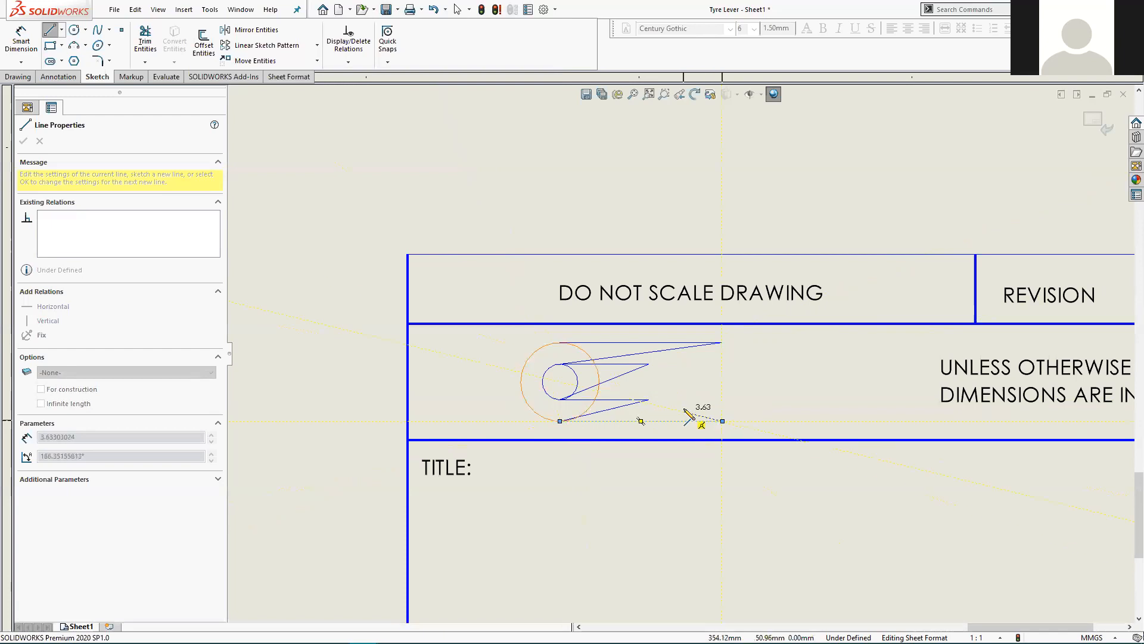
Connect the guide lines' free ends with two sloping and two vertical lines to form the projection symbol's trapezoid.
{"action": "double_click", "coordinate": [650, 399]}
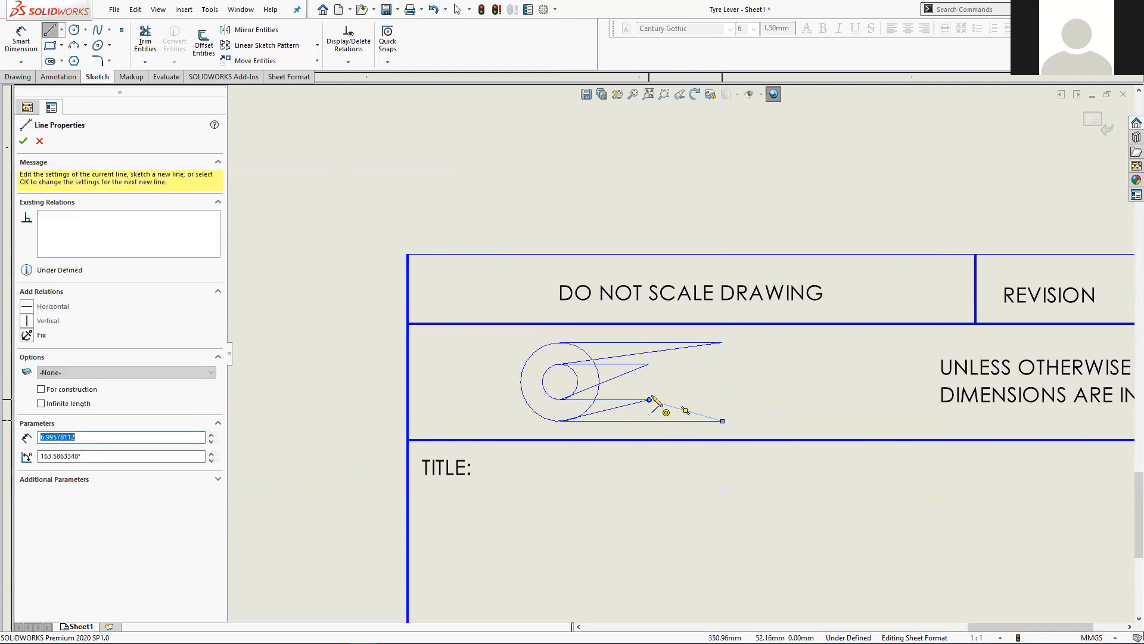
{"action": "left_click", "coordinate": [649, 364]}
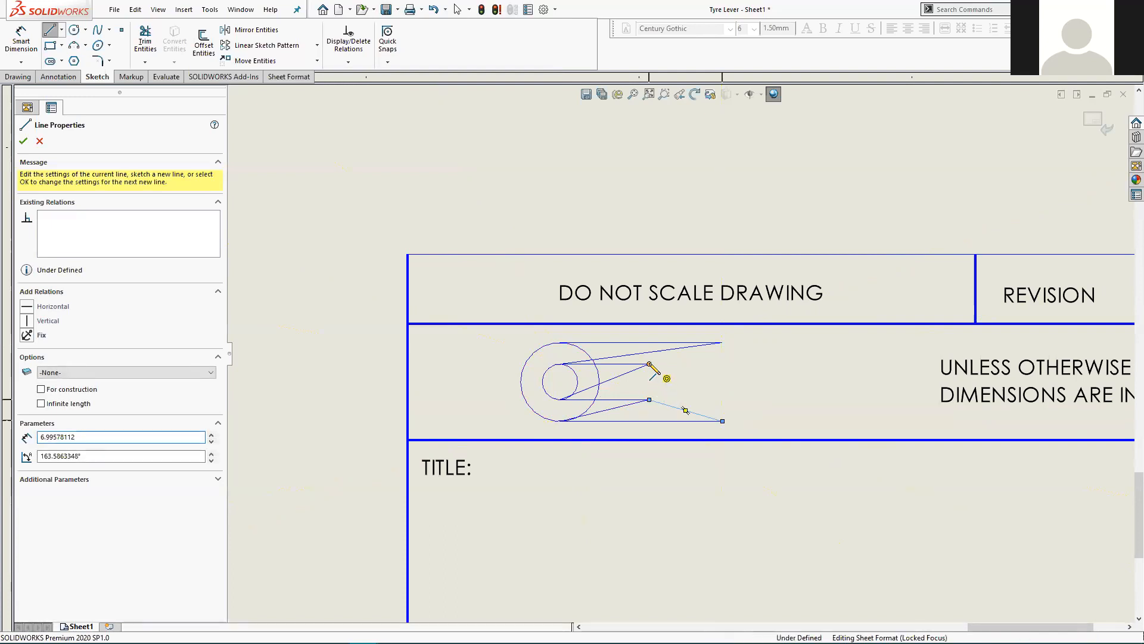
{"action": "double_click", "coordinate": [650, 400]}
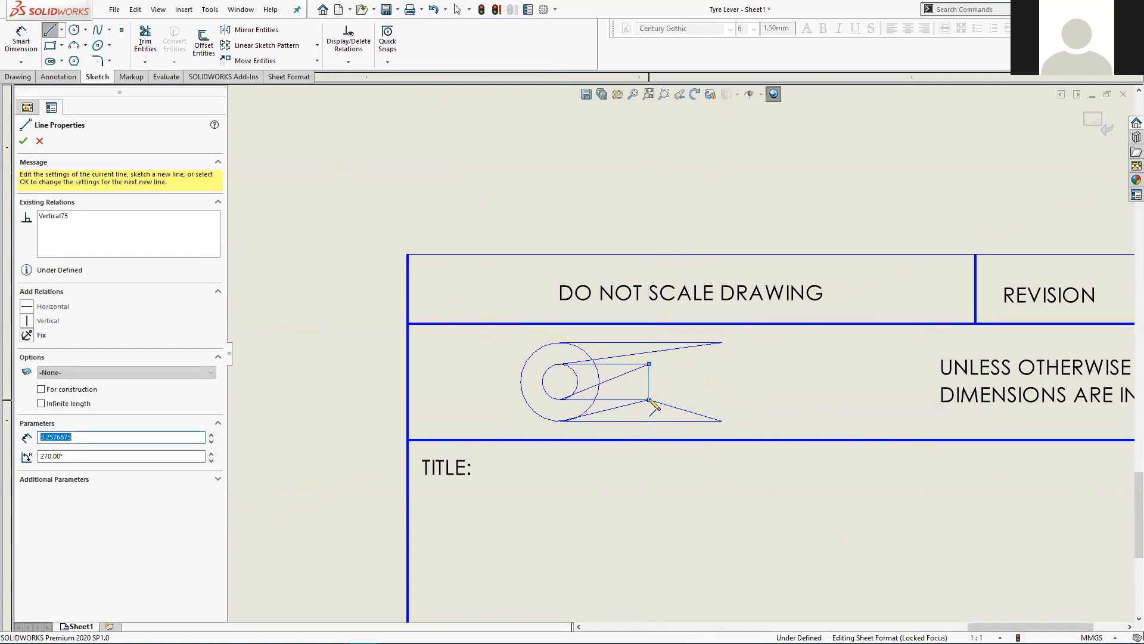
{"action": "left_click", "coordinate": [722, 343]}
{"action": "double_click", "coordinate": [649, 364]}
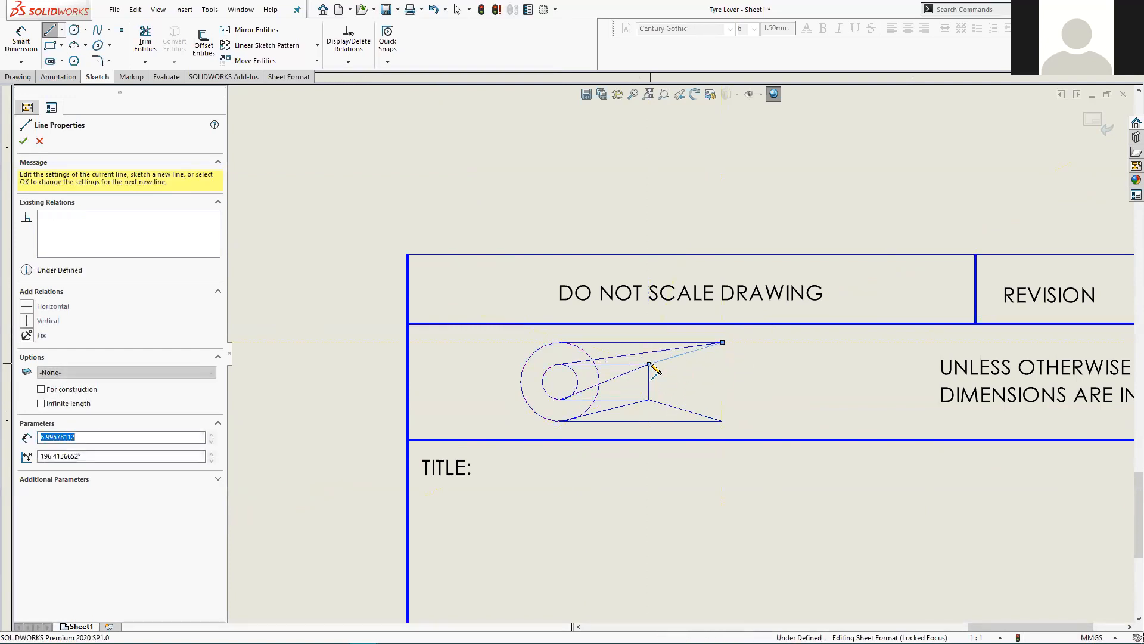
{"action": "left_click", "coordinate": [722, 343]}
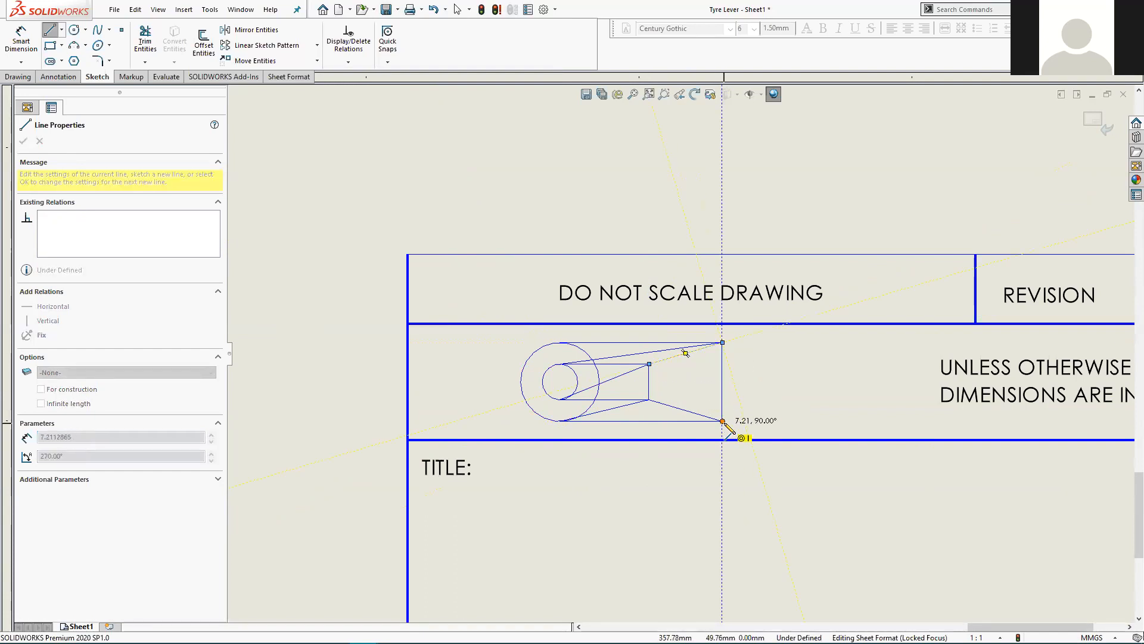
{"action": "double_click", "coordinate": [722, 421]}
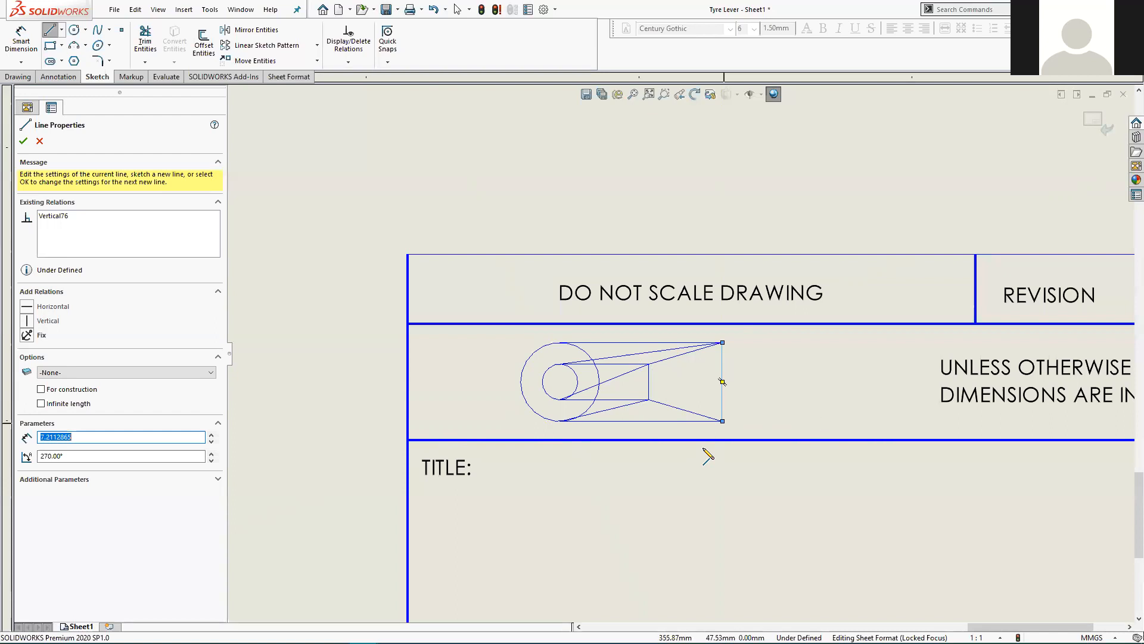
{"action": "key", "text": "Escape"}
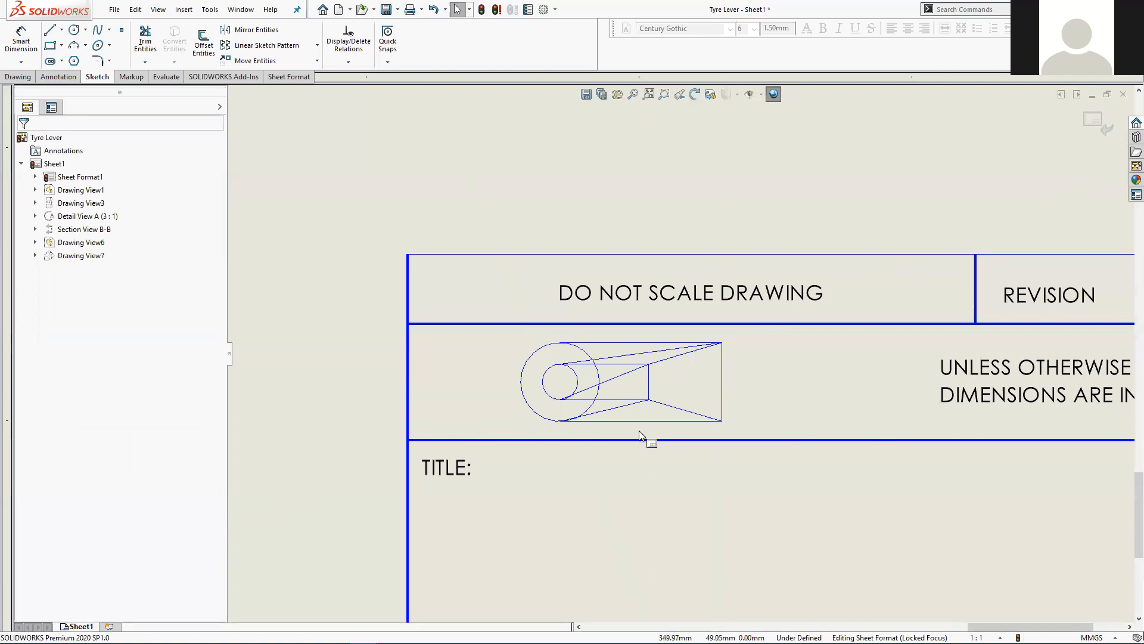
Delete the horizontal guide lines and the stray diagonal lines between the circles and the trapezoid.
{"action": "left_click_drag", "start_coordinate": [639, 431], "coordinate": [614, 330]}
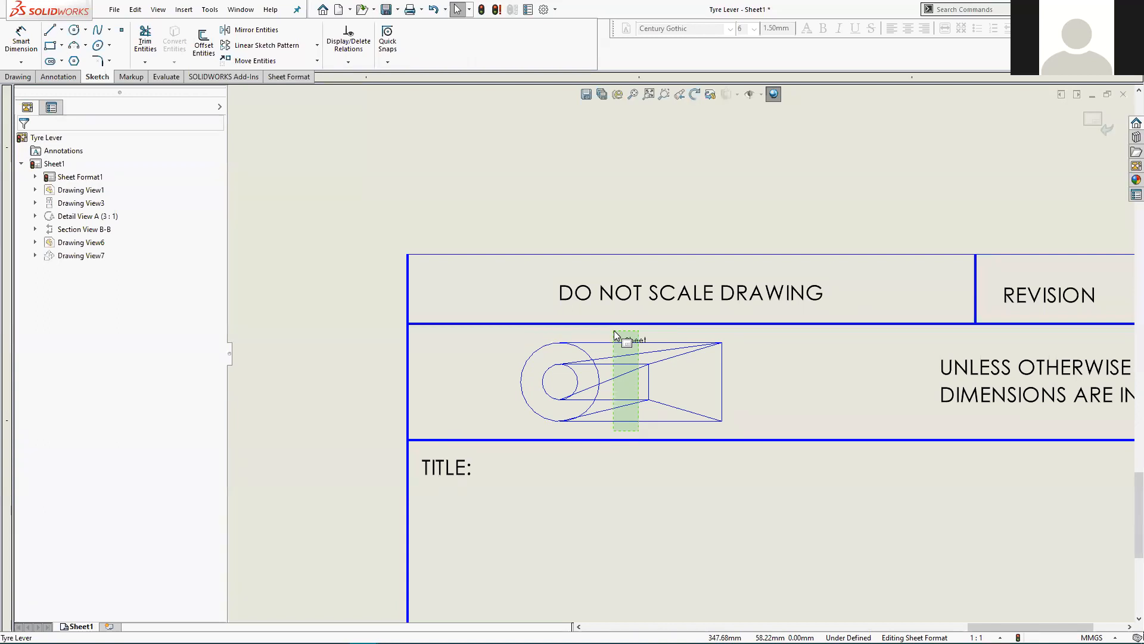
{"action": "left_click_drag", "start_coordinate": [614, 331], "coordinate": [614, 330]}
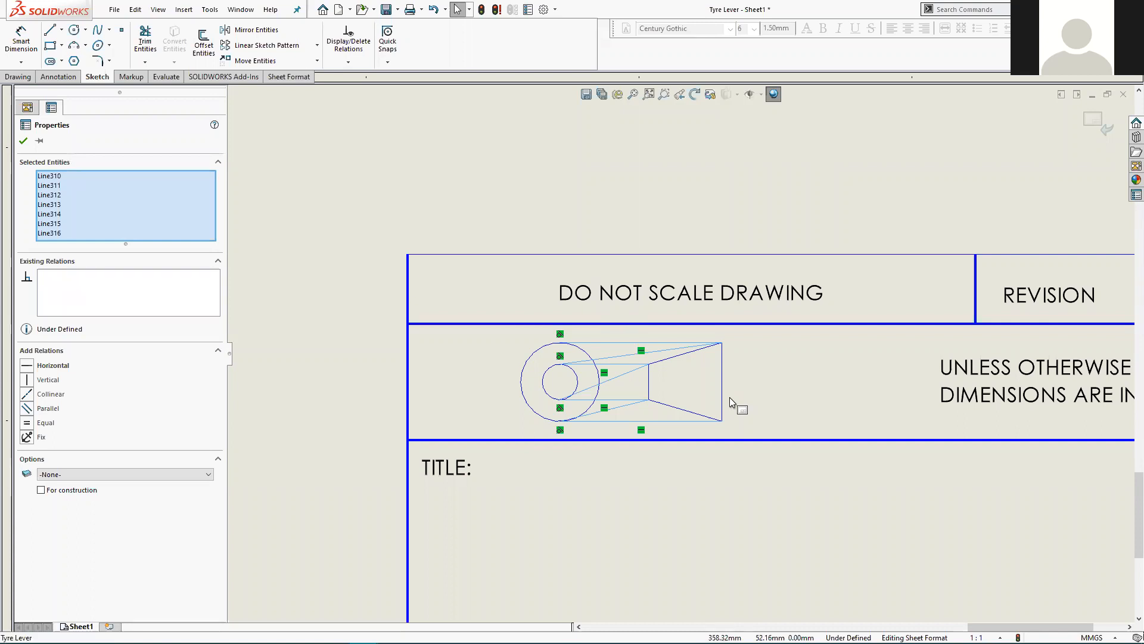
{"action": "key", "text": "Delete"}
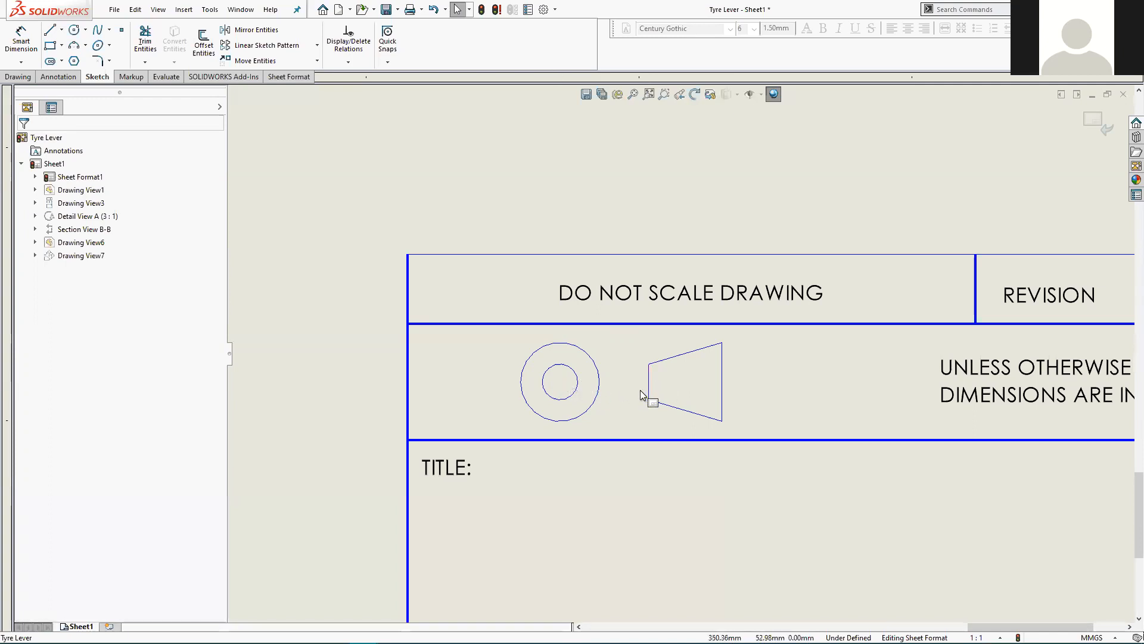
Sketch a horizontal midpoint line through the circles' centre, extending about 4.65 mm to each side.
{"action": "left_click", "coordinate": [50, 31]}
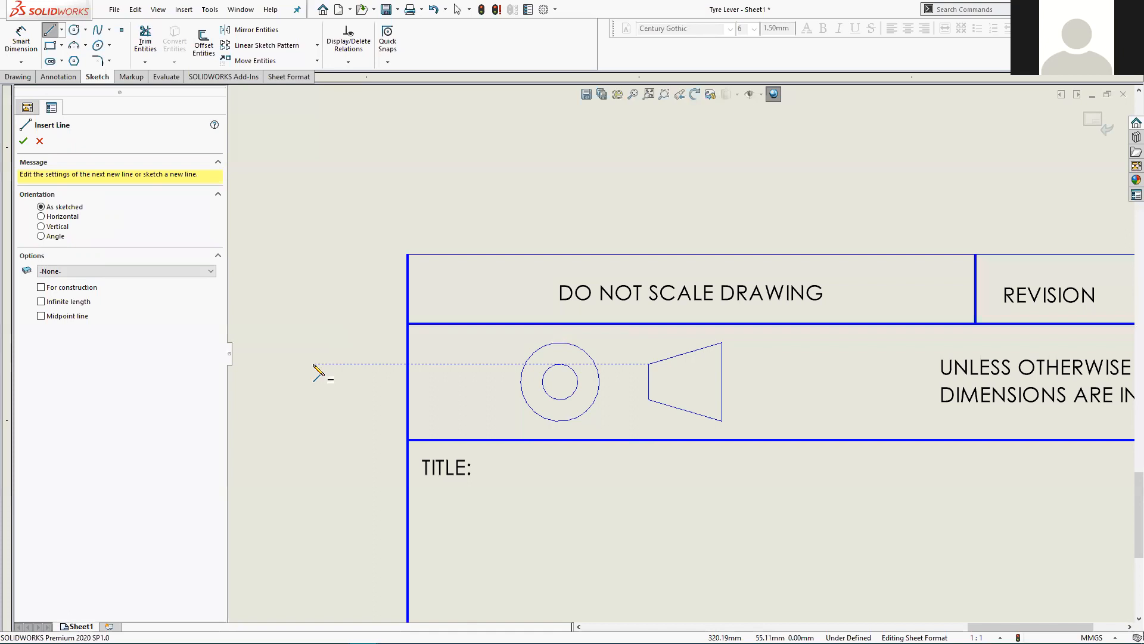
{"action": "left_click", "coordinate": [41, 317]}
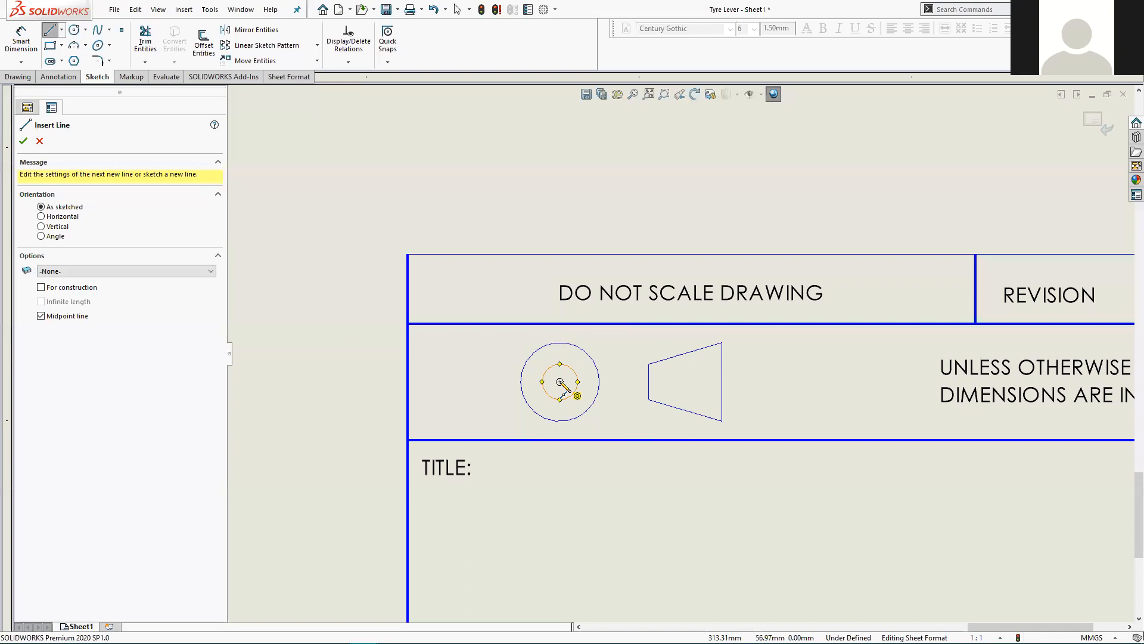
{"action": "left_click", "coordinate": [560, 381]}
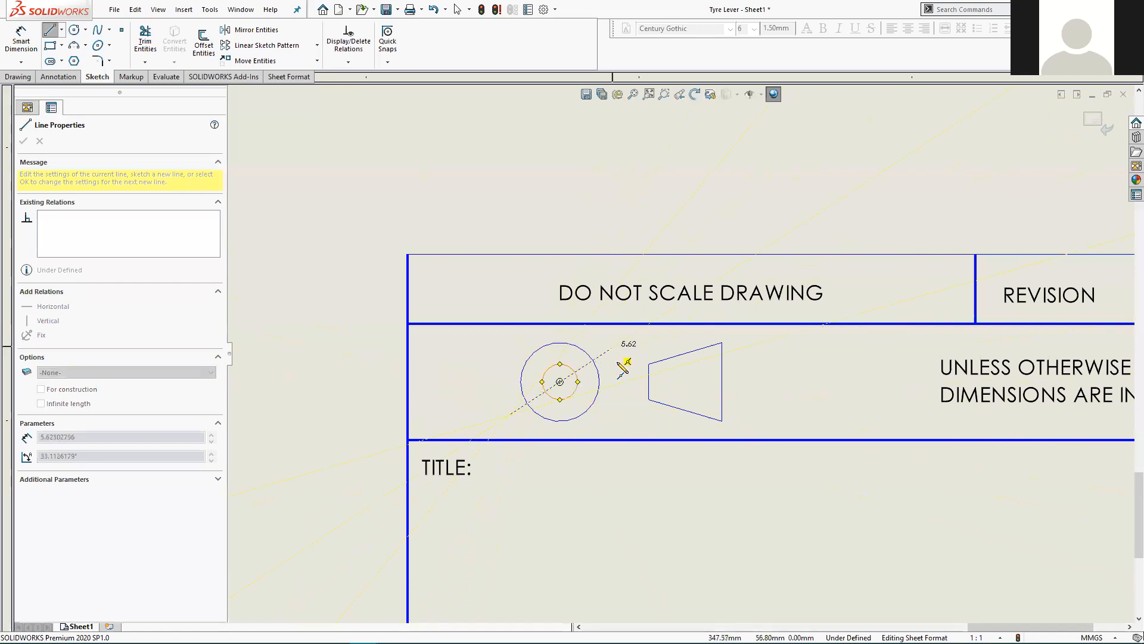
{"action": "left_click", "coordinate": [613, 411]}
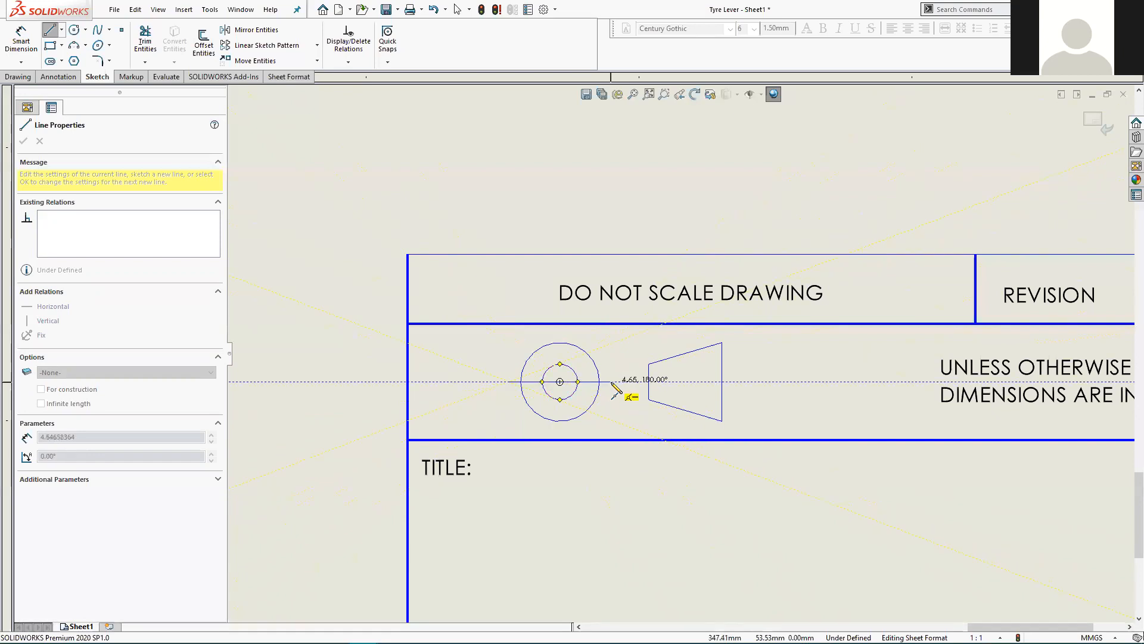
{"action": "left_click", "coordinate": [613, 386]}
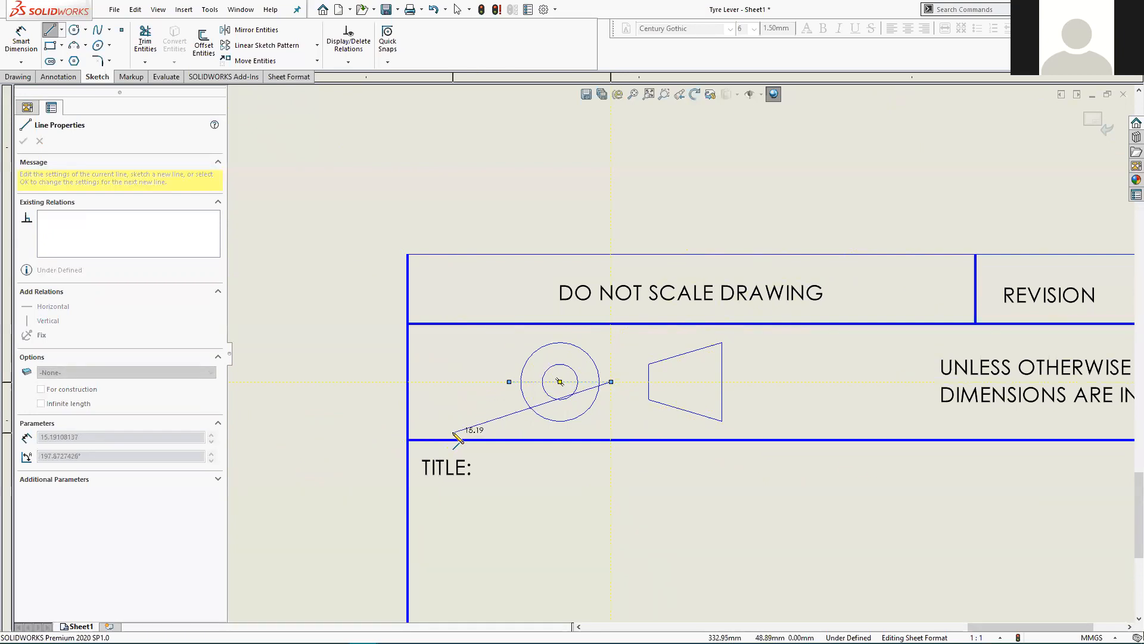
{"action": "key", "text": "Escape"}
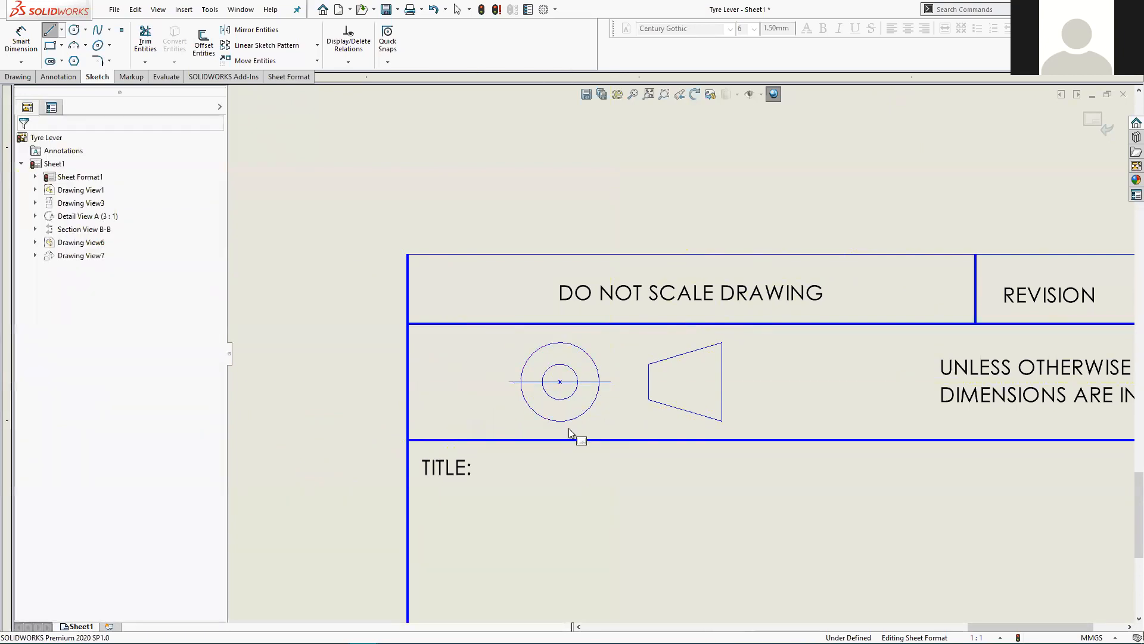
Sketch a vertical midpoint line through the circles' centre, extending about 4.5 mm up and down.
{"action": "left_click", "coordinate": [50, 31]}
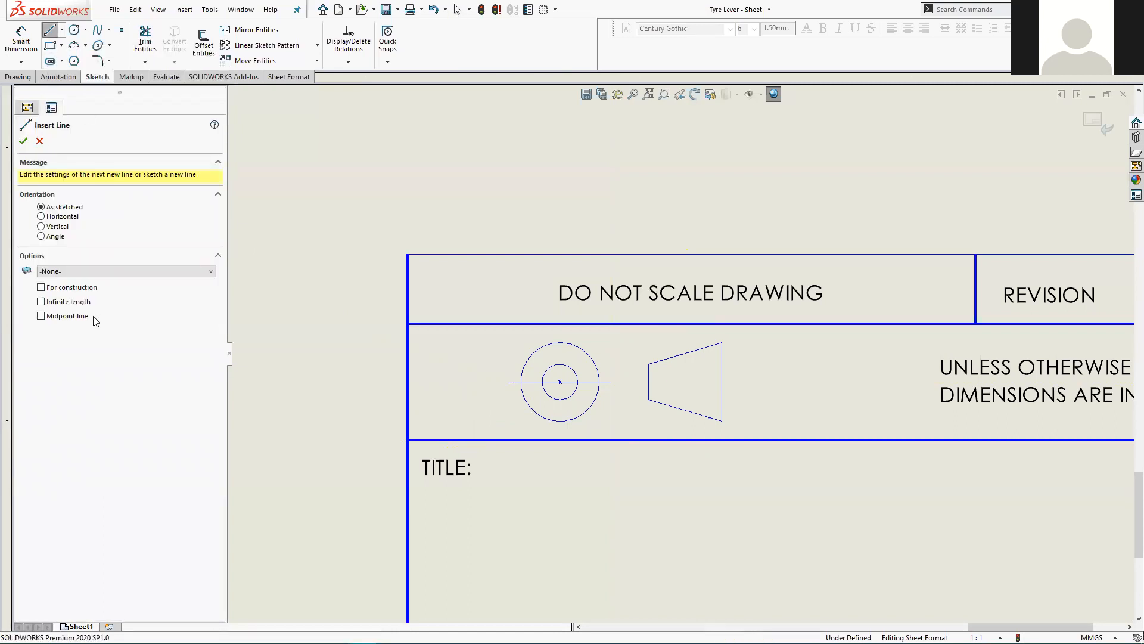
{"action": "left_click", "coordinate": [42, 316]}
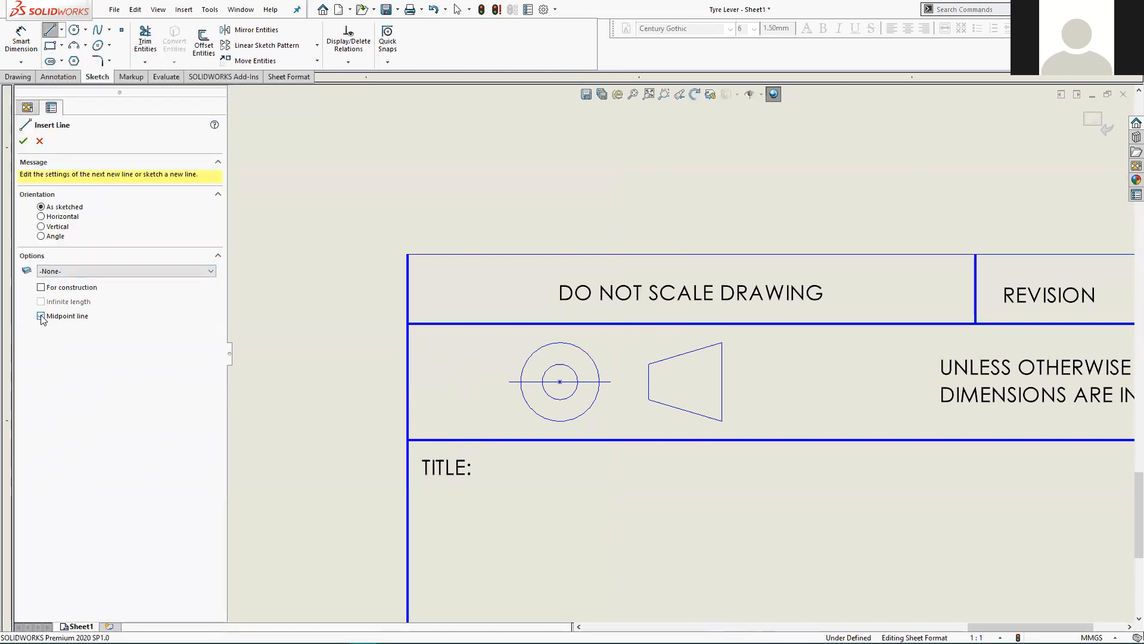
{"action": "left_click", "coordinate": [561, 381]}
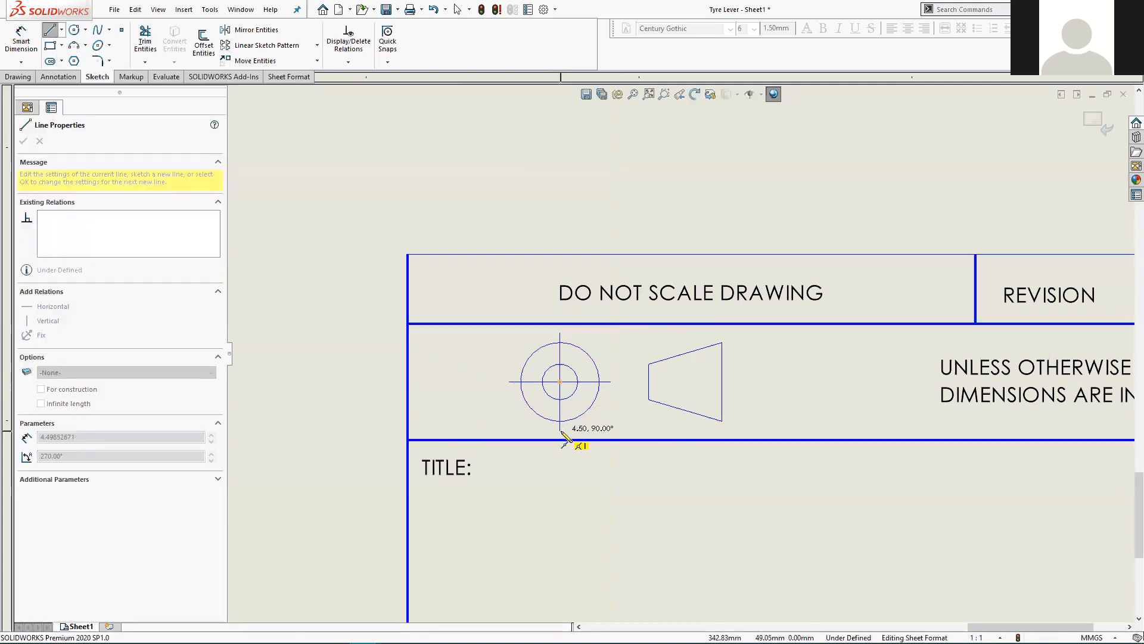
{"action": "key", "text": "Escape"}
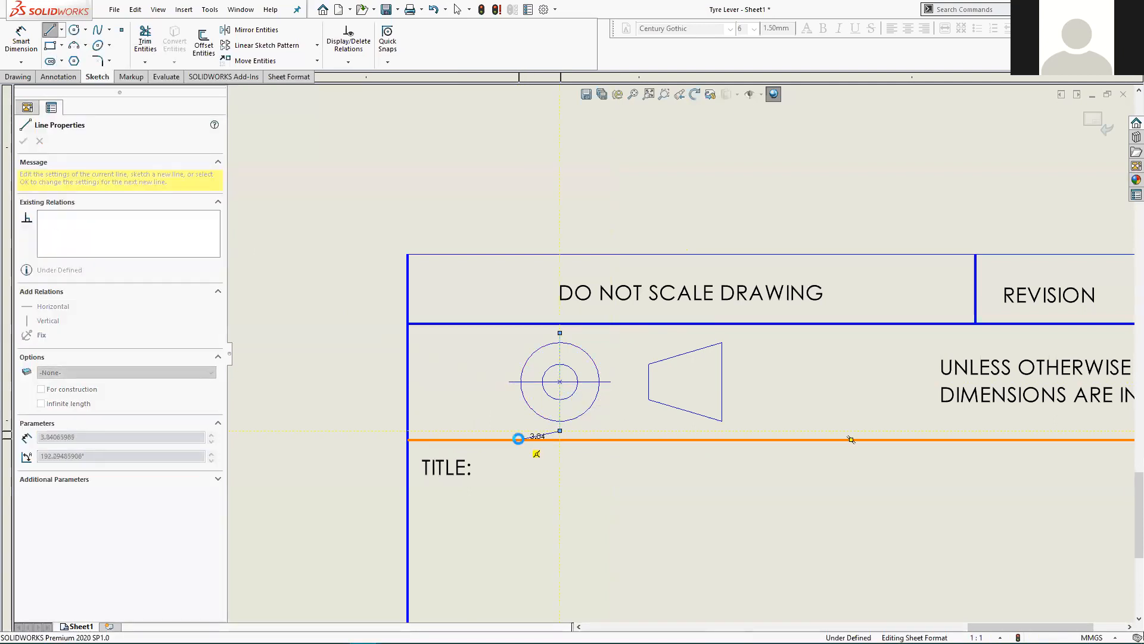
{"action": "key", "text": "Escape"}
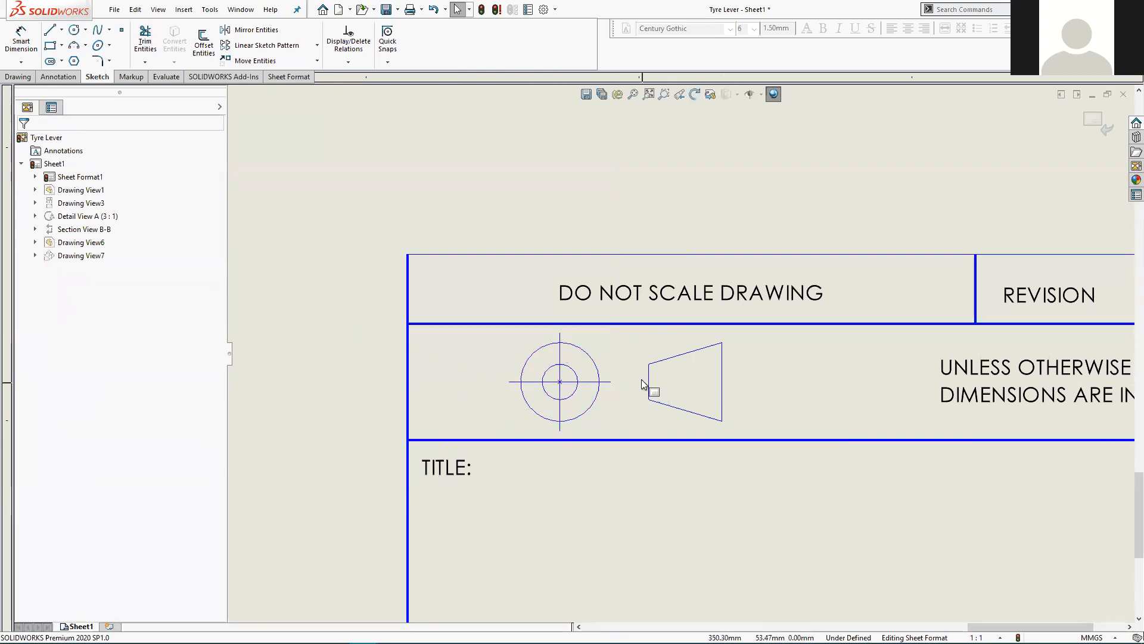
Sketch a horizontal centre line about 9.9 mm long through the trapezoid, in line with the circles' centre and overhanging both vertical sides.
{"action": "left_click", "coordinate": [48, 34]}
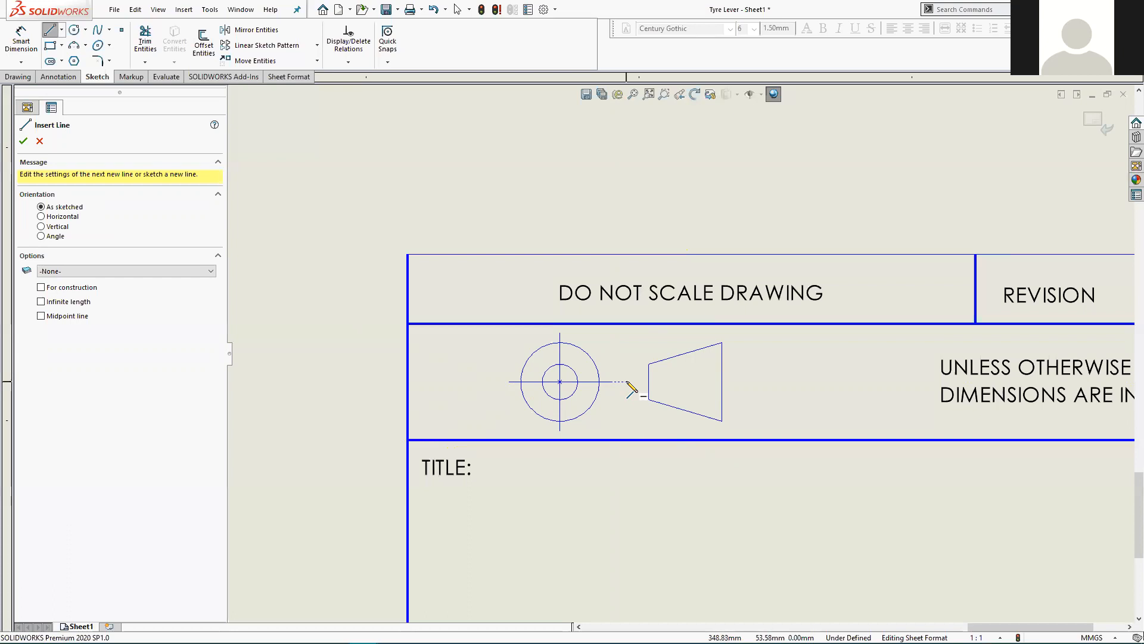
{"action": "left_click", "coordinate": [681, 385]}
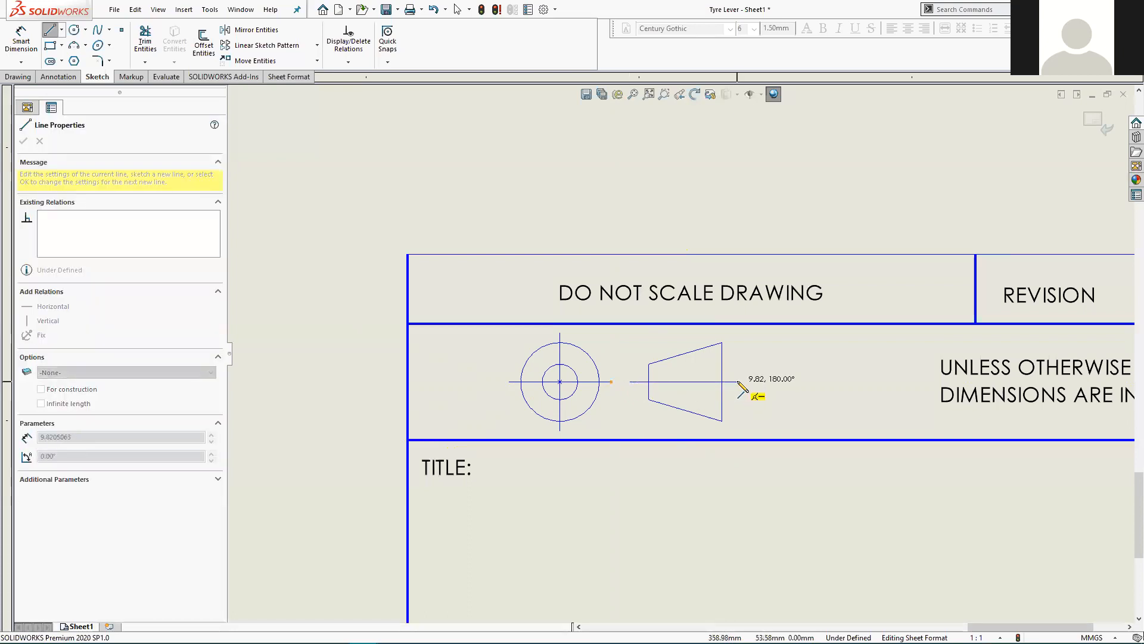
{"action": "left_click", "coordinate": [737, 382]}
{"action": "key", "text": "Escape"}
{"action": "key", "text": "Escape"}
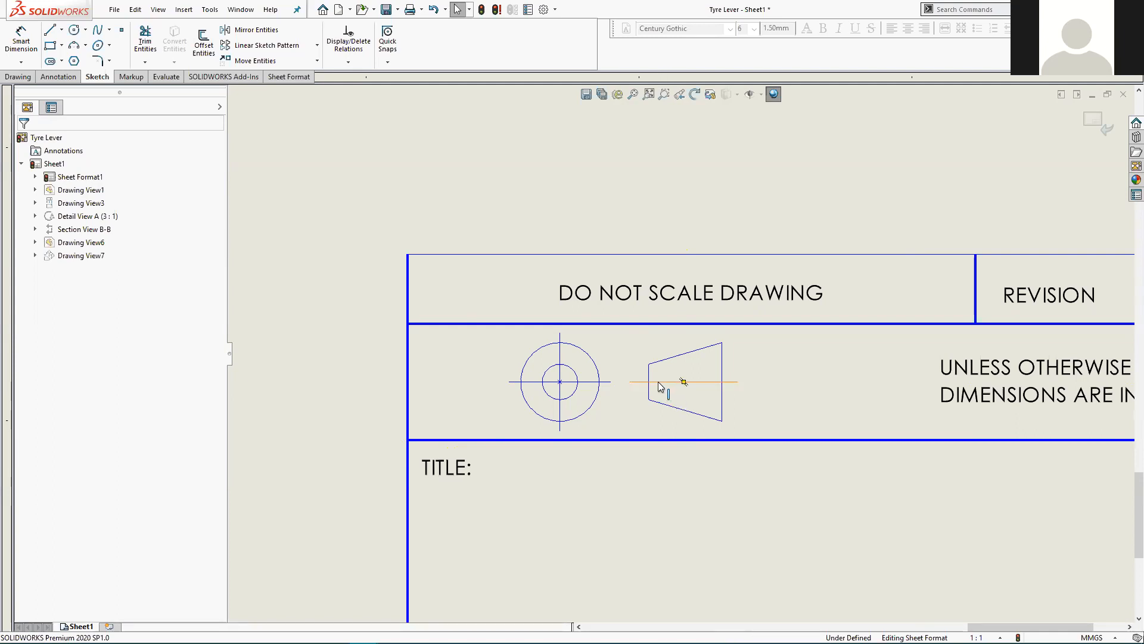
Convert the trapezoid's centre line and both circle centre lines to construction geometry.
{"action": "left_click", "coordinate": [659, 385]}
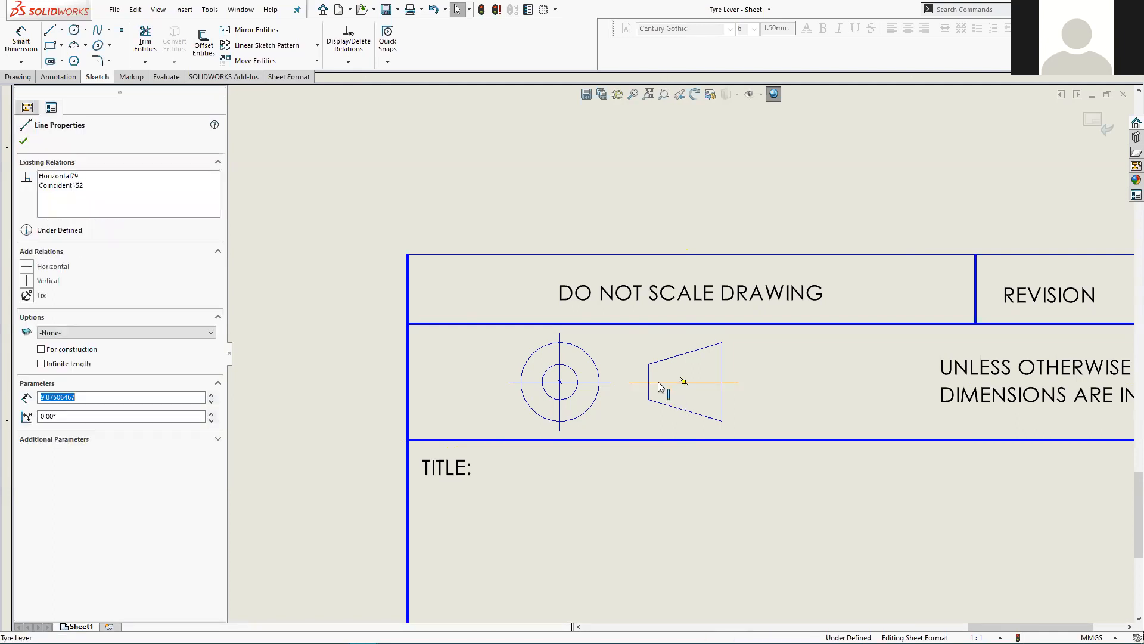
{"action": "left_click", "coordinate": [611, 382]}
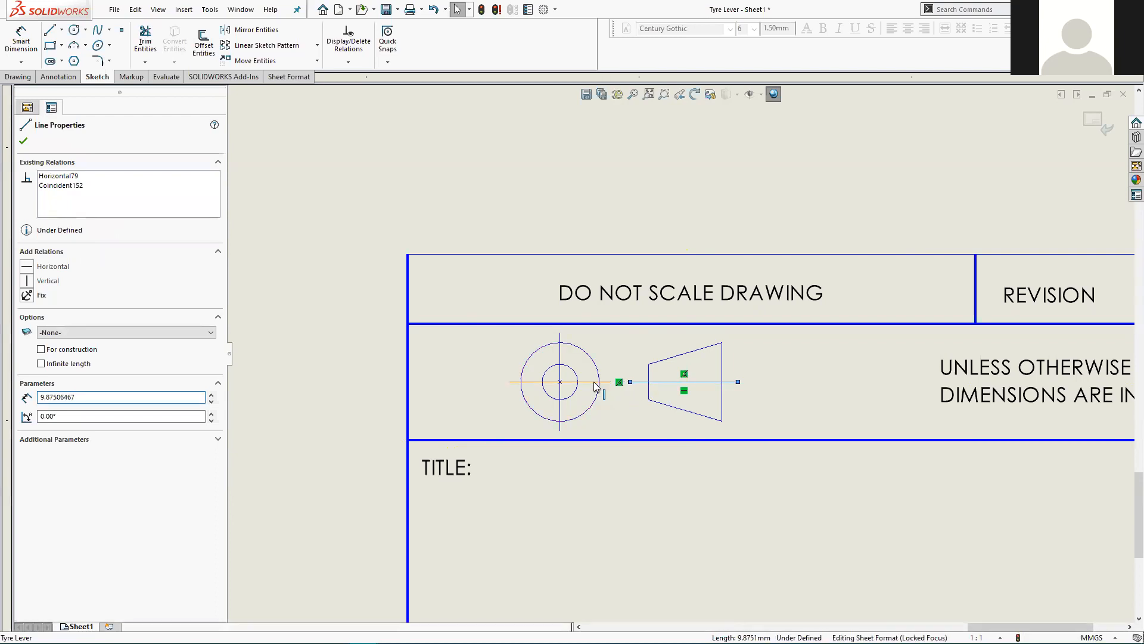
{"action": "left_click", "coordinate": [560, 354]}
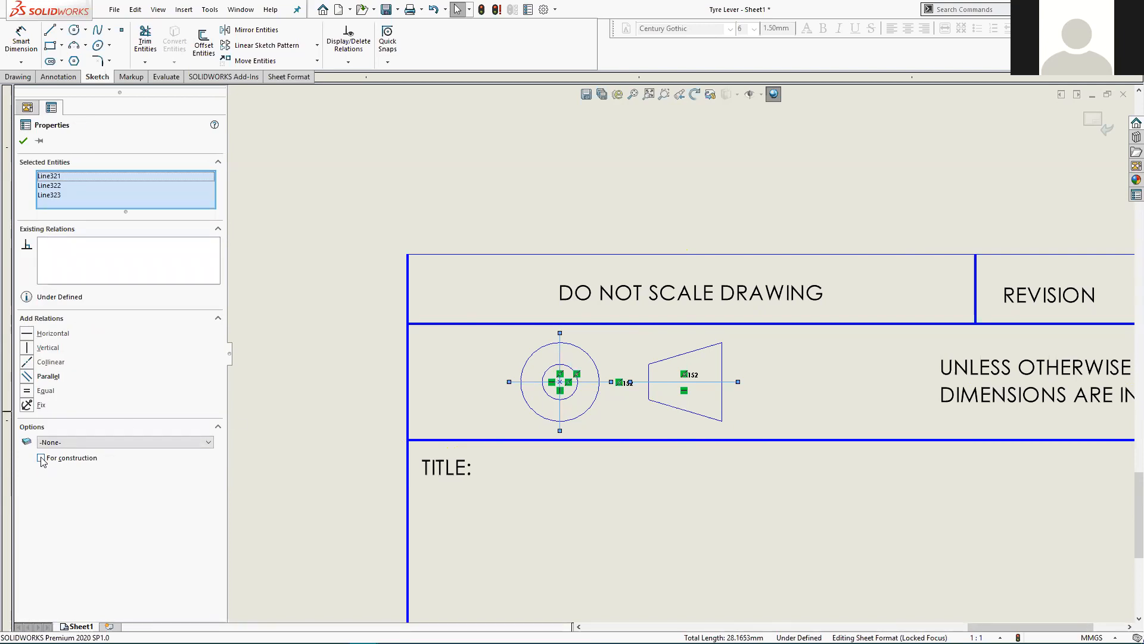
{"action": "left_click", "coordinate": [41, 457]}
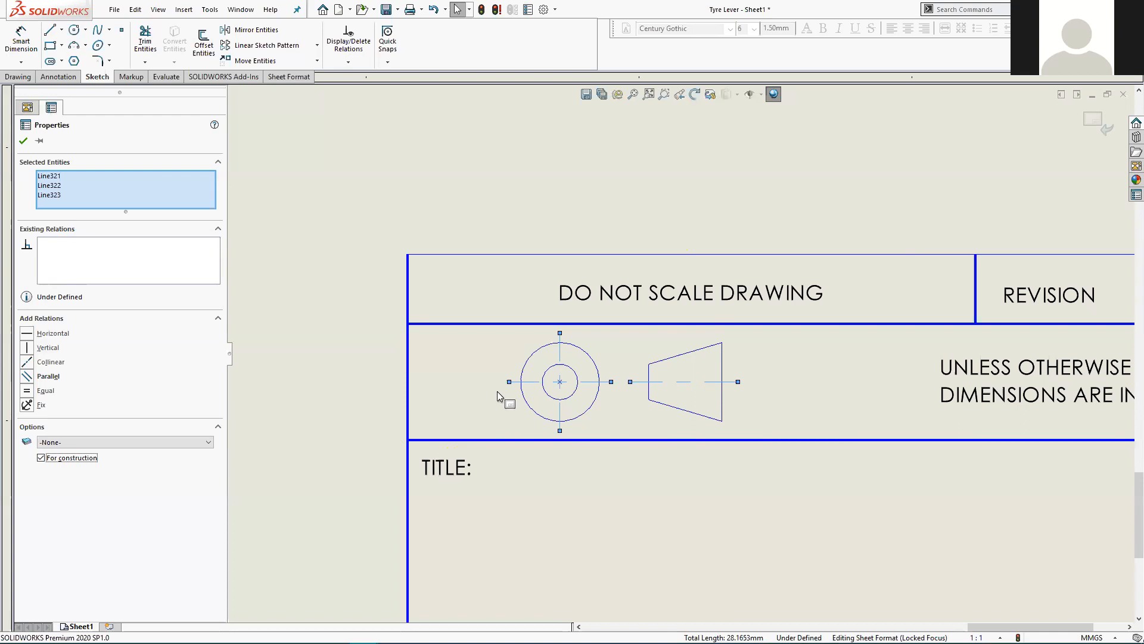
{"action": "left_click", "coordinate": [24, 141]}
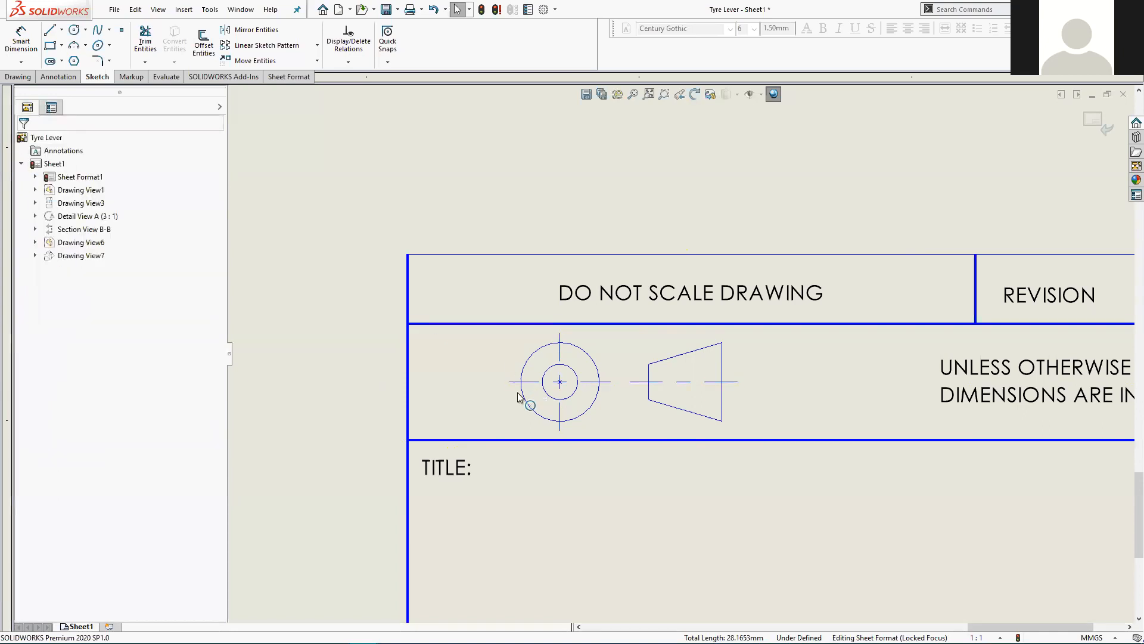
Select the whole projection symbol, try to shift it sideways by the circles' centre point, and undo that shift.
{"action": "scroll", "coordinate": [733, 401], "scroll_direction": "up", "scroll_amount": 2}
{"action": "scroll", "coordinate": [743, 373], "scroll_direction": "down", "scroll_amount": 3}
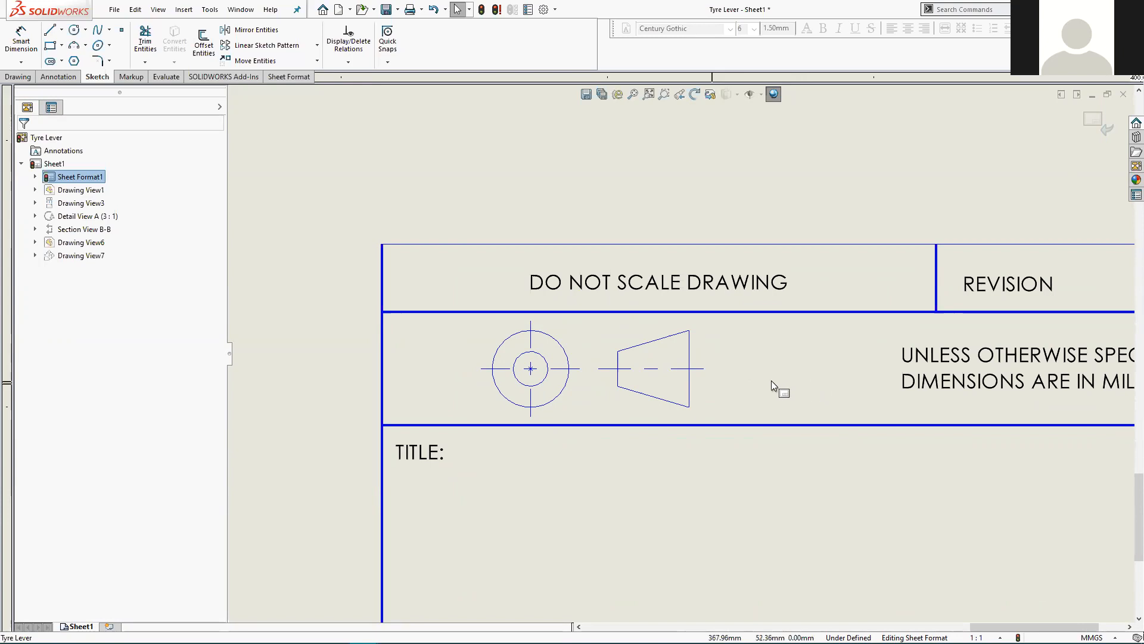
{"action": "scroll", "coordinate": [709, 407], "scroll_direction": "down", "scroll_amount": 1}
{"action": "scroll", "coordinate": [690, 396], "scroll_direction": "up", "scroll_amount": 2}
{"action": "mouse_move", "coordinate": [471, 289]}
{"action": "left_mouse_down"}
{"action": "mouse_move", "coordinate": [572, 381]}
{"action": "mouse_move", "coordinate": [730, 440]}
{"action": "left_mouse_up"}
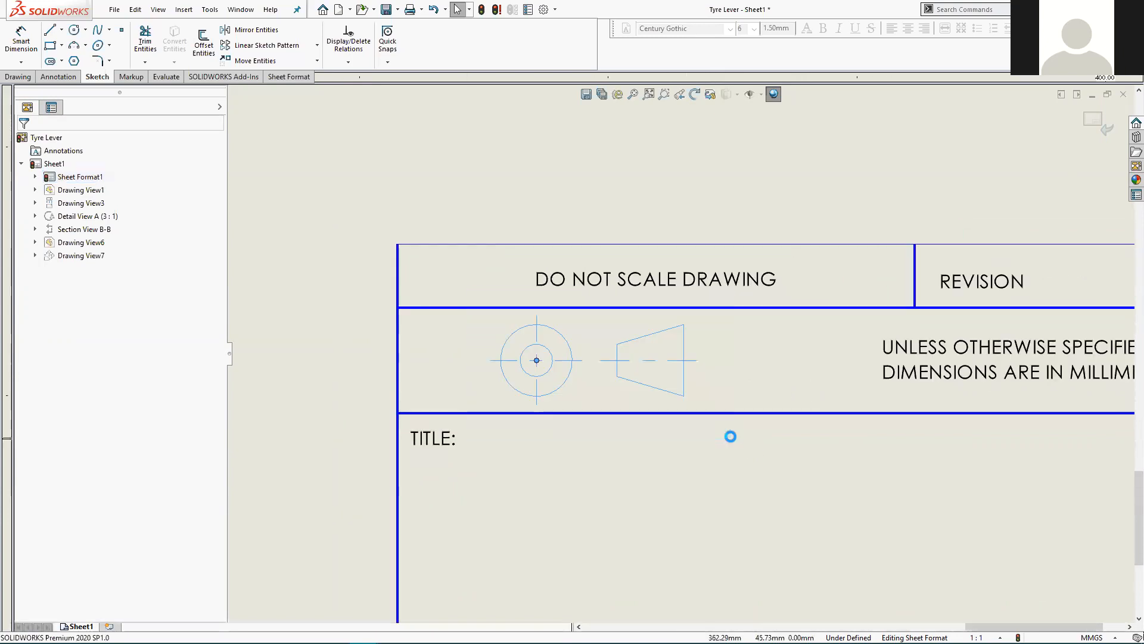
{"action": "left_click_drag", "start_coordinate": [537, 361], "coordinate": [781, 363]}
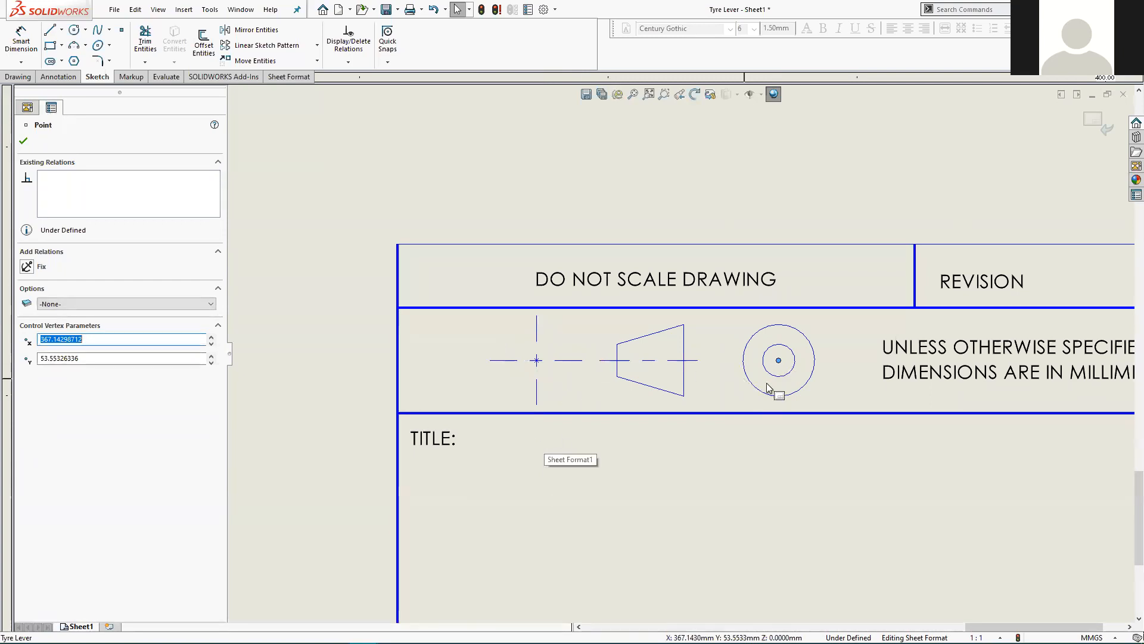
{"action": "left_click", "coordinate": [136, 10]}
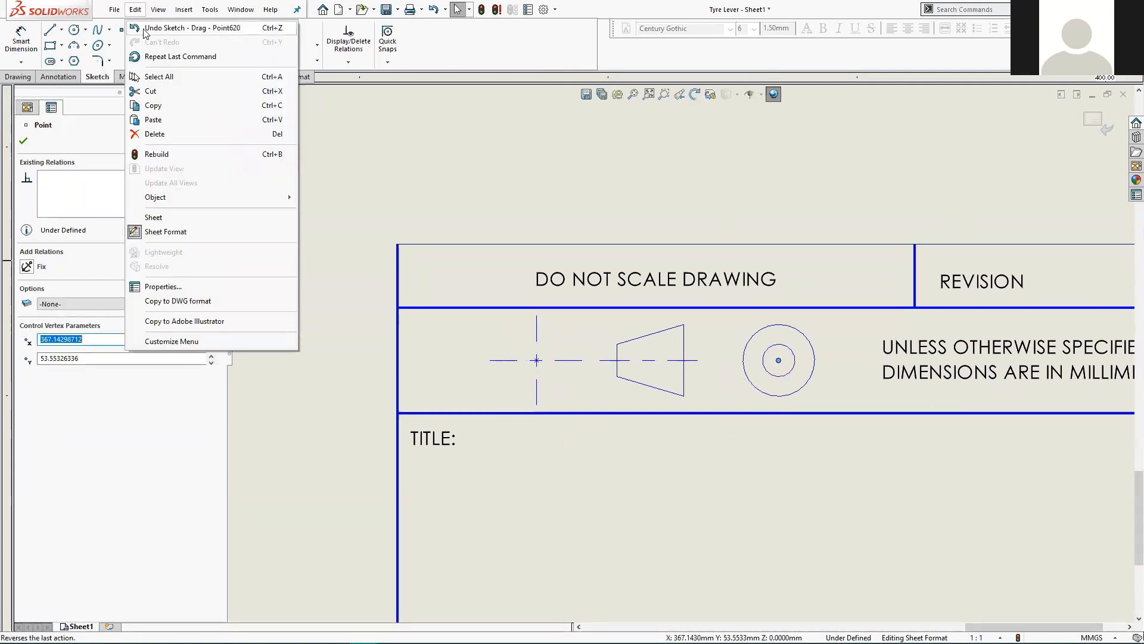
{"action": "left_click", "coordinate": [164, 28]}
Reselect the whole symbol, try to shift it towards the UNLESS OTHERWISE SPECIFIED note, and undo the last corner point move.
{"action": "left_click_drag", "start_coordinate": [480, 295], "coordinate": [746, 437]}
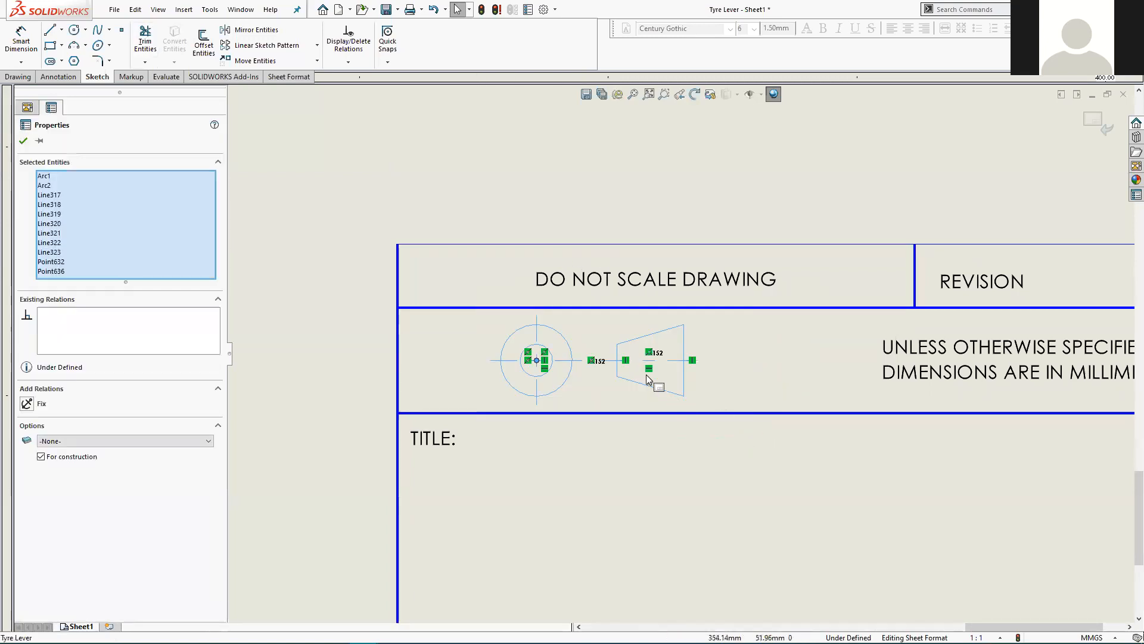
{"action": "left_click_drag", "start_coordinate": [618, 354], "coordinate": [852, 365]}
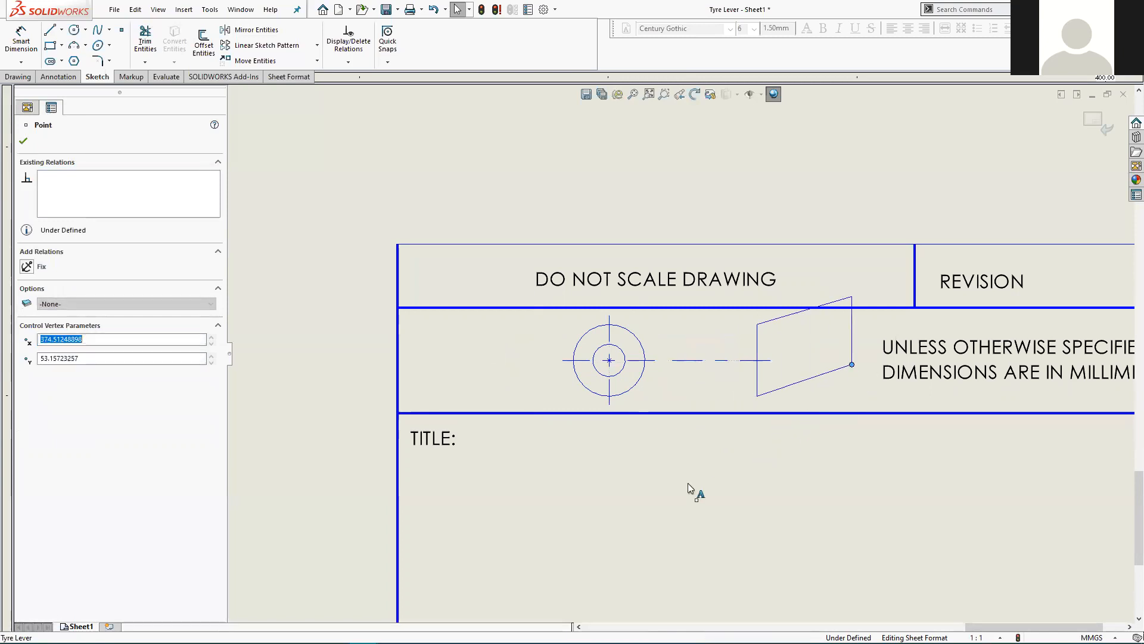
{"action": "left_click", "coordinate": [434, 9]}
{"action": "left_click", "coordinate": [549, 182]}
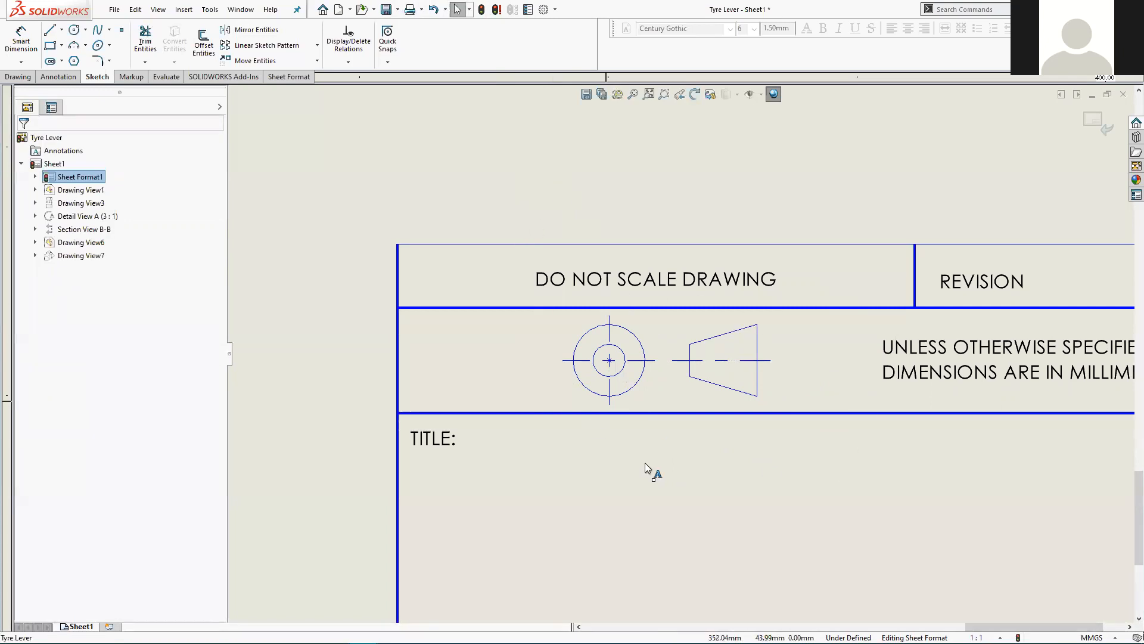
Use Move Entities to relocate only the complete projection symbol, with the circles' centre as start point, to the empty area above DO NOT SCALE DRAWING.
{"action": "left_click", "coordinate": [244, 60]}
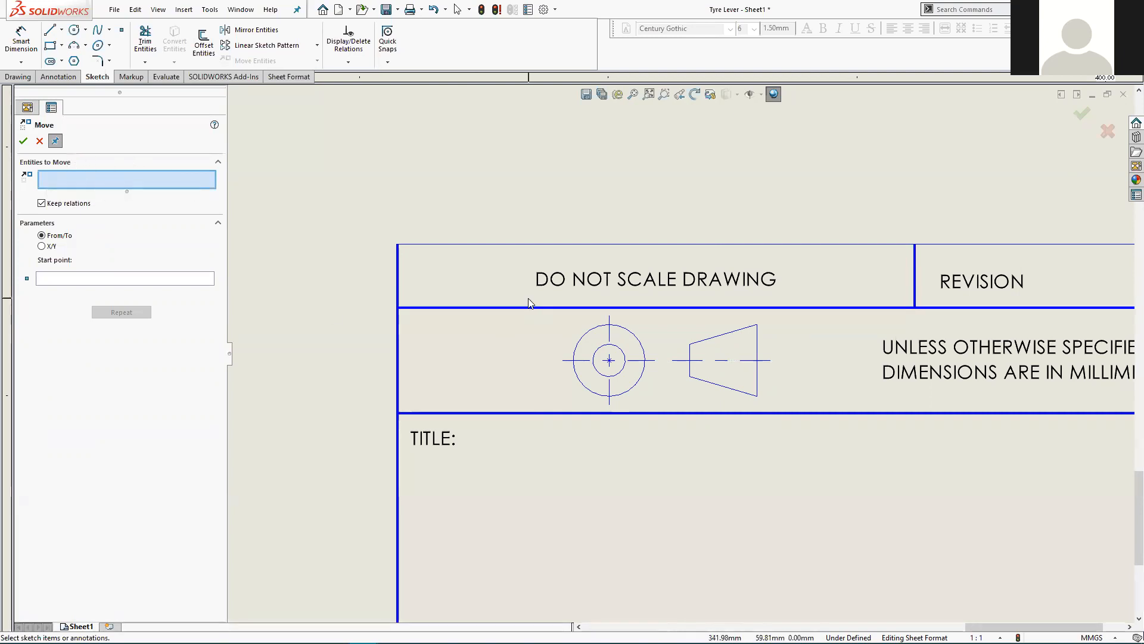
{"action": "mouse_move", "coordinate": [535, 304]}
{"action": "left_mouse_down"}
{"action": "mouse_move", "coordinate": [591, 341]}
{"action": "mouse_move", "coordinate": [515, 276]}
{"action": "left_mouse_up"}
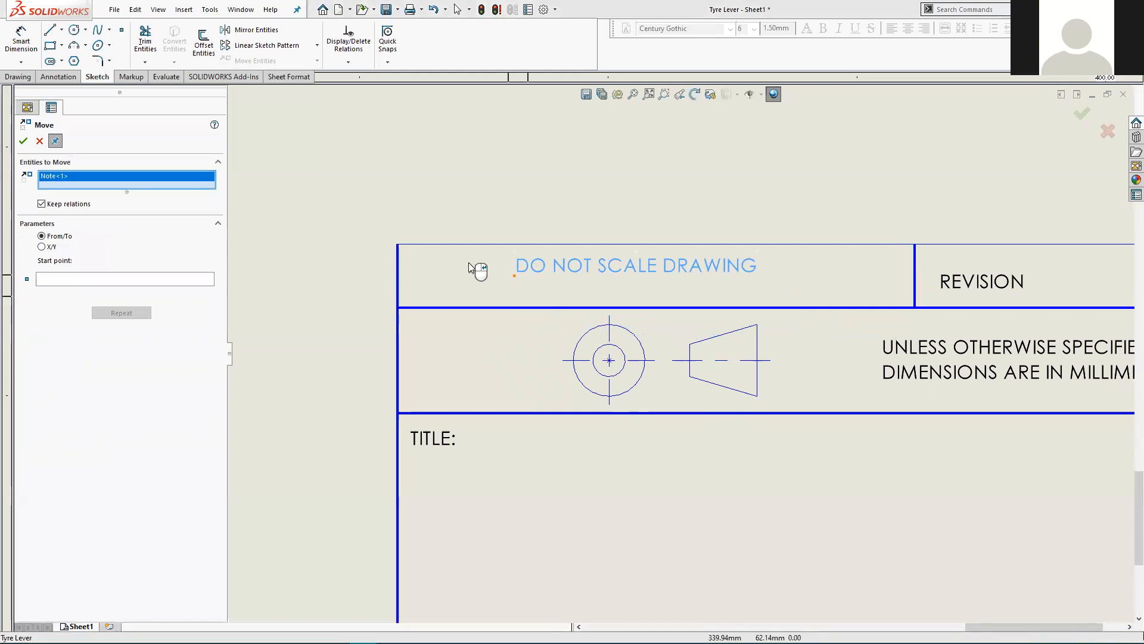
{"action": "right_click", "coordinate": [82, 176]}
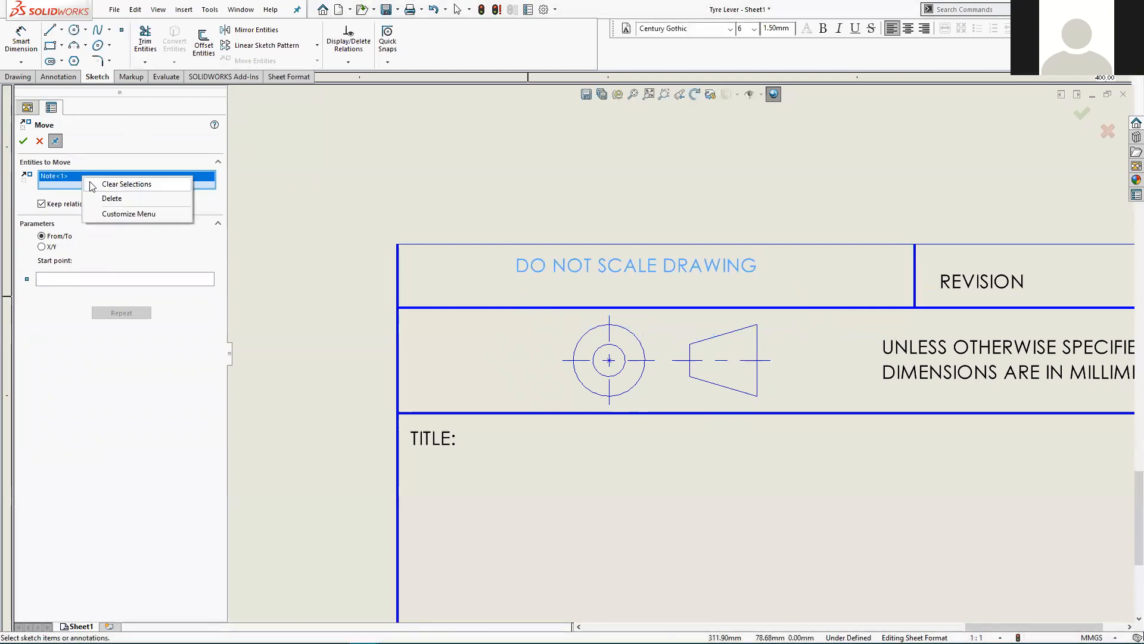
{"action": "left_click", "coordinate": [96, 184]}
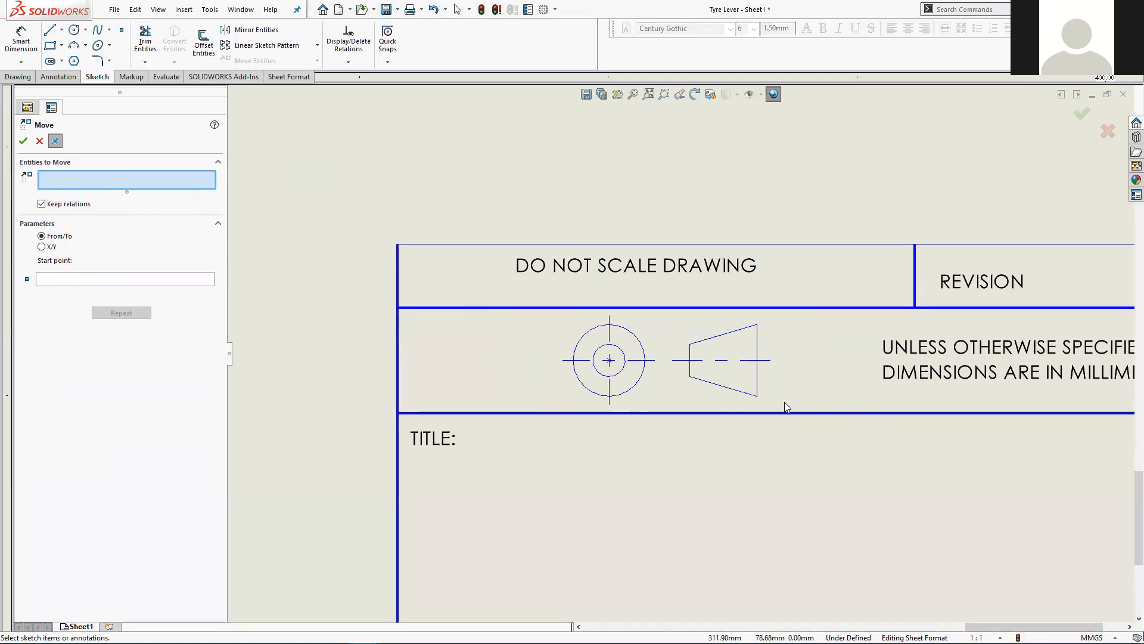
{"action": "left_click_drag", "start_coordinate": [793, 404], "coordinate": [557, 314]}
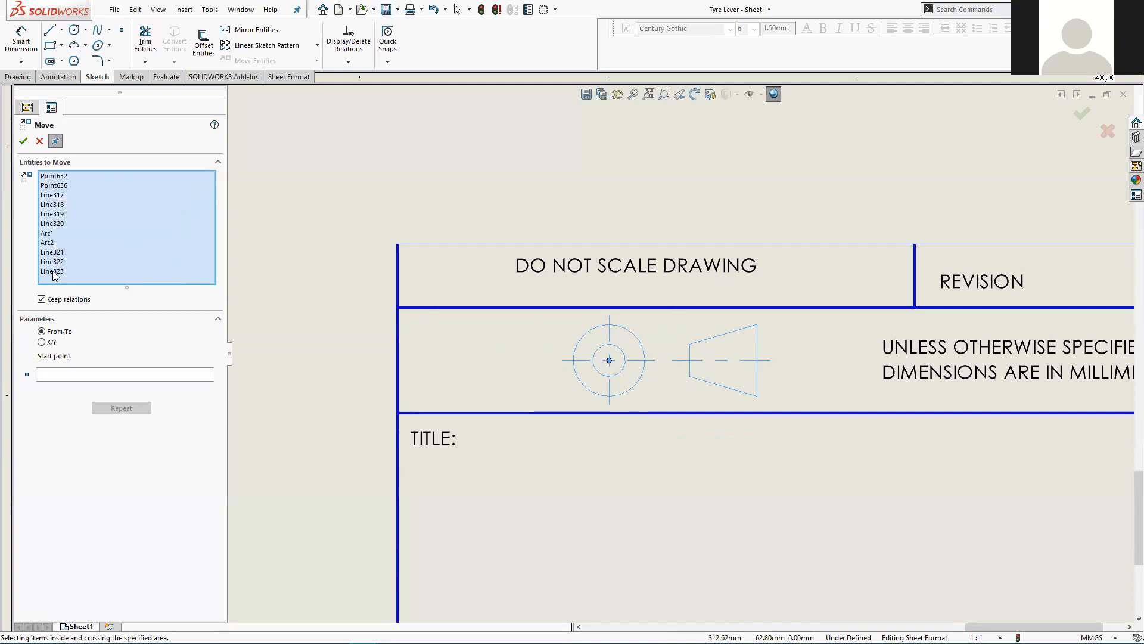
{"action": "left_click", "coordinate": [62, 376]}
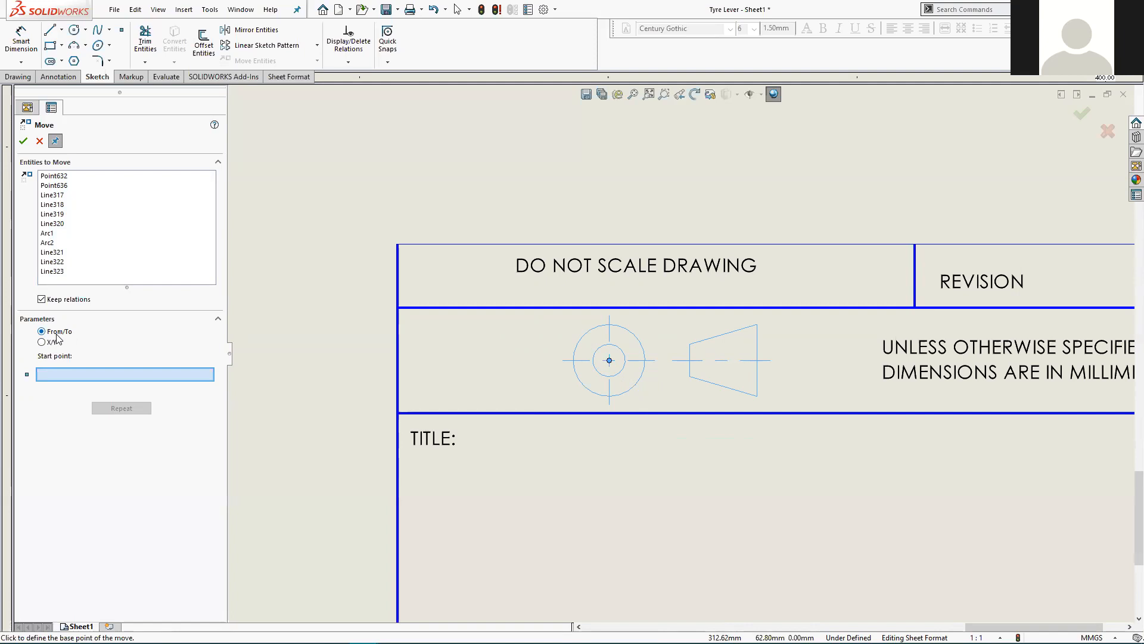
{"action": "left_click", "coordinate": [610, 361]}
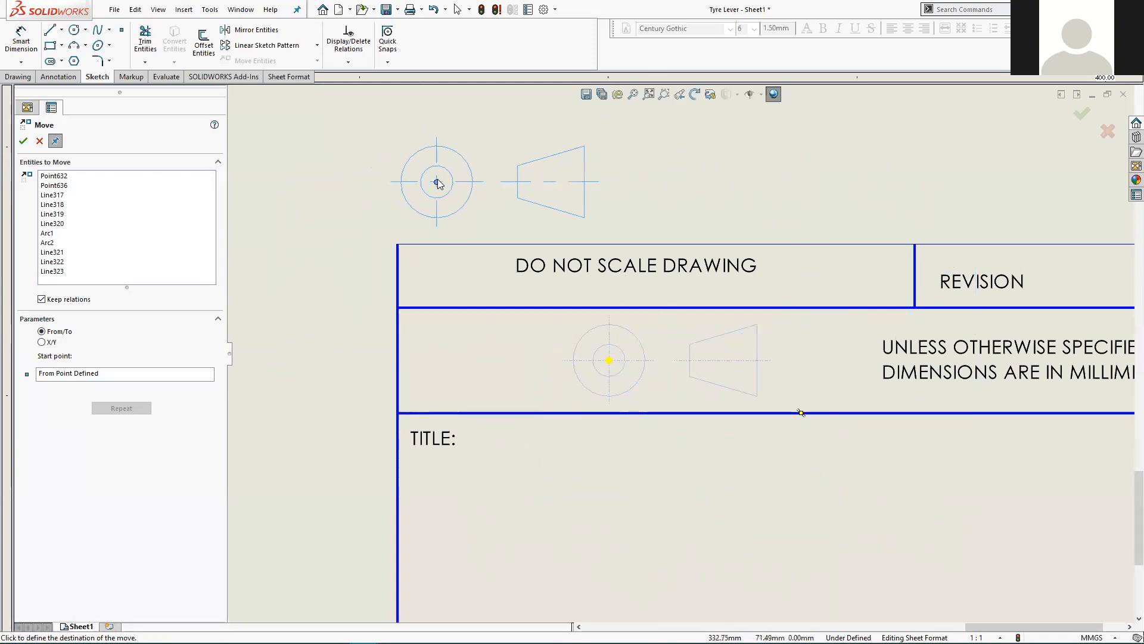
{"action": "left_click", "coordinate": [468, 156]}
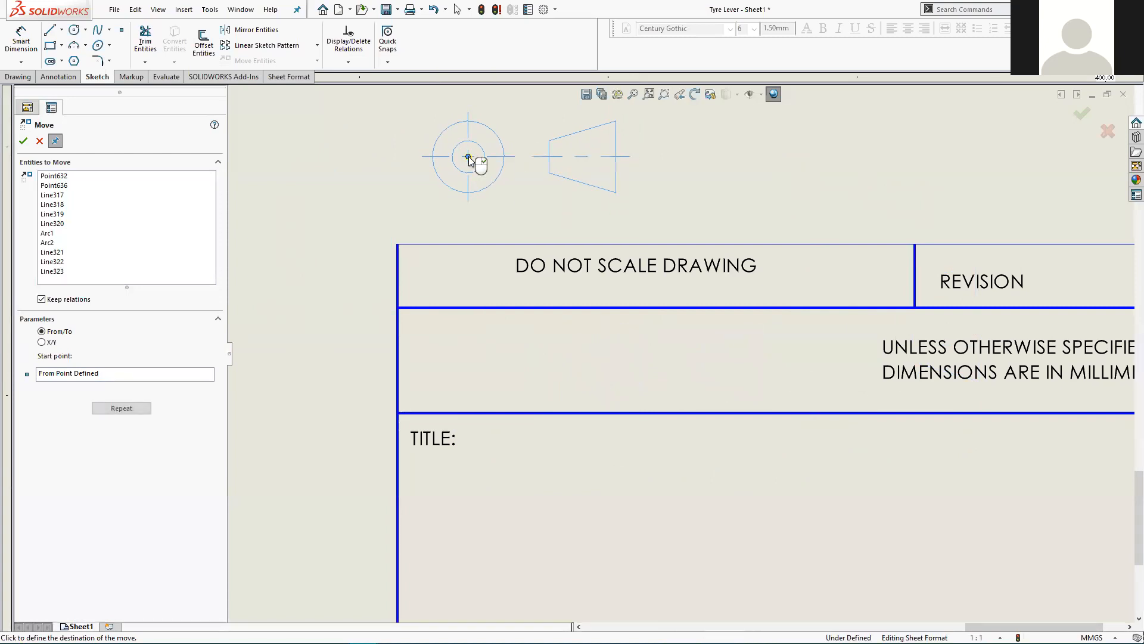
{"action": "left_click", "coordinate": [23, 142]}
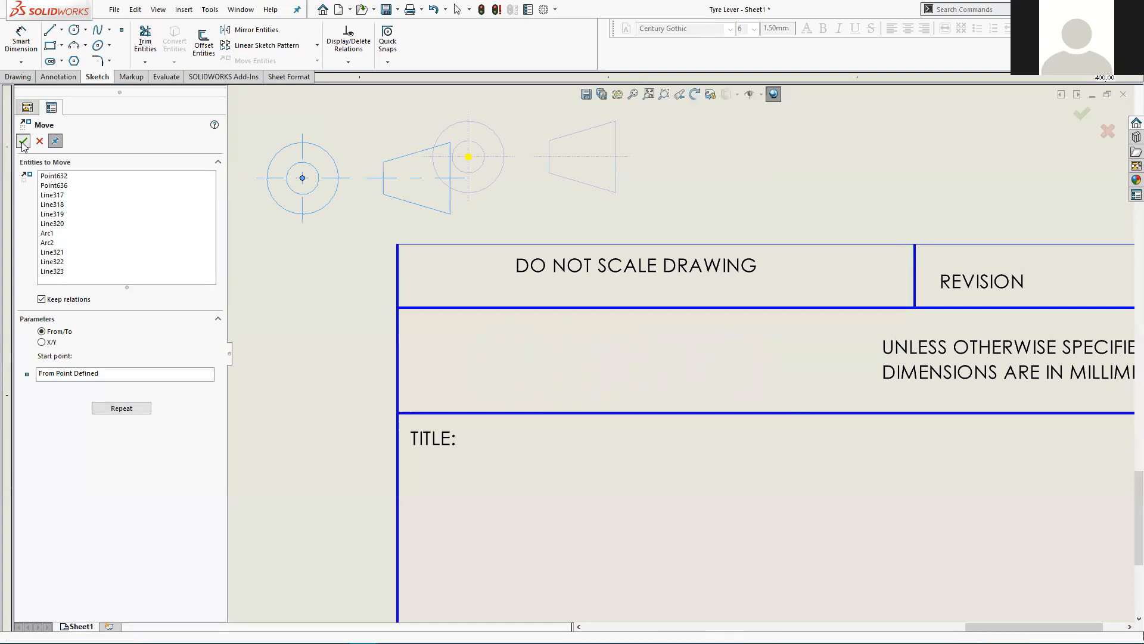
Undo the last relocation of the projection symbol and clear the selection.
{"action": "left_click", "coordinate": [433, 10]}
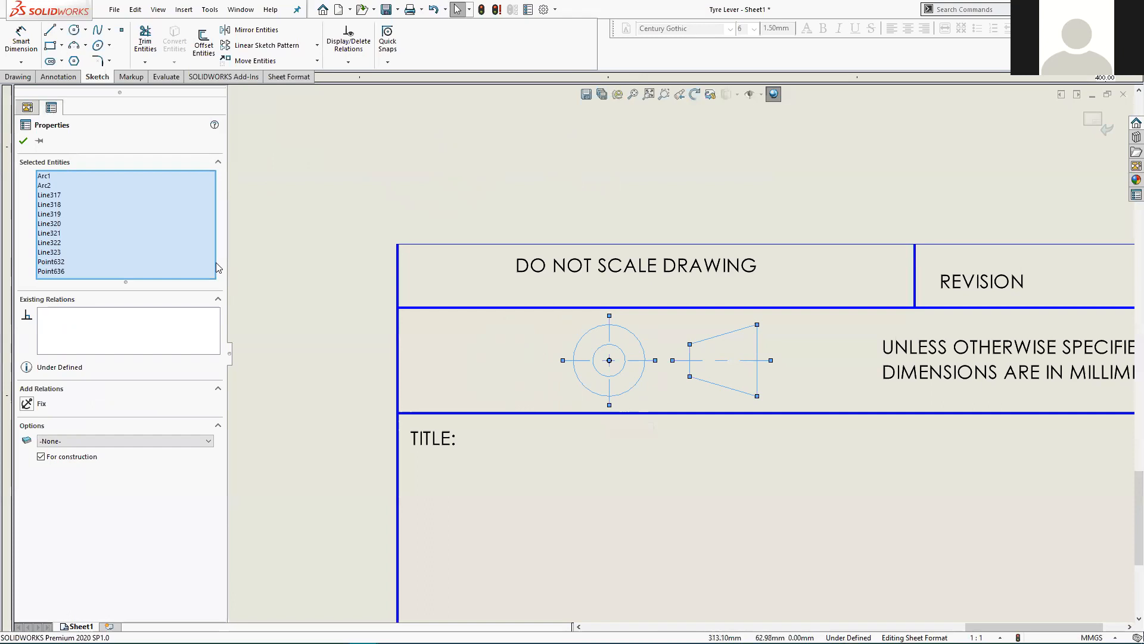
{"action": "left_click", "coordinate": [23, 140]}
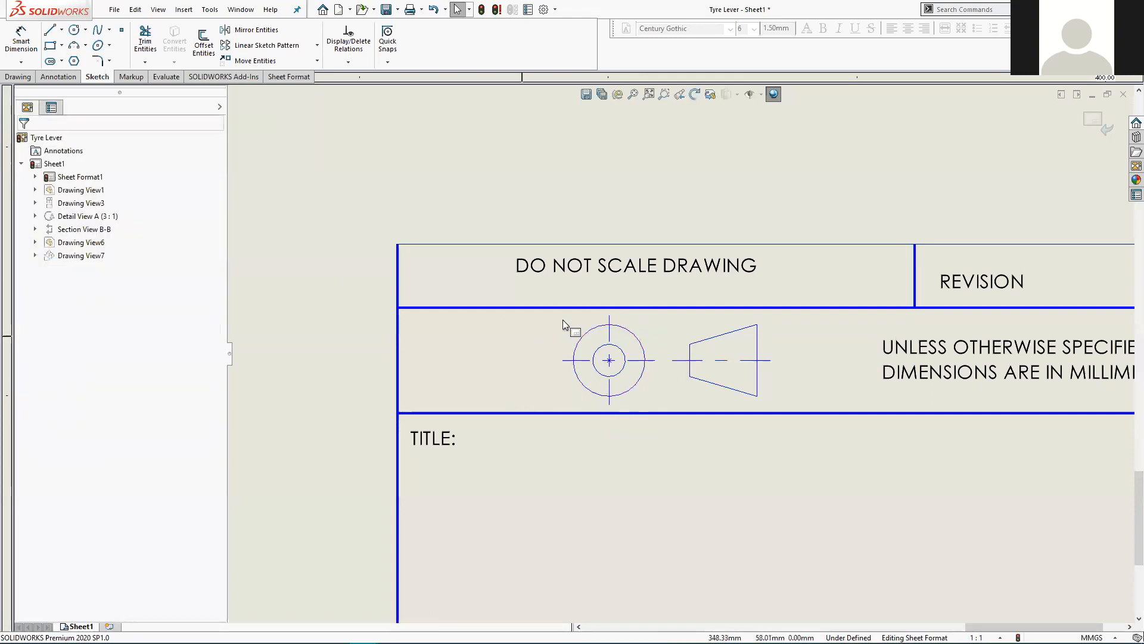
Duplicate the TITLE: note into the empty area beside the title block and undo the surplus copies.
{"action": "scroll", "coordinate": [724, 388], "scroll_direction": "down", "scroll_amount": 3}
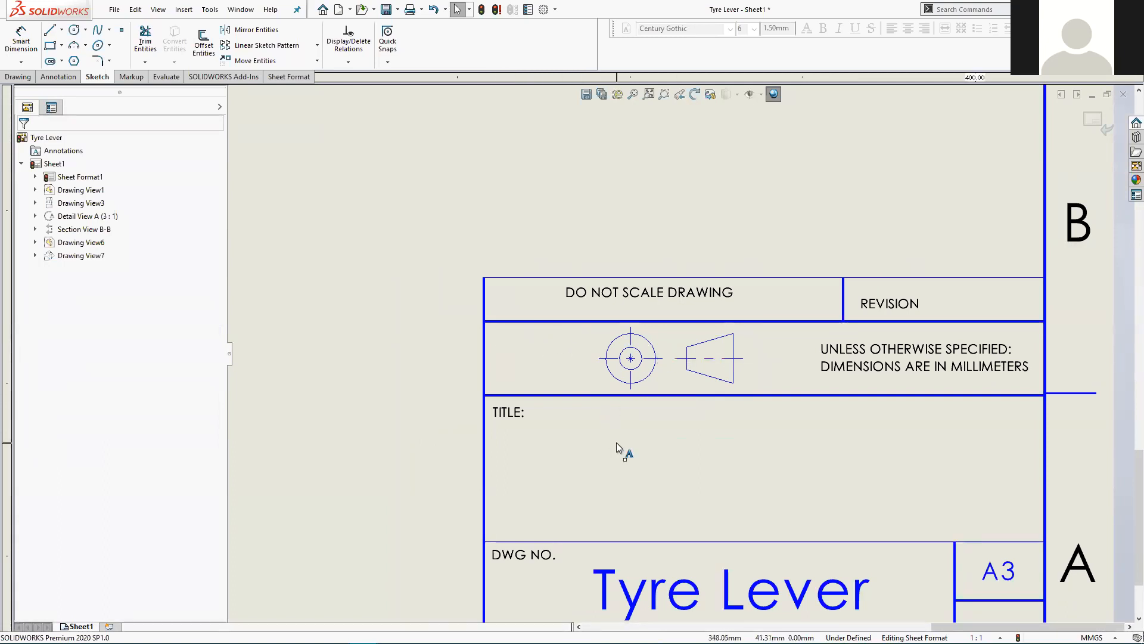
{"action": "double_click", "coordinate": [508, 411]}
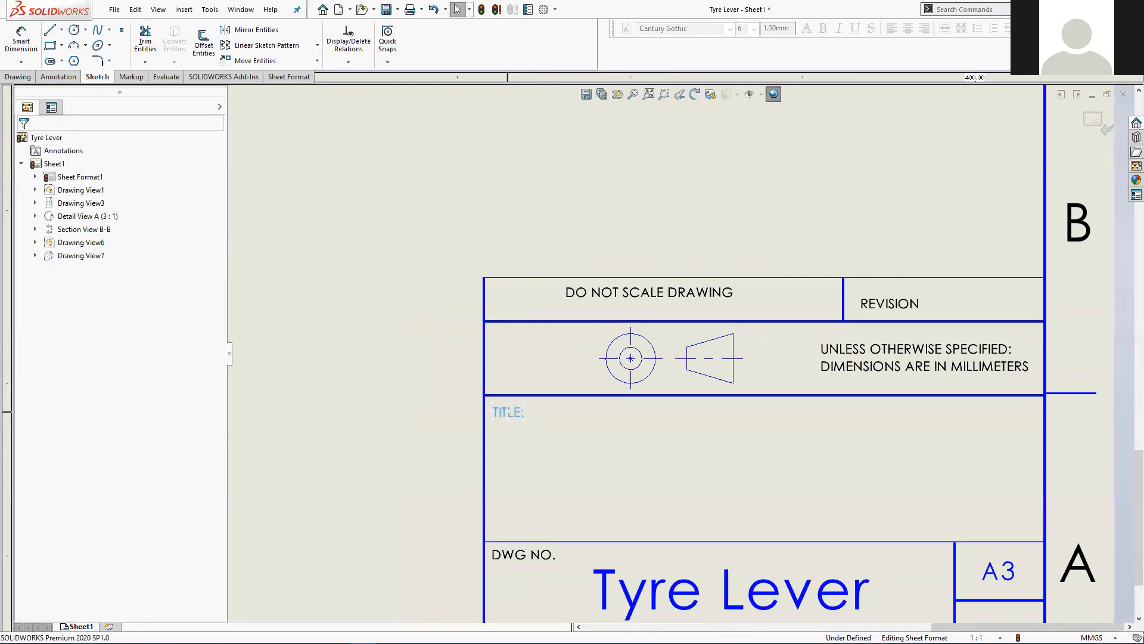
{"action": "left_click", "coordinate": [432, 311]}
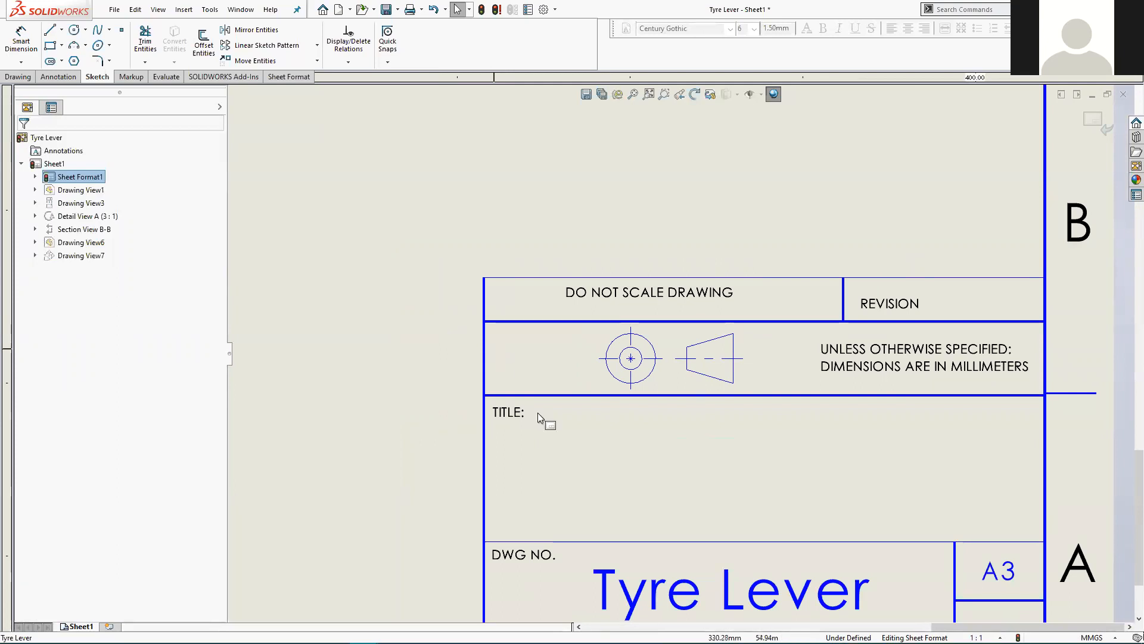
{"action": "left_click", "coordinate": [508, 412]}
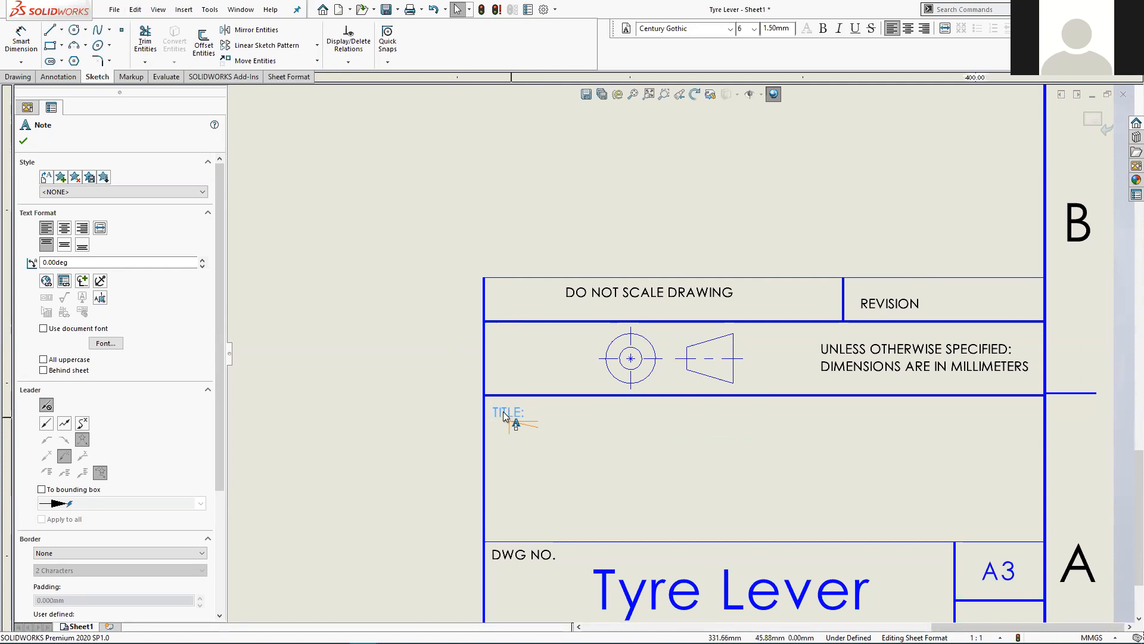
{"action": "left_click_drag", "start_coordinate": [511, 417], "coordinate": [411, 314], "text": "ctrl"}
{"action": "left_click", "coordinate": [425, 323]}
{"action": "left_click", "coordinate": [414, 289]}
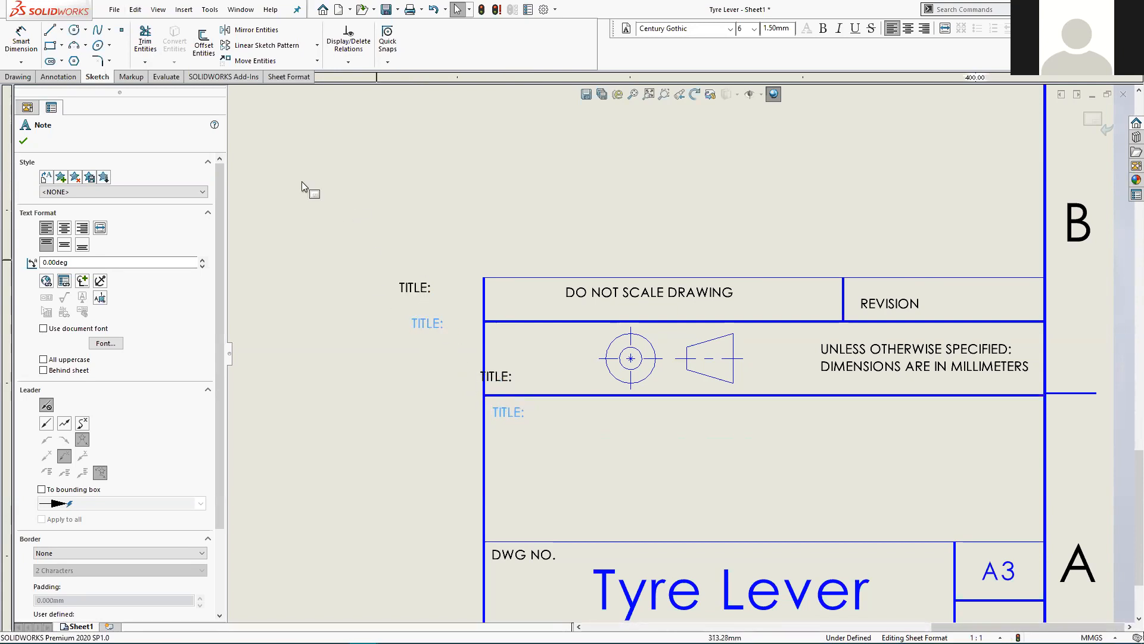
{"action": "left_click", "coordinate": [135, 8]}
{"action": "left_click", "coordinate": [161, 31]}
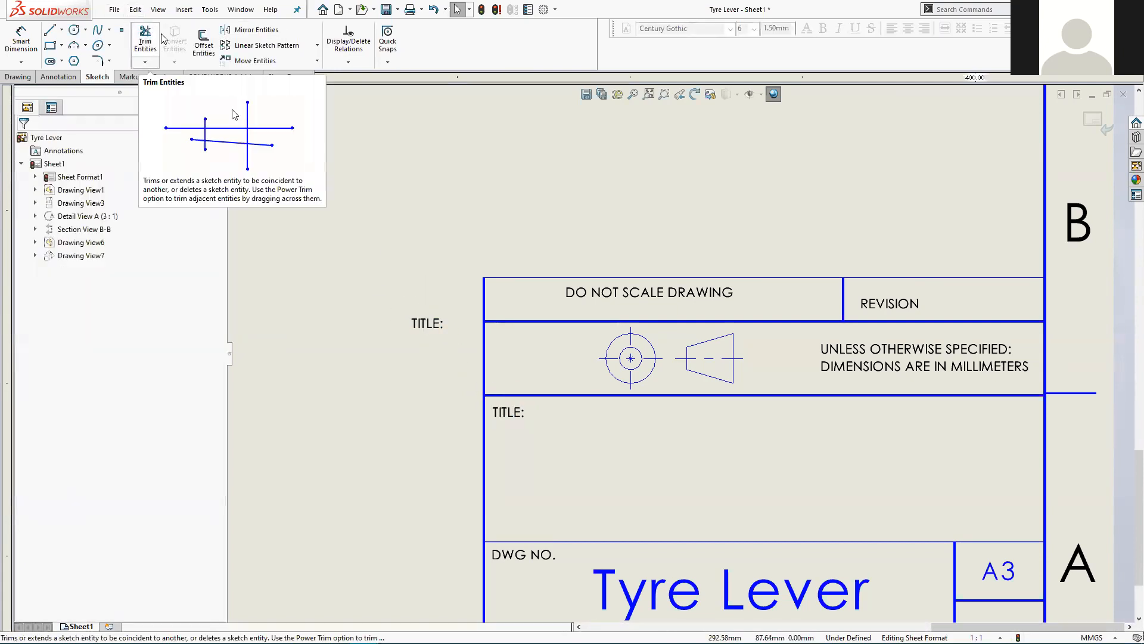
Paste another copy of the TITLE: note outside the title block, above the first copy.
{"action": "left_click", "coordinate": [433, 326]}
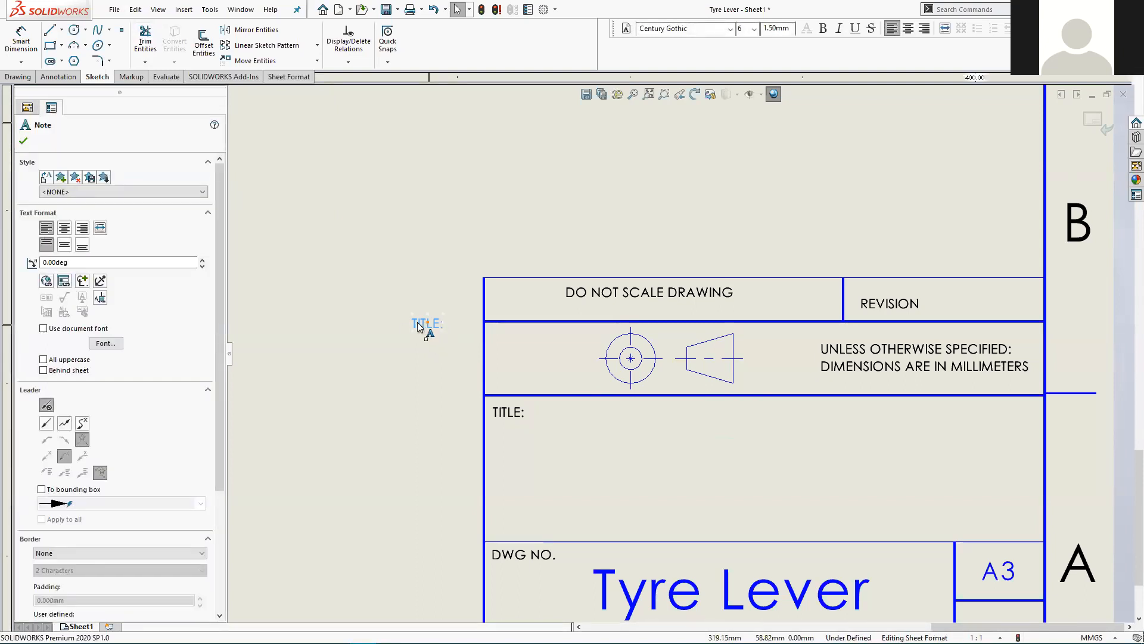
{"action": "key", "text": "ctrl+v"}
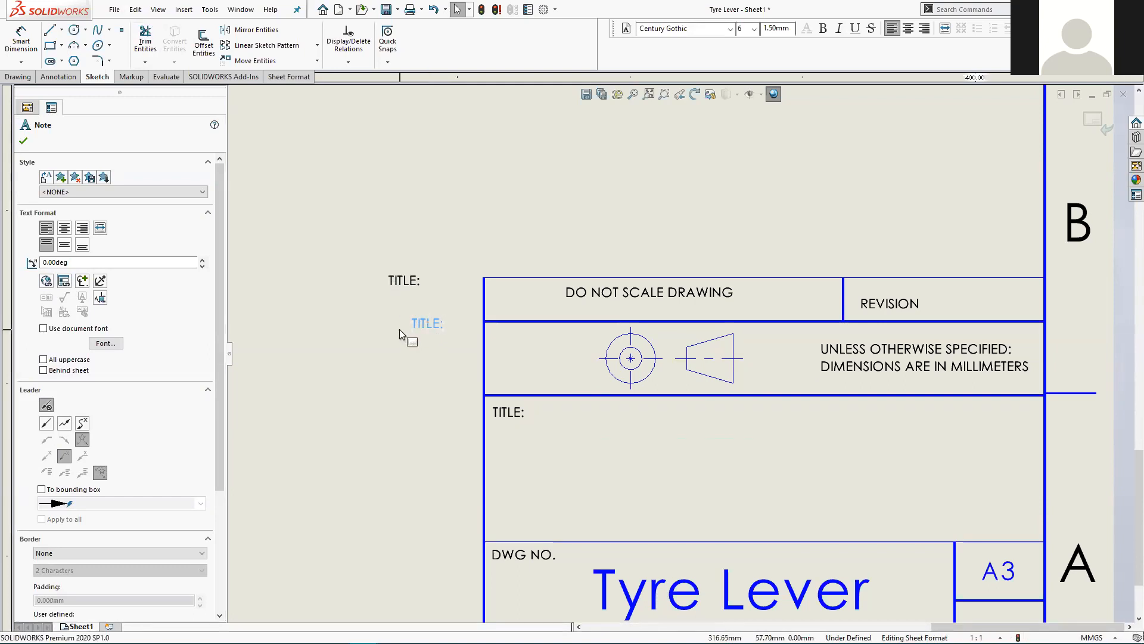
{"action": "left_click", "coordinate": [377, 364]}
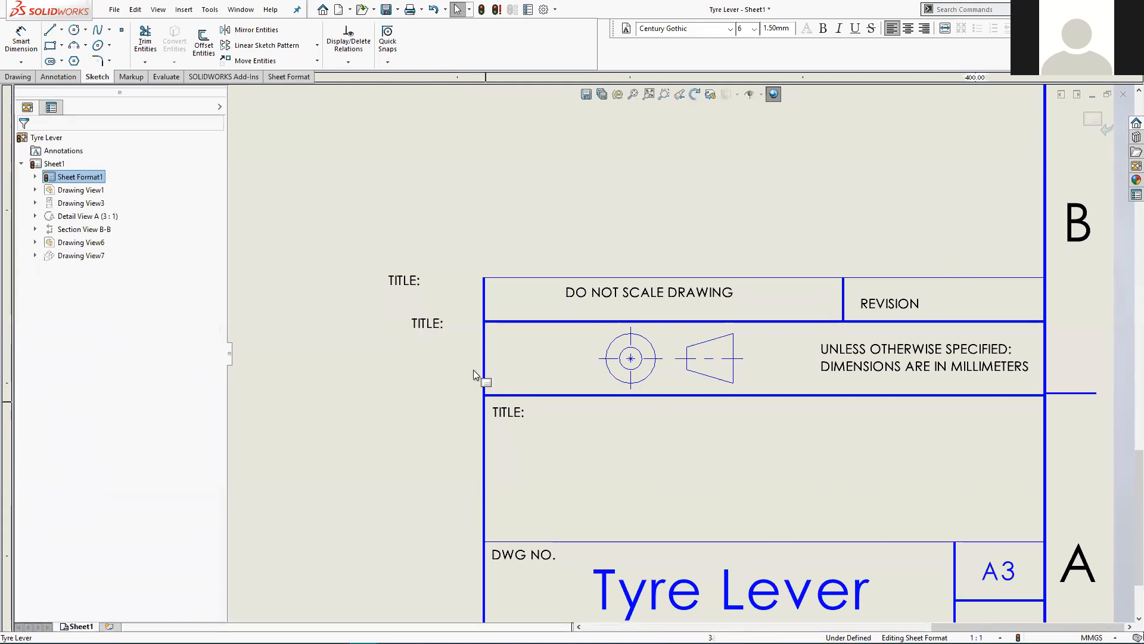
Move the lower loose TITLE: copy into the projection symbol's cell, vertically aligned with the original TITLE: note.
{"action": "left_click_drag", "start_coordinate": [433, 323], "coordinate": [515, 340]}
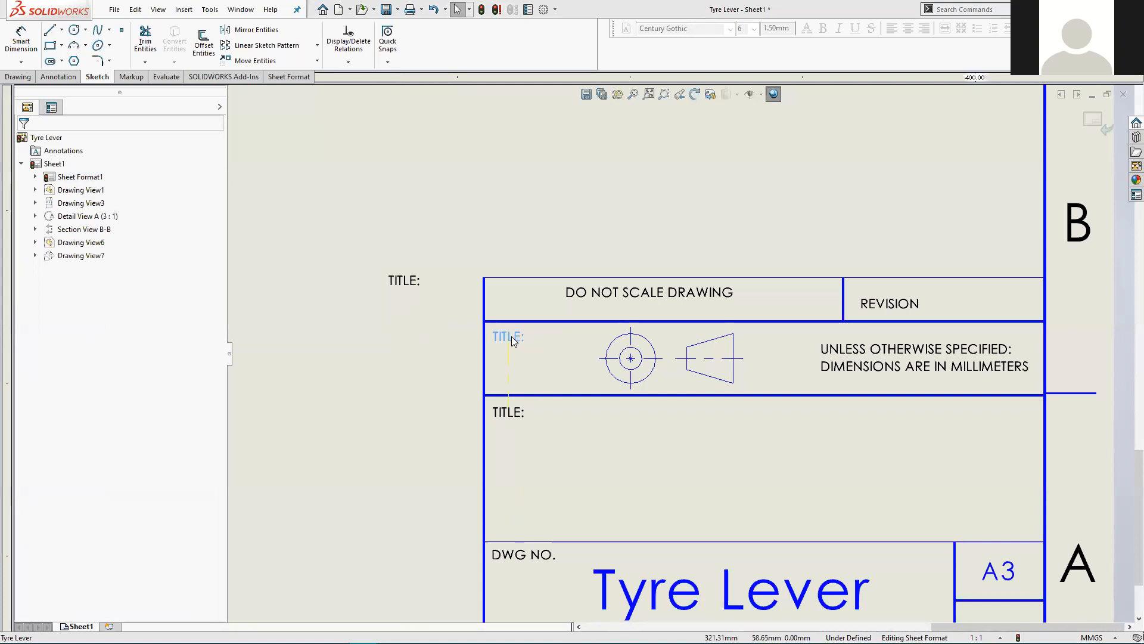
{"action": "left_click_drag", "start_coordinate": [514, 340], "coordinate": [513, 339]}
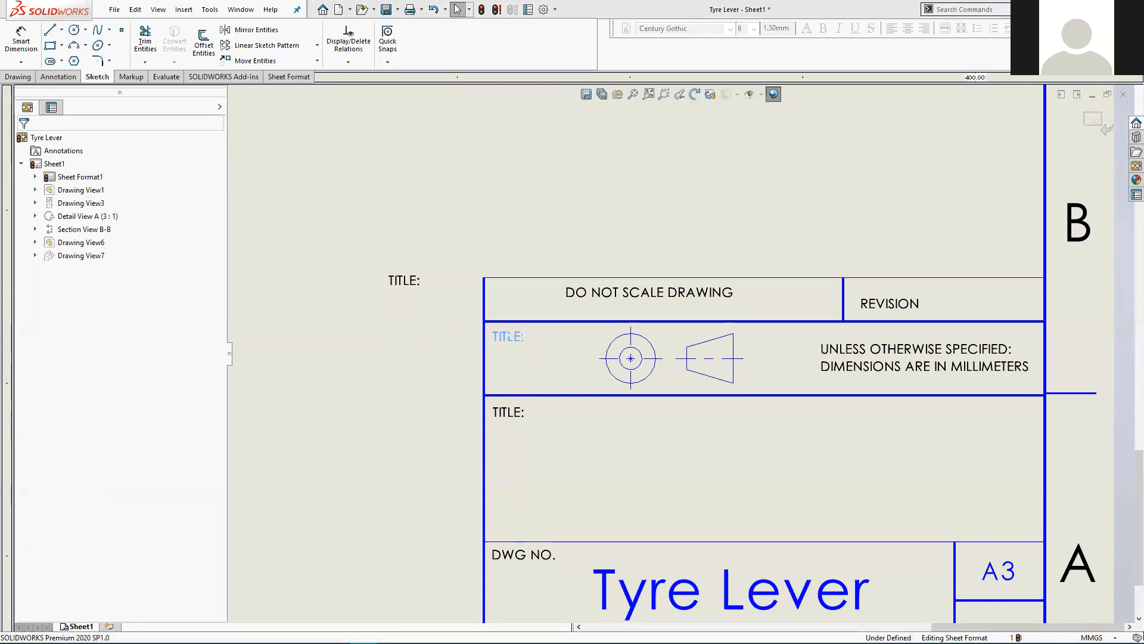
{"action": "left_click", "coordinate": [562, 301]}
Change the text of the note beside the projection symbol to "Third Angle".
{"action": "scroll", "coordinate": [557, 333], "scroll_direction": "down", "scroll_amount": 3}
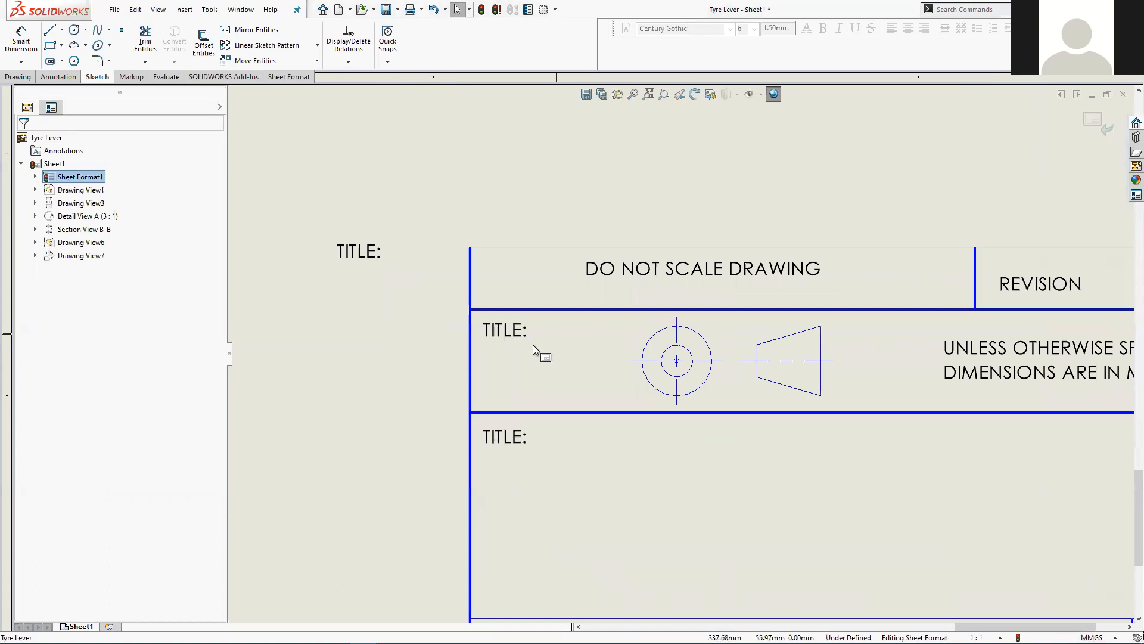
{"action": "scroll", "coordinate": [508, 332], "scroll_direction": "down", "scroll_amount": 2}
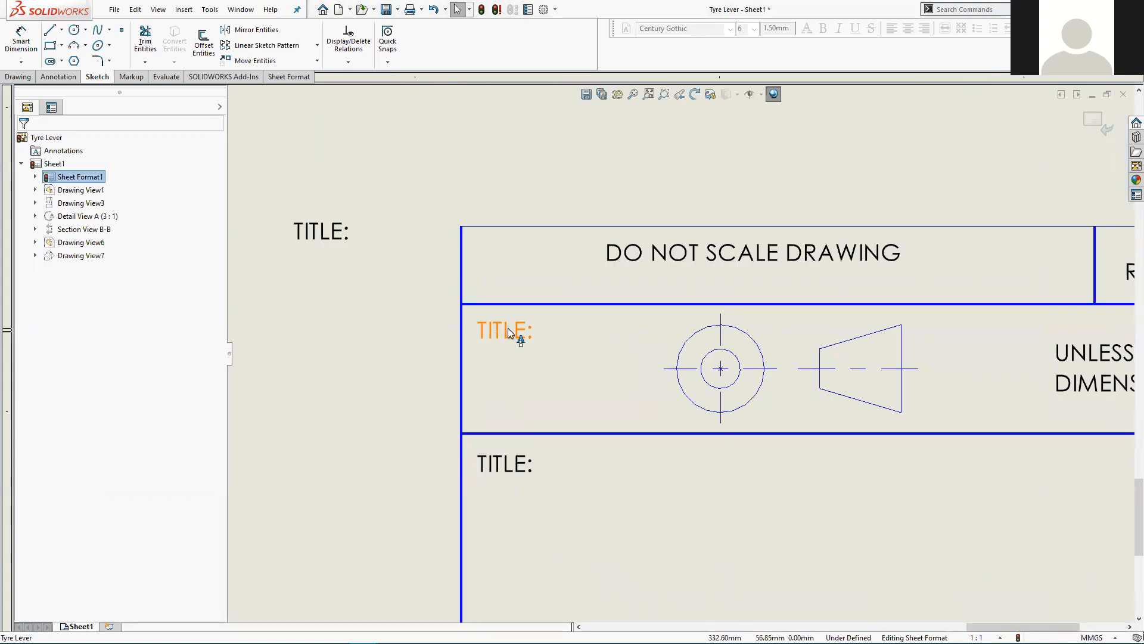
{"action": "left_click", "coordinate": [507, 330]}
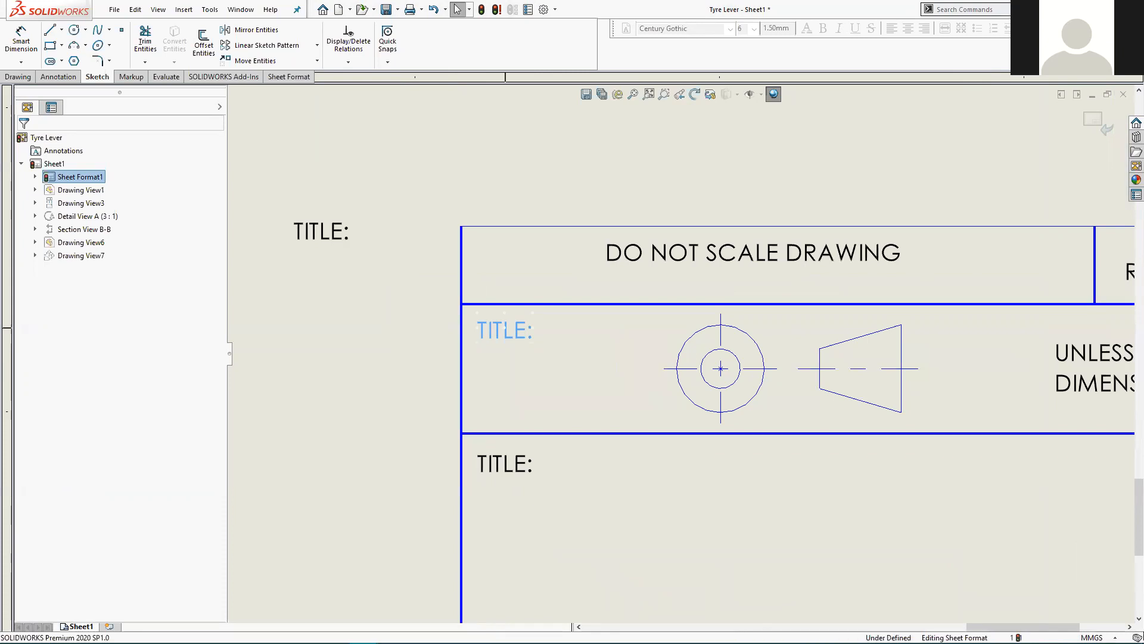
{"action": "double_click", "coordinate": [507, 331]}
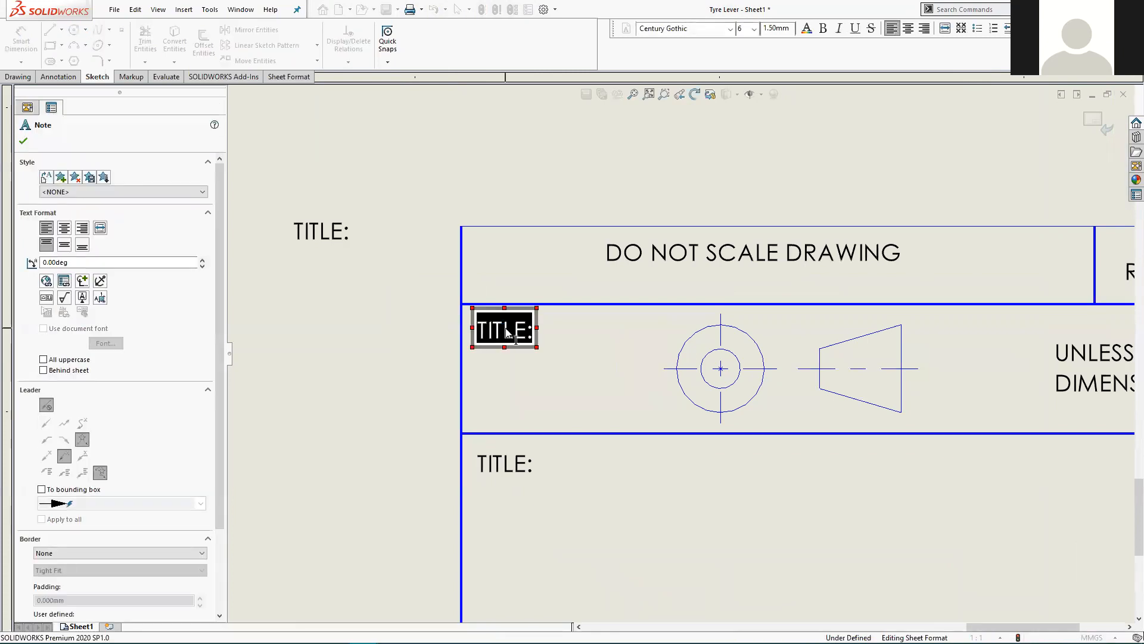
{"action": "type", "text": "Thir"}
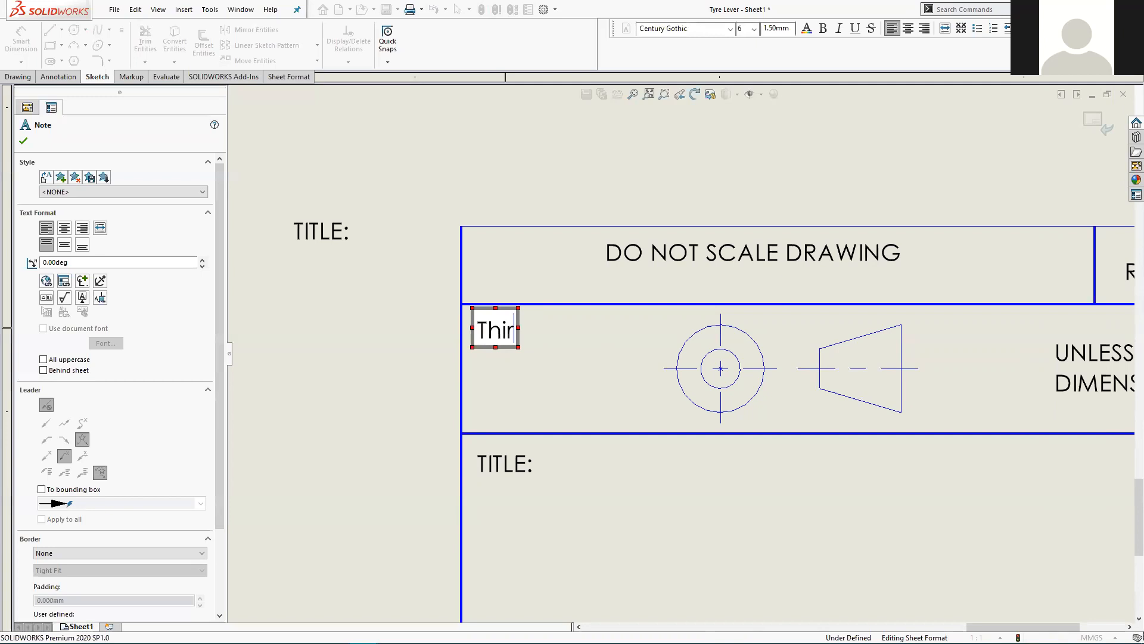
{"action": "type", "text": "d Angle"}
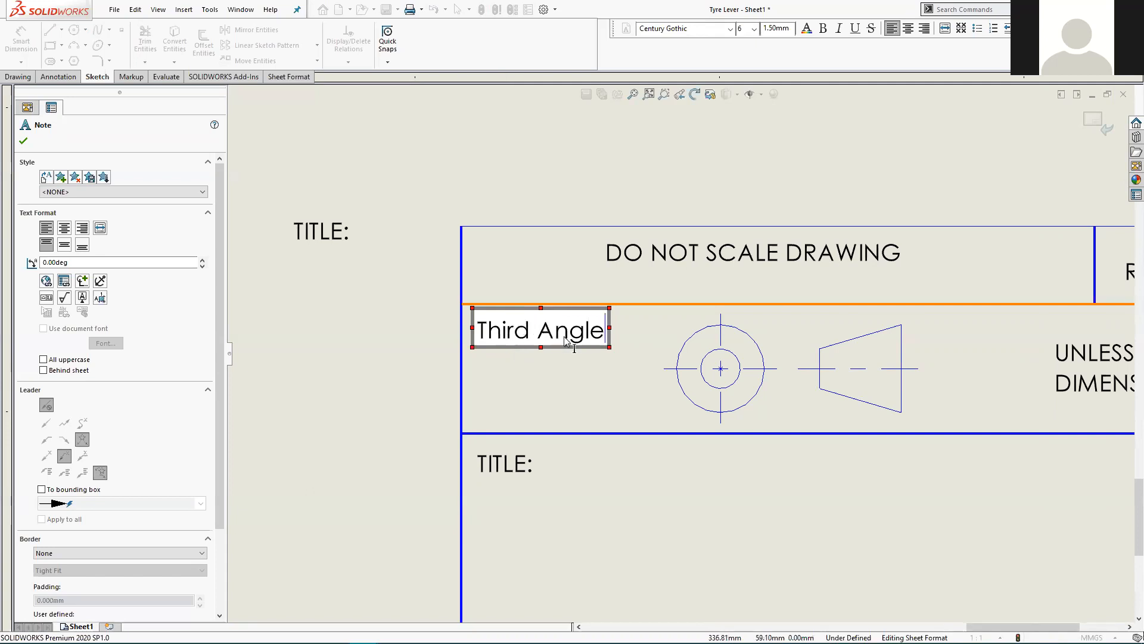
Turn on All uppercase for the Third Angle note and finish editing it.
{"action": "left_click", "coordinate": [43, 359]}
{"action": "left_click", "coordinate": [43, 360]}
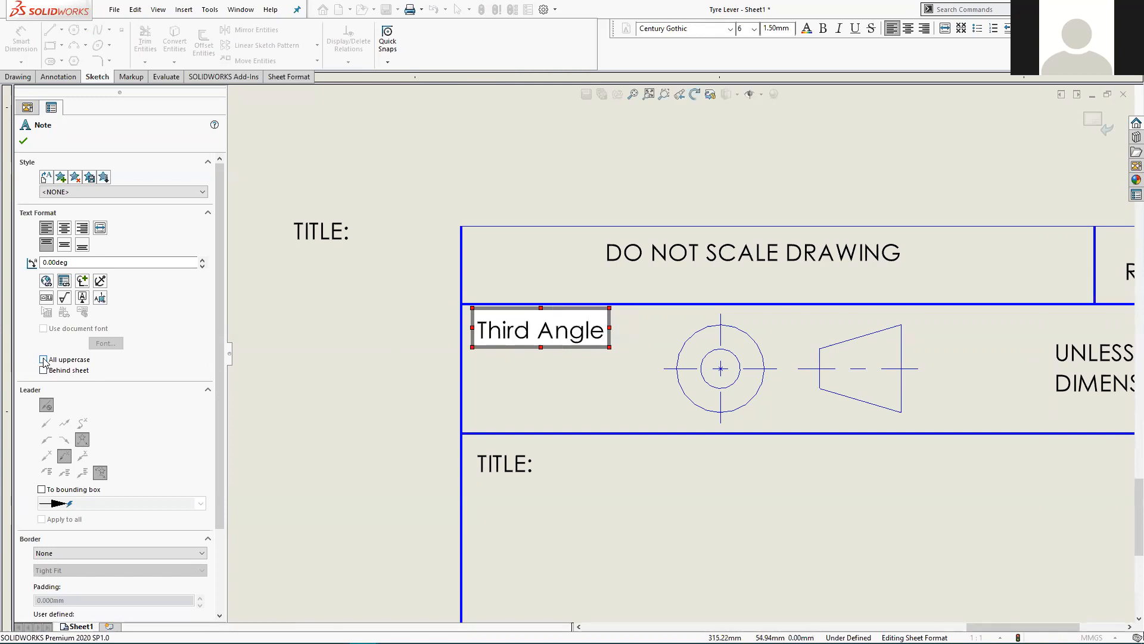
{"action": "left_click", "coordinate": [43, 360]}
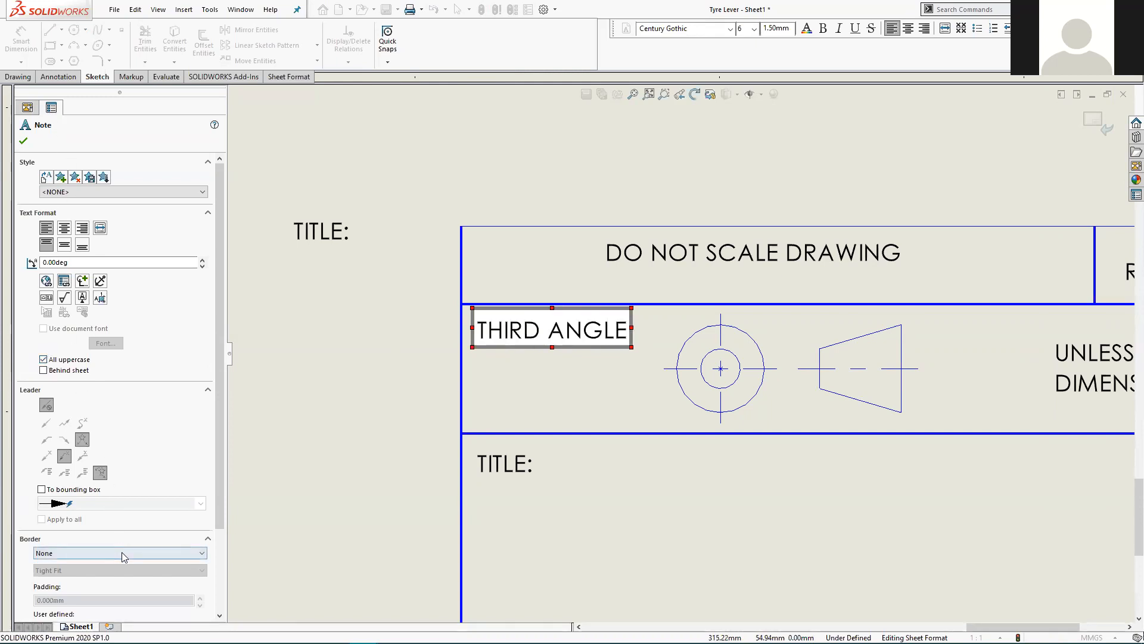
{"action": "left_click", "coordinate": [44, 360]}
{"action": "left_click", "coordinate": [43, 360]}
{"action": "left_click", "coordinate": [43, 360]}
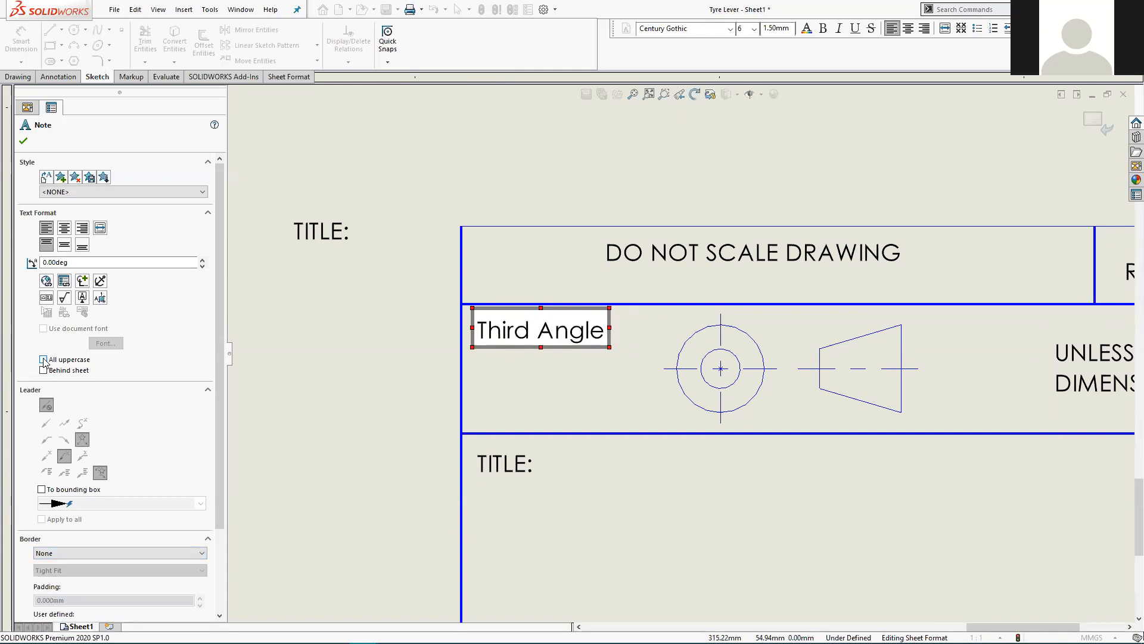
{"action": "left_click", "coordinate": [43, 359]}
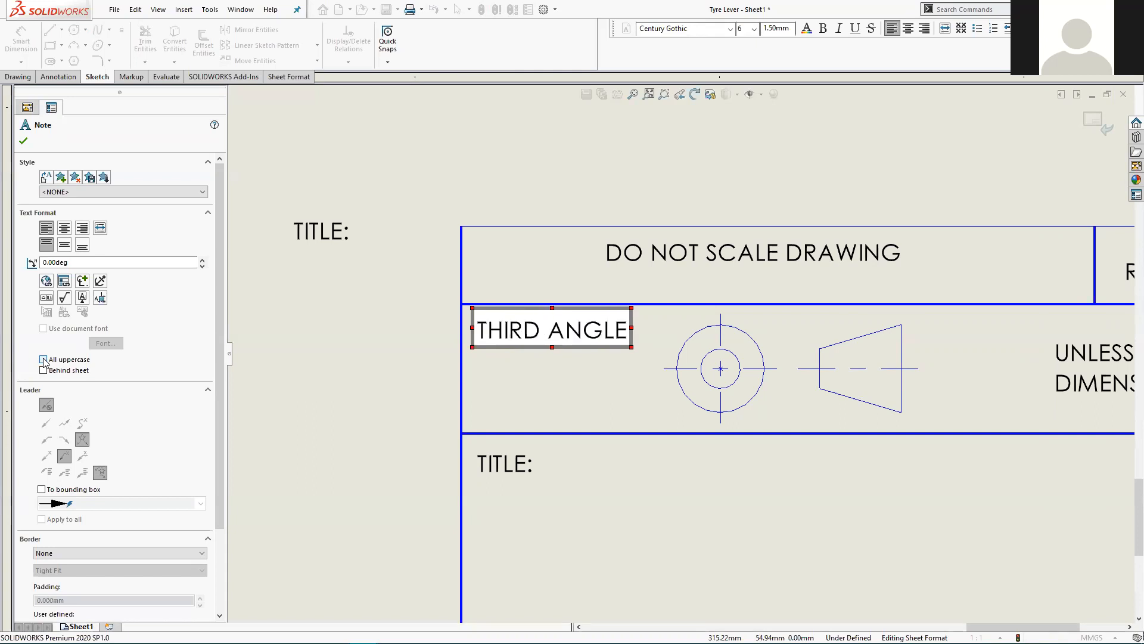
{"action": "left_click", "coordinate": [44, 360]}
{"action": "left_click", "coordinate": [44, 359]}
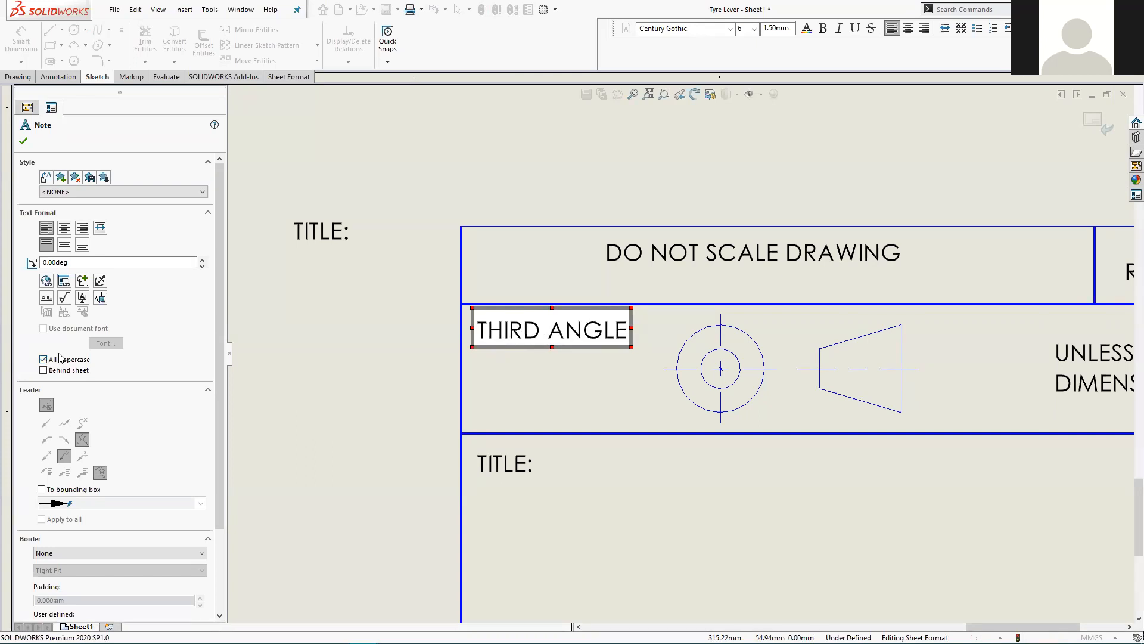
{"action": "left_click", "coordinate": [23, 141]}
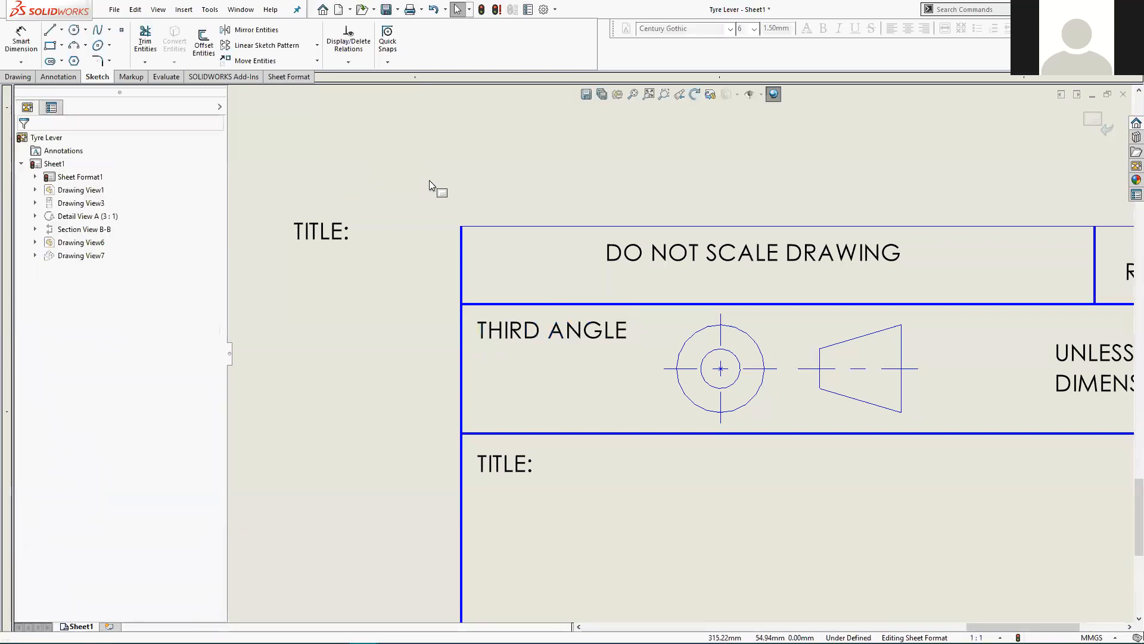
Delete the leftover TITLE: note outside the title block.
{"action": "left_click", "coordinate": [321, 231]}
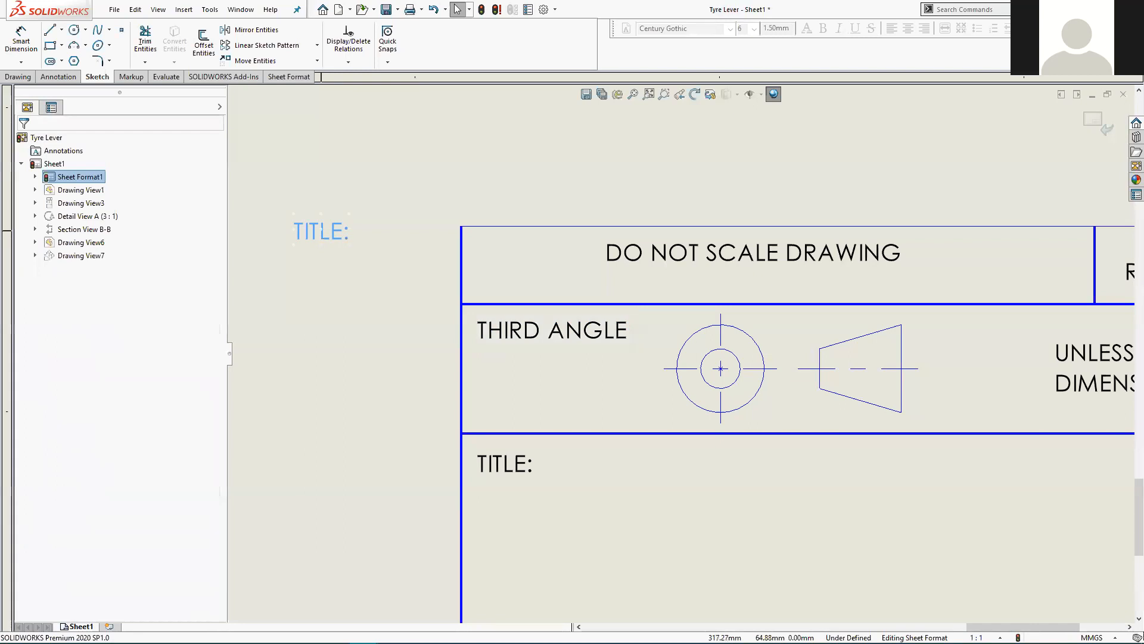
{"action": "key", "text": "Delete"}
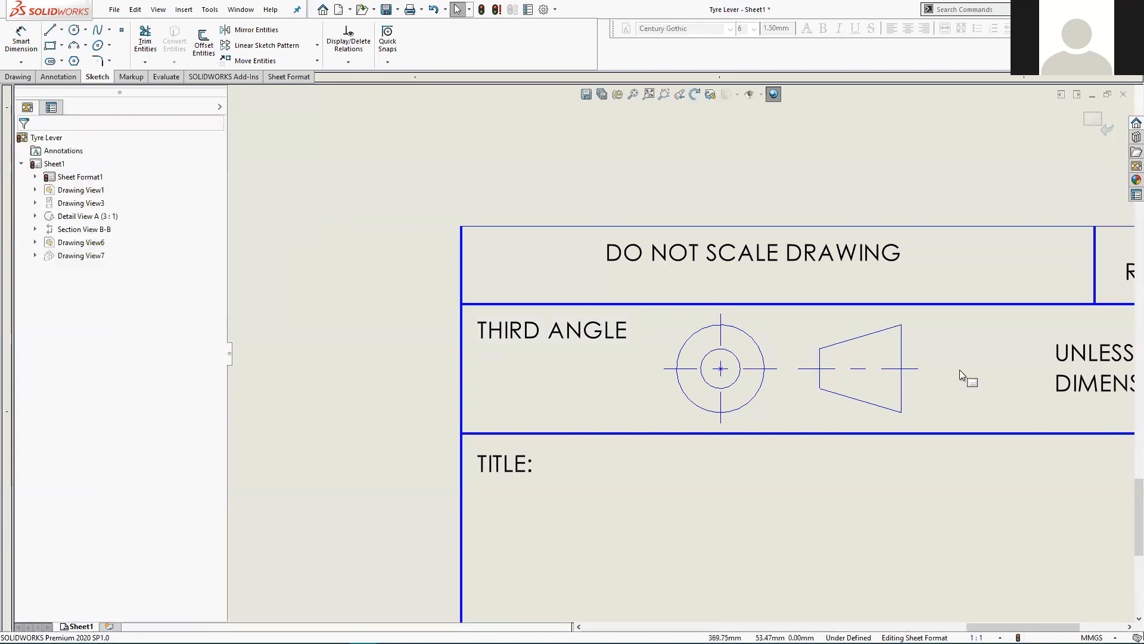
Enter "Tyre Lever" in the blank note of the TITLE: cell.
{"action": "scroll", "coordinate": [960, 375], "scroll_direction": "up", "scroll_amount": 5}
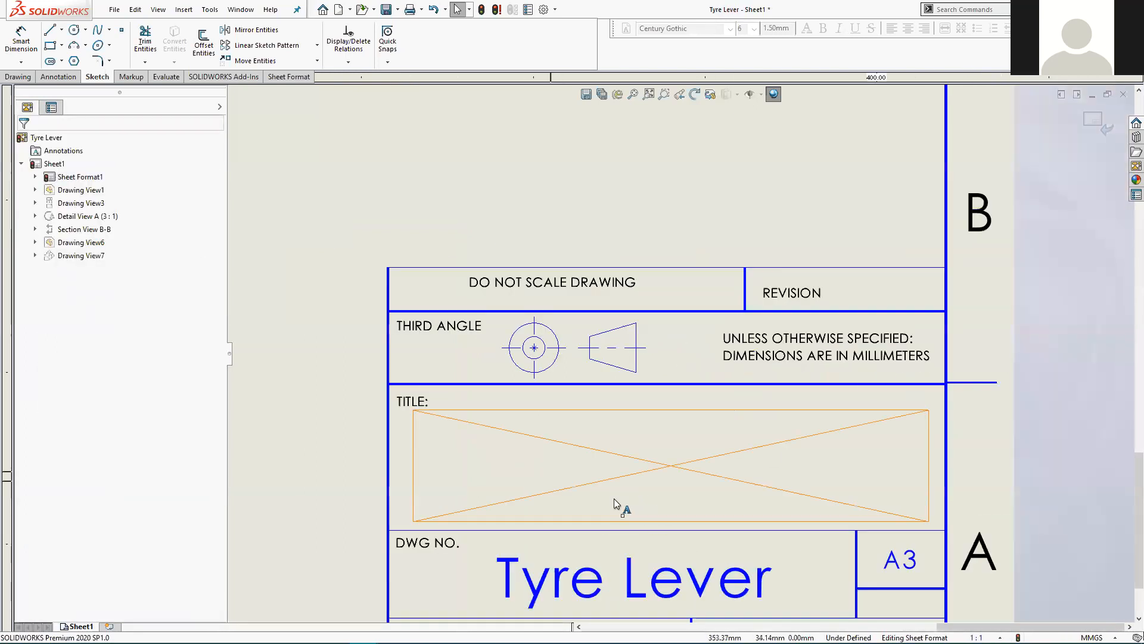
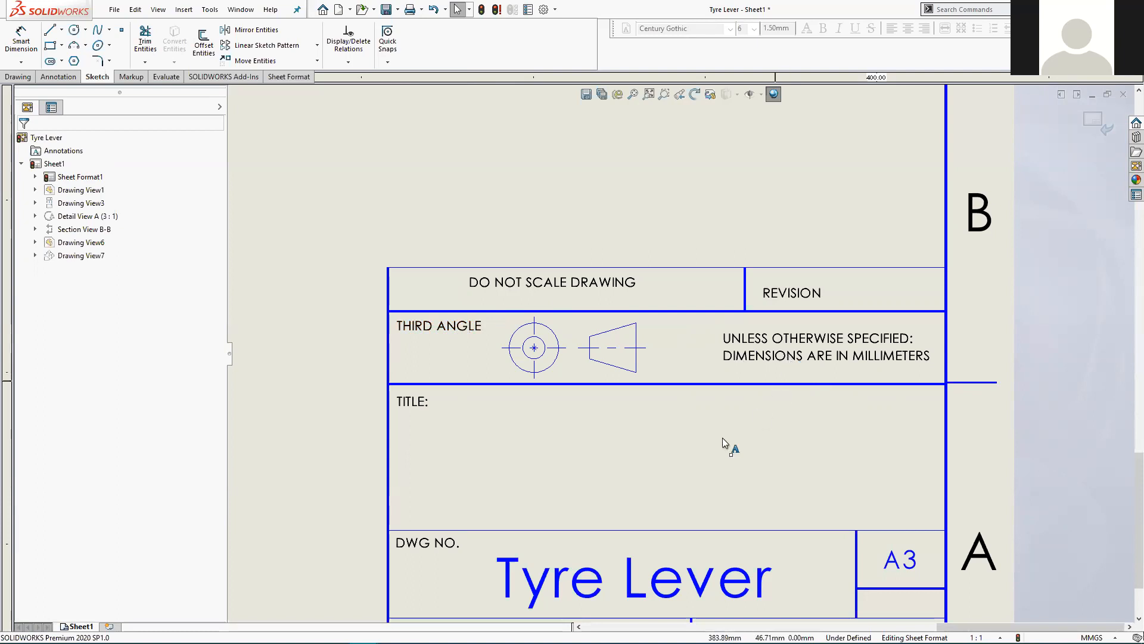
{"action": "left_click", "coordinate": [661, 456]}
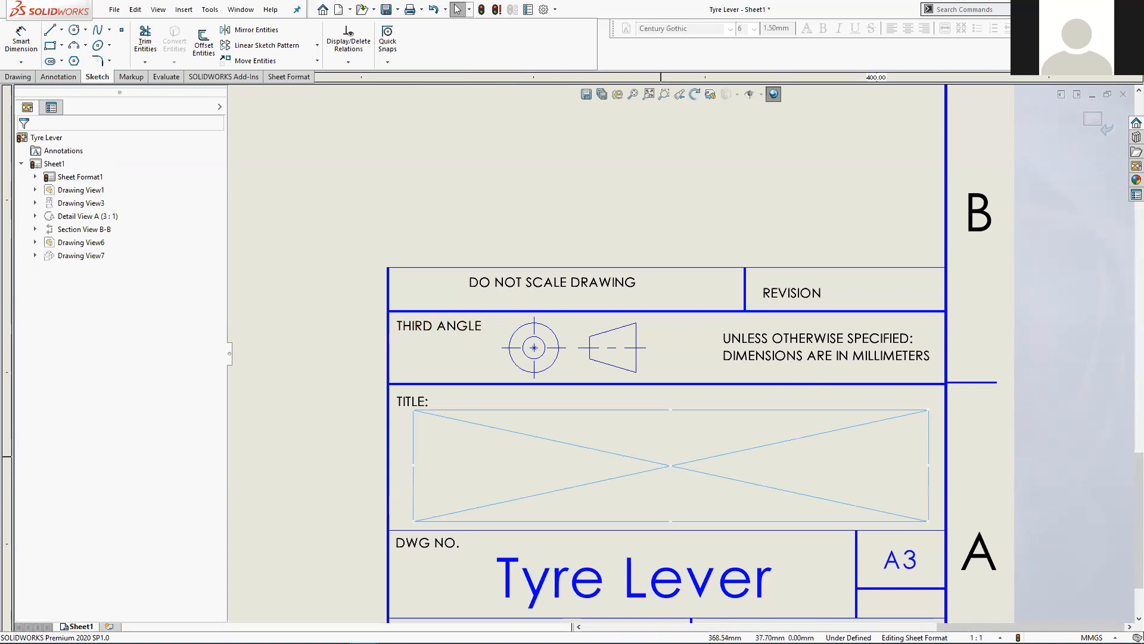
{"action": "double_click", "coordinate": [660, 457]}
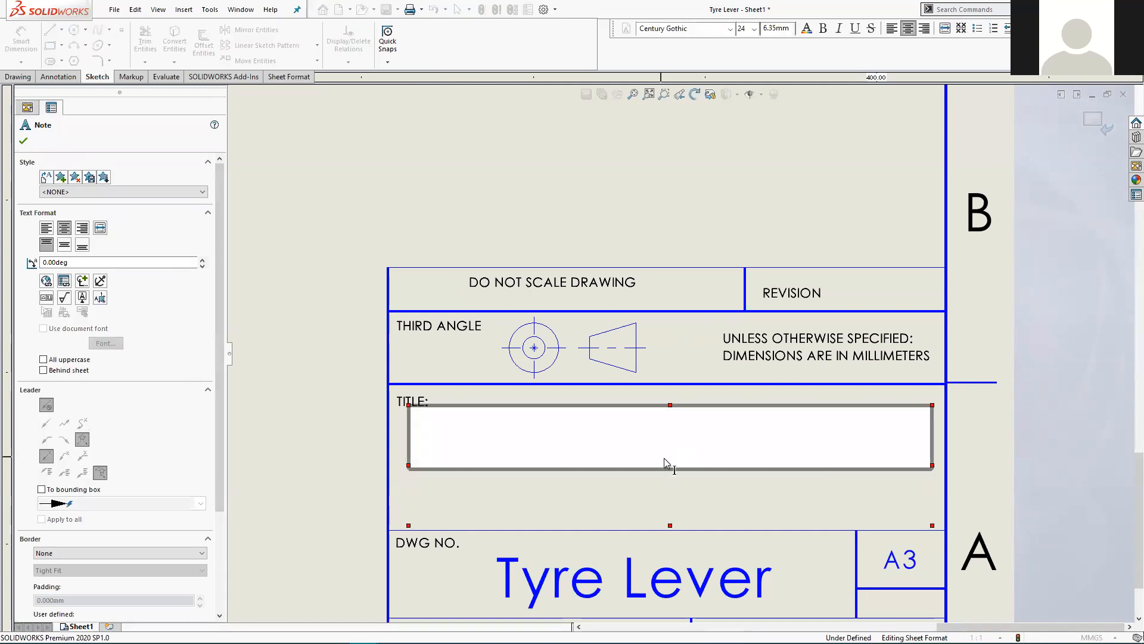
{"action": "type", "text": "Tyre"}
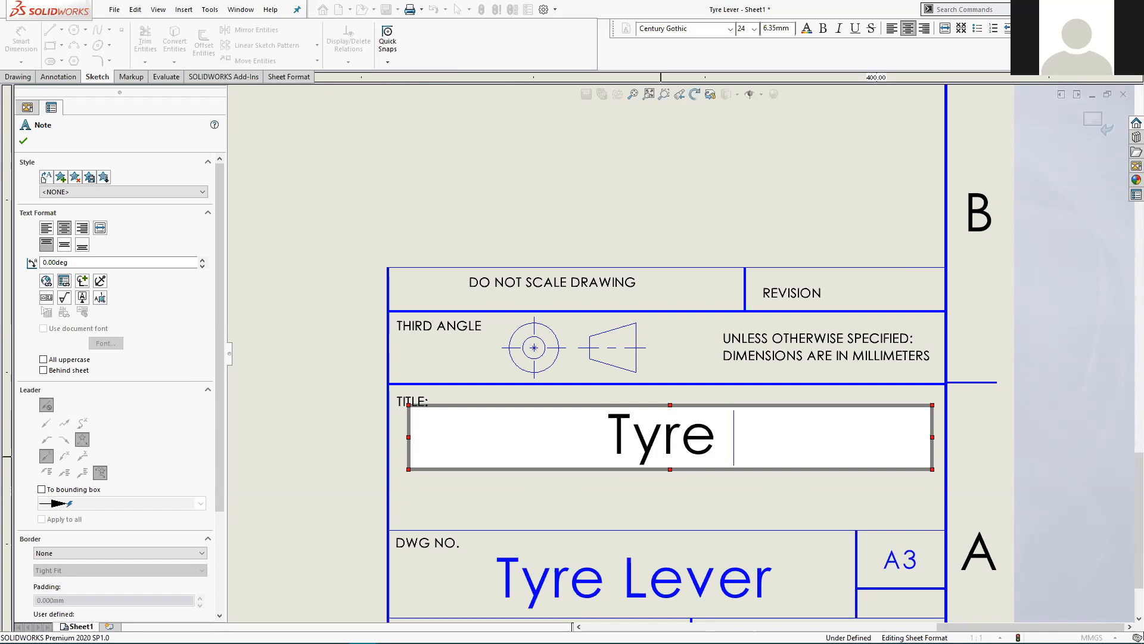
{"action": "type", "text": "Lev"}
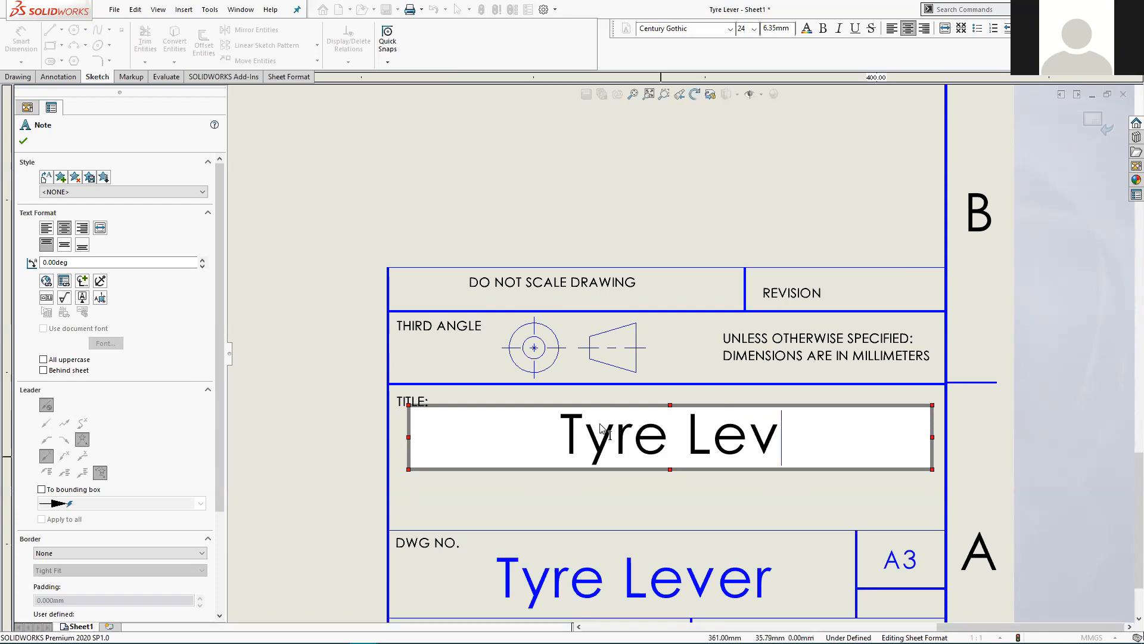
{"action": "type", "text": "er"}
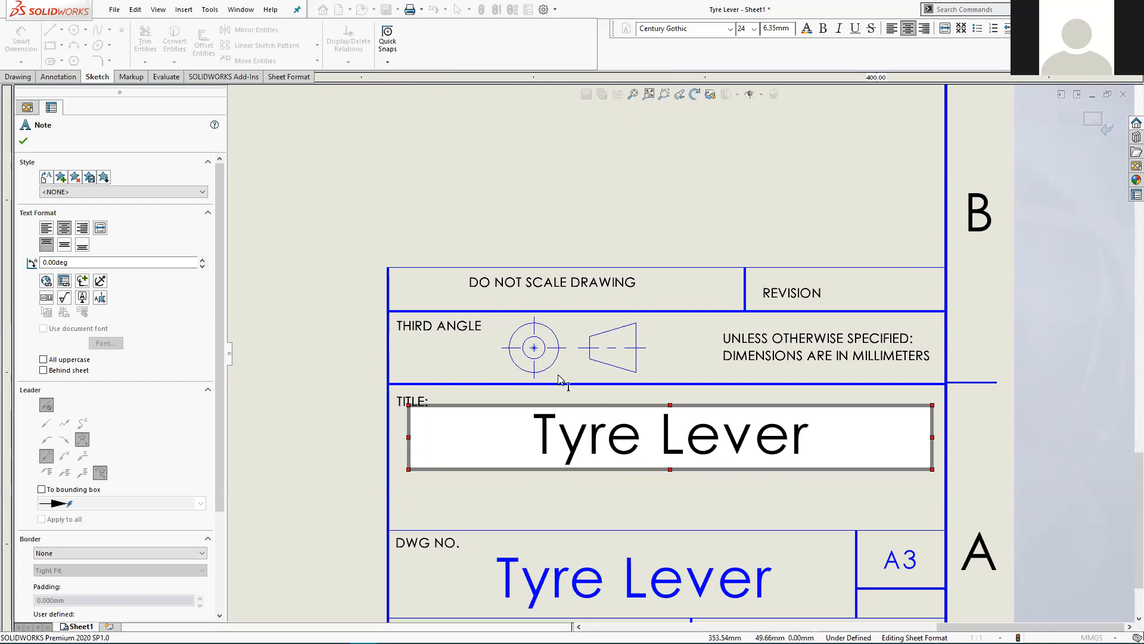
{"action": "key", "text": "Return"}
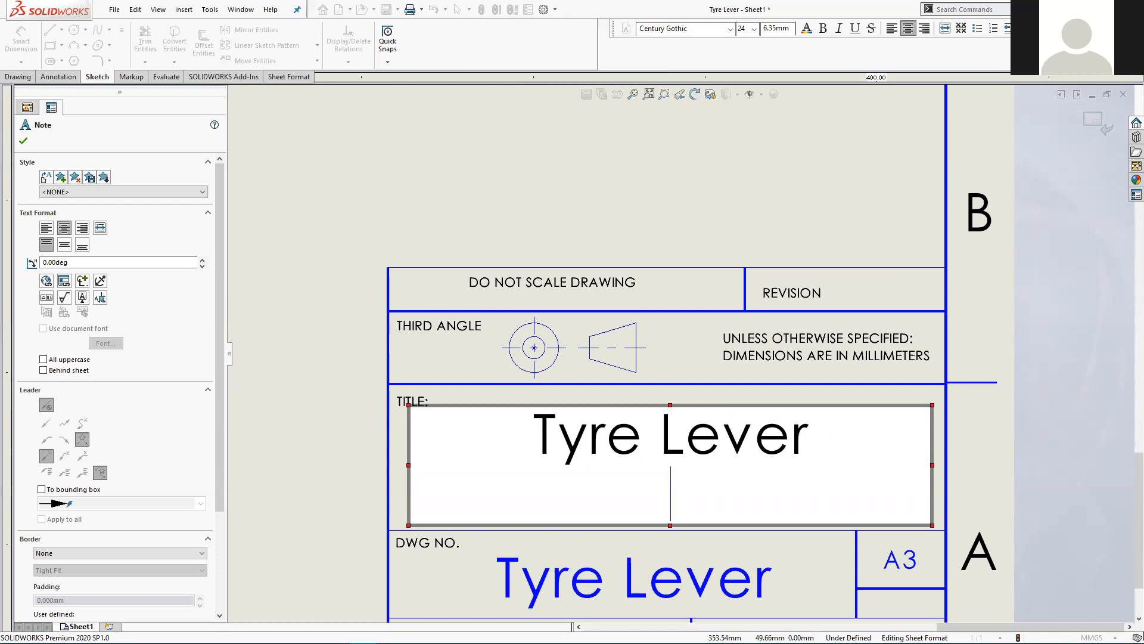
{"action": "key", "text": "Return"}
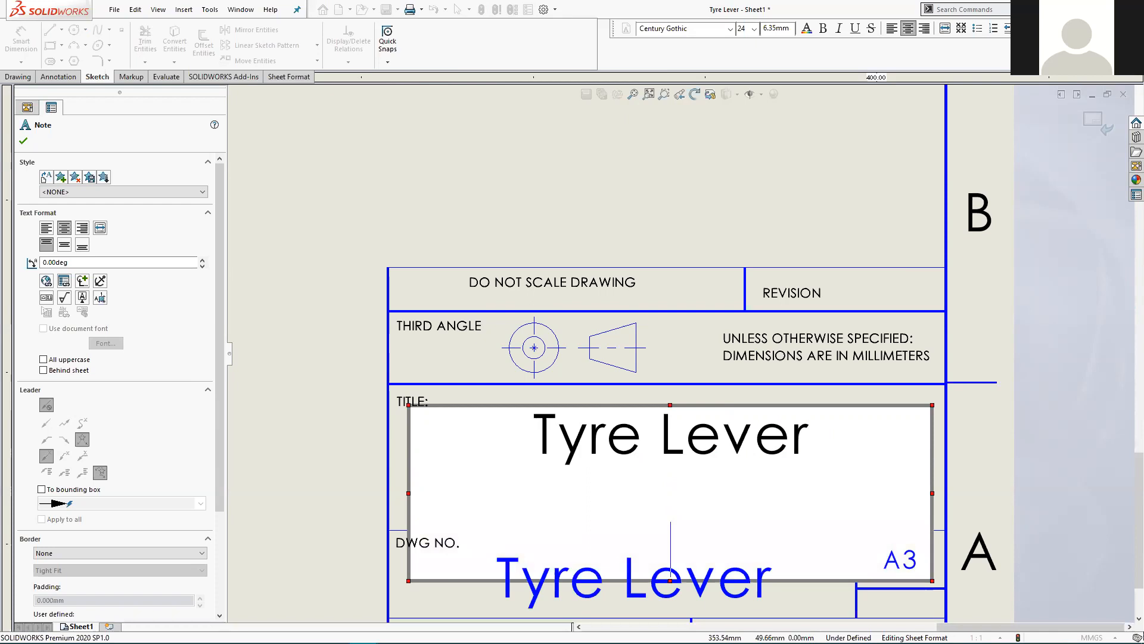
{"action": "key", "text": "Return"}
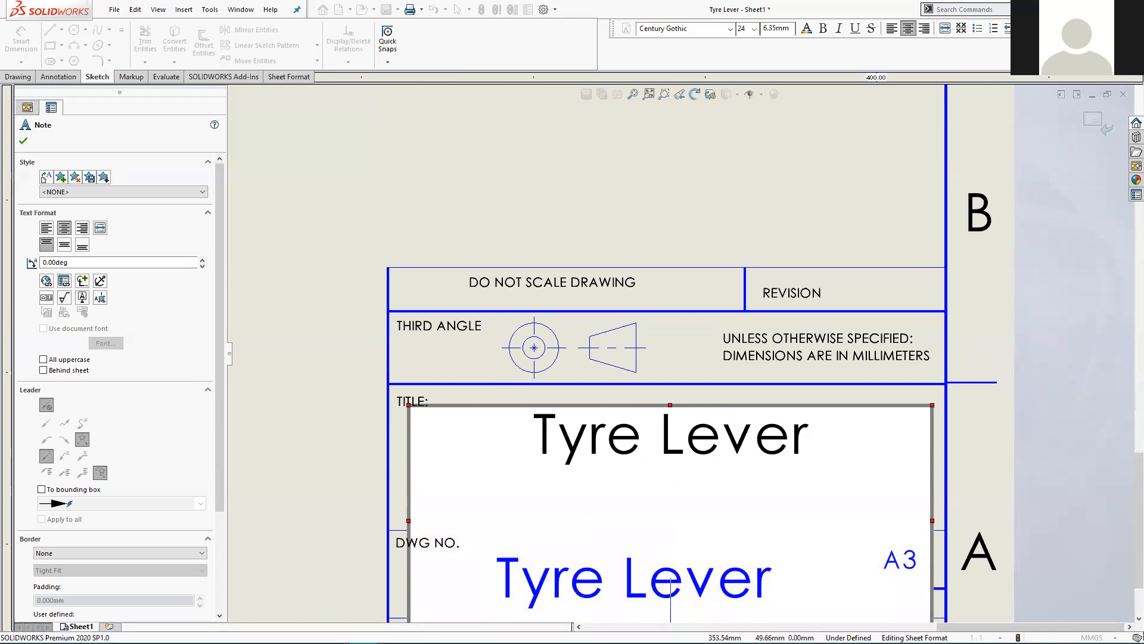
{"action": "key", "text": "BackSpace"}
{"action": "key", "text": "BackSpace"}
{"action": "key", "text": "BackSpace"}
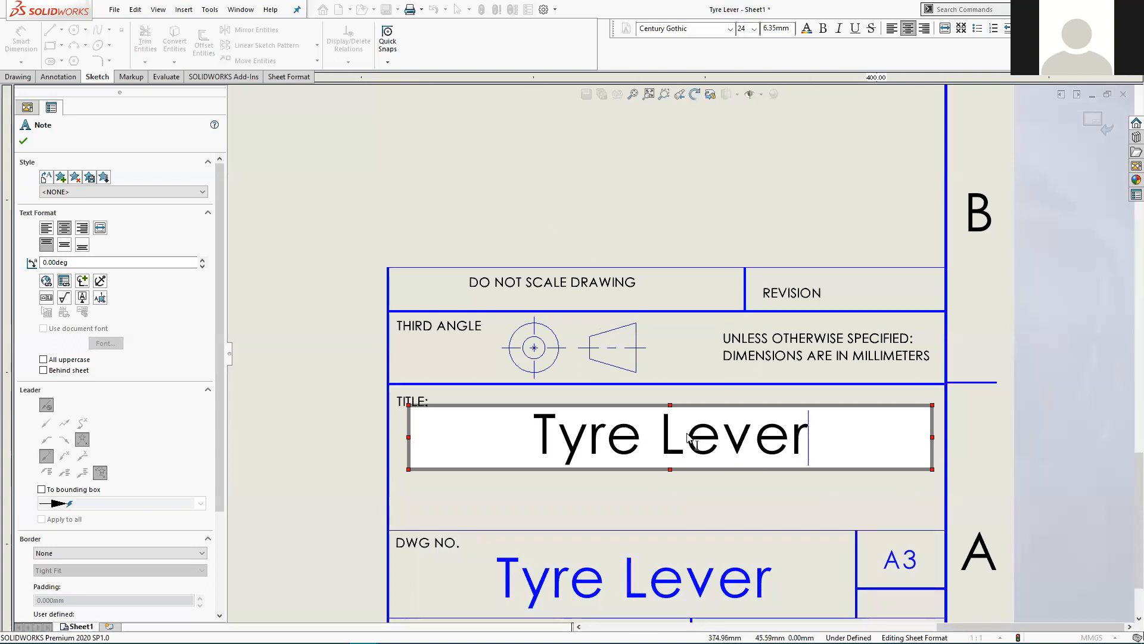
Finish editing the title note and check the title block layout in the Offset Link drawing in the browser.
{"action": "left_click", "coordinate": [24, 141]}
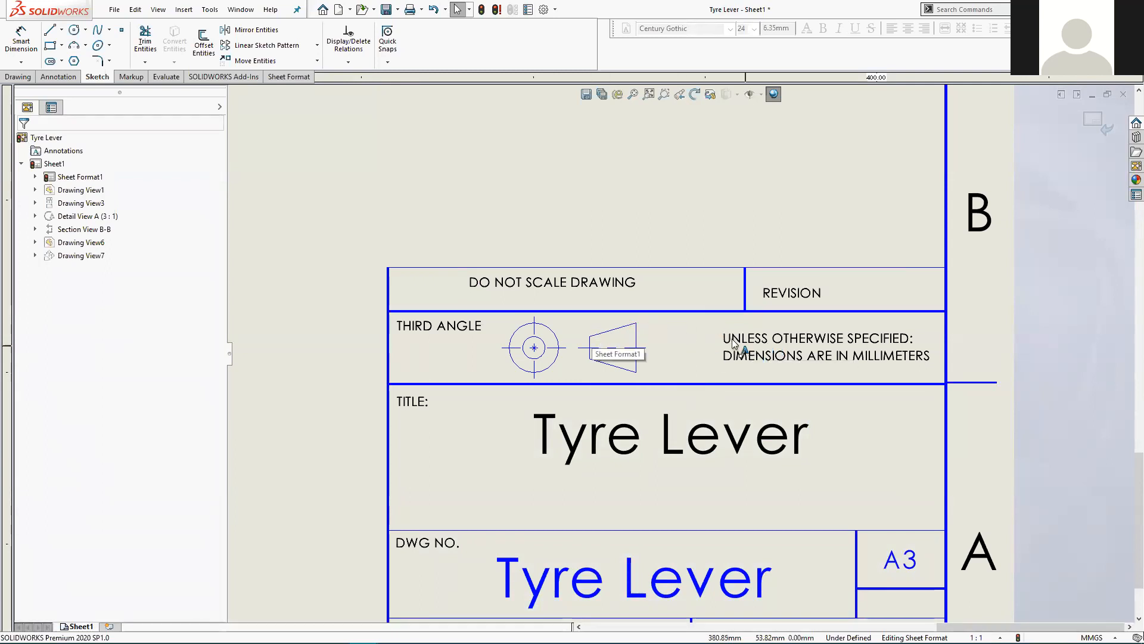
{"action": "mouse_move", "coordinate": [305, 632]}
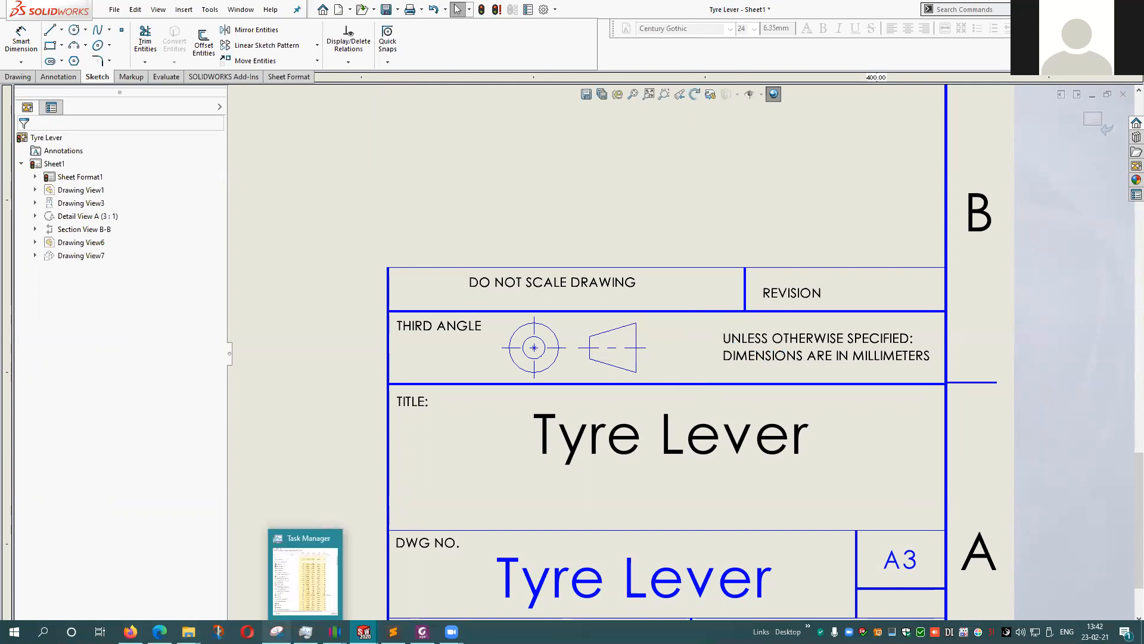
{"action": "left_click", "coordinate": [164, 590]}
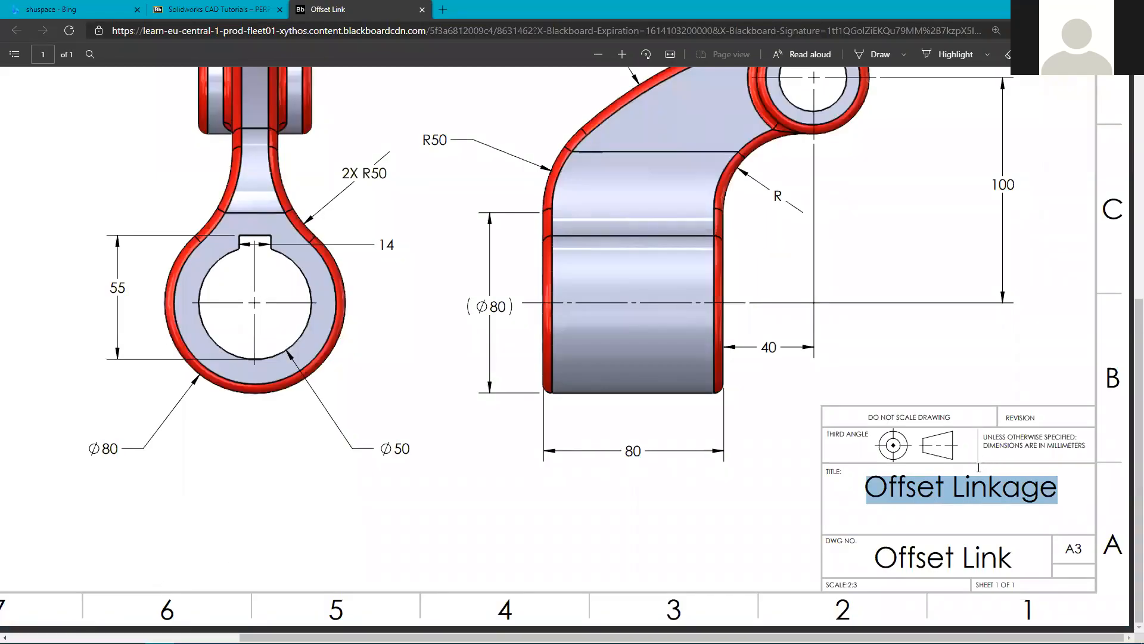
{"action": "left_click", "coordinate": [364, 632]}
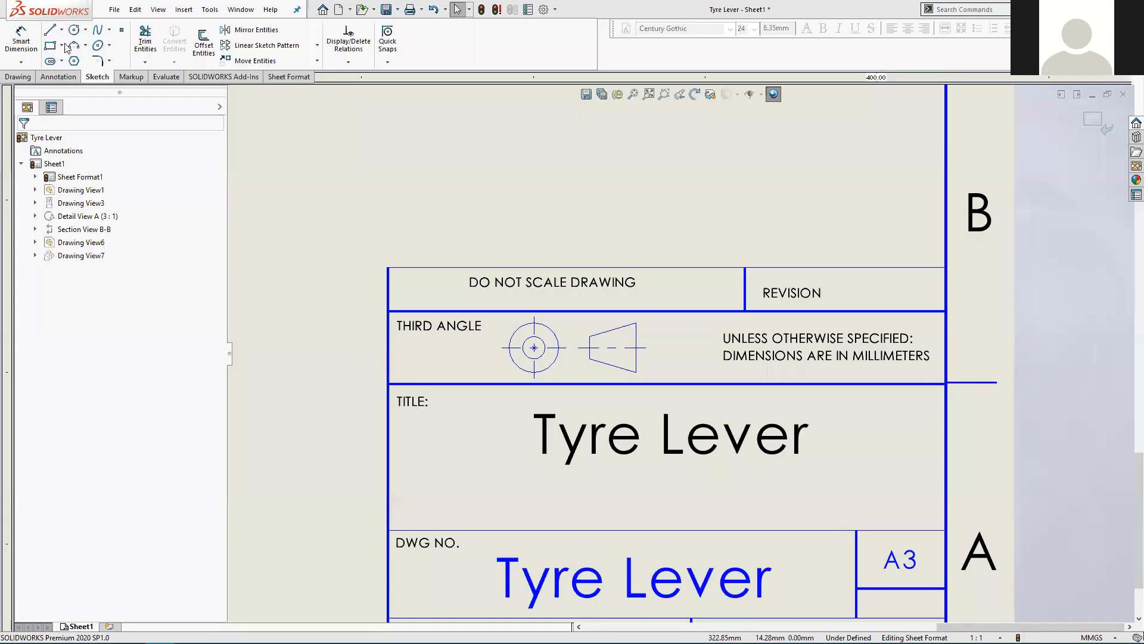
Draw a vertical dividing line across the third-angle row, between the projection symbol and the UNLESS OTHERWISE SPECIFIED note.
{"action": "left_click", "coordinate": [50, 31]}
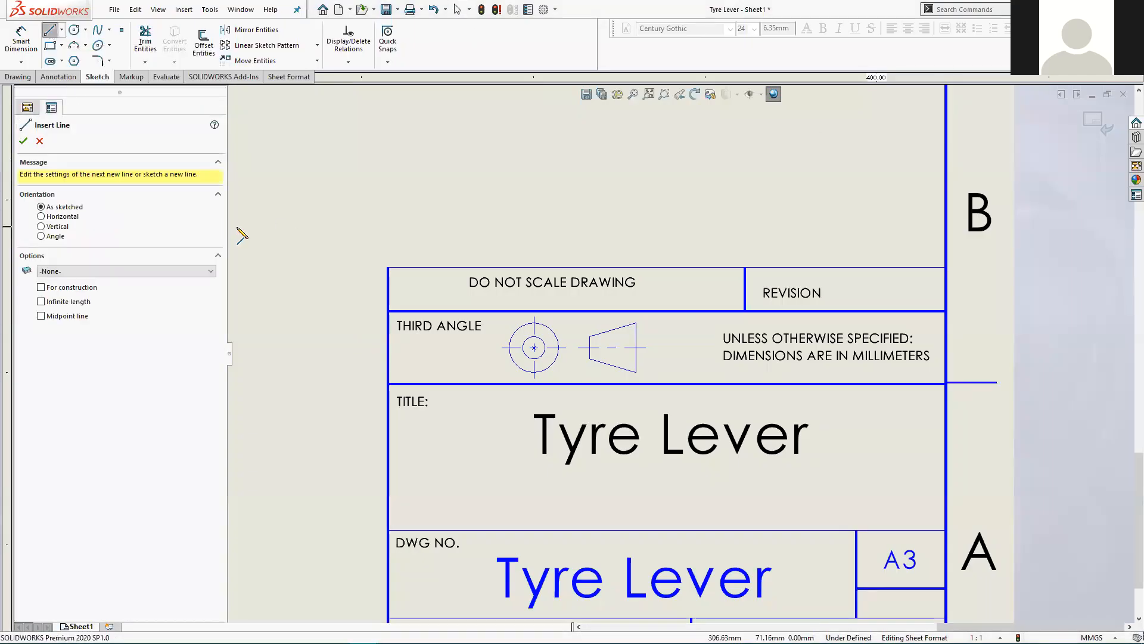
{"action": "left_click", "coordinate": [685, 384]}
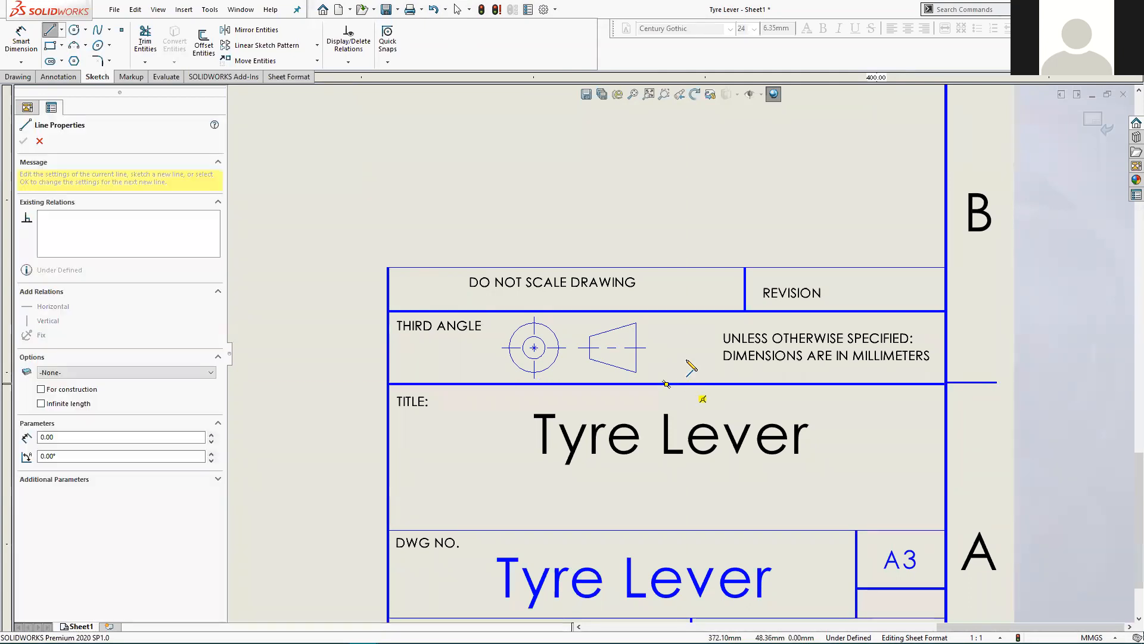
{"action": "left_click", "coordinate": [685, 310]}
{"action": "key", "text": "Escape"}
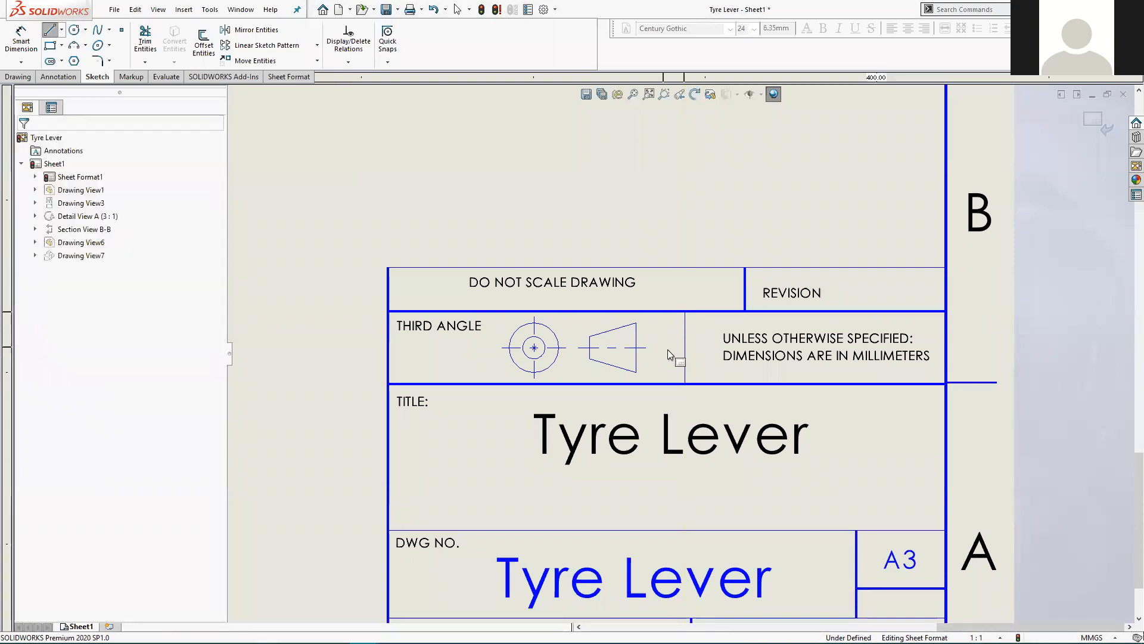
Exit sheet format editing and return to the drawing sheet.
{"action": "scroll", "coordinate": [641, 400], "scroll_direction": "up", "scroll_amount": 2}
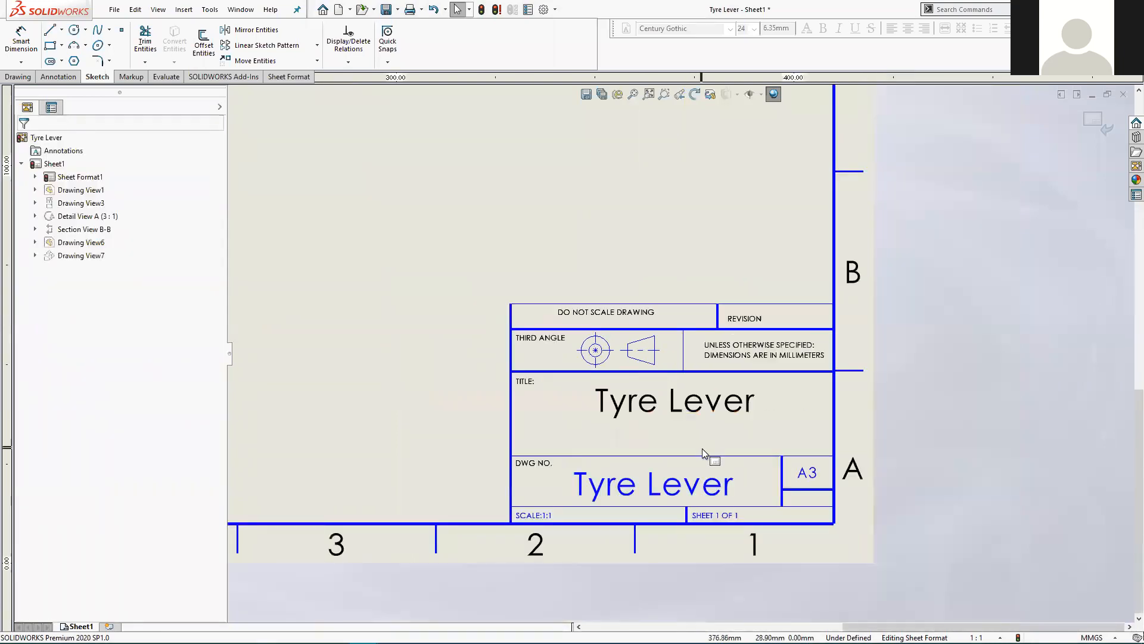
{"action": "mouse_move", "coordinate": [461, 408]}
{"action": "middle_mouse_down"}
{"action": "mouse_move", "coordinate": [501, 427]}
{"action": "mouse_move", "coordinate": [502, 395]}
{"action": "middle_mouse_up"}
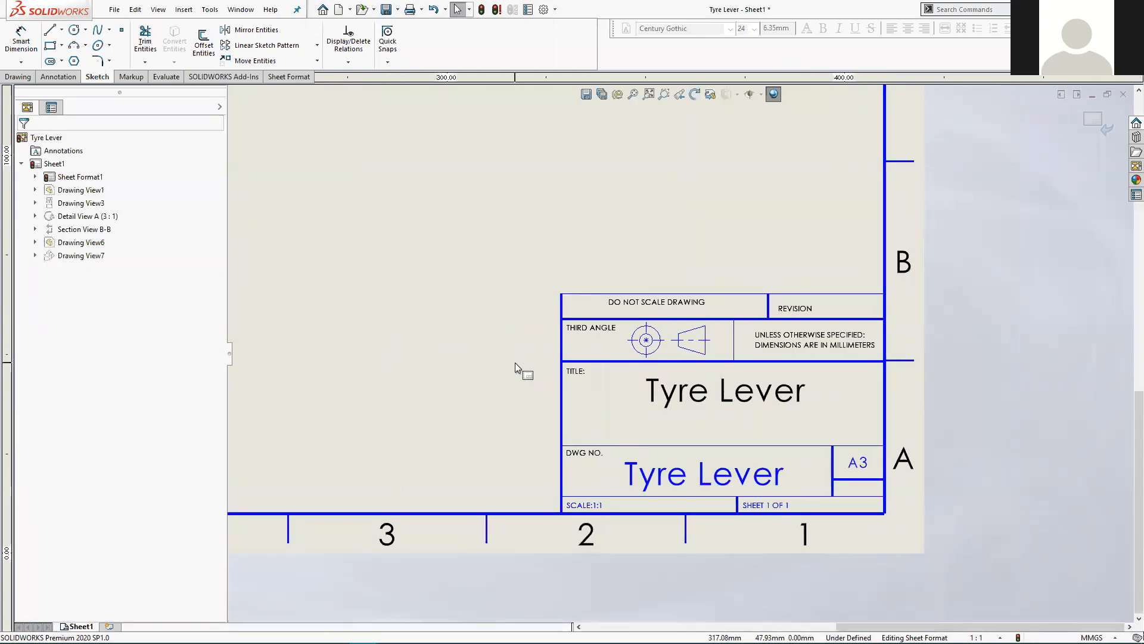
{"action": "scroll", "coordinate": [583, 233], "scroll_direction": "up", "scroll_amount": 3}
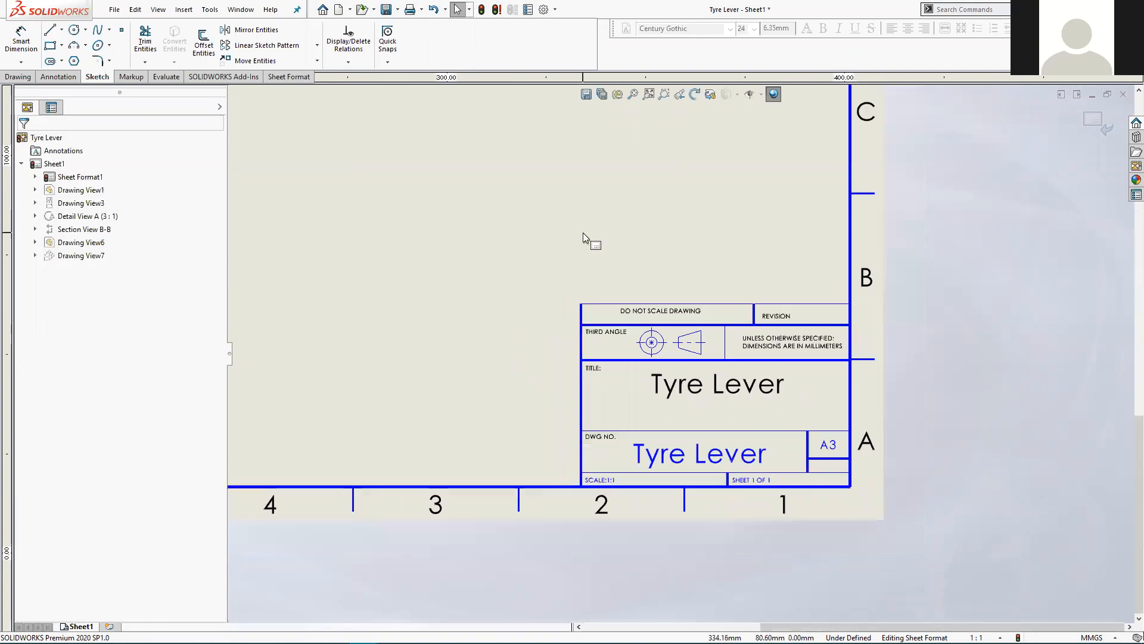
{"action": "middle_click_drag", "start_coordinate": [550, 230], "coordinate": [720, 338]}
{"action": "scroll", "coordinate": [507, 261], "scroll_direction": "up", "scroll_amount": 2}
{"action": "mouse_move", "coordinate": [504, 261]}
{"action": "middle_mouse_down"}
{"action": "mouse_move", "coordinate": [611, 355]}
{"action": "mouse_move", "coordinate": [585, 329]}
{"action": "middle_mouse_up"}
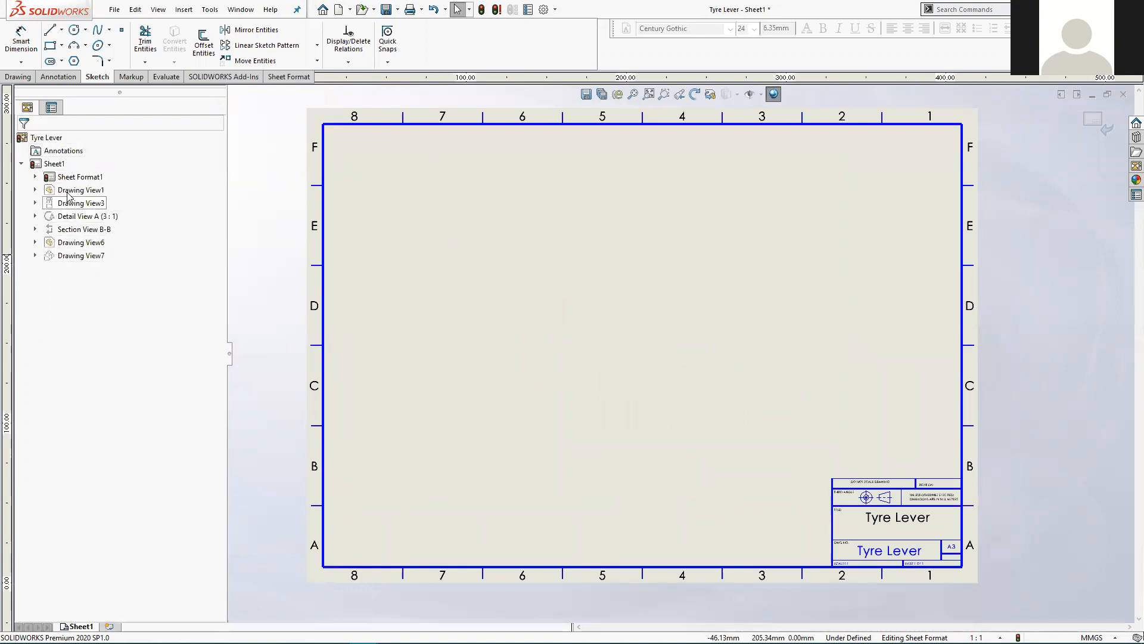
{"action": "middle_click_drag", "start_coordinate": [733, 272], "coordinate": [709, 288]}
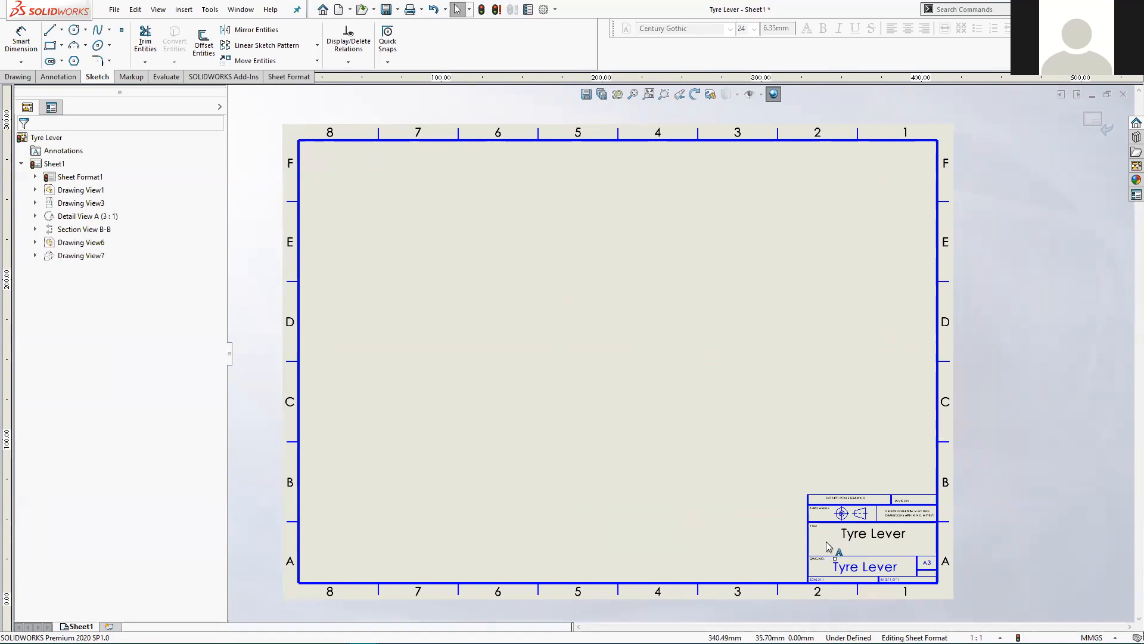
{"action": "left_click", "coordinate": [1101, 123]}
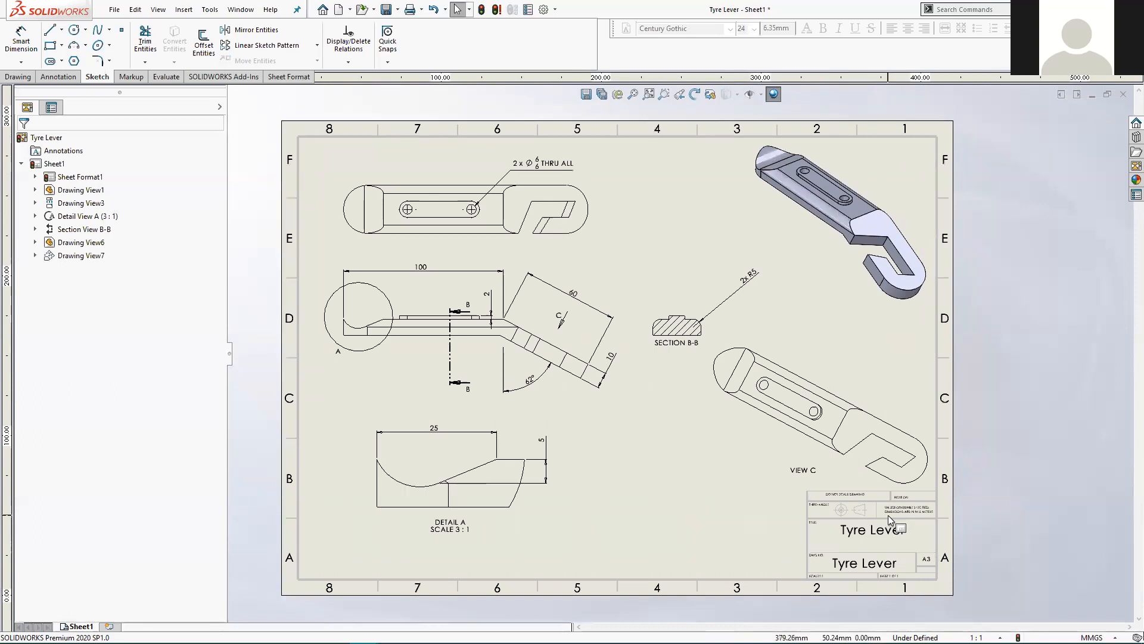
Examine the title block and its placement relative to the drawing views on the sheet.
{"action": "scroll", "coordinate": [890, 521], "scroll_direction": "down", "scroll_amount": 5}
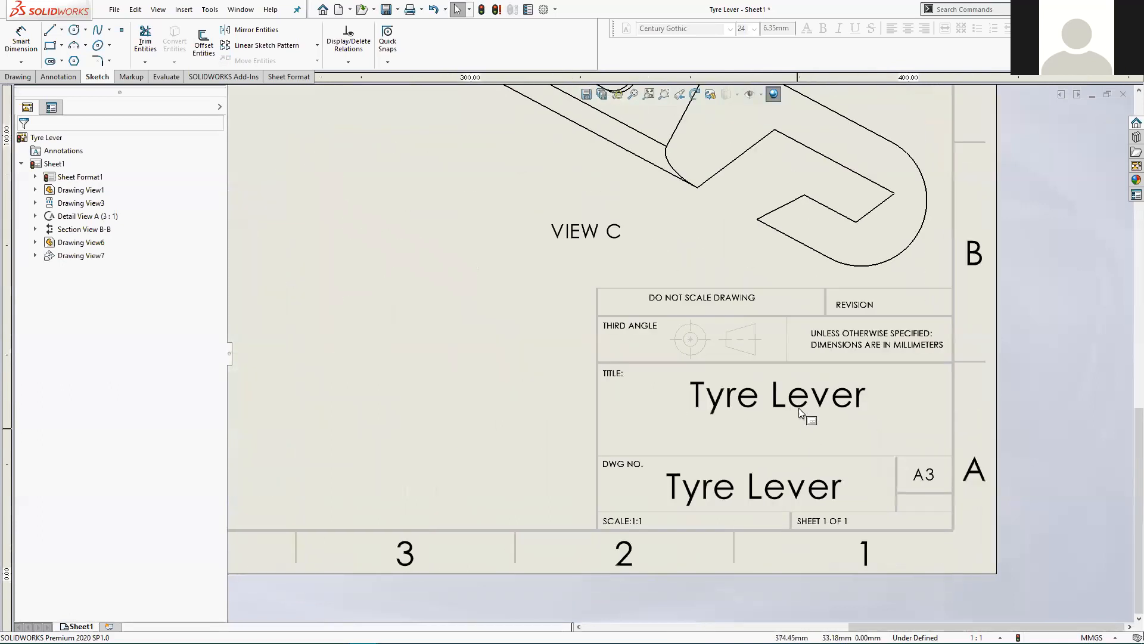
{"action": "left_click", "coordinate": [803, 404]}
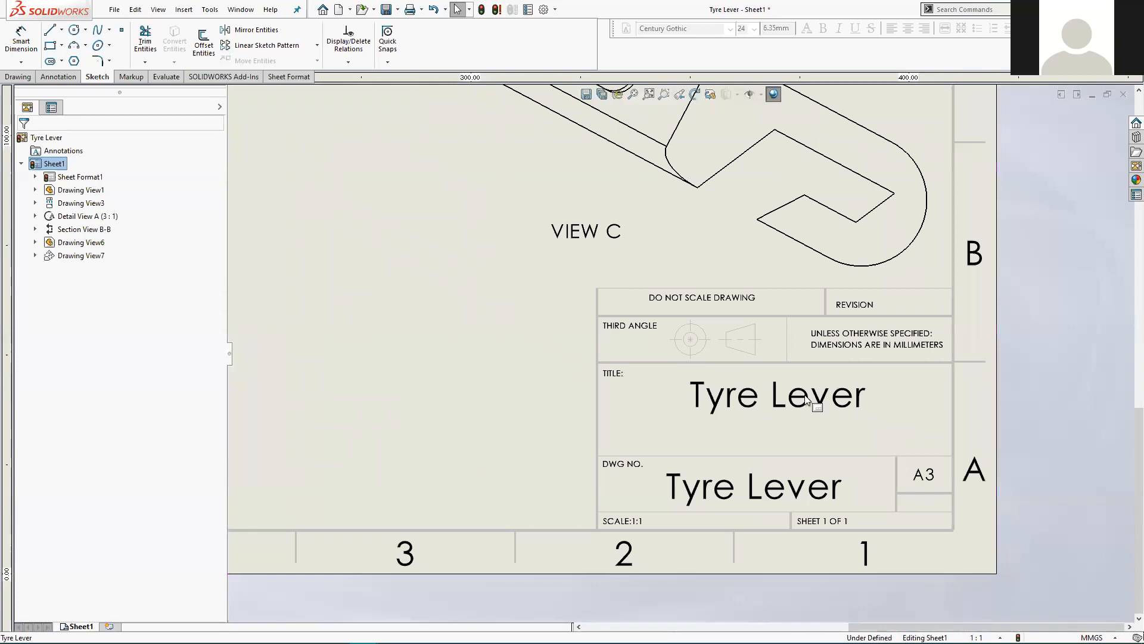
{"action": "scroll", "coordinate": [794, 432], "scroll_direction": "up", "scroll_amount": 6}
{"action": "middle_click_drag", "start_coordinate": [765, 430], "coordinate": [800, 456]}
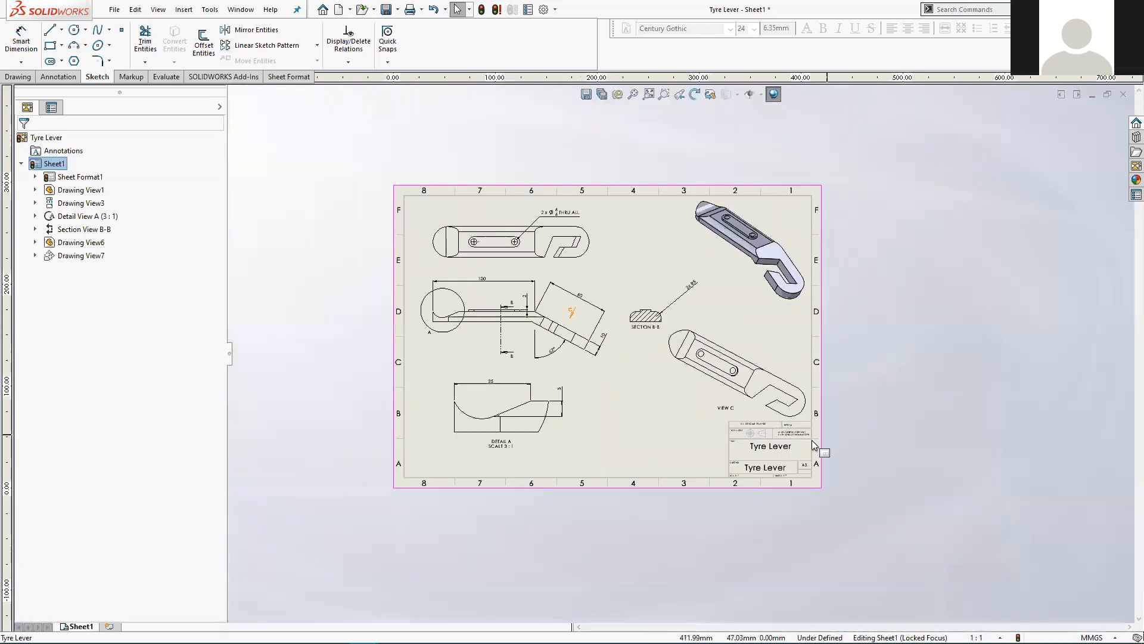
{"action": "scroll", "coordinate": [713, 453], "scroll_direction": "down", "scroll_amount": 2}
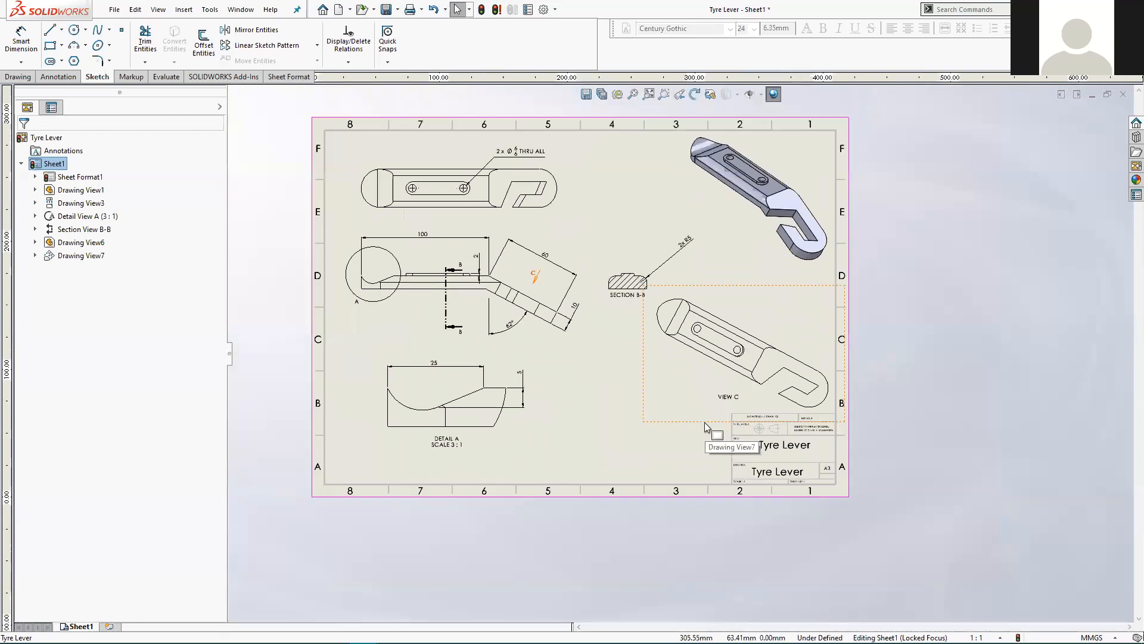
{"action": "mouse_move", "coordinate": [564, 207]}
{"action": "left_mouse_down"}
{"action": "mouse_move", "coordinate": [594, 189]}
{"action": "mouse_move", "coordinate": [603, 206]}
{"action": "left_mouse_up"}
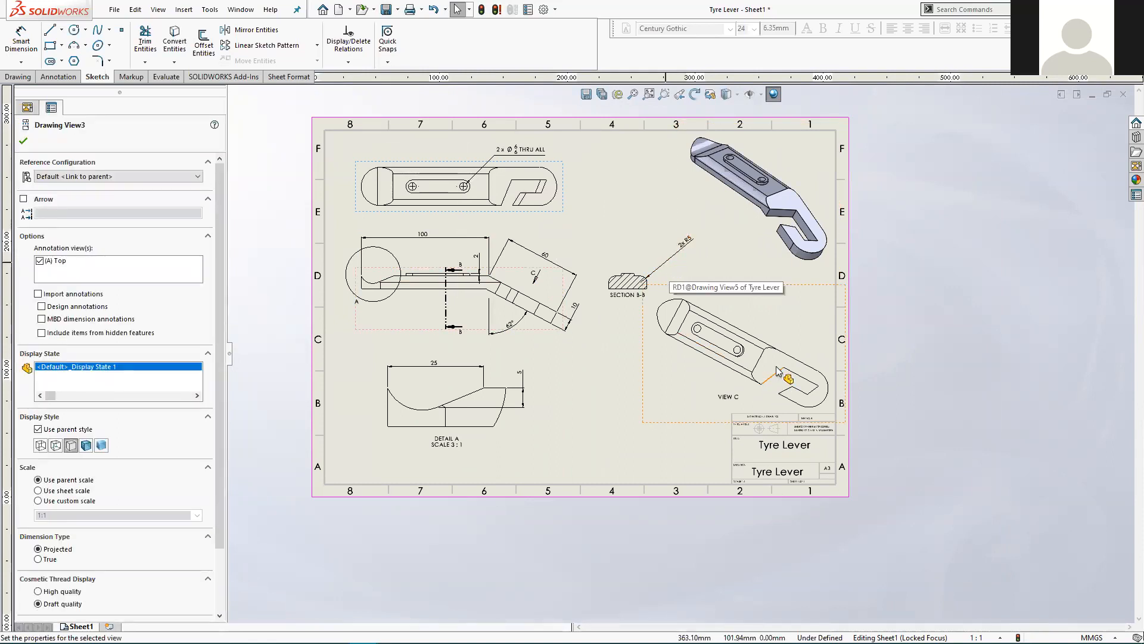
{"action": "scroll", "coordinate": [778, 370], "scroll_direction": "down", "scroll_amount": 5}
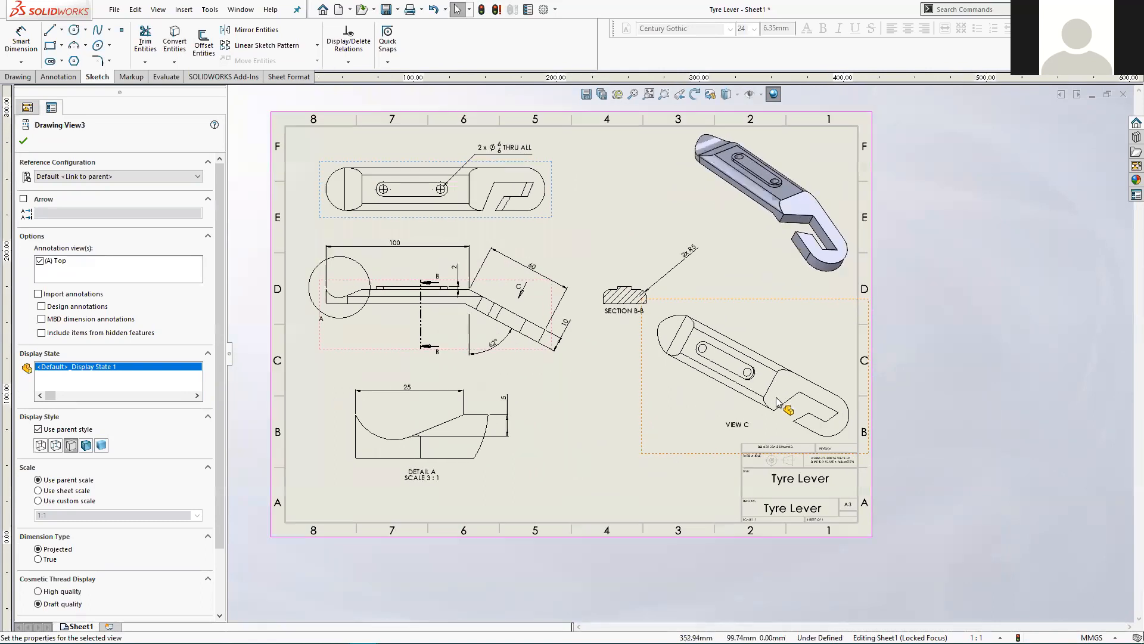
{"action": "scroll", "coordinate": [777, 412], "scroll_direction": "down", "scroll_amount": 3}
{"action": "scroll", "coordinate": [819, 384], "scroll_direction": "down", "scroll_amount": 1}
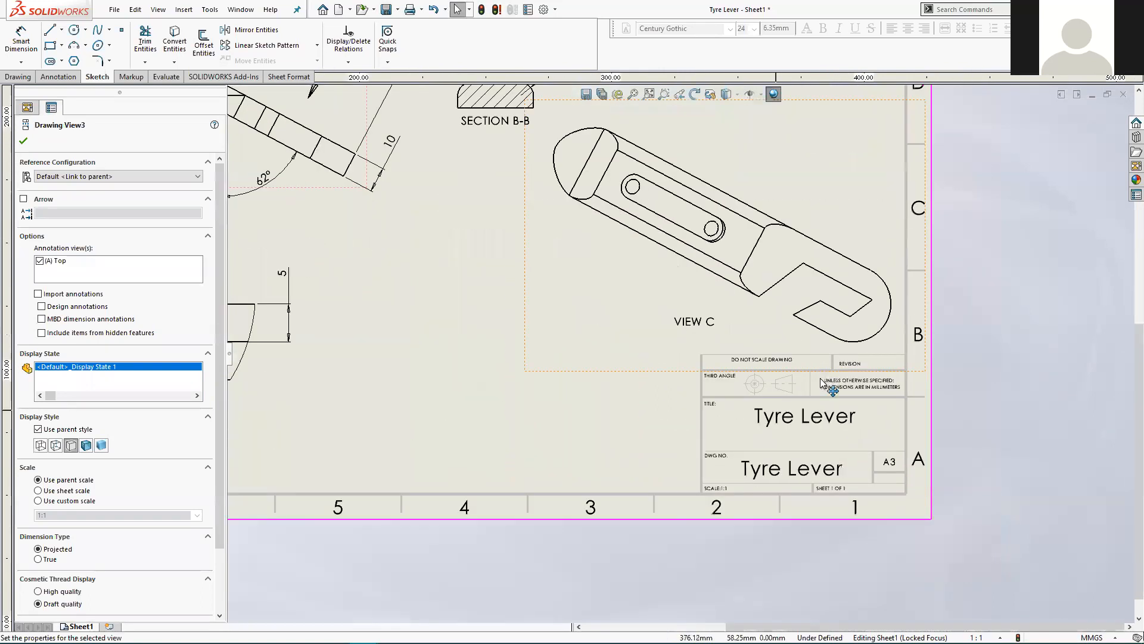
{"action": "scroll", "coordinate": [821, 381], "scroll_direction": "down", "scroll_amount": 3}
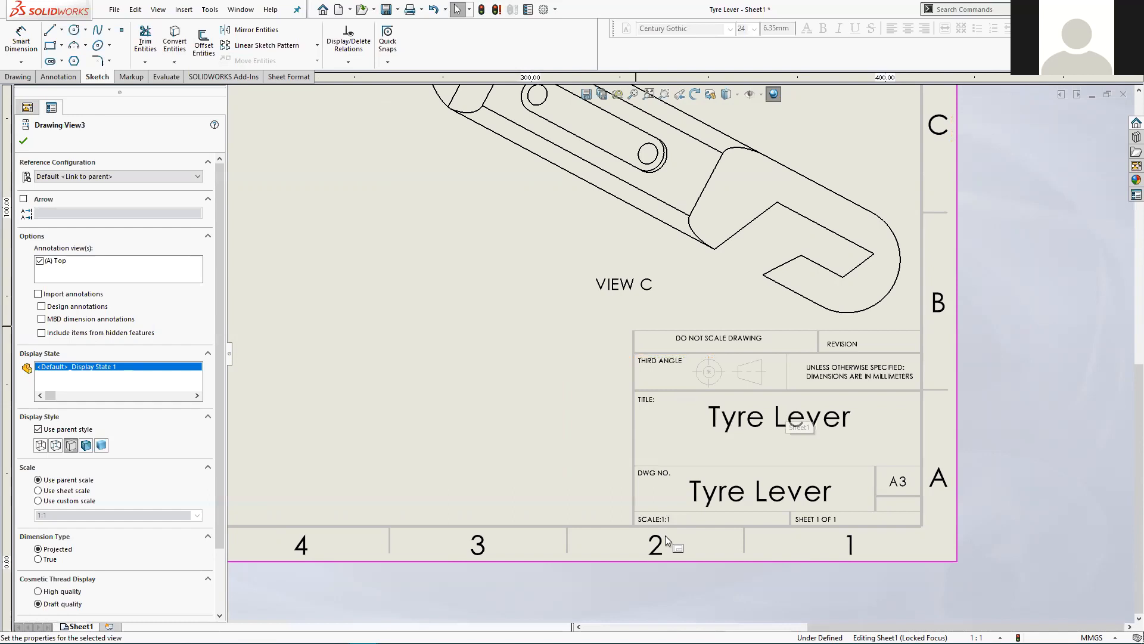
Review the existing format files in the sheetformat folder through the Save Sheet Format command and cancel without saving.
{"action": "scroll", "coordinate": [679, 353], "scroll_direction": "up", "scroll_amount": 2}
{"action": "scroll", "coordinate": [666, 397], "scroll_direction": "up", "scroll_amount": 3}
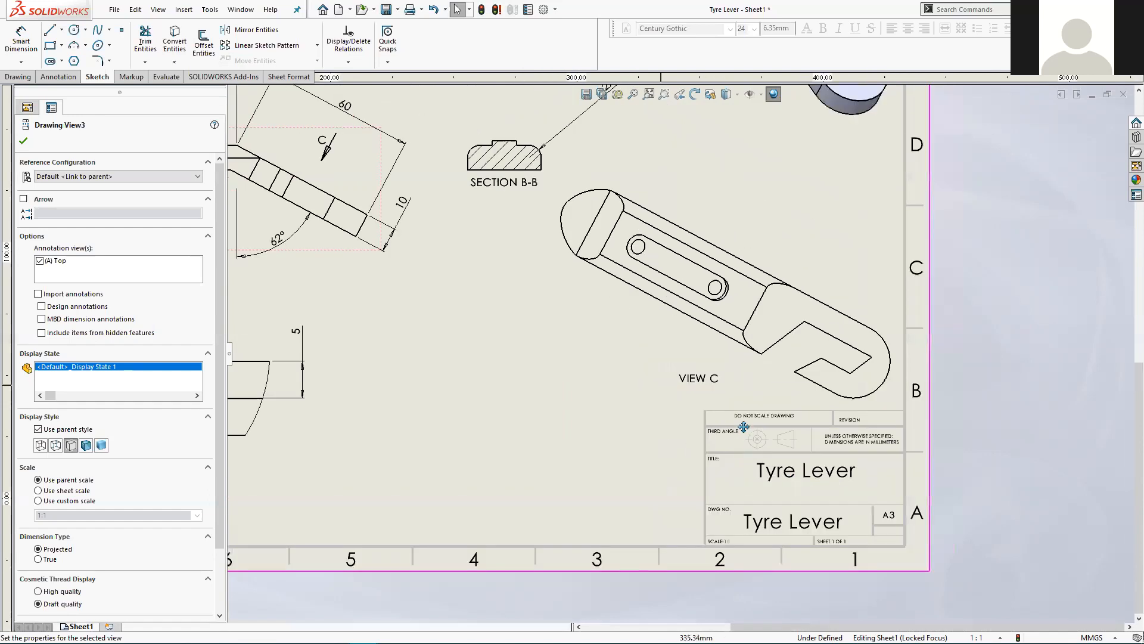
{"action": "middle_click_drag", "start_coordinate": [587, 327], "coordinate": [659, 368]}
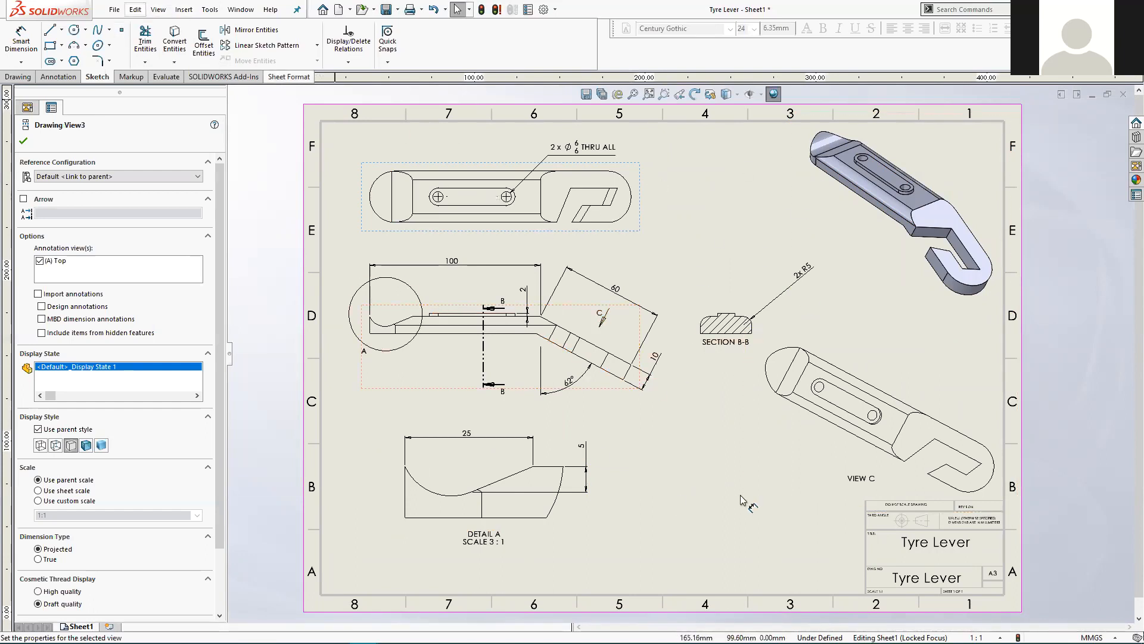
{"action": "left_click", "coordinate": [115, 9]}
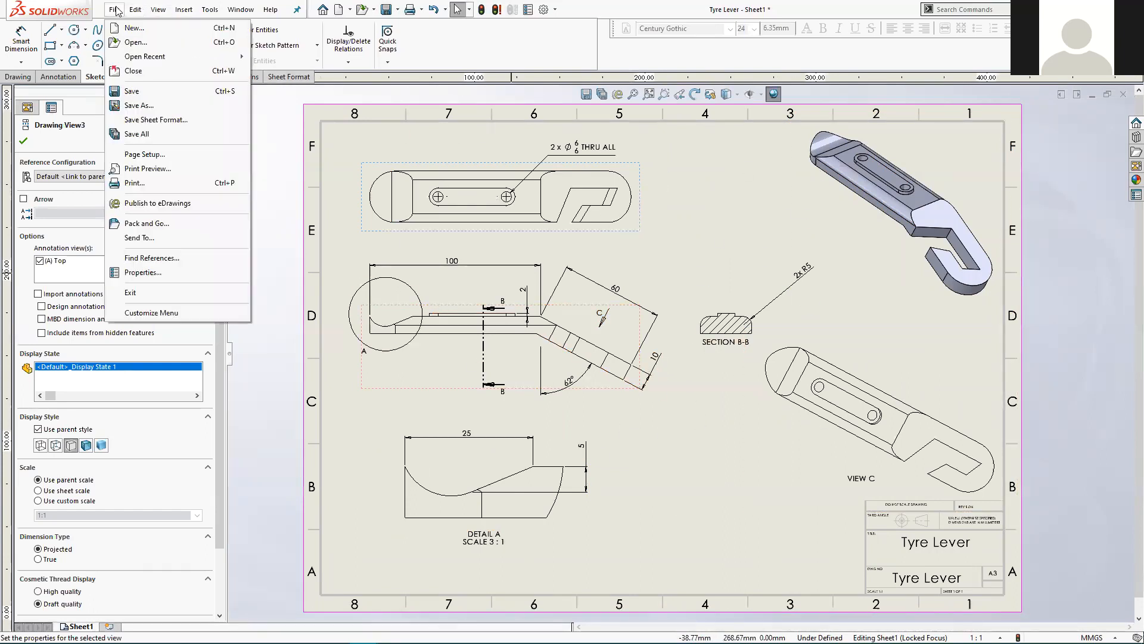
{"action": "left_click", "coordinate": [159, 120]}
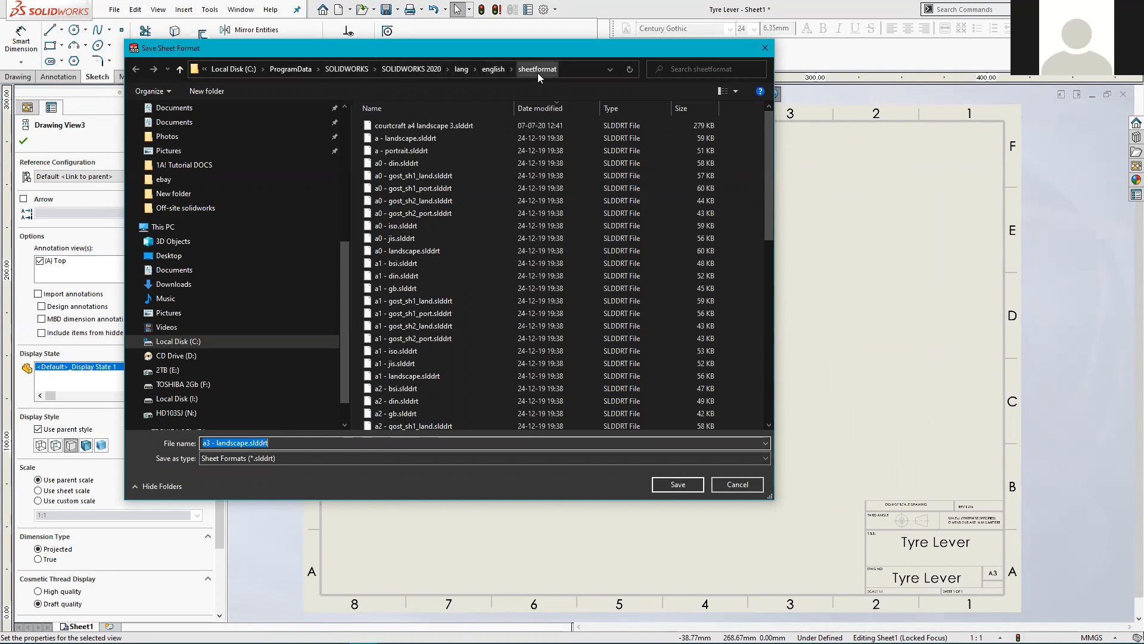
{"action": "left_click_drag", "start_coordinate": [534, 55], "coordinate": [532, 60]}
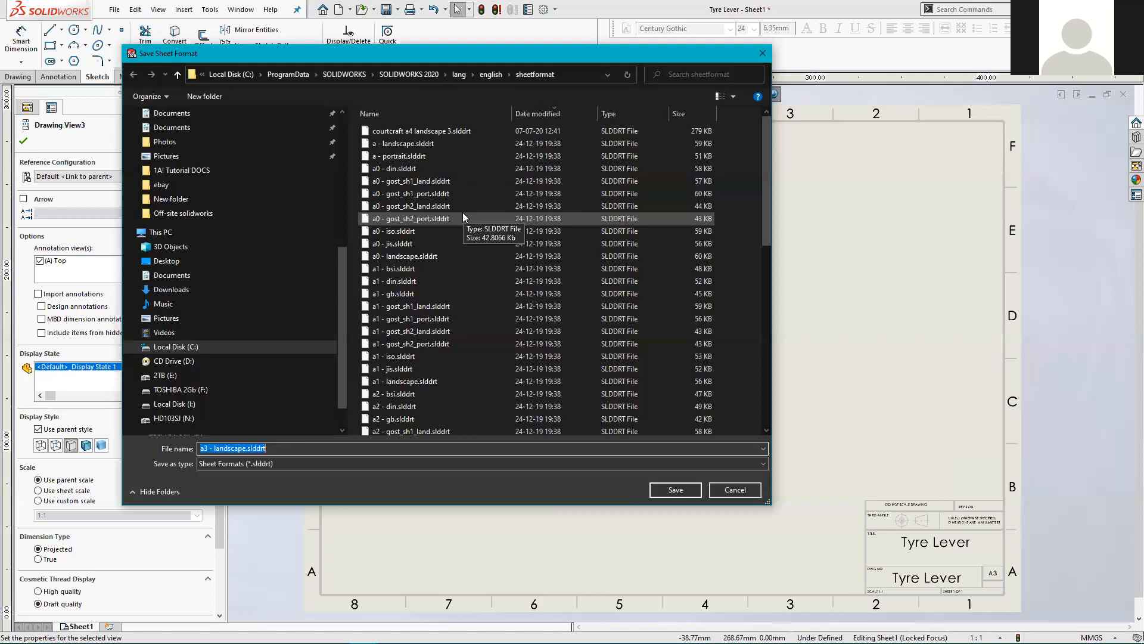
{"action": "scroll", "coordinate": [433, 395], "scroll_direction": "down", "scroll_amount": 11}
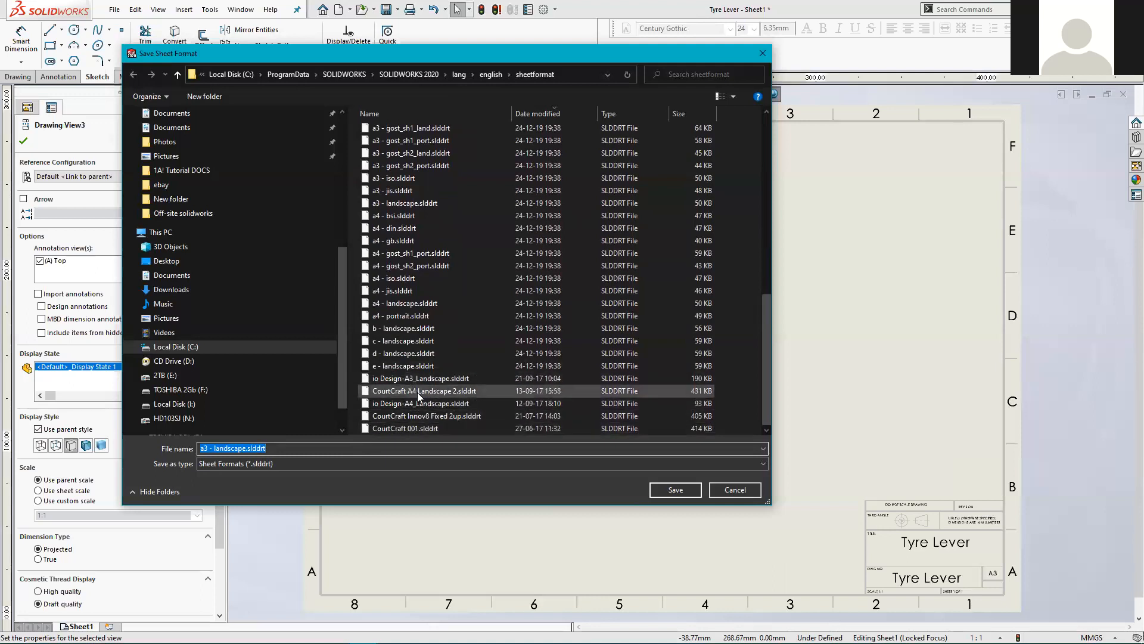
{"action": "scroll", "coordinate": [418, 396], "scroll_direction": "up", "scroll_amount": 4}
{"action": "scroll", "coordinate": [417, 396], "scroll_direction": "up", "scroll_amount": 7}
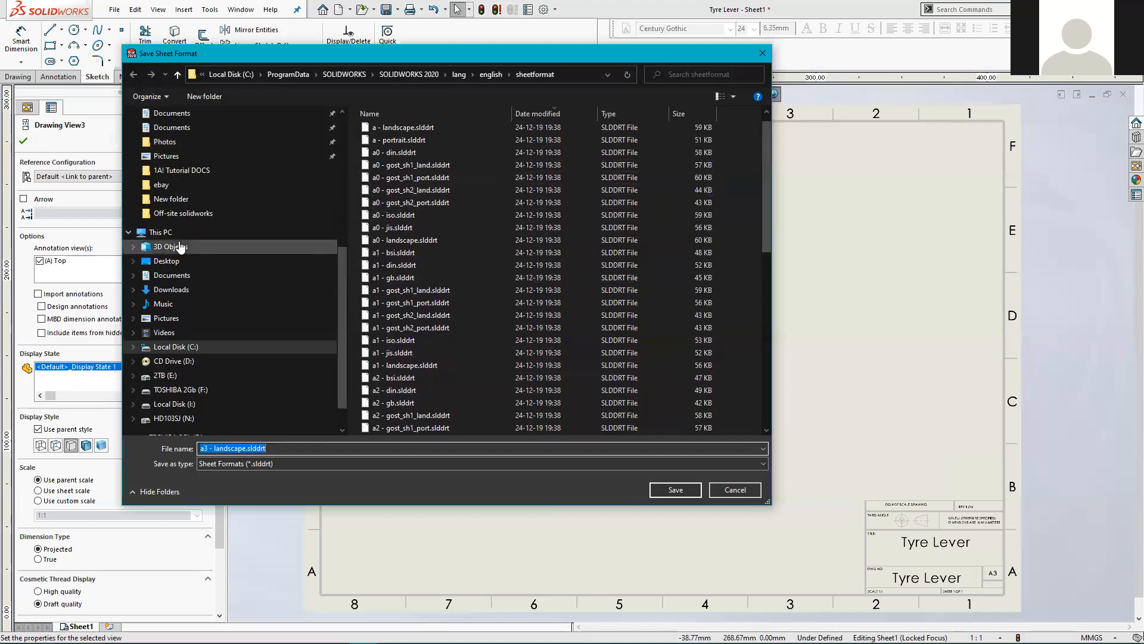
{"action": "scroll", "coordinate": [186, 131], "scroll_direction": "up", "scroll_amount": 1}
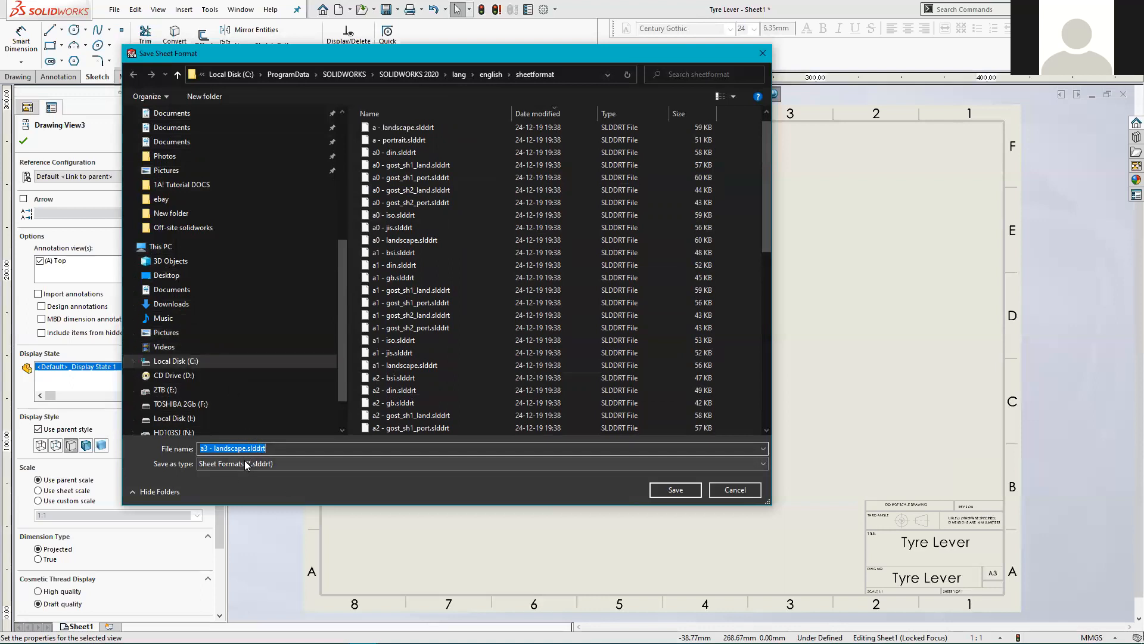
{"action": "left_click", "coordinate": [734, 490]}
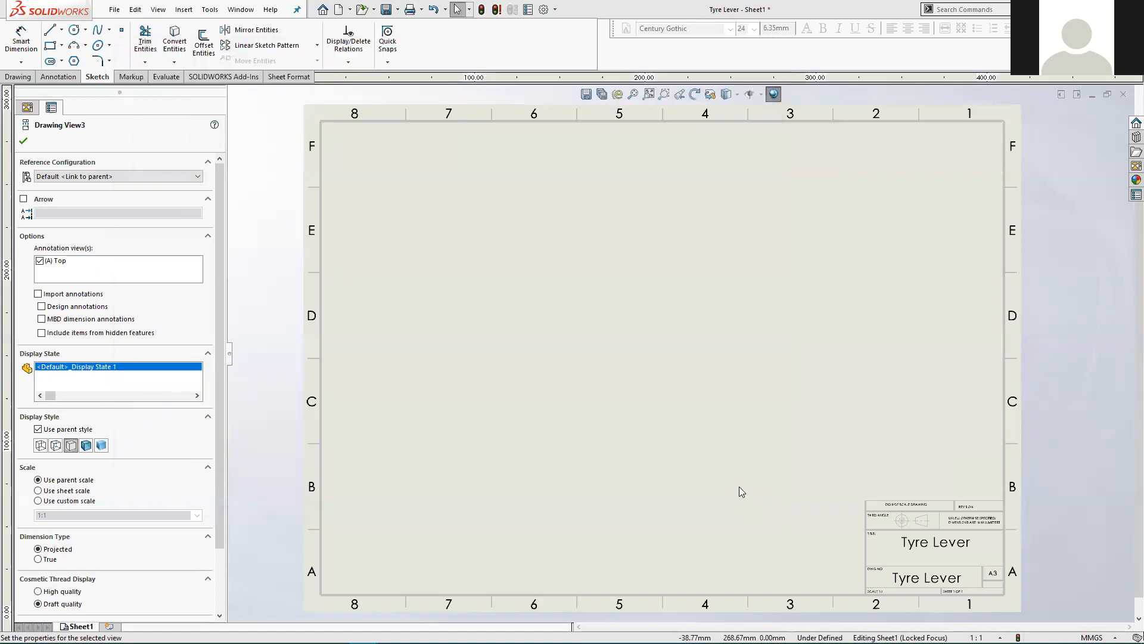
Start a new drawing document and look through the standard sheet sizes offered for it.
{"action": "left_click", "coordinate": [114, 10]}
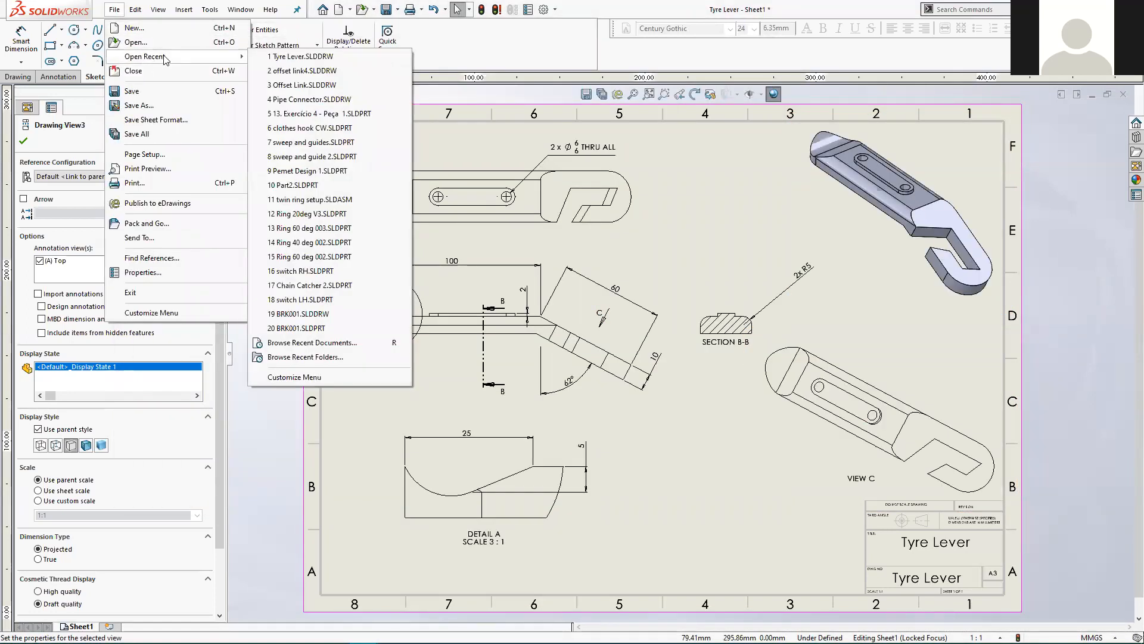
{"action": "left_click", "coordinate": [141, 29]}
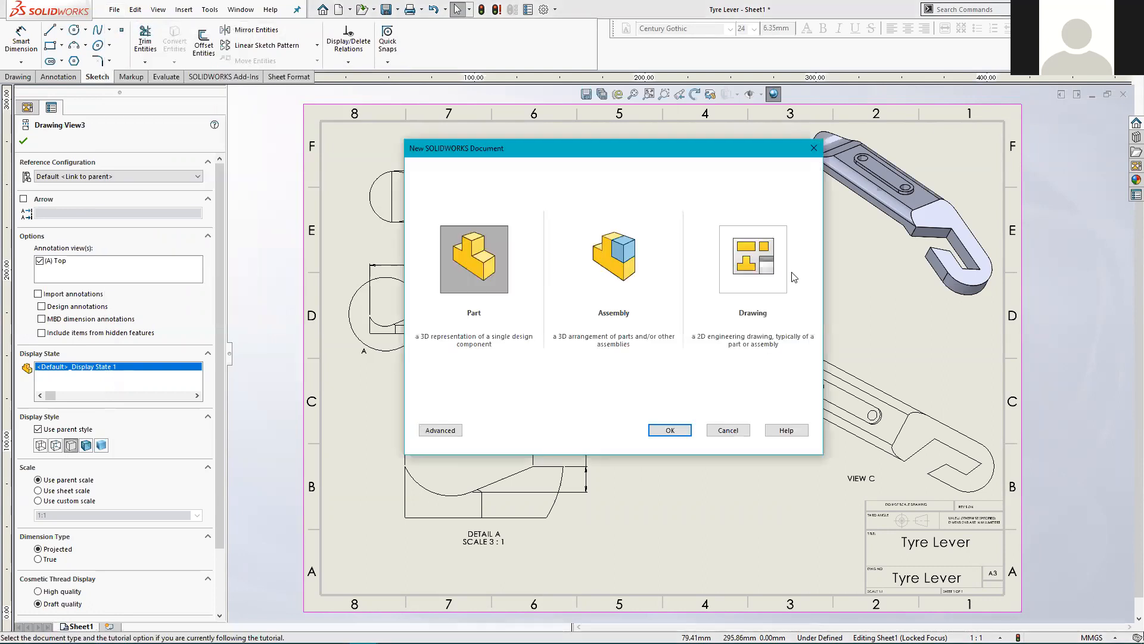
{"action": "double_click", "coordinate": [753, 254]}
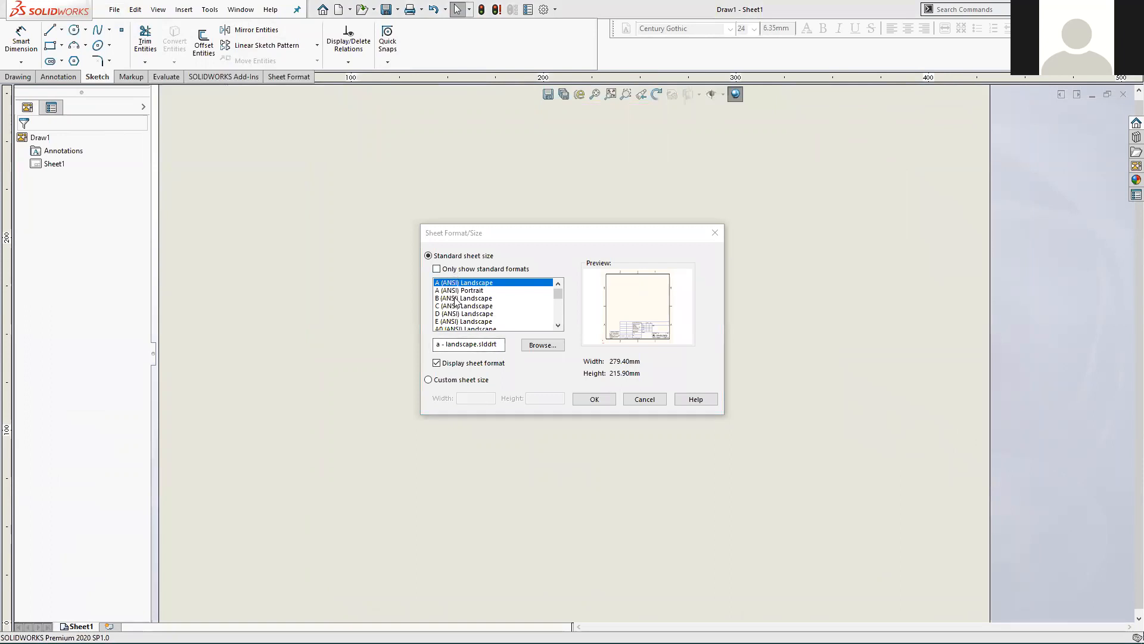
{"action": "scroll", "coordinate": [474, 305], "scroll_direction": "down", "scroll_amount": 2}
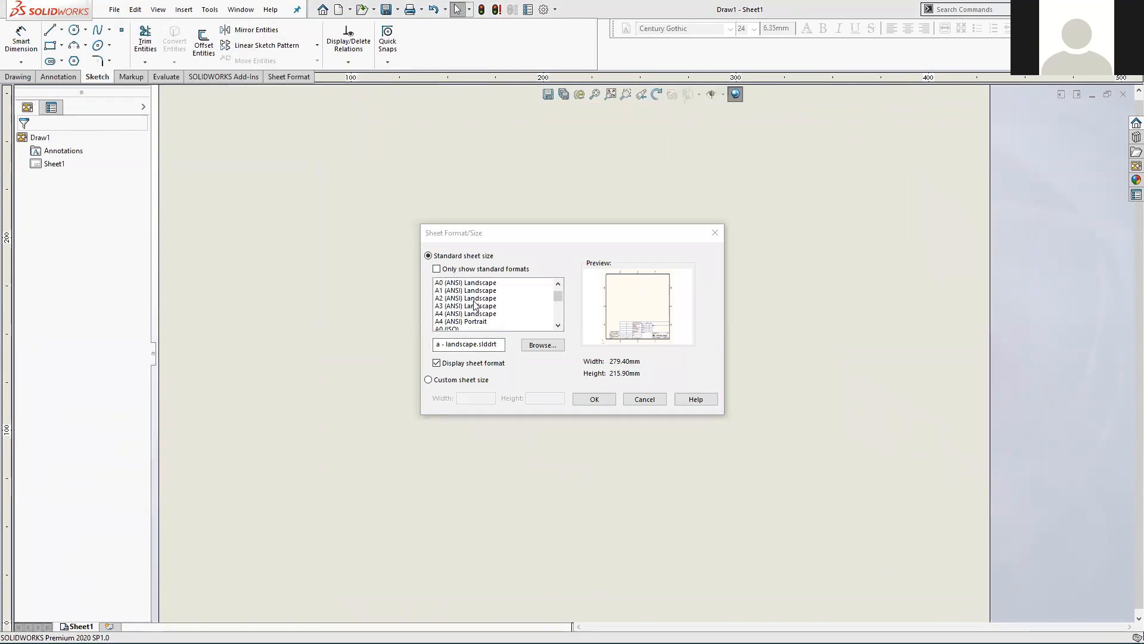
Browse the Documents folder for a custom sheet format file and cancel the file selection.
{"action": "left_click", "coordinate": [549, 347]}
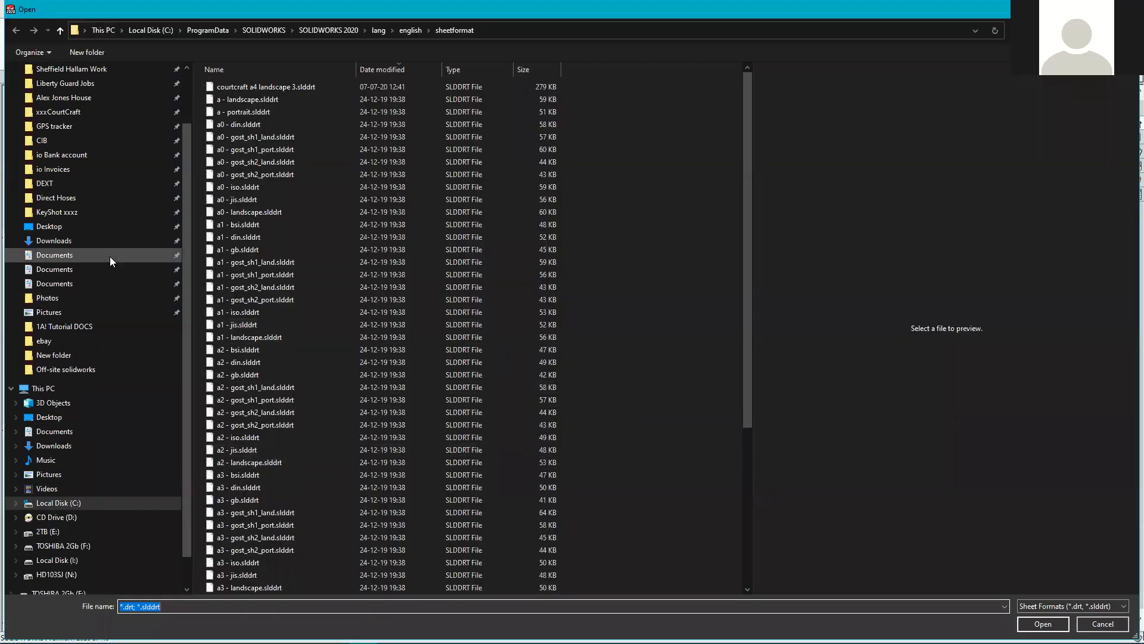
{"action": "left_click", "coordinate": [93, 255]}
{"action": "scroll", "coordinate": [448, 482], "scroll_direction": "down", "scroll_amount": 13}
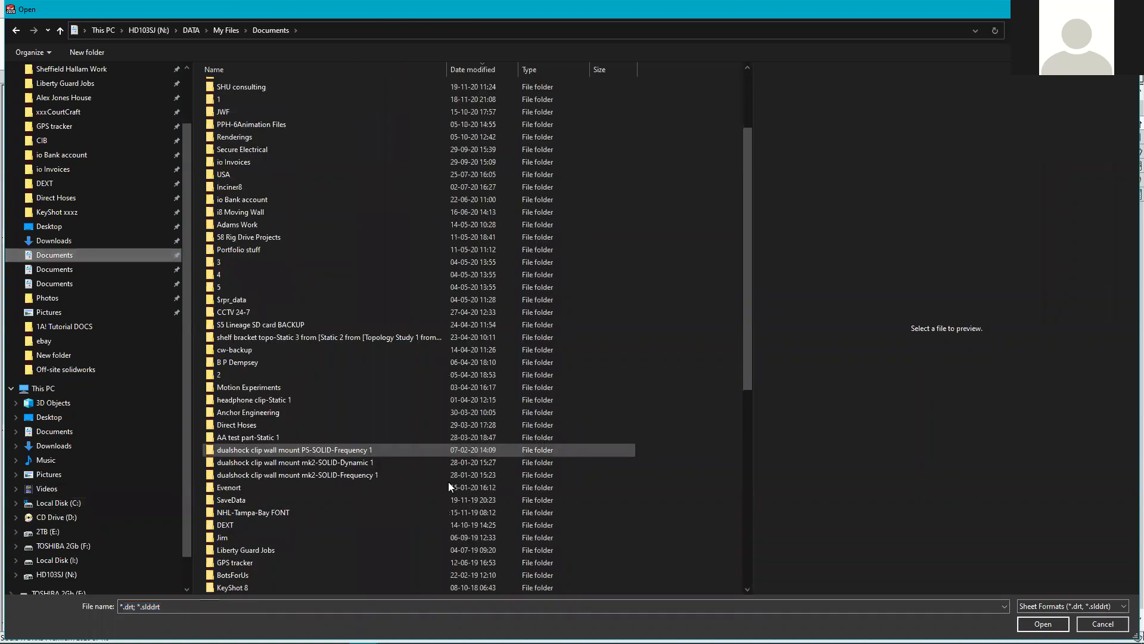
{"action": "scroll", "coordinate": [456, 472], "scroll_direction": "up", "scroll_amount": 13}
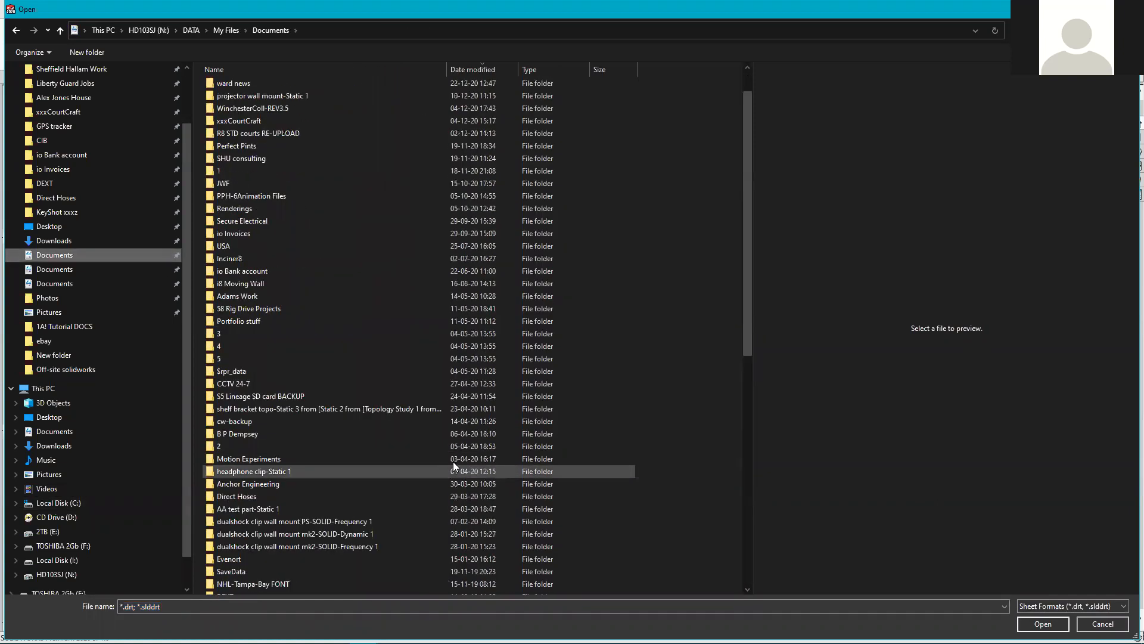
{"action": "key", "text": "Escape"}
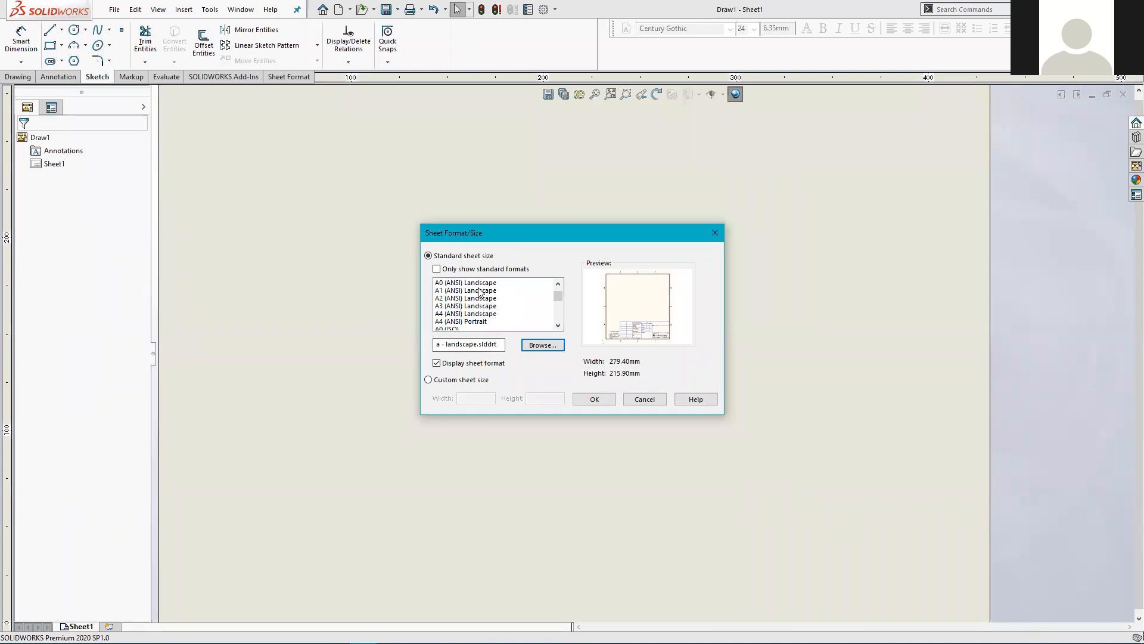
Create the new drawing with the io Design-A3_Landscape sheet format and cancel inserting a model view.
{"action": "left_click_drag", "start_coordinate": [554, 295], "coordinate": [559, 317]}
{"action": "left_click", "coordinate": [477, 315]}
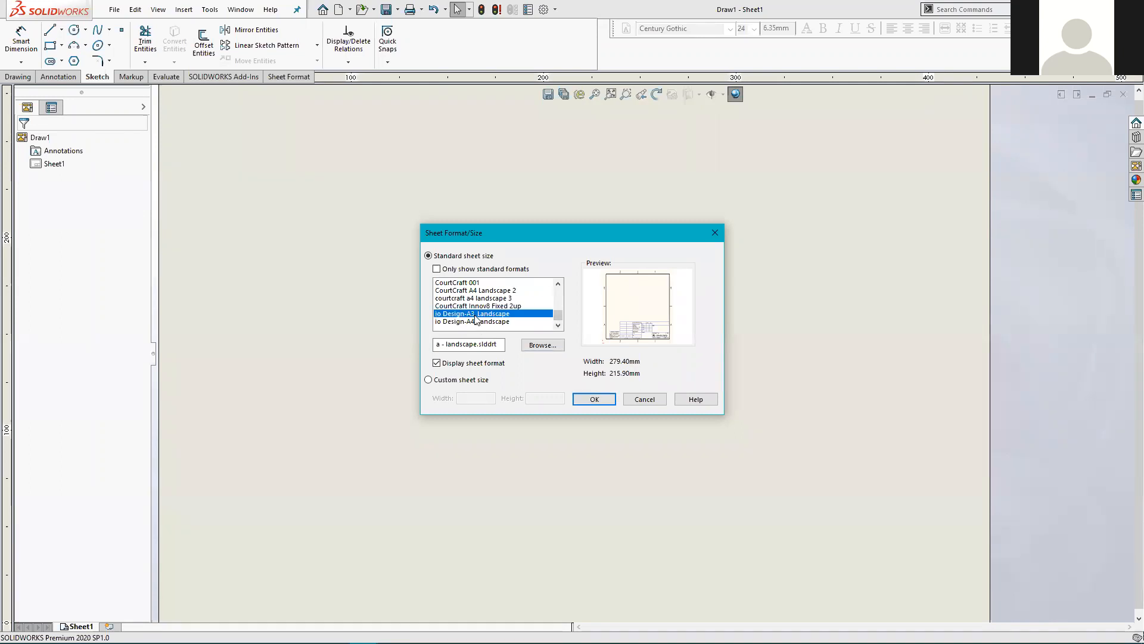
{"action": "left_click", "coordinate": [594, 400]}
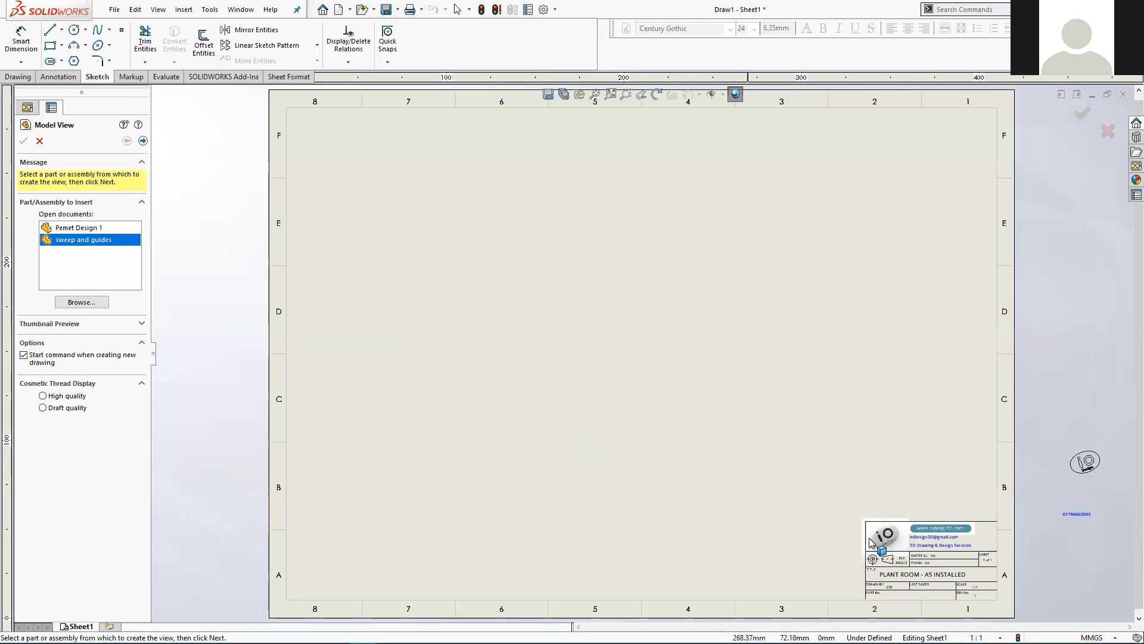
{"action": "left_click", "coordinate": [1108, 131]}
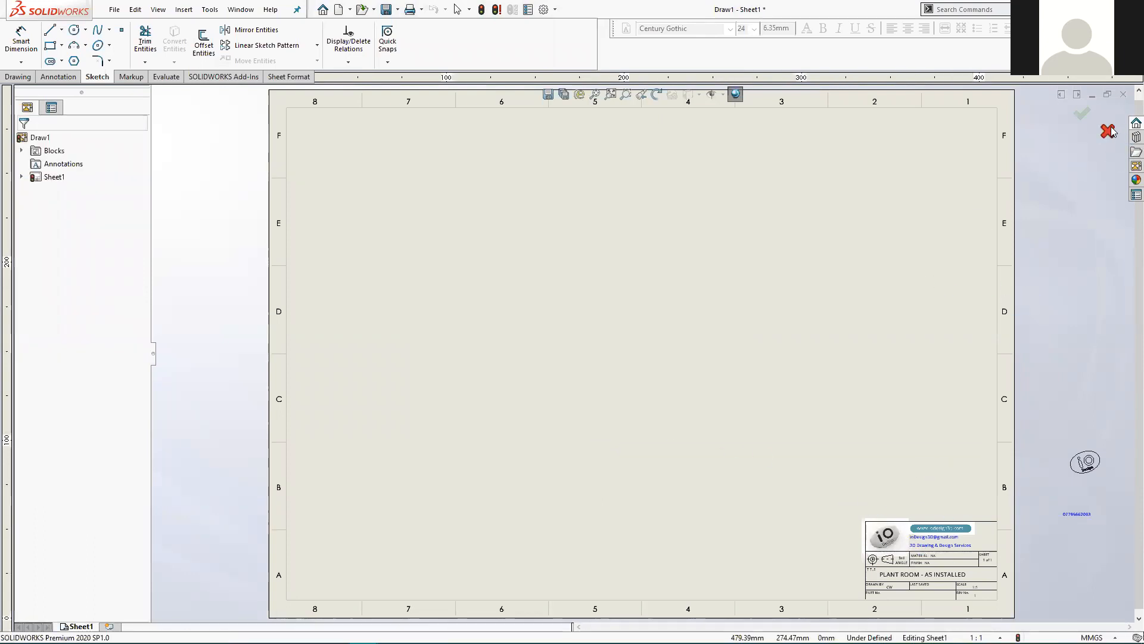
Close the new drawing without saving and dismiss the view properties in the Tyre Lever drawing.
{"action": "left_click", "coordinate": [1123, 94]}
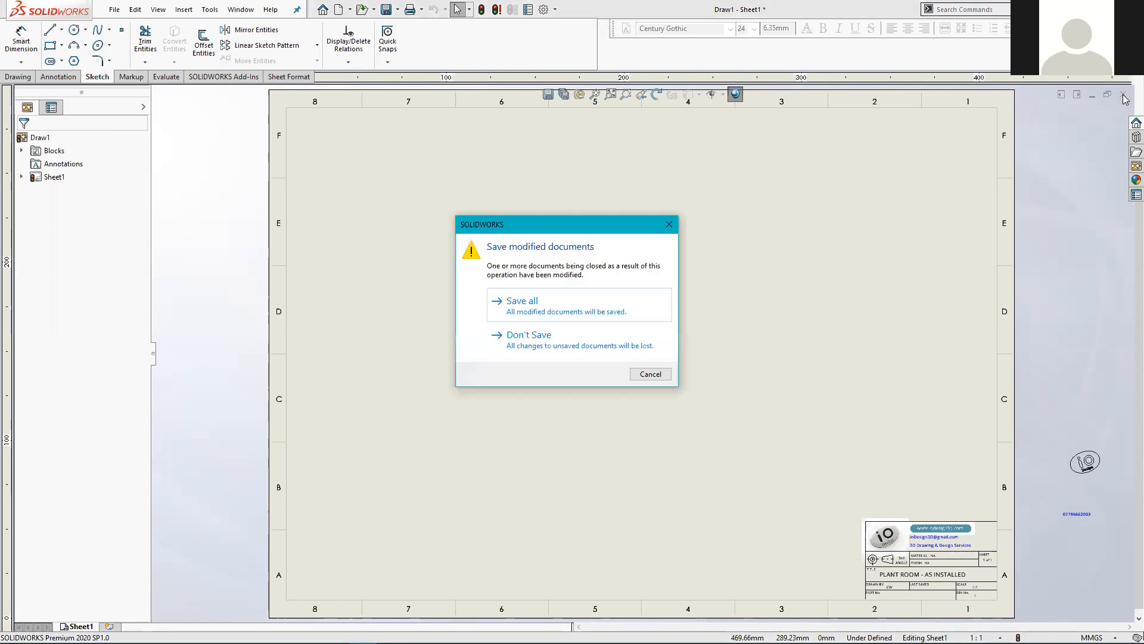
{"action": "left_click", "coordinate": [510, 344]}
{"action": "middle_click_drag", "start_coordinate": [692, 438], "coordinate": [640, 413]}
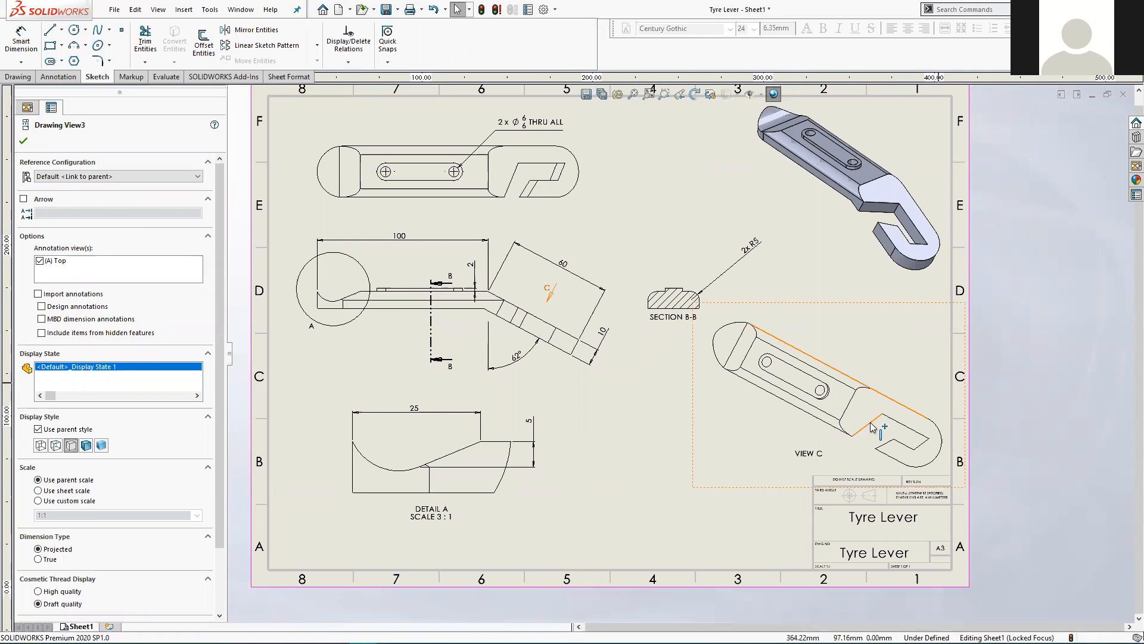
{"action": "left_click", "coordinate": [24, 141]}
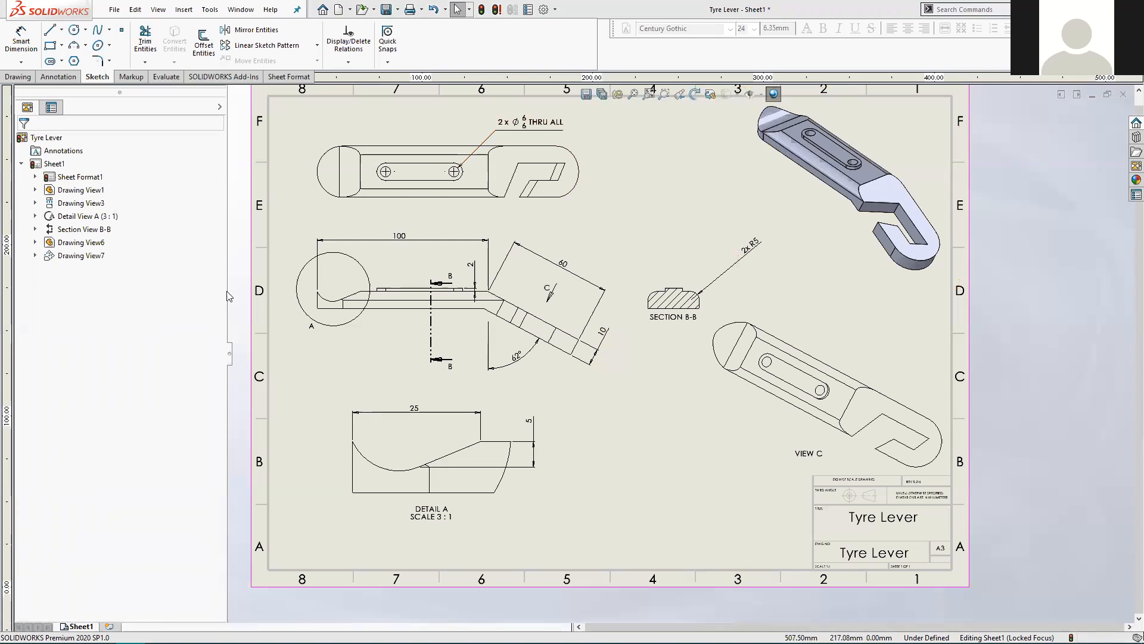
Switch to the browser and show the Solidworks CAD Tutorials course page.
{"action": "mouse_move", "coordinate": [219, 633]}
{"action": "mouse_move", "coordinate": [159, 632]}
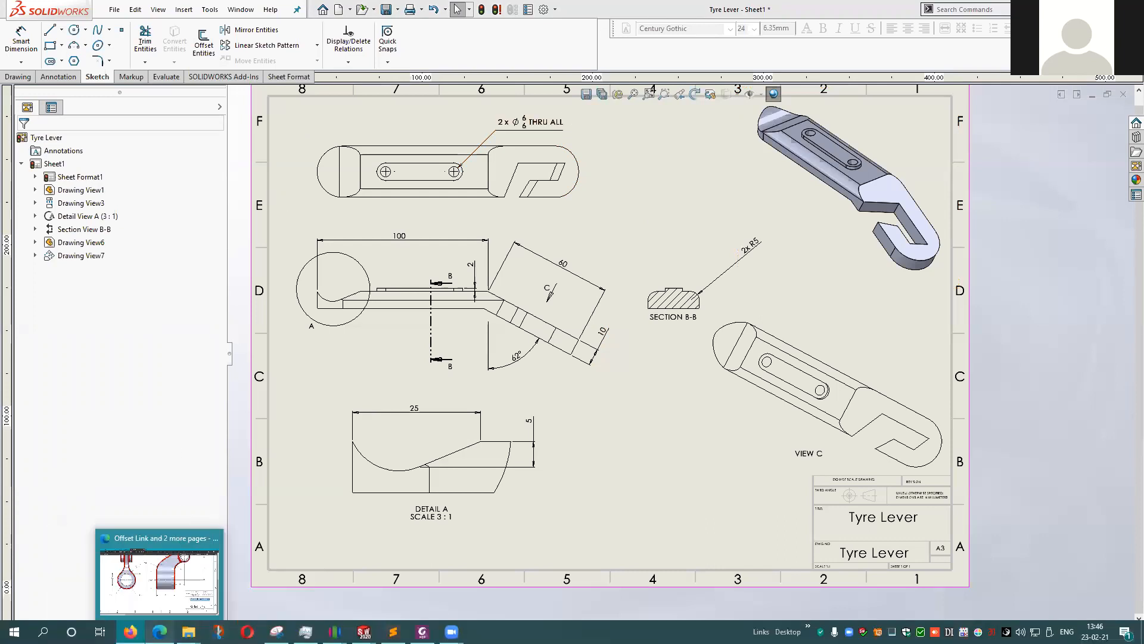
{"action": "left_click", "coordinate": [162, 587]}
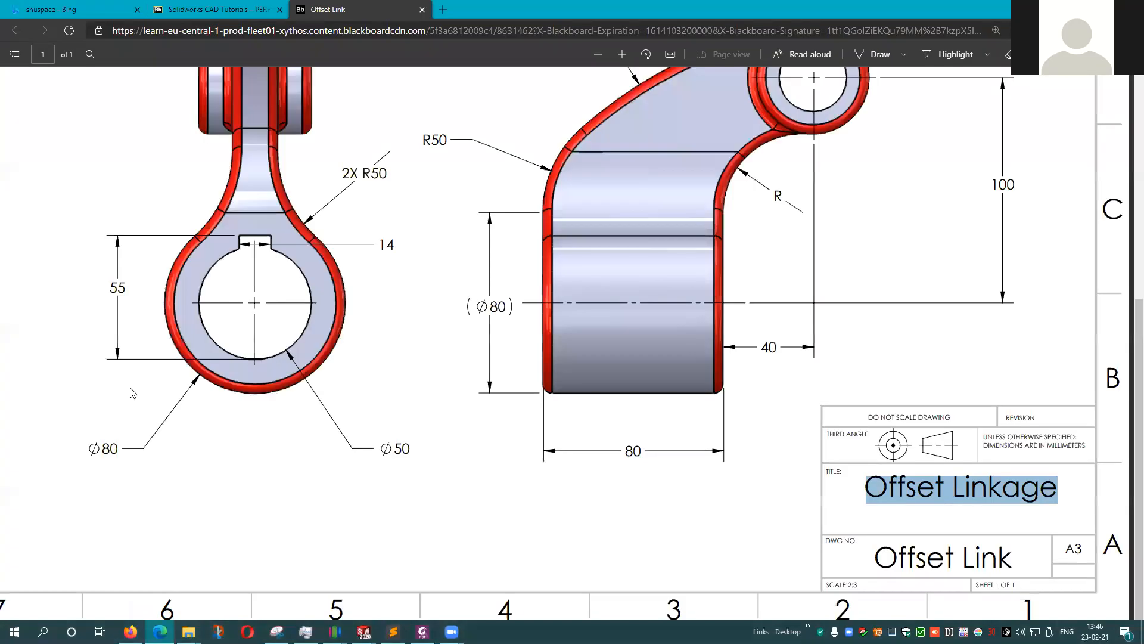
{"action": "key", "text": "ctrl+shift+Tab"}
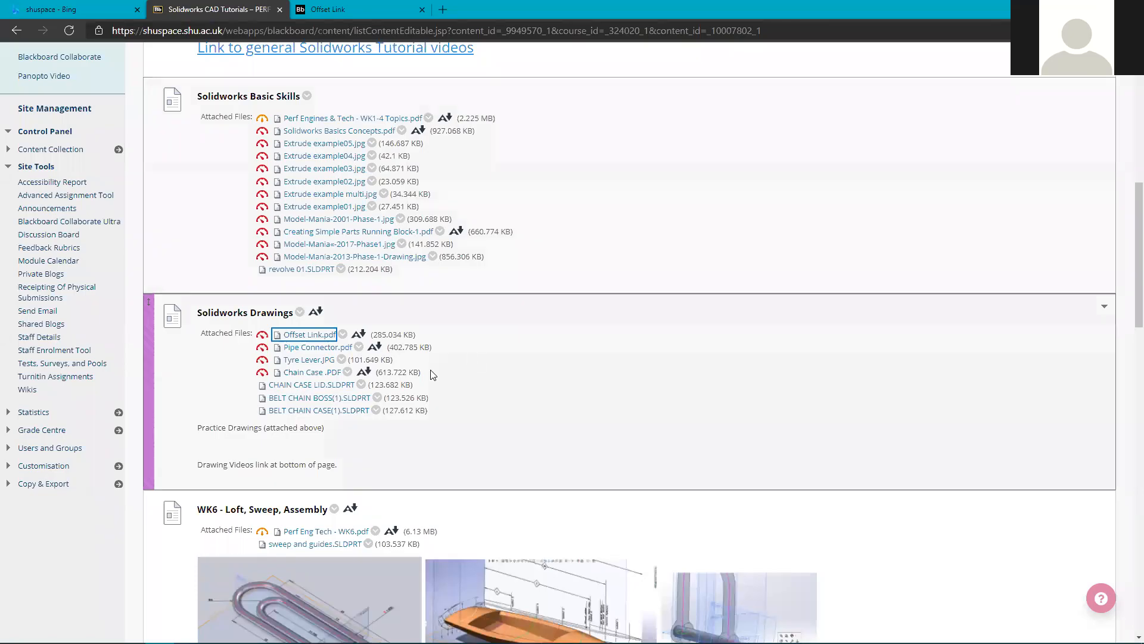
Open the link to general Solidworks Tutorial videos and look through the Engine Tech Tutorials playlist for the drawing videos.
{"action": "scroll", "coordinate": [340, 280], "scroll_direction": "up", "scroll_amount": 5}
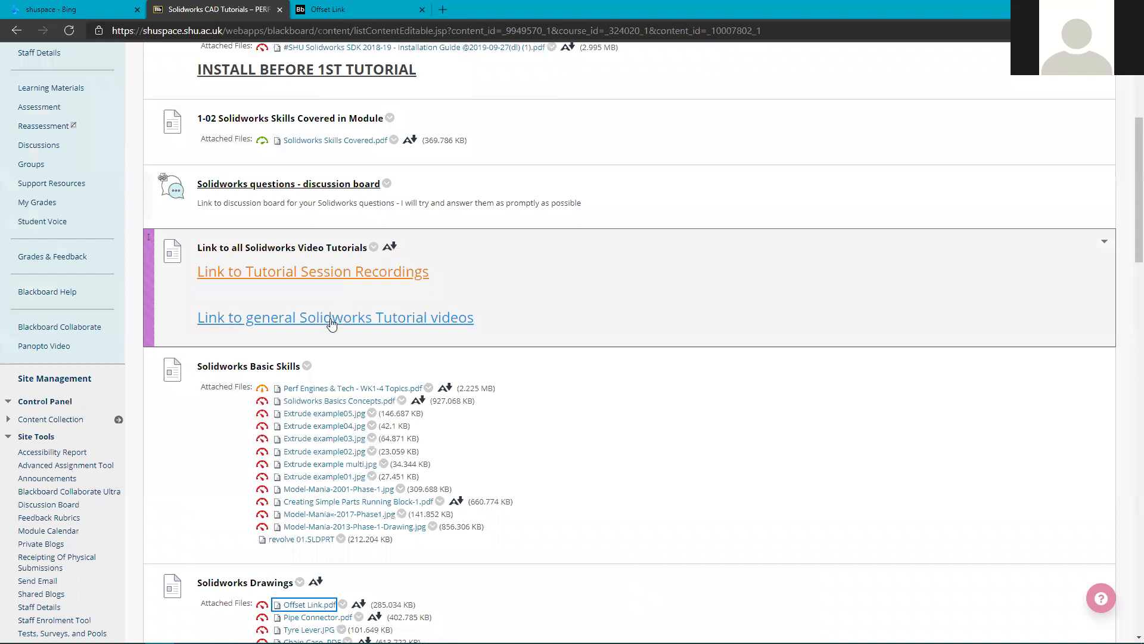
{"action": "left_click", "coordinate": [332, 323]}
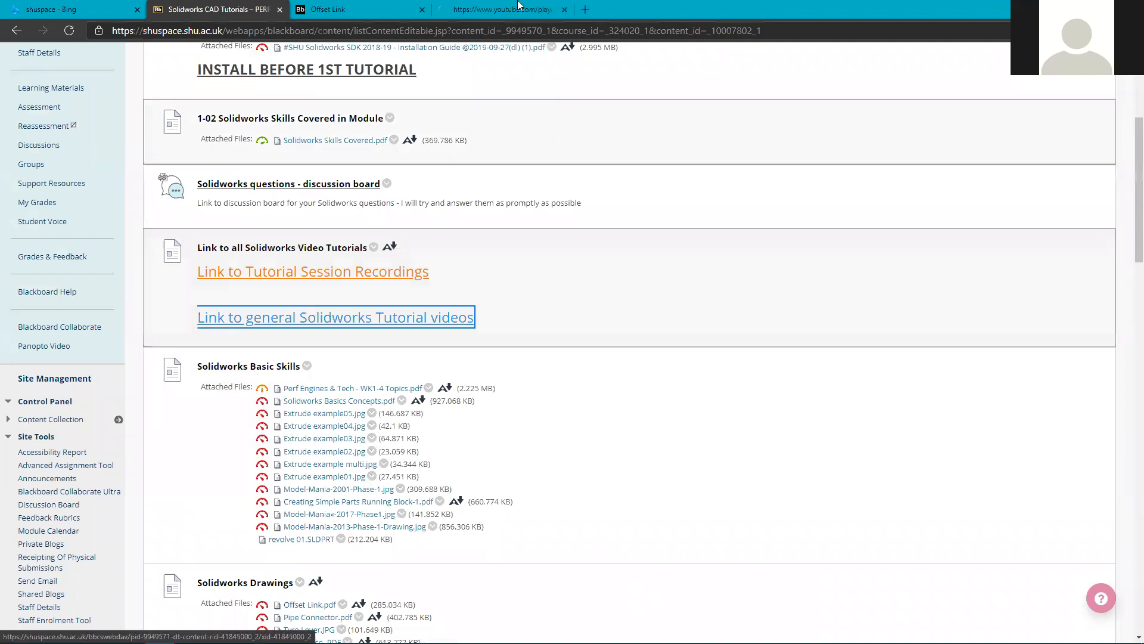
{"action": "left_click", "coordinate": [500, 10]}
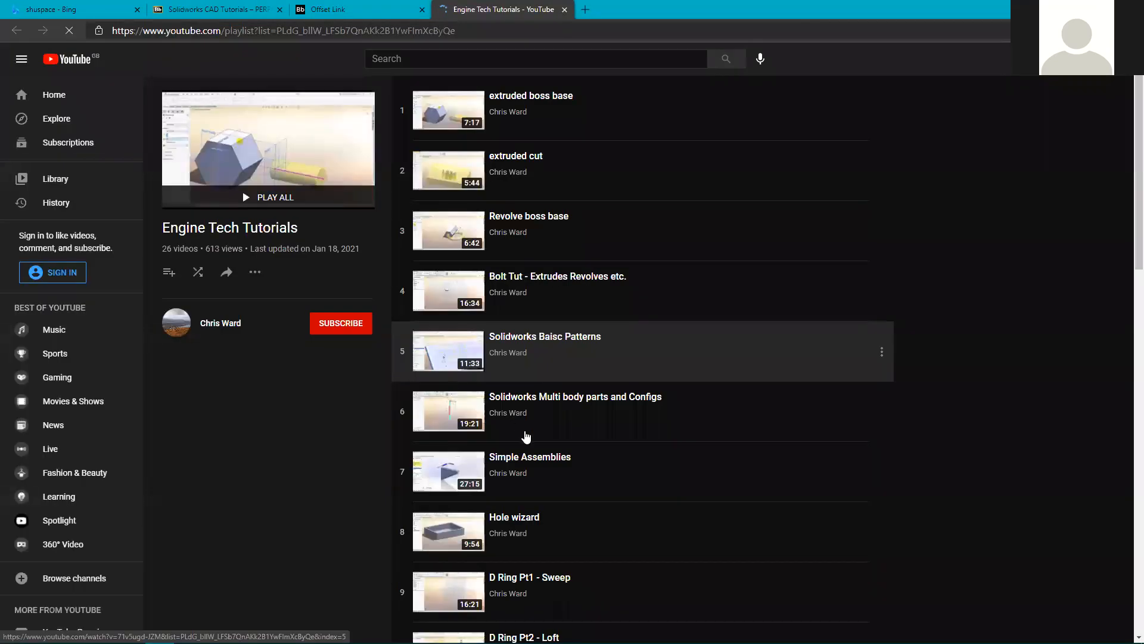
{"action": "scroll", "coordinate": [530, 440], "scroll_direction": "down", "scroll_amount": 15}
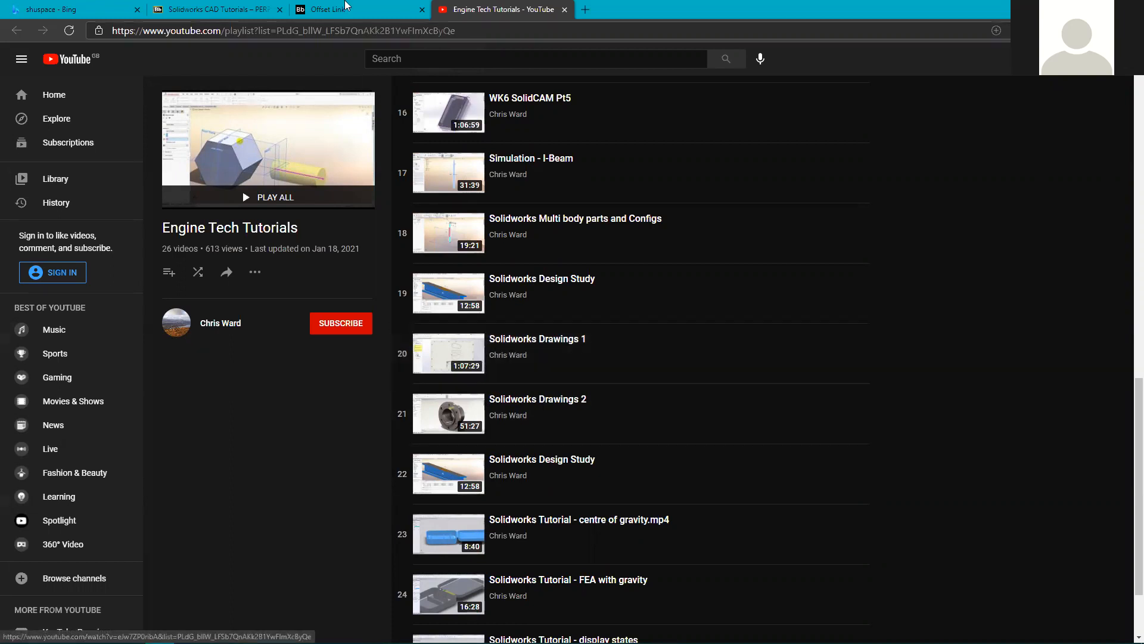
Close the Offset Link drawing and the Engine Tech Tutorials playlist in the browser, keeping the course page open.
{"action": "left_click", "coordinate": [358, 8]}
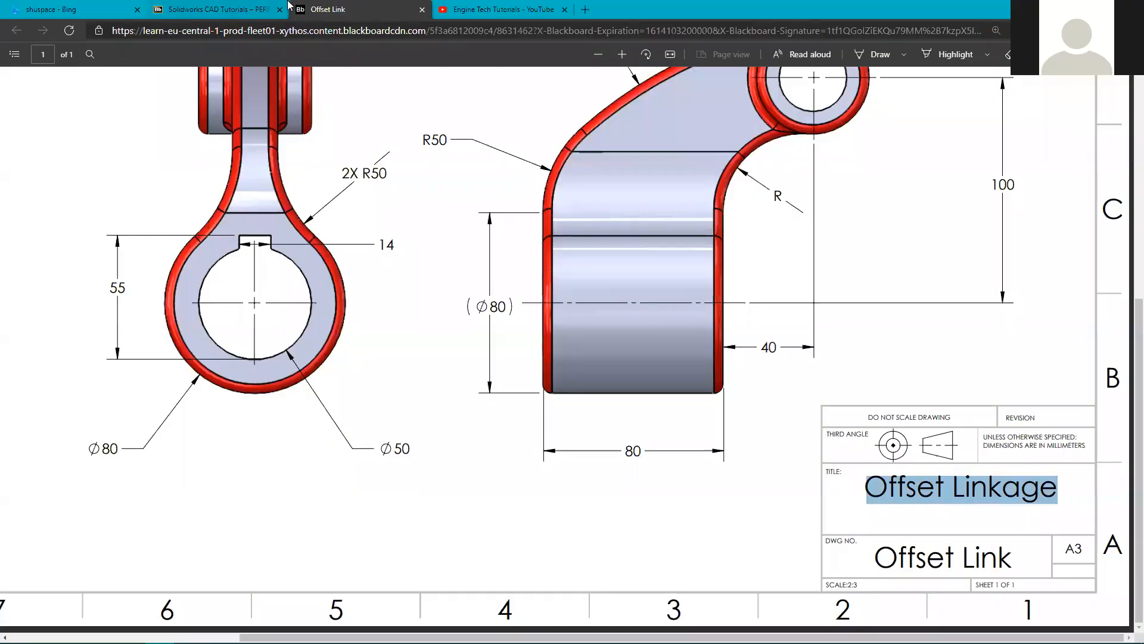
{"action": "key", "text": "ctrl+w"}
{"action": "left_click", "coordinate": [243, 8]}
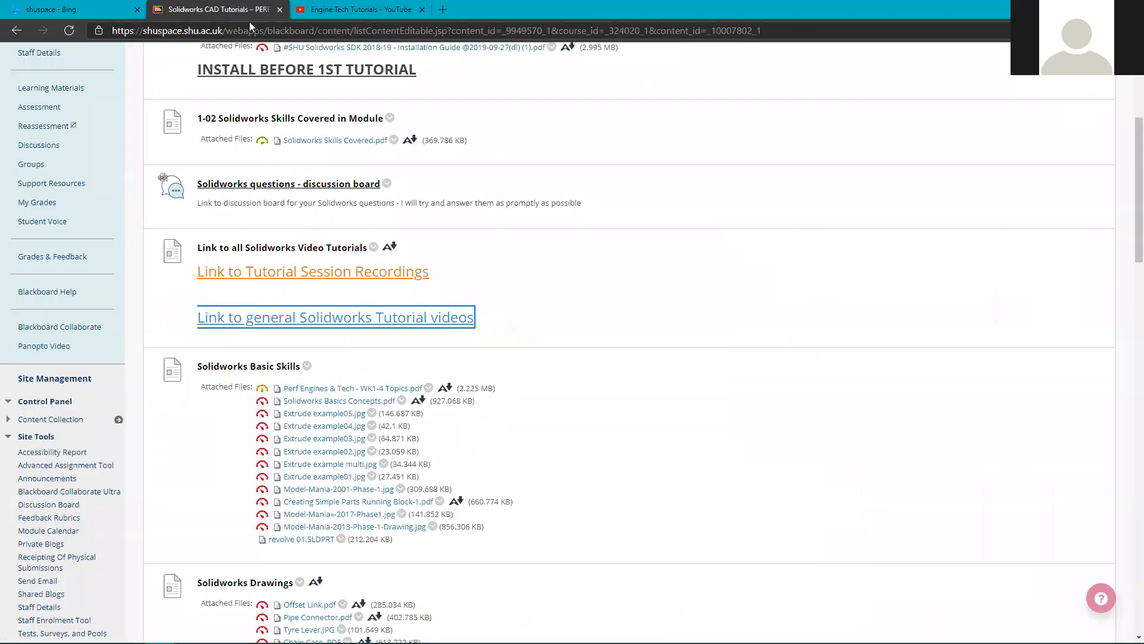
{"action": "left_click", "coordinate": [360, 7]}
{"action": "key", "text": "ctrl+w"}
Open Perf Eng Tech - WK6.pdf from the WK6 - Loft, Sweep, Assembly section of the course page.
{"action": "scroll", "coordinate": [390, 335], "scroll_direction": "down", "scroll_amount": 3}
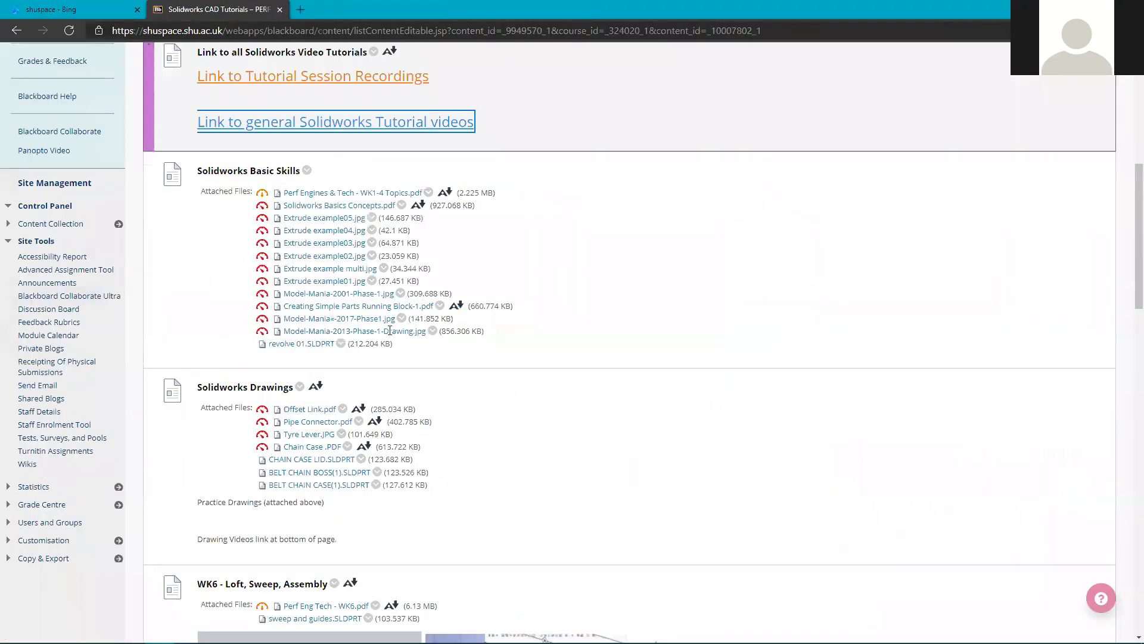
{"action": "scroll", "coordinate": [390, 331], "scroll_direction": "down", "scroll_amount": 3}
{"action": "scroll", "coordinate": [514, 327], "scroll_direction": "down", "scroll_amount": 3}
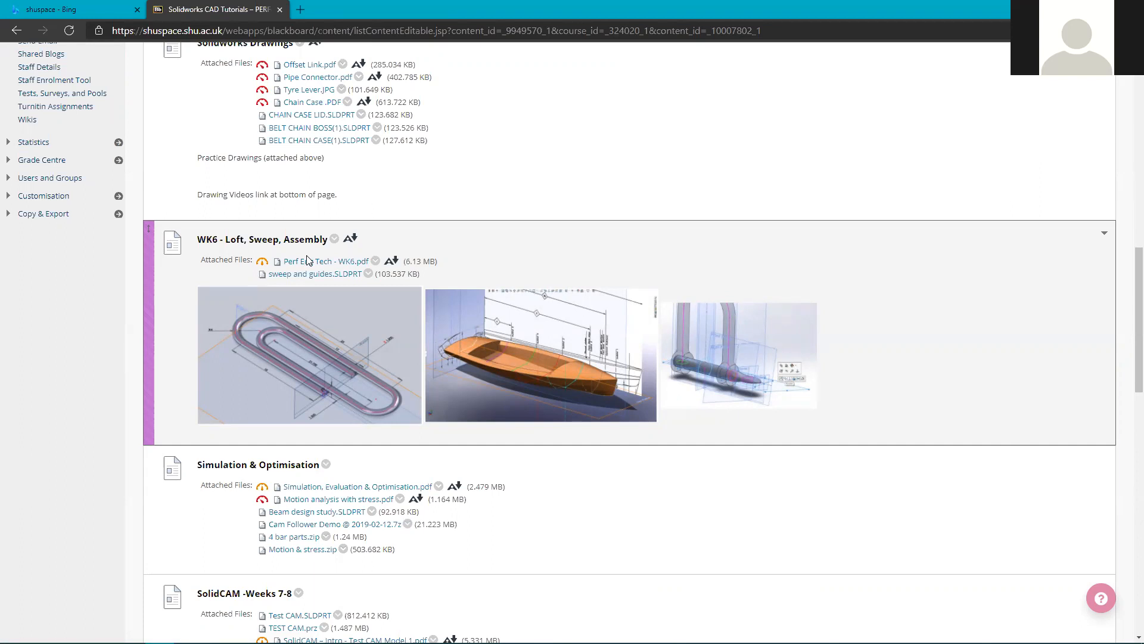
{"action": "middle_click", "coordinate": [344, 261]}
{"action": "left_click", "coordinate": [377, 5]}
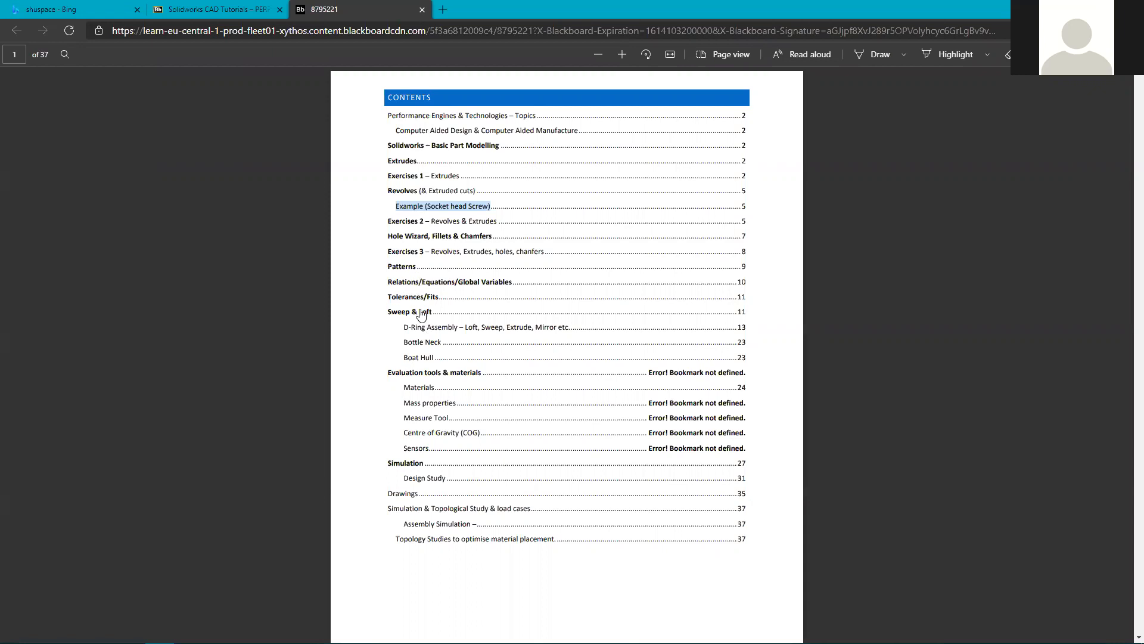
Skim the extrude, revolve and hole exercises in the course PDF and return to its contents page.
{"action": "scroll", "coordinate": [480, 421], "scroll_direction": "down", "scroll_amount": 15}
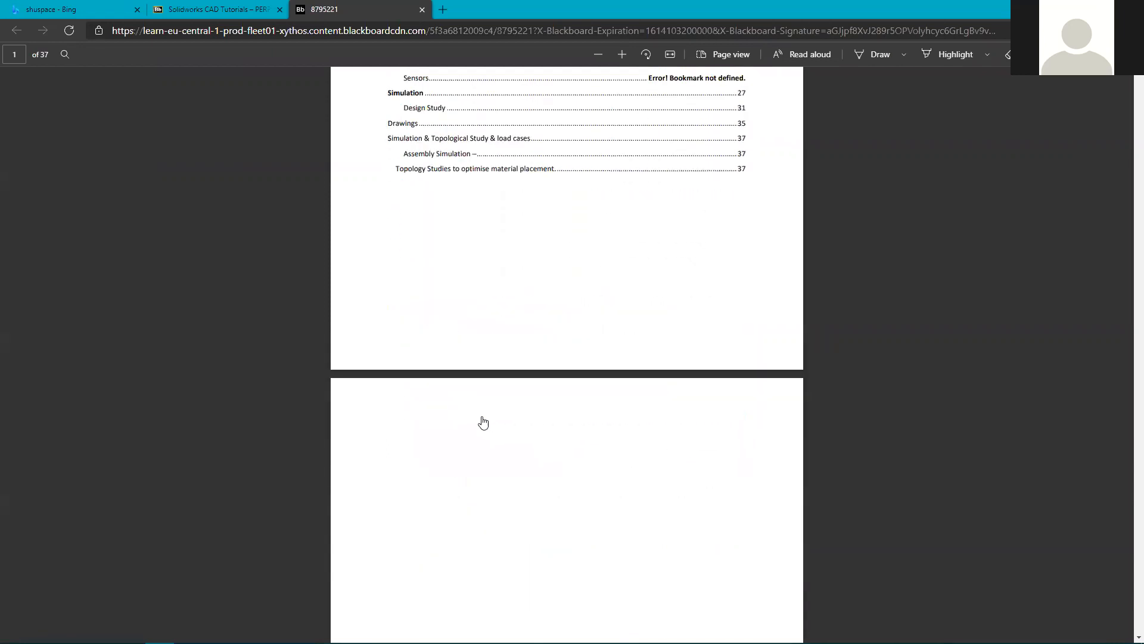
{"action": "scroll", "coordinate": [488, 416], "scroll_direction": "down", "scroll_amount": 7}
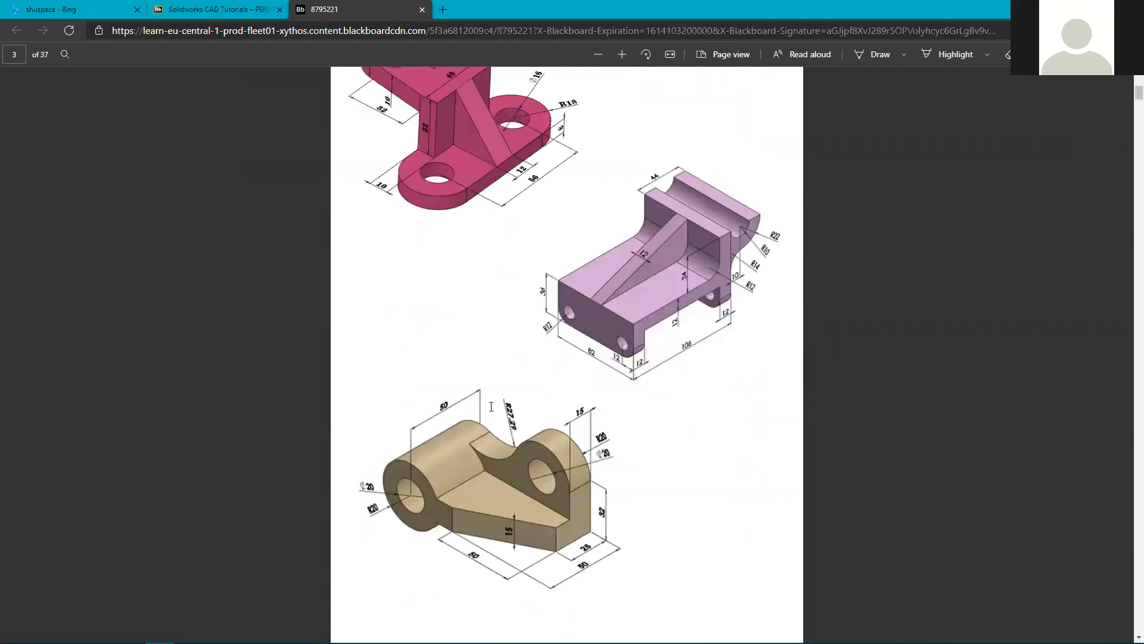
{"action": "scroll", "coordinate": [491, 409], "scroll_direction": "down", "scroll_amount": 20}
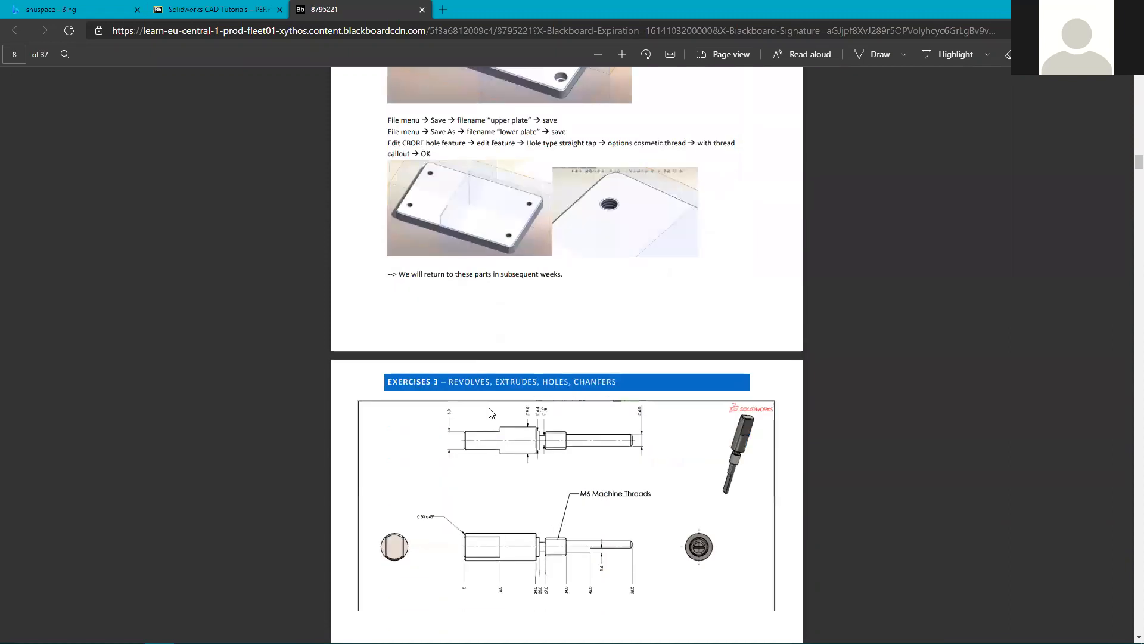
{"action": "scroll", "coordinate": [491, 413], "scroll_direction": "down", "scroll_amount": 3}
{"action": "scroll", "coordinate": [478, 417], "scroll_direction": "up", "scroll_amount": 5}
{"action": "scroll", "coordinate": [478, 417], "scroll_direction": "up", "scroll_amount": 20}
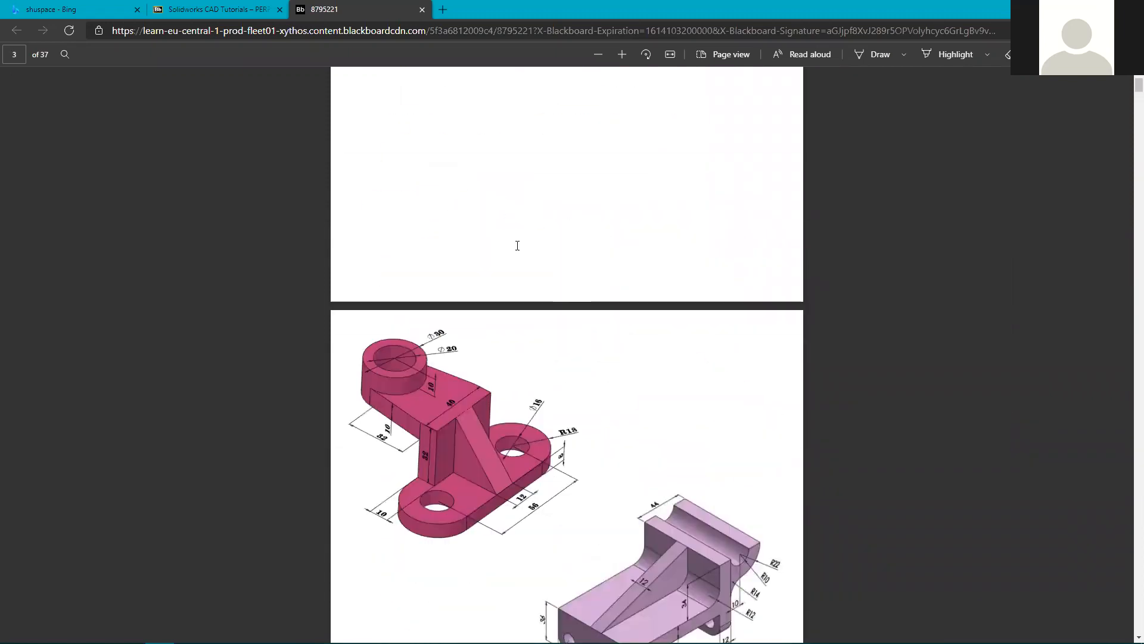
{"action": "scroll", "coordinate": [517, 245], "scroll_direction": "up", "scroll_amount": 18}
{"action": "scroll", "coordinate": [518, 249], "scroll_direction": "up", "scroll_amount": 1}
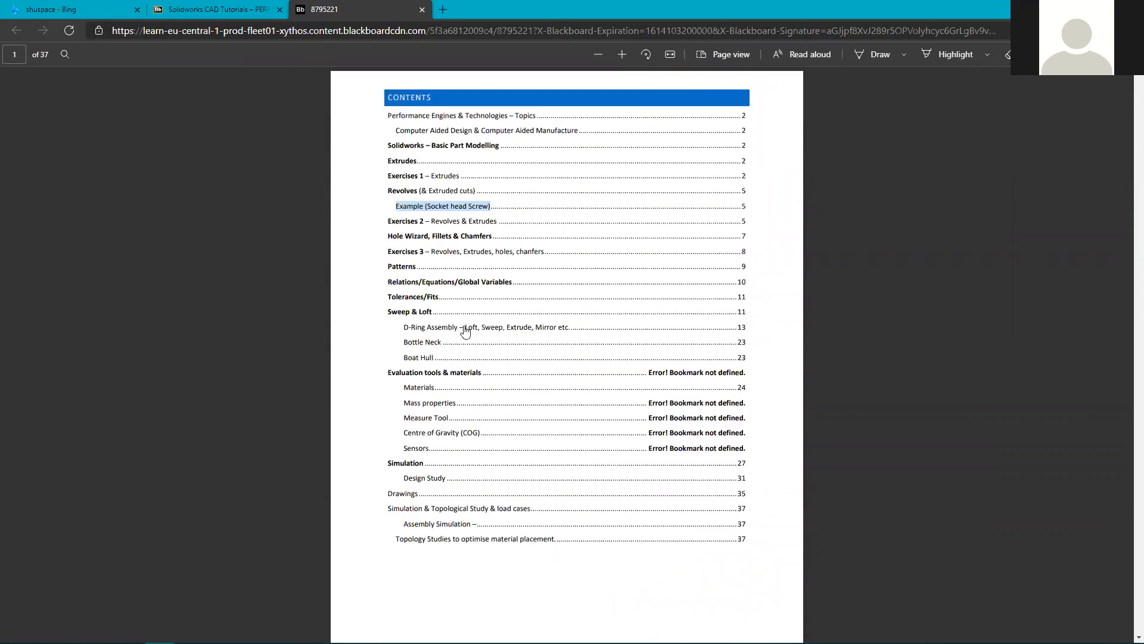
Open the Sweep & Loft section from the contents and examine the enlarged paper clip example's path, profile circle and dimensions.
{"action": "left_click", "coordinate": [398, 314]}
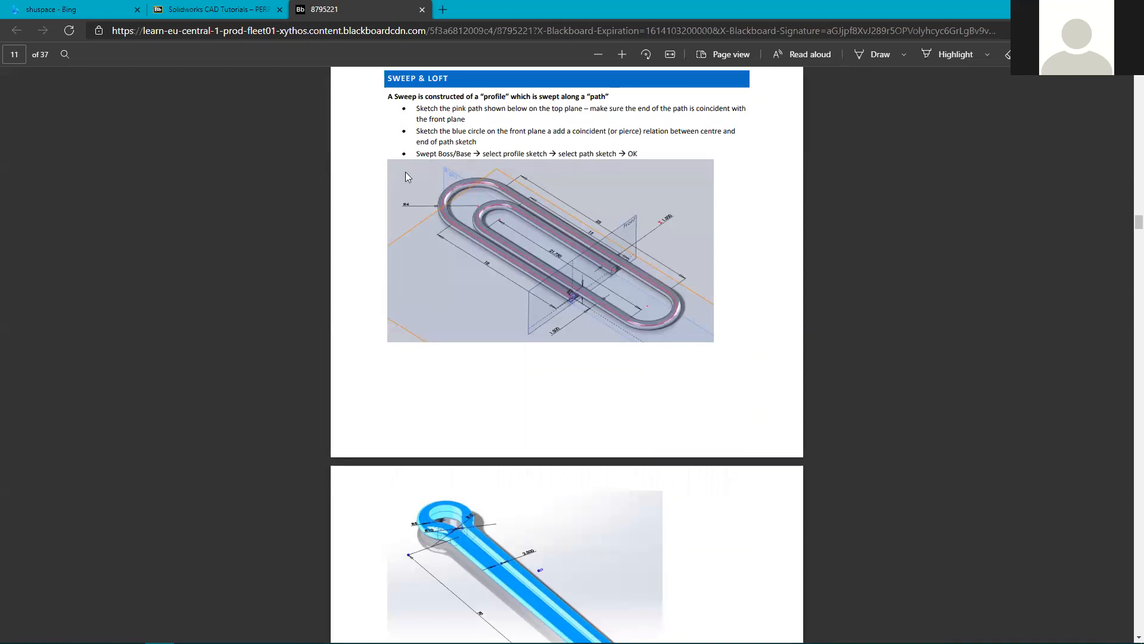
{"action": "left_click", "coordinate": [625, 54]}
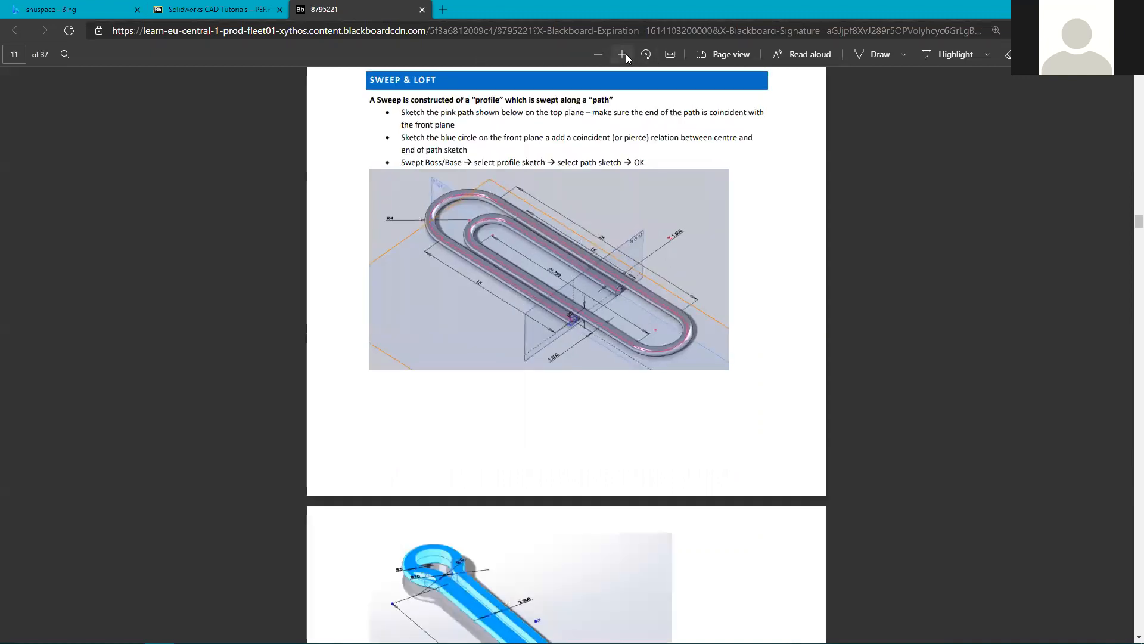
{"action": "left_click", "coordinate": [624, 54]}
{"action": "left_click", "coordinate": [622, 54]}
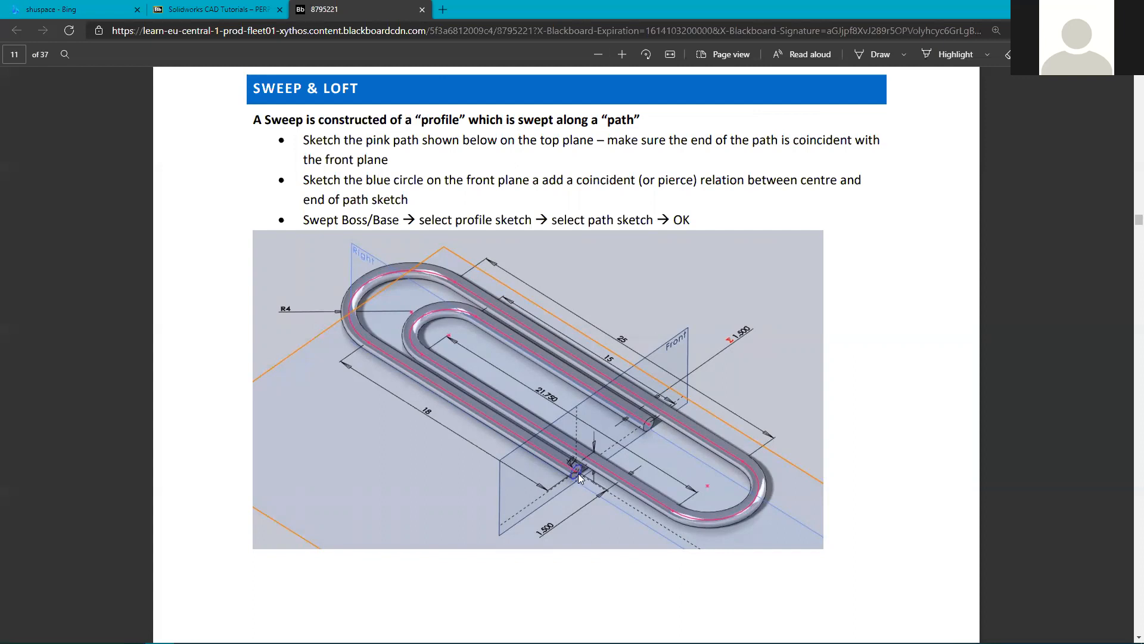
{"action": "left_click", "coordinate": [622, 54]}
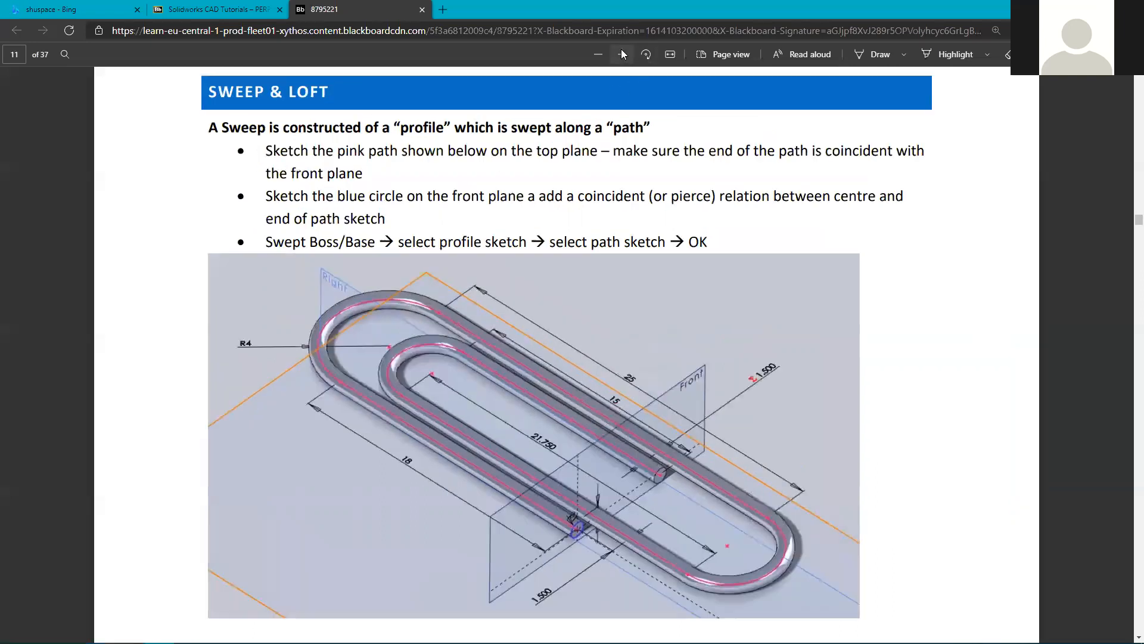
{"action": "left_click", "coordinate": [622, 54]}
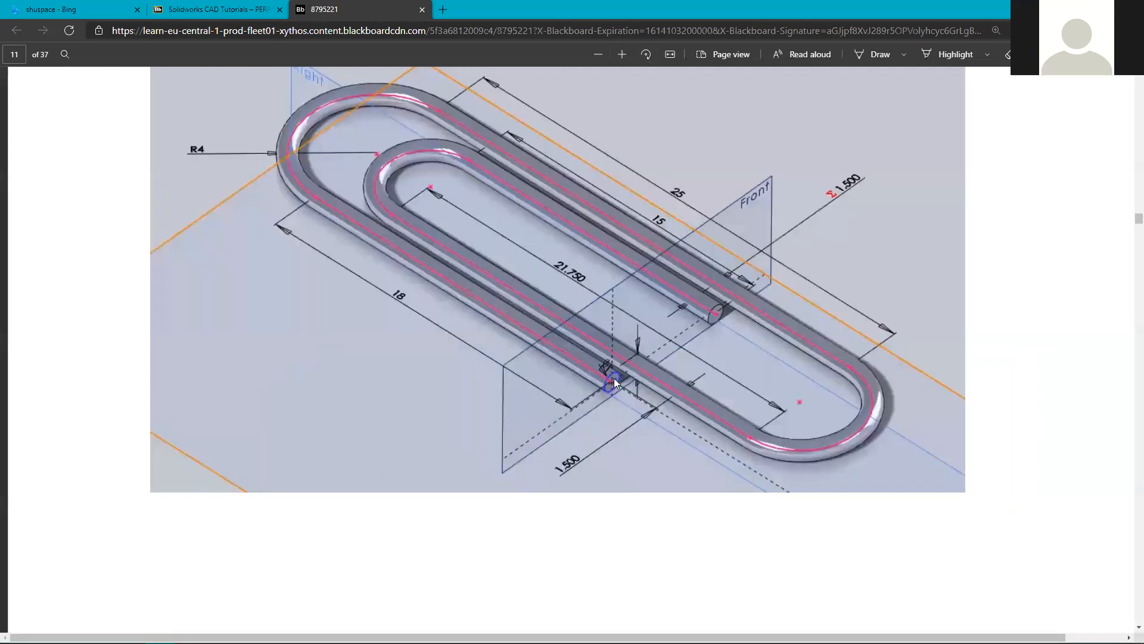
{"action": "scroll", "coordinate": [613, 382], "scroll_direction": "down", "scroll_amount": 1}
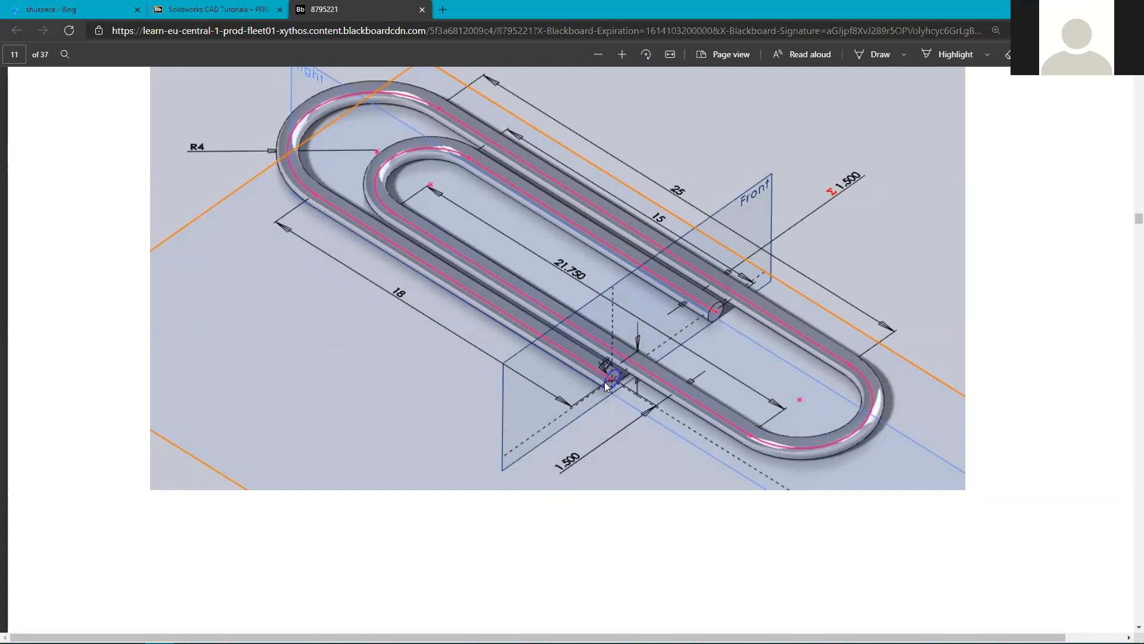
{"action": "scroll", "coordinate": [608, 383], "scroll_direction": "up", "scroll_amount": 2}
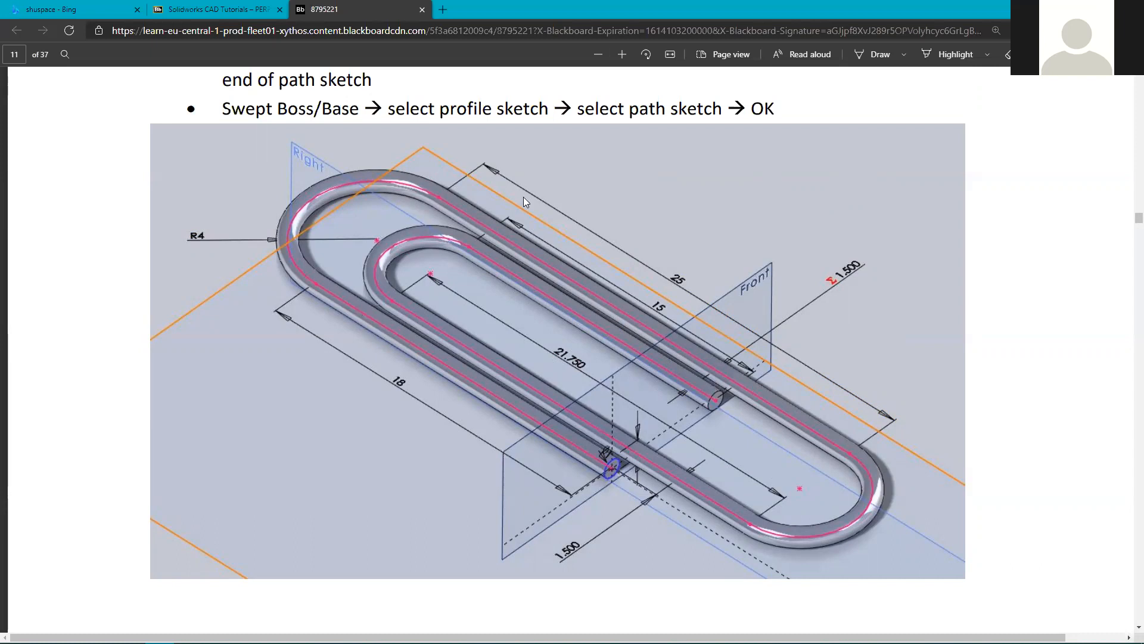
{"action": "scroll", "coordinate": [691, 397], "scroll_direction": "up", "scroll_amount": 1}
{"action": "scroll", "coordinate": [656, 370], "scroll_direction": "down", "scroll_amount": 2}
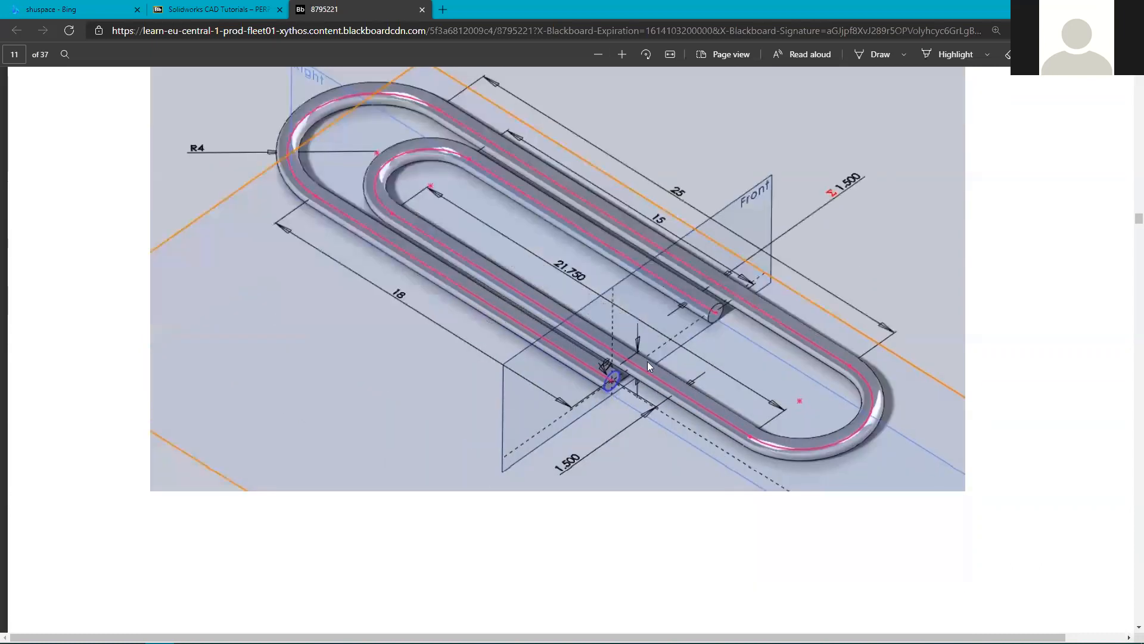
{"action": "scroll", "coordinate": [646, 367], "scroll_direction": "up", "scroll_amount": 1}
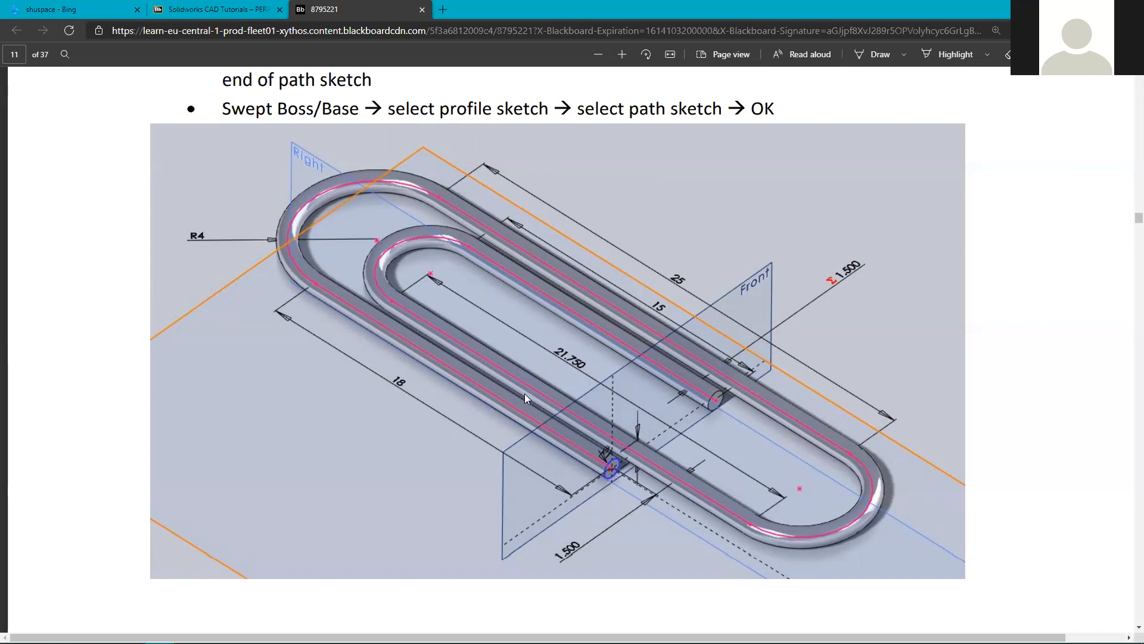
Review the blue split-pin and guide-curve sweep examples on page 12, and check the WK6 attachments on the course page.
{"action": "scroll", "coordinate": [525, 393], "scroll_direction": "down", "scroll_amount": 10}
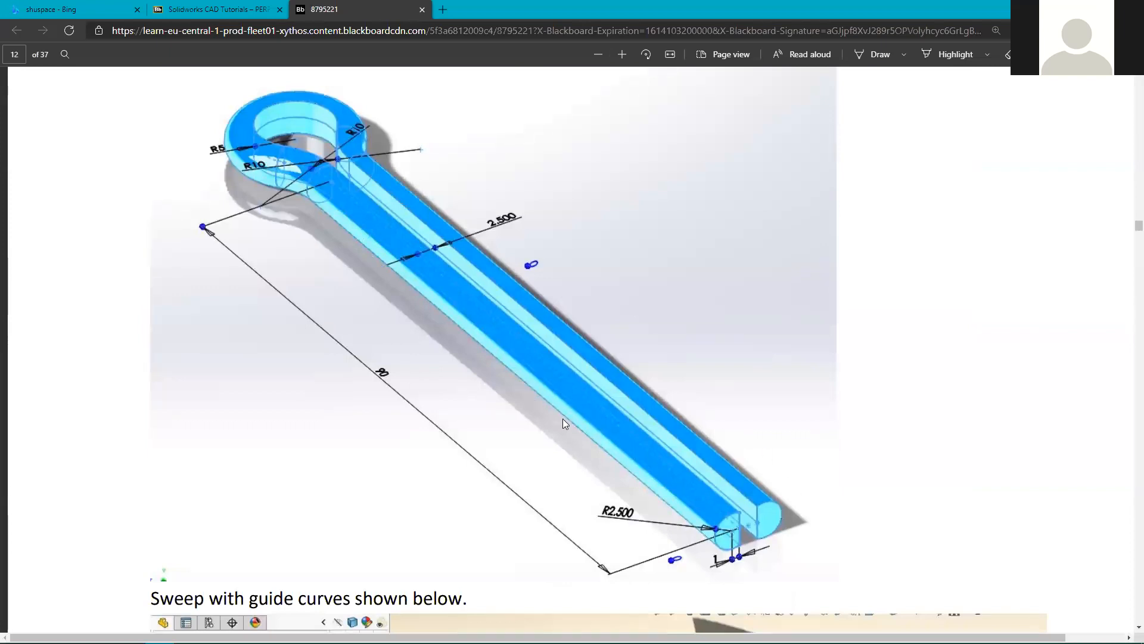
{"action": "scroll", "coordinate": [561, 415], "scroll_direction": "down", "scroll_amount": 3, "text": "ctrl"}
{"action": "scroll", "coordinate": [561, 414], "scroll_direction": "down", "scroll_amount": 4}
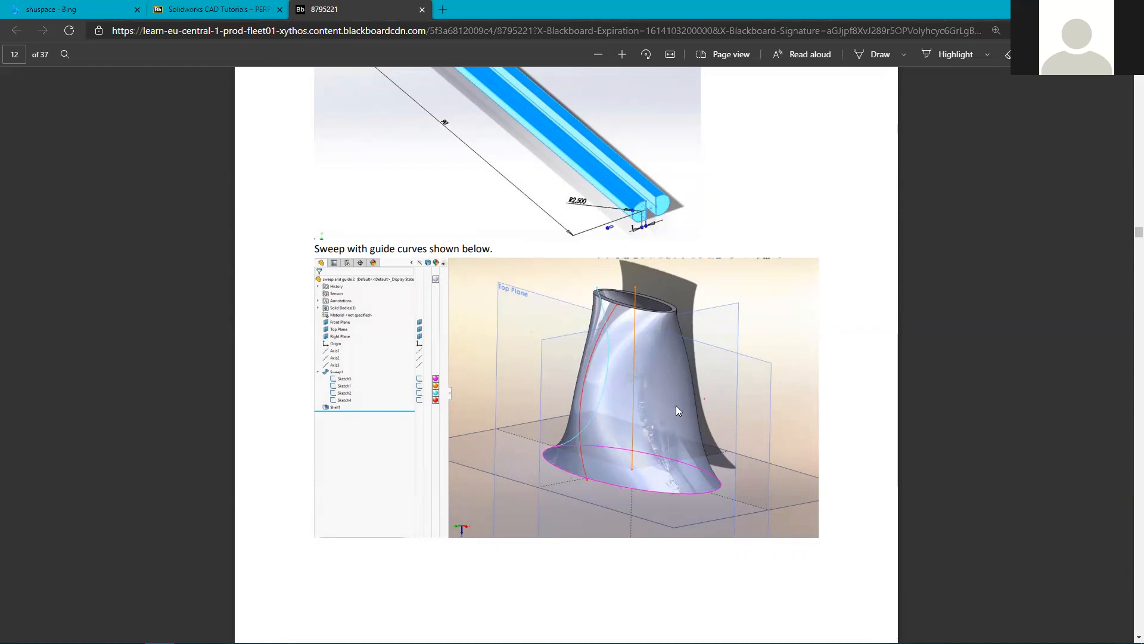
{"action": "left_click", "coordinate": [236, 8]}
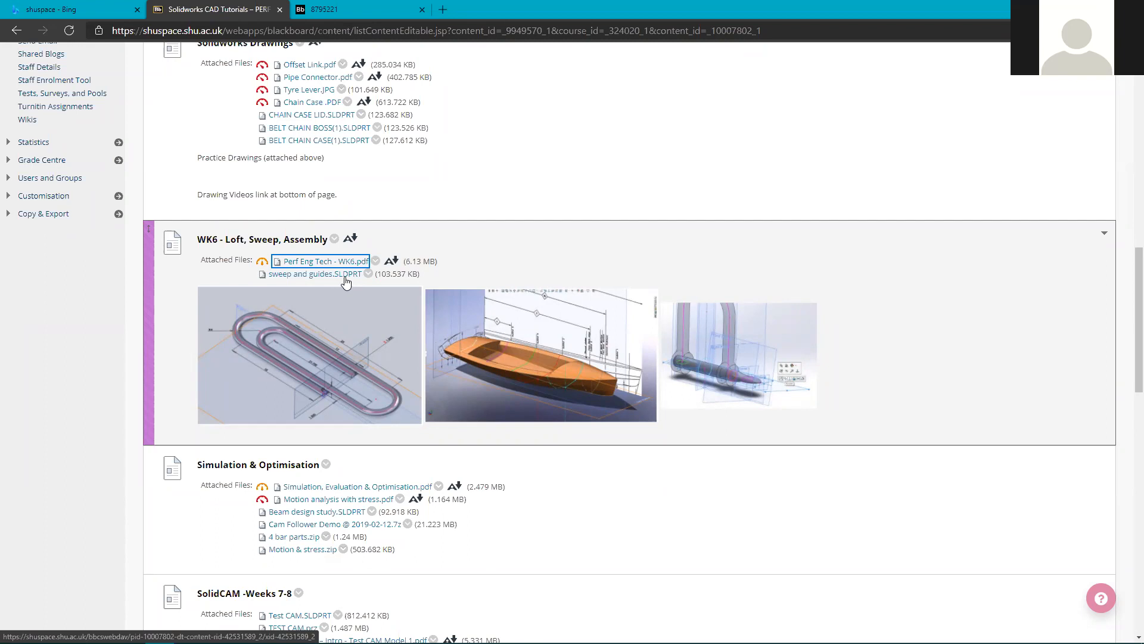
{"action": "left_click", "coordinate": [324, 265]}
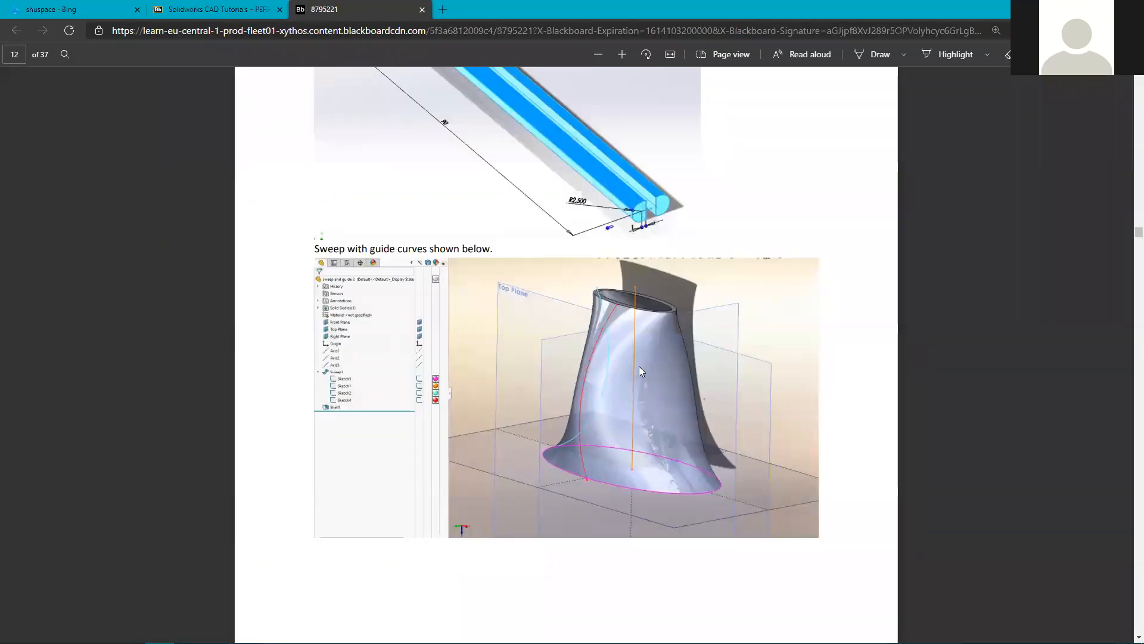
{"action": "scroll", "coordinate": [578, 382], "scroll_direction": "up", "scroll_amount": 3}
{"action": "scroll", "coordinate": [599, 277], "scroll_direction": "down", "scroll_amount": 5}
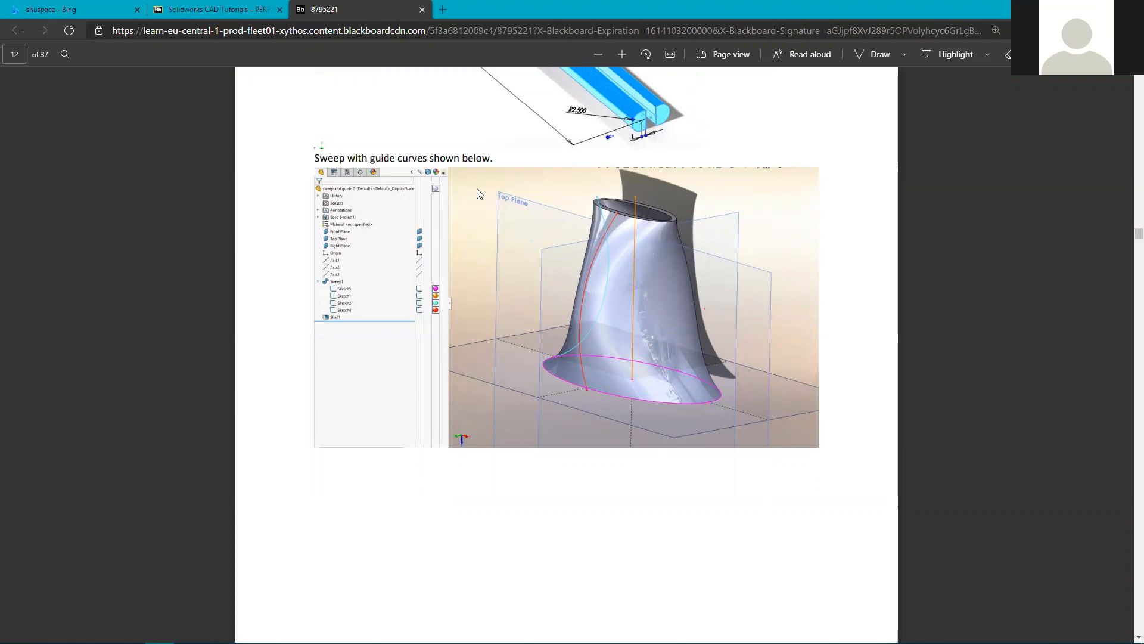
Return to the paper clip sweep instructions and move the browser window away to reveal the Tyre Lever drawing in SOLIDWORKS.
{"action": "scroll", "coordinate": [537, 443], "scroll_direction": "up", "scroll_amount": 10}
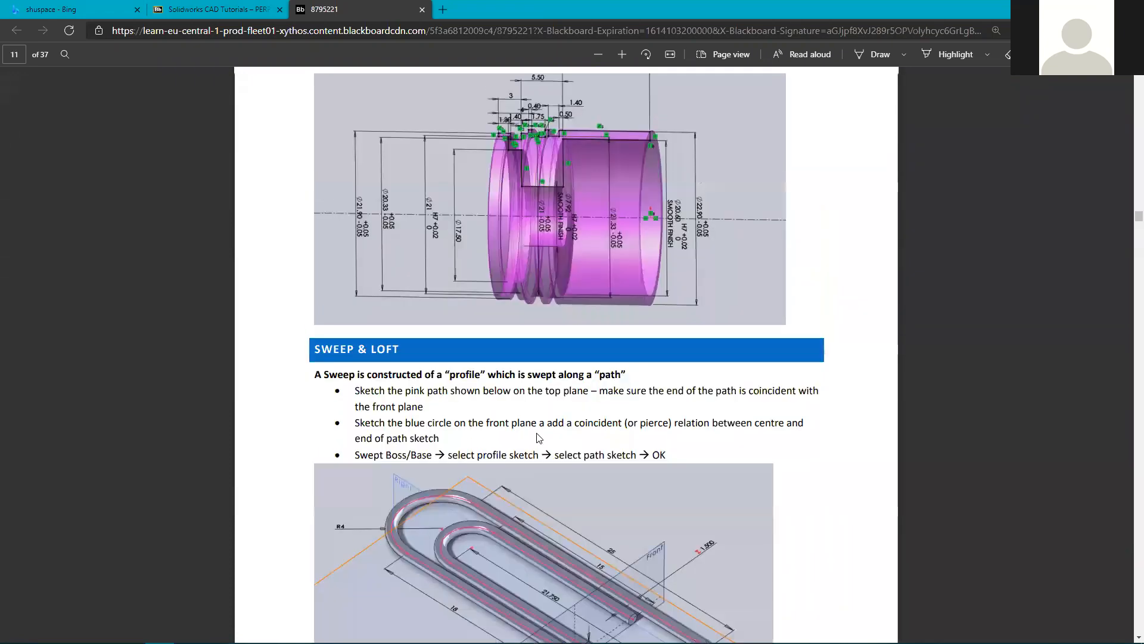
{"action": "scroll", "coordinate": [535, 385], "scroll_direction": "down", "scroll_amount": 4}
{"action": "double_click", "coordinate": [499, 6]}
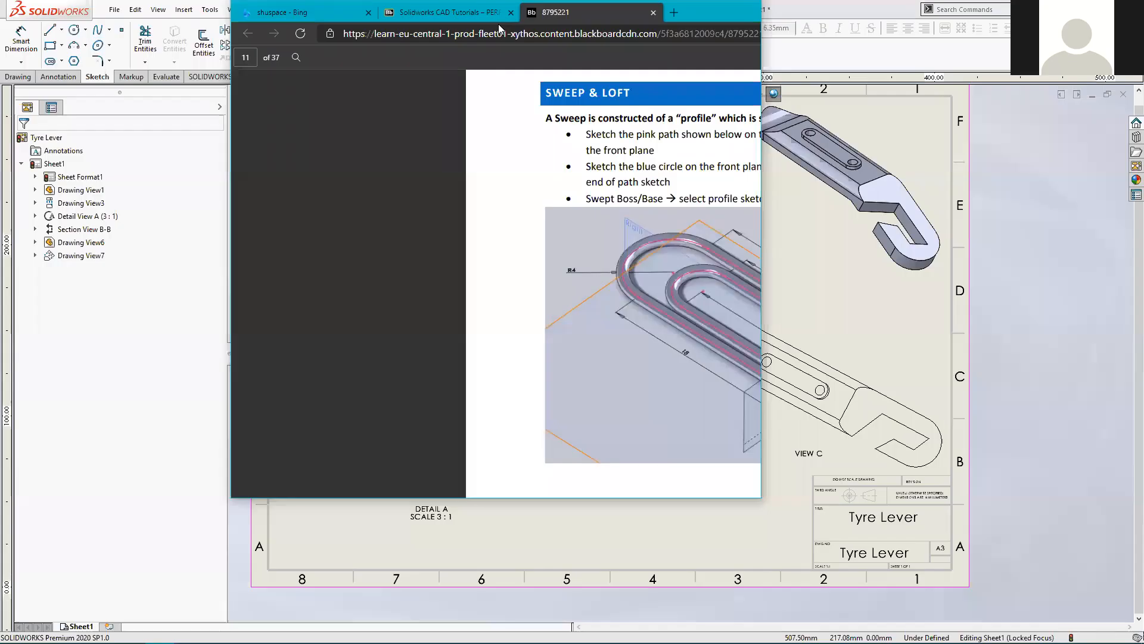
{"action": "left_click_drag", "start_coordinate": [499, 30], "coordinate": [0, 36]}
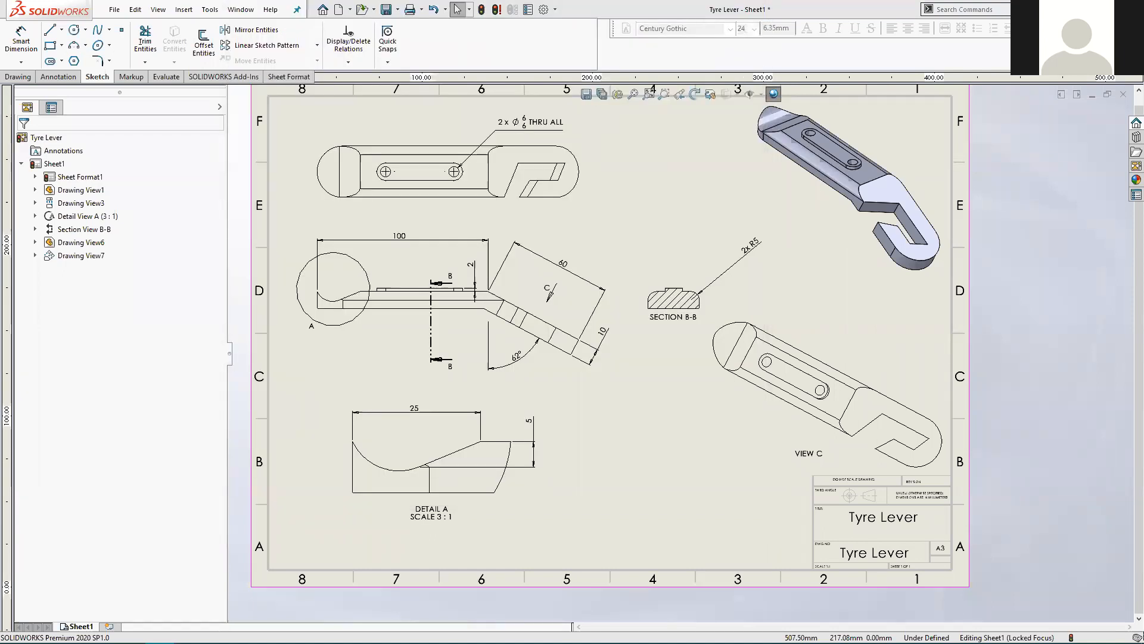
{"action": "scroll", "coordinate": [648, 265], "scroll_direction": "up", "scroll_amount": 3}
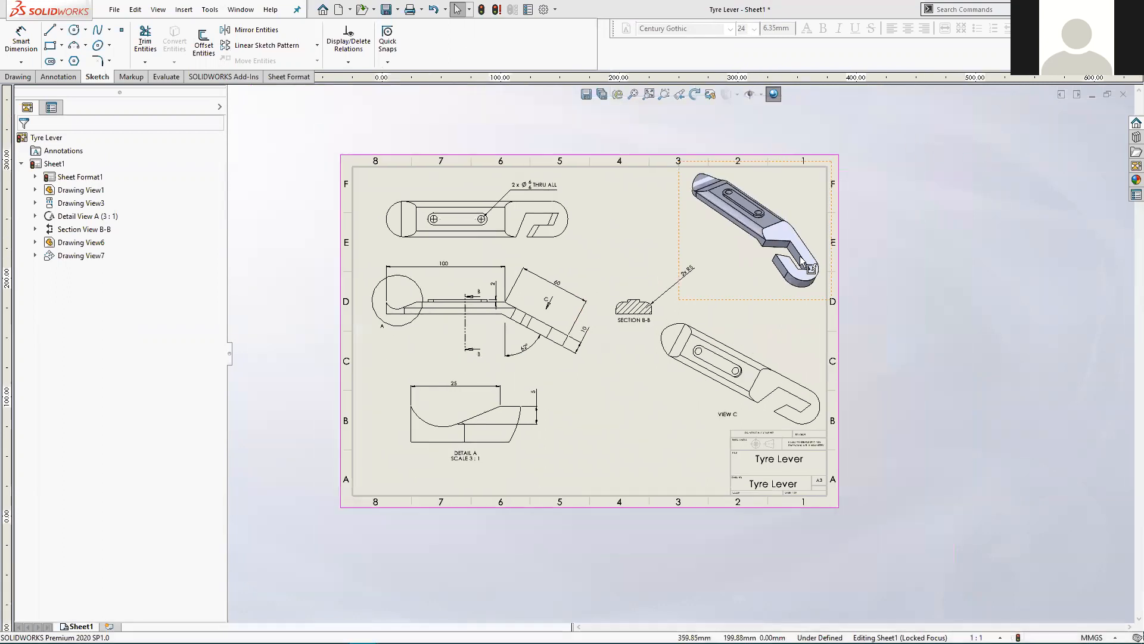
Cancel closing the Tyre Lever drawing and inspect the third angle projection symbol in its title block.
{"action": "left_click", "coordinate": [1125, 95]}
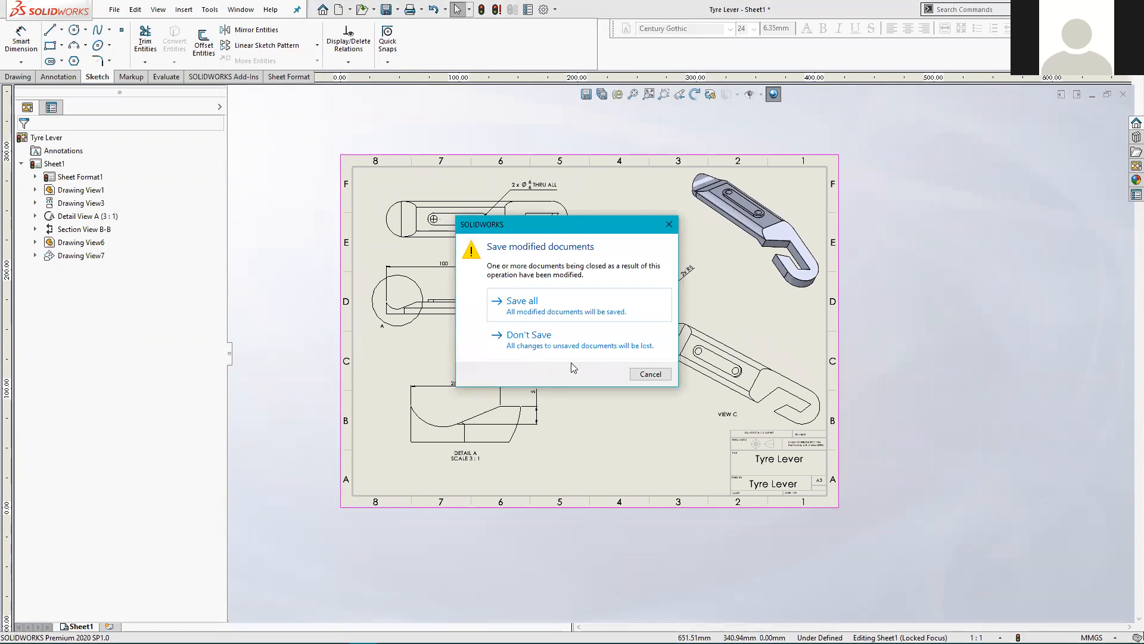
{"action": "left_click", "coordinate": [651, 375]}
{"action": "scroll", "coordinate": [769, 441], "scroll_direction": "down", "scroll_amount": 5}
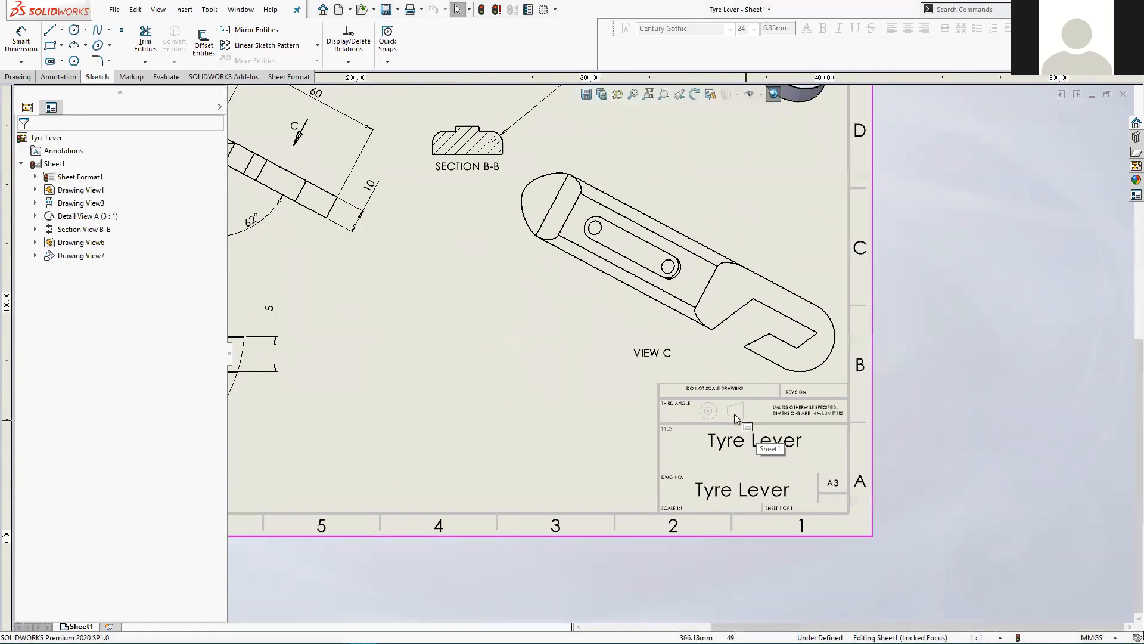
{"action": "scroll", "coordinate": [728, 411], "scroll_direction": "down", "scroll_amount": 2}
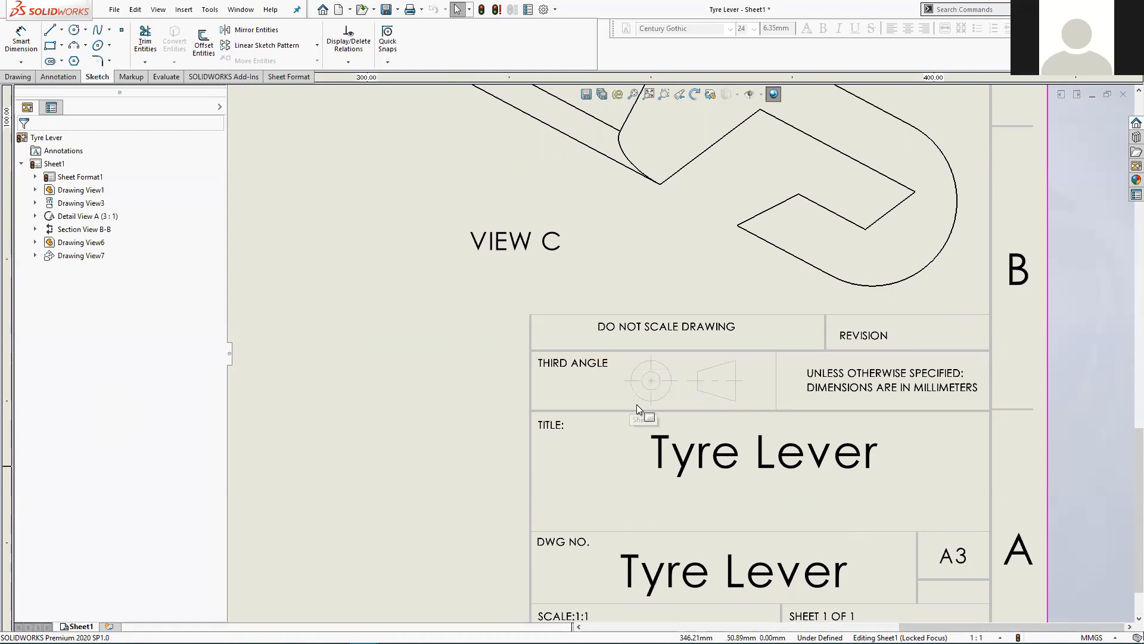
{"action": "scroll", "coordinate": [652, 444], "scroll_direction": "up", "scroll_amount": 3}
{"action": "scroll", "coordinate": [655, 447], "scroll_direction": "up", "scroll_amount": 3}
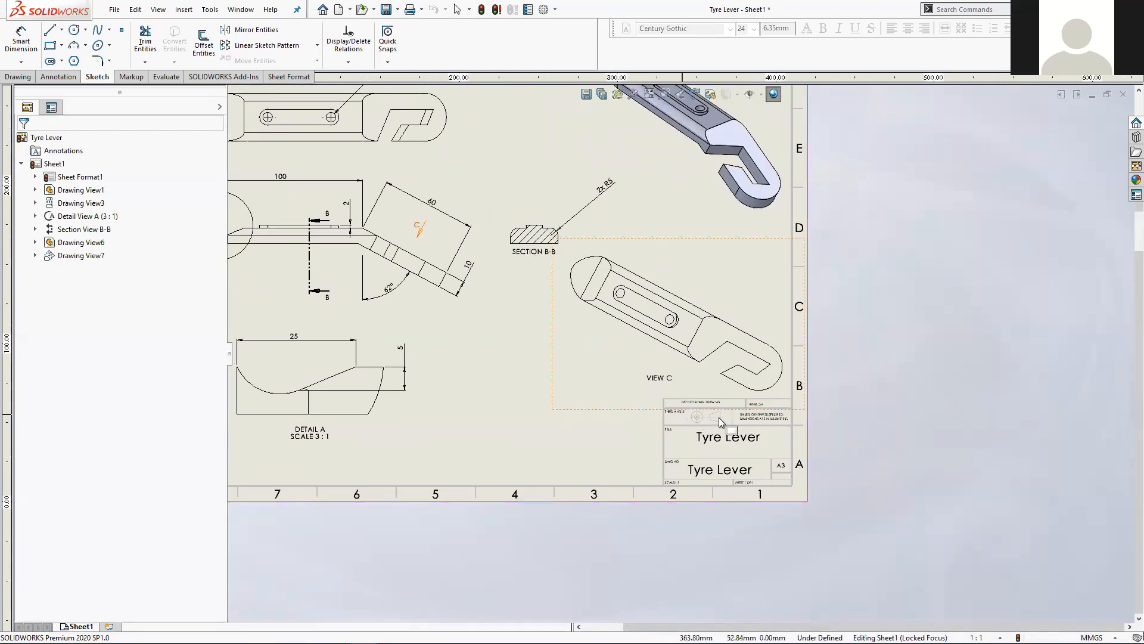
{"action": "scroll", "coordinate": [695, 434], "scroll_direction": "down", "scroll_amount": 5}
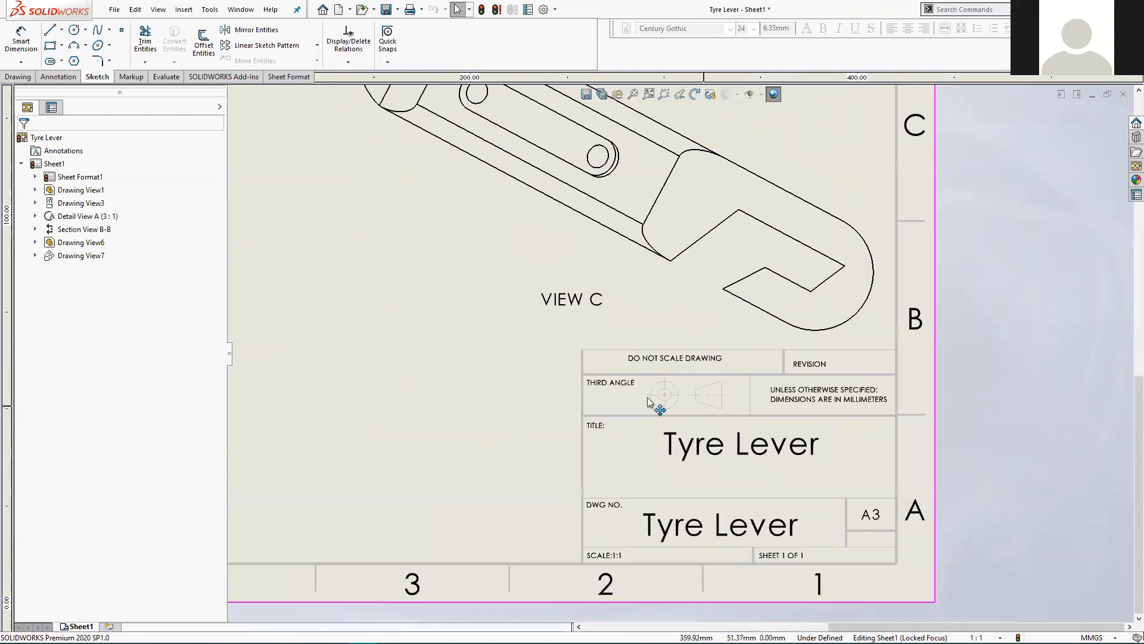
{"action": "scroll", "coordinate": [662, 370], "scroll_direction": "up", "scroll_amount": 5}
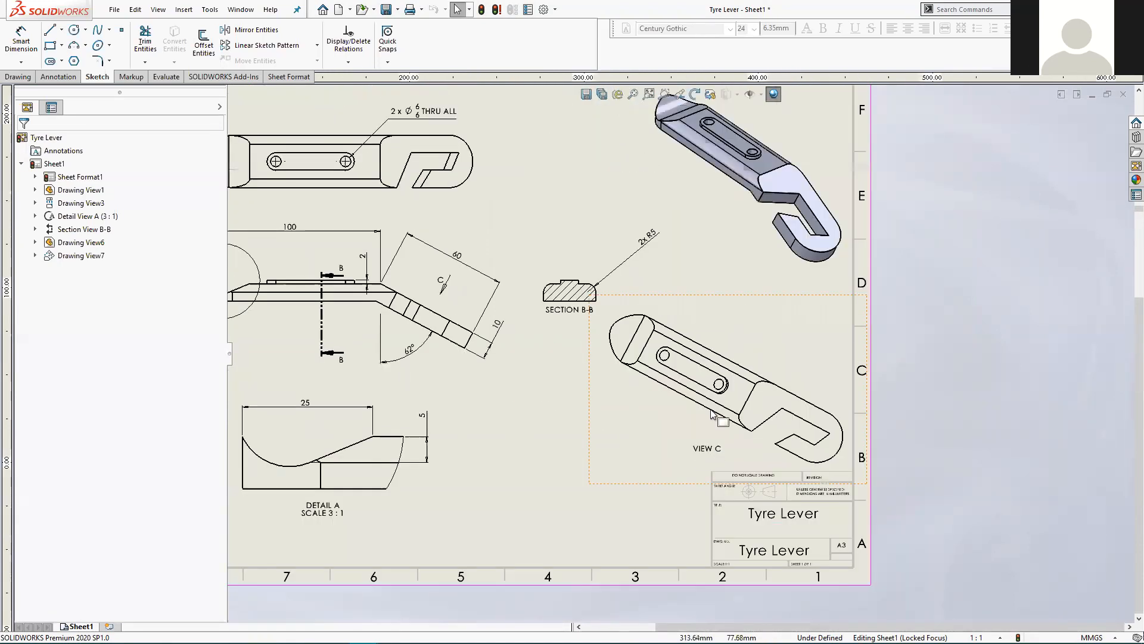
Close the Tyre Lever drawing without saving its changes.
{"action": "left_click", "coordinate": [1124, 94]}
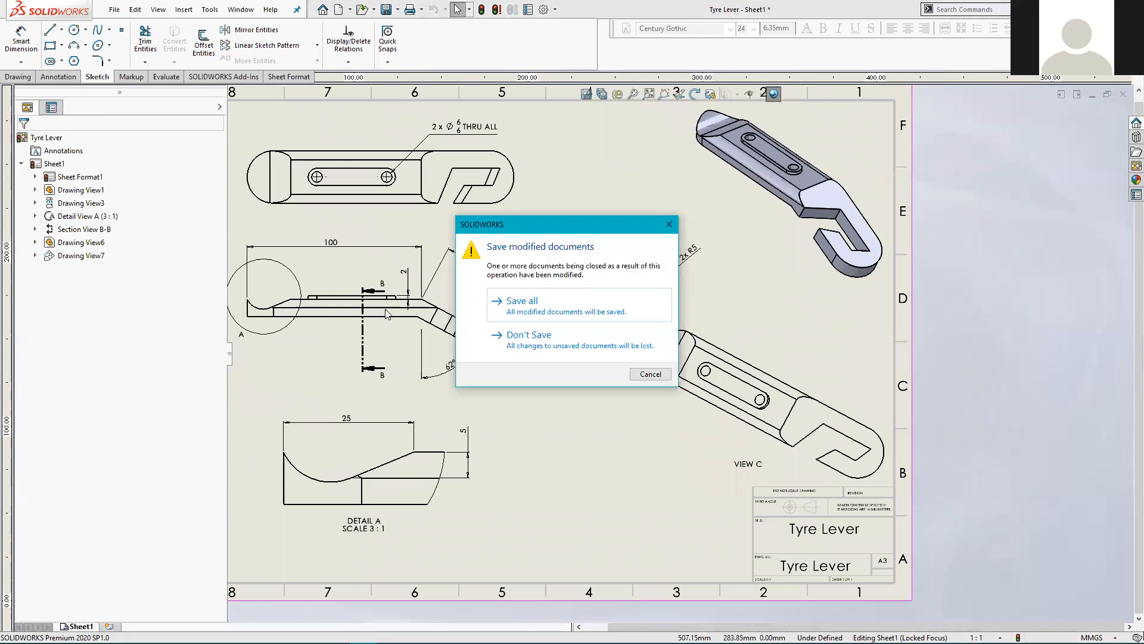
{"action": "left_click", "coordinate": [544, 339]}
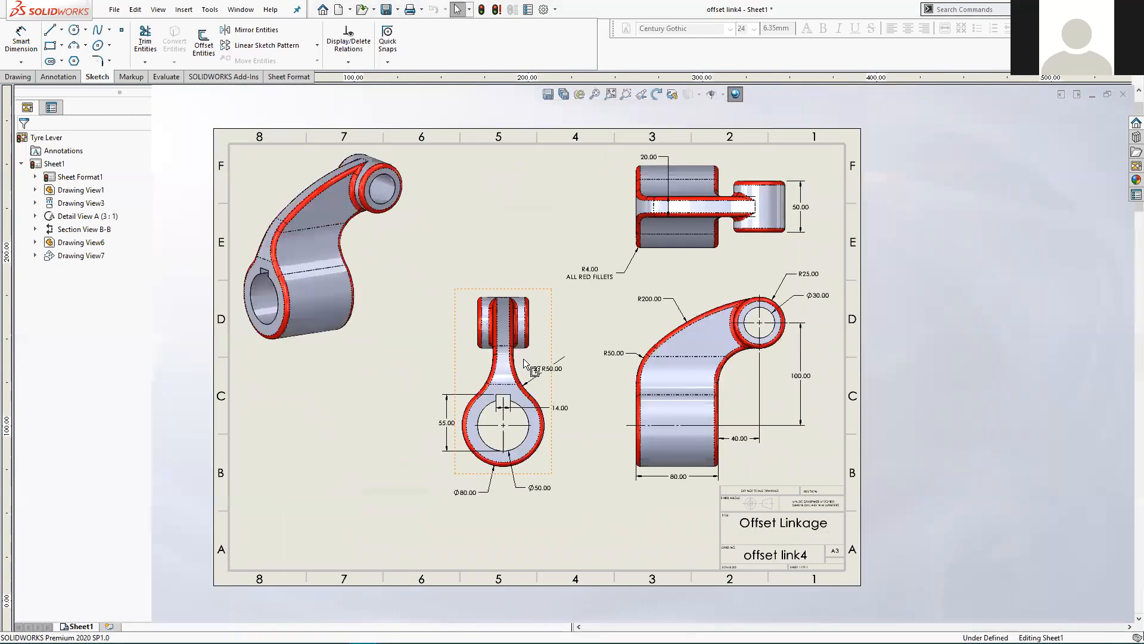
Close the offset link4, Offset Link and Pipe Connector drawings without saving changes, and minimize the remaining part window.
{"action": "left_click", "coordinate": [1124, 94]}
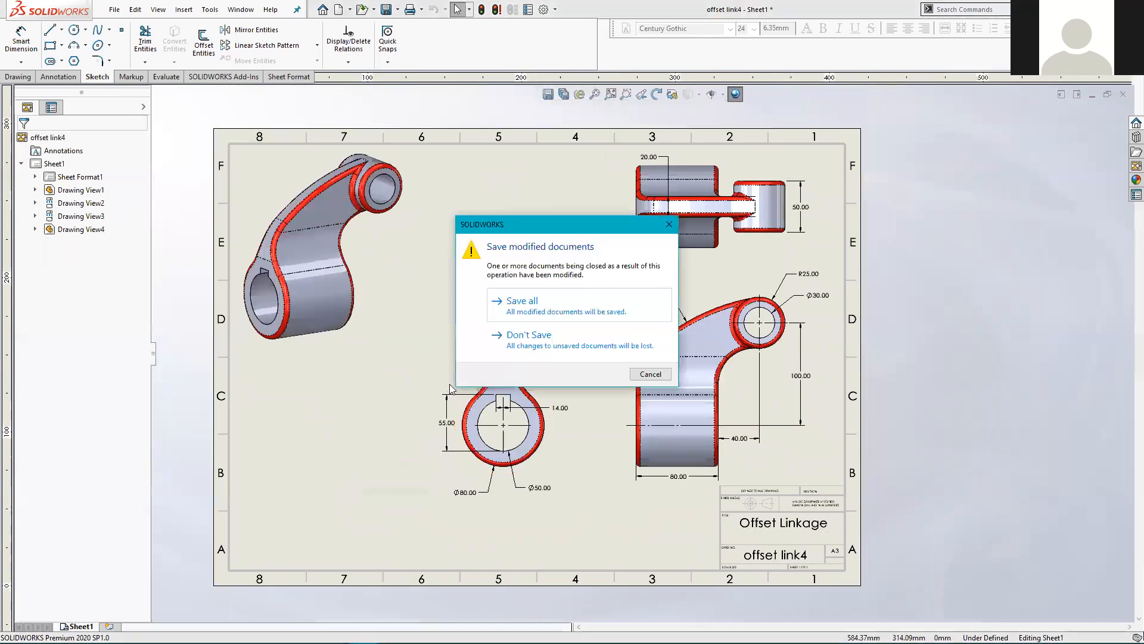
{"action": "left_click", "coordinate": [583, 338]}
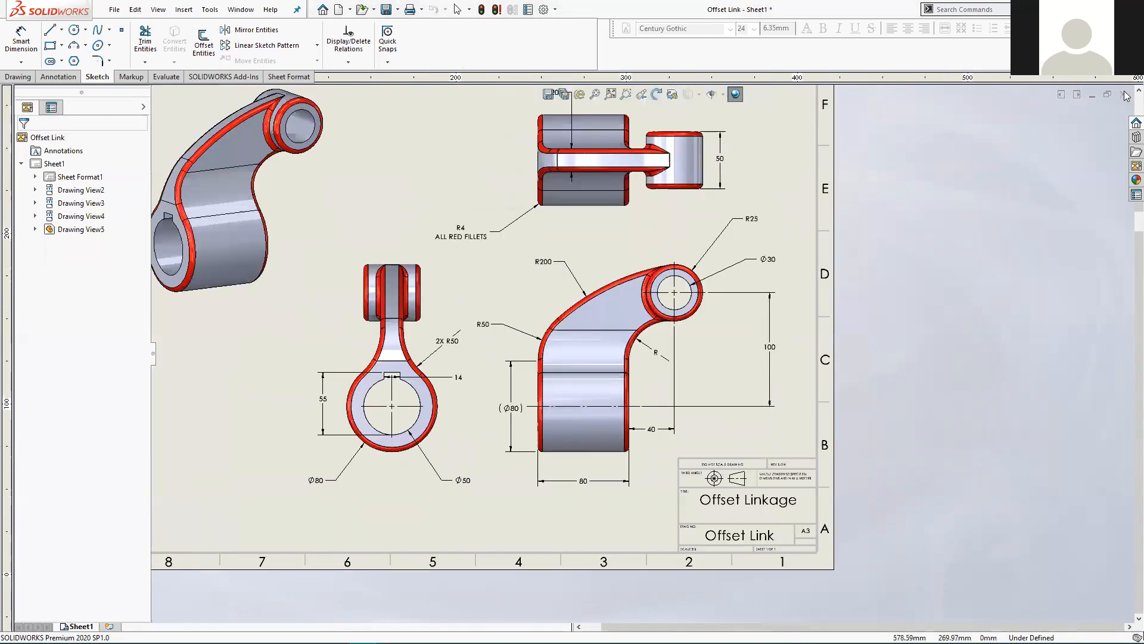
{"action": "left_click", "coordinate": [577, 341]}
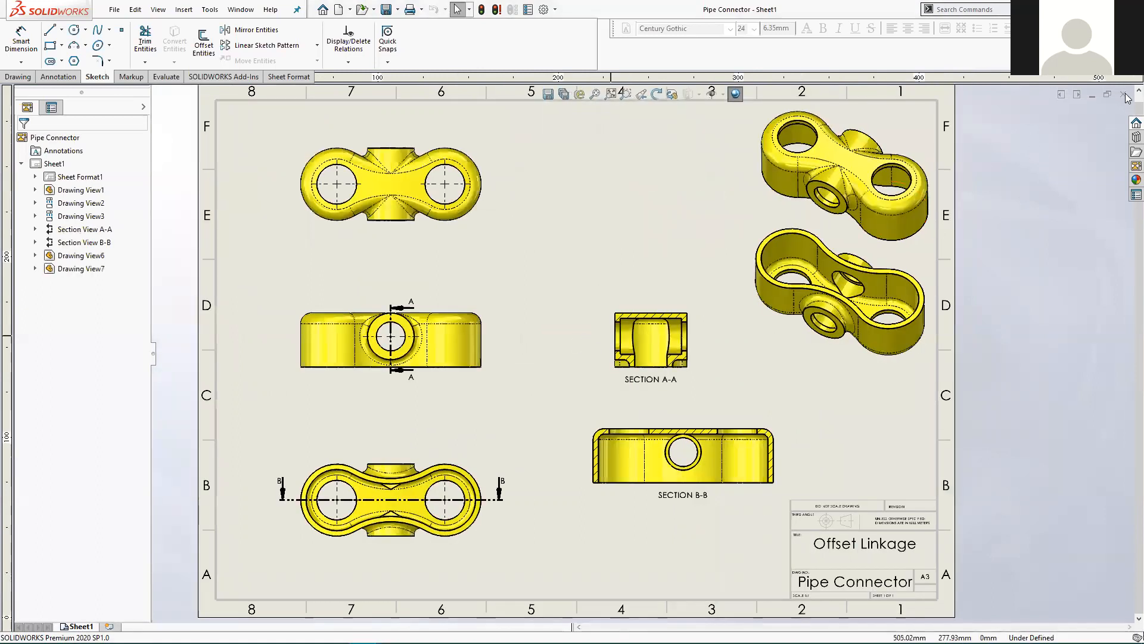
{"action": "key", "text": "ctrl+w"}
{"action": "middle_click_drag", "start_coordinate": [605, 313], "coordinate": [601, 379]}
{"action": "left_click", "coordinate": [1102, 80]}
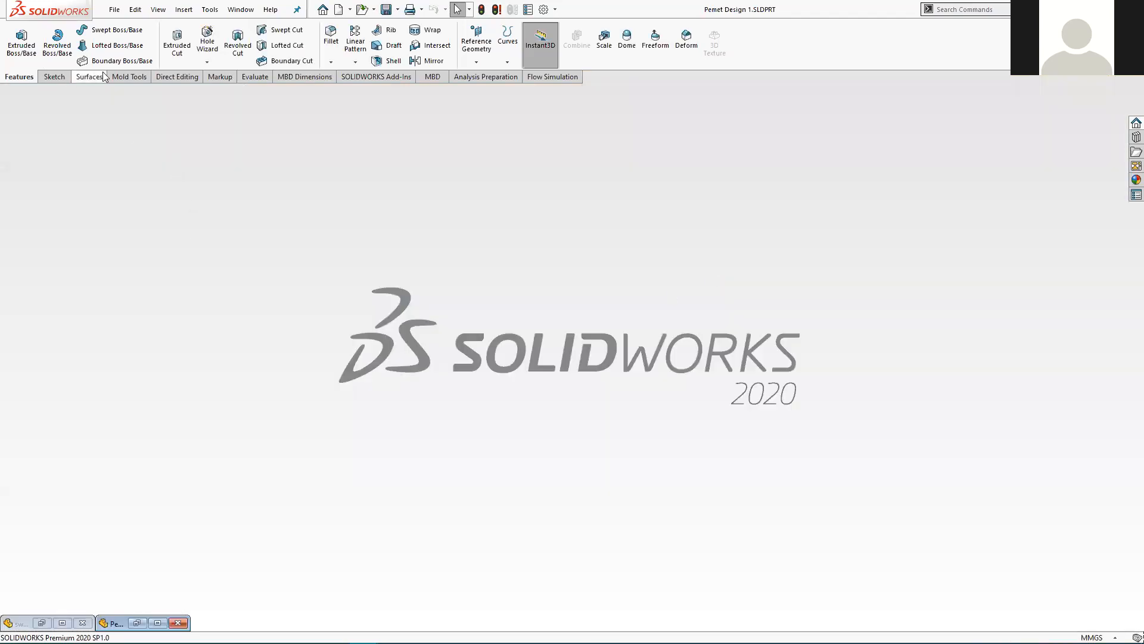
Create a new part document and start a sketch on its Top Plane.
{"action": "left_click", "coordinate": [339, 11]}
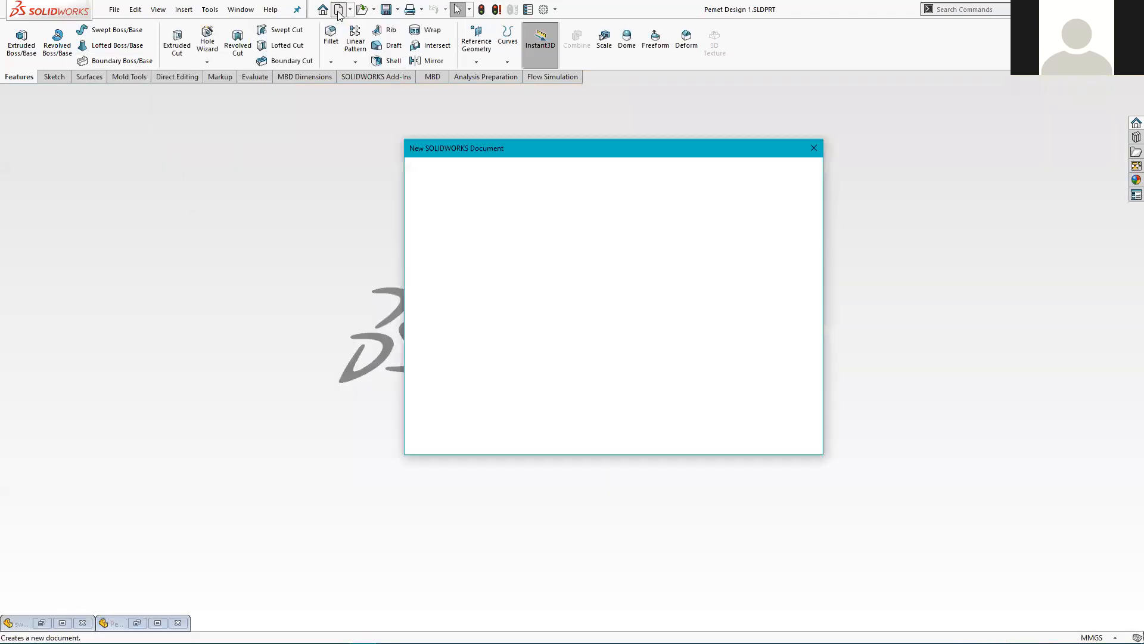
{"action": "double_click", "coordinate": [482, 256]}
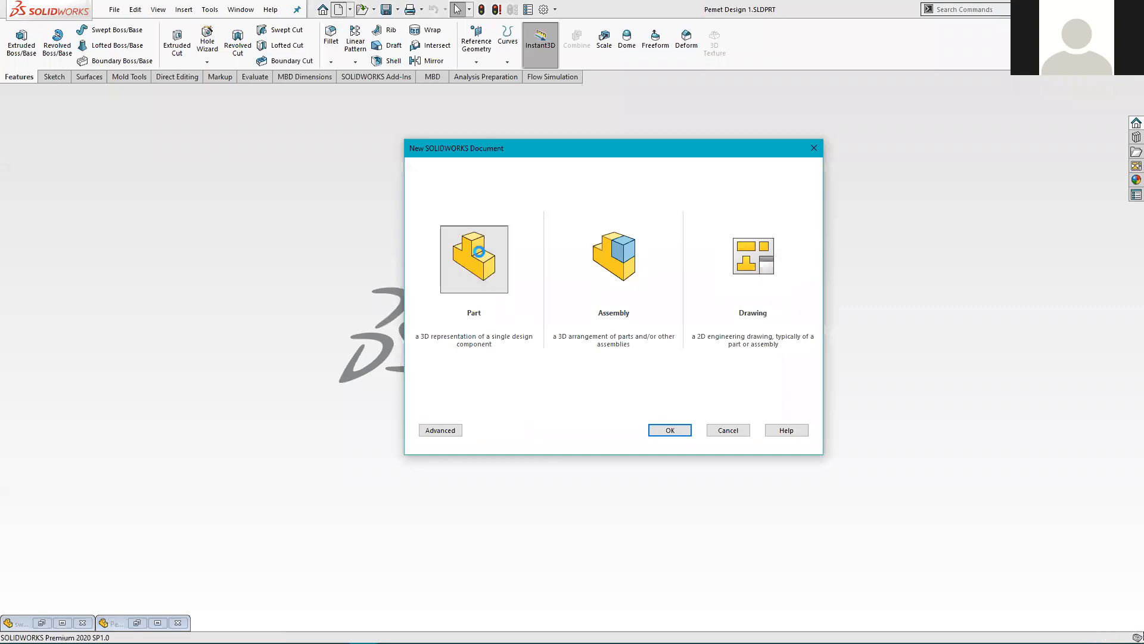
{"action": "middle_click_drag", "start_coordinate": [338, 392], "coordinate": [301, 374]}
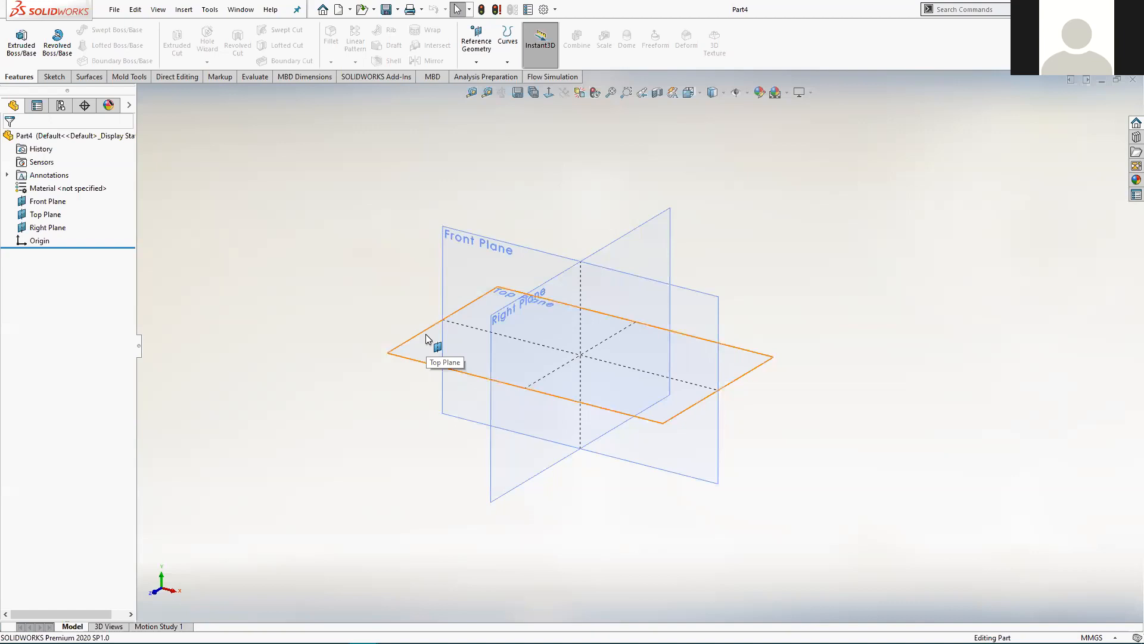
{"action": "middle_click_drag", "start_coordinate": [400, 287], "coordinate": [385, 310]}
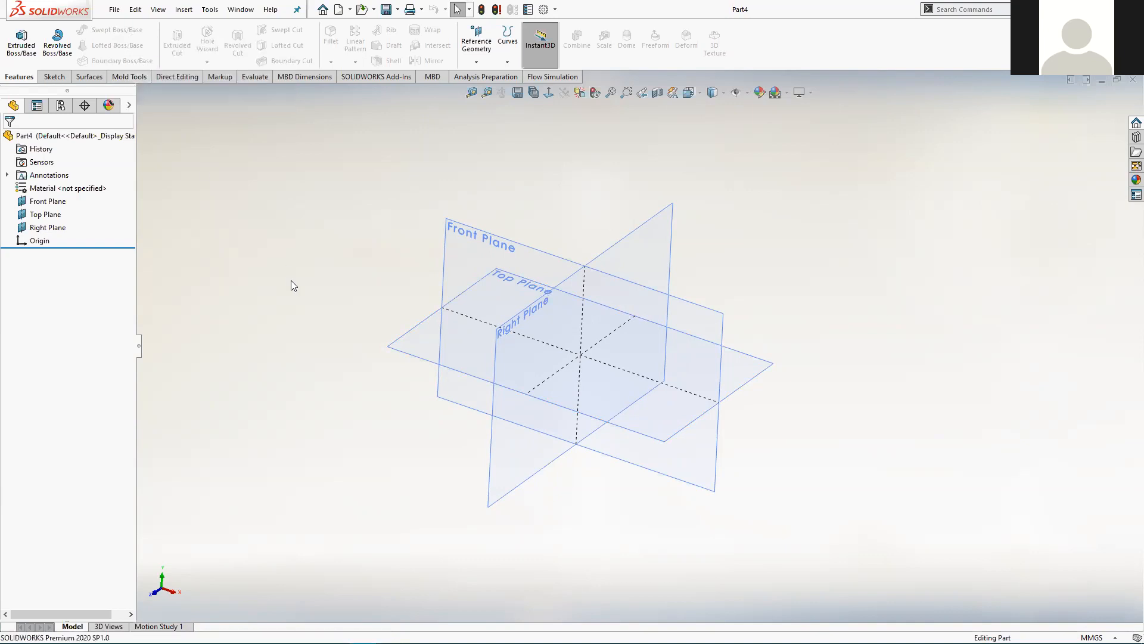
{"action": "middle_click_drag", "start_coordinate": [298, 271], "coordinate": [334, 287]}
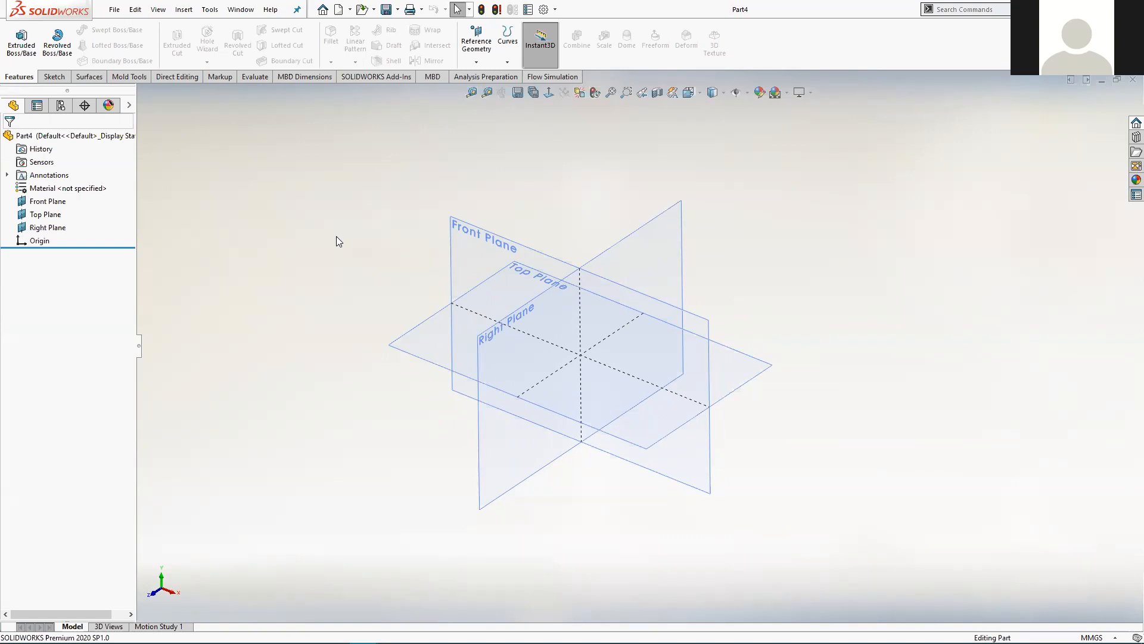
{"action": "left_click", "coordinate": [53, 78]}
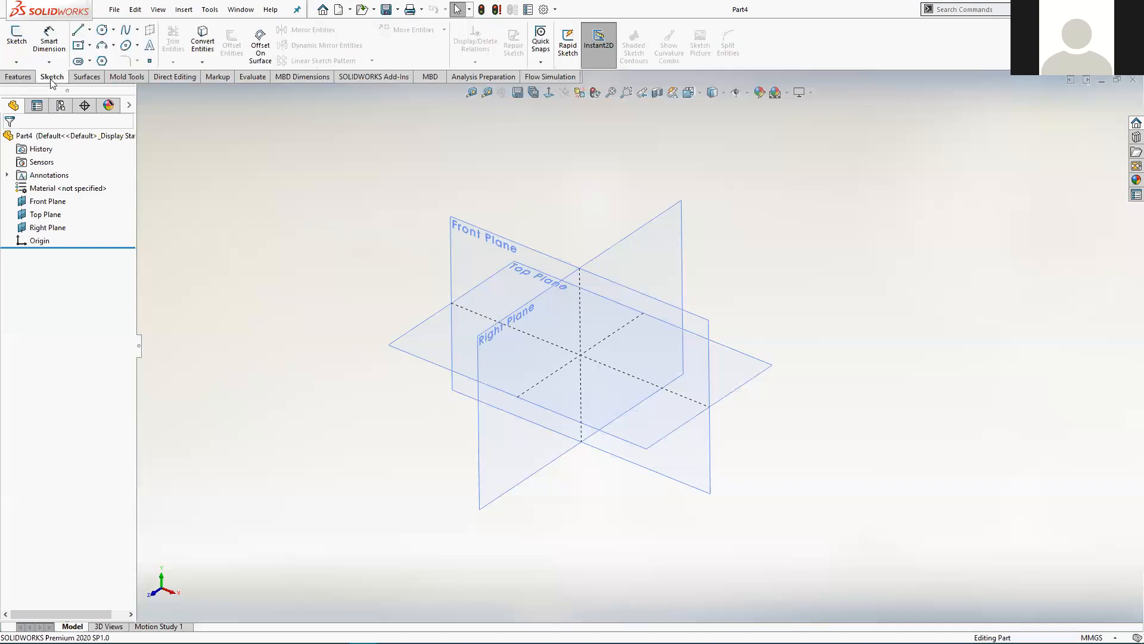
{"action": "left_click", "coordinate": [16, 35]}
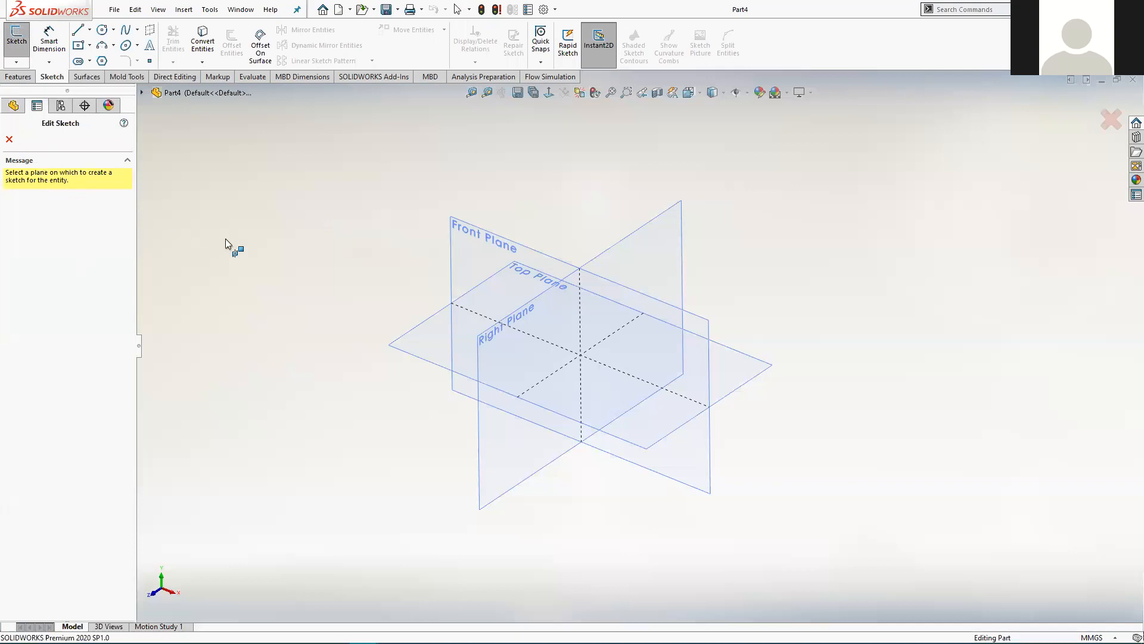
{"action": "left_click", "coordinate": [426, 323]}
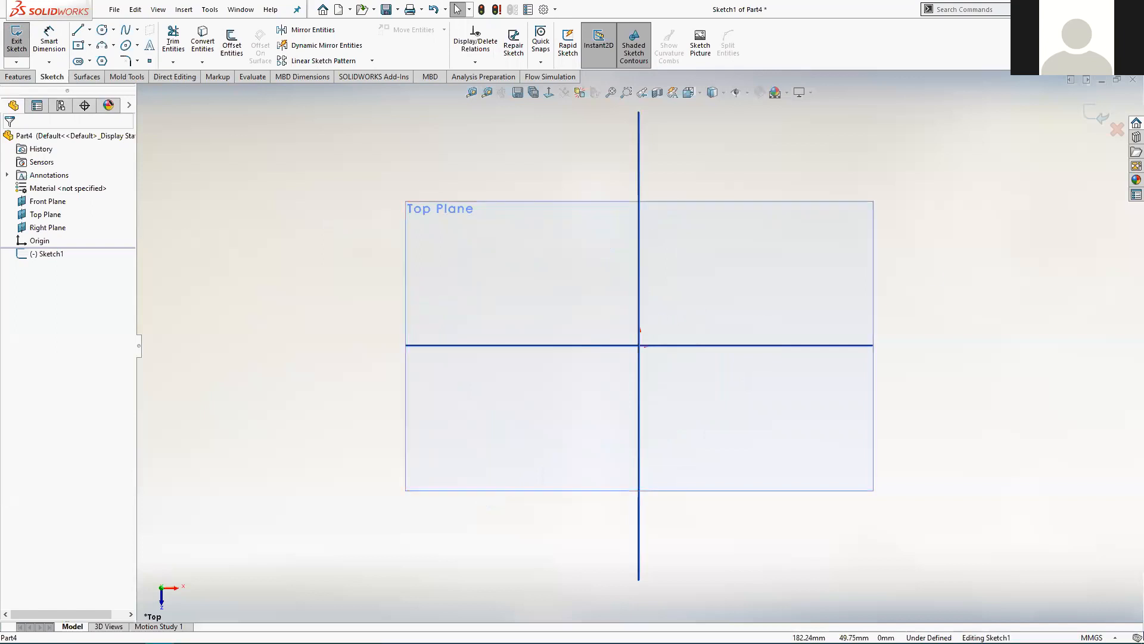
Switch to the browser to consult the Sweep & Loft page's paper clip path dimensions, and return to the SOLIDWORKS sketch.
{"action": "left_click_drag", "start_coordinate": [1143, 59], "coordinate": [737, 58]}
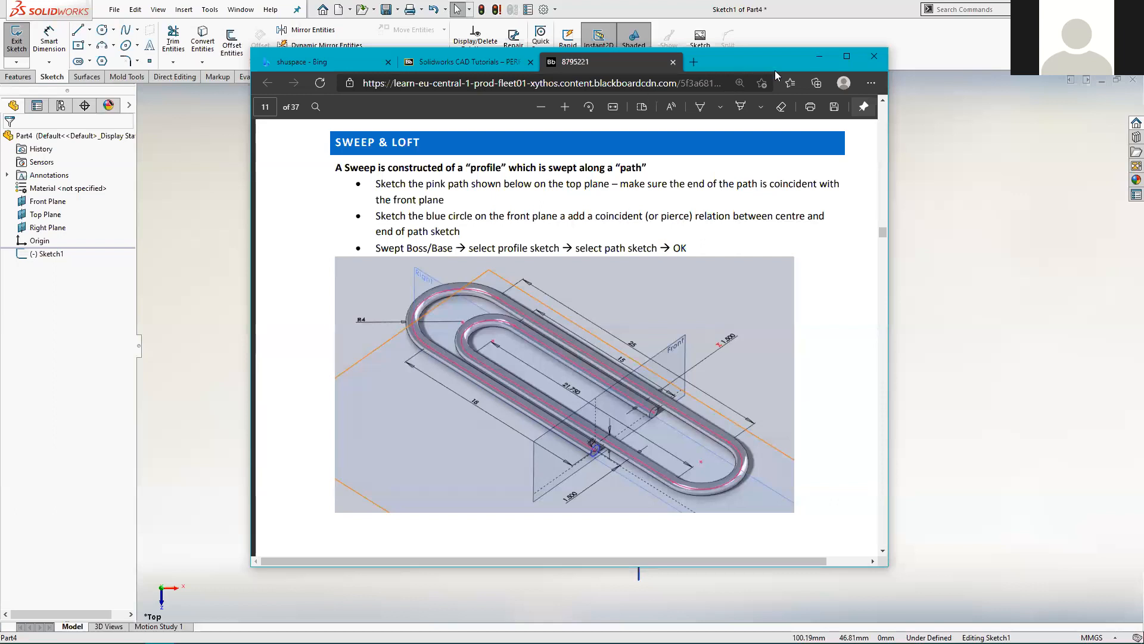
{"action": "left_click_drag", "start_coordinate": [775, 70], "coordinate": [760, 95]}
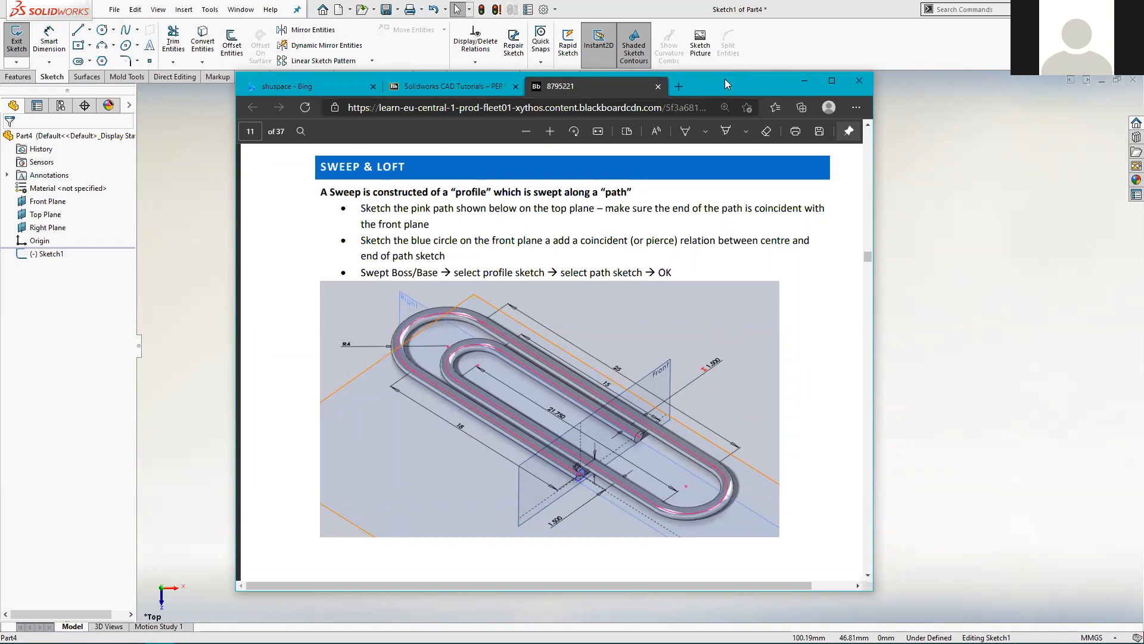
{"action": "key", "text": "alt+Tab"}
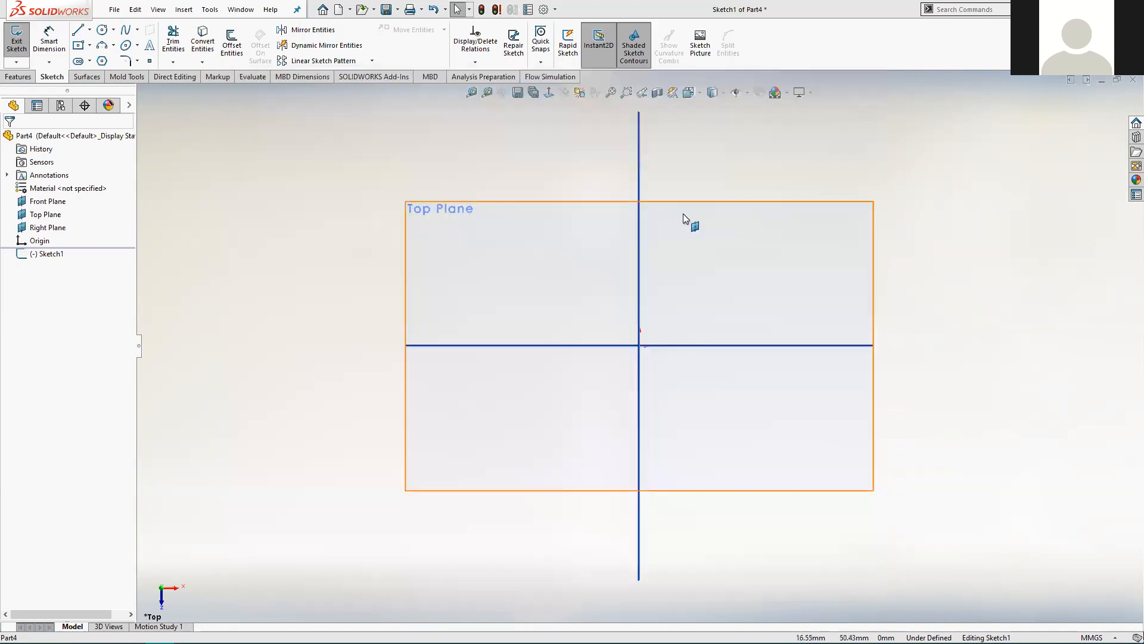
Sketch a vertical line about 18.7 mm long upward from the origin.
{"action": "left_click", "coordinate": [81, 32]}
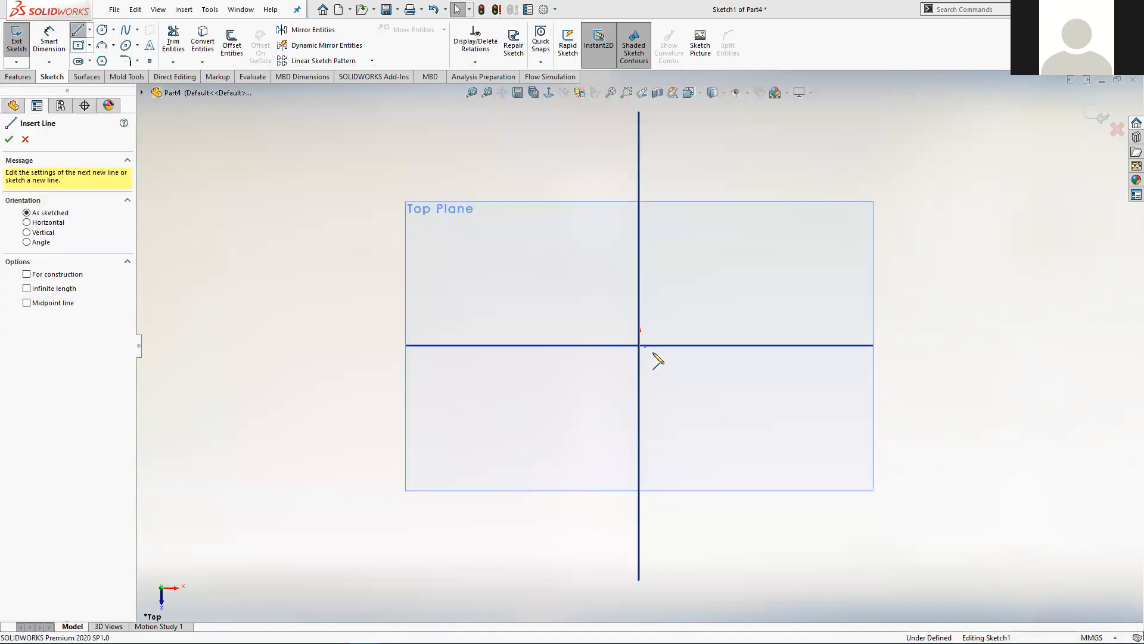
{"action": "left_click", "coordinate": [640, 345]}
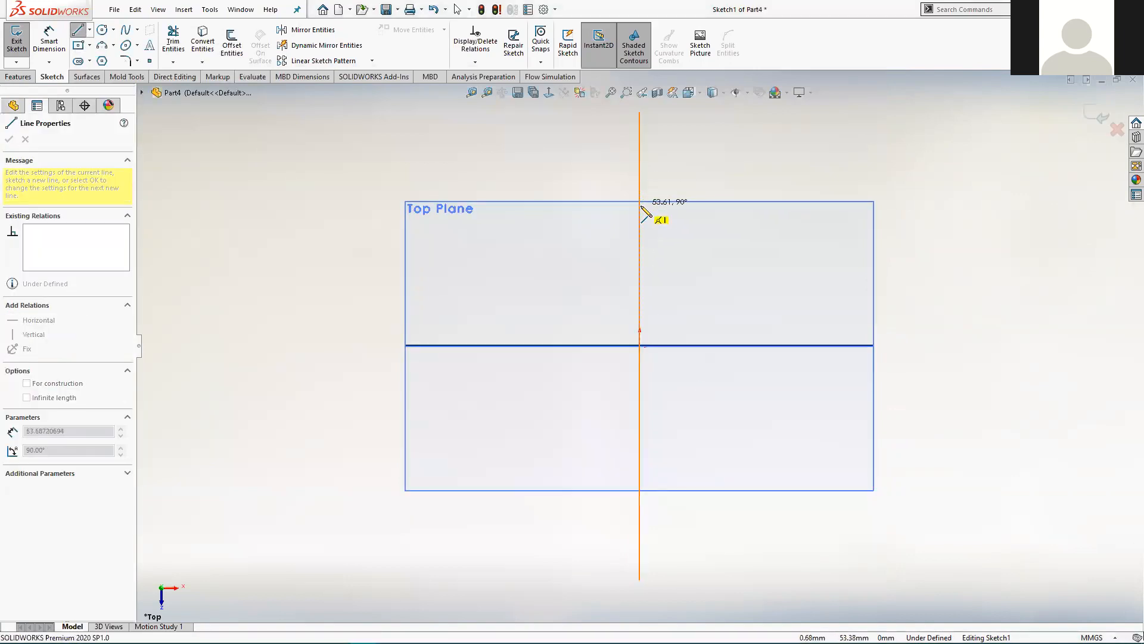
{"action": "left_click", "coordinate": [644, 297]}
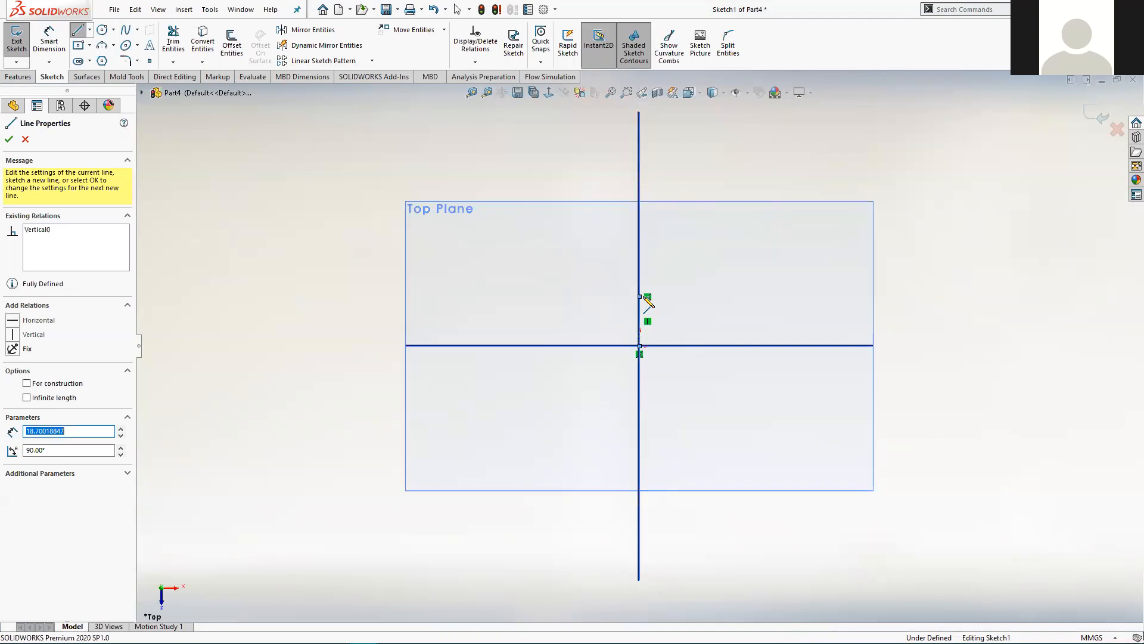
Add a 180° tangent arc of about 4.42 mm radius from the line's upper endpoint, curving over to the right.
{"action": "left_click", "coordinate": [115, 47]}
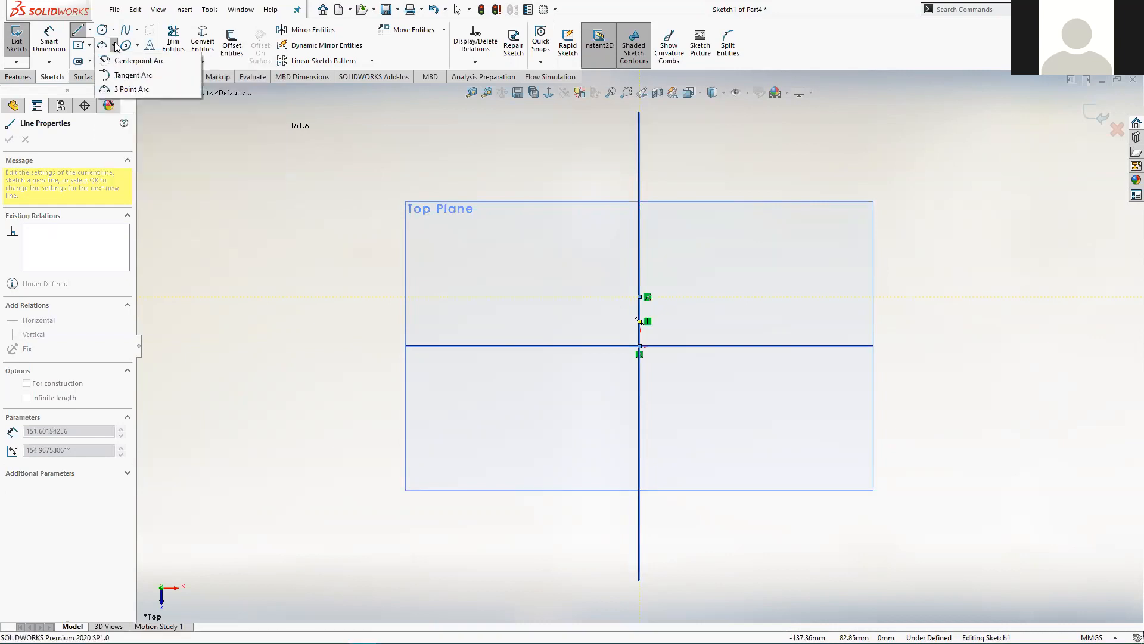
{"action": "left_click", "coordinate": [118, 77]}
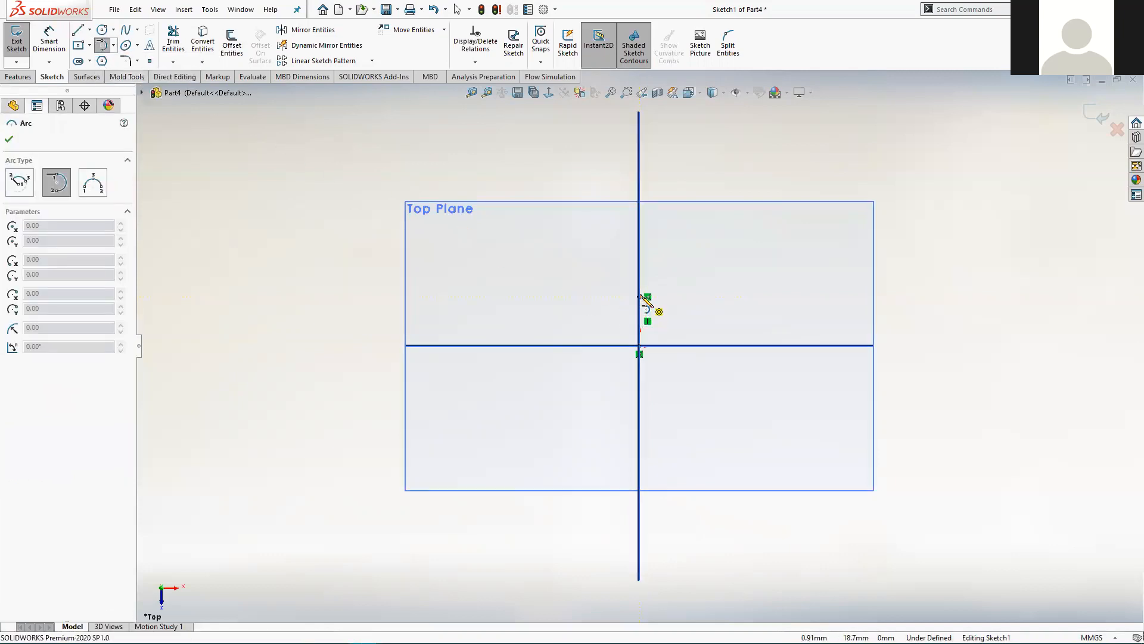
{"action": "left_click", "coordinate": [642, 296]}
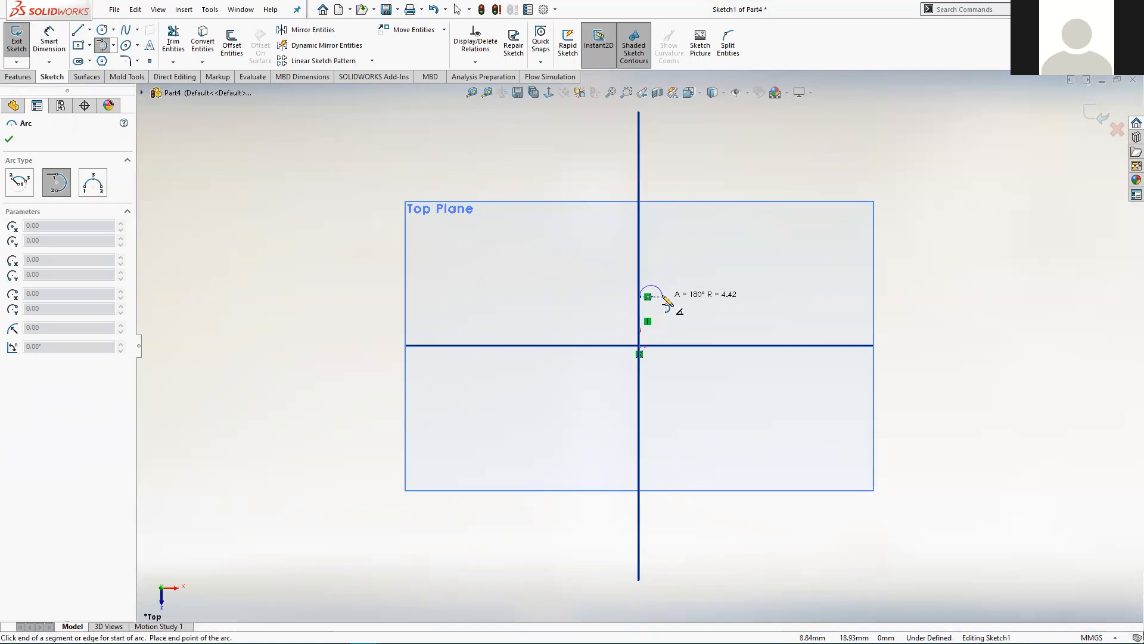
{"action": "left_click", "coordinate": [662, 296]}
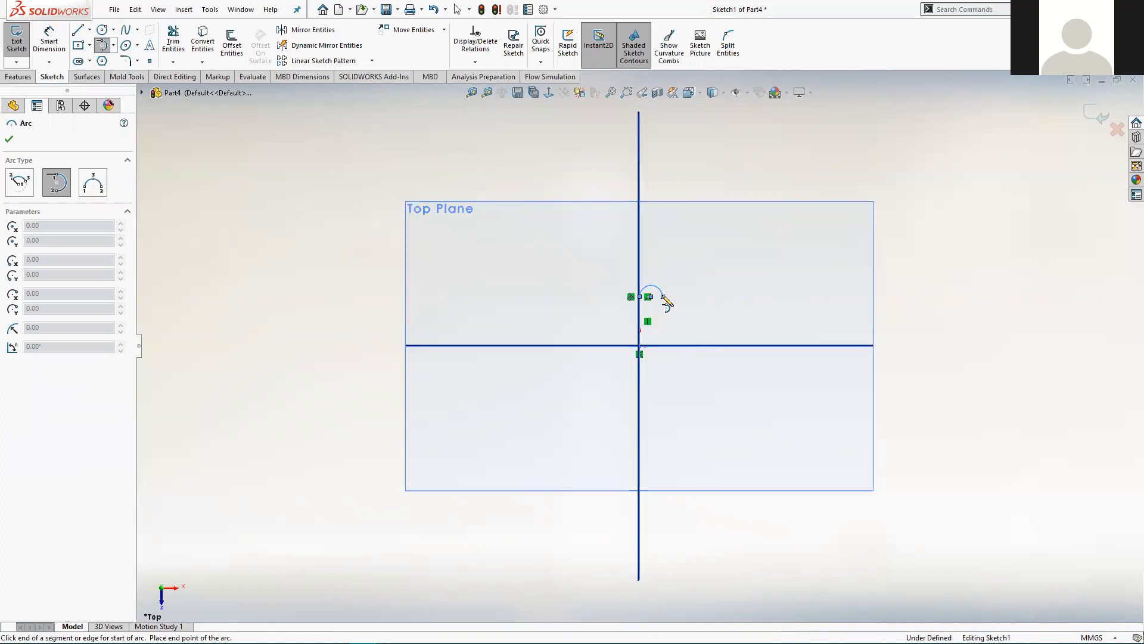
{"action": "left_click", "coordinate": [663, 296]}
{"action": "scroll", "coordinate": [664, 301], "scroll_direction": "down", "scroll_amount": 8}
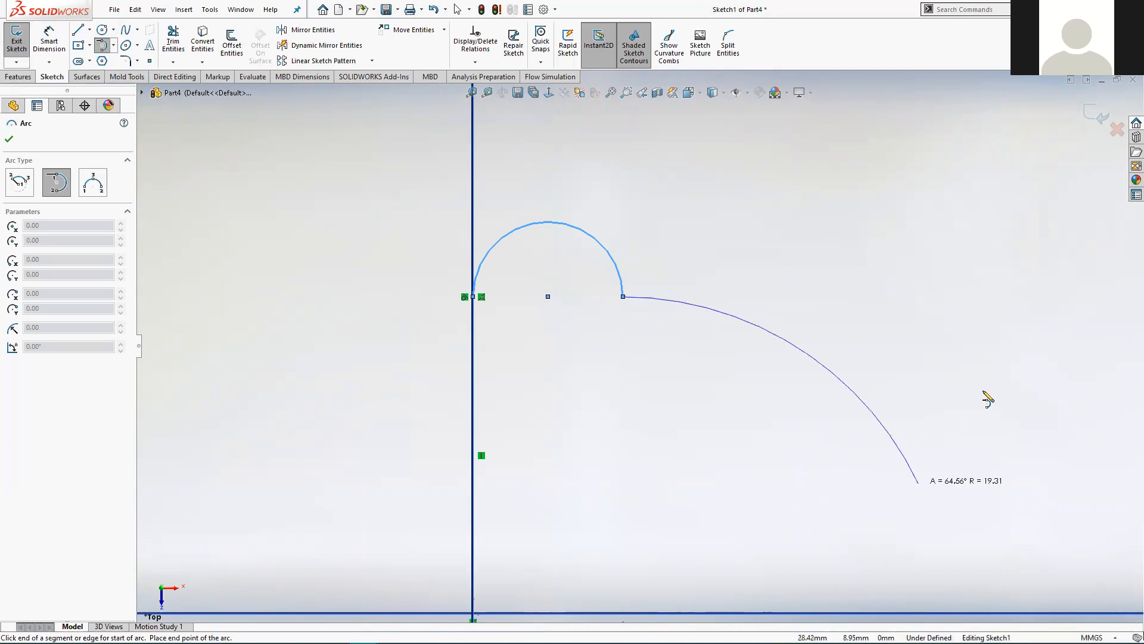
{"action": "key", "text": "Escape"}
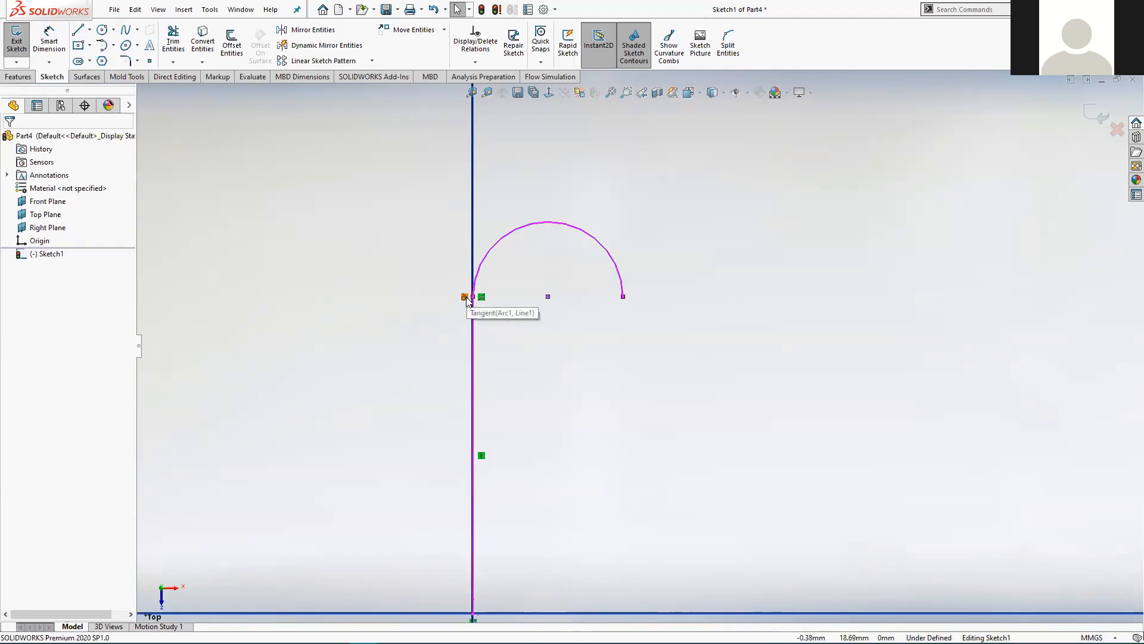
Dimension the vertical line's length and set it to 18 mm.
{"action": "scroll", "coordinate": [316, 274], "scroll_direction": "up", "scroll_amount": 1}
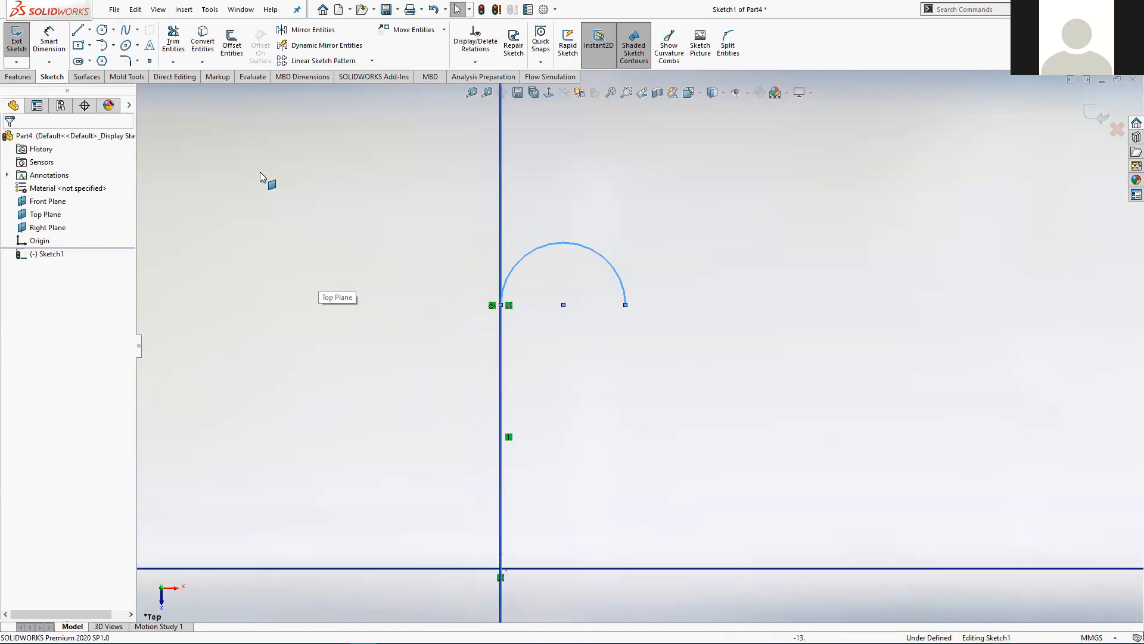
{"action": "left_click", "coordinate": [49, 42]}
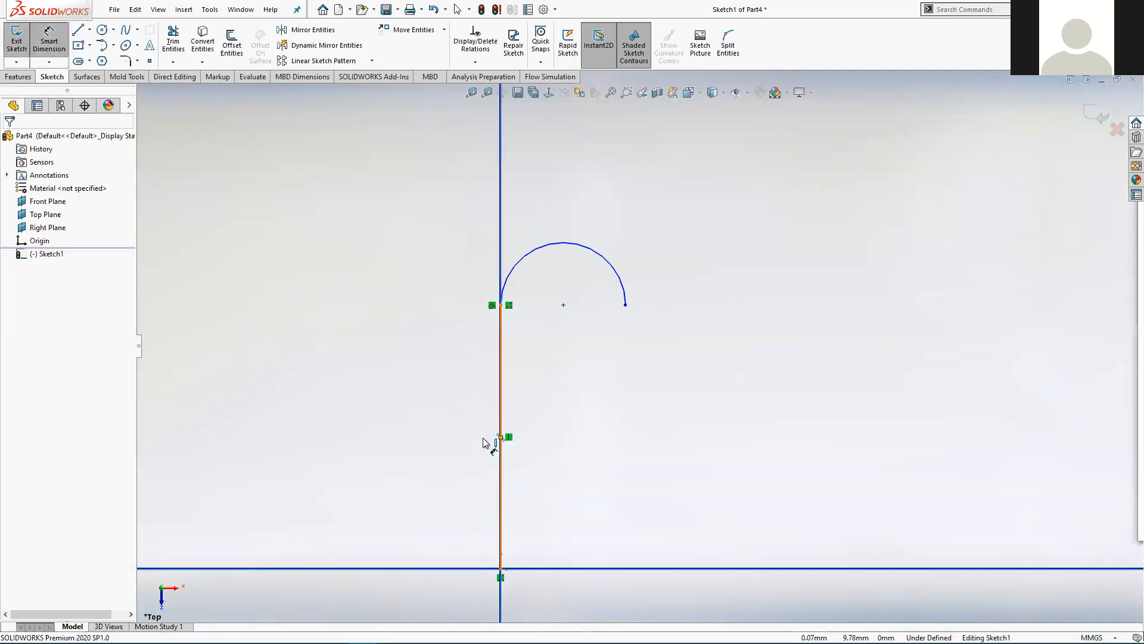
{"action": "left_click", "coordinate": [483, 438]}
{"action": "left_click", "coordinate": [457, 435]}
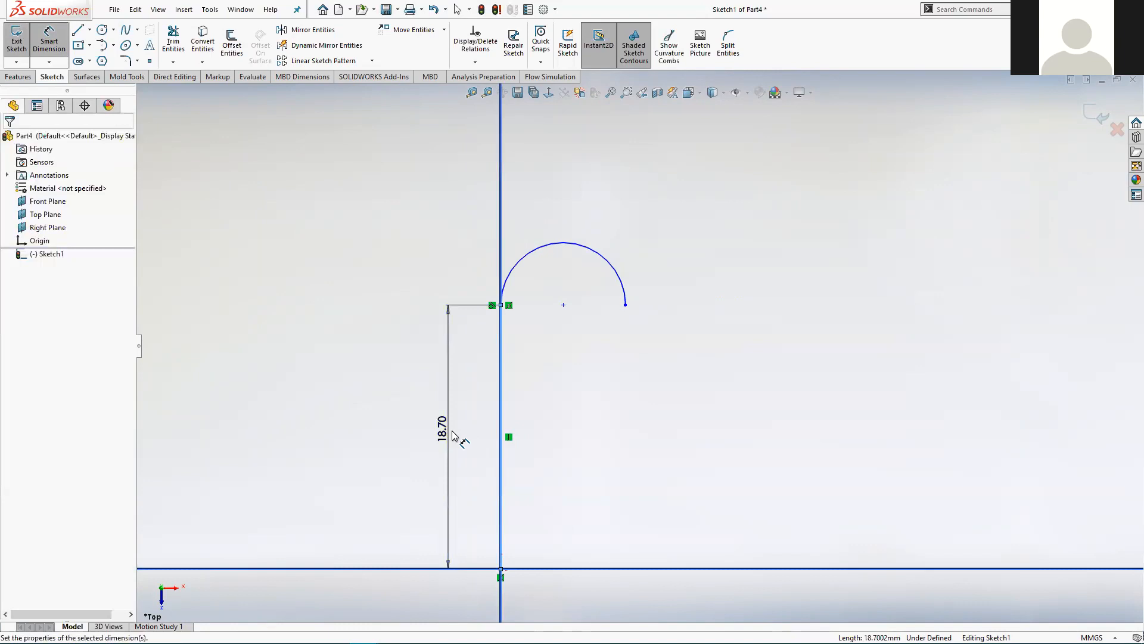
{"action": "type", "text": "18"}
{"action": "key", "text": "Return"}
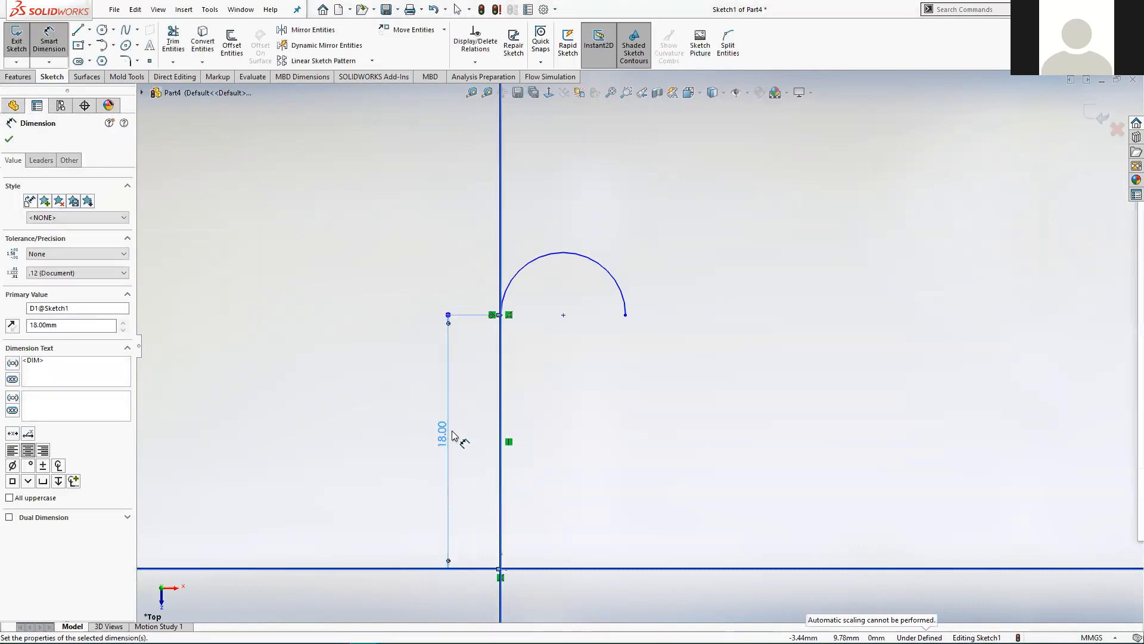
Dimension the tangent arc's radius and set it to 4 mm.
{"action": "left_click", "coordinate": [520, 243]}
{"action": "left_click", "coordinate": [527, 222]}
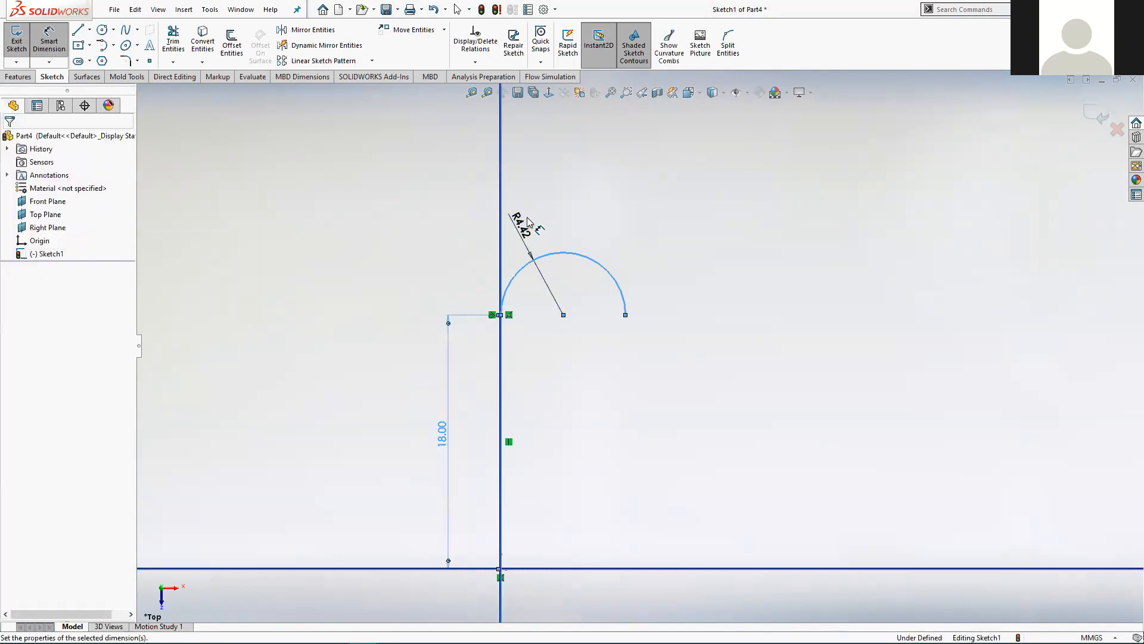
{"action": "type", "text": "4"}
{"action": "key", "text": "Return"}
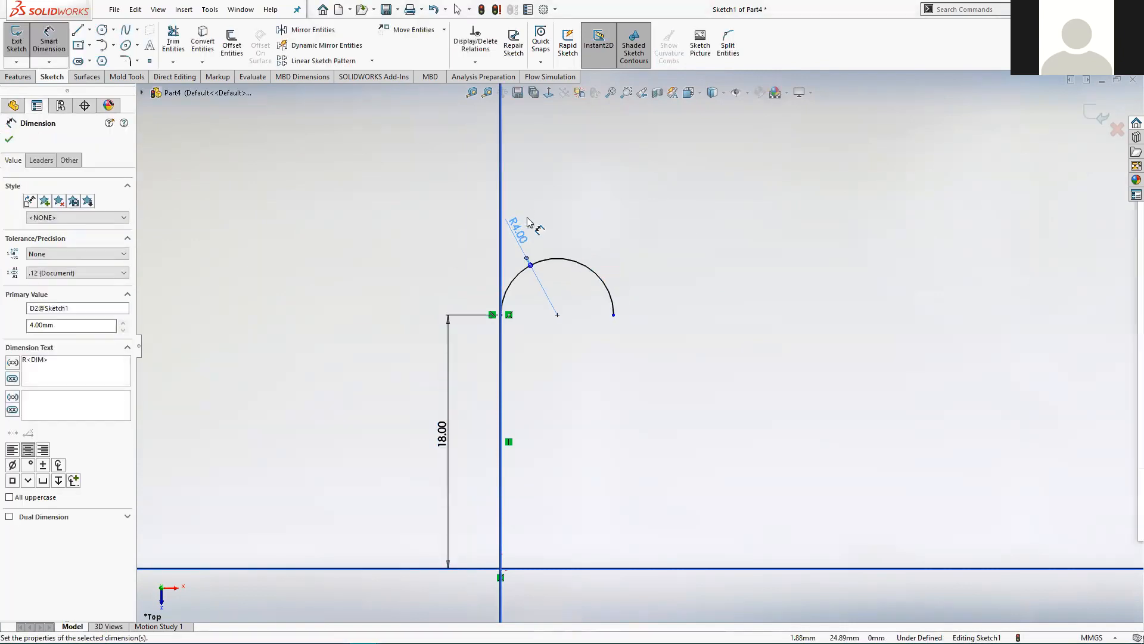
{"action": "key", "text": "Escape"}
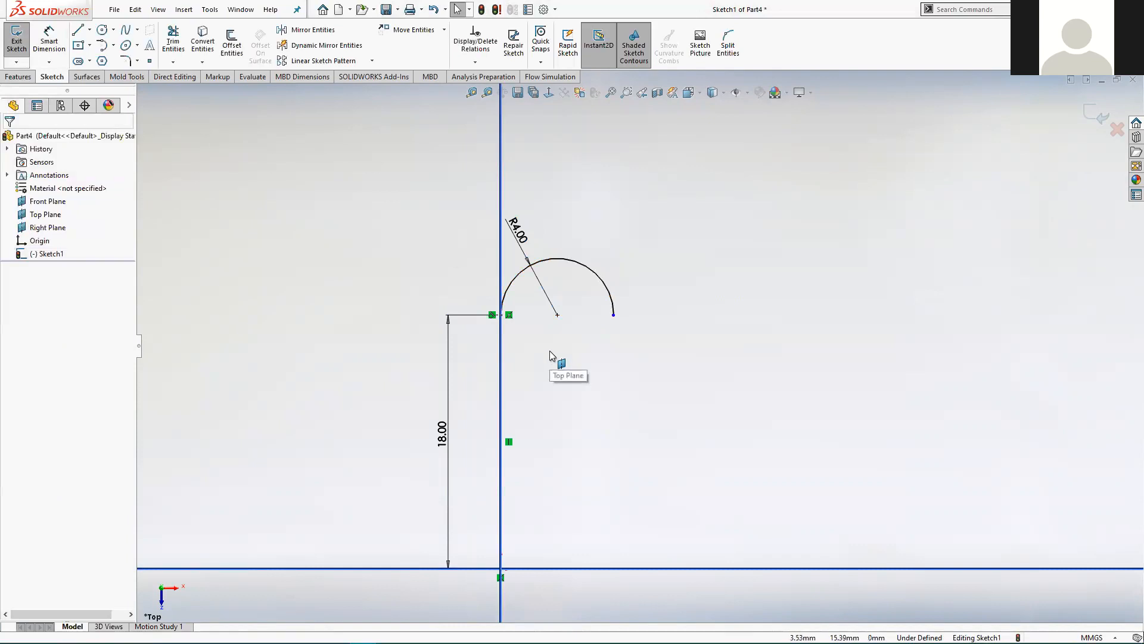
Add a horizontal relation between the arc's free endpoint and its centre point.
{"action": "scroll", "coordinate": [577, 338], "scroll_direction": "down", "scroll_amount": 1}
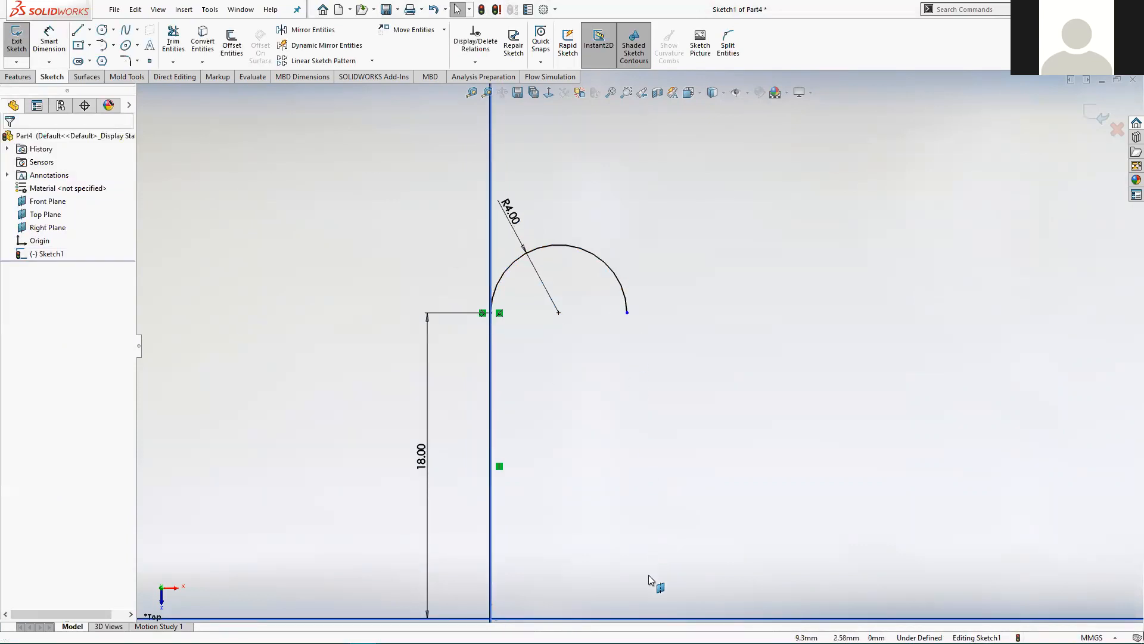
{"action": "mouse_move", "coordinate": [627, 312]}
{"action": "left_mouse_down"}
{"action": "mouse_move", "coordinate": [628, 289]}
{"action": "mouse_move", "coordinate": [586, 255]}
{"action": "mouse_move", "coordinate": [618, 281]}
{"action": "mouse_move", "coordinate": [630, 320]}
{"action": "mouse_move", "coordinate": [626, 299]}
{"action": "left_mouse_up"}
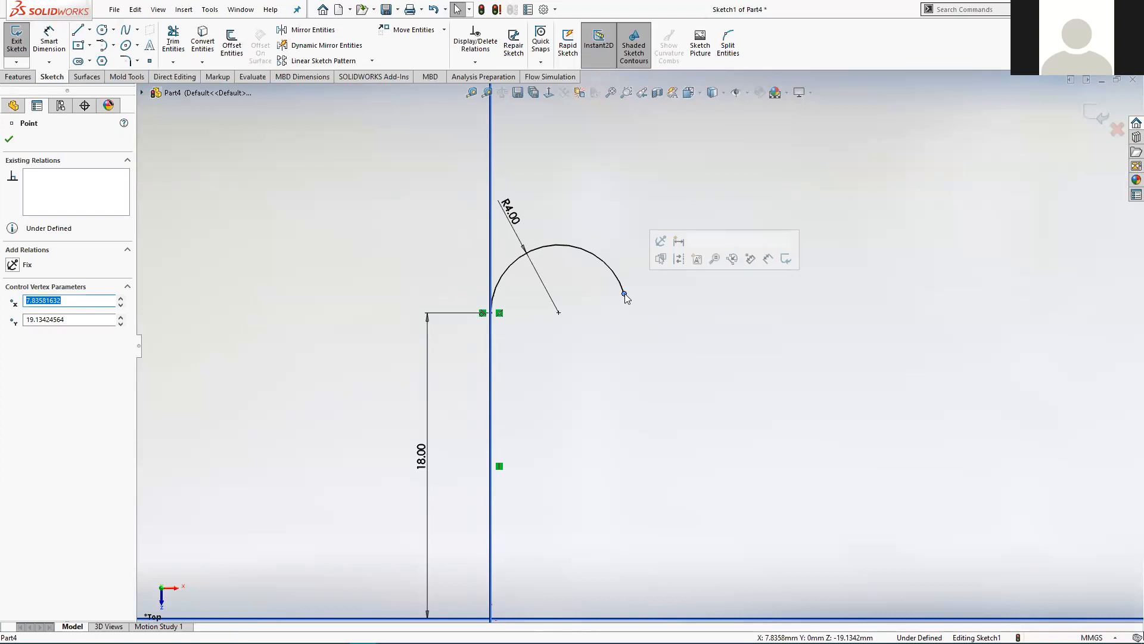
{"action": "left_click", "coordinate": [560, 313], "text": "ctrl"}
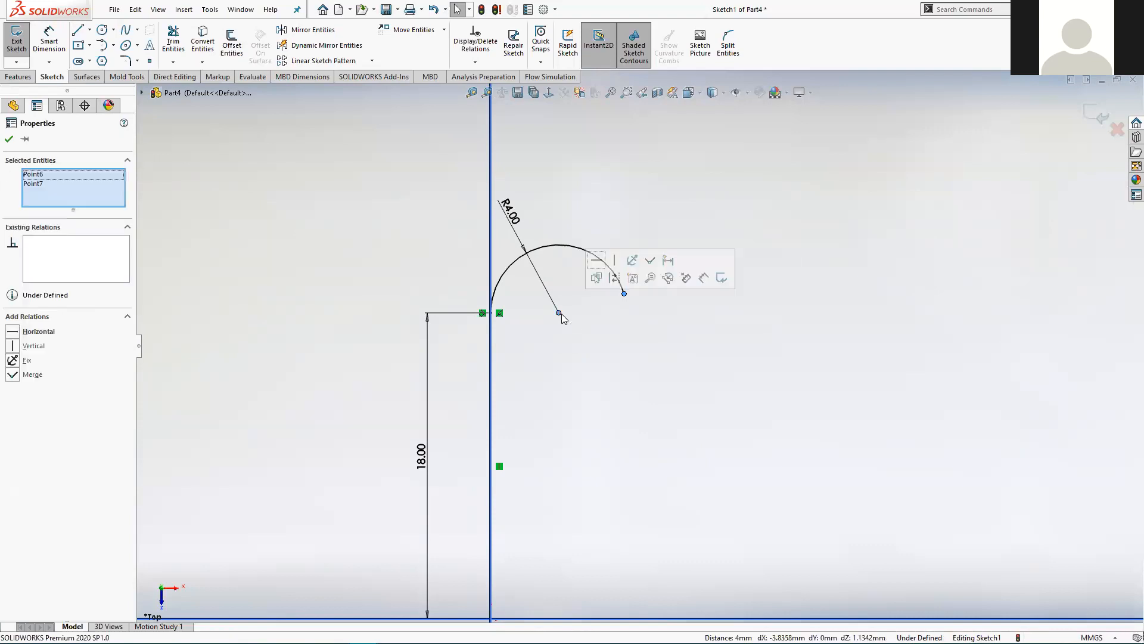
{"action": "left_click", "coordinate": [596, 261]}
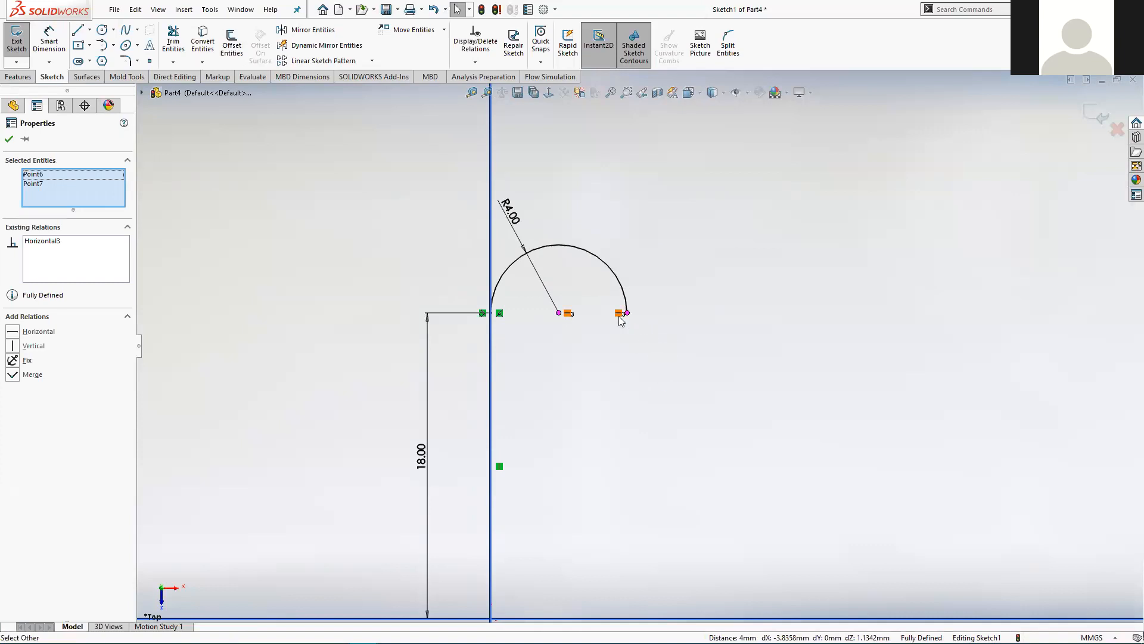
Draw a vertical line about 25.5 mm long downward from the 4 mm arc's free endpoint.
{"action": "left_click", "coordinate": [730, 372]}
{"action": "scroll", "coordinate": [668, 418], "scroll_direction": "up", "scroll_amount": 2}
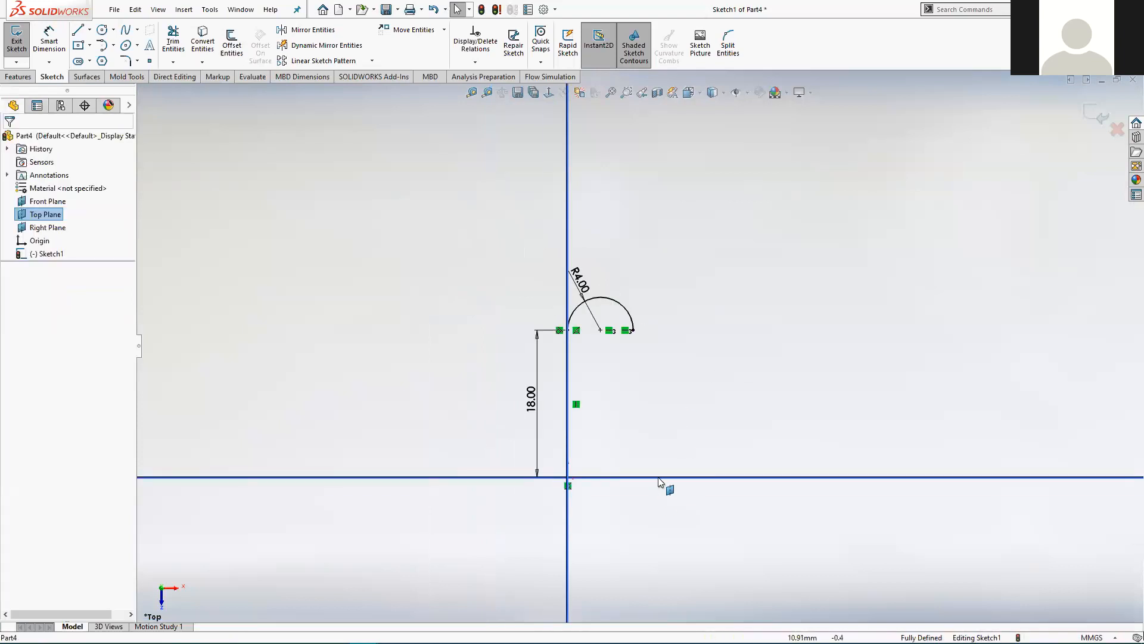
{"action": "scroll", "coordinate": [683, 457], "scroll_direction": "up", "scroll_amount": 1}
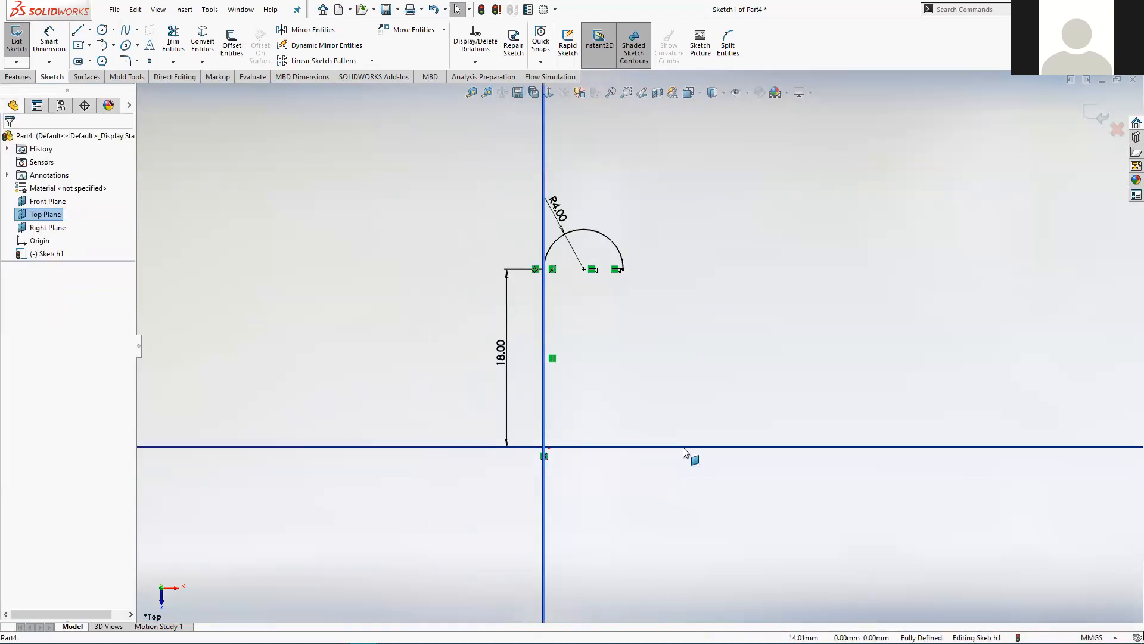
{"action": "left_click", "coordinate": [78, 29]}
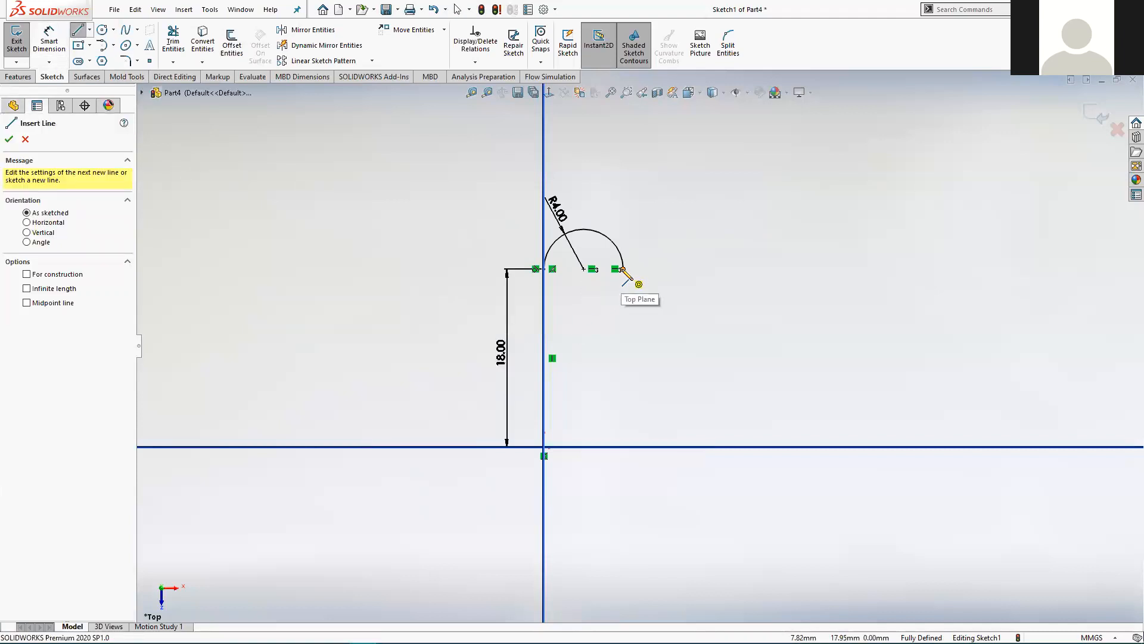
{"action": "left_click", "coordinate": [622, 269]}
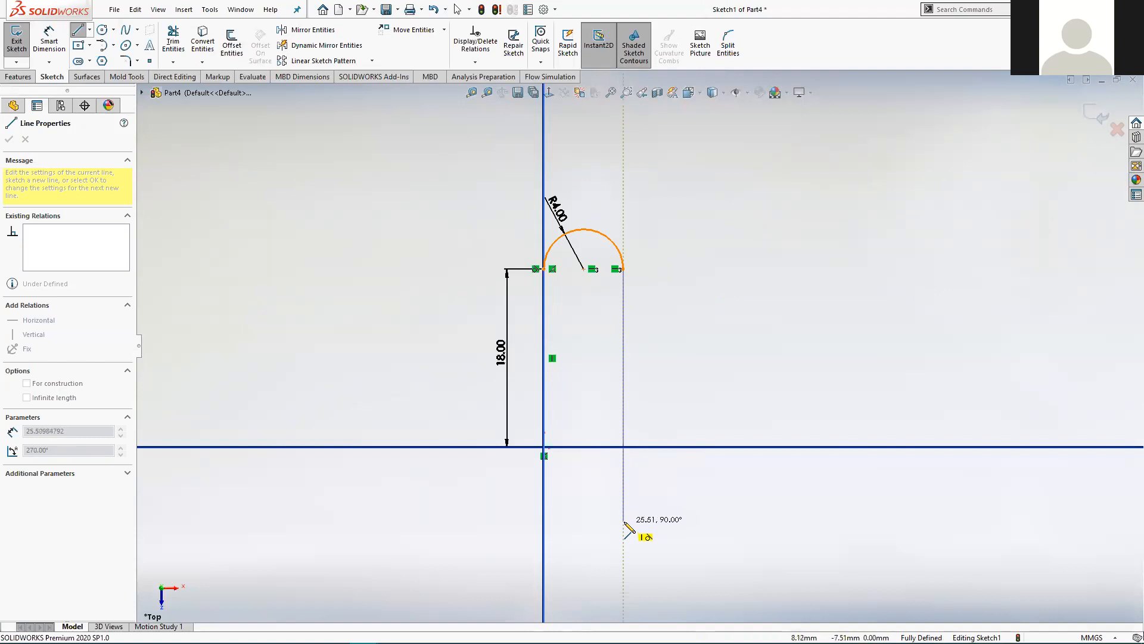
{"action": "left_click", "coordinate": [623, 522]}
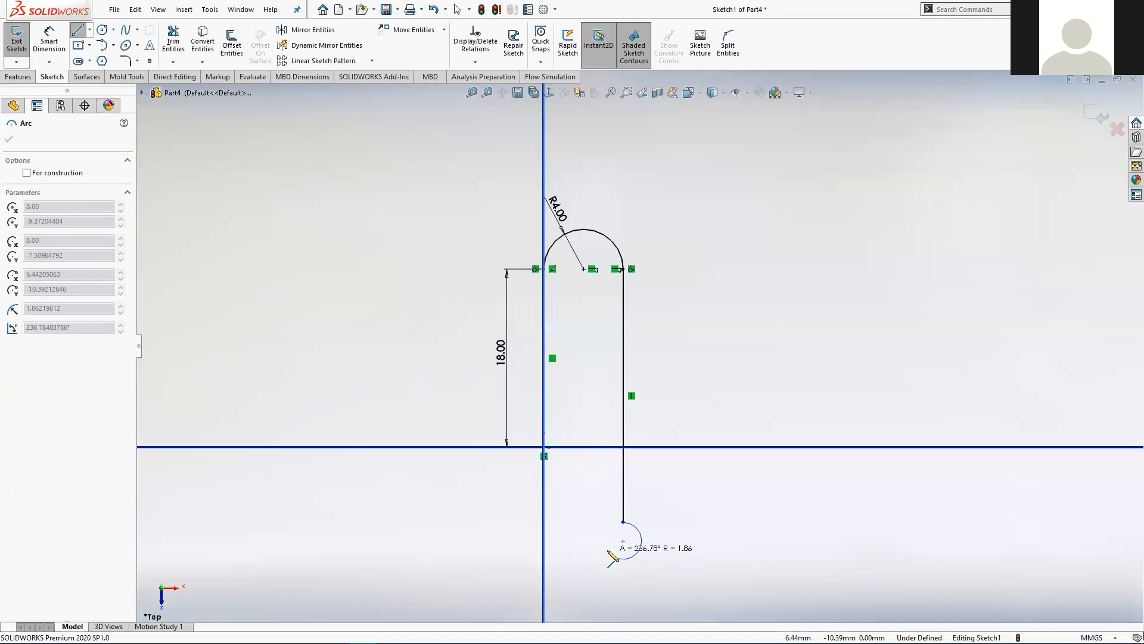
{"action": "key", "text": "Escape"}
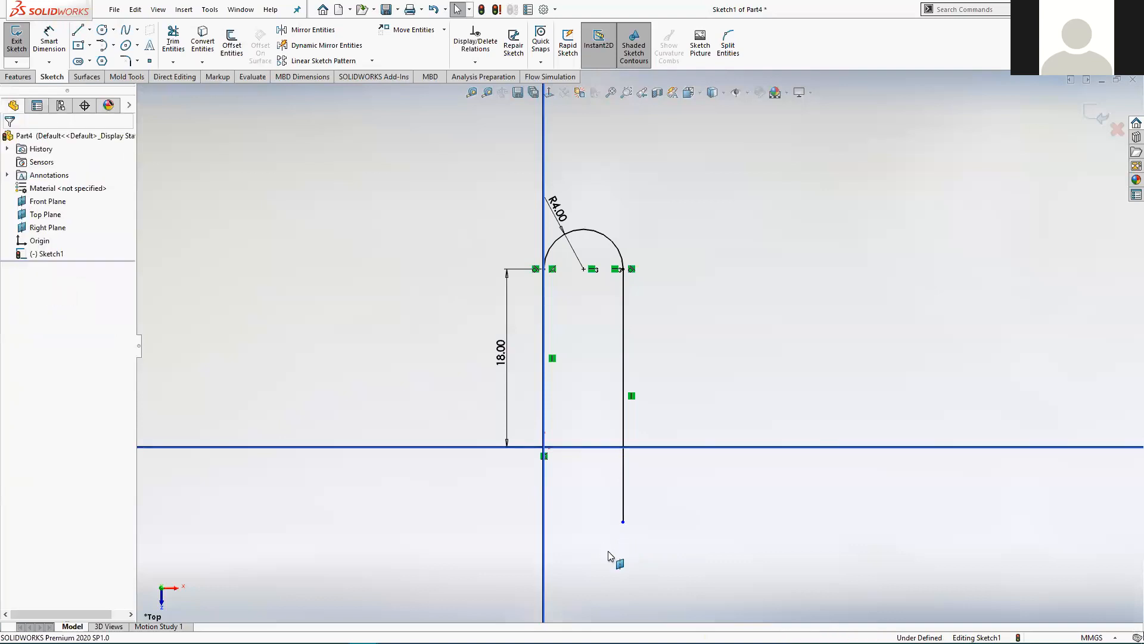
Add a 180° tangent arc of about 3.27 mm radius from the long line's lower endpoint, curving back to the left.
{"action": "left_click", "coordinate": [103, 47]}
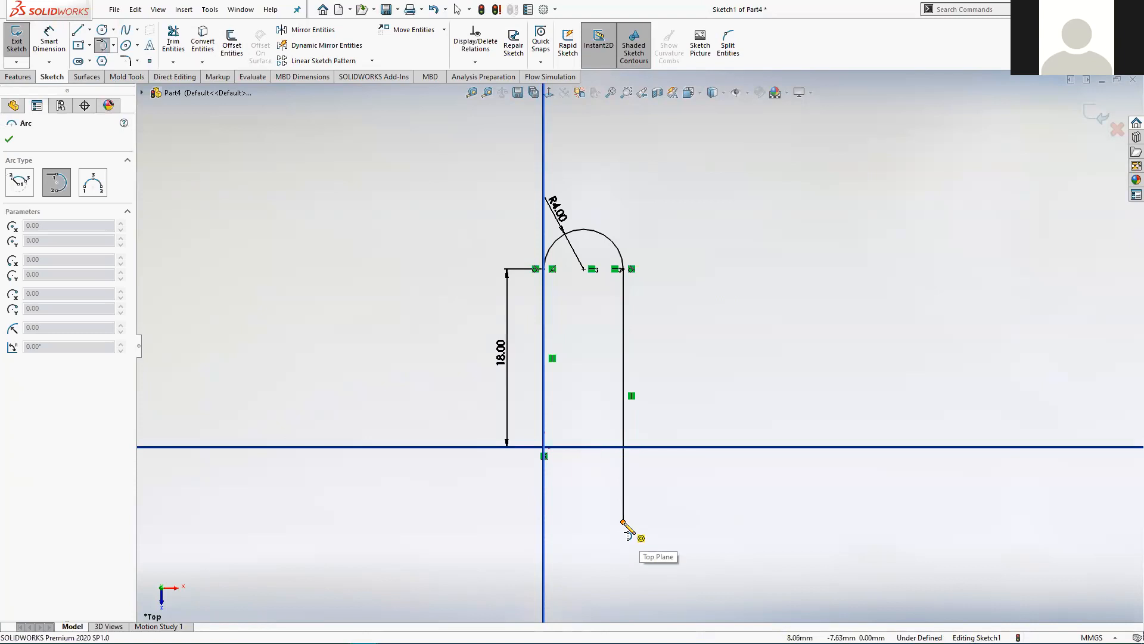
{"action": "left_click", "coordinate": [623, 522]}
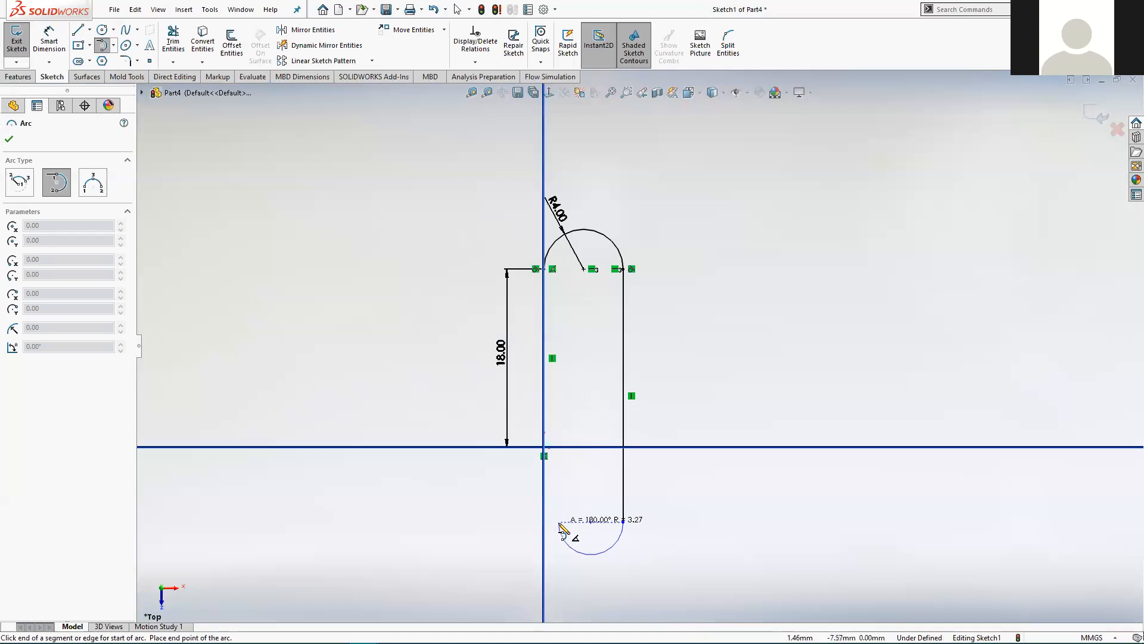
{"action": "left_click", "coordinate": [559, 523]}
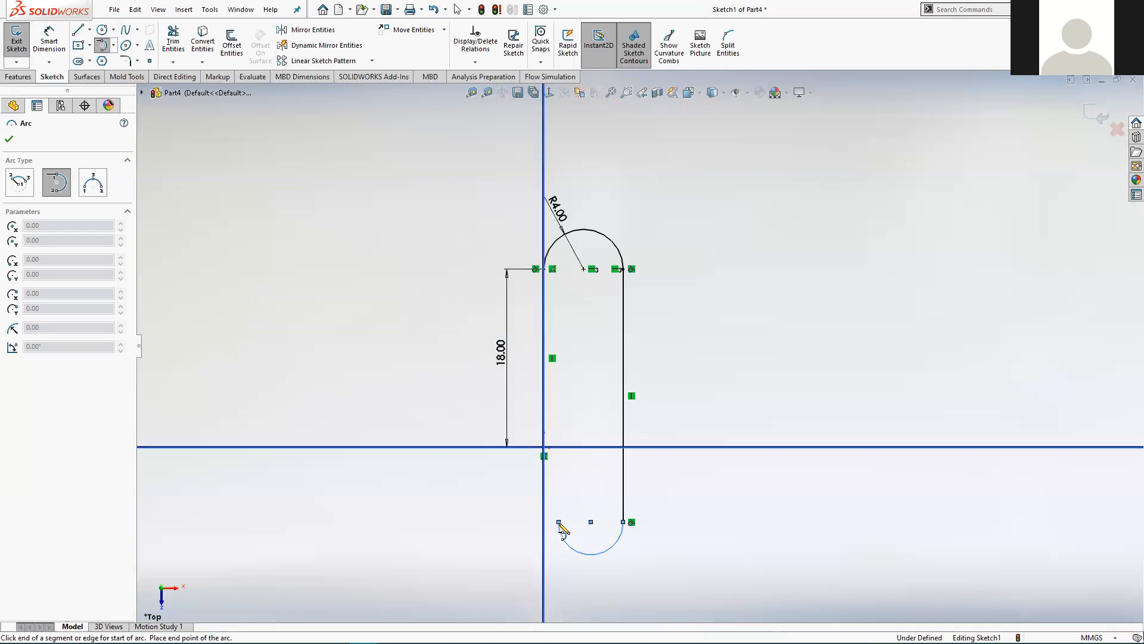
{"action": "left_click", "coordinate": [560, 523]}
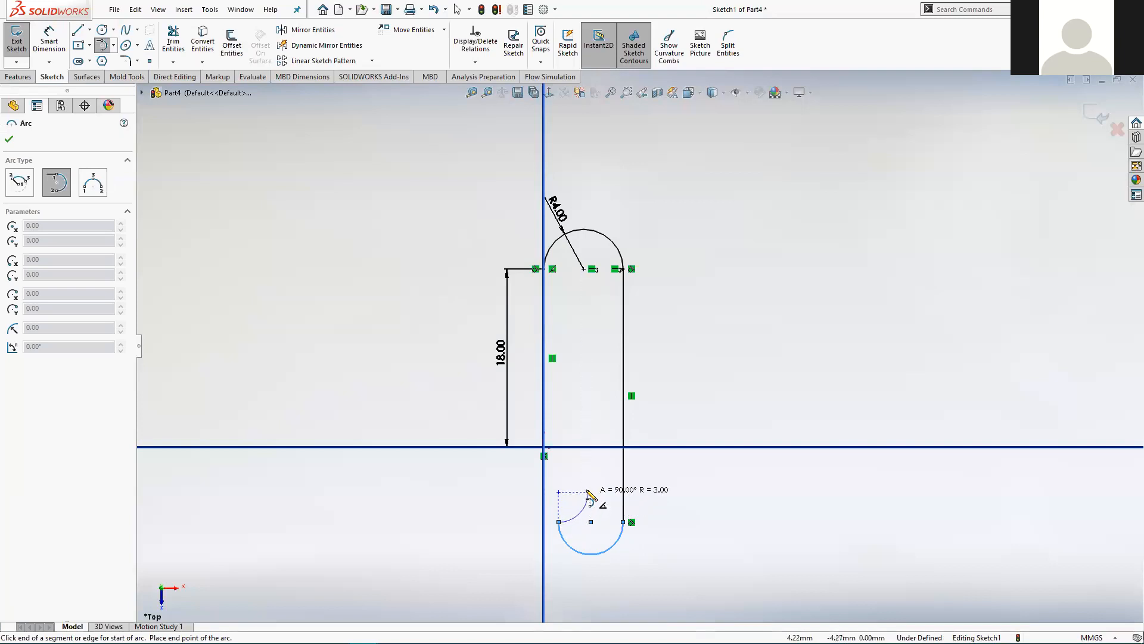
{"action": "key", "text": "Escape"}
Draw a vertical line about 22.8 mm long upward from the lower arc's free endpoint, ending below the upper arc.
{"action": "left_click", "coordinate": [78, 30]}
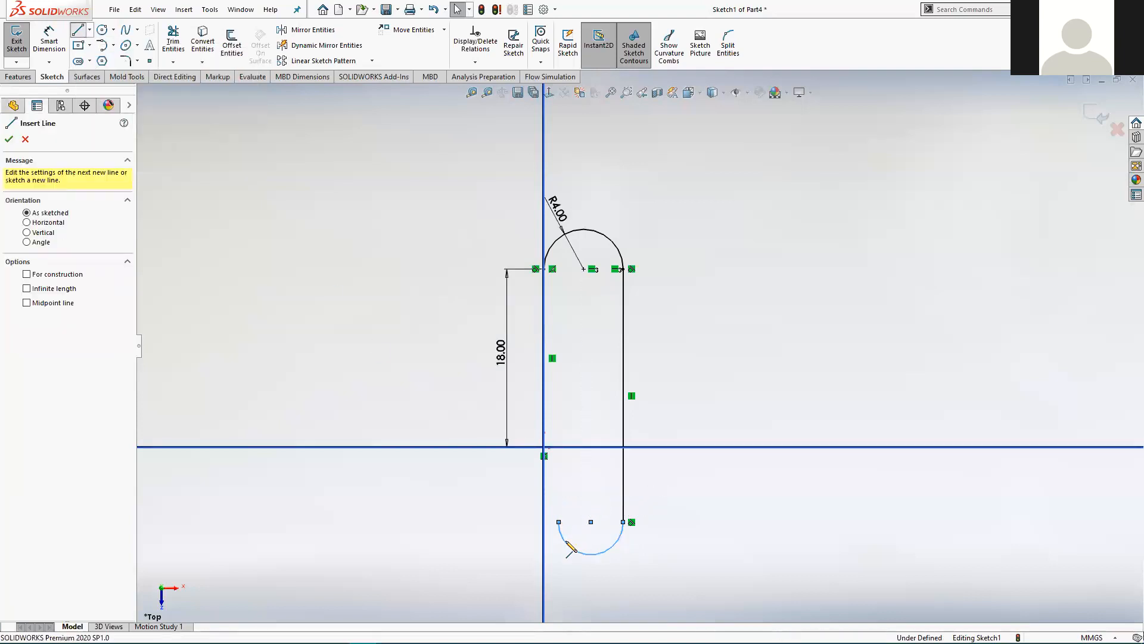
{"action": "left_click", "coordinate": [559, 522]}
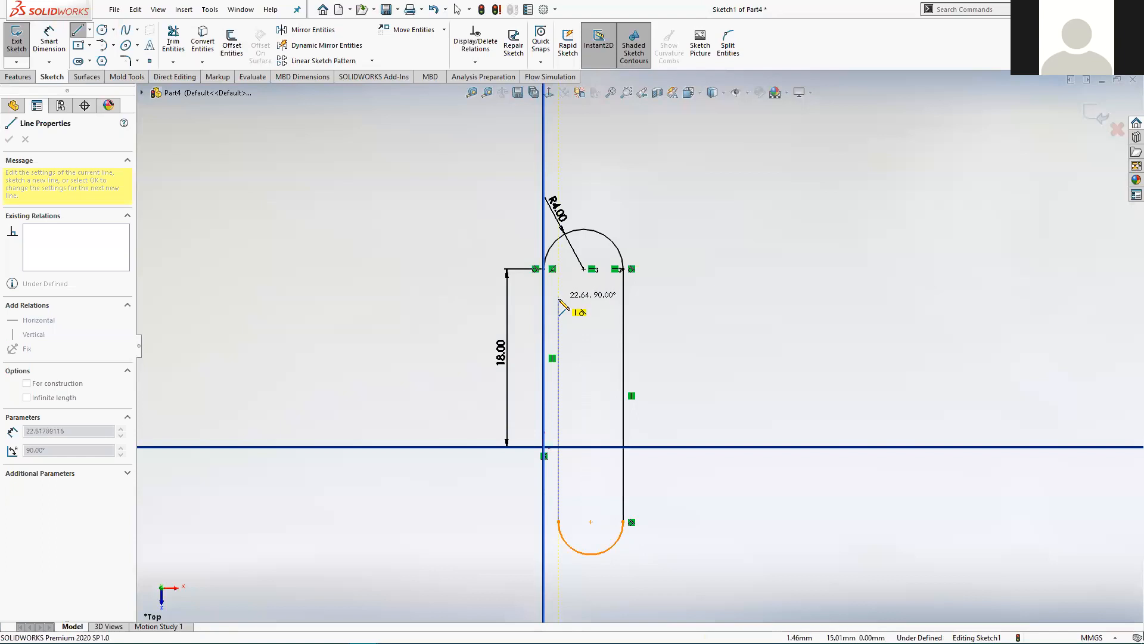
{"action": "left_click", "coordinate": [558, 296]}
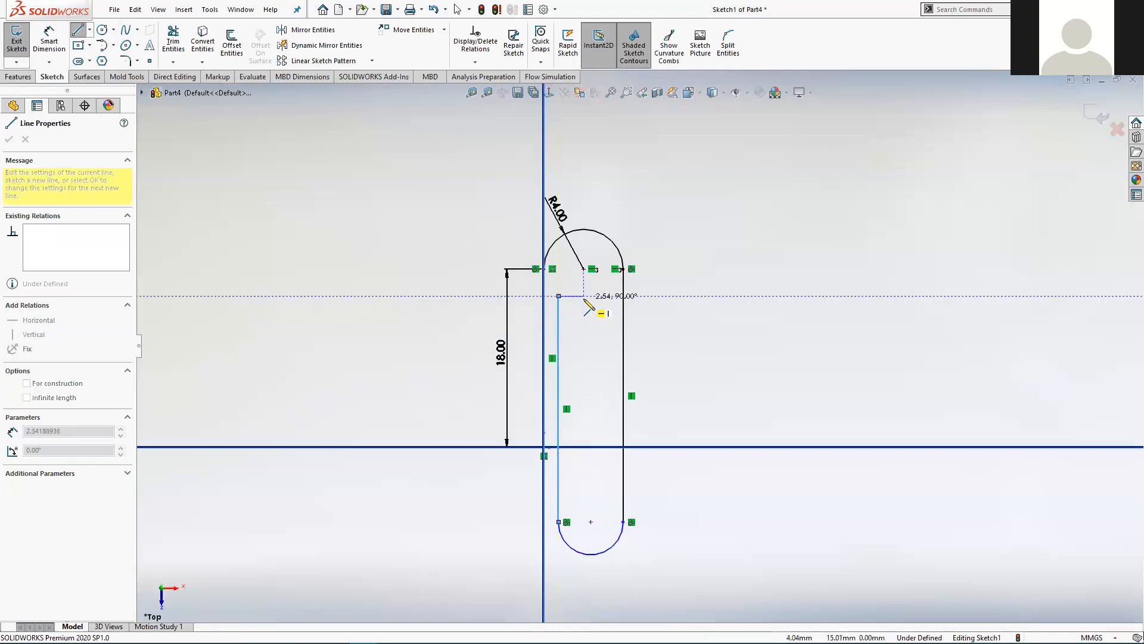
{"action": "key", "text": "Escape"}
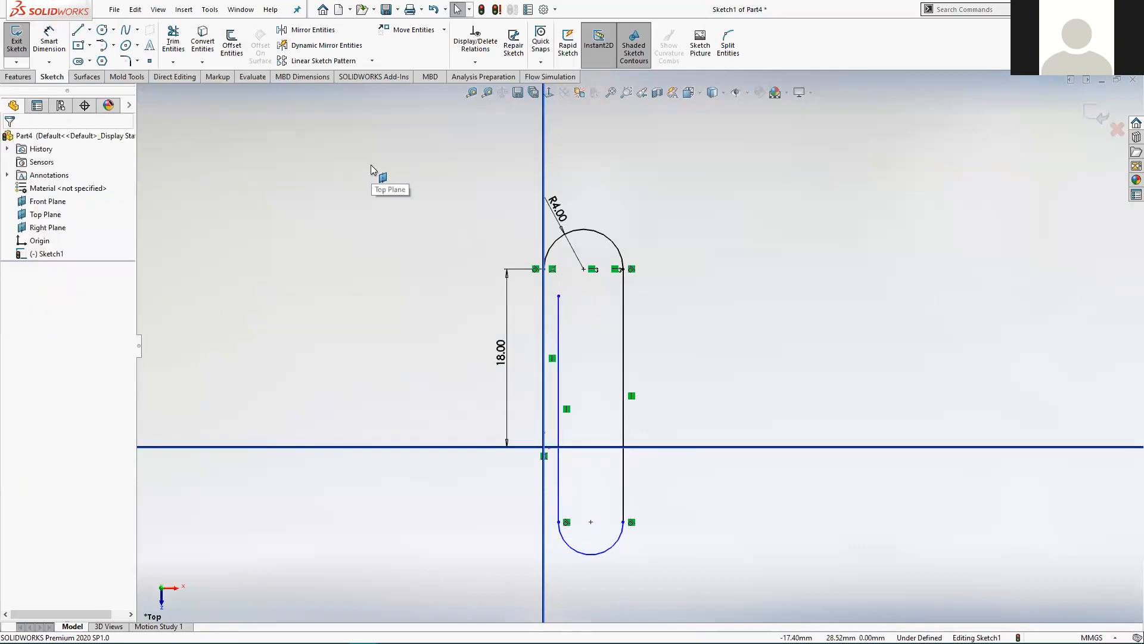
{"action": "left_click", "coordinate": [103, 47]}
{"action": "left_click", "coordinate": [558, 296]}
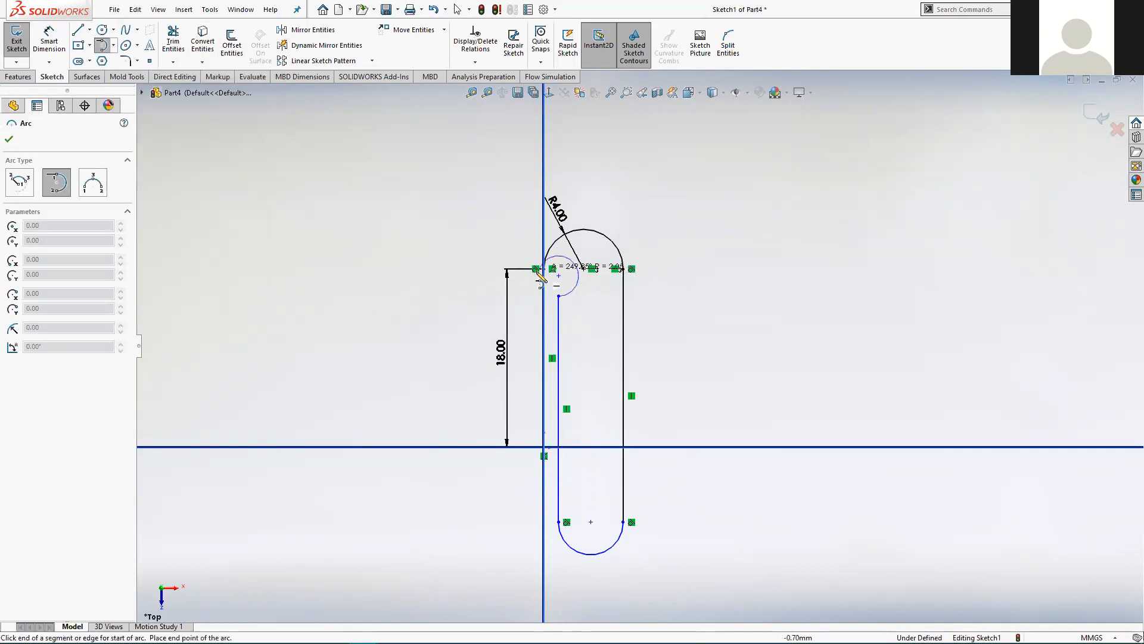
{"action": "key", "text": "Escape"}
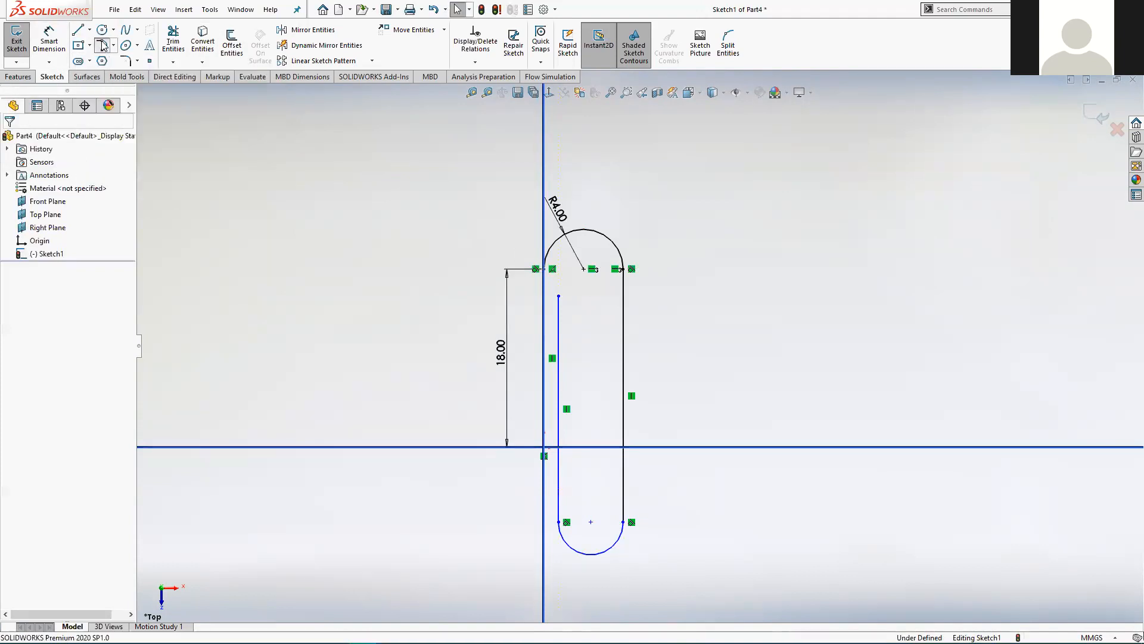
Add a 180° tangent arc from the inner line's upper endpoint, curving to the right inside the outer arc.
{"action": "left_click", "coordinate": [103, 47]}
{"action": "left_click", "coordinate": [558, 296]}
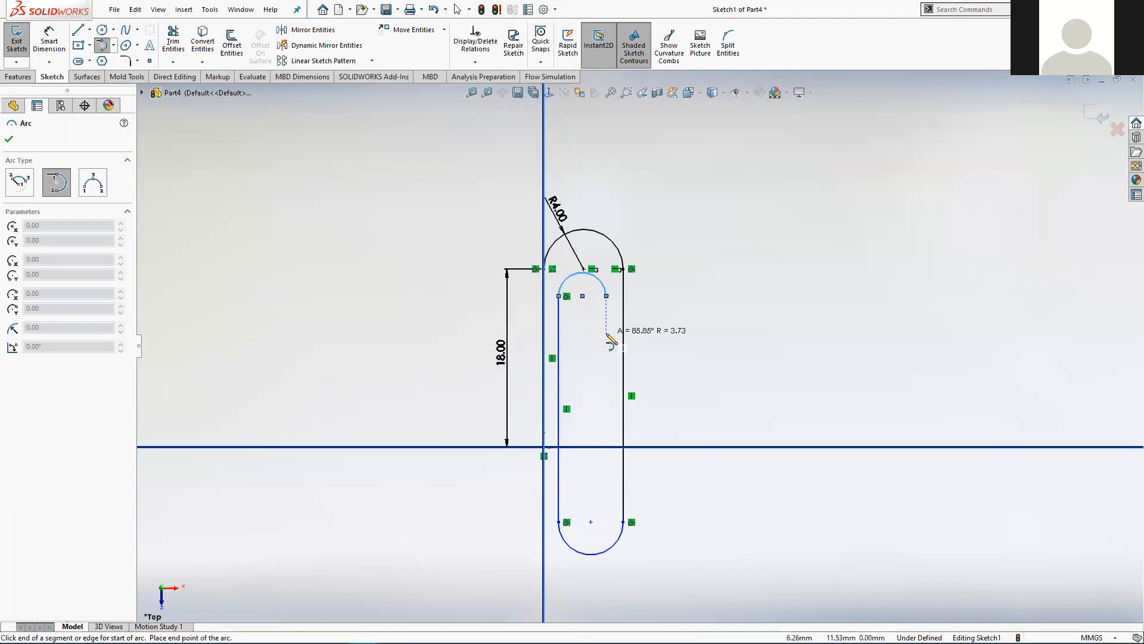
{"action": "left_click", "coordinate": [611, 305]}
{"action": "key", "text": "Escape"}
Draw a vertical line downward from the inner arc's free endpoint, ending on the horizontal plane line through the origin.
{"action": "left_click", "coordinate": [78, 30]}
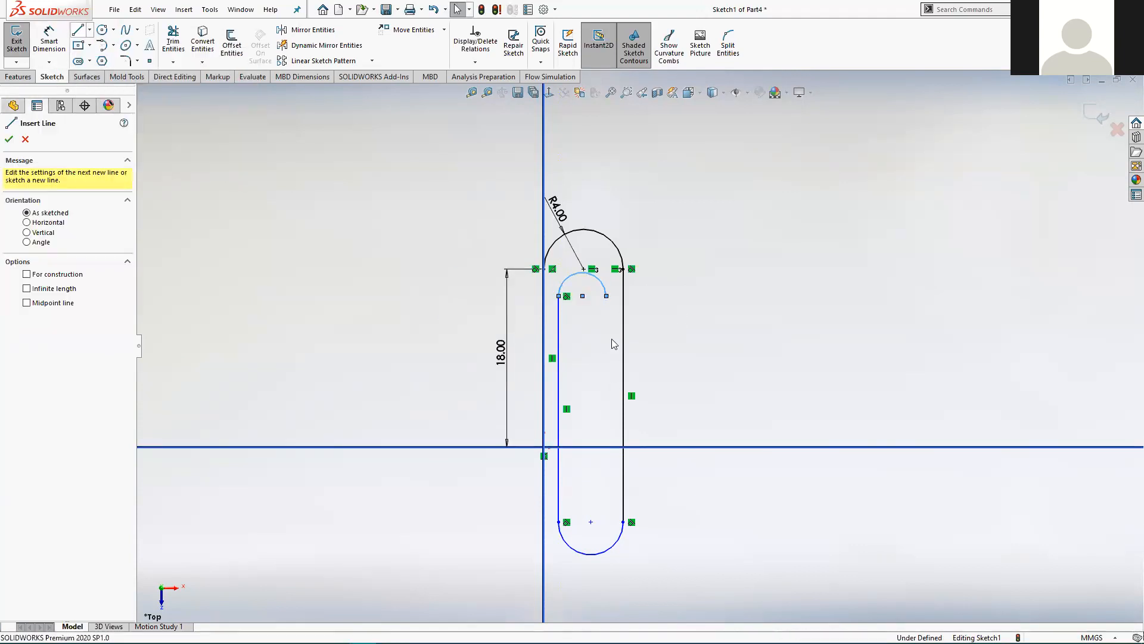
{"action": "left_click", "coordinate": [607, 296]}
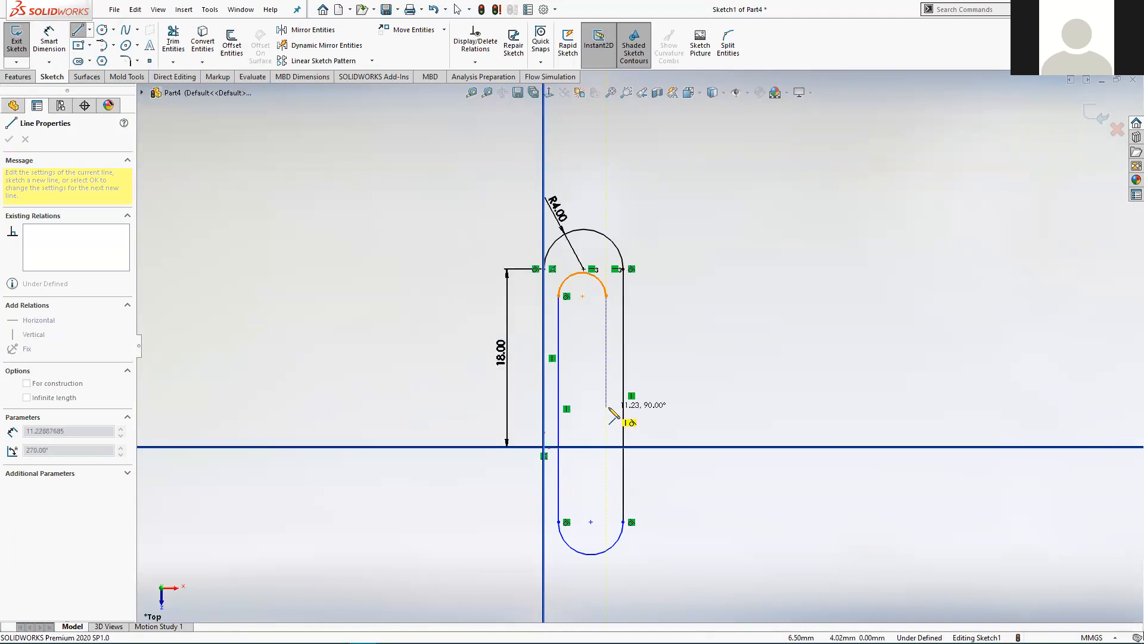
{"action": "left_click", "coordinate": [607, 448]}
{"action": "key", "text": "Escape"}
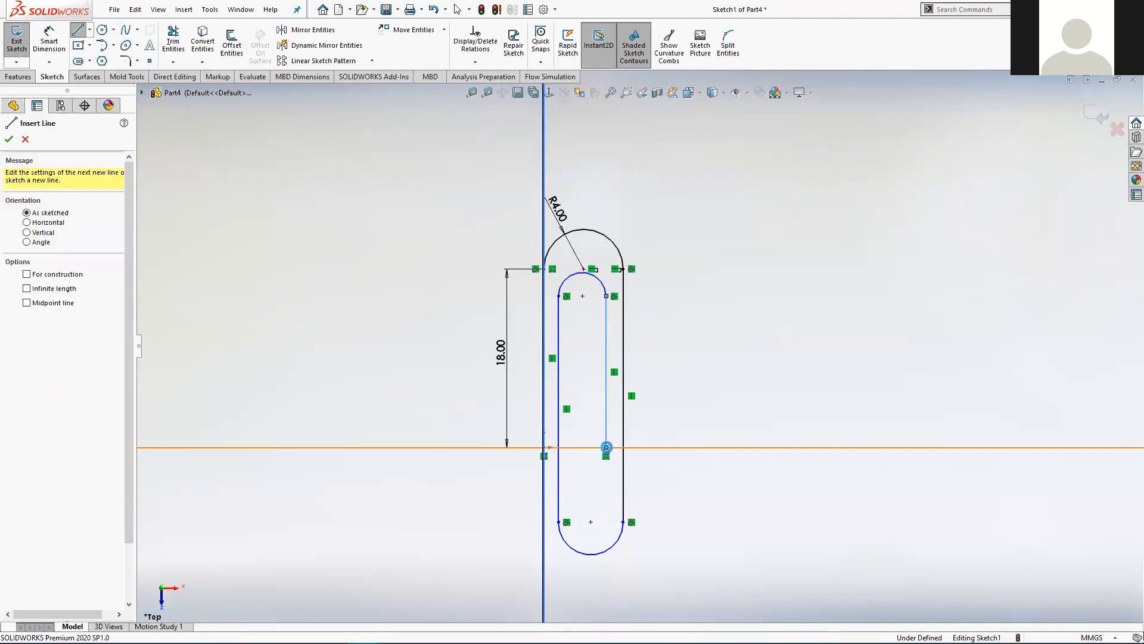
{"action": "key", "text": "Escape"}
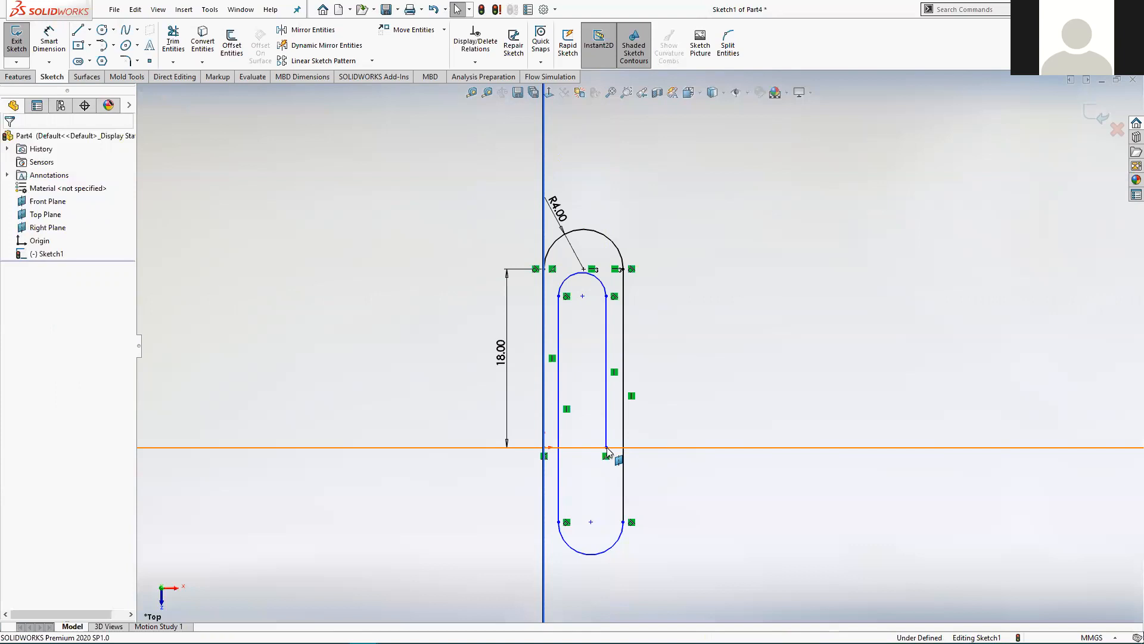
{"action": "left_click", "coordinate": [607, 447]}
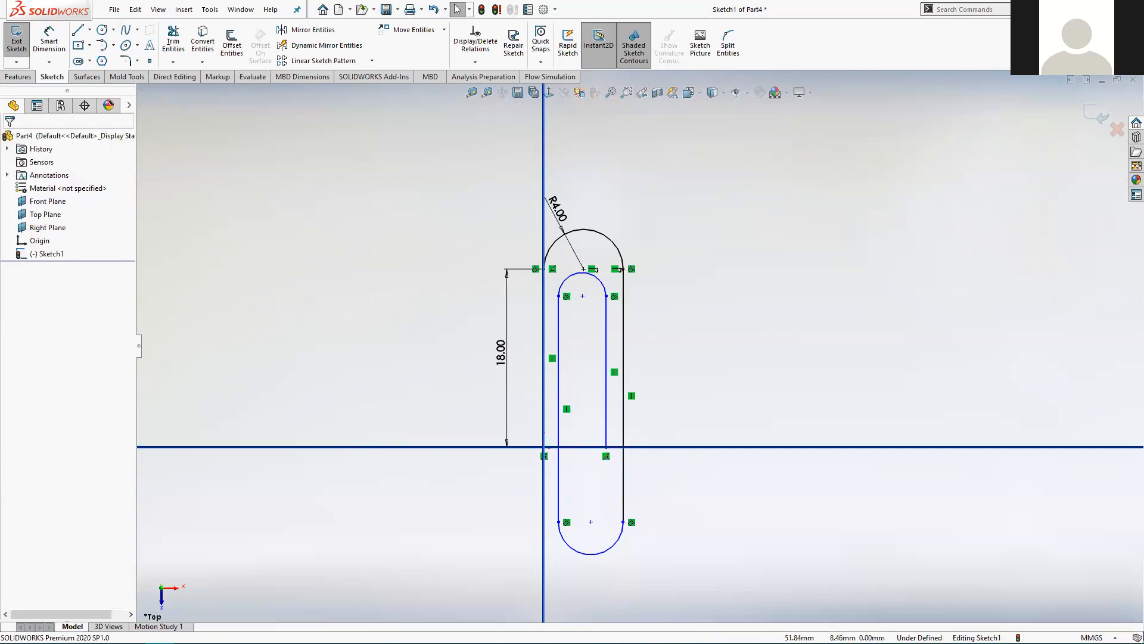
Dimension the outer right vertical line's length and set it to 25 mm.
{"action": "left_click", "coordinate": [60, 41]}
{"action": "left_click", "coordinate": [624, 357]}
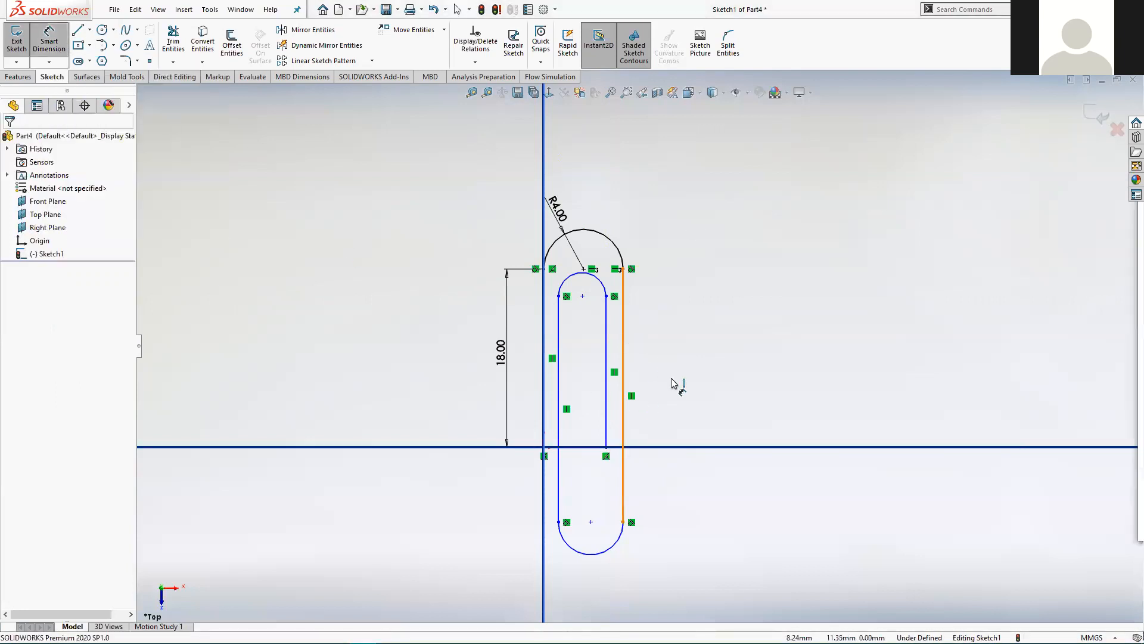
{"action": "left_click", "coordinate": [681, 397]}
{"action": "left_click", "coordinate": [681, 398]}
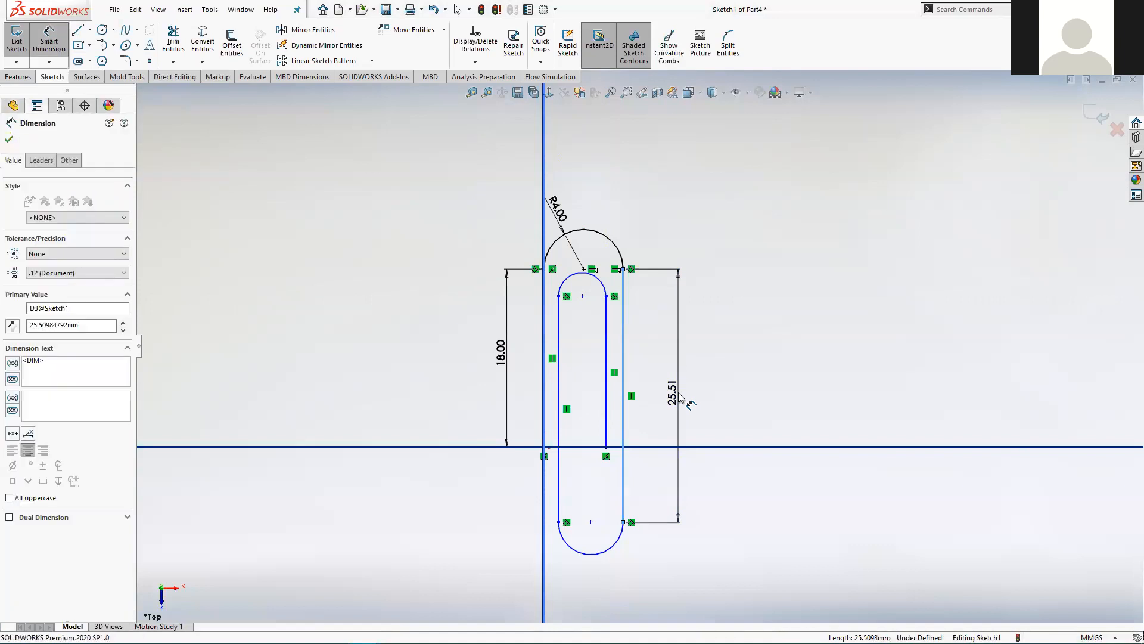
{"action": "key", "text": "Return"}
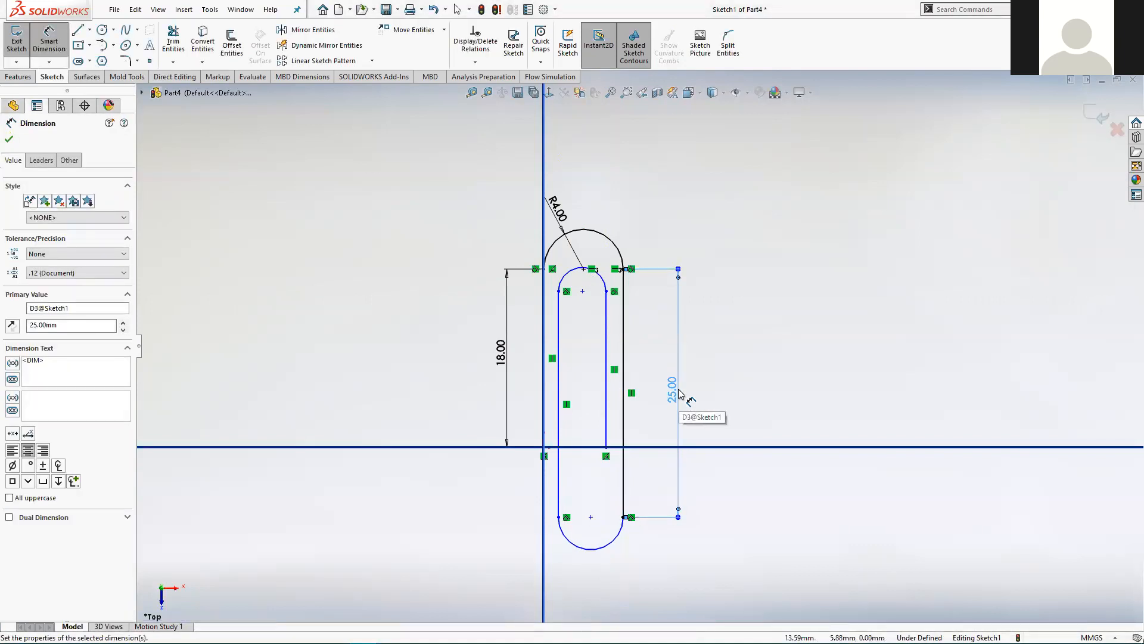
Dimension the inner left vertical line's length and set it to 21.75 mm.
{"action": "left_click", "coordinate": [559, 376]}
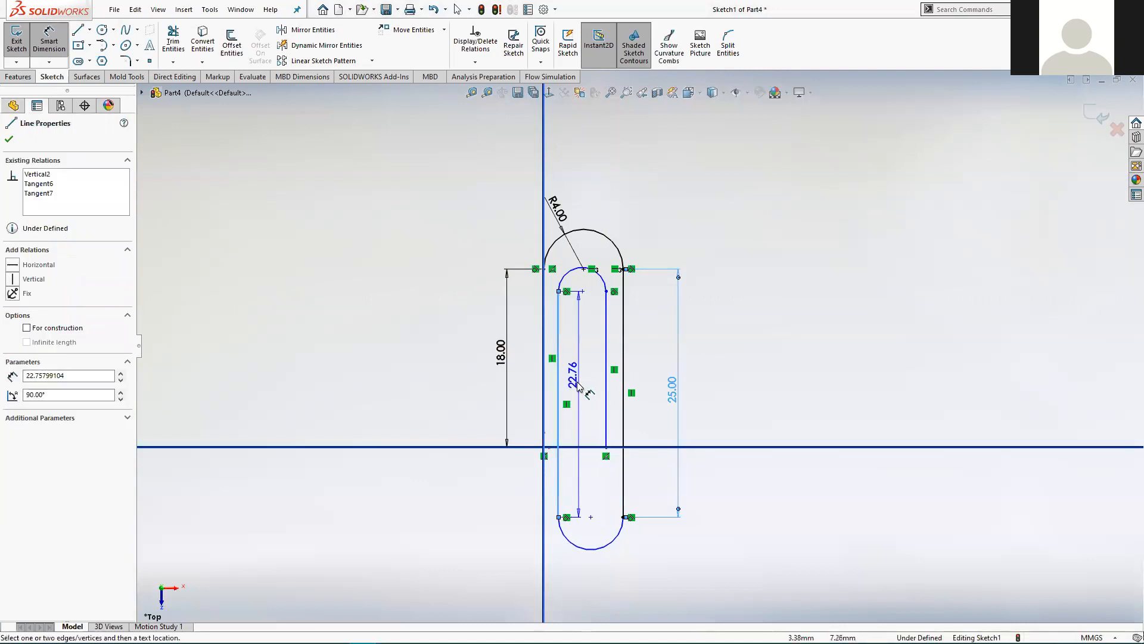
{"action": "left_click", "coordinate": [581, 380]}
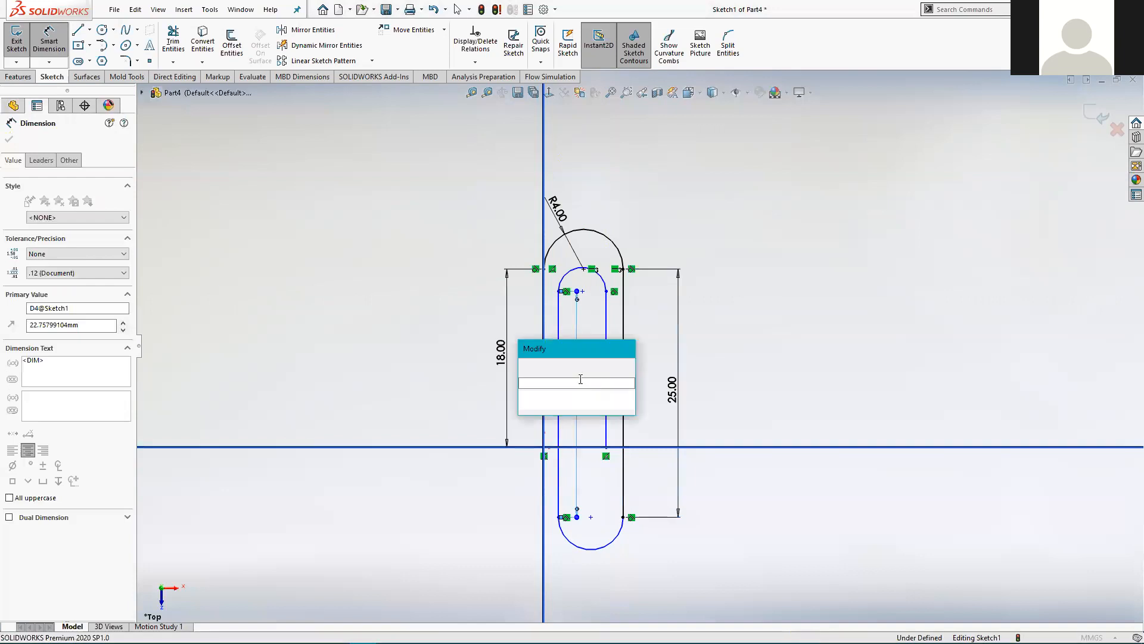
{"action": "type", "text": "21.75"}
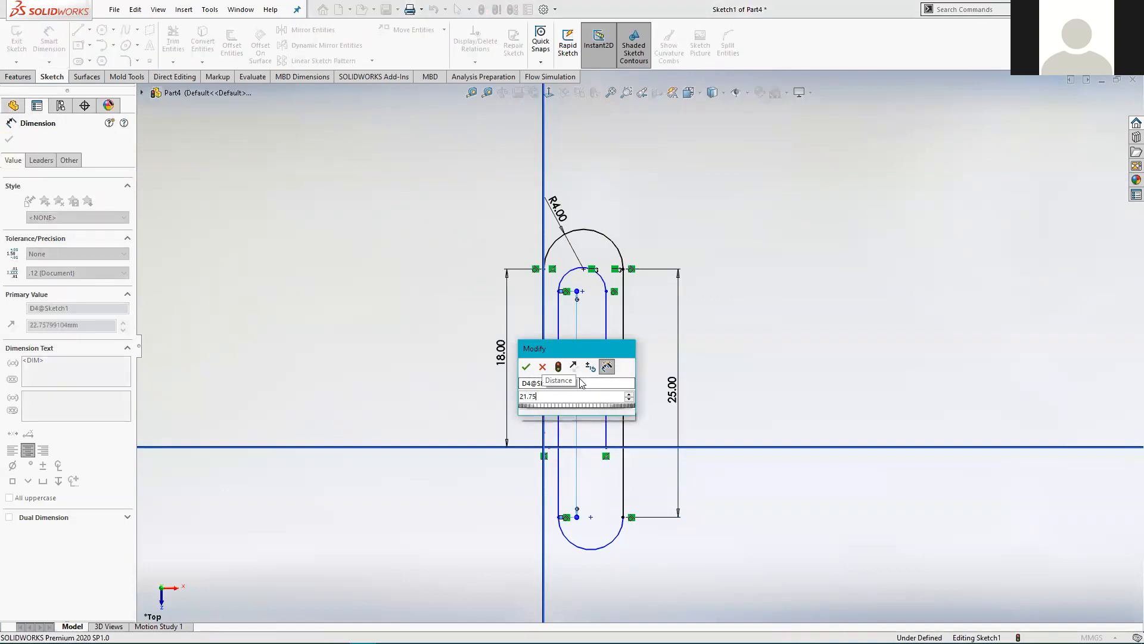
{"action": "key", "text": "Return"}
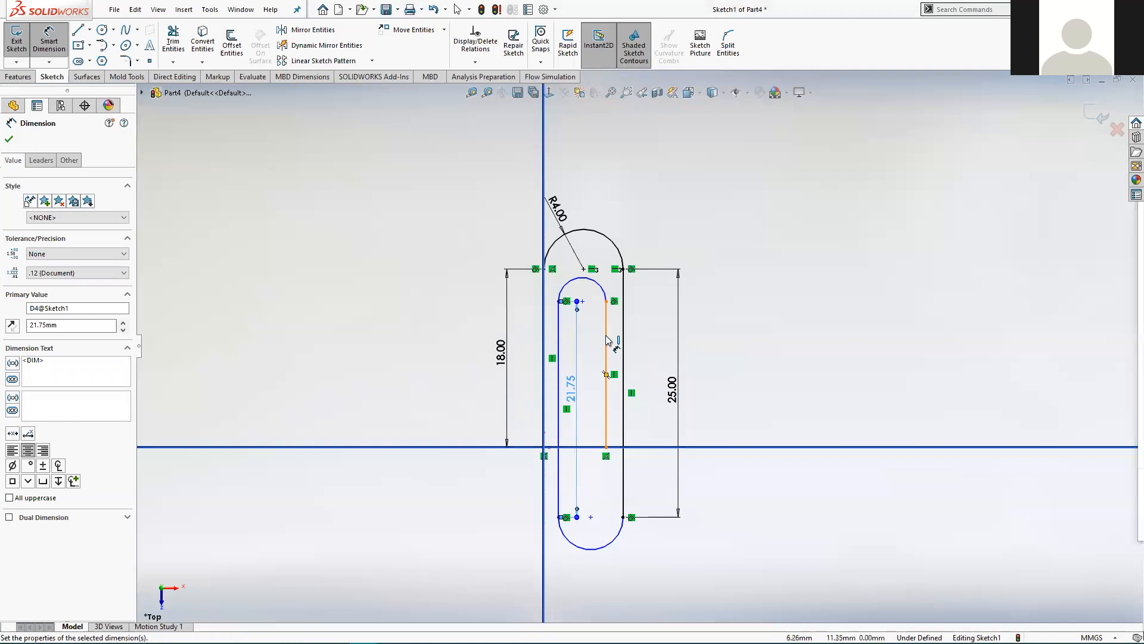
Try to dimension the length of the inner right vertical line.
{"action": "left_click", "coordinate": [607, 373]}
{"action": "left_click", "coordinate": [647, 357]}
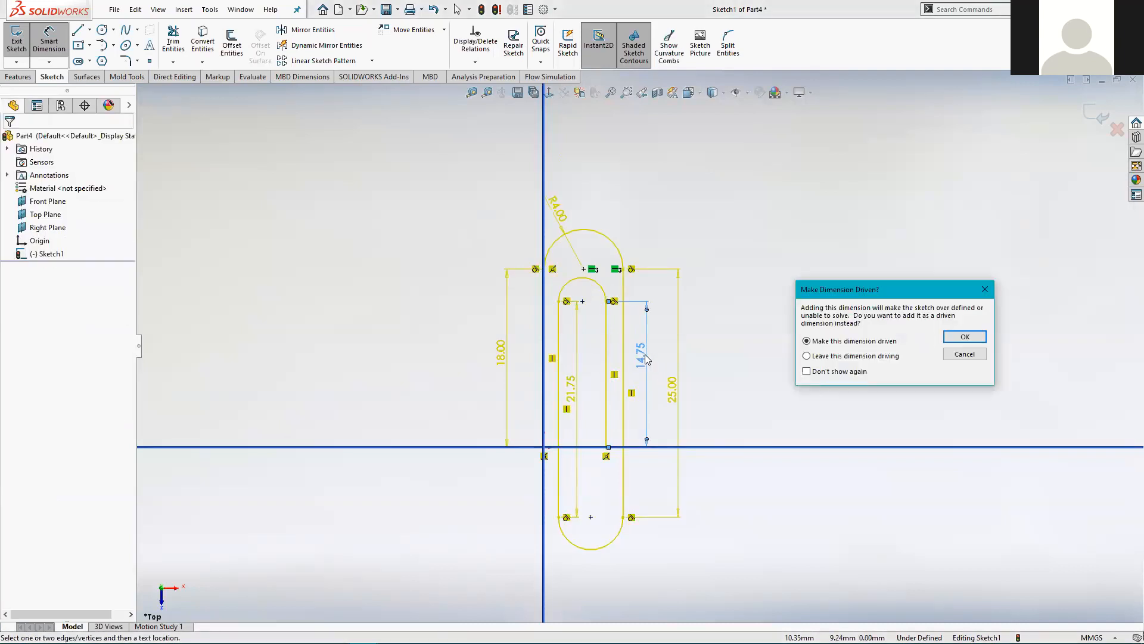
{"action": "left_click", "coordinate": [965, 354]}
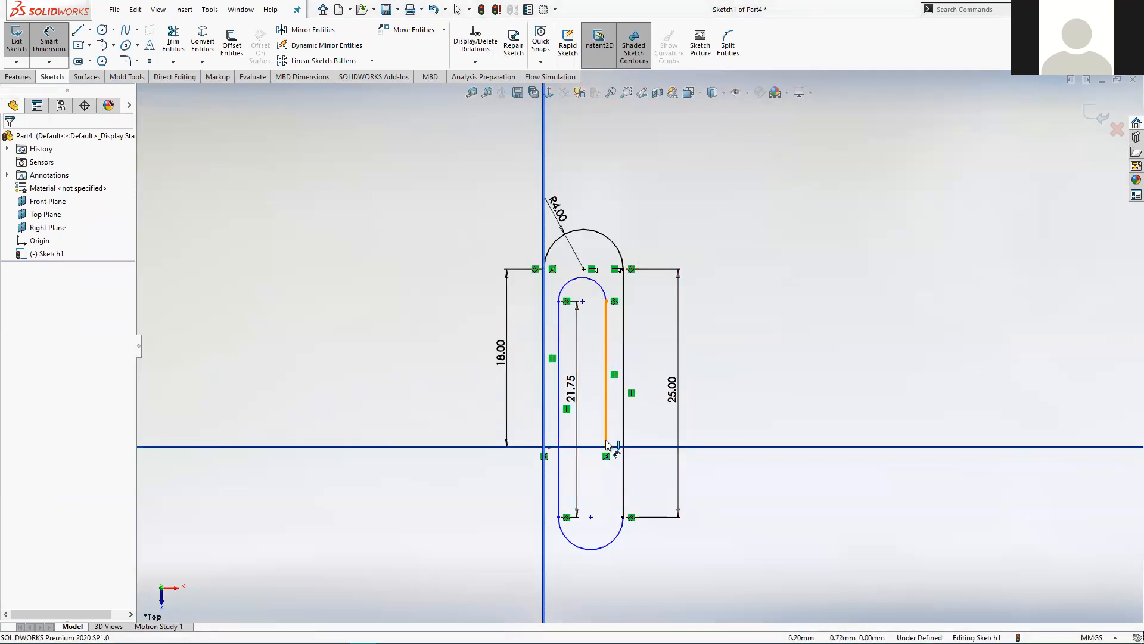
{"action": "key", "text": "Escape"}
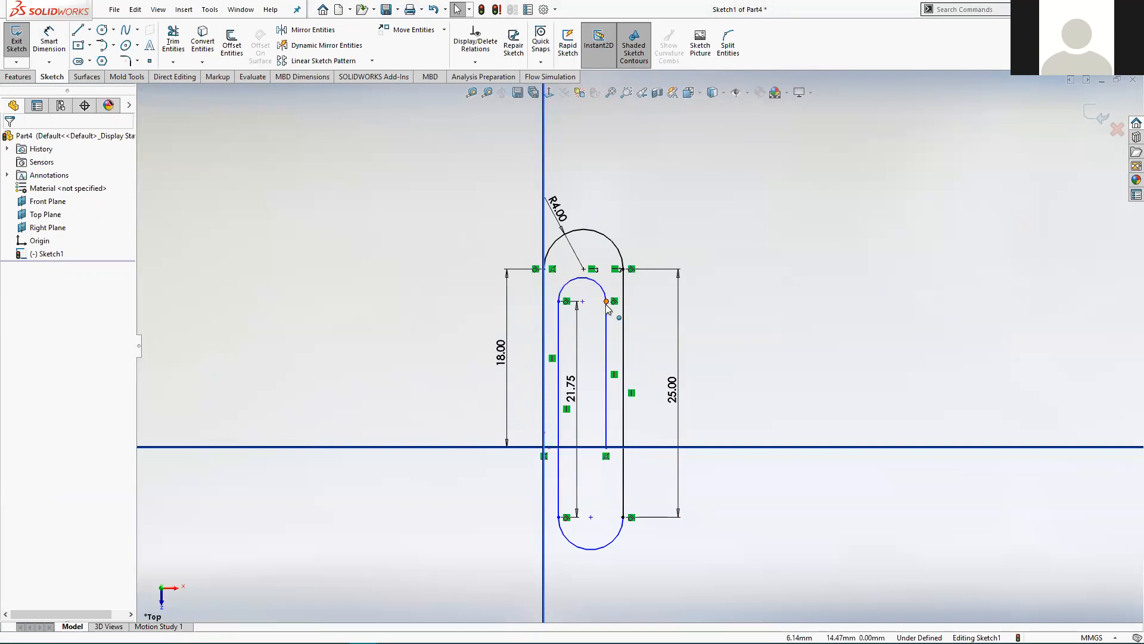
Narrow the inner loop by moving its two vertical lines inward, with the left one about 2.24 mm from the origin.
{"action": "left_click_drag", "start_coordinate": [616, 294], "coordinate": [600, 317]}
{"action": "left_click_drag", "start_coordinate": [559, 517], "coordinate": [567, 509]}
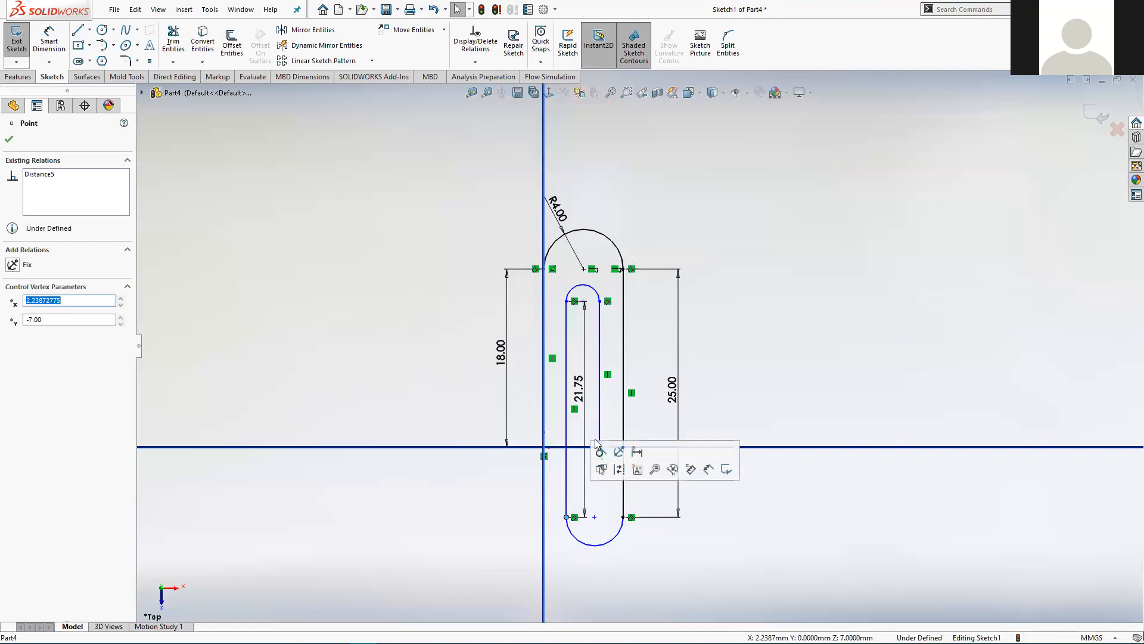
{"action": "mouse_move", "coordinate": [601, 421]}
{"action": "left_mouse_down"}
{"action": "mouse_move", "coordinate": [617, 420]}
{"action": "mouse_move", "coordinate": [593, 427]}
{"action": "mouse_move", "coordinate": [606, 421]}
{"action": "left_mouse_up"}
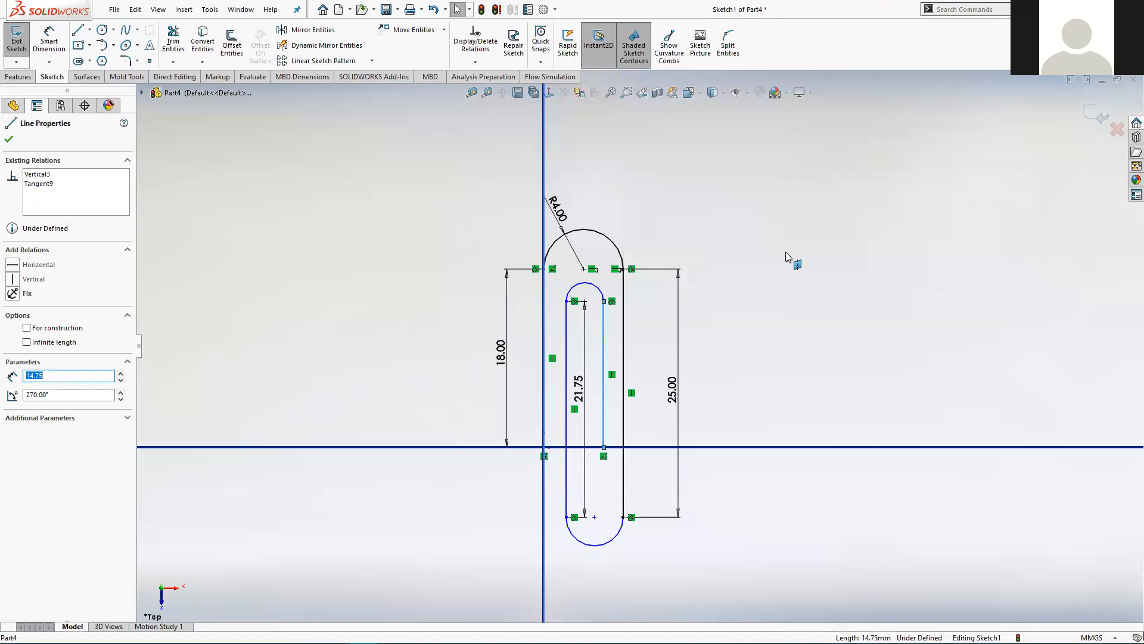
Dimension the gap between the inner and outer right vertical lines and set it to 1.5 mm.
{"action": "left_click", "coordinate": [49, 42]}
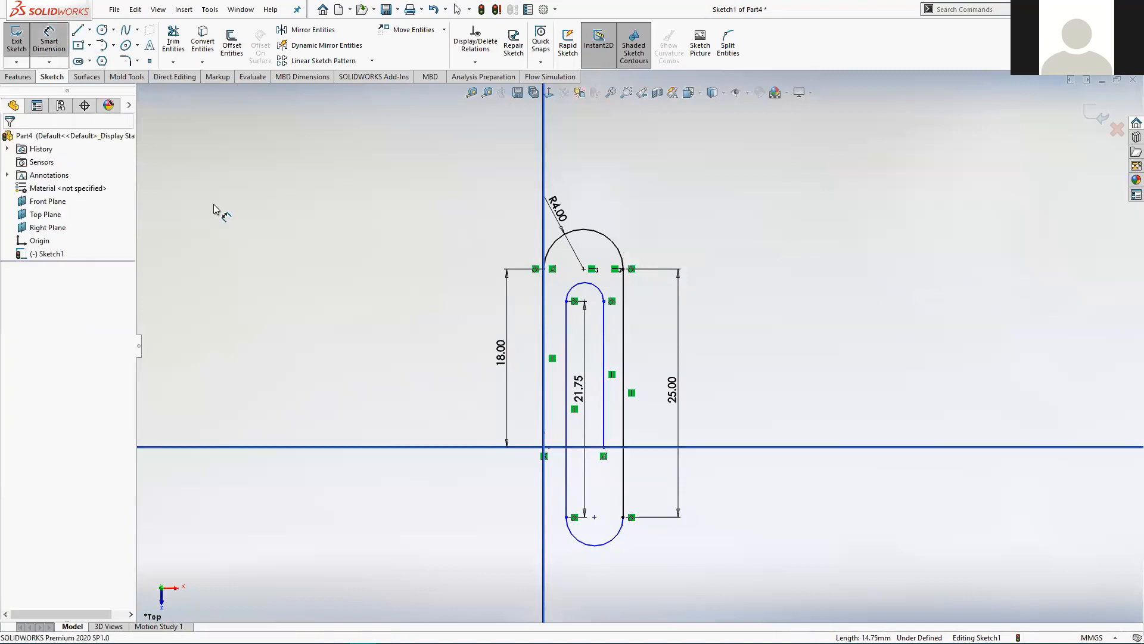
{"action": "left_click", "coordinate": [605, 345]}
{"action": "left_click", "coordinate": [623, 341]}
{"action": "left_click", "coordinate": [648, 340]}
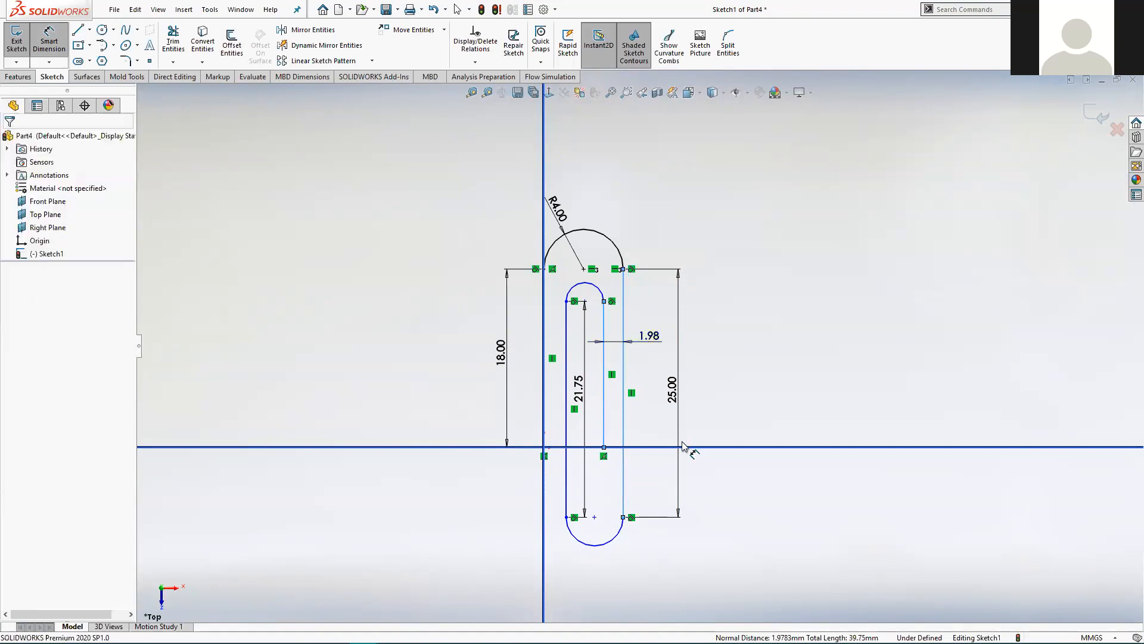
{"action": "type", "text": "1.5"}
{"action": "key", "text": "Return"}
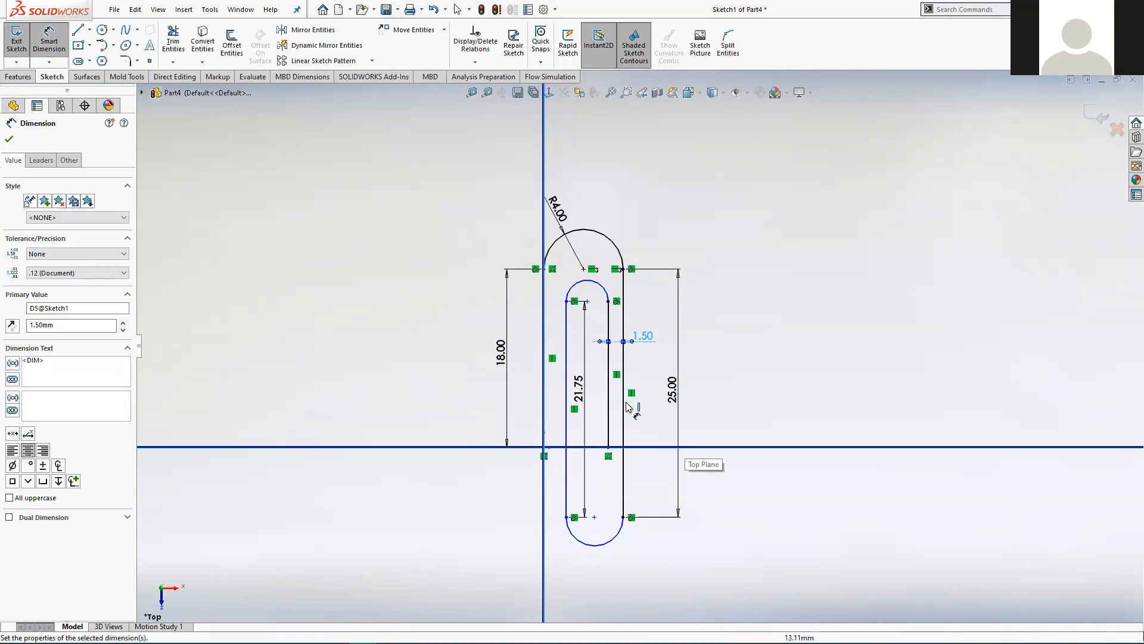
Dimension the gap between the left vertical lines, equate it to the right gap dimension D5@Sketch1, and move the 18 mm dimension farther out.
{"action": "left_click", "coordinate": [567, 342]}
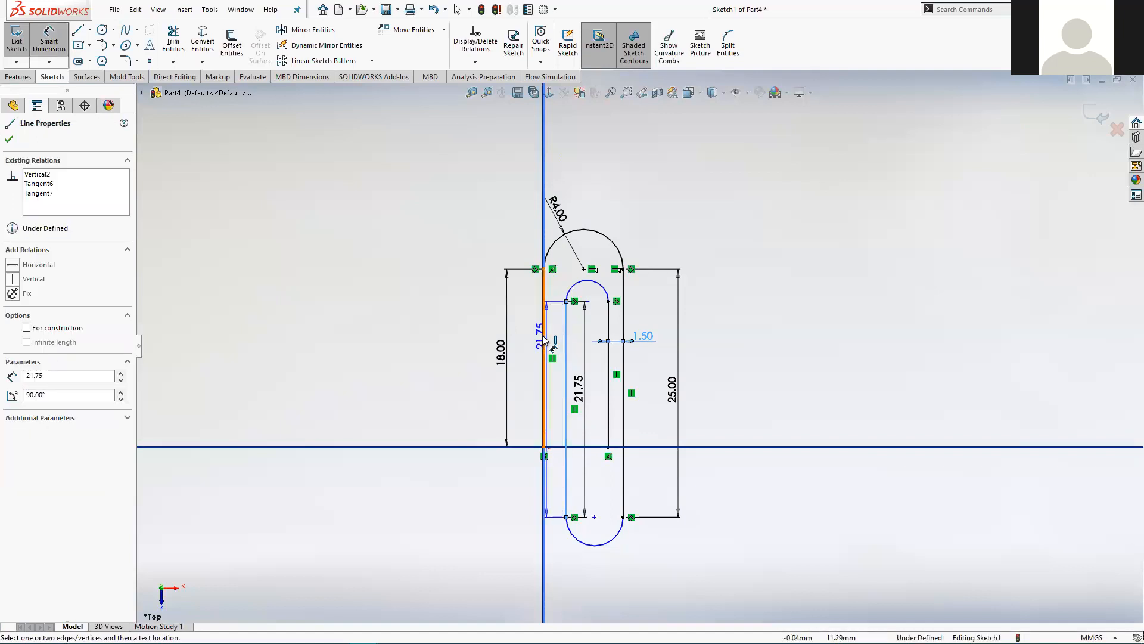
{"action": "left_click", "coordinate": [544, 348]}
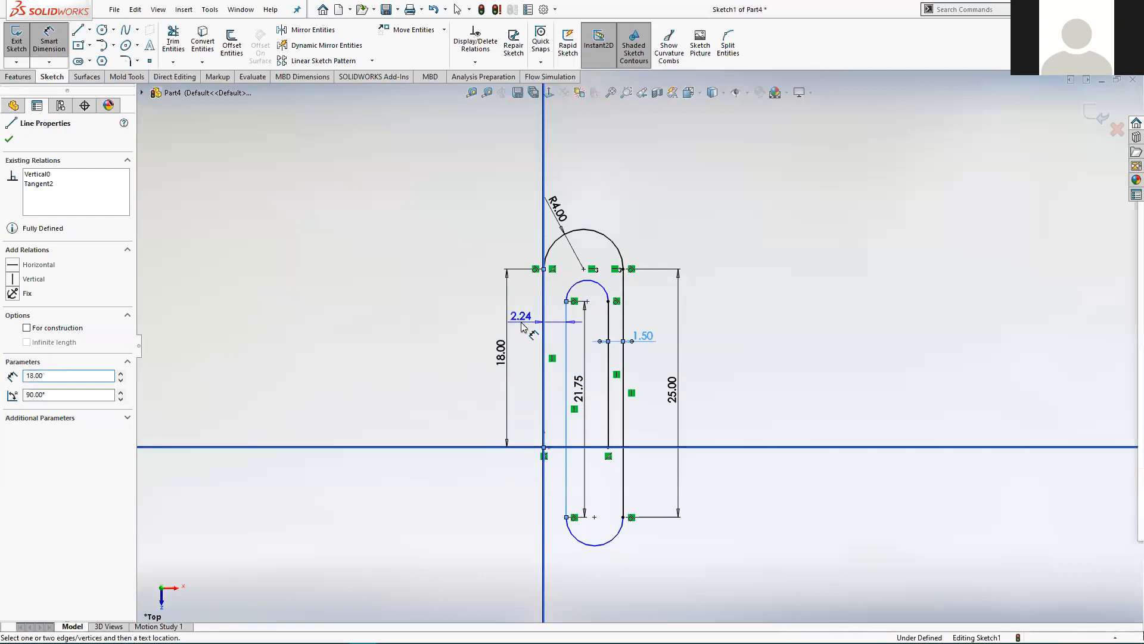
{"action": "left_click", "coordinate": [521, 326]}
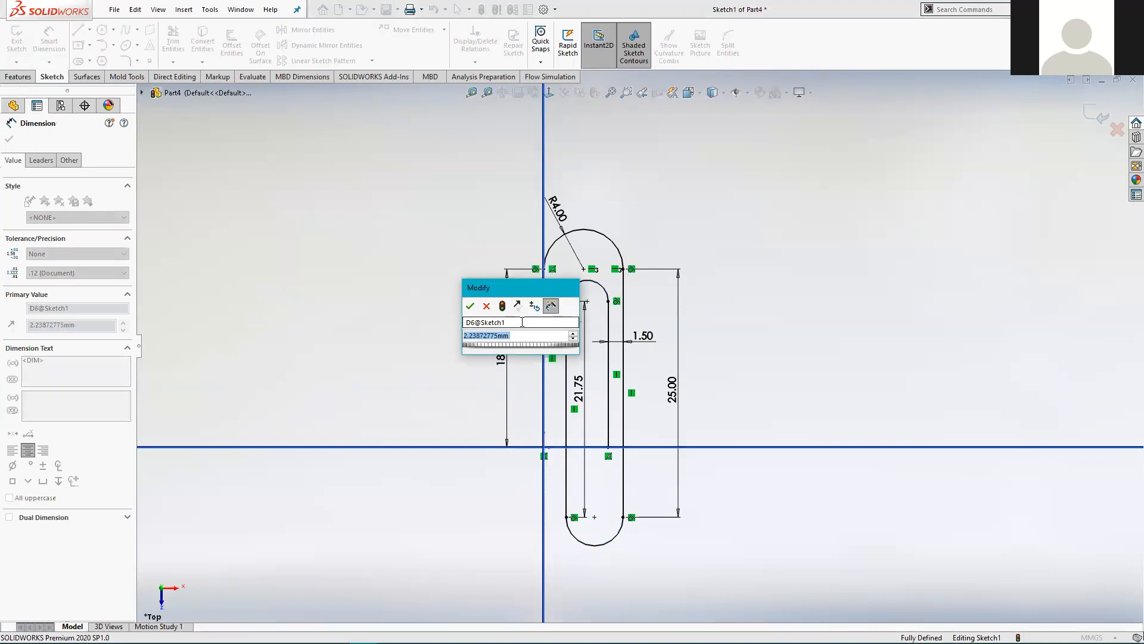
{"action": "type", "text": "="}
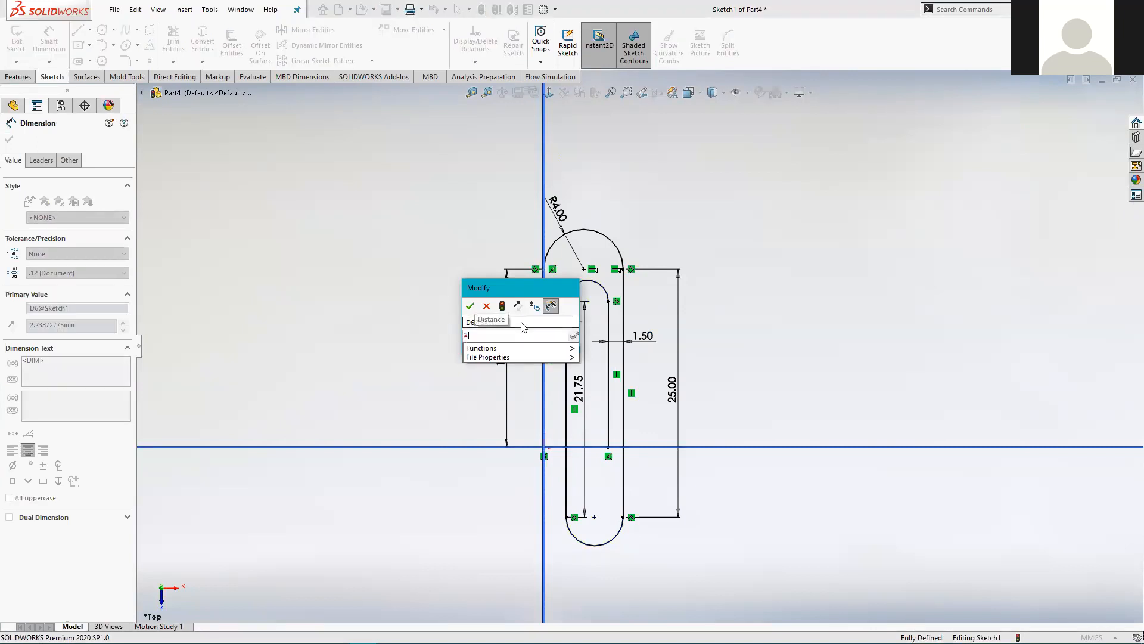
{"action": "left_click", "coordinate": [643, 336]}
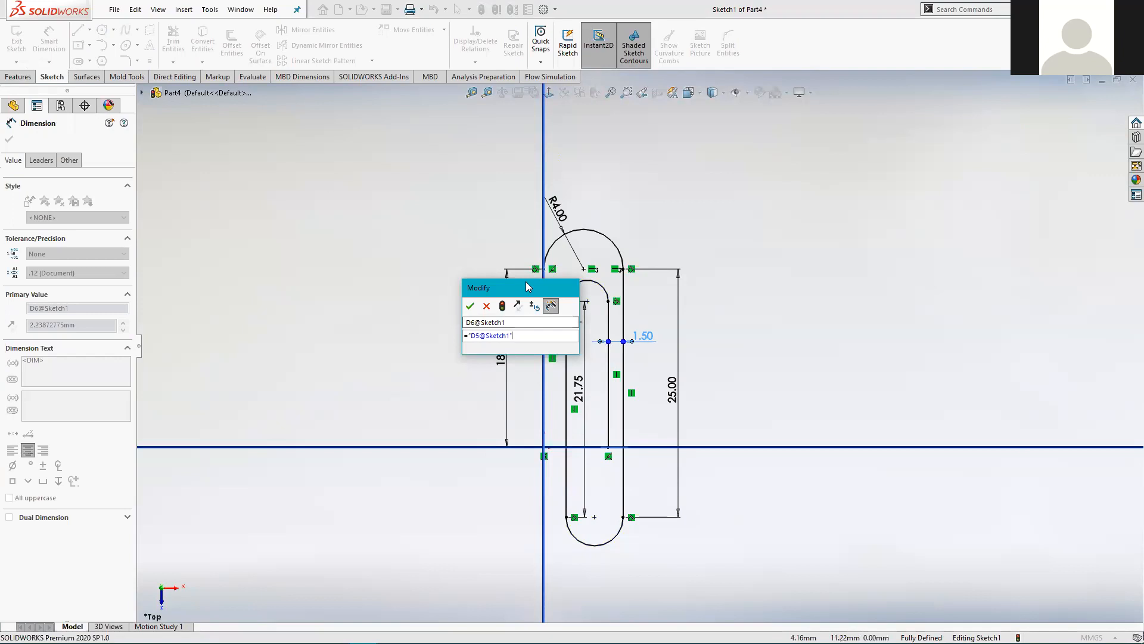
{"action": "left_click_drag", "start_coordinate": [527, 286], "coordinate": [458, 192]}
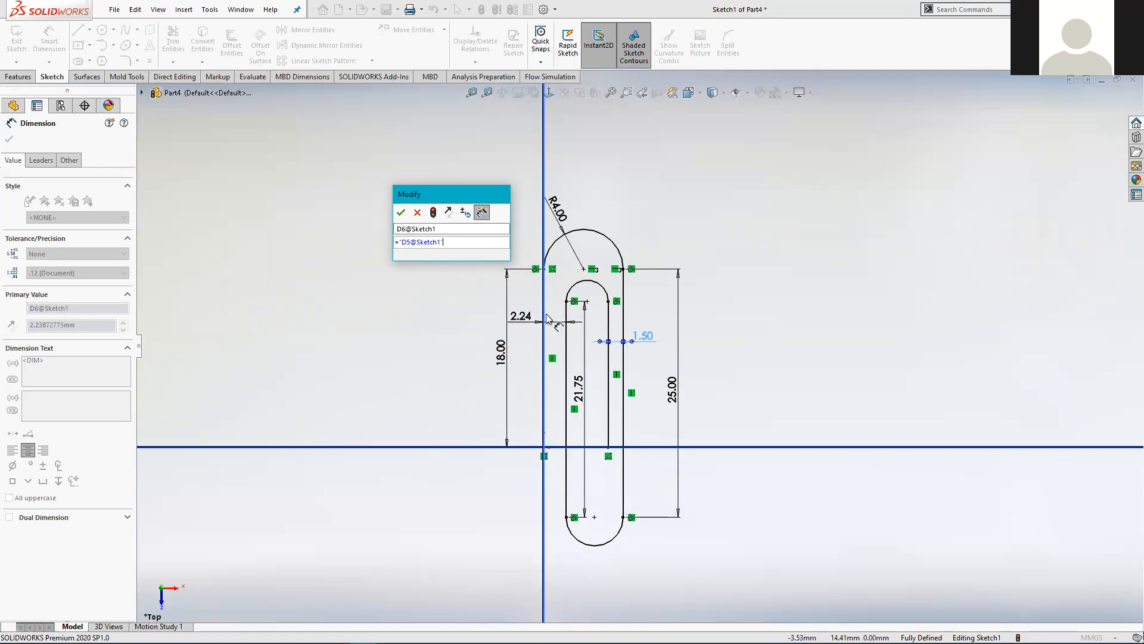
{"action": "left_click", "coordinate": [402, 212]}
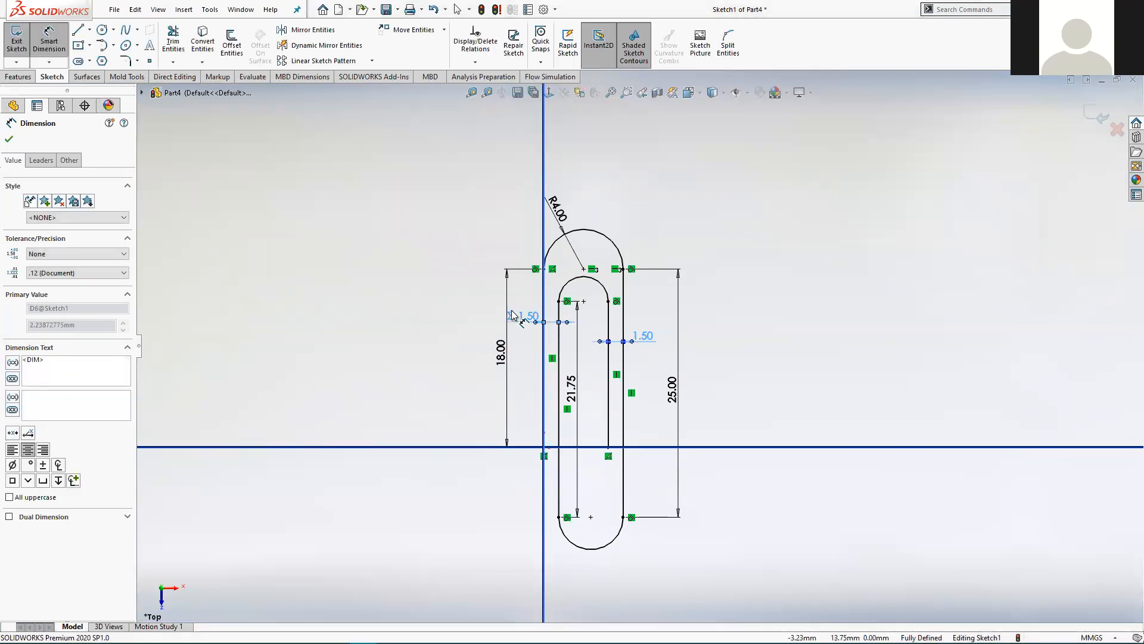
{"action": "left_click_drag", "start_coordinate": [500, 354], "coordinate": [479, 354]}
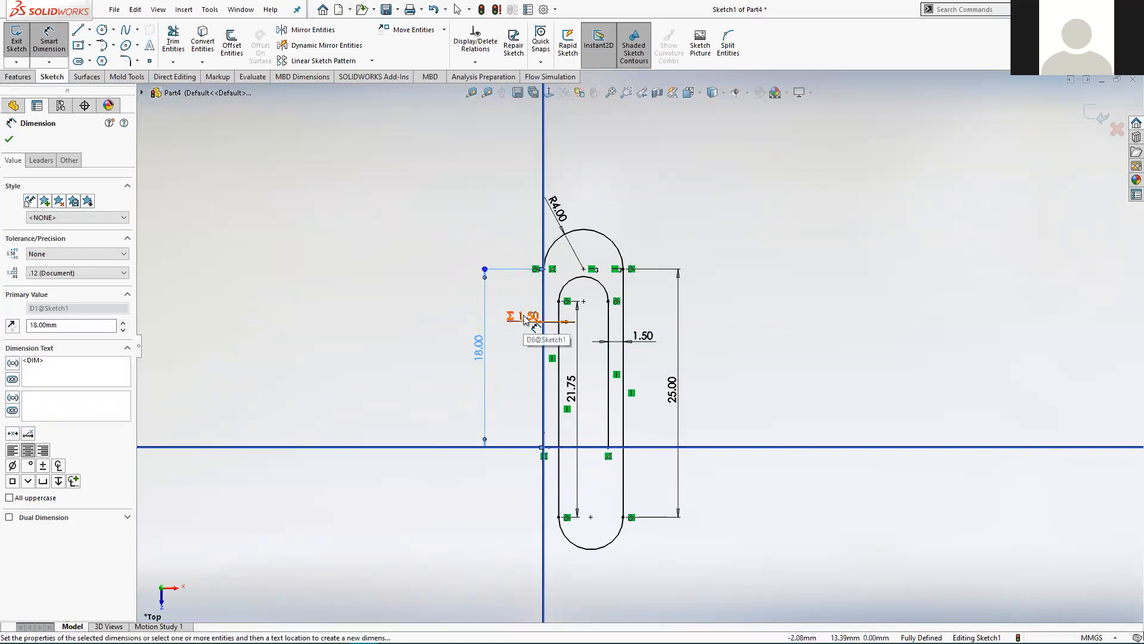
Check the equation that drives the left gap dimension.
{"action": "double_click", "coordinate": [524, 316]}
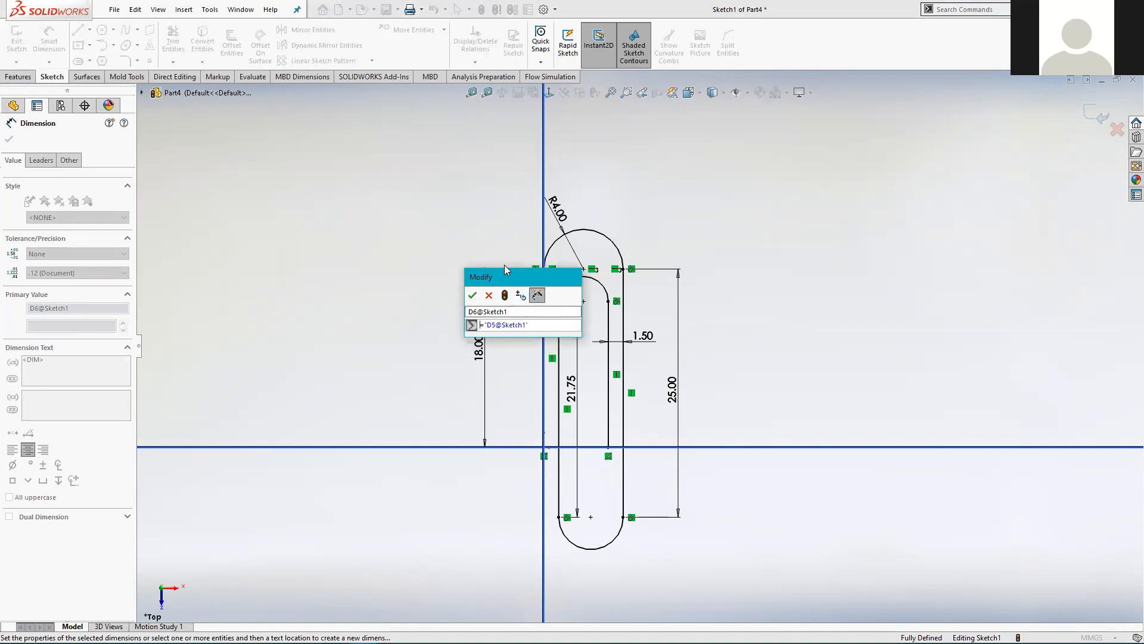
{"action": "left_click_drag", "start_coordinate": [513, 286], "coordinate": [481, 219]}
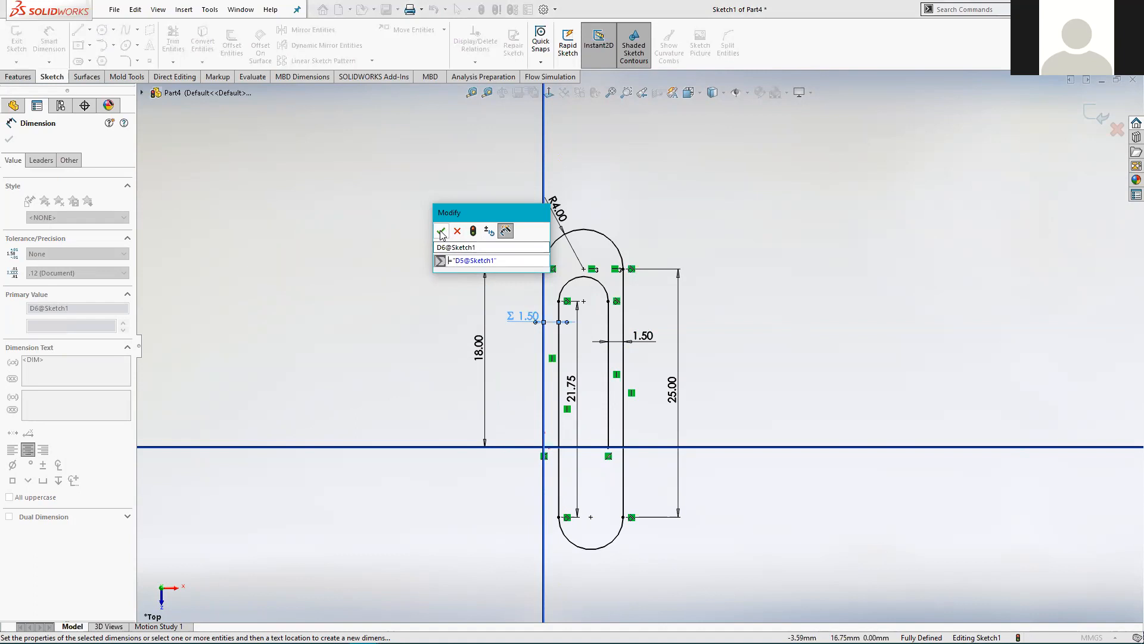
{"action": "left_click_drag", "start_coordinate": [506, 261], "coordinate": [446, 261]}
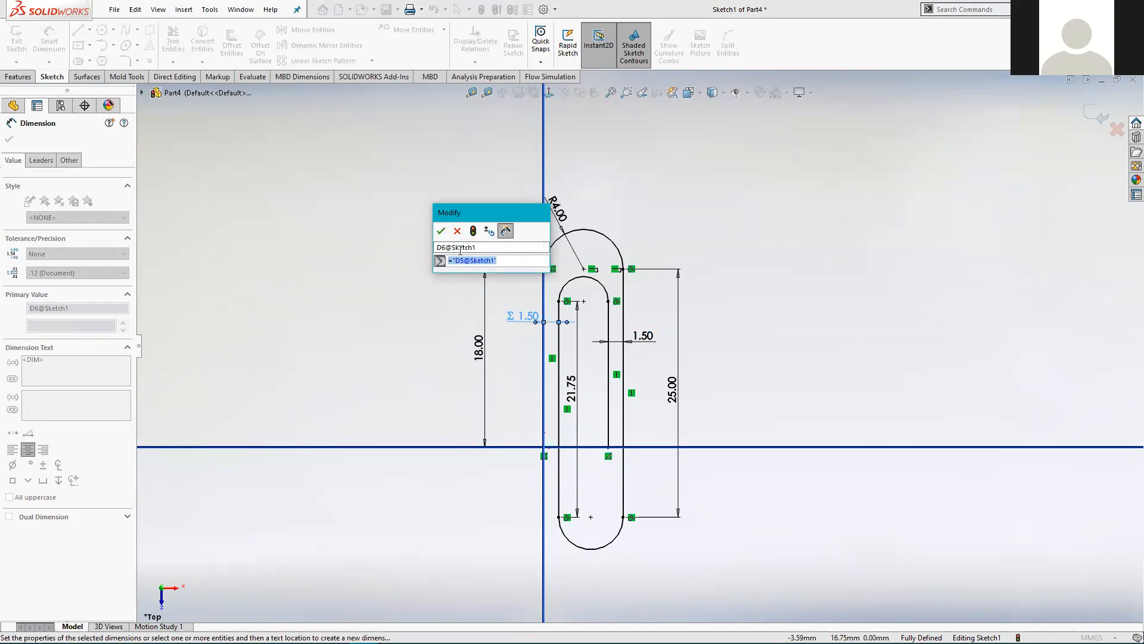
{"action": "left_click", "coordinate": [442, 231]}
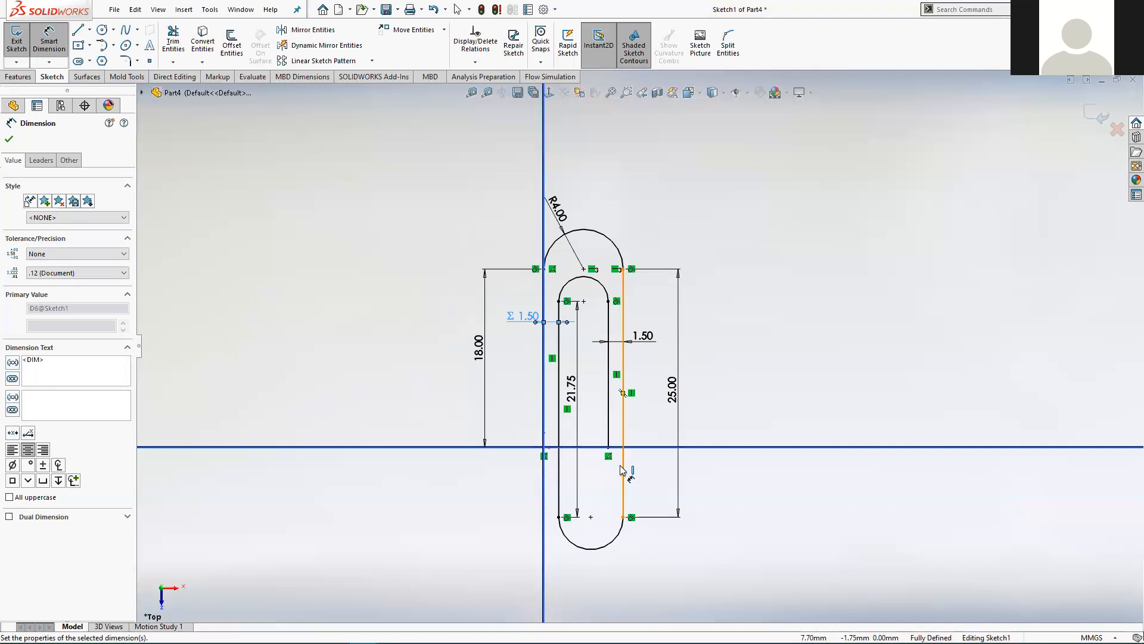
Exit the paper clip path sketch.
{"action": "left_click", "coordinate": [1095, 110]}
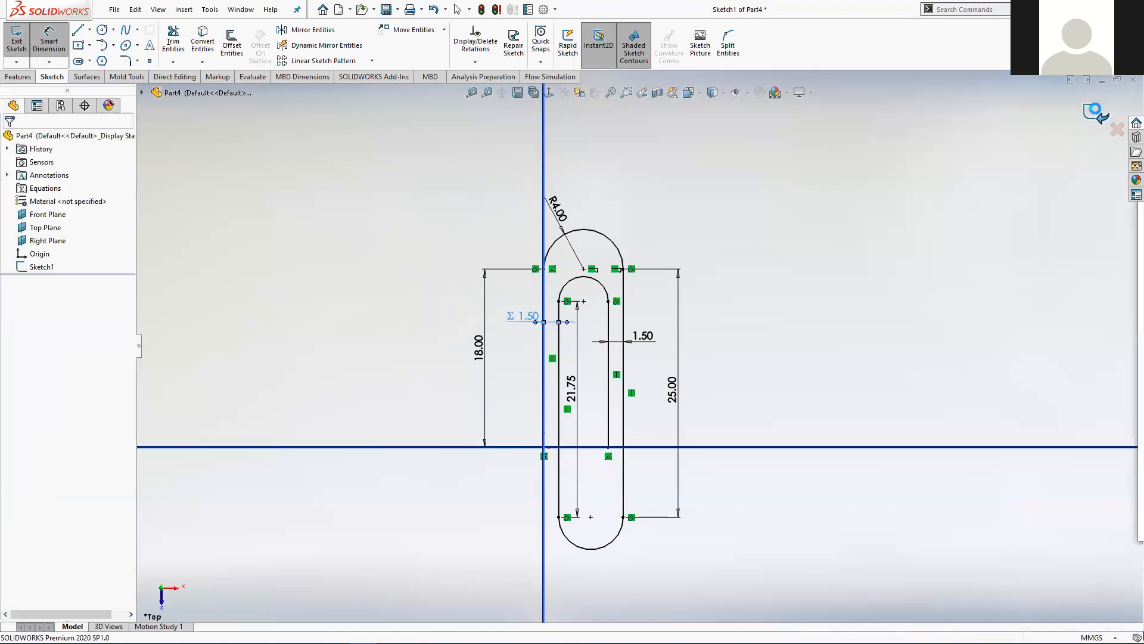
{"action": "middle_click_drag", "start_coordinate": [769, 509], "coordinate": [810, 338]}
{"action": "left_click", "coordinate": [812, 344]}
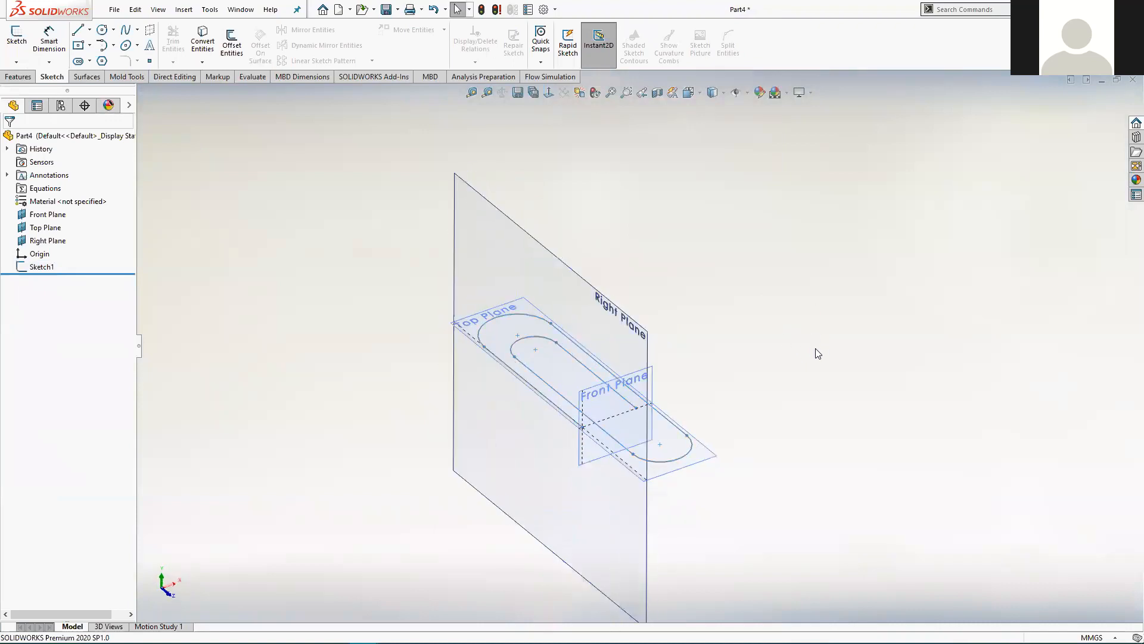
{"action": "scroll", "coordinate": [674, 455], "scroll_direction": "down", "scroll_amount": 2}
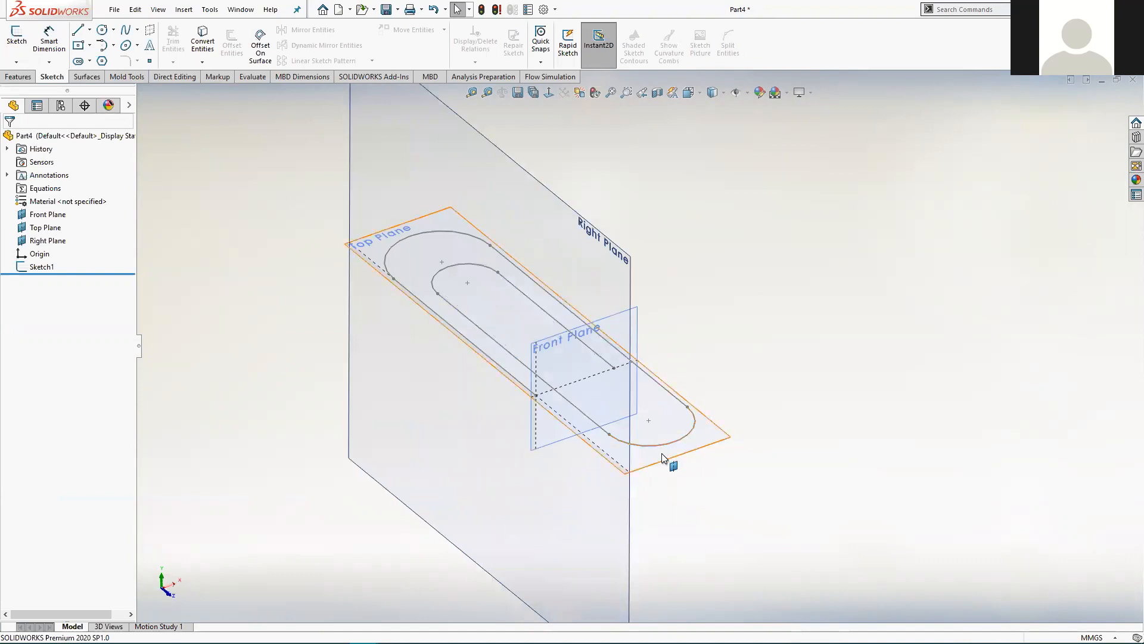
{"action": "scroll", "coordinate": [575, 390], "scroll_direction": "down", "scroll_amount": 2}
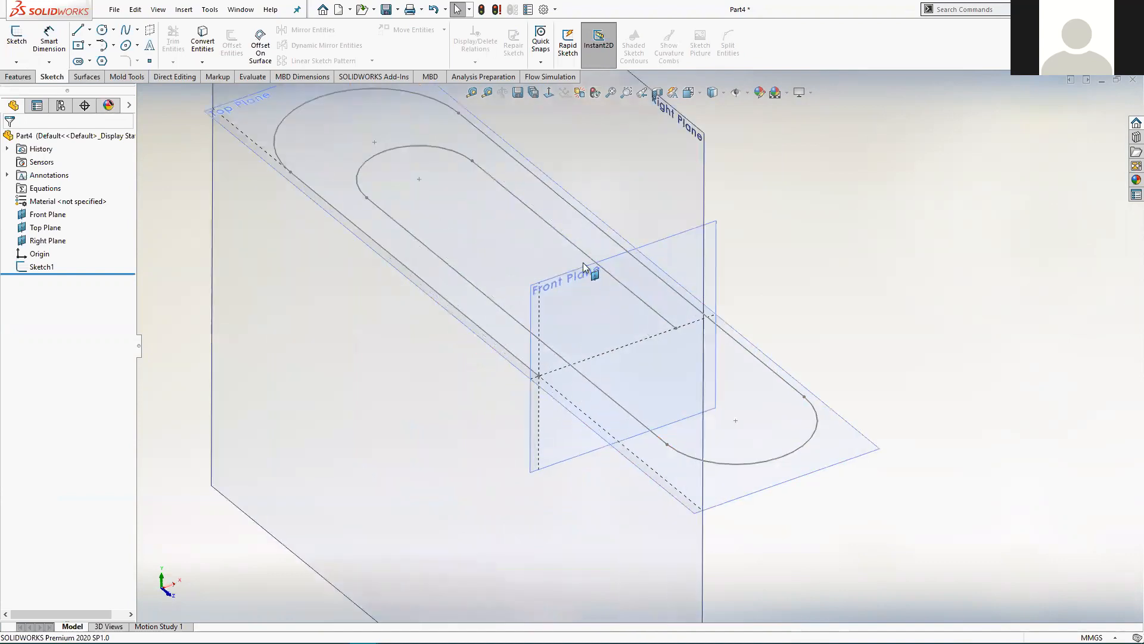
Start a new sketch on the Front Plane, which crosses the path's open end at the origin.
{"action": "left_click", "coordinate": [689, 234]}
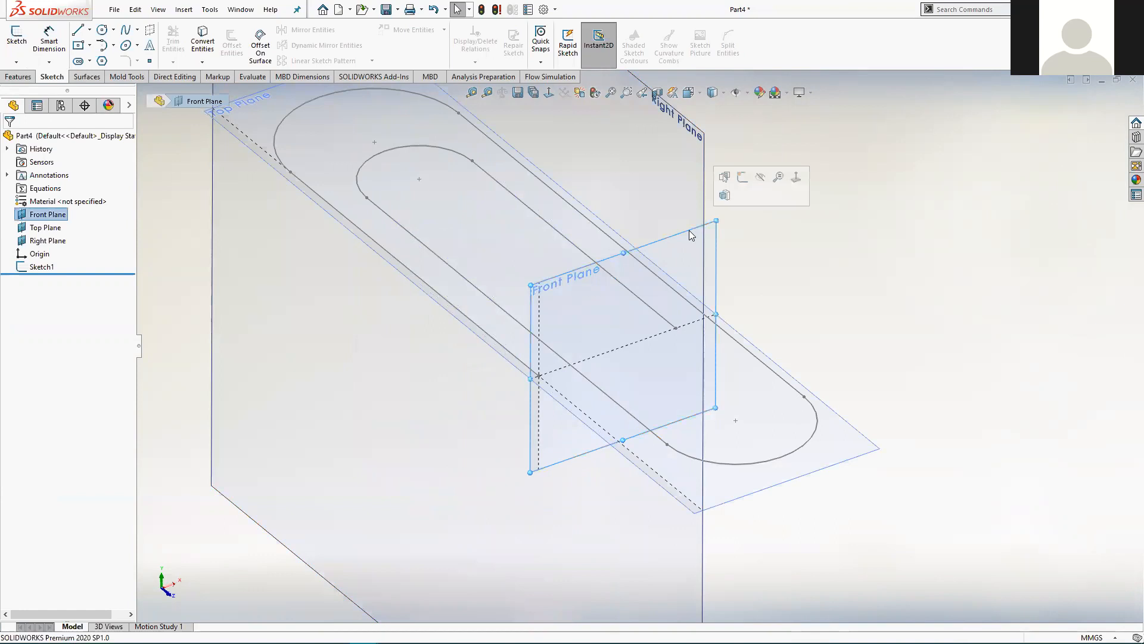
{"action": "middle_click_drag", "start_coordinate": [644, 364], "coordinate": [644, 332]}
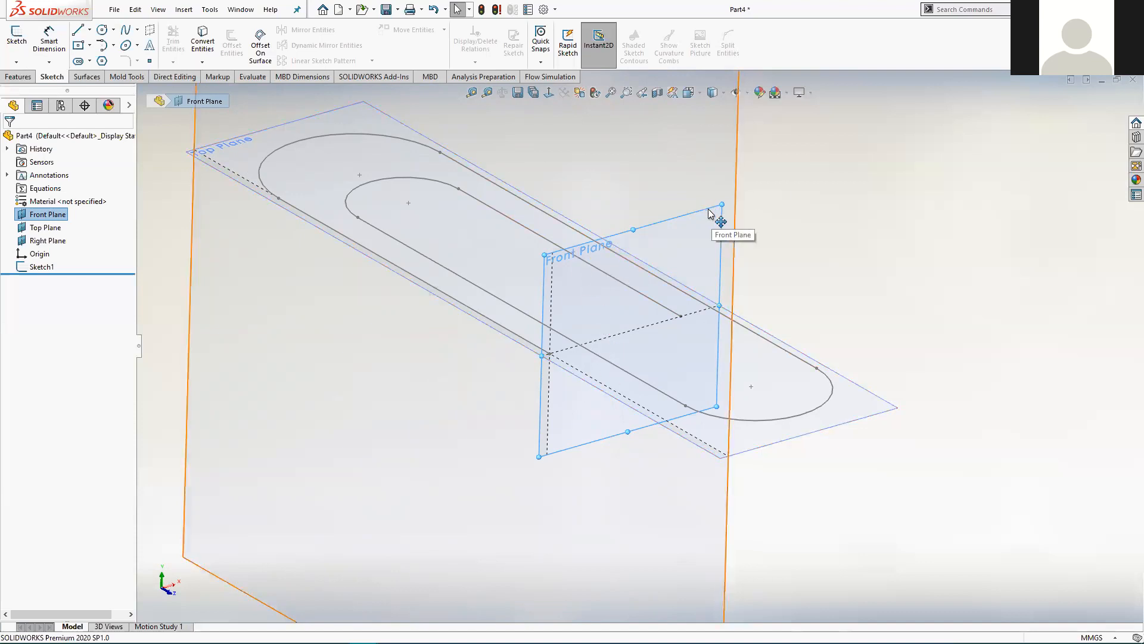
{"action": "left_click", "coordinate": [475, 312]}
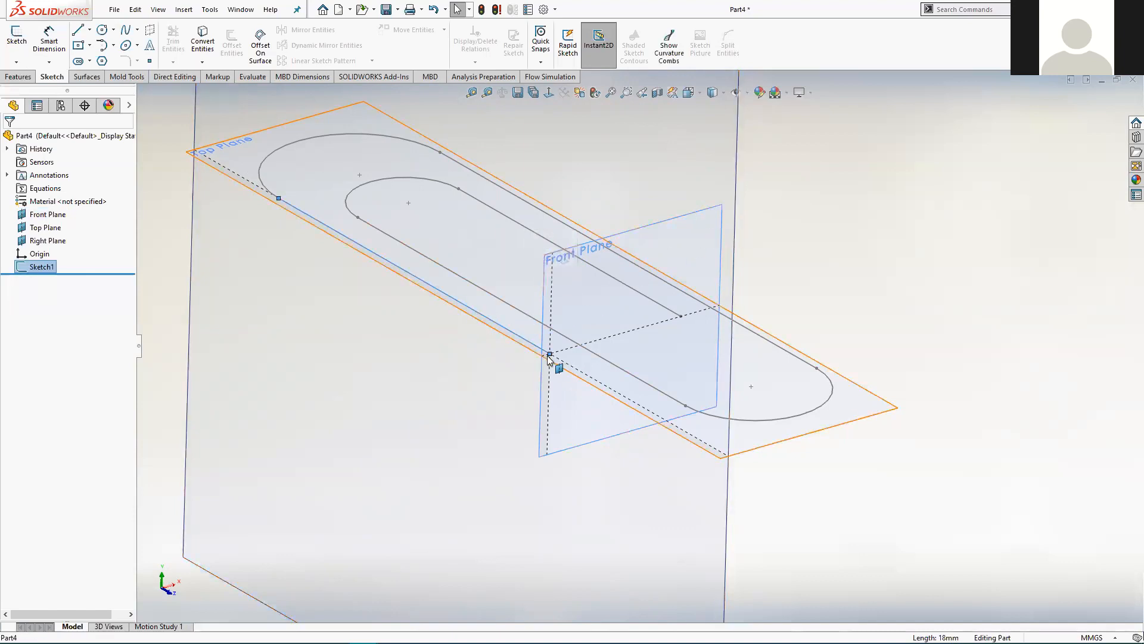
{"action": "left_click", "coordinate": [688, 220]}
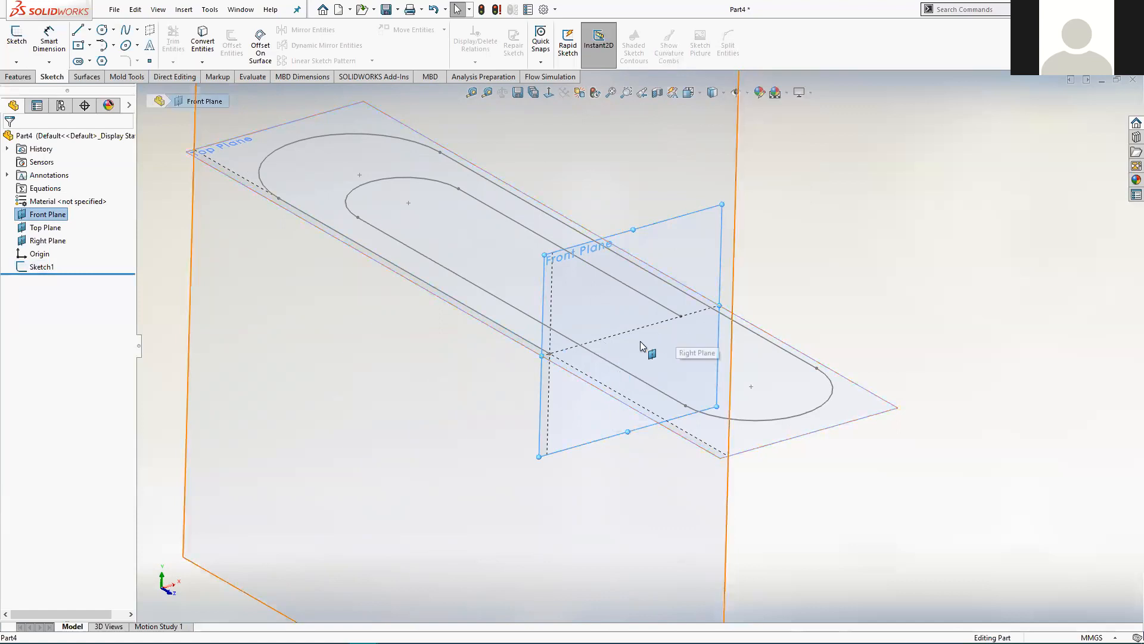
{"action": "left_click", "coordinate": [845, 205]}
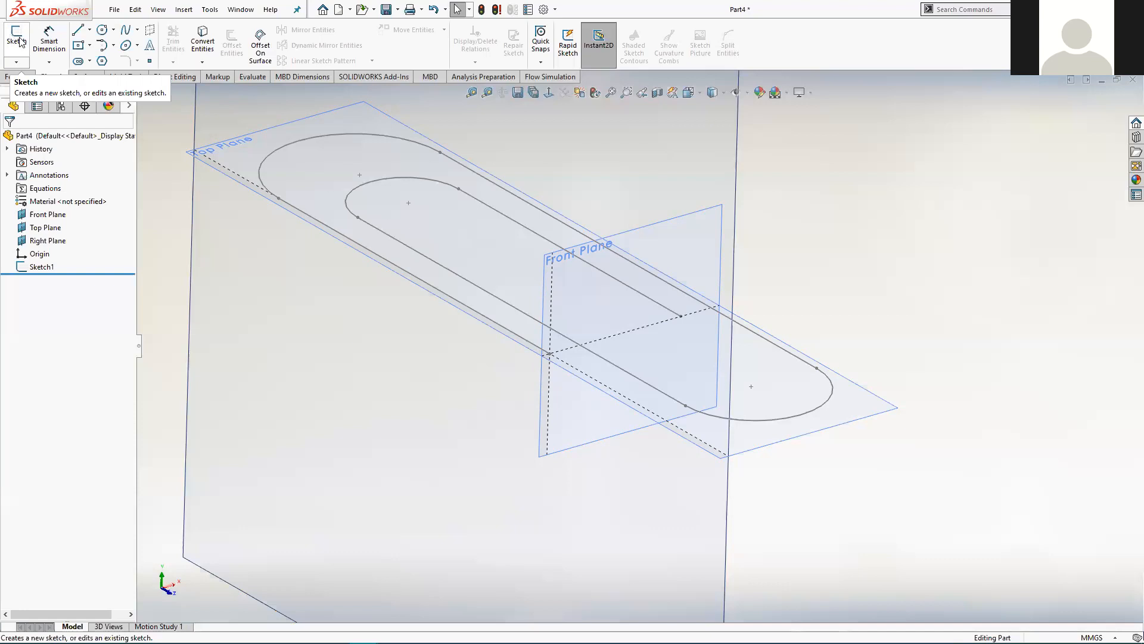
{"action": "middle_click_drag", "start_coordinate": [869, 231], "coordinate": [864, 267]}
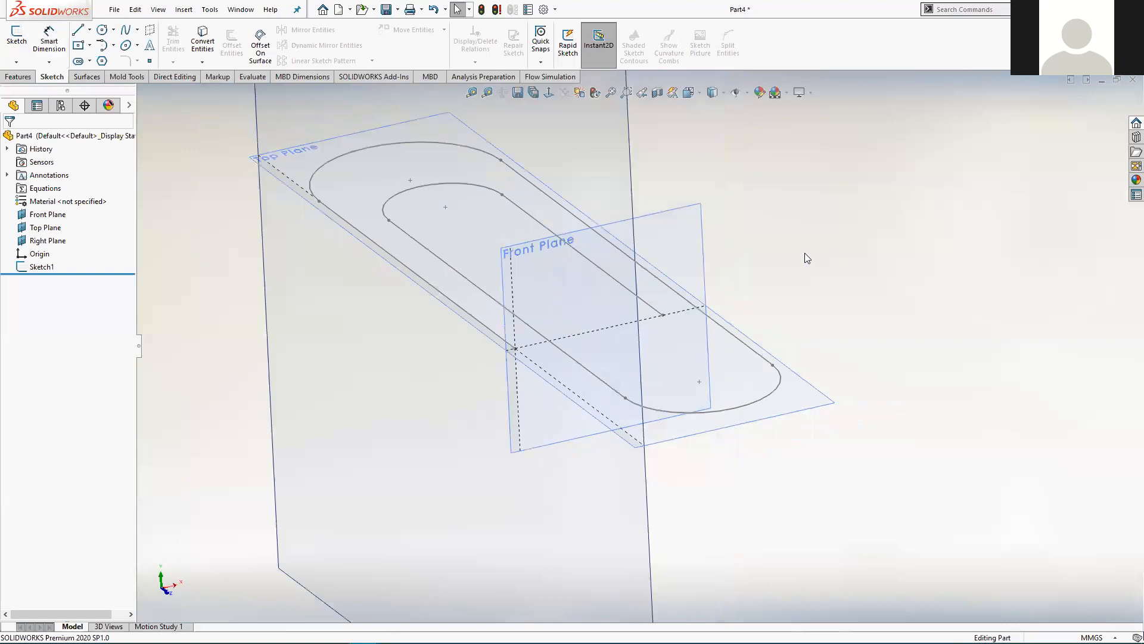
{"action": "left_click", "coordinate": [675, 223]}
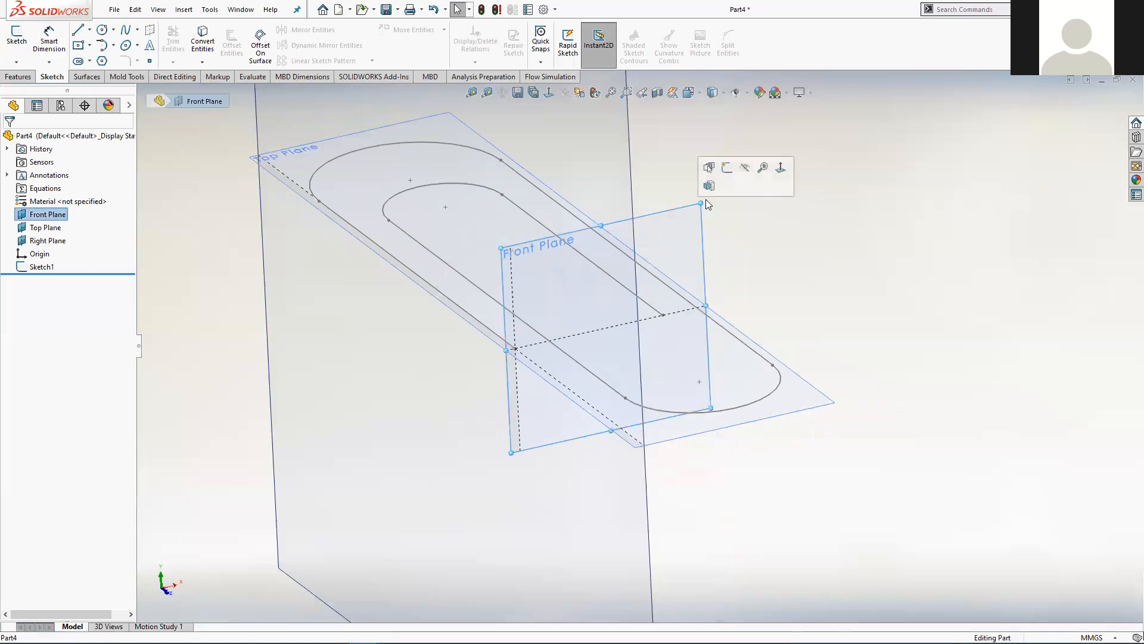
{"action": "left_click", "coordinate": [728, 167]}
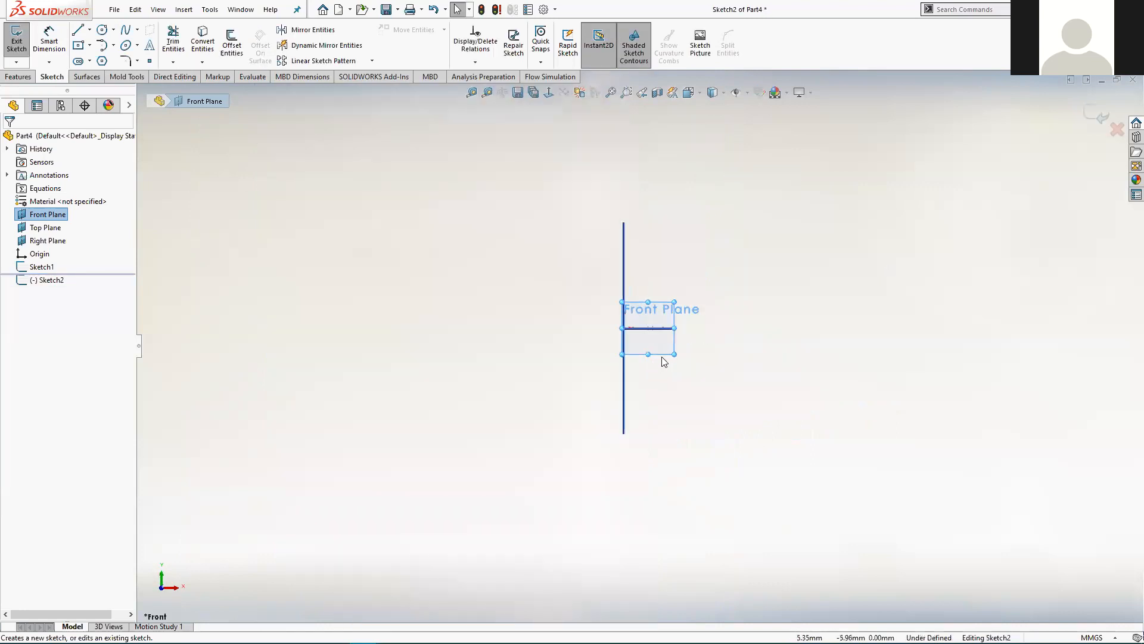
Sketch a circle about 1.05 mm in diameter on the Front Plane, centered on the origin at the path's open end.
{"action": "scroll", "coordinate": [615, 303], "scroll_direction": "down", "scroll_amount": 4}
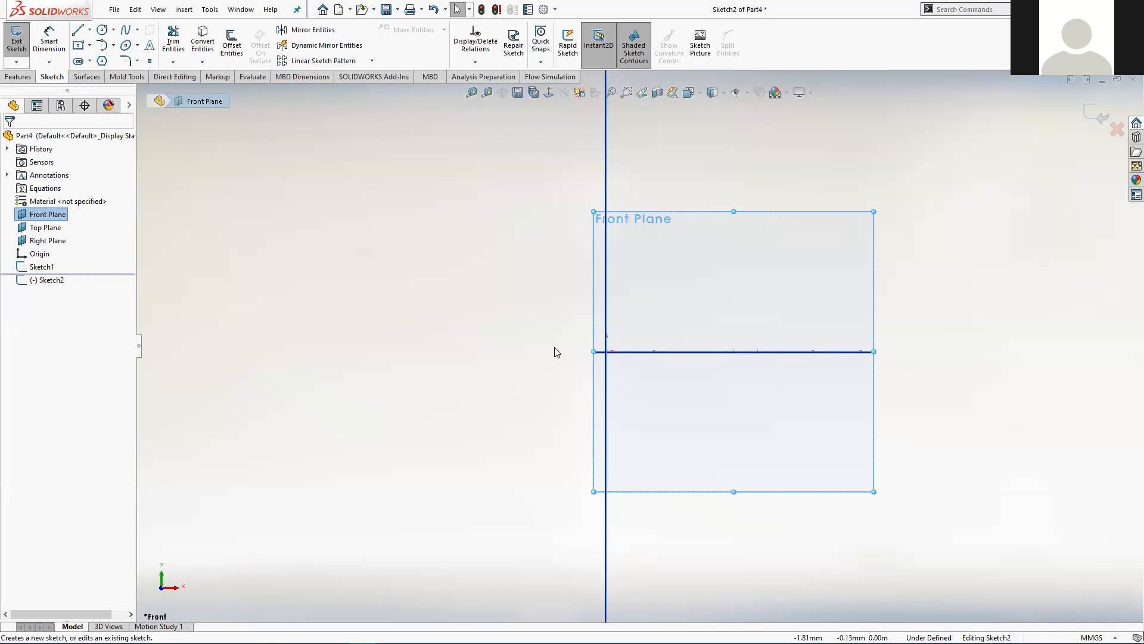
{"action": "mouse_move", "coordinate": [506, 352]}
{"action": "middle_mouse_down"}
{"action": "mouse_move", "coordinate": [519, 340]}
{"action": "mouse_move", "coordinate": [541, 375]}
{"action": "mouse_move", "coordinate": [534, 406]}
{"action": "mouse_move", "coordinate": [581, 412]}
{"action": "middle_mouse_up"}
{"action": "scroll", "coordinate": [656, 411], "scroll_direction": "down", "scroll_amount": 5}
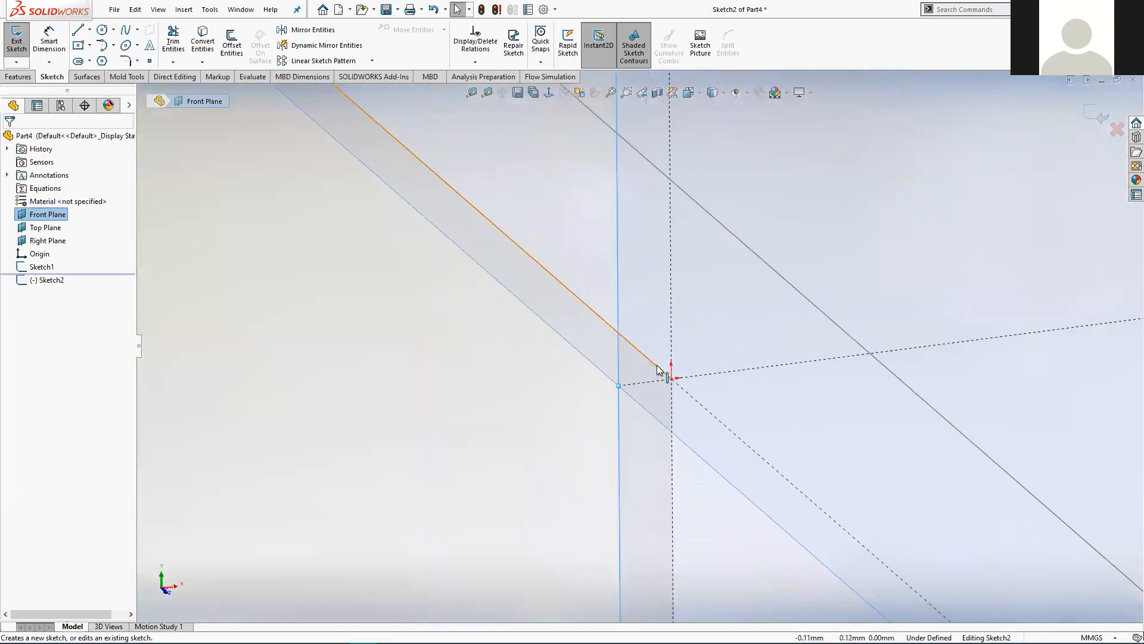
{"action": "scroll", "coordinate": [706, 432], "scroll_direction": "up", "scroll_amount": 5}
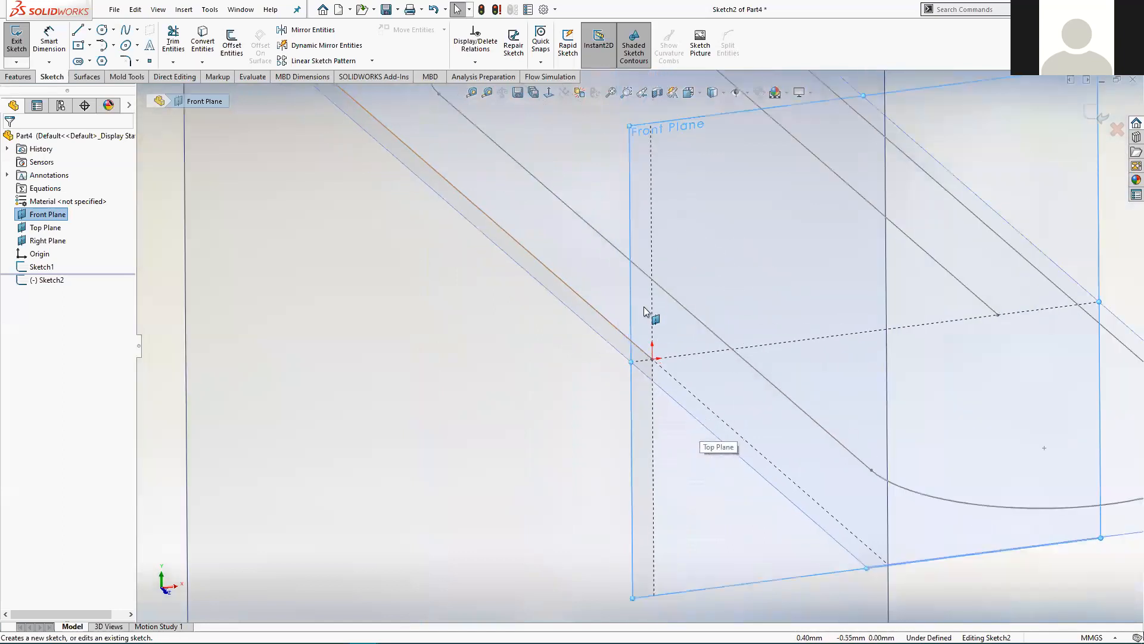
{"action": "mouse_move", "coordinate": [671, 322]}
{"action": "middle_mouse_down"}
{"action": "mouse_move", "coordinate": [702, 324]}
{"action": "mouse_move", "coordinate": [685, 333]}
{"action": "middle_mouse_up"}
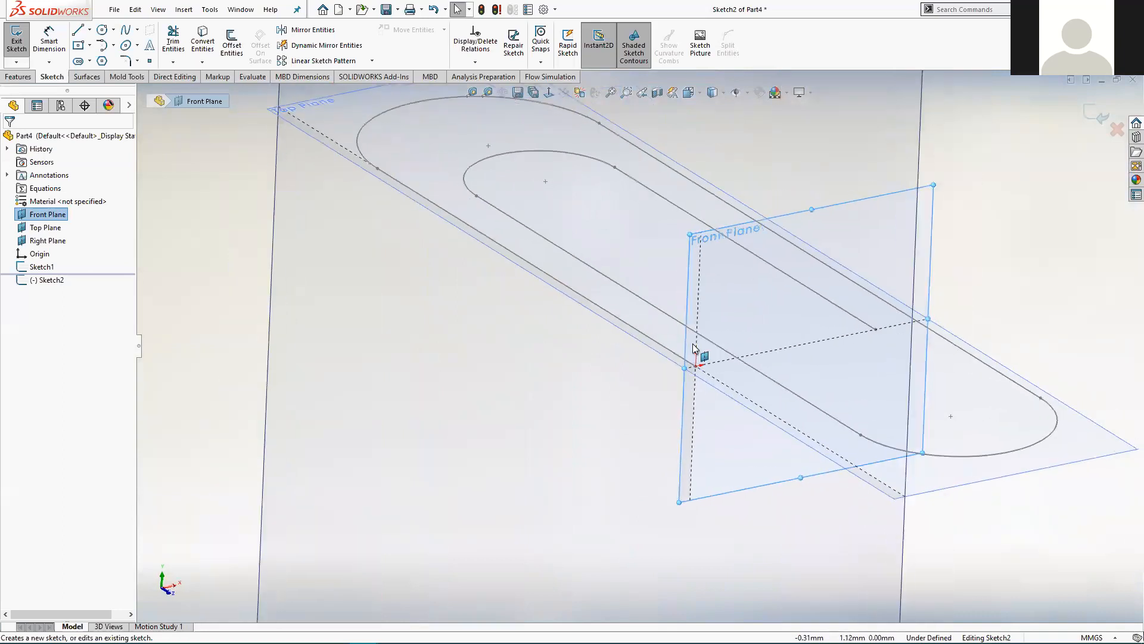
{"action": "scroll", "coordinate": [719, 370], "scroll_direction": "down", "scroll_amount": 4}
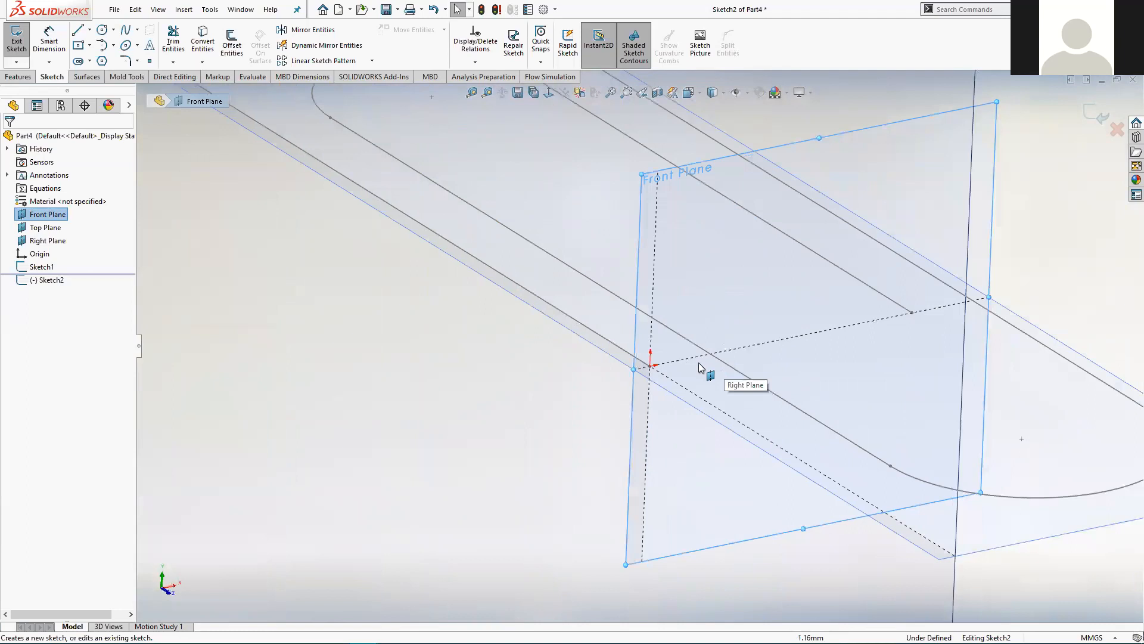
{"action": "scroll", "coordinate": [699, 364], "scroll_direction": "down", "scroll_amount": 3}
{"action": "scroll", "coordinate": [692, 365], "scroll_direction": "up", "scroll_amount": 1}
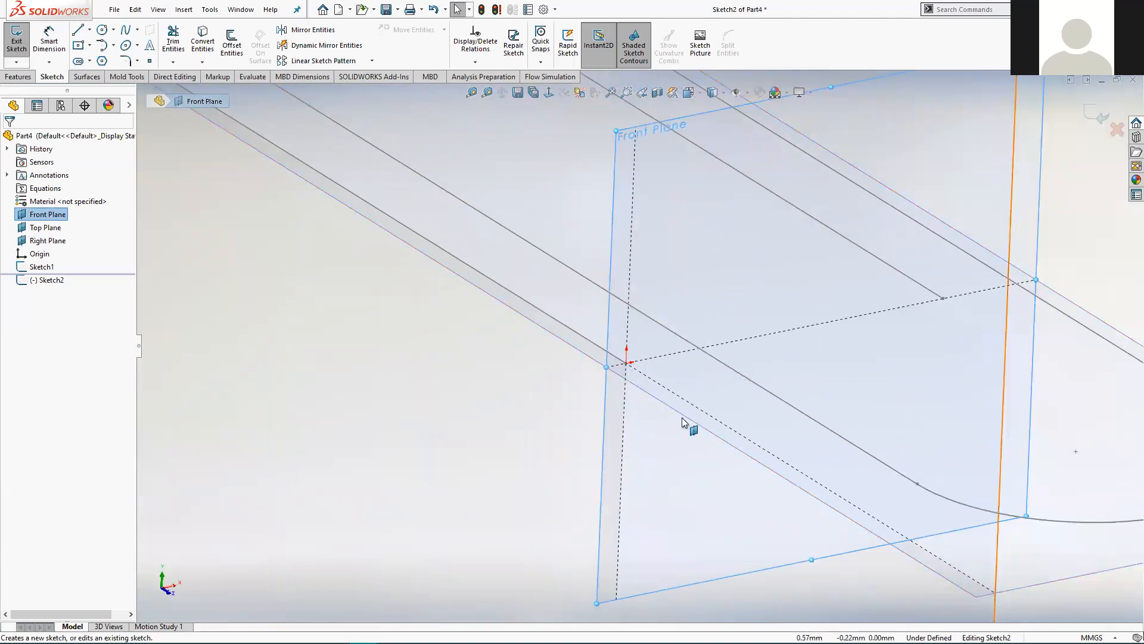
{"action": "mouse_move", "coordinate": [715, 417]}
{"action": "middle_mouse_down"}
{"action": "mouse_move", "coordinate": [661, 345]}
{"action": "mouse_move", "coordinate": [714, 382]}
{"action": "mouse_move", "coordinate": [713, 414]}
{"action": "middle_mouse_up"}
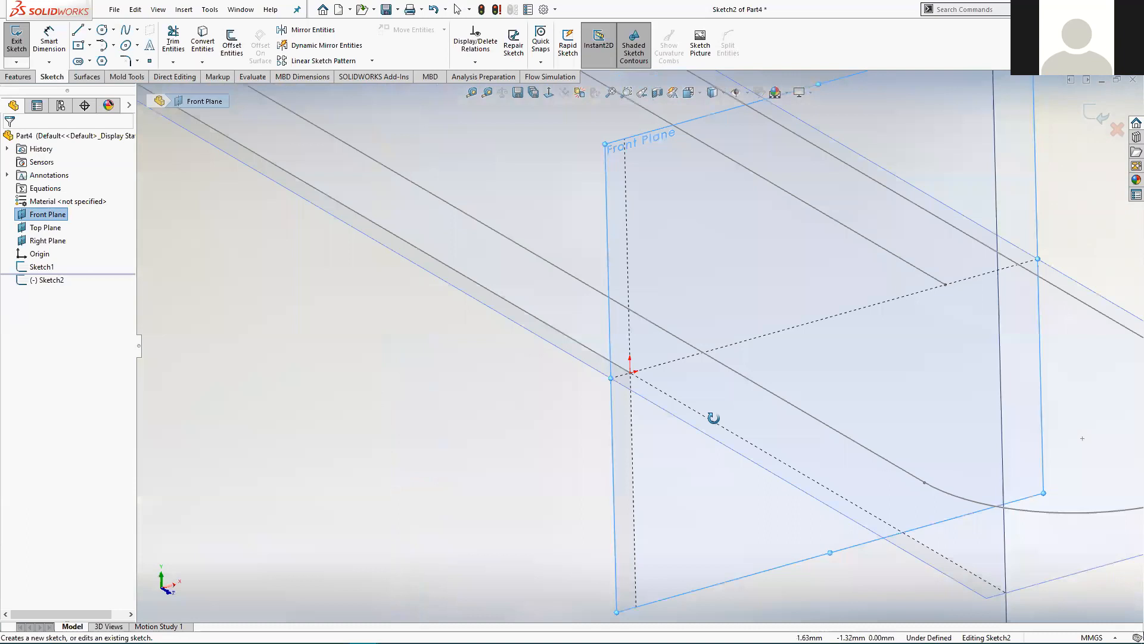
{"action": "left_click", "coordinate": [102, 32]}
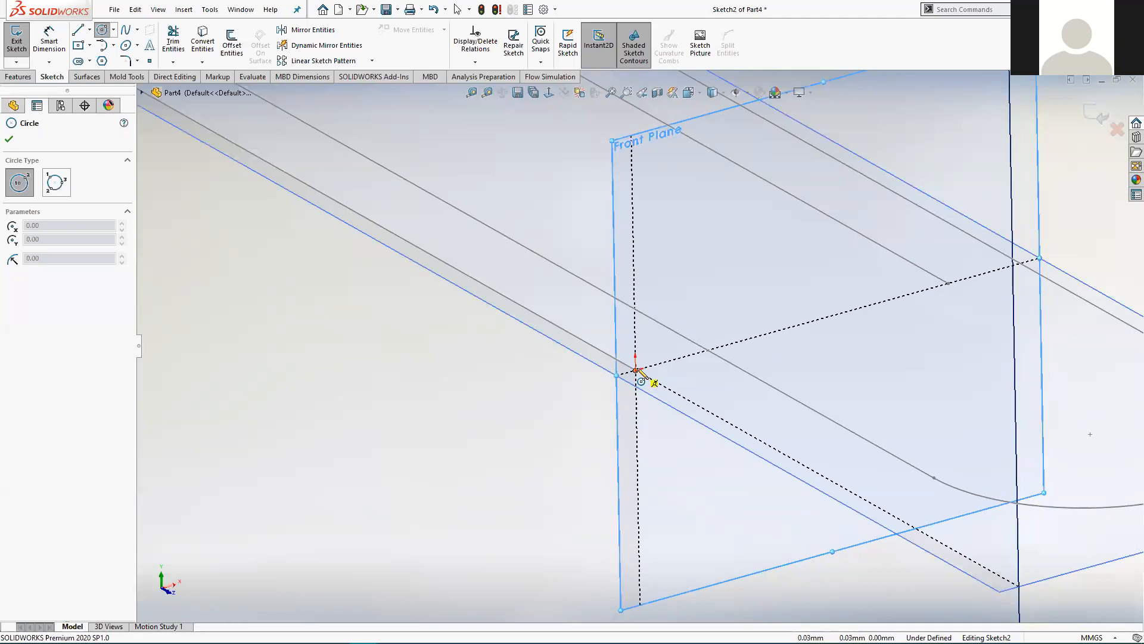
{"action": "left_click_drag", "start_coordinate": [636, 369], "coordinate": [655, 349]}
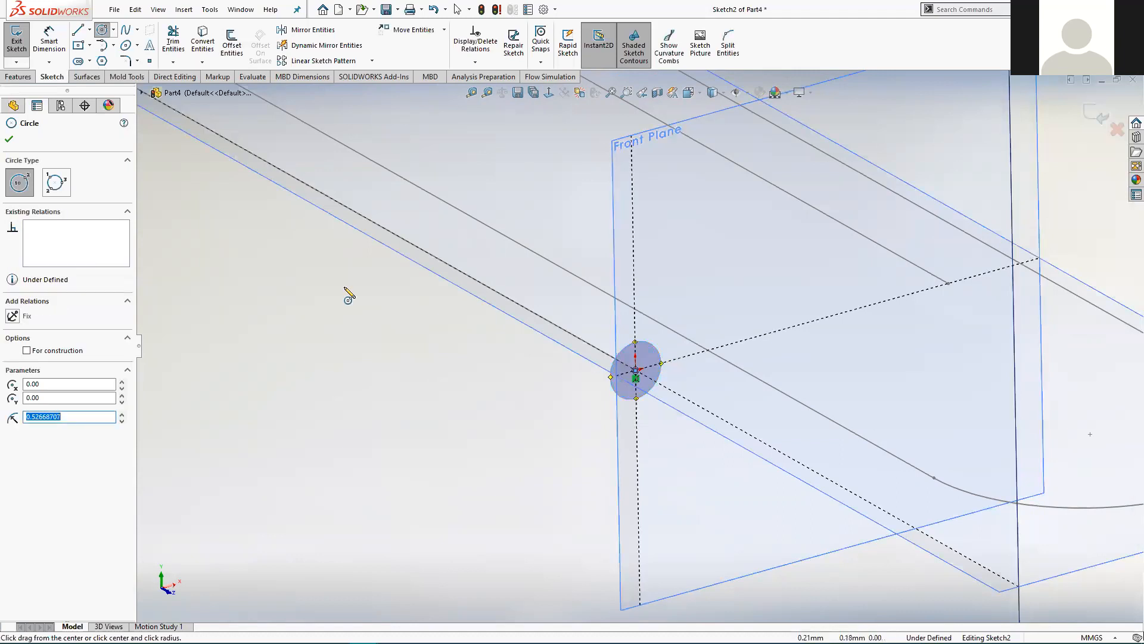
Dimension the profile circle's diameter as 1 mm.
{"action": "left_click", "coordinate": [61, 51]}
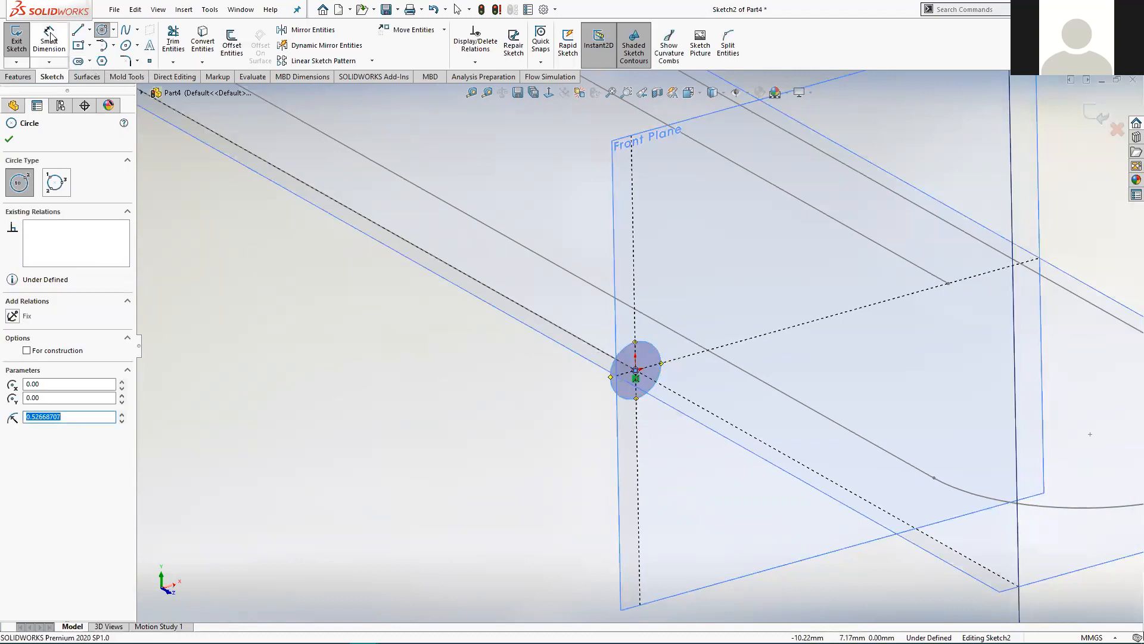
{"action": "left_click", "coordinate": [661, 380]}
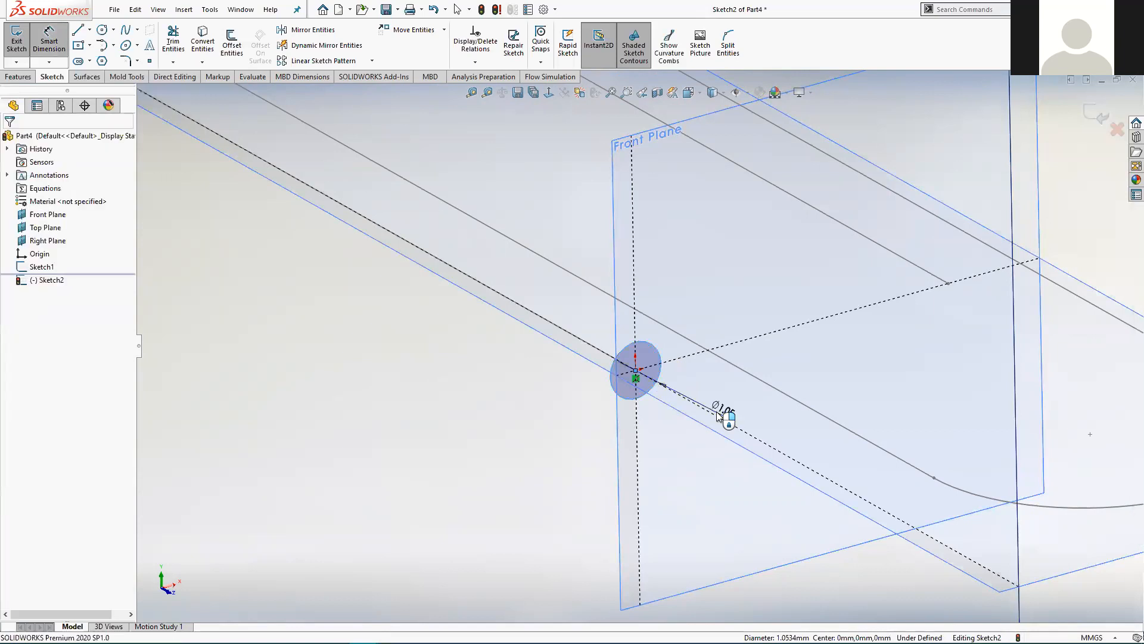
{"action": "left_click", "coordinate": [719, 415]}
{"action": "type", "text": "1"}
{"action": "key", "text": "Return"}
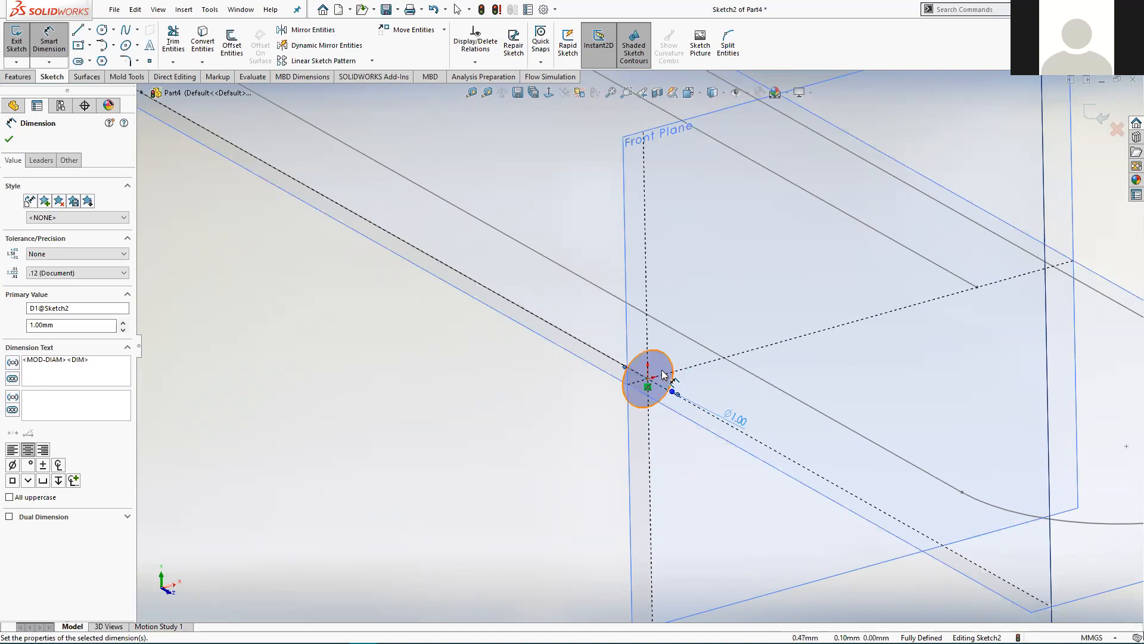
{"action": "scroll", "coordinate": [641, 403], "scroll_direction": "up", "scroll_amount": 2}
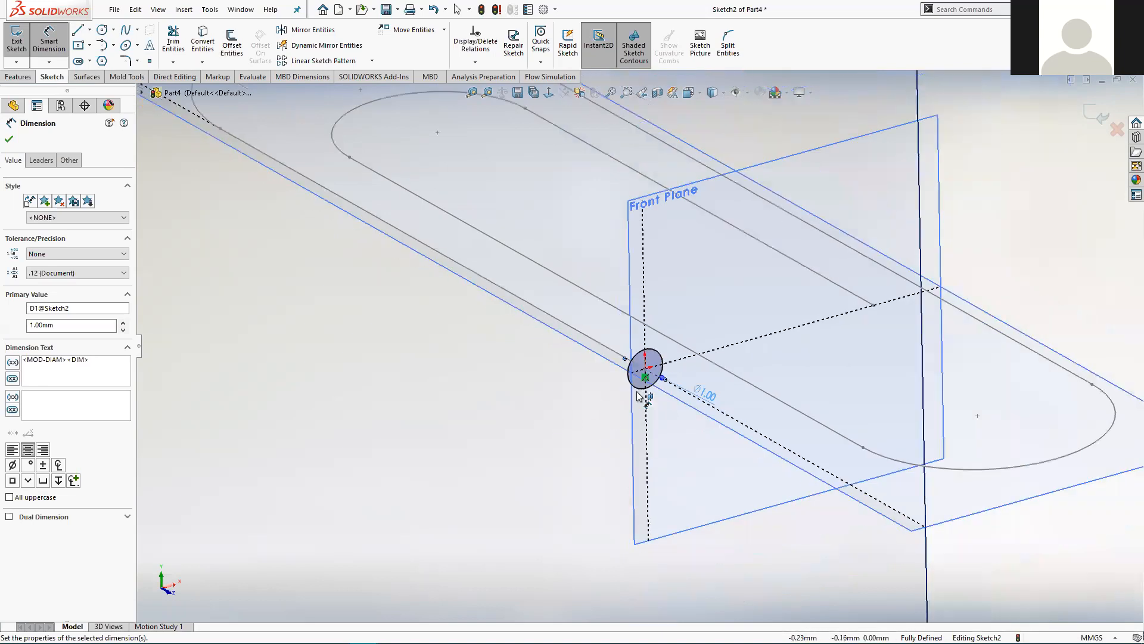
{"action": "scroll", "coordinate": [646, 367], "scroll_direction": "up", "scroll_amount": 2}
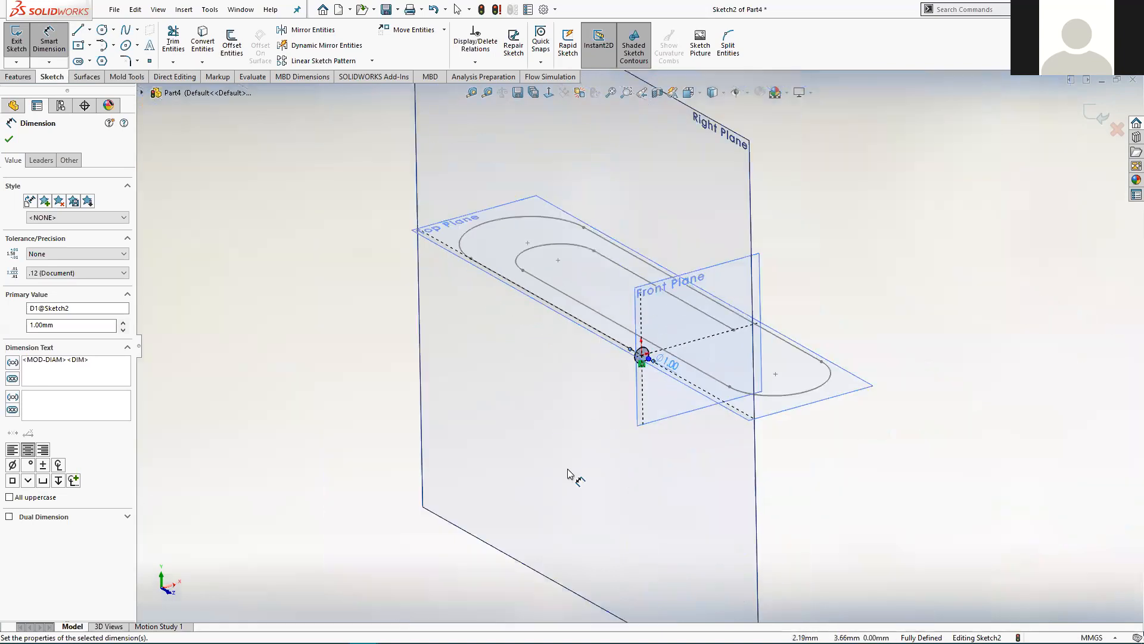
{"action": "scroll", "coordinate": [590, 471], "scroll_direction": "down", "scroll_amount": 1}
{"action": "scroll", "coordinate": [596, 441], "scroll_direction": "down", "scroll_amount": 2}
{"action": "scroll", "coordinate": [671, 420], "scroll_direction": "up", "scroll_amount": 3}
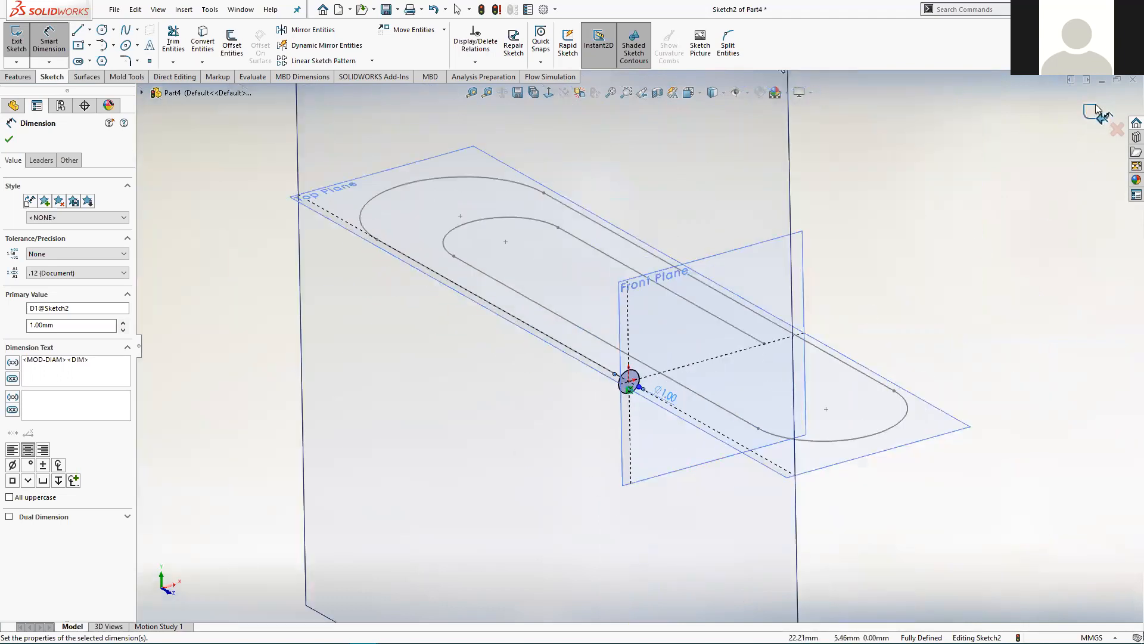
{"action": "scroll", "coordinate": [662, 390], "scroll_direction": "down", "scroll_amount": 3}
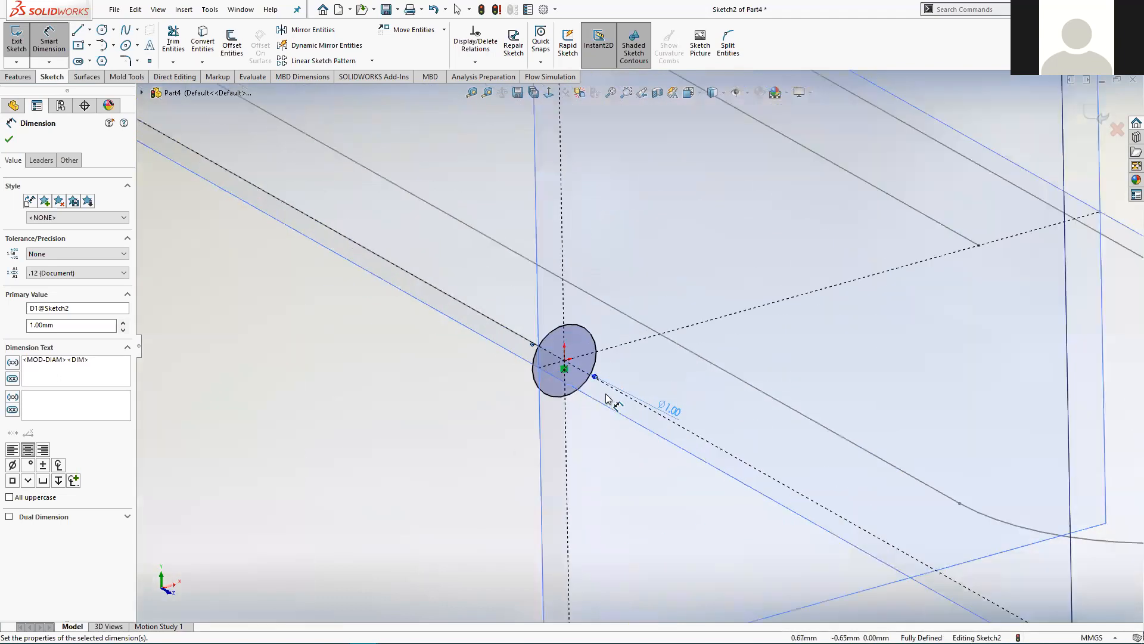
{"action": "key", "text": "Escape"}
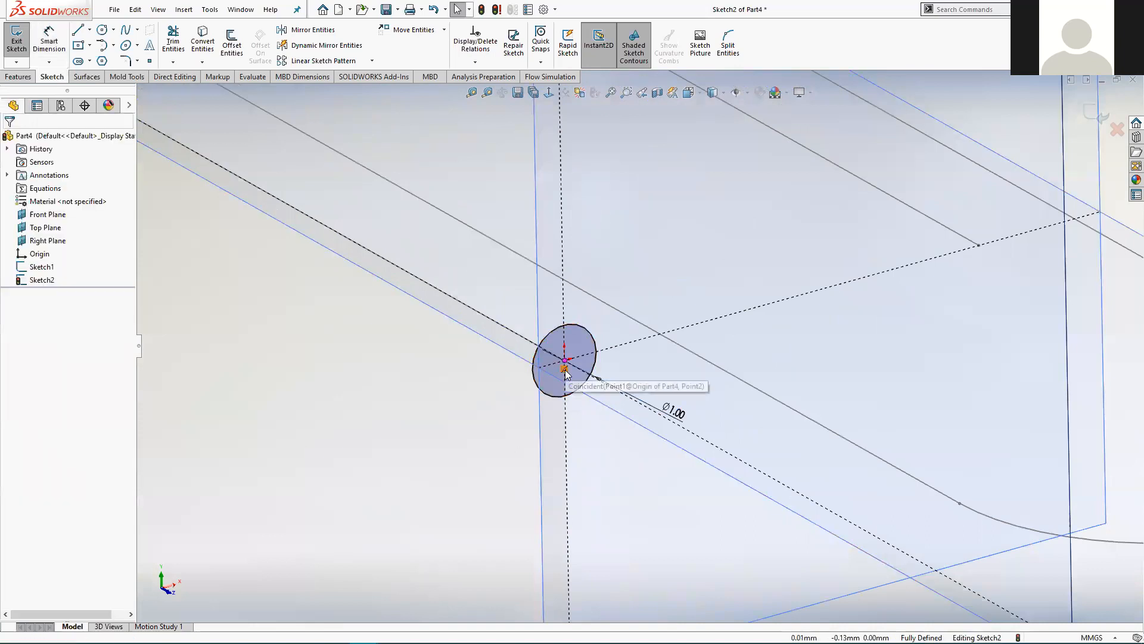
Remove the circle's coincident relation with the origin and place its center on the inner open end of the path.
{"action": "left_click_drag", "start_coordinate": [566, 361], "coordinate": [710, 363]}
{"action": "left_click_drag", "start_coordinate": [913, 330], "coordinate": [924, 317]}
{"action": "left_click_drag", "start_coordinate": [982, 241], "coordinate": [979, 248]}
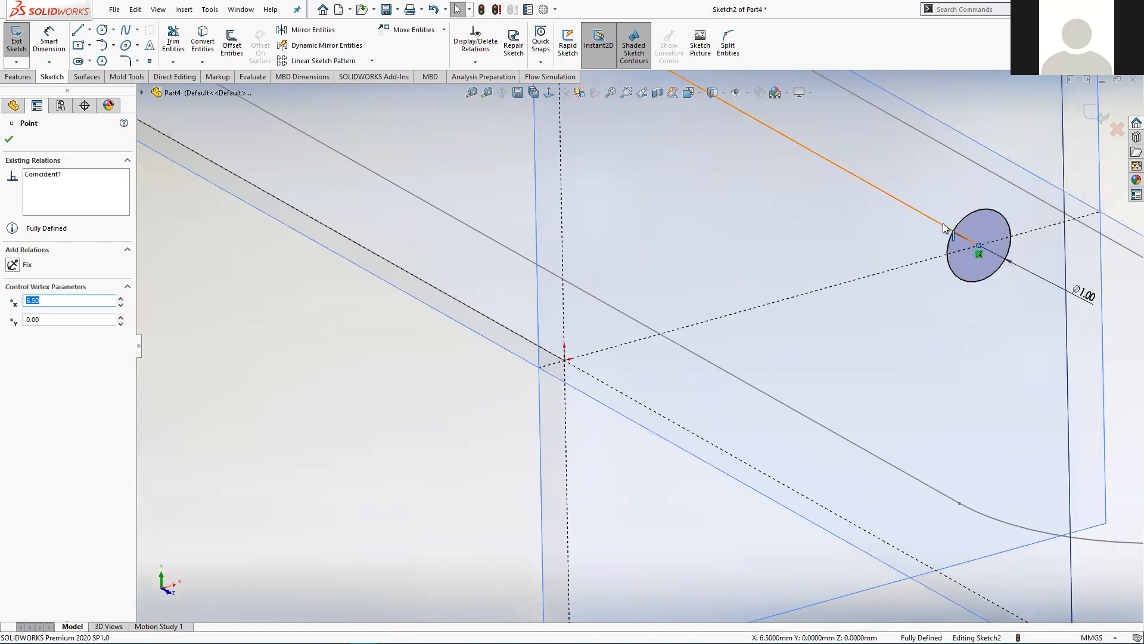
Exit the circular profile sketch.
{"action": "key", "text": "f"}
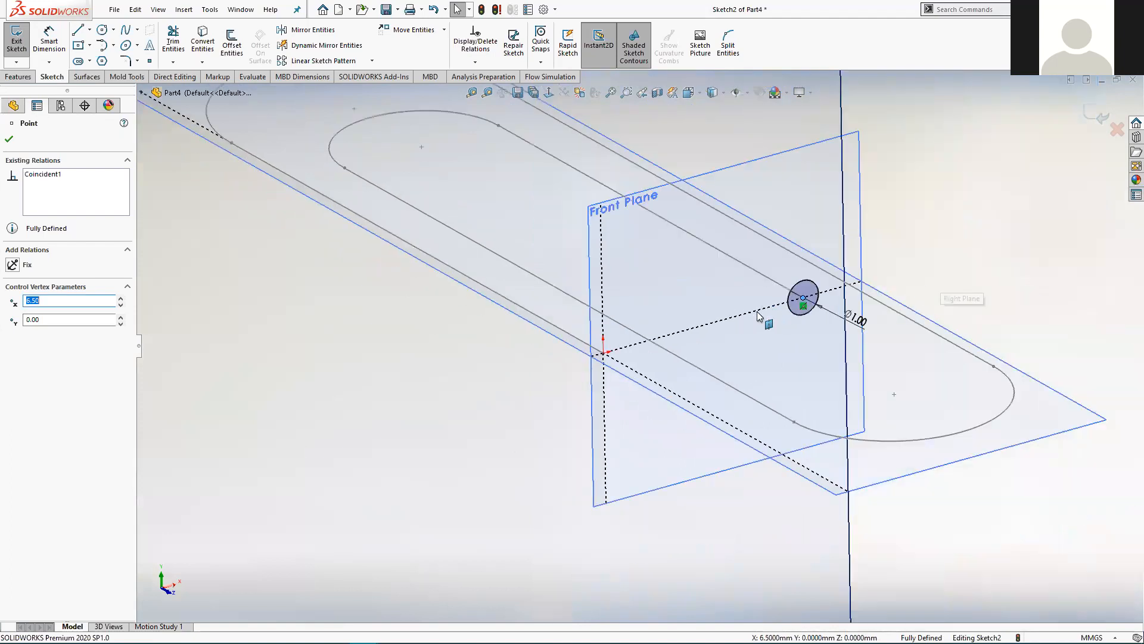
{"action": "middle_click_drag", "start_coordinate": [786, 330], "coordinate": [839, 342], "text": "ctrl"}
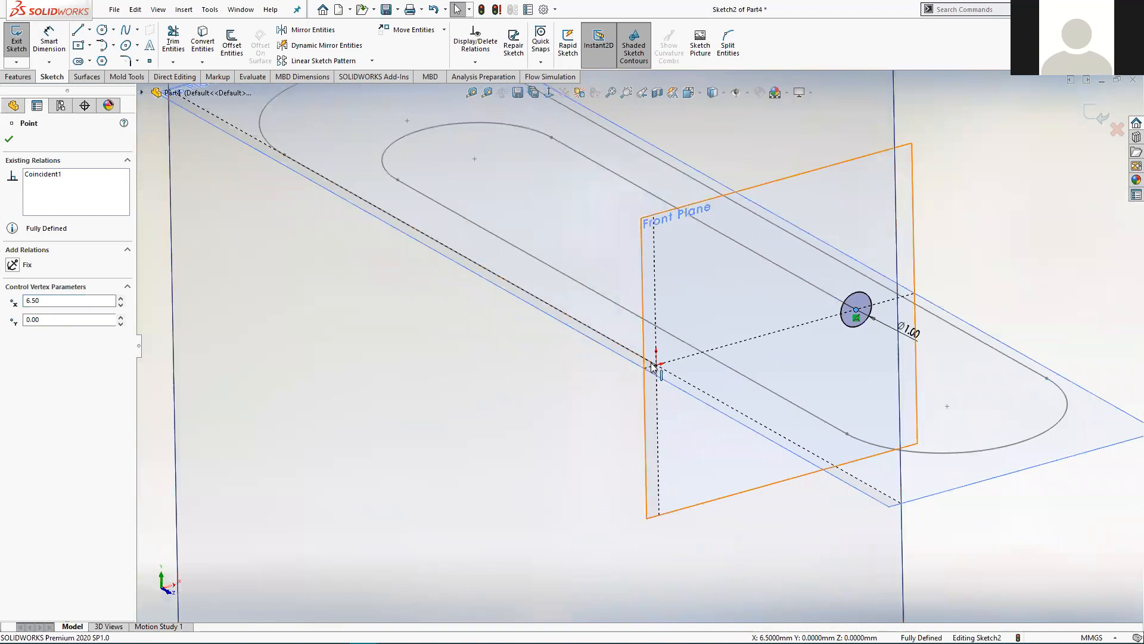
{"action": "scroll", "coordinate": [821, 320], "scroll_direction": "up", "scroll_amount": 3}
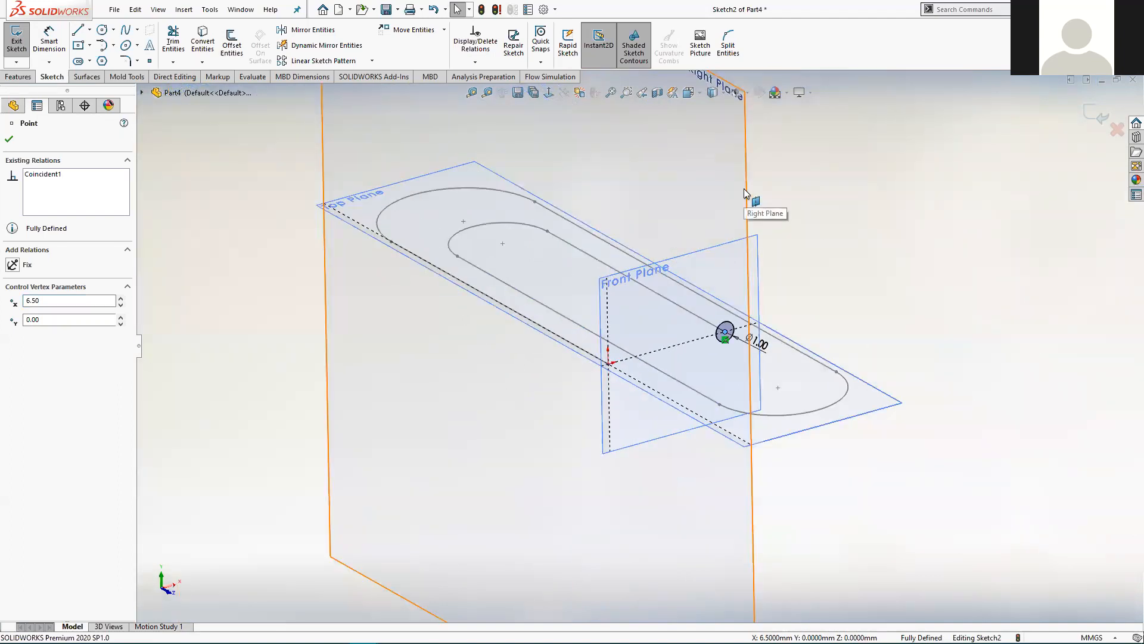
{"action": "left_click", "coordinate": [1090, 119]}
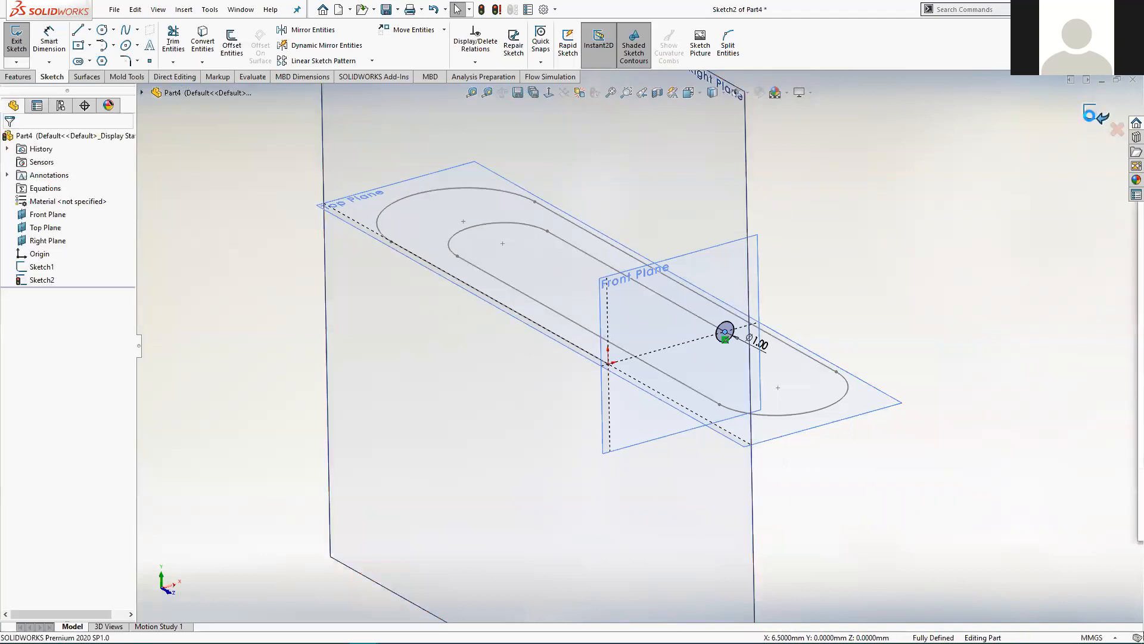
{"action": "left_click", "coordinate": [1090, 118]}
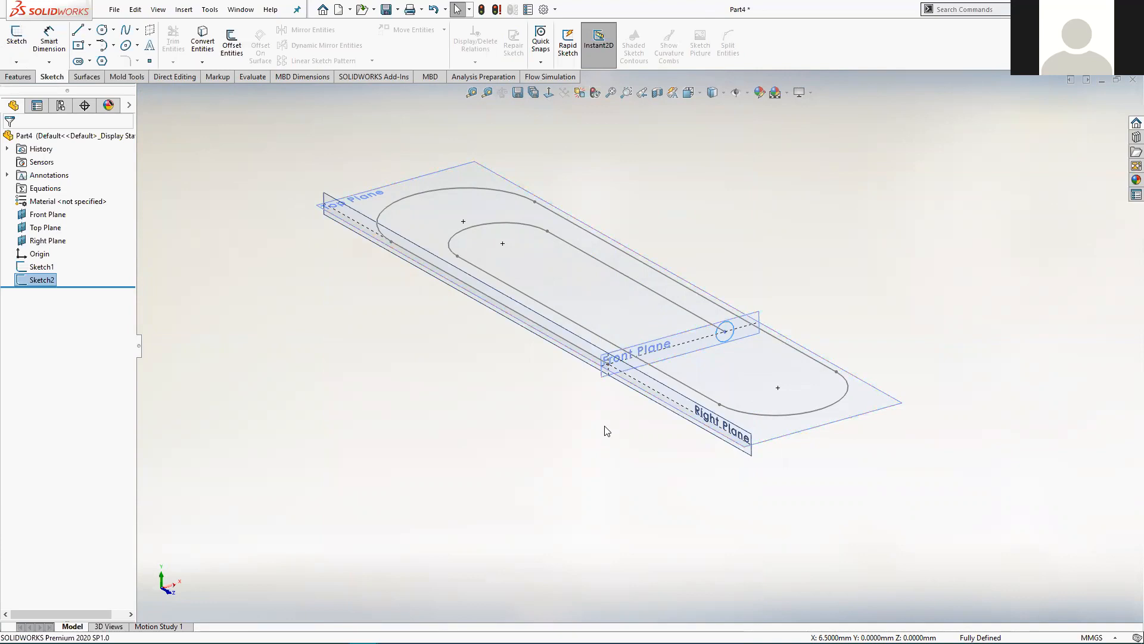
Create a Swept Boss/Base with the circle Sketch2 as the profile and Sketch1 as the path.
{"action": "left_click", "coordinate": [14, 77]}
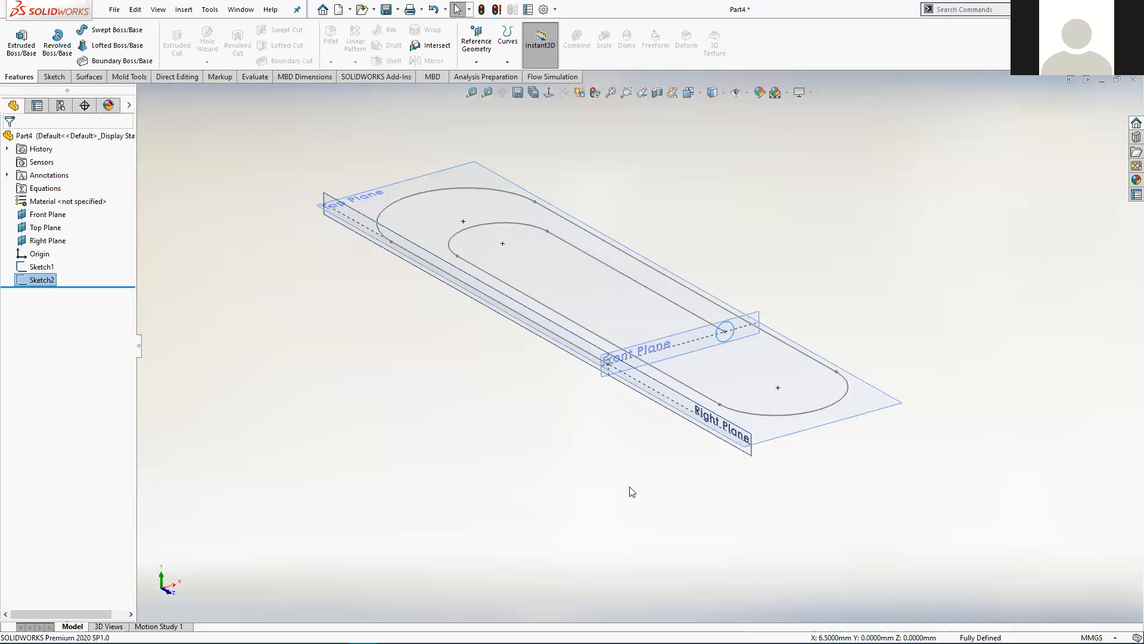
{"action": "mouse_move", "coordinate": [42, 283]}
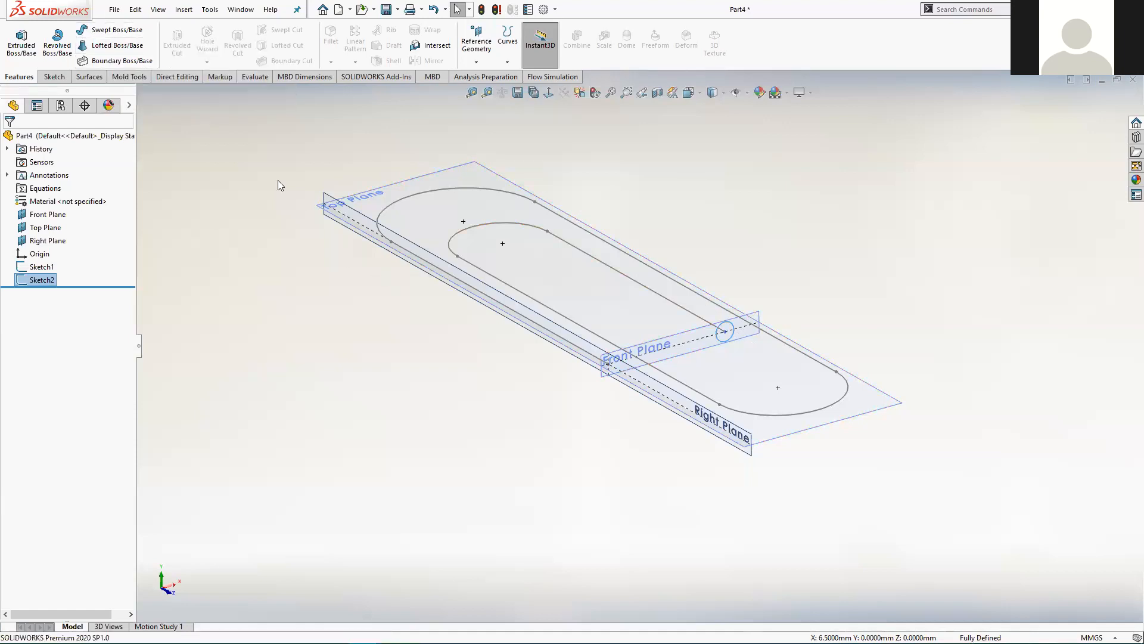
{"action": "left_click", "coordinate": [120, 31]}
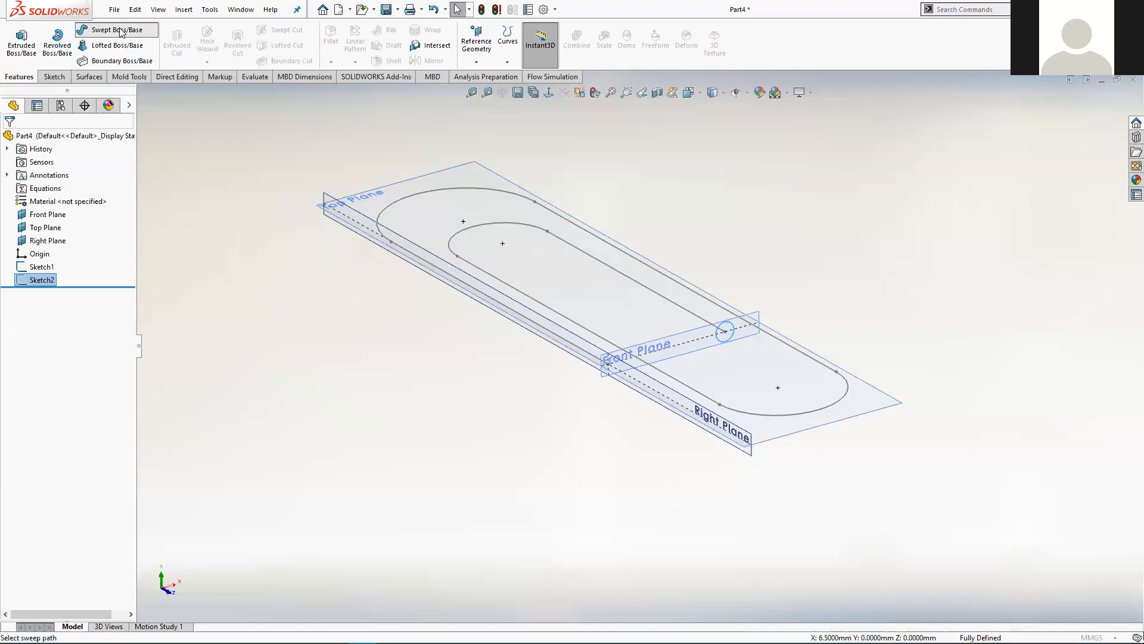
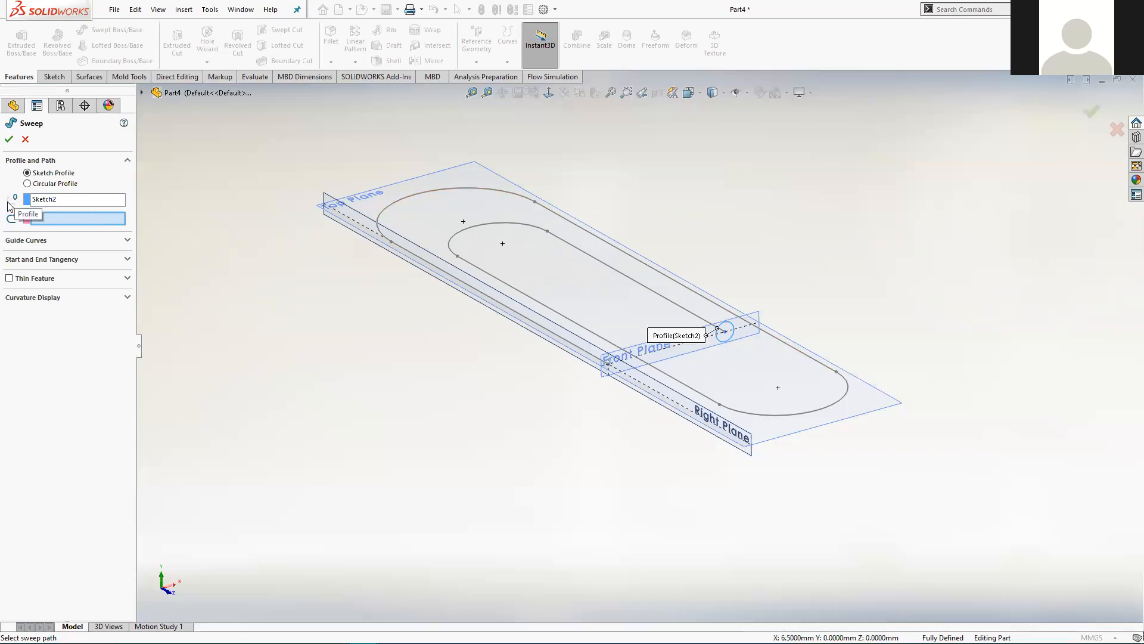
{"action": "left_click", "coordinate": [51, 220]}
{"action": "left_click", "coordinate": [582, 351]}
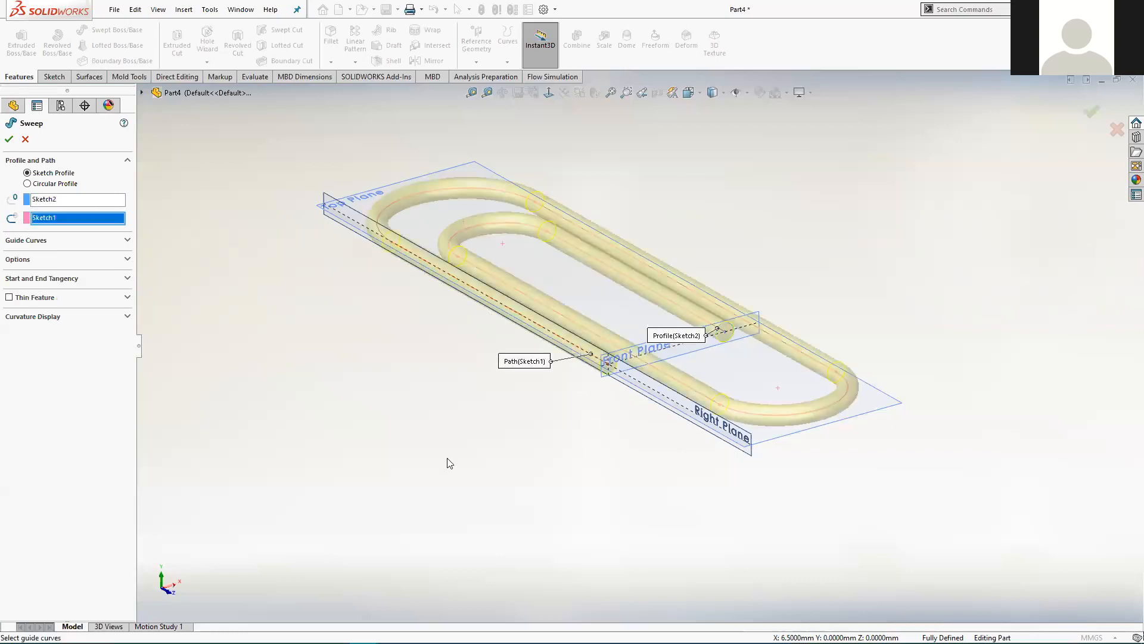
{"action": "mouse_move", "coordinate": [312, 301]}
{"action": "middle_mouse_down"}
{"action": "mouse_move", "coordinate": [333, 428]}
{"action": "mouse_move", "coordinate": [319, 445]}
{"action": "mouse_move", "coordinate": [373, 294]}
{"action": "mouse_move", "coordinate": [367, 278]}
{"action": "mouse_move", "coordinate": [324, 365]}
{"action": "mouse_move", "coordinate": [332, 409]}
{"action": "mouse_move", "coordinate": [310, 334]}
{"action": "mouse_move", "coordinate": [314, 284]}
{"action": "middle_mouse_up"}
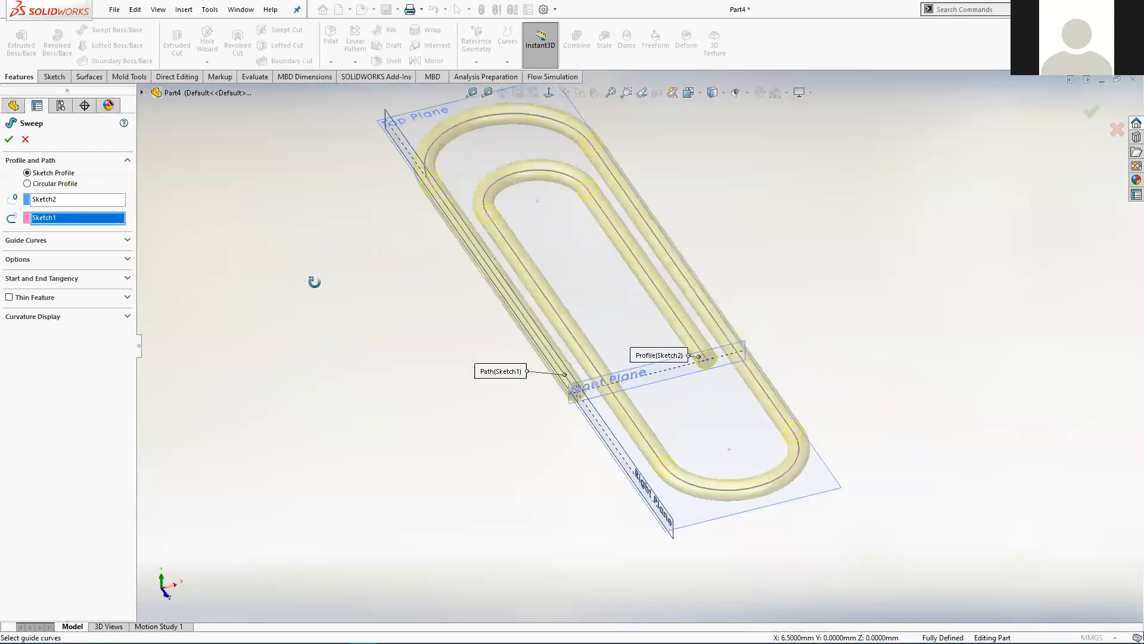
{"action": "left_click", "coordinate": [7, 140]}
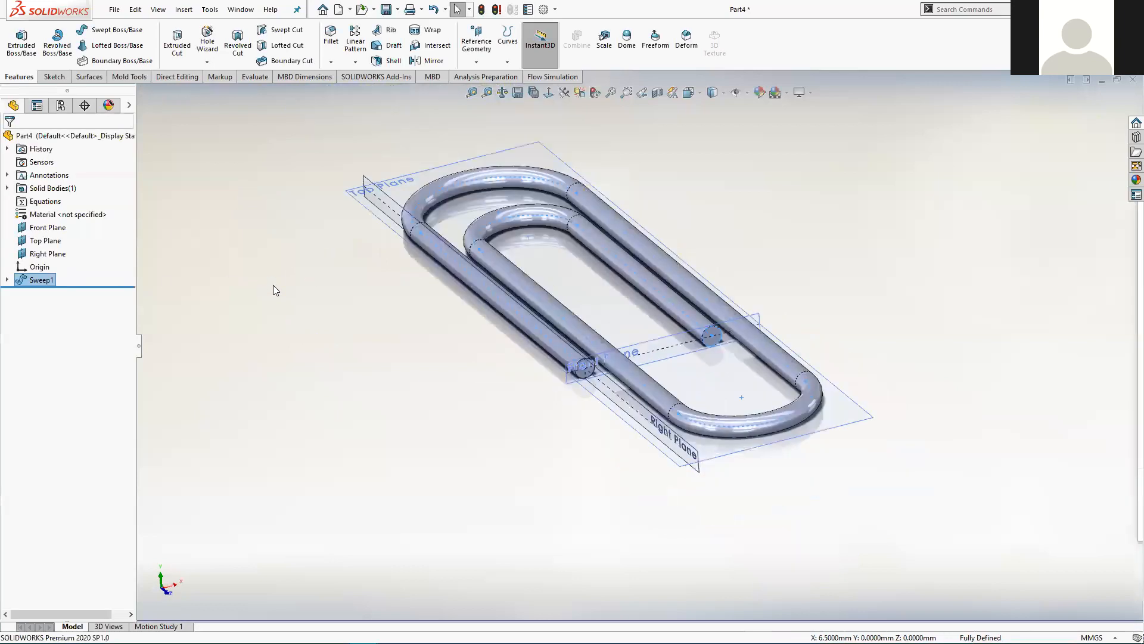
Inspect the swept paper clip and the profile and path sketches absorbed by the sweep feature.
{"action": "middle_click_drag", "start_coordinate": [317, 280], "coordinate": [333, 350]}
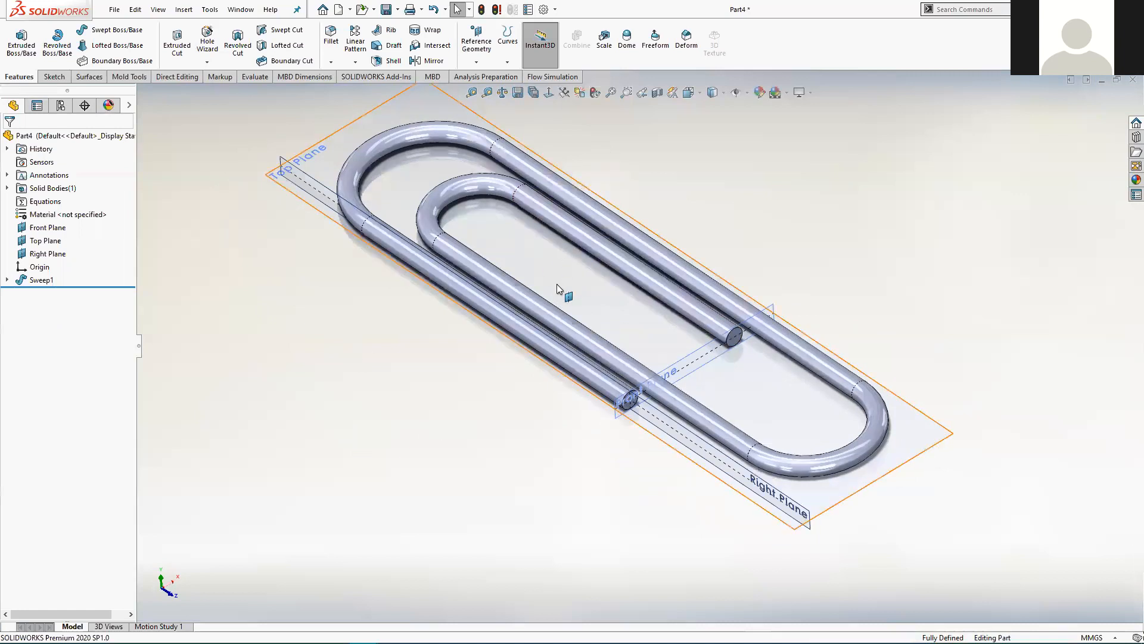
{"action": "scroll", "coordinate": [732, 336], "scroll_direction": "up", "scroll_amount": 1}
{"action": "scroll", "coordinate": [721, 345], "scroll_direction": "down", "scroll_amount": 1}
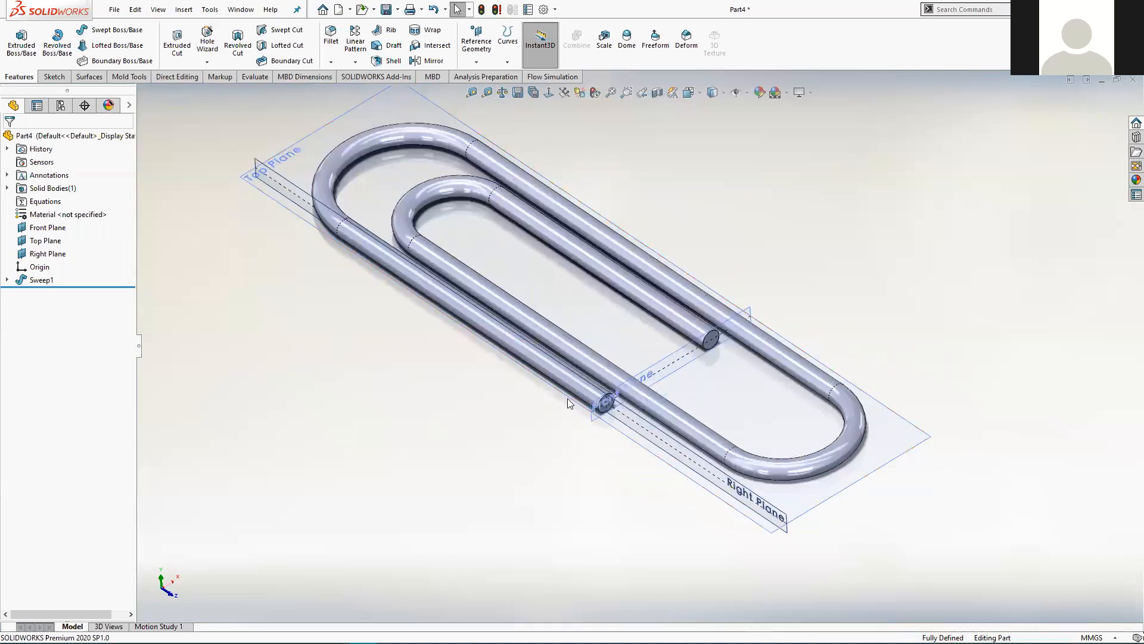
{"action": "left_click", "coordinate": [8, 281]}
{"action": "mouse_move", "coordinate": [52, 295]}
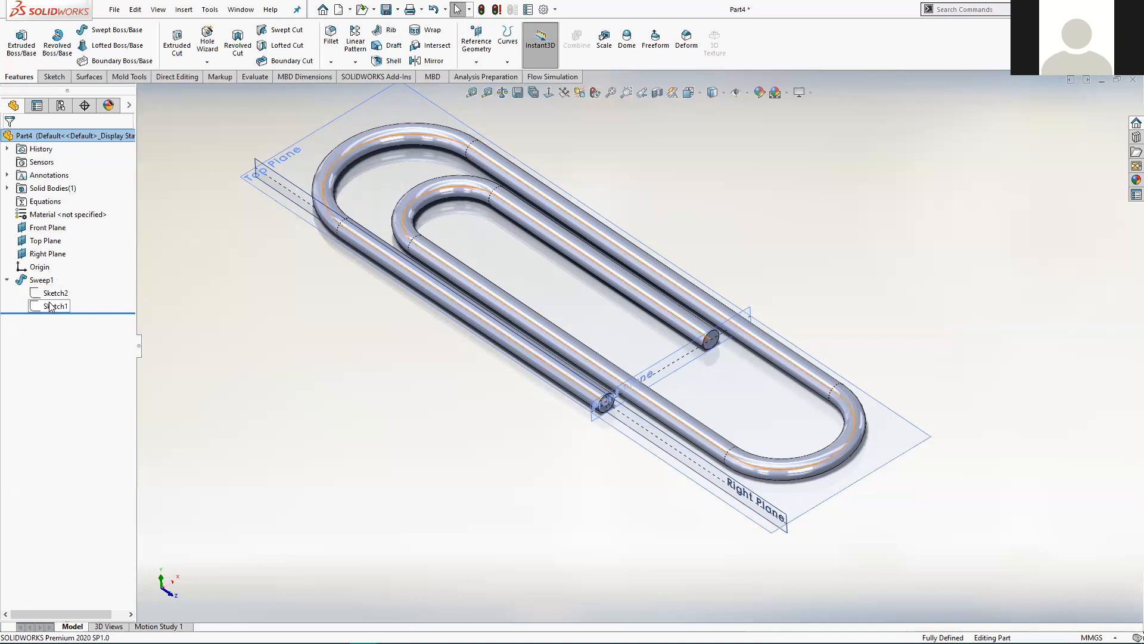
{"action": "left_click", "coordinate": [51, 306]}
{"action": "left_click", "coordinate": [47, 293]}
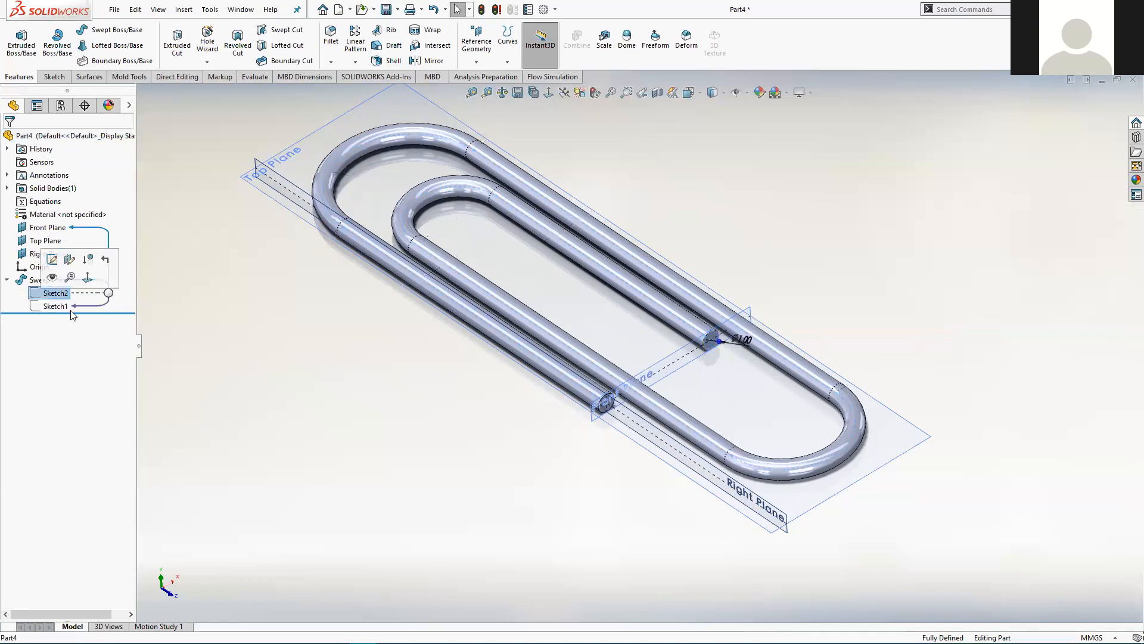
{"action": "left_click", "coordinate": [926, 370]}
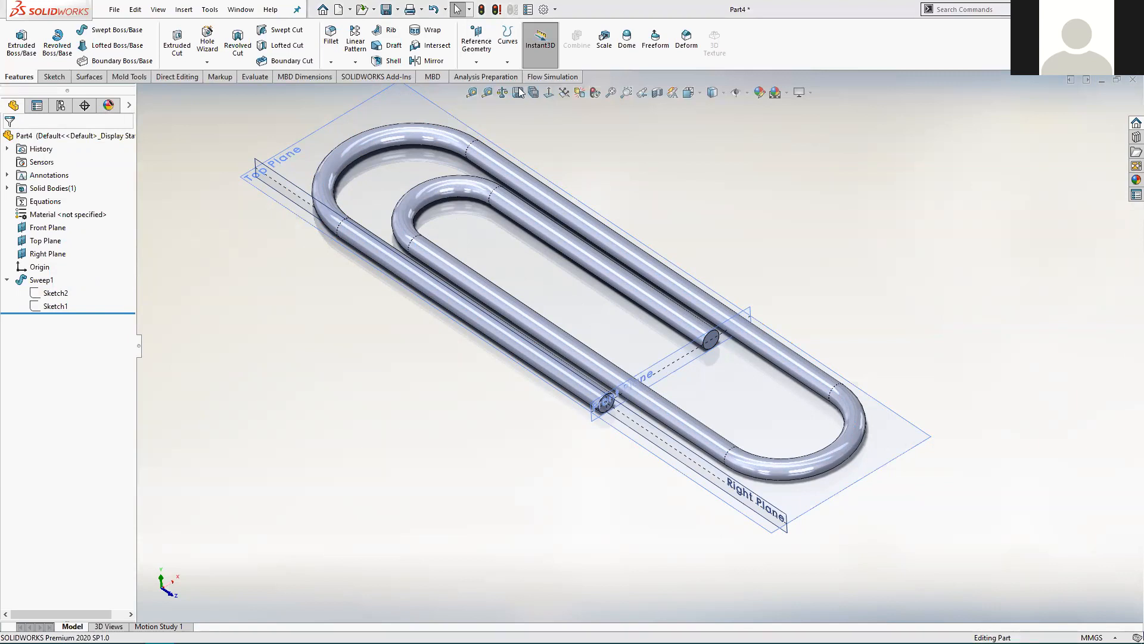
Switch to the tutorial PDF in the browser and review the split pin sweep, the sweep with guide curves and the loft example.
{"action": "key", "text": "alt+Tab"}
{"action": "scroll", "coordinate": [426, 495], "scroll_direction": "down", "scroll_amount": 5}
{"action": "scroll", "coordinate": [444, 404], "scroll_direction": "down", "scroll_amount": 1}
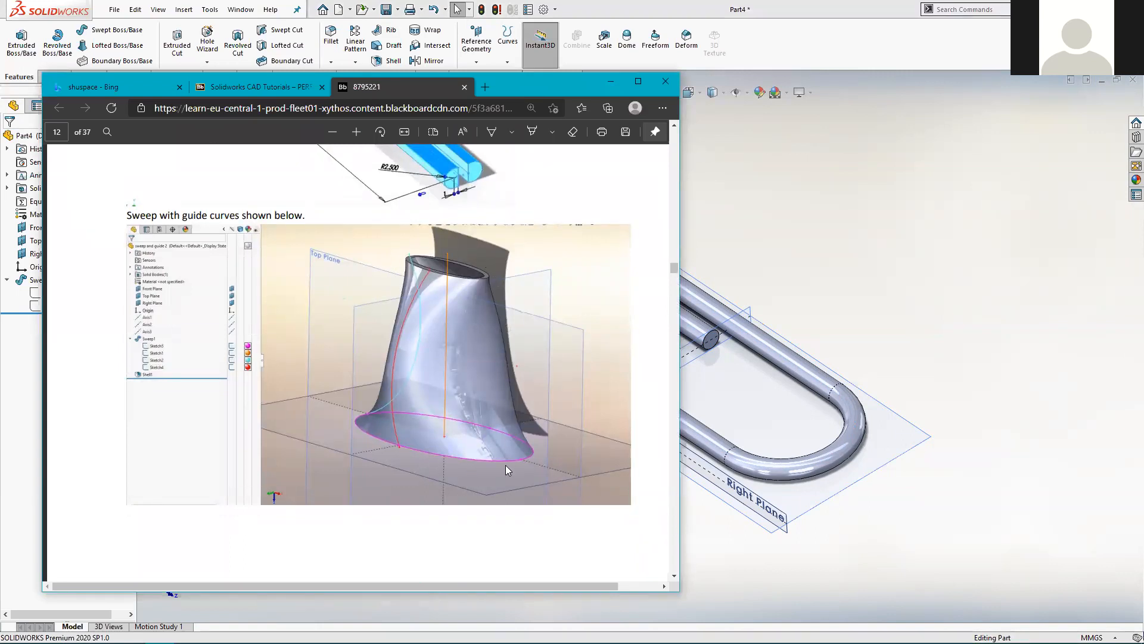
{"action": "scroll", "coordinate": [507, 445], "scroll_direction": "down", "scroll_amount": 6}
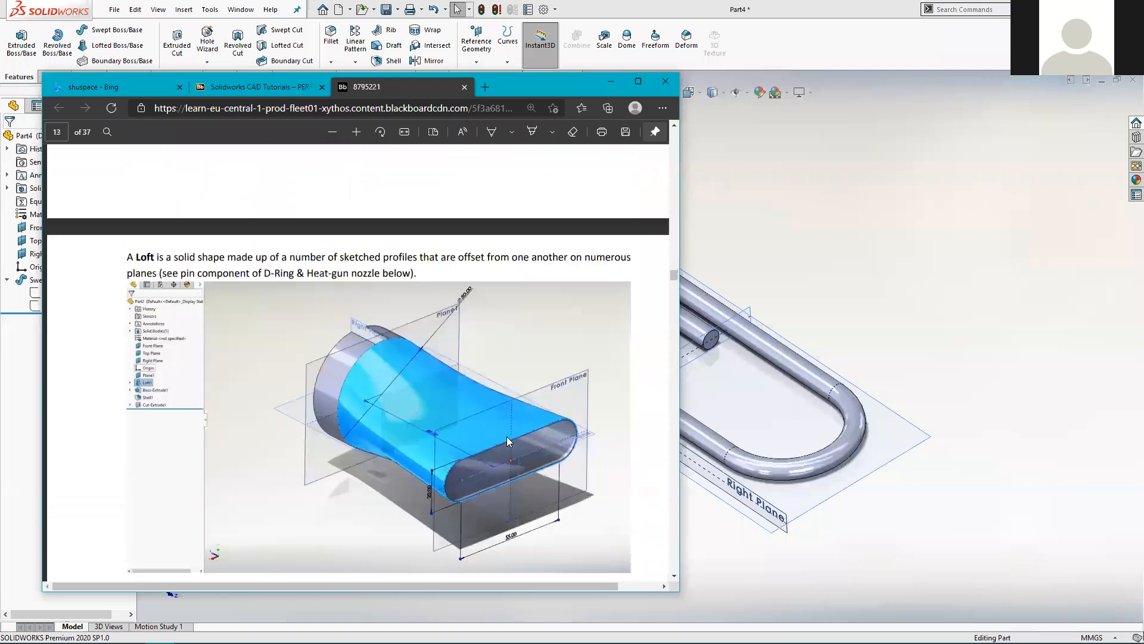
{"action": "scroll", "coordinate": [506, 441], "scroll_direction": "down", "scroll_amount": 1}
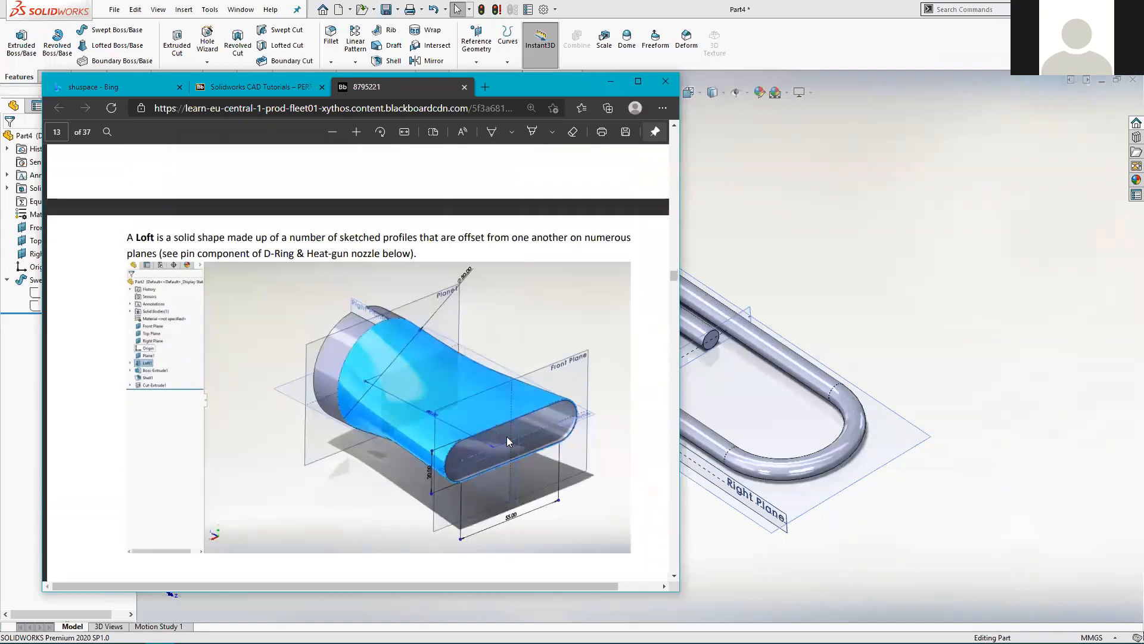
{"action": "scroll", "coordinate": [506, 441], "scroll_direction": "down", "scroll_amount": 3}
{"action": "scroll", "coordinate": [505, 441], "scroll_direction": "up", "scroll_amount": 8}
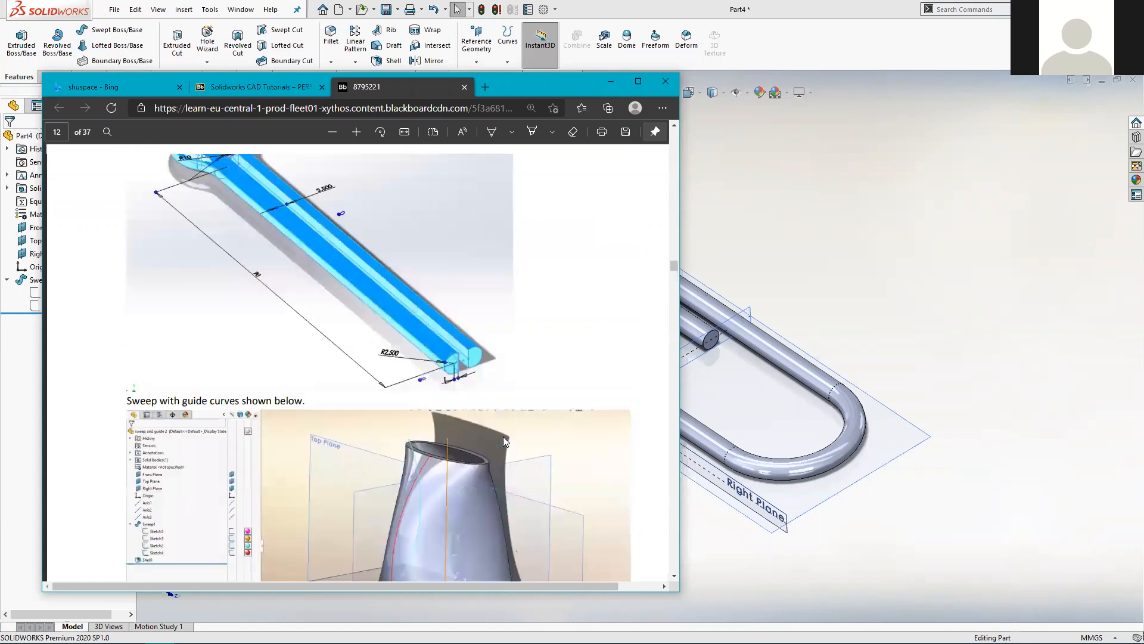
{"action": "scroll", "coordinate": [441, 520], "scroll_direction": "up", "scroll_amount": 1}
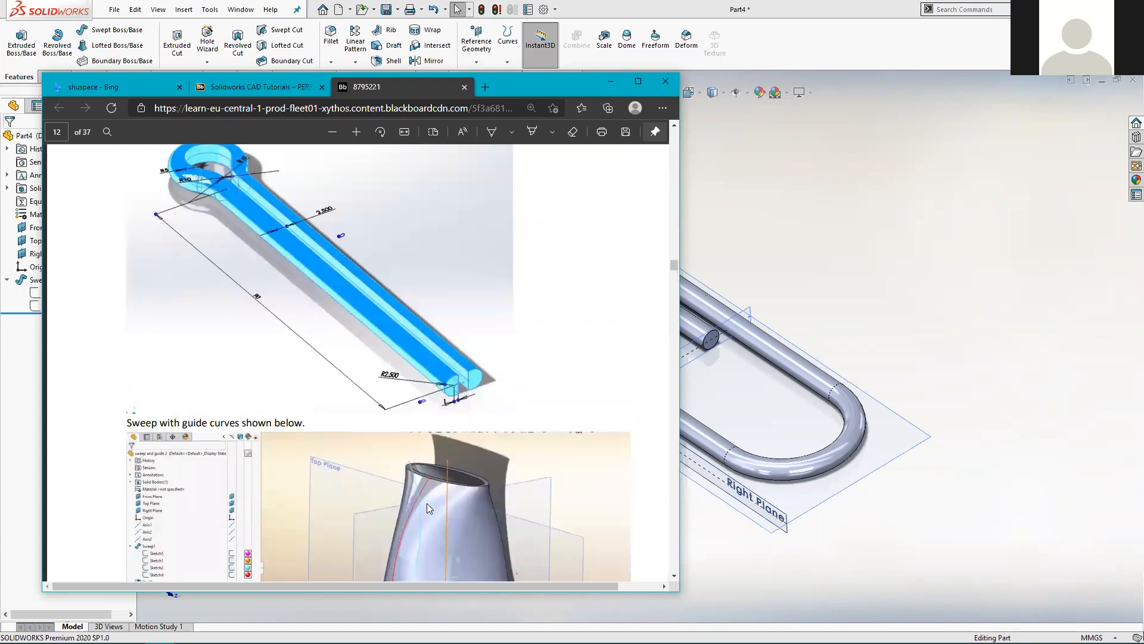
{"action": "scroll", "coordinate": [430, 503], "scroll_direction": "down", "scroll_amount": 10}
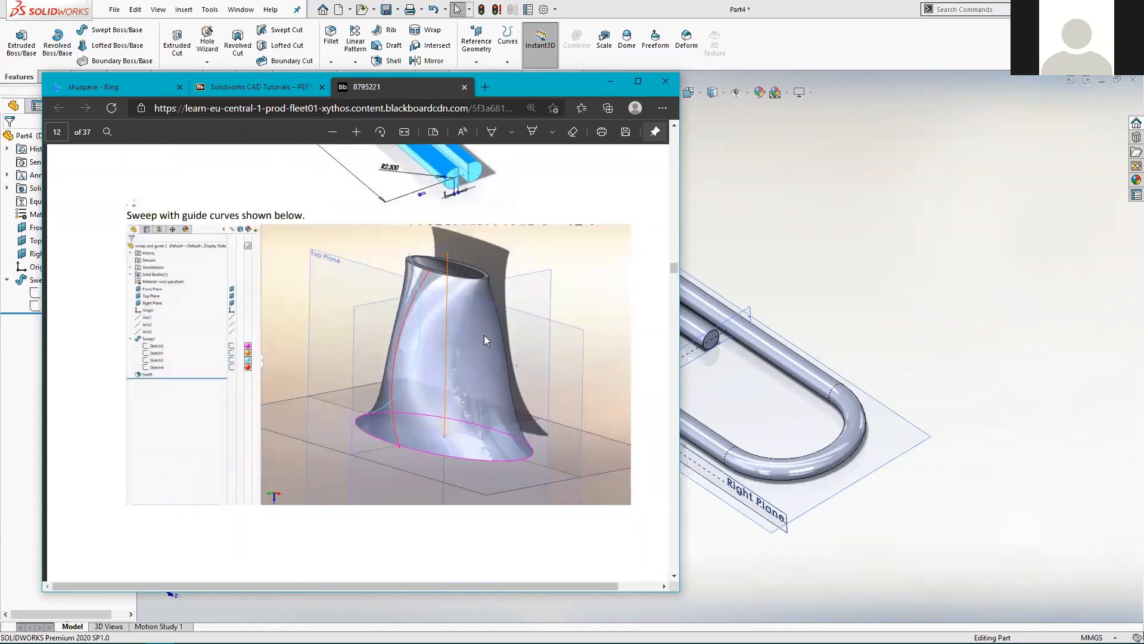
{"action": "scroll", "coordinate": [471, 329], "scroll_direction": "up", "scroll_amount": 10}
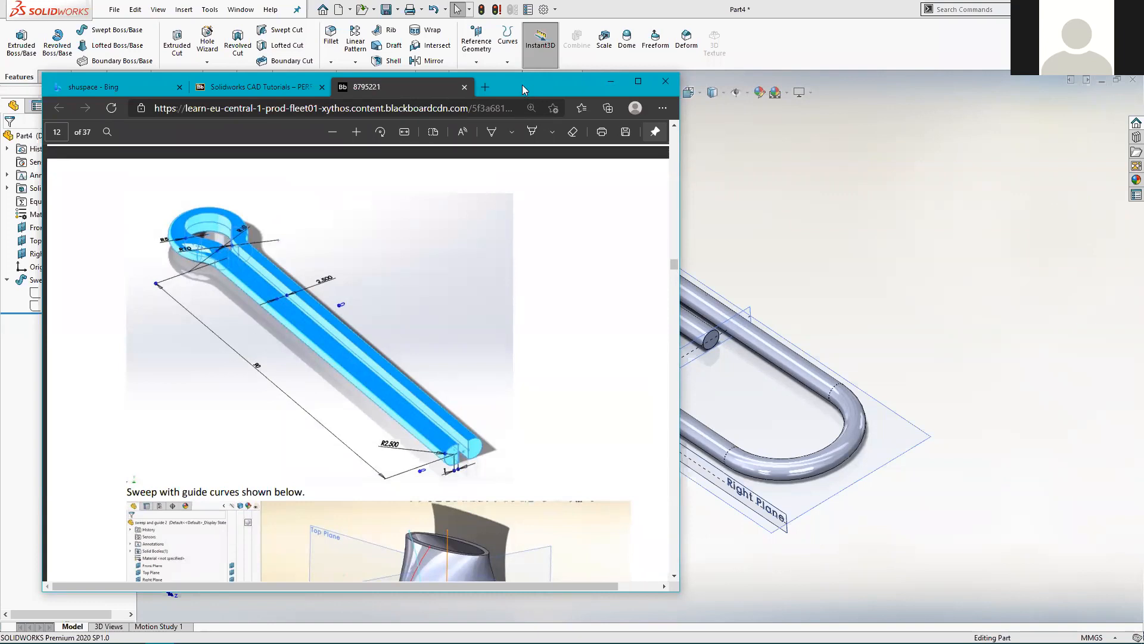
Return to SOLIDWORKS, minimize the paper clip part and create a new part document.
{"action": "key", "text": "super+d"}
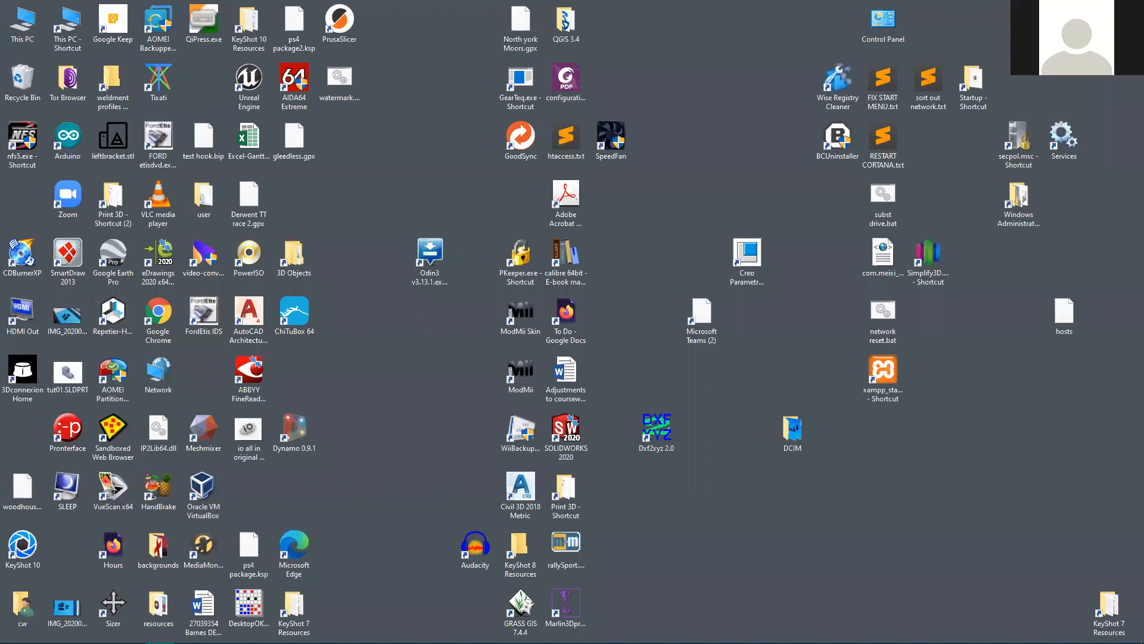
{"action": "key", "text": "super+d"}
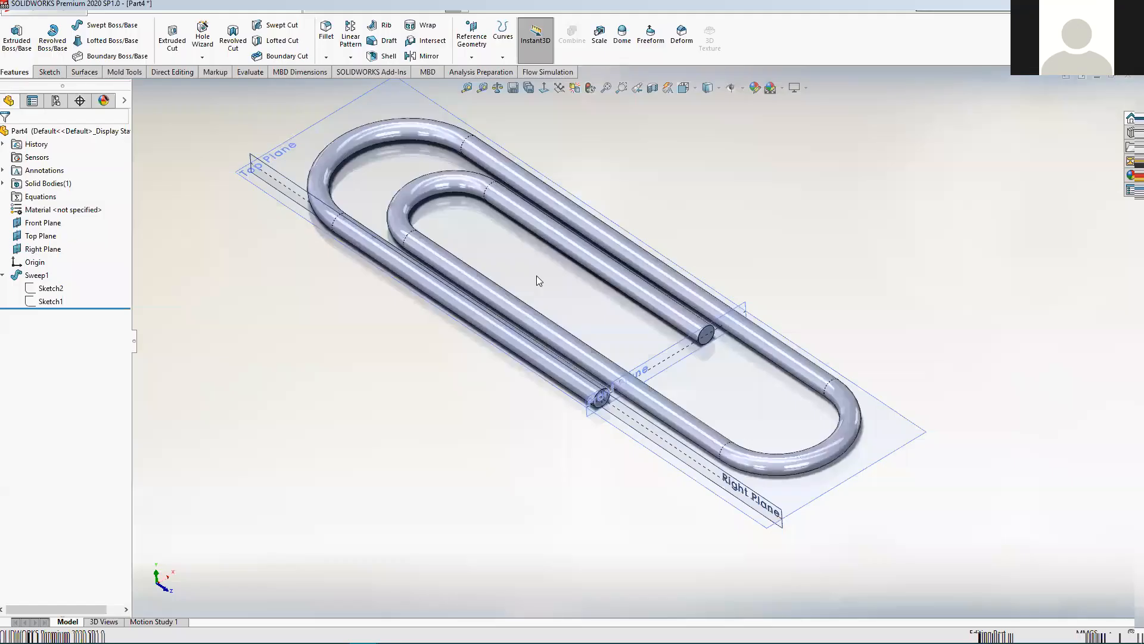
{"action": "middle_click_drag", "start_coordinate": [375, 340], "coordinate": [402, 372]}
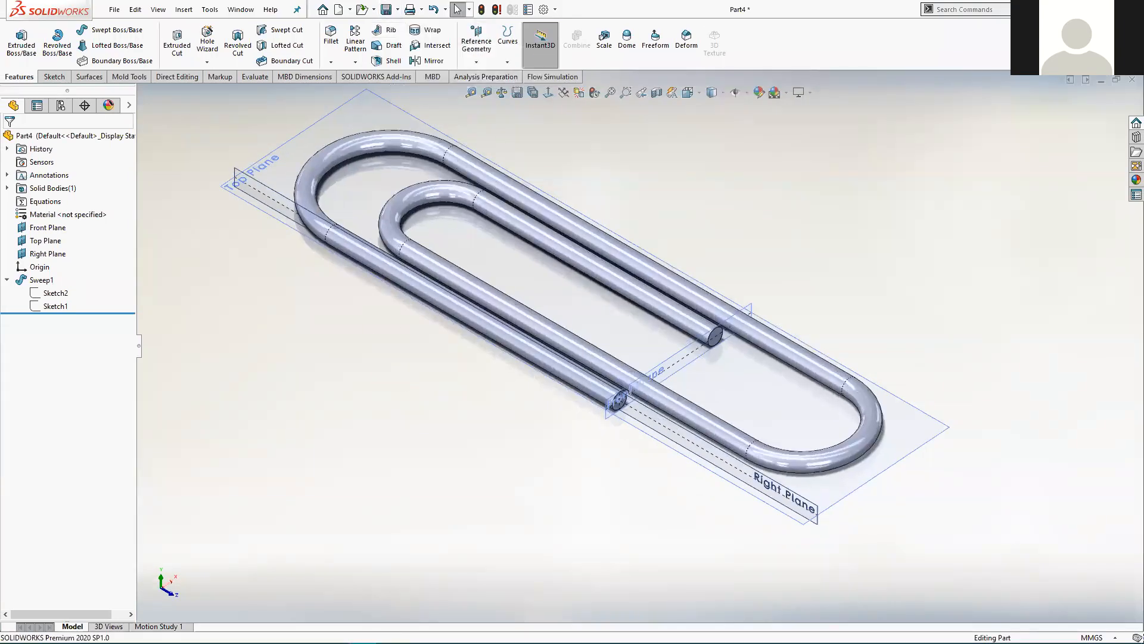
{"action": "left_click", "coordinate": [1101, 81]}
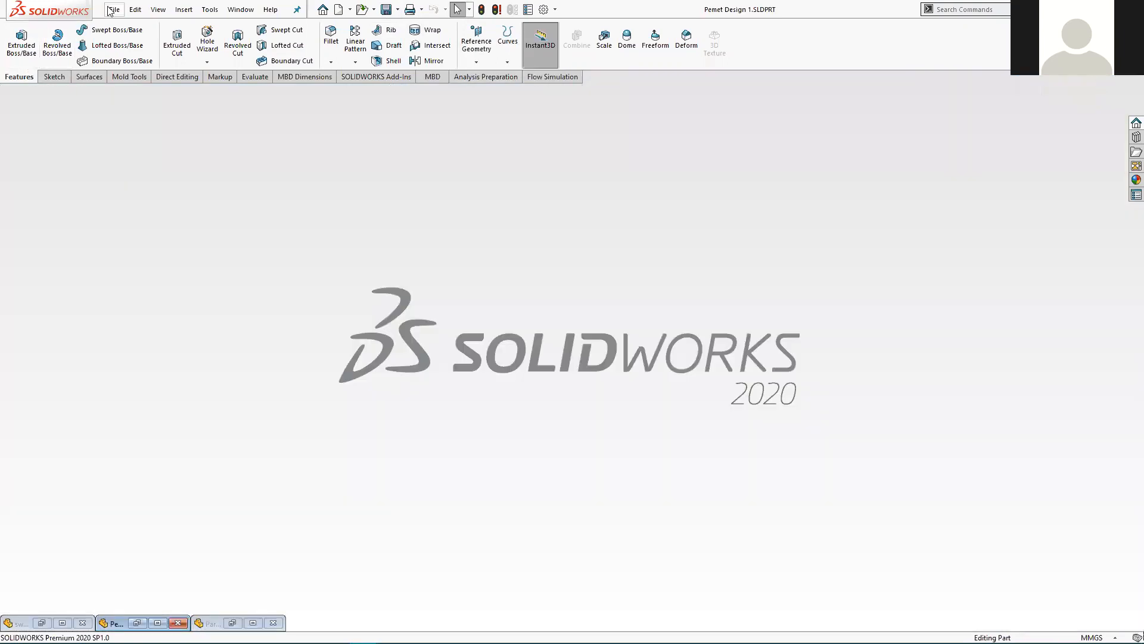
{"action": "left_click", "coordinate": [338, 10]}
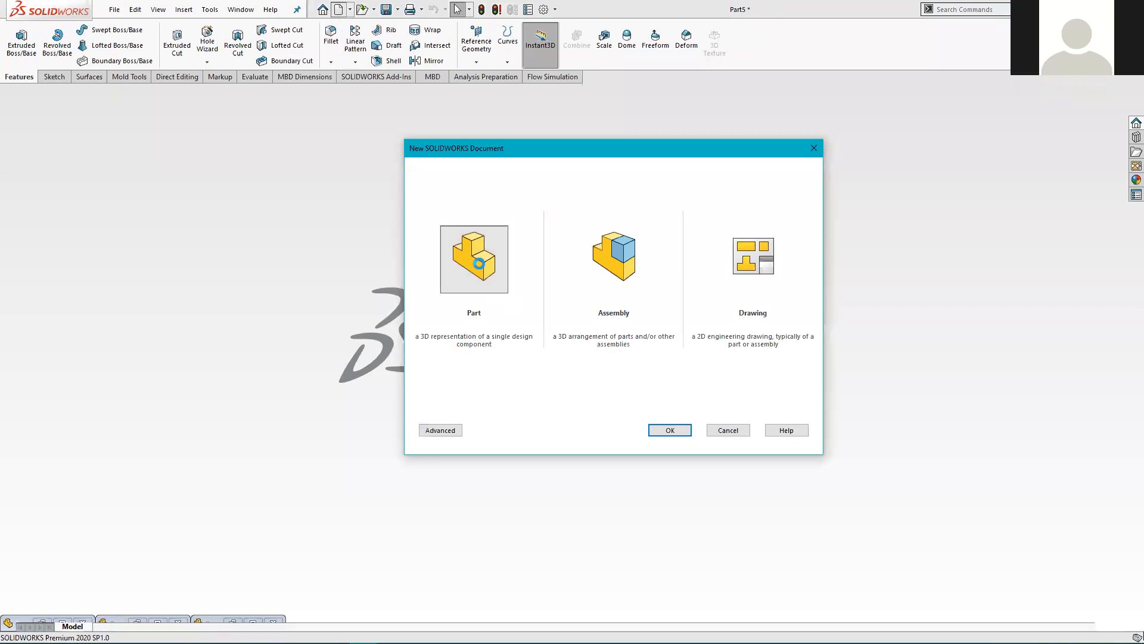
{"action": "middle_click_drag", "start_coordinate": [301, 343], "coordinate": [316, 325]}
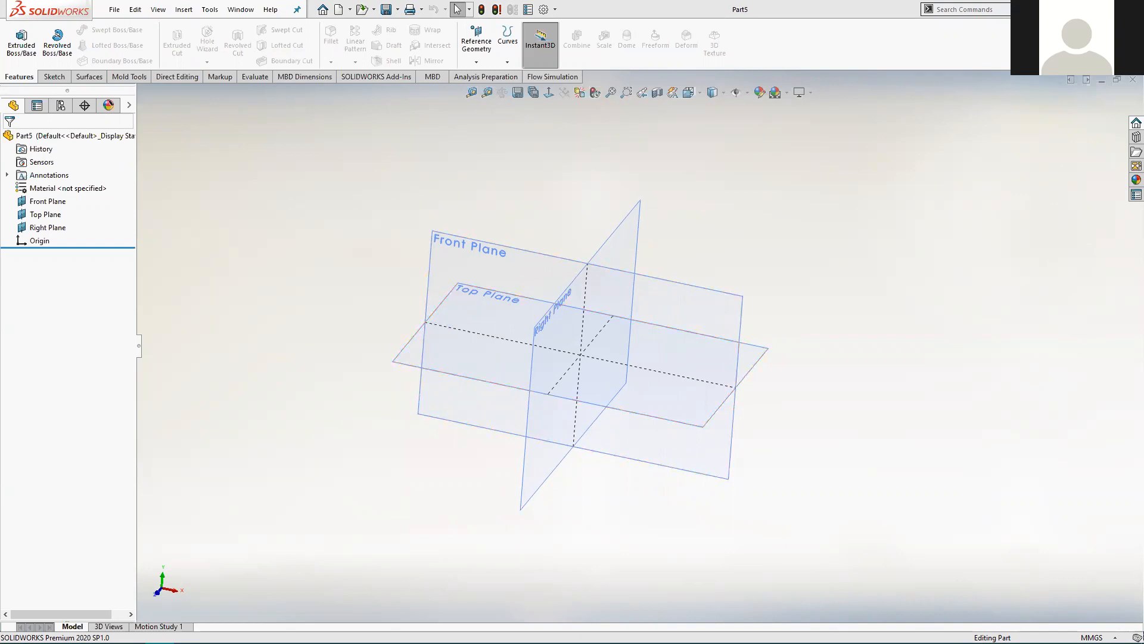
Check the dimensioned split pin illustration in the tutorial PDF, then minimize the browser.
{"action": "key", "text": "alt+Tab"}
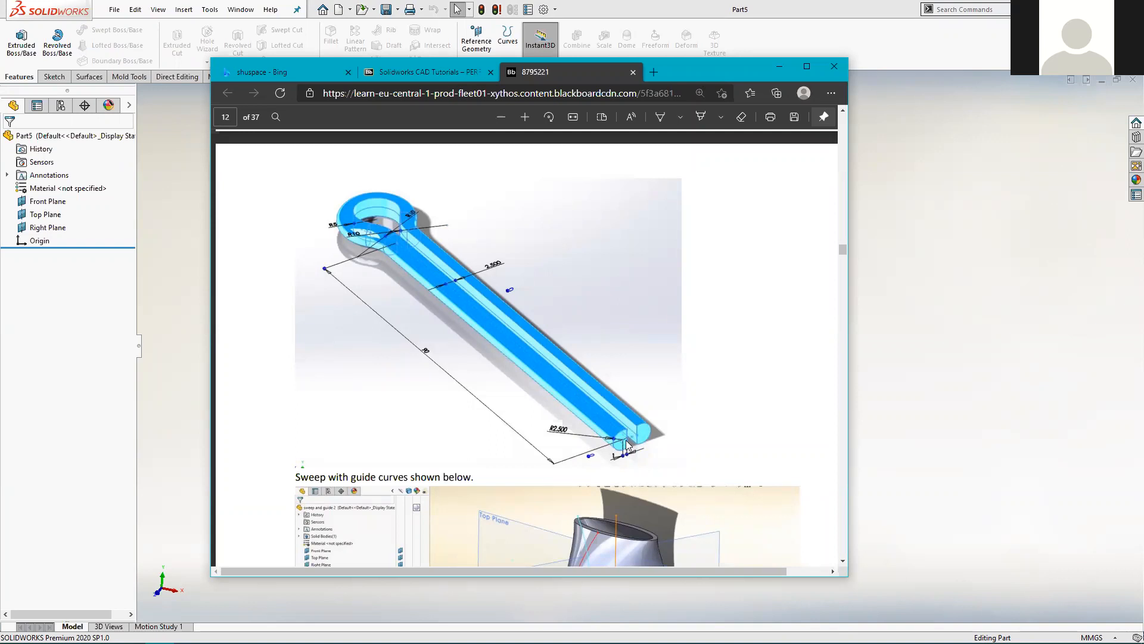
{"action": "left_click_drag", "start_coordinate": [703, 76], "coordinate": [709, 76]}
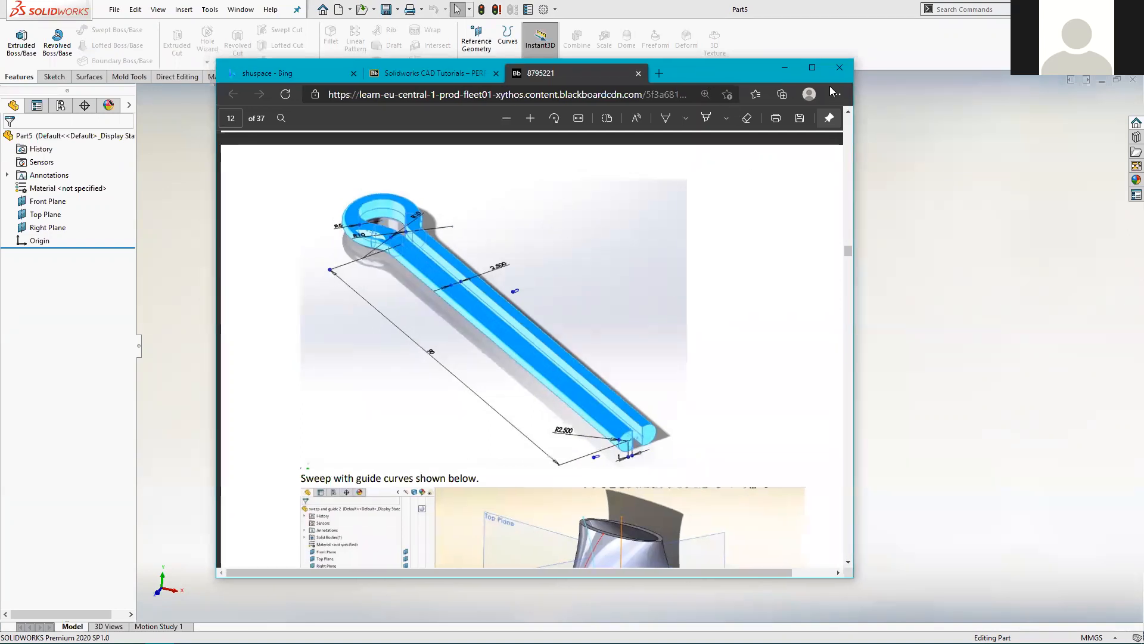
{"action": "left_click", "coordinate": [785, 67]}
Start a new sketch on the Front Plane of the new part.
{"action": "middle_click_drag", "start_coordinate": [525, 256], "coordinate": [415, 267]}
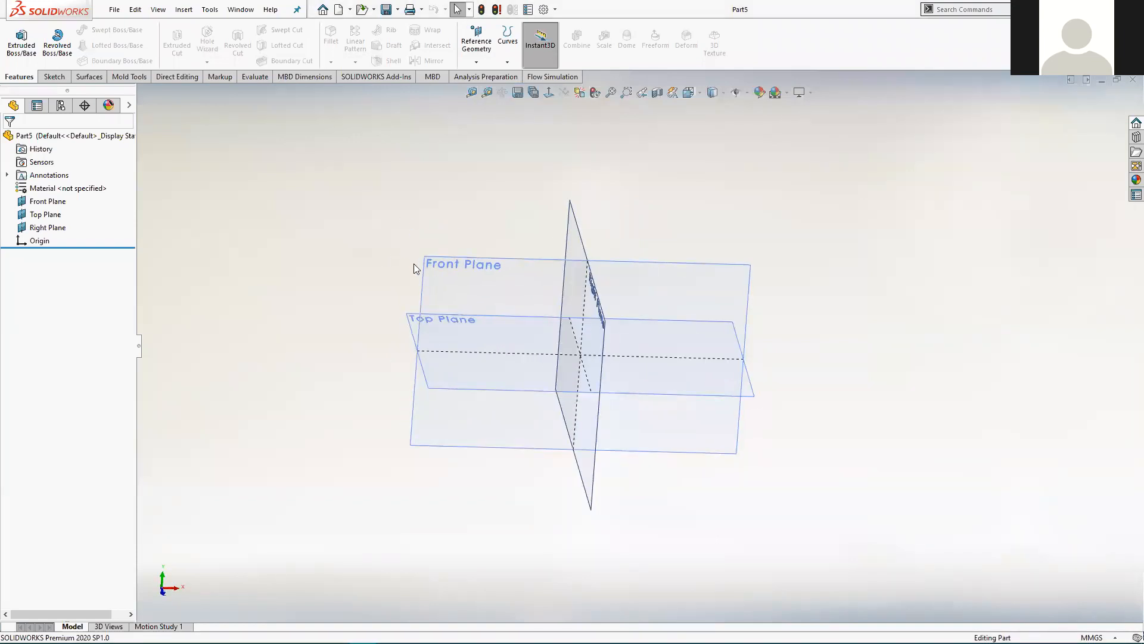
{"action": "middle_click_drag", "start_coordinate": [409, 270], "coordinate": [382, 261]}
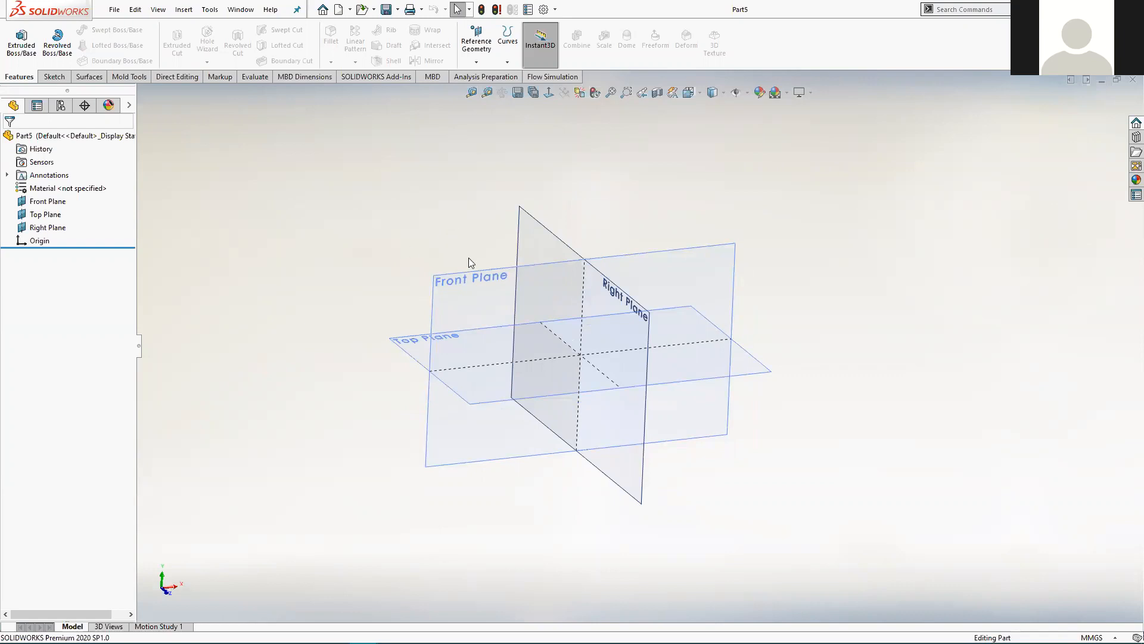
{"action": "left_click_drag", "start_coordinate": [477, 304], "coordinate": [471, 287]}
{"action": "left_click", "coordinate": [464, 281]}
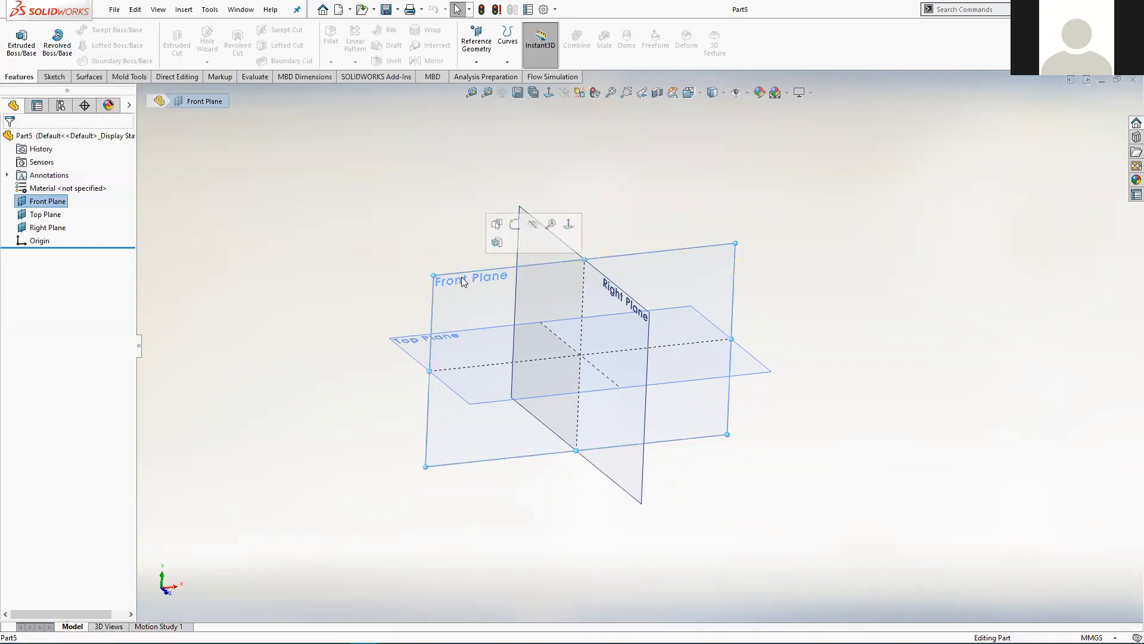
{"action": "left_click", "coordinate": [514, 226]}
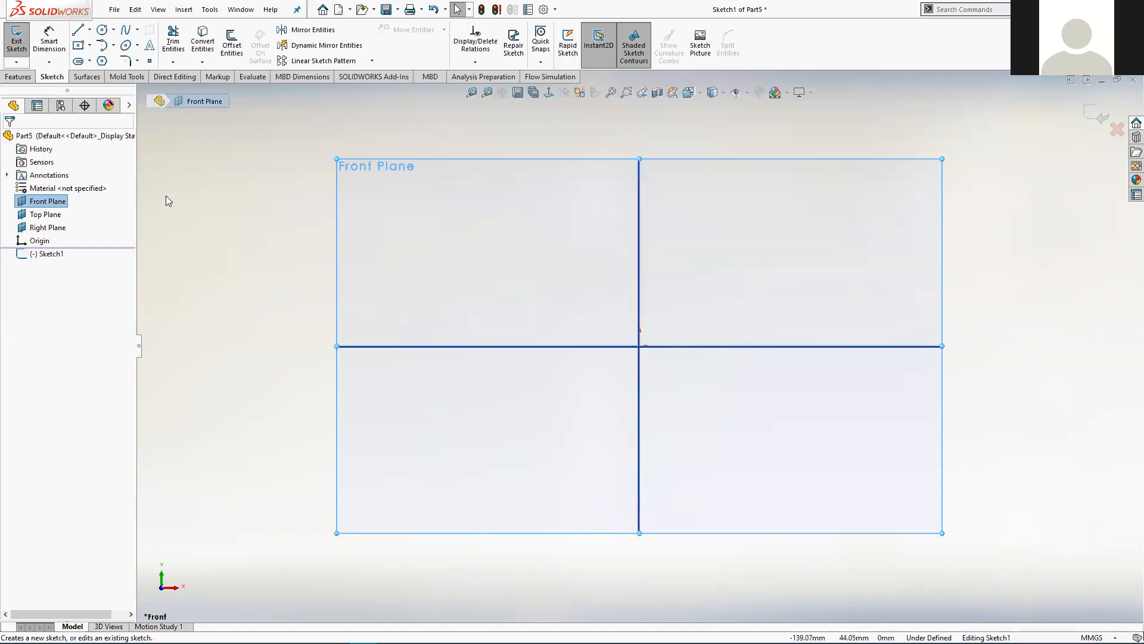
Sketch a circle of about 7.2 mm radius, centered about 9.1 mm left of the origin and level with it.
{"action": "left_click", "coordinate": [103, 30]}
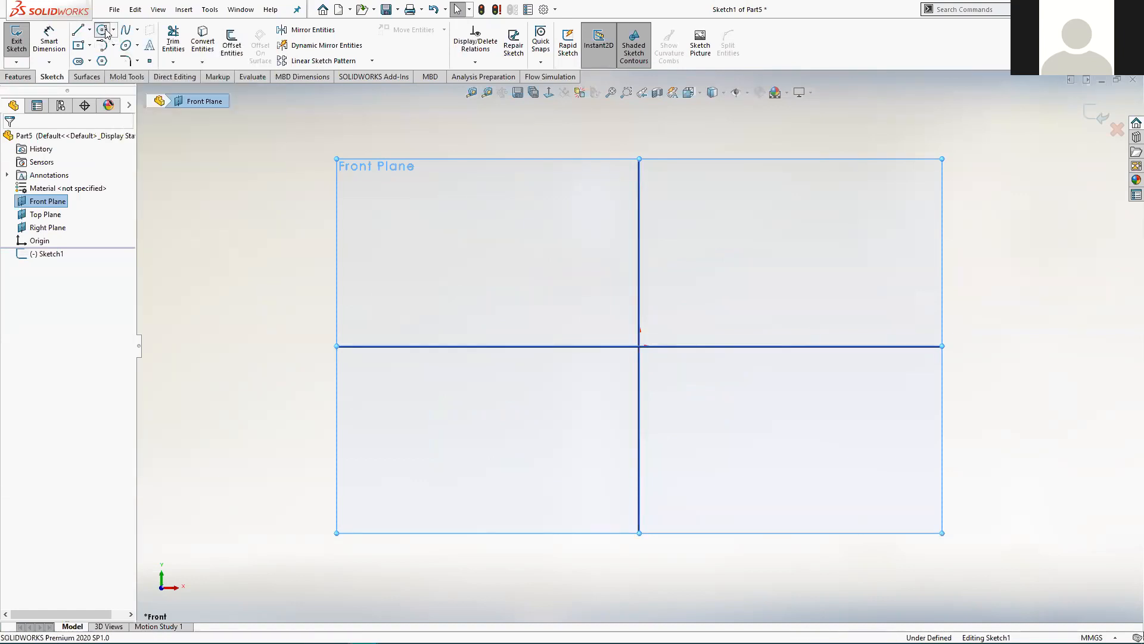
{"action": "left_click", "coordinate": [609, 346]}
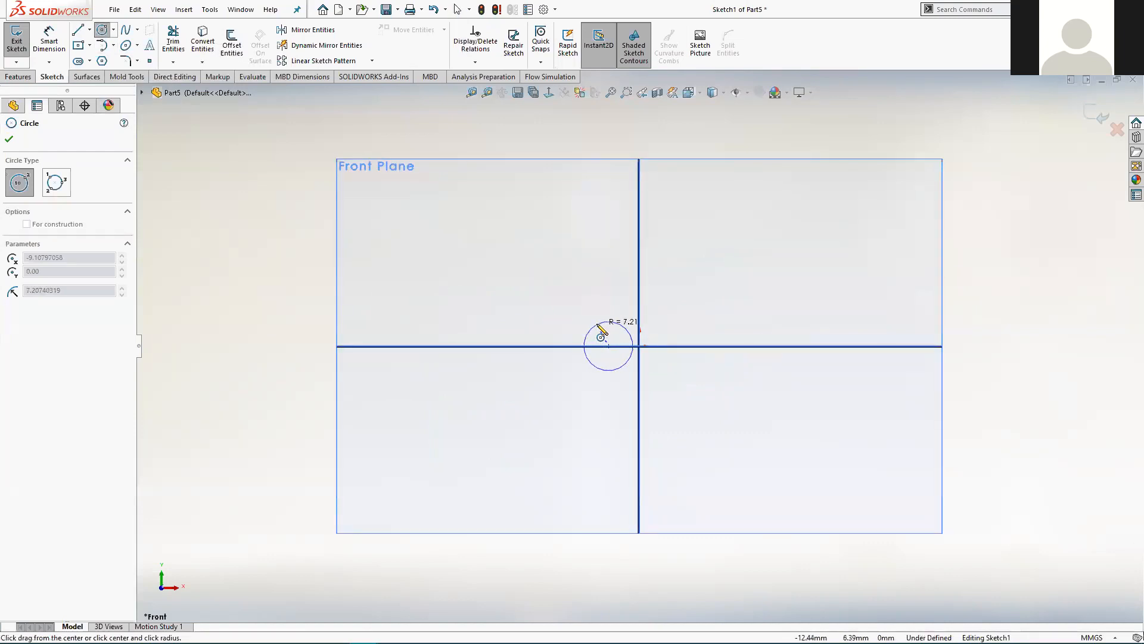
{"action": "left_click", "coordinate": [598, 325]}
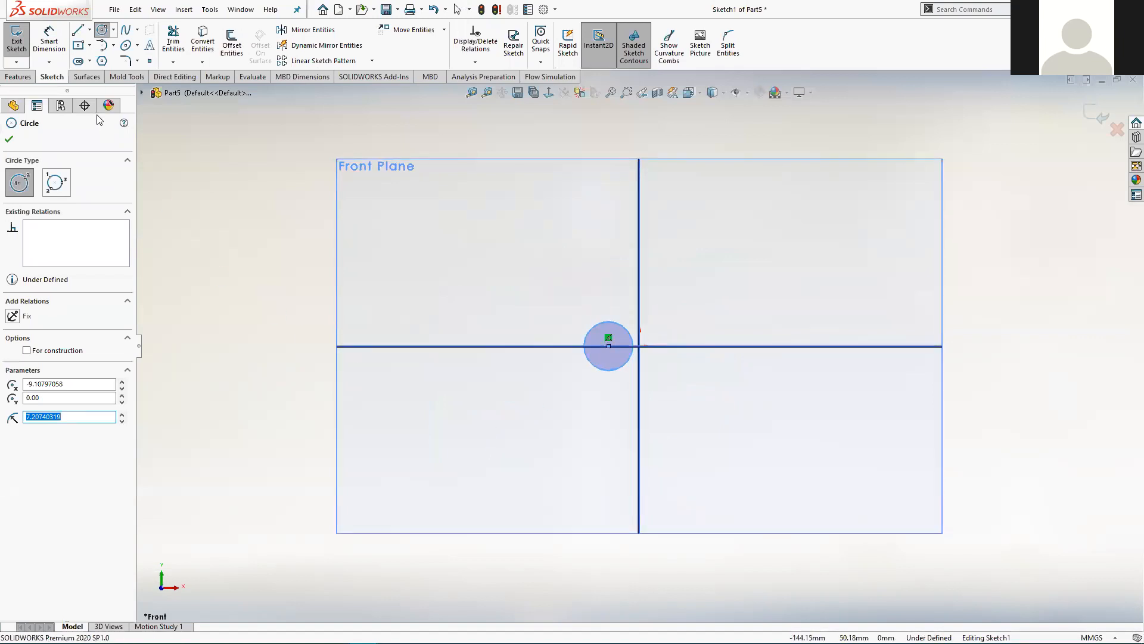
Sketch a vertical chord line about 11.5 mm long across the circle, to the right of its center.
{"action": "left_click", "coordinate": [80, 33]}
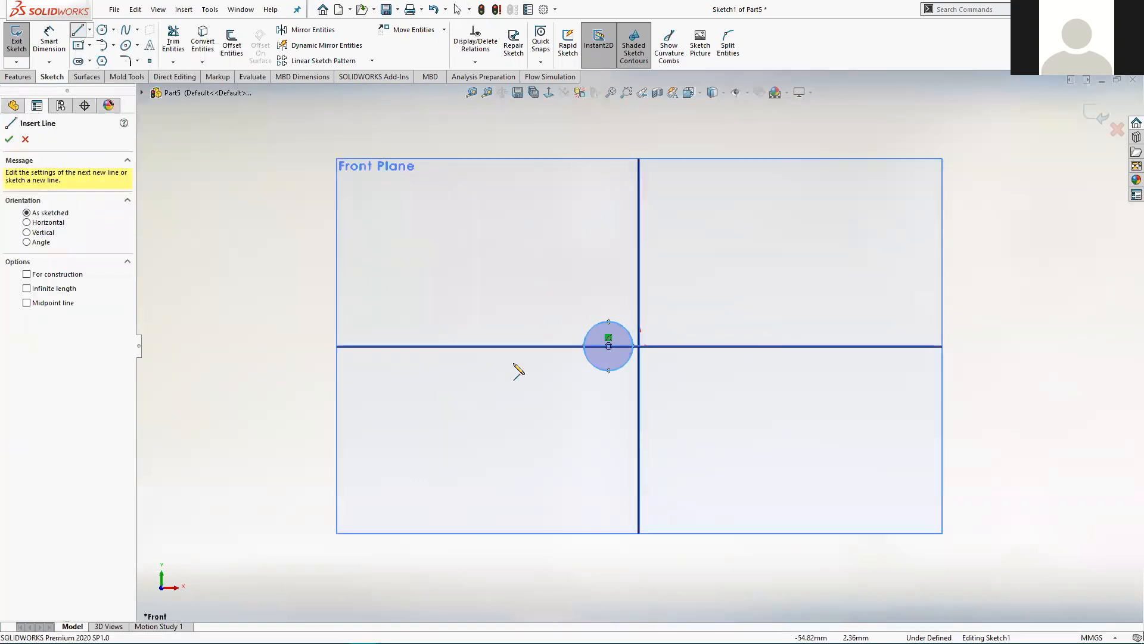
{"action": "left_click", "coordinate": [632, 365]}
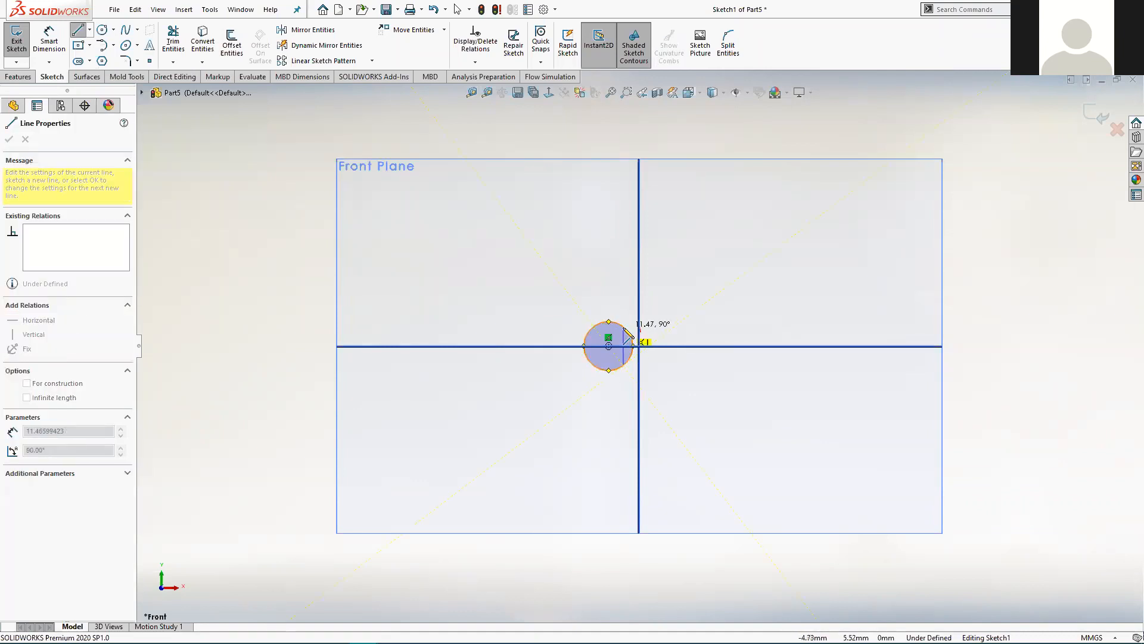
{"action": "left_click", "coordinate": [624, 326]}
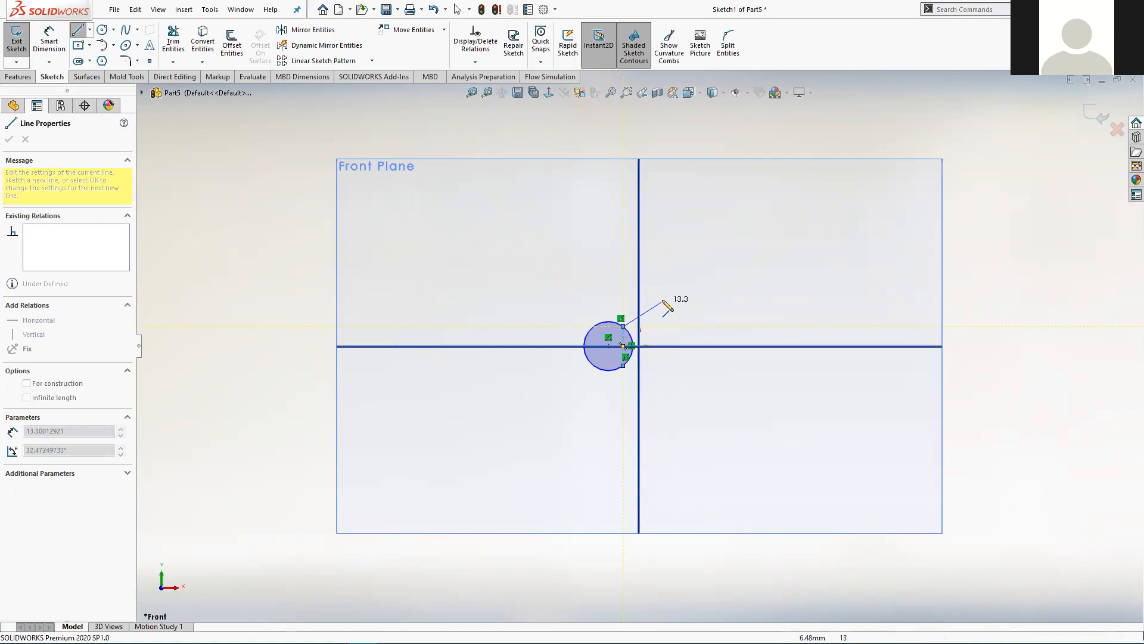
{"action": "key", "text": "Escape"}
Trim away the circle's arc to the right of the vertical line using Power trim, leaving a closed D-shaped profile.
{"action": "scroll", "coordinate": [635, 351], "scroll_direction": "down", "scroll_amount": 5}
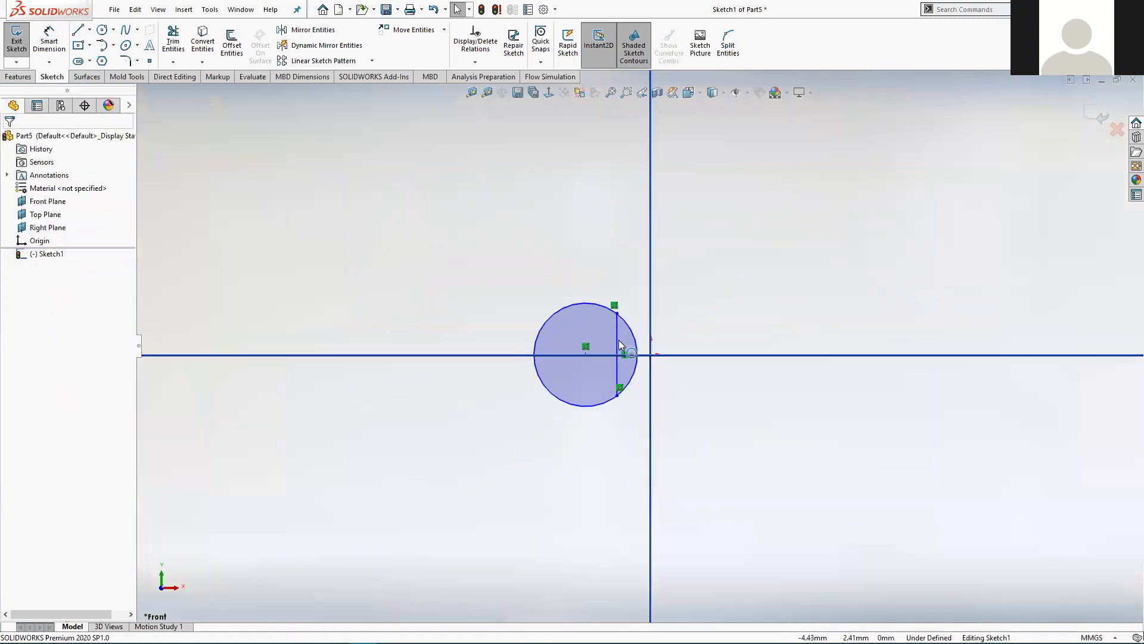
{"action": "scroll", "coordinate": [639, 345], "scroll_direction": "down", "scroll_amount": 2}
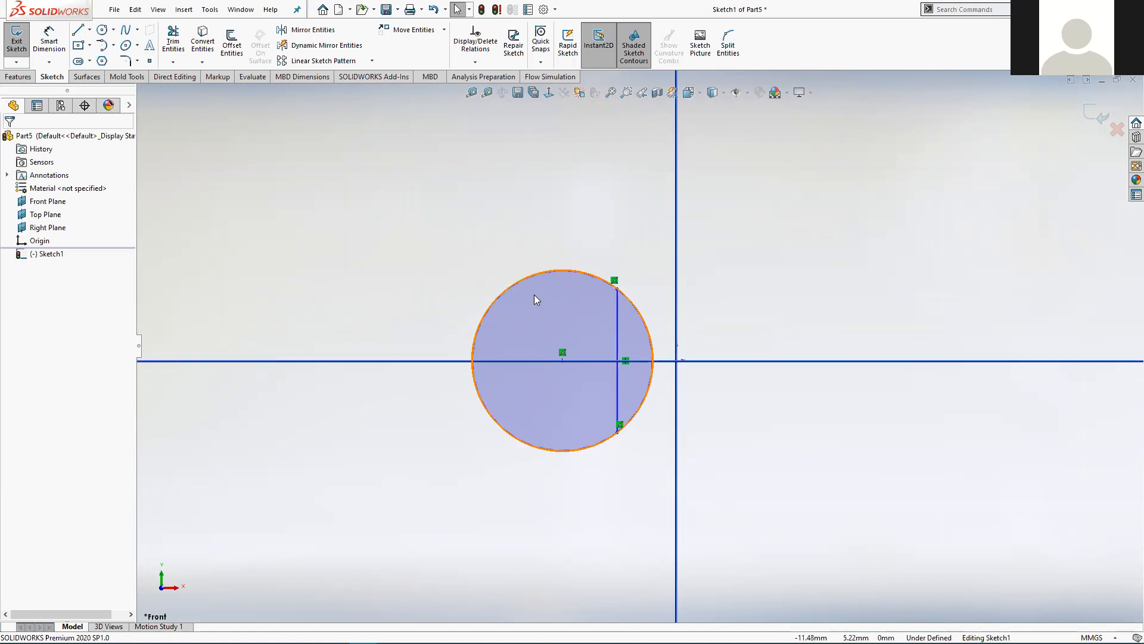
{"action": "left_click", "coordinate": [260, 109]}
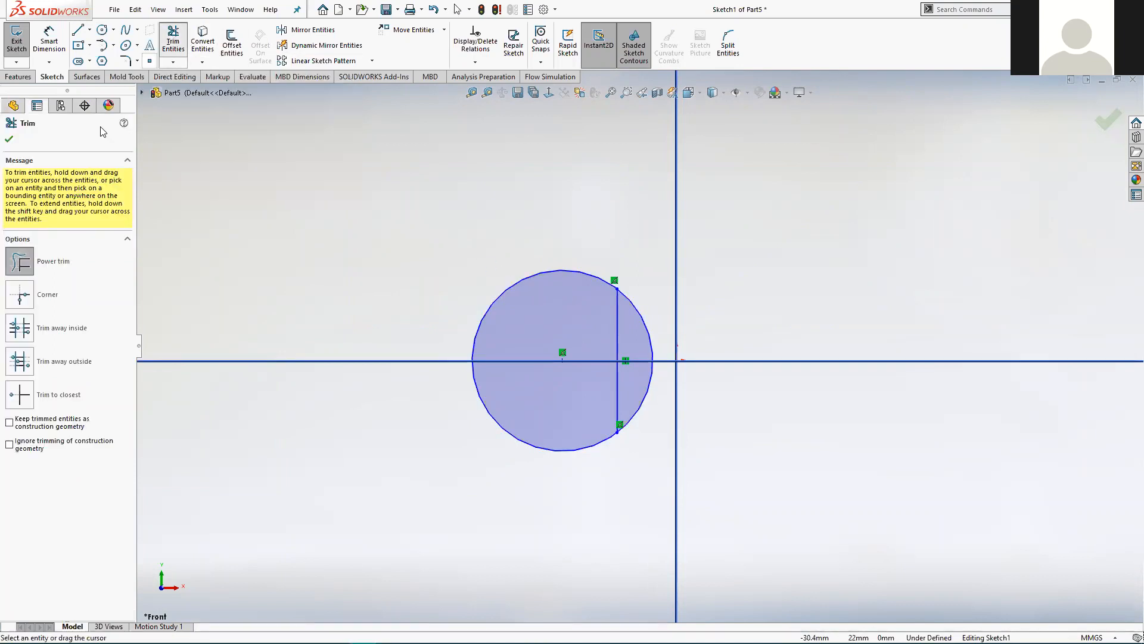
{"action": "left_click_drag", "start_coordinate": [647, 452], "coordinate": [650, 325]}
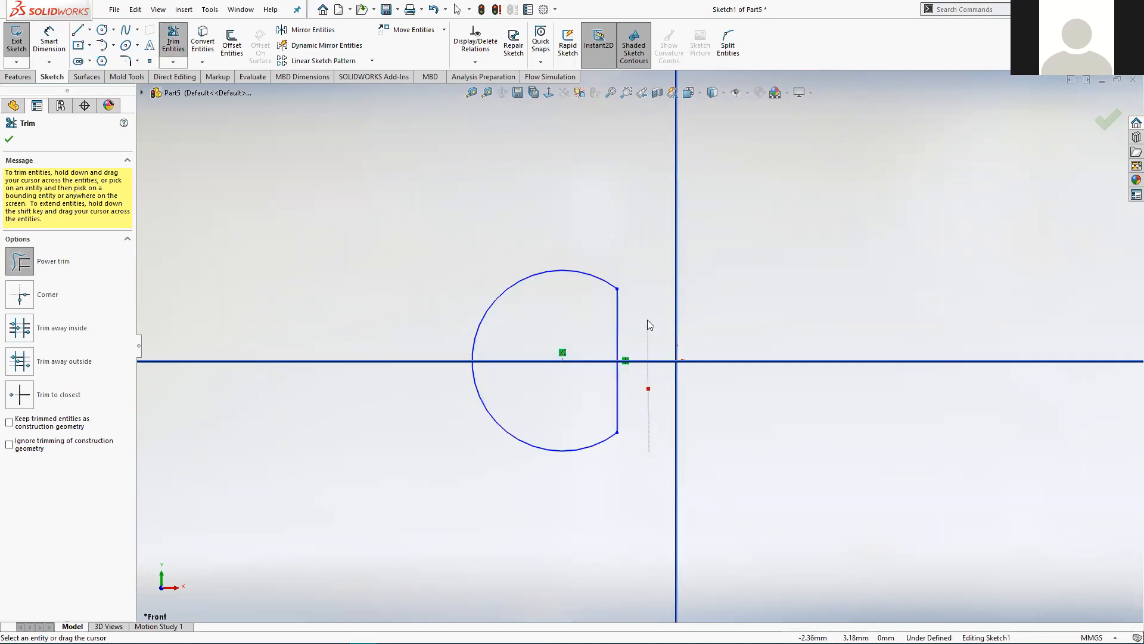
{"action": "left_click", "coordinate": [10, 138]}
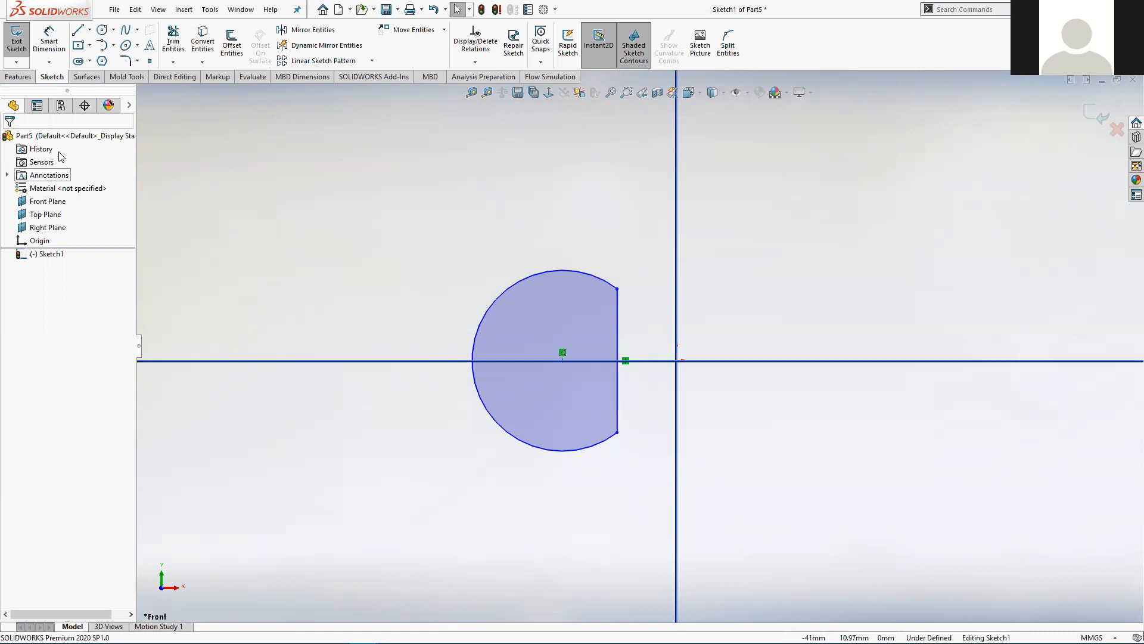
Dimension the horizontal distance between the arc's center and the vertical line as 1 mm.
{"action": "left_click", "coordinate": [50, 40]}
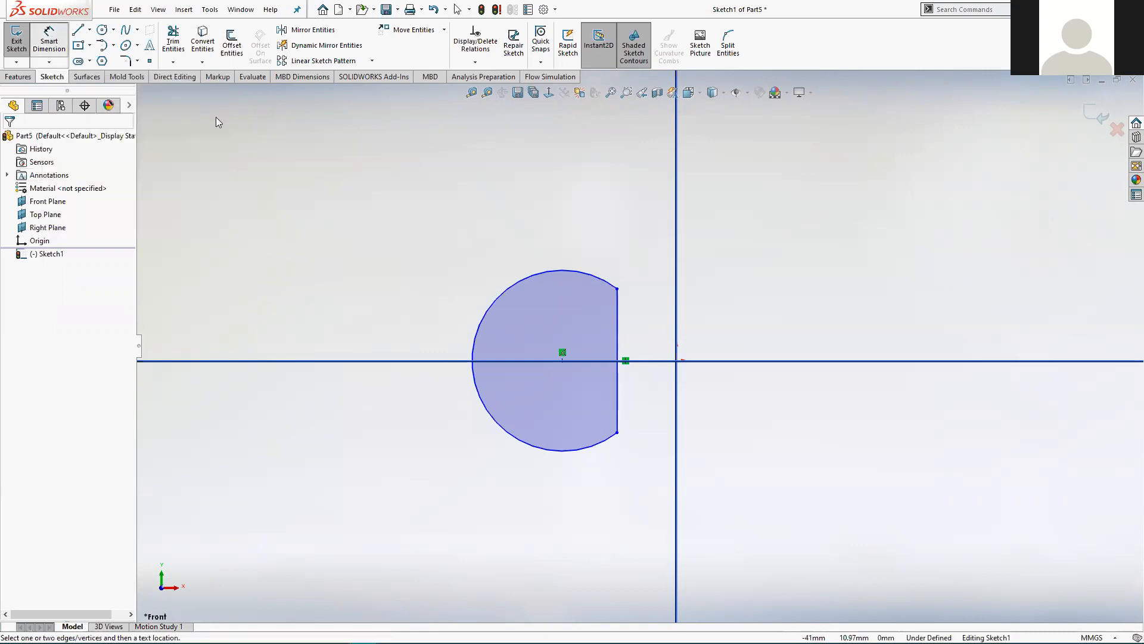
{"action": "left_click", "coordinate": [618, 331]}
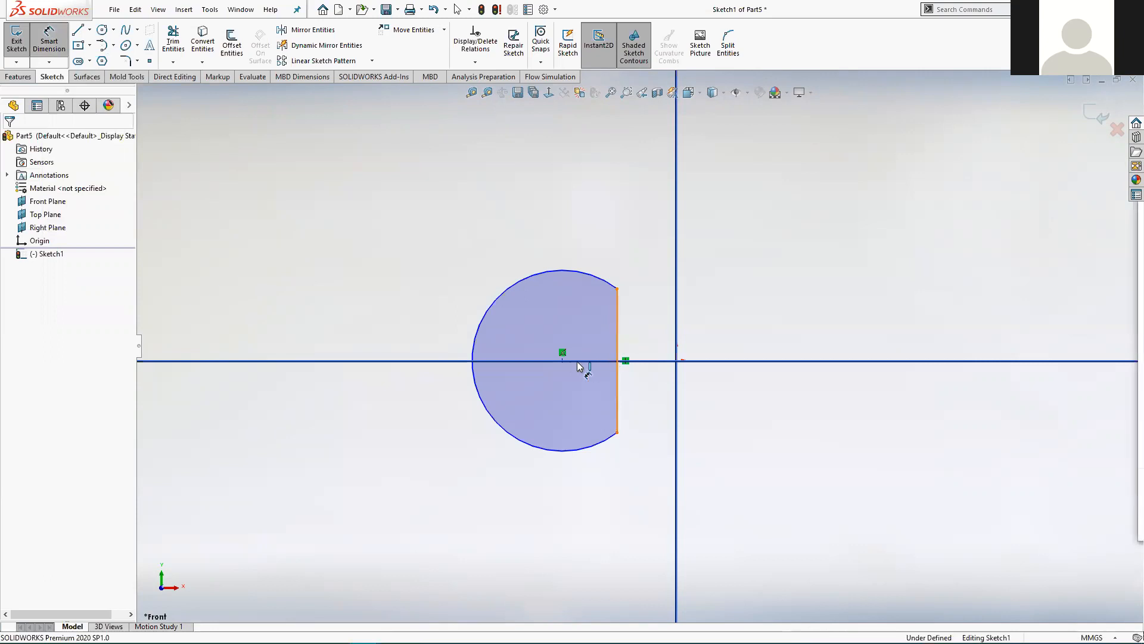
{"action": "left_click", "coordinate": [563, 360]}
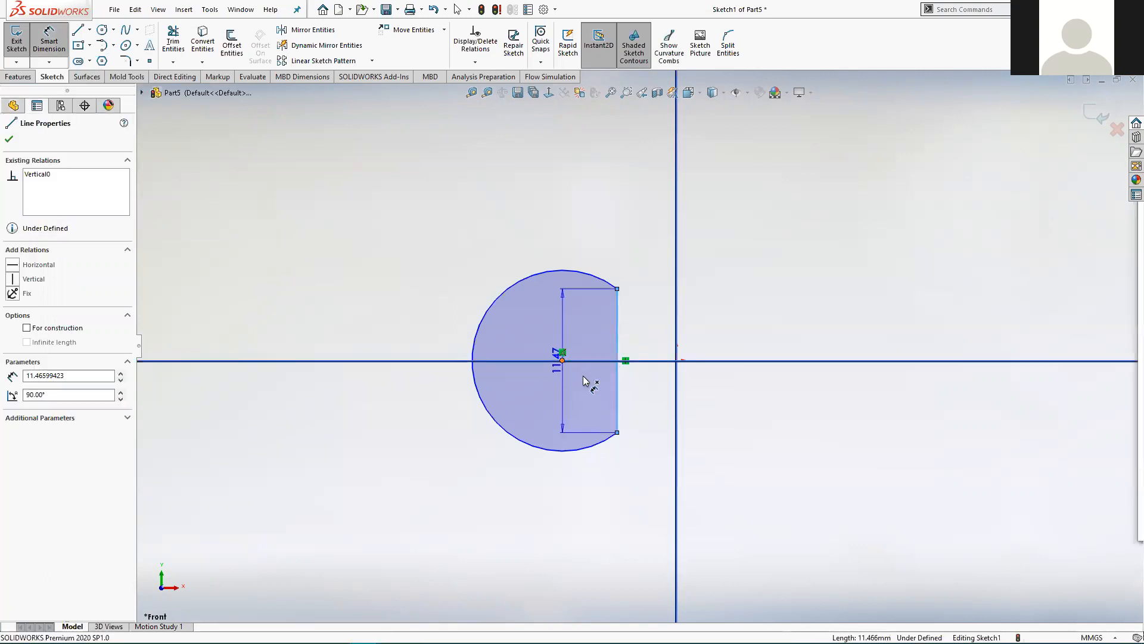
{"action": "left_click", "coordinate": [644, 408]}
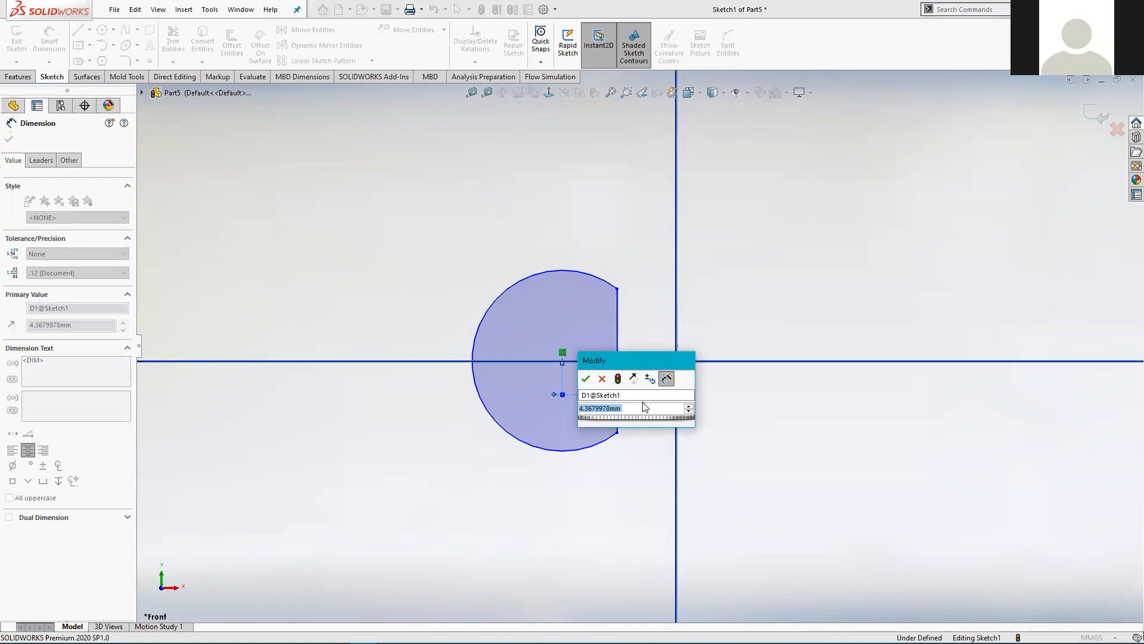
{"action": "type", "text": "1"}
{"action": "key", "text": "Return"}
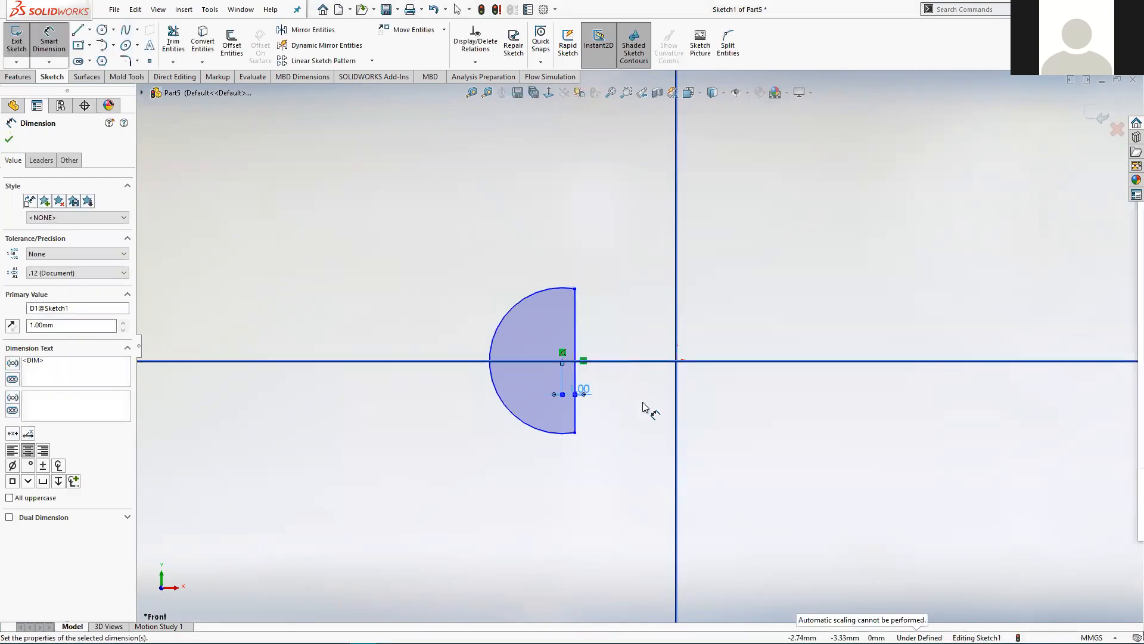
Dimension the arc of the D-shaped profile with a radius of 2.5 mm.
{"action": "left_click", "coordinate": [520, 311]}
{"action": "left_click", "coordinate": [476, 274]}
{"action": "type", "text": "2.5"}
{"action": "key", "text": "Return"}
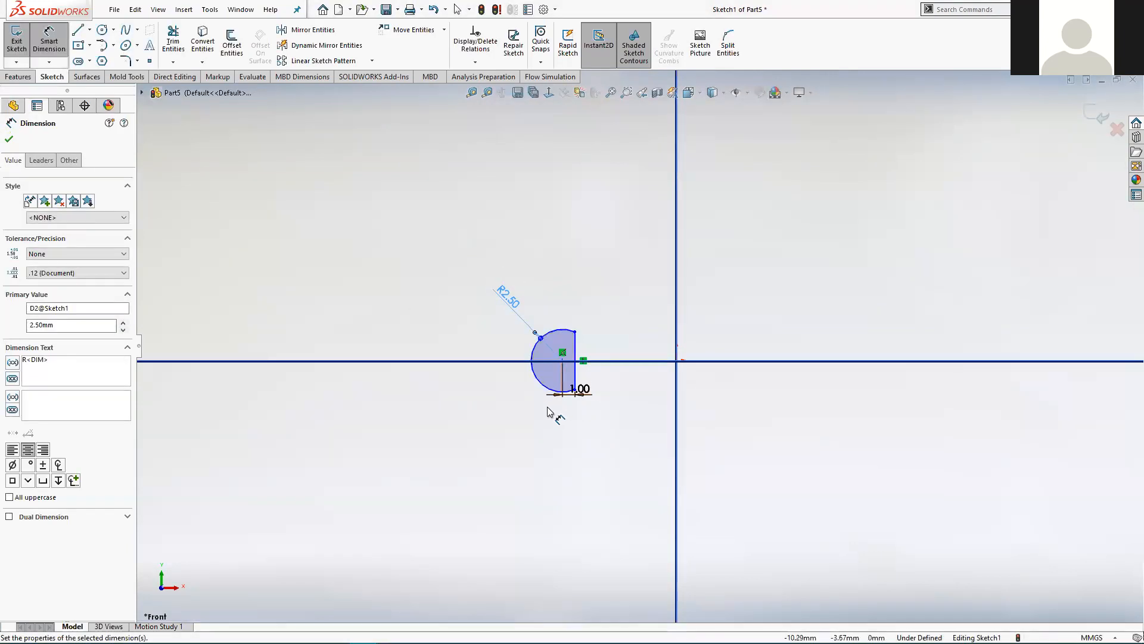
{"action": "key", "text": "Escape"}
{"action": "key", "text": "Escape"}
{"action": "scroll", "coordinate": [546, 369], "scroll_direction": "down", "scroll_amount": 3}
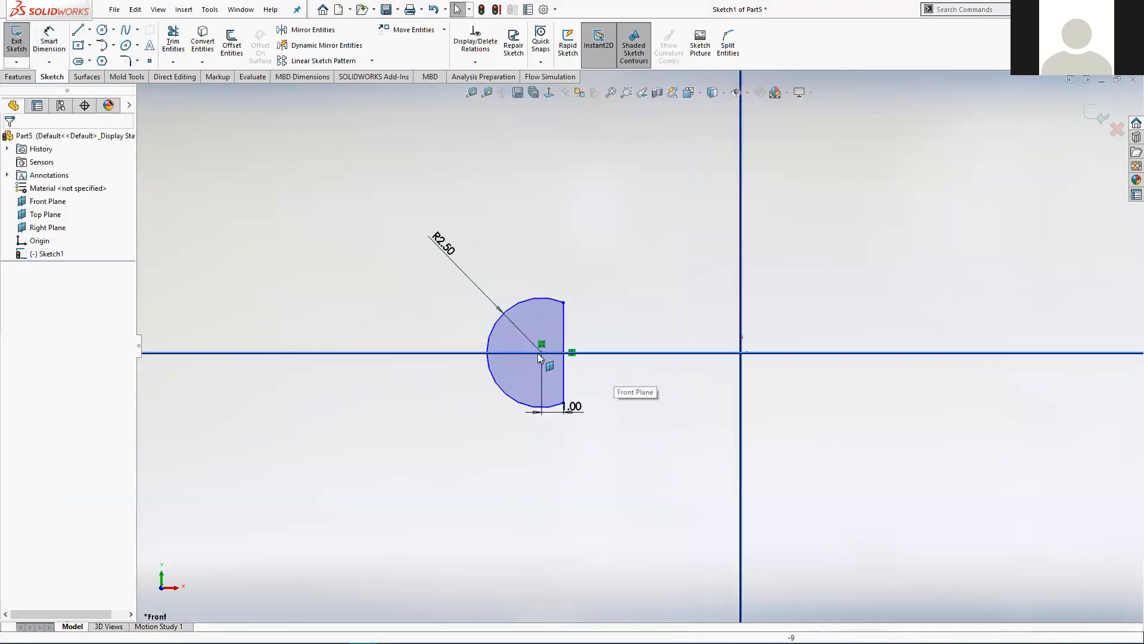
Move the profile closer to the origin, dimension its vertical line 2.5 mm from the Right Plane, and exit the sketch.
{"action": "left_click_drag", "start_coordinate": [542, 353], "coordinate": [649, 368]}
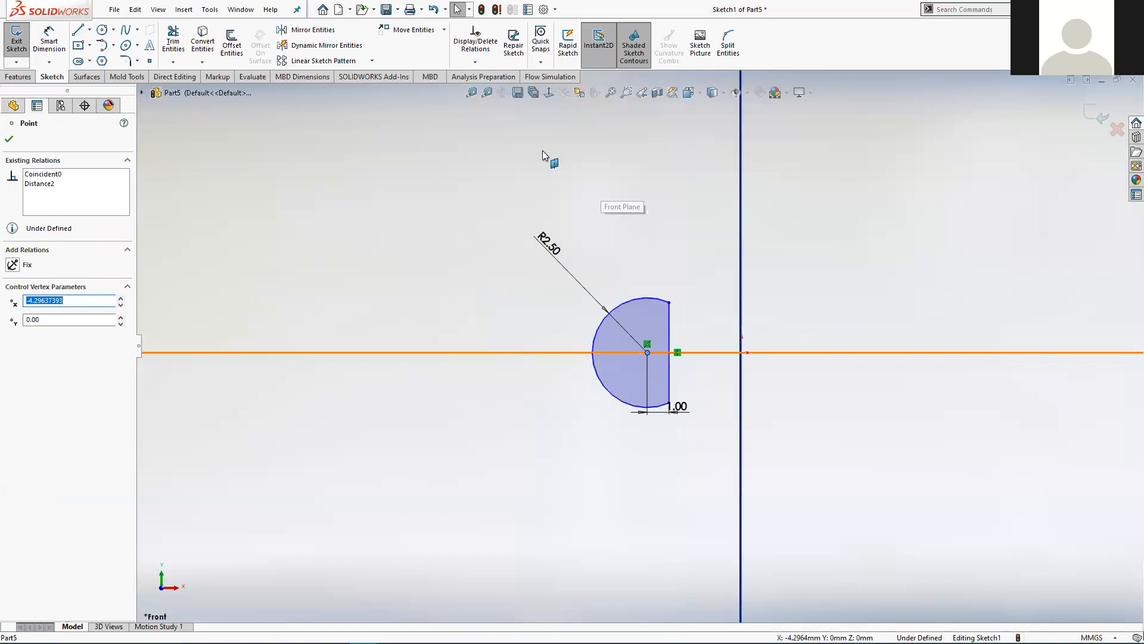
{"action": "left_click", "coordinate": [59, 37]}
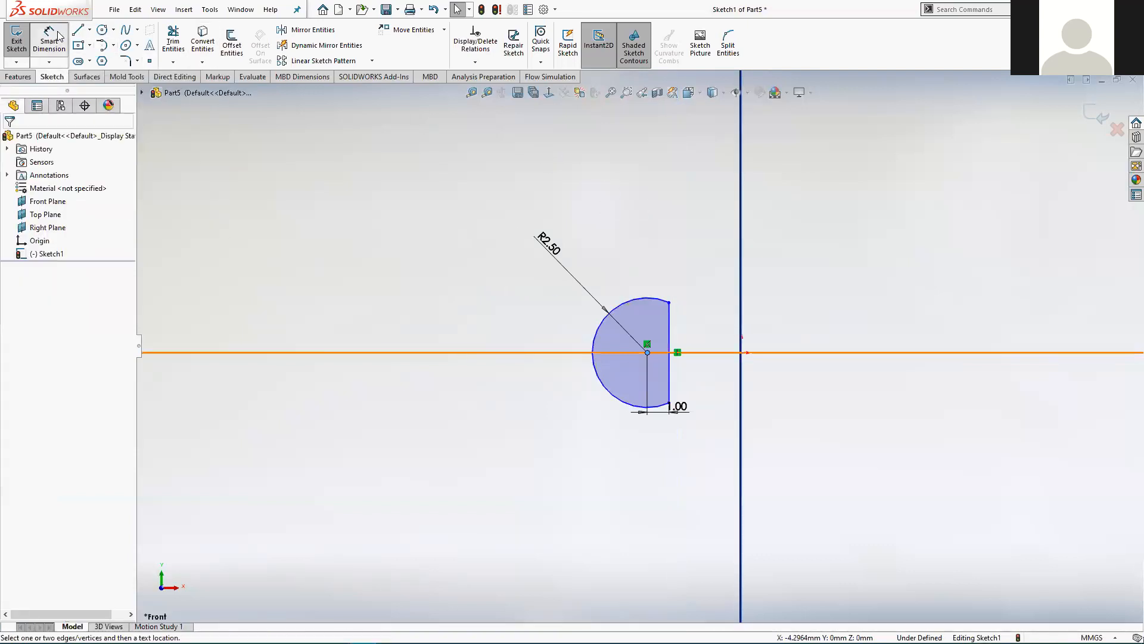
{"action": "left_click", "coordinate": [742, 324]}
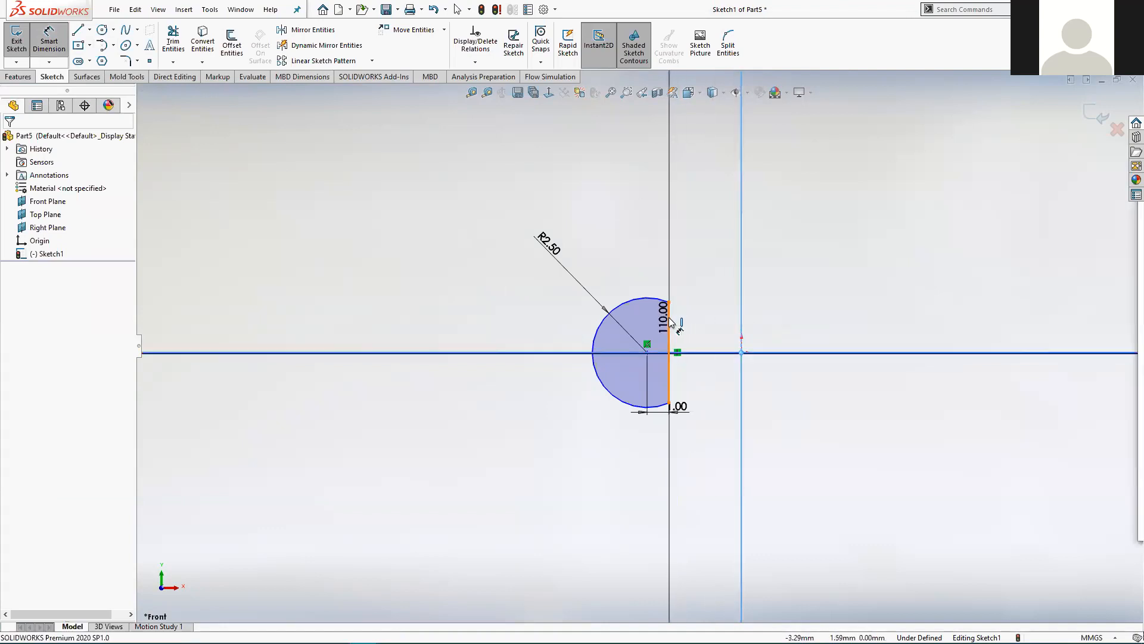
{"action": "left_click", "coordinate": [669, 325]}
{"action": "left_click", "coordinate": [705, 270]}
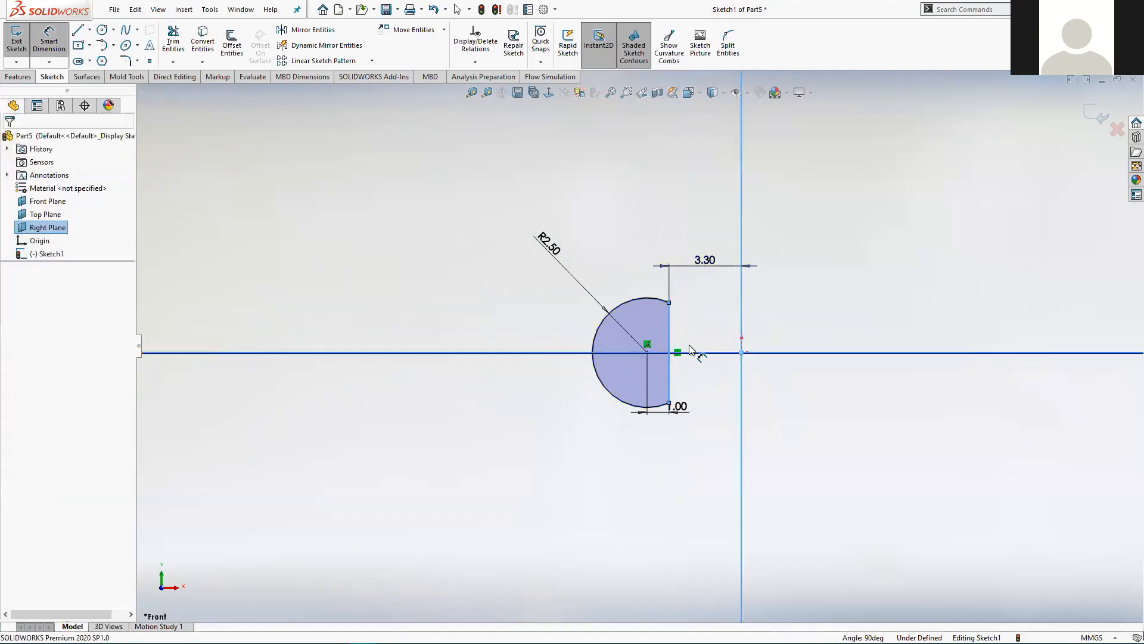
{"action": "type", "text": "2.5"}
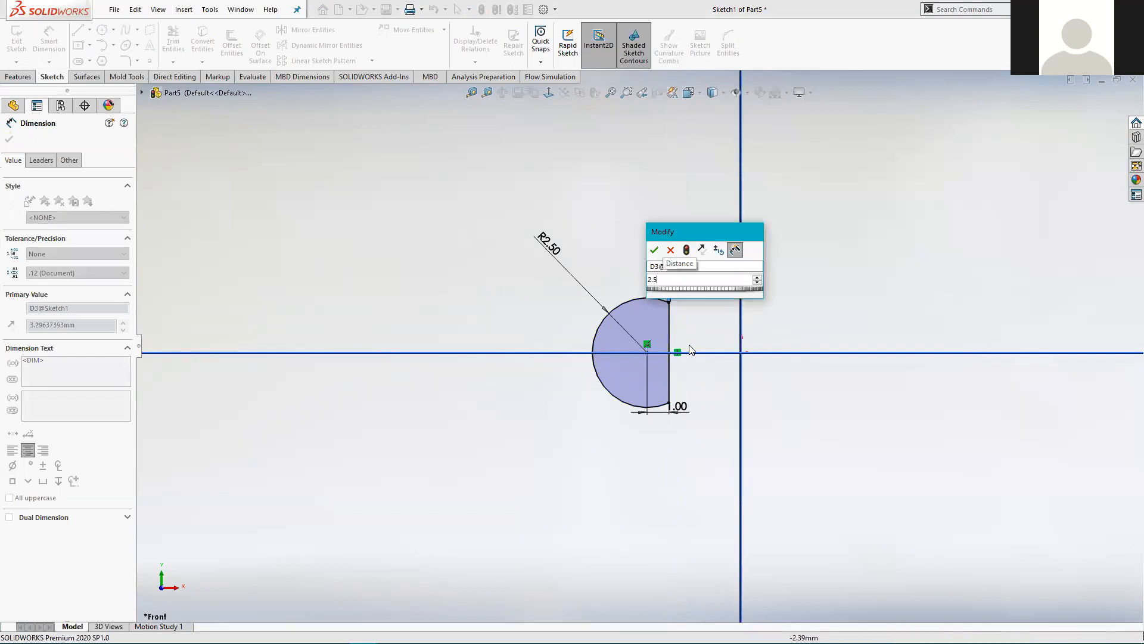
{"action": "key", "text": "Return"}
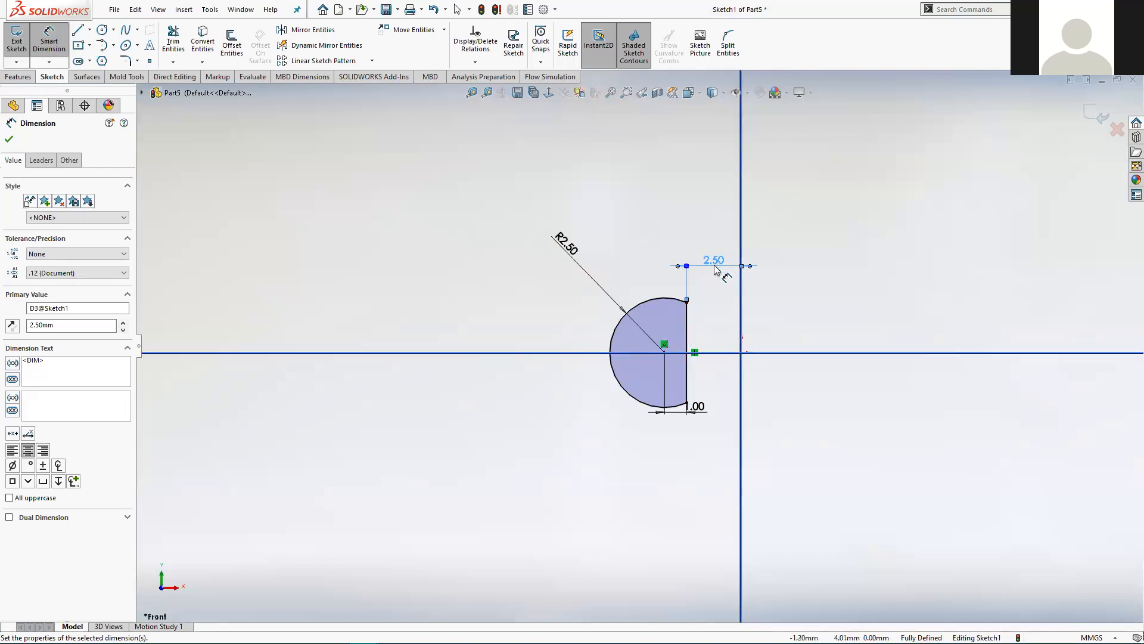
{"action": "left_click", "coordinate": [1098, 114]}
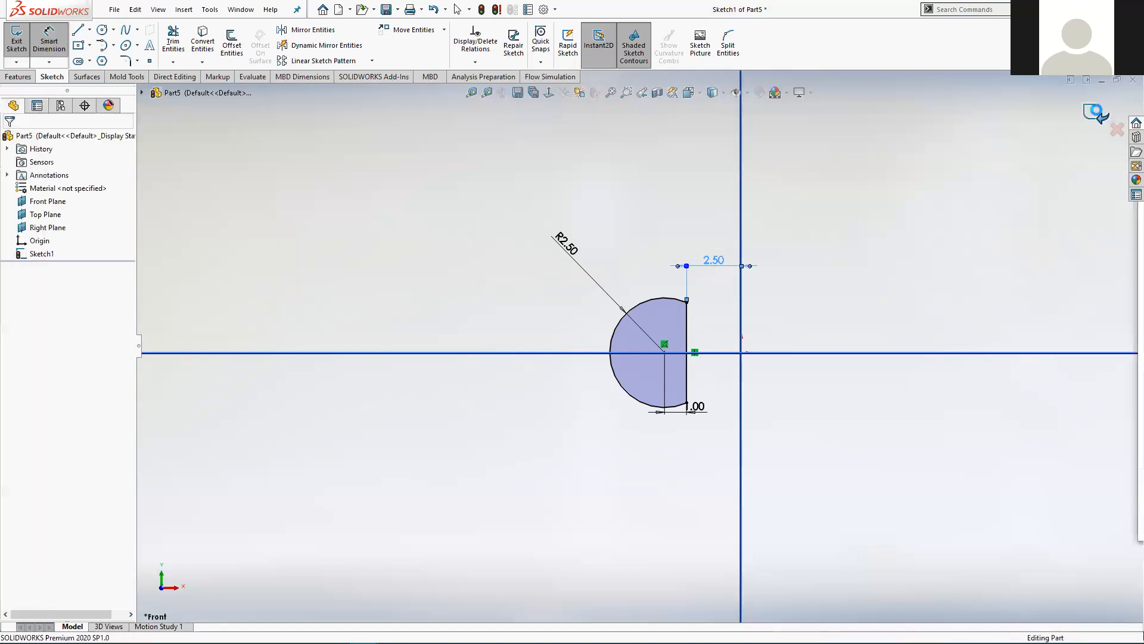
Enlarge the displayed boundary of the Top Plane so that it extends well behind the D-shaped profile.
{"action": "middle_click_drag", "start_coordinate": [526, 265], "coordinate": [580, 344]}
{"action": "scroll", "coordinate": [580, 344], "scroll_direction": "down", "scroll_amount": 1}
{"action": "scroll", "coordinate": [592, 313], "scroll_direction": "up", "scroll_amount": 4}
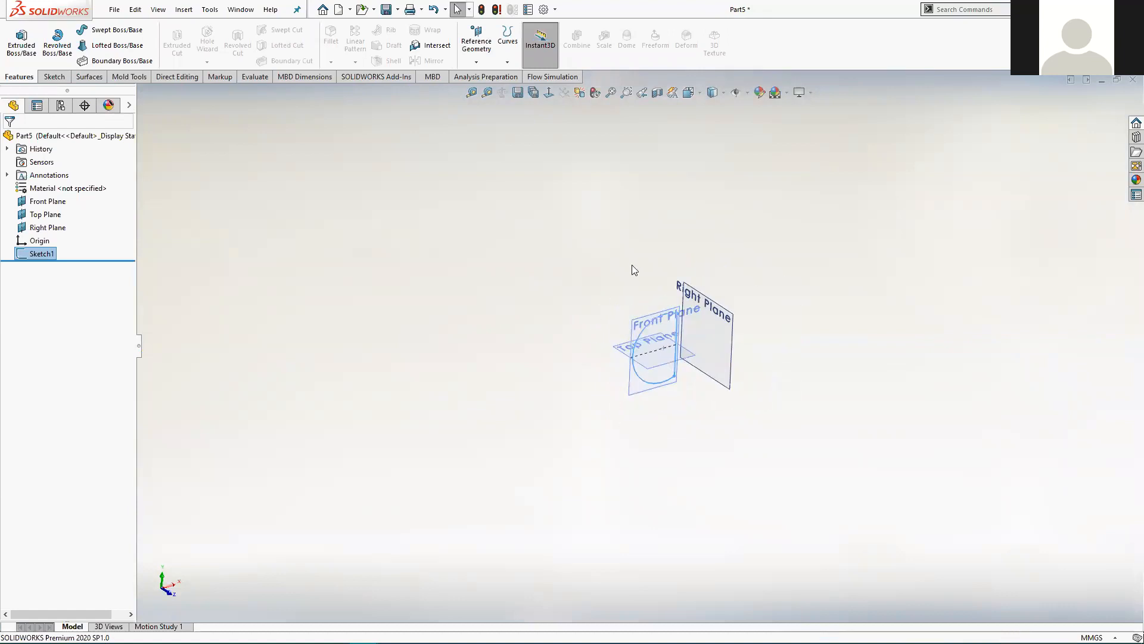
{"action": "scroll", "coordinate": [632, 191], "scroll_direction": "down", "scroll_amount": 2}
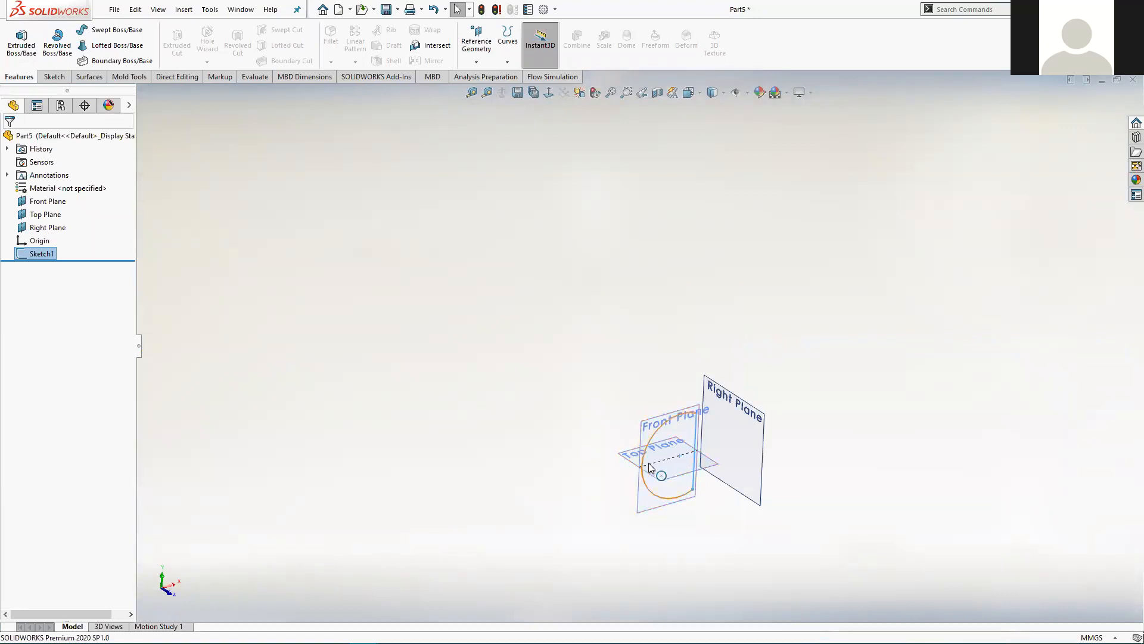
{"action": "left_click", "coordinate": [601, 456]}
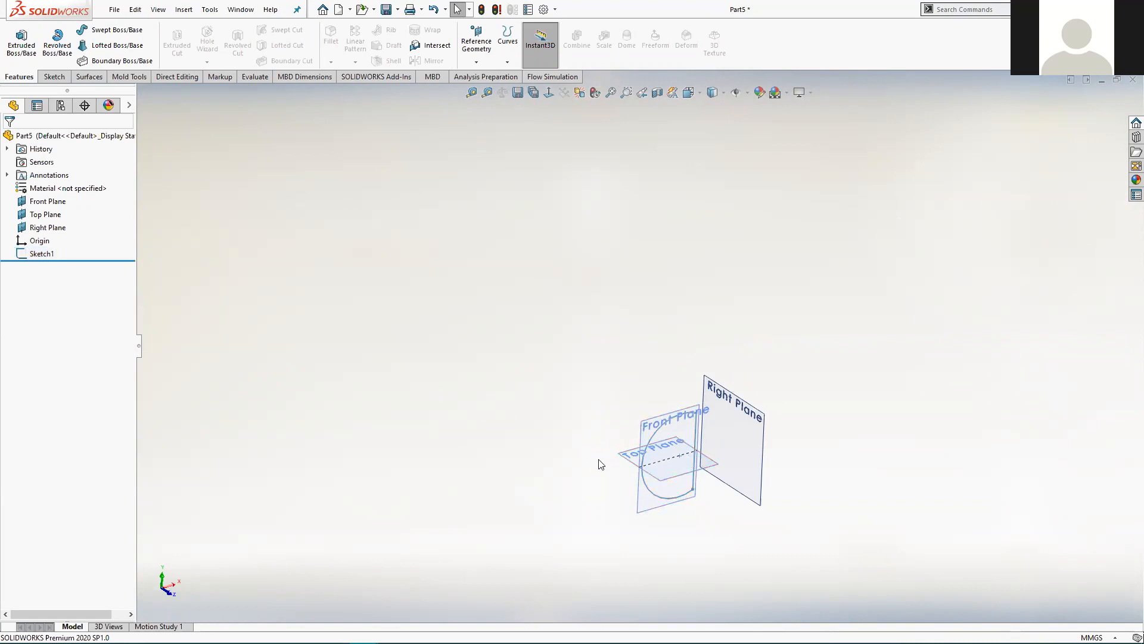
{"action": "middle_click_drag", "start_coordinate": [600, 460], "coordinate": [599, 462]}
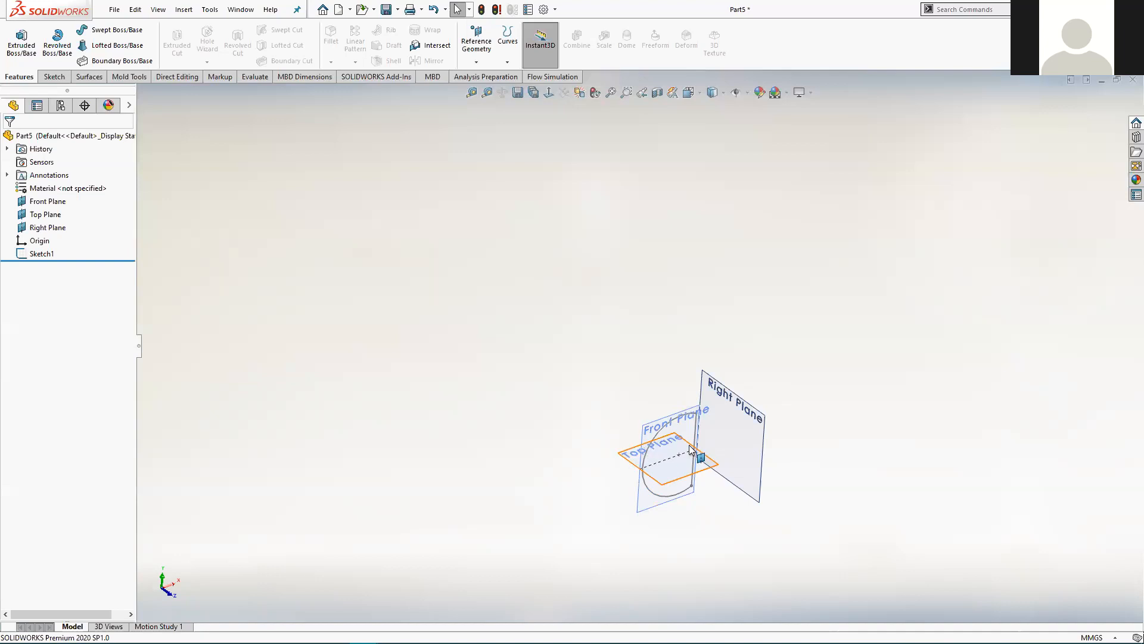
{"action": "scroll", "coordinate": [689, 446], "scroll_direction": "down", "scroll_amount": 1}
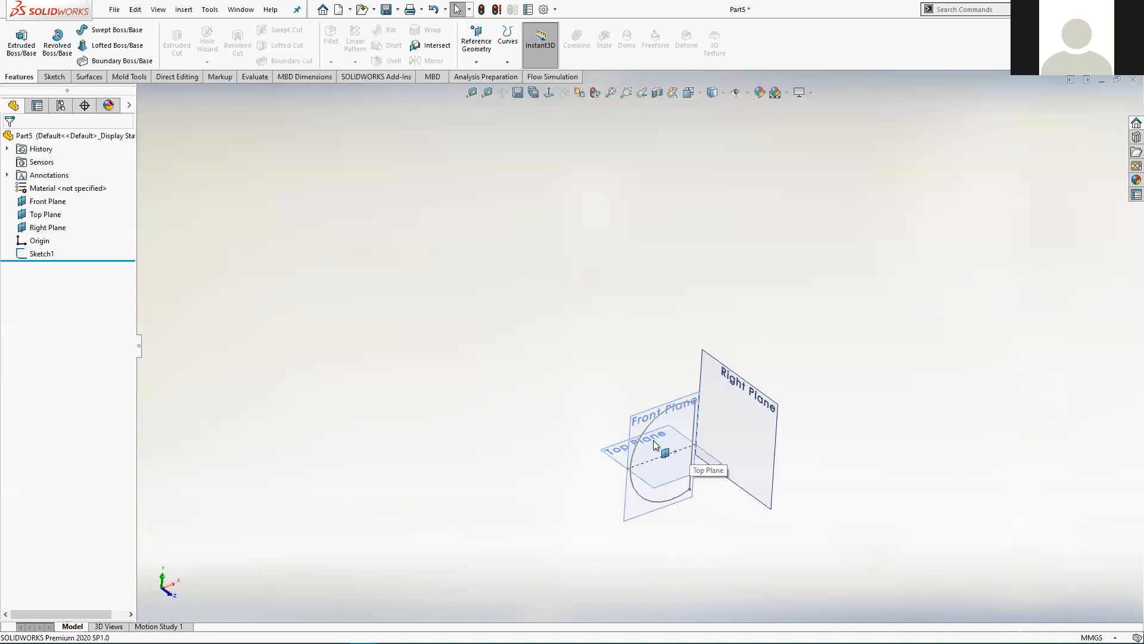
{"action": "left_click", "coordinate": [621, 463]}
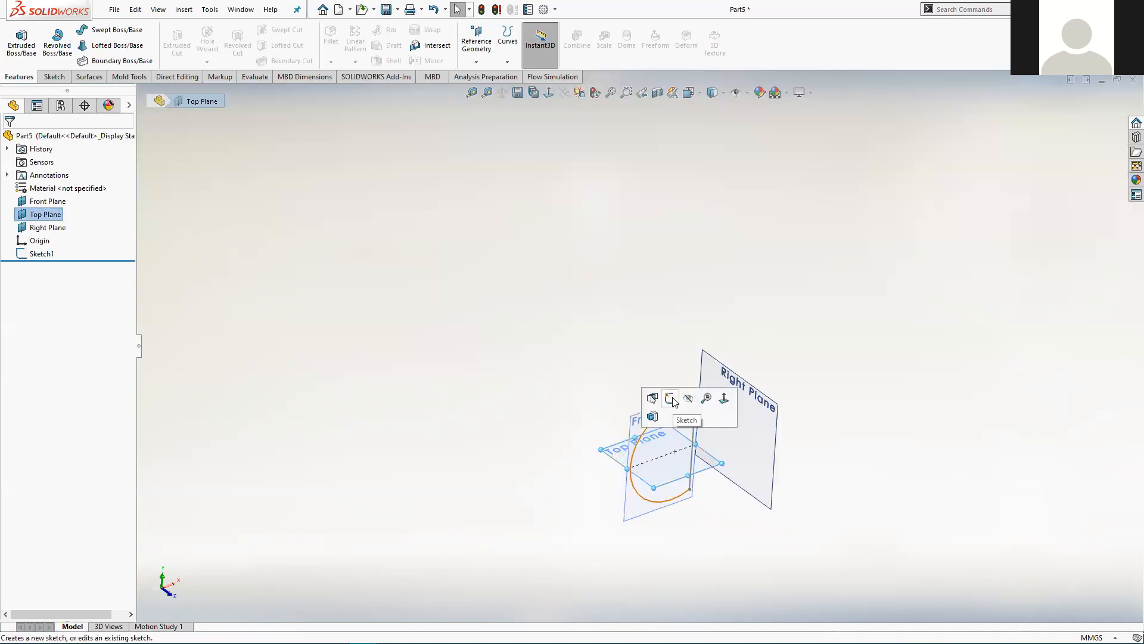
{"action": "left_click", "coordinate": [505, 398]}
{"action": "left_click", "coordinate": [624, 453]}
{"action": "left_click", "coordinate": [625, 456]}
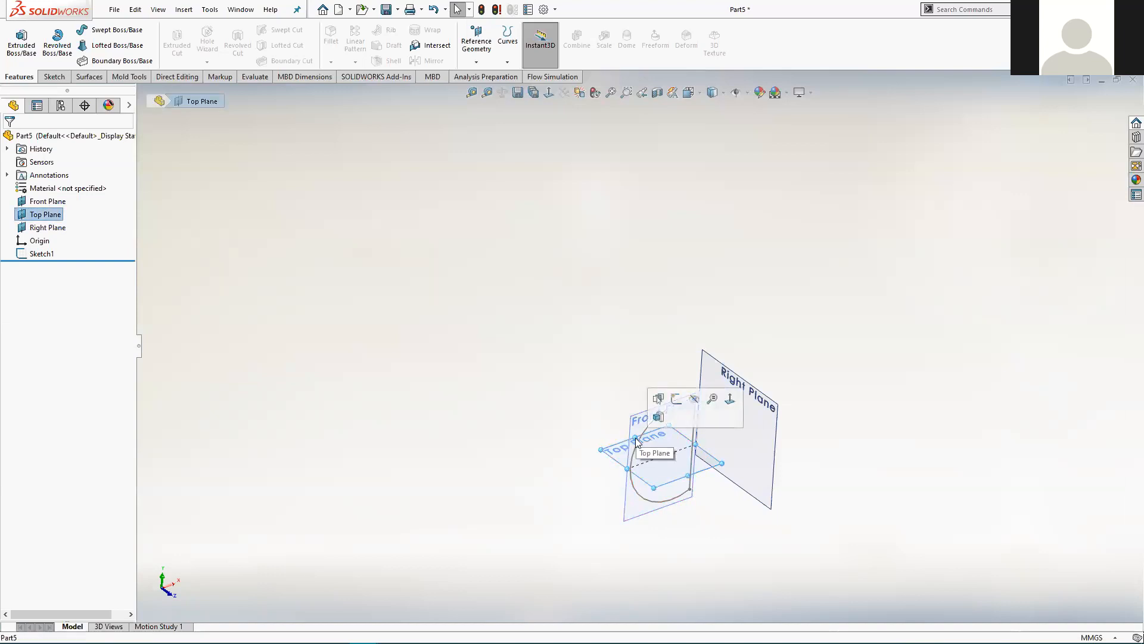
{"action": "left_click", "coordinate": [638, 436]}
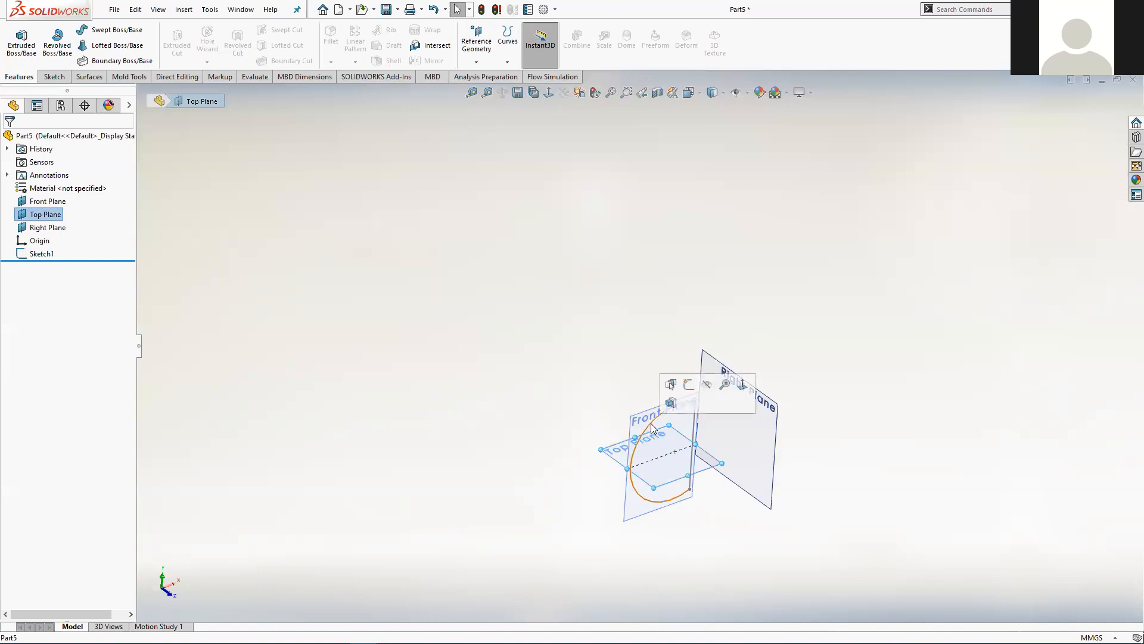
{"action": "scroll", "coordinate": [662, 435], "scroll_direction": "down", "scroll_amount": 2}
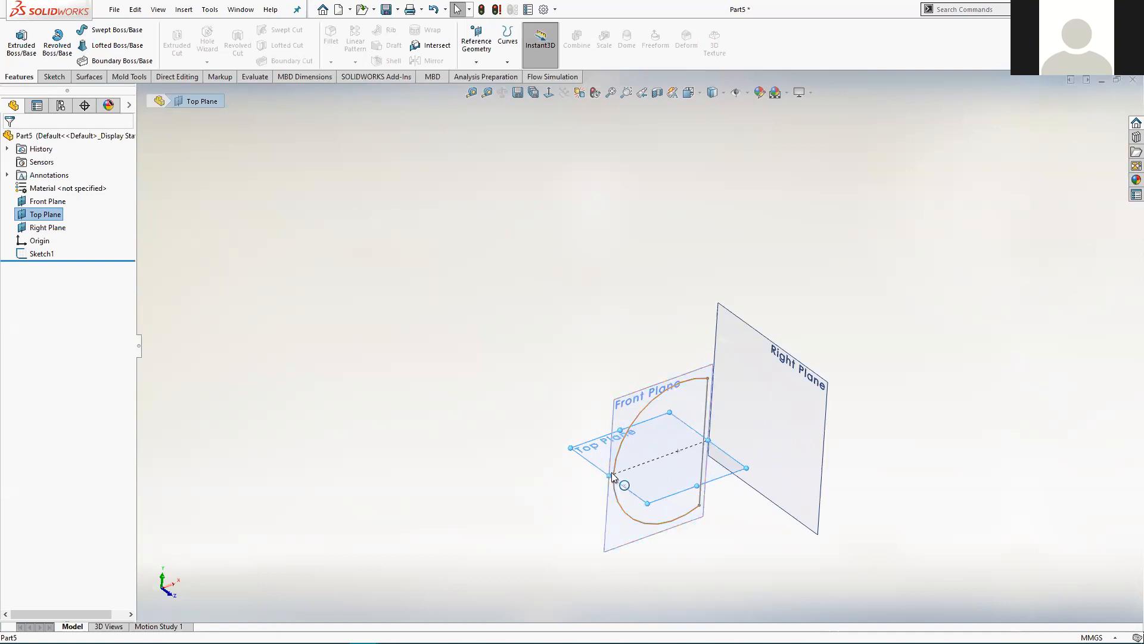
{"action": "mouse_move", "coordinate": [549, 406]}
{"action": "left_mouse_down"}
{"action": "mouse_move", "coordinate": [319, 324]}
{"action": "mouse_move", "coordinate": [475, 355]}
{"action": "mouse_move", "coordinate": [453, 422]}
{"action": "mouse_move", "coordinate": [417, 413]}
{"action": "mouse_move", "coordinate": [446, 391]}
{"action": "mouse_move", "coordinate": [156, 240]}
{"action": "mouse_move", "coordinate": [172, 243]}
{"action": "left_mouse_up"}
{"action": "scroll", "coordinate": [536, 475], "scroll_direction": "up", "scroll_amount": 6}
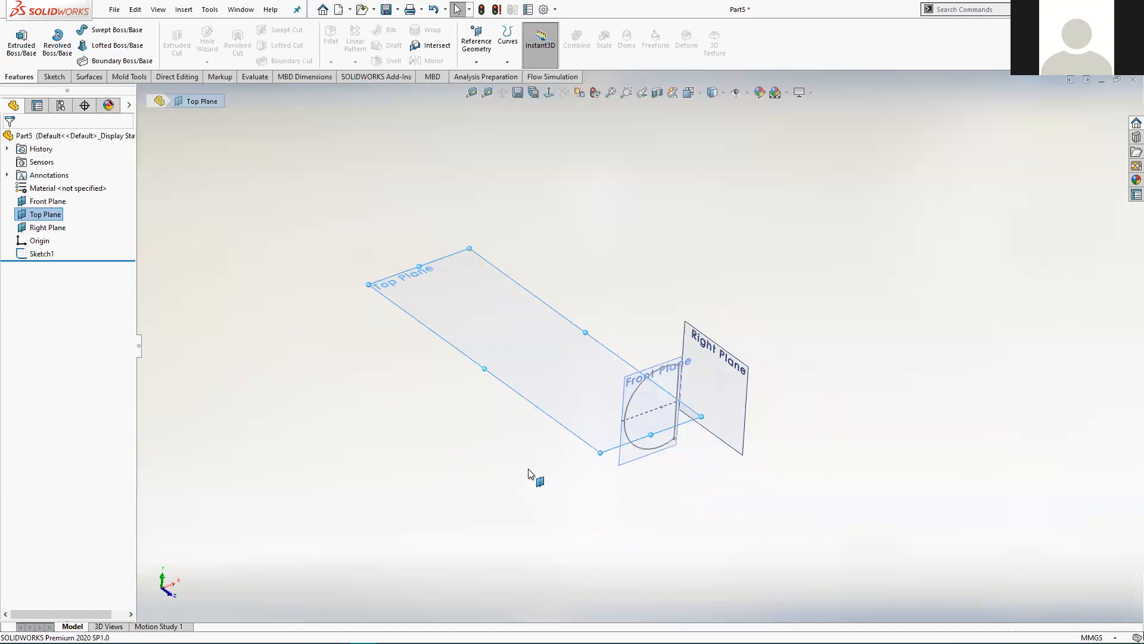
{"action": "left_click_drag", "start_coordinate": [472, 388], "coordinate": [486, 416]}
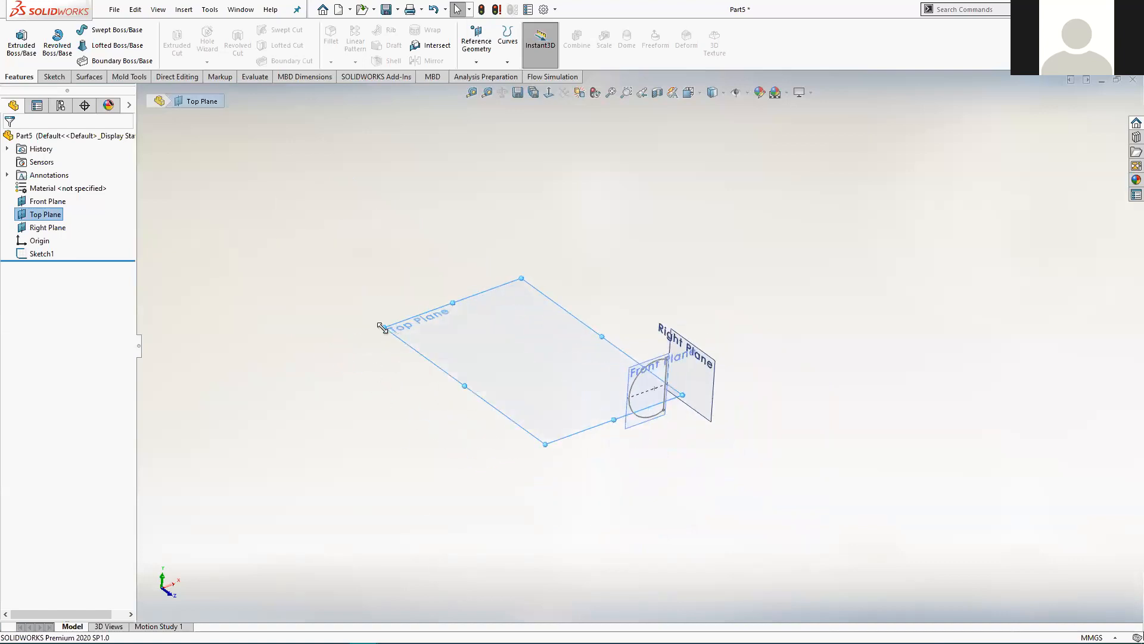
{"action": "left_click_drag", "start_coordinate": [384, 327], "coordinate": [342, 292]}
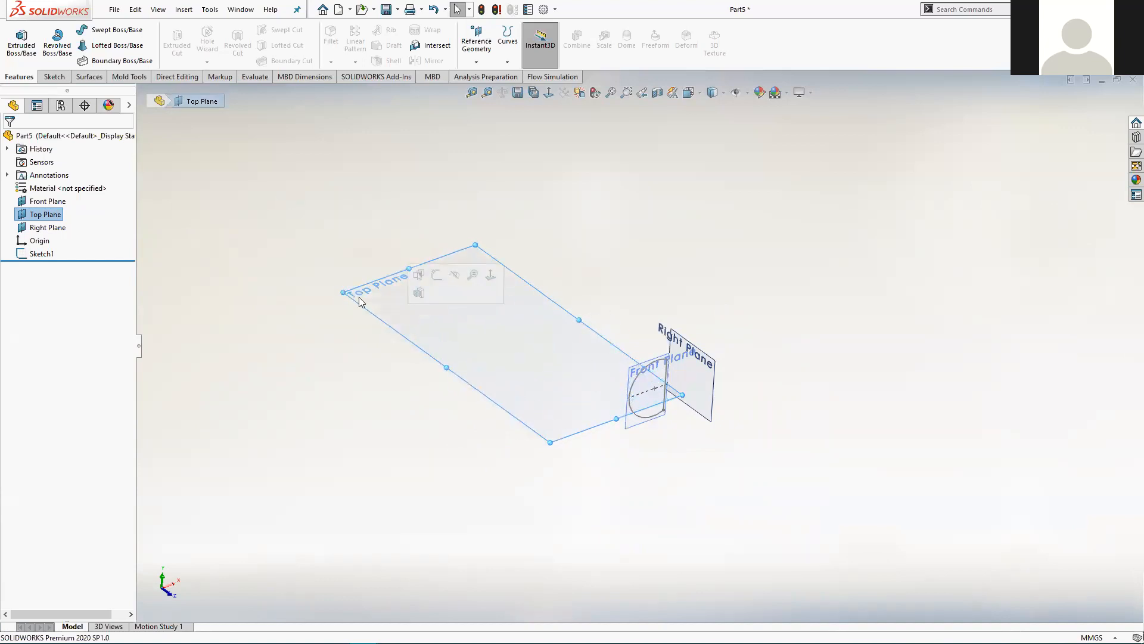
{"action": "left_click", "coordinate": [693, 225]}
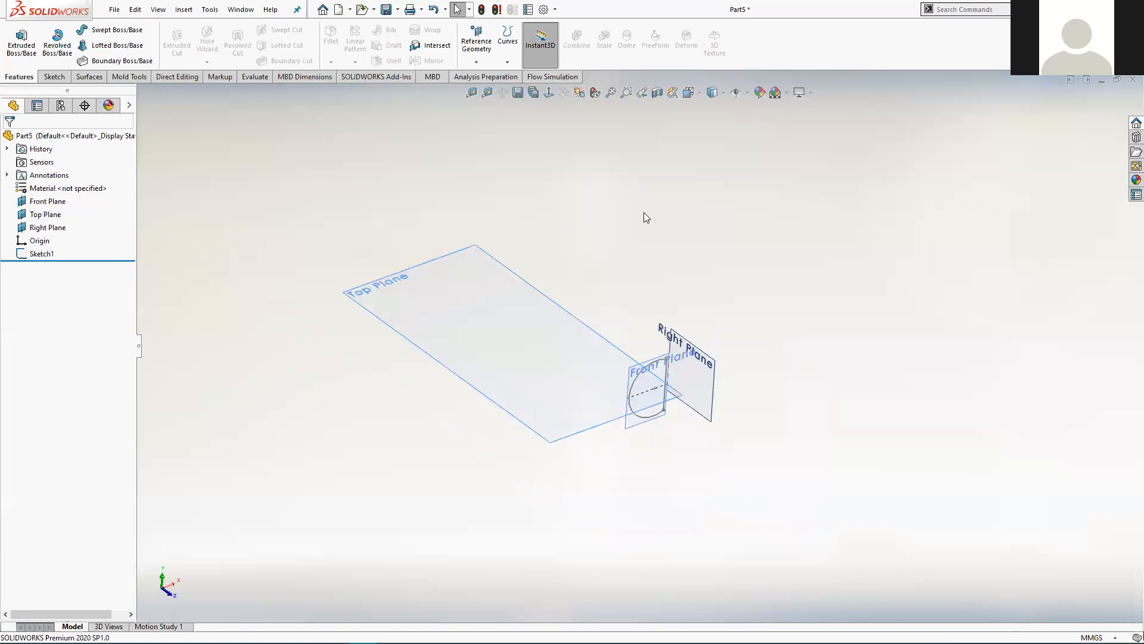
On the Top Plane, sketch a vertical line about 21 mm long running backward from near the midpoint of the profile's straight edge.
{"action": "left_click", "coordinate": [482, 309]}
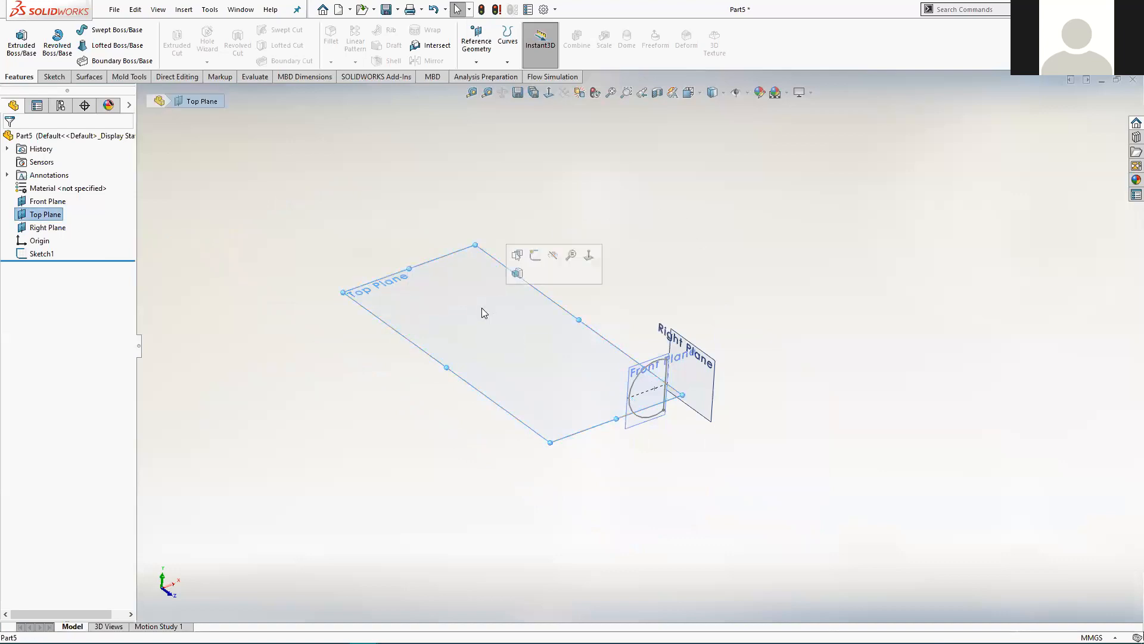
{"action": "left_click", "coordinate": [531, 257]}
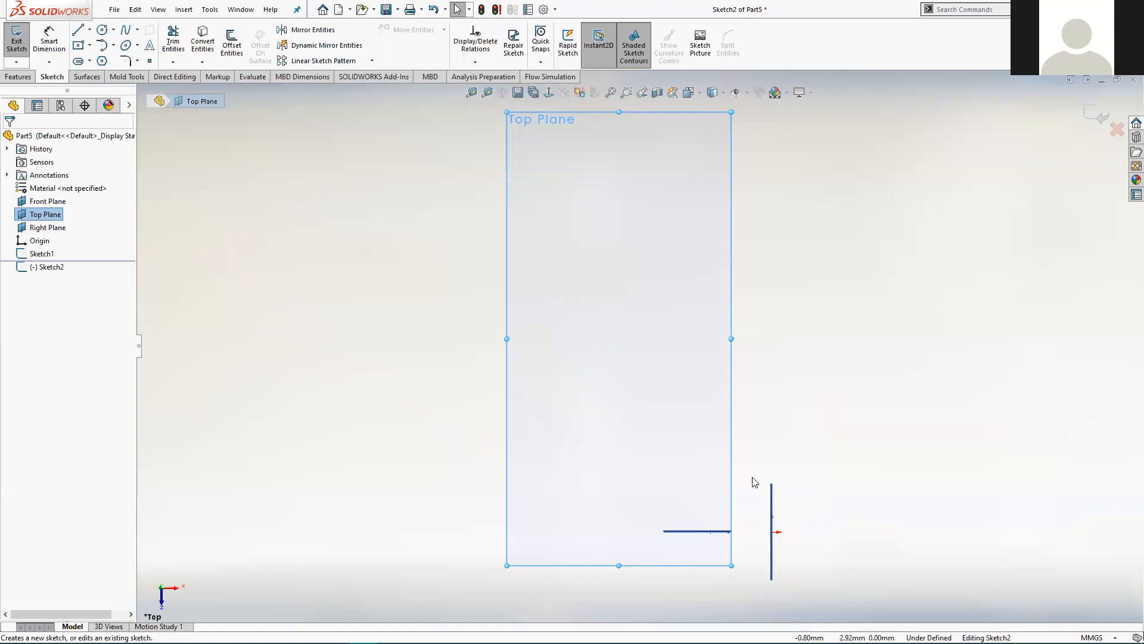
{"action": "mouse_move", "coordinate": [841, 527]}
{"action": "middle_mouse_down"}
{"action": "mouse_move", "coordinate": [817, 482]}
{"action": "mouse_move", "coordinate": [836, 336]}
{"action": "mouse_move", "coordinate": [861, 328]}
{"action": "mouse_move", "coordinate": [839, 386]}
{"action": "middle_mouse_up"}
{"action": "scroll", "coordinate": [871, 461], "scroll_direction": "down", "scroll_amount": 3}
{"action": "key", "text": "l"}
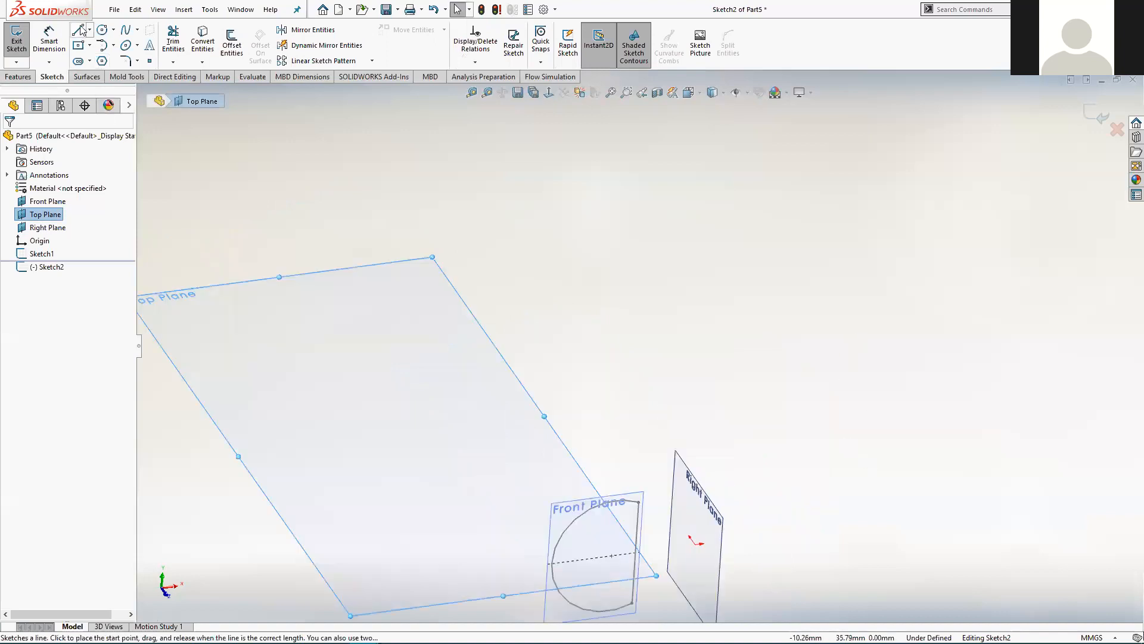
{"action": "left_click", "coordinate": [624, 545]}
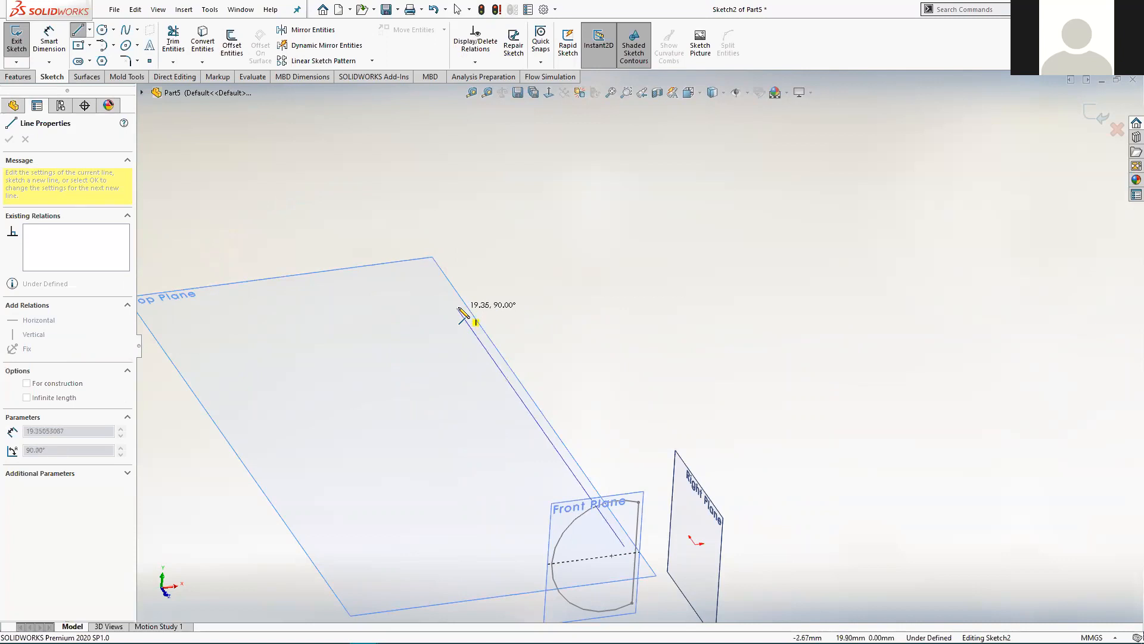
{"action": "double_click", "coordinate": [439, 284]}
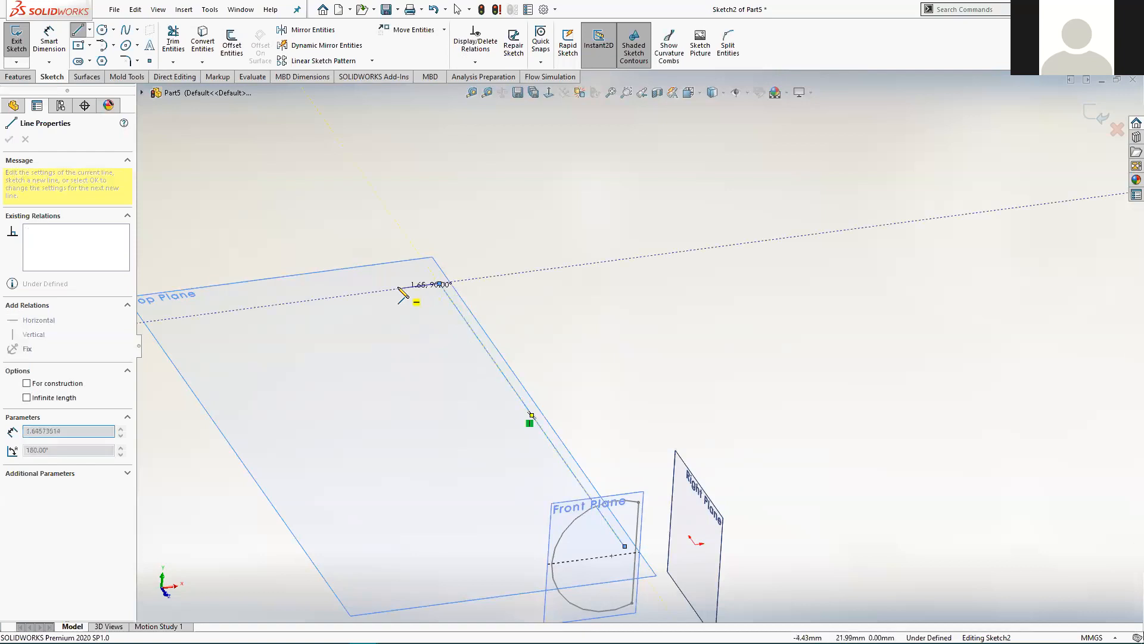
{"action": "key", "text": "Escape"}
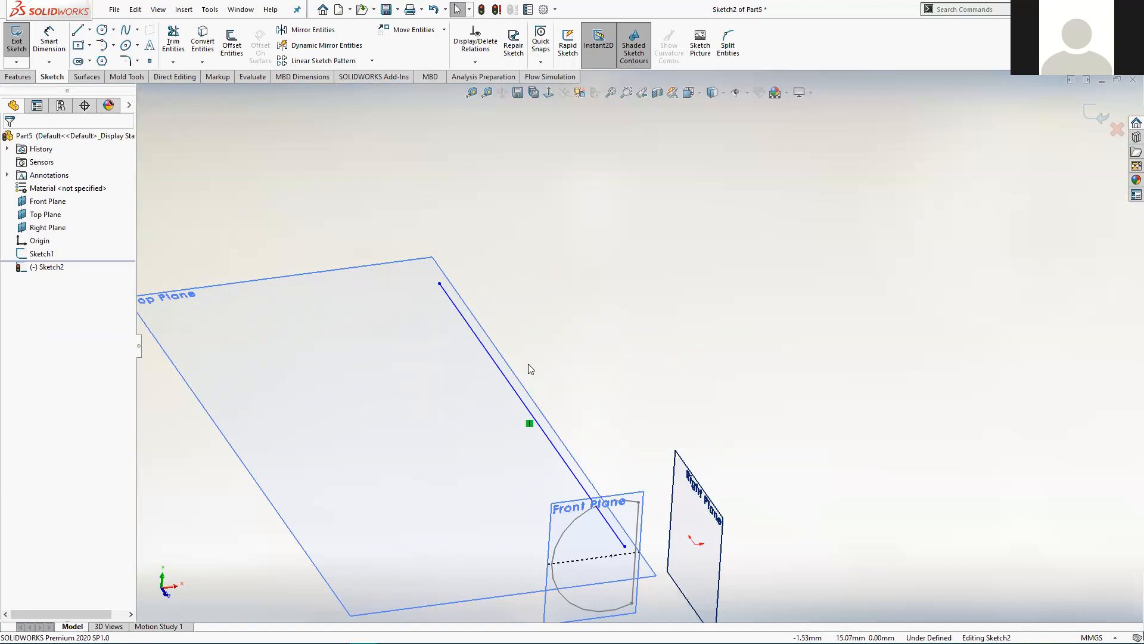
Add a Pierce relation between the path line's front endpoint and the straight edge of the D-shaped profile.
{"action": "scroll", "coordinate": [660, 558], "scroll_direction": "up", "scroll_amount": 1}
{"action": "scroll", "coordinate": [660, 558], "scroll_direction": "down", "scroll_amount": 1}
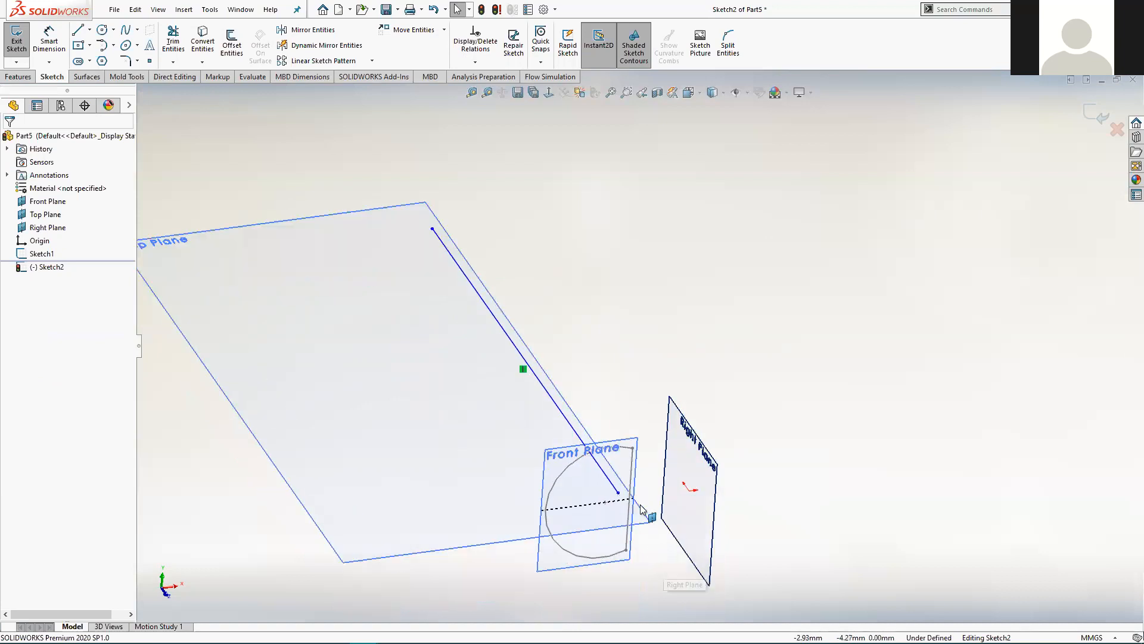
{"action": "scroll", "coordinate": [666, 504], "scroll_direction": "down", "scroll_amount": 3}
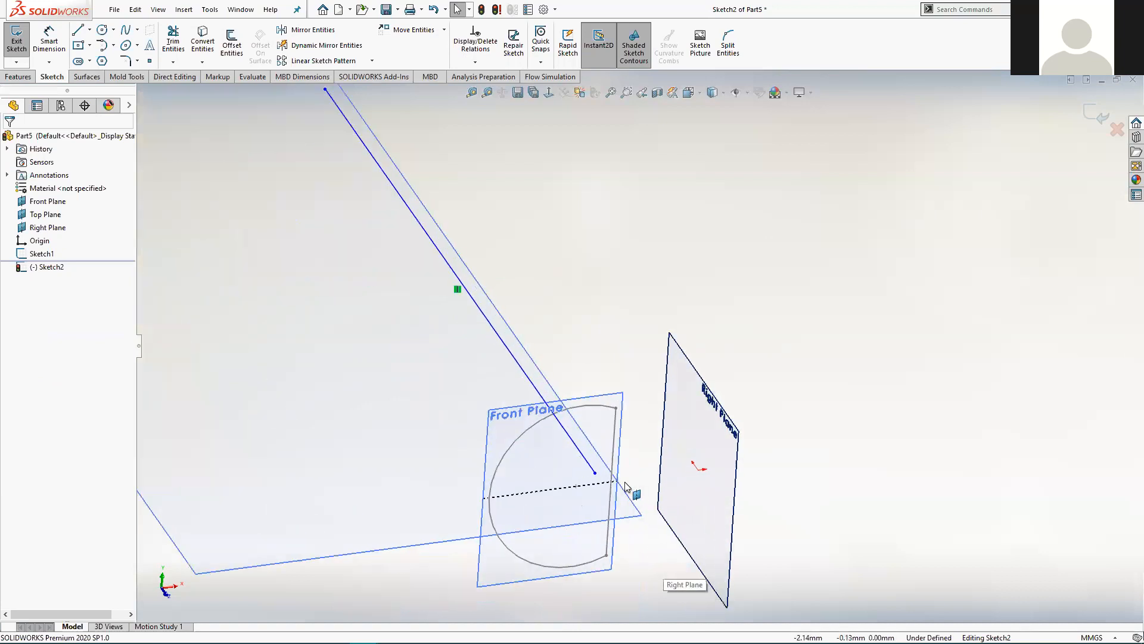
{"action": "left_click", "coordinate": [585, 455]}
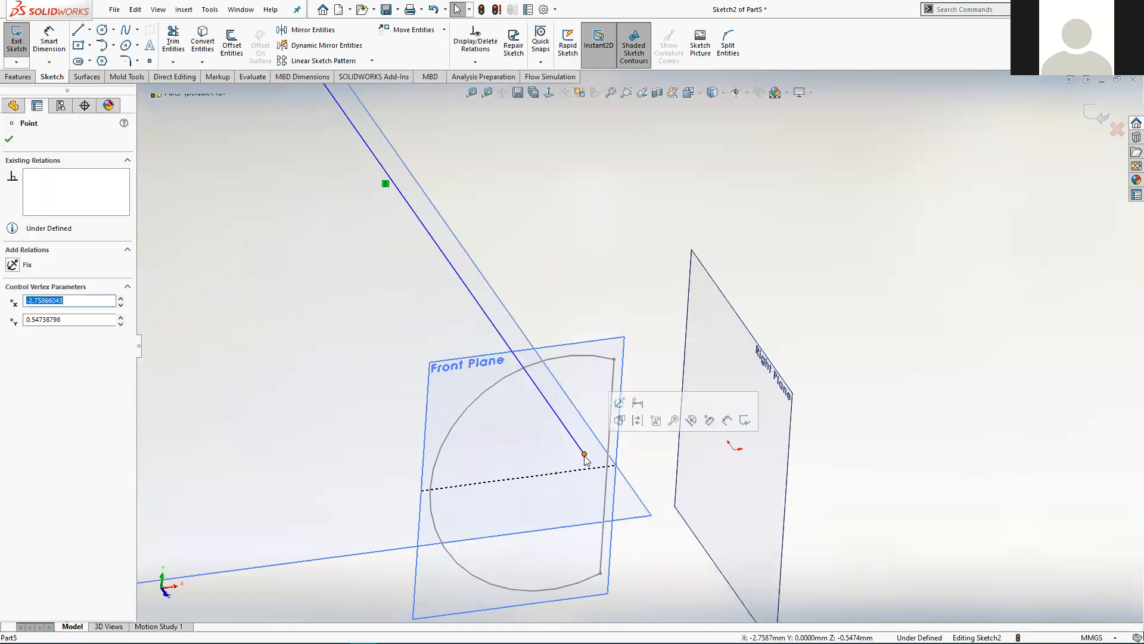
{"action": "left_click", "coordinate": [606, 489], "text": "ctrl"}
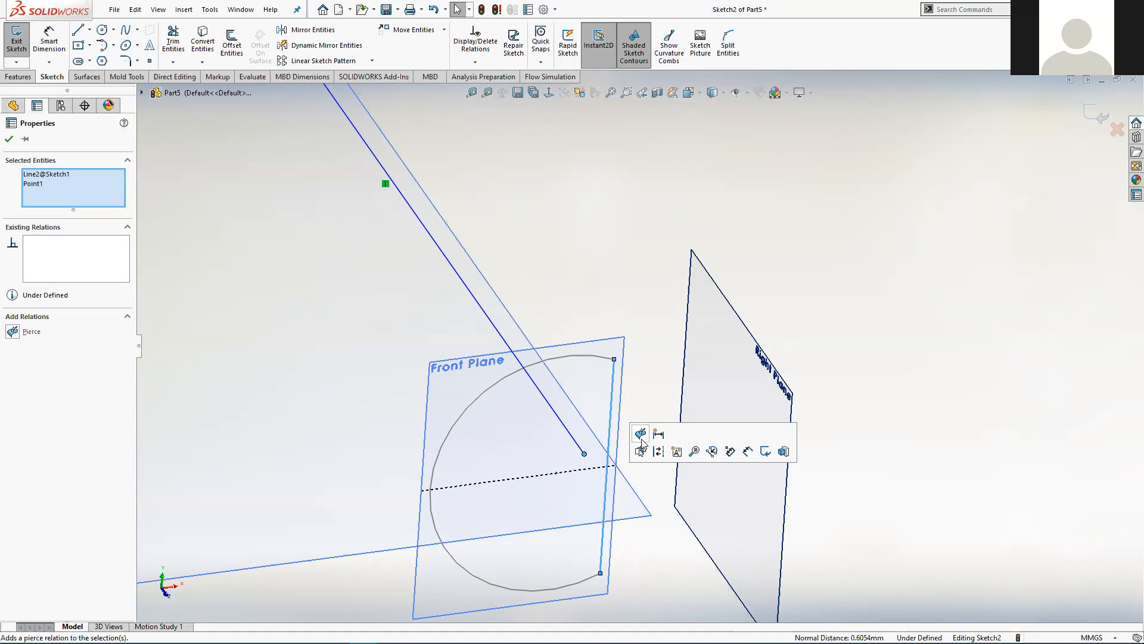
{"action": "left_click", "coordinate": [642, 434]}
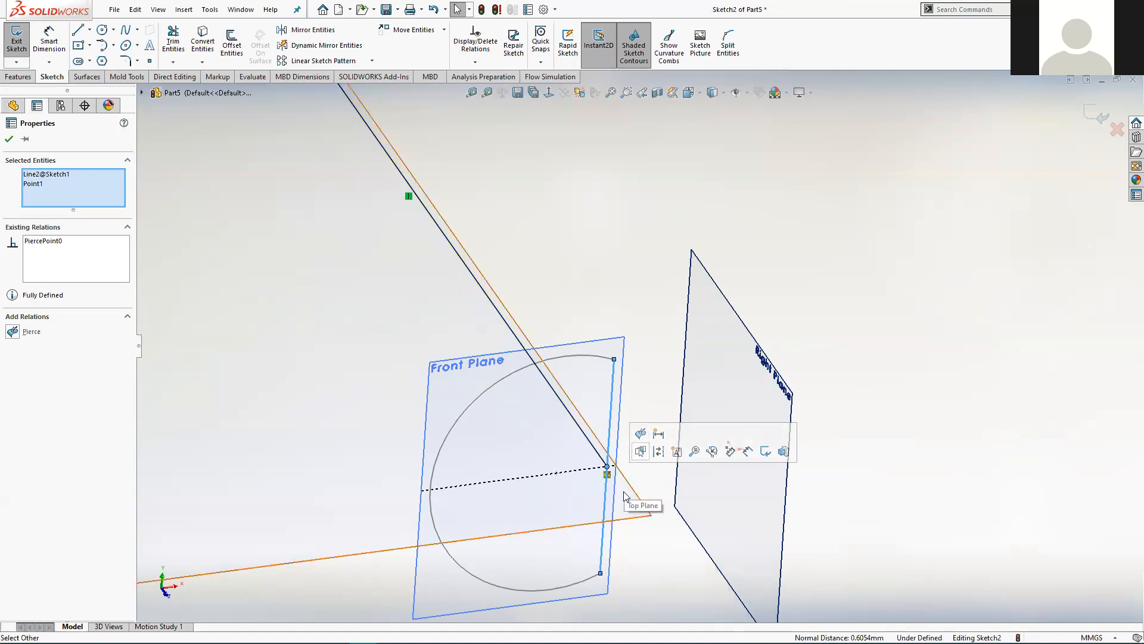
{"action": "middle_click_drag", "start_coordinate": [538, 213], "coordinate": [523, 320]}
{"action": "middle_click_drag", "start_coordinate": [655, 246], "coordinate": [629, 429]}
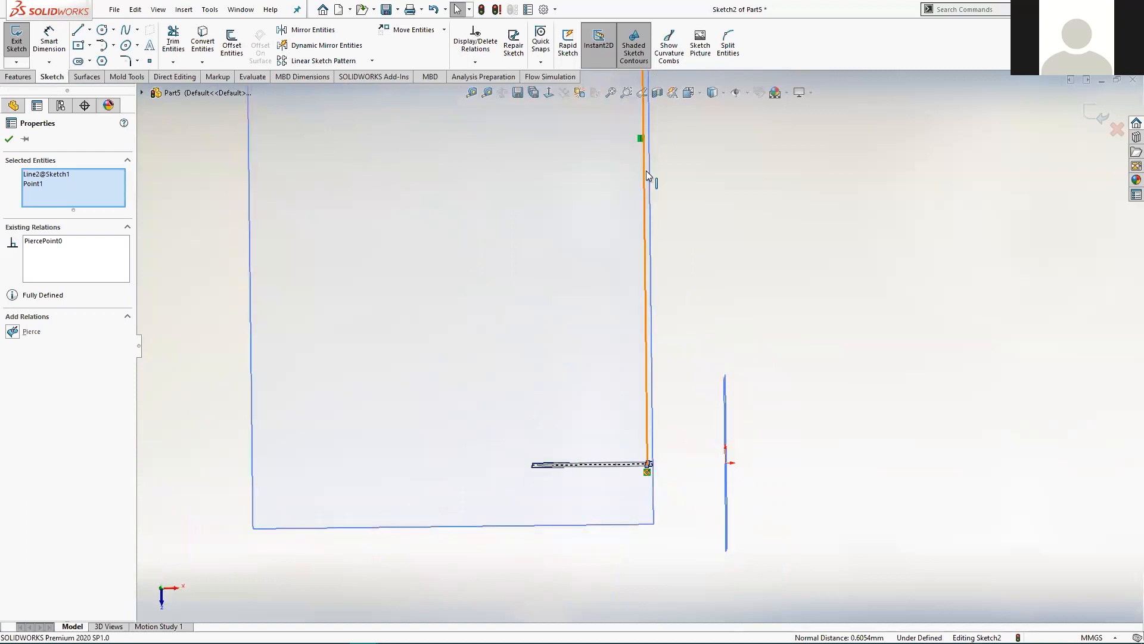
{"action": "middle_click_drag", "start_coordinate": [674, 404], "coordinate": [635, 193]}
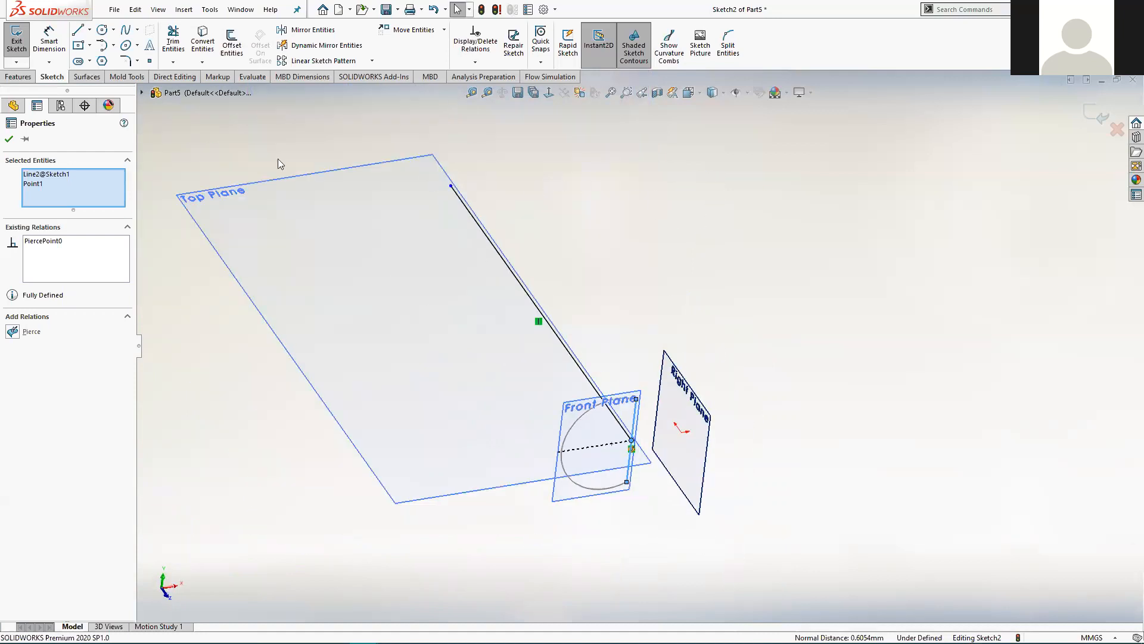
Dimension the path line on the Top Plane to a length of 90 mm.
{"action": "scroll", "coordinate": [523, 136], "scroll_direction": "down", "scroll_amount": 2}
{"action": "left_click", "coordinate": [49, 41]}
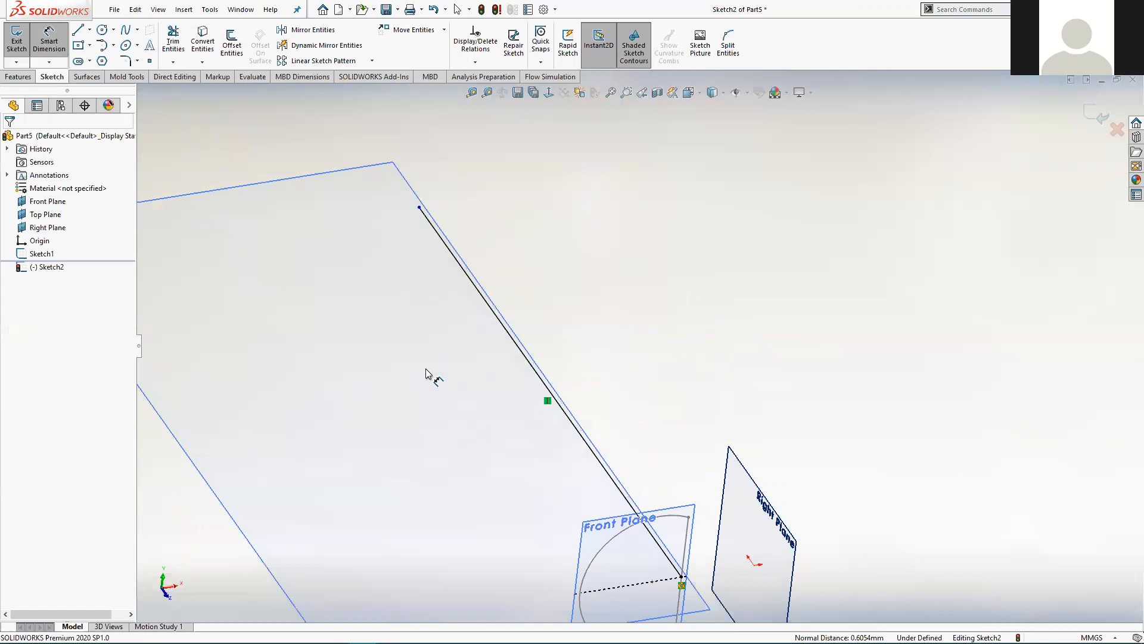
{"action": "left_click", "coordinate": [525, 361]}
{"action": "left_click", "coordinate": [482, 399]}
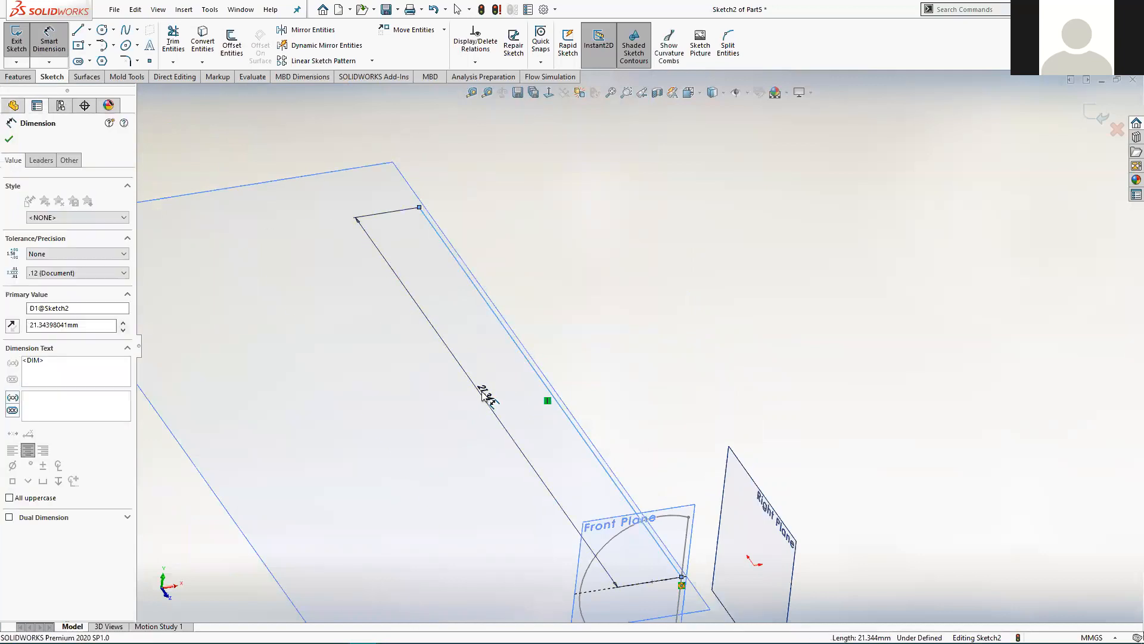
{"action": "left_click", "coordinate": [482, 395]}
{"action": "type", "text": "90"}
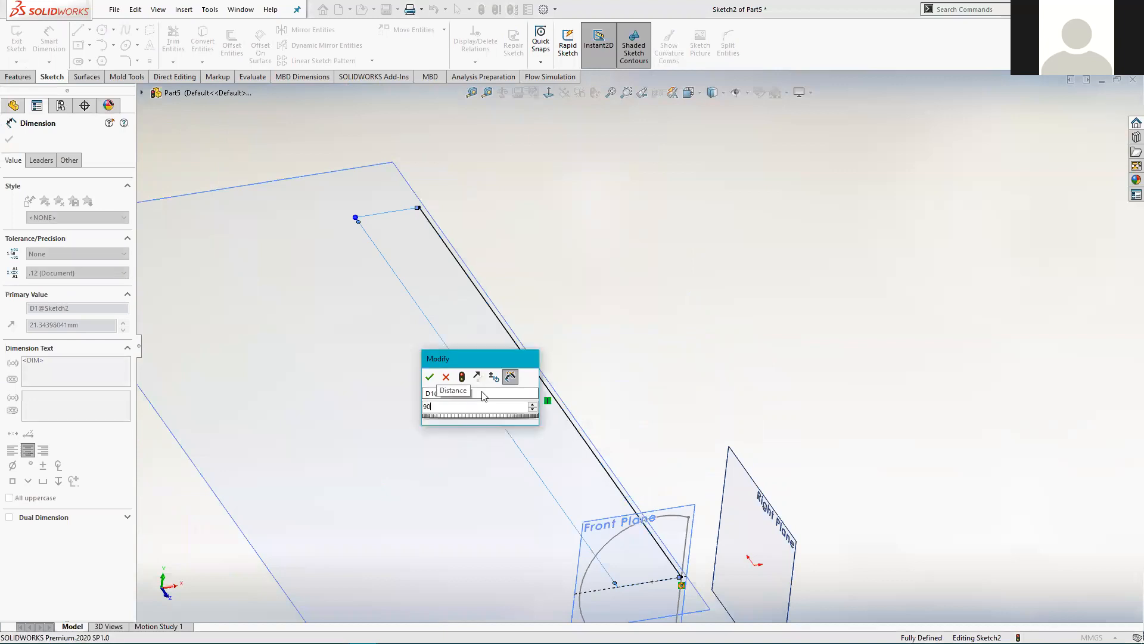
{"action": "key", "text": "Return"}
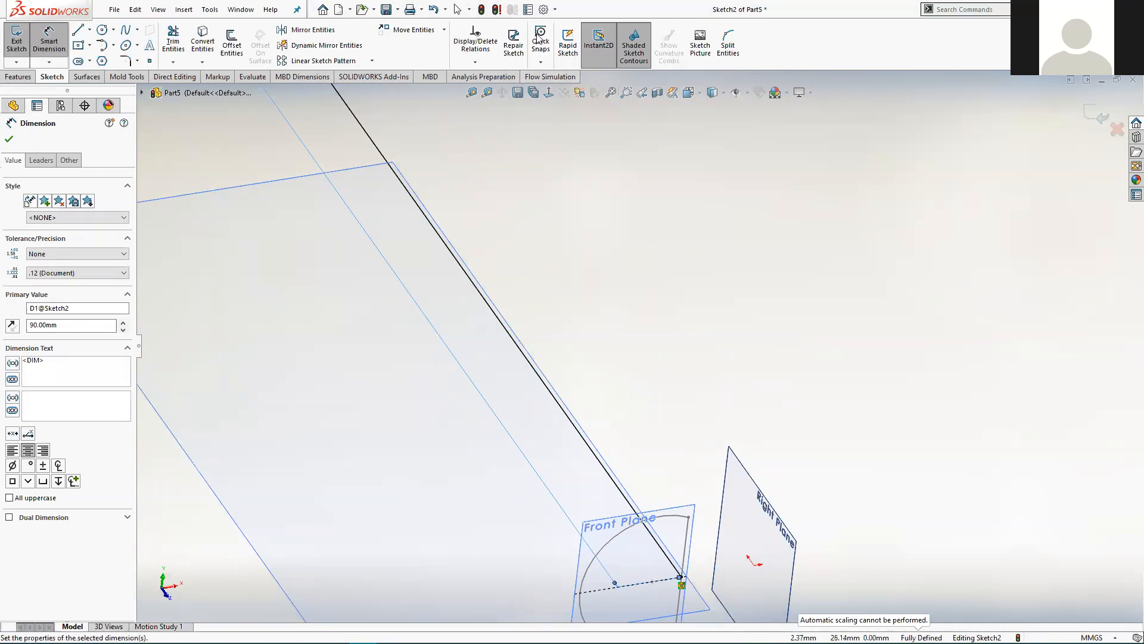
{"action": "left_click", "coordinate": [611, 94]}
{"action": "scroll", "coordinate": [633, 335], "scroll_direction": "up", "scroll_amount": 4}
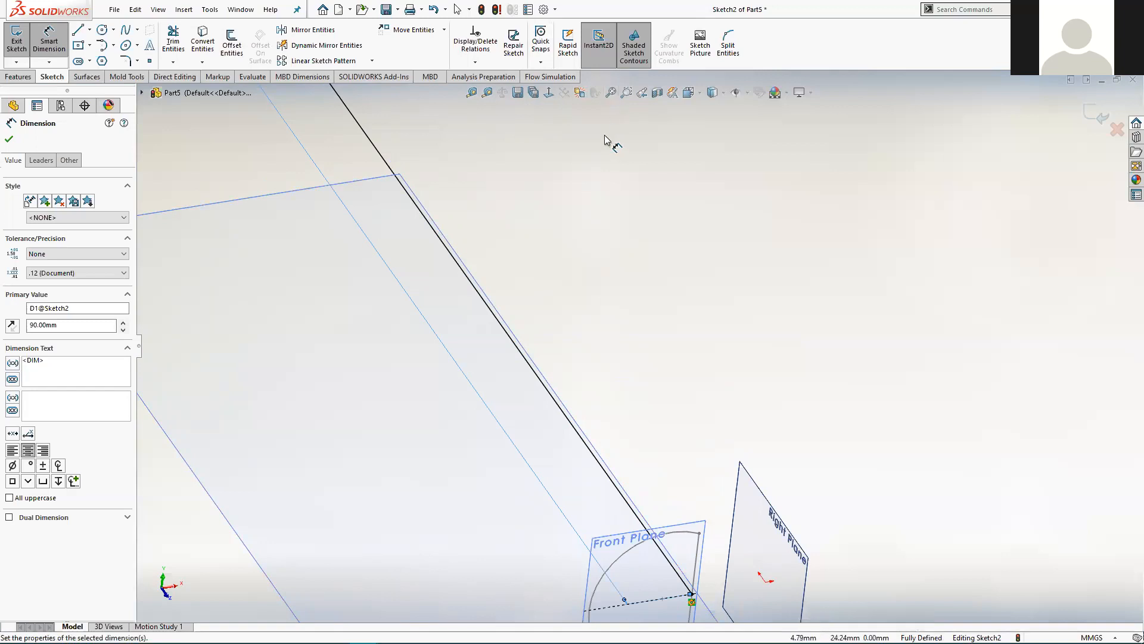
{"action": "key", "text": "Escape"}
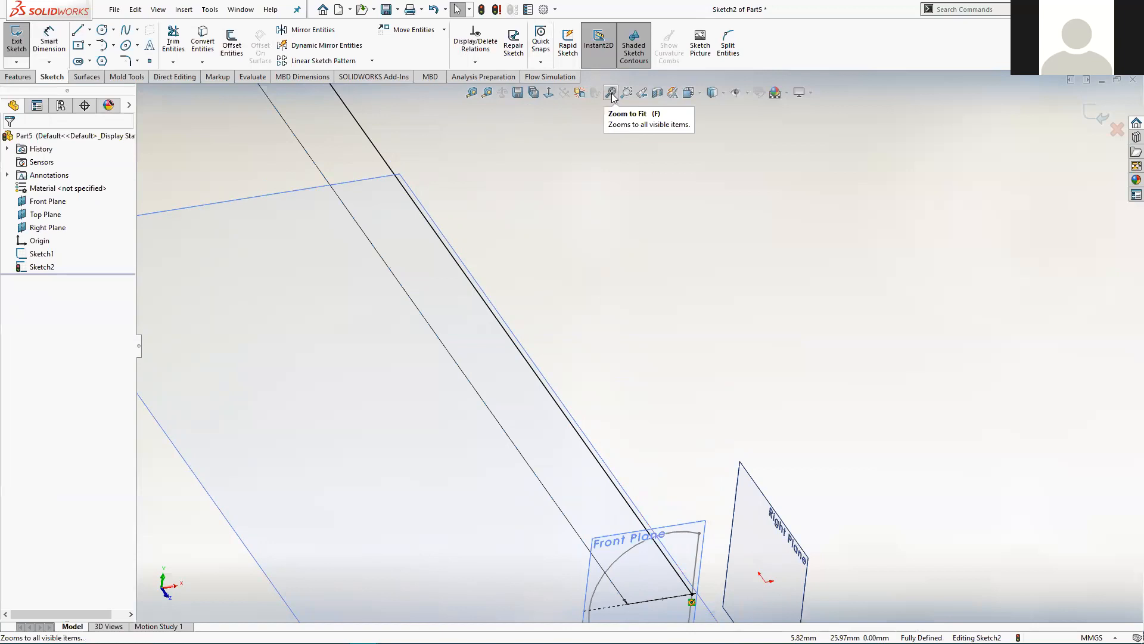
{"action": "left_click", "coordinate": [611, 93]}
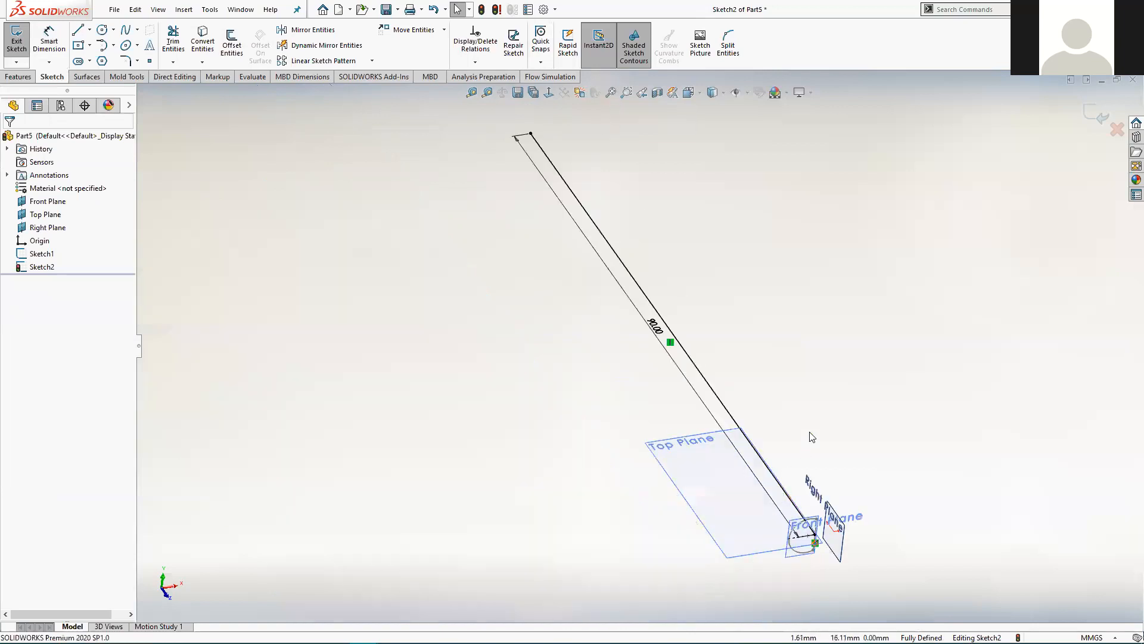
{"action": "scroll", "coordinate": [790, 213], "scroll_direction": "up", "scroll_amount": 3}
{"action": "scroll", "coordinate": [788, 213], "scroll_direction": "down", "scroll_amount": 3}
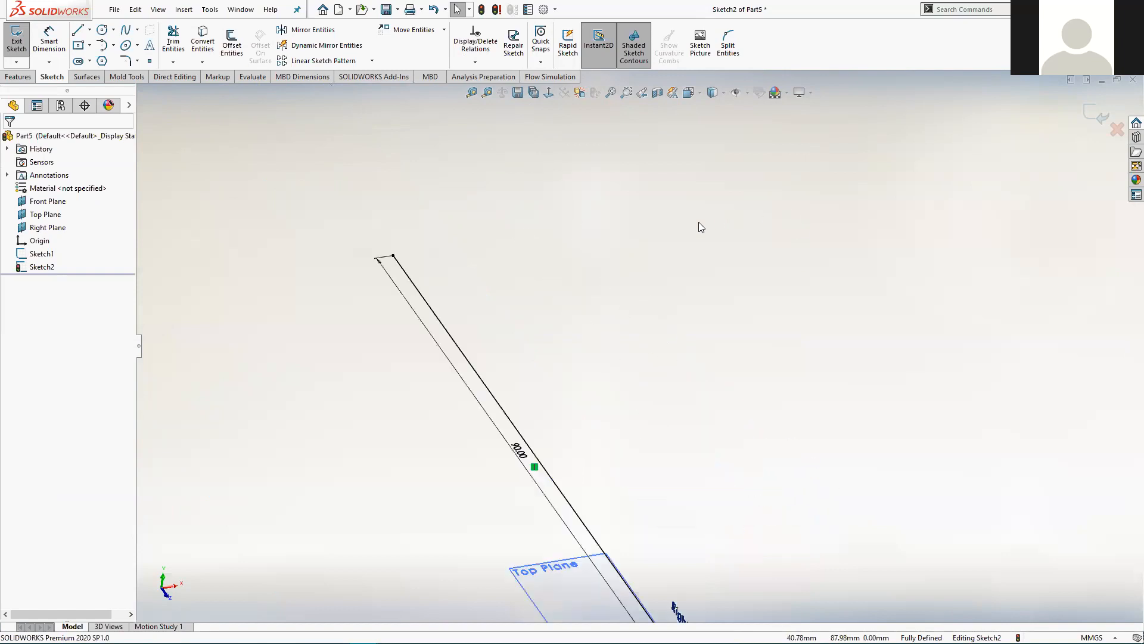
{"action": "scroll", "coordinate": [453, 319], "scroll_direction": "down", "scroll_amount": 4}
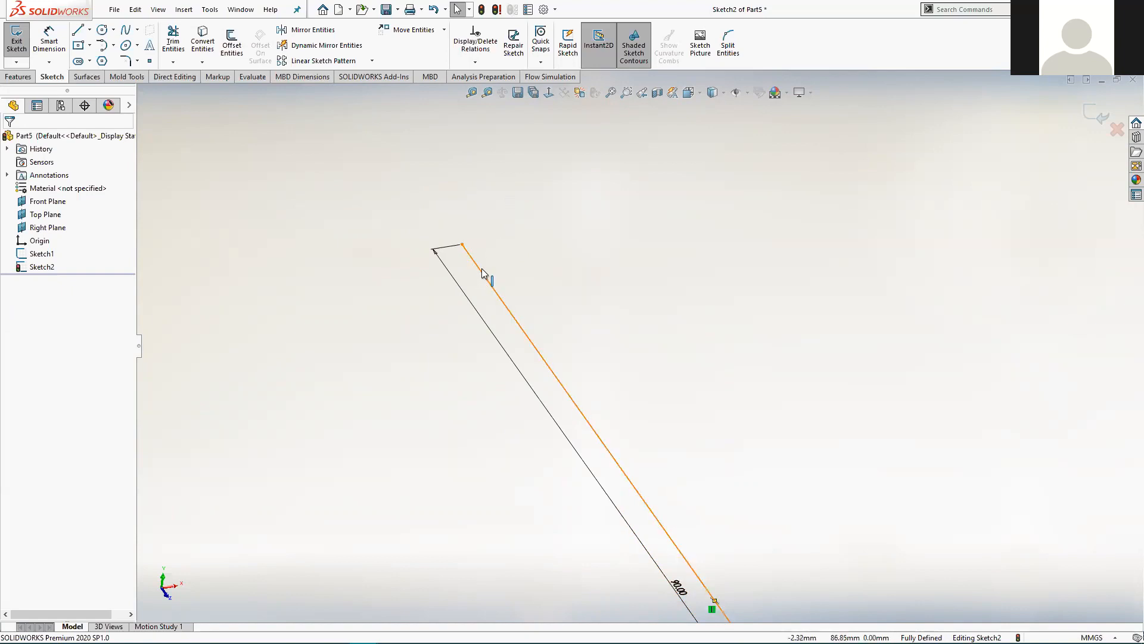
{"action": "scroll", "coordinate": [505, 480], "scroll_direction": "up", "scroll_amount": 3}
{"action": "scroll", "coordinate": [513, 490], "scroll_direction": "up", "scroll_amount": 3}
{"action": "scroll", "coordinate": [513, 491], "scroll_direction": "down", "scroll_amount": 2}
{"action": "scroll", "coordinate": [905, 514], "scroll_direction": "up", "scroll_amount": 2}
{"action": "scroll", "coordinate": [850, 438], "scroll_direction": "down", "scroll_amount": 2}
{"action": "scroll", "coordinate": [823, 361], "scroll_direction": "up", "scroll_amount": 1}
{"action": "scroll", "coordinate": [825, 365], "scroll_direction": "down", "scroll_amount": 1}
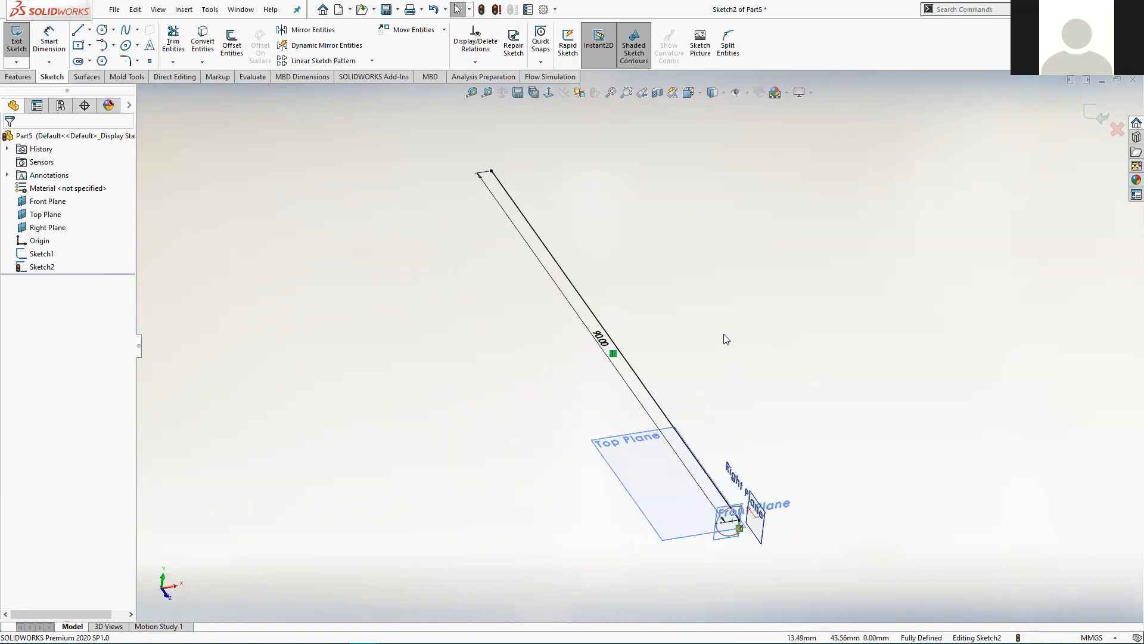
{"action": "scroll", "coordinate": [726, 332], "scroll_direction": "down", "scroll_amount": 1}
{"action": "scroll", "coordinate": [730, 337], "scroll_direction": "up", "scroll_amount": 1}
{"action": "scroll", "coordinate": [735, 343], "scroll_direction": "down", "scroll_amount": 1}
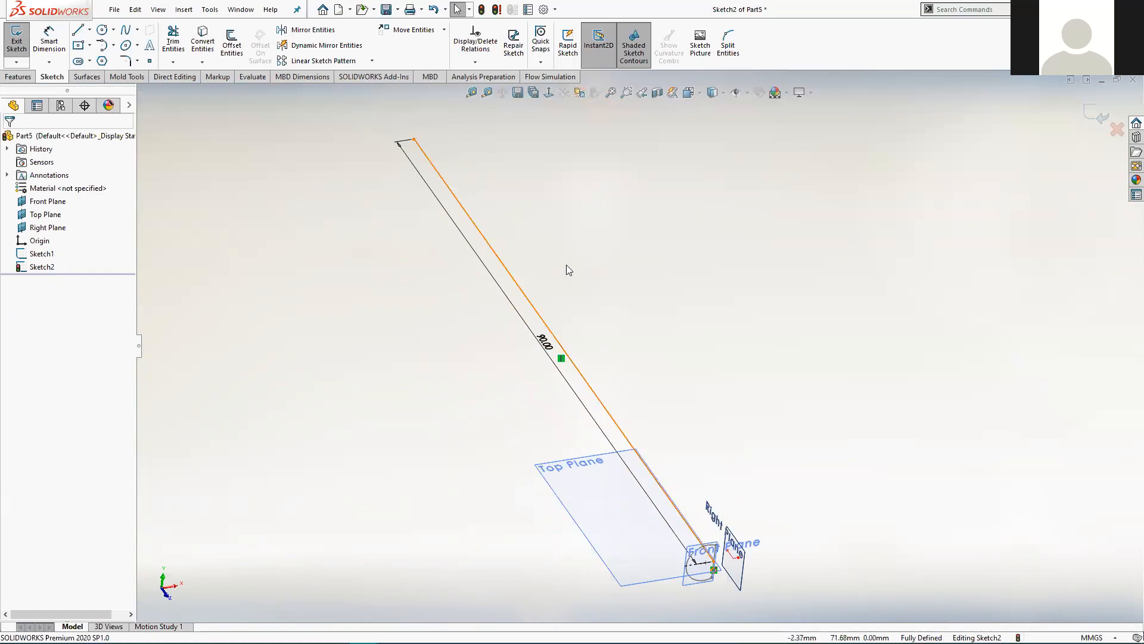
{"action": "scroll", "coordinate": [726, 418], "scroll_direction": "up", "scroll_amount": 1}
{"action": "scroll", "coordinate": [728, 427], "scroll_direction": "down", "scroll_amount": 1}
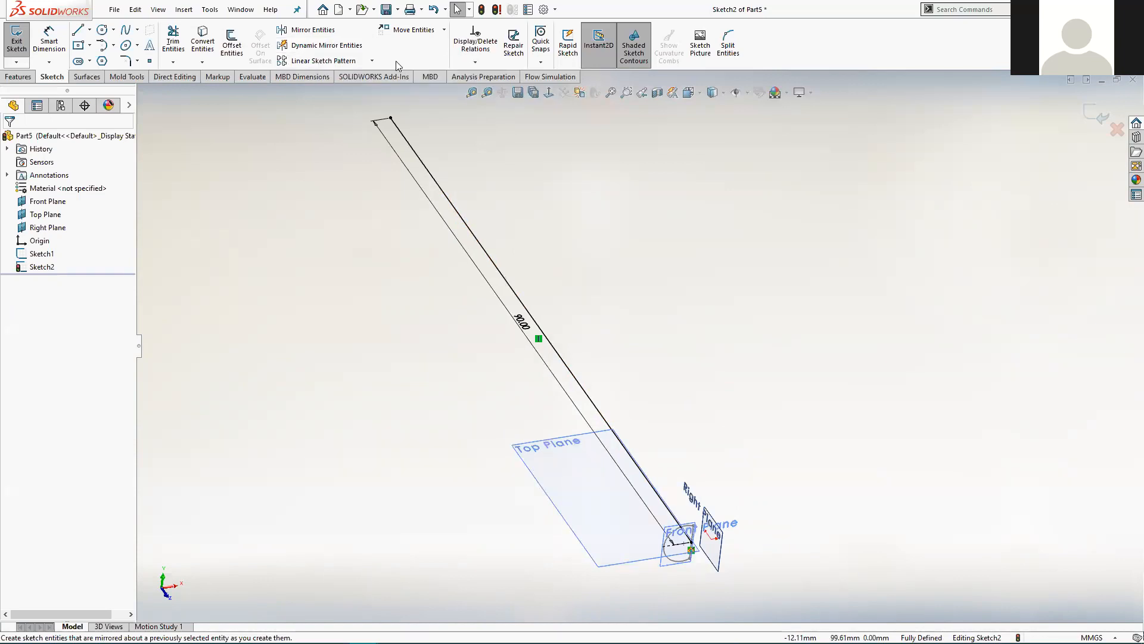
Mirror the 90 mm path line about the Right Plane, keeping the original line.
{"action": "left_click", "coordinate": [325, 31]}
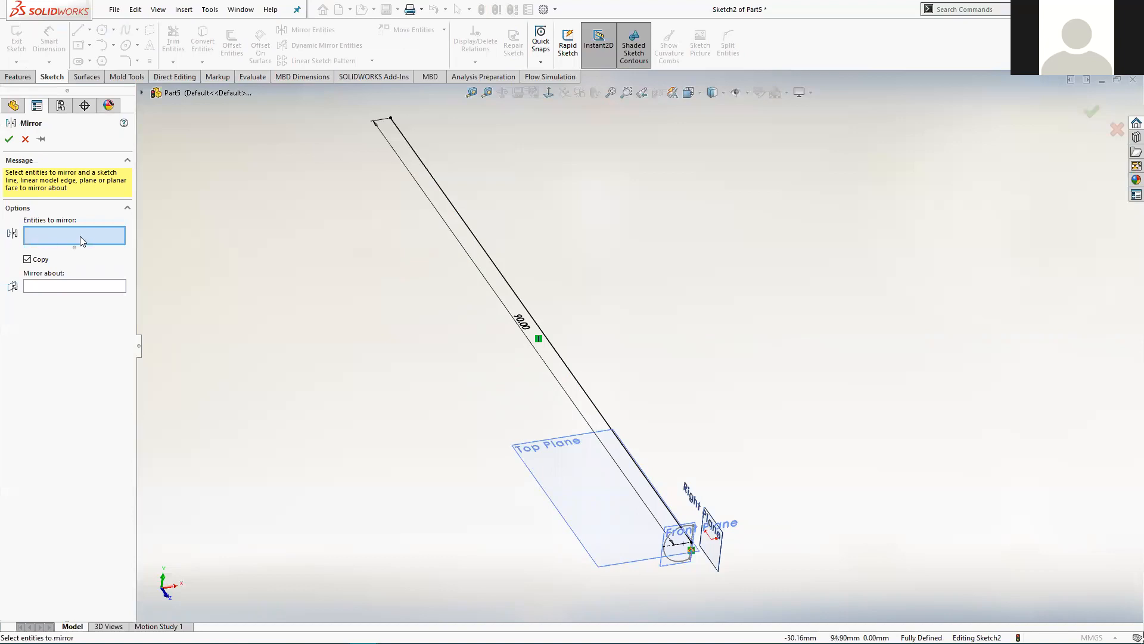
{"action": "left_click", "coordinate": [55, 286]}
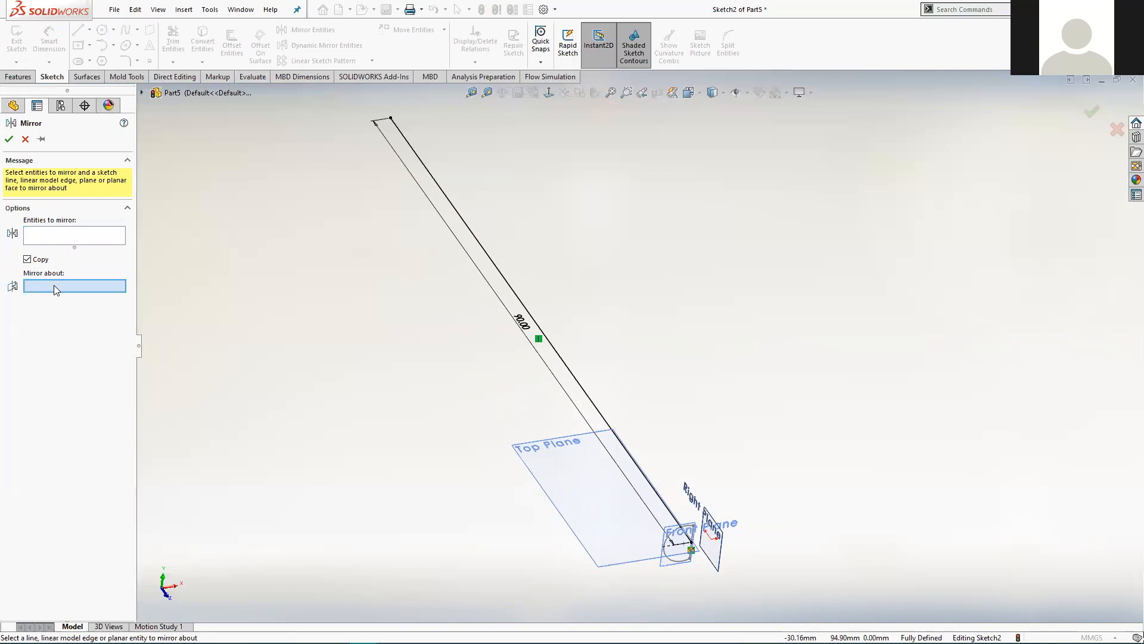
{"action": "left_click", "coordinate": [47, 233]}
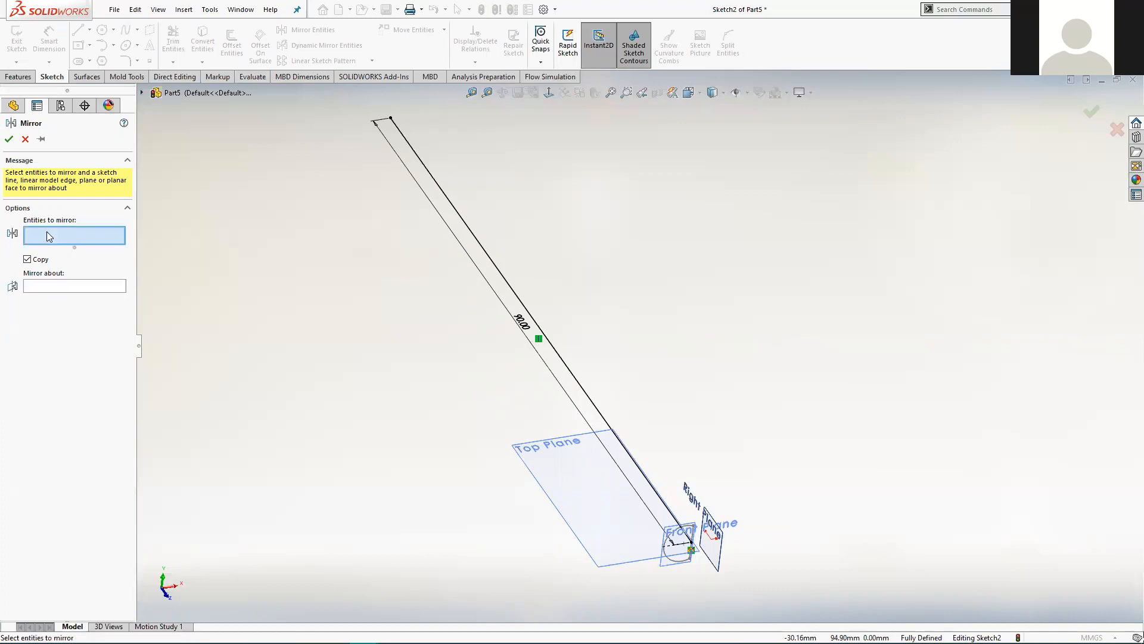
{"action": "left_click", "coordinate": [583, 392]}
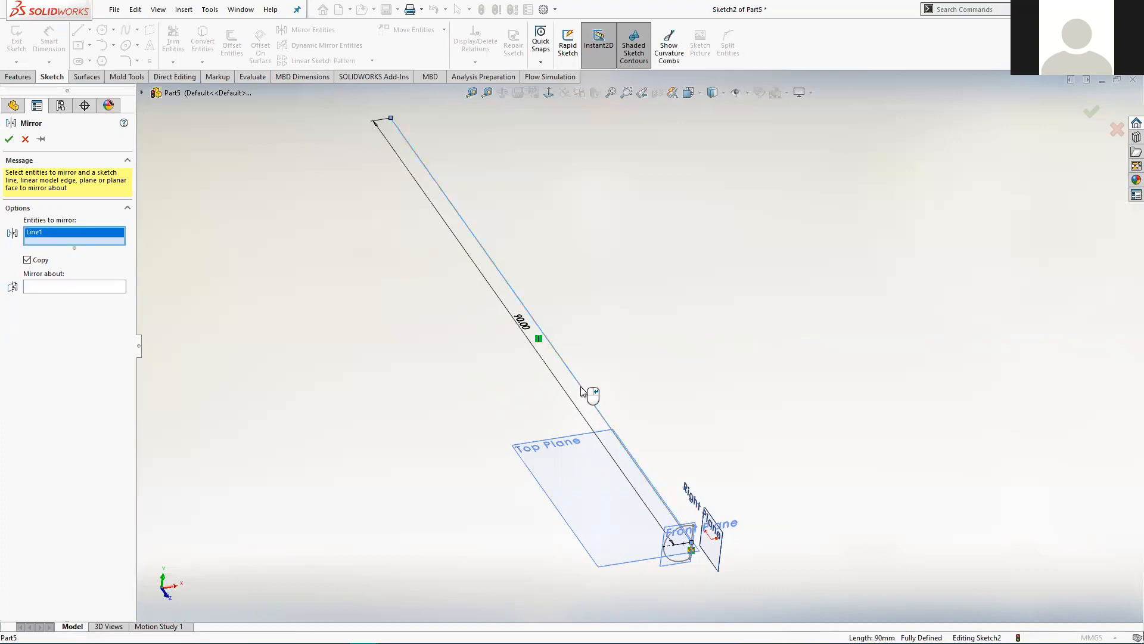
{"action": "left_click", "coordinate": [52, 287]}
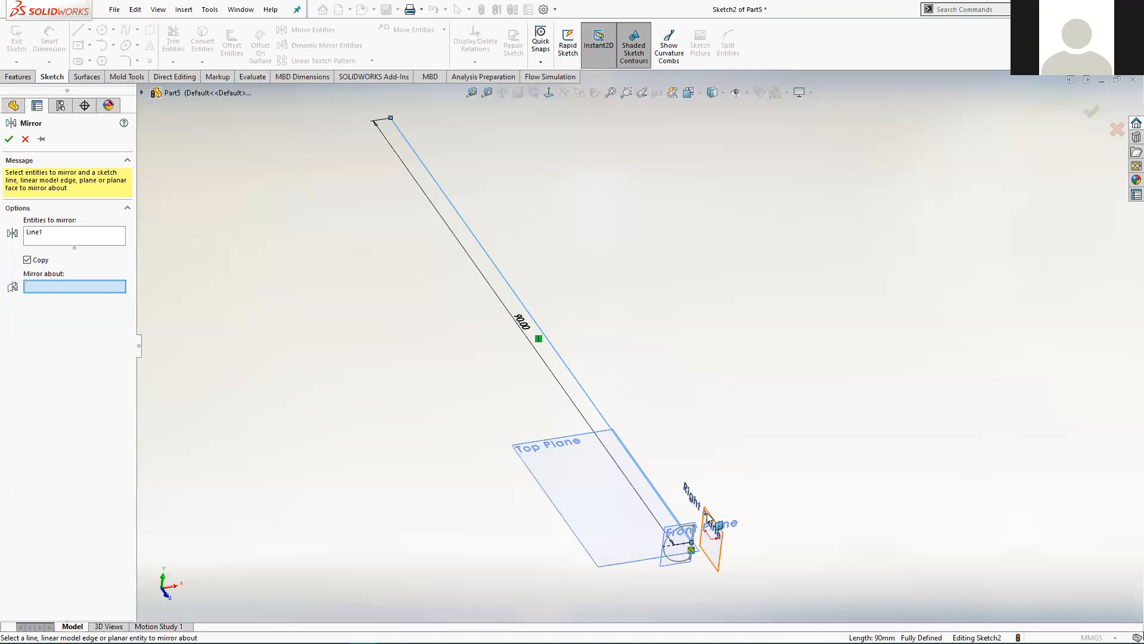
{"action": "scroll", "coordinate": [700, 531], "scroll_direction": "down", "scroll_amount": 3}
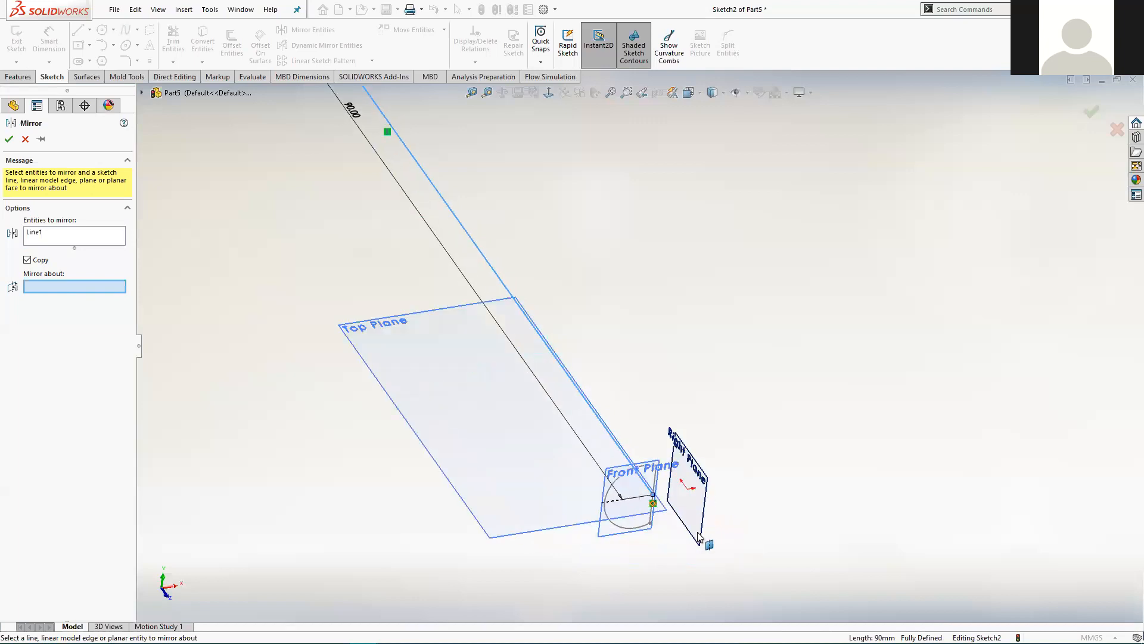
{"action": "scroll", "coordinate": [699, 536], "scroll_direction": "down", "scroll_amount": 1}
{"action": "left_click", "coordinate": [694, 503]}
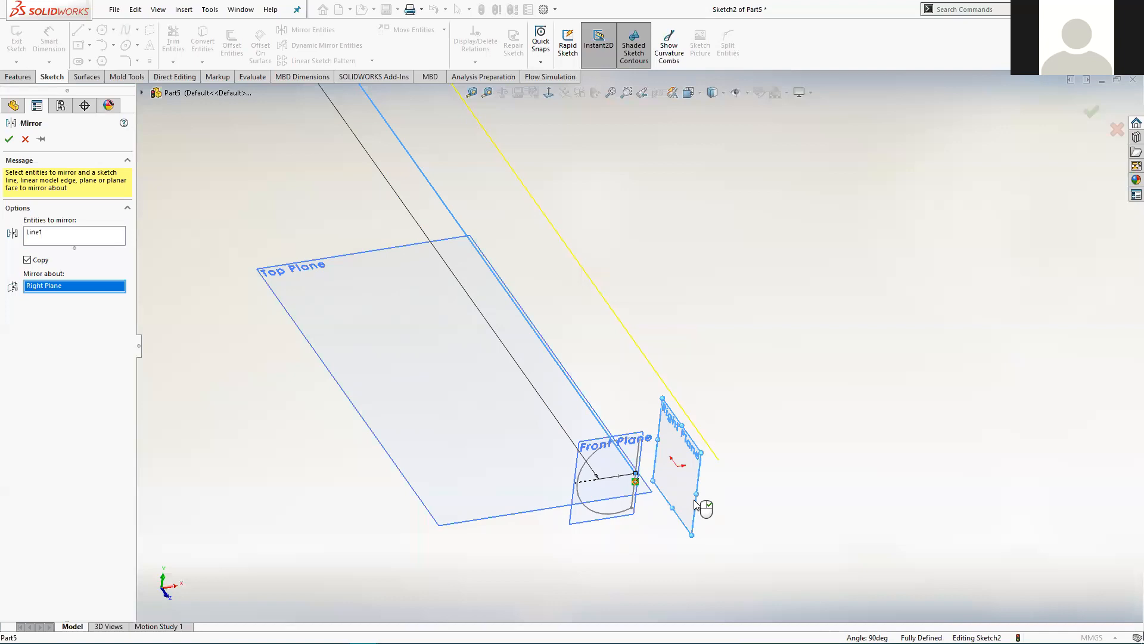
{"action": "right_click", "coordinate": [697, 504]}
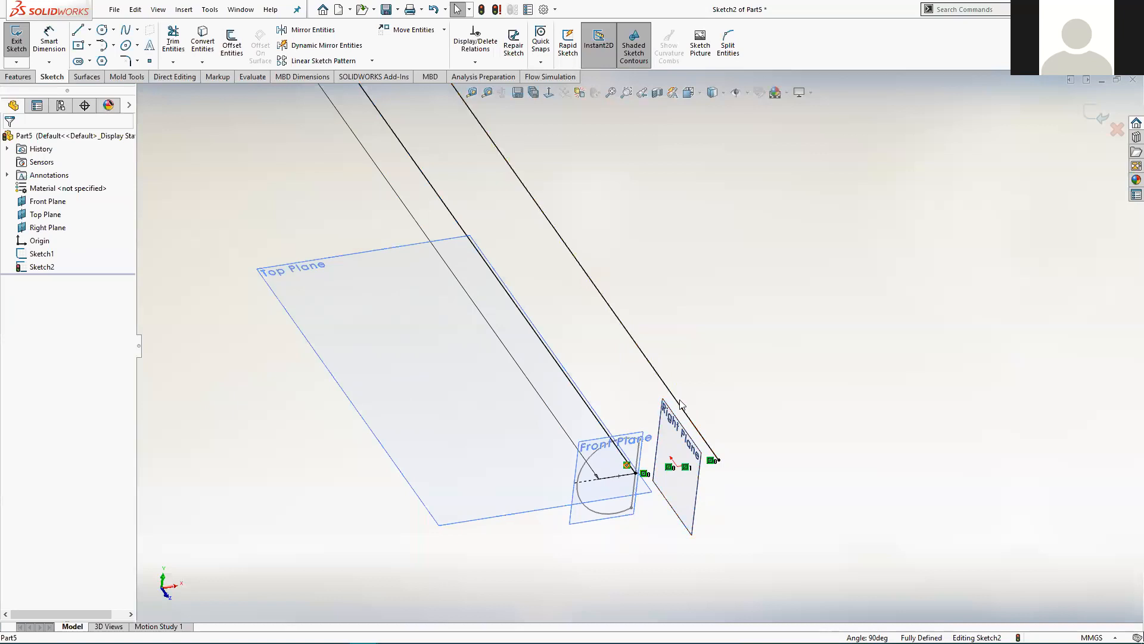
Sketch a three-point arc of about 3.7 mm radius and 90°, curving outward from the rear endpoint of the original path line.
{"action": "scroll", "coordinate": [644, 339], "scroll_direction": "up", "scroll_amount": 5}
{"action": "scroll", "coordinate": [551, 208], "scroll_direction": "up", "scroll_amount": 2}
{"action": "scroll", "coordinate": [559, 219], "scroll_direction": "down", "scroll_amount": 8}
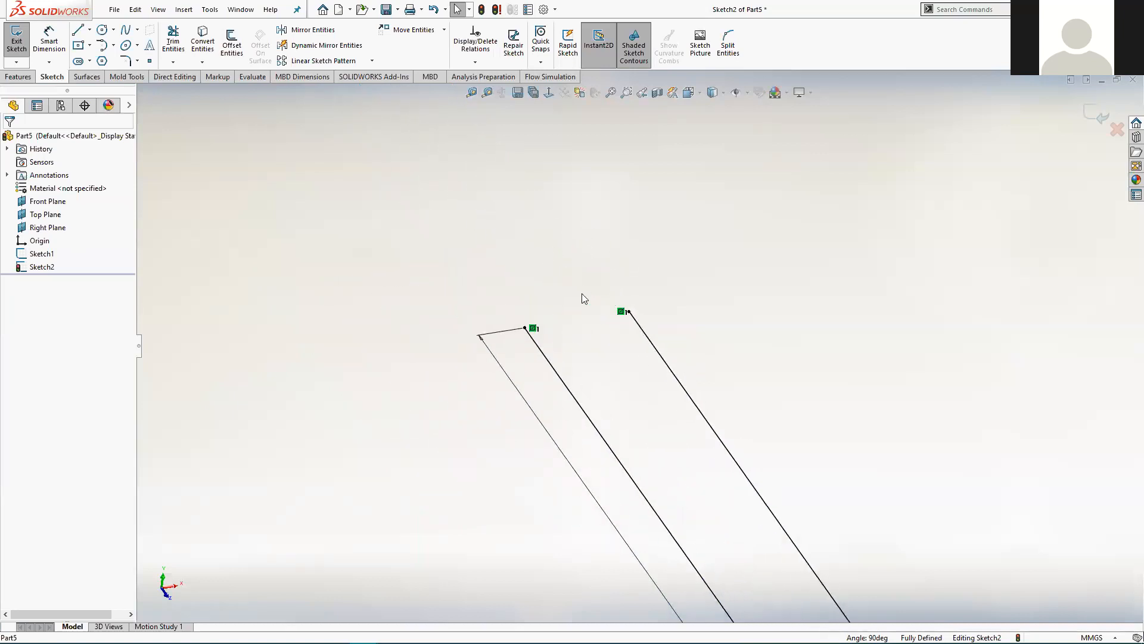
{"action": "scroll", "coordinate": [596, 311], "scroll_direction": "up", "scroll_amount": 1}
{"action": "scroll", "coordinate": [596, 311], "scroll_direction": "down", "scroll_amount": 1}
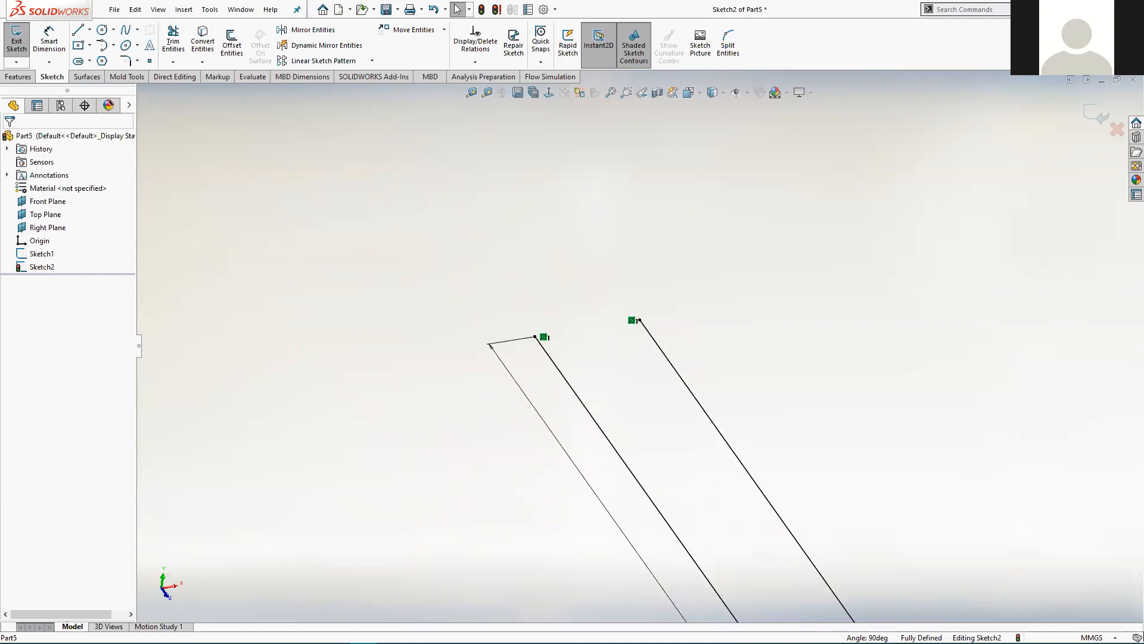
{"action": "left_click", "coordinate": [114, 47]}
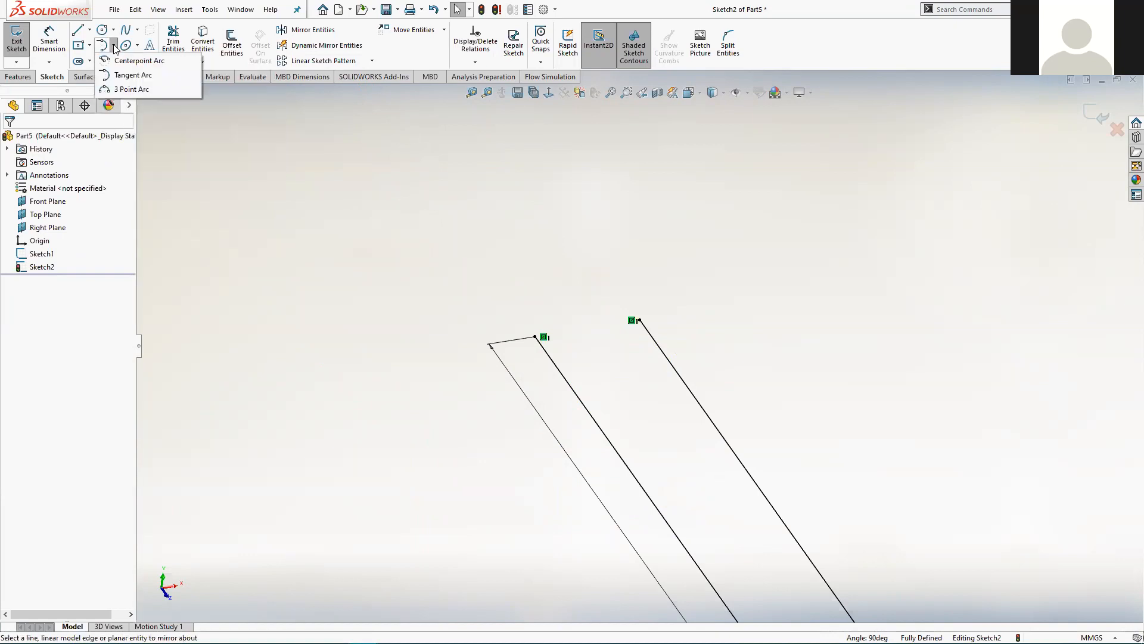
{"action": "left_click", "coordinate": [133, 89]}
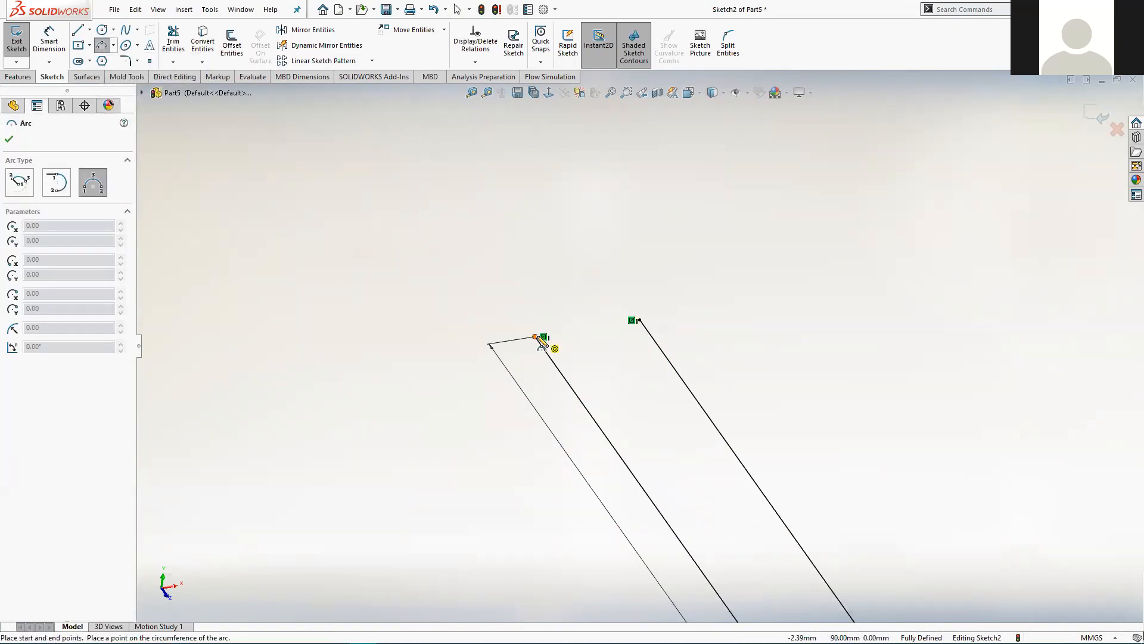
{"action": "left_click", "coordinate": [535, 337]}
{"action": "left_click", "coordinate": [432, 295]}
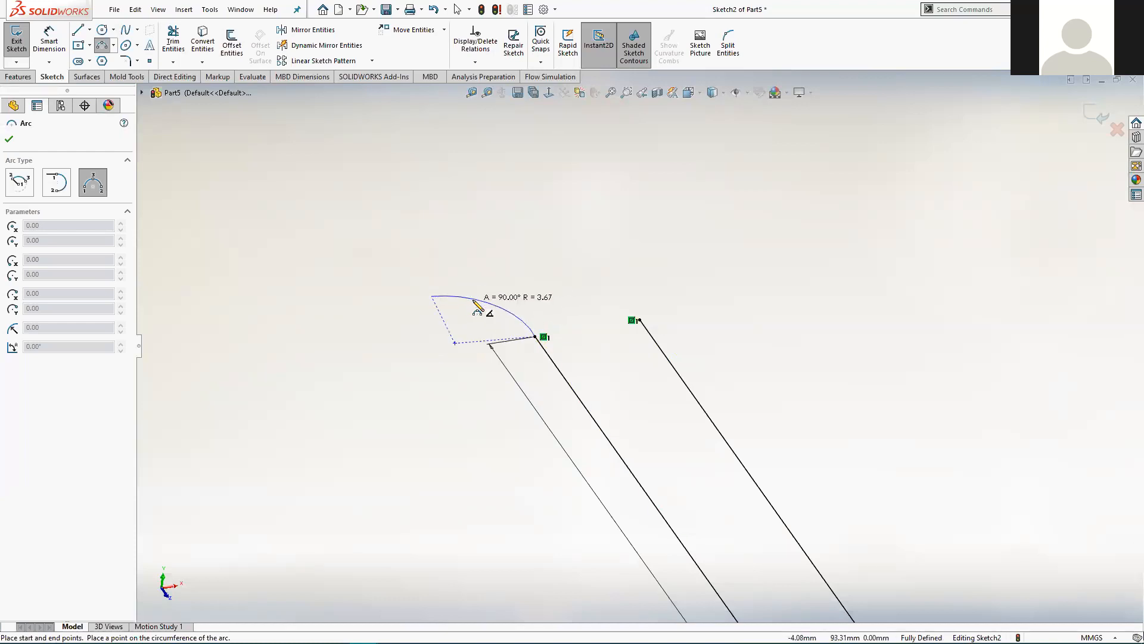
{"action": "left_click", "coordinate": [475, 302]}
Continue with a large head arc of about 4.8 mm radius and join it to the mirrored line's rear endpoint with an inward arc of about 6.7 mm radius.
{"action": "left_click", "coordinate": [433, 295]}
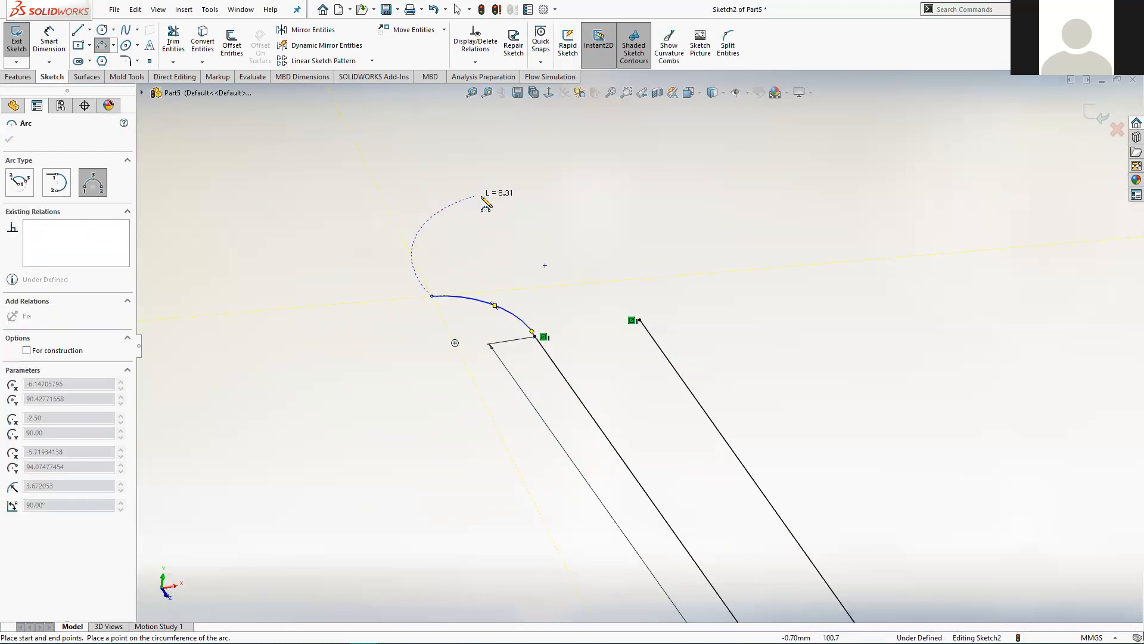
{"action": "left_click", "coordinate": [608, 236]}
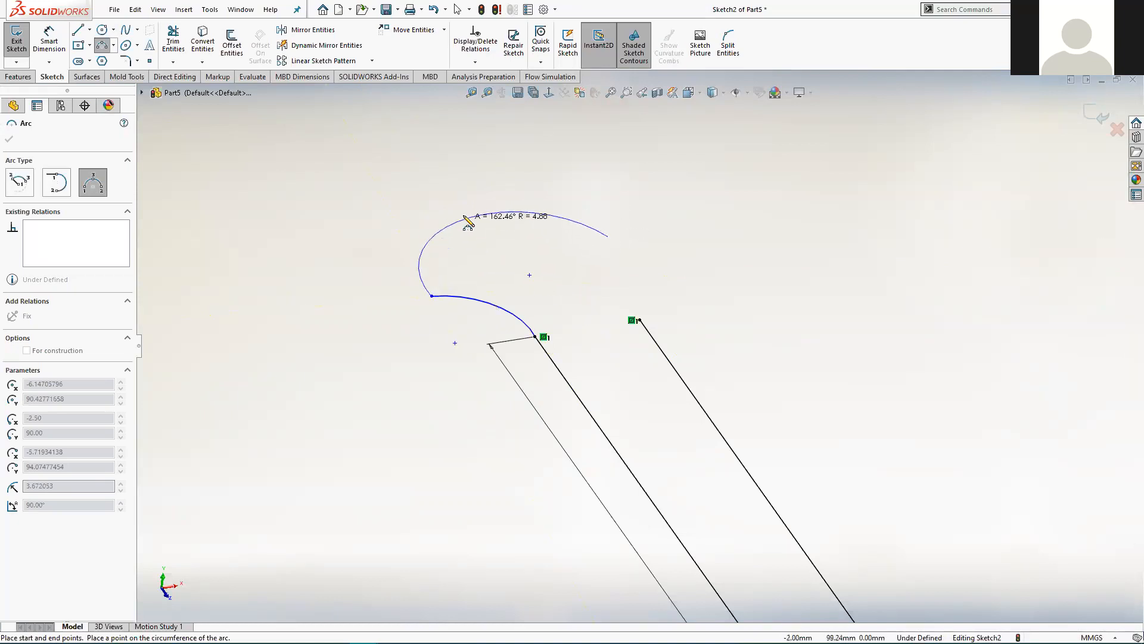
{"action": "left_click", "coordinate": [465, 214]}
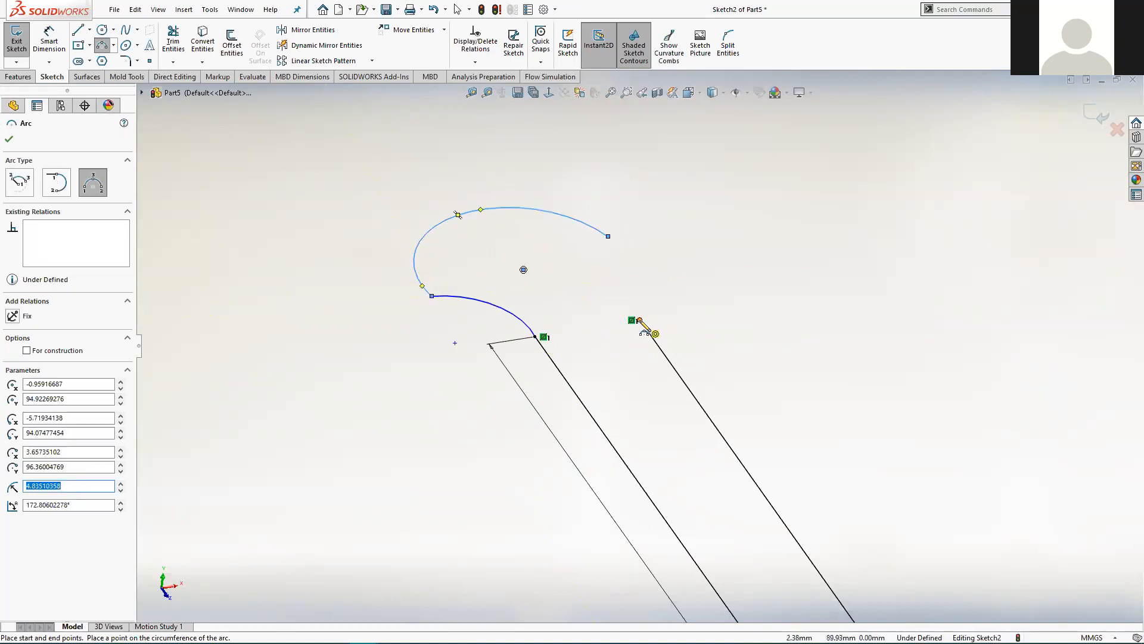
{"action": "left_click", "coordinate": [633, 320]}
{"action": "left_click", "coordinate": [608, 236]}
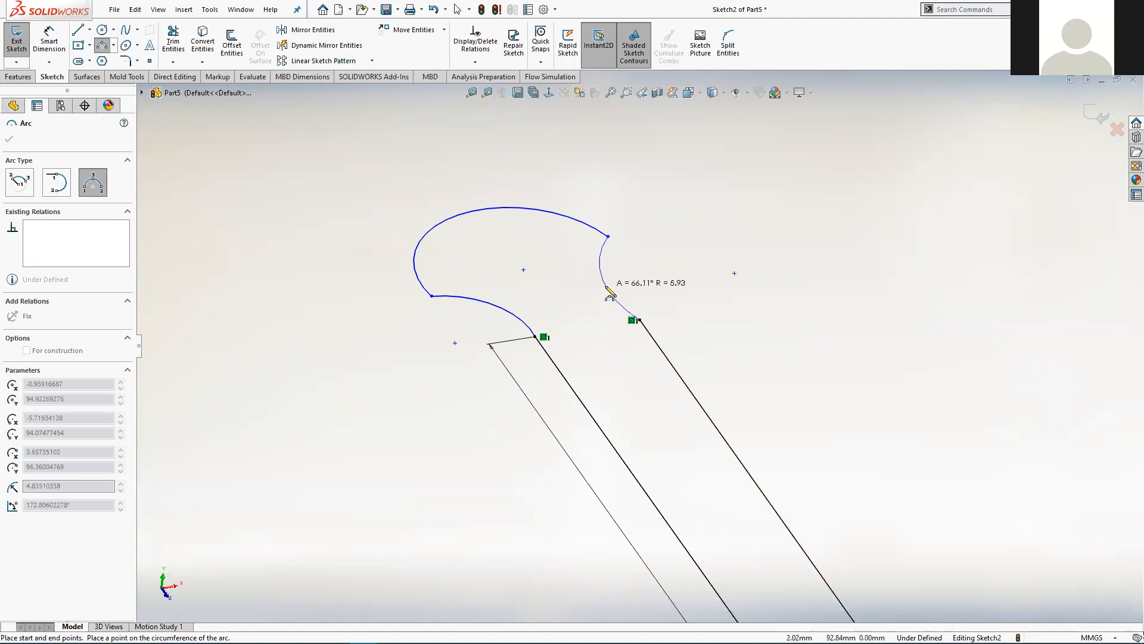
{"action": "left_click", "coordinate": [609, 285]}
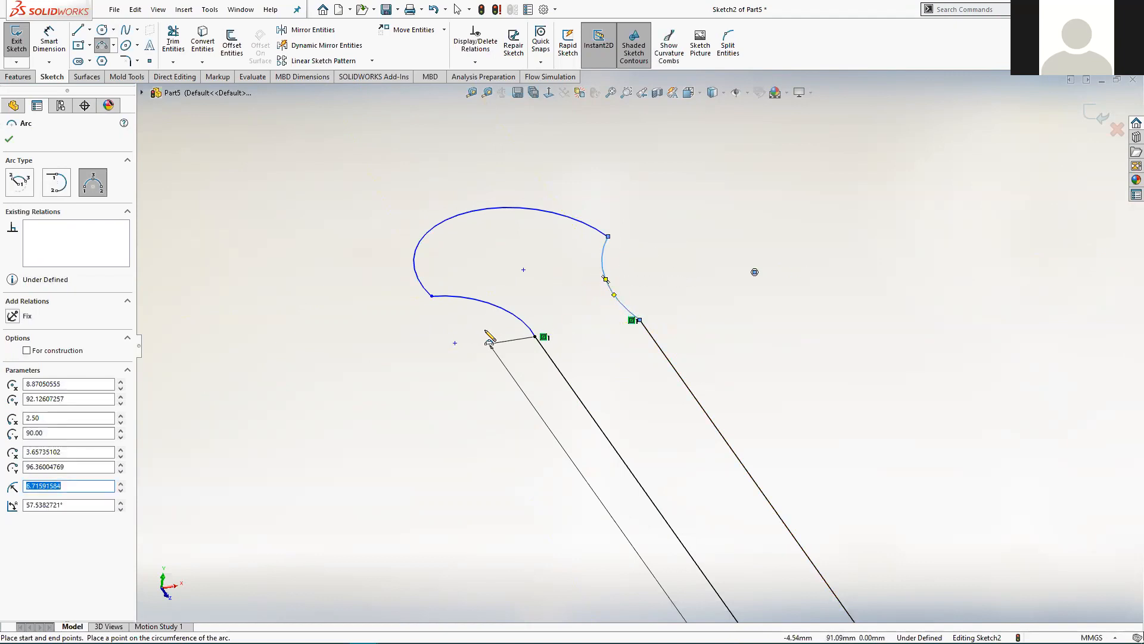
{"action": "key", "text": "Escape"}
View the path sketch normal to its plane, framed closely on the three arcs of the pin's head.
{"action": "scroll", "coordinate": [584, 351], "scroll_direction": "up", "scroll_amount": 2}
{"action": "mouse_move", "coordinate": [687, 384]}
{"action": "middle_mouse_down"}
{"action": "mouse_move", "coordinate": [648, 385]}
{"action": "mouse_move", "coordinate": [669, 420]}
{"action": "middle_mouse_up"}
{"action": "scroll", "coordinate": [860, 329], "scroll_direction": "up", "scroll_amount": 5}
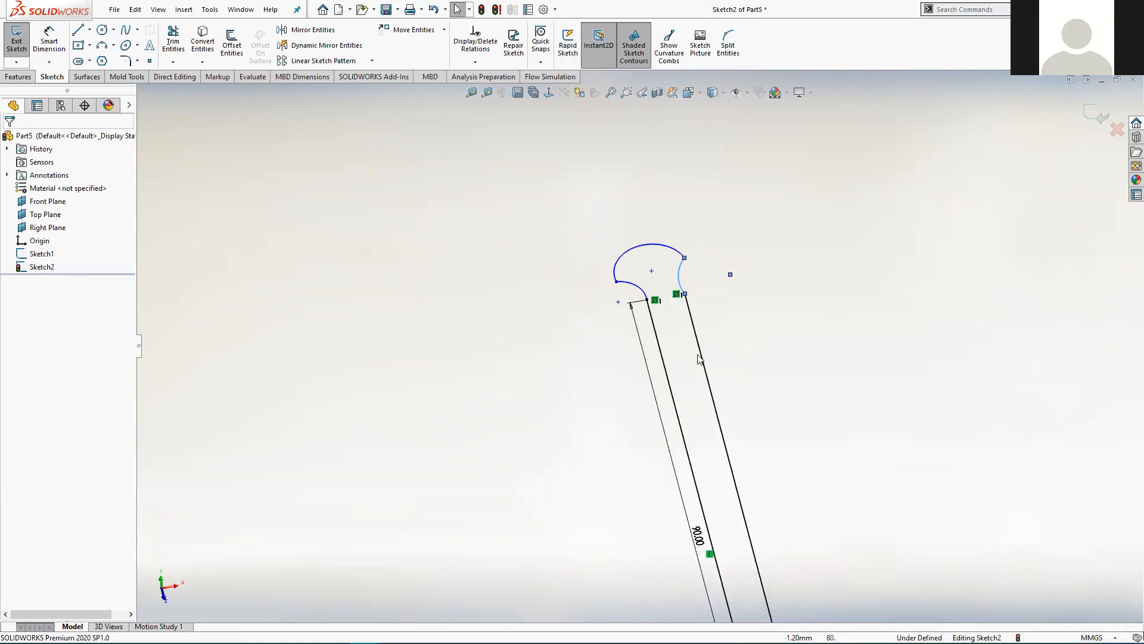
{"action": "scroll", "coordinate": [652, 351], "scroll_direction": "down", "scroll_amount": 5}
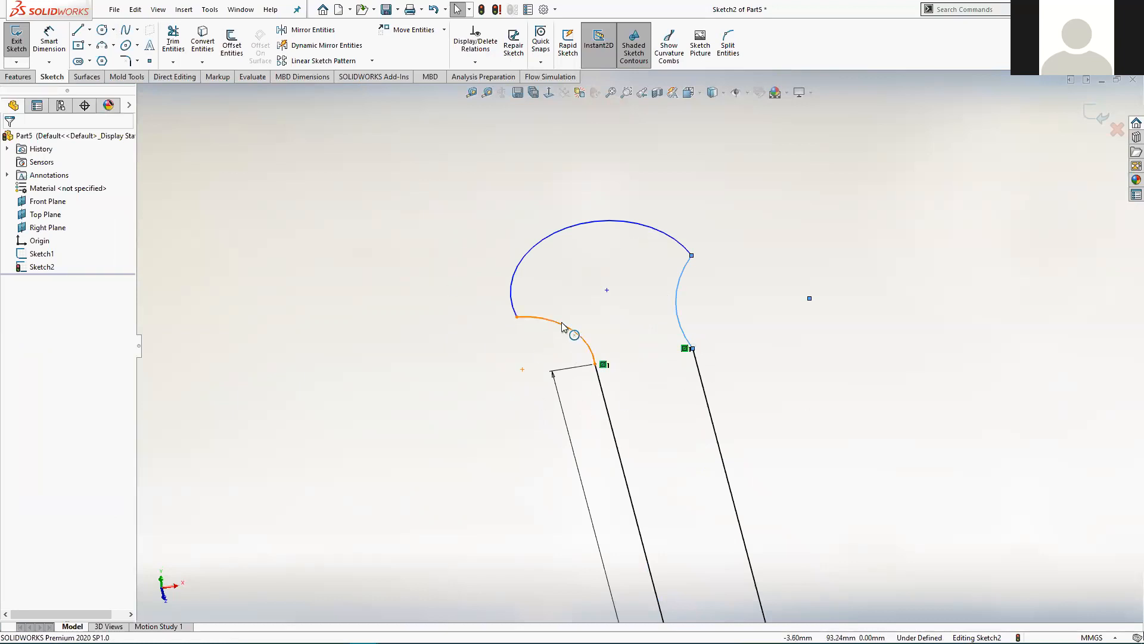
{"action": "left_click", "coordinate": [823, 341]}
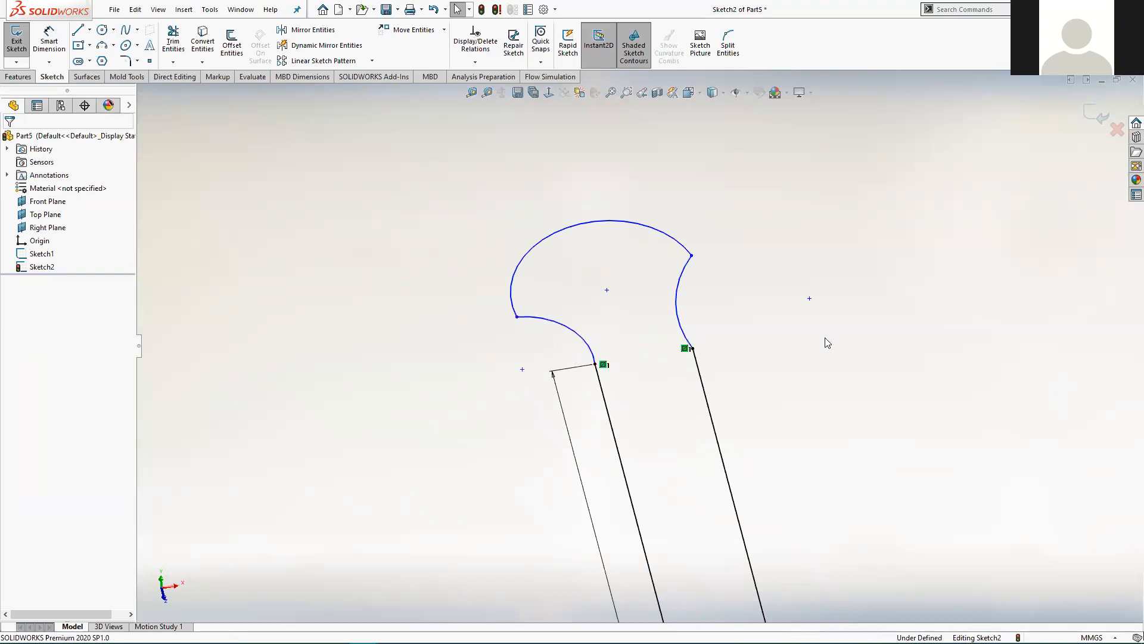
{"action": "left_click", "coordinate": [549, 94]}
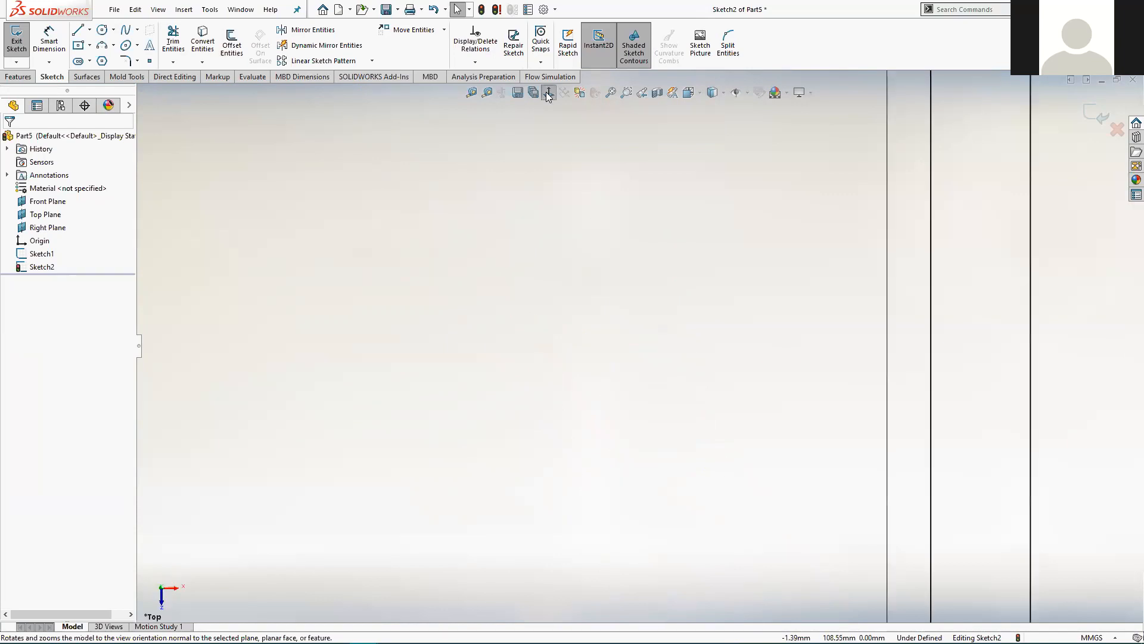
{"action": "scroll", "coordinate": [600, 285], "scroll_direction": "down", "scroll_amount": 5}
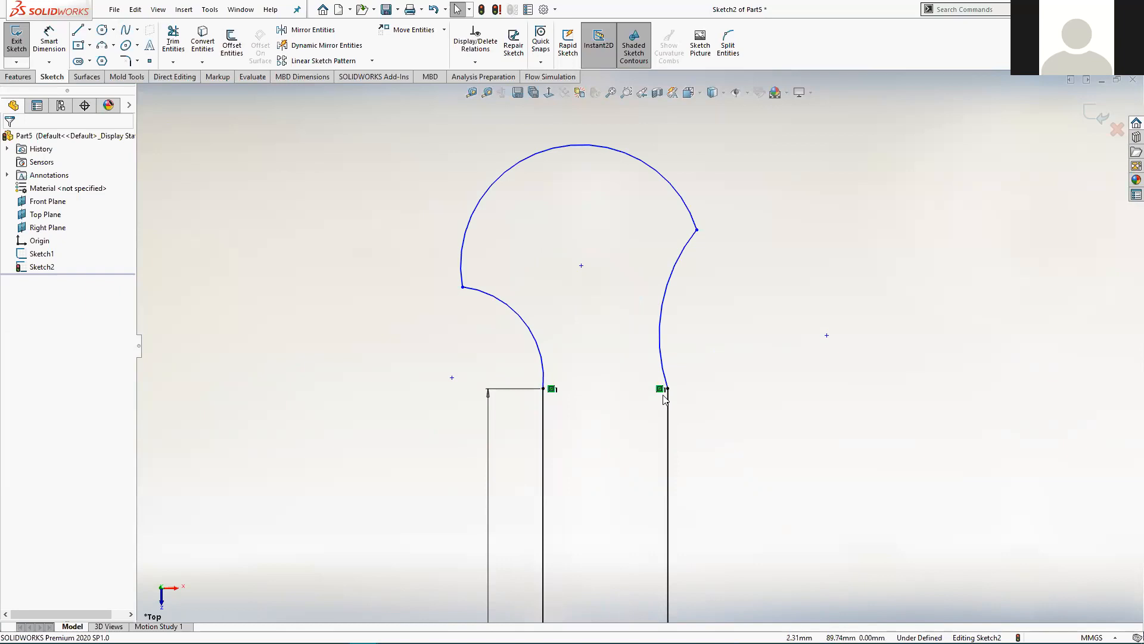
Make the mirrored-side and original-side neck arcs tangent to the rear ends of their adjoining 90 mm path lines.
{"action": "left_click", "coordinate": [660, 322]}
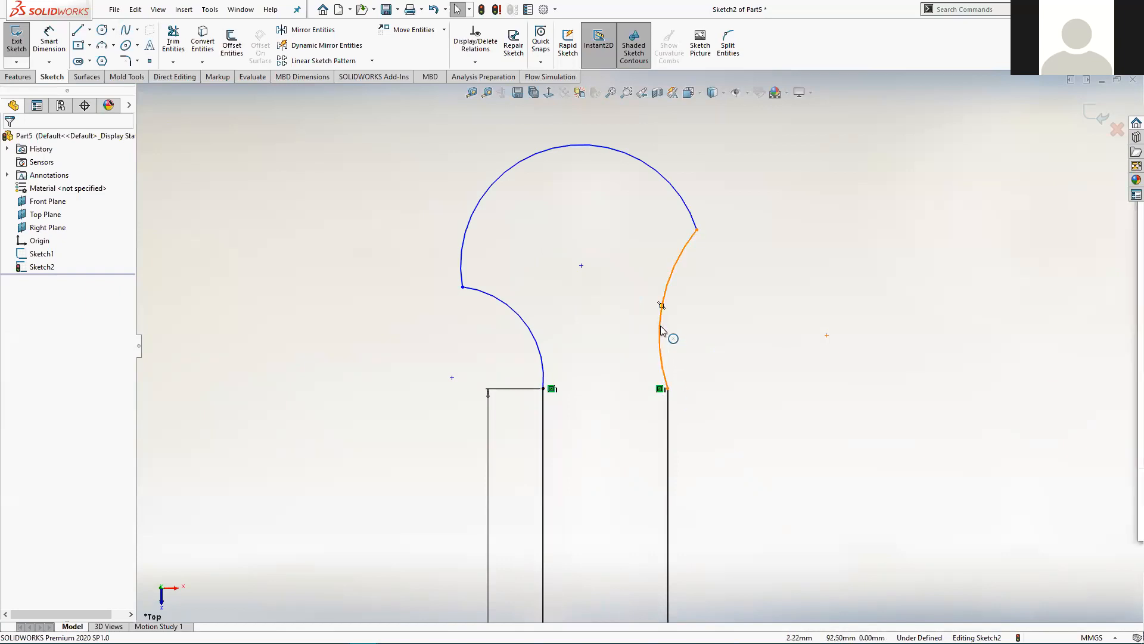
{"action": "left_click", "coordinate": [669, 444], "text": "ctrl"}
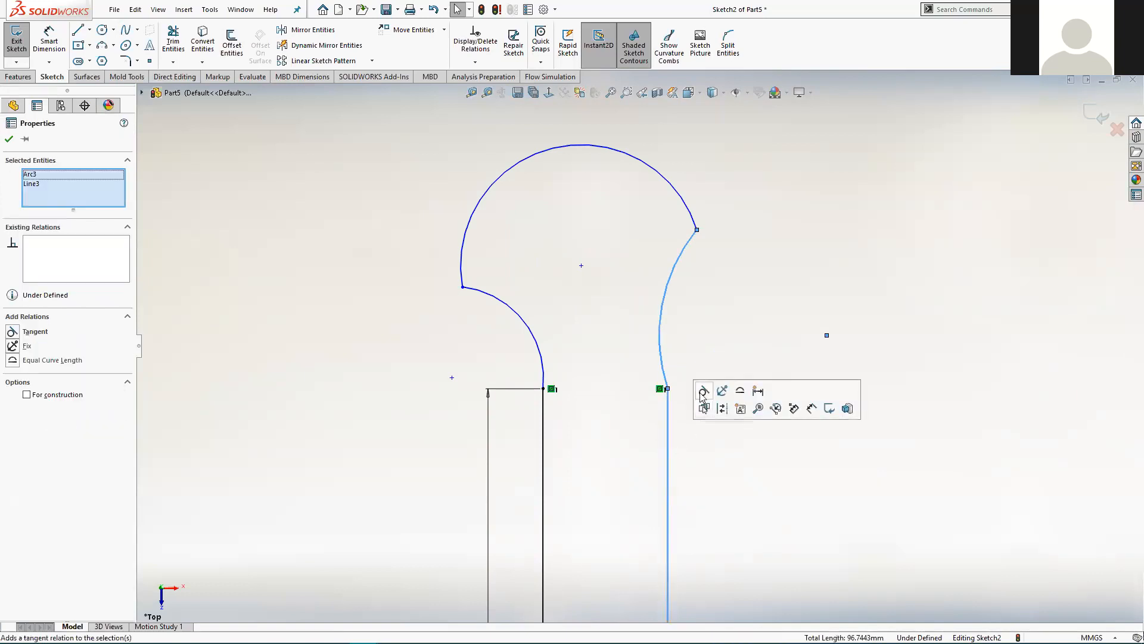
{"action": "left_click", "coordinate": [704, 390]}
{"action": "left_click", "coordinate": [794, 259]}
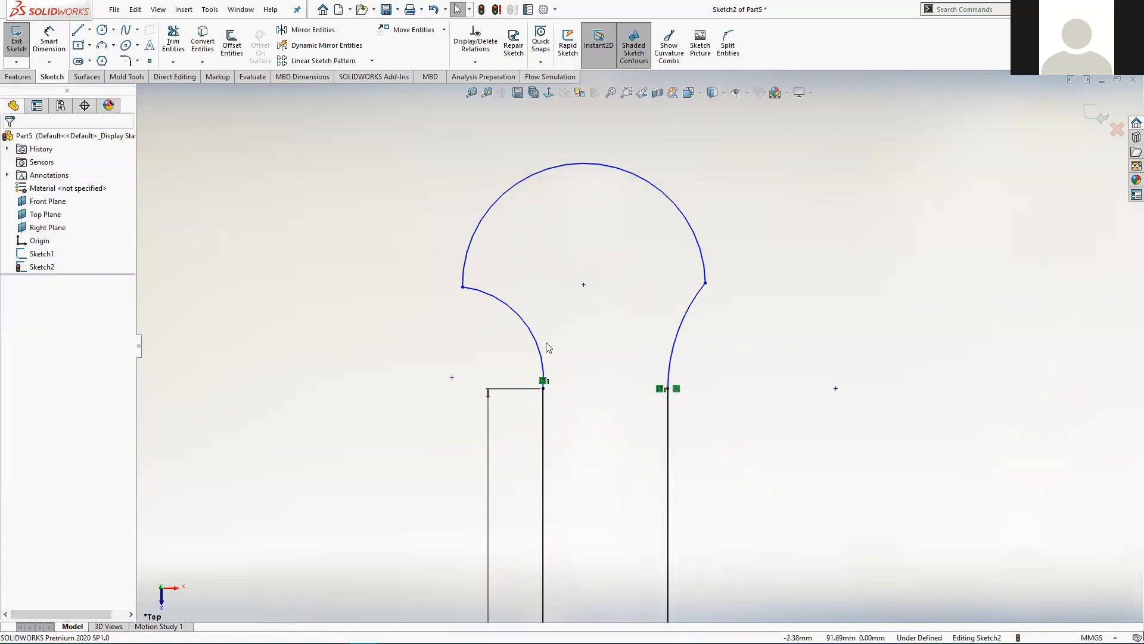
{"action": "left_click", "coordinate": [539, 351]}
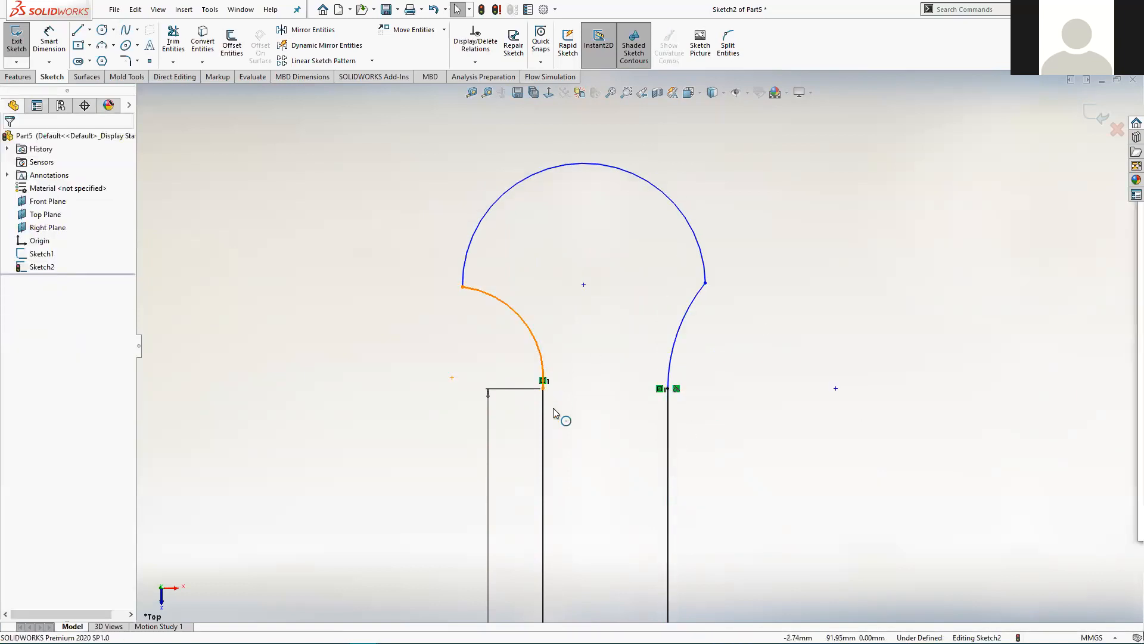
{"action": "left_click", "coordinate": [541, 436], "text": "ctrl"}
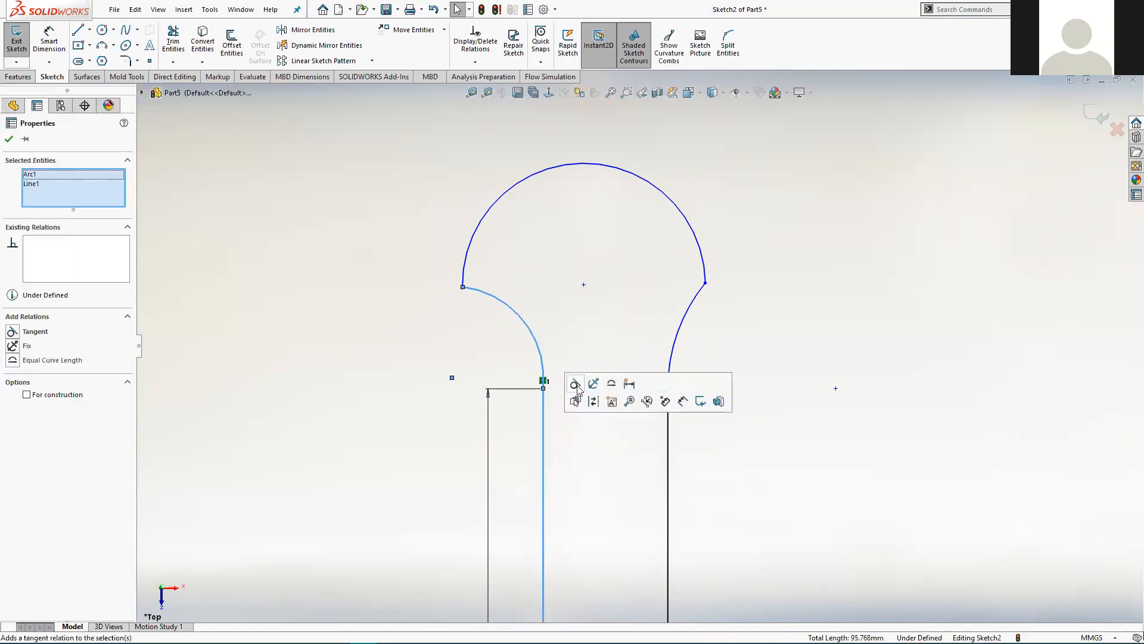
{"action": "left_click", "coordinate": [575, 383]}
{"action": "left_click", "coordinate": [824, 349]}
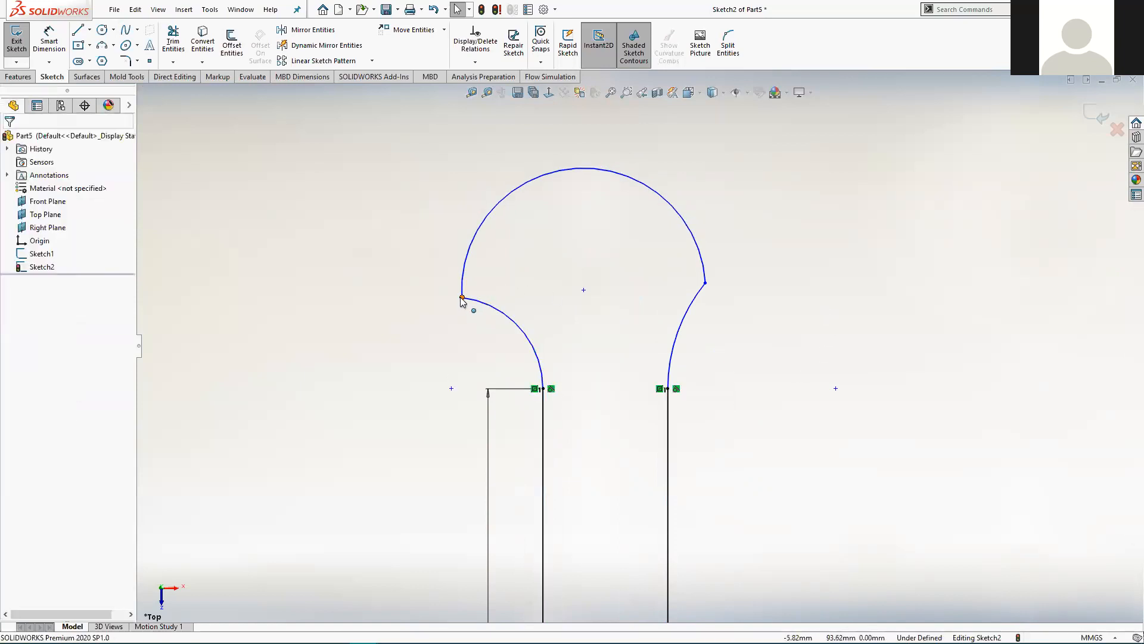
Reshape the head by moving the original-side neck arc's upper endpoint rearward and bulging the head arc to about 4.8 mm radius and 215°.
{"action": "left_click_drag", "start_coordinate": [462, 297], "coordinate": [486, 218]}
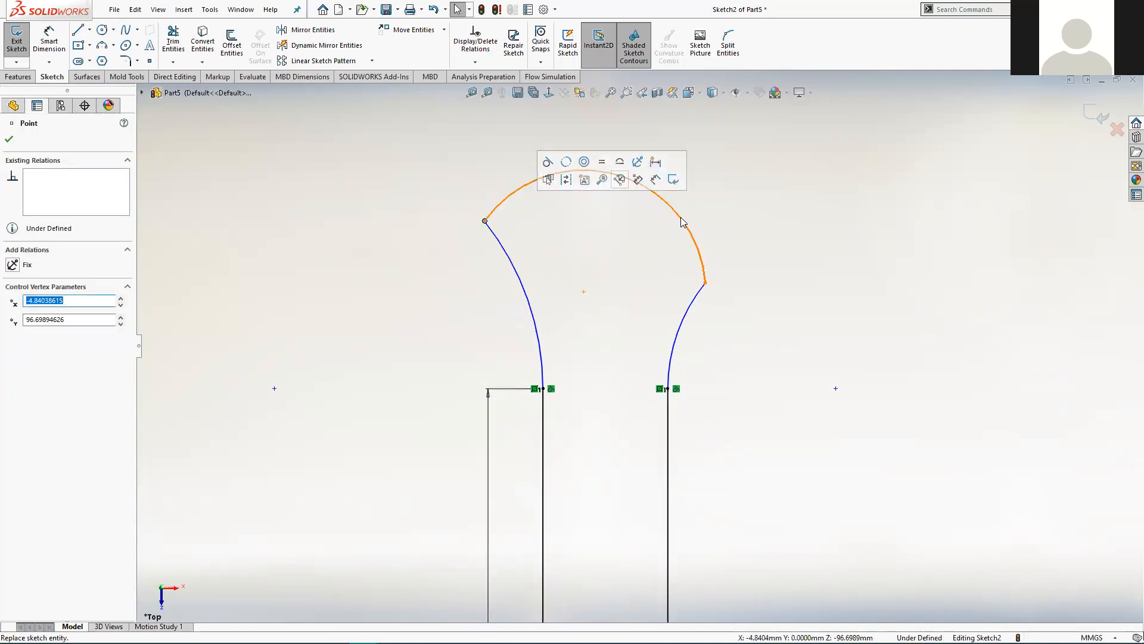
{"action": "left_click_drag", "start_coordinate": [680, 176], "coordinate": [715, 169]}
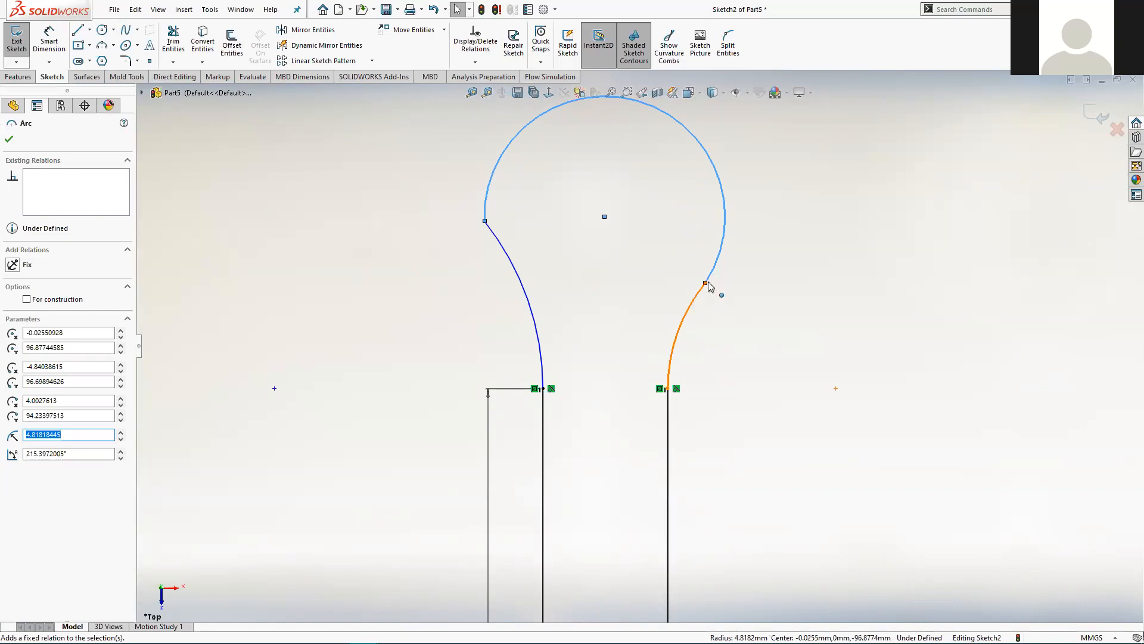
{"action": "left_click", "coordinate": [749, 319]}
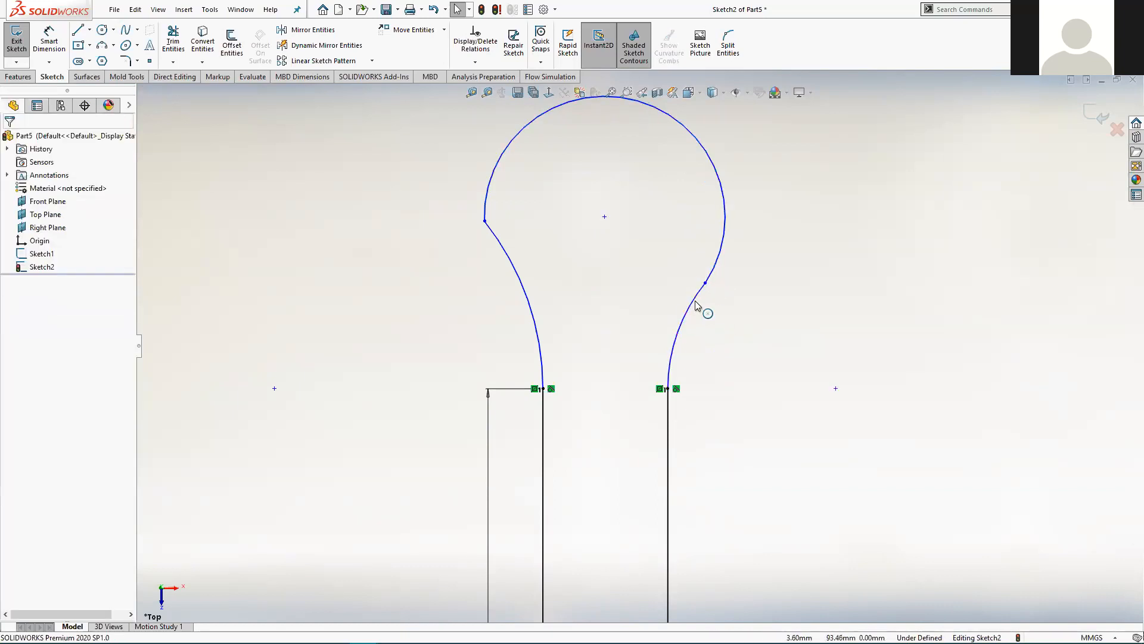
Add a tangent relation between the mirrored-side neck arc and the large head arc.
{"action": "left_click", "coordinate": [695, 302]}
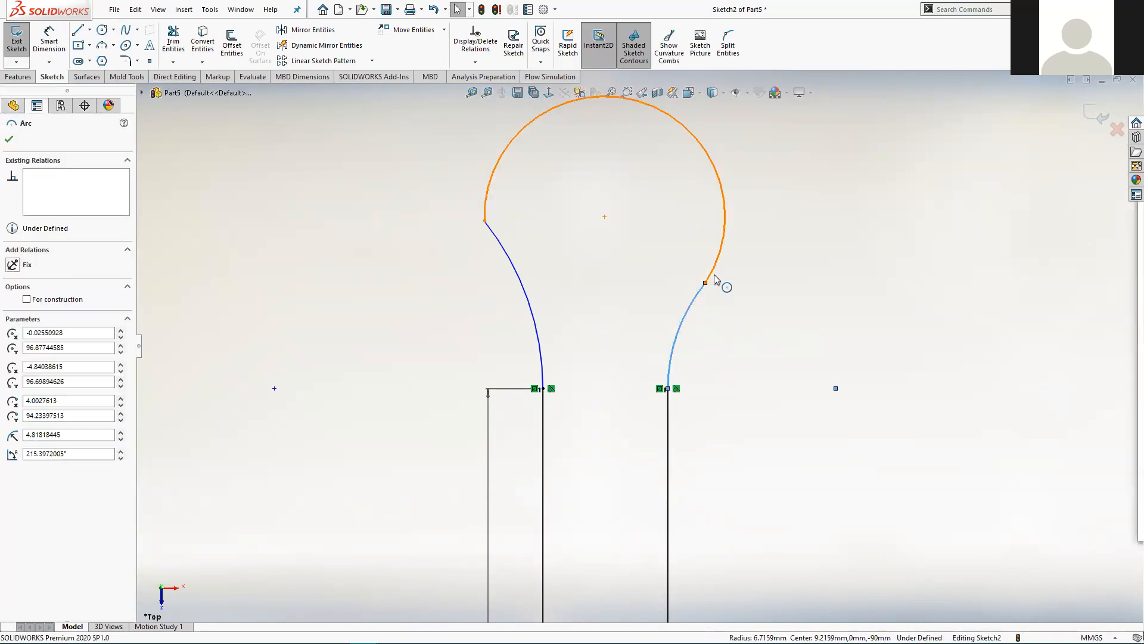
{"action": "left_click", "coordinate": [720, 275], "text": "ctrl"}
{"action": "left_click", "coordinate": [13, 345]}
{"action": "left_click", "coordinate": [842, 315]}
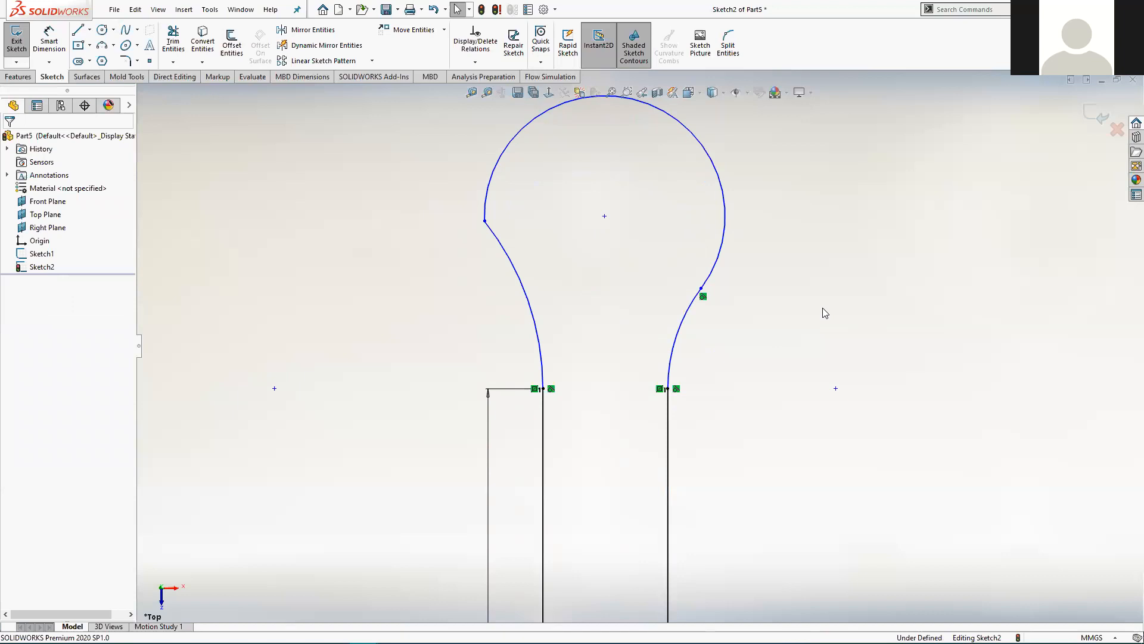
Enlarge the head arc to about 7.2 mm radius and make it tangent to the original-side neck arc.
{"action": "scroll", "coordinate": [647, 295], "scroll_direction": "up", "scroll_amount": 2}
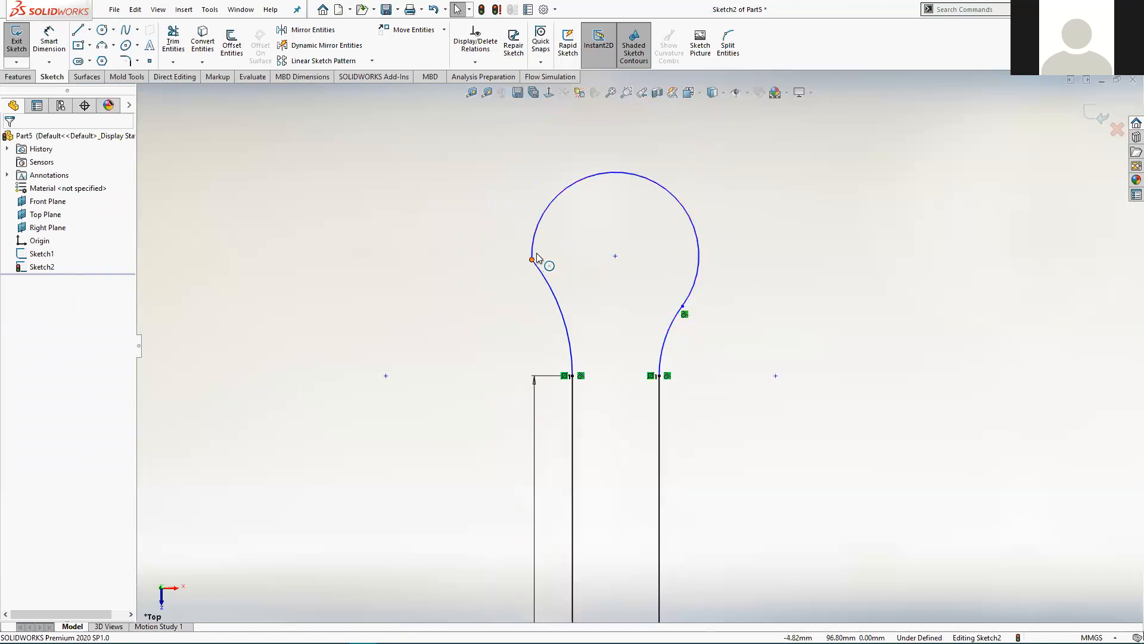
{"action": "left_click_drag", "start_coordinate": [537, 217], "coordinate": [519, 209]}
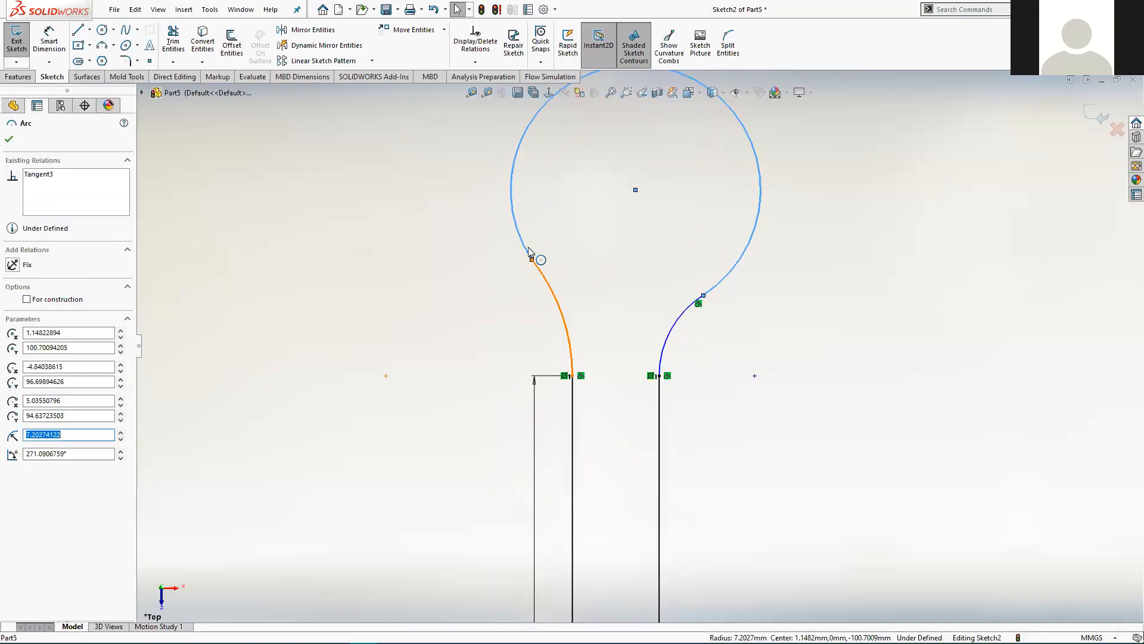
{"action": "key", "text": "Escape"}
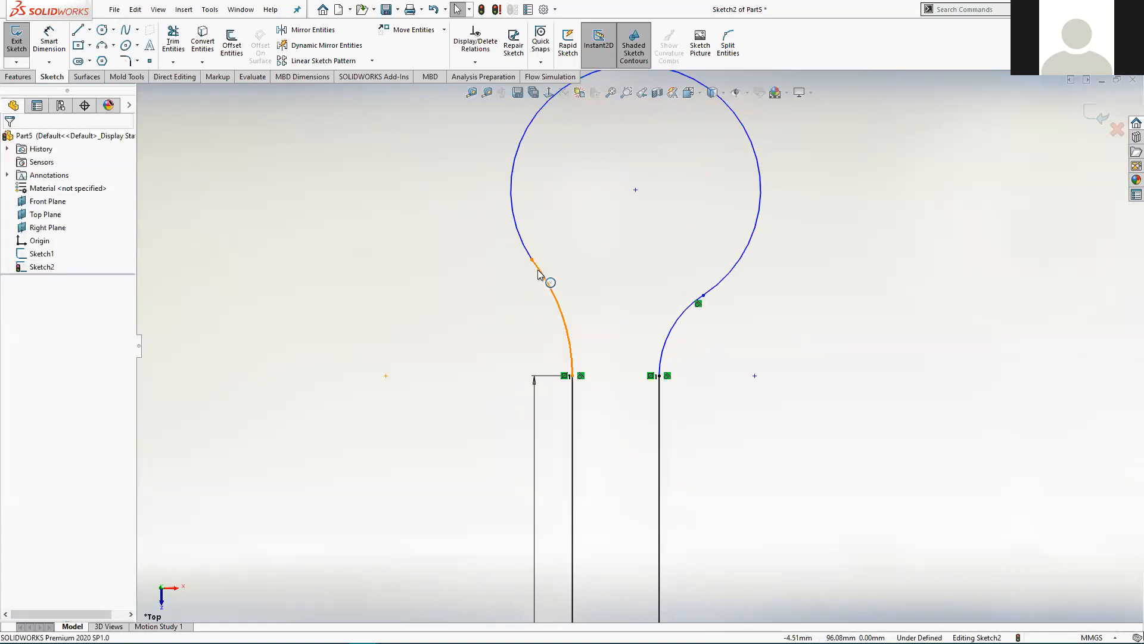
{"action": "left_click", "coordinate": [537, 269]}
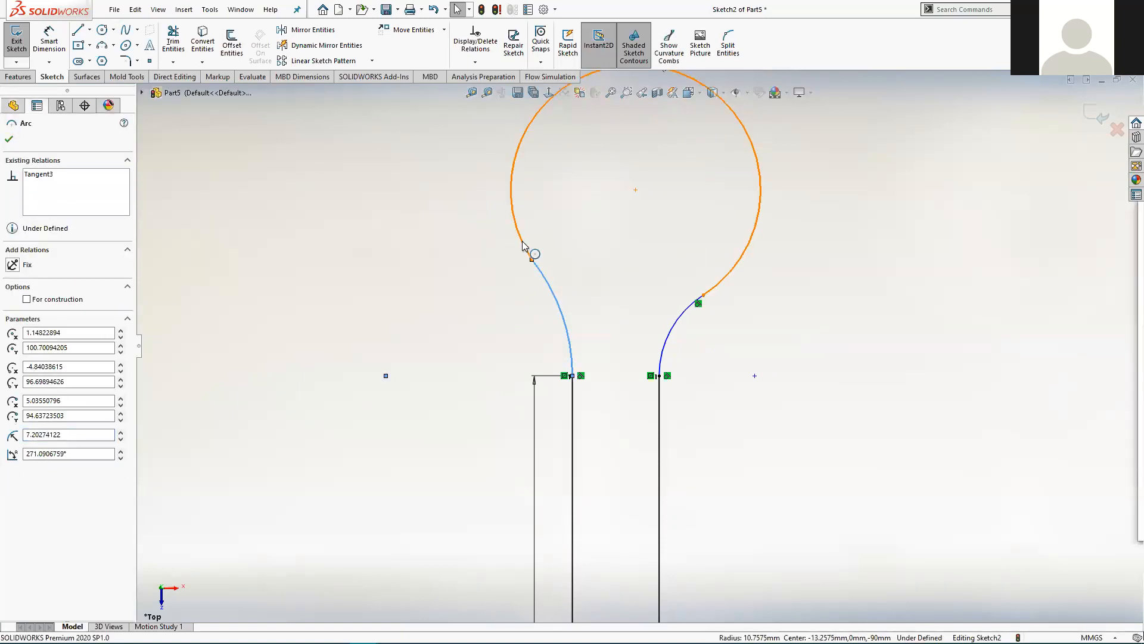
{"action": "left_click", "coordinate": [523, 243], "text": "ctrl"}
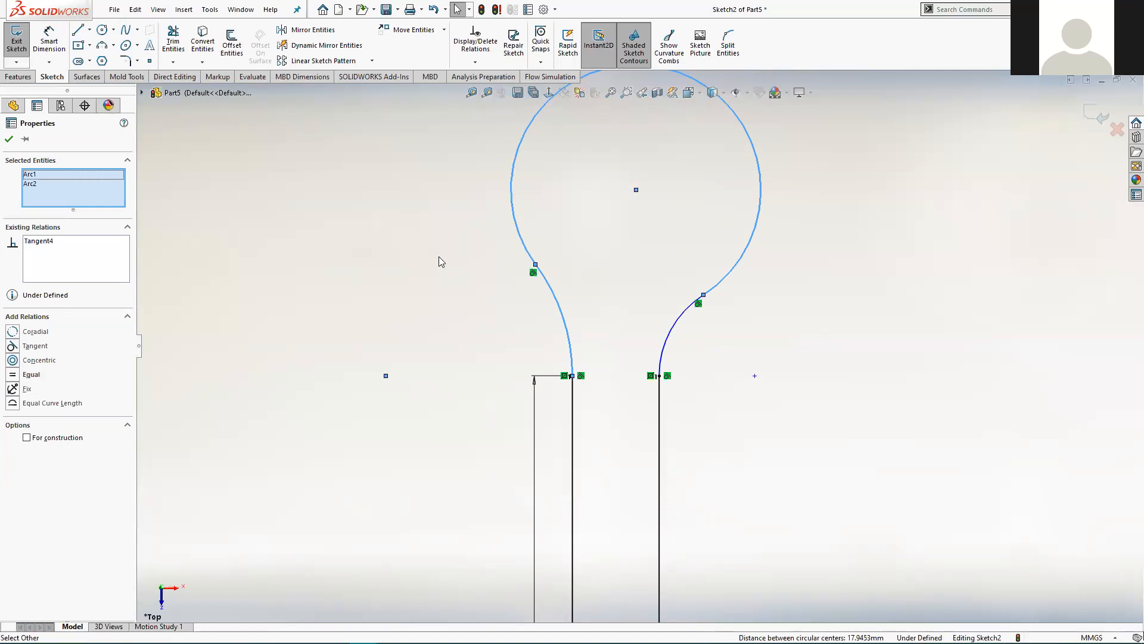
{"action": "key", "text": "Escape"}
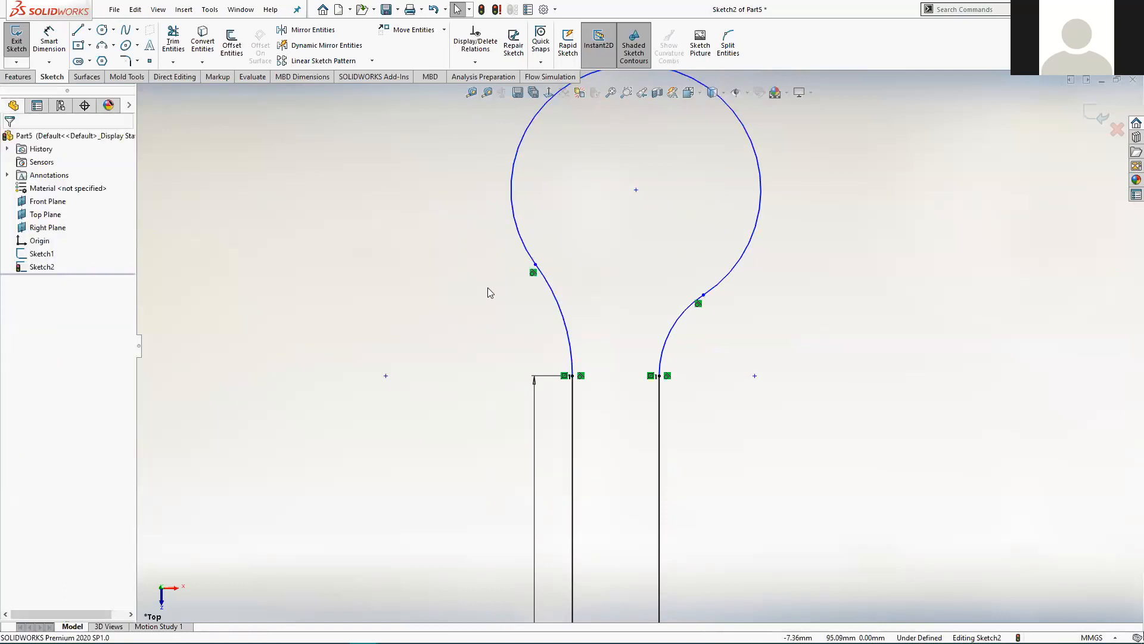
Make the head arc's center point coincident with the Right Plane.
{"action": "scroll", "coordinate": [638, 262], "scroll_direction": "up", "scroll_amount": 5}
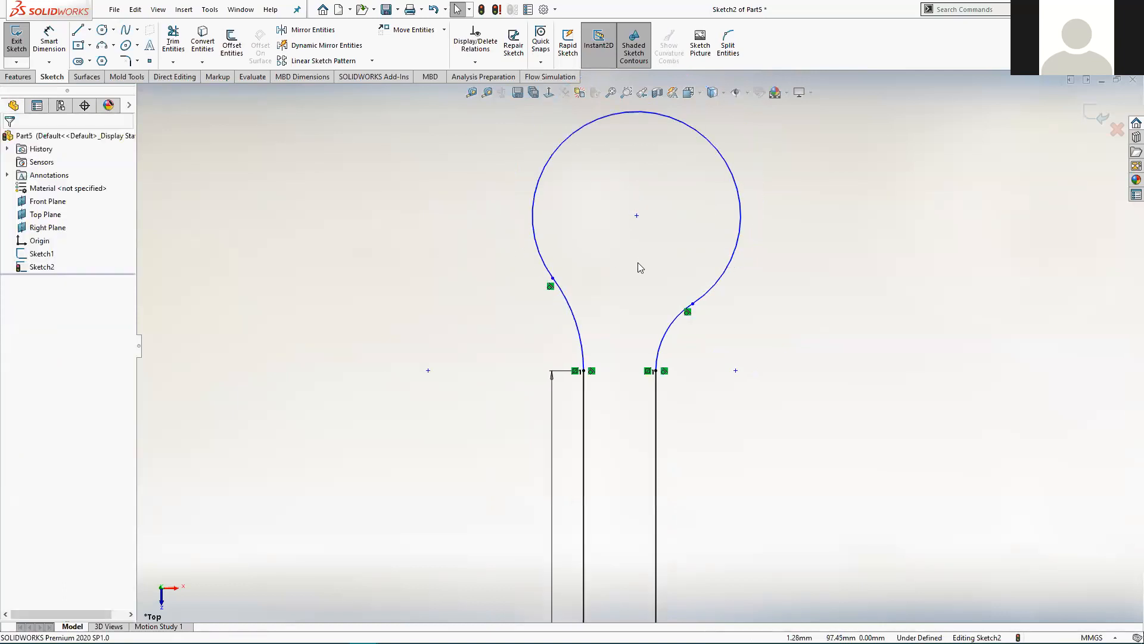
{"action": "mouse_move", "coordinate": [781, 395]}
{"action": "middle_mouse_down", "text": "ctrl"}
{"action": "mouse_move", "coordinate": [743, 304]}
{"action": "mouse_move", "coordinate": [744, 268]}
{"action": "middle_mouse_up", "text": "ctrl"}
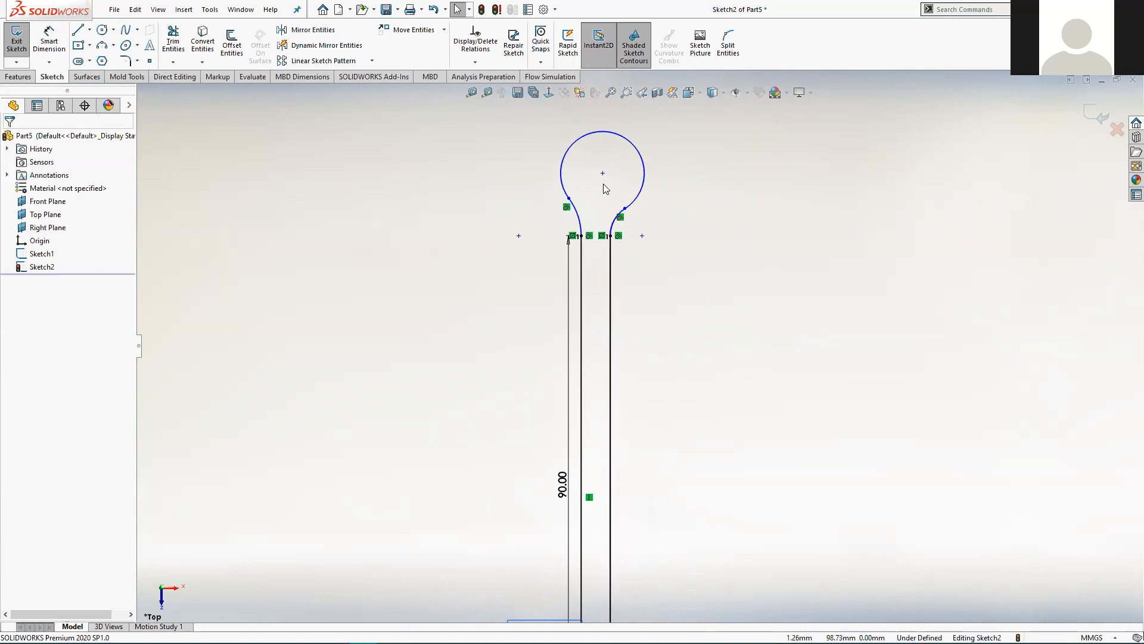
{"action": "scroll", "coordinate": [692, 453], "scroll_direction": "up", "scroll_amount": 2}
{"action": "scroll", "coordinate": [697, 441], "scroll_direction": "up", "scroll_amount": 1}
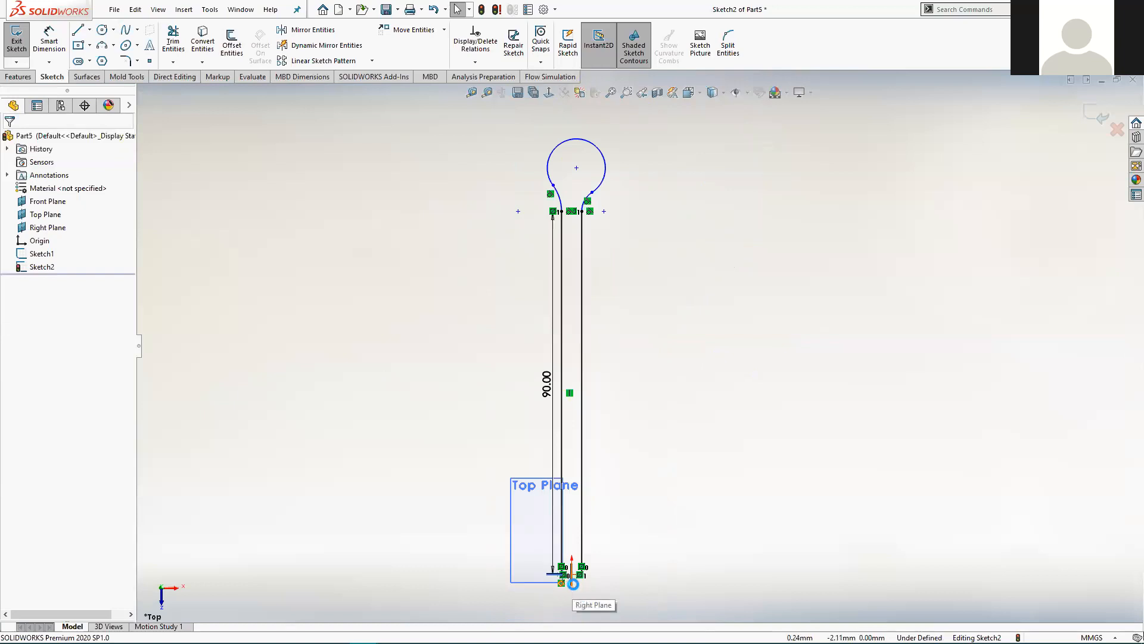
{"action": "scroll", "coordinate": [574, 587], "scroll_direction": "down", "scroll_amount": 1}
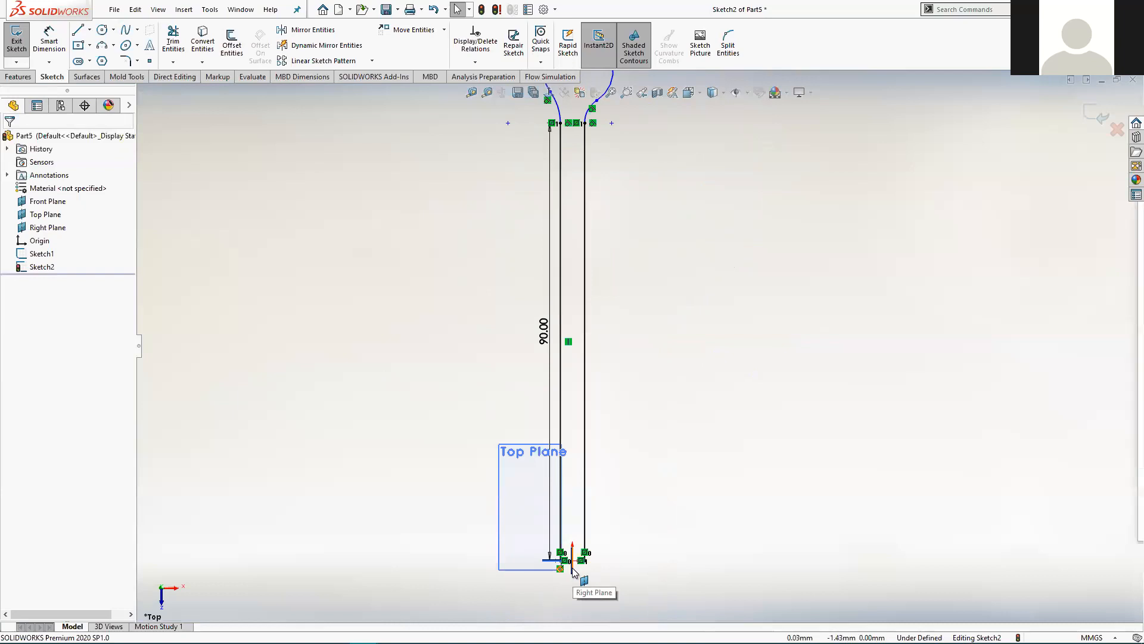
{"action": "left_click", "coordinate": [574, 573]}
{"action": "scroll", "coordinate": [656, 298], "scroll_direction": "up", "scroll_amount": 2}
{"action": "scroll", "coordinate": [615, 167], "scroll_direction": "down", "scroll_amount": 2}
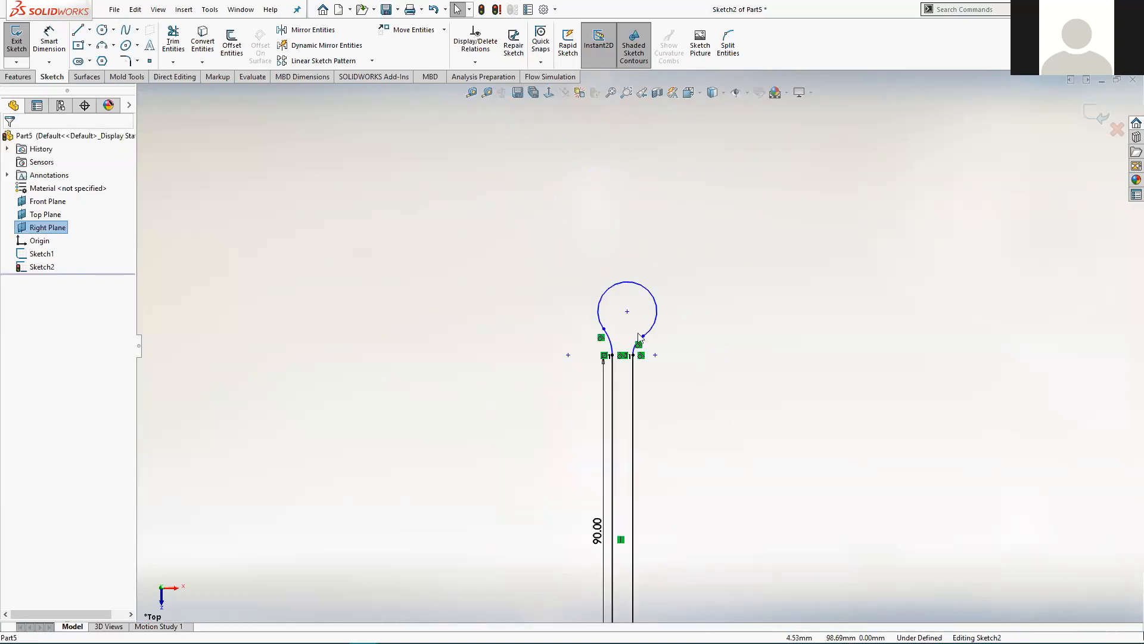
{"action": "left_click", "coordinate": [627, 313], "text": "ctrl"}
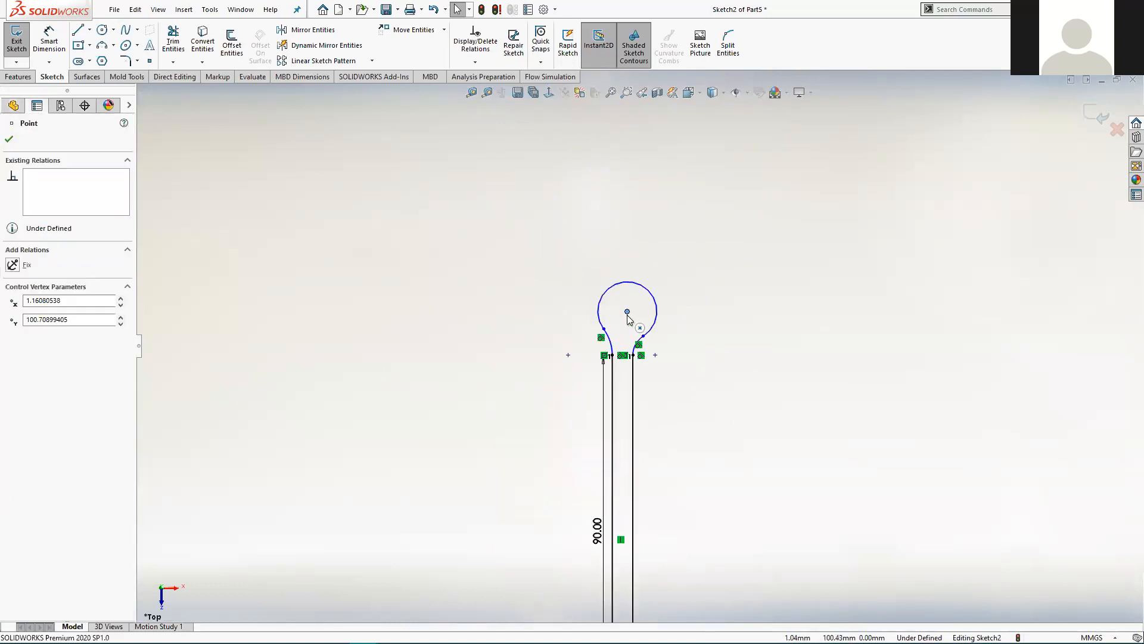
{"action": "left_click", "coordinate": [662, 261]}
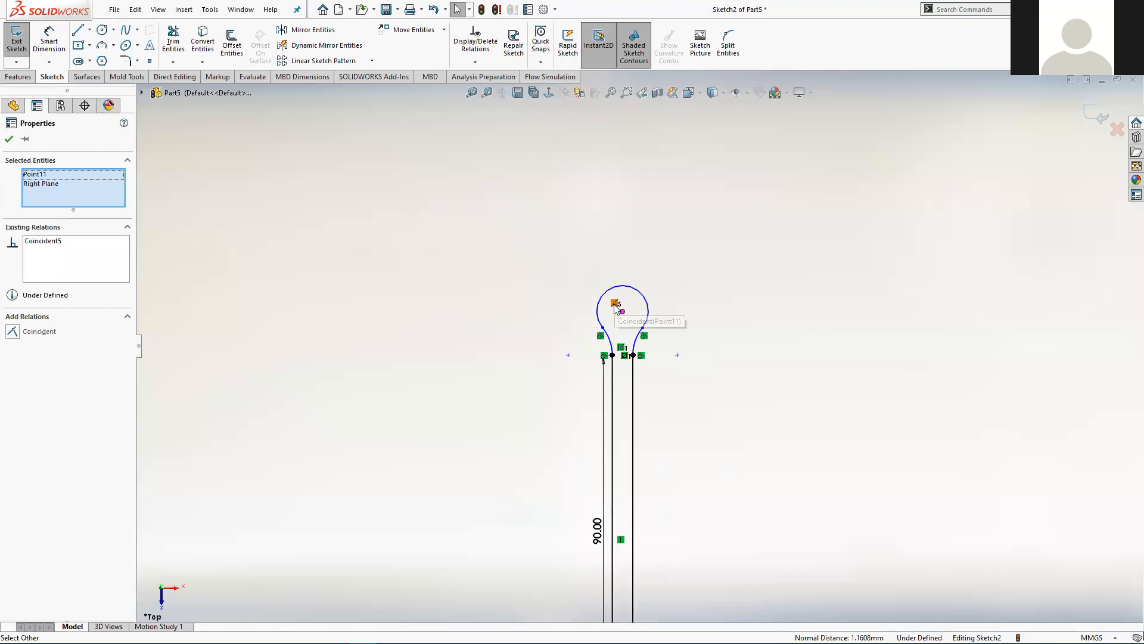
Dimension the original-side neck arc with a 10 mm radius.
{"action": "scroll", "coordinate": [676, 504], "scroll_direction": "up", "scroll_amount": 4}
{"action": "scroll", "coordinate": [637, 526], "scroll_direction": "down", "scroll_amount": 7}
{"action": "scroll", "coordinate": [622, 547], "scroll_direction": "down", "scroll_amount": 2}
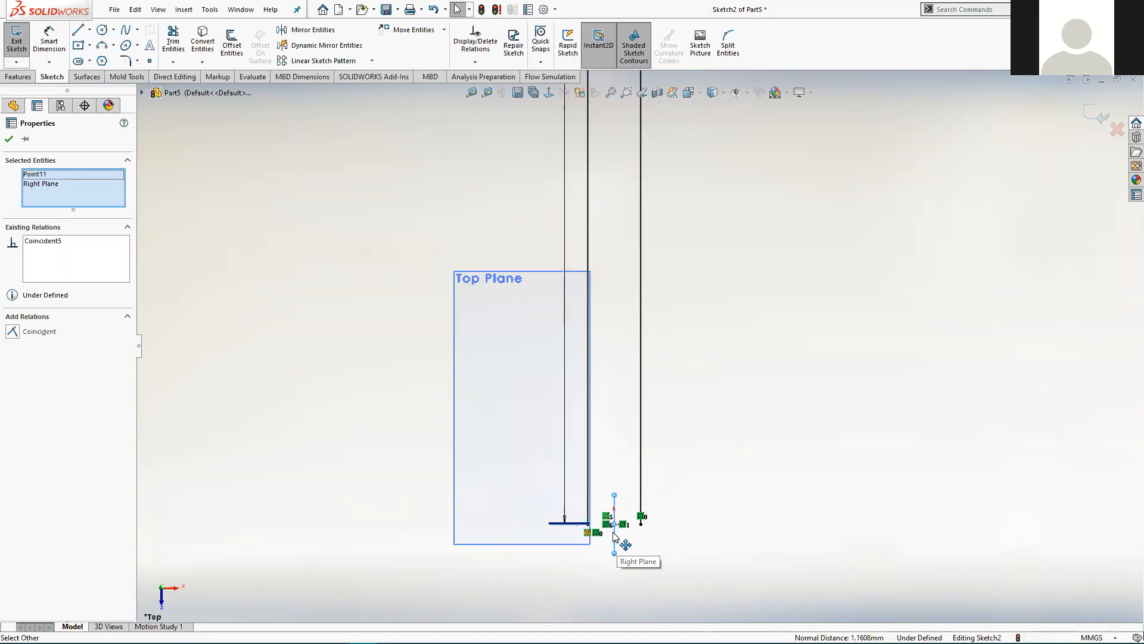
{"action": "scroll", "coordinate": [622, 263], "scroll_direction": "up", "scroll_amount": 6}
{"action": "scroll", "coordinate": [625, 137], "scroll_direction": "down", "scroll_amount": 5}
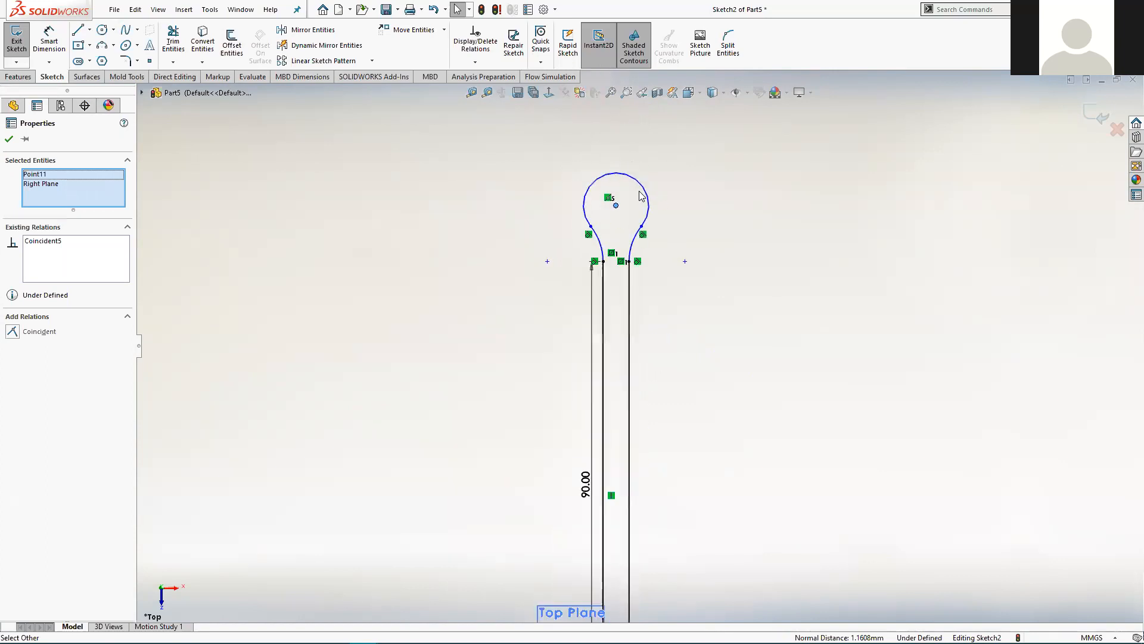
{"action": "left_click", "coordinate": [49, 41]}
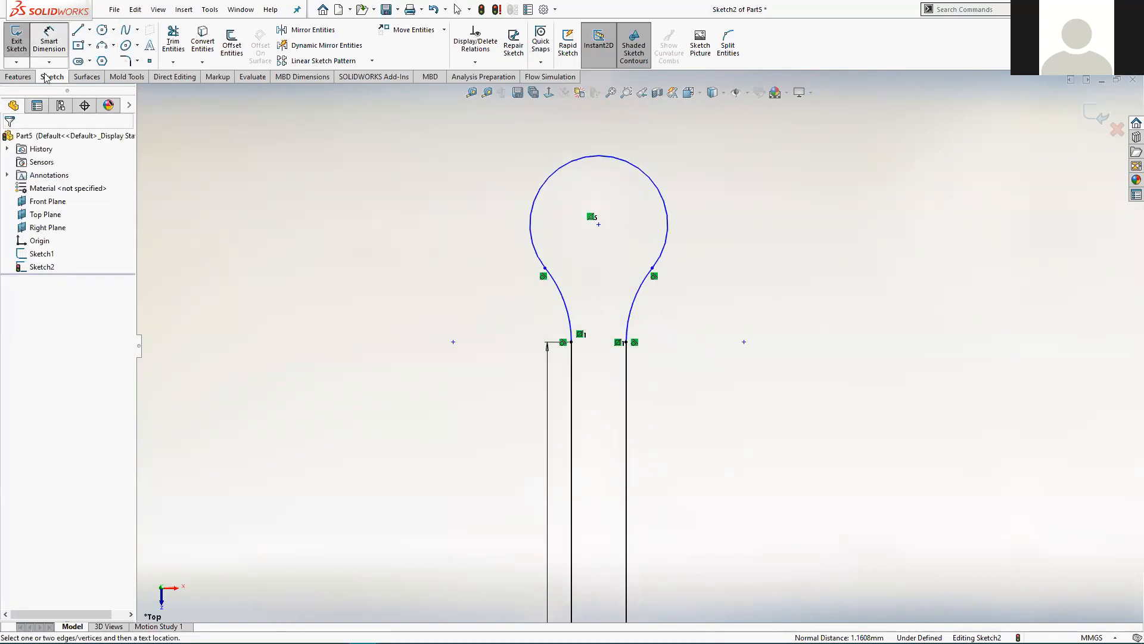
{"action": "left_click", "coordinate": [556, 292]}
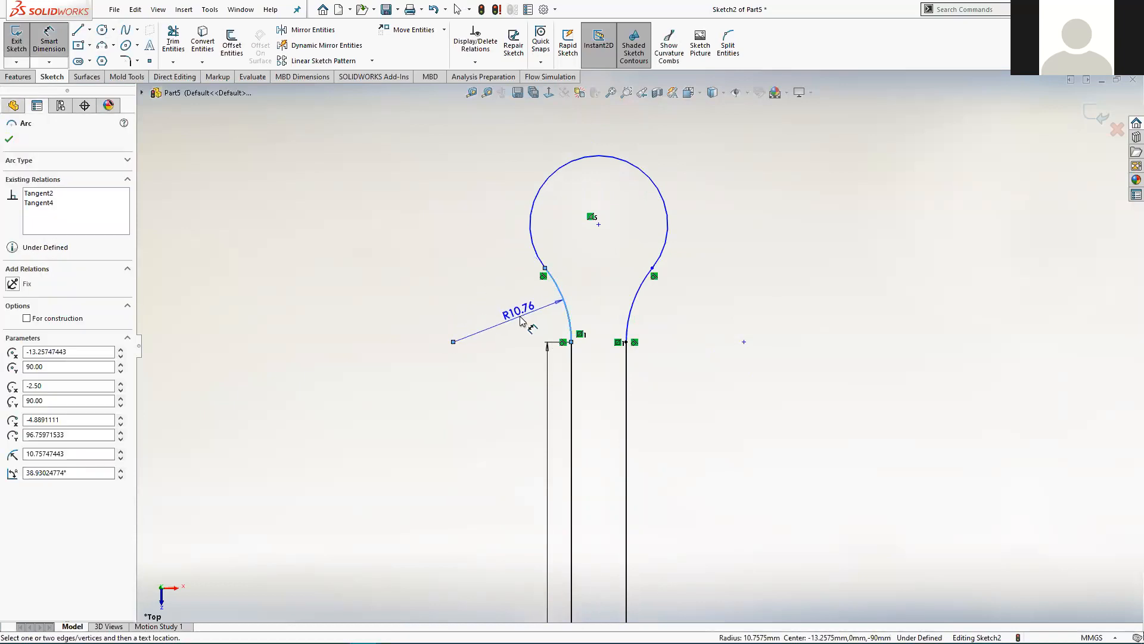
{"action": "left_click", "coordinate": [514, 326]}
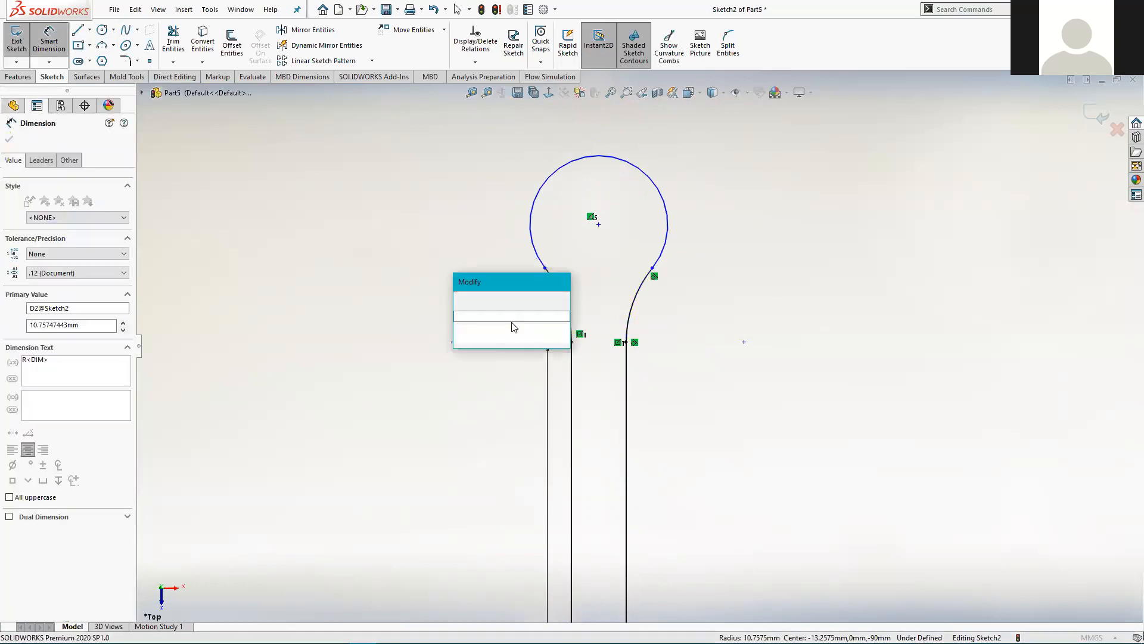
{"action": "type", "text": "10"}
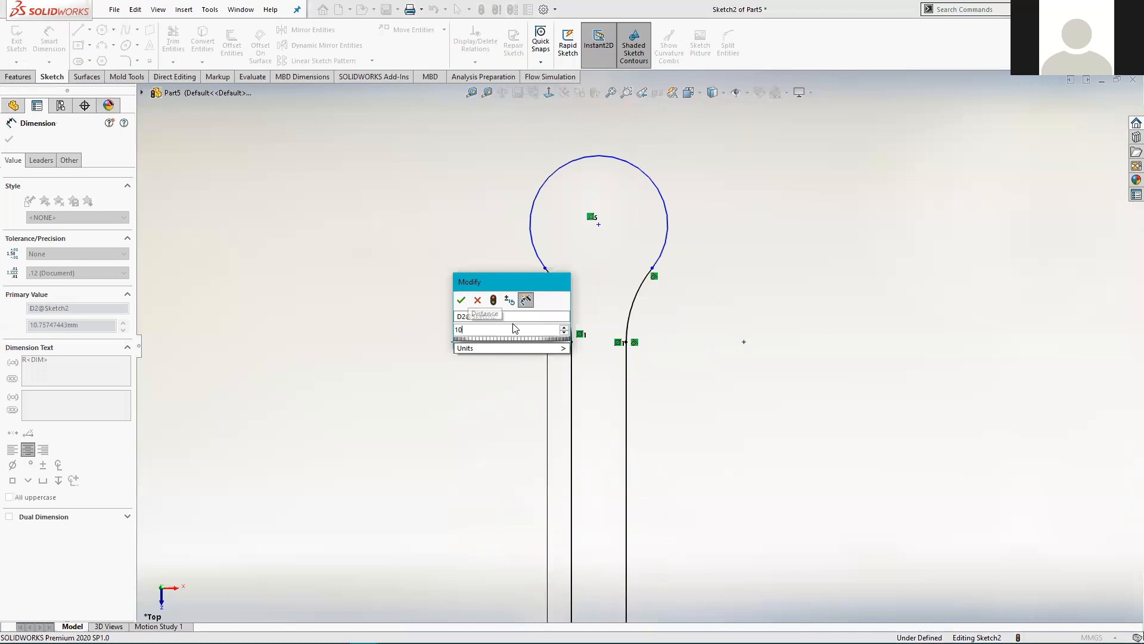
{"action": "key", "text": "Return"}
Dimension the large head arc with a 5 mm radius.
{"action": "left_click", "coordinate": [544, 191]}
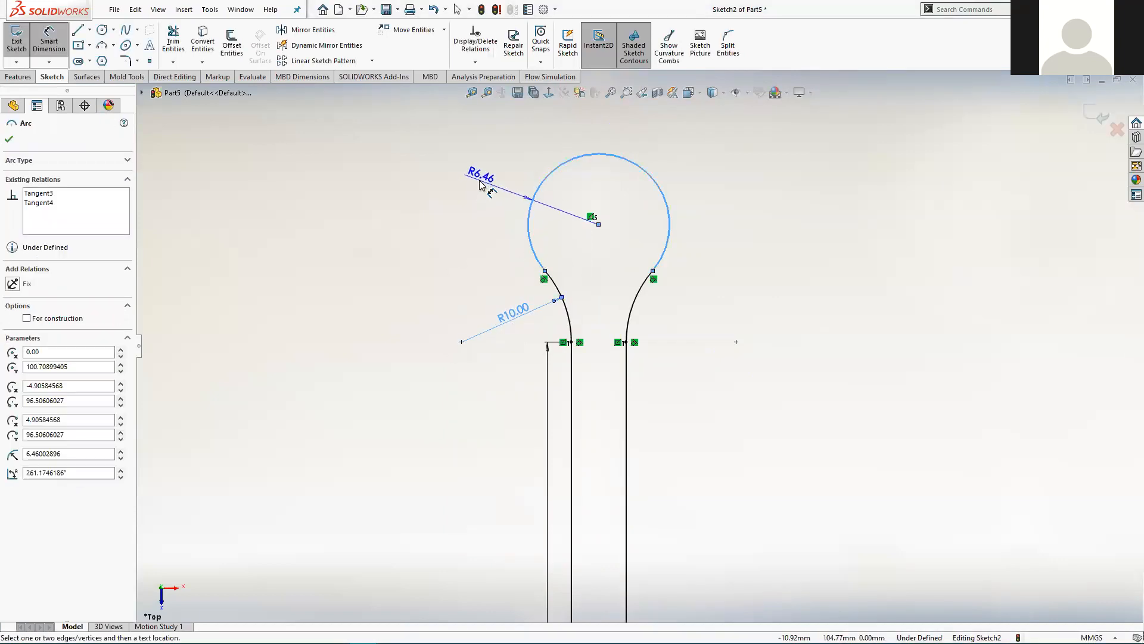
{"action": "left_click", "coordinate": [485, 179]}
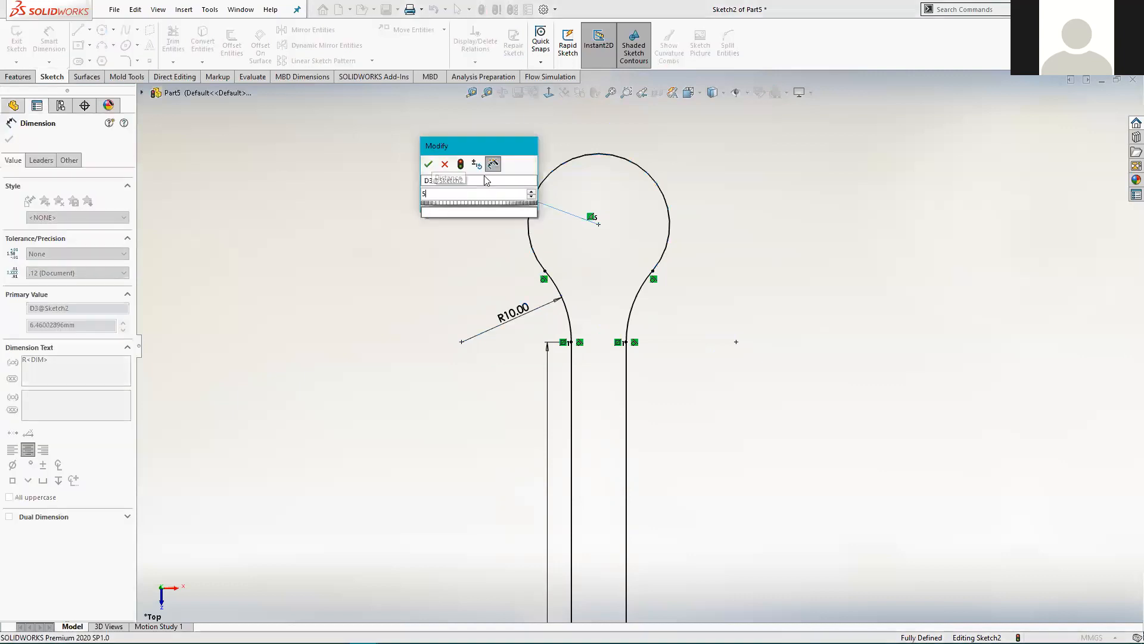
{"action": "type", "text": "5"}
{"action": "key", "text": "Return"}
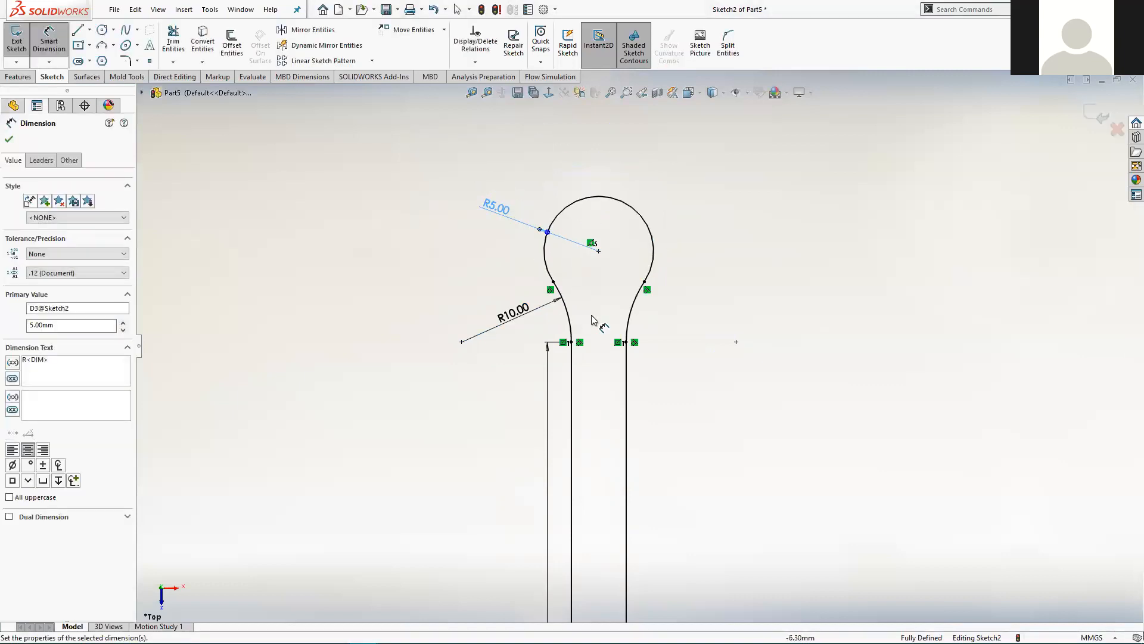
Finish dimensioning and reposition the 10 mm radius dimension label beside the neck arc in a tilted 3D view.
{"action": "scroll", "coordinate": [608, 480], "scroll_direction": "up", "scroll_amount": 5}
{"action": "scroll", "coordinate": [668, 494], "scroll_direction": "up", "scroll_amount": 3}
{"action": "scroll", "coordinate": [657, 470], "scroll_direction": "down", "scroll_amount": 2}
{"action": "scroll", "coordinate": [568, 283], "scroll_direction": "down", "scroll_amount": 3}
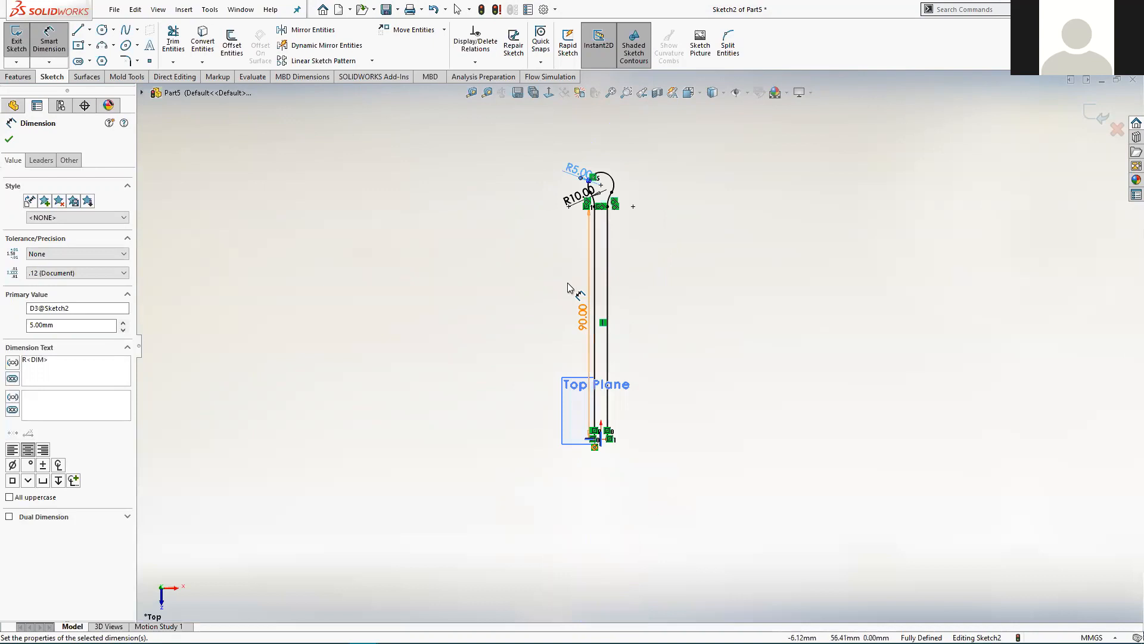
{"action": "key", "text": "Escape"}
{"action": "mouse_move", "coordinate": [685, 170]}
{"action": "middle_mouse_down"}
{"action": "mouse_move", "coordinate": [654, 234]}
{"action": "mouse_move", "coordinate": [705, 145]}
{"action": "mouse_move", "coordinate": [691, 139]}
{"action": "middle_mouse_up"}
{"action": "mouse_move", "coordinate": [463, 360]}
{"action": "middle_mouse_down"}
{"action": "mouse_move", "coordinate": [472, 351]}
{"action": "mouse_move", "coordinate": [476, 396]}
{"action": "middle_mouse_up"}
{"action": "mouse_move", "coordinate": [399, 264]}
{"action": "left_mouse_down"}
{"action": "mouse_move", "coordinate": [393, 274]}
{"action": "mouse_move", "coordinate": [410, 257]}
{"action": "mouse_move", "coordinate": [400, 274]}
{"action": "left_mouse_up"}
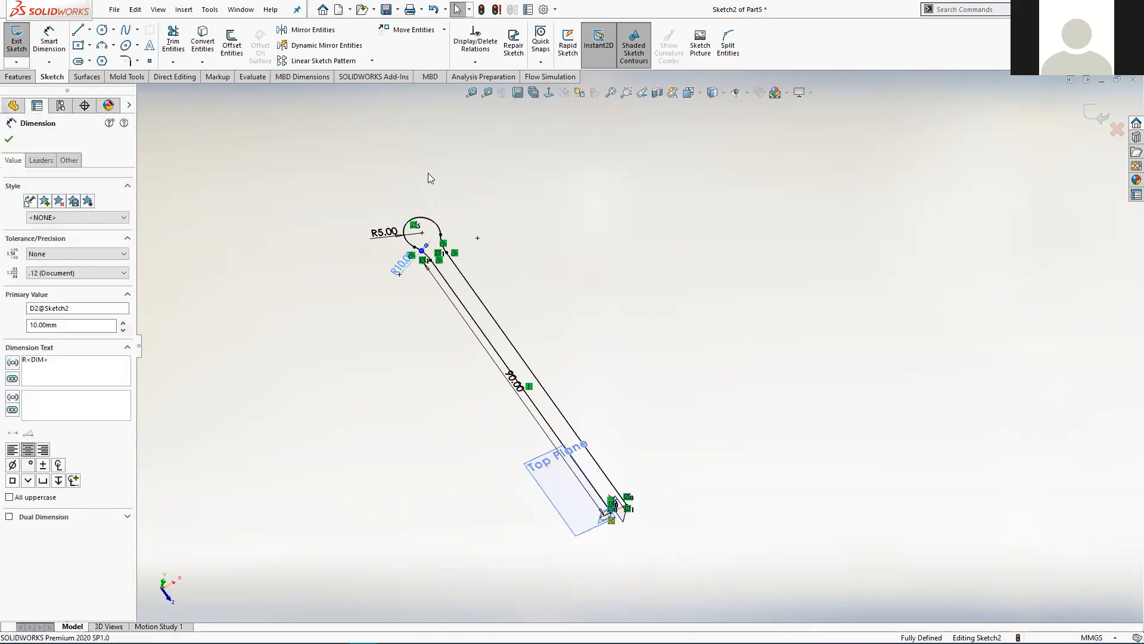
Examine how the path's open leg ends sit relative to the D-shaped profile and the Right Plane.
{"action": "scroll", "coordinate": [577, 459], "scroll_direction": "down", "scroll_amount": 5}
{"action": "scroll", "coordinate": [635, 488], "scroll_direction": "down", "scroll_amount": 3}
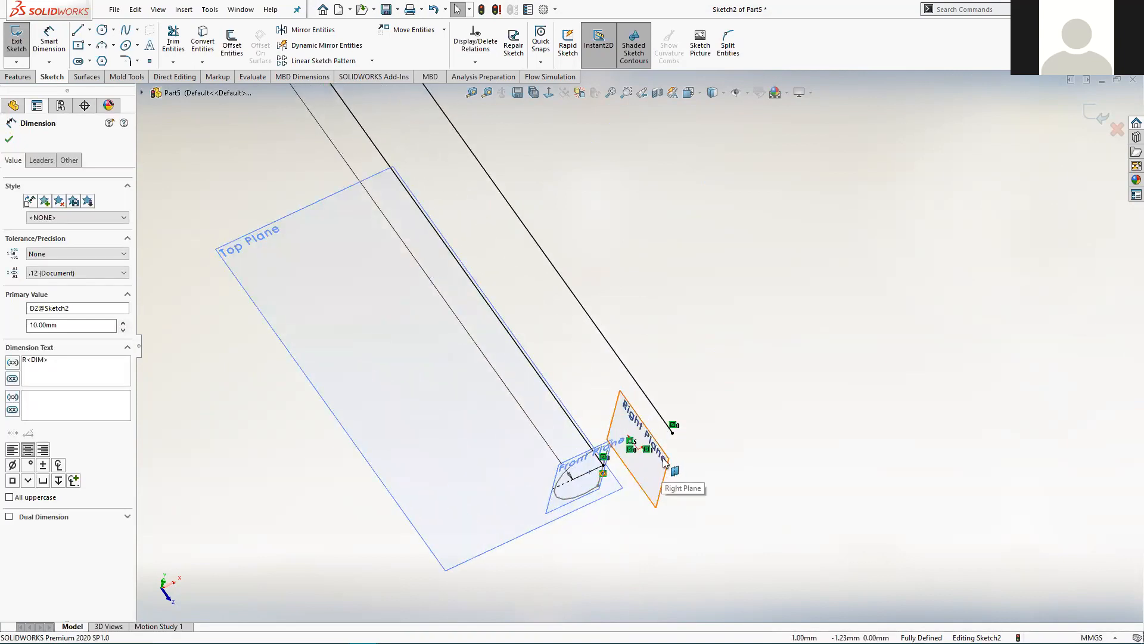
{"action": "scroll", "coordinate": [578, 316], "scroll_direction": "up", "scroll_amount": 8}
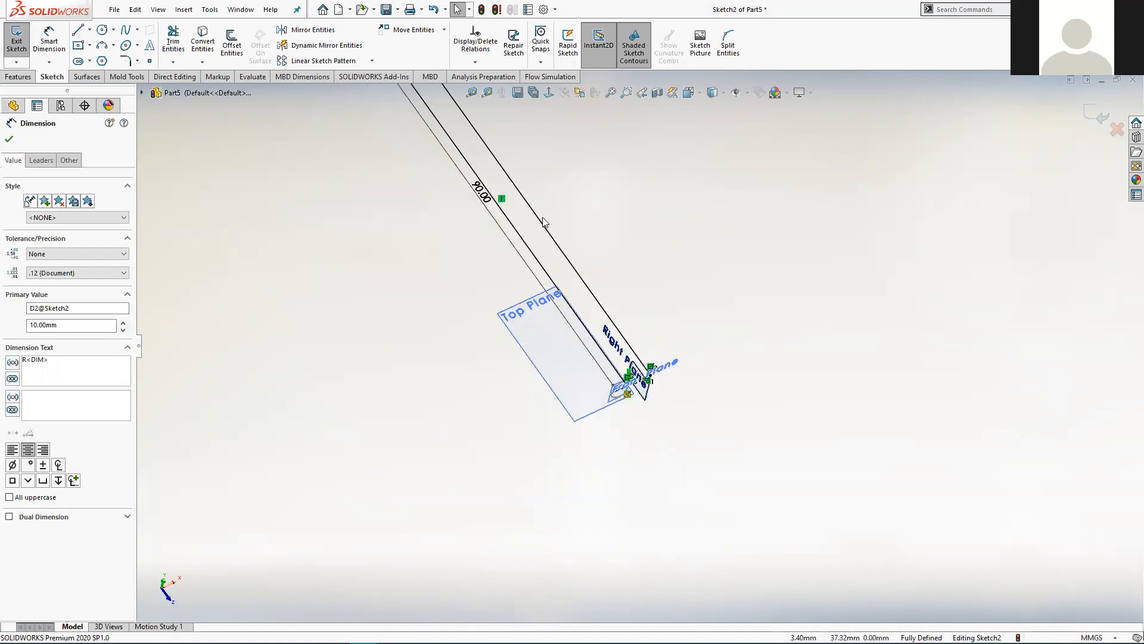
{"action": "middle_click_drag", "start_coordinate": [548, 210], "coordinate": [578, 252], "text": "ctrl"}
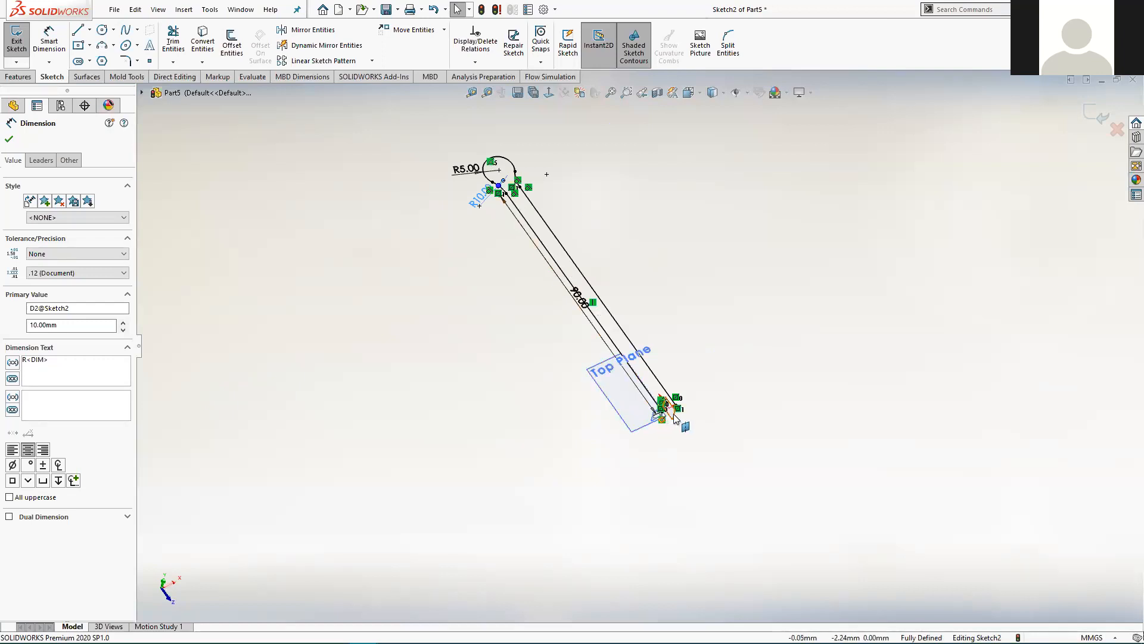
{"action": "scroll", "coordinate": [668, 420], "scroll_direction": "down", "scroll_amount": 5}
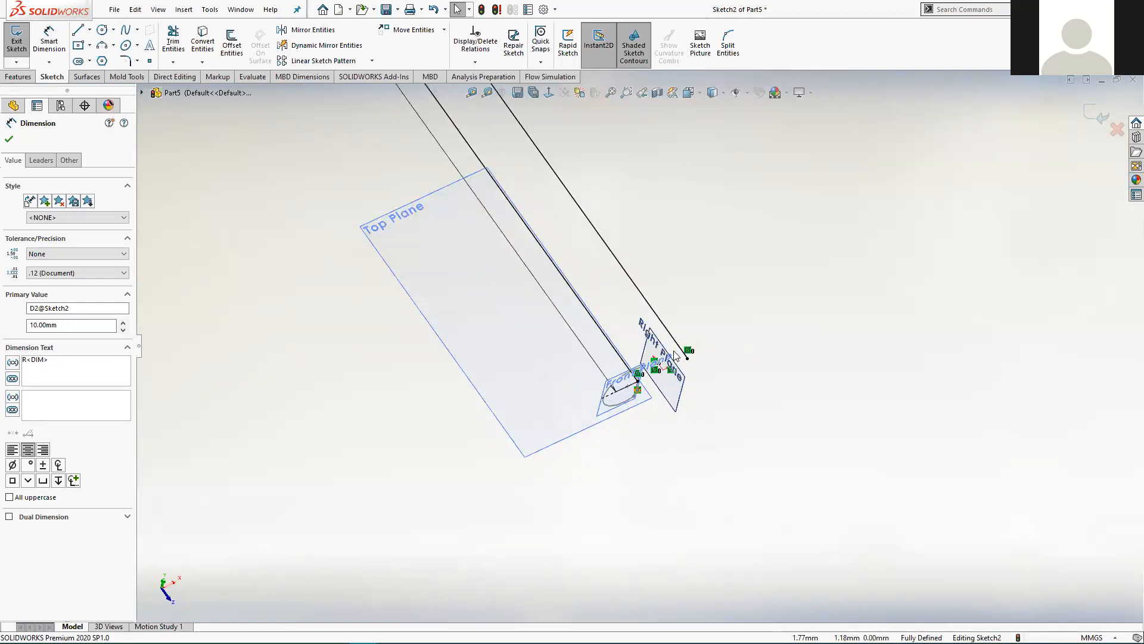
{"action": "scroll", "coordinate": [674, 355], "scroll_direction": "down", "scroll_amount": 3}
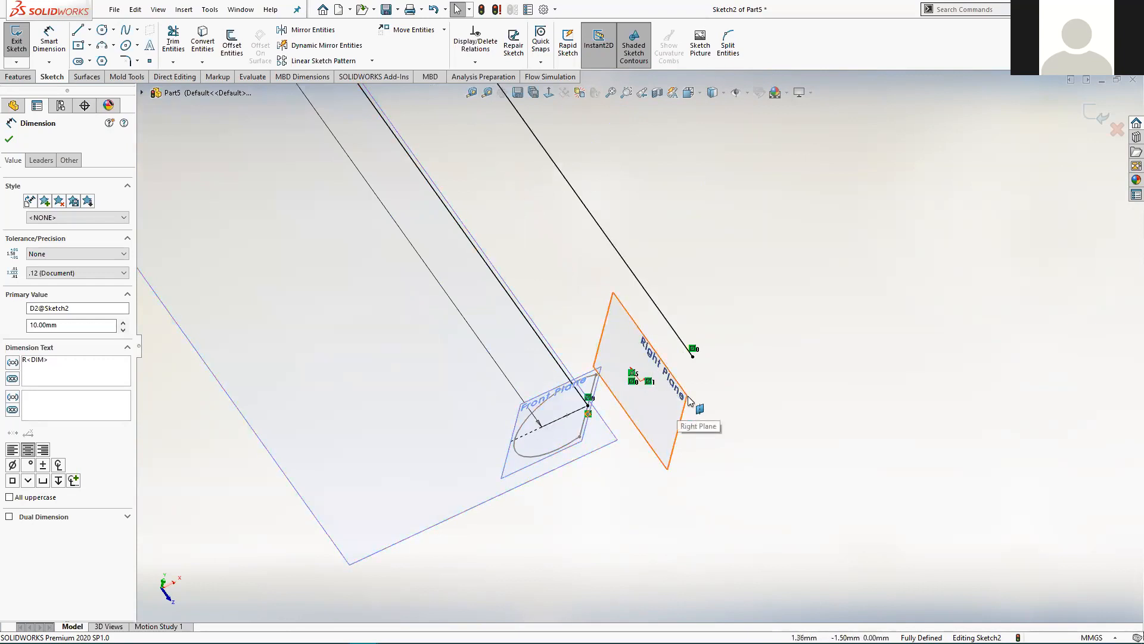
{"action": "scroll", "coordinate": [592, 284], "scroll_direction": "up", "scroll_amount": 10}
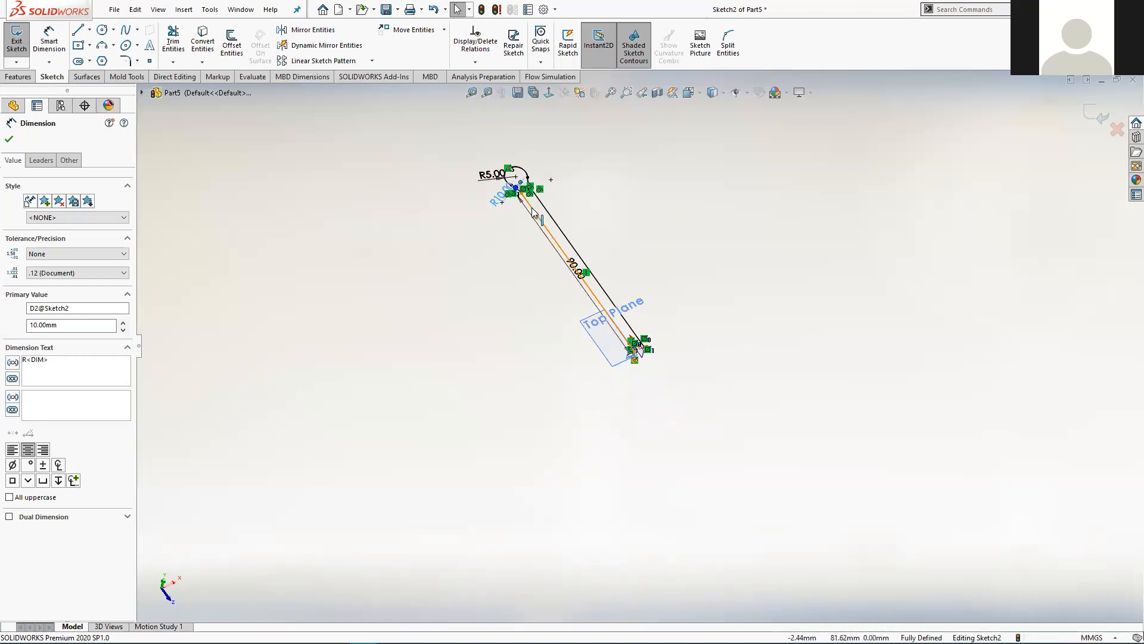
{"action": "scroll", "coordinate": [650, 393], "scroll_direction": "down", "scroll_amount": 8}
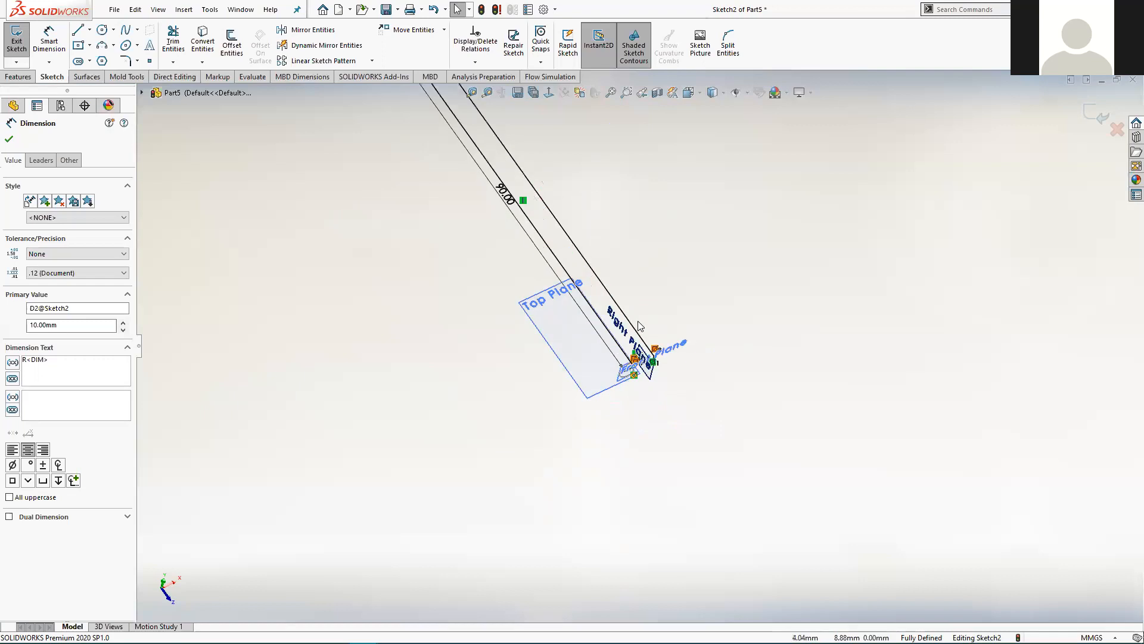
{"action": "scroll", "coordinate": [658, 406], "scroll_direction": "down", "scroll_amount": 2}
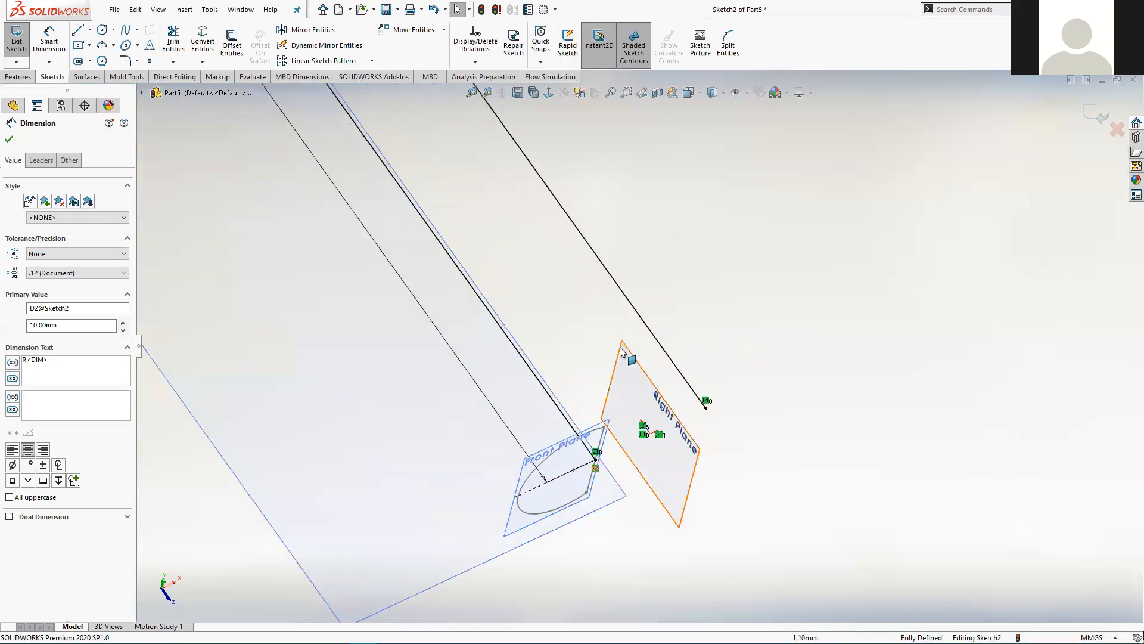
{"action": "scroll", "coordinate": [607, 370], "scroll_direction": "up", "scroll_amount": 3}
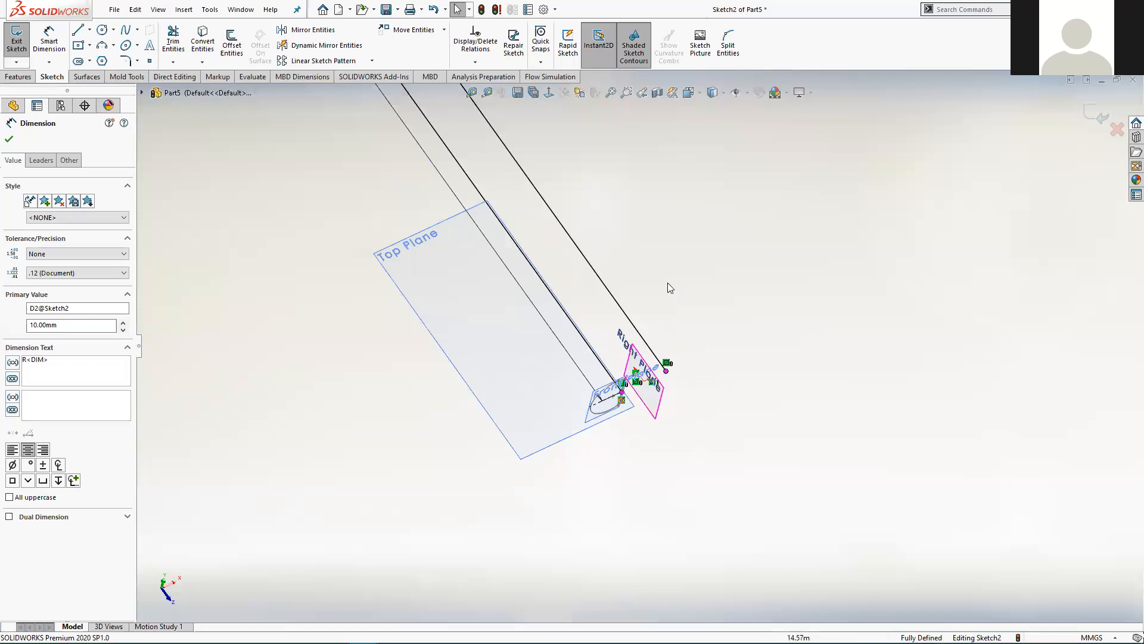
{"action": "scroll", "coordinate": [667, 282], "scroll_direction": "up", "scroll_amount": 5}
{"action": "scroll", "coordinate": [598, 250], "scroll_direction": "down", "scroll_amount": 3}
{"action": "scroll", "coordinate": [525, 298], "scroll_direction": "down", "scroll_amount": 1}
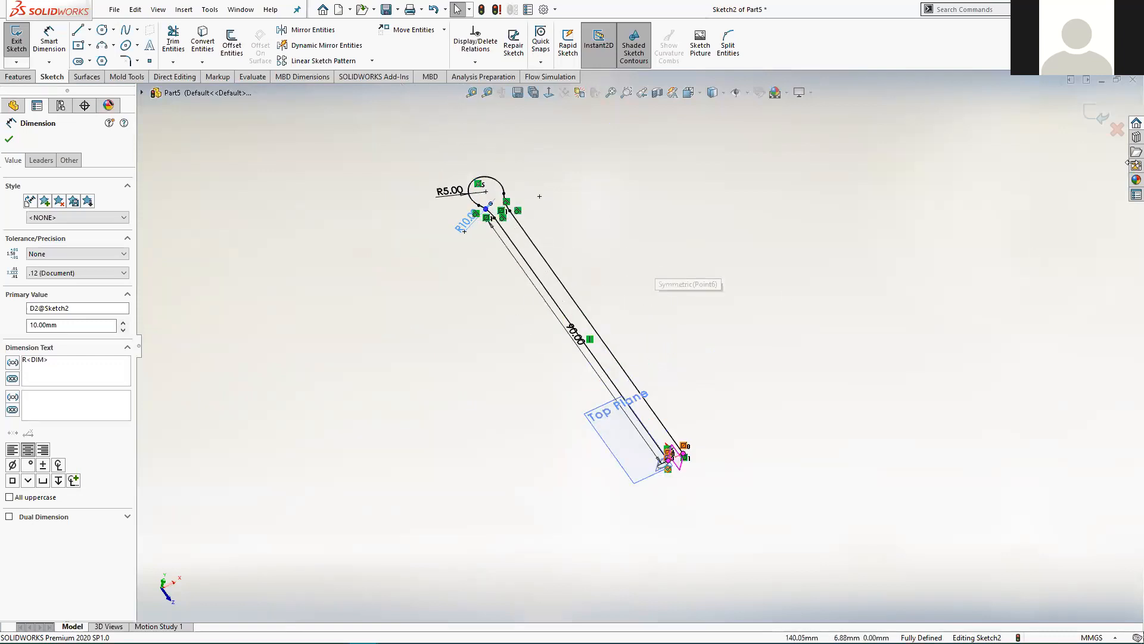
Exit the finished path sketch and briefly select it to display its dimensions.
{"action": "left_click", "coordinate": [1093, 117]}
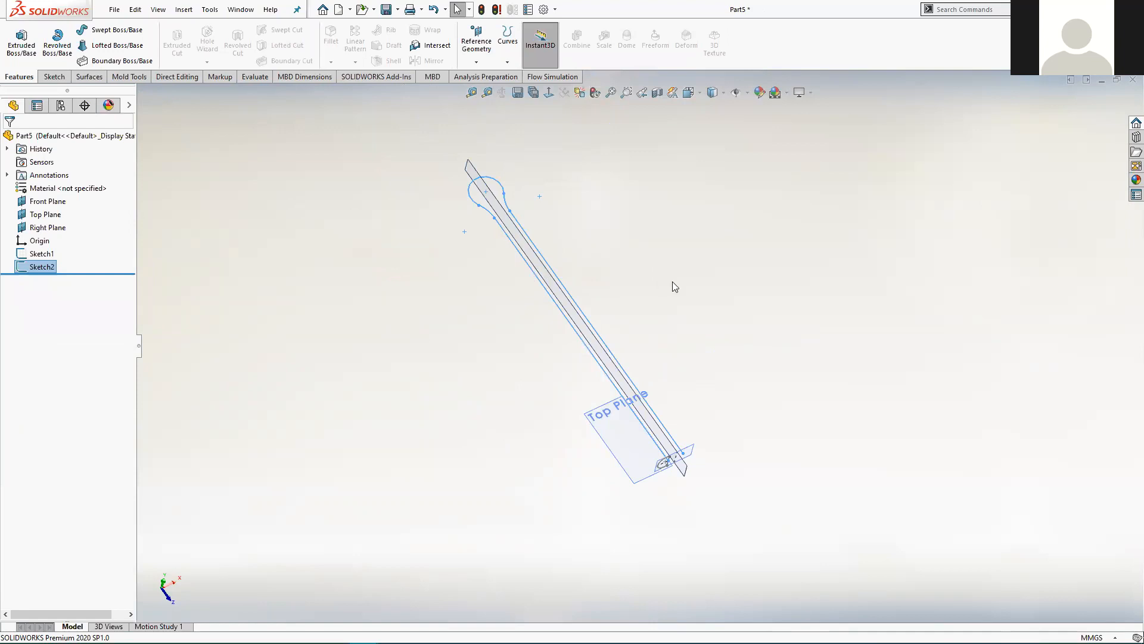
{"action": "left_click", "coordinate": [801, 258]}
{"action": "left_click", "coordinate": [42, 266]}
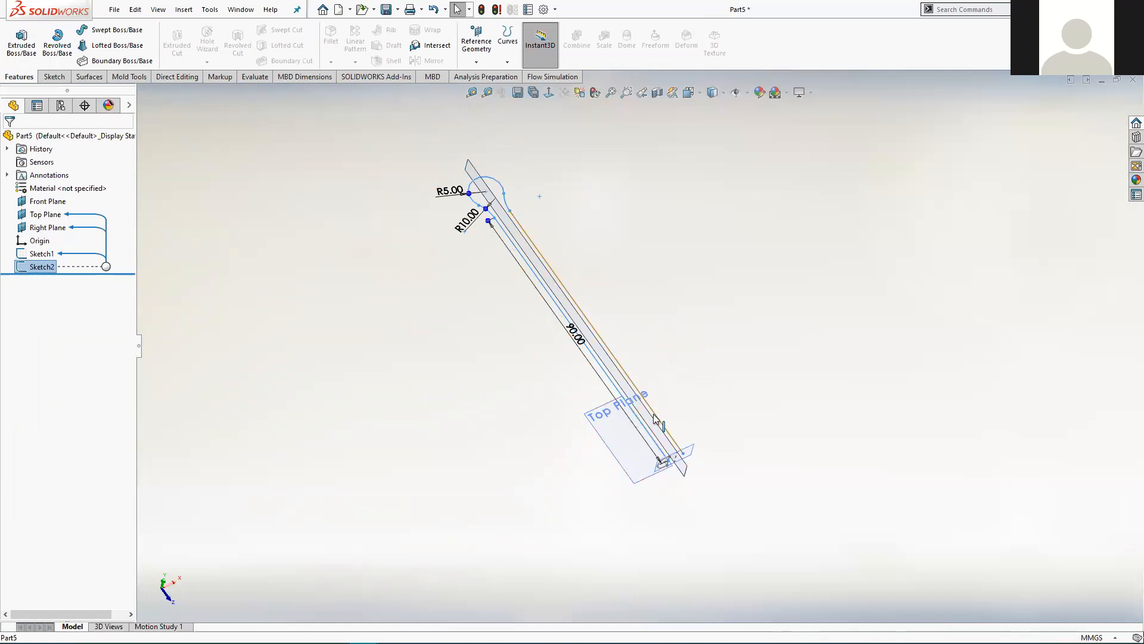
{"action": "left_click", "coordinate": [817, 309]}
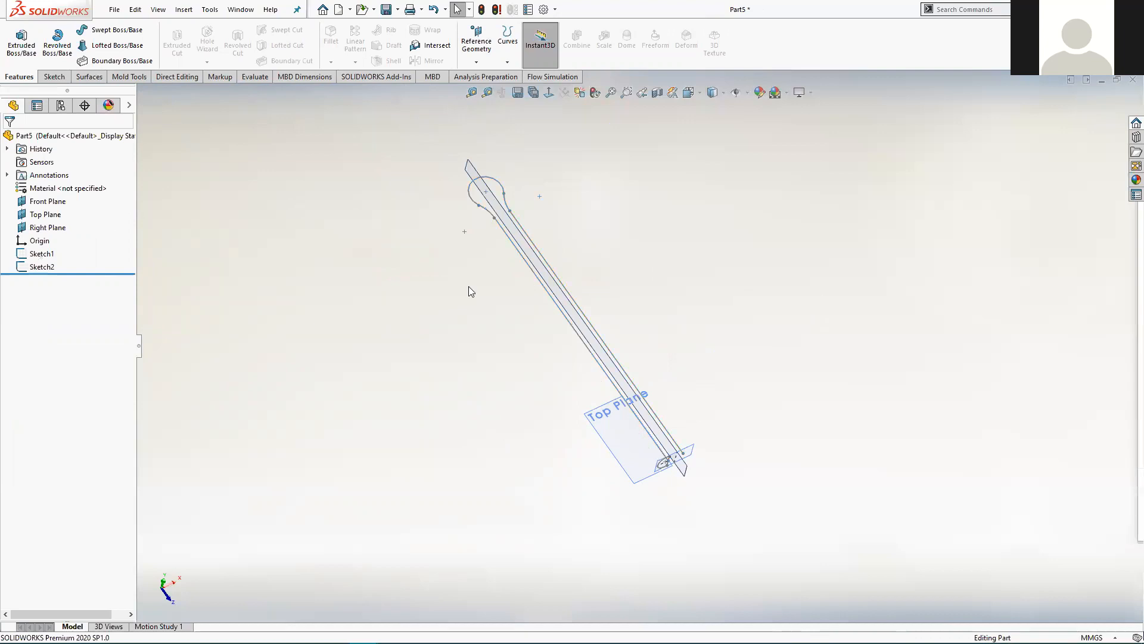
Create a swept boss using the D-shaped sketch as profile and the split-pin outline sketch as path.
{"action": "left_click", "coordinate": [100, 31]}
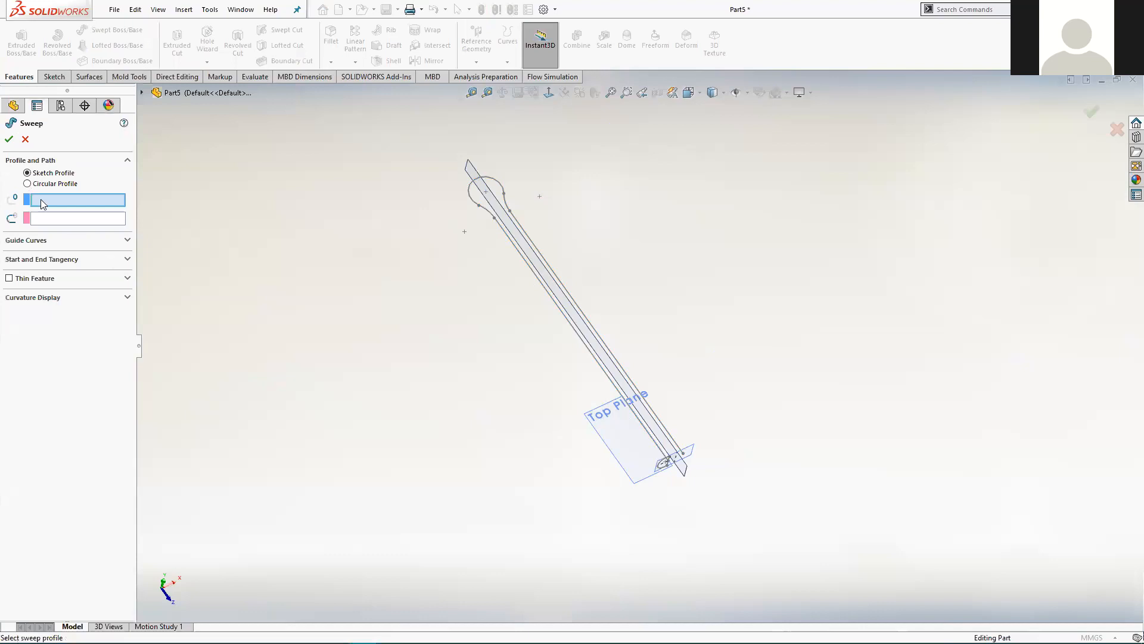
{"action": "scroll", "coordinate": [647, 440], "scroll_direction": "down", "scroll_amount": 6}
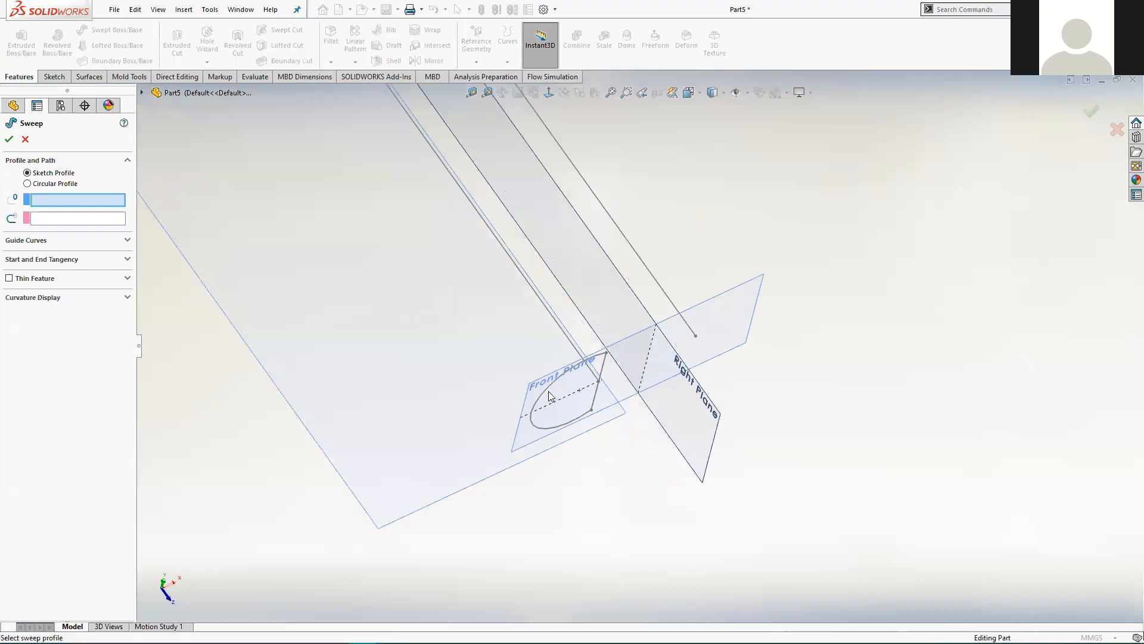
{"action": "left_click", "coordinate": [548, 389]}
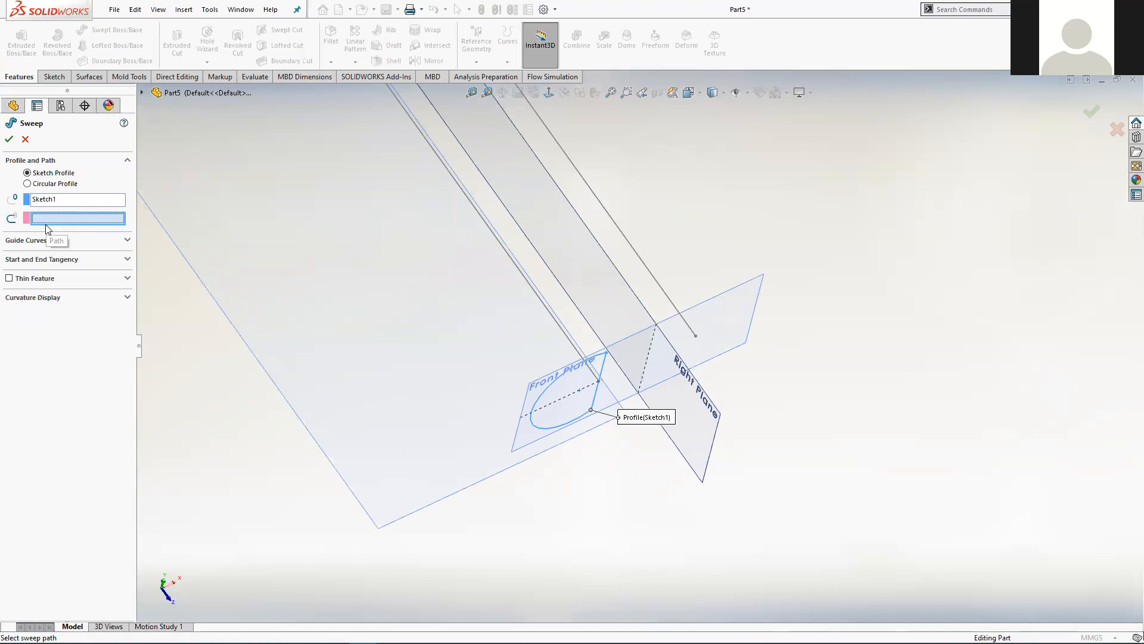
{"action": "left_click", "coordinate": [560, 327]}
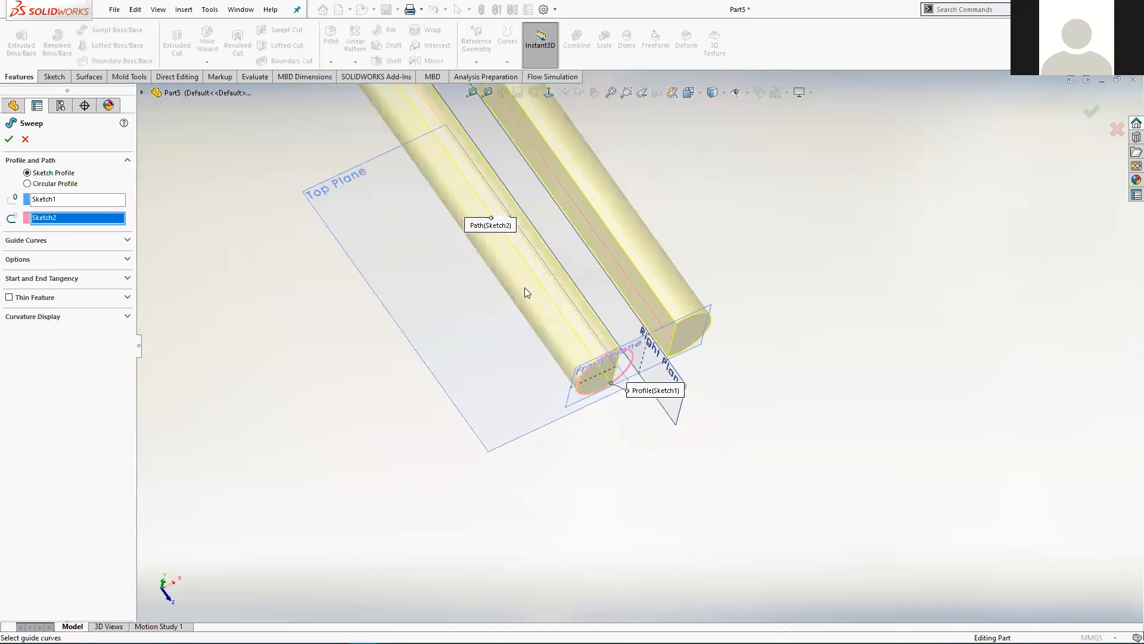
{"action": "scroll", "coordinate": [524, 288], "scroll_direction": "up", "scroll_amount": 12}
{"action": "scroll", "coordinate": [552, 194], "scroll_direction": "down", "scroll_amount": 5}
{"action": "scroll", "coordinate": [744, 479], "scroll_direction": "up", "scroll_amount": 3}
{"action": "scroll", "coordinate": [745, 481], "scroll_direction": "down", "scroll_amount": 4}
{"action": "mouse_move", "coordinate": [645, 364]}
{"action": "middle_mouse_down"}
{"action": "mouse_move", "coordinate": [611, 280]}
{"action": "mouse_move", "coordinate": [596, 274]}
{"action": "mouse_move", "coordinate": [642, 258]}
{"action": "mouse_move", "coordinate": [654, 336]}
{"action": "mouse_move", "coordinate": [728, 301]}
{"action": "mouse_move", "coordinate": [623, 308]}
{"action": "middle_mouse_up"}
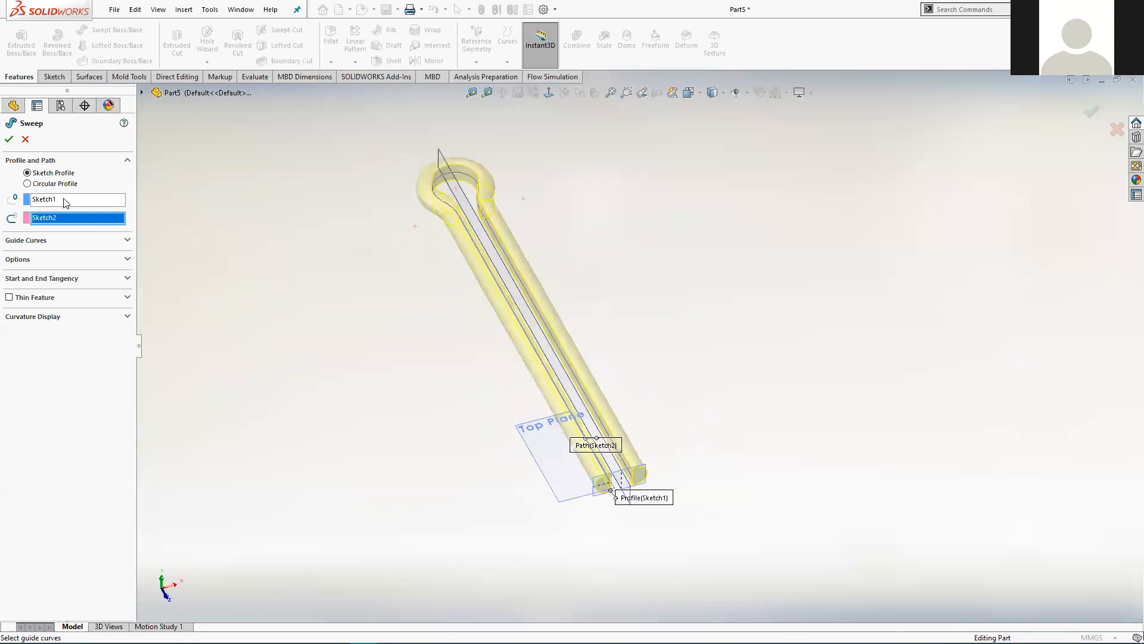
{"action": "left_click", "coordinate": [9, 139]}
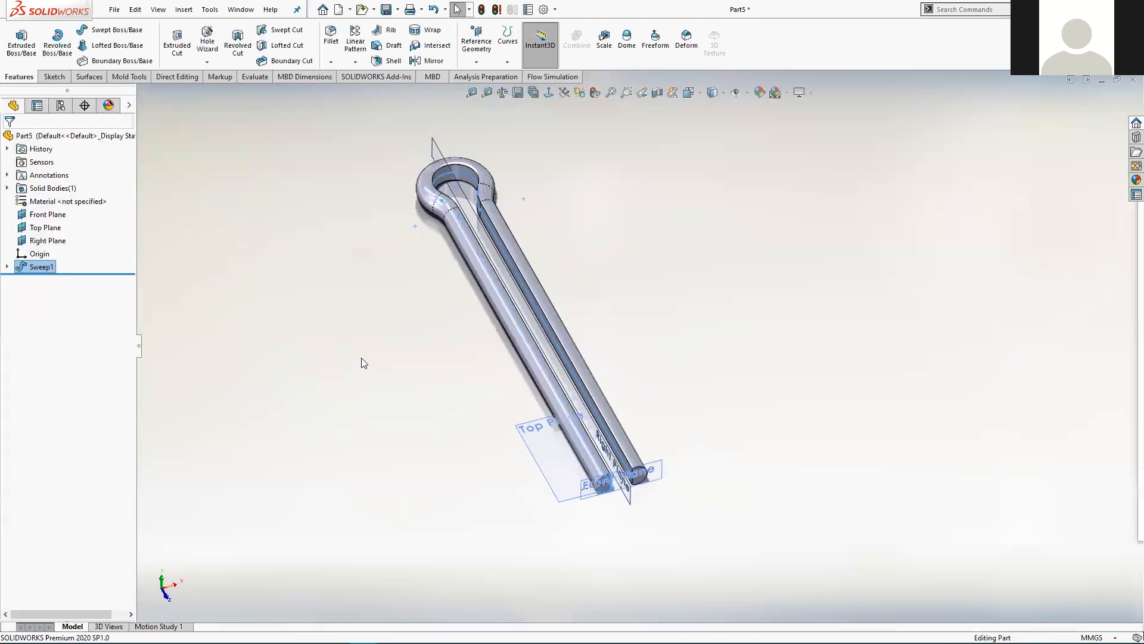
Check the tutorial drawing, set the profile's flat-side distance from the Right Plane to 1.25 mm, and rebuild the part.
{"action": "middle_click_drag", "start_coordinate": [411, 411], "coordinate": [450, 366]}
{"action": "scroll", "coordinate": [681, 441], "scroll_direction": "down", "scroll_amount": 5}
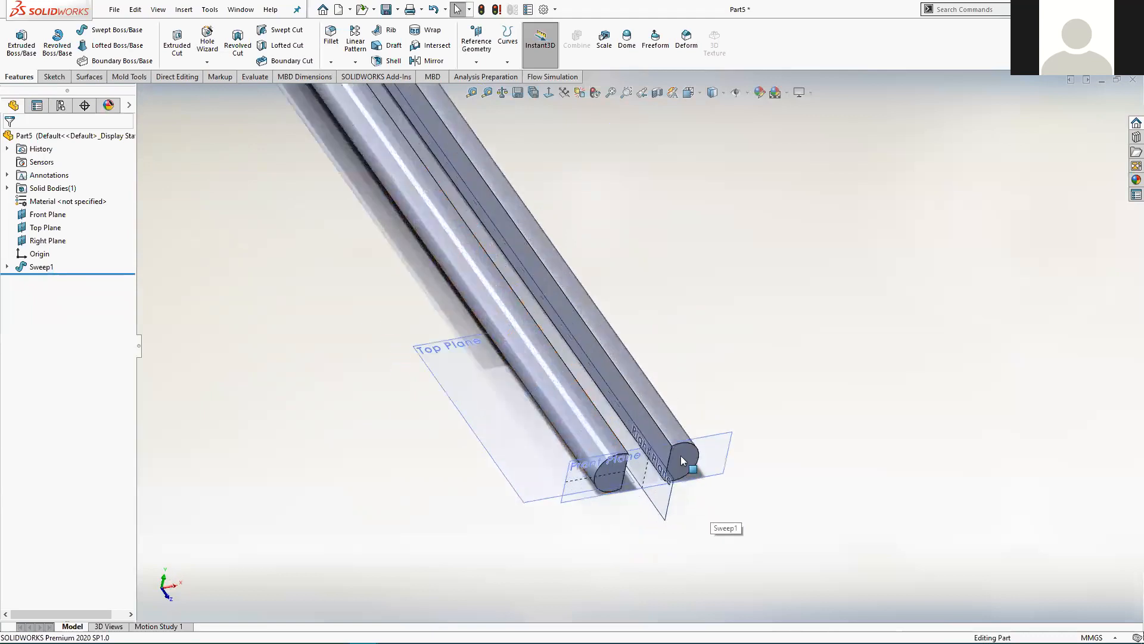
{"action": "scroll", "coordinate": [601, 216], "scroll_direction": "up", "scroll_amount": 4}
{"action": "scroll", "coordinate": [672, 548], "scroll_direction": "down", "scroll_amount": 7}
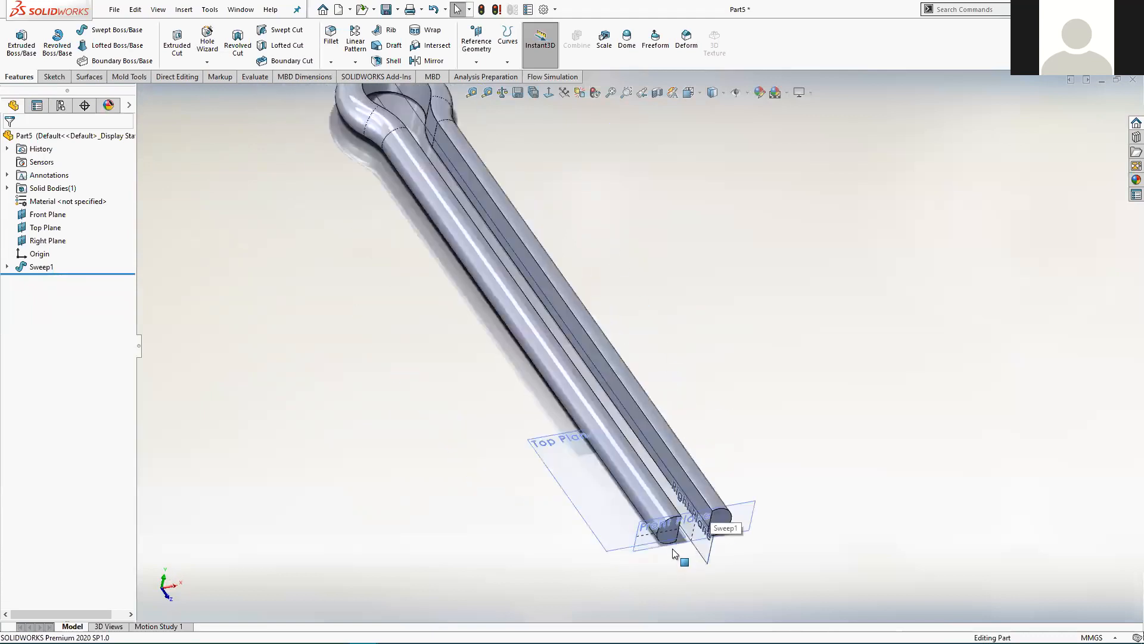
{"action": "scroll", "coordinate": [640, 443], "scroll_direction": "down", "scroll_amount": 3}
{"action": "left_click", "coordinate": [631, 422]}
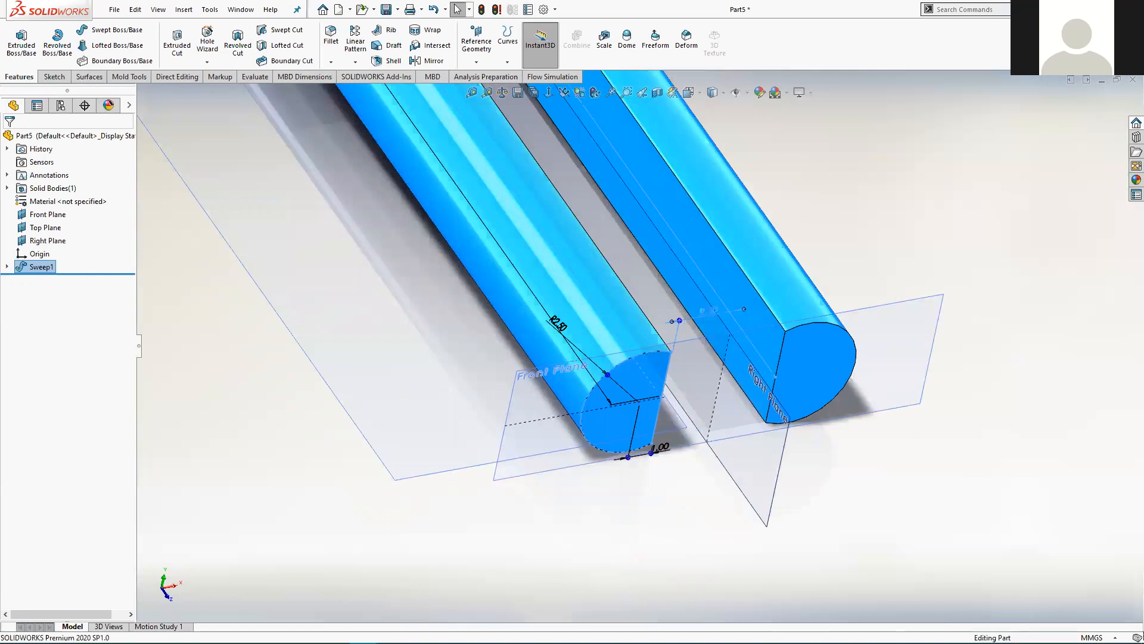
{"action": "double_click", "coordinate": [706, 316]}
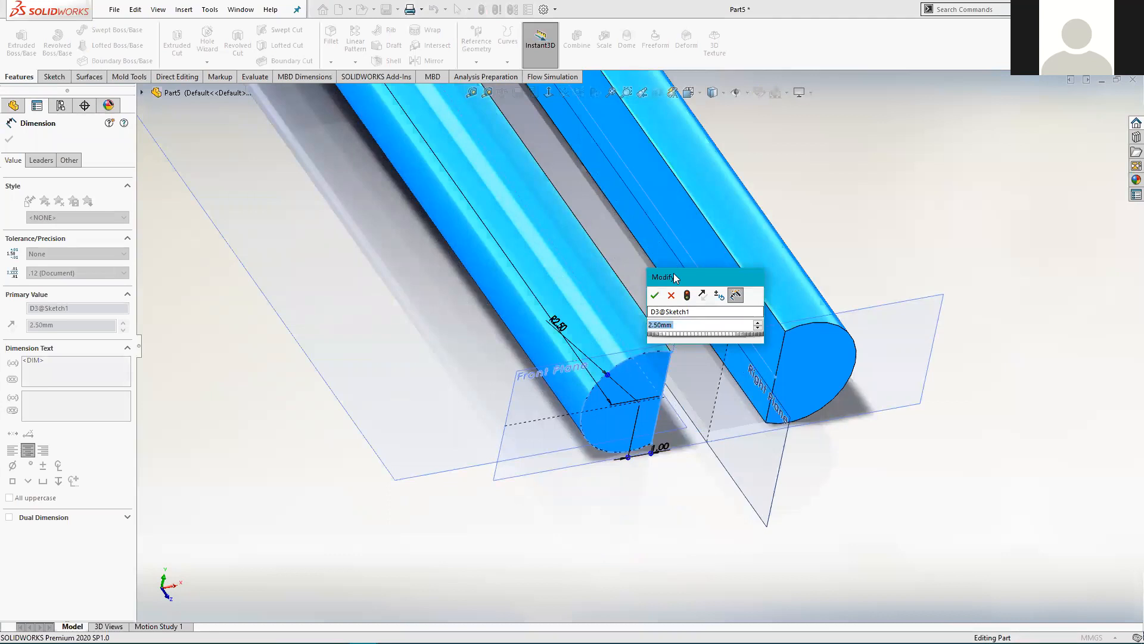
{"action": "left_click_drag", "start_coordinate": [673, 273], "coordinate": [616, 241]}
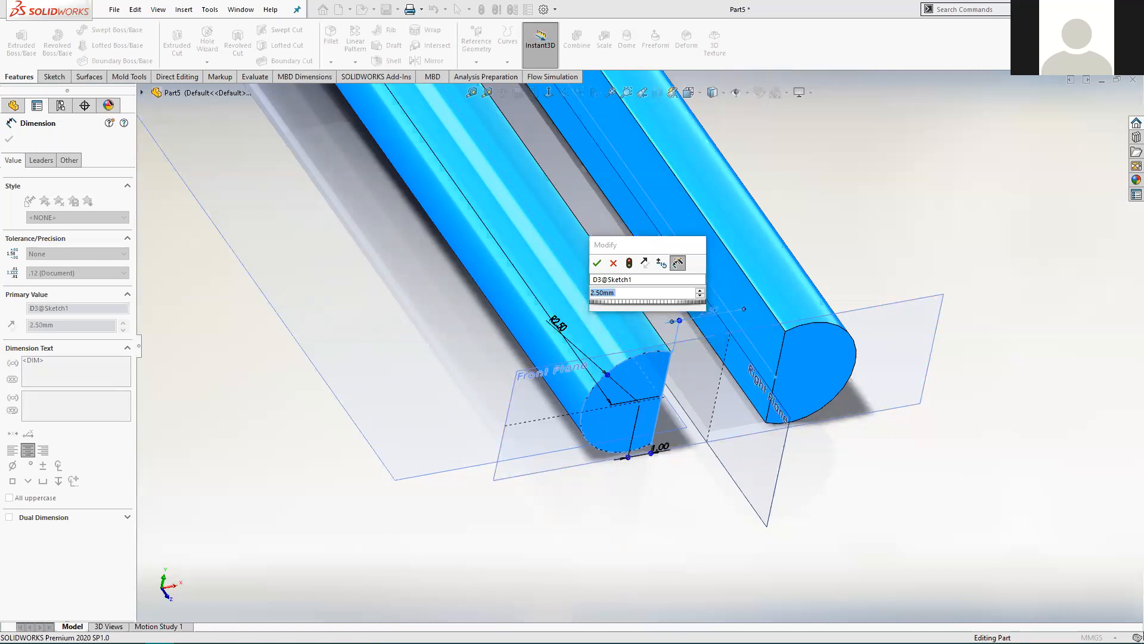
{"action": "key", "text": "alt+Tab"}
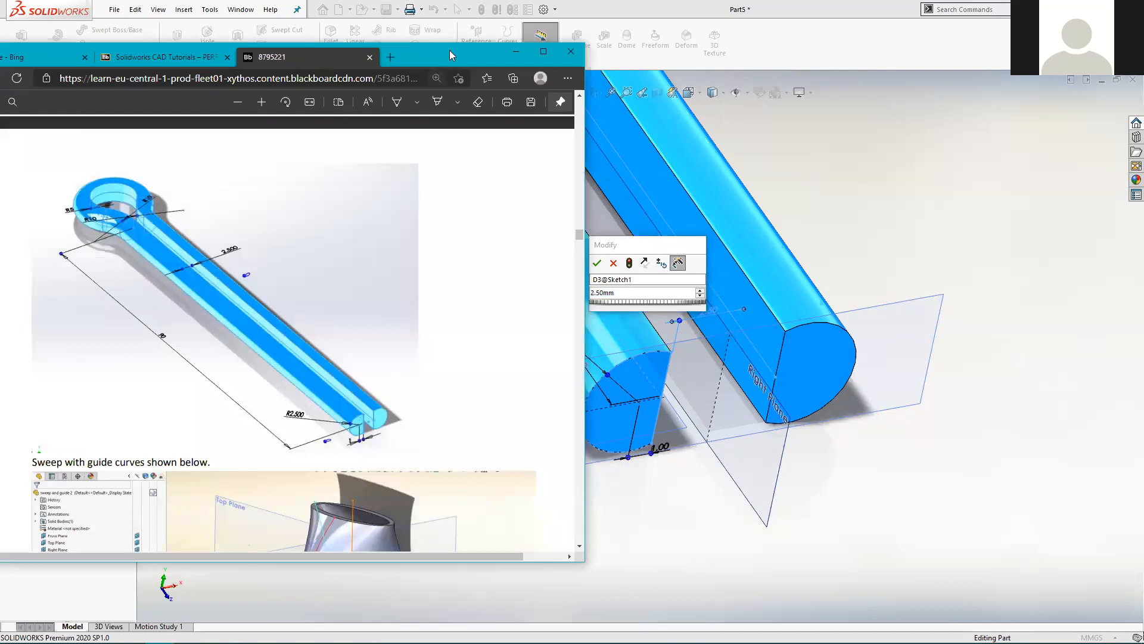
{"action": "left_click", "coordinate": [517, 52]}
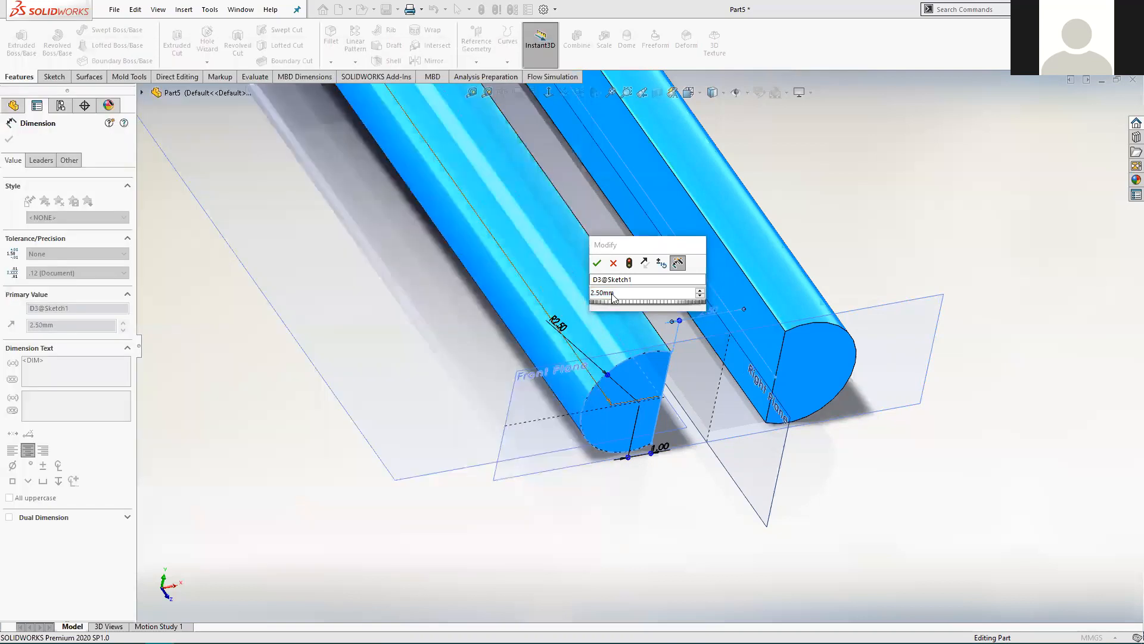
{"action": "double_click", "coordinate": [642, 292]}
{"action": "type", "text": "1.25"}
{"action": "key", "text": "Return"}
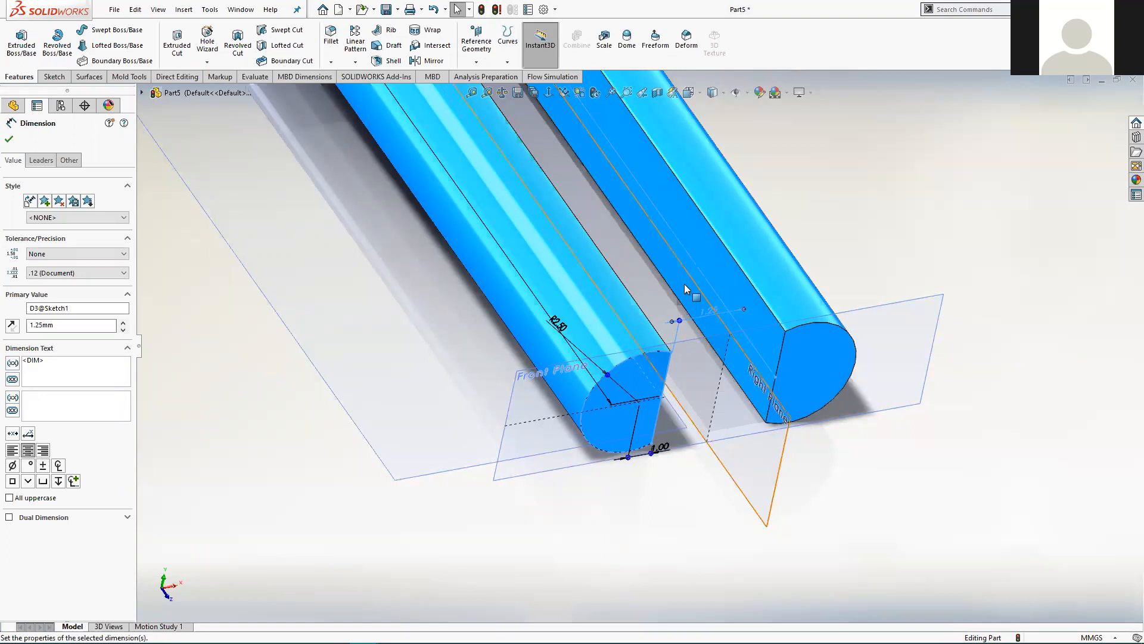
{"action": "left_click", "coordinate": [482, 10]}
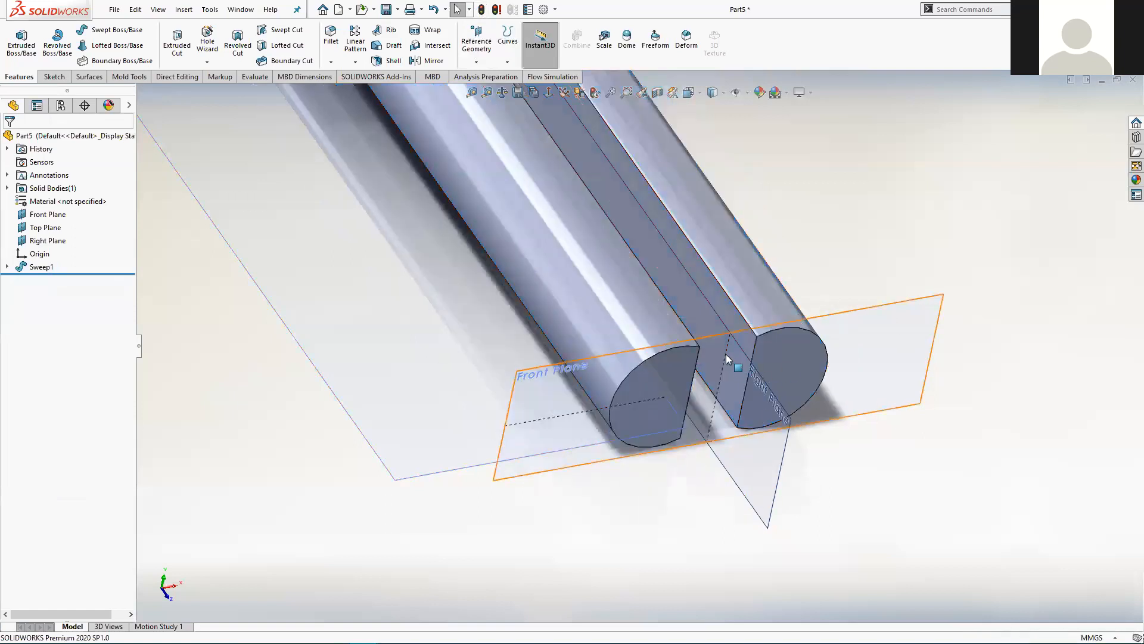
Inspect the rebuilt split pin's head, legs and the gap between them from several angles.
{"action": "scroll", "coordinate": [633, 235], "scroll_direction": "up", "scroll_amount": 10}
{"action": "middle_click_drag", "start_coordinate": [563, 497], "coordinate": [589, 459]}
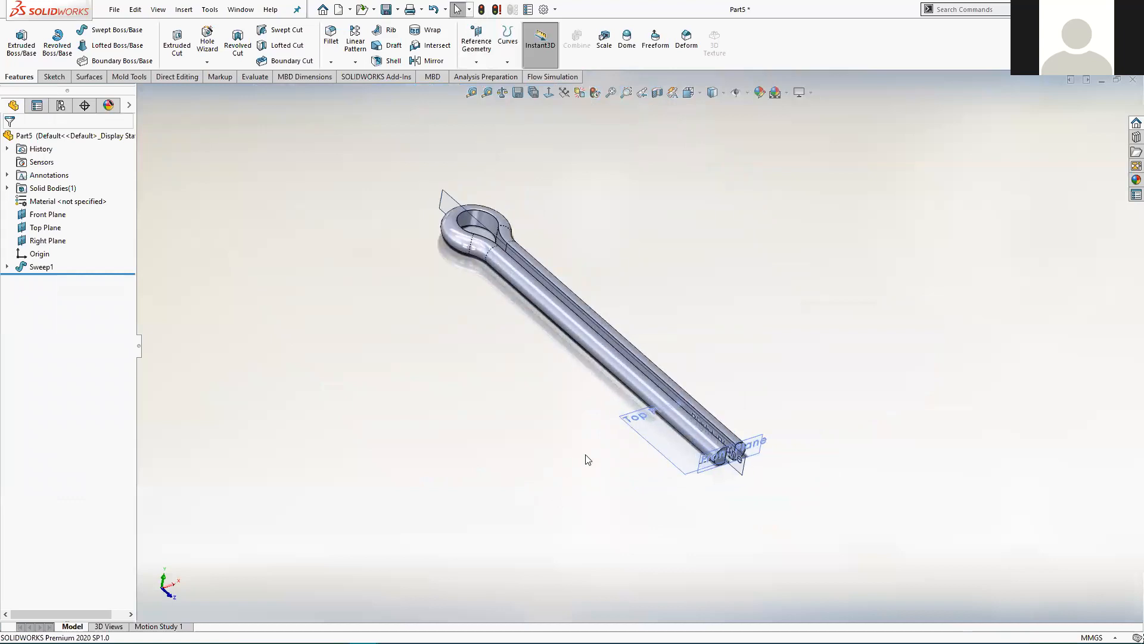
{"action": "middle_click_drag", "start_coordinate": [684, 451], "coordinate": [709, 510]}
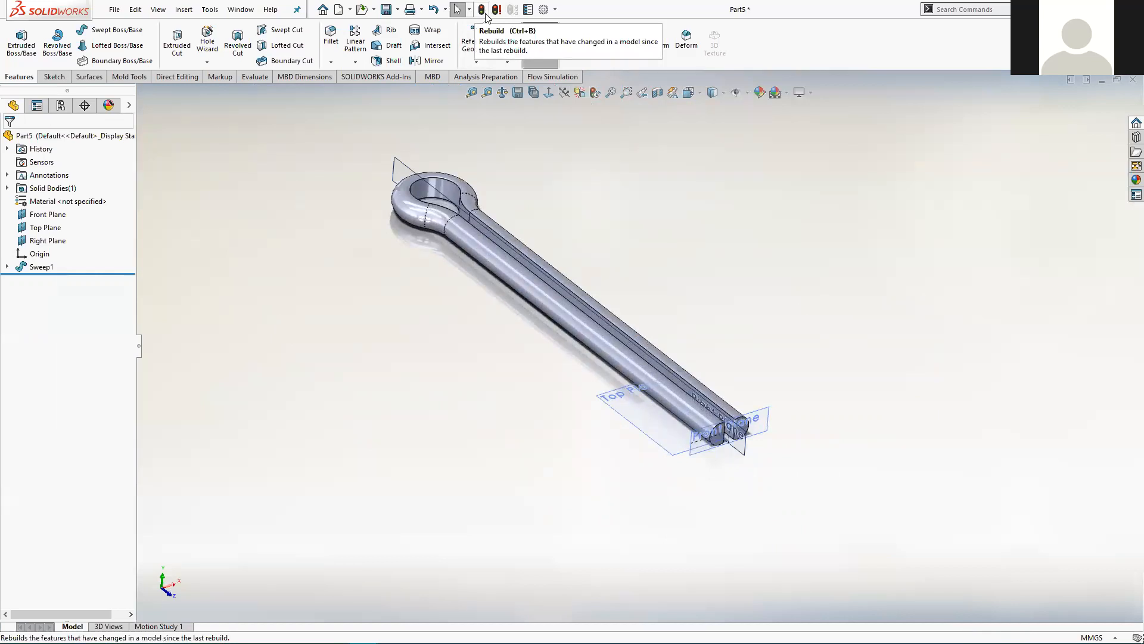
{"action": "middle_click_drag", "start_coordinate": [591, 251], "coordinate": [647, 233]}
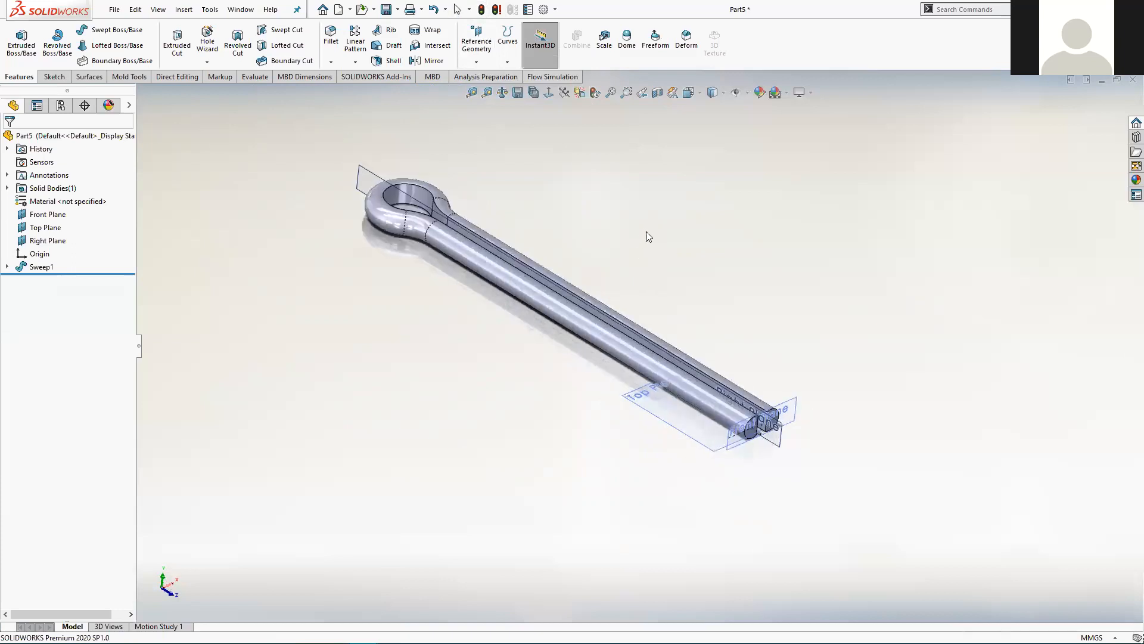
{"action": "scroll", "coordinate": [697, 229], "scroll_direction": "up", "scroll_amount": 2}
{"action": "scroll", "coordinate": [697, 229], "scroll_direction": "down", "scroll_amount": 2}
{"action": "scroll", "coordinate": [659, 355], "scroll_direction": "down", "scroll_amount": 1}
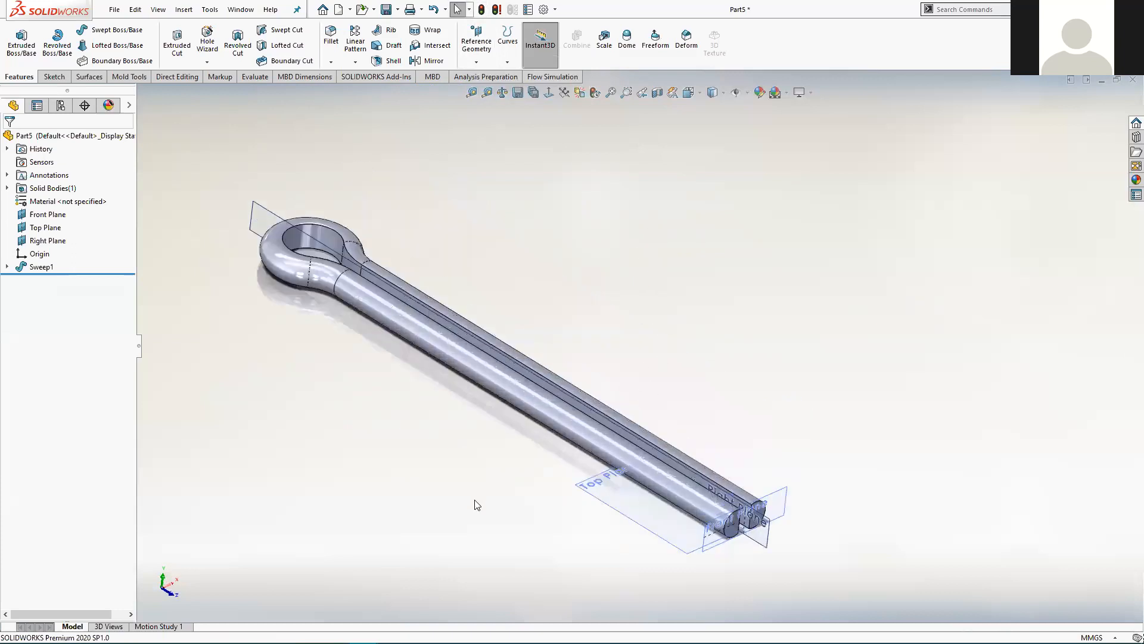
{"action": "scroll", "coordinate": [504, 469], "scroll_direction": "down", "scroll_amount": 1}
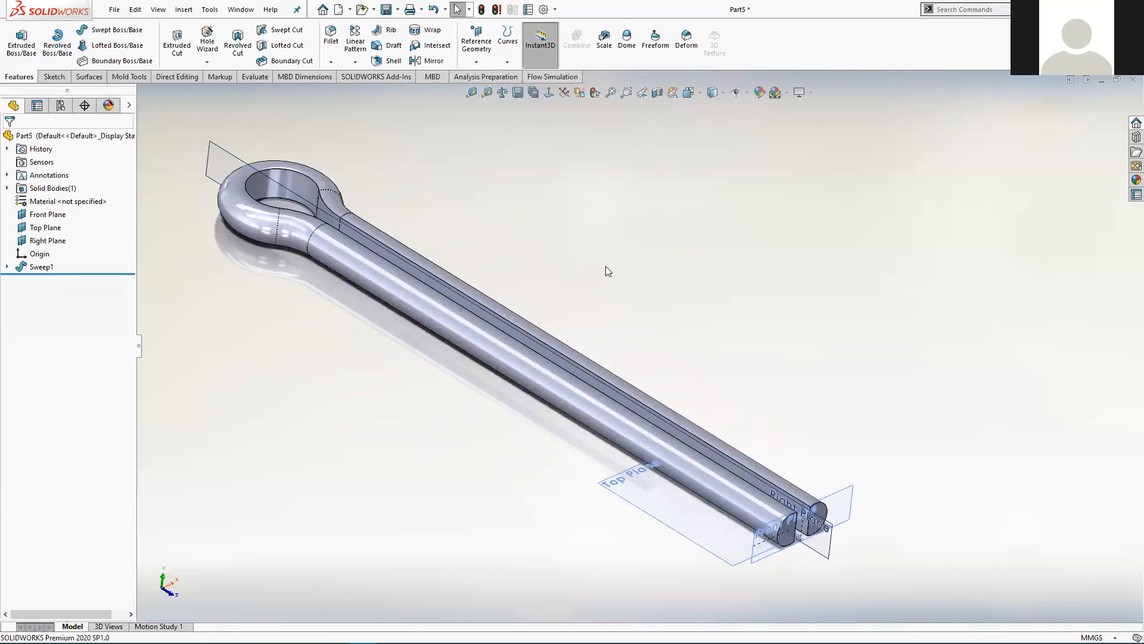
{"action": "middle_click_drag", "start_coordinate": [430, 351], "coordinate": [437, 420]}
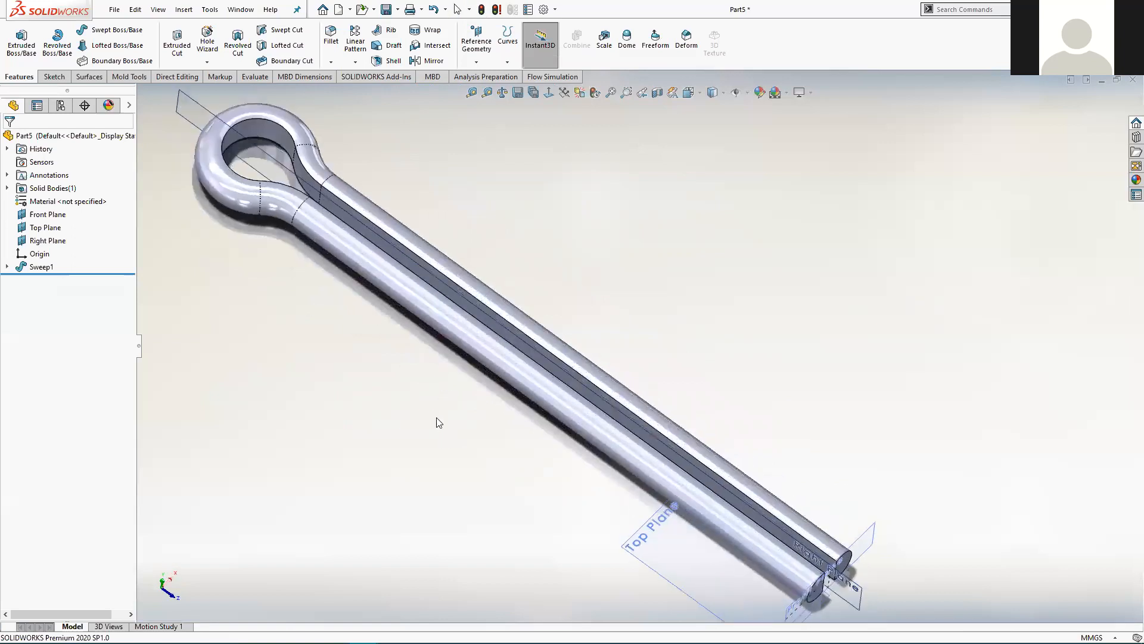
{"action": "scroll", "coordinate": [437, 417], "scroll_direction": "up", "scroll_amount": 3}
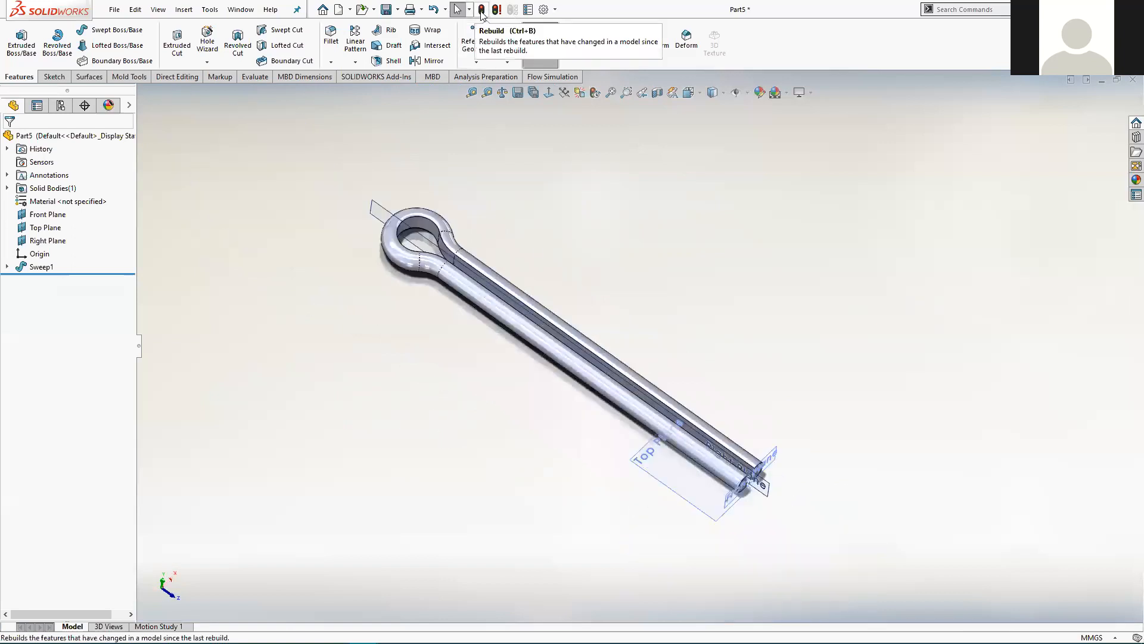
Rebuild the split pin part and examine its head and both leg ends from a raised side angle.
{"action": "left_click", "coordinate": [483, 11]}
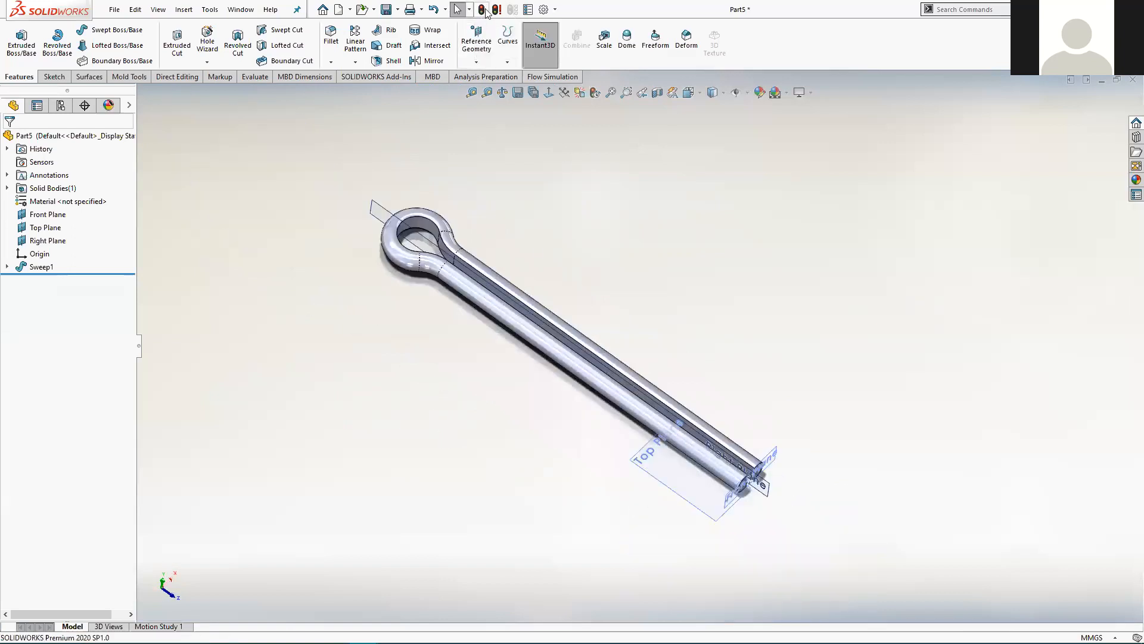
{"action": "middle_click_drag", "start_coordinate": [707, 327], "coordinate": [685, 245]}
{"action": "scroll", "coordinate": [704, 468], "scroll_direction": "up", "scroll_amount": 2}
{"action": "scroll", "coordinate": [703, 455], "scroll_direction": "down", "scroll_amount": 3}
{"action": "scroll", "coordinate": [495, 190], "scroll_direction": "up", "scroll_amount": 2}
{"action": "scroll", "coordinate": [495, 190], "scroll_direction": "down", "scroll_amount": 3}
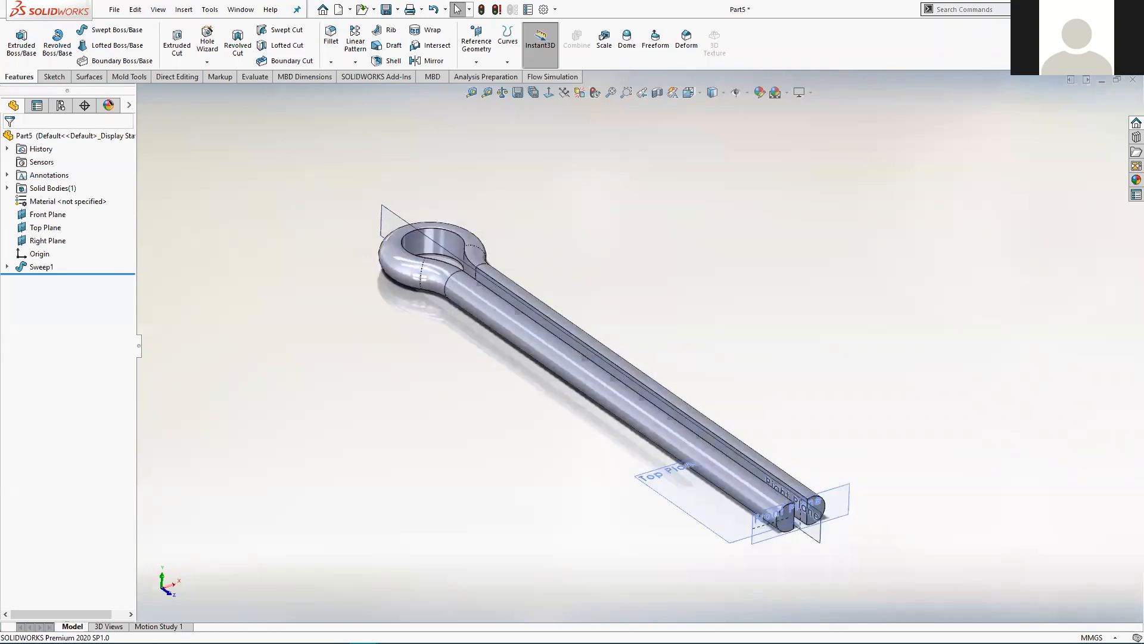
Switch to the browser's tutorial PDF, review it from the split pin drawing to the Loft section, and return to SOLIDWORKS.
{"action": "key", "text": "alt+Tab"}
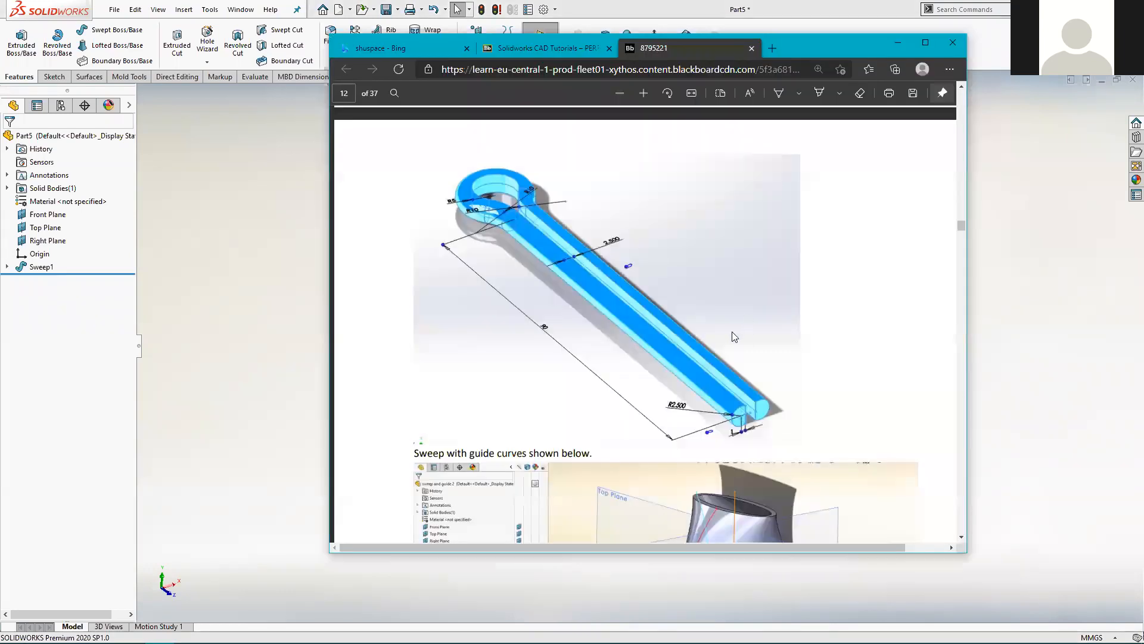
{"action": "double_click", "coordinate": [824, 44]}
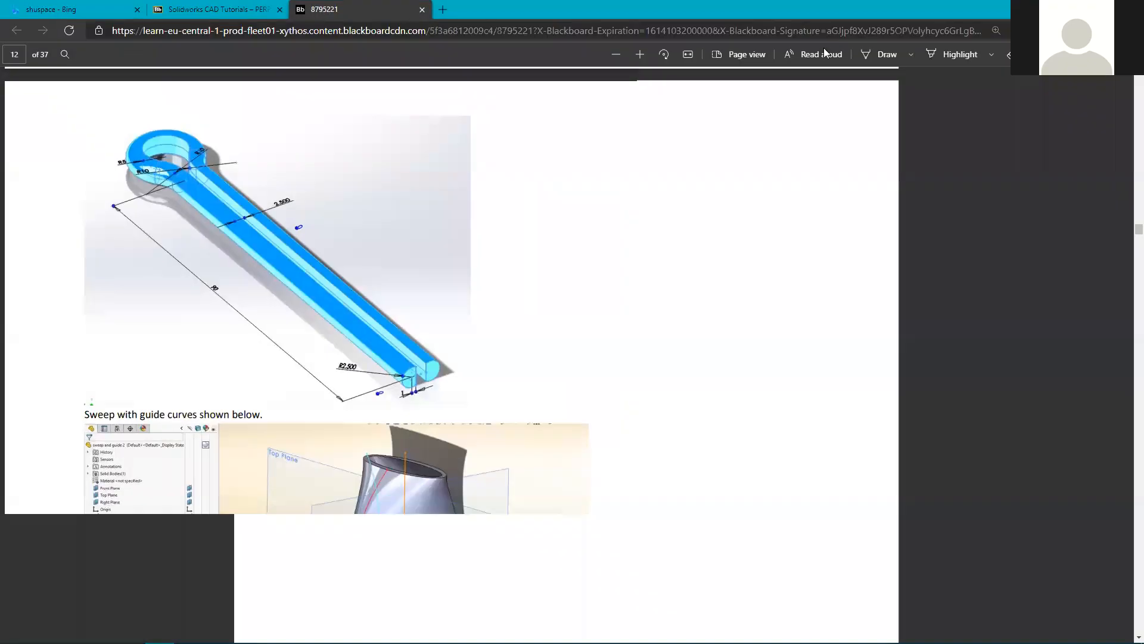
{"action": "scroll", "coordinate": [607, 422], "scroll_direction": "down", "scroll_amount": 5}
{"action": "scroll", "coordinate": [607, 421], "scroll_direction": "down", "scroll_amount": 3}
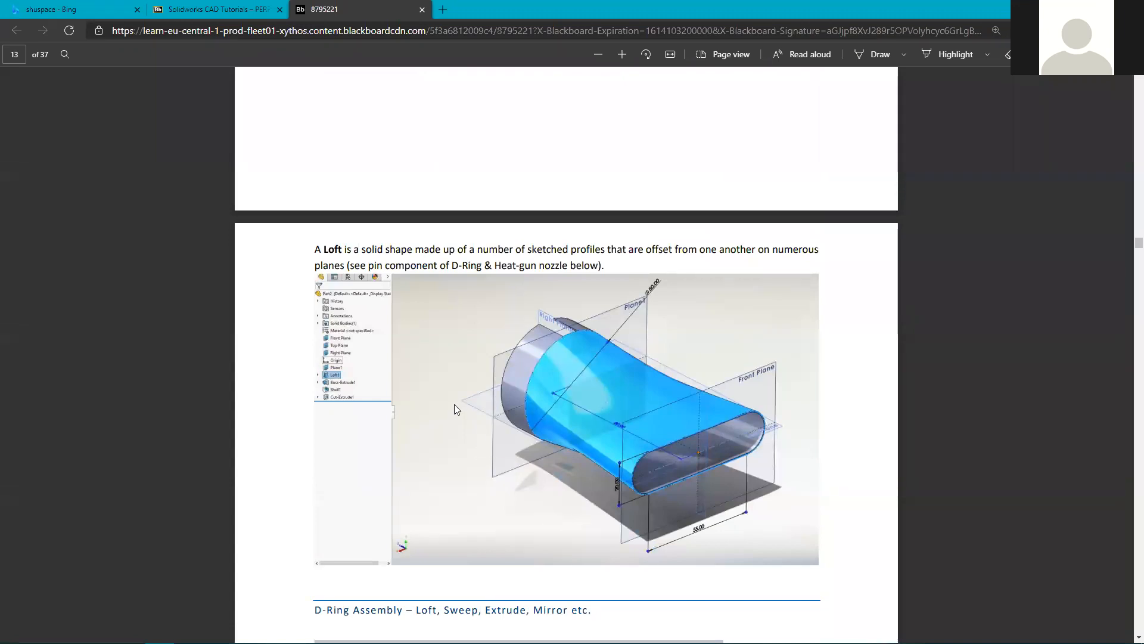
{"action": "scroll", "coordinate": [459, 407], "scroll_direction": "down", "scroll_amount": 2}
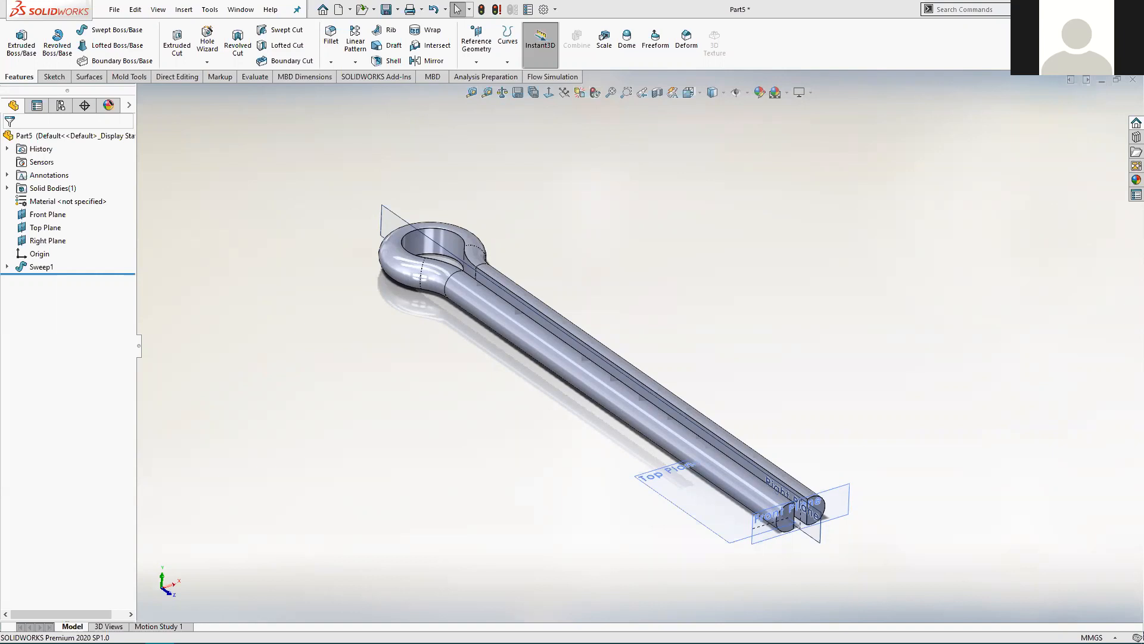
{"action": "key", "text": "alt+Tab"}
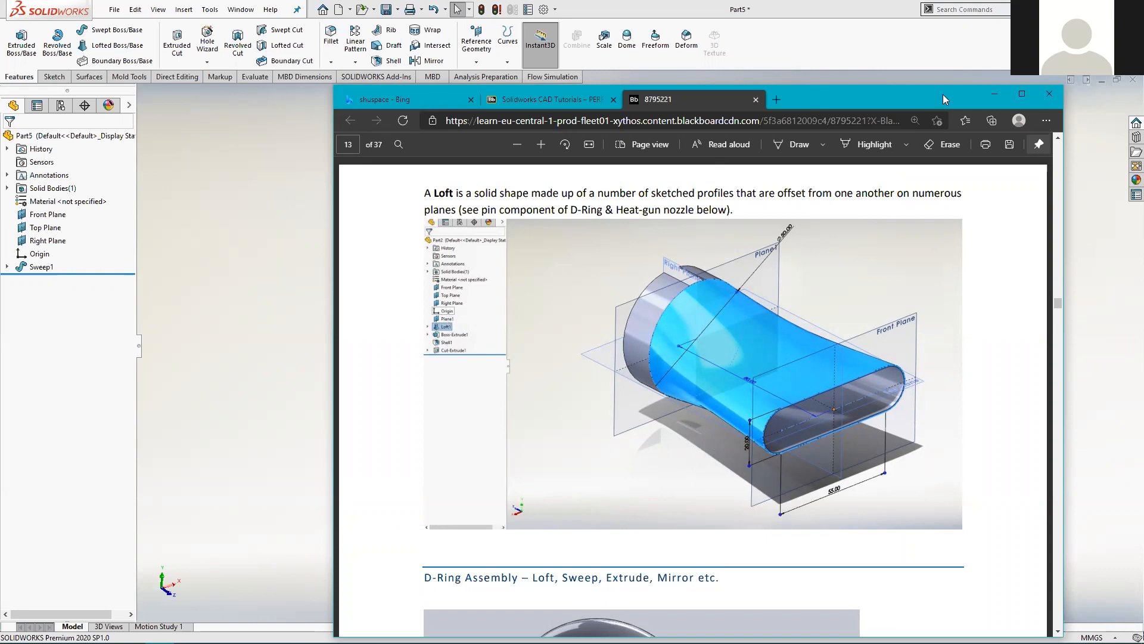
{"action": "left_click", "coordinate": [182, 306]}
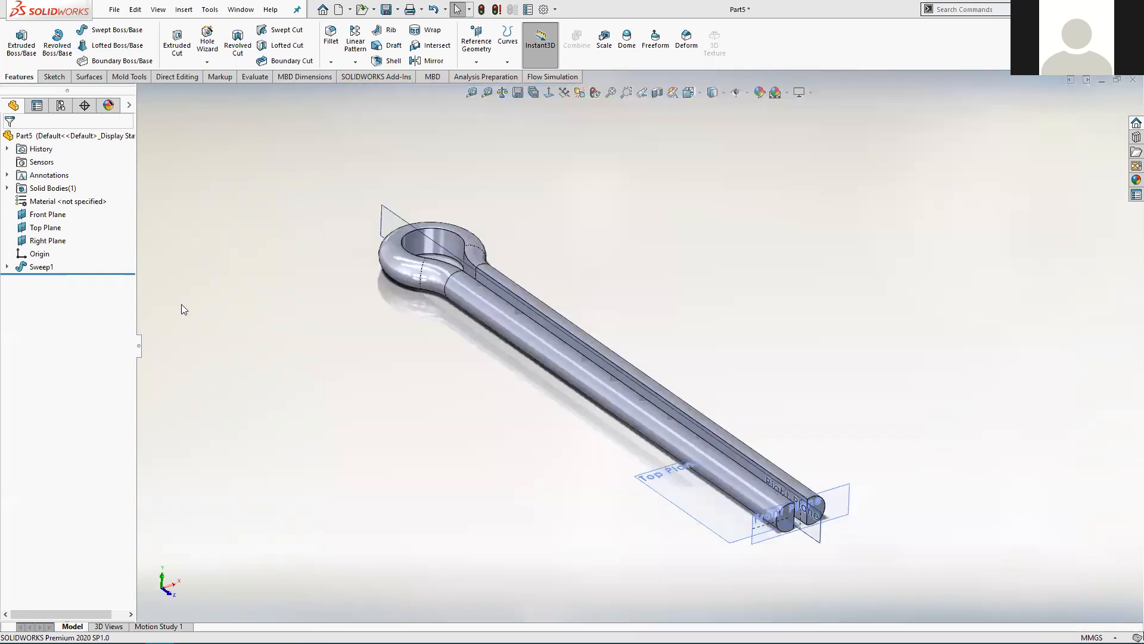
Minimize the split pin part, bring up Pemet Design 1.SLDPRT, and examine the back and front of its swept moulding.
{"action": "left_click", "coordinate": [1102, 79]}
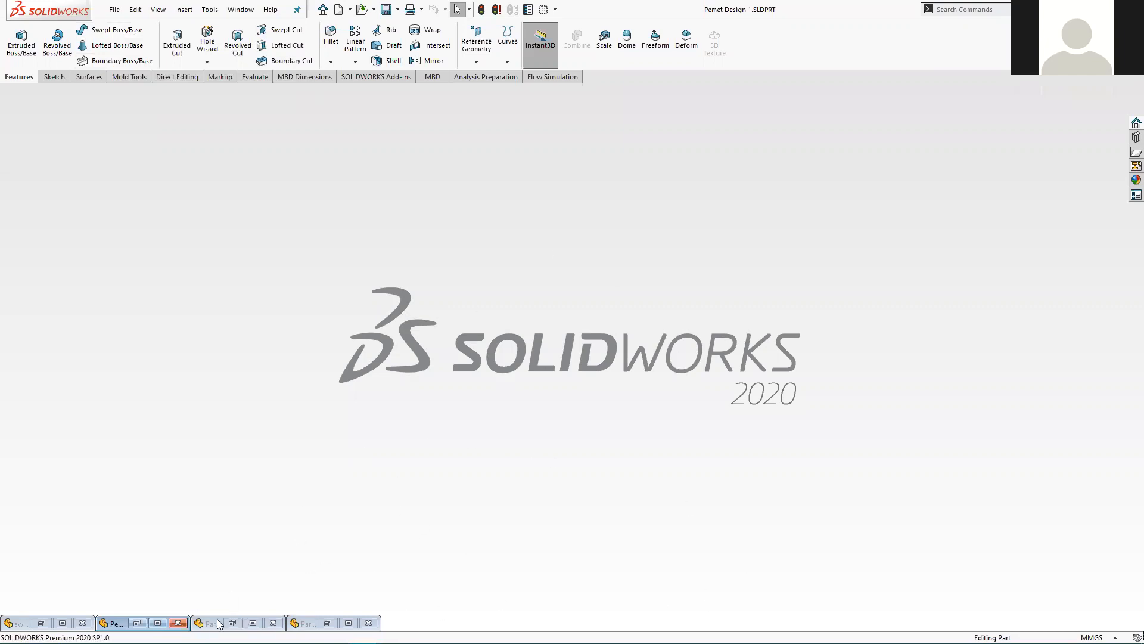
{"action": "mouse_move", "coordinate": [121, 623]}
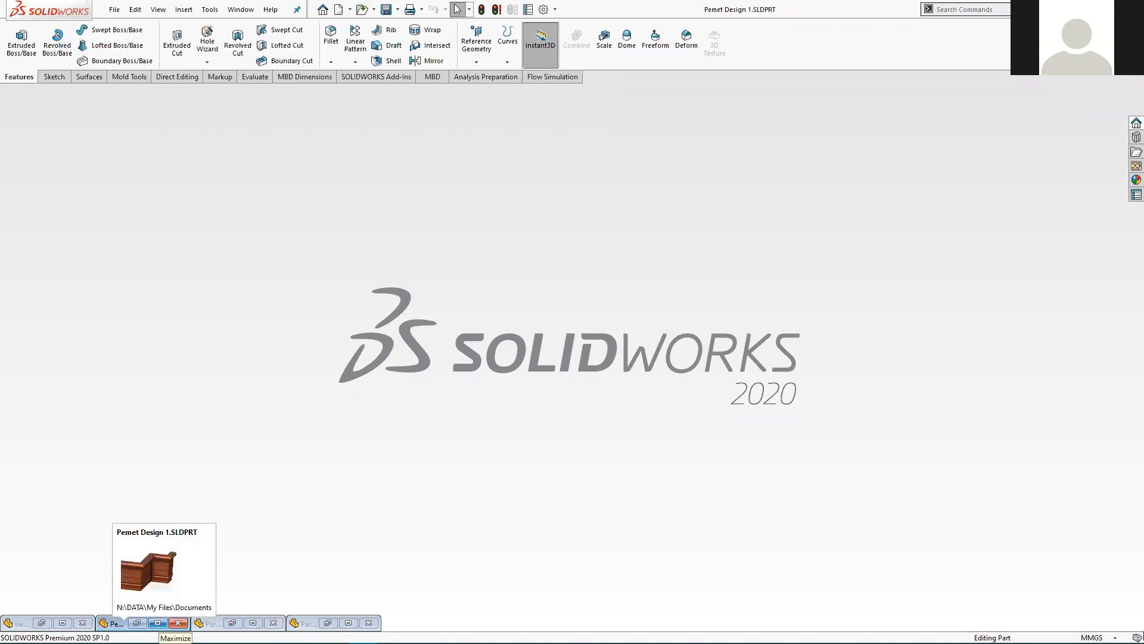
{"action": "left_click", "coordinate": [157, 622]}
{"action": "middle_click_drag", "start_coordinate": [439, 450], "coordinate": [600, 443]}
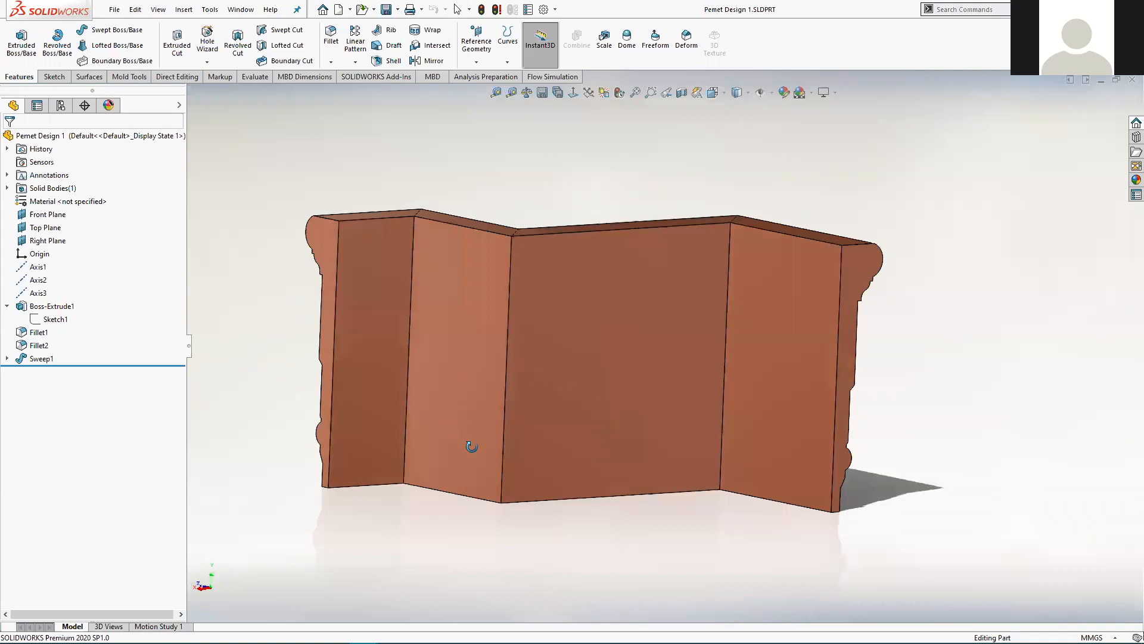
{"action": "middle_click_drag", "start_coordinate": [379, 338], "coordinate": [411, 411]}
Expand the moulding's Sweep1 feature and examine its path sketch, Sketch2, along the top edges.
{"action": "left_click", "coordinate": [7, 358]}
{"action": "left_click", "coordinate": [42, 371]}
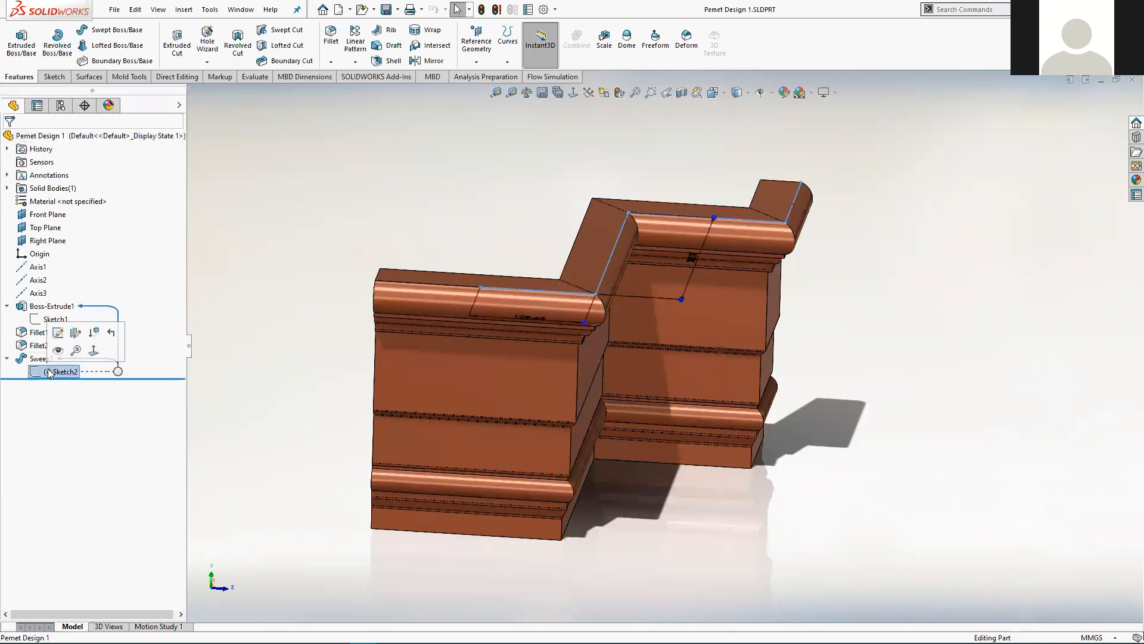
{"action": "middle_click_drag", "start_coordinate": [387, 266], "coordinate": [498, 389]}
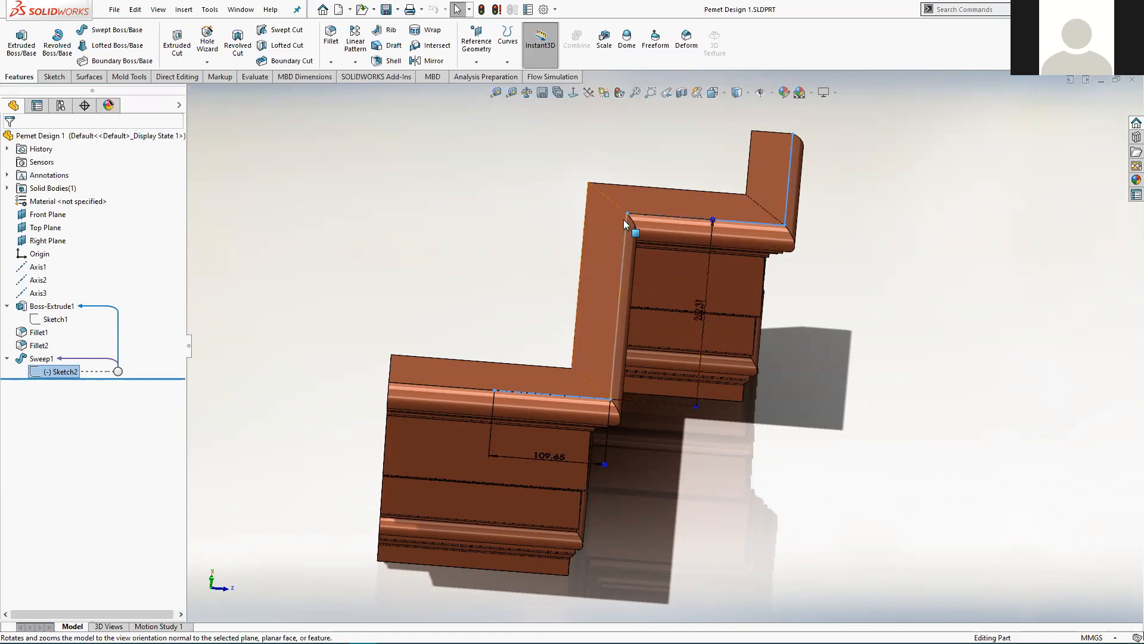
{"action": "middle_click_drag", "start_coordinate": [668, 426], "coordinate": [526, 379]}
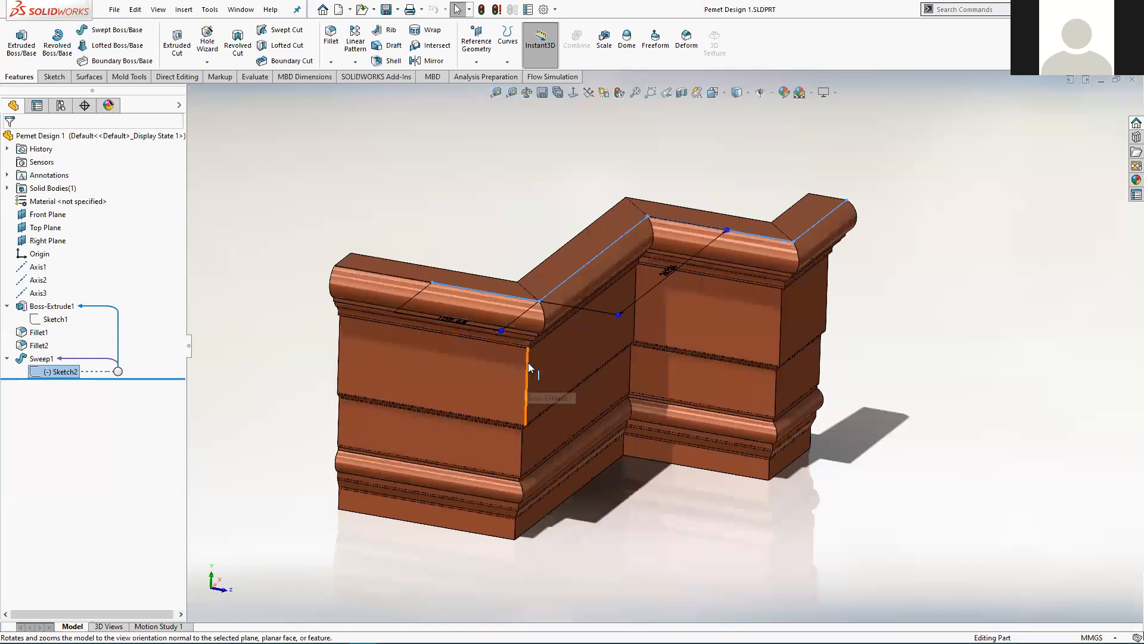
Compare the swept paper clip in Part4 with the Pemet Design 1 moulding by viewing each part in turn.
{"action": "left_click", "coordinate": [241, 12]}
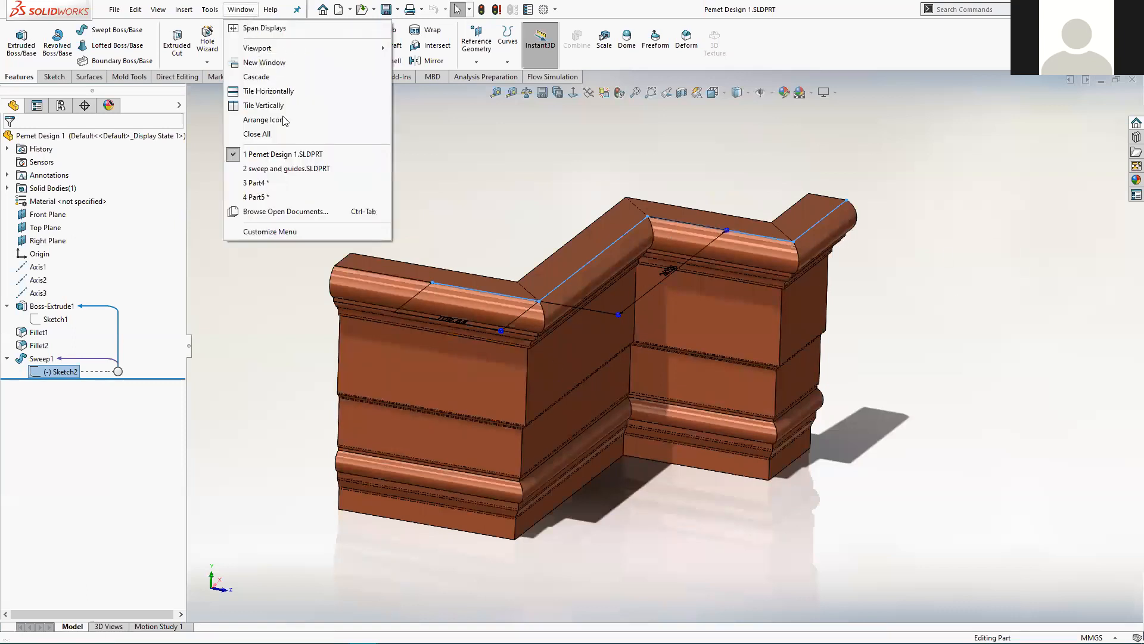
{"action": "mouse_move", "coordinate": [284, 171]}
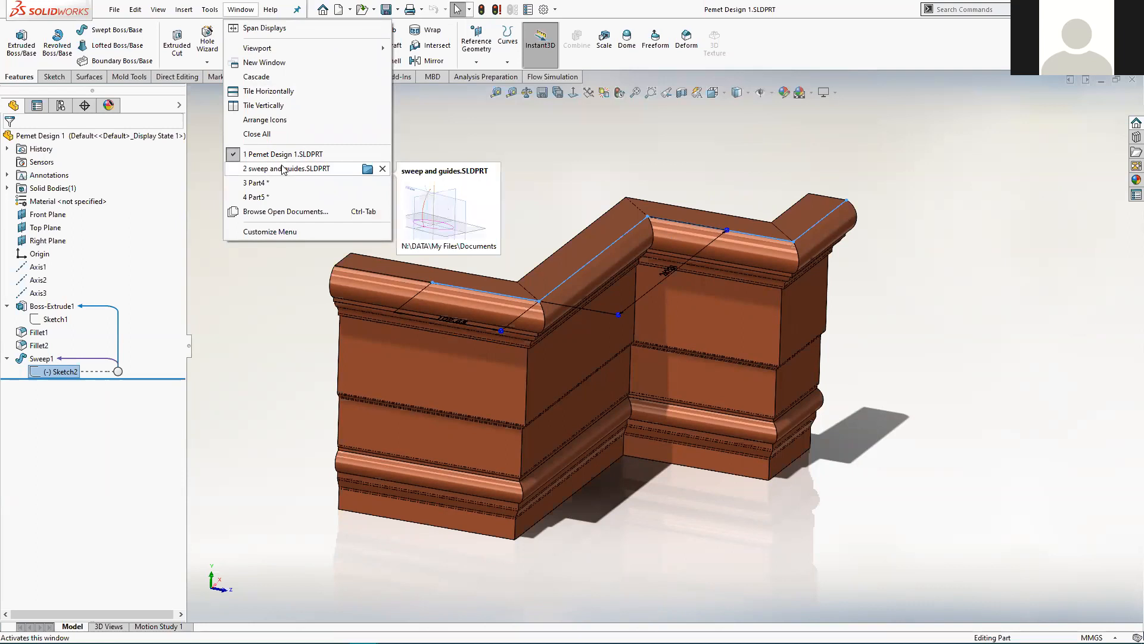
{"action": "left_click", "coordinate": [276, 187]}
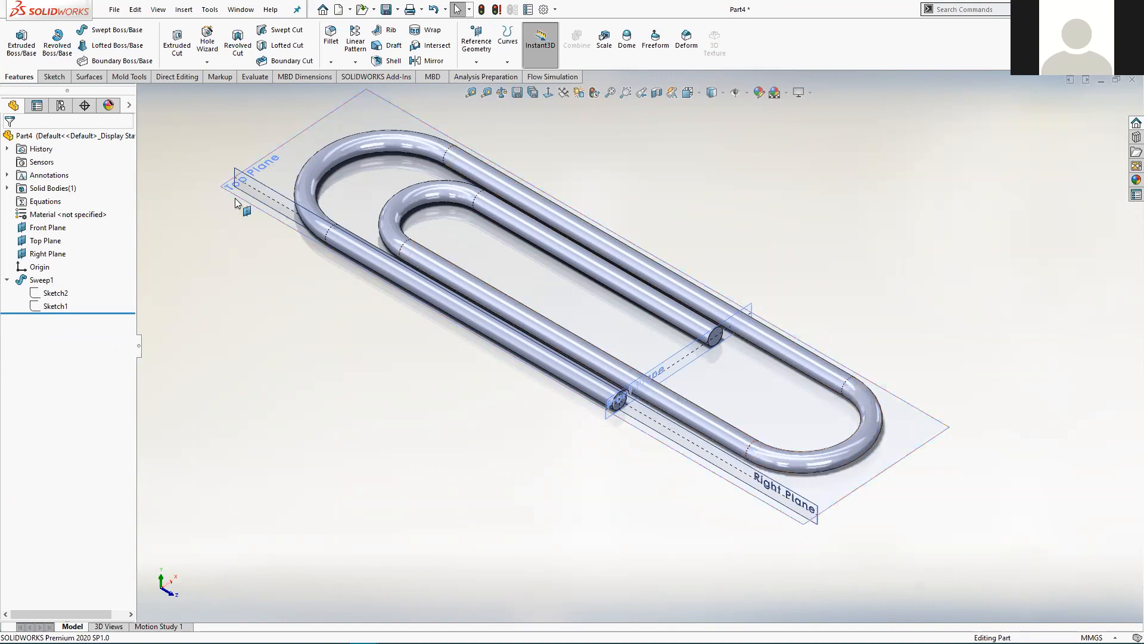
{"action": "left_click", "coordinate": [241, 9]}
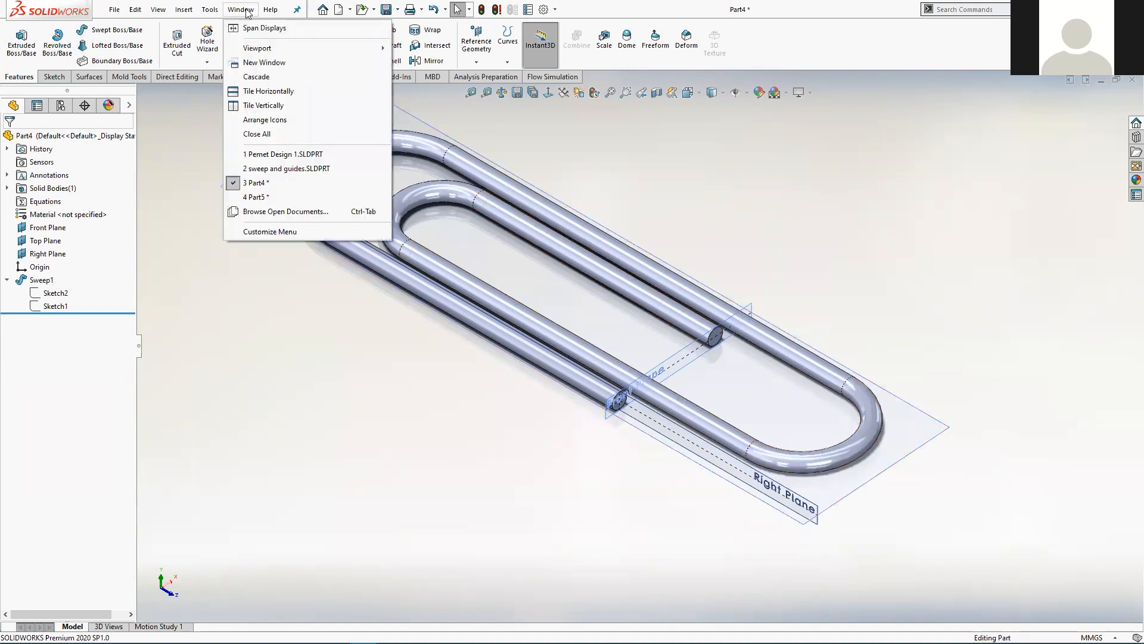
{"action": "left_click", "coordinate": [291, 154]}
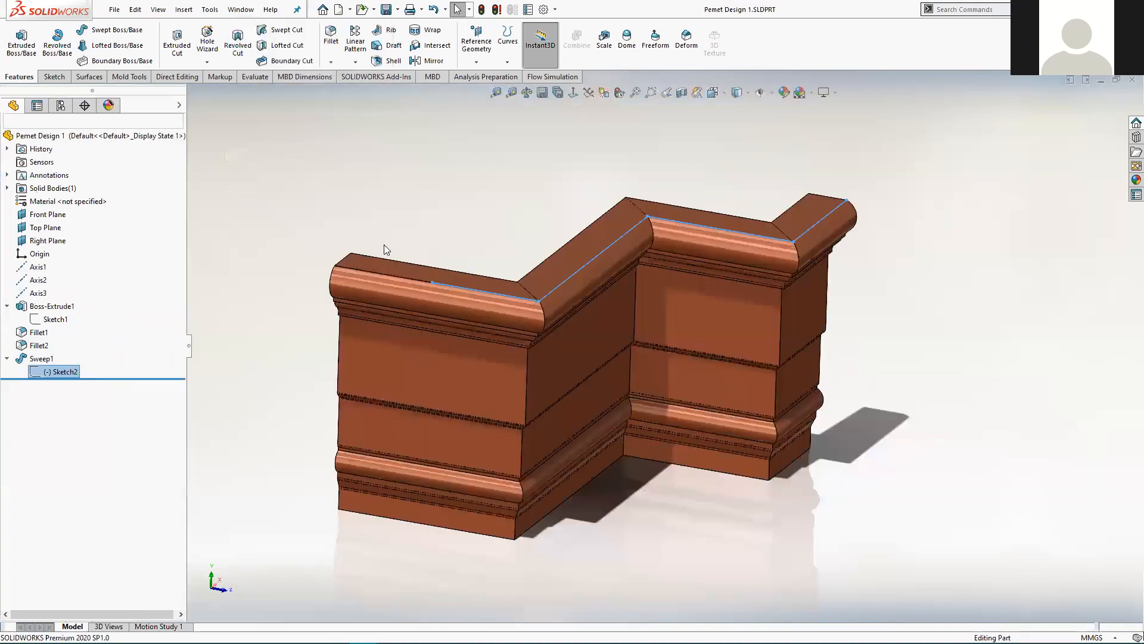
{"action": "middle_click_drag", "start_coordinate": [662, 324], "coordinate": [627, 358]}
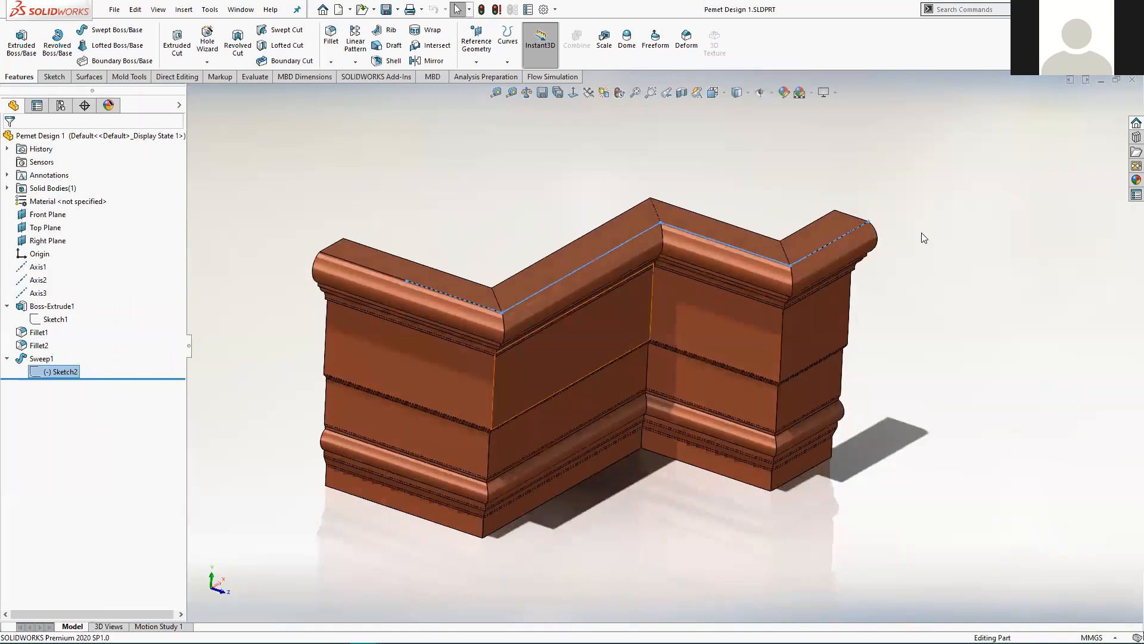
Minimize the Pemet Design 1 and Part4 document windows.
{"action": "left_click", "coordinate": [1101, 80]}
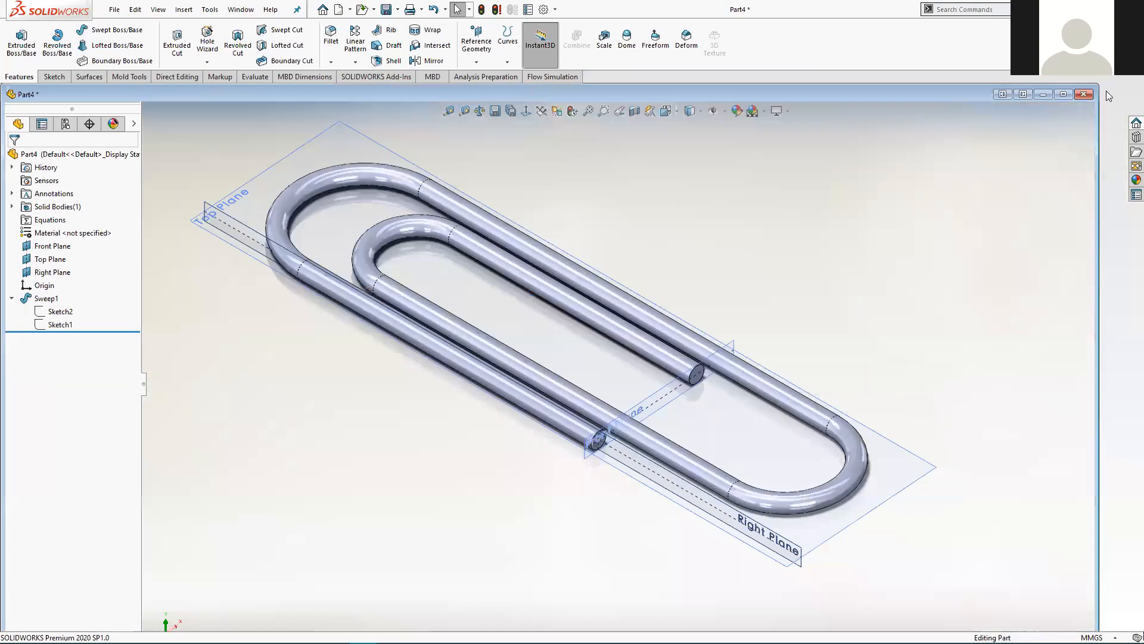
{"action": "left_click", "coordinate": [1048, 93]}
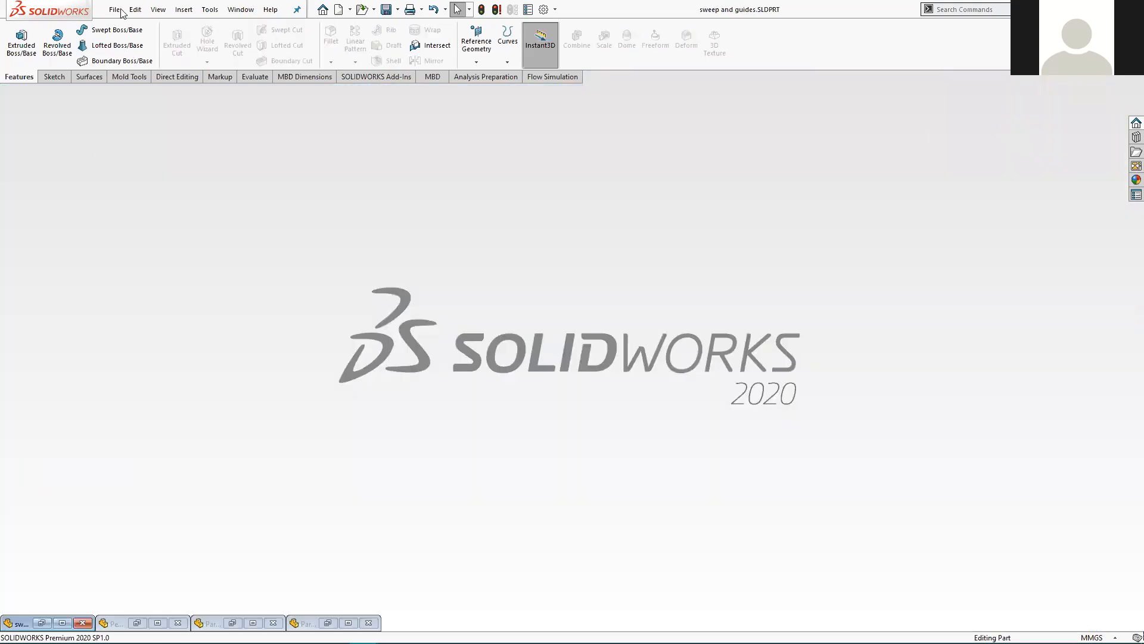
Create a new part document.
{"action": "left_click", "coordinate": [118, 10]}
{"action": "left_click", "coordinate": [134, 27]}
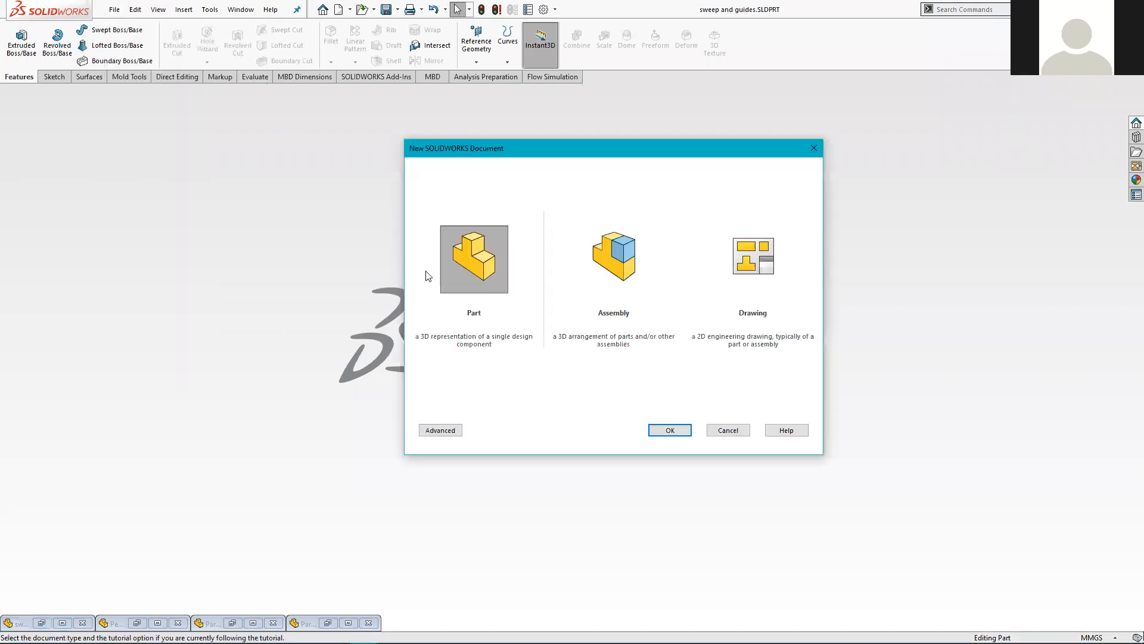
{"action": "double_click", "coordinate": [458, 263]}
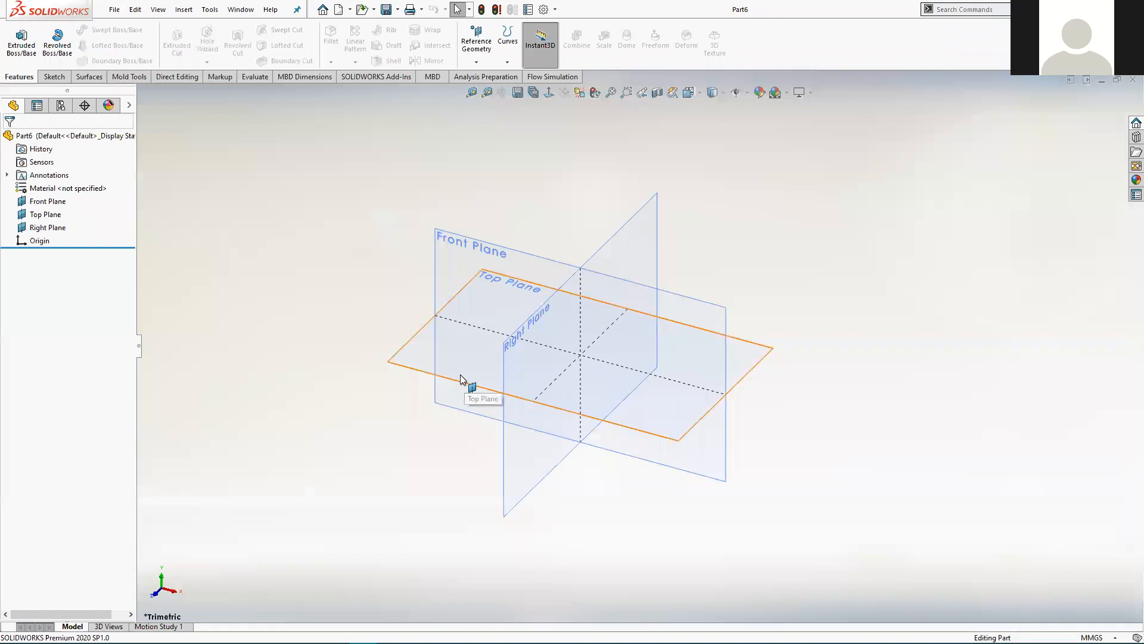
Start a new reference plane with the Front Plane as its first reference, and check the nozzle example in the tutorial document.
{"action": "middle_click_drag", "start_coordinate": [393, 451], "coordinate": [473, 398]}
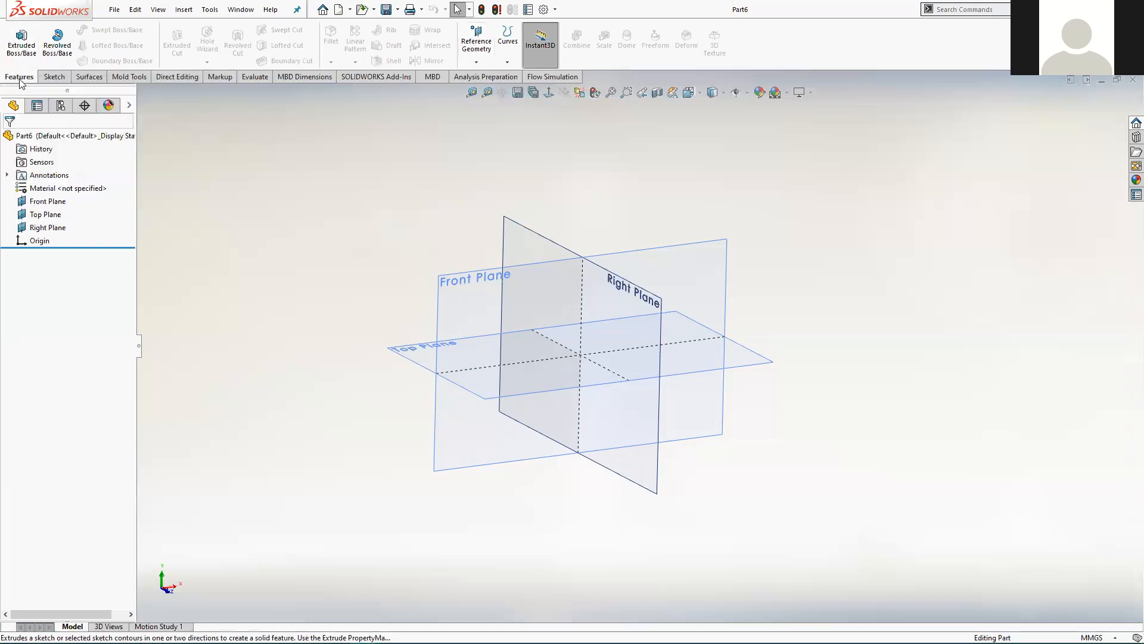
{"action": "left_click", "coordinate": [476, 63]}
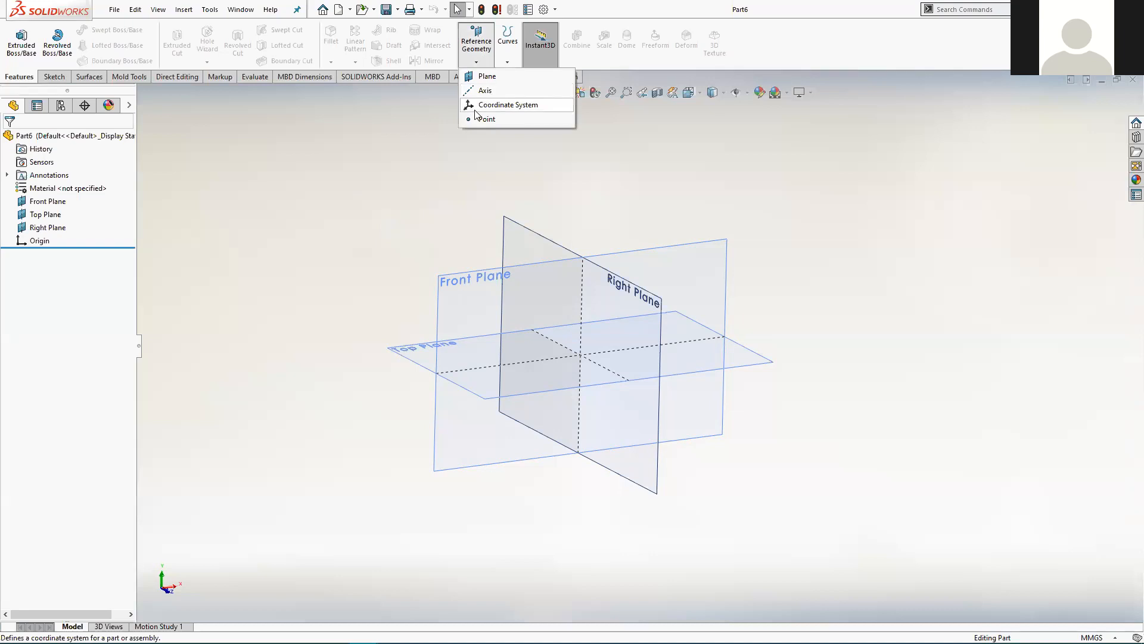
{"action": "left_click", "coordinate": [476, 80]}
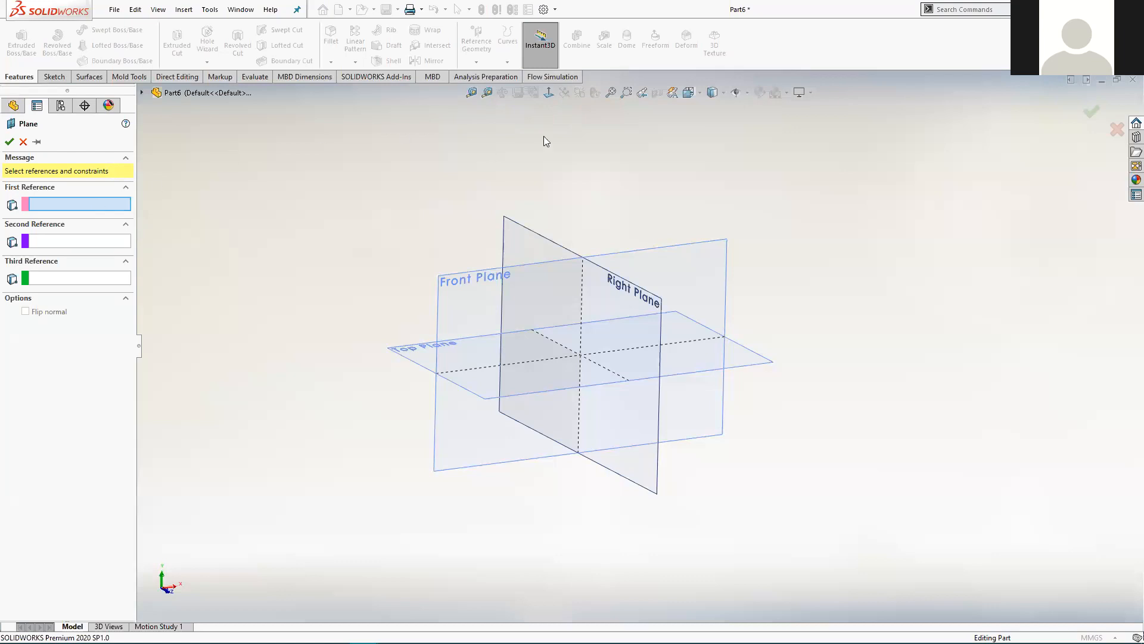
{"action": "left_click", "coordinate": [710, 248]}
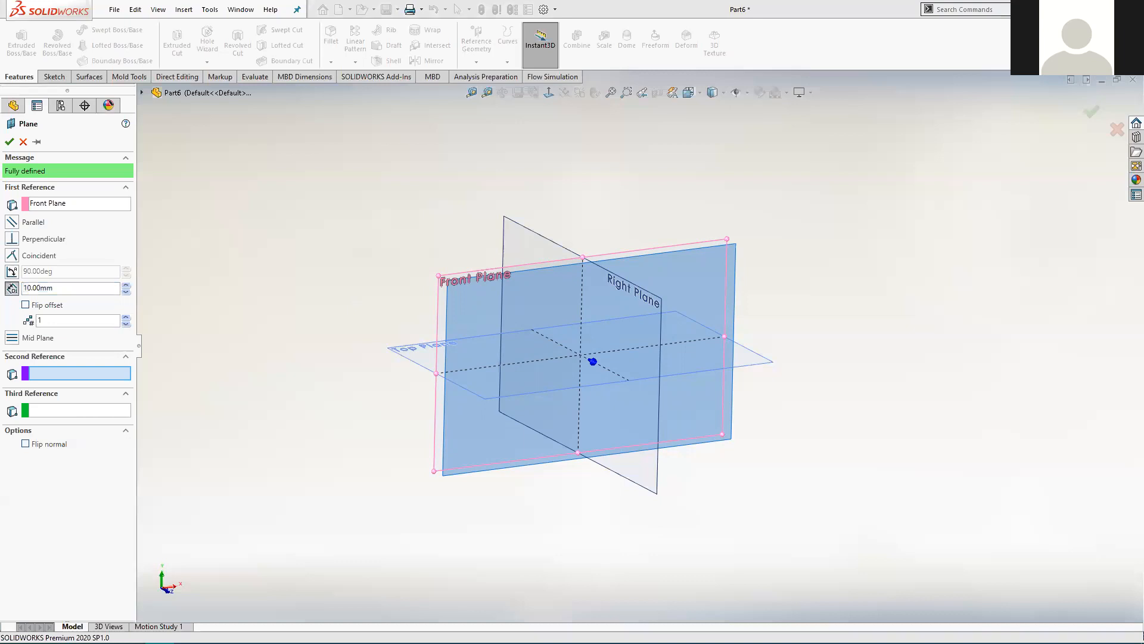
{"action": "key", "text": "alt+Tab"}
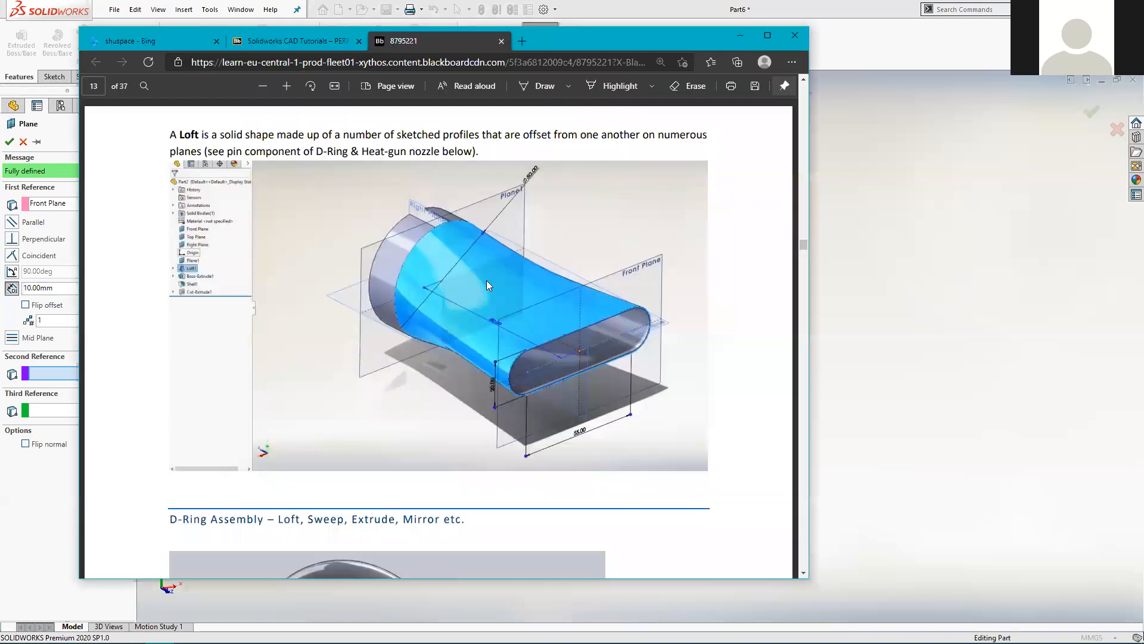
{"action": "key", "text": "alt+Tab"}
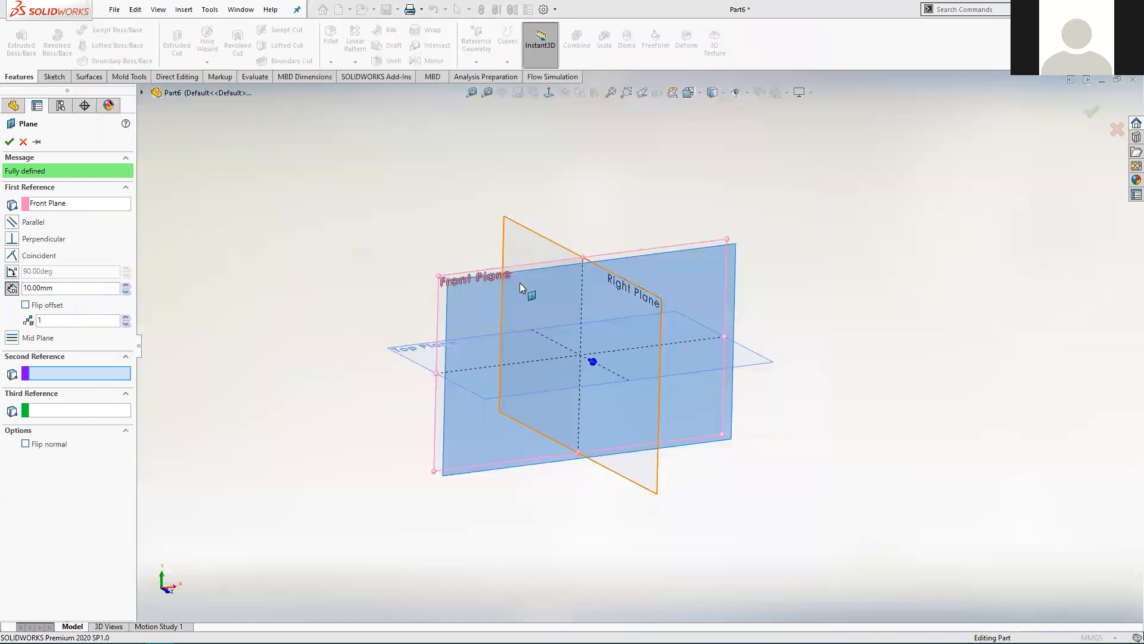
{"action": "mouse_move", "coordinate": [333, 277]}
{"action": "middle_mouse_down"}
{"action": "mouse_move", "coordinate": [376, 280]}
{"action": "mouse_move", "coordinate": [402, 312]}
{"action": "mouse_move", "coordinate": [348, 281]}
{"action": "mouse_move", "coordinate": [373, 283]}
{"action": "mouse_move", "coordinate": [391, 313]}
{"action": "mouse_move", "coordinate": [375, 291]}
{"action": "mouse_move", "coordinate": [345, 284]}
{"action": "mouse_move", "coordinate": [334, 262]}
{"action": "mouse_move", "coordinate": [310, 265]}
{"action": "mouse_move", "coordinate": [329, 304]}
{"action": "mouse_move", "coordinate": [324, 288]}
{"action": "middle_mouse_up"}
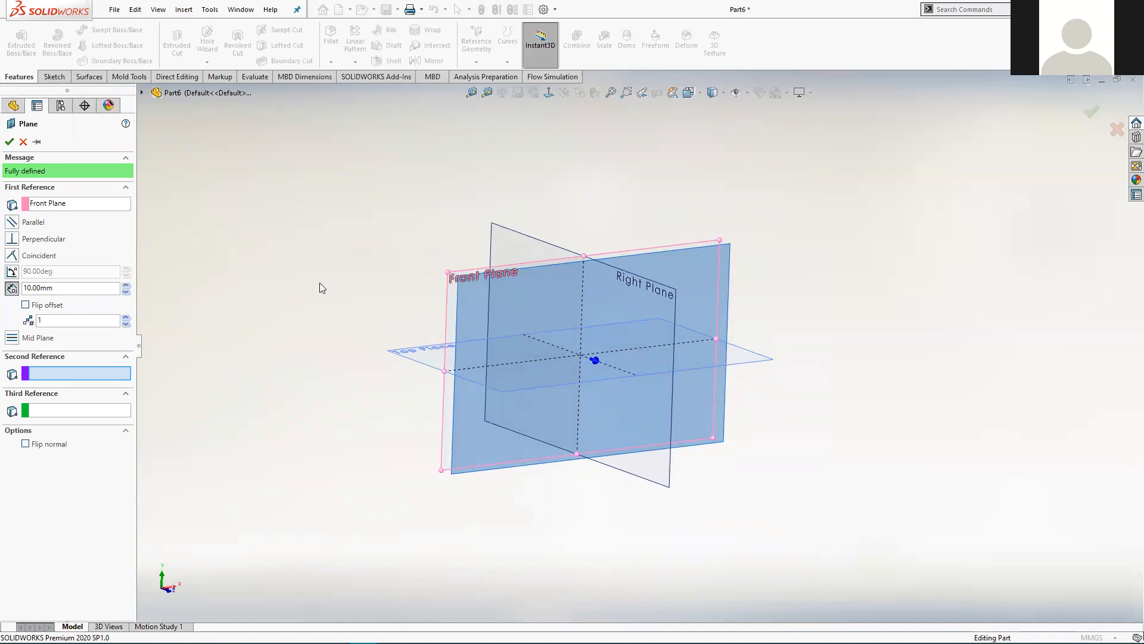
Flip the offset direction of the reference plane, set its offset distance to 80 mm and accept the plane.
{"action": "left_click", "coordinate": [25, 305]}
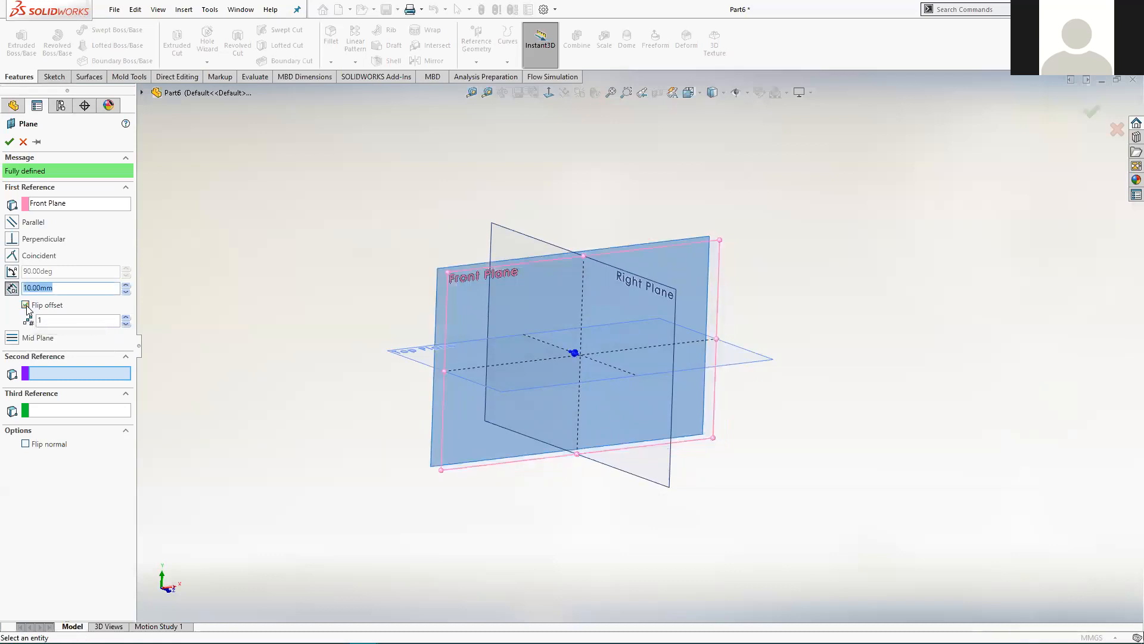
{"action": "left_click", "coordinate": [69, 290]}
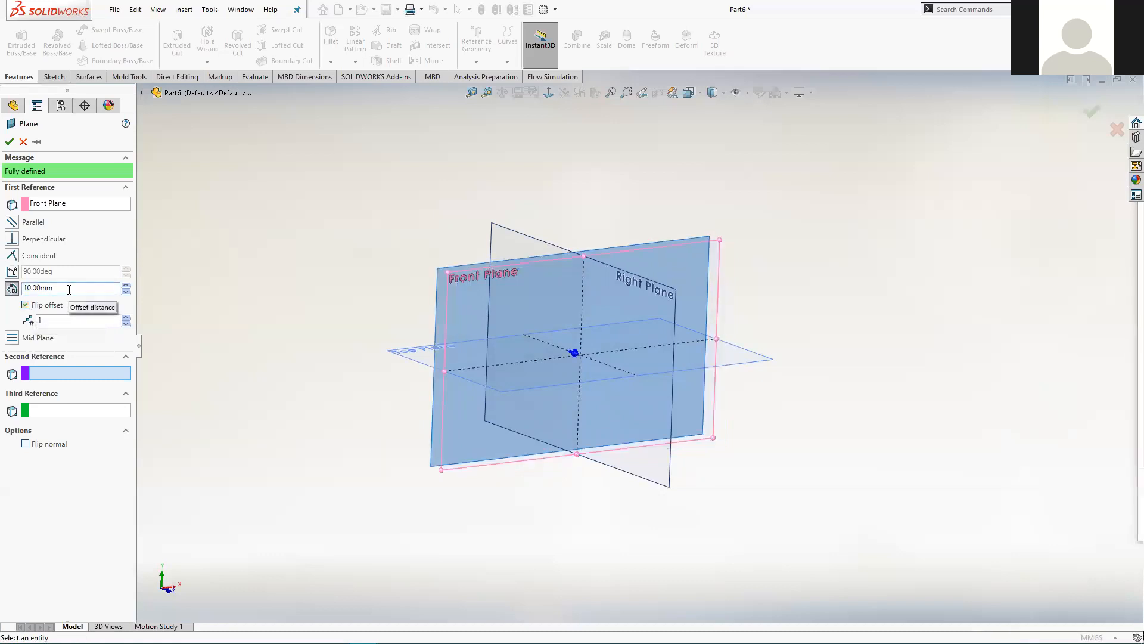
{"action": "left_click_drag", "start_coordinate": [76, 290], "coordinate": [31, 290]}
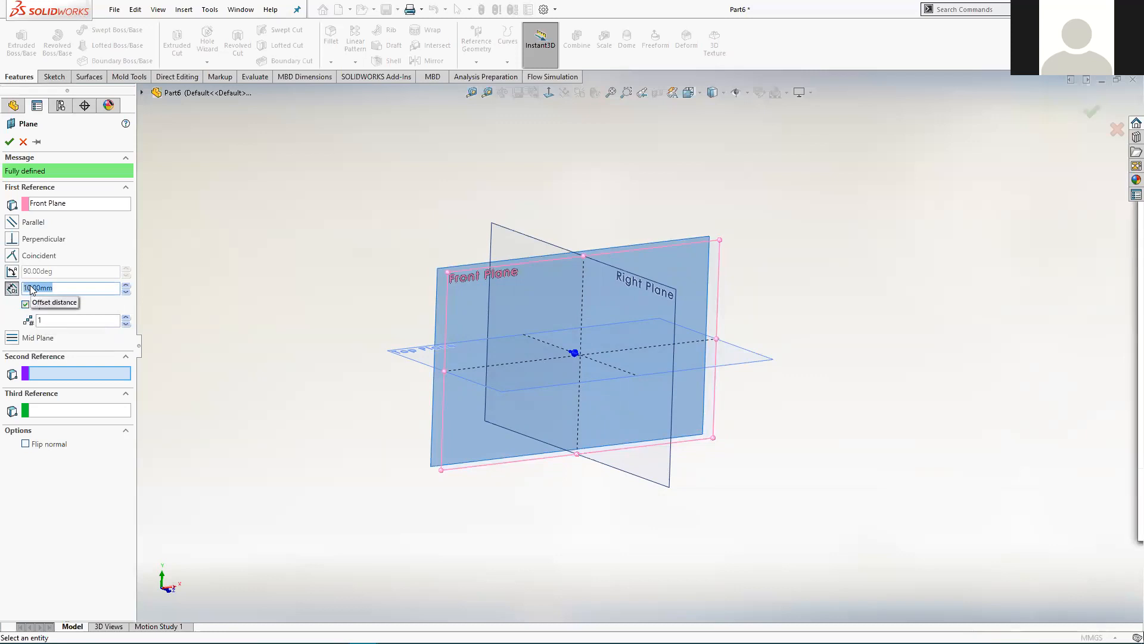
{"action": "type", "text": "80"}
{"action": "key", "text": "Return"}
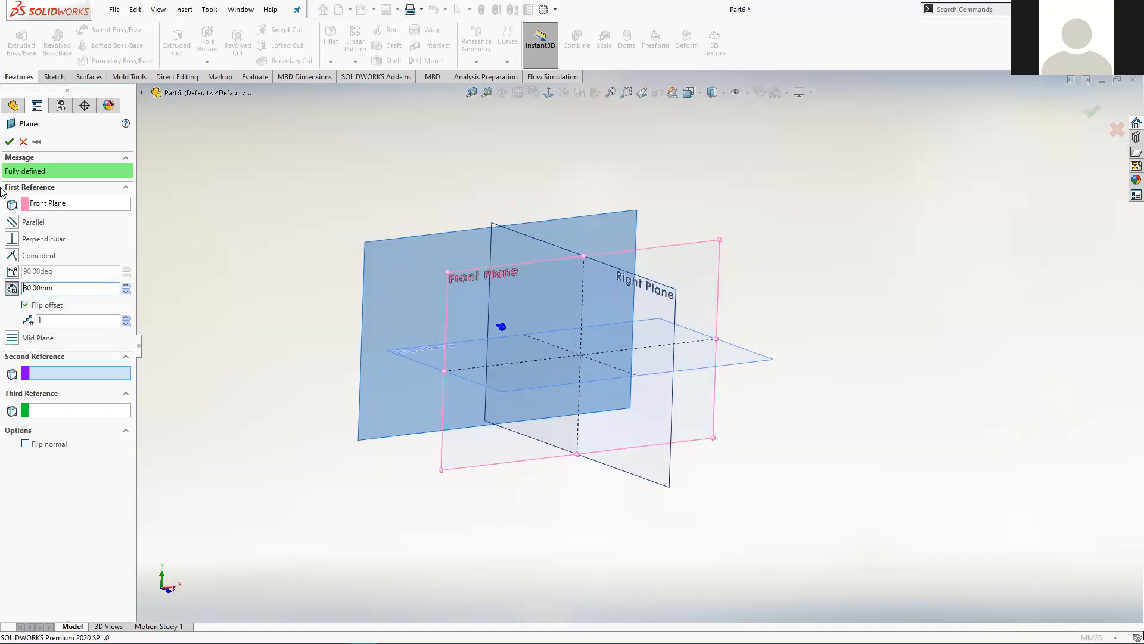
{"action": "left_click", "coordinate": [9, 142]}
{"action": "left_click", "coordinate": [318, 165]}
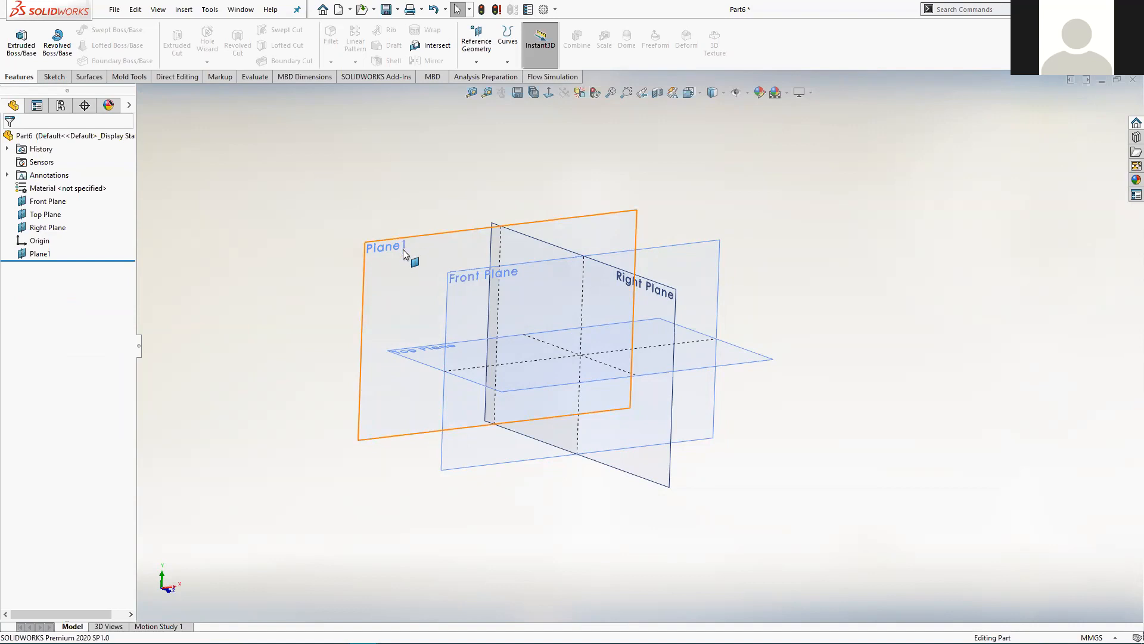
{"action": "left_click", "coordinate": [40, 254]}
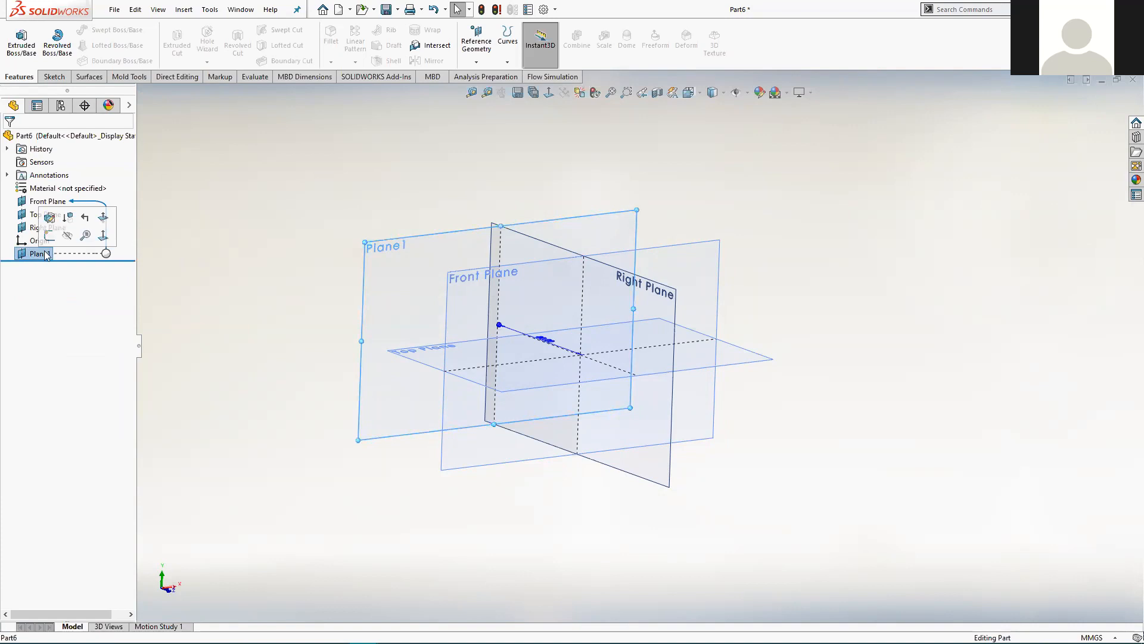
{"action": "left_click", "coordinate": [42, 253]}
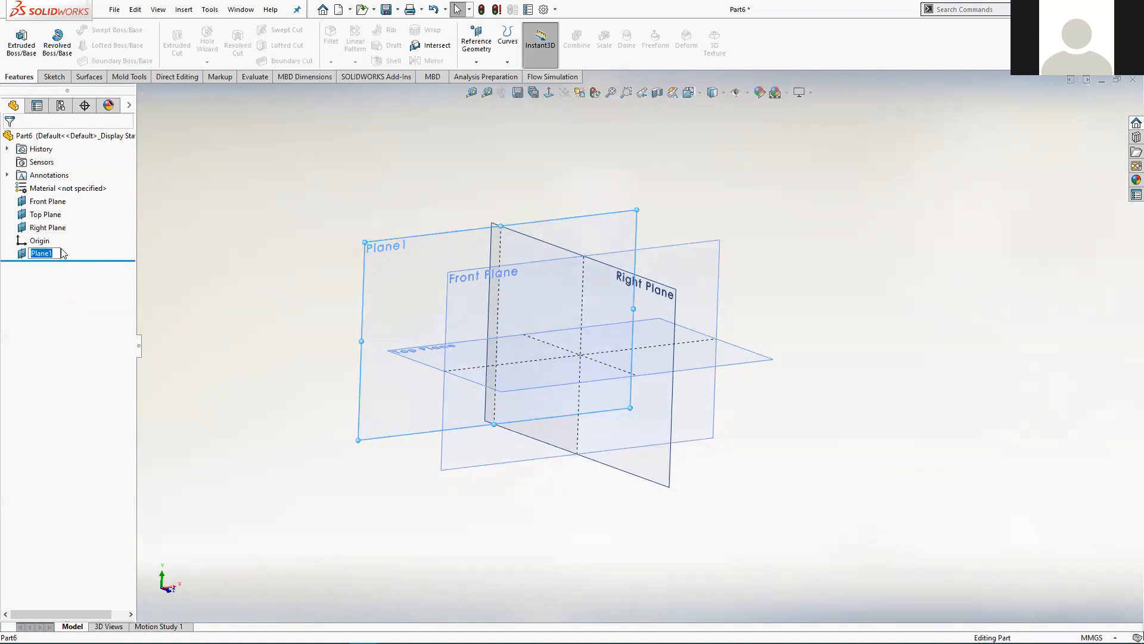
{"action": "left_click", "coordinate": [57, 253]}
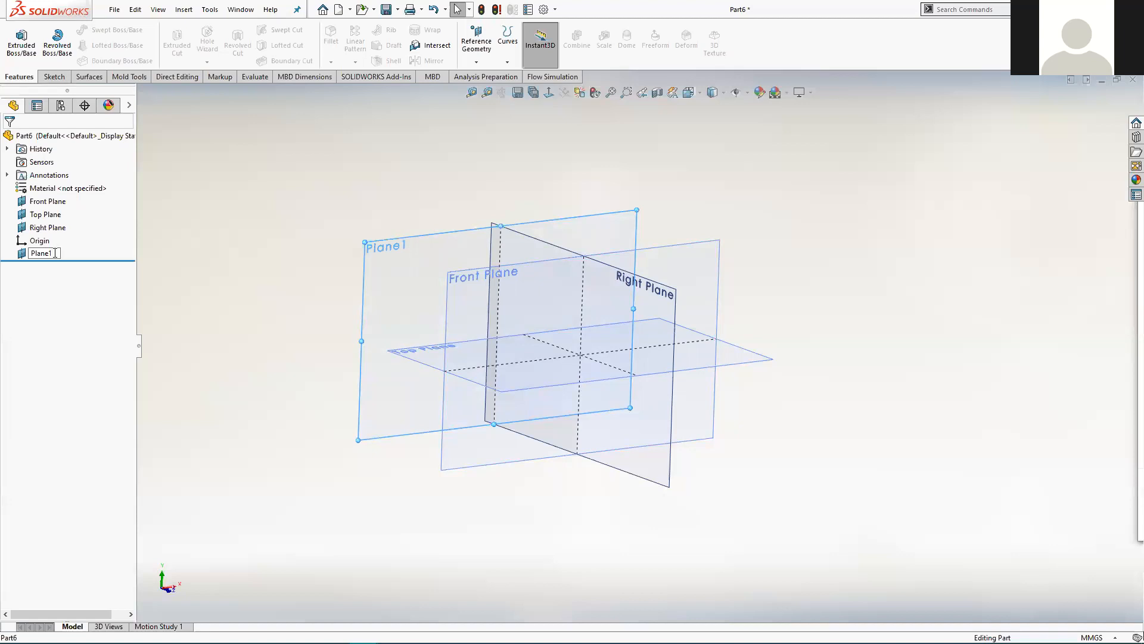
{"action": "left_click", "coordinate": [203, 245]}
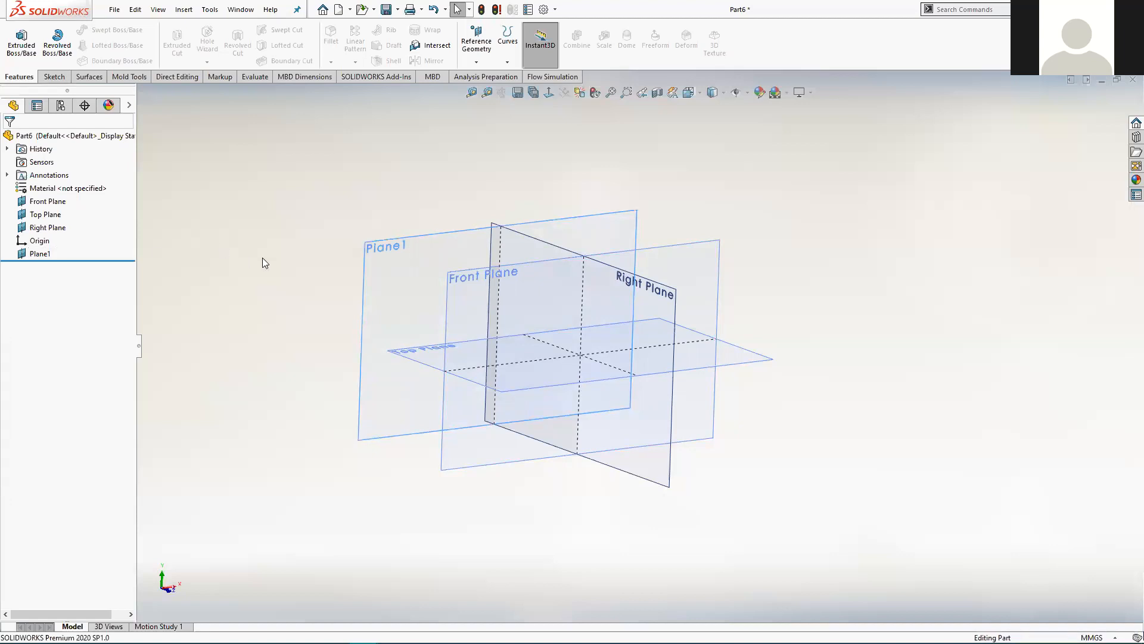
Sketch a horizontal centerpoint straight slot on the Front Plane, centred on the origin, about 55 mm between arc centres and about 25 mm wide.
{"action": "mouse_move", "coordinate": [275, 249]}
{"action": "middle_mouse_down"}
{"action": "mouse_move", "coordinate": [266, 254]}
{"action": "mouse_move", "coordinate": [289, 255]}
{"action": "mouse_move", "coordinate": [272, 265]}
{"action": "middle_mouse_up"}
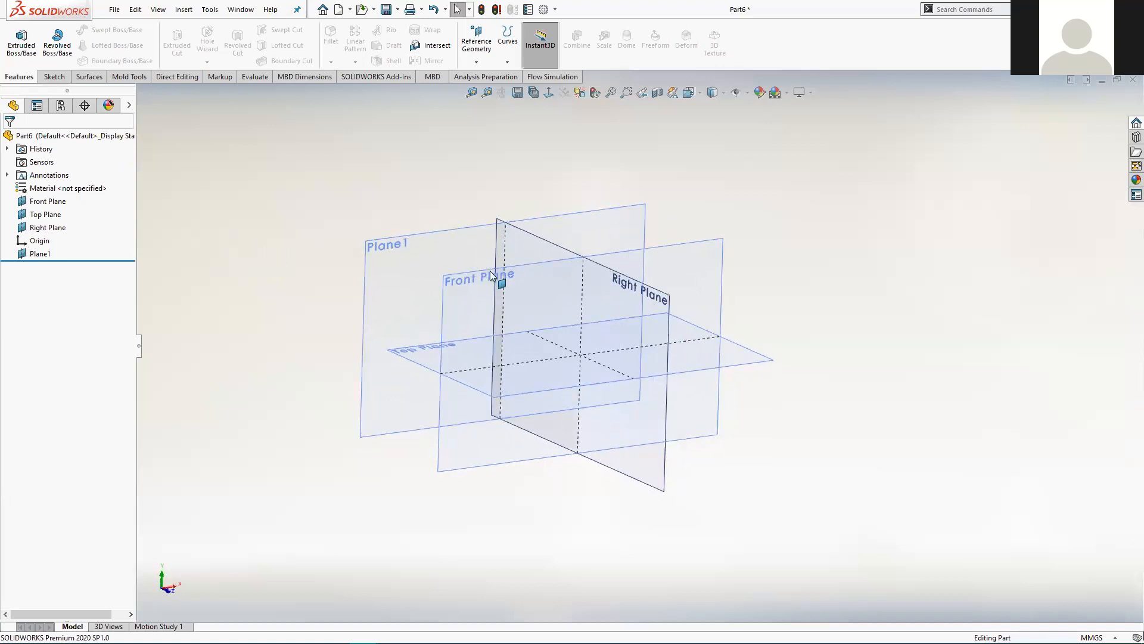
{"action": "left_click", "coordinate": [515, 280]}
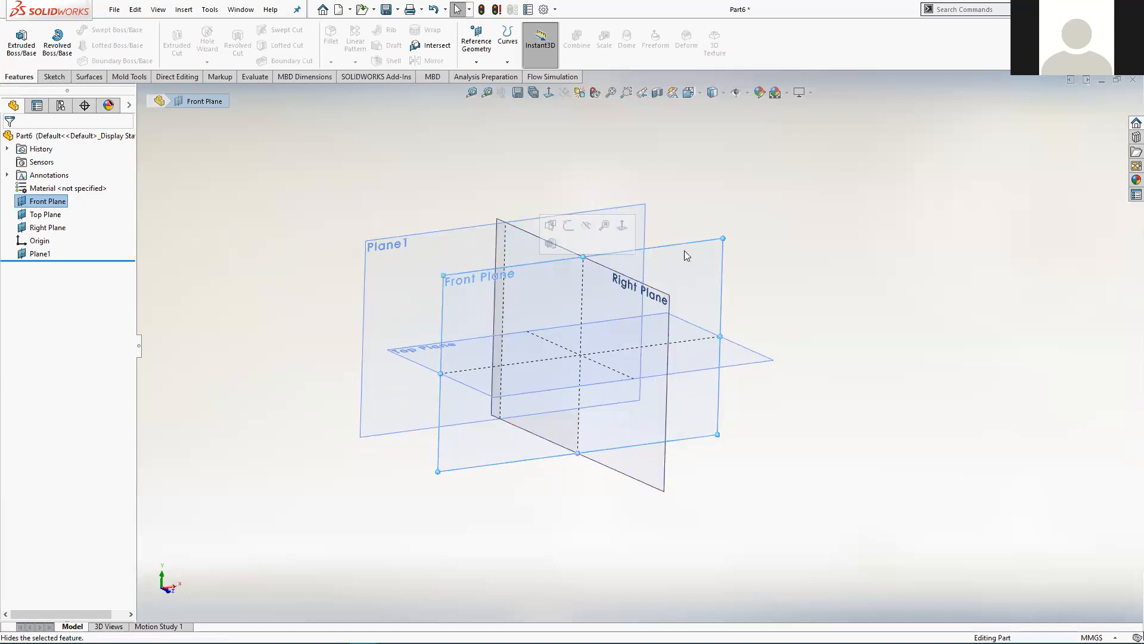
{"action": "left_click", "coordinate": [569, 226]}
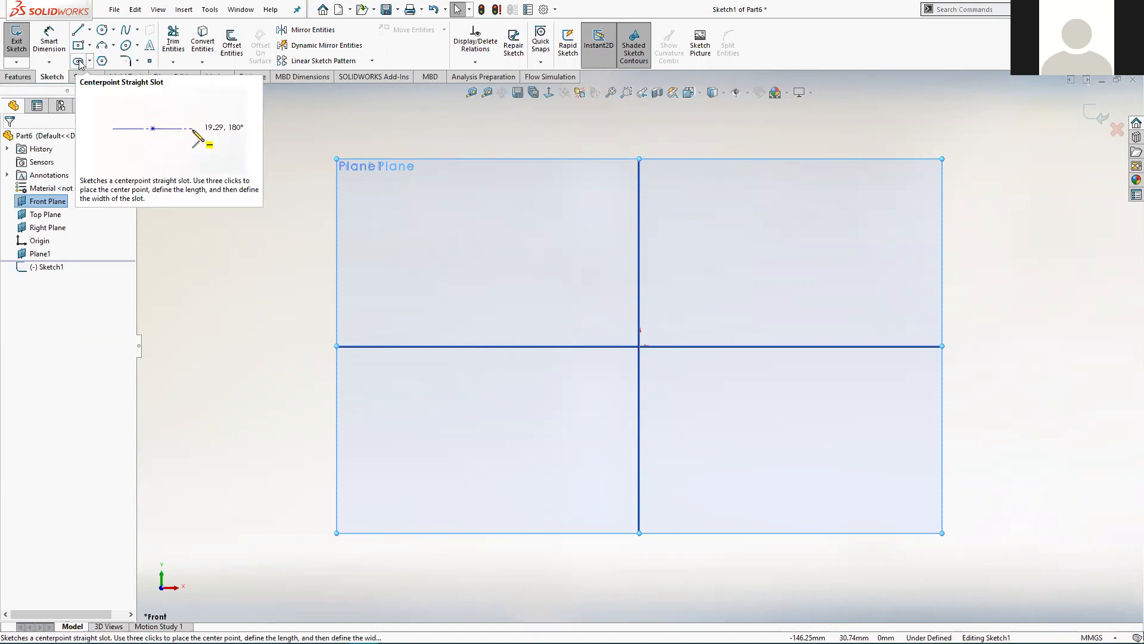
{"action": "key", "text": "alt+Tab"}
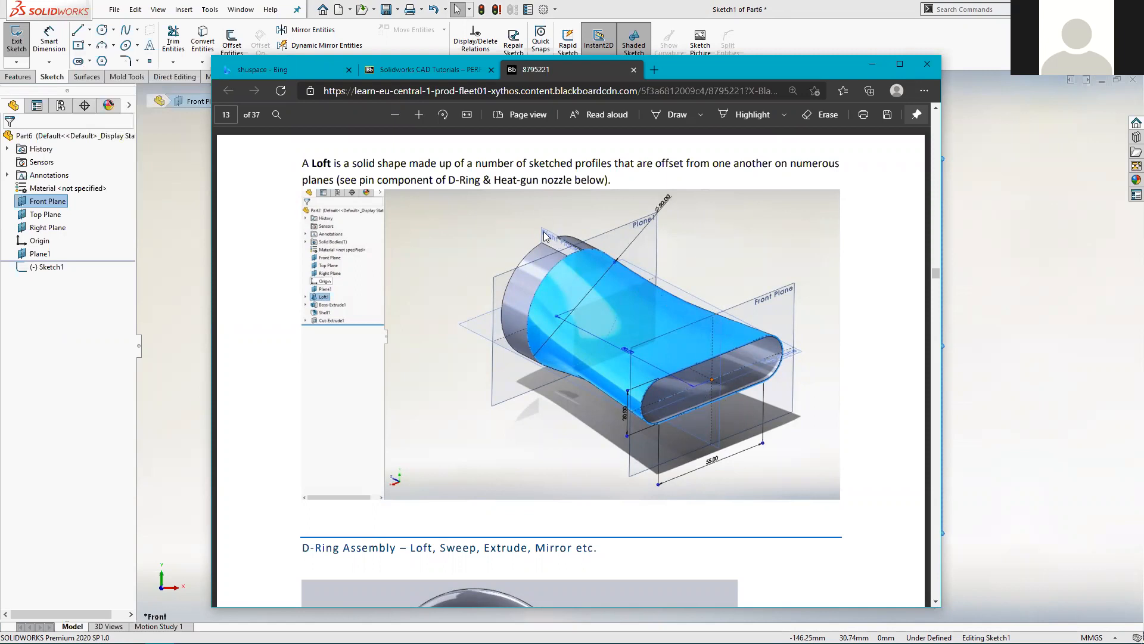
{"action": "left_click", "coordinate": [872, 64]}
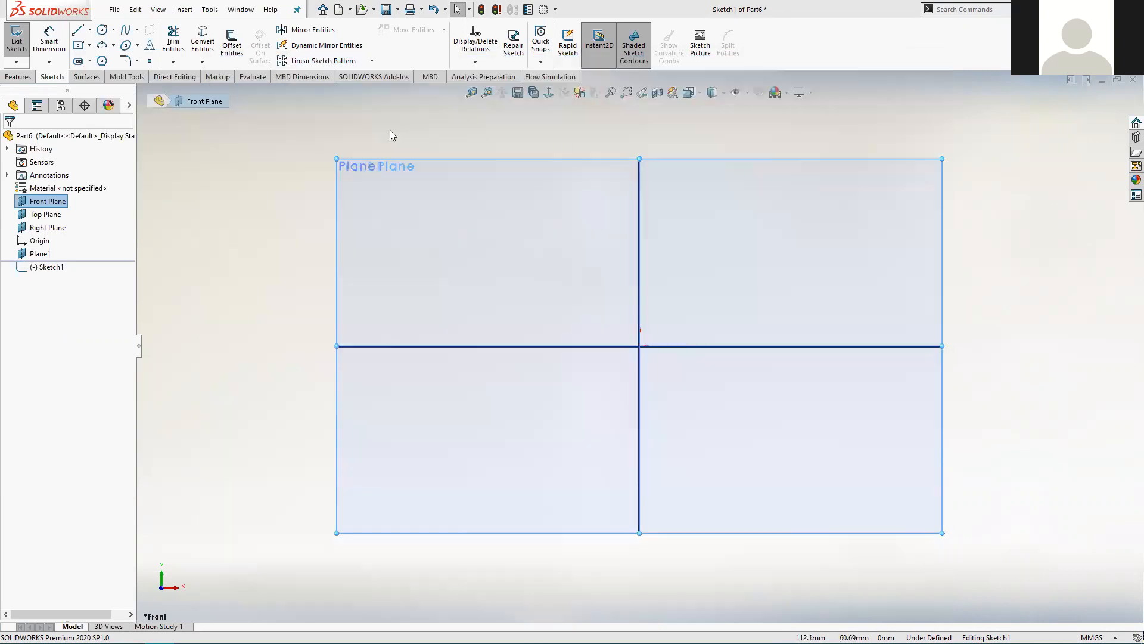
{"action": "left_click", "coordinate": [79, 61]}
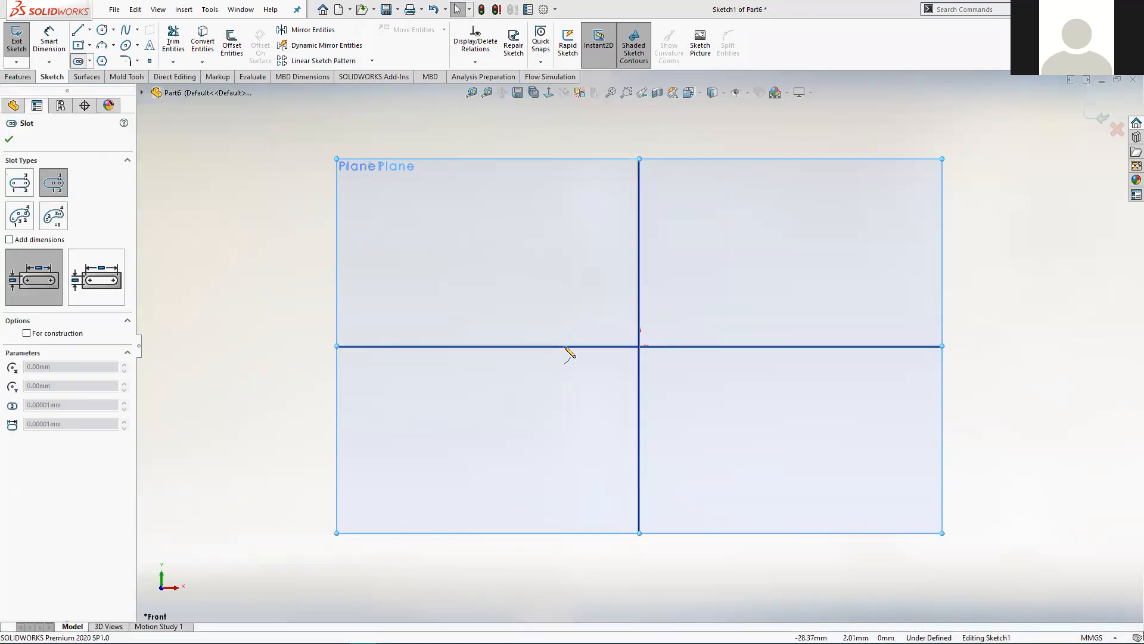
{"action": "left_click", "coordinate": [640, 346]}
{"action": "left_click", "coordinate": [733, 346]}
{"action": "left_click", "coordinate": [734, 304]}
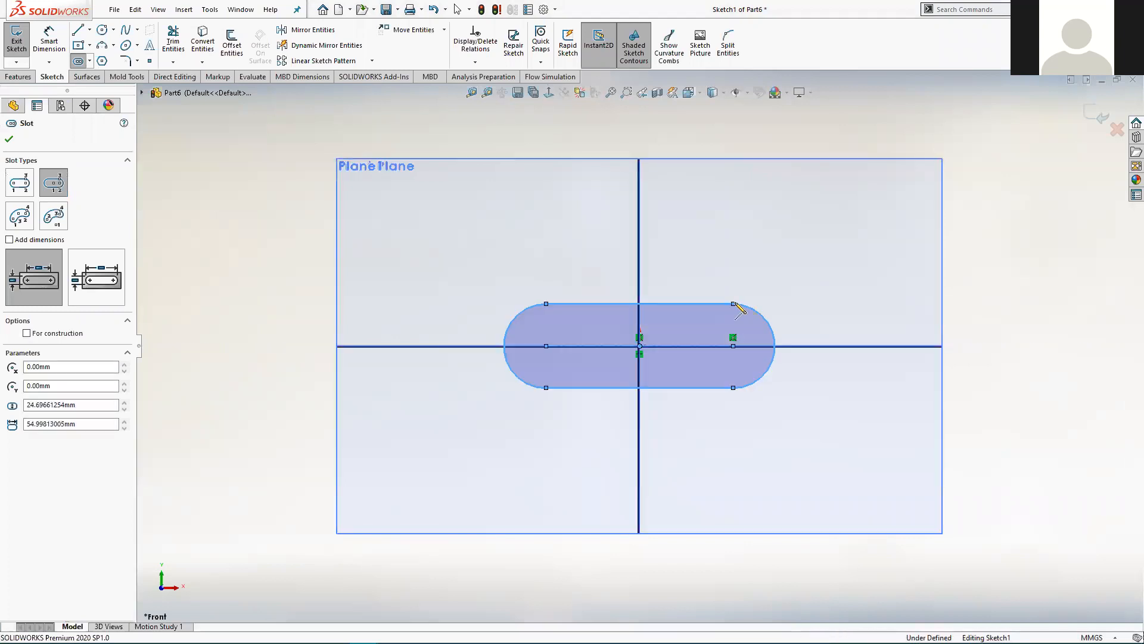
Dimension the slot's width between its two straight edges and set it to 20 mm.
{"action": "left_click", "coordinate": [58, 41]}
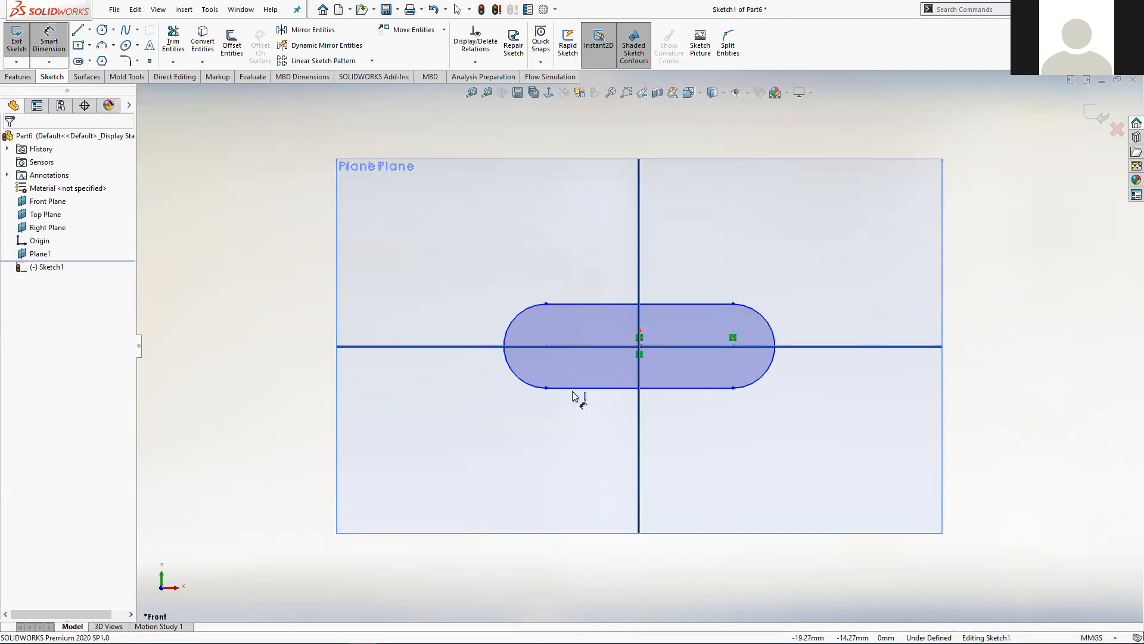
{"action": "left_click", "coordinate": [573, 304]}
{"action": "left_click", "coordinate": [573, 302]}
{"action": "left_click", "coordinate": [455, 280]}
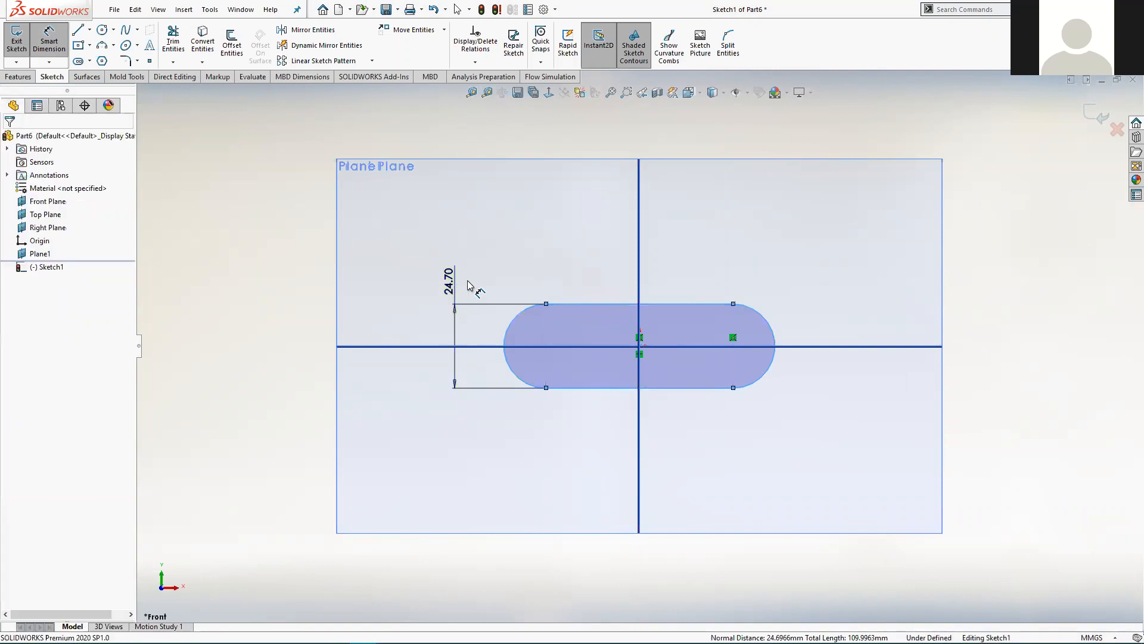
{"action": "key", "text": "Return"}
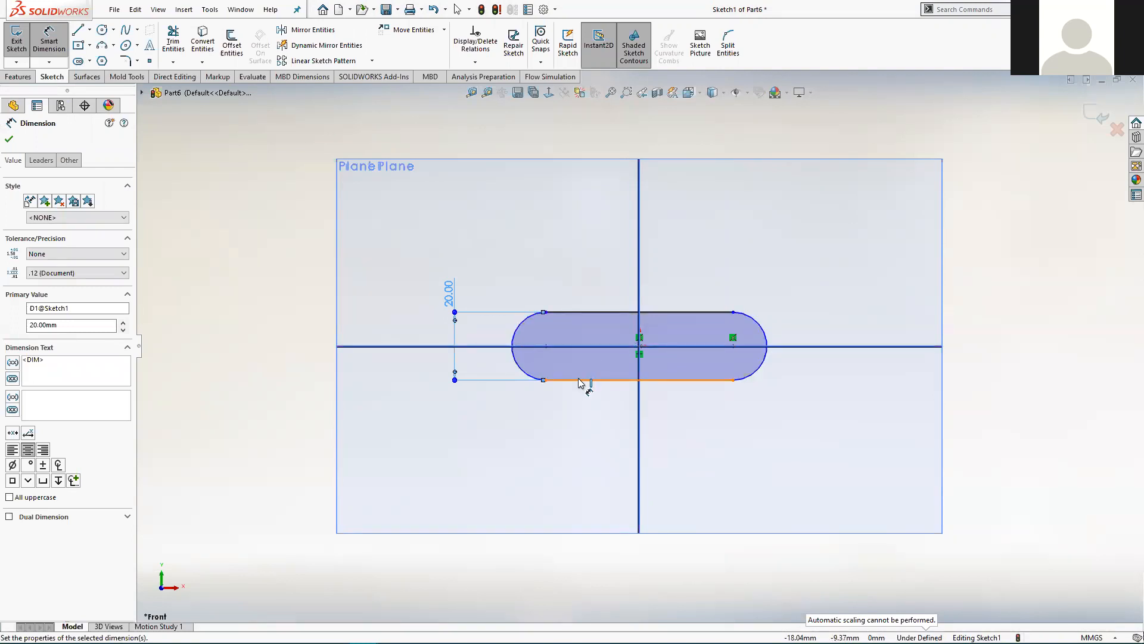
Dimension the slot's centre-to-centre length as 55 mm and exit the sketch.
{"action": "left_click", "coordinate": [588, 348]}
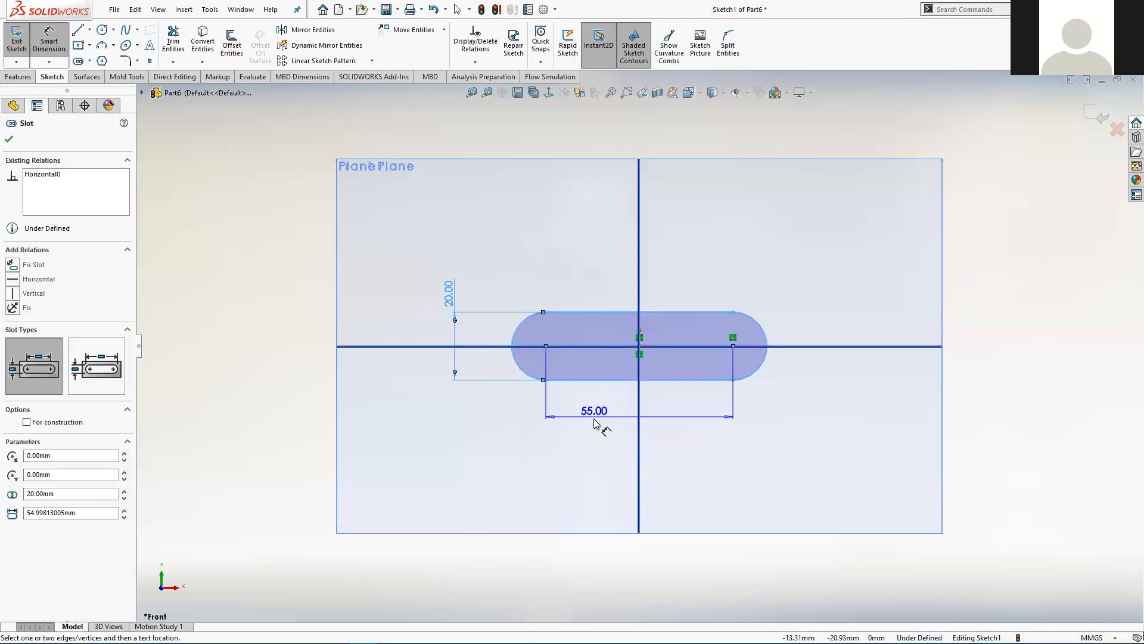
{"action": "left_click", "coordinate": [593, 423]}
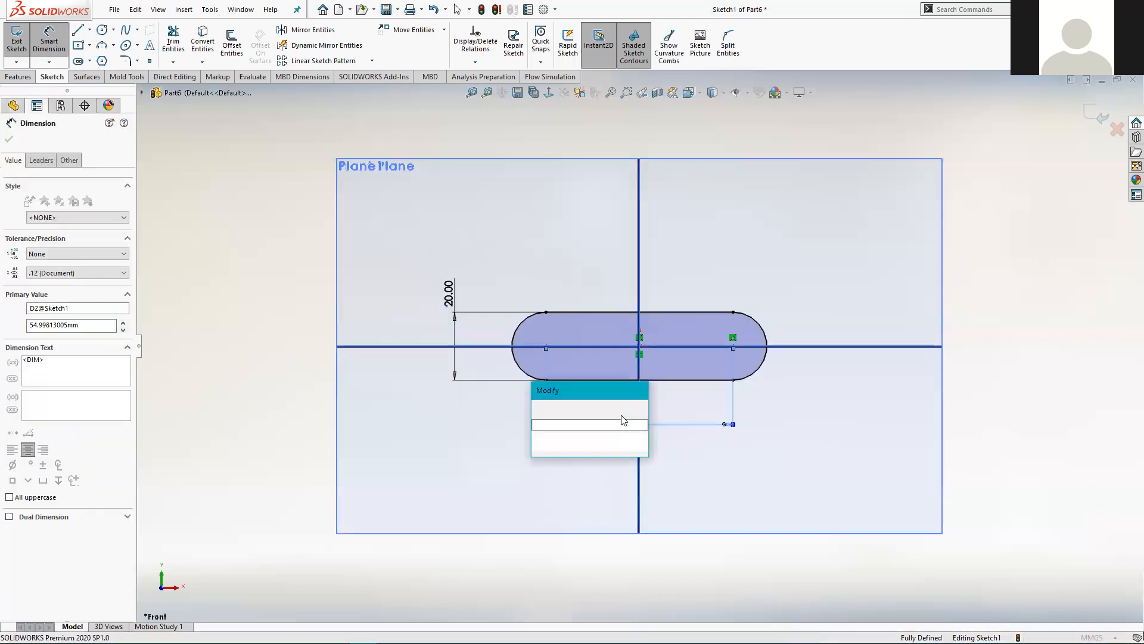
{"action": "type", "text": "55"}
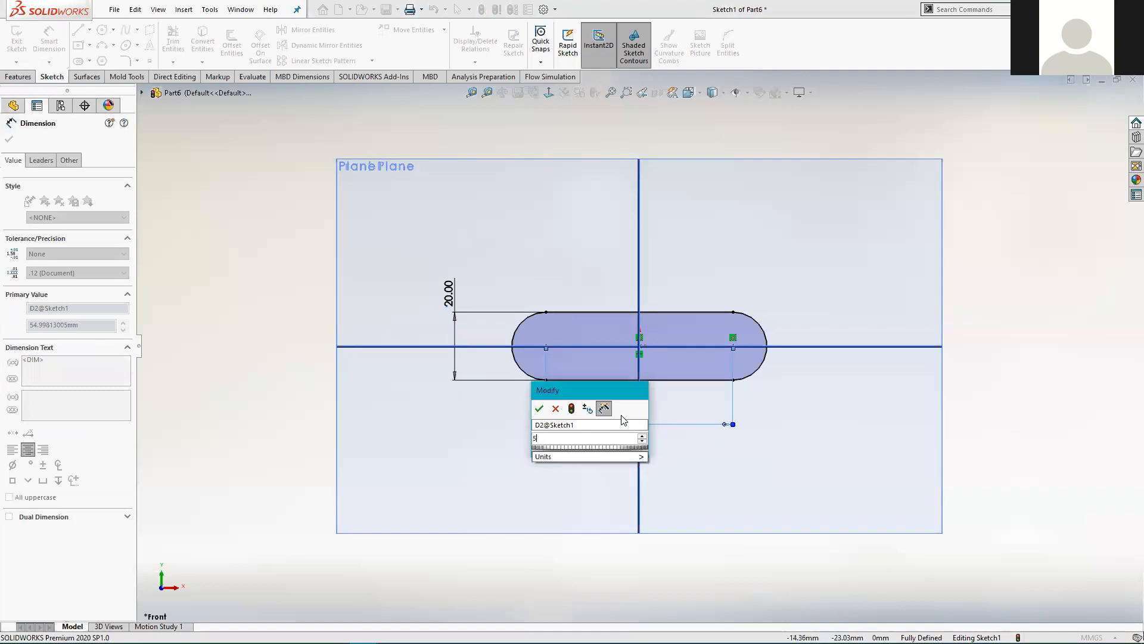
{"action": "key", "text": "Return"}
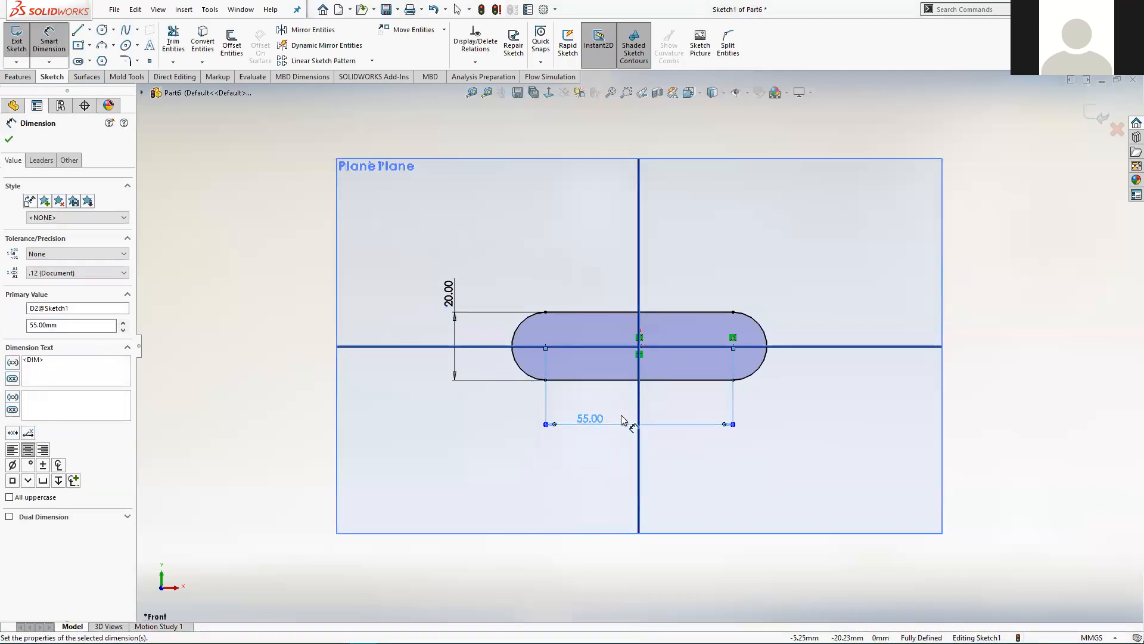
{"action": "left_click", "coordinate": [1096, 115]}
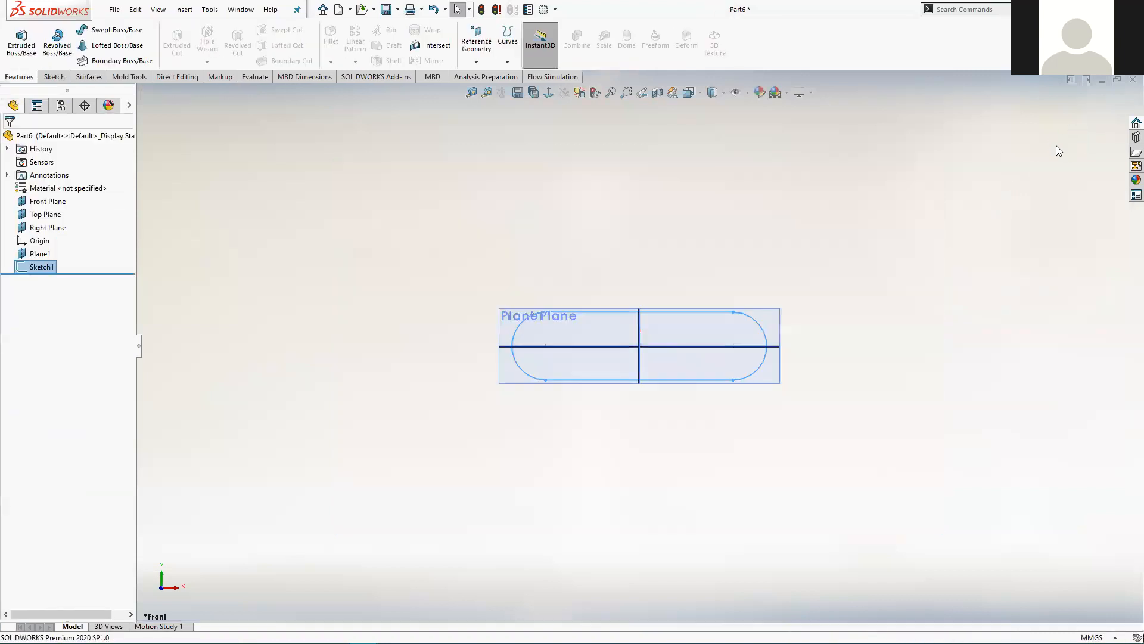
{"action": "middle_click_drag", "start_coordinate": [466, 221], "coordinate": [517, 273]}
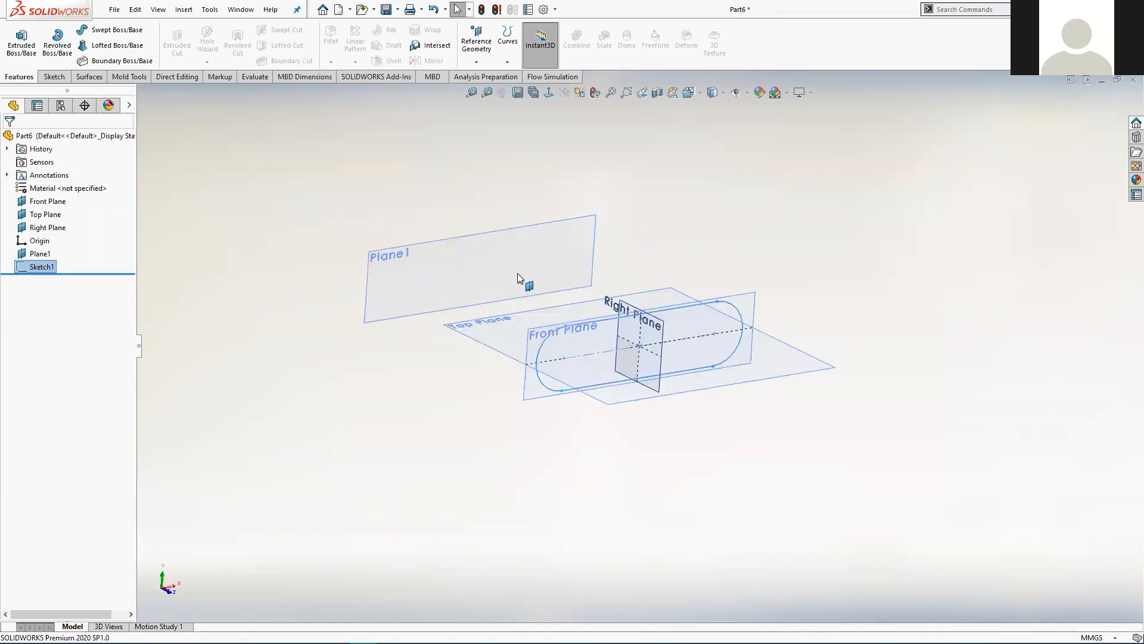
{"action": "left_click", "coordinate": [453, 156]}
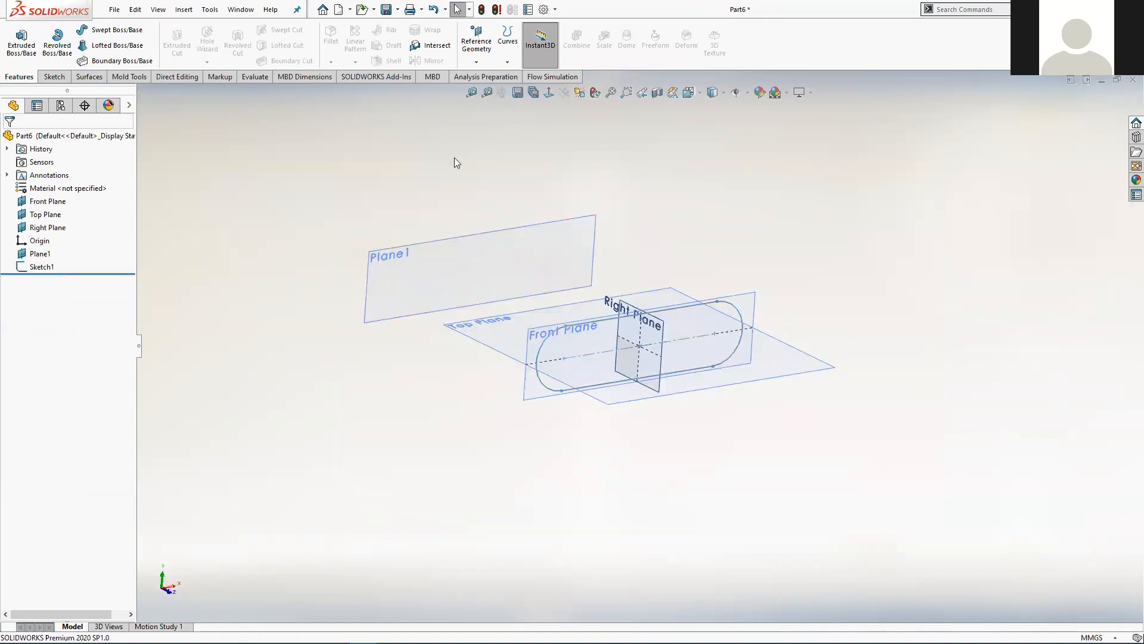
Sketch a circle about 47 mm in diameter on the offset plane, centred on the origin.
{"action": "left_click", "coordinate": [486, 247]}
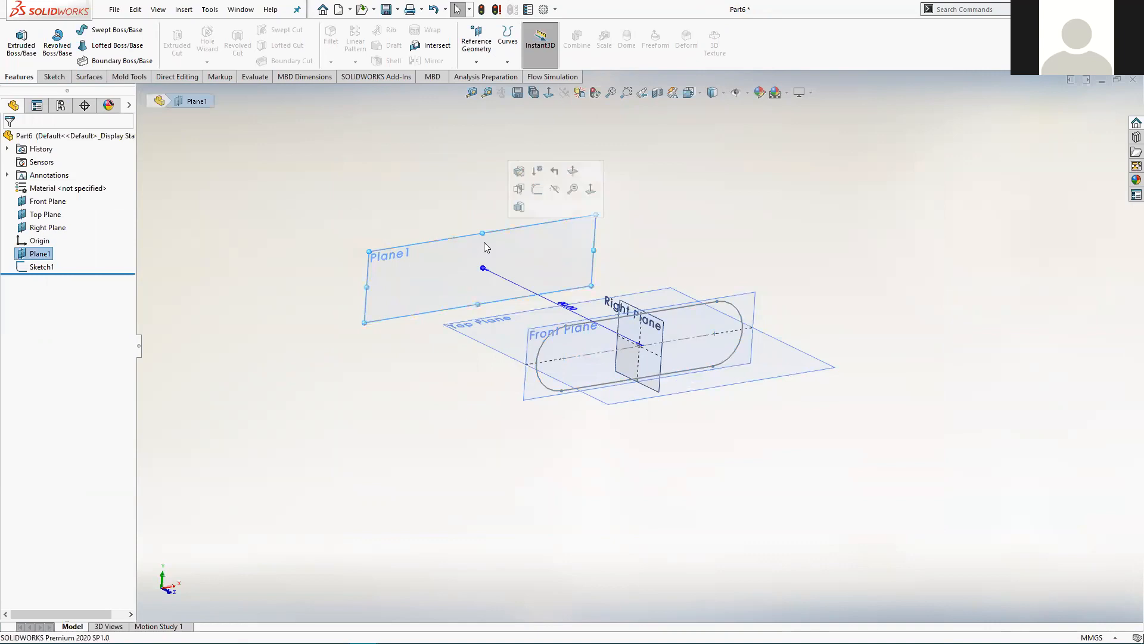
{"action": "left_click", "coordinate": [536, 190]}
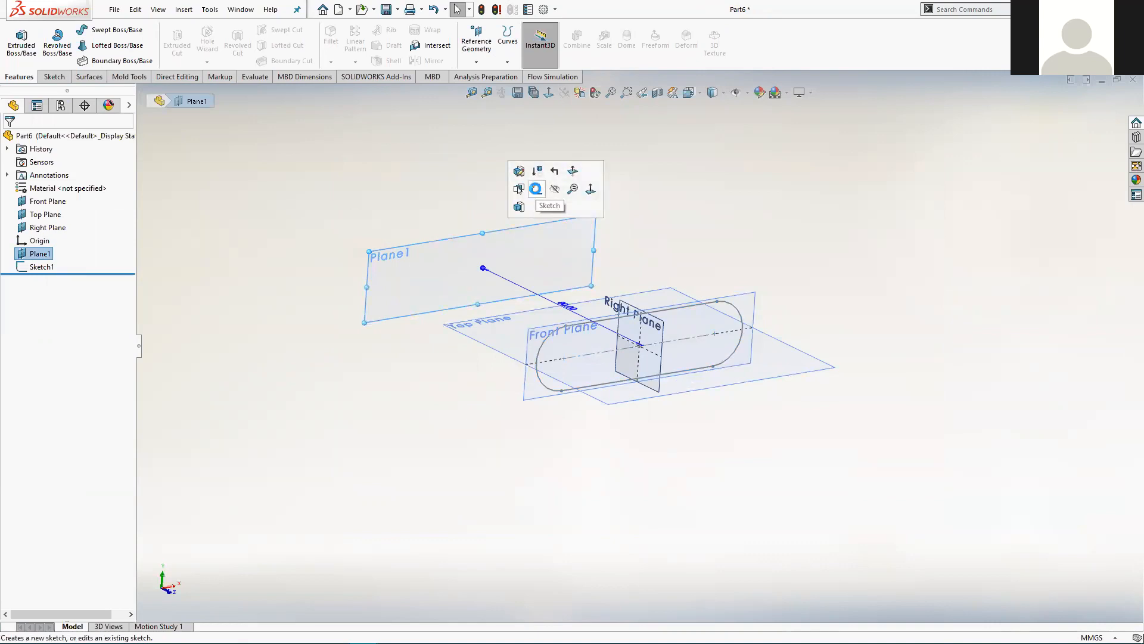
{"action": "left_click", "coordinate": [103, 30]}
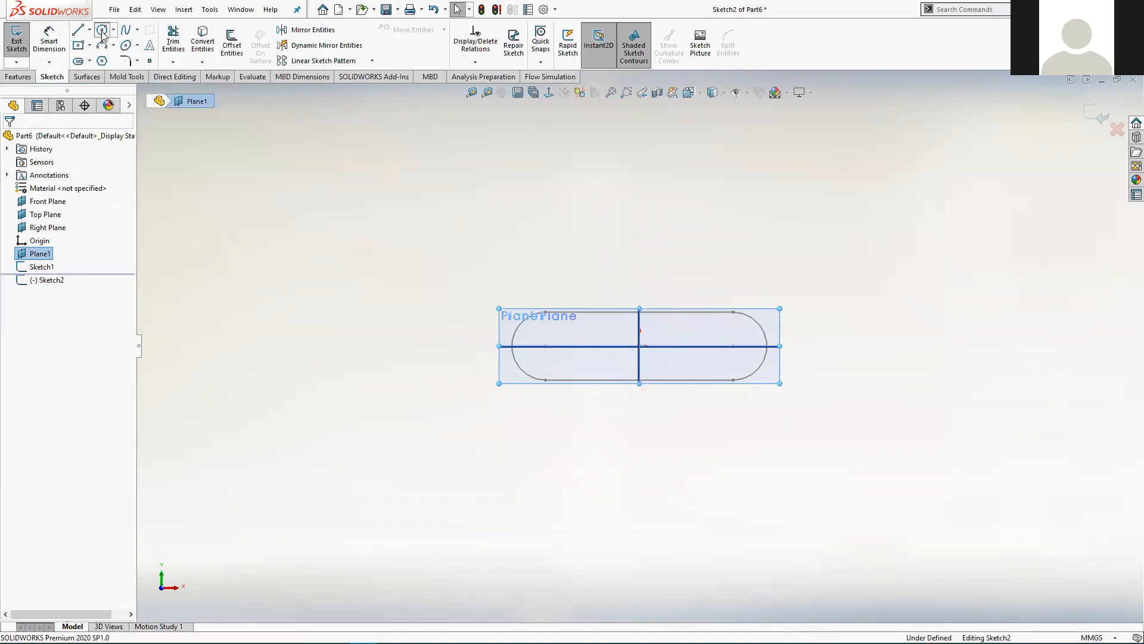
{"action": "left_click", "coordinate": [640, 347]}
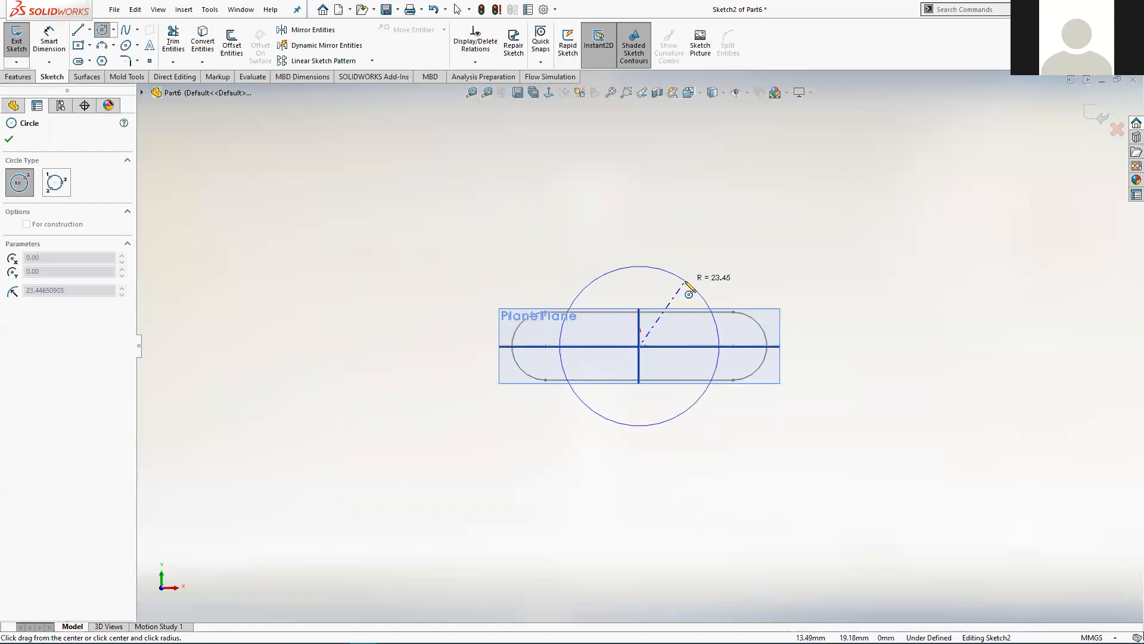
{"action": "left_click", "coordinate": [686, 283]}
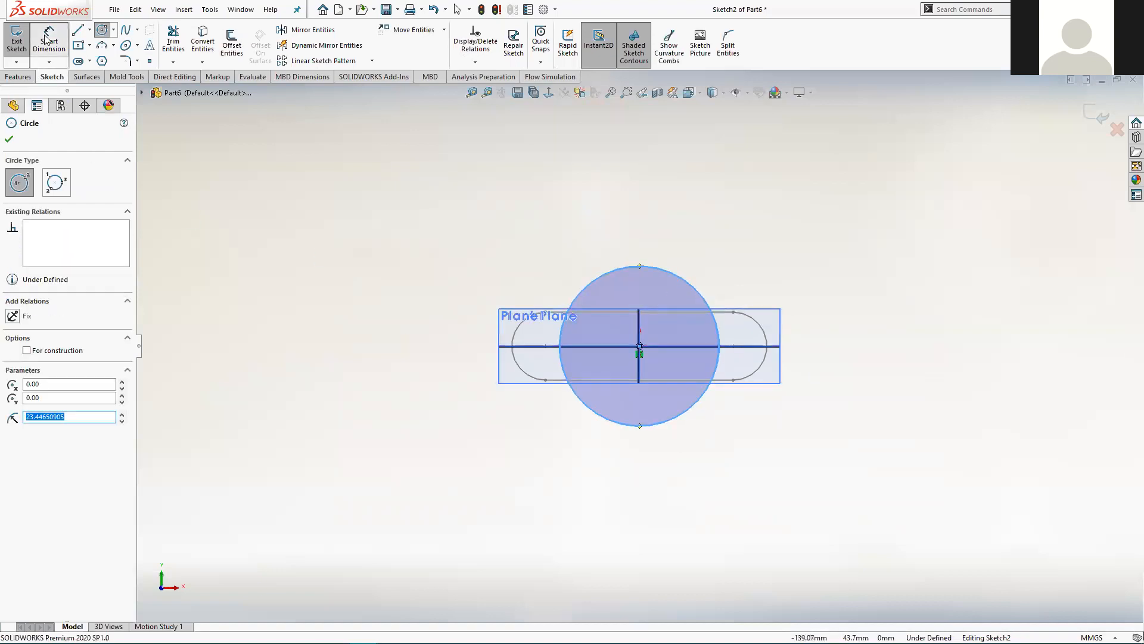
{"action": "key", "text": "Escape"}
Dimension the circle's diameter as 50 mm and exit the sketch.
{"action": "left_click", "coordinate": [690, 289]}
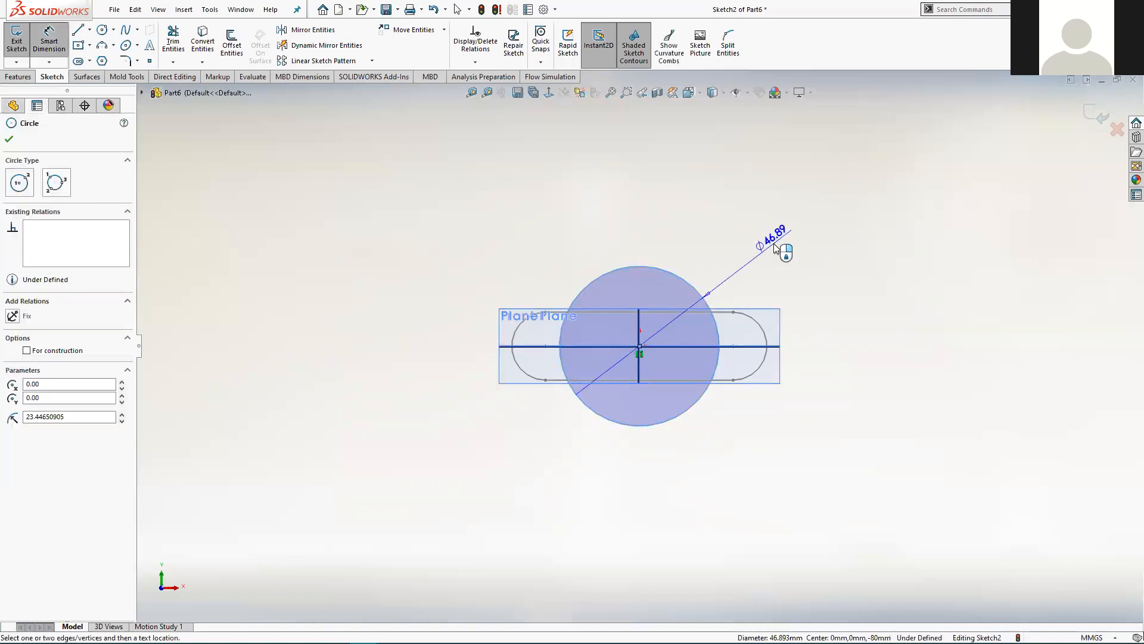
{"action": "left_click", "coordinate": [806, 216]}
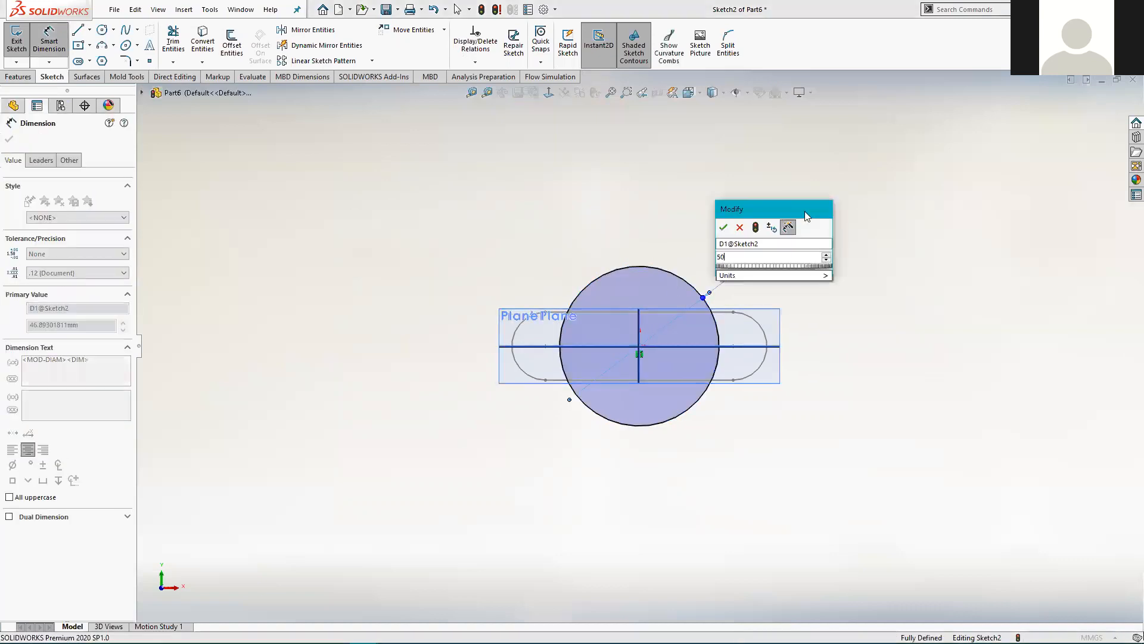
{"action": "type", "text": "50.00mm"}
{"action": "key", "text": "Return"}
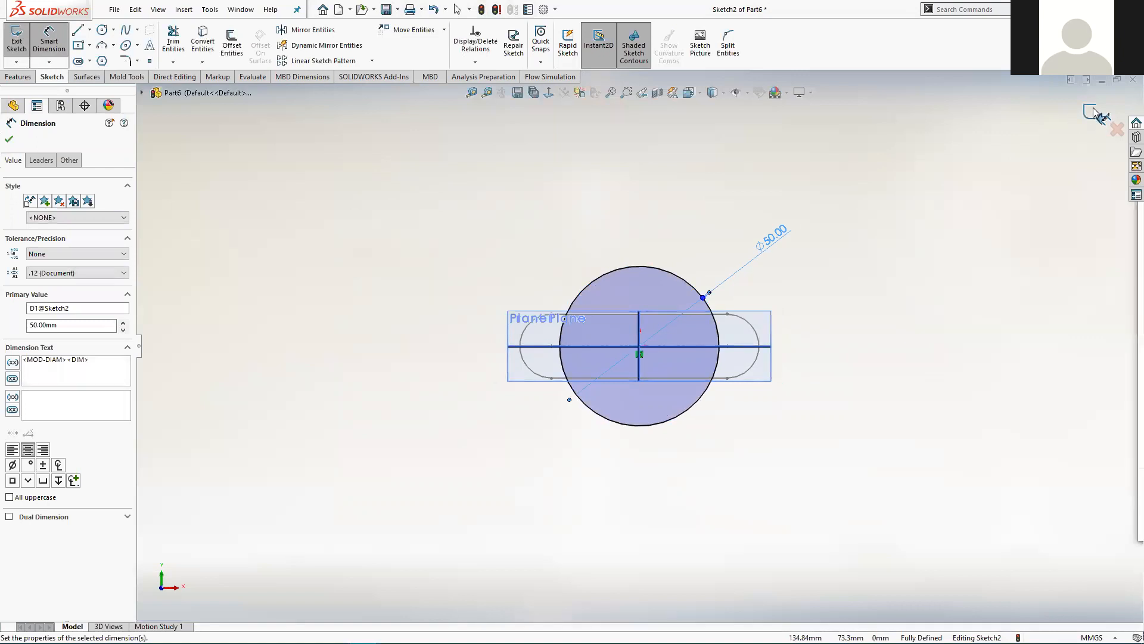
{"action": "key", "text": "Escape"}
{"action": "mouse_move", "coordinate": [526, 210]}
{"action": "middle_mouse_down"}
{"action": "mouse_move", "coordinate": [554, 202]}
{"action": "mouse_move", "coordinate": [573, 262]}
{"action": "mouse_move", "coordinate": [587, 238]}
{"action": "mouse_move", "coordinate": [580, 253]}
{"action": "middle_mouse_up"}
{"action": "left_click", "coordinate": [374, 245]}
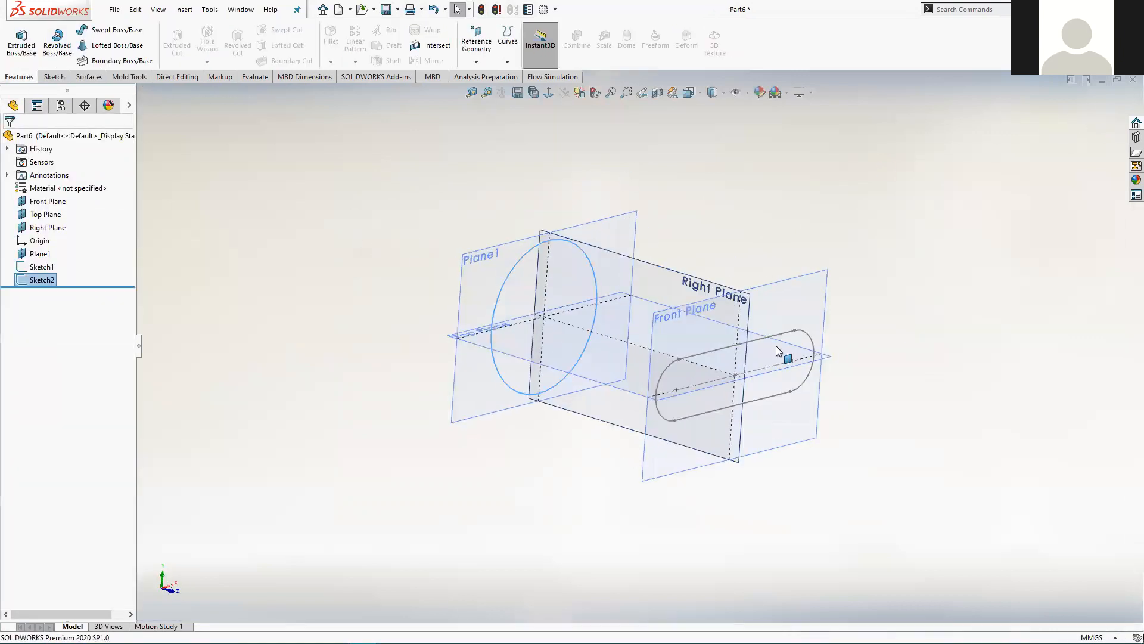
{"action": "scroll", "coordinate": [779, 352], "scroll_direction": "up", "scroll_amount": 1}
{"action": "scroll", "coordinate": [780, 355], "scroll_direction": "down", "scroll_amount": 1}
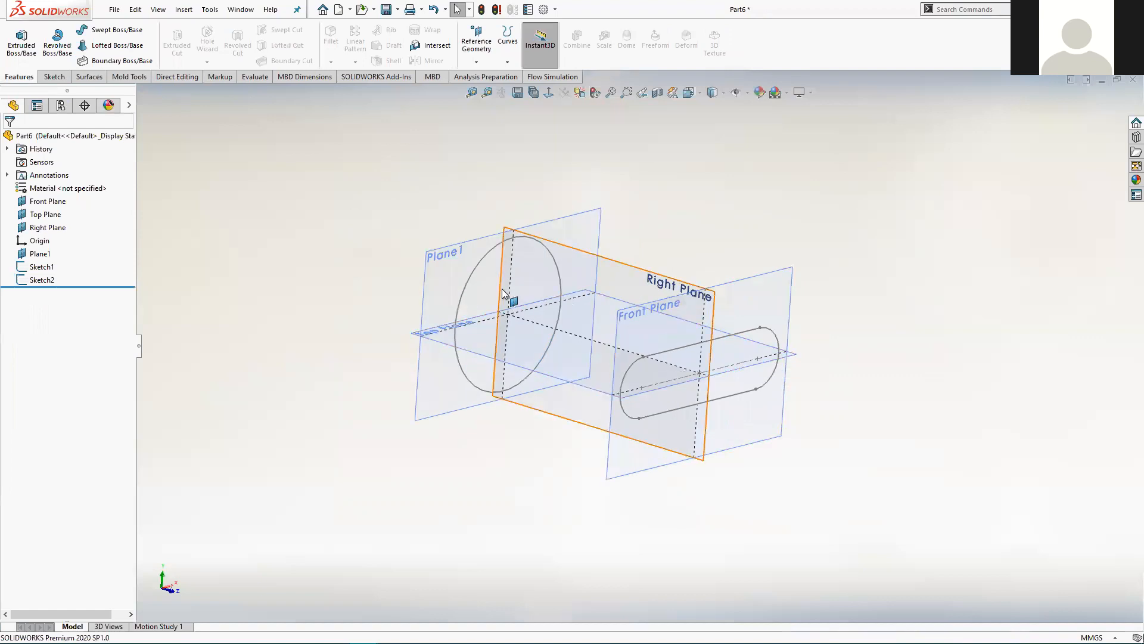
{"action": "mouse_move", "coordinate": [317, 304]}
{"action": "middle_mouse_down"}
{"action": "mouse_move", "coordinate": [304, 293]}
{"action": "mouse_move", "coordinate": [312, 312]}
{"action": "mouse_move", "coordinate": [329, 300]}
{"action": "middle_mouse_up"}
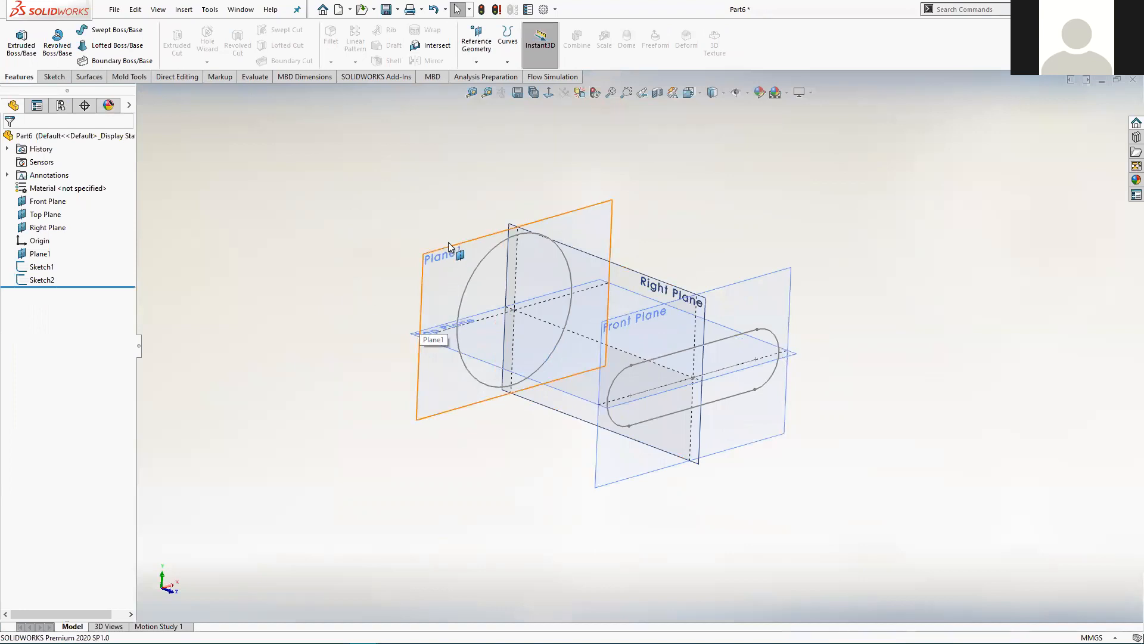
{"action": "left_click", "coordinate": [484, 260]}
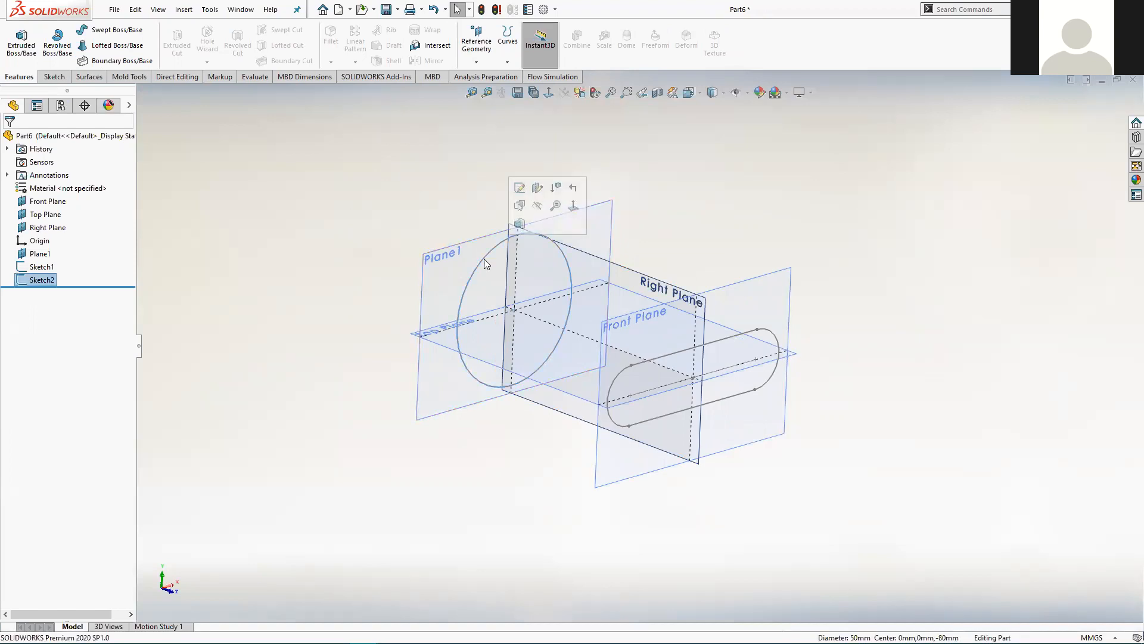
{"action": "left_click", "coordinate": [246, 192]}
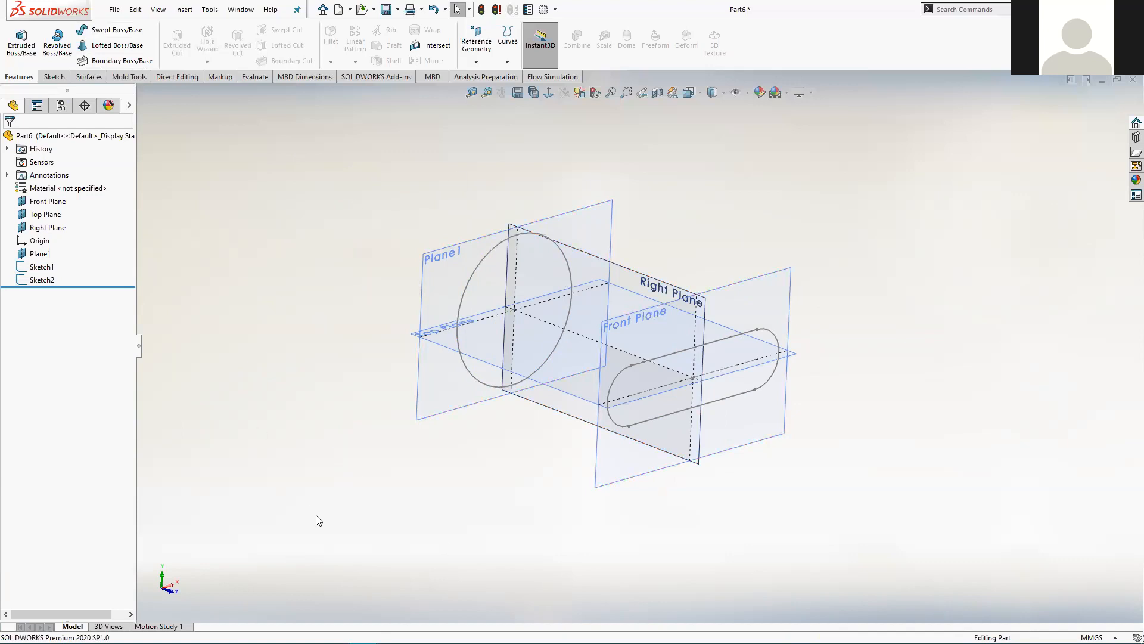
{"action": "left_click", "coordinate": [42, 279]}
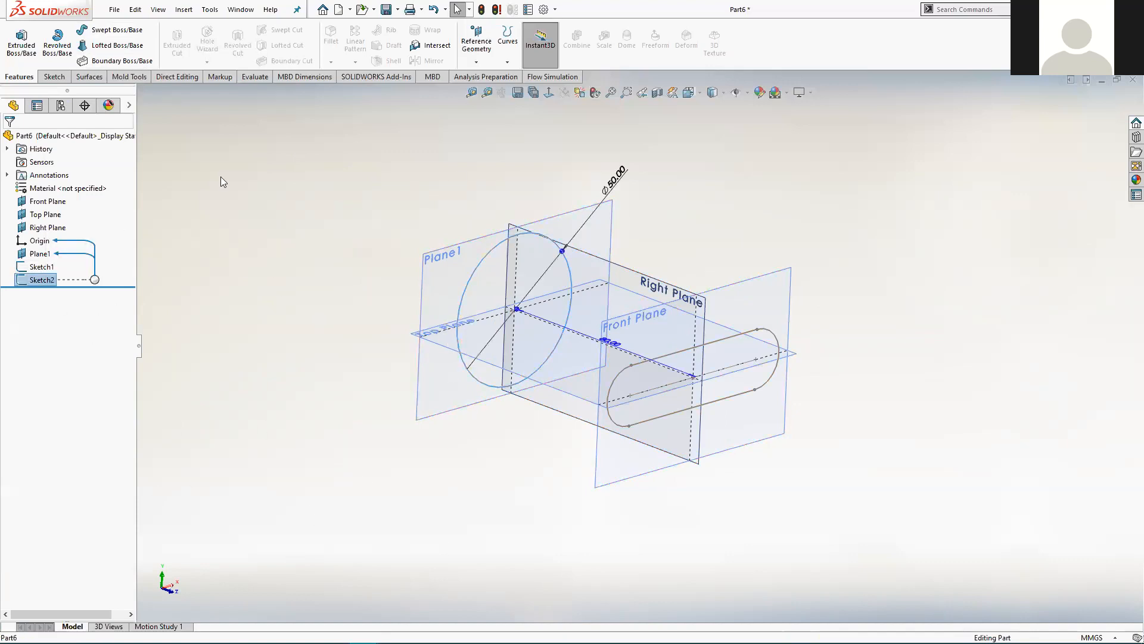
{"action": "left_click", "coordinate": [250, 237]}
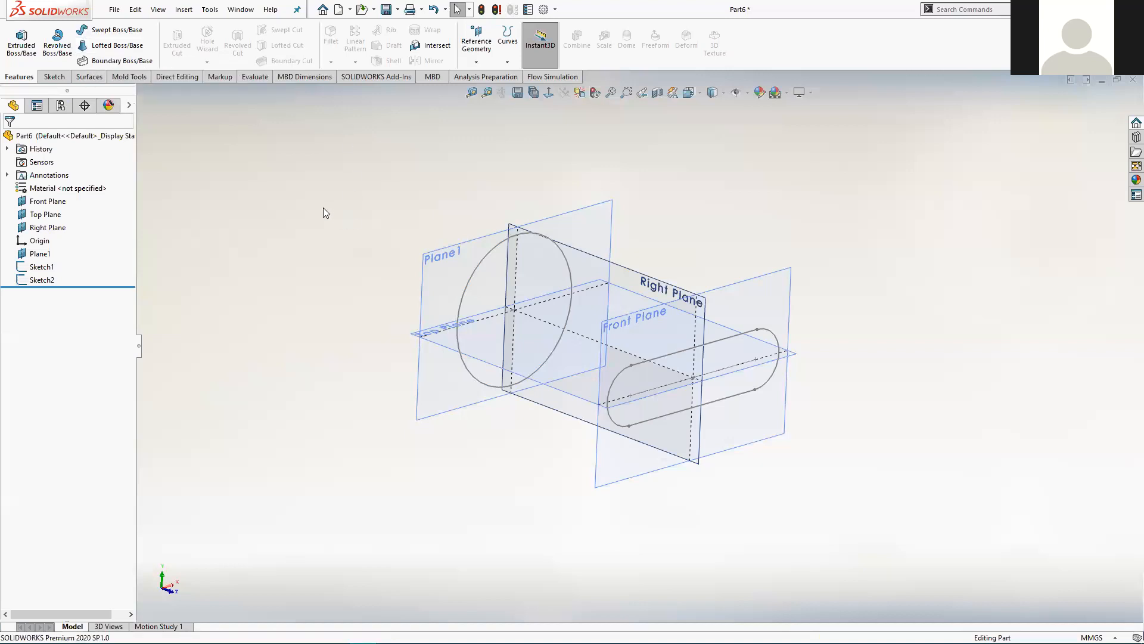
Create a lofted boss from the circle profile to the slot profile and accept it.
{"action": "left_click", "coordinate": [111, 49]}
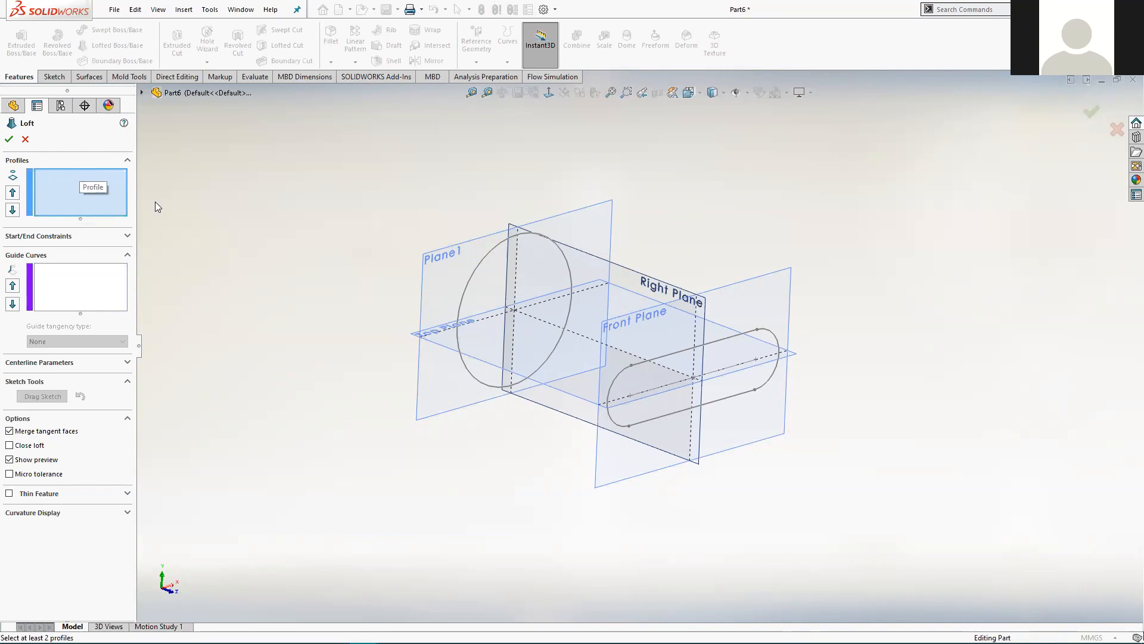
{"action": "left_click", "coordinate": [481, 263]}
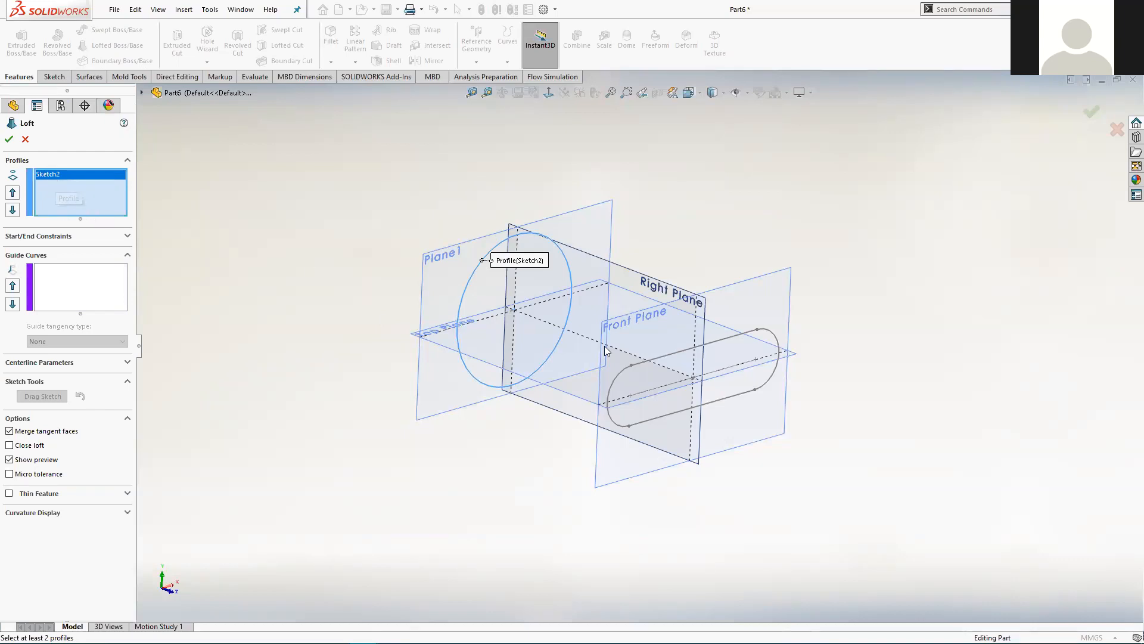
{"action": "left_click", "coordinate": [663, 355]}
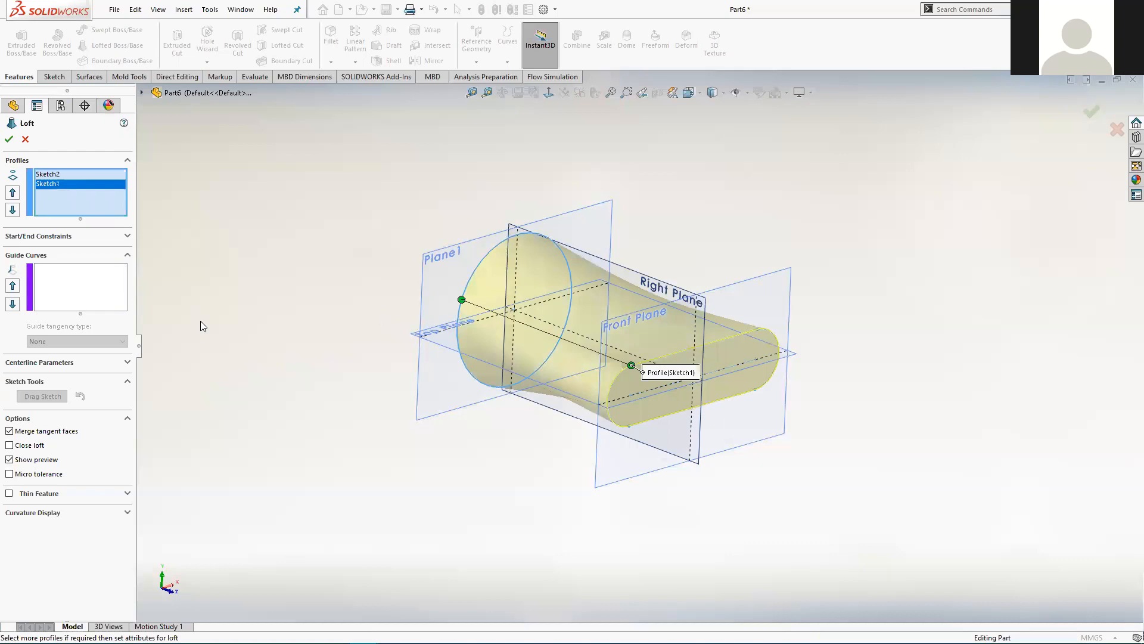
{"action": "mouse_move", "coordinate": [477, 485]}
{"action": "middle_mouse_down"}
{"action": "mouse_move", "coordinate": [454, 439]}
{"action": "mouse_move", "coordinate": [408, 439]}
{"action": "mouse_move", "coordinate": [462, 462]}
{"action": "mouse_move", "coordinate": [461, 475]}
{"action": "middle_mouse_up"}
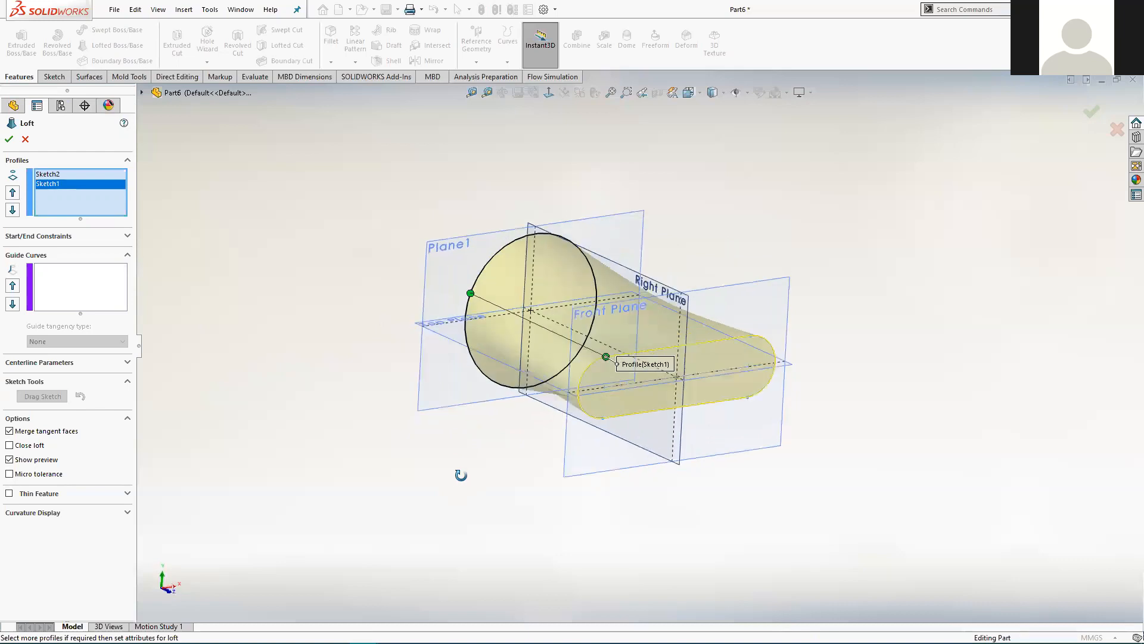
{"action": "left_click", "coordinate": [9, 139]}
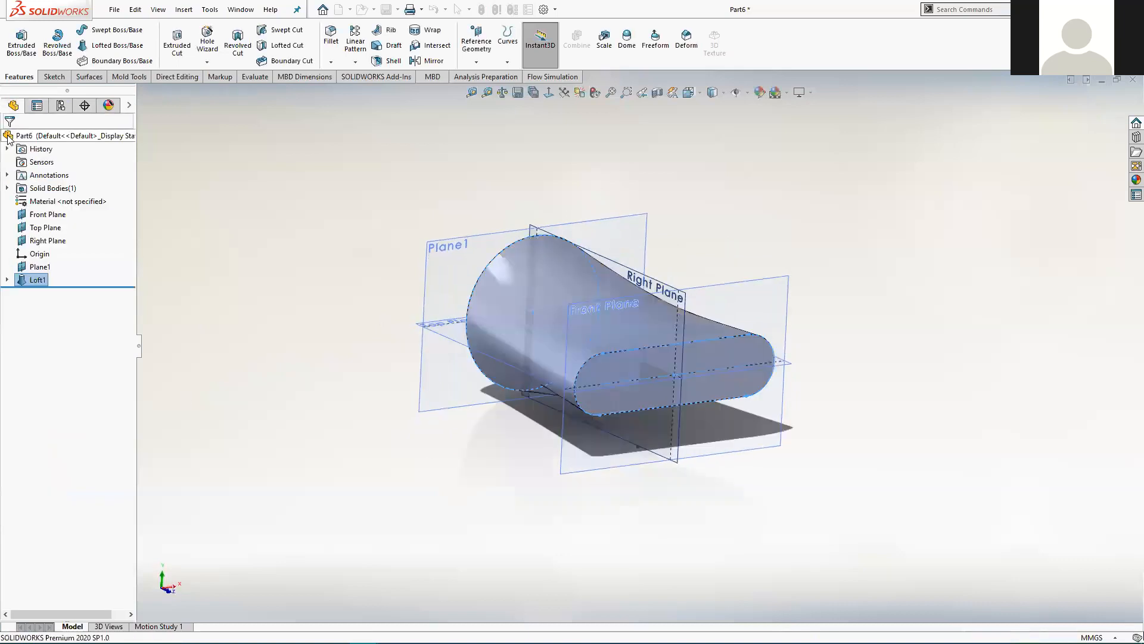
Switch to the tutorial PDF in Edge, examine the heat-gun nozzle loft illustration on page 13, and return to the SOLIDWORKS part.
{"action": "mouse_move", "coordinate": [446, 433]}
{"action": "middle_mouse_down"}
{"action": "mouse_move", "coordinate": [451, 450]}
{"action": "mouse_move", "coordinate": [423, 440]}
{"action": "mouse_move", "coordinate": [428, 472]}
{"action": "mouse_move", "coordinate": [455, 440]}
{"action": "mouse_move", "coordinate": [455, 462]}
{"action": "mouse_move", "coordinate": [444, 454]}
{"action": "middle_mouse_up"}
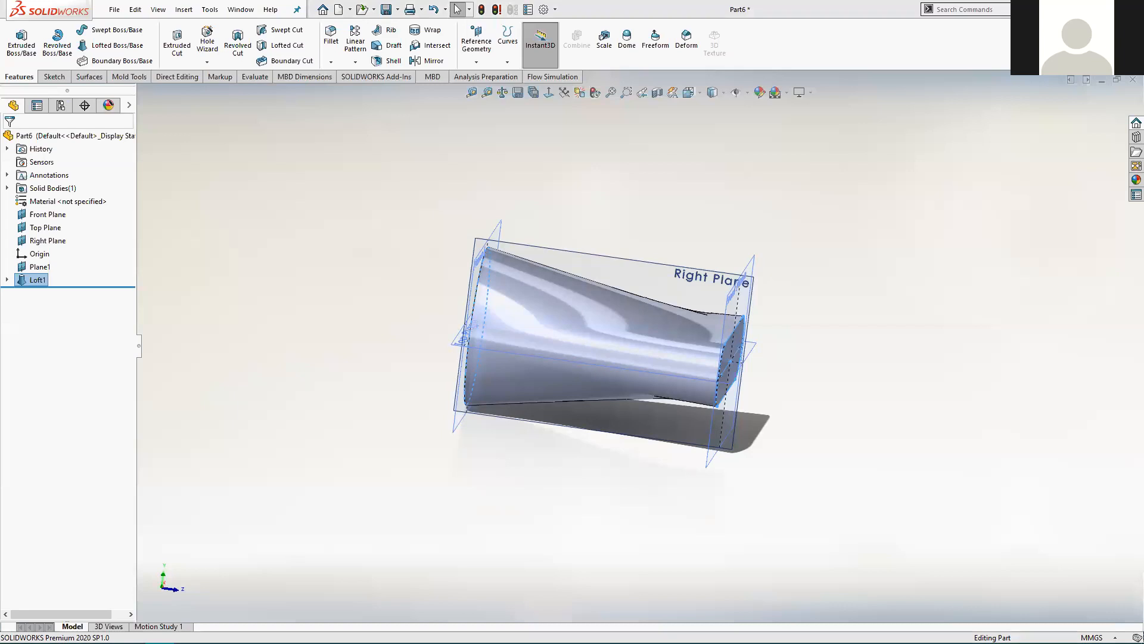
{"action": "key", "text": "alt+Tab"}
{"action": "mouse_move", "coordinate": [927, 347]}
{"action": "middle_mouse_down"}
{"action": "mouse_move", "coordinate": [915, 303]}
{"action": "mouse_move", "coordinate": [938, 351]}
{"action": "middle_mouse_up"}
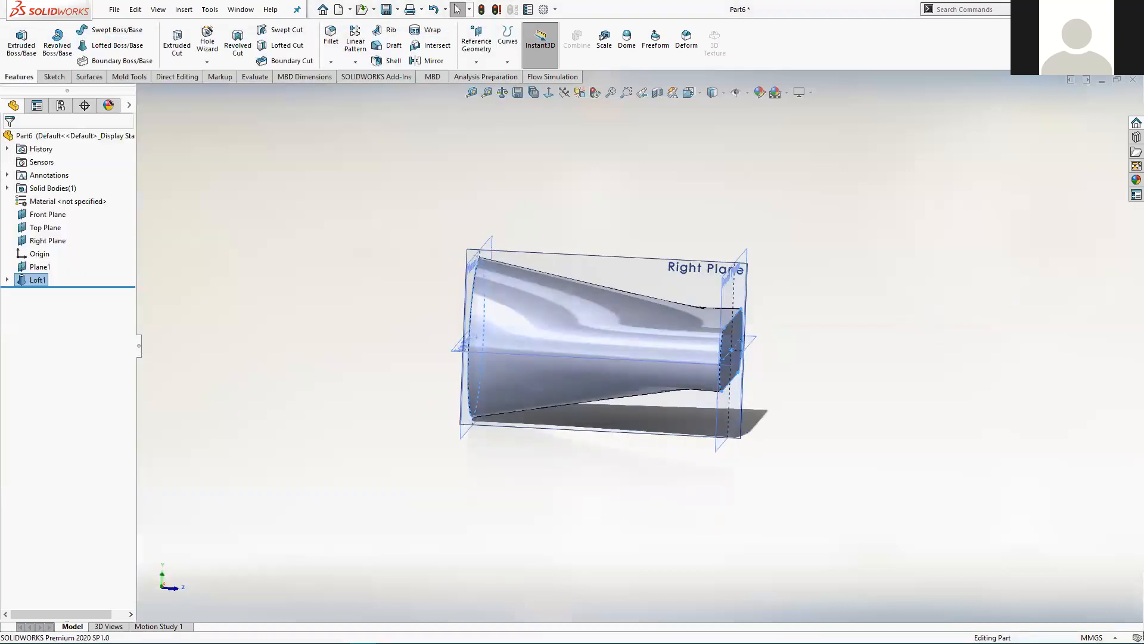
{"action": "mouse_move", "coordinate": [159, 631]}
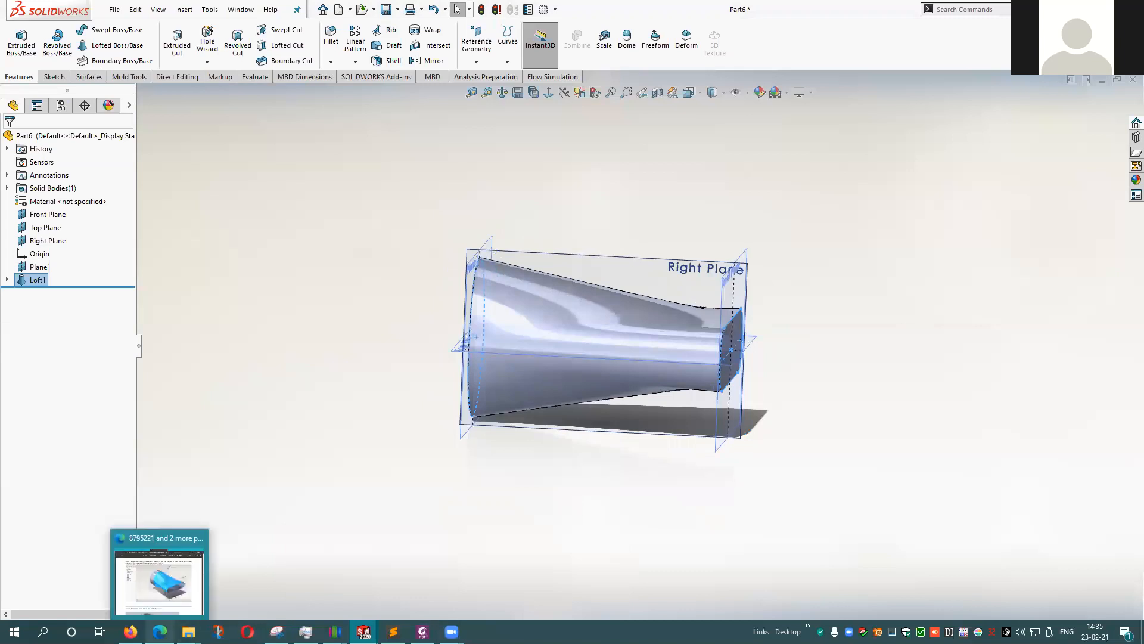
{"action": "left_click", "coordinate": [166, 580]}
{"action": "left_click_drag", "start_coordinate": [324, 46], "coordinate": [619, 70]}
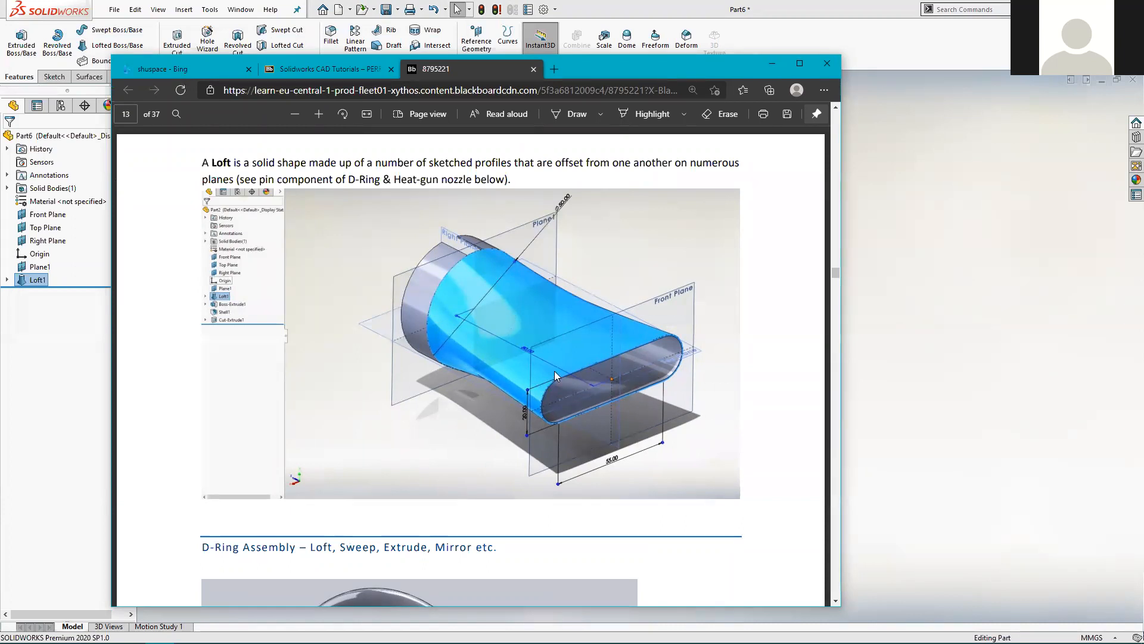
{"action": "left_click", "coordinate": [772, 63]}
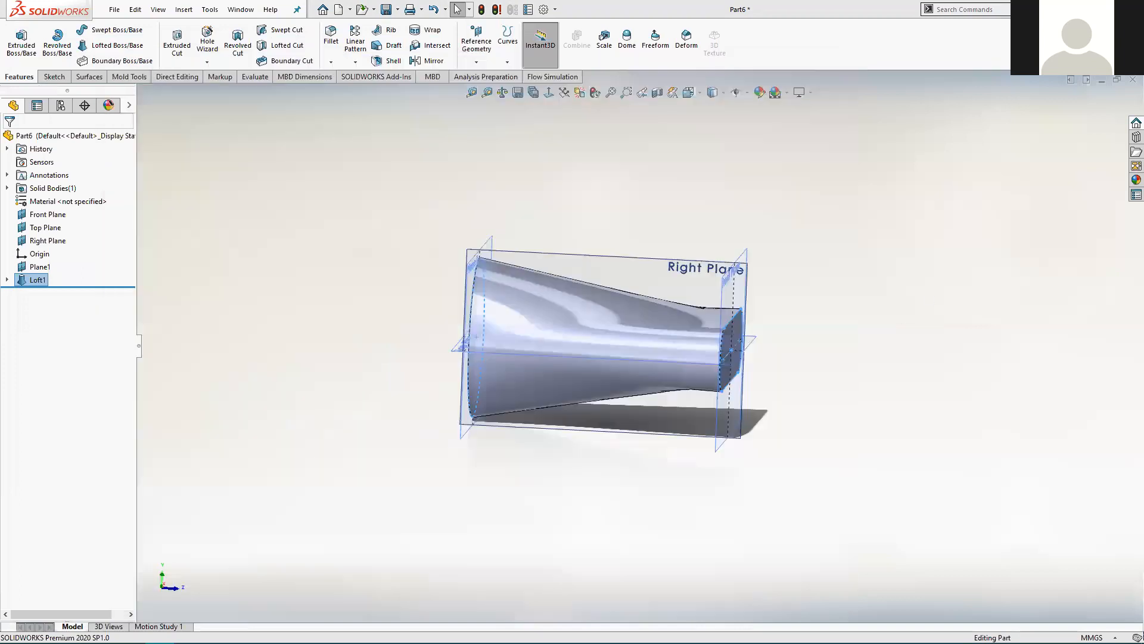
Edit the loft feature and set both its start and end constraints to Normal To Profile.
{"action": "middle_click_drag", "start_coordinate": [759, 339], "coordinate": [778, 314]}
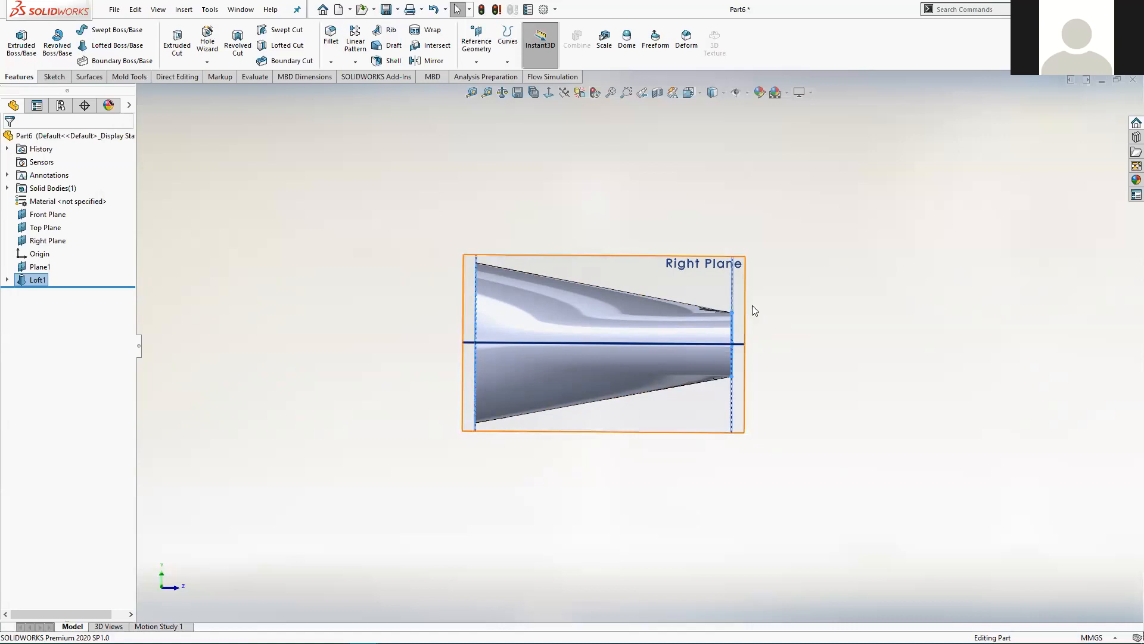
{"action": "middle_click_drag", "start_coordinate": [816, 305], "coordinate": [784, 332]}
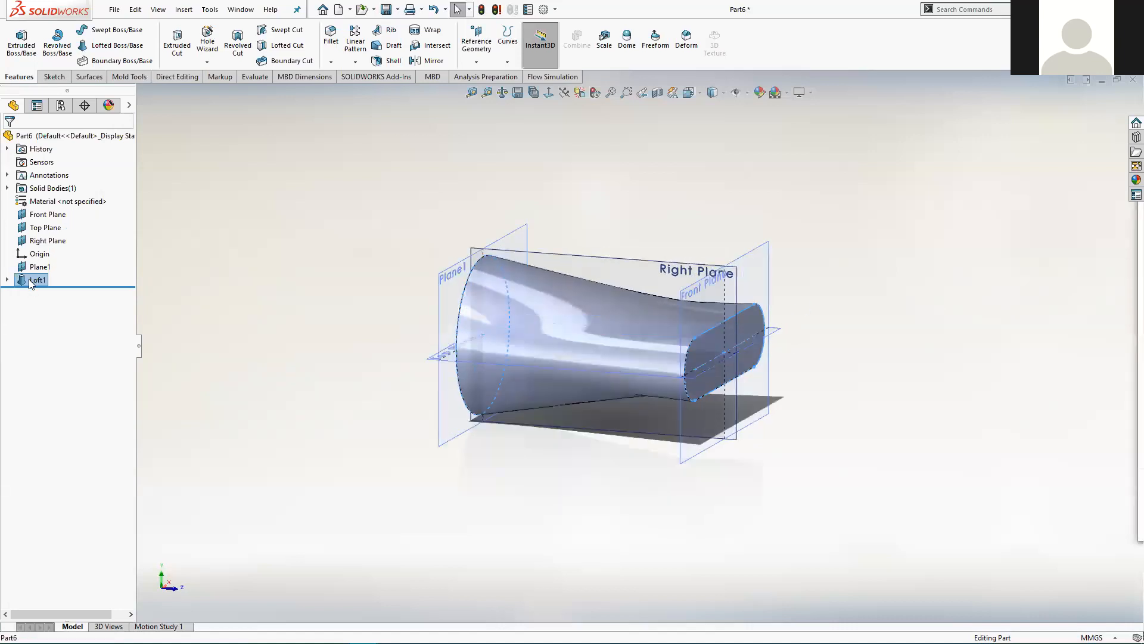
{"action": "right_click", "coordinate": [29, 281]}
{"action": "left_click", "coordinate": [38, 246]}
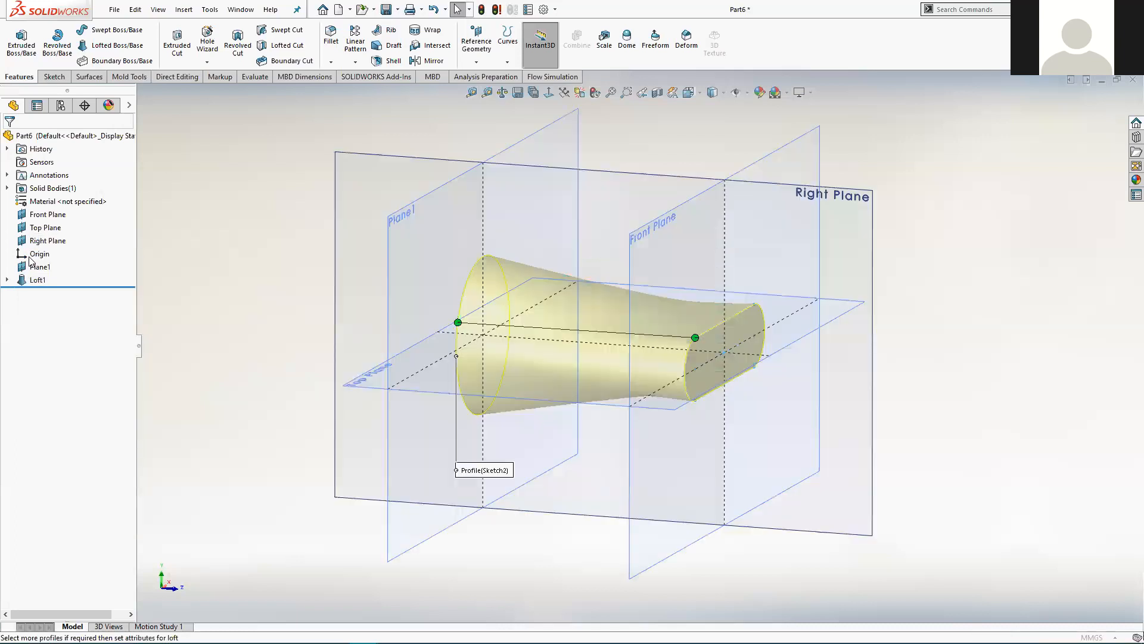
{"action": "left_click", "coordinate": [39, 236]}
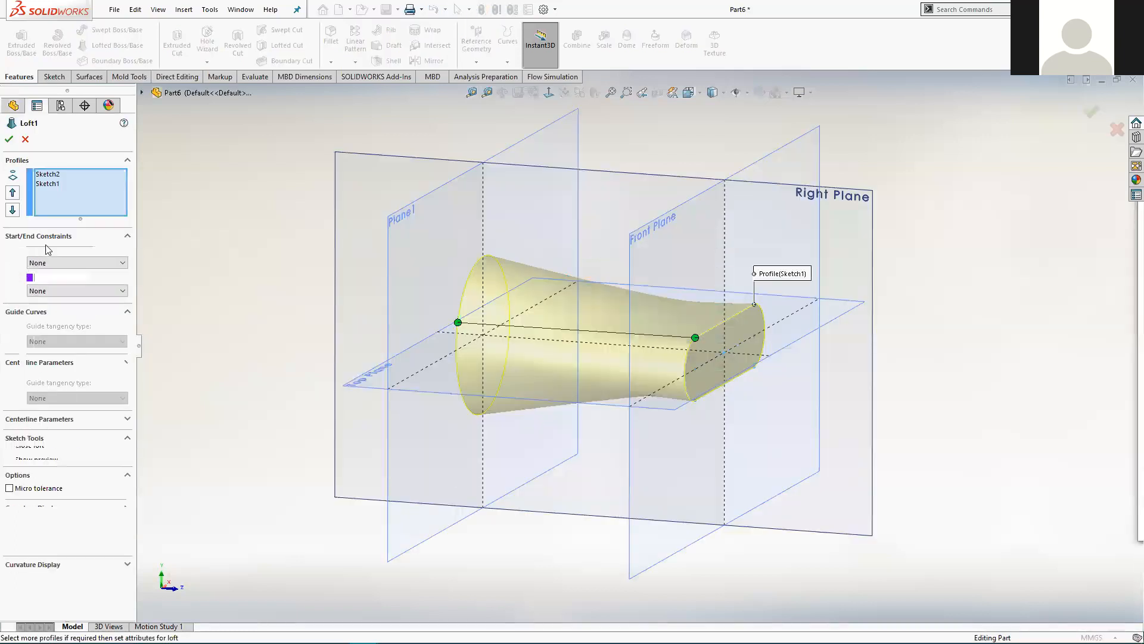
{"action": "left_click", "coordinate": [96, 263]}
{"action": "left_click", "coordinate": [61, 288]}
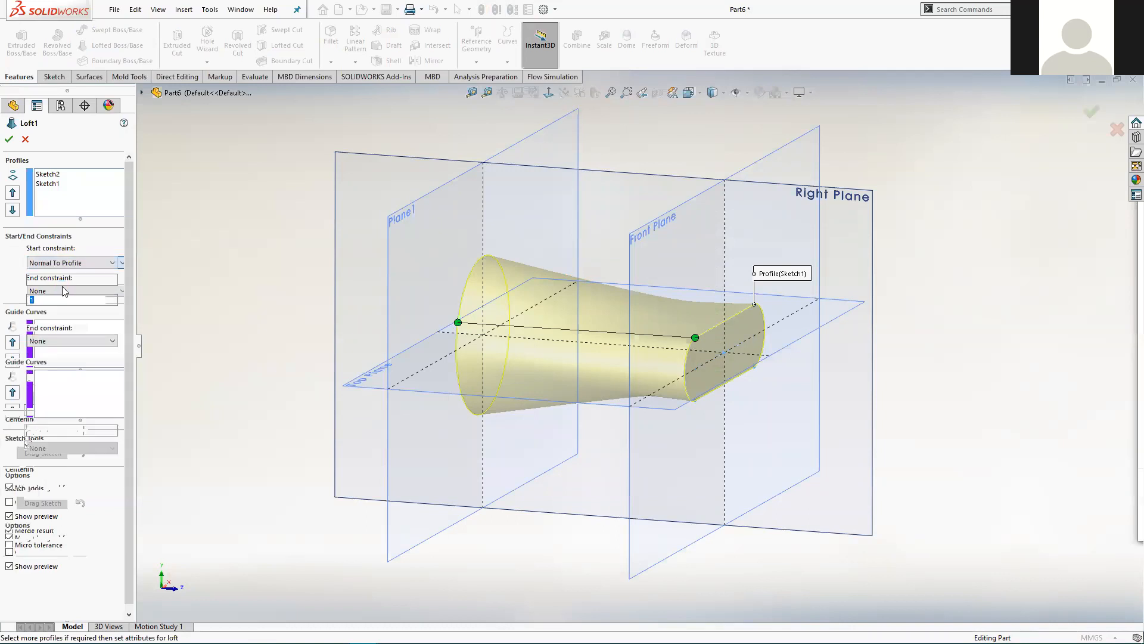
{"action": "left_click", "coordinate": [68, 341]}
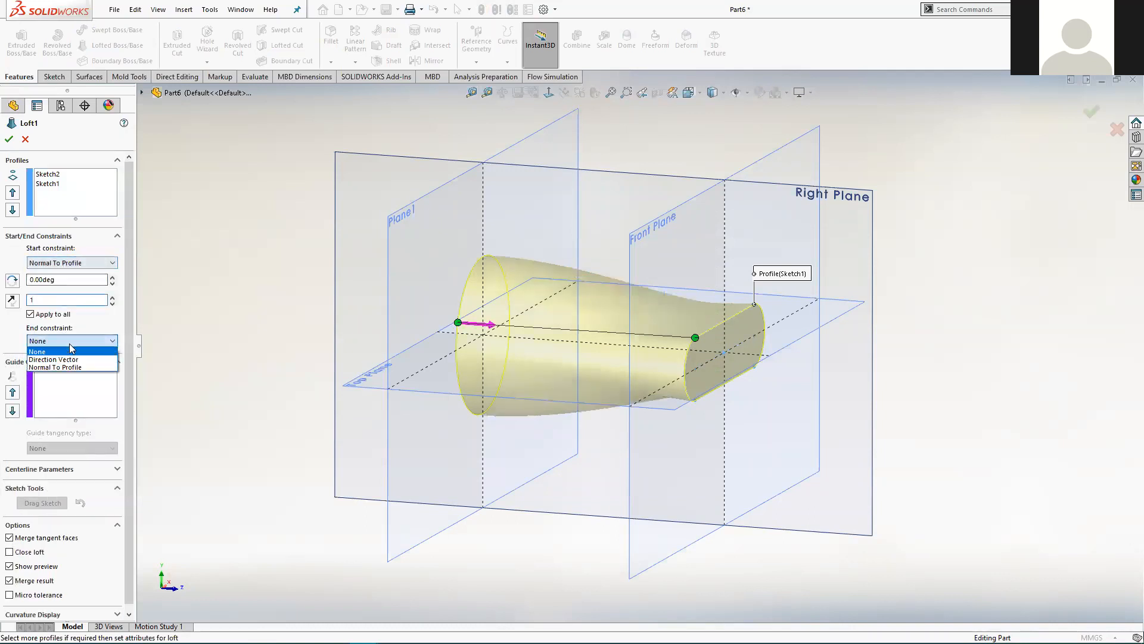
{"action": "left_click", "coordinate": [81, 363]}
Examine how the loft preview meets the circle and slot profiles in the Left view and at an angle.
{"action": "middle_click_drag", "start_coordinate": [316, 343], "coordinate": [499, 253]}
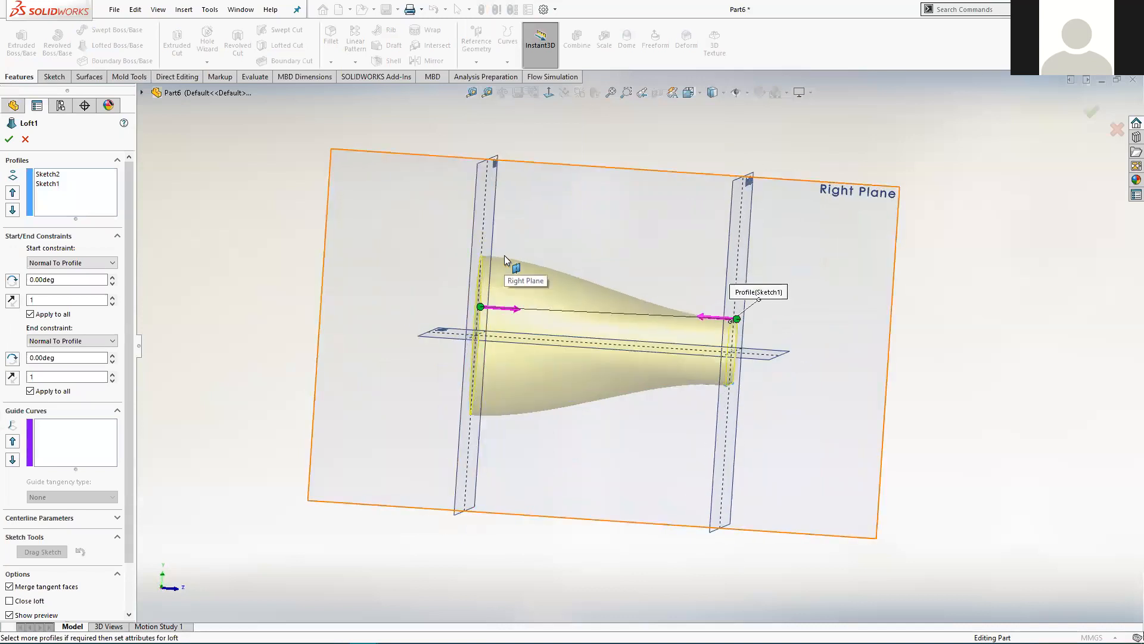
{"action": "middle_click_drag", "start_coordinate": [673, 124], "coordinate": [621, 306]}
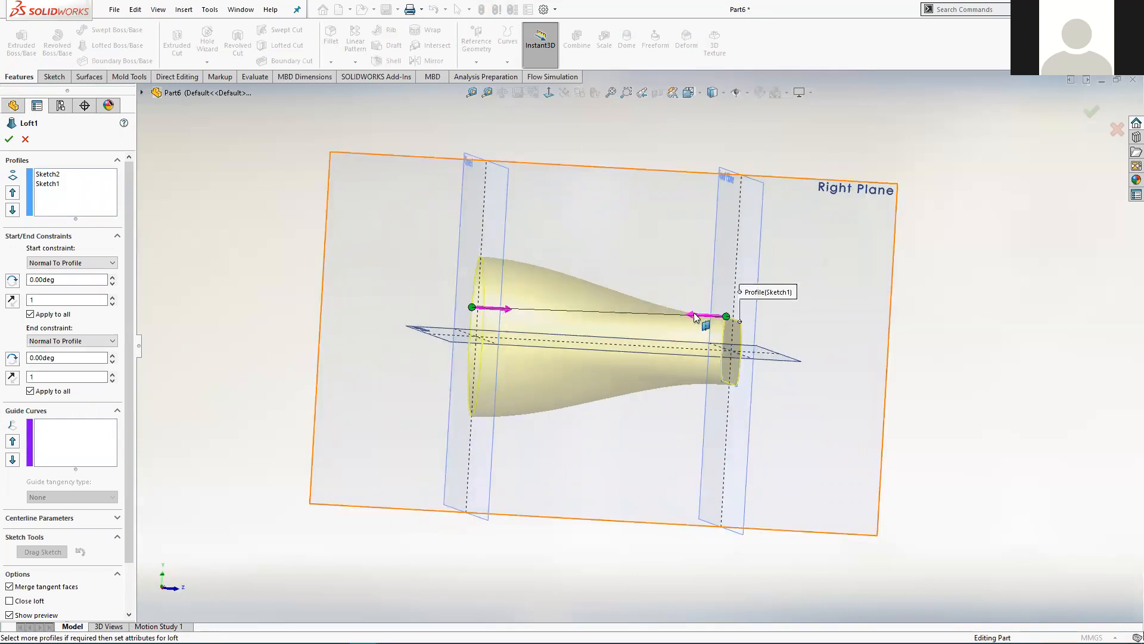
{"action": "left_click", "coordinate": [689, 93]}
{"action": "left_click", "coordinate": [490, 321]}
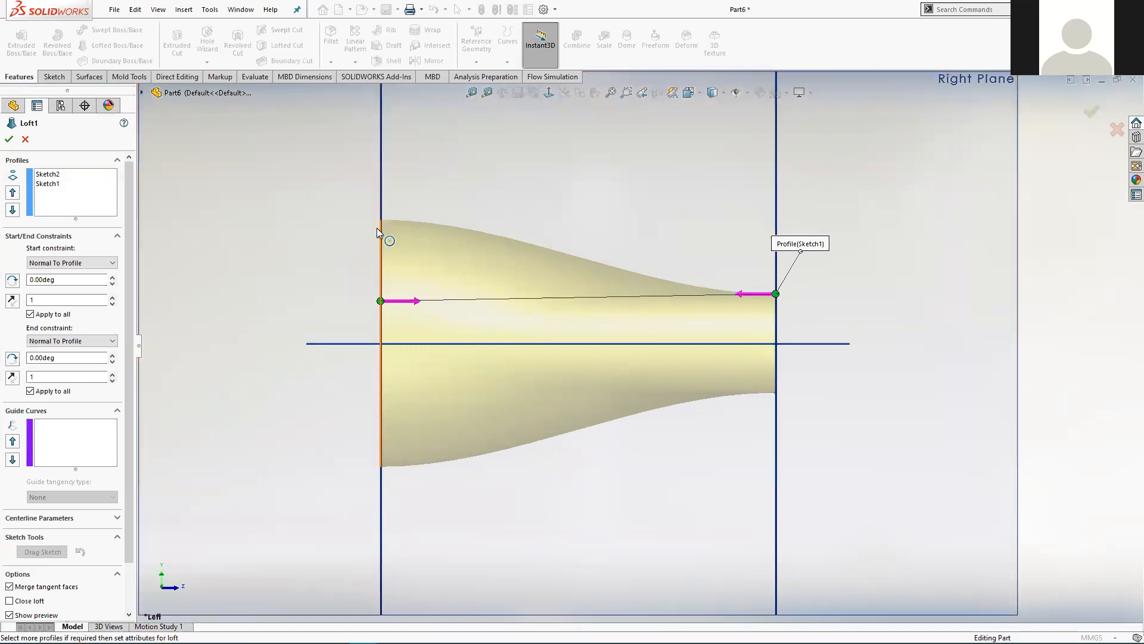
{"action": "middle_click_drag", "start_coordinate": [369, 249], "coordinate": [344, 259]}
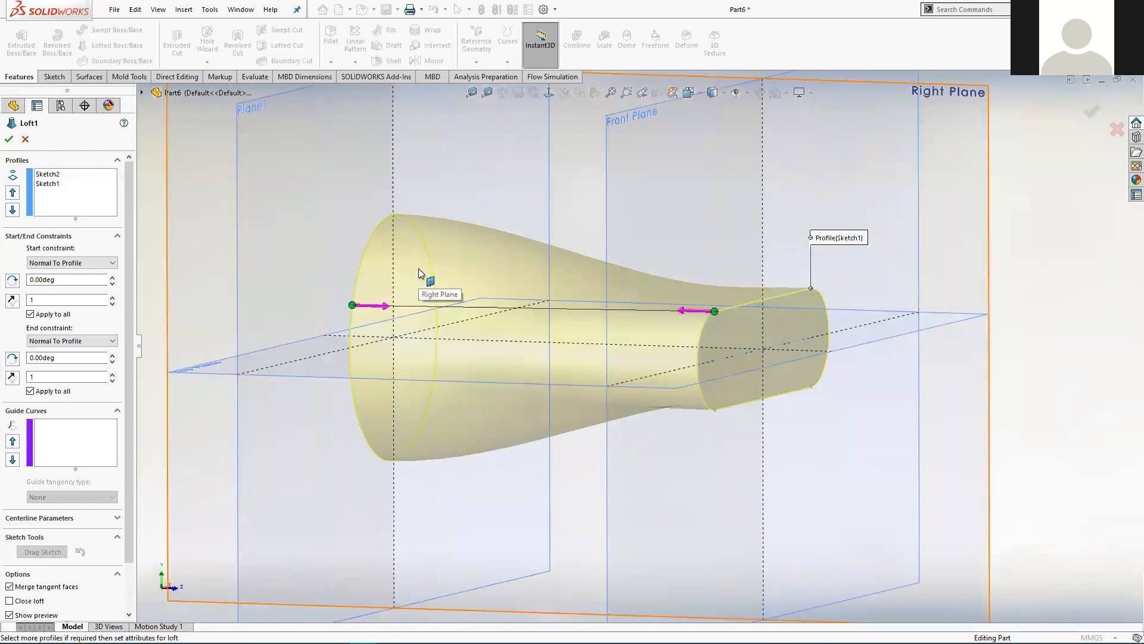
Set both the start and end constraints of the loft to None.
{"action": "middle_click_drag", "start_coordinate": [405, 270], "coordinate": [335, 345]}
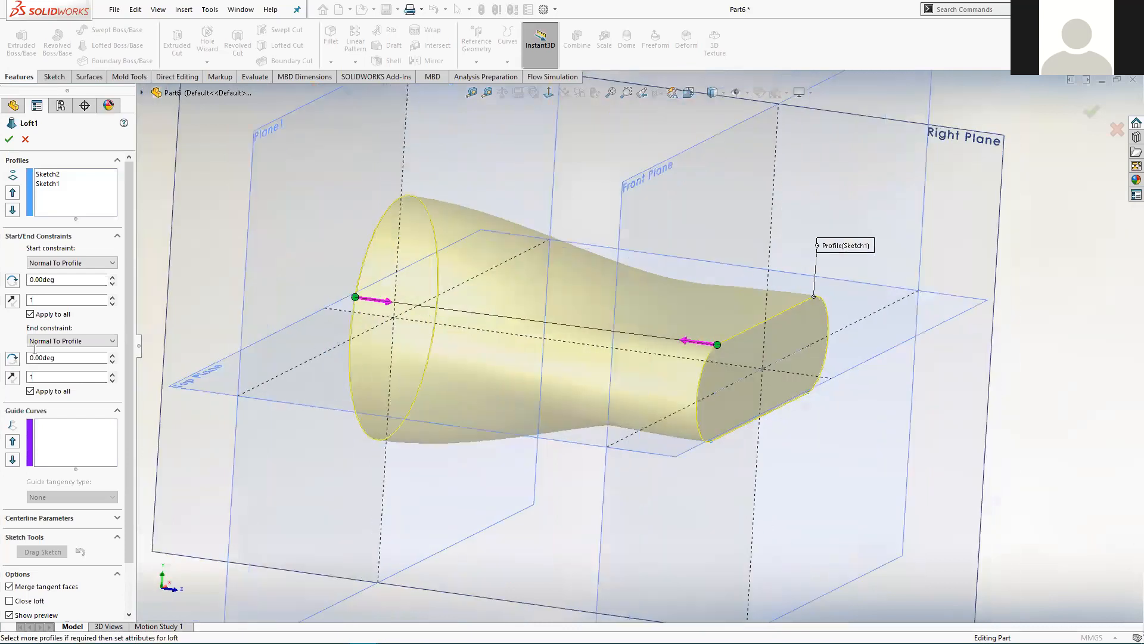
{"action": "left_click", "coordinate": [54, 264]}
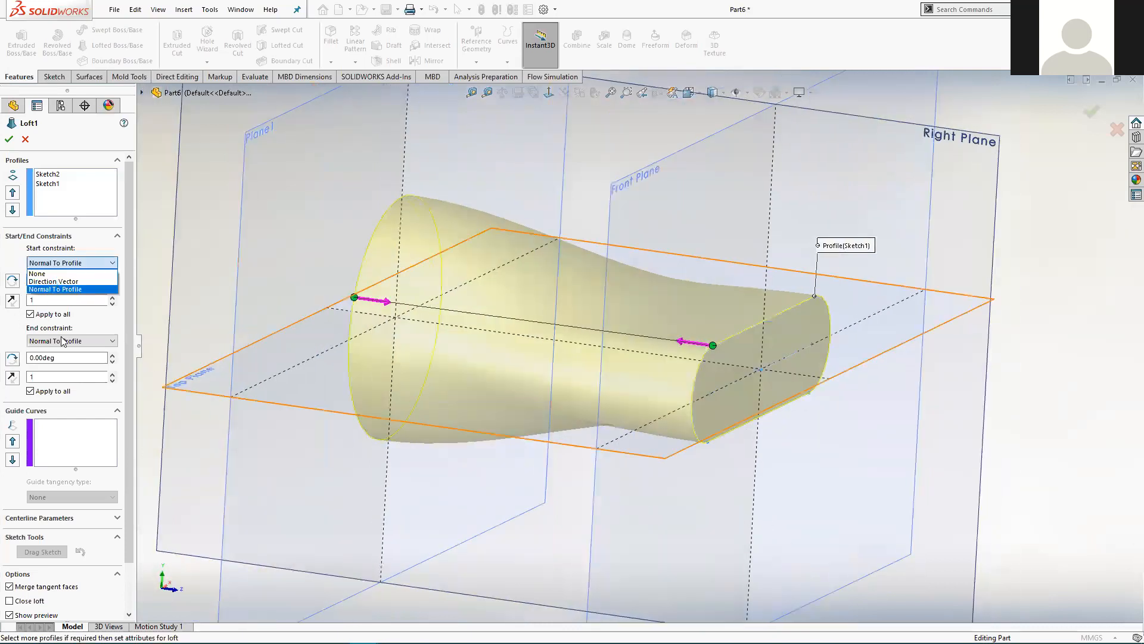
{"action": "left_click", "coordinate": [53, 273]}
{"action": "left_click", "coordinate": [54, 291]}
{"action": "left_click", "coordinate": [46, 302]}
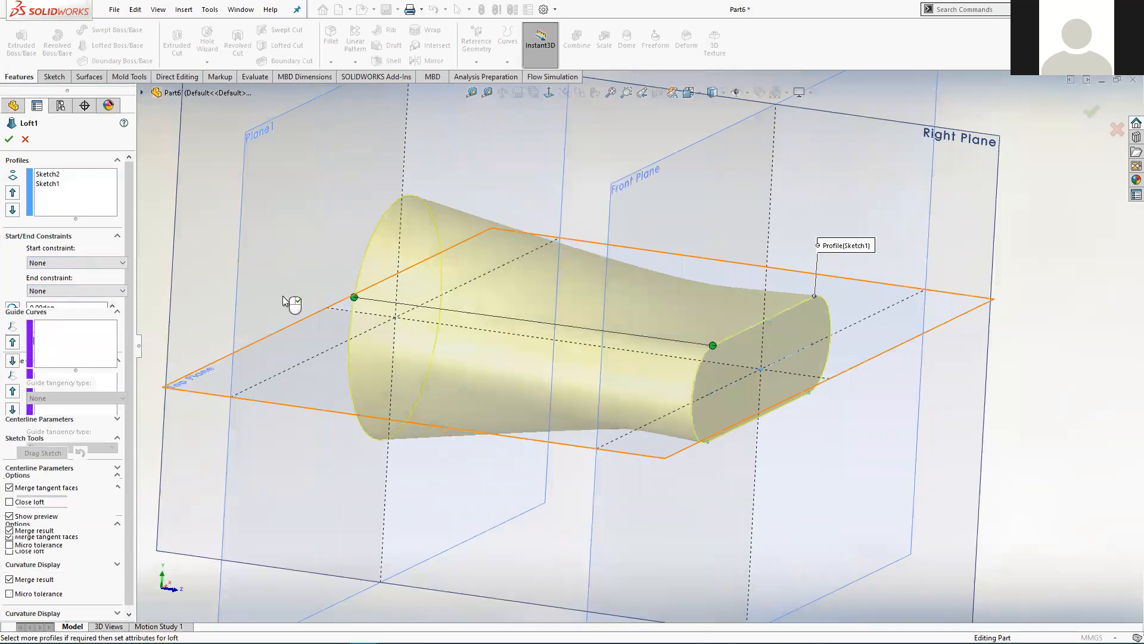
{"action": "middle_click_drag", "start_coordinate": [487, 346], "coordinate": [519, 310]}
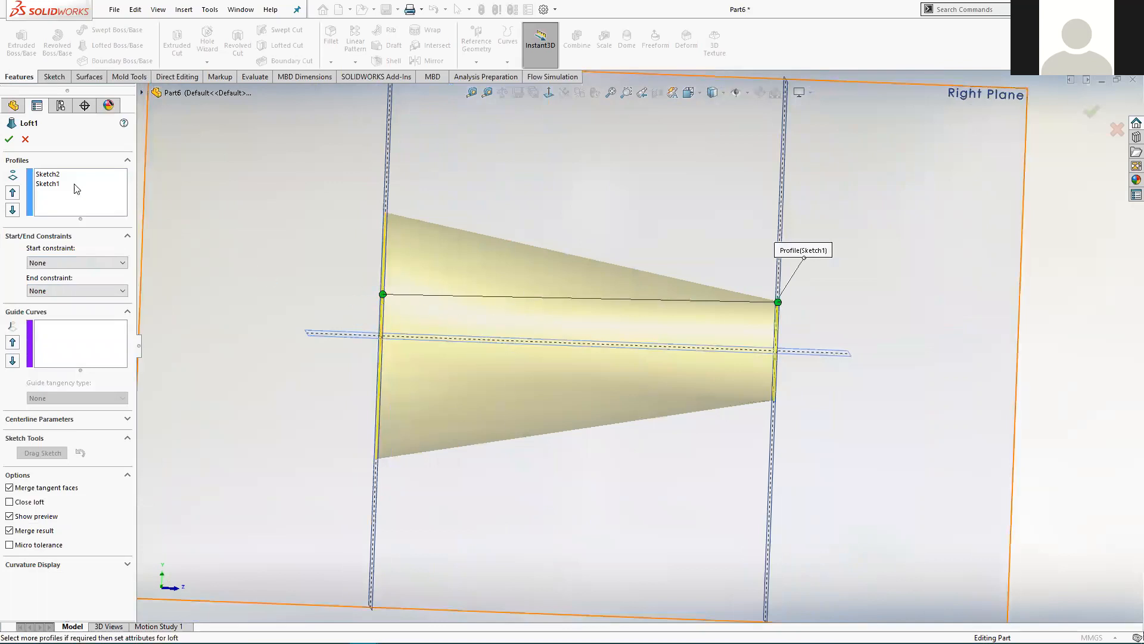
Highlight the circle and slot profiles in turn and examine the unconstrained loft in the Left view and at an angle.
{"action": "left_click", "coordinate": [53, 175]}
{"action": "left_click", "coordinate": [51, 183]}
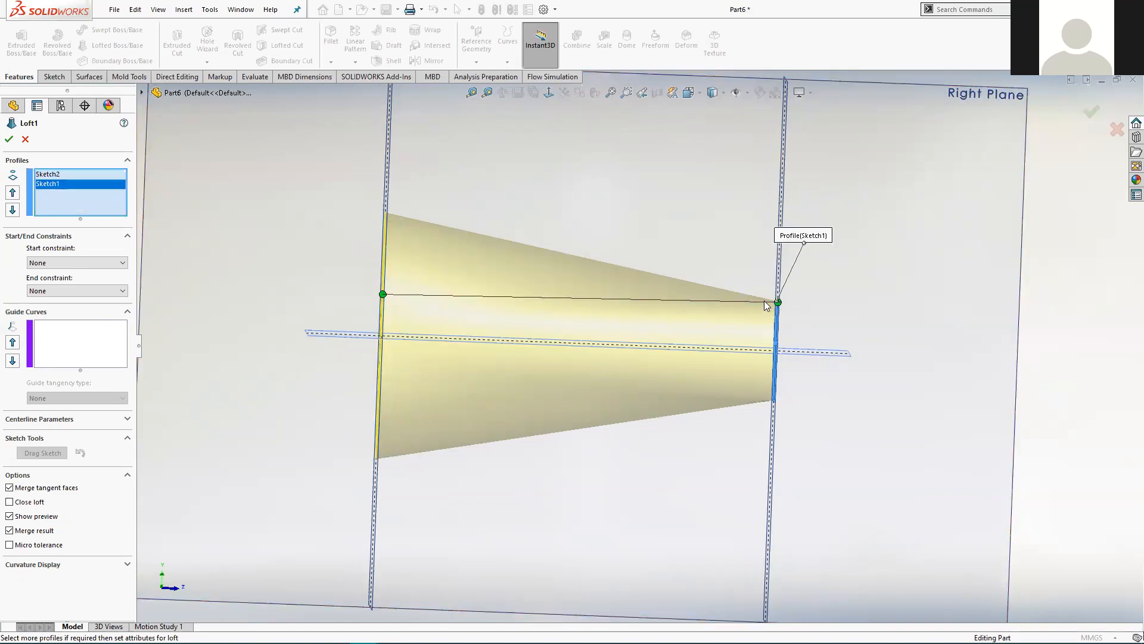
{"action": "left_click", "coordinate": [688, 93]}
{"action": "left_click", "coordinate": [488, 318]}
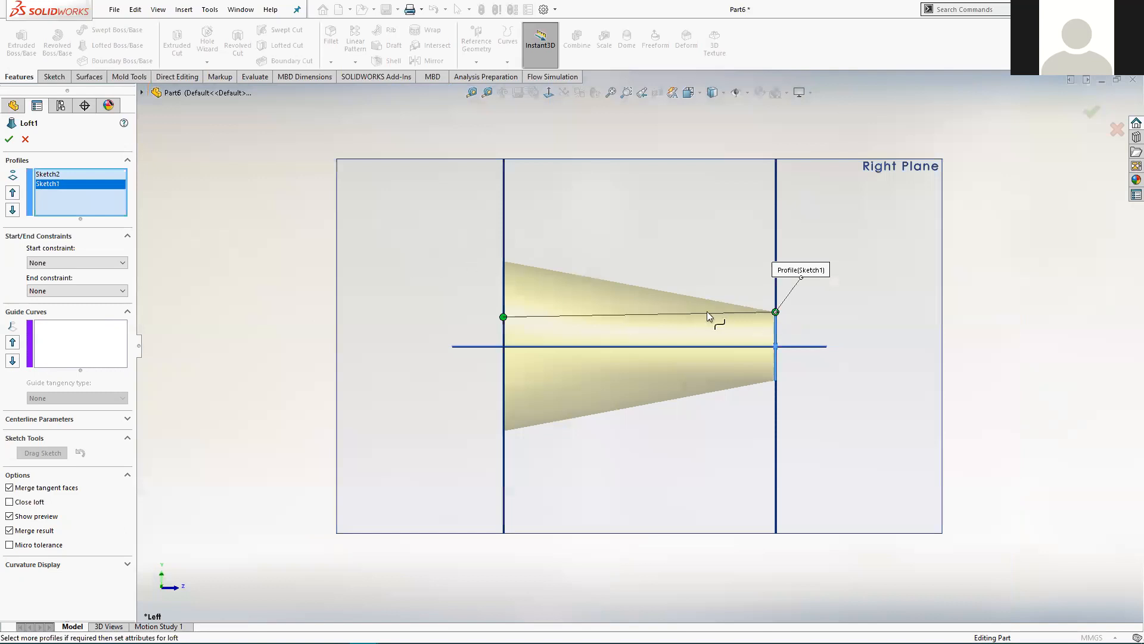
{"action": "middle_click_drag", "start_coordinate": [860, 346], "coordinate": [834, 382]}
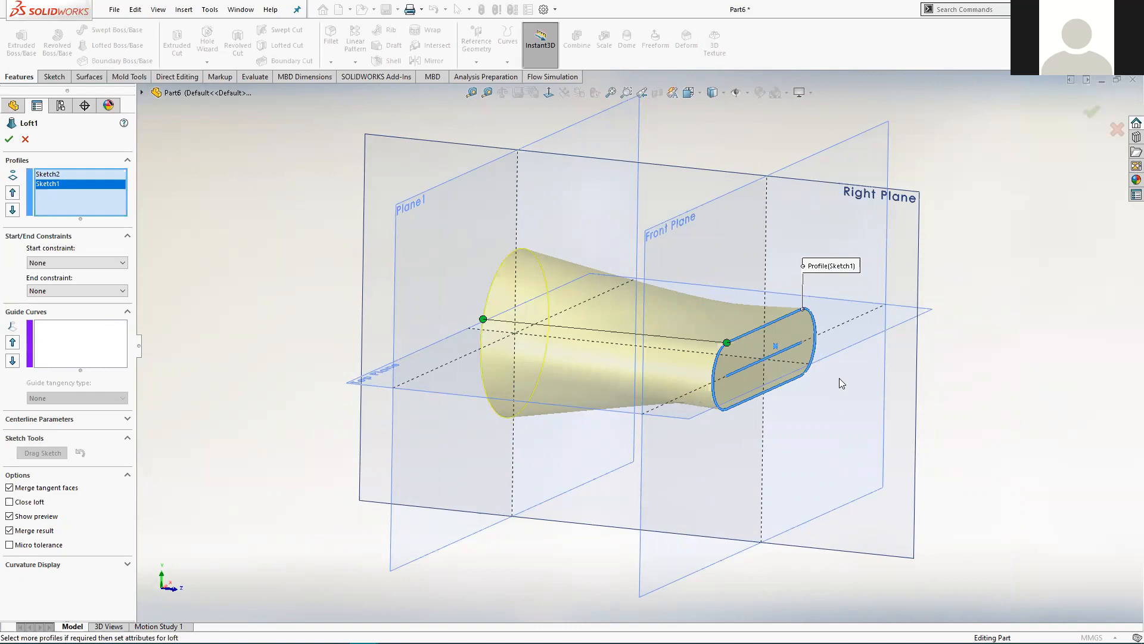
{"action": "scroll", "coordinate": [621, 244], "scroll_direction": "down", "scroll_amount": 2}
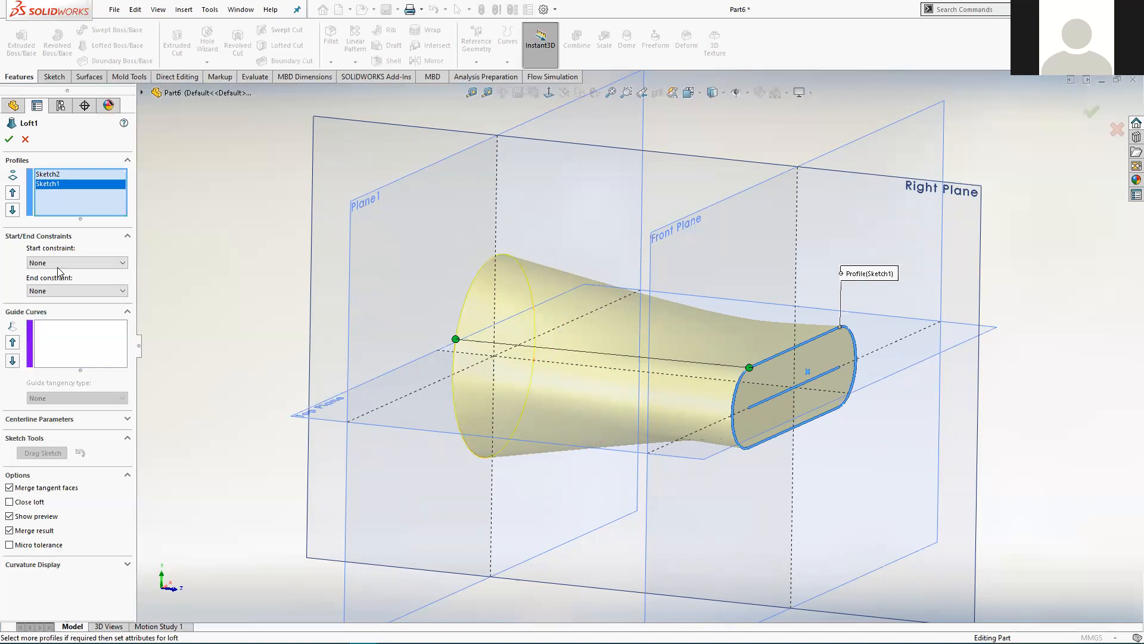
{"action": "left_click", "coordinate": [127, 239]}
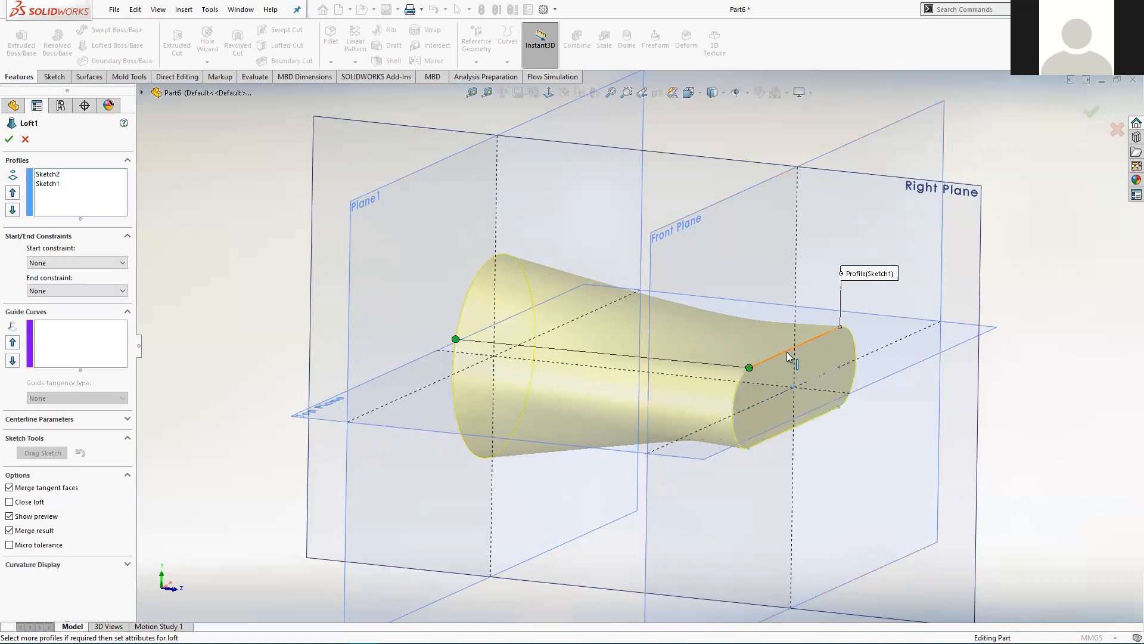
Set the loft's start constraint to Normal To Profile and check how the surface leaves the circle profile.
{"action": "left_click", "coordinate": [48, 174]}
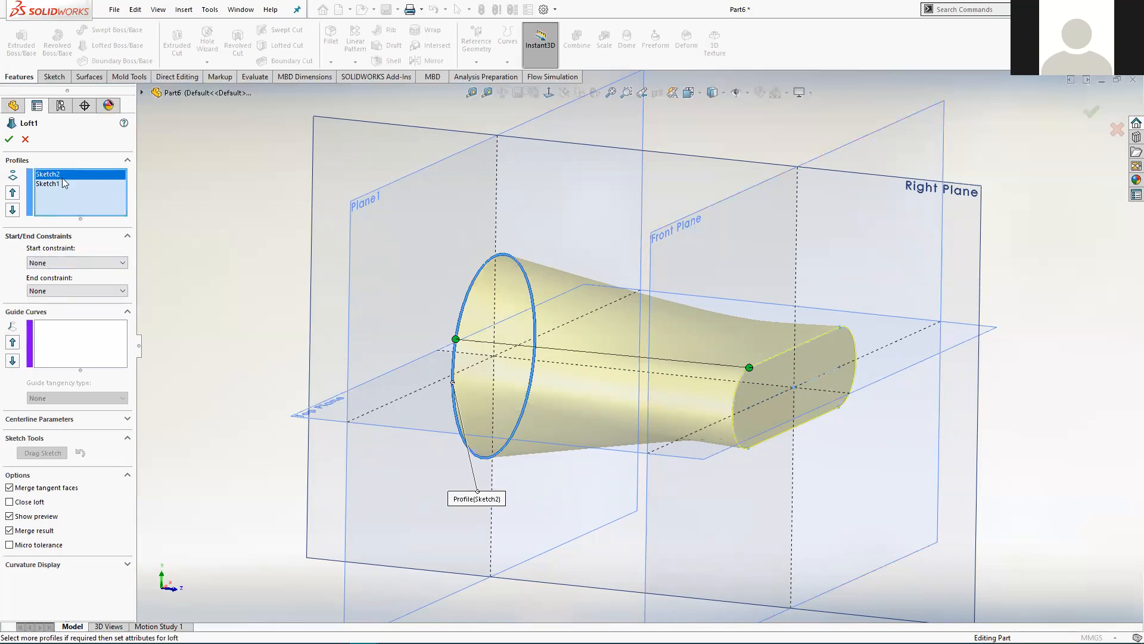
{"action": "left_click", "coordinate": [76, 264]}
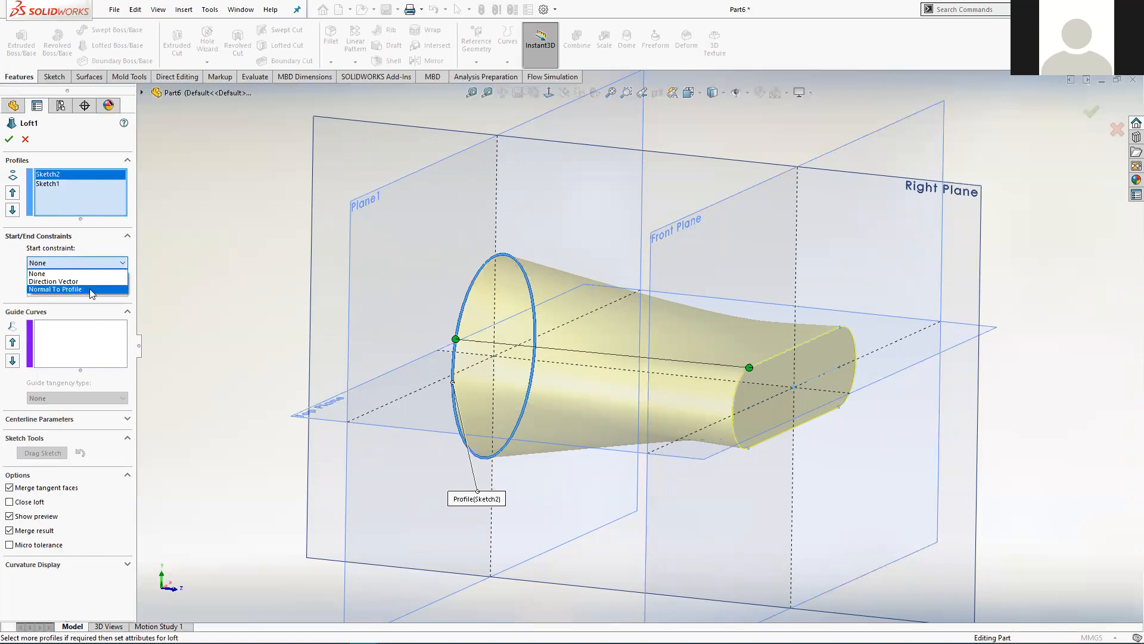
{"action": "left_click", "coordinate": [55, 289]}
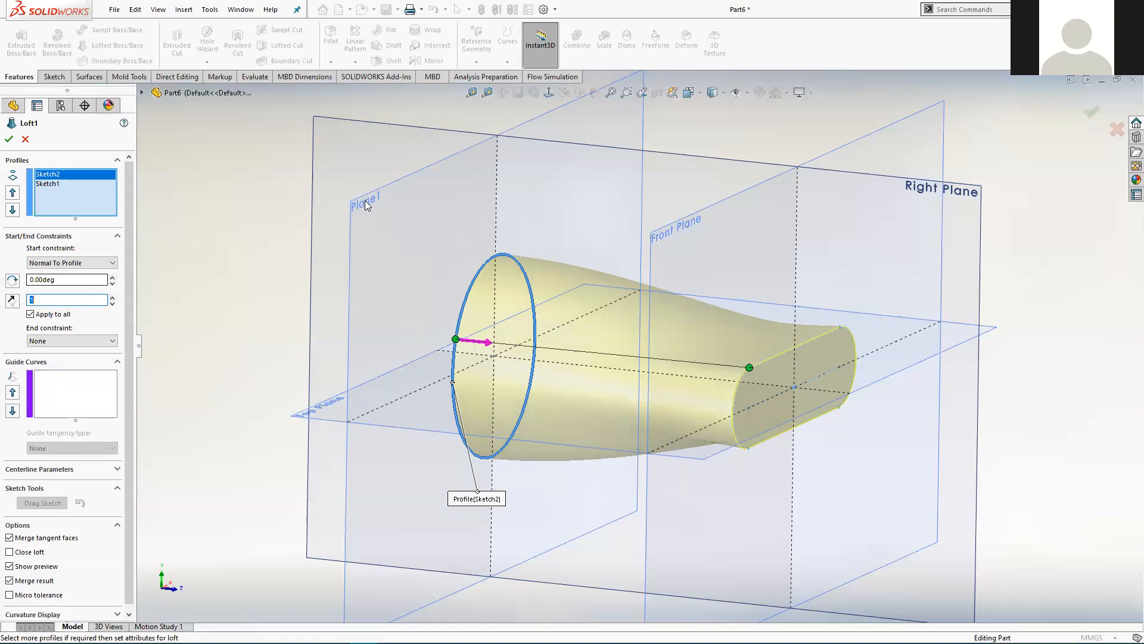
{"action": "mouse_move", "coordinate": [494, 357]}
{"action": "middle_mouse_down"}
{"action": "mouse_move", "coordinate": [524, 311]}
{"action": "mouse_move", "coordinate": [519, 319]}
{"action": "middle_mouse_up"}
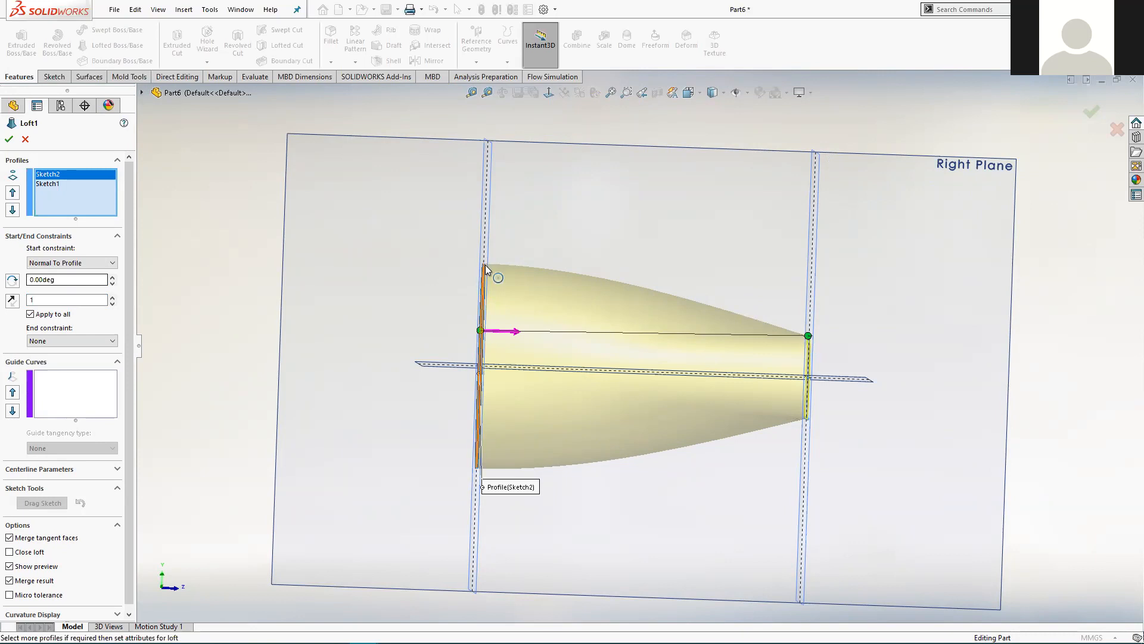
{"action": "middle_click_drag", "start_coordinate": [496, 310], "coordinate": [481, 284]}
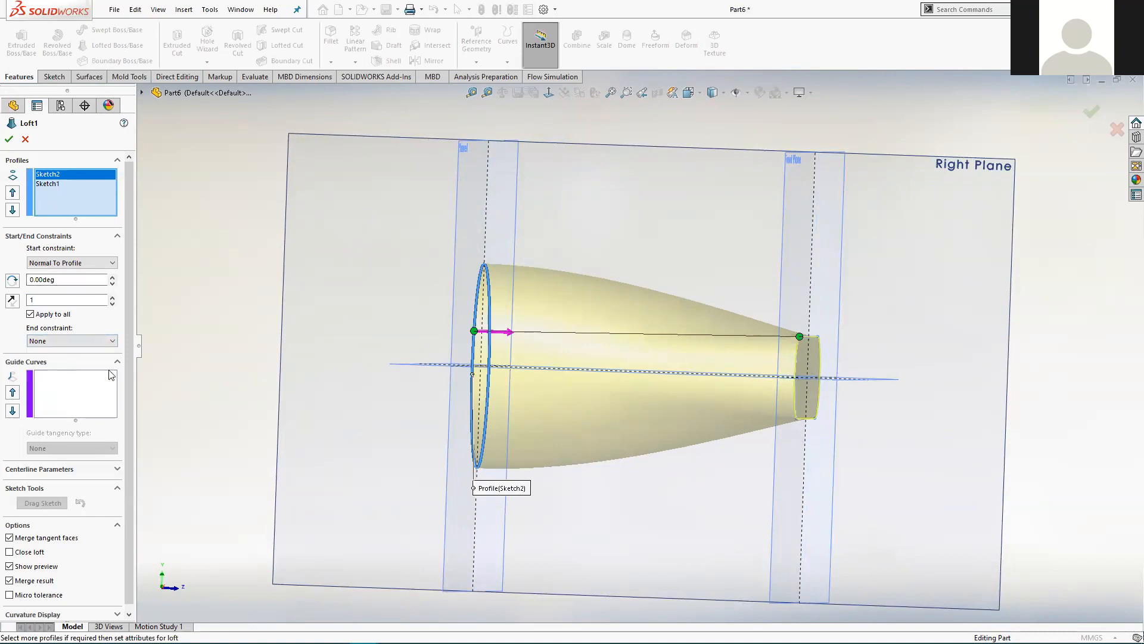
{"action": "middle_click_drag", "start_coordinate": [681, 335], "coordinate": [811, 350]}
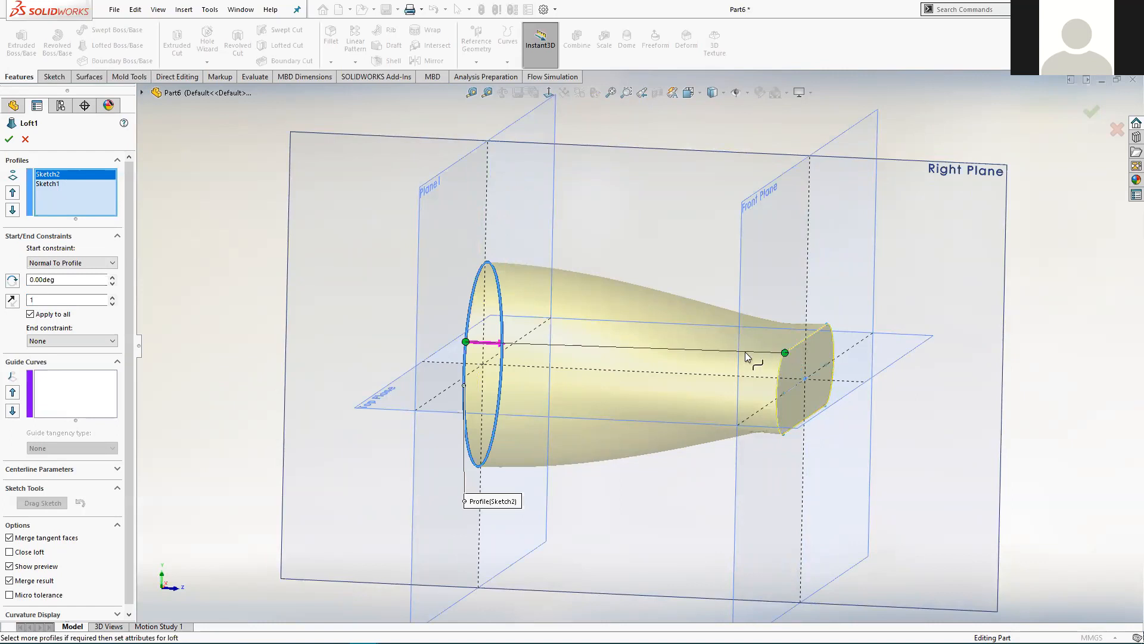
{"action": "middle_click_drag", "start_coordinate": [705, 378], "coordinate": [721, 352]}
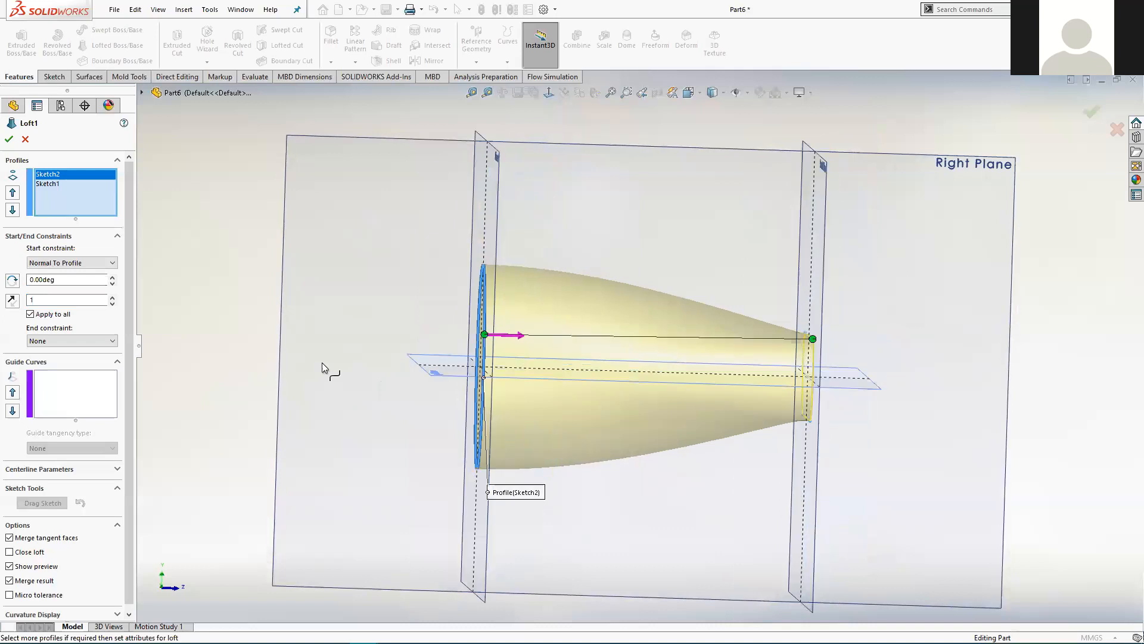
Set the loft's end constraint to Normal To Profile at the slot profile.
{"action": "left_click", "coordinate": [81, 342]}
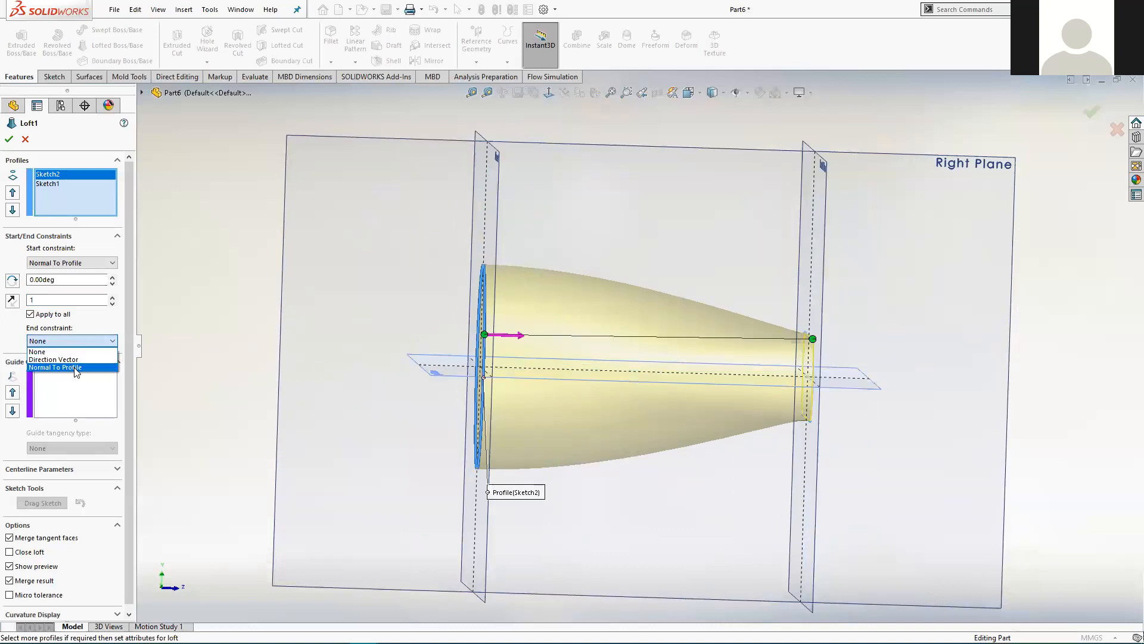
{"action": "left_click", "coordinate": [76, 368]}
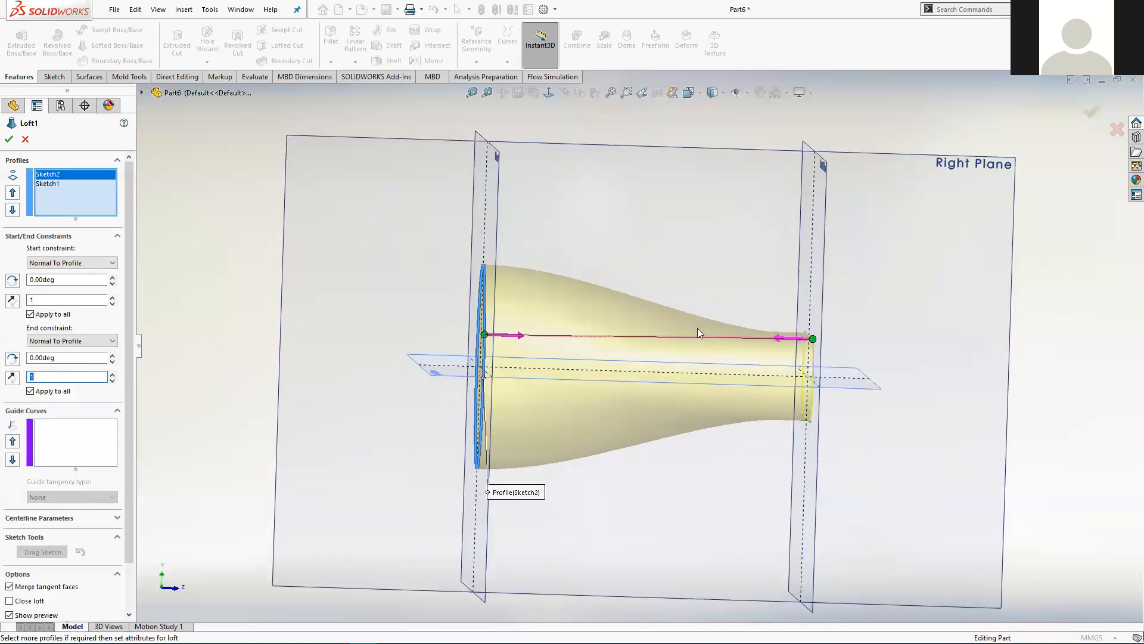
{"action": "mouse_move", "coordinate": [669, 291]}
{"action": "middle_mouse_down"}
{"action": "mouse_move", "coordinate": [689, 306]}
{"action": "mouse_move", "coordinate": [682, 312]}
{"action": "mouse_move", "coordinate": [688, 300]}
{"action": "middle_mouse_up"}
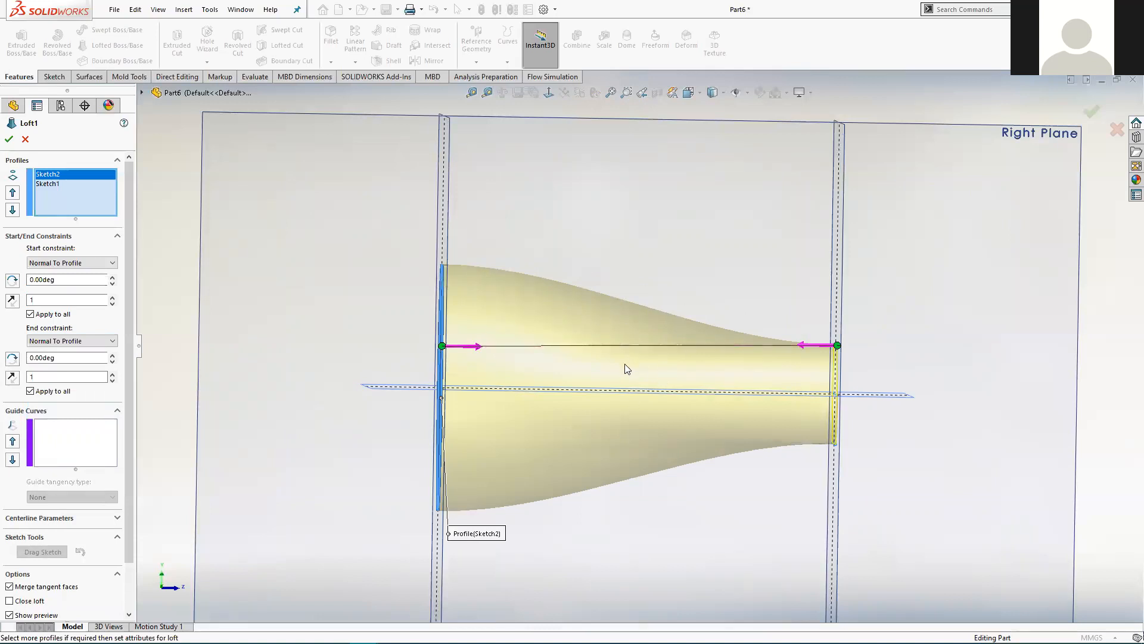
Increase the loft's end tangent length to 3 and check the preview at an angle.
{"action": "left_click", "coordinate": [39, 376]}
{"action": "left_click", "coordinate": [111, 373]}
{"action": "left_click", "coordinate": [112, 373]}
{"action": "left_click", "coordinate": [112, 373]}
{"action": "left_click", "coordinate": [112, 373]}
{"action": "left_click", "coordinate": [111, 373]}
{"action": "left_click", "coordinate": [111, 373]}
{"action": "left_click", "coordinate": [112, 373]}
{"action": "left_click", "coordinate": [111, 374]}
{"action": "left_click", "coordinate": [112, 373]}
{"action": "left_click", "coordinate": [112, 373]}
{"action": "left_click", "coordinate": [111, 373]}
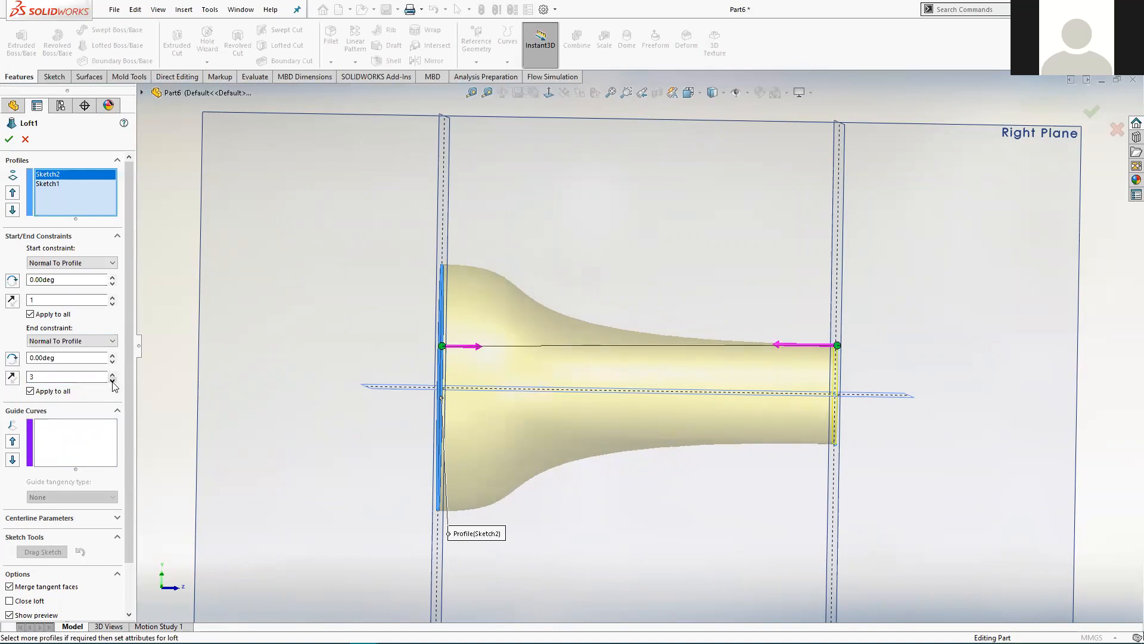
{"action": "mouse_move", "coordinate": [626, 417]}
{"action": "middle_mouse_down"}
{"action": "mouse_move", "coordinate": [587, 409]}
{"action": "mouse_move", "coordinate": [560, 426]}
{"action": "mouse_move", "coordinate": [589, 421]}
{"action": "mouse_move", "coordinate": [610, 450]}
{"action": "mouse_move", "coordinate": [602, 425]}
{"action": "mouse_move", "coordinate": [595, 435]}
{"action": "middle_mouse_up"}
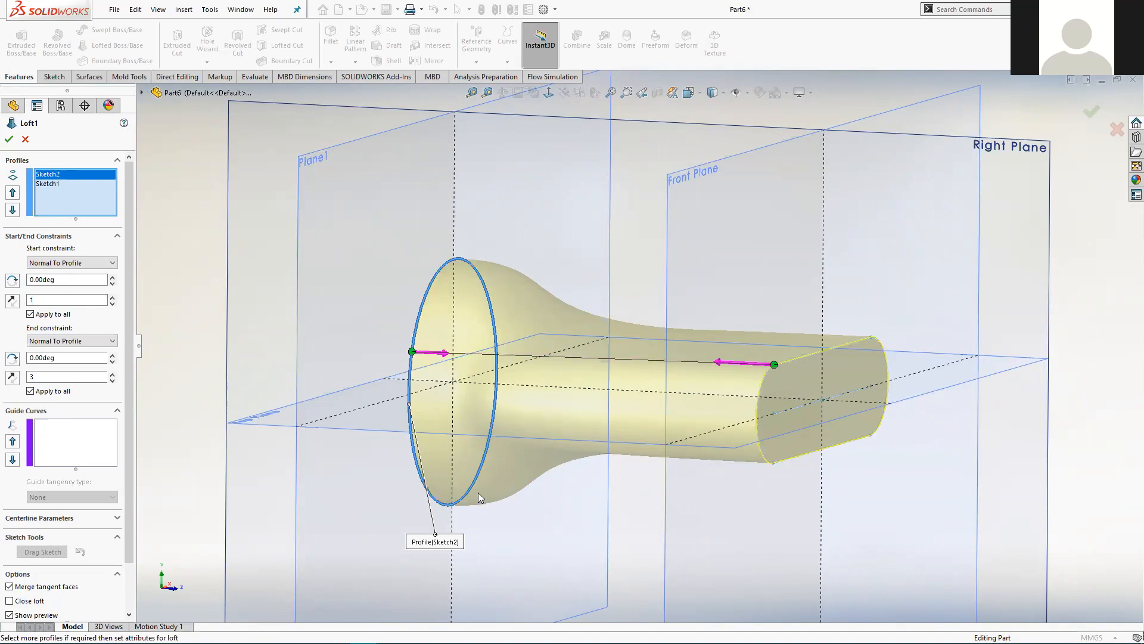
Reduce the loft's end tangent length to 1.7 and accept the feature.
{"action": "left_click", "coordinate": [113, 381]}
{"action": "left_click", "coordinate": [113, 381]}
{"action": "left_click", "coordinate": [113, 380]}
{"action": "left_click", "coordinate": [113, 381]}
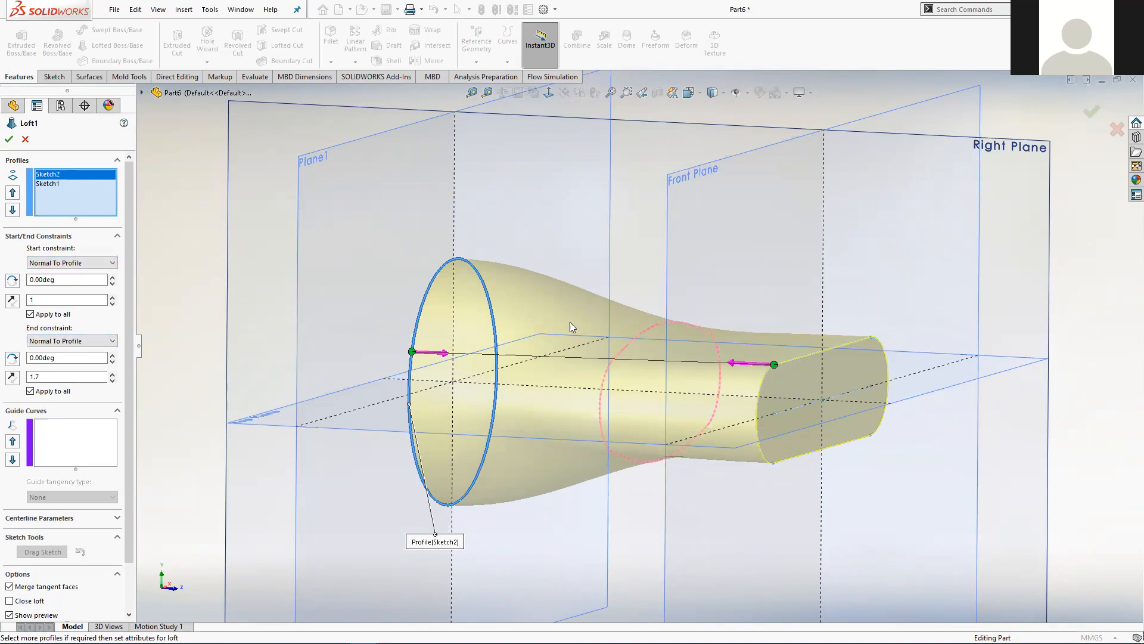
{"action": "left_click", "coordinate": [9, 139]}
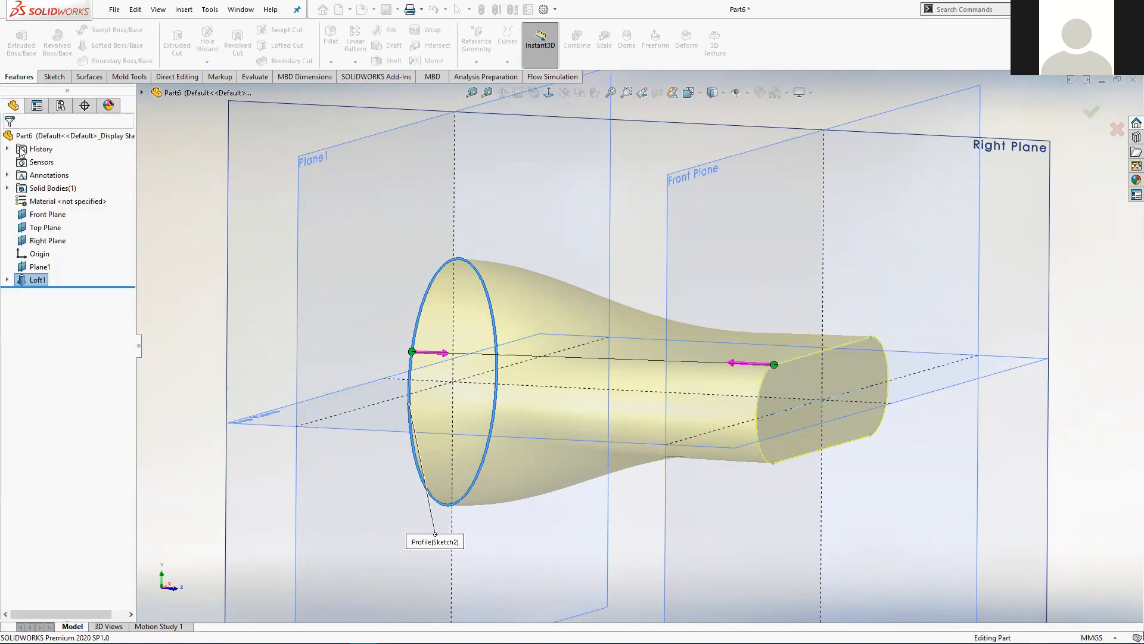
Examine the accepted loft body from several angles.
{"action": "mouse_move", "coordinate": [601, 399]}
{"action": "middle_mouse_down"}
{"action": "mouse_move", "coordinate": [518, 261]}
{"action": "mouse_move", "coordinate": [529, 205]}
{"action": "mouse_move", "coordinate": [488, 181]}
{"action": "mouse_move", "coordinate": [480, 194]}
{"action": "mouse_move", "coordinate": [578, 169]}
{"action": "mouse_move", "coordinate": [715, 280]}
{"action": "mouse_move", "coordinate": [750, 253]}
{"action": "mouse_move", "coordinate": [762, 190]}
{"action": "mouse_move", "coordinate": [637, 137]}
{"action": "mouse_move", "coordinate": [626, 235]}
{"action": "mouse_move", "coordinate": [681, 243]}
{"action": "mouse_move", "coordinate": [720, 178]}
{"action": "mouse_move", "coordinate": [620, 248]}
{"action": "mouse_move", "coordinate": [609, 226]}
{"action": "mouse_move", "coordinate": [659, 179]}
{"action": "mouse_move", "coordinate": [664, 230]}
{"action": "mouse_move", "coordinate": [622, 403]}
{"action": "mouse_move", "coordinate": [585, 340]}
{"action": "mouse_move", "coordinate": [587, 471]}
{"action": "middle_mouse_up"}
{"action": "left_click", "coordinate": [618, 413]}
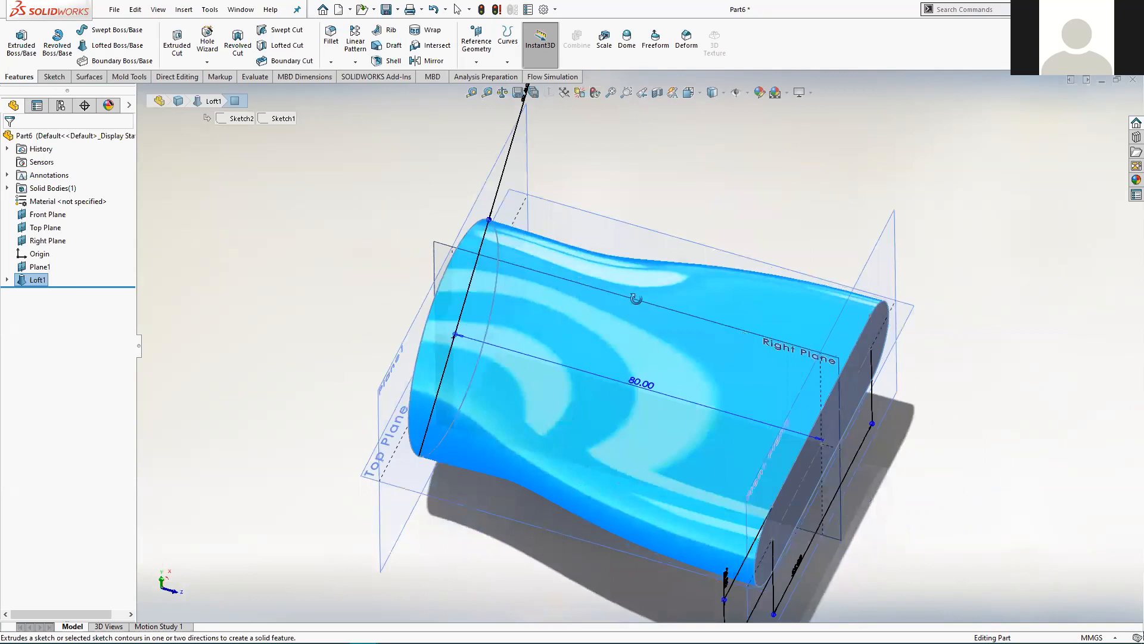
{"action": "middle_click_drag", "start_coordinate": [643, 209], "coordinate": [606, 181]}
{"action": "middle_click_drag", "start_coordinate": [595, 307], "coordinate": [547, 285]}
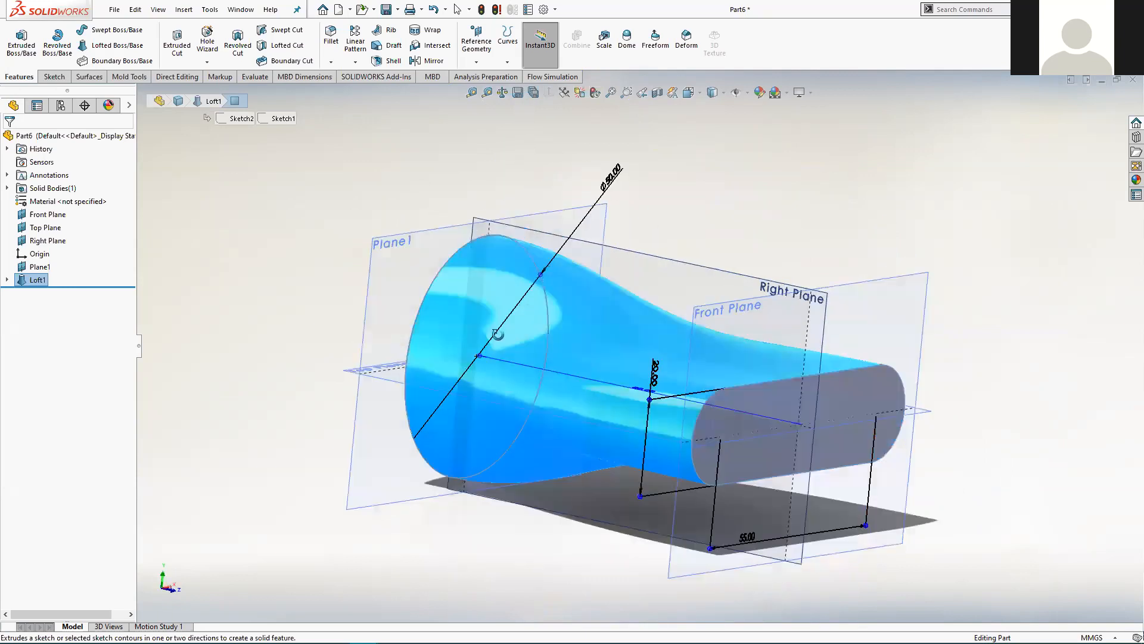
{"action": "middle_click_drag", "start_coordinate": [494, 328], "coordinate": [516, 289]}
{"action": "middle_click_drag", "start_coordinate": [630, 331], "coordinate": [557, 310]}
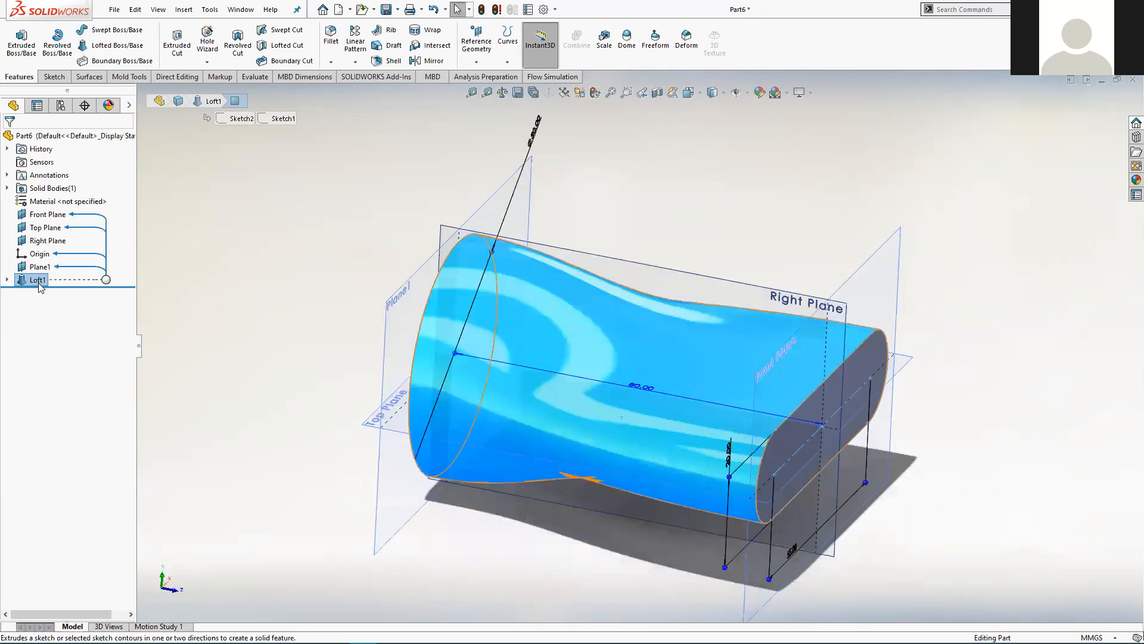
Reopen the loft feature for editing and highlight its circle and slot profiles in turn.
{"action": "right_click", "coordinate": [38, 281]}
{"action": "key", "text": "Escape"}
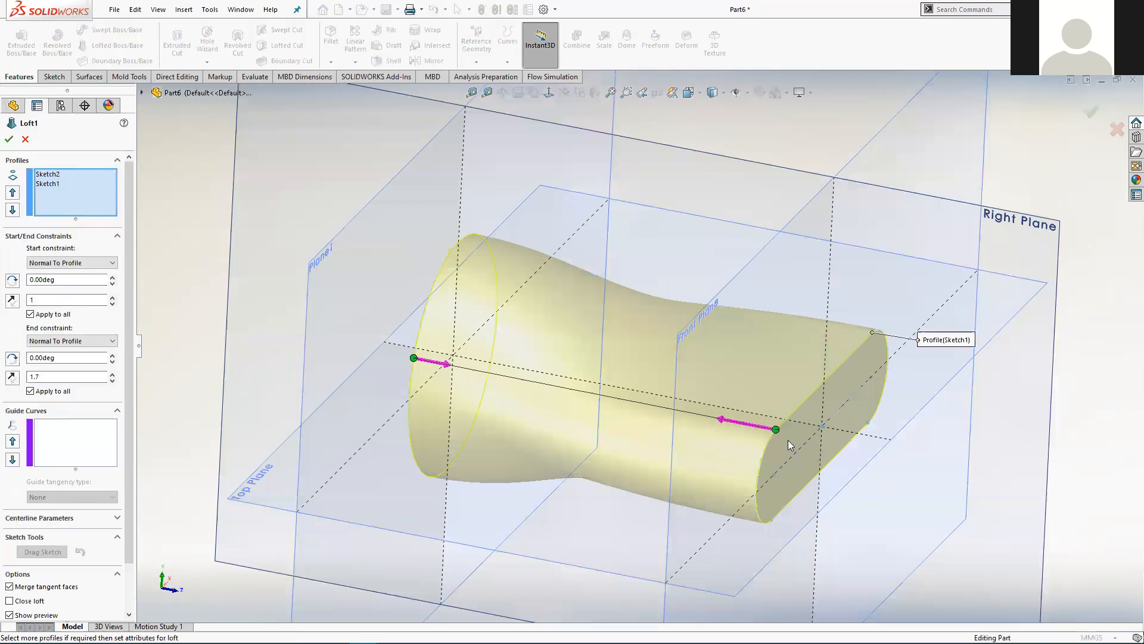
{"action": "scroll", "coordinate": [788, 439], "scroll_direction": "up", "scroll_amount": 1}
{"action": "scroll", "coordinate": [760, 410], "scroll_direction": "down", "scroll_amount": 1}
{"action": "scroll", "coordinate": [760, 413], "scroll_direction": "up", "scroll_amount": 1}
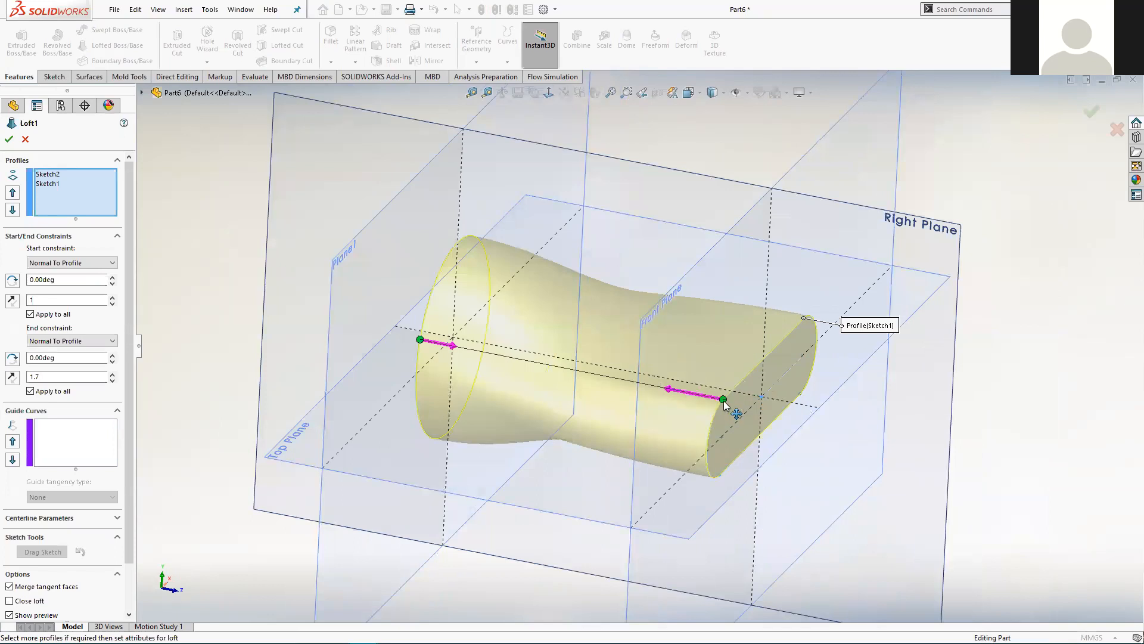
{"action": "left_click", "coordinate": [46, 175]}
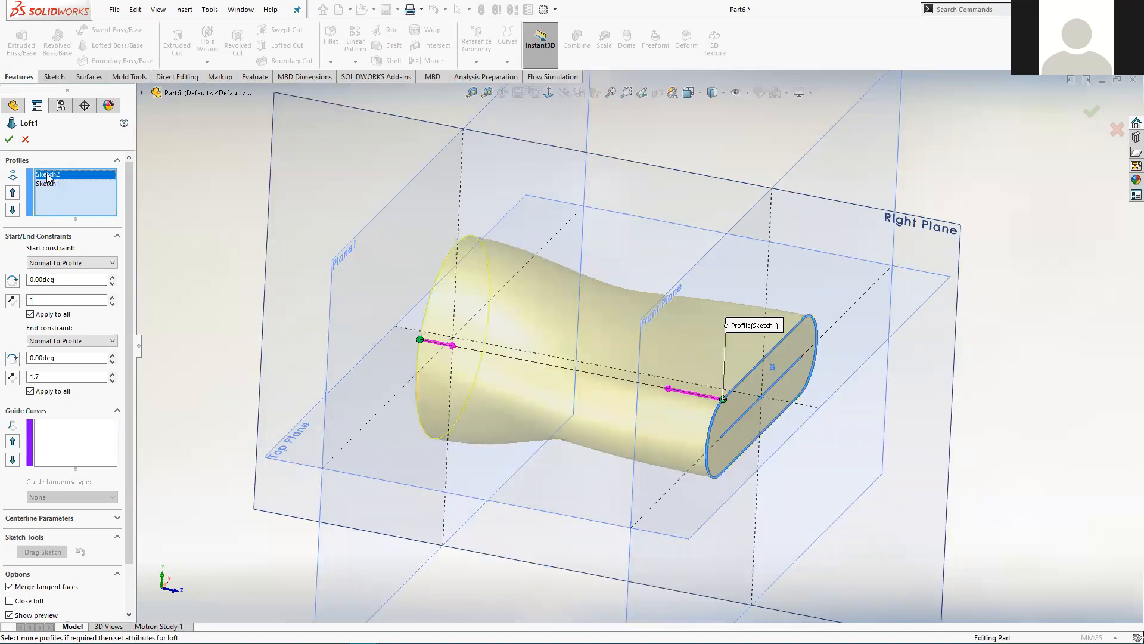
{"action": "left_click", "coordinate": [49, 185]}
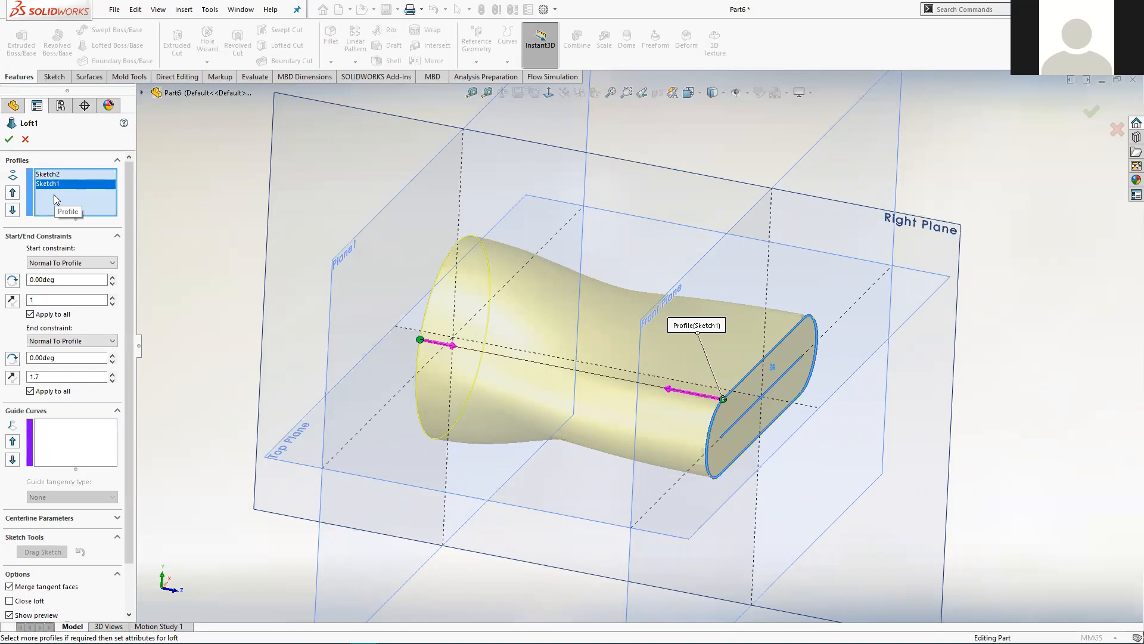
{"action": "scroll", "coordinate": [416, 403], "scroll_direction": "down", "scroll_amount": 3}
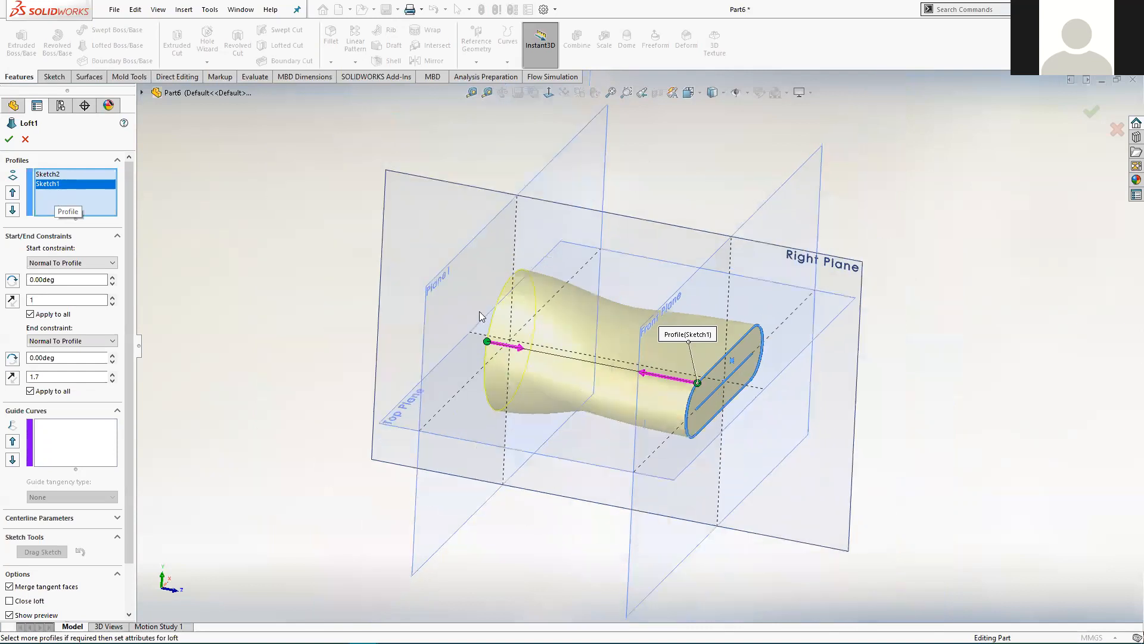
{"action": "scroll", "coordinate": [590, 238], "scroll_direction": "down", "scroll_amount": 3}
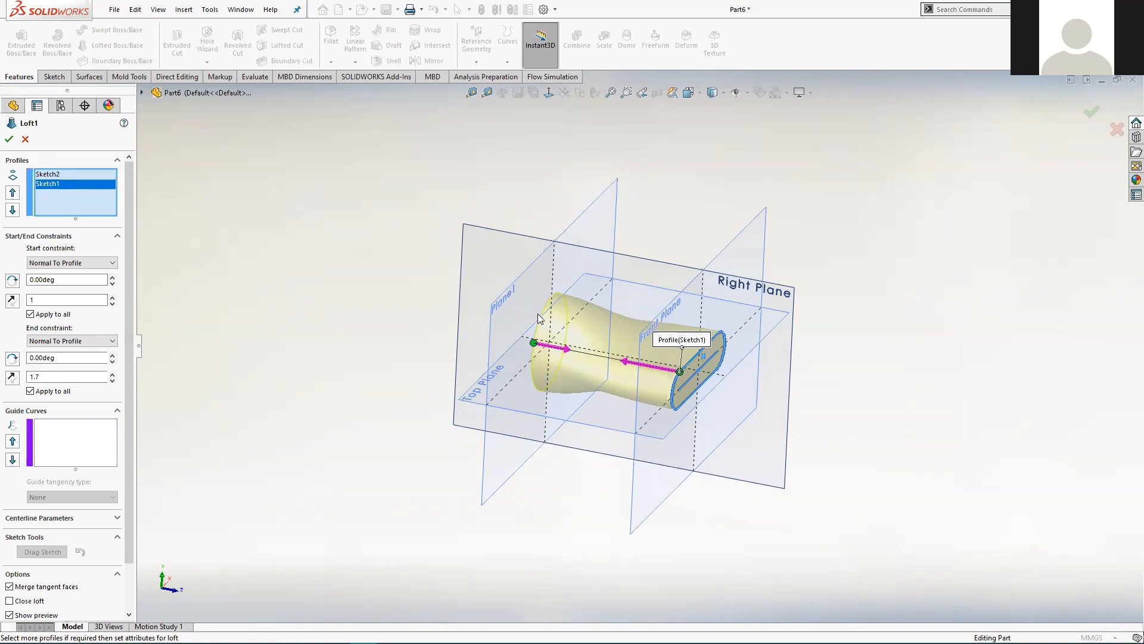
Set the loft's end tangent length to 1 and check the preview's shape at an angle.
{"action": "middle_click_drag", "start_coordinate": [558, 378], "coordinate": [581, 347]}
{"action": "left_click", "coordinate": [112, 380]}
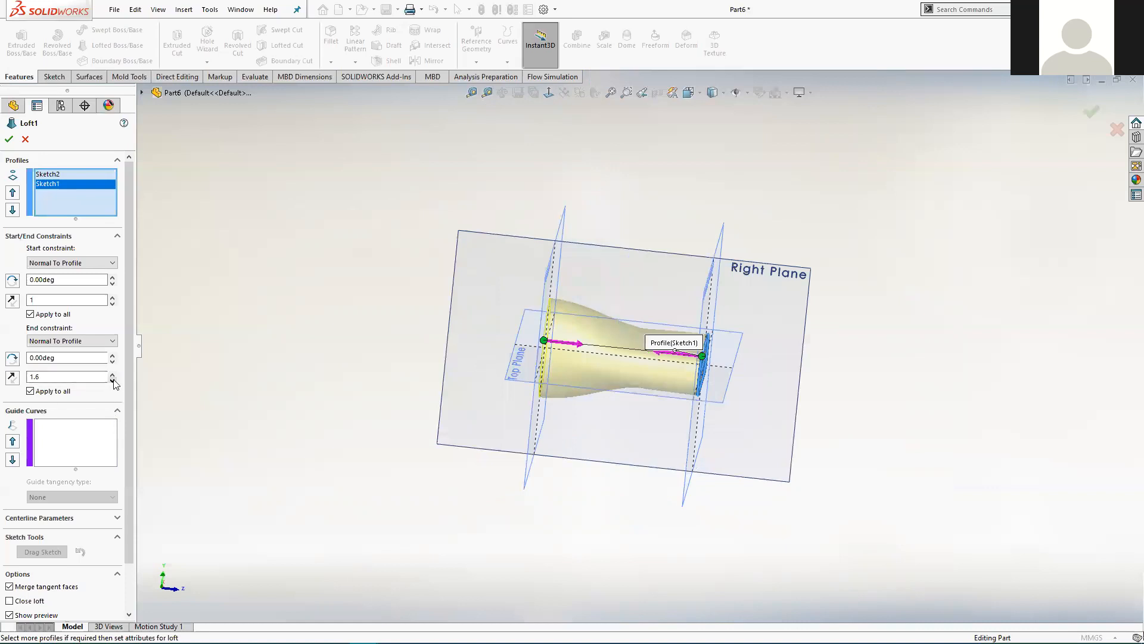
{"action": "left_click", "coordinate": [112, 379]}
{"action": "left_click", "coordinate": [113, 379]}
{"action": "left_click", "coordinate": [112, 380]}
{"action": "left_click", "coordinate": [112, 380]}
{"action": "scroll", "coordinate": [650, 359], "scroll_direction": "down", "scroll_amount": 4}
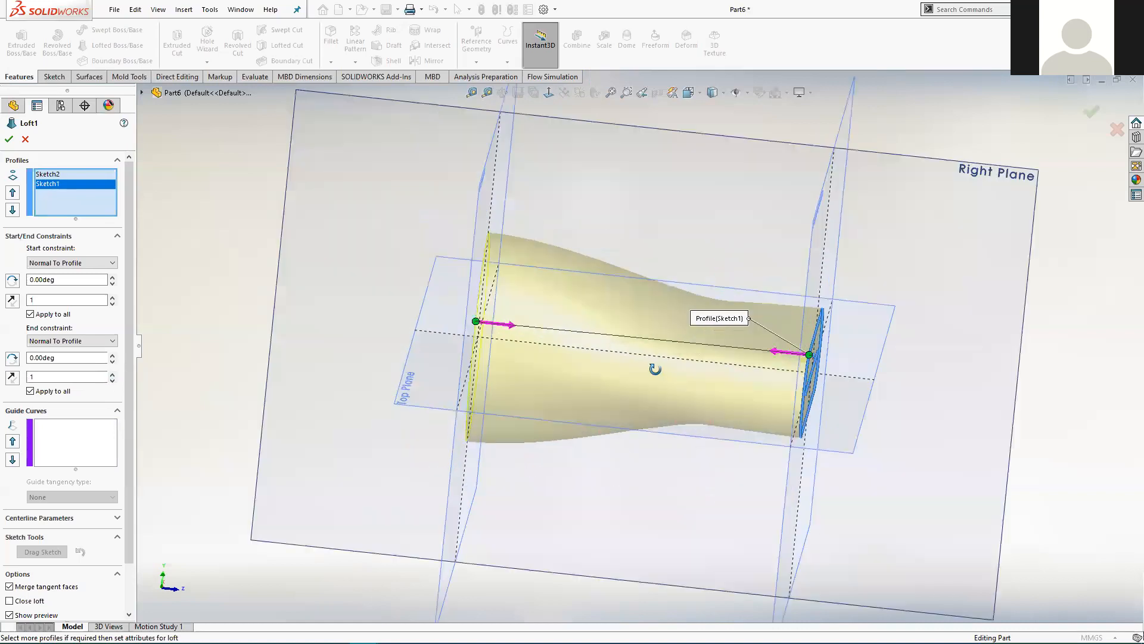
{"action": "middle_click_drag", "start_coordinate": [655, 368], "coordinate": [633, 320]}
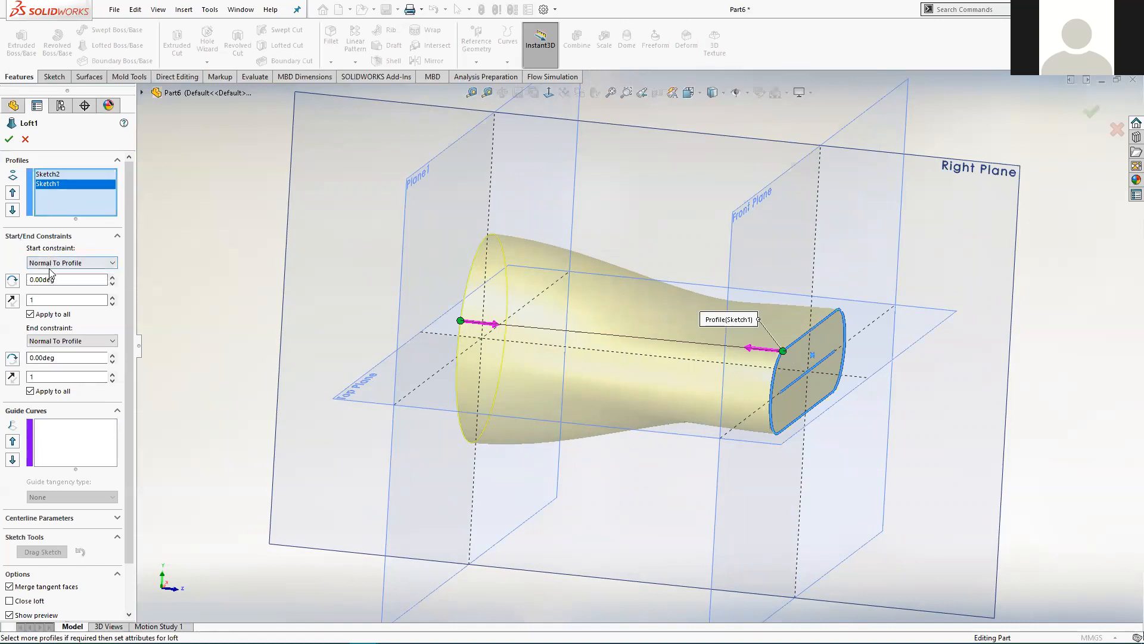
Accept the edited loft with both ends Normal To Profile and tangent lengths of 1, and inspect the body.
{"action": "left_click", "coordinate": [44, 299]}
{"action": "left_click", "coordinate": [42, 377]}
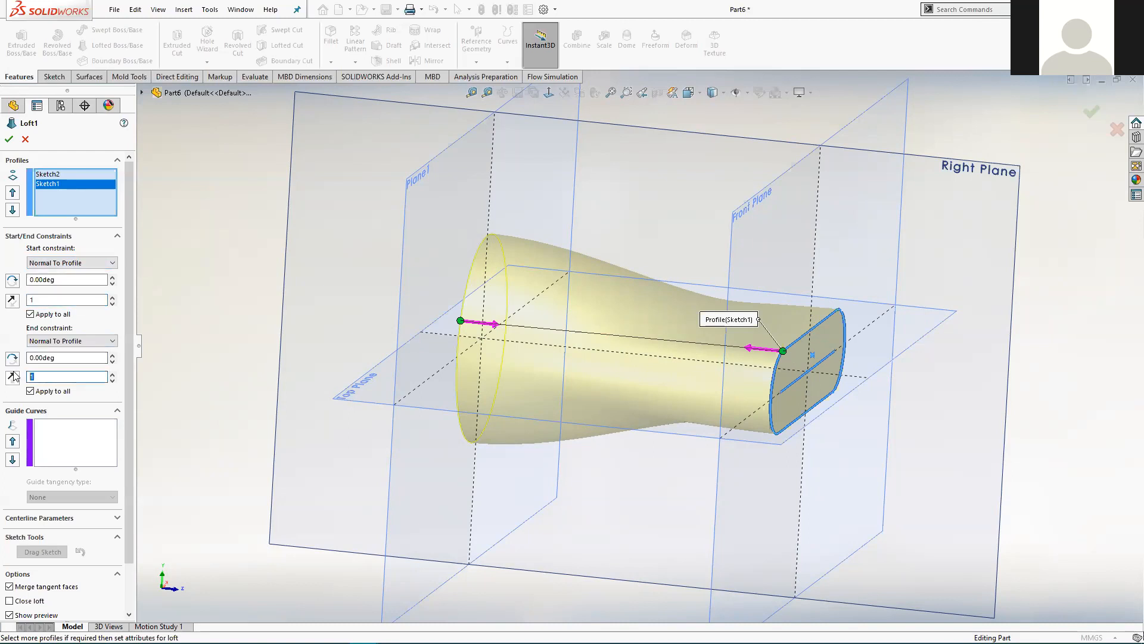
{"action": "mouse_move", "coordinate": [580, 313]}
{"action": "middle_mouse_down"}
{"action": "mouse_move", "coordinate": [600, 402]}
{"action": "mouse_move", "coordinate": [662, 381]}
{"action": "middle_mouse_up"}
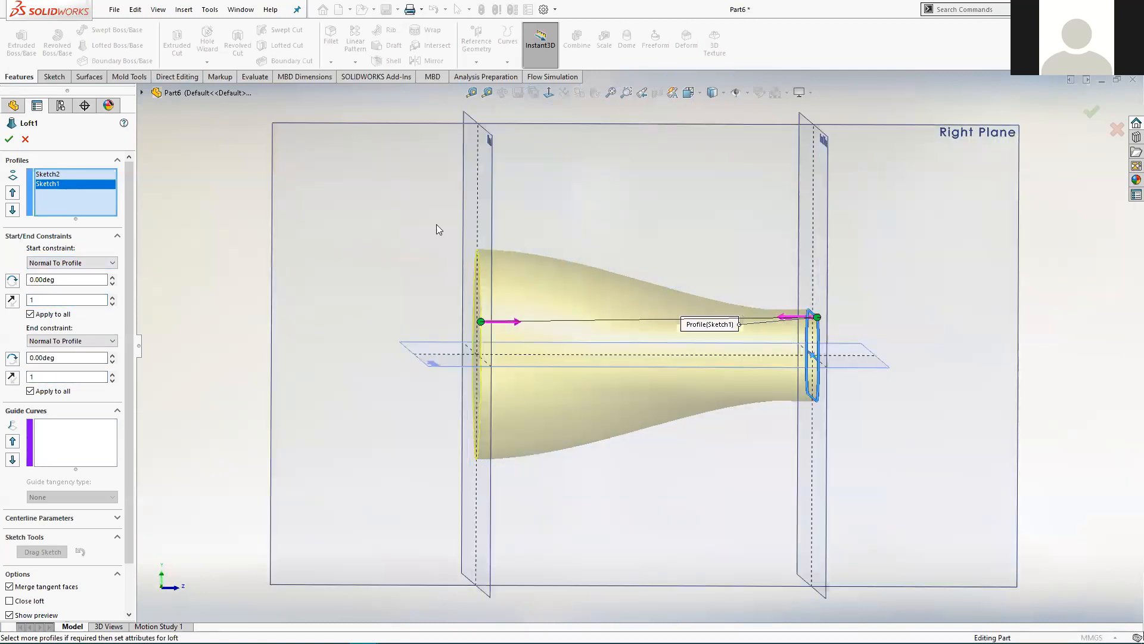
{"action": "left_click", "coordinate": [9, 138]}
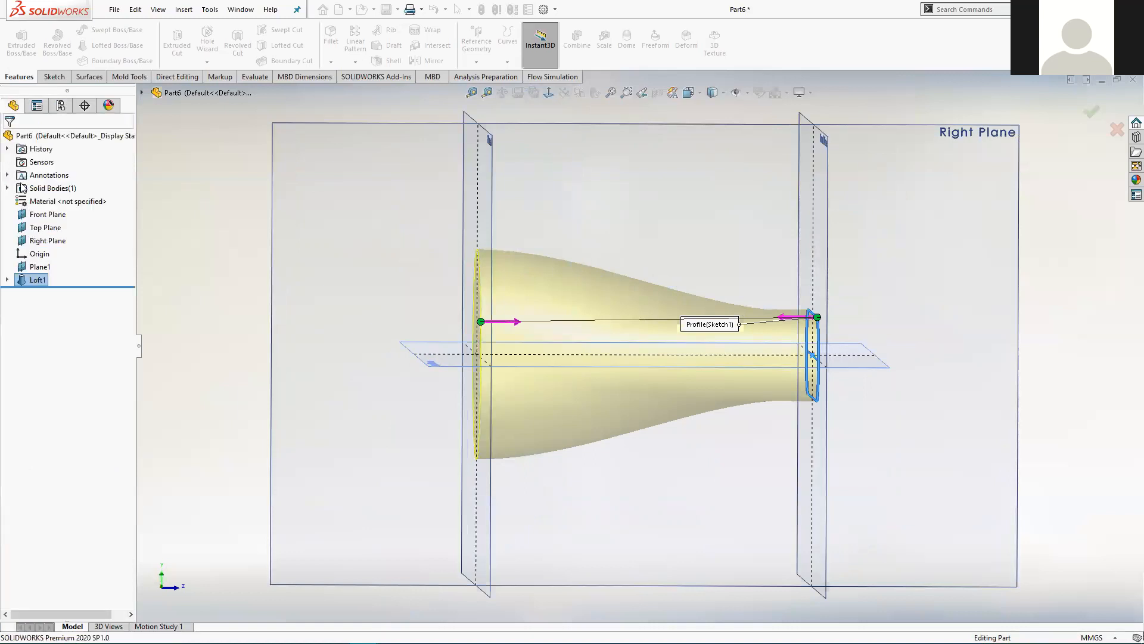
{"action": "middle_click_drag", "start_coordinate": [665, 295], "coordinate": [593, 325]}
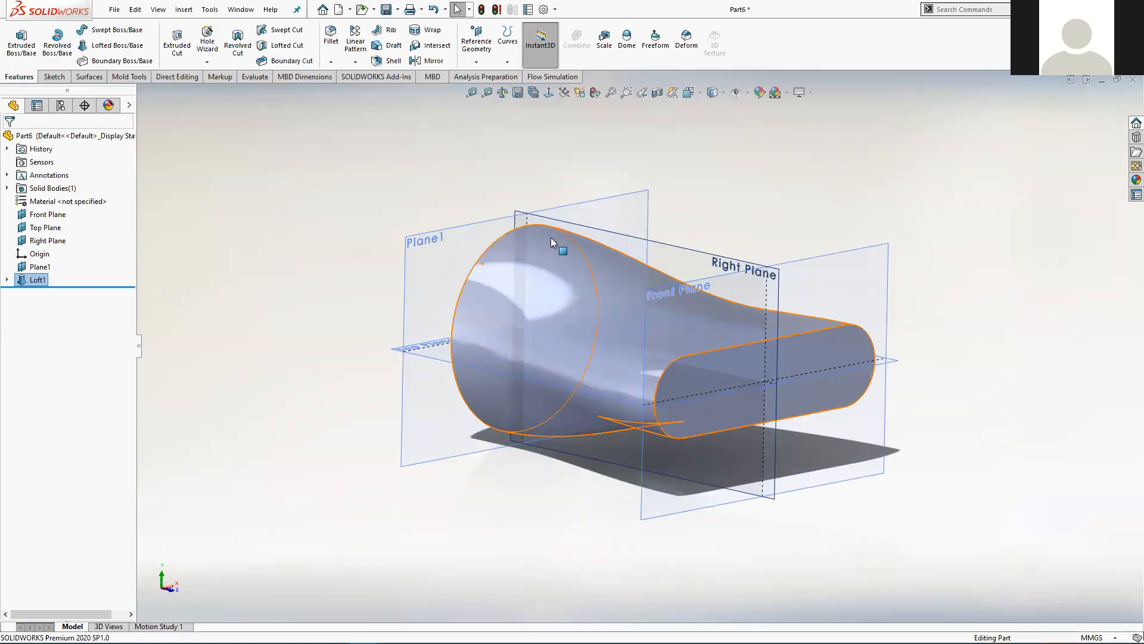
{"action": "middle_click_drag", "start_coordinate": [426, 224], "coordinate": [476, 256]}
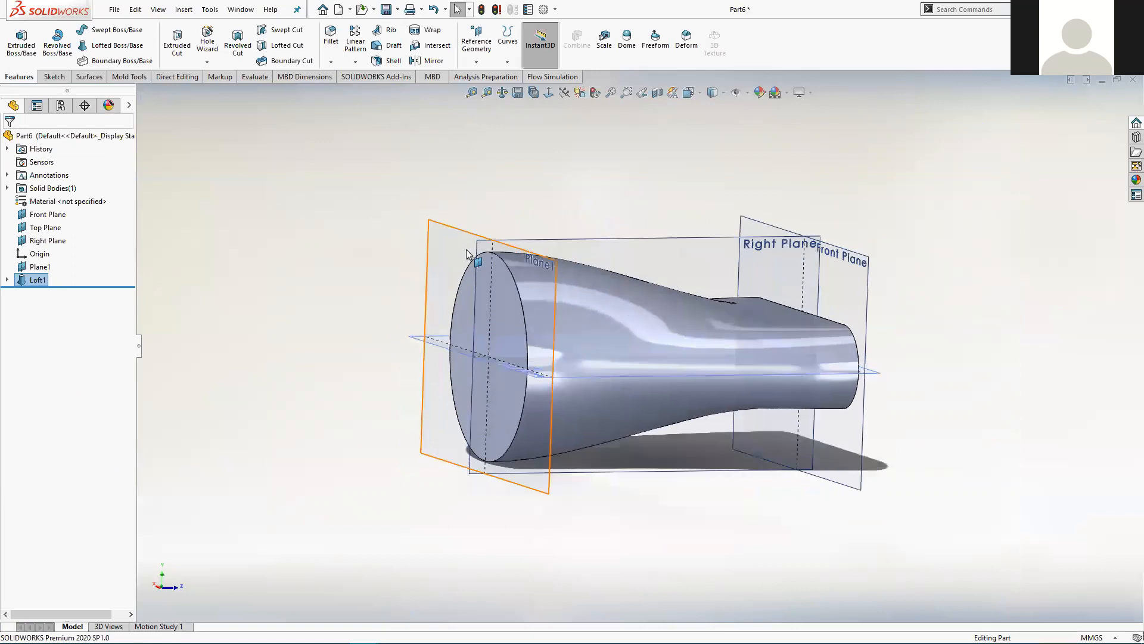
Compare the lofted body and its circular end face with the heat-gun nozzle shown in the browser's PDF tutorial.
{"action": "left_click", "coordinate": [36, 280]}
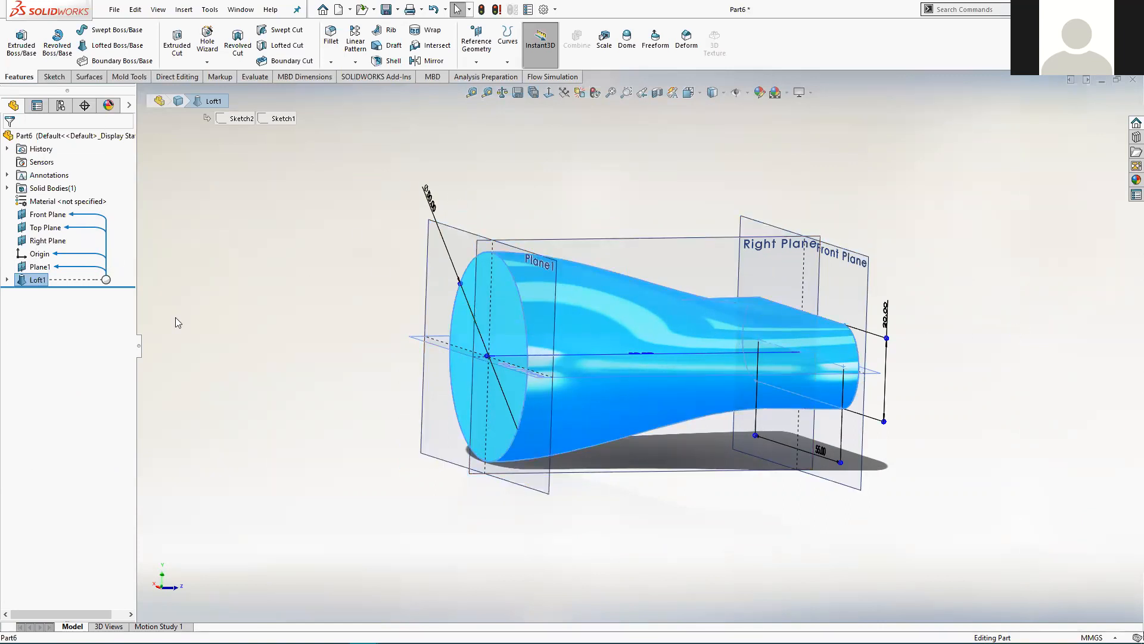
{"action": "left_click", "coordinate": [299, 289]}
{"action": "middle_click_drag", "start_coordinate": [308, 268], "coordinate": [325, 307]}
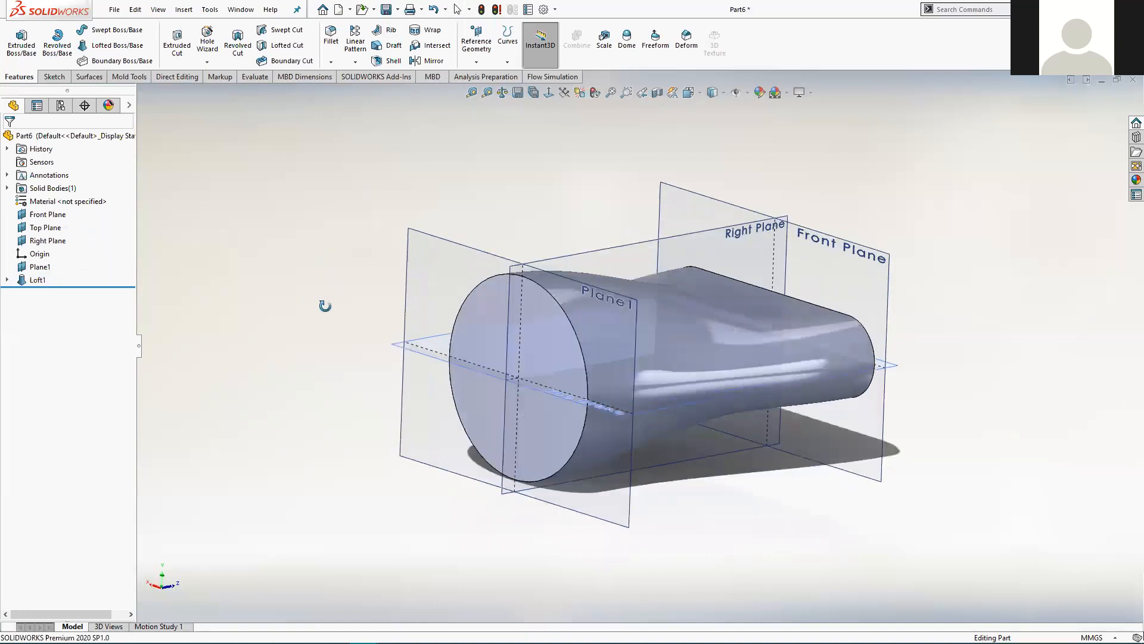
{"action": "key", "text": "alt+Tab"}
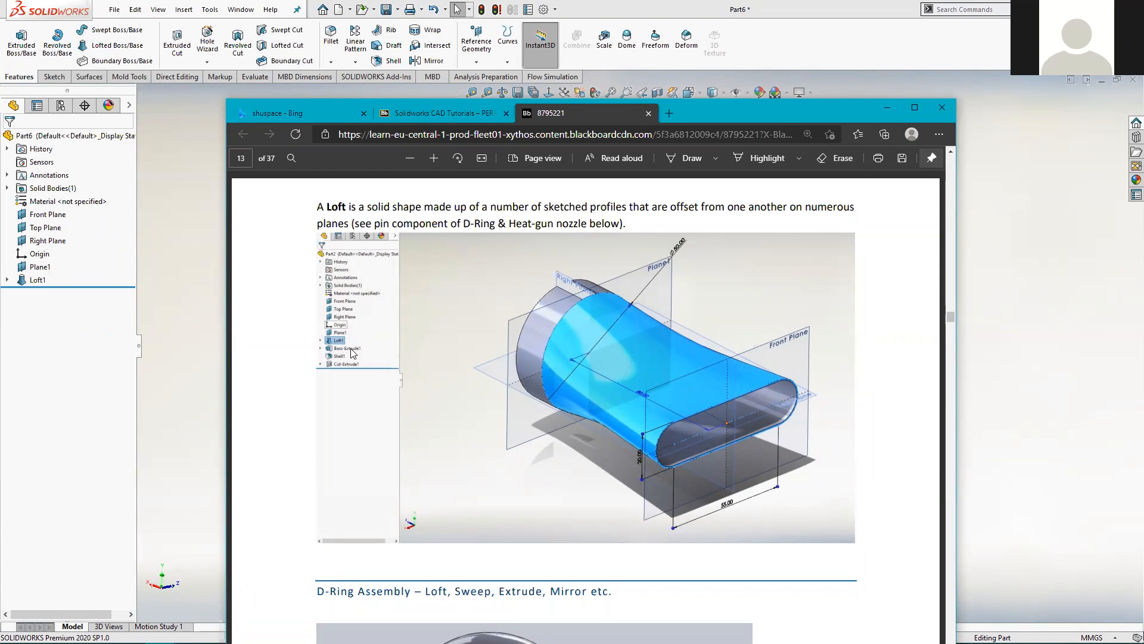
{"action": "left_click", "coordinate": [887, 107]}
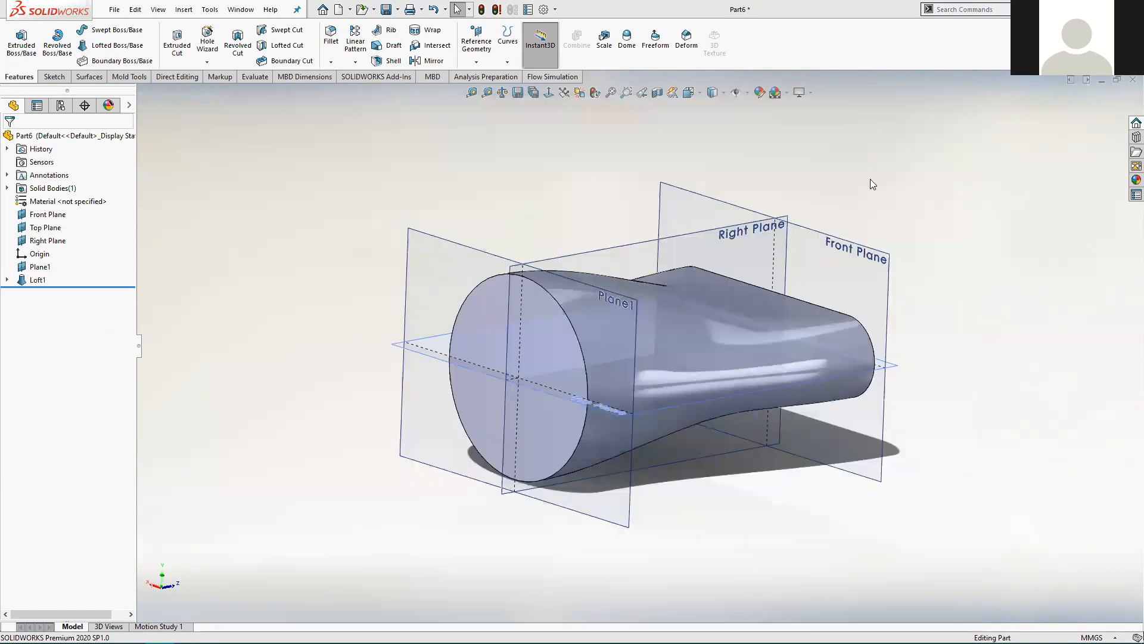
{"action": "left_click", "coordinate": [492, 295]}
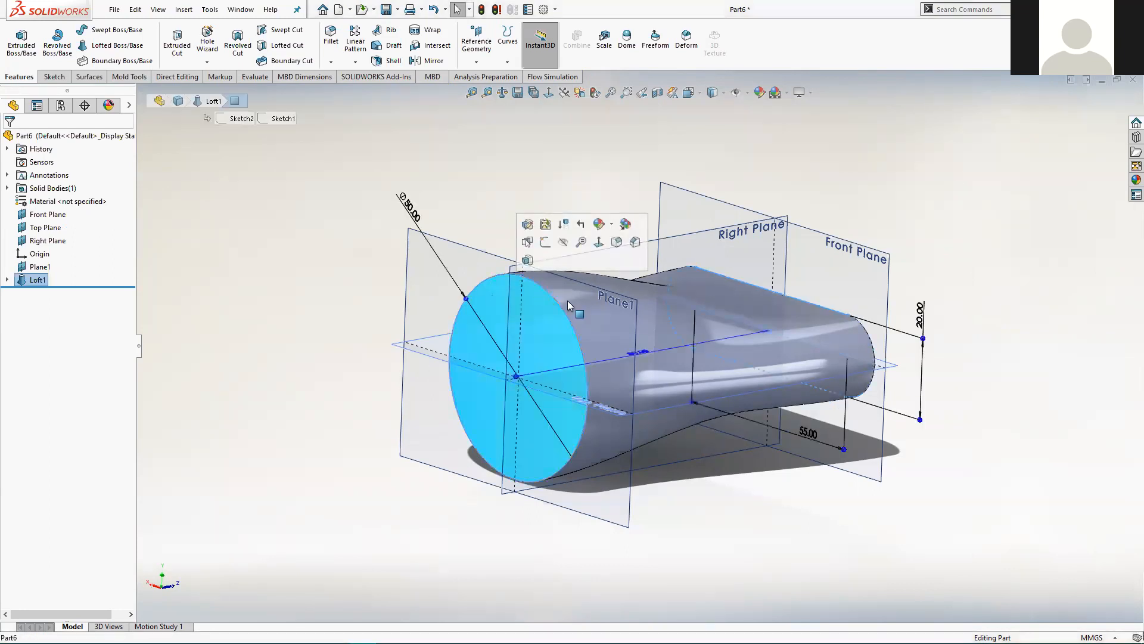
{"action": "left_click", "coordinate": [262, 347]}
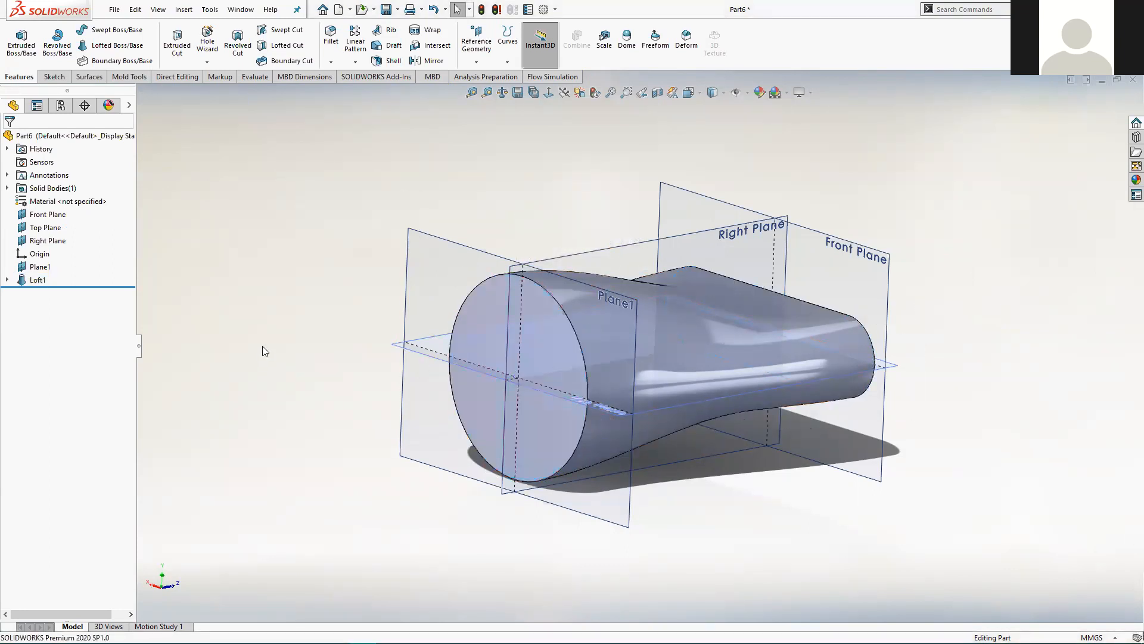
Expand the loft feature in the model tree and highlight its circle and slot sketches in turn.
{"action": "left_click", "coordinate": [7, 281]}
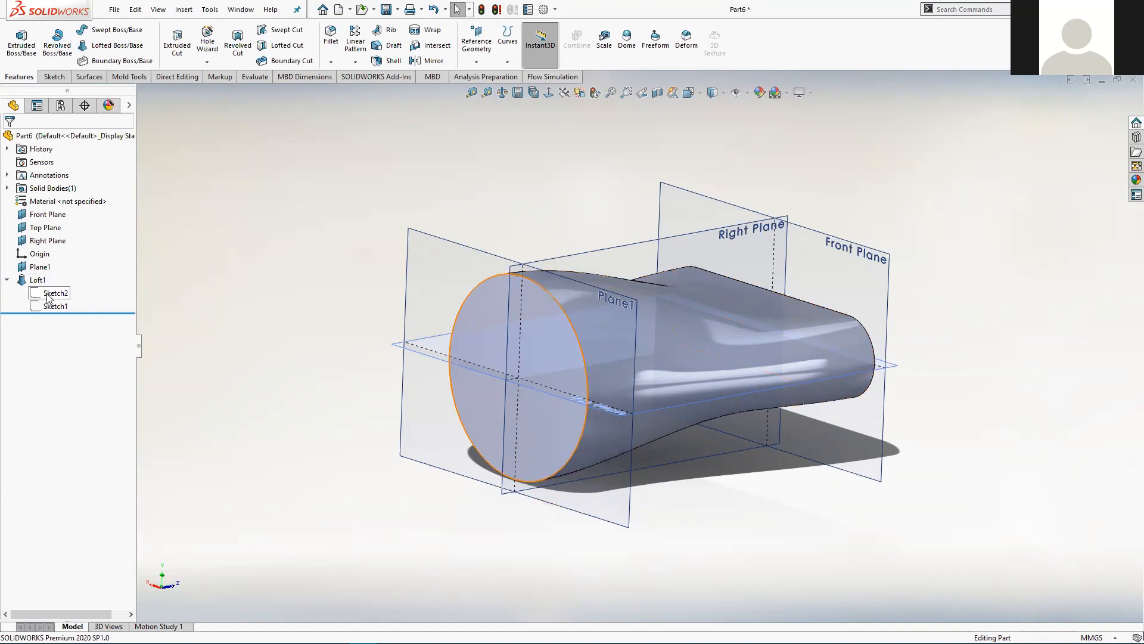
{"action": "left_click", "coordinate": [7, 280]}
{"action": "left_click", "coordinate": [8, 280]}
{"action": "left_click", "coordinate": [8, 280]}
{"action": "left_click", "coordinate": [7, 280]}
{"action": "left_click", "coordinate": [52, 293]}
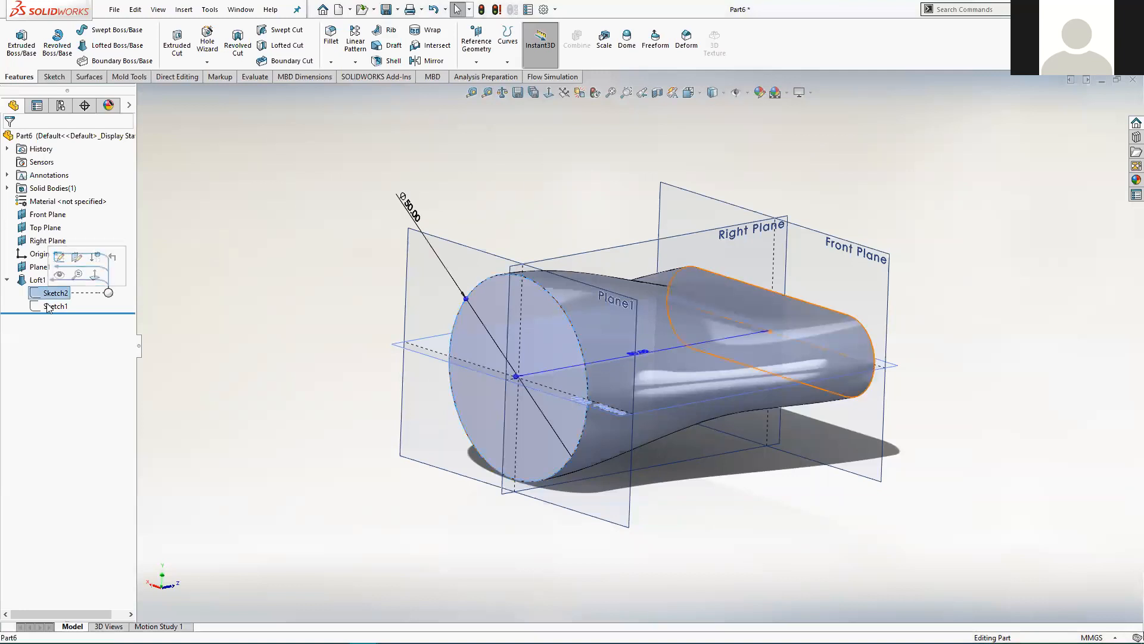
{"action": "left_click", "coordinate": [52, 307]}
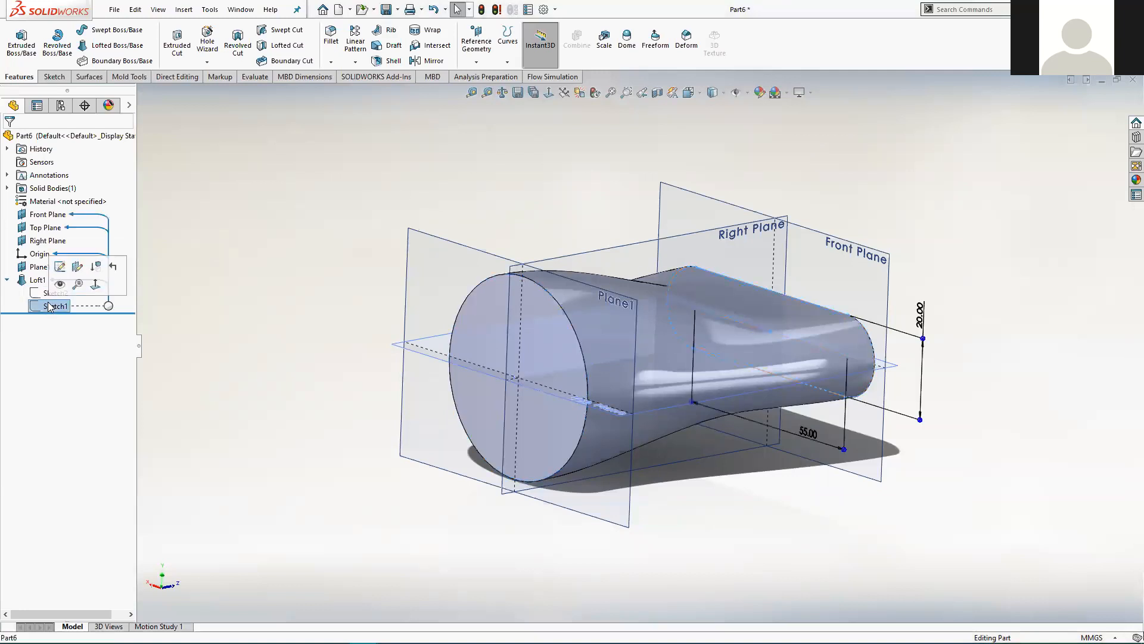
Start a Blind boss extrusion from the loft's 50 mm circle sketch and reverse it to point away from the loft.
{"action": "left_click", "coordinate": [37, 293]}
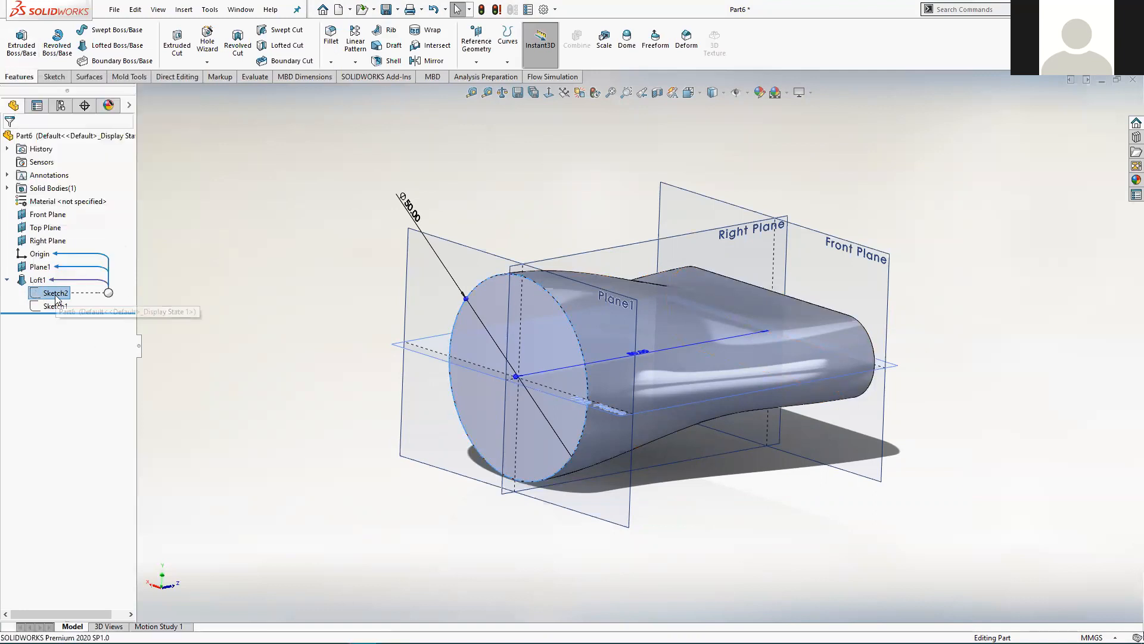
{"action": "left_click", "coordinate": [21, 40]}
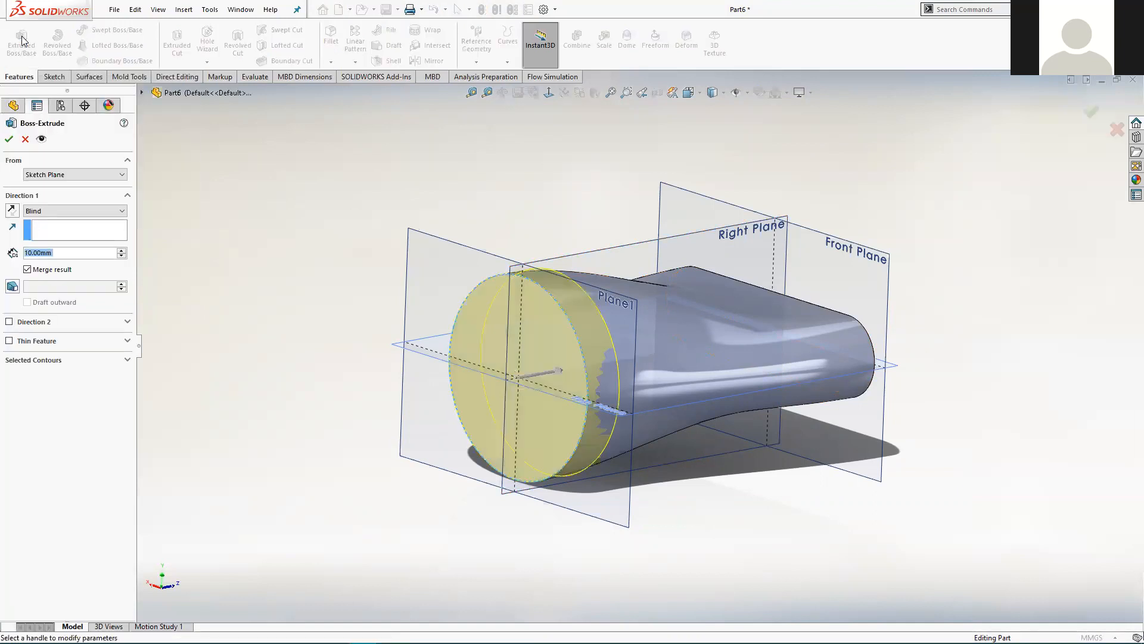
{"action": "mouse_move", "coordinate": [381, 320]}
{"action": "middle_mouse_down"}
{"action": "mouse_move", "coordinate": [391, 348]}
{"action": "mouse_move", "coordinate": [380, 339]}
{"action": "middle_mouse_up"}
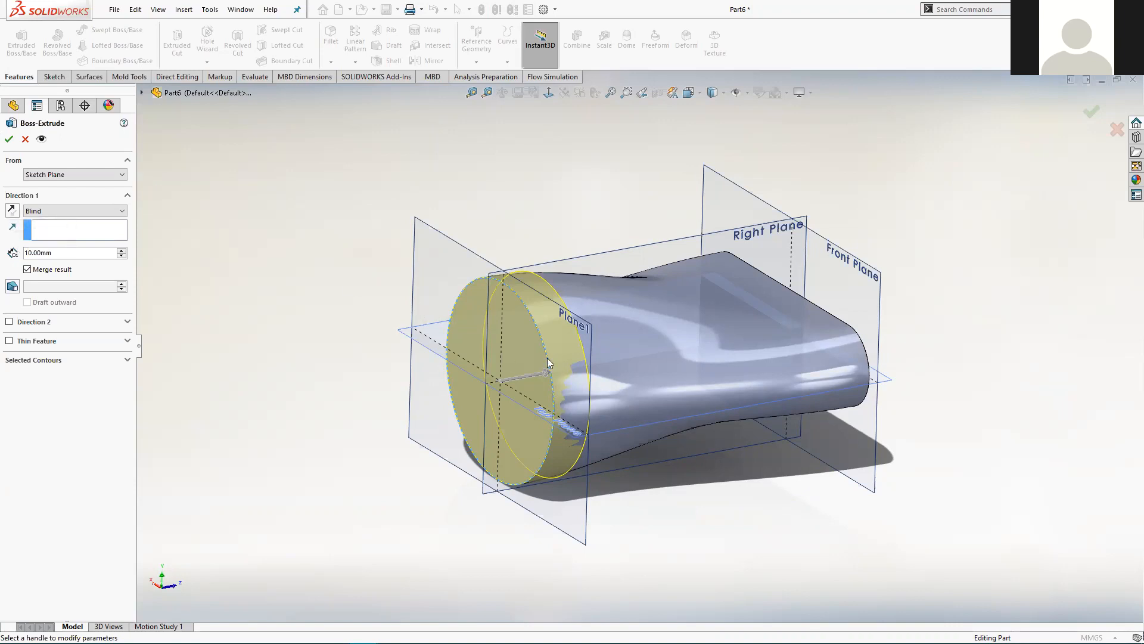
{"action": "scroll", "coordinate": [553, 369], "scroll_direction": "down", "scroll_amount": 3}
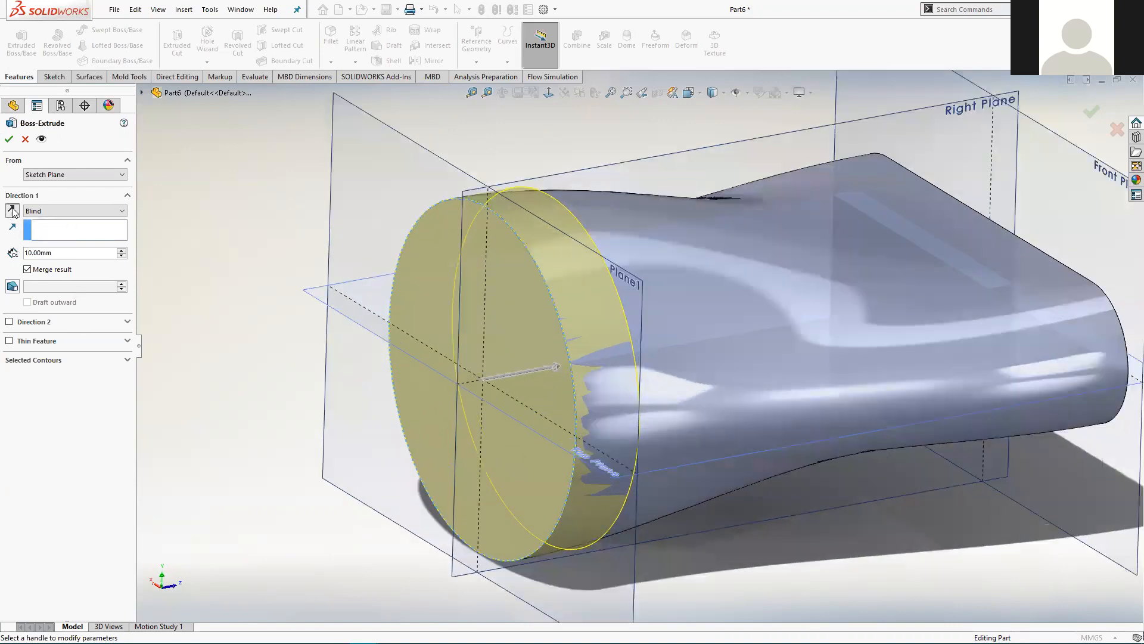
{"action": "left_click", "coordinate": [12, 211]}
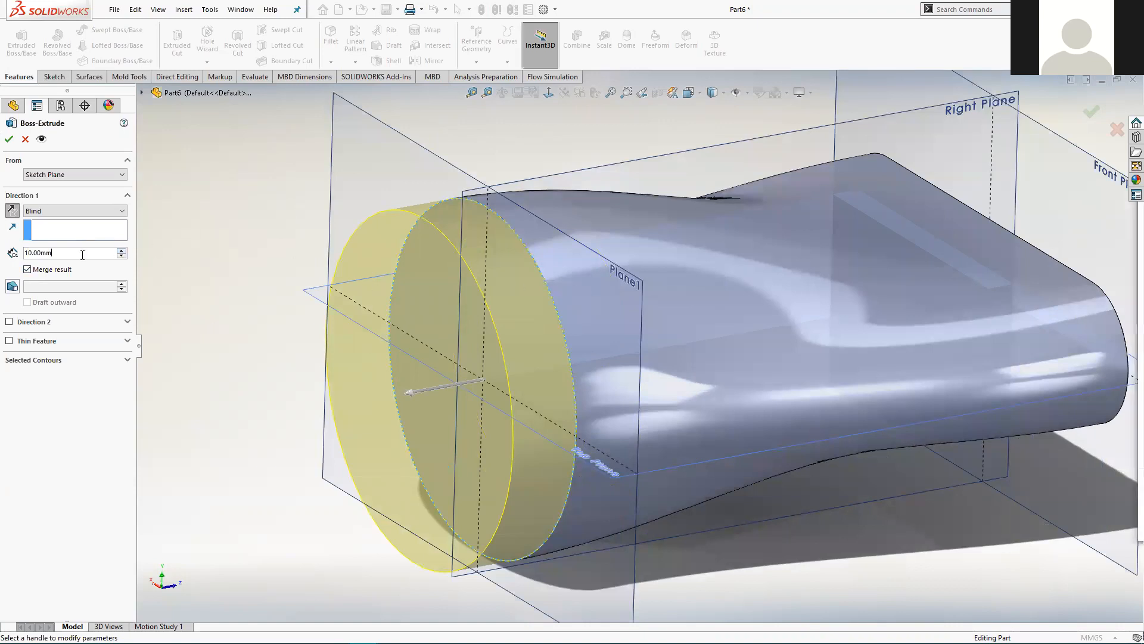
Pull the extrusion depth out to 18 mm with its direction handle and check the preview.
{"action": "left_click", "coordinate": [410, 391]}
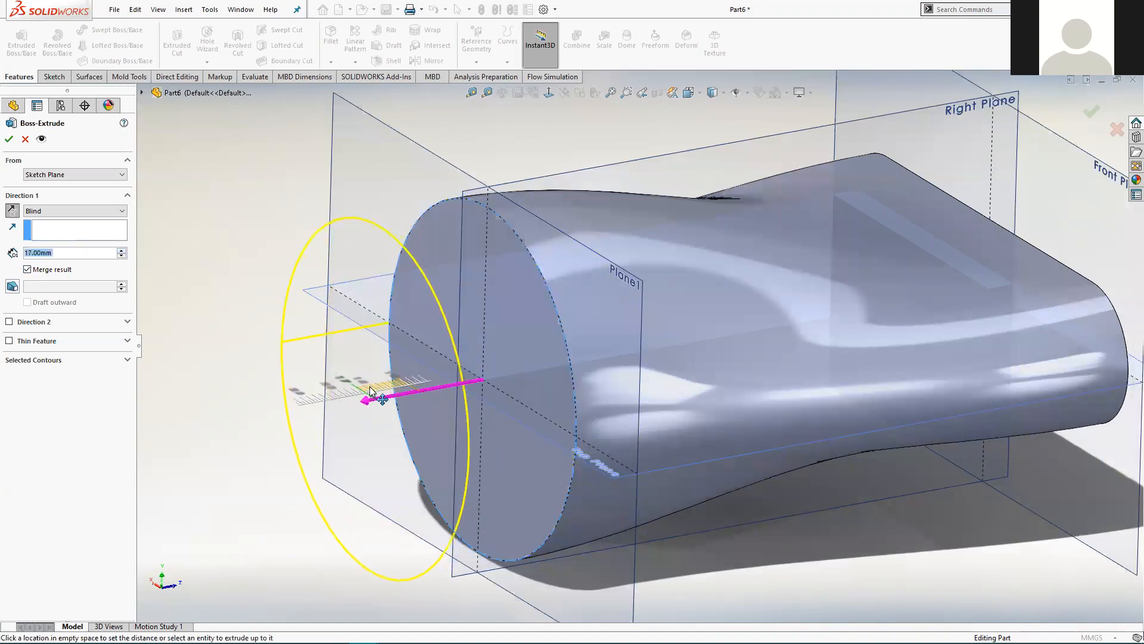
{"action": "left_click", "coordinate": [354, 396]}
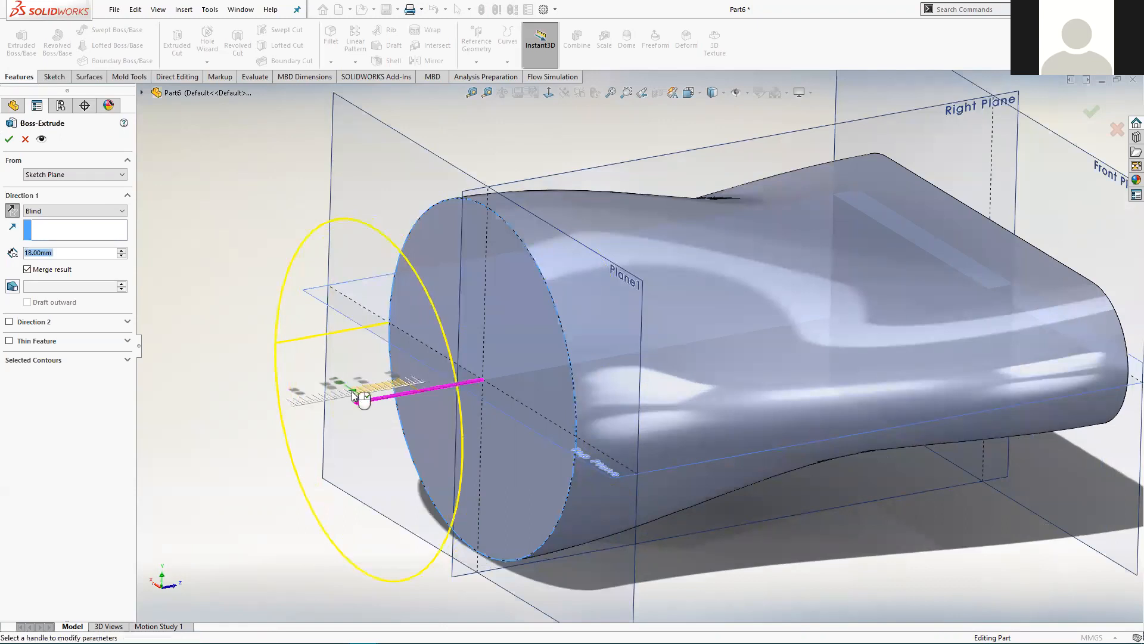
{"action": "left_click", "coordinate": [67, 255]}
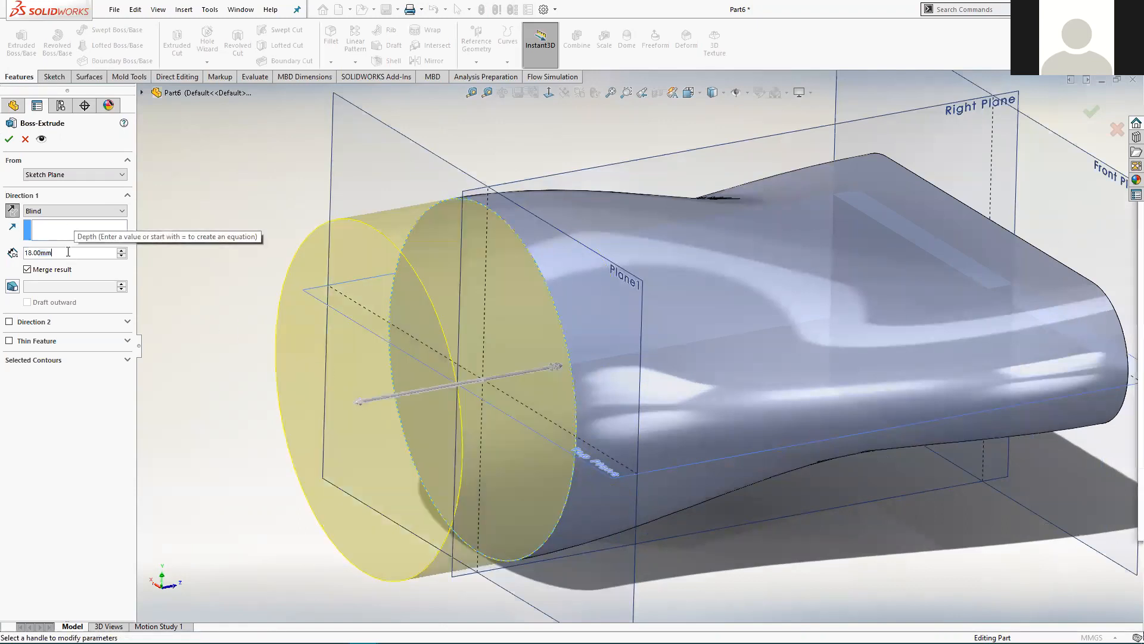
{"action": "scroll", "coordinate": [489, 325], "scroll_direction": "up", "scroll_amount": 4}
{"action": "middle_click_drag", "start_coordinate": [580, 326], "coordinate": [587, 370]}
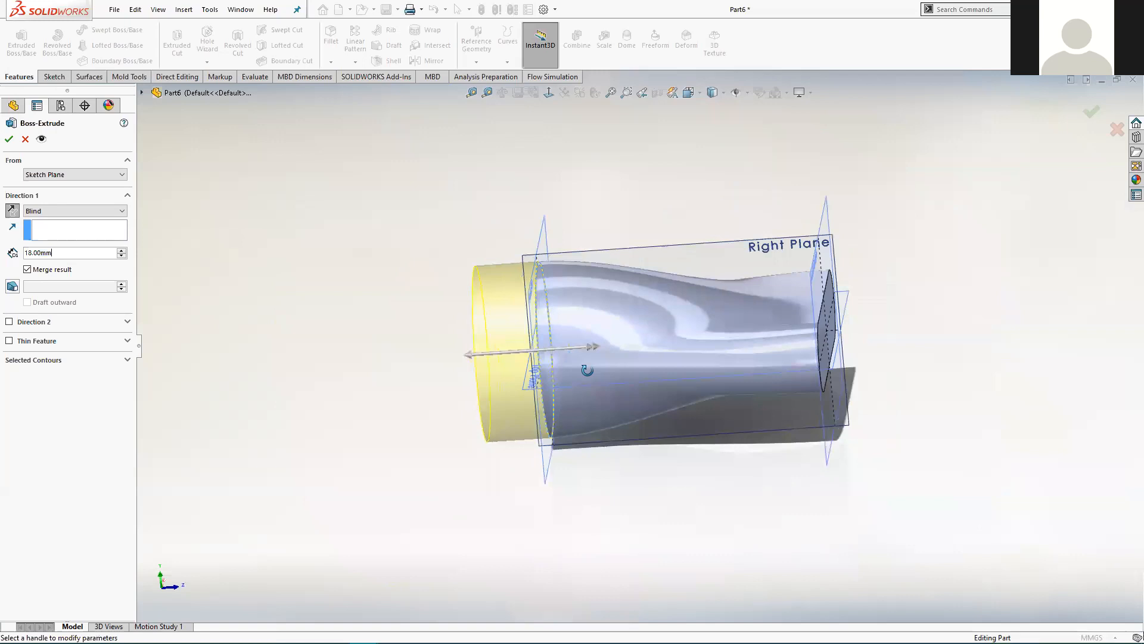
Set the extrusion depth to 15 mm and accept the cylindrical collar with Merge result enabled.
{"action": "left_click_drag", "start_coordinate": [68, 258], "coordinate": [13, 256]}
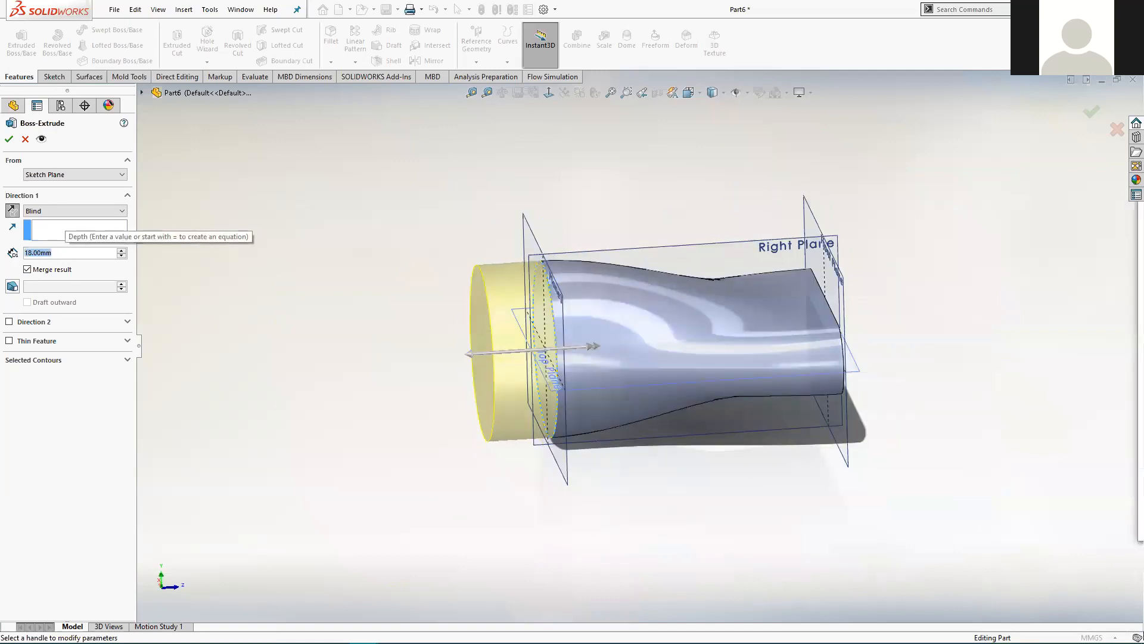
{"action": "type", "text": "15"}
{"action": "key", "text": "Return"}
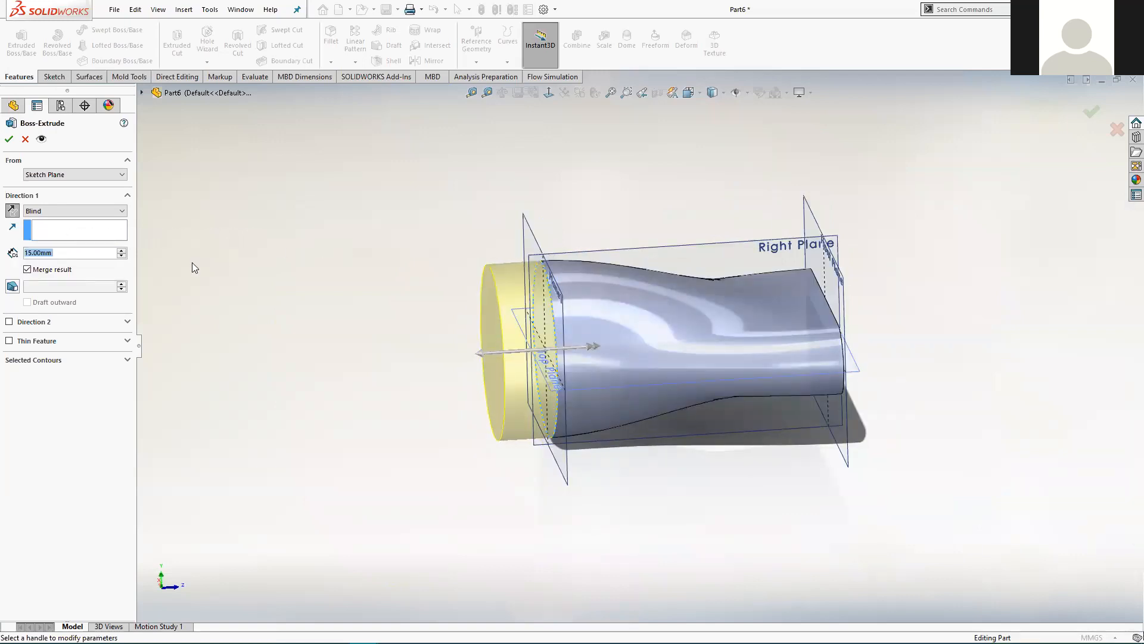
{"action": "middle_click_drag", "start_coordinate": [415, 298], "coordinate": [441, 304]}
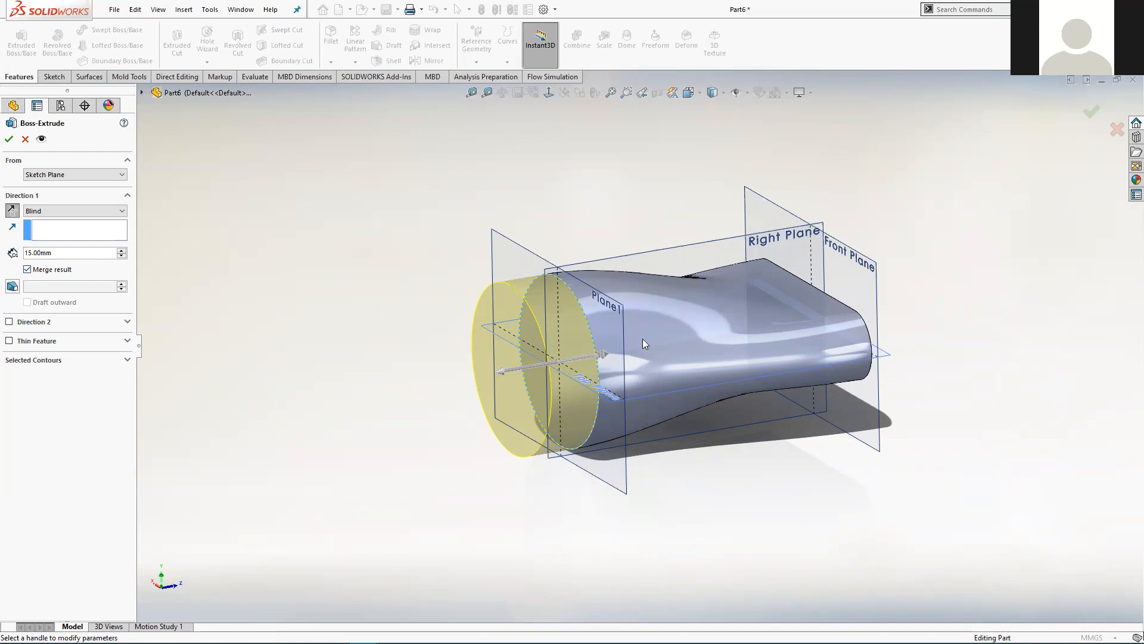
{"action": "left_click", "coordinate": [9, 140]}
Examine the nozzle and its extruded collar from several angles, including the circular and slot-shaped ends.
{"action": "mouse_move", "coordinate": [312, 285]}
{"action": "middle_mouse_down"}
{"action": "mouse_move", "coordinate": [360, 309]}
{"action": "mouse_move", "coordinate": [329, 296]}
{"action": "mouse_move", "coordinate": [326, 234]}
{"action": "mouse_move", "coordinate": [310, 293]}
{"action": "middle_mouse_up"}
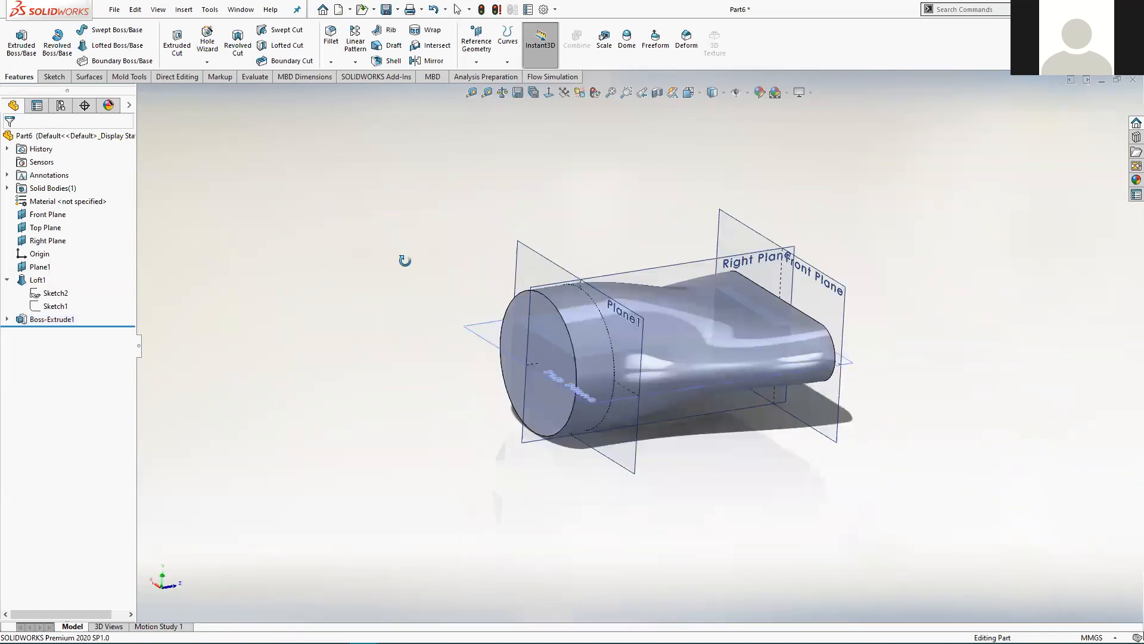
{"action": "middle_click_drag", "start_coordinate": [347, 262], "coordinate": [301, 262]}
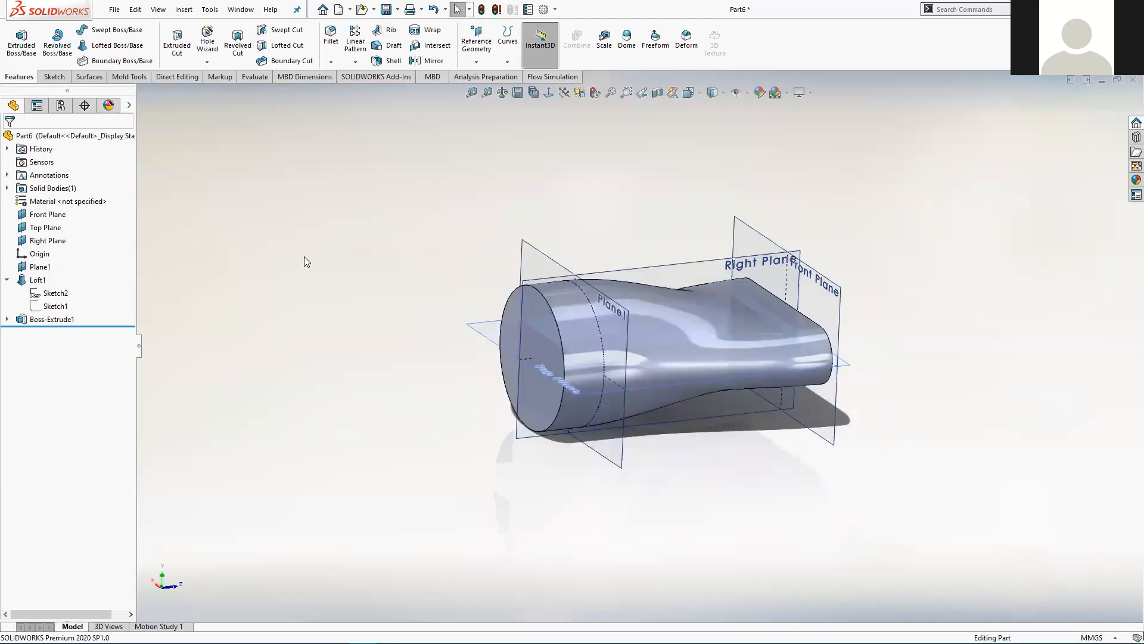
{"action": "scroll", "coordinate": [814, 349], "scroll_direction": "down", "scroll_amount": 3}
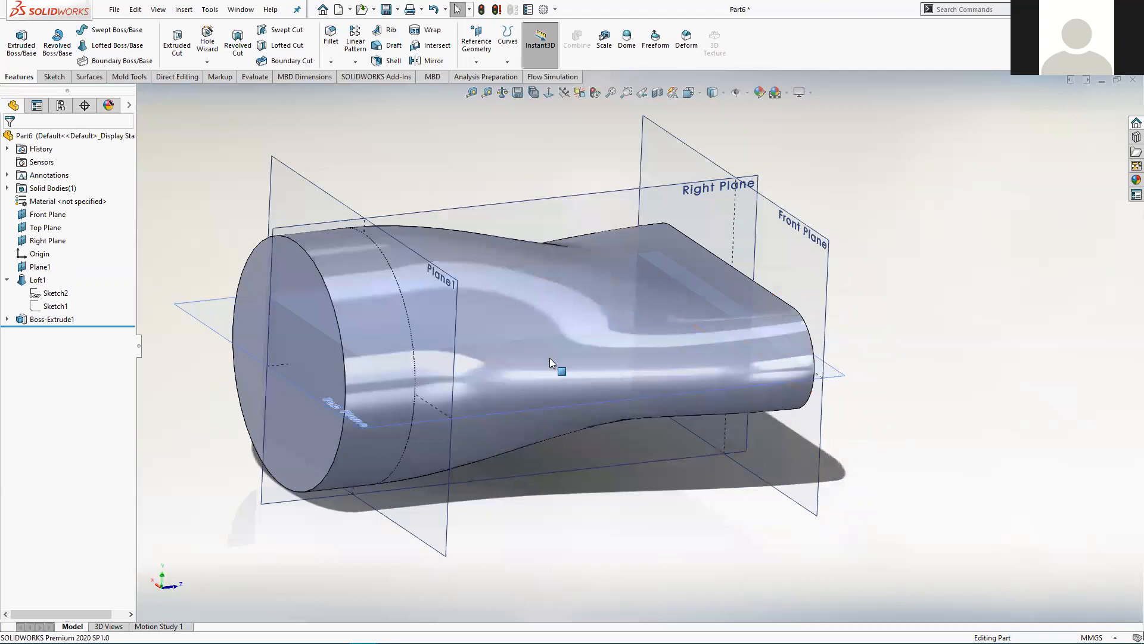
{"action": "scroll", "coordinate": [550, 357], "scroll_direction": "up", "scroll_amount": 1}
{"action": "middle_click_drag", "start_coordinate": [477, 356], "coordinate": [562, 337]}
{"action": "middle_click_drag", "start_coordinate": [533, 299], "coordinate": [744, 322]}
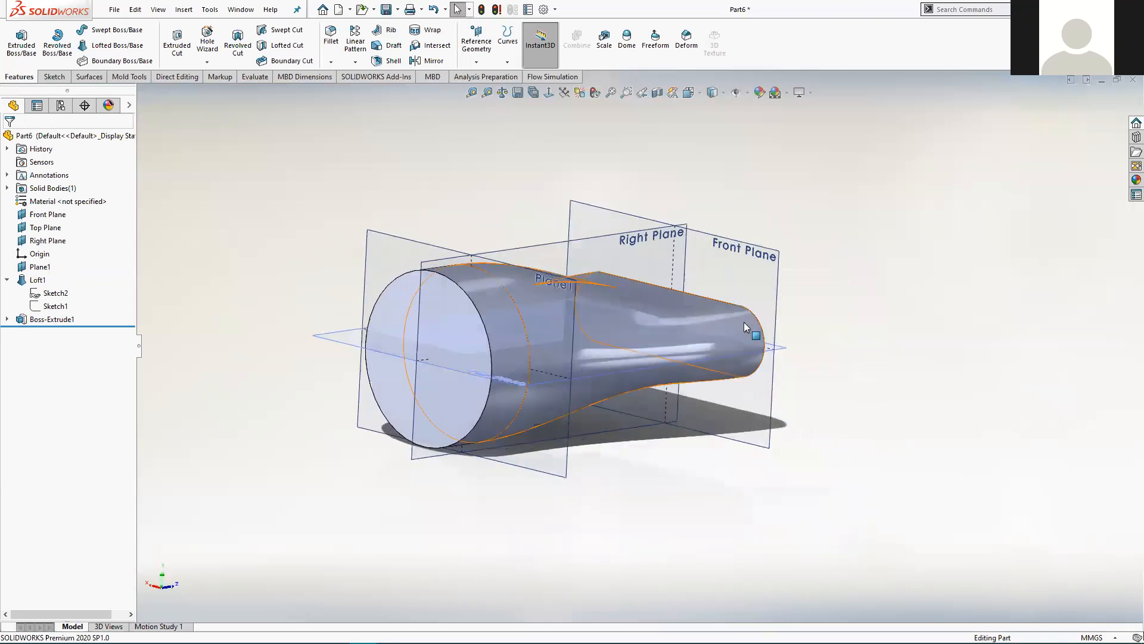
{"action": "middle_click_drag", "start_coordinate": [718, 365], "coordinate": [624, 346]}
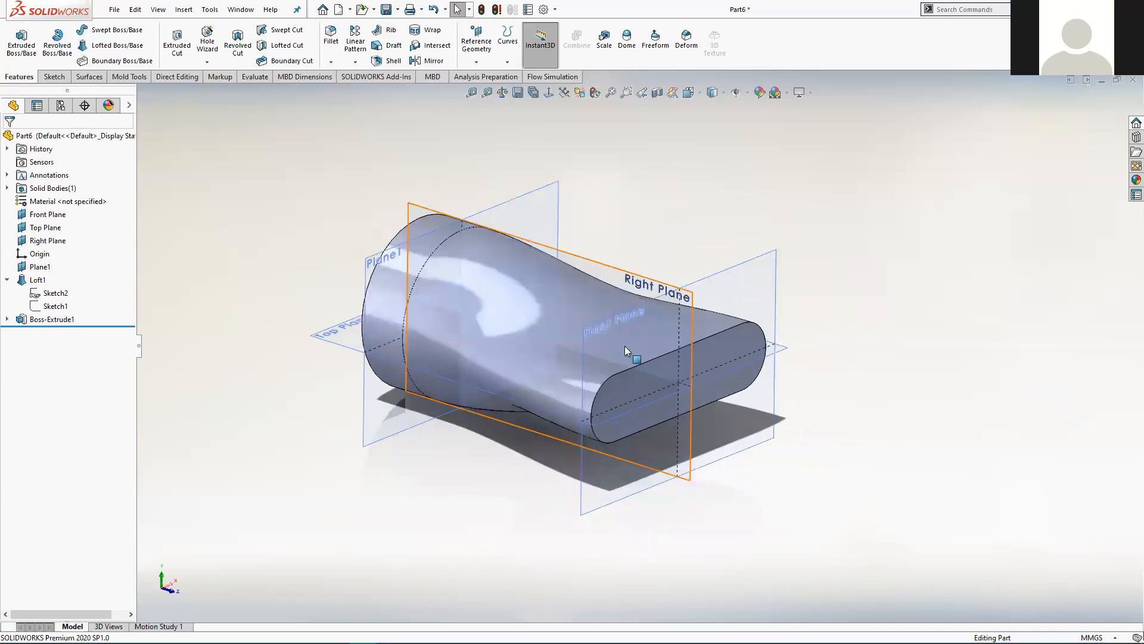
Start a Shell with 1 mm wall thickness and choose the nozzle's slot-shaped and circular end faces for removal.
{"action": "left_click", "coordinate": [388, 62]}
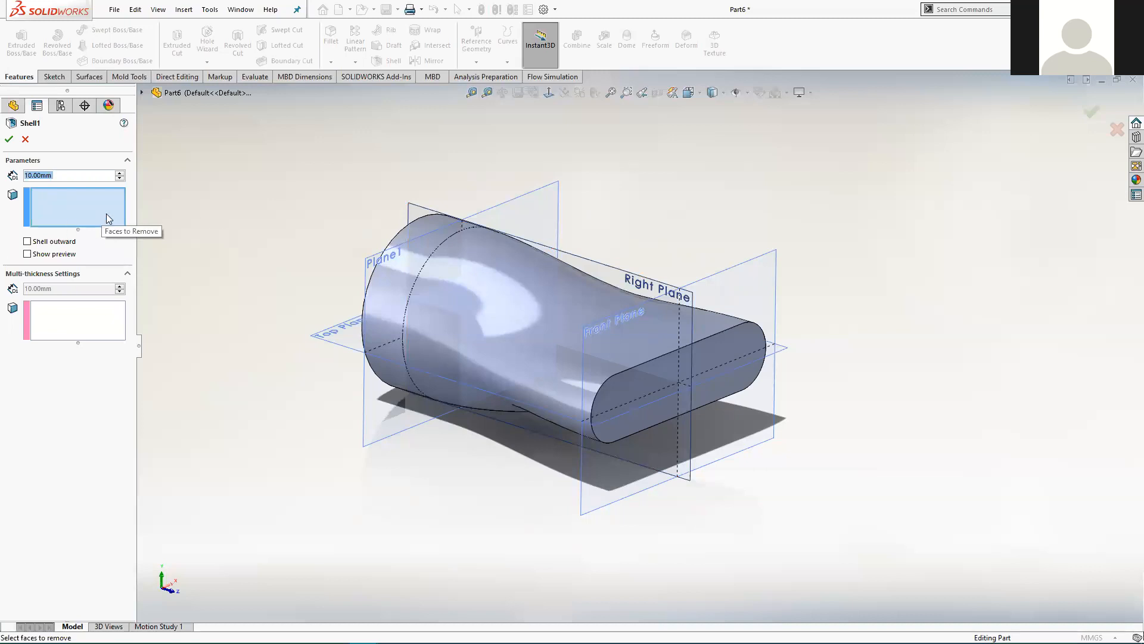
{"action": "left_click_drag", "start_coordinate": [7, 176], "coordinate": [10, 177]}
{"action": "type", "text": "1"}
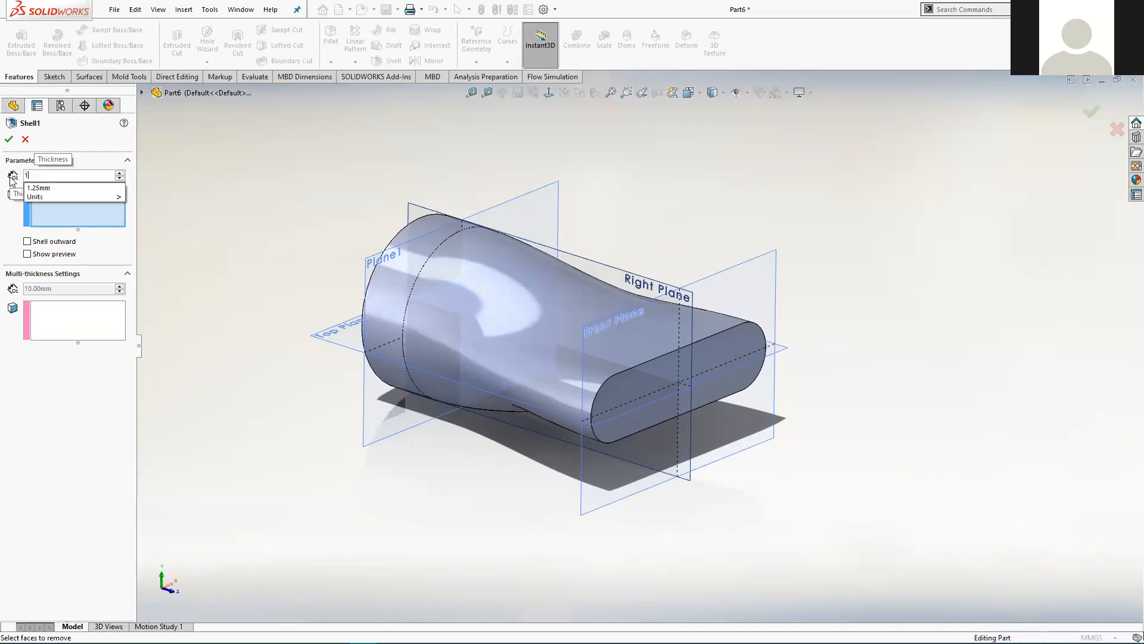
{"action": "left_click", "coordinate": [76, 217]}
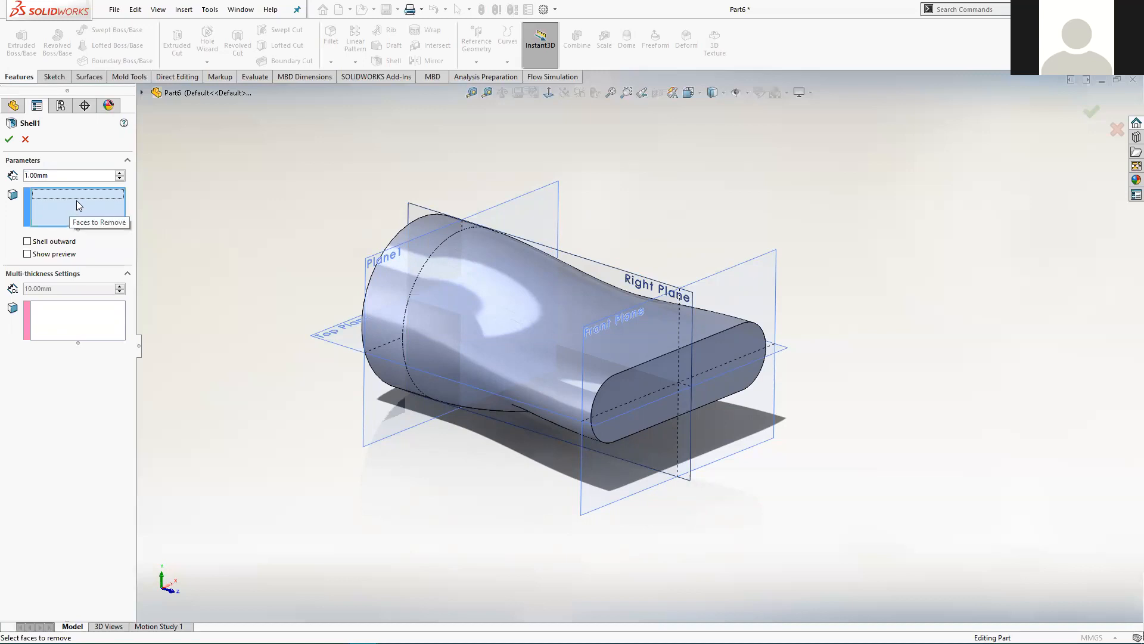
{"action": "left_click", "coordinate": [741, 342]}
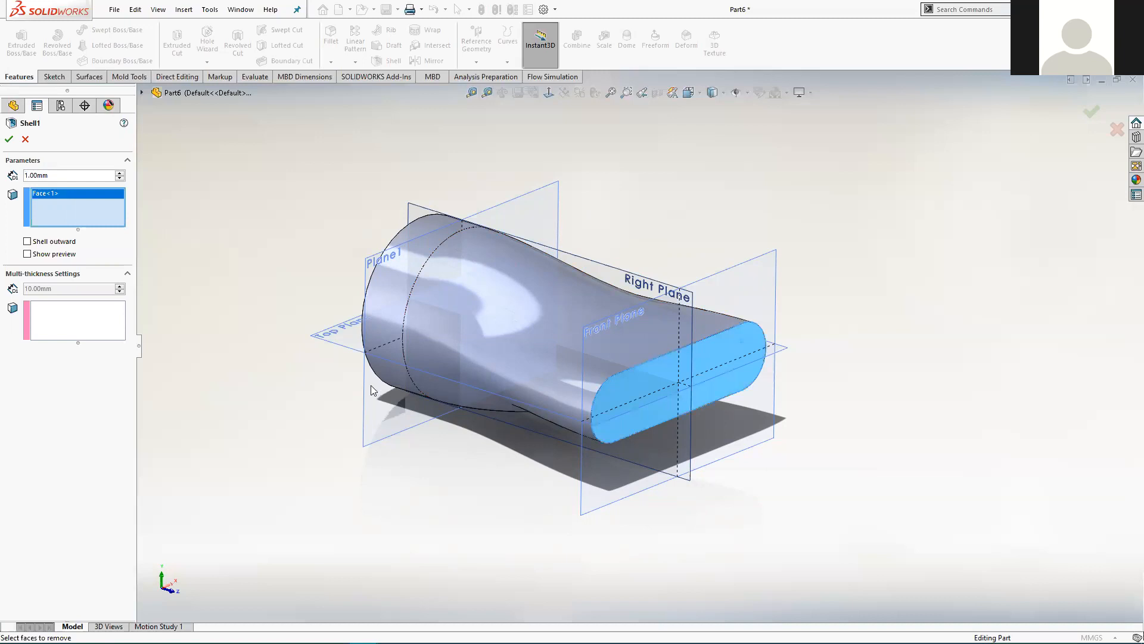
{"action": "middle_click_drag", "start_coordinate": [370, 385], "coordinate": [514, 414]}
{"action": "middle_click_drag", "start_coordinate": [423, 315], "coordinate": [424, 297]}
{"action": "left_click", "coordinate": [424, 297]}
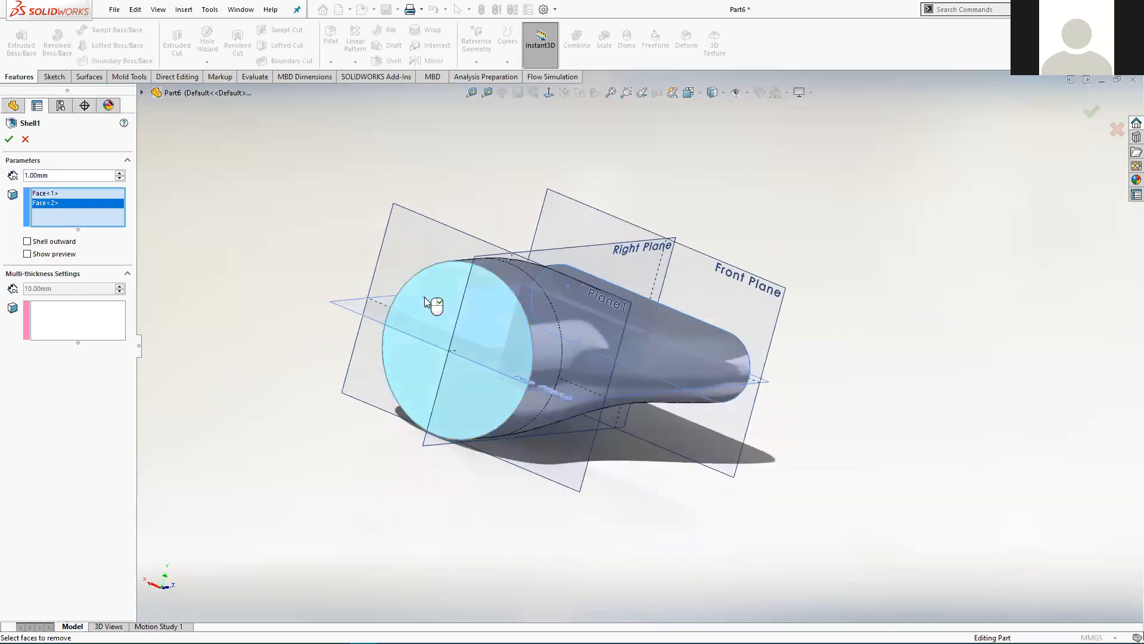
Enable the shell preview, check it from another angle and accept the shell.
{"action": "left_click", "coordinate": [28, 255]}
{"action": "middle_click_drag", "start_coordinate": [494, 342], "coordinate": [597, 382]}
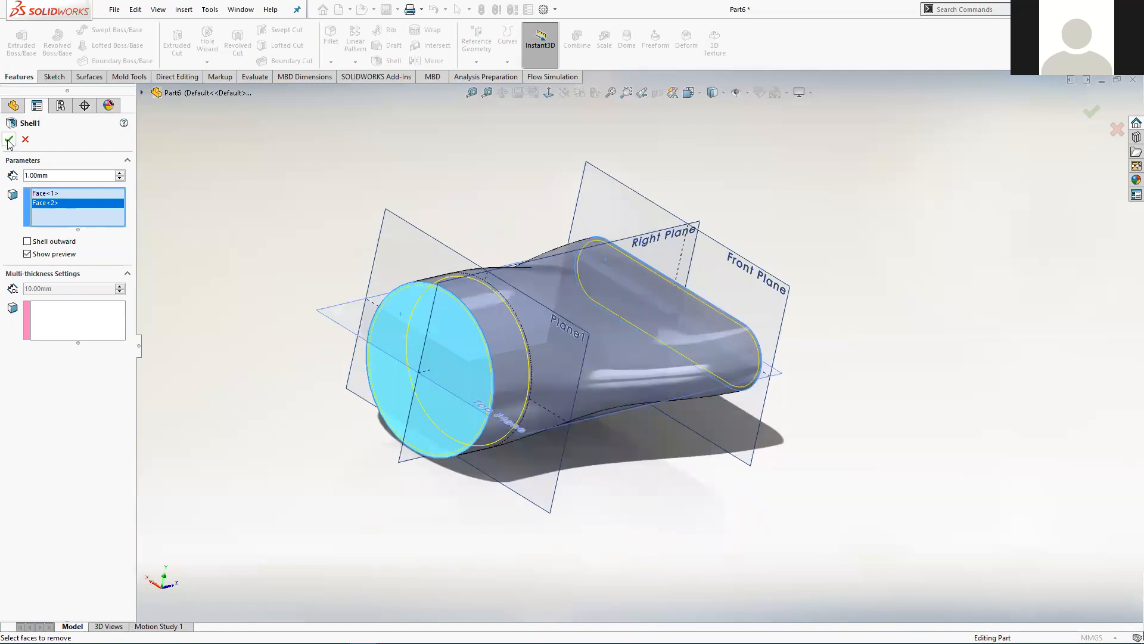
{"action": "key", "text": "Return"}
{"action": "mouse_move", "coordinate": [246, 188]}
{"action": "middle_mouse_down"}
{"action": "mouse_move", "coordinate": [288, 184]}
{"action": "mouse_move", "coordinate": [304, 143]}
{"action": "mouse_move", "coordinate": [304, 216]}
{"action": "mouse_move", "coordinate": [217, 122]}
{"action": "mouse_move", "coordinate": [212, 201]}
{"action": "mouse_move", "coordinate": [239, 145]}
{"action": "mouse_move", "coordinate": [232, 202]}
{"action": "mouse_move", "coordinate": [243, 188]}
{"action": "middle_mouse_up"}
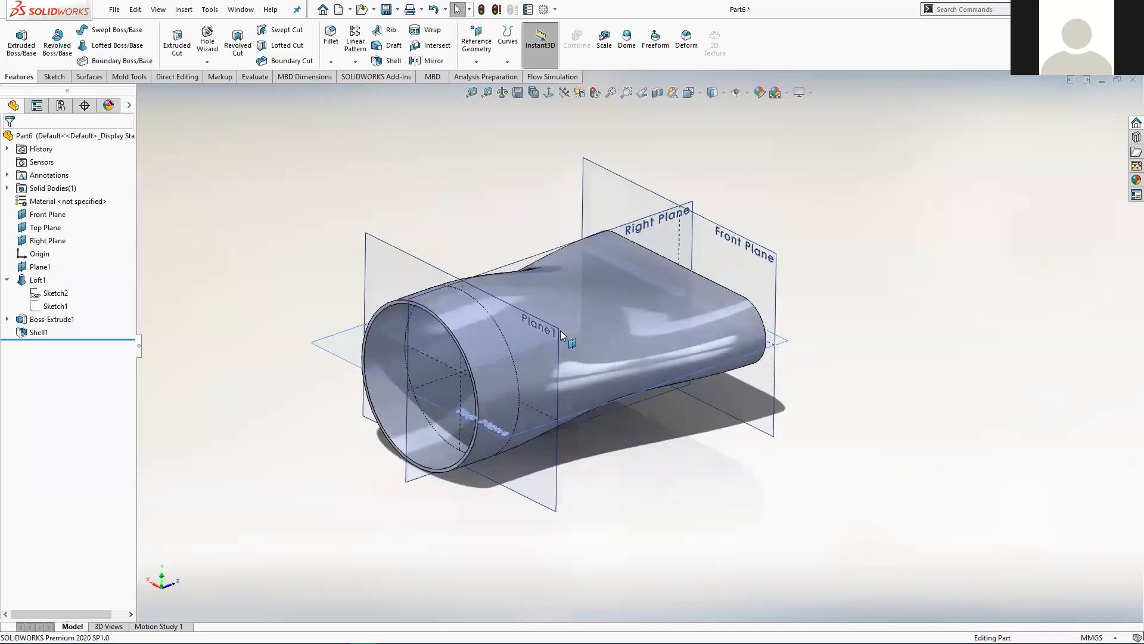
Start an extruded cut on the Top Plane and sketch a center rectangle about 16 by 15 mm on the collar end edge's midpoint.
{"action": "scroll", "coordinate": [400, 356], "scroll_direction": "down", "scroll_amount": 2}
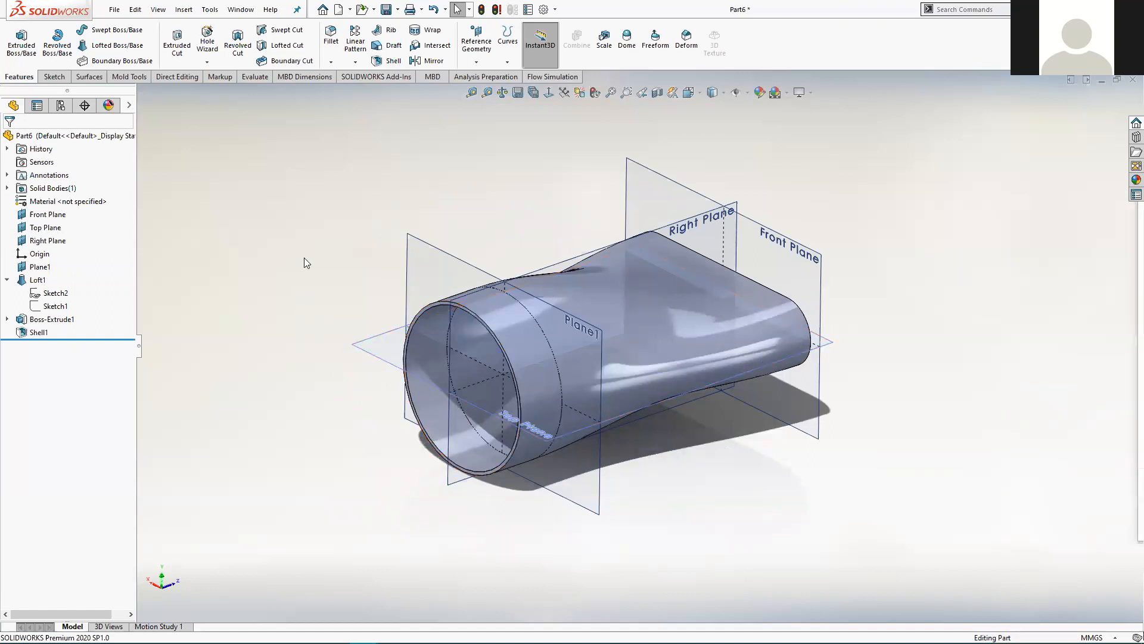
{"action": "left_click", "coordinate": [177, 40]}
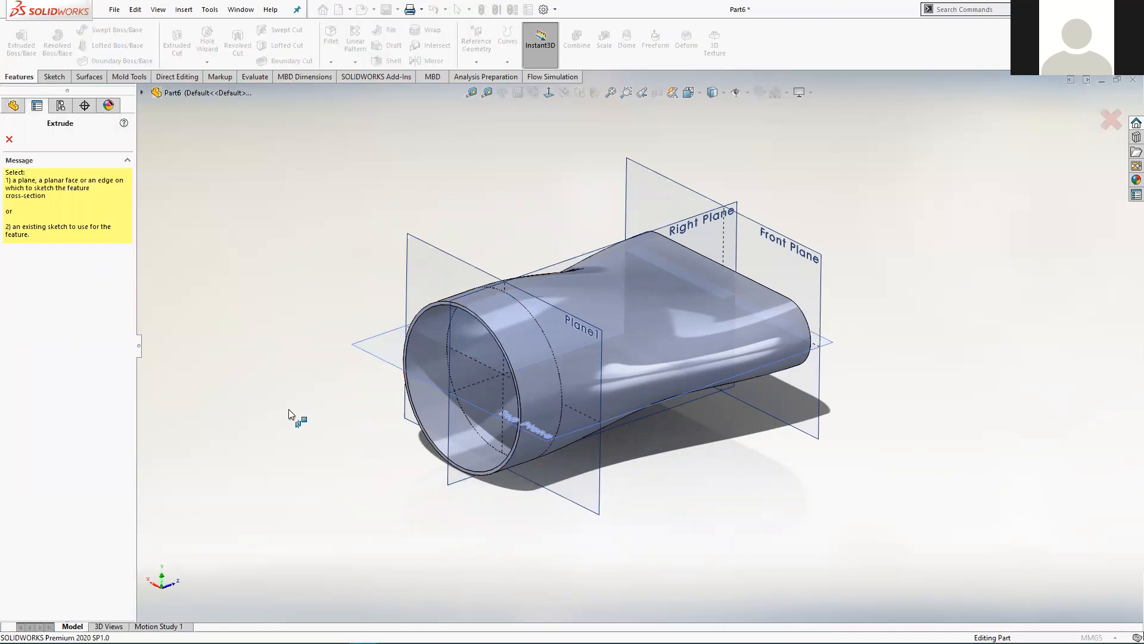
{"action": "left_click", "coordinate": [370, 349]}
{"action": "scroll", "coordinate": [766, 262], "scroll_direction": "up", "scroll_amount": 2}
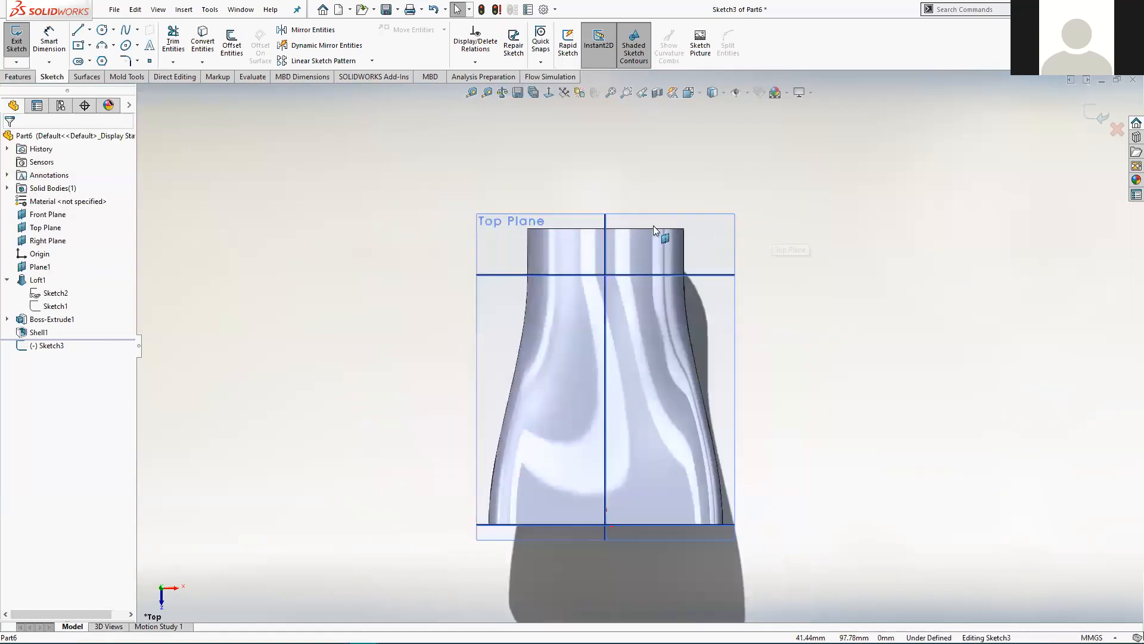
{"action": "scroll", "coordinate": [659, 230], "scroll_direction": "down", "scroll_amount": 2}
{"action": "left_click", "coordinate": [79, 45]}
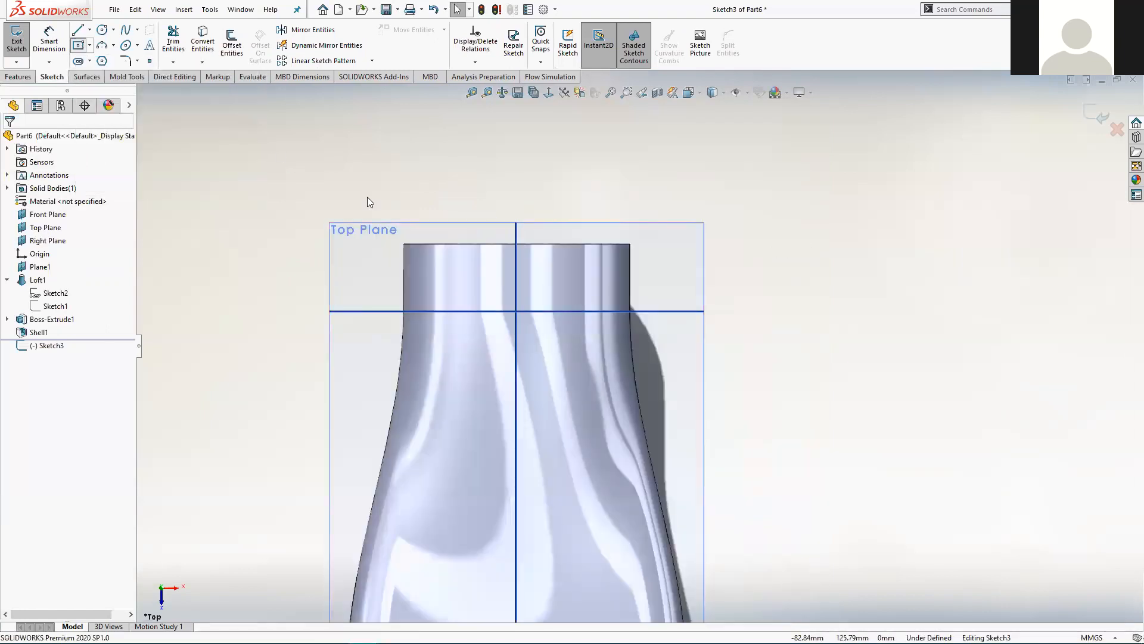
{"action": "left_click", "coordinate": [516, 243]}
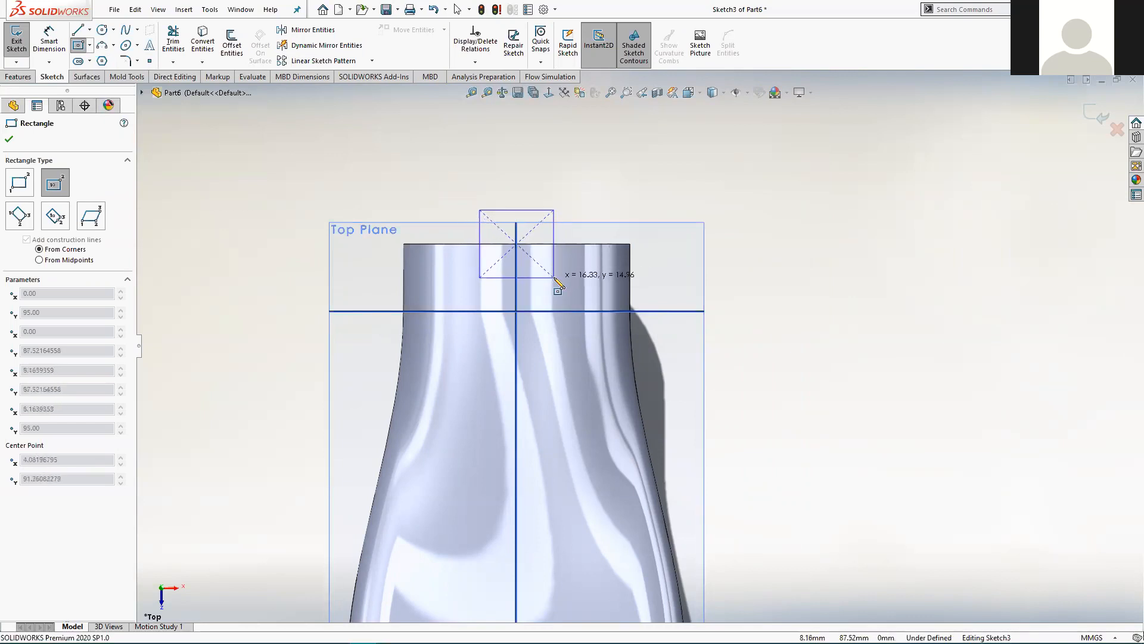
{"action": "left_click", "coordinate": [554, 278]}
{"action": "key", "text": "Escape"}
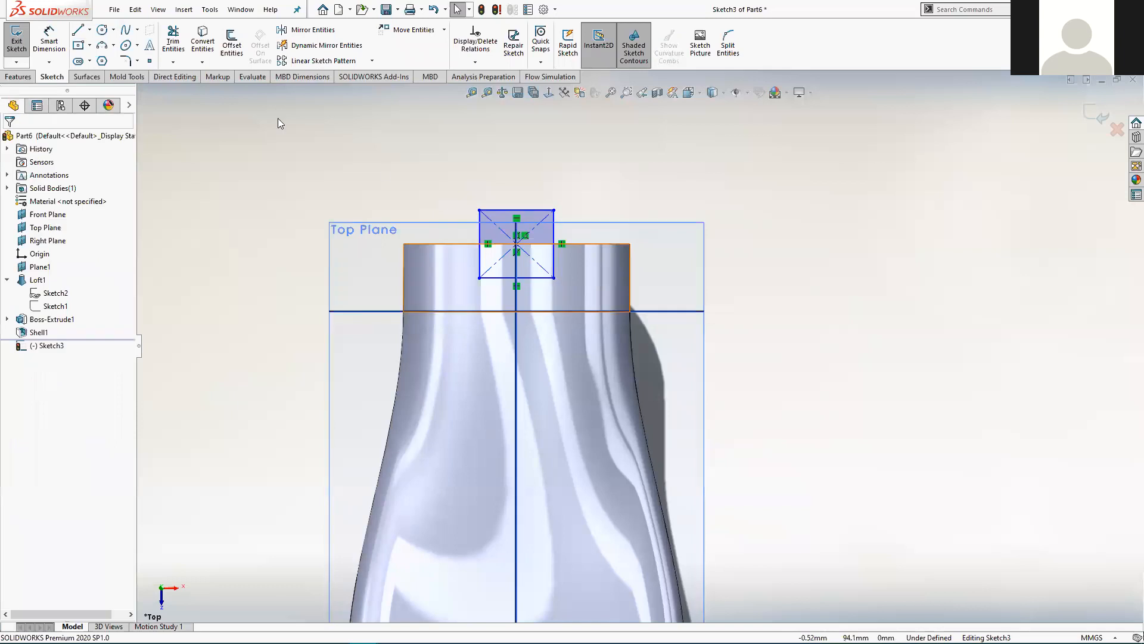
Dimension the rectangle 15 mm along the nozzle's axis and 10 mm across it.
{"action": "left_click", "coordinate": [554, 233]}
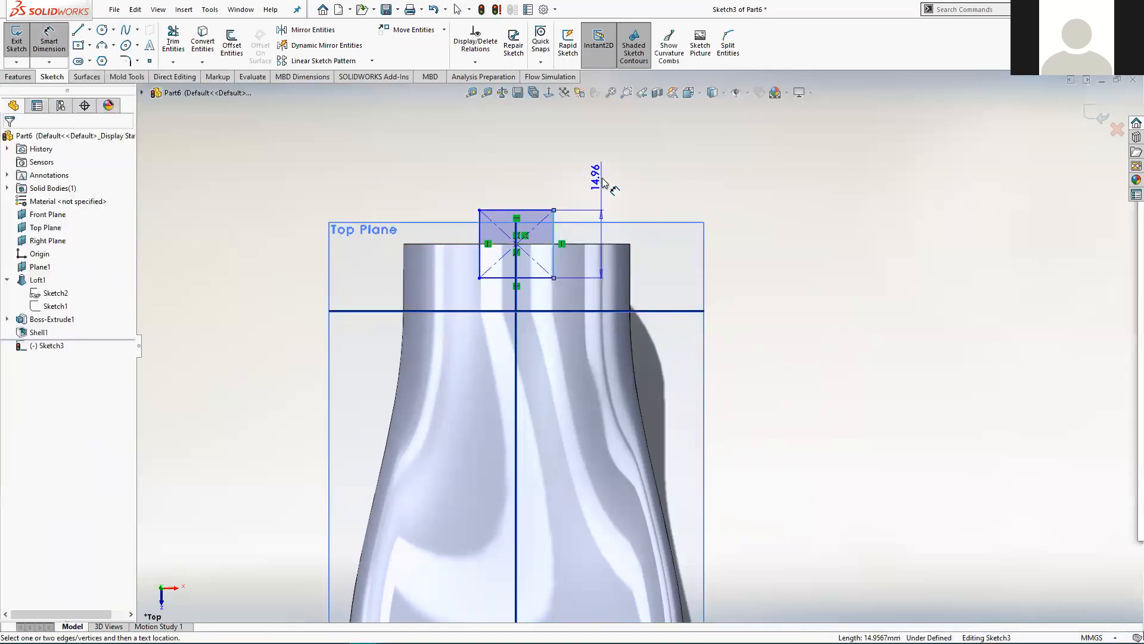
{"action": "left_click", "coordinate": [602, 188]}
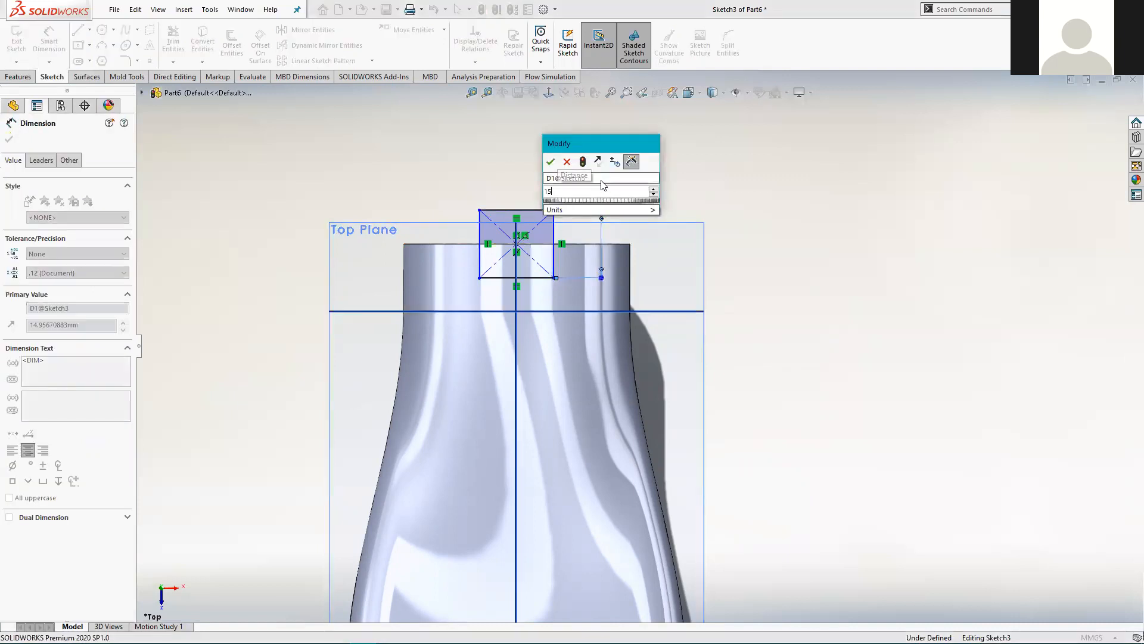
{"action": "type", "text": "15"}
{"action": "key", "text": "Return"}
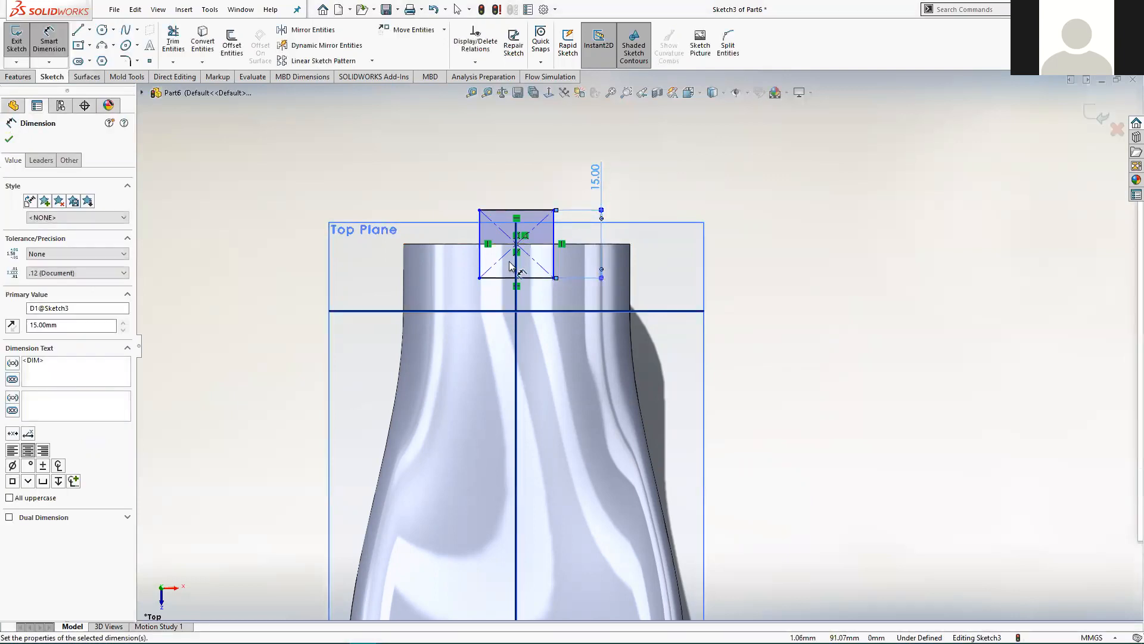
{"action": "left_click", "coordinate": [519, 209]}
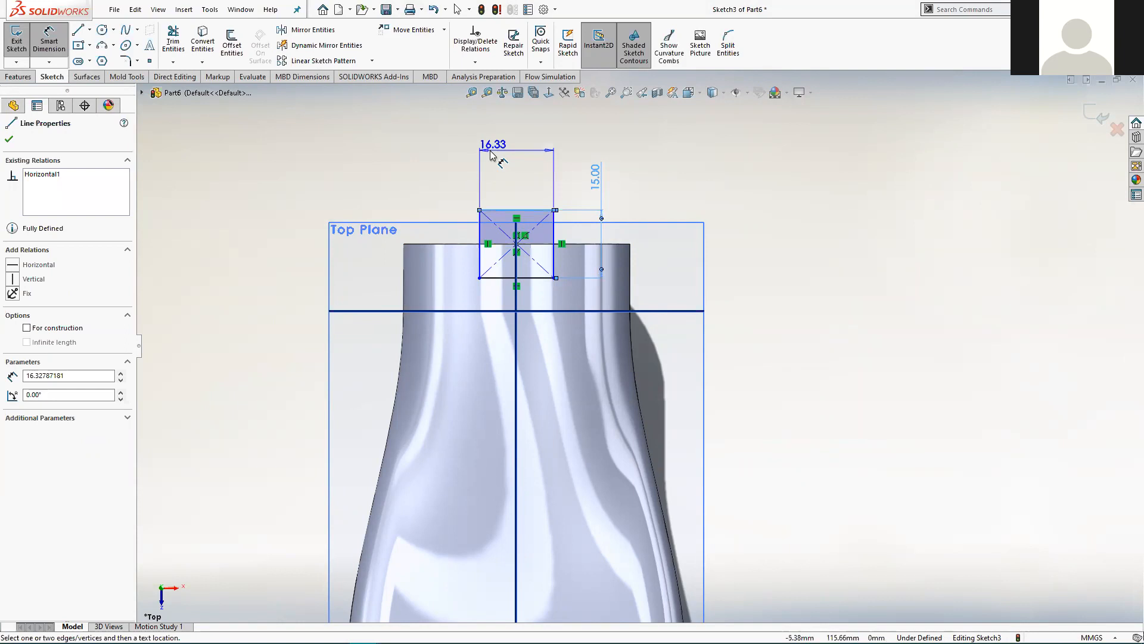
{"action": "left_click", "coordinate": [426, 150]}
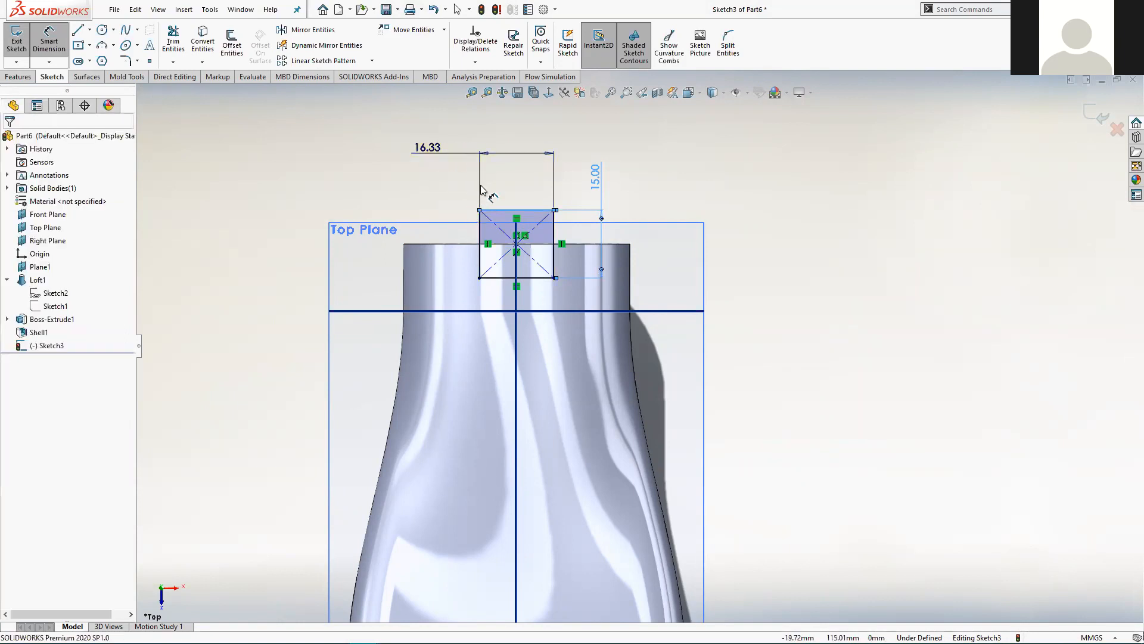
{"action": "left_click_drag", "start_coordinate": [556, 154], "coordinate": [537, 137]}
{"action": "left_click", "coordinate": [376, 139]}
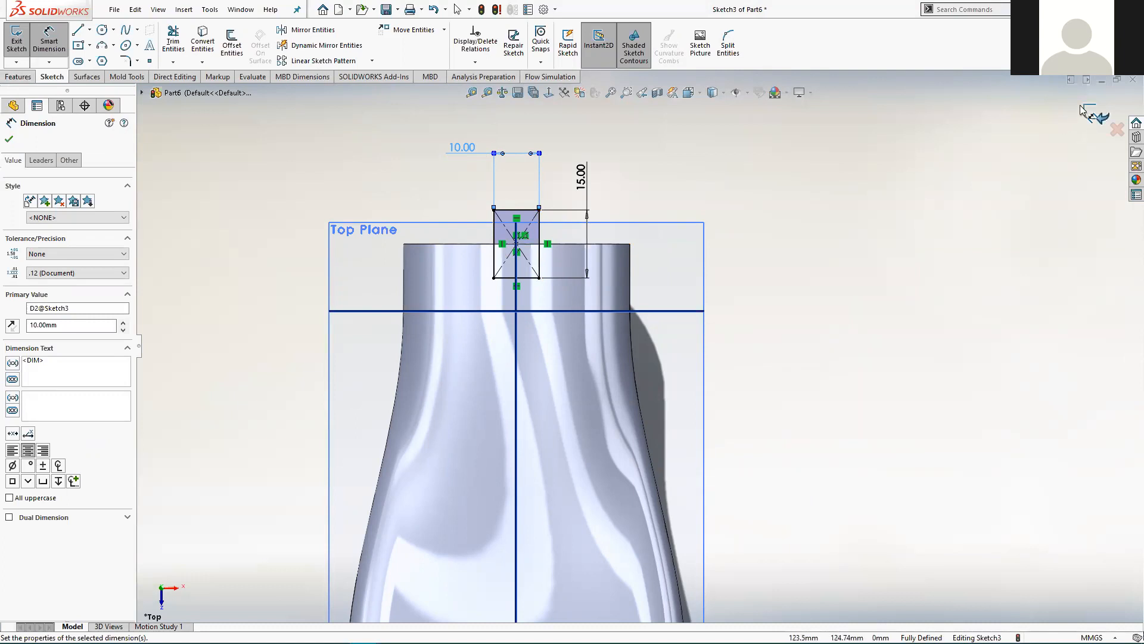
Finish the rectangle sketch and cut it Through All - Both to notch opposite sides of the collar.
{"action": "left_click", "coordinate": [754, 210]}
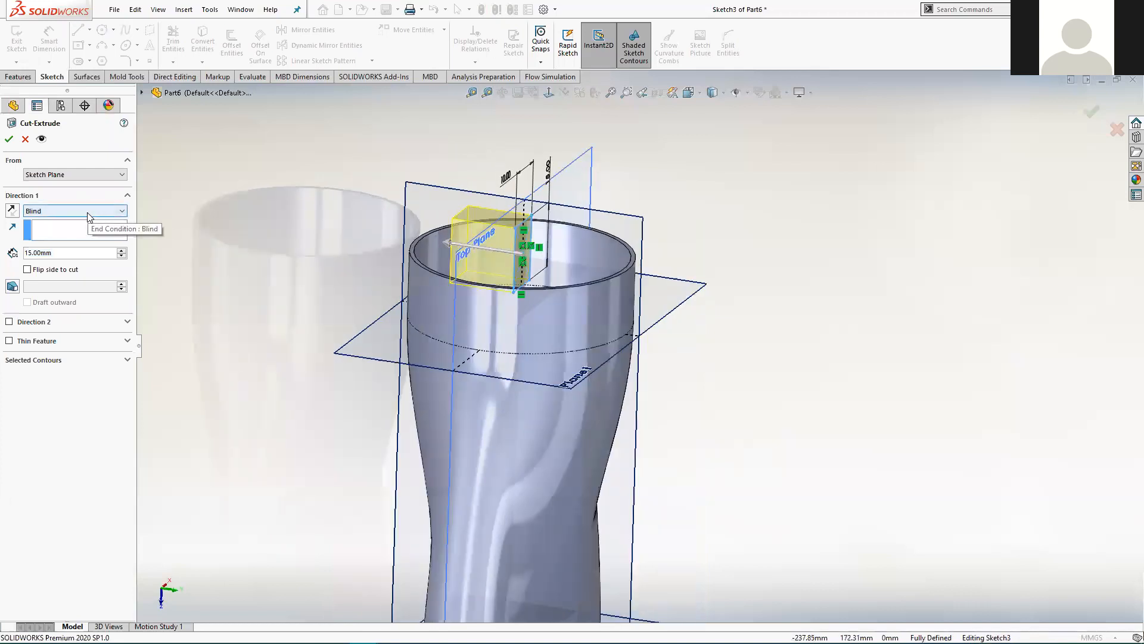
{"action": "left_click", "coordinate": [88, 211]}
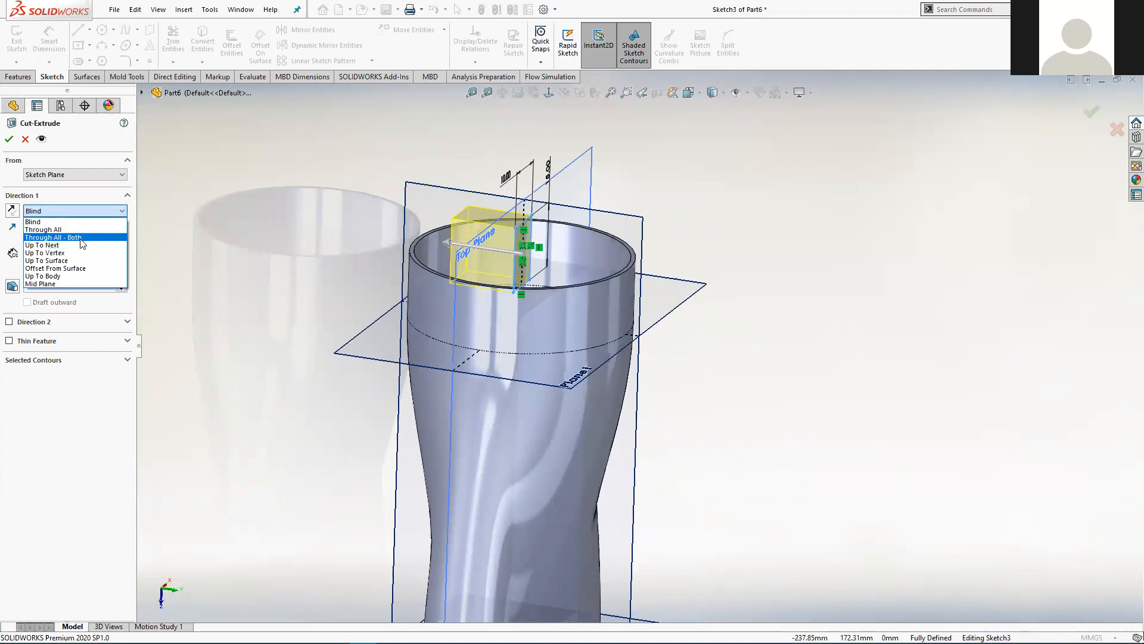
{"action": "left_click", "coordinate": [84, 237]}
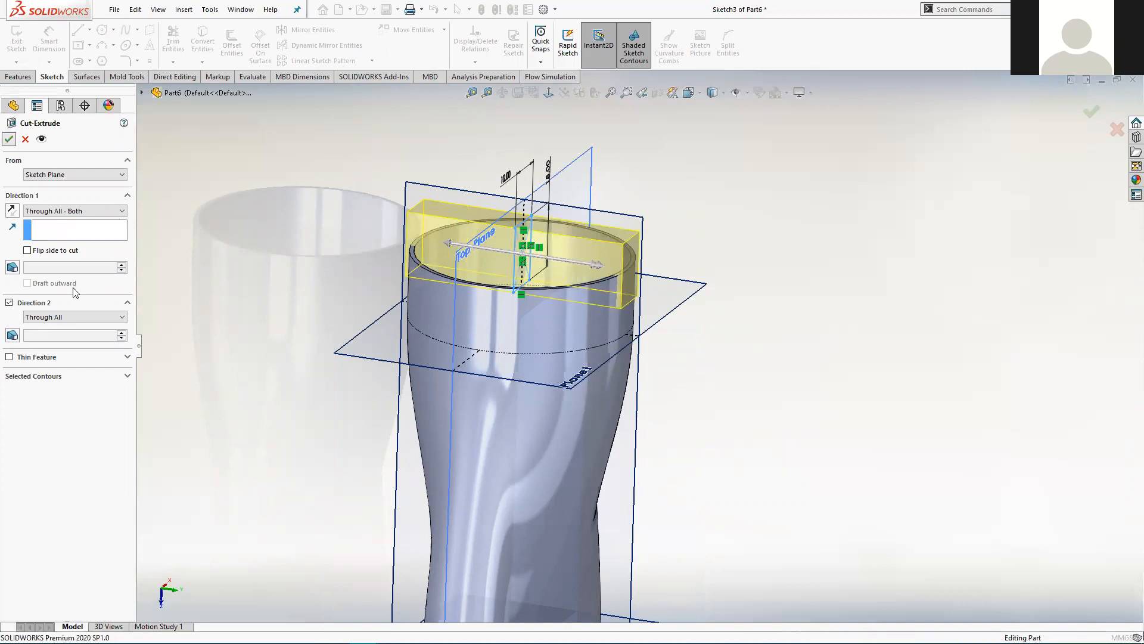
{"action": "key", "text": "Return"}
{"action": "mouse_move", "coordinate": [201, 274]}
{"action": "middle_mouse_down"}
{"action": "mouse_move", "coordinate": [275, 138]}
{"action": "mouse_move", "coordinate": [282, 258]}
{"action": "mouse_move", "coordinate": [262, 211]}
{"action": "middle_mouse_up"}
{"action": "left_click", "coordinate": [181, 242]}
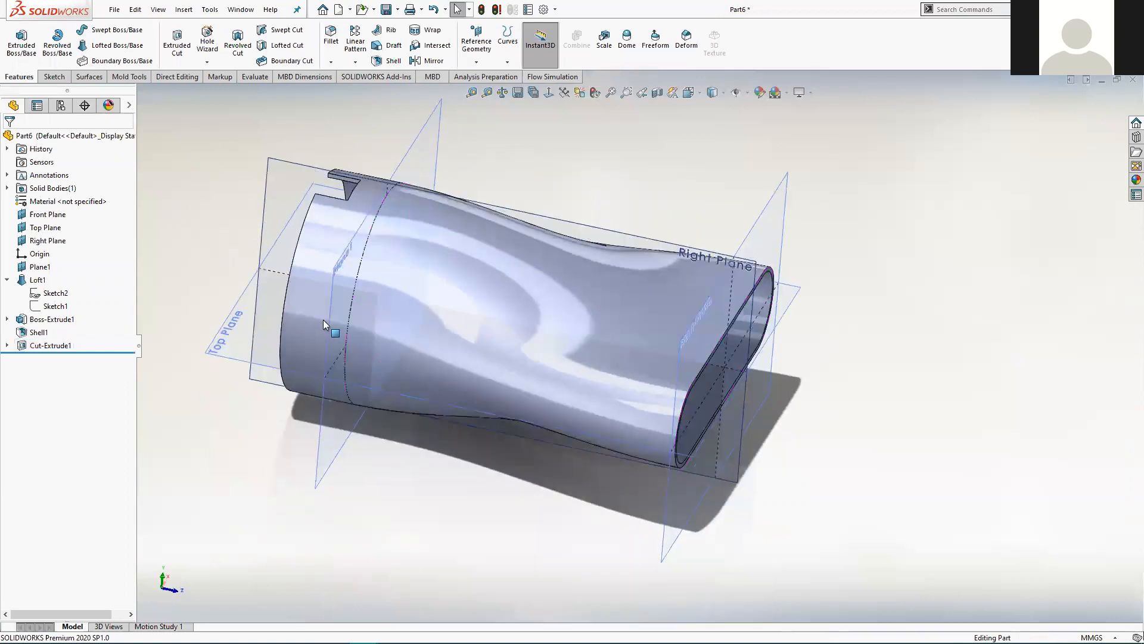
Show the loft's dimensions and stretch it by moving the circle's plane to a 110 mm offset.
{"action": "scroll", "coordinate": [510, 243], "scroll_direction": "up", "scroll_amount": 4}
{"action": "scroll", "coordinate": [510, 243], "scroll_direction": "down", "scroll_amount": 3}
{"action": "scroll", "coordinate": [806, 511], "scroll_direction": "up", "scroll_amount": 2}
{"action": "scroll", "coordinate": [806, 511], "scroll_direction": "down", "scroll_amount": 3}
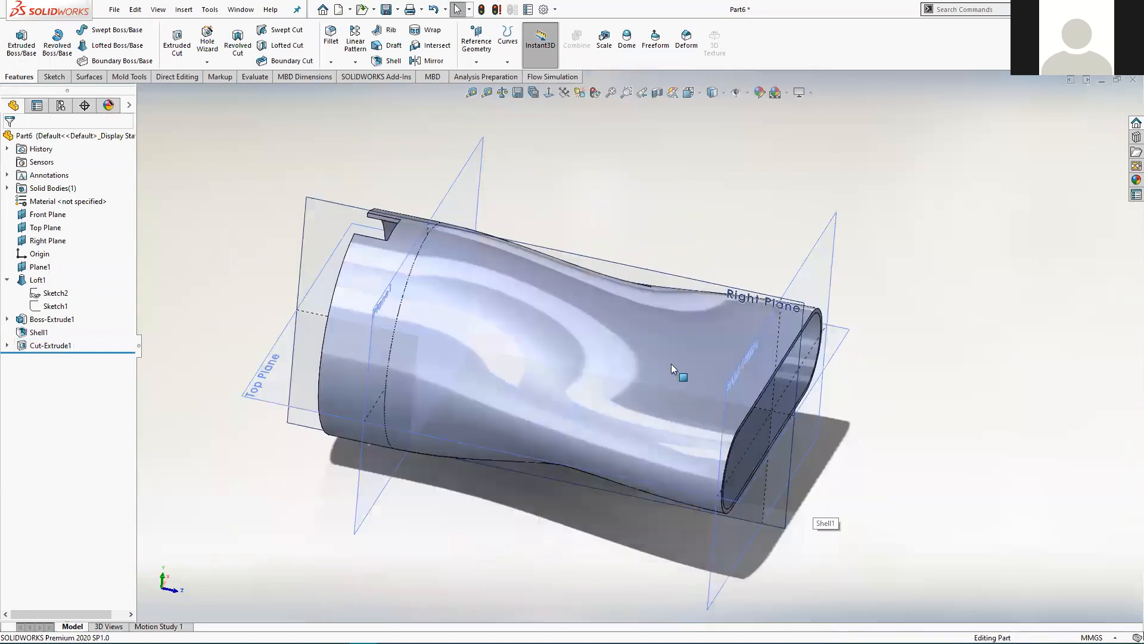
{"action": "double_click", "coordinate": [672, 364]}
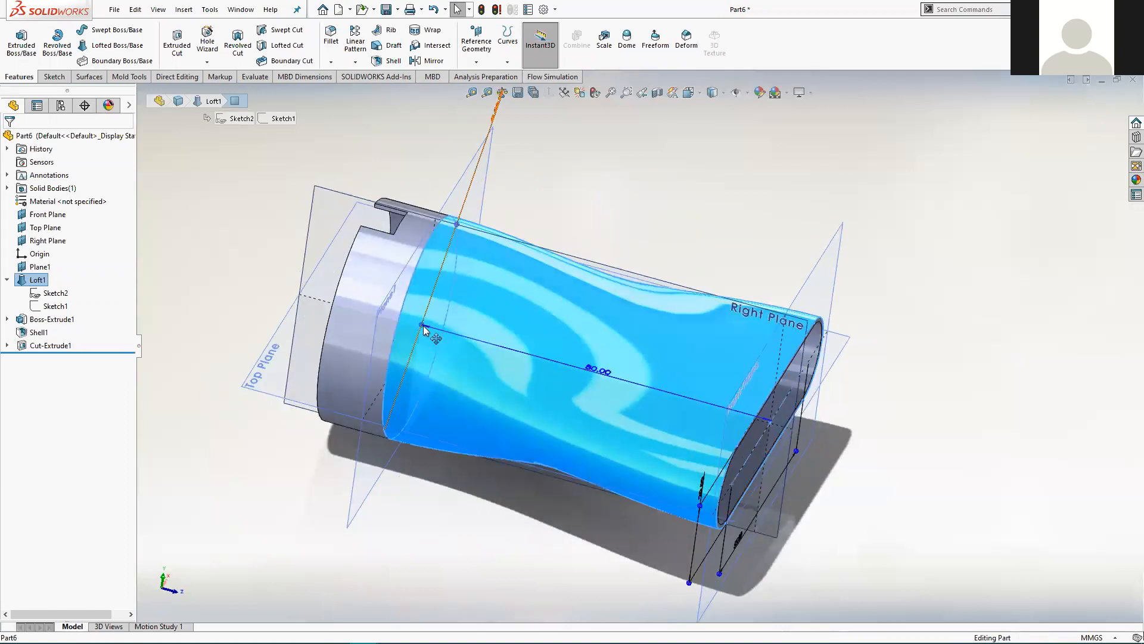
{"action": "mouse_move", "coordinate": [423, 329]}
{"action": "left_mouse_down"}
{"action": "mouse_move", "coordinate": [325, 310]}
{"action": "mouse_move", "coordinate": [301, 278]}
{"action": "mouse_move", "coordinate": [310, 285]}
{"action": "left_mouse_up"}
{"action": "middle_click_drag", "start_coordinate": [522, 484], "coordinate": [547, 448]}
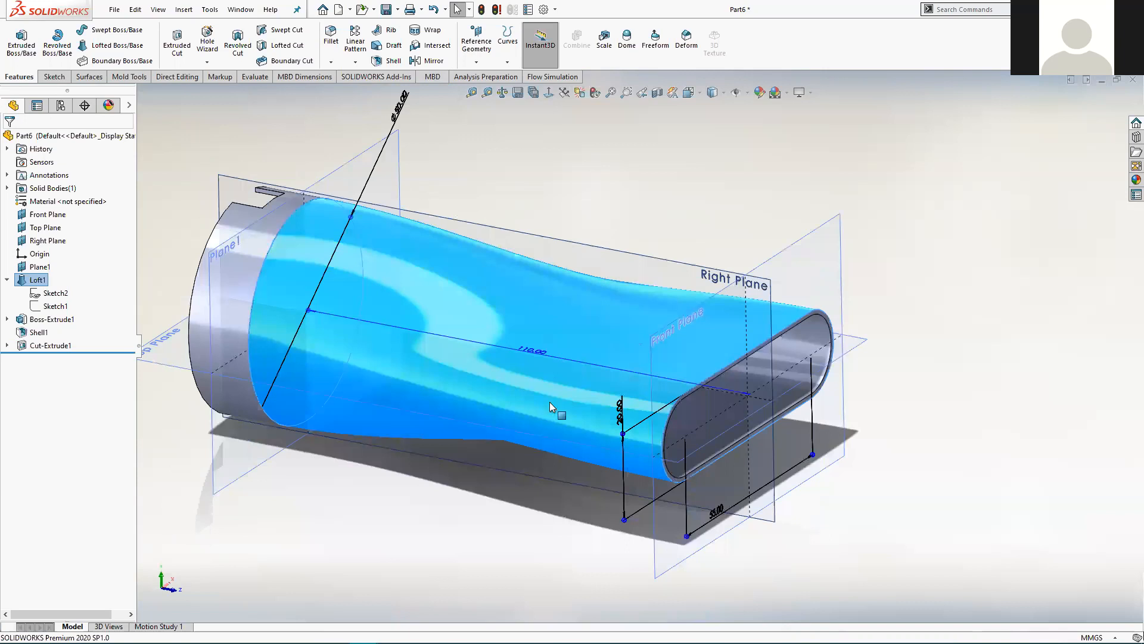
Examine the lengthened nozzle from several angles and display the dimensions of the loft's slot sketch.
{"action": "middle_click_drag", "start_coordinate": [549, 402], "coordinate": [647, 351]}
{"action": "scroll", "coordinate": [647, 351], "scroll_direction": "up", "scroll_amount": 3}
{"action": "scroll", "coordinate": [655, 355], "scroll_direction": "down", "scroll_amount": 3}
{"action": "middle_click_drag", "start_coordinate": [663, 414], "coordinate": [604, 391]}
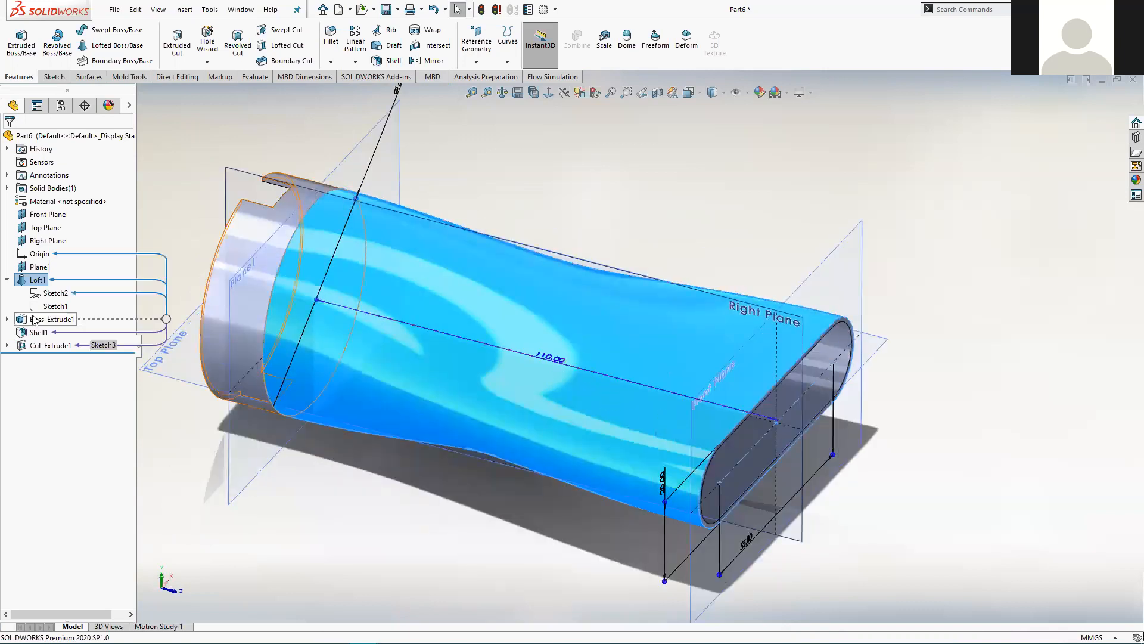
{"action": "left_click", "coordinate": [53, 306]}
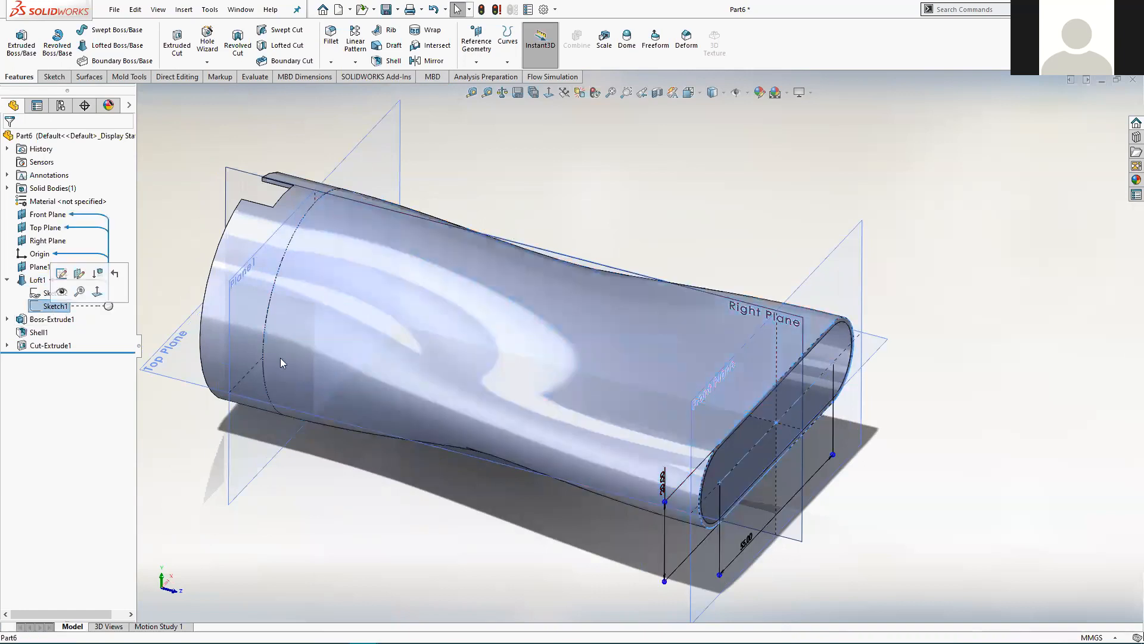
{"action": "scroll", "coordinate": [579, 366], "scroll_direction": "up", "scroll_amount": 2}
{"action": "mouse_move", "coordinate": [608, 344]}
{"action": "middle_mouse_down"}
{"action": "mouse_move", "coordinate": [572, 294]}
{"action": "mouse_move", "coordinate": [618, 325]}
{"action": "mouse_move", "coordinate": [650, 294]}
{"action": "mouse_move", "coordinate": [722, 383]}
{"action": "mouse_move", "coordinate": [566, 298]}
{"action": "mouse_move", "coordinate": [594, 362]}
{"action": "middle_mouse_up"}
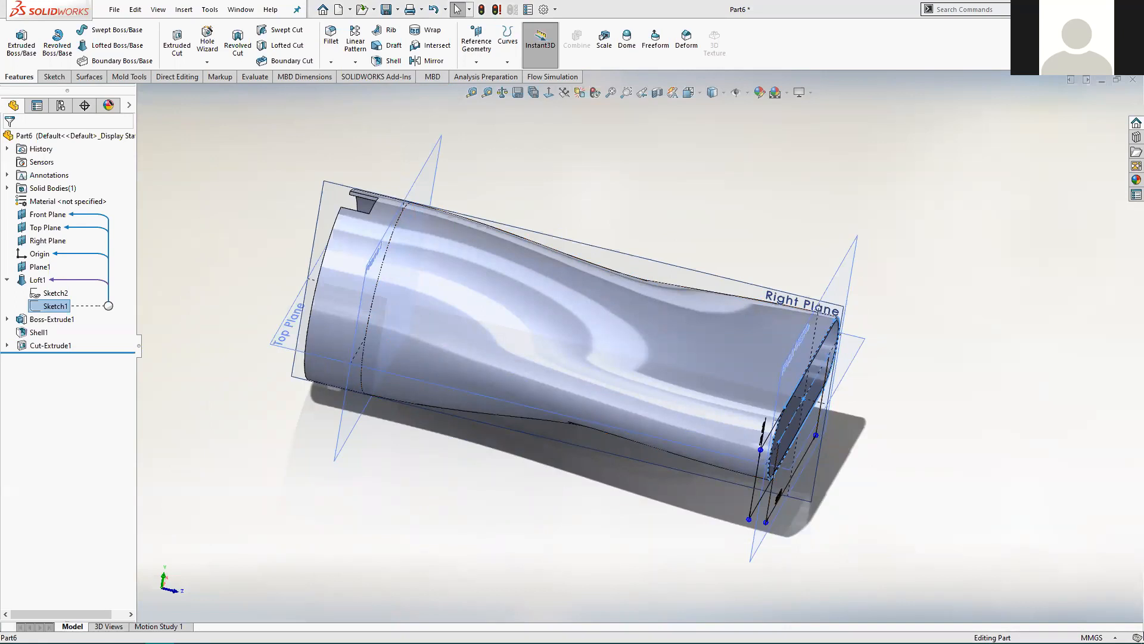
Switch to the tutorial PDF in the browser, zoom out and review the D-Ring Assembly page and the preceding sweep examples.
{"action": "key", "text": "alt+Tab"}
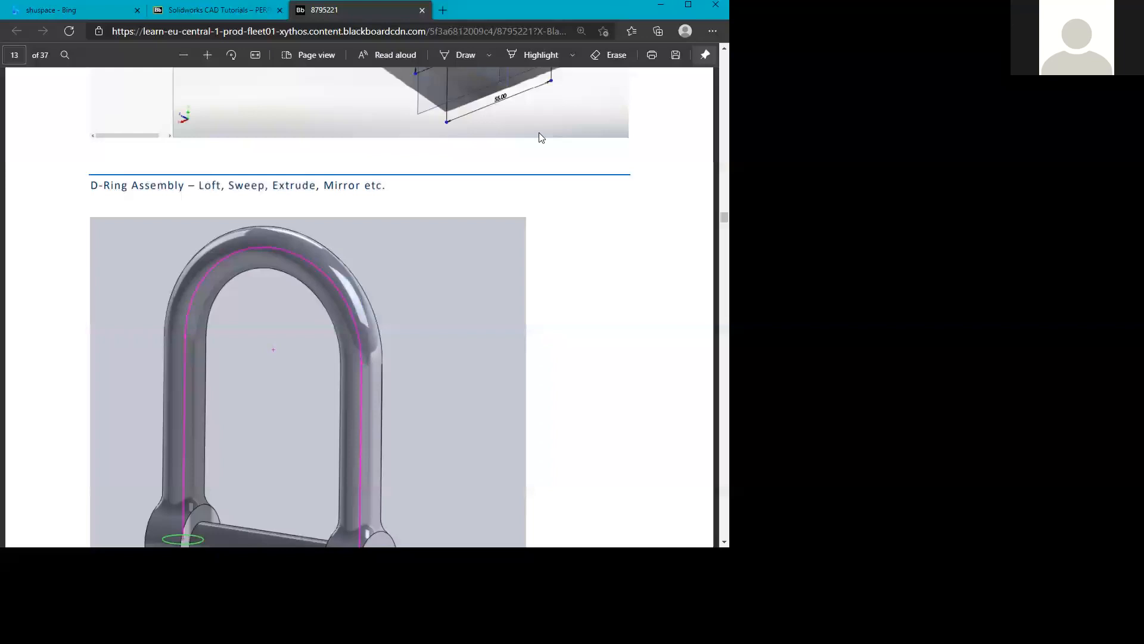
{"action": "left_click", "coordinate": [598, 55]}
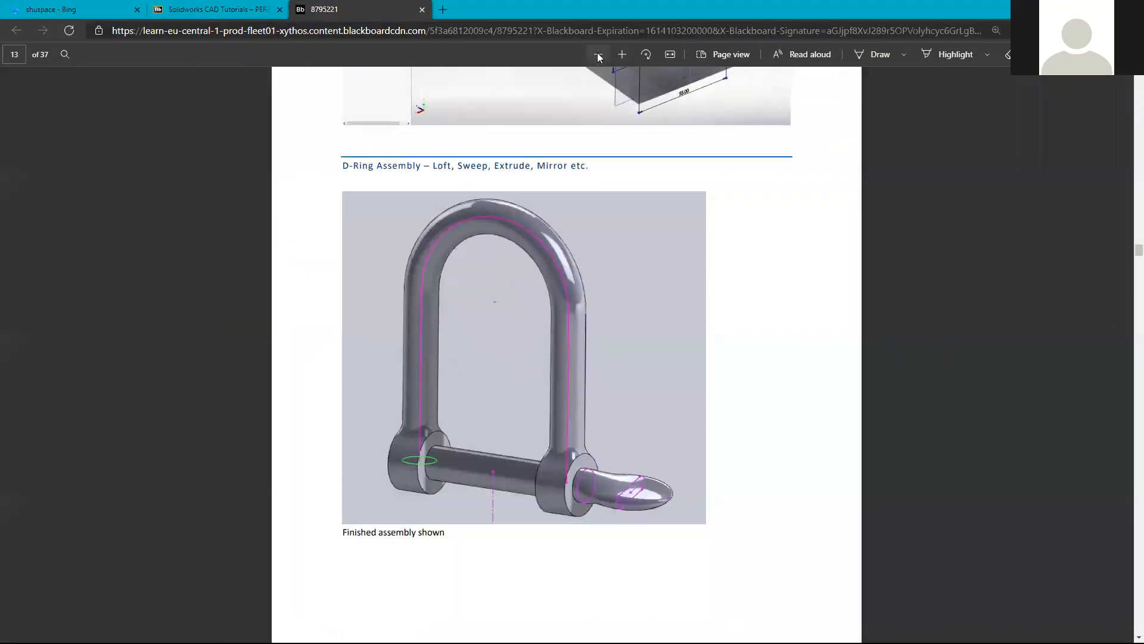
{"action": "left_click", "coordinate": [598, 55]}
{"action": "scroll", "coordinate": [482, 384], "scroll_direction": "down", "scroll_amount": 2}
{"action": "scroll", "coordinate": [481, 383], "scroll_direction": "up", "scroll_amount": 2}
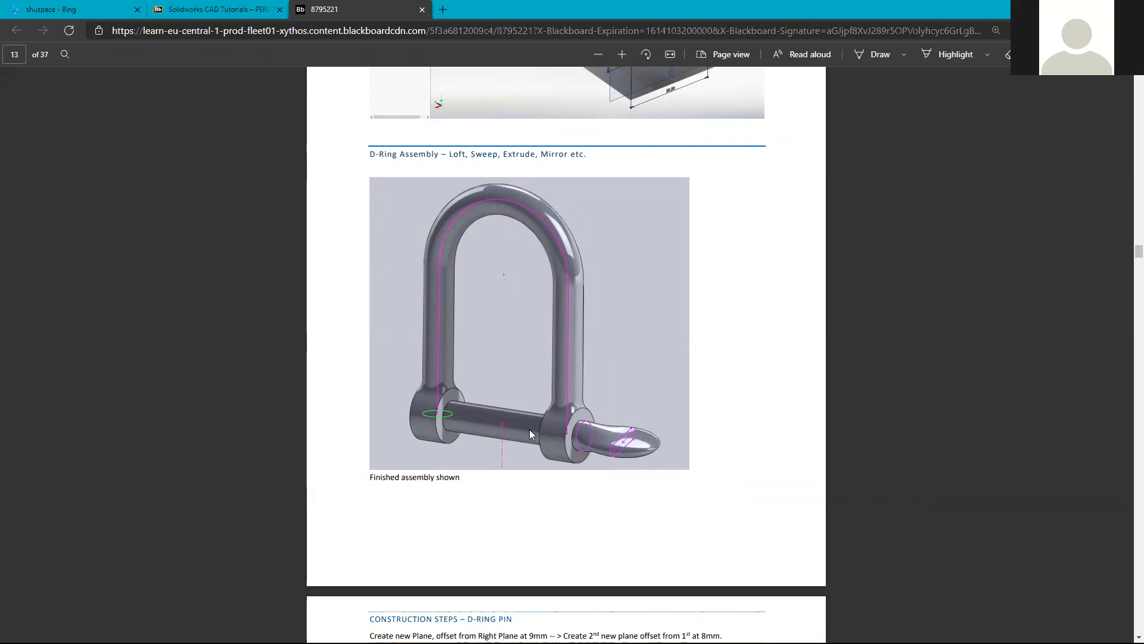
{"action": "scroll", "coordinate": [606, 332], "scroll_direction": "up", "scroll_amount": 5}
{"action": "scroll", "coordinate": [593, 335], "scroll_direction": "up", "scroll_amount": 8}
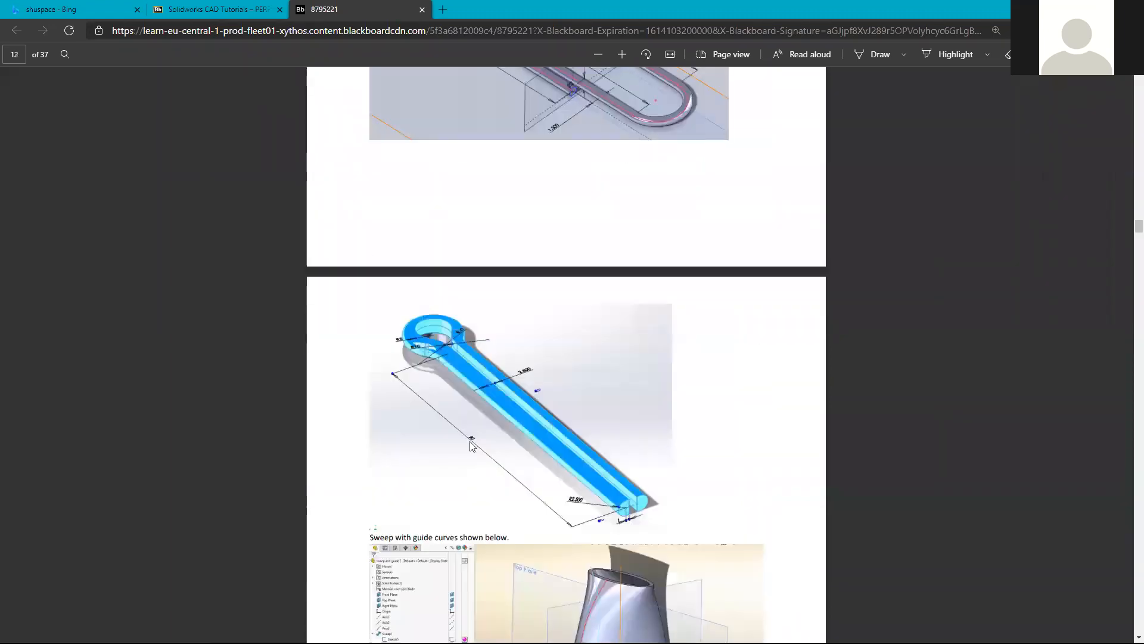
{"action": "scroll", "coordinate": [474, 435], "scroll_direction": "down", "scroll_amount": 4}
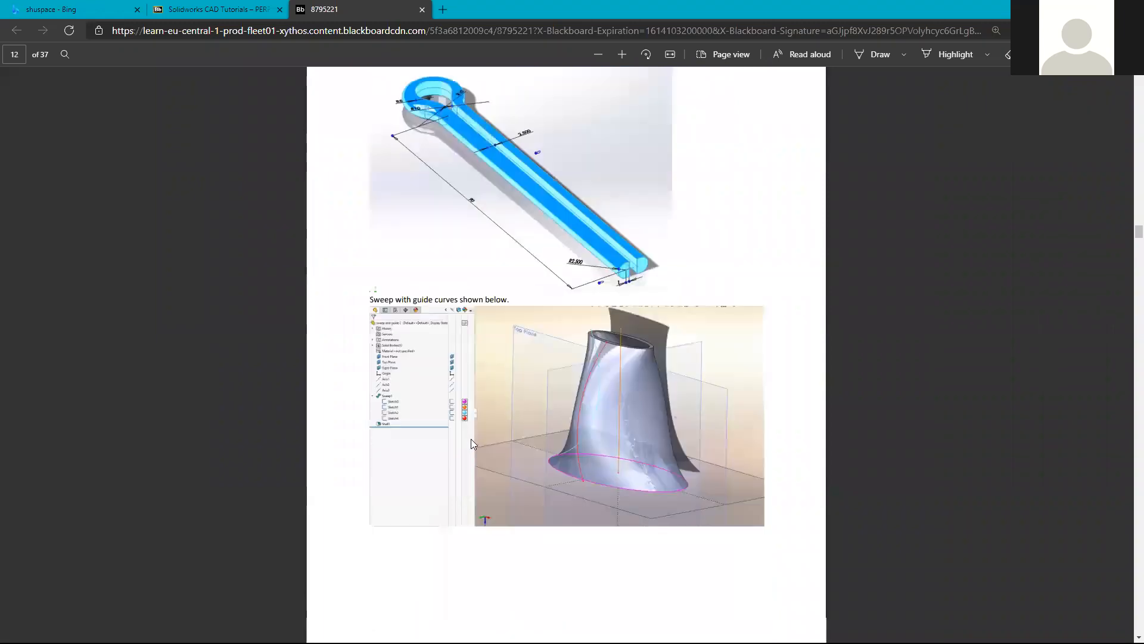
{"action": "scroll", "coordinate": [471, 440], "scroll_direction": "down", "scroll_amount": 10}
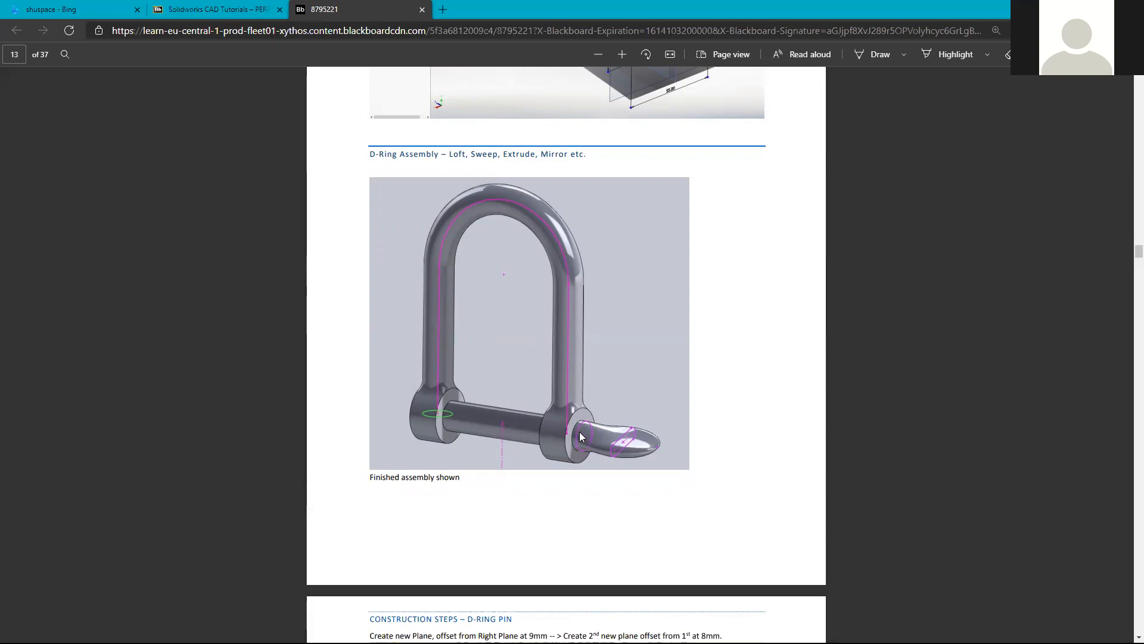
Enlarge the tutorial PDF and examine the finished D-Ring assembly picture, including its pin and ring body.
{"action": "scroll", "coordinate": [621, 447], "scroll_direction": "down", "scroll_amount": 2}
{"action": "scroll", "coordinate": [621, 439], "scroll_direction": "up", "scroll_amount": 2}
{"action": "left_click", "coordinate": [621, 52]}
{"action": "left_click", "coordinate": [621, 53]}
{"action": "scroll", "coordinate": [706, 269], "scroll_direction": "down", "scroll_amount": 4}
{"action": "scroll", "coordinate": [638, 414], "scroll_direction": "down", "scroll_amount": 1}
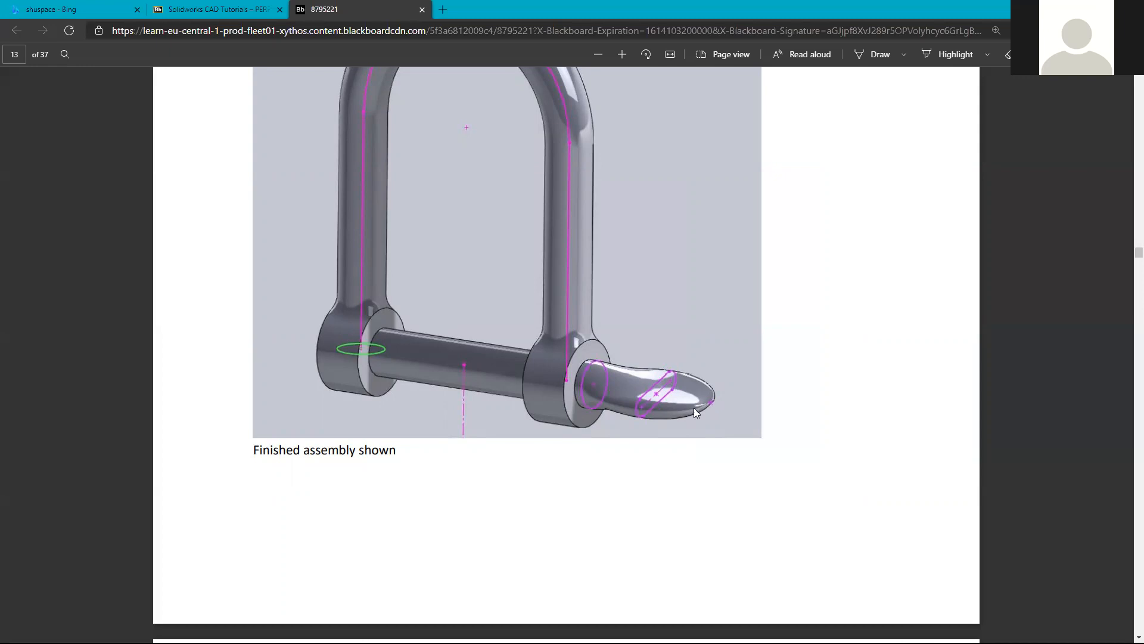
{"action": "scroll", "coordinate": [512, 401], "scroll_direction": "down", "scroll_amount": 5}
{"action": "scroll", "coordinate": [506, 393], "scroll_direction": "up", "scroll_amount": 8}
{"action": "scroll", "coordinate": [567, 420], "scroll_direction": "down", "scroll_amount": 2}
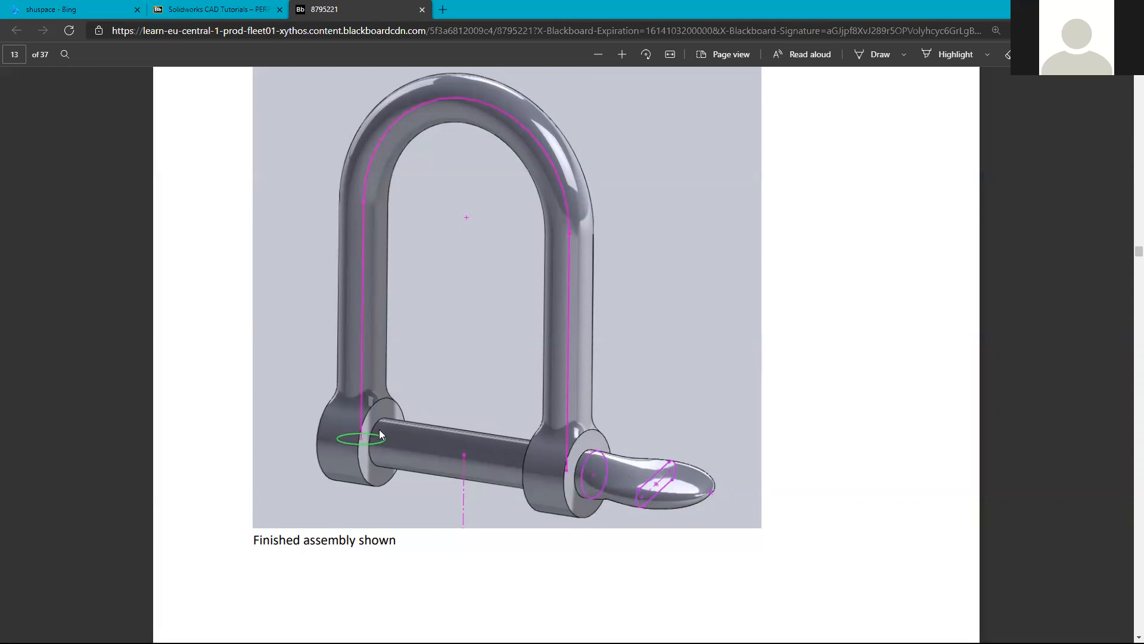
Skim the construction steps for the D-Ring pin and body, and return to the page explaining the Loft.
{"action": "scroll", "coordinate": [381, 432], "scroll_direction": "down", "scroll_amount": 5}
{"action": "scroll", "coordinate": [391, 442], "scroll_direction": "down", "scroll_amount": 10}
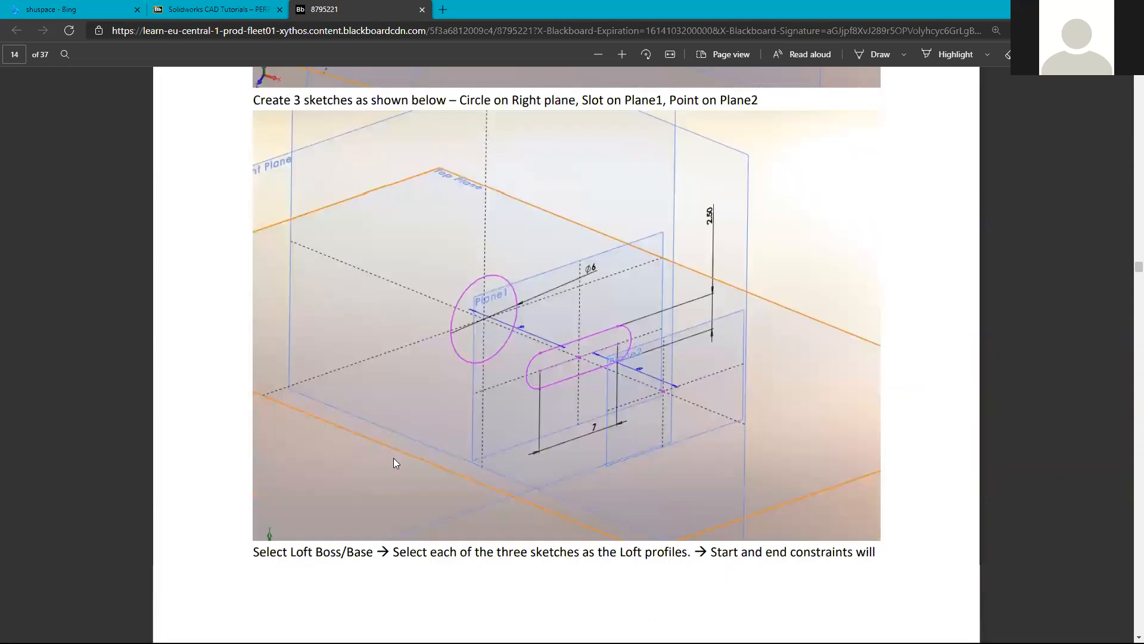
{"action": "scroll", "coordinate": [397, 471], "scroll_direction": "down", "scroll_amount": 10}
{"action": "scroll", "coordinate": [400, 483], "scroll_direction": "down", "scroll_amount": 10}
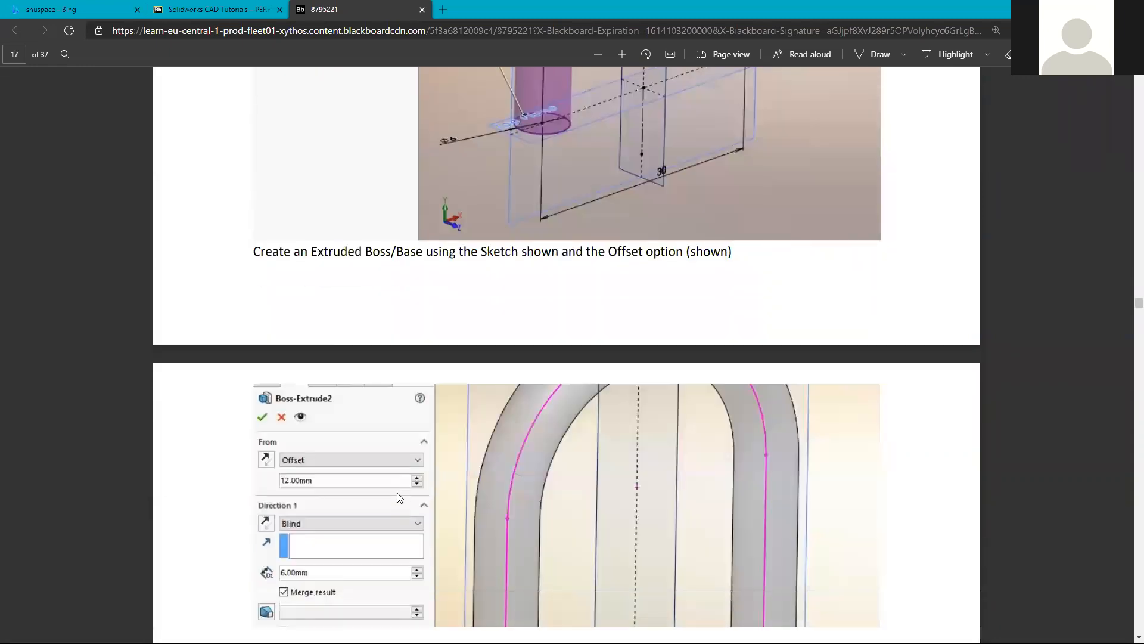
{"action": "scroll", "coordinate": [399, 485], "scroll_direction": "down", "scroll_amount": 10}
{"action": "scroll", "coordinate": [399, 486], "scroll_direction": "down", "scroll_amount": 10}
{"action": "scroll", "coordinate": [401, 448], "scroll_direction": "up", "scroll_amount": 3}
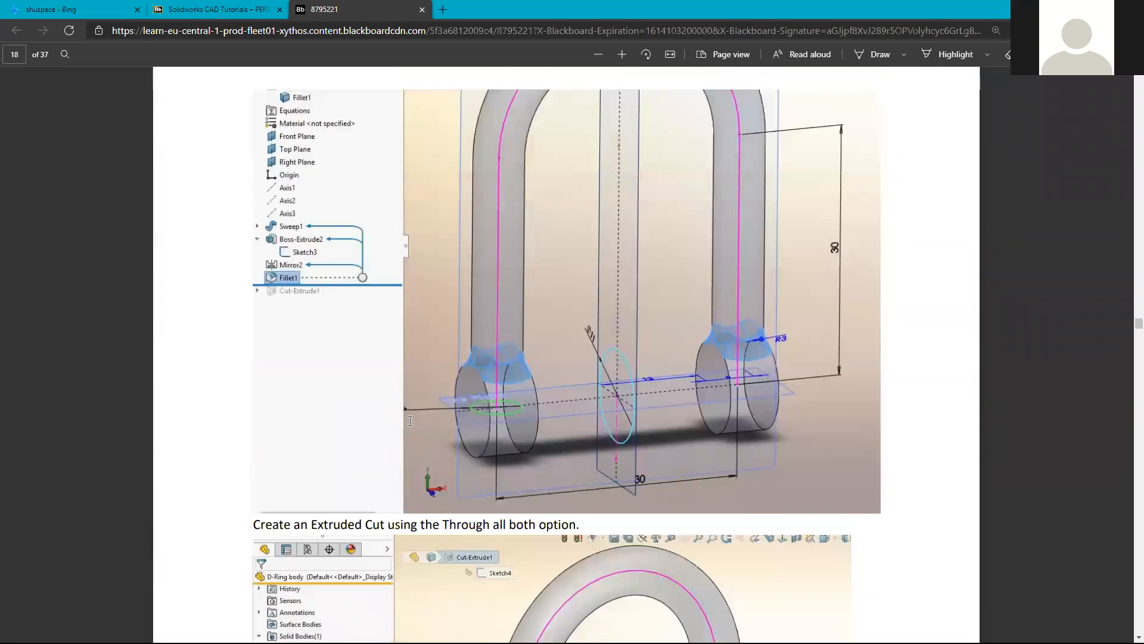
{"action": "scroll", "coordinate": [402, 405], "scroll_direction": "up", "scroll_amount": 10}
{"action": "scroll", "coordinate": [401, 393], "scroll_direction": "up", "scroll_amount": 10}
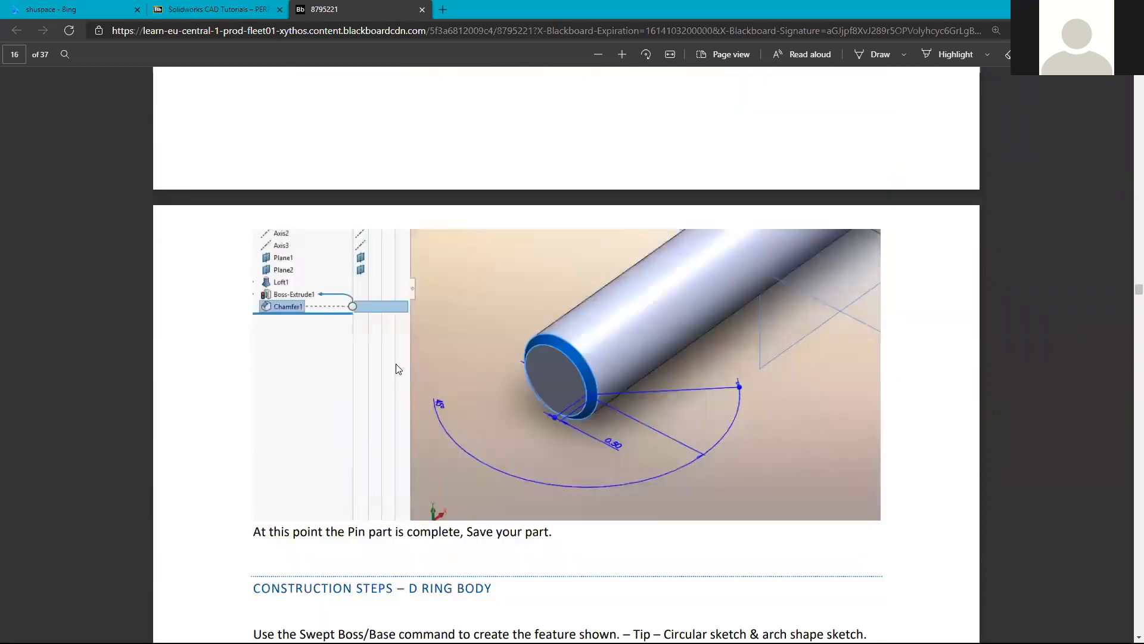
{"action": "scroll", "coordinate": [394, 361], "scroll_direction": "up", "scroll_amount": 10}
{"action": "scroll", "coordinate": [392, 369], "scroll_direction": "up", "scroll_amount": 20}
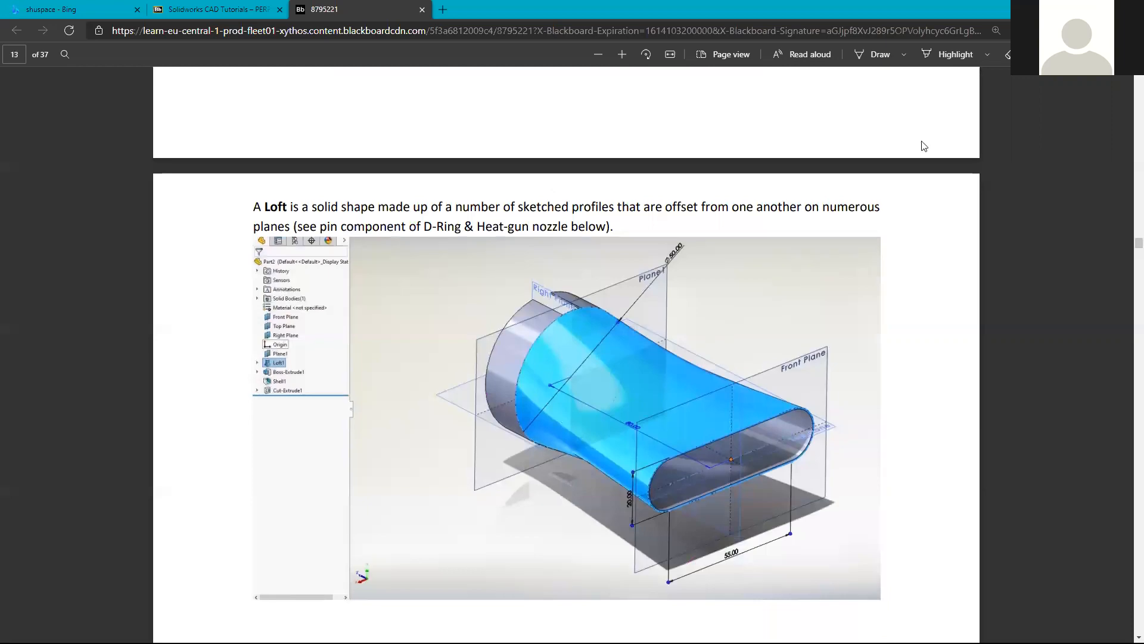
Switch to SOLIDWORKS and minimize the nozzle part's window.
{"action": "left_click", "coordinate": [1075, 9]}
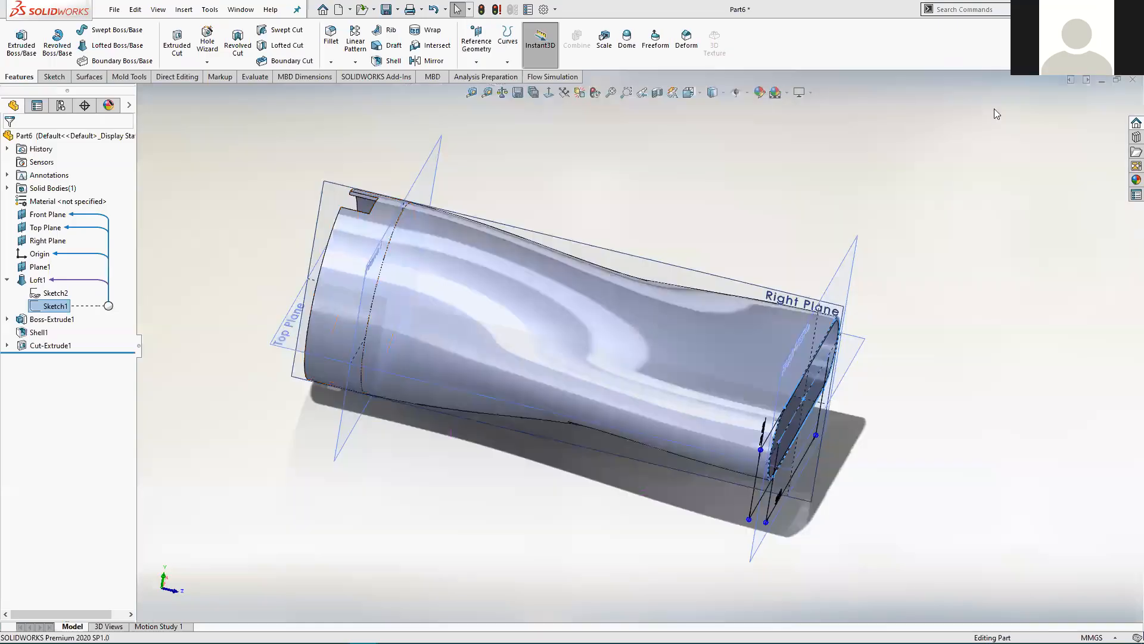
{"action": "left_click", "coordinate": [1101, 80]}
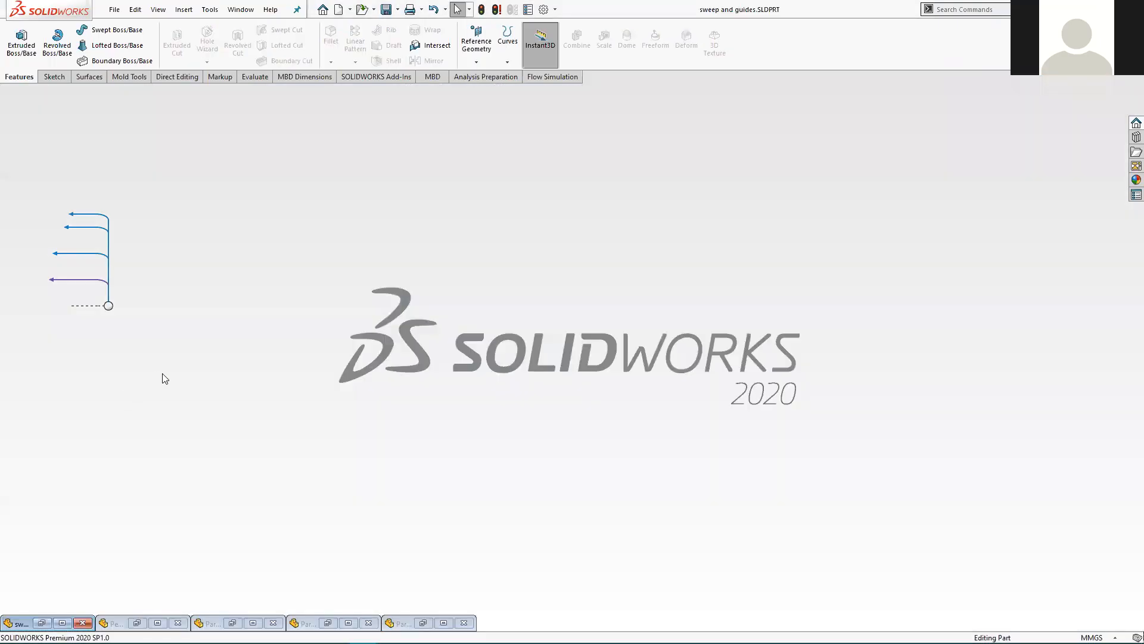
Switch back to the browser's course page and open Chain Case .PDF from Solidworks Drawings in a new tab.
{"action": "mouse_move", "coordinate": [160, 631]}
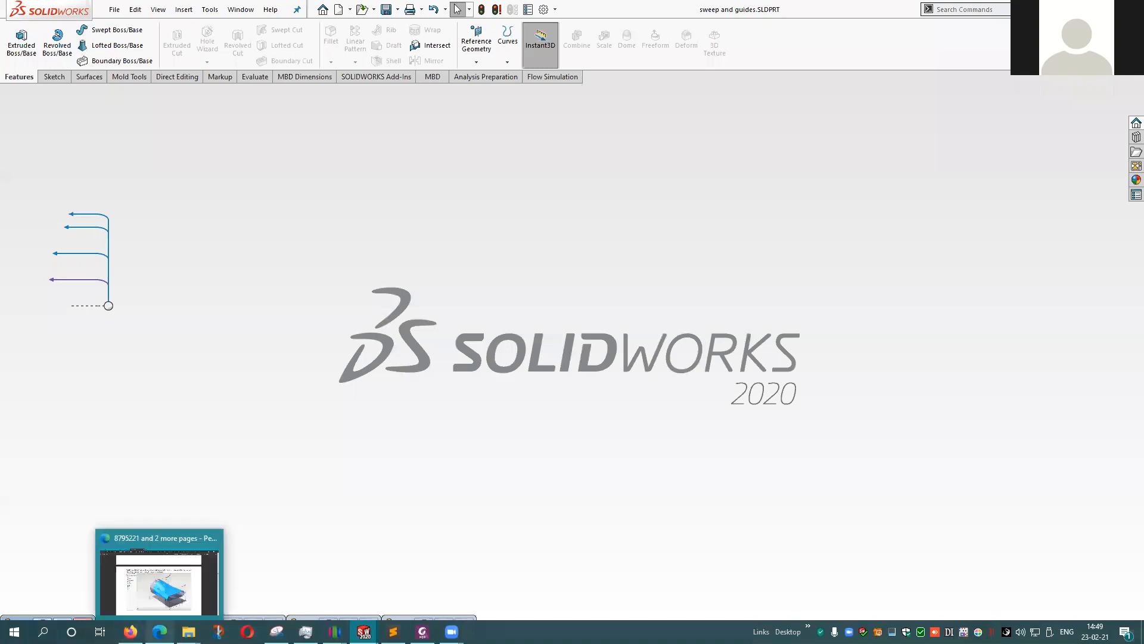
{"action": "left_click", "coordinate": [161, 575]}
{"action": "left_click", "coordinate": [219, 9]}
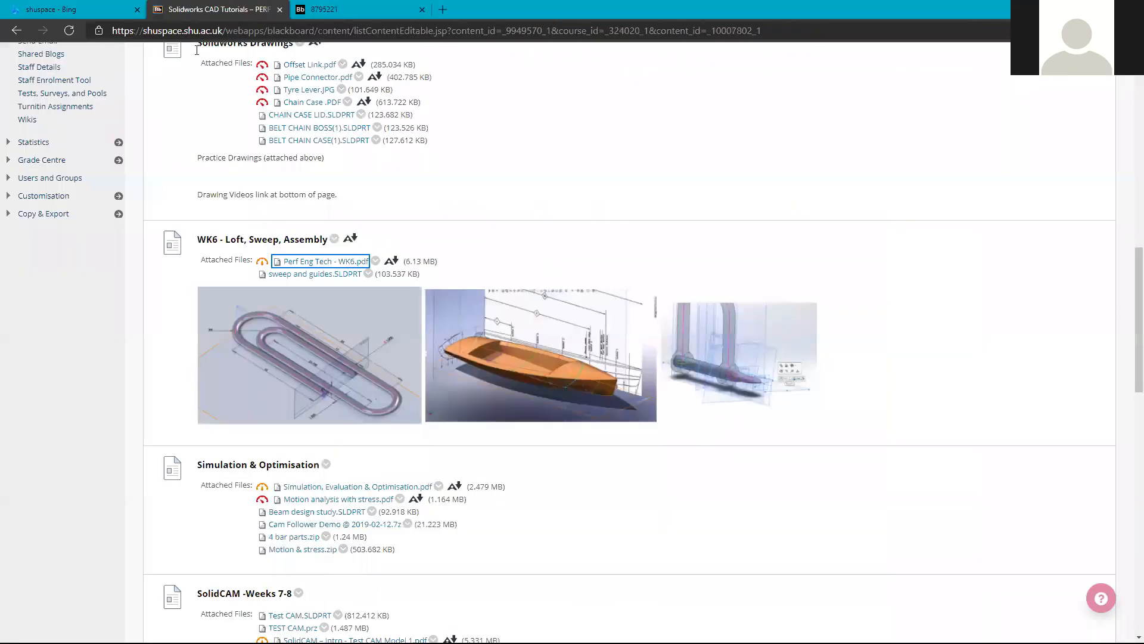
{"action": "scroll", "coordinate": [384, 452], "scroll_direction": "up", "scroll_amount": 2}
{"action": "scroll", "coordinate": [382, 451], "scroll_direction": "up", "scroll_amount": 3}
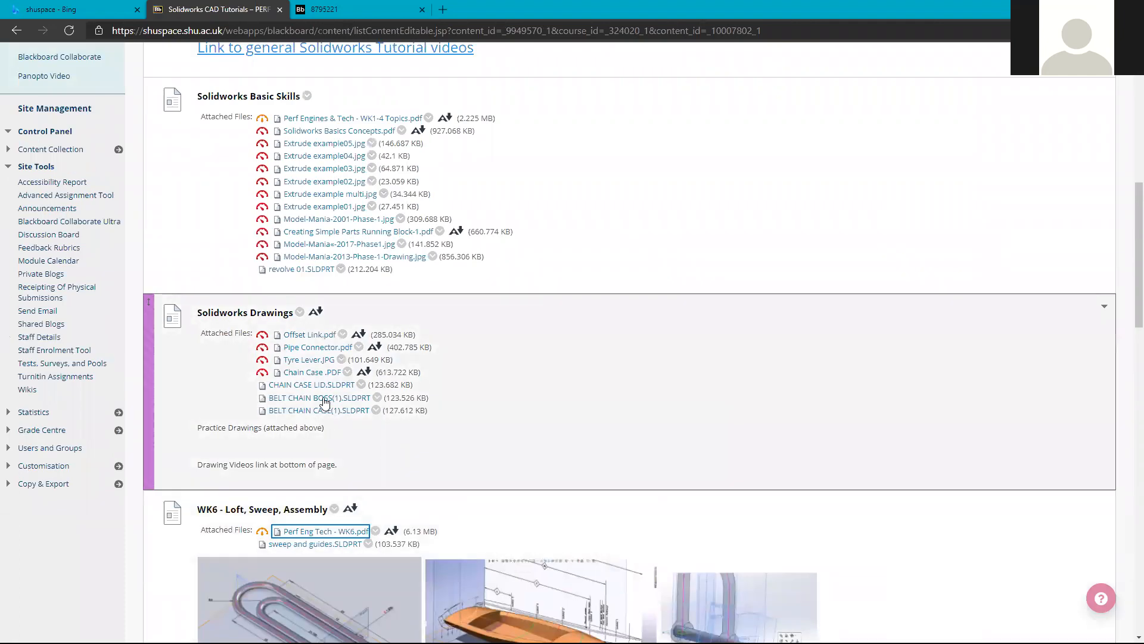
{"action": "middle_click", "coordinate": [310, 371]}
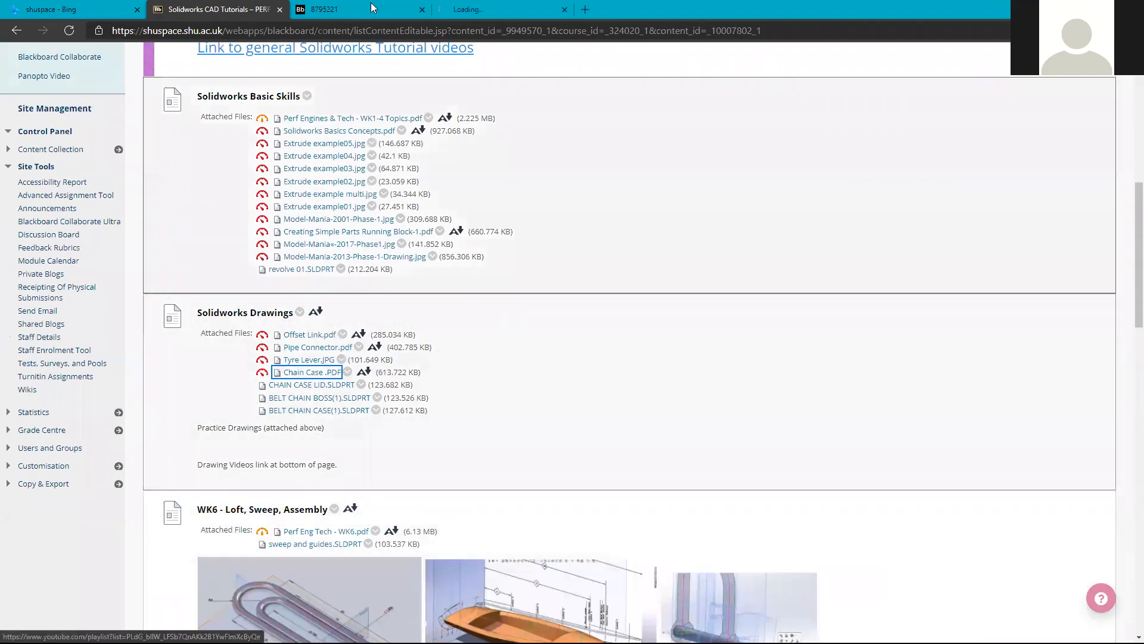
Review the Chain Case drawing and the course page's attachments for Solidworks Drawings and WK6 - Loft, Sweep, Assembly.
{"action": "left_click", "coordinate": [368, 8]}
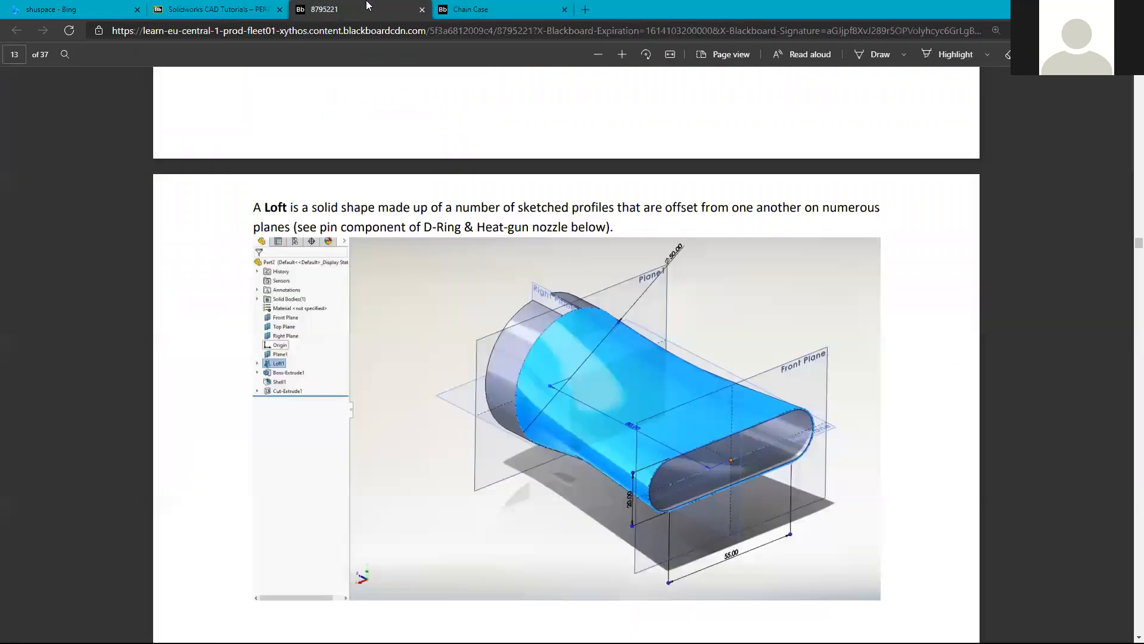
{"action": "left_click", "coordinate": [484, 7]}
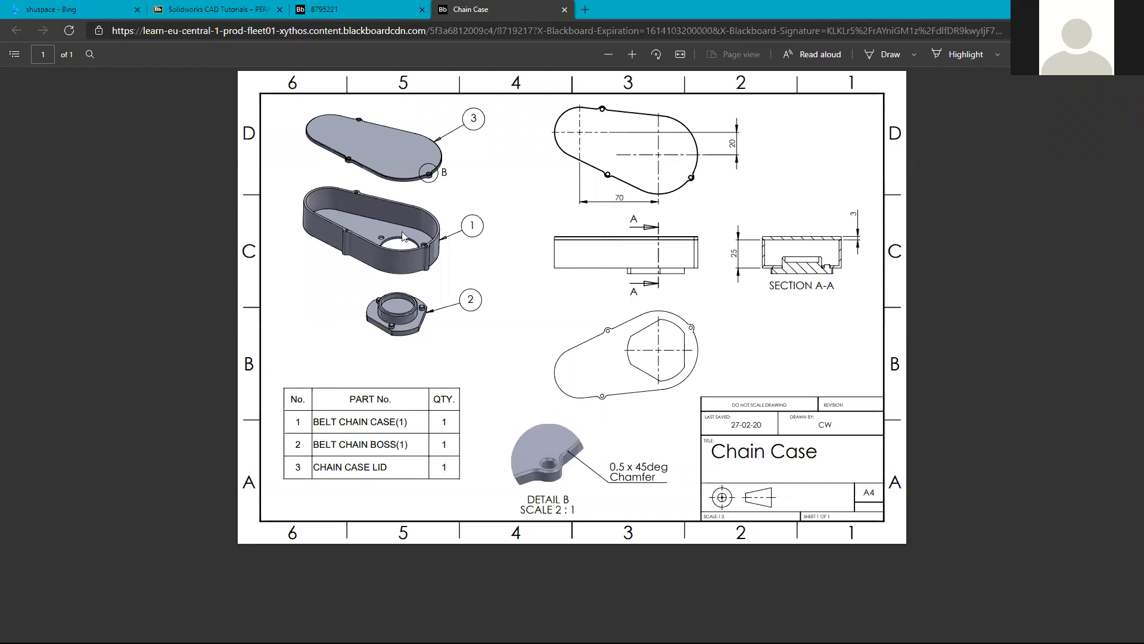
{"action": "left_click", "coordinate": [24, 8]}
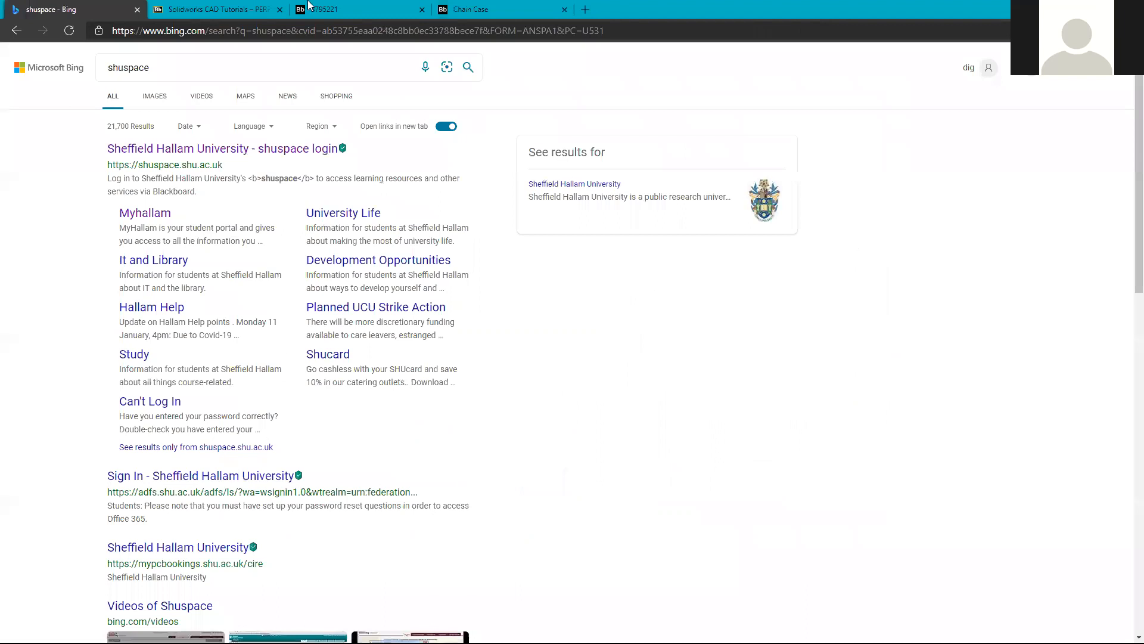
{"action": "left_click", "coordinate": [201, 3]}
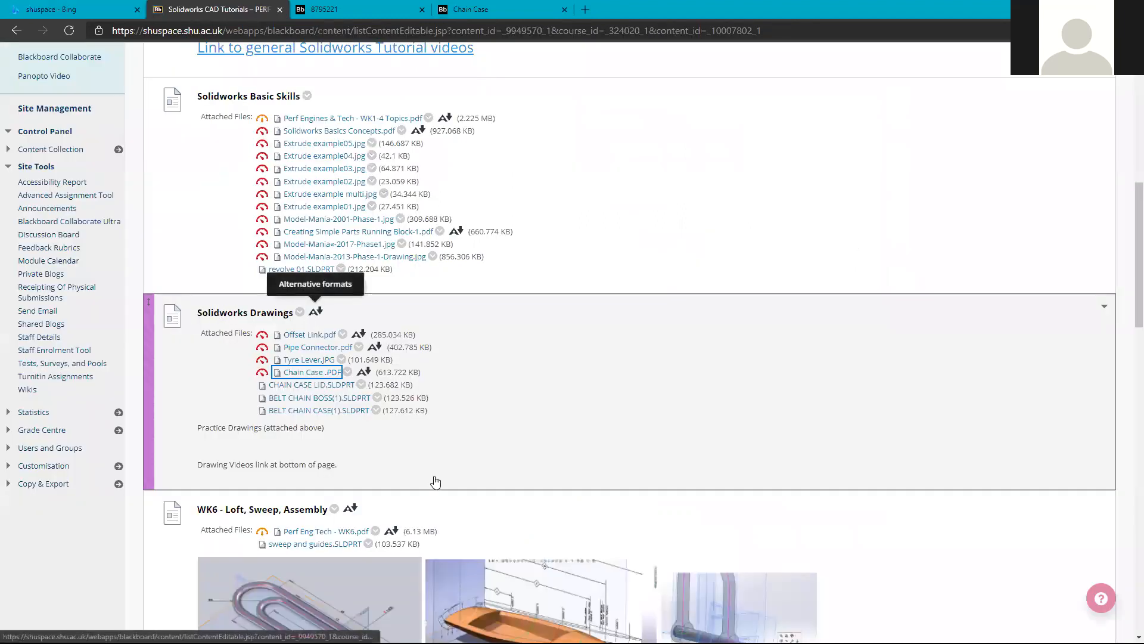
{"action": "scroll", "coordinate": [433, 516], "scroll_direction": "down", "scroll_amount": 3}
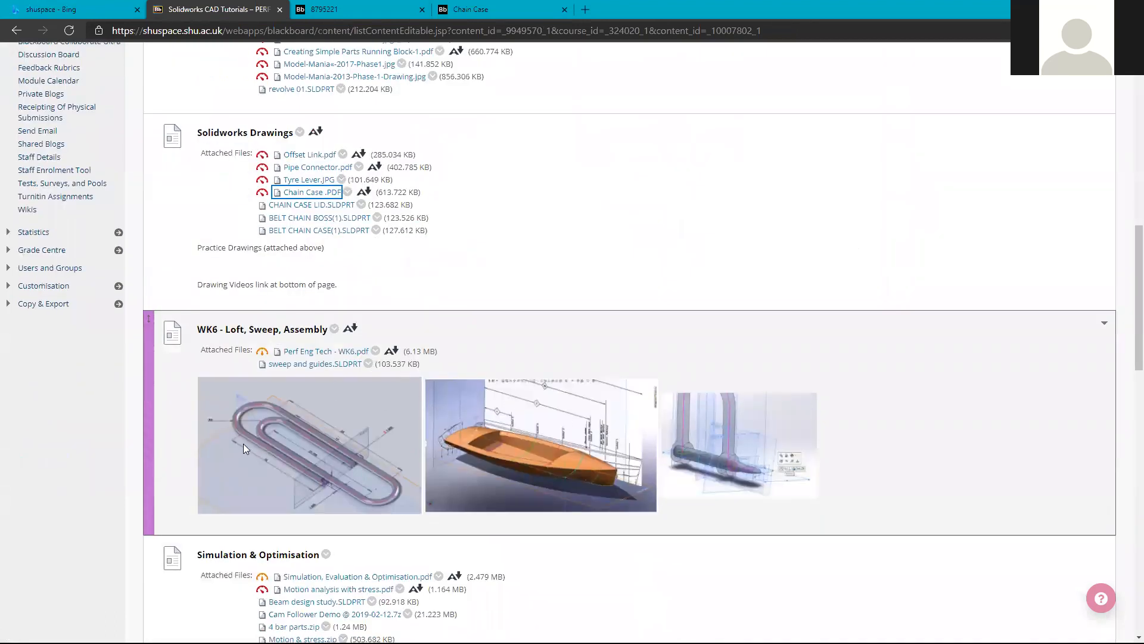
{"action": "scroll", "coordinate": [321, 348], "scroll_direction": "up", "scroll_amount": 2}
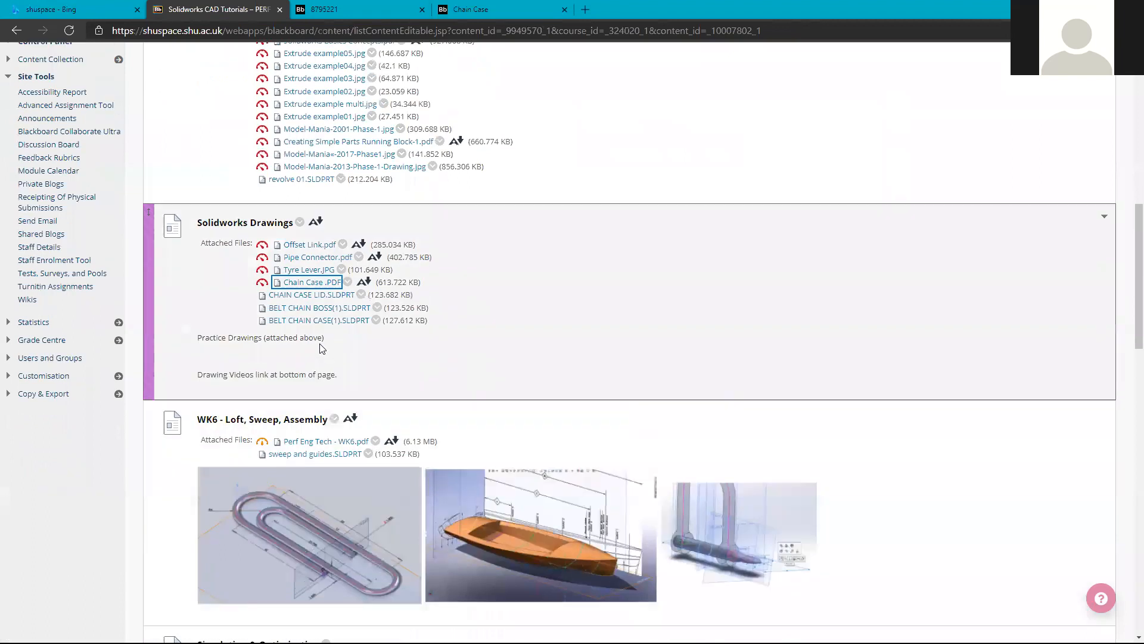
{"action": "scroll", "coordinate": [304, 384], "scroll_direction": "up", "scroll_amount": 2}
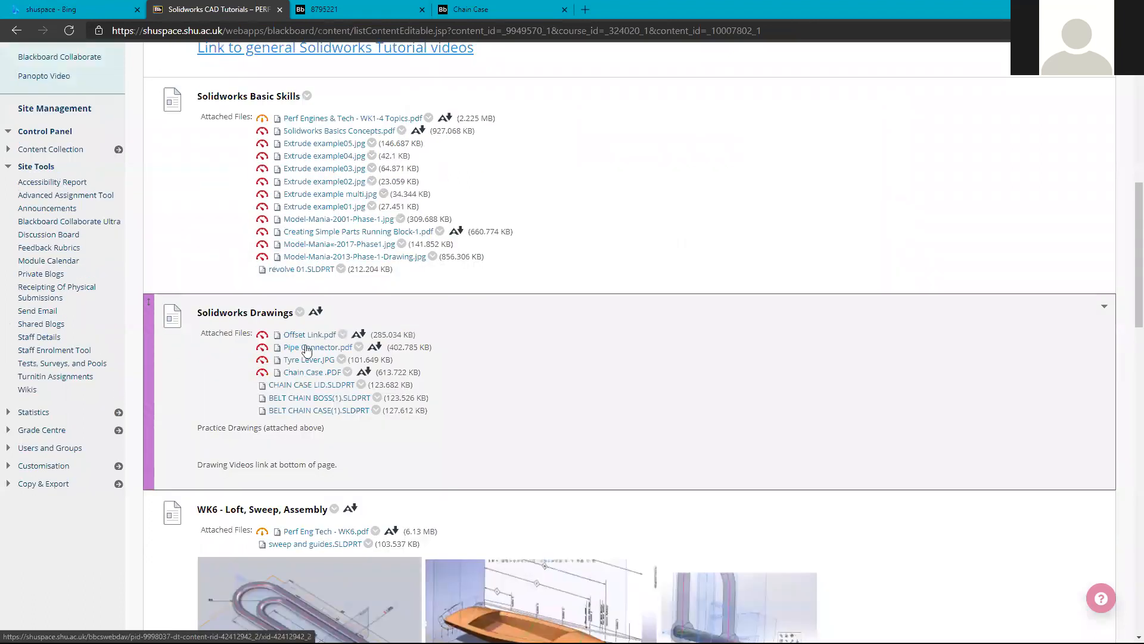
{"action": "left_click", "coordinate": [376, 8]}
{"action": "left_click", "coordinate": [483, 9]}
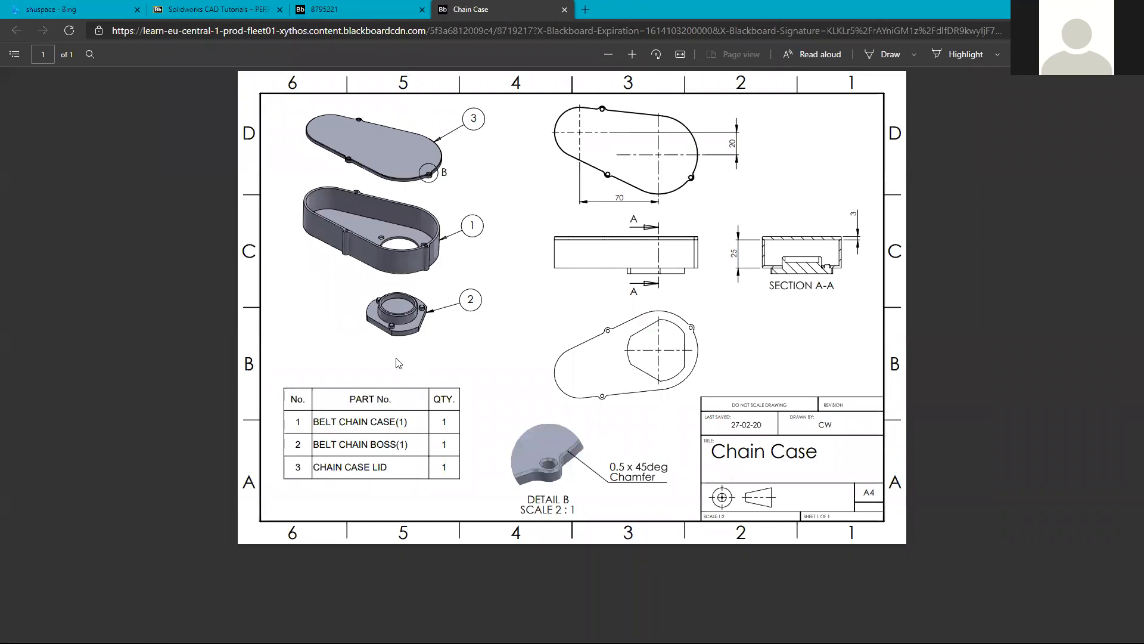
Download CHAIN CASE LID.SLDPRT from the course page and save a copy as CHAIN CASE LID (1).SLDPRT in the 1A! Tutorial DOCS folder.
{"action": "left_click", "coordinate": [213, 6]}
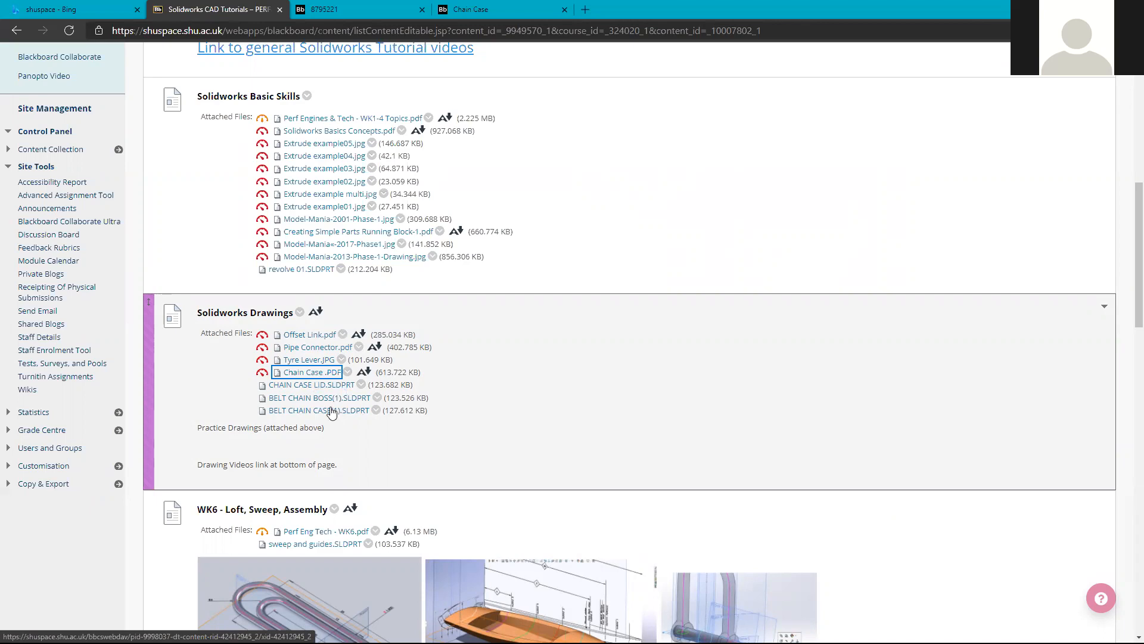
{"action": "left_click", "coordinate": [344, 385]}
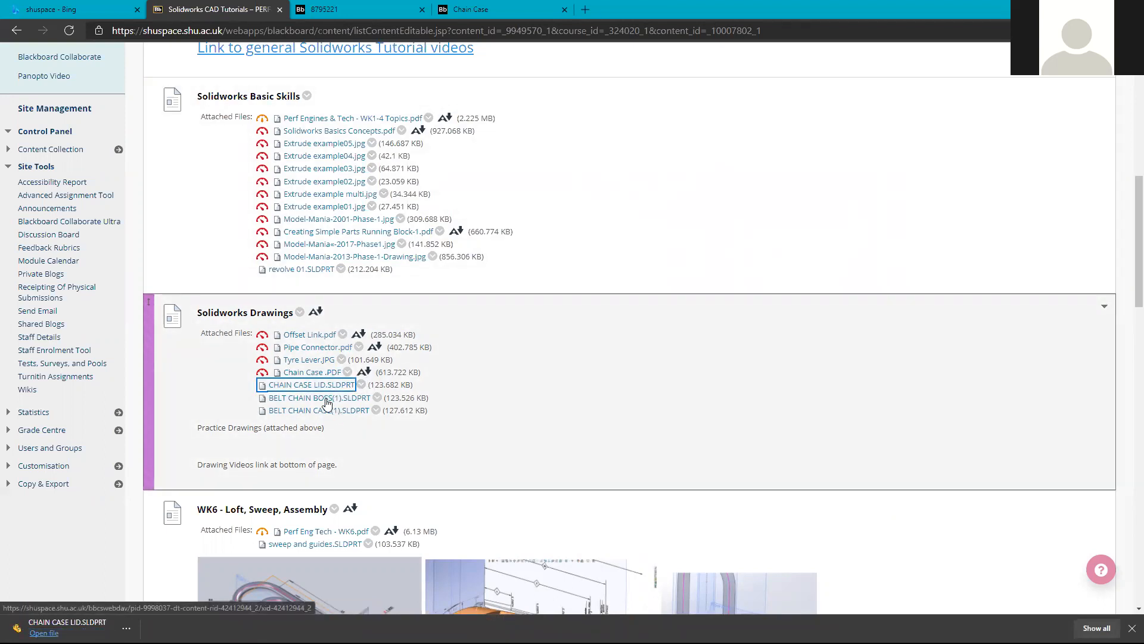
{"action": "right_click", "coordinate": [335, 388]}
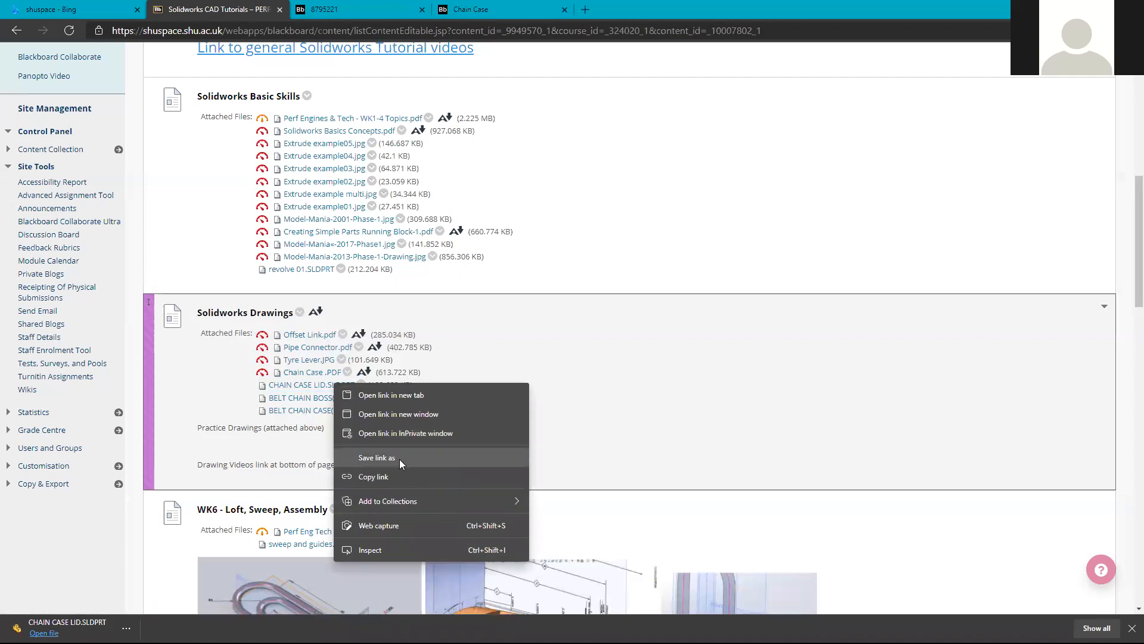
{"action": "left_click", "coordinate": [377, 457]}
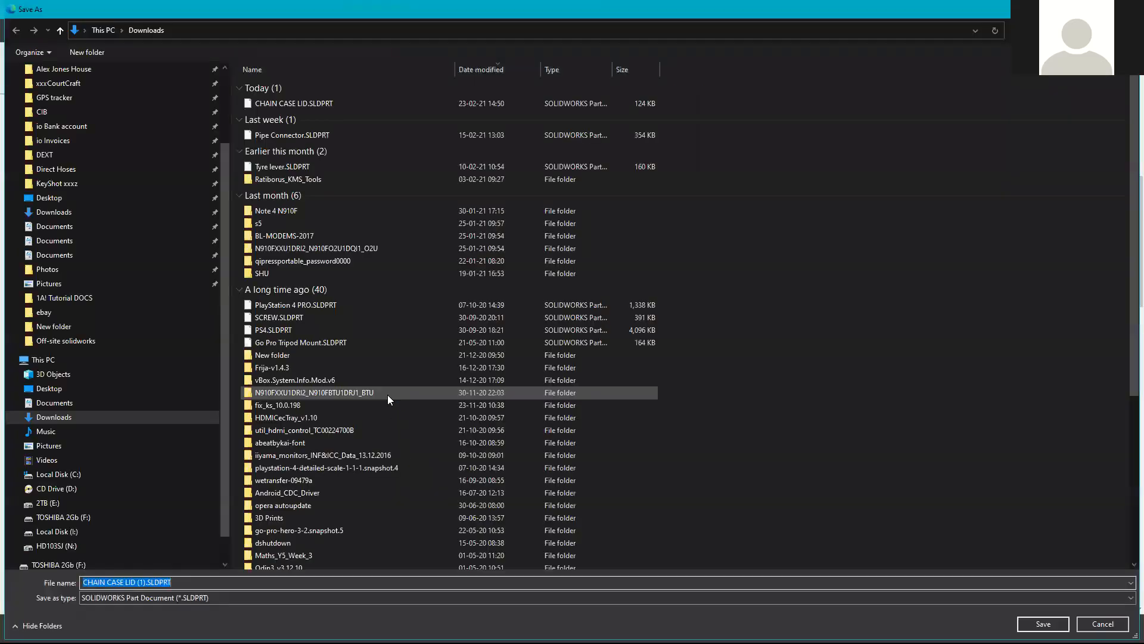
{"action": "left_click", "coordinate": [61, 300]}
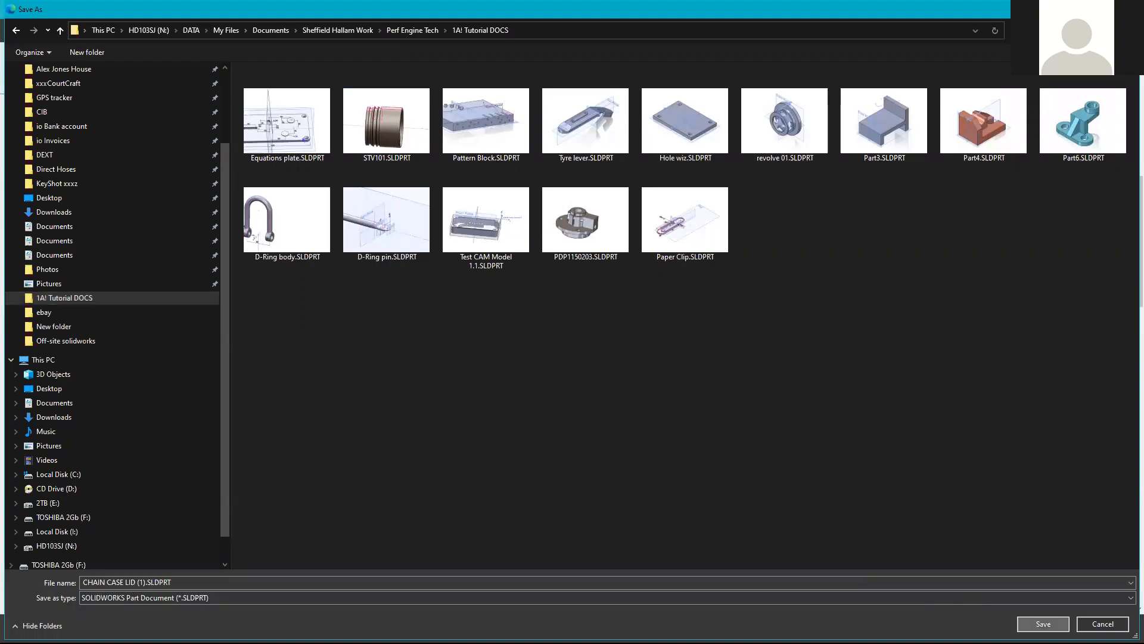
{"action": "left_click", "coordinate": [1043, 623]}
Save BELT CHAIN BOSS(1).SLDPRT and BELT CHAIN CASE(1).SLDPRT from the course page into the 1A! Tutorial DOCS folder.
{"action": "right_click", "coordinate": [327, 403]}
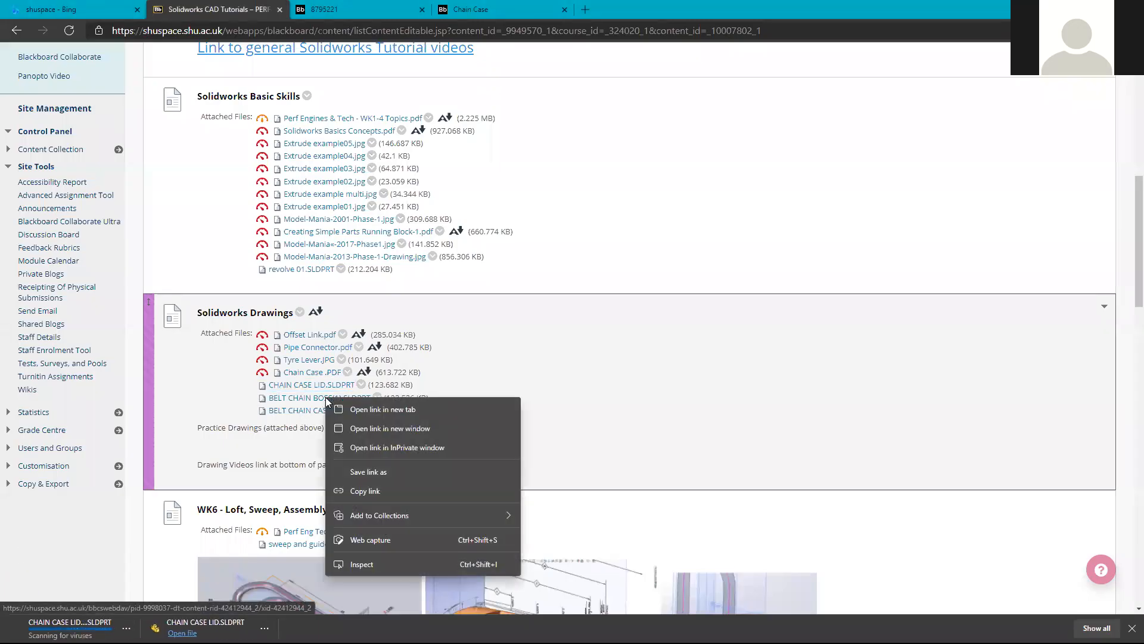
{"action": "left_click", "coordinate": [401, 467]}
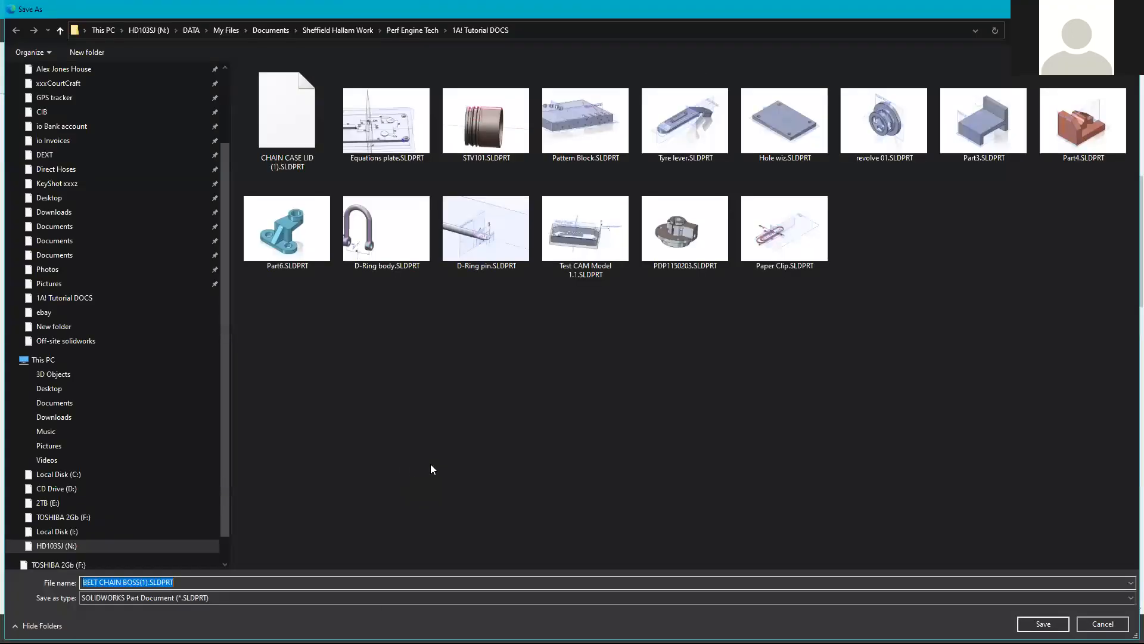
{"action": "left_click", "coordinate": [1047, 623]}
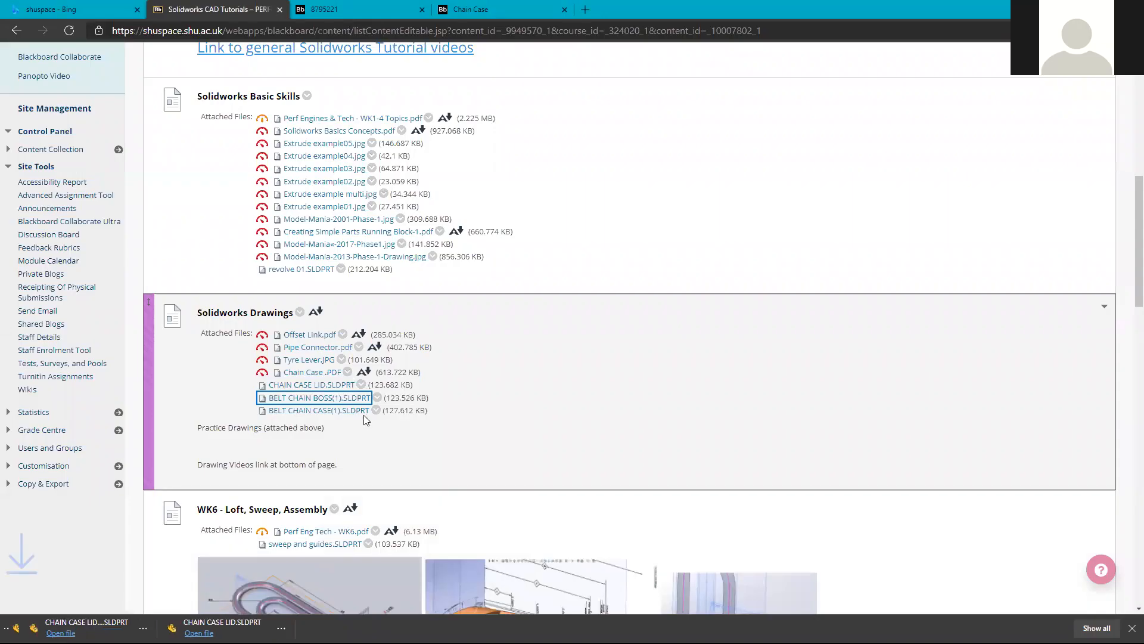
{"action": "right_click", "coordinate": [351, 414]}
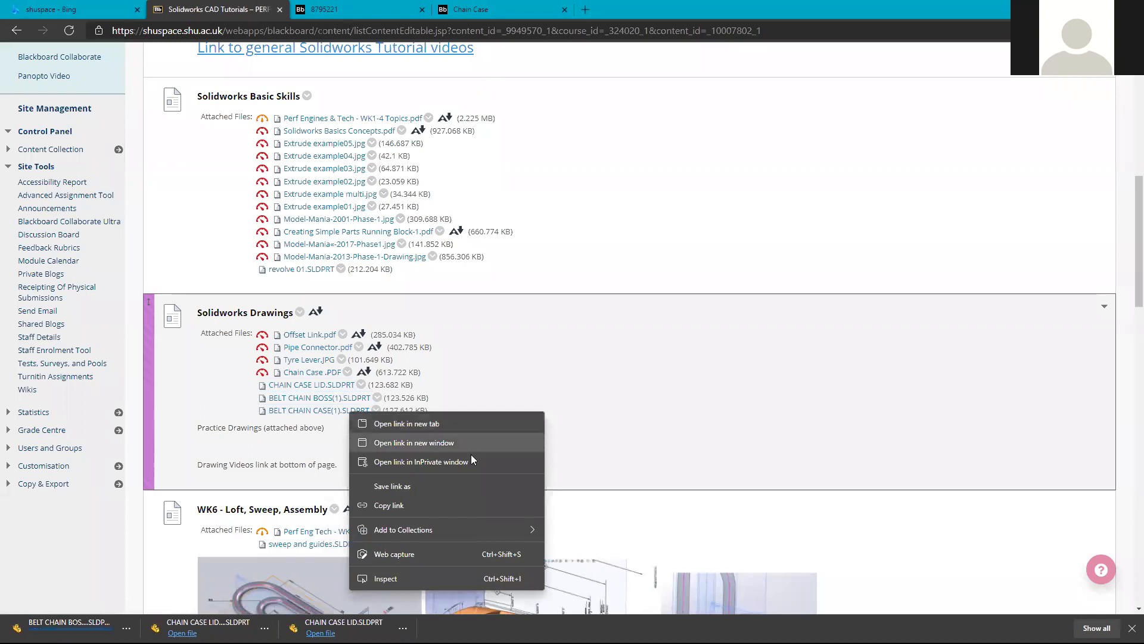
{"action": "left_click", "coordinate": [463, 487]}
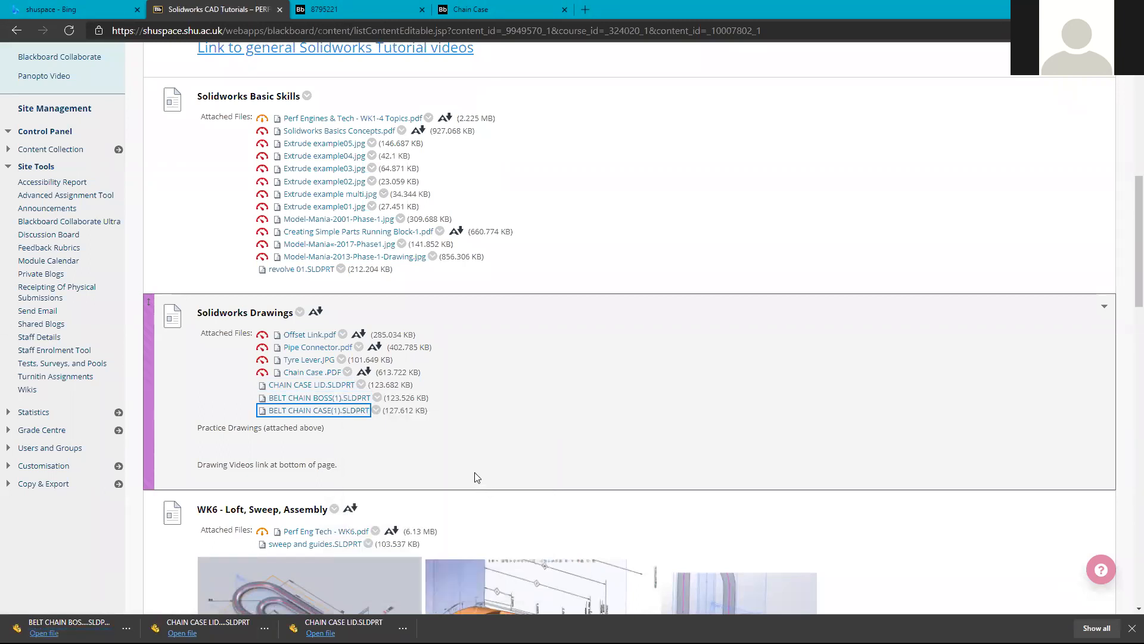
{"action": "left_click", "coordinate": [1046, 623]}
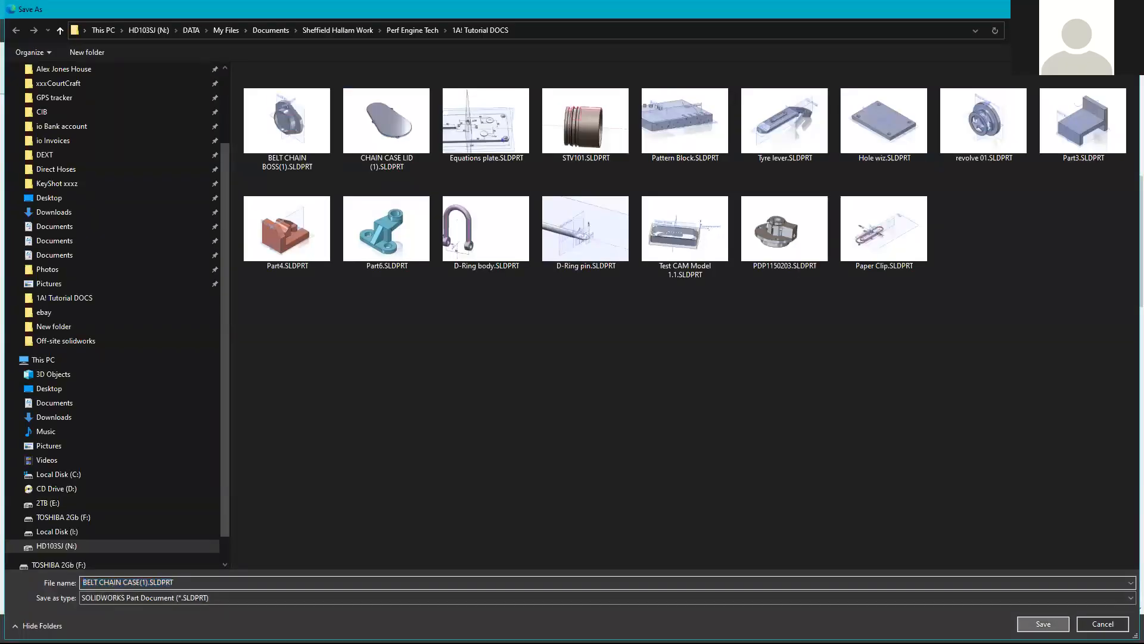
Switch to SOLIDWORKS and browse the 1A! Tutorial DOCS folder for files to open, showing only SOLIDWORKS Part files.
{"action": "key", "text": "alt+Tab"}
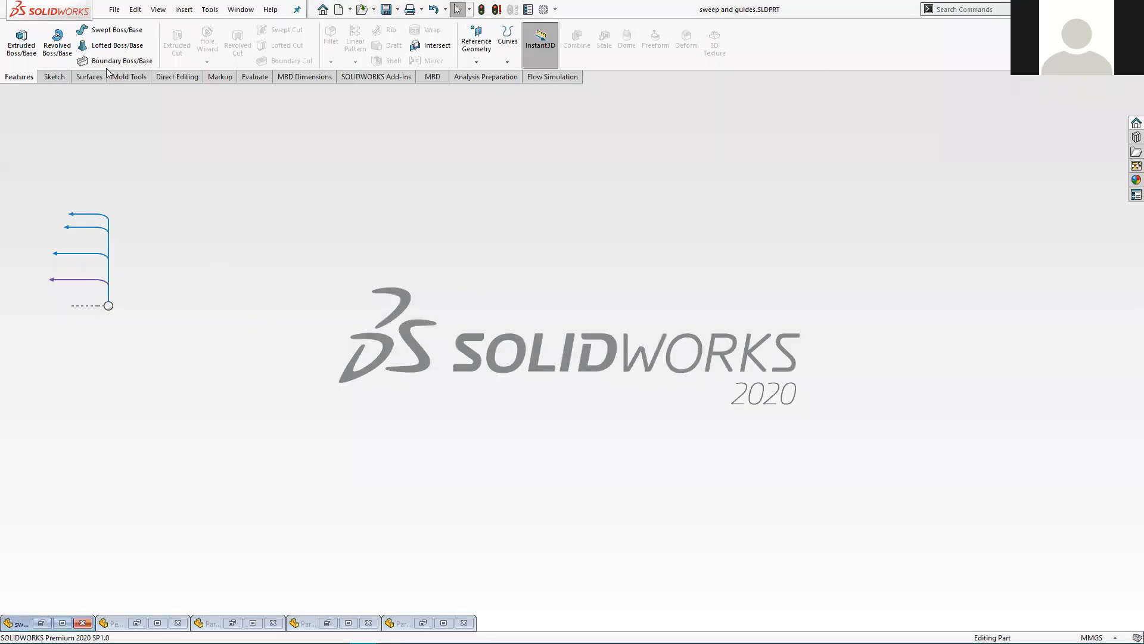
{"action": "left_click", "coordinate": [116, 9]}
{"action": "left_click", "coordinate": [132, 46]}
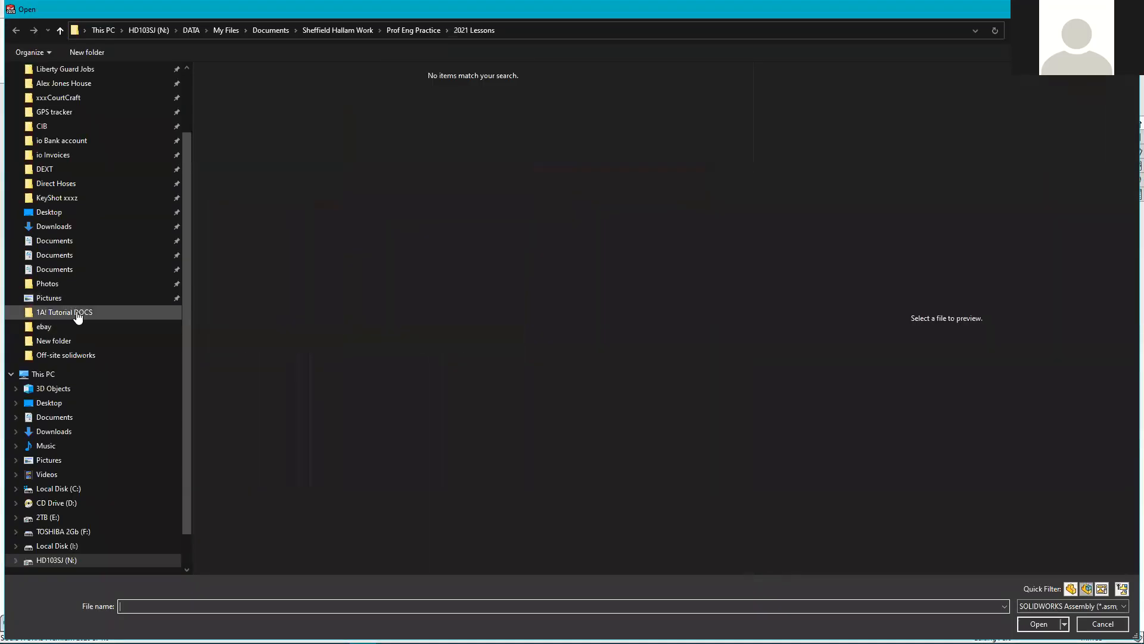
{"action": "left_click", "coordinate": [72, 312]}
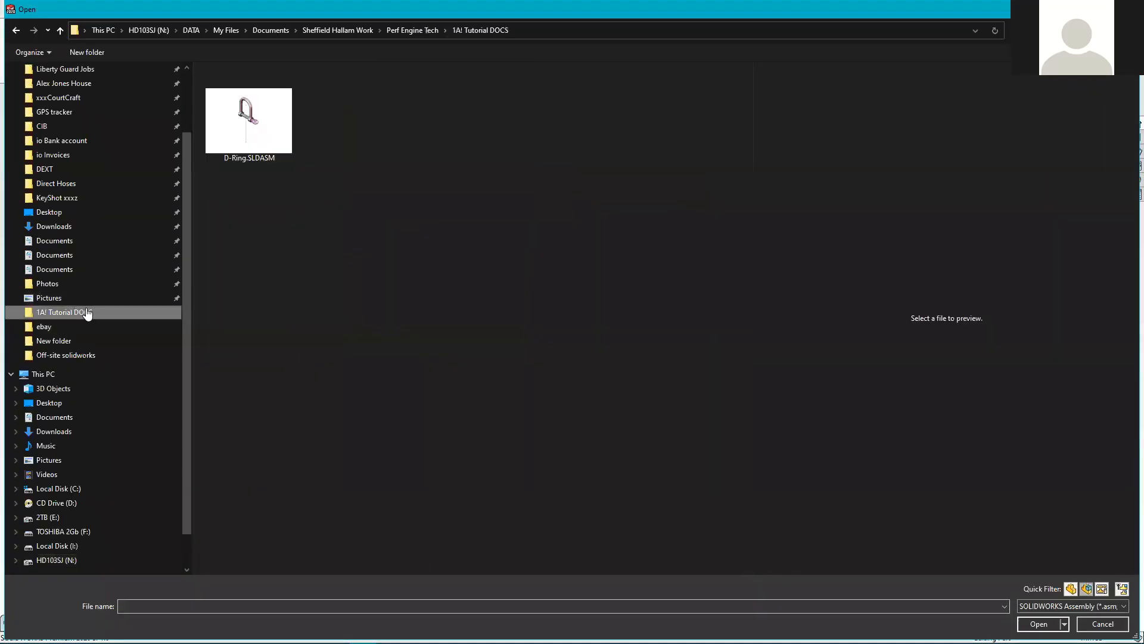
{"action": "left_click", "coordinate": [1092, 604]}
{"action": "left_click", "coordinate": [1101, 337]}
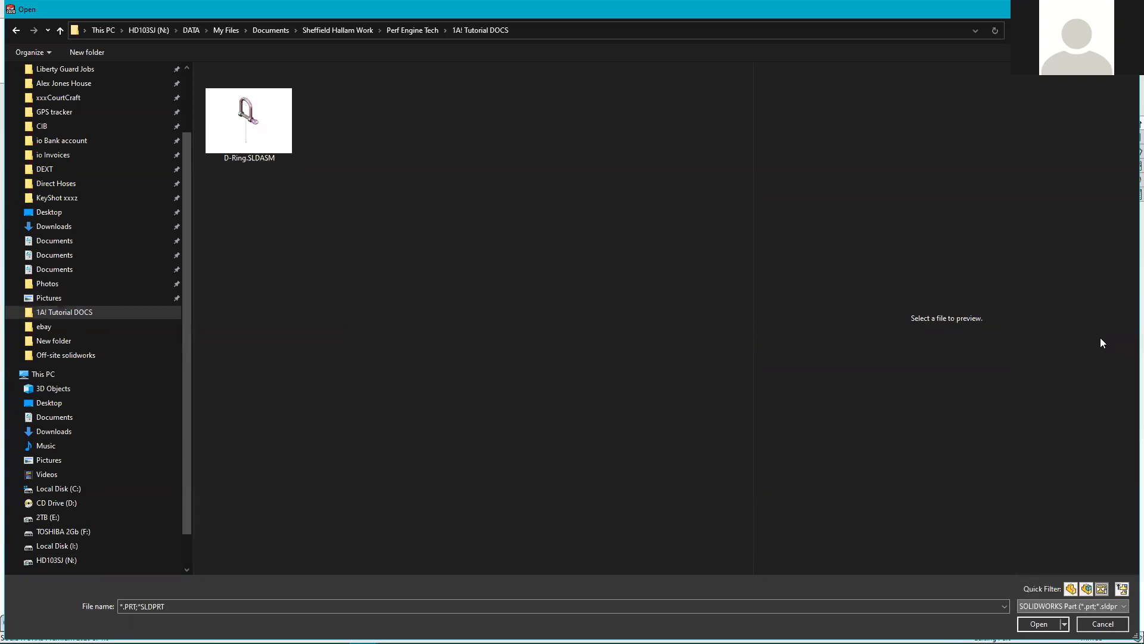
Open BELT CHAIN CASE(1).SLDPRT, BELT CHAIN BOSS(1).SLDPRT and CHAIN CASE LID (1).SLDPRT together, accepting the educational-version warnings.
{"action": "left_click", "coordinate": [256, 118]}
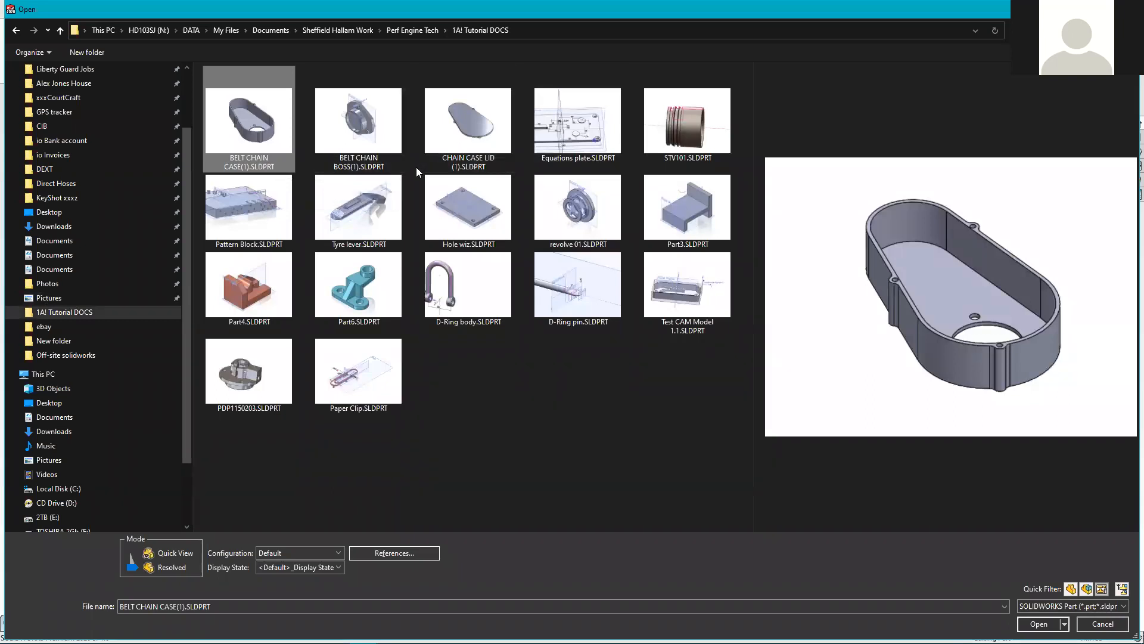
{"action": "left_click", "coordinate": [360, 134], "text": "ctrl"}
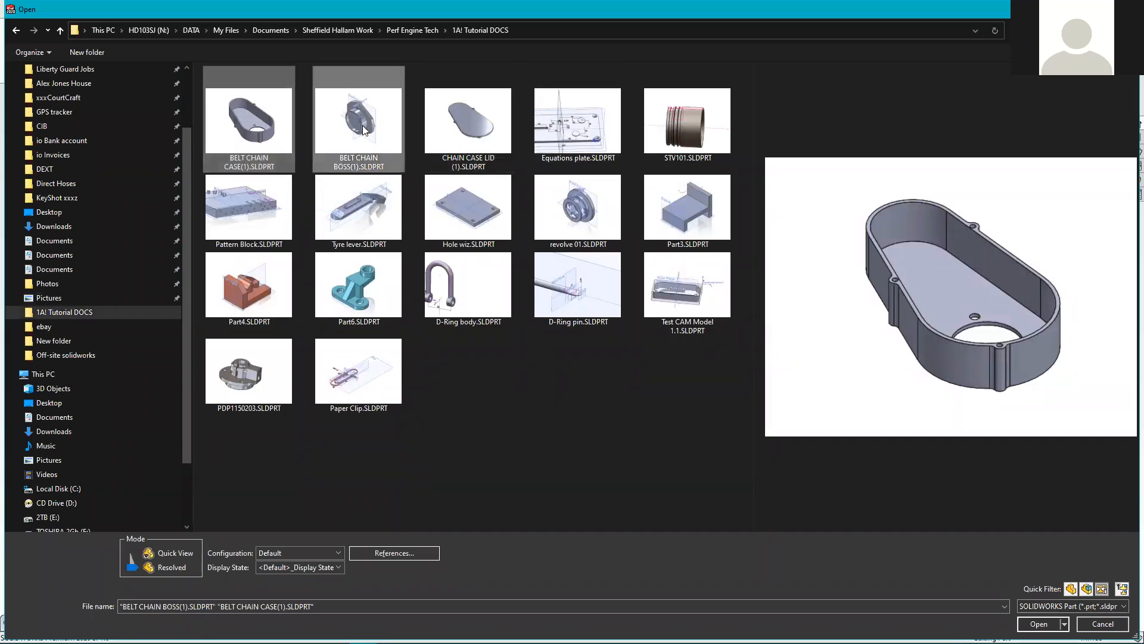
{"action": "left_click", "coordinate": [482, 126], "text": "ctrl"}
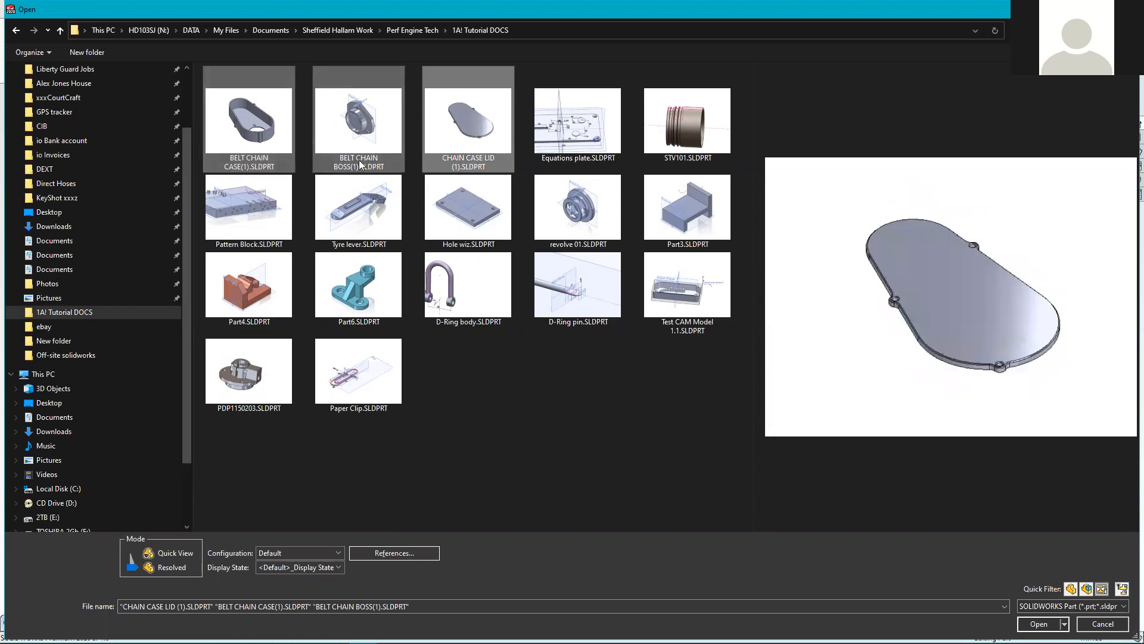
{"action": "left_click", "coordinate": [1039, 624]}
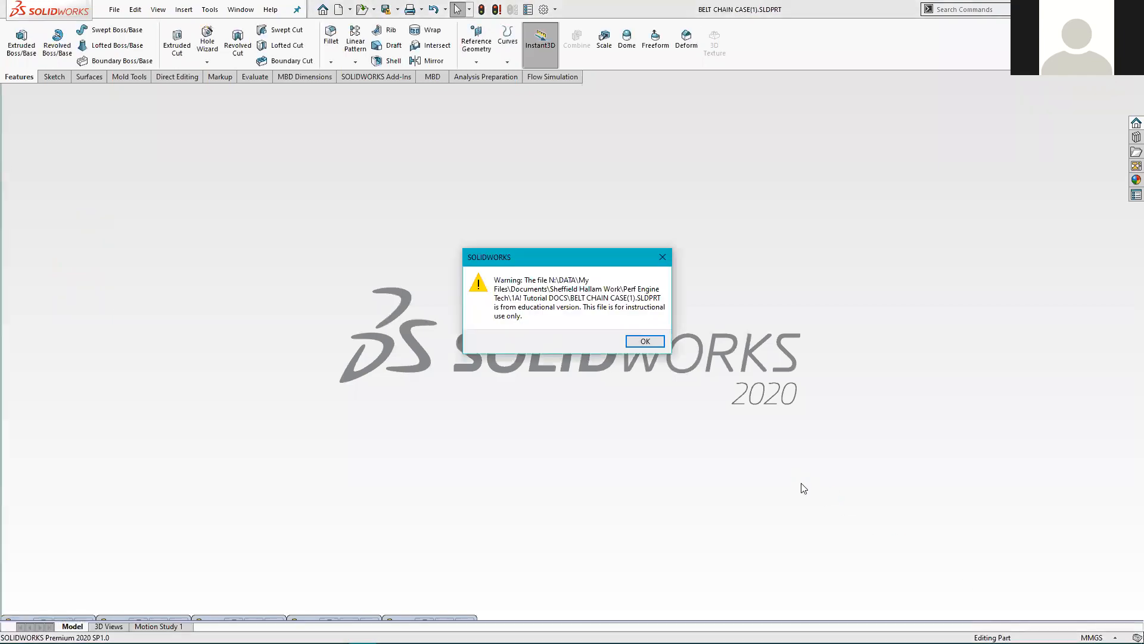
{"action": "left_click", "coordinate": [648, 341]}
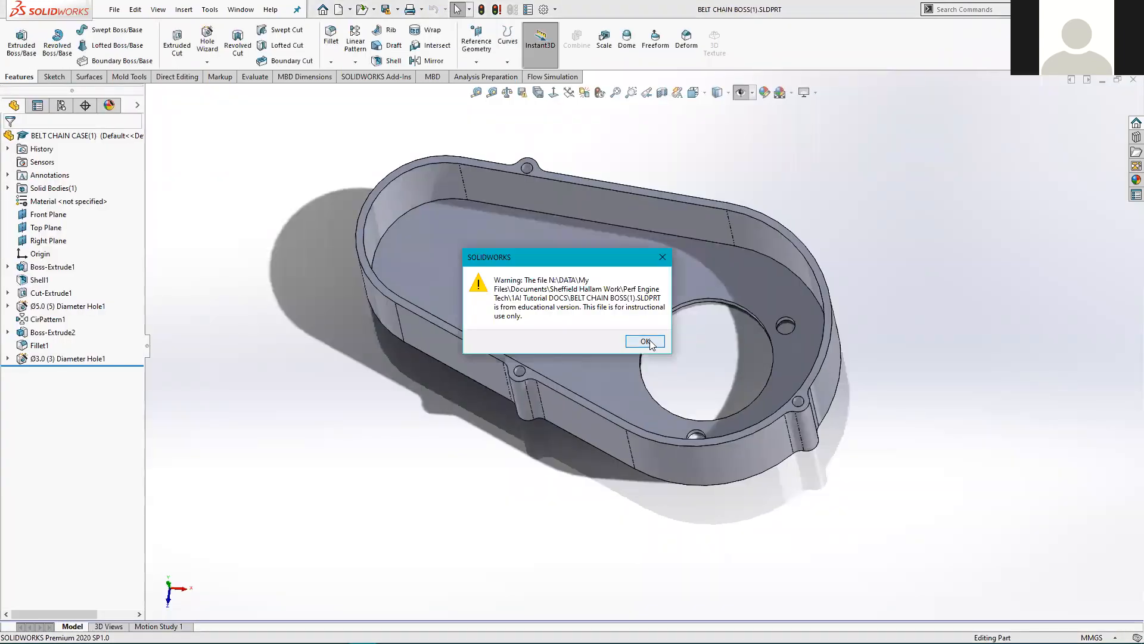
{"action": "left_click", "coordinate": [649, 342]}
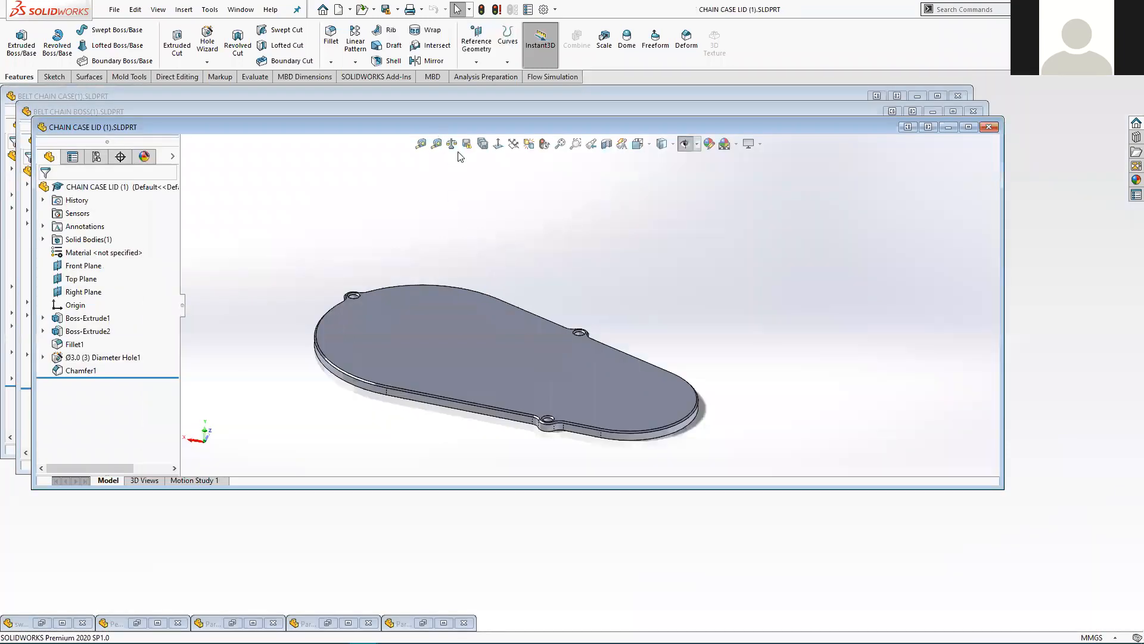
Move the chain case lid and boss windows apart, and close the modified documents Part4, Part6 and Part5 without saving.
{"action": "left_click", "coordinate": [453, 112]}
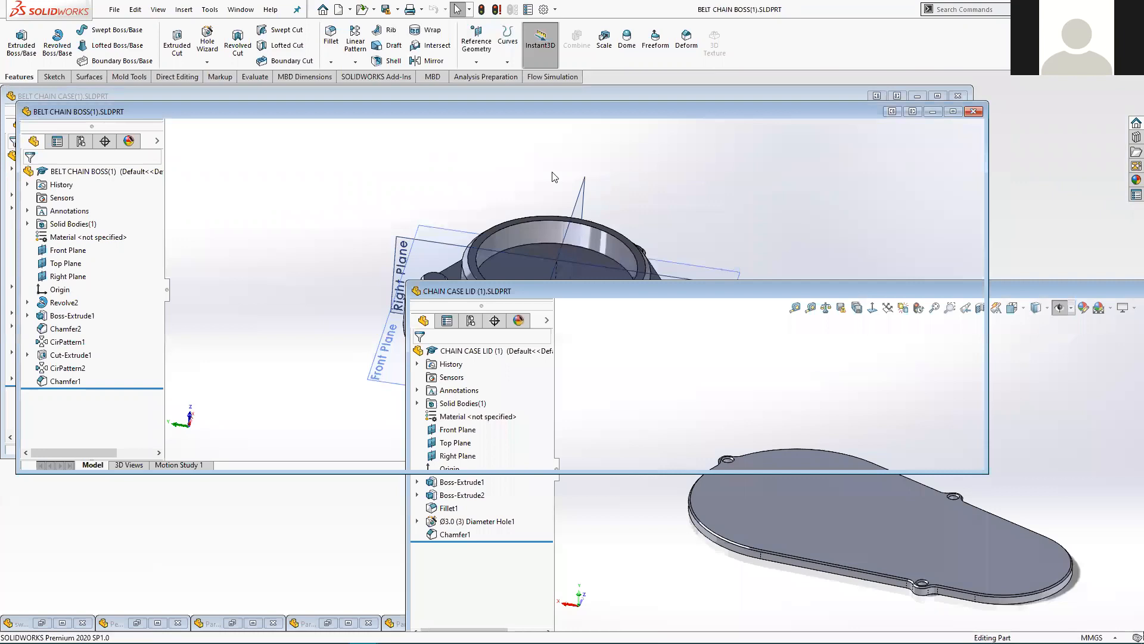
{"action": "left_click_drag", "start_coordinate": [528, 111], "coordinate": [554, 195]}
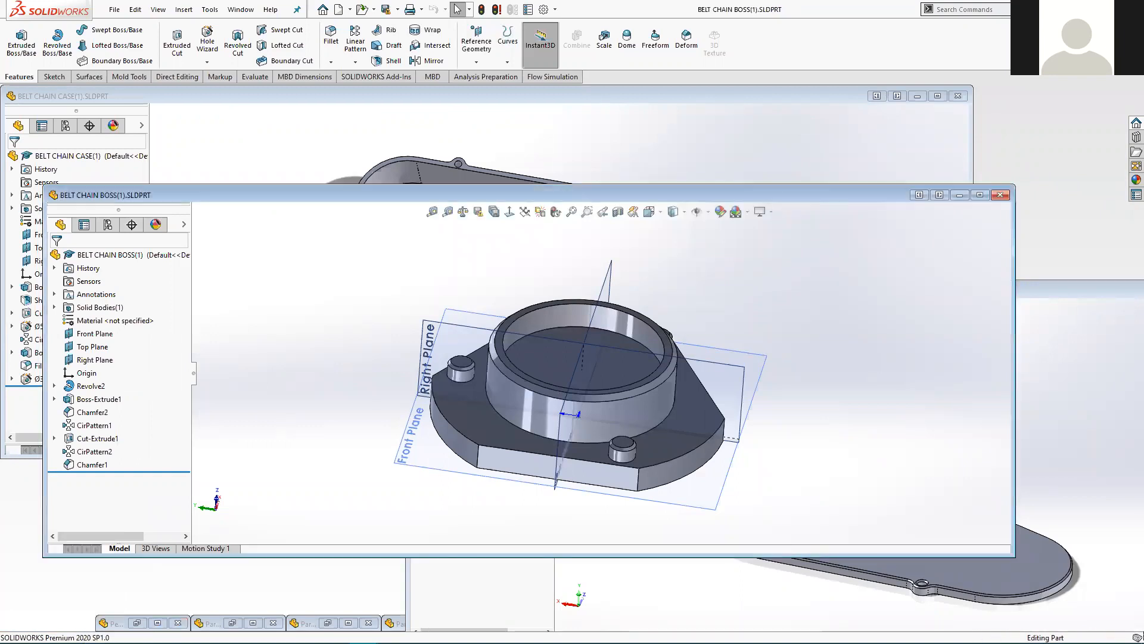
{"action": "left_click", "coordinate": [273, 622]}
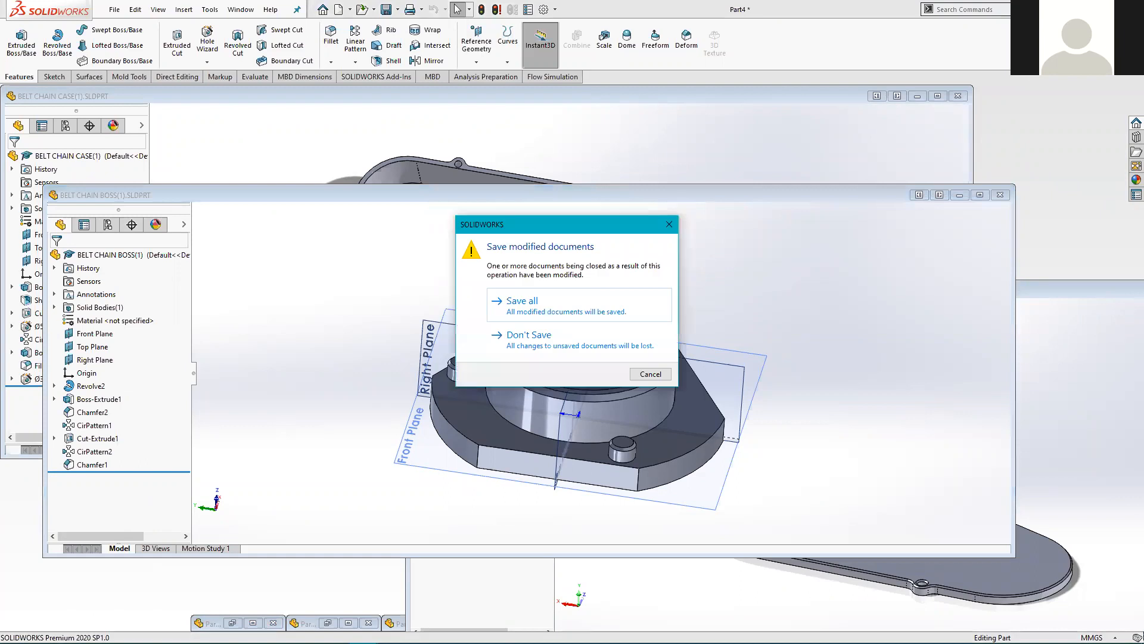
{"action": "left_click", "coordinate": [593, 348]}
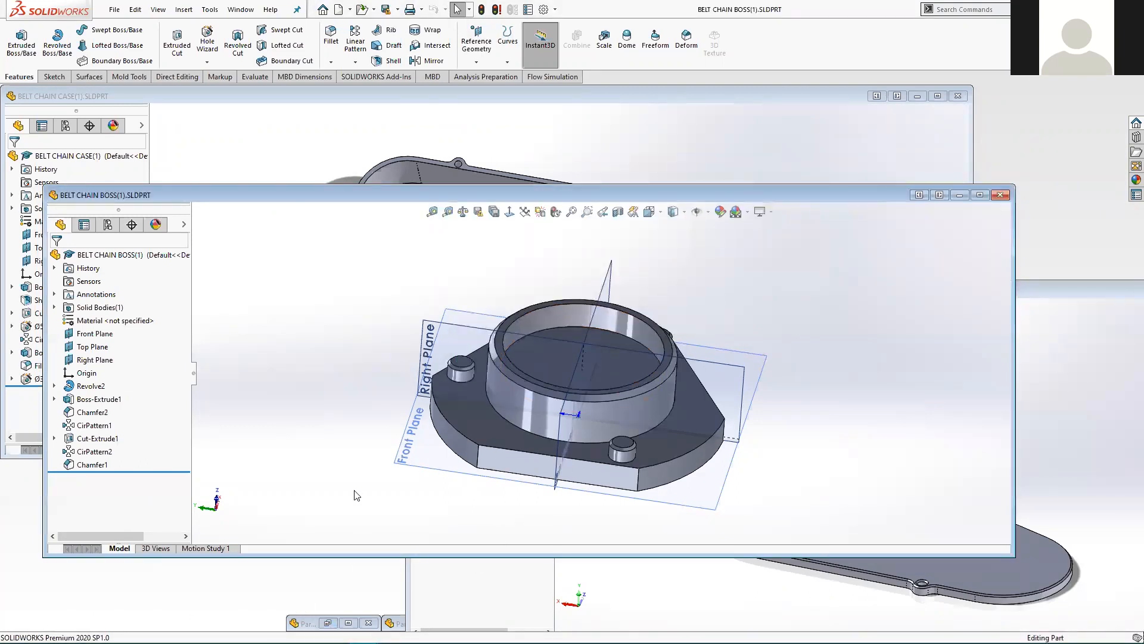
{"action": "left_click", "coordinate": [242, 10]}
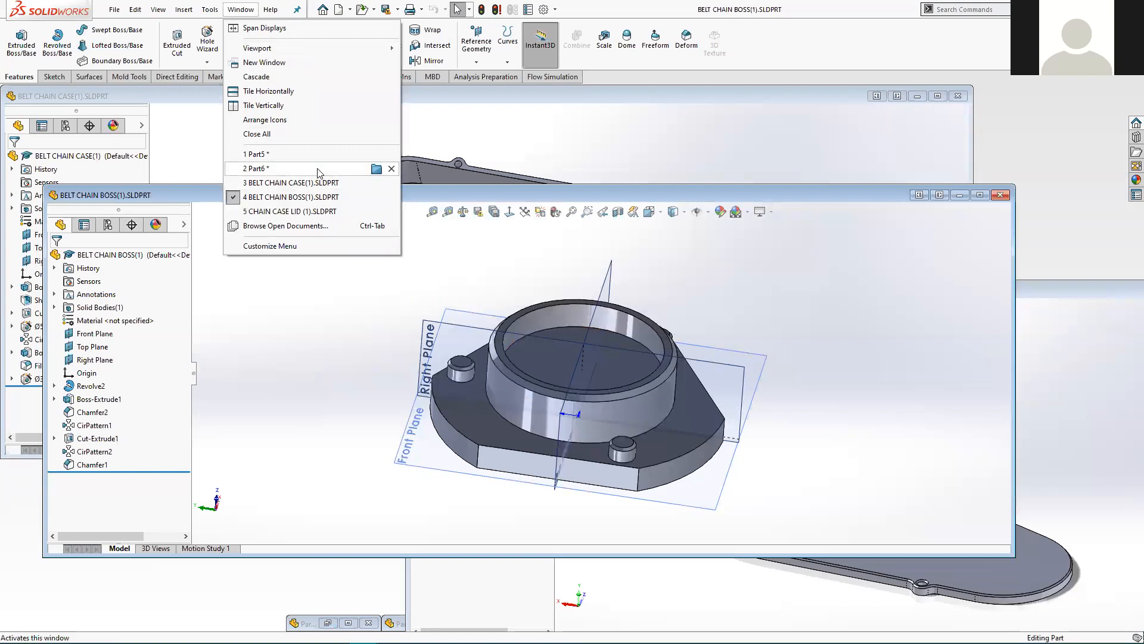
{"action": "left_click", "coordinate": [392, 168]}
{"action": "left_click", "coordinate": [529, 349]}
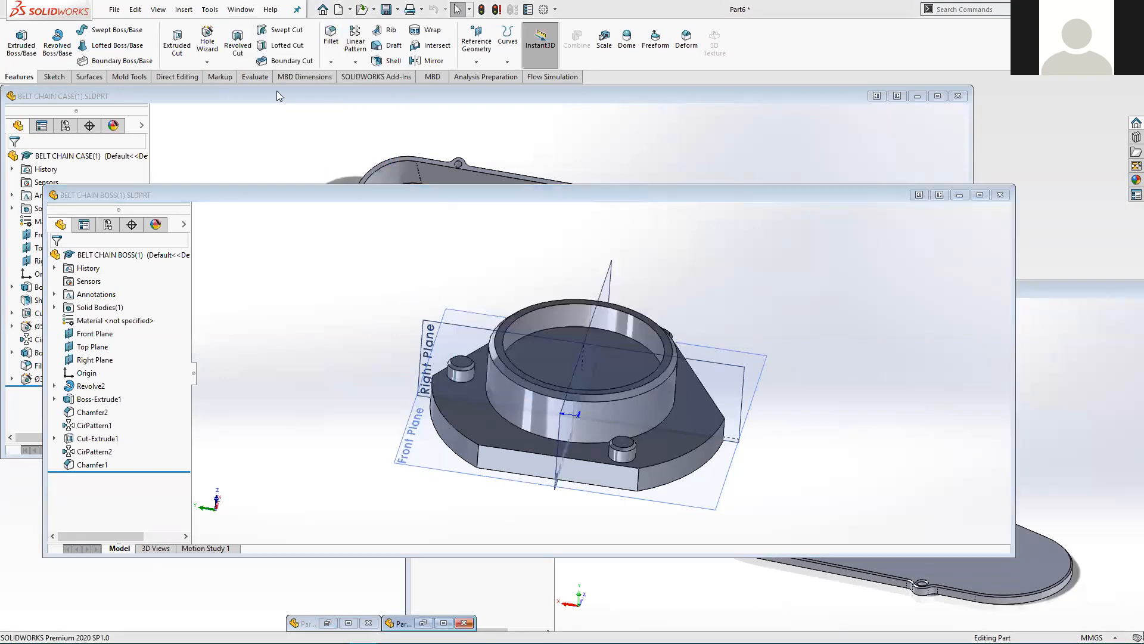
{"action": "left_click", "coordinate": [239, 10]}
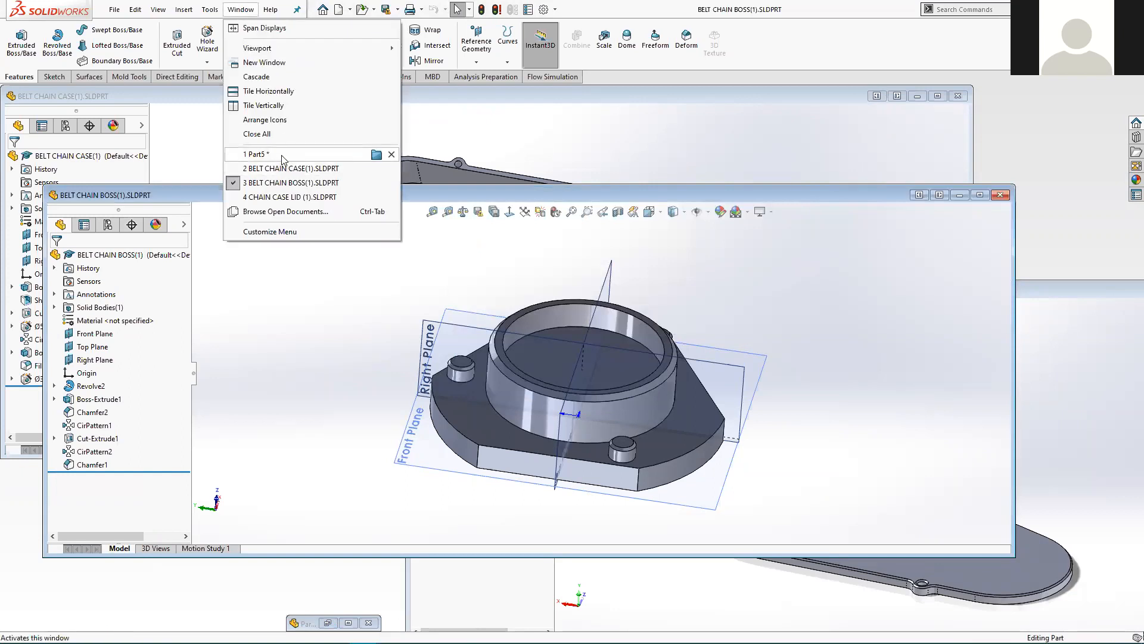
{"action": "left_click", "coordinate": [392, 155]}
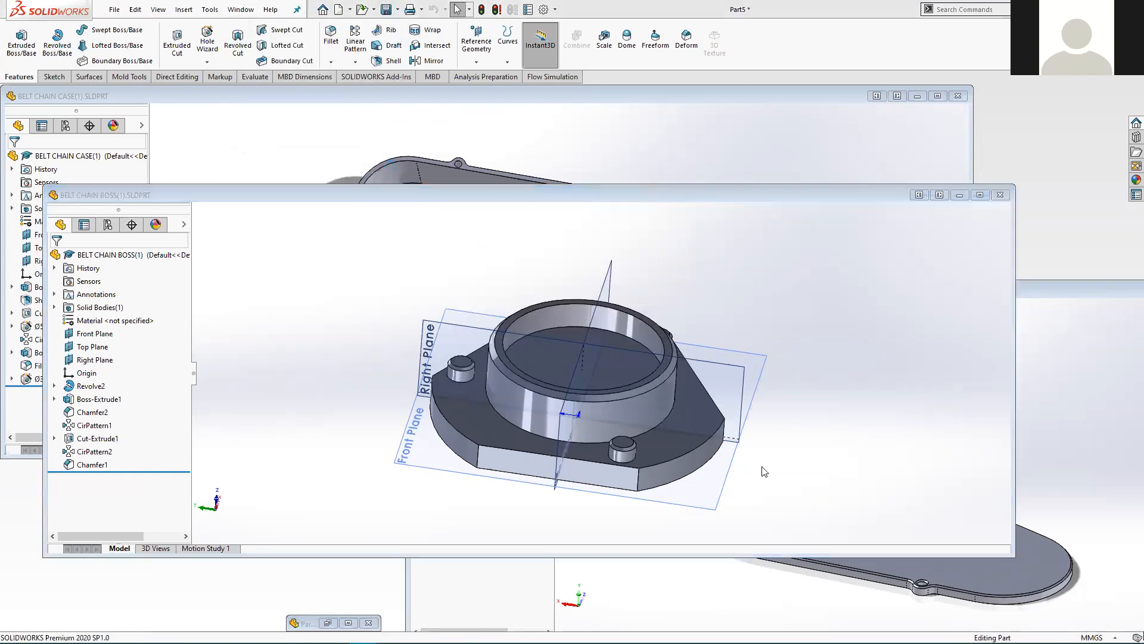
{"action": "left_click", "coordinate": [570, 350]}
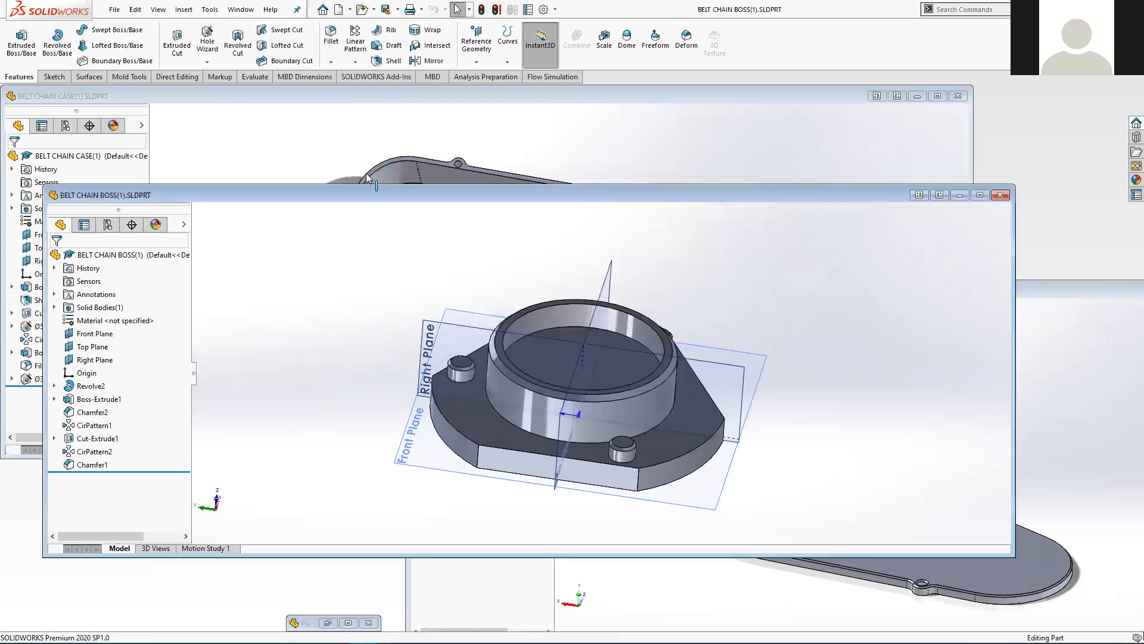
Arrange the boss, lid and case document windows so that parts of all three models can be seen at once.
{"action": "left_click", "coordinate": [247, 8]}
{"action": "left_click_drag", "start_coordinate": [715, 195], "coordinate": [424, 228]}
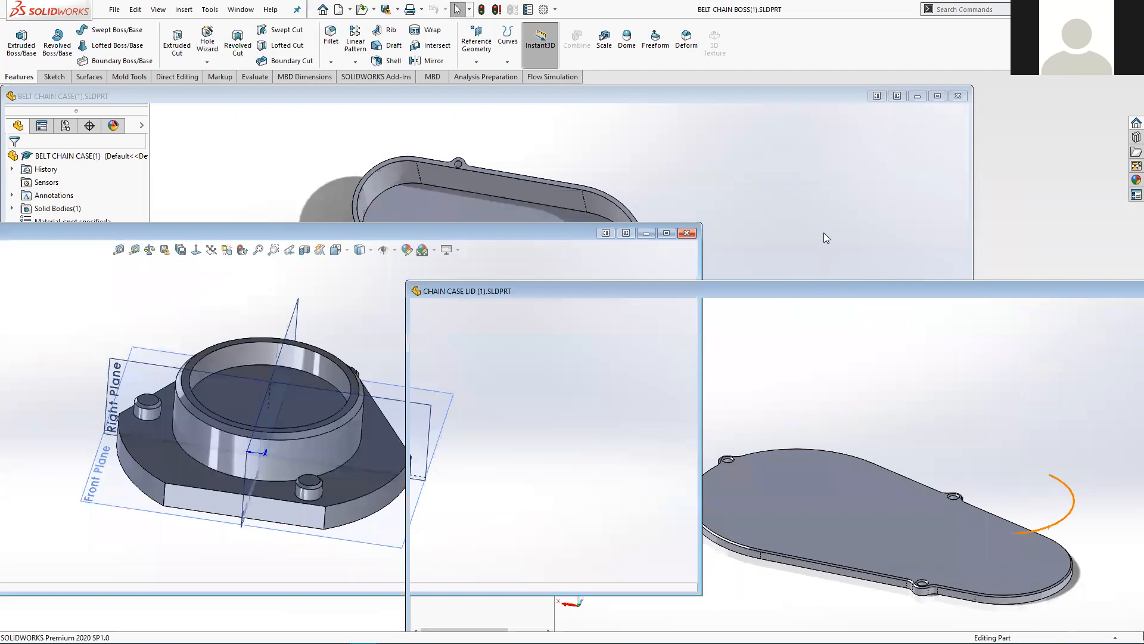
{"action": "left_click_drag", "start_coordinate": [727, 290], "coordinate": [777, 253]}
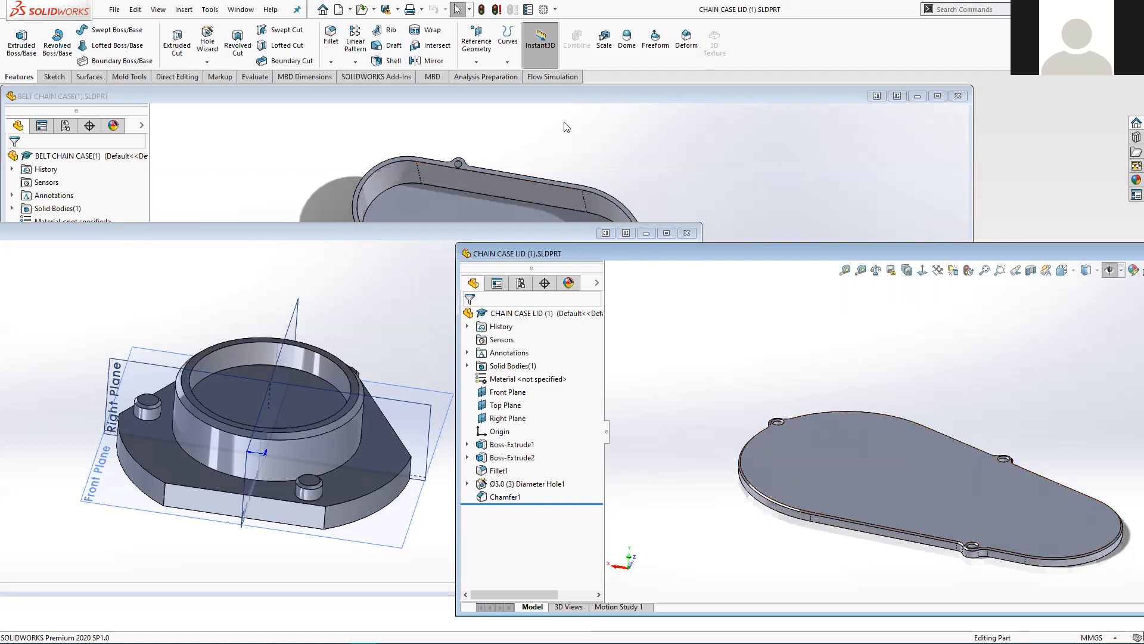
{"action": "left_click", "coordinate": [566, 94]}
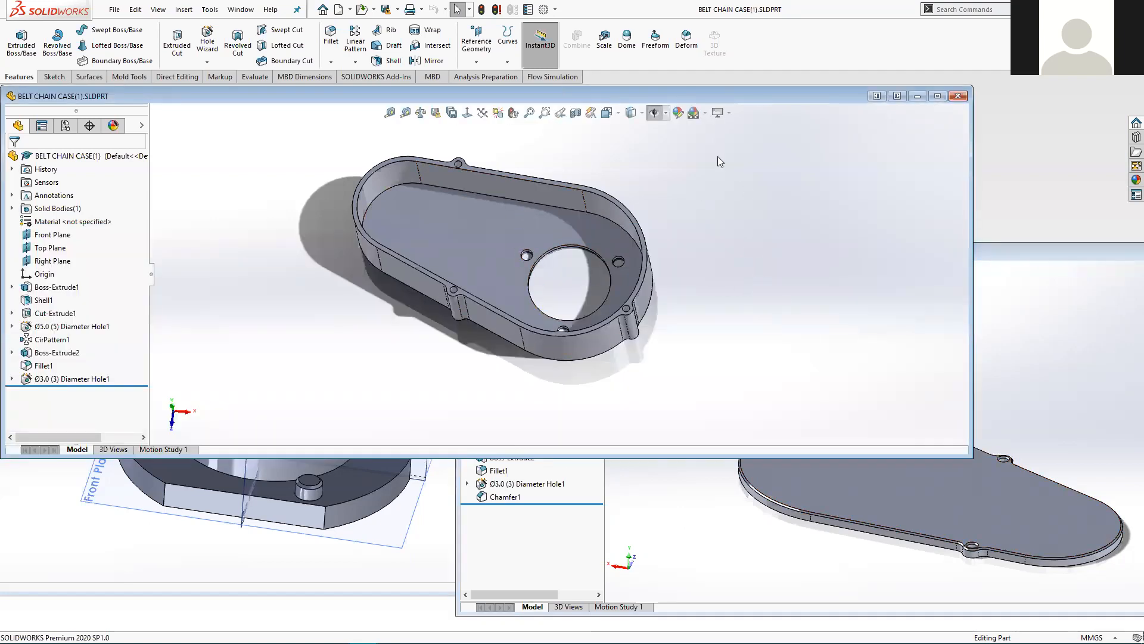
{"action": "left_click_drag", "start_coordinate": [683, 102], "coordinate": [766, 121]}
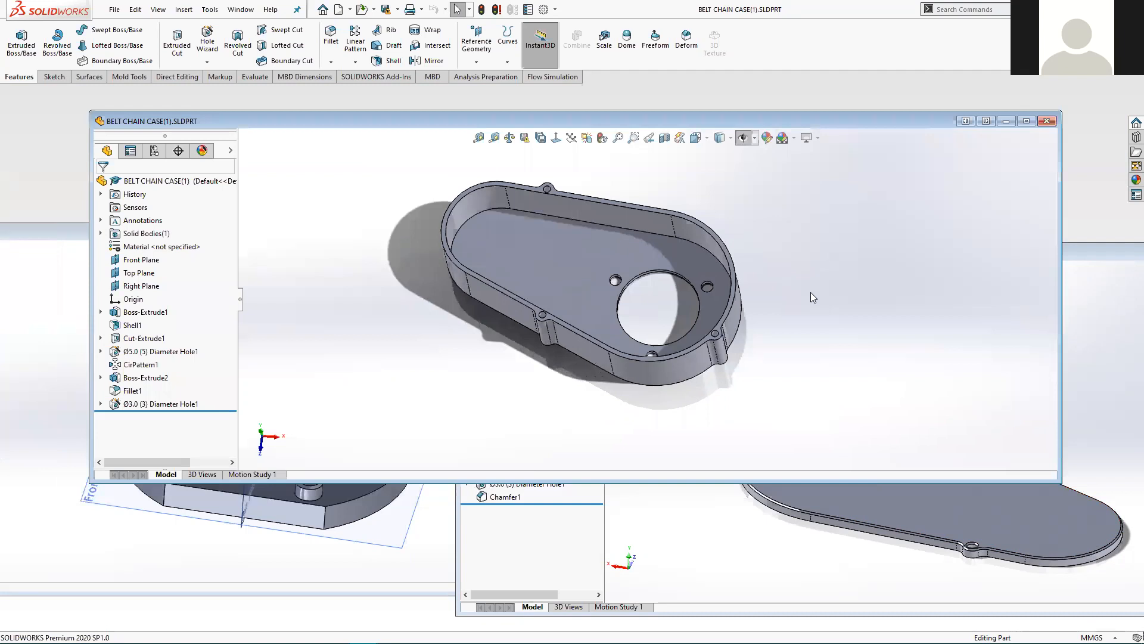
Make a new assembly from the BELT CHAIN CASE(1) part and place the case at the assembly origin.
{"action": "left_click", "coordinate": [118, 10]}
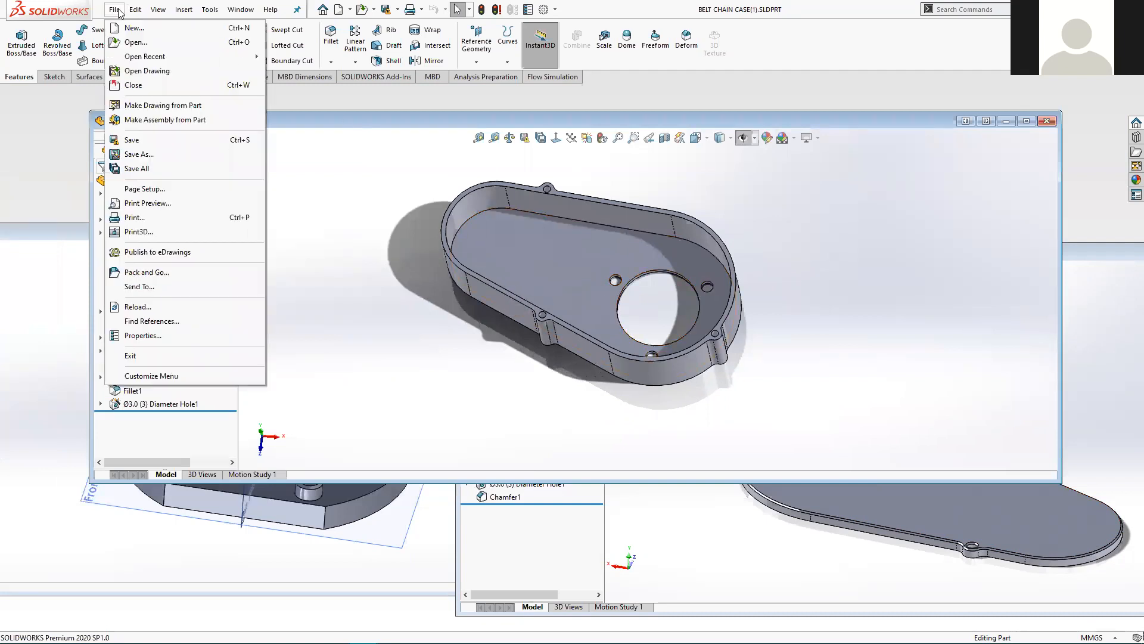
{"action": "left_click", "coordinate": [158, 121]}
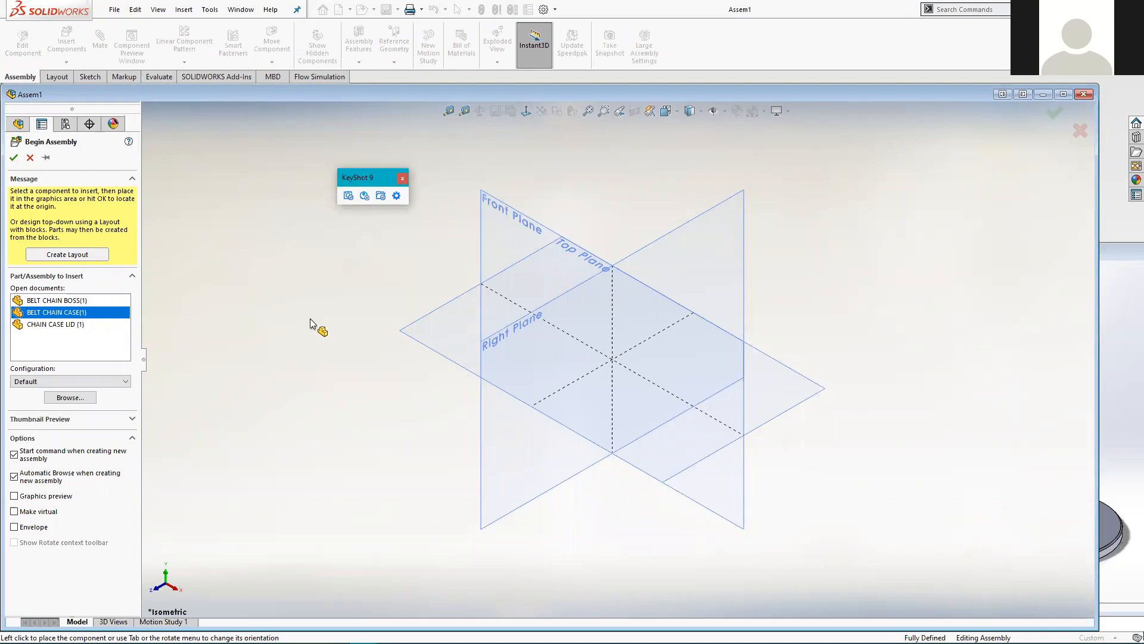
{"action": "left_click", "coordinate": [14, 158]}
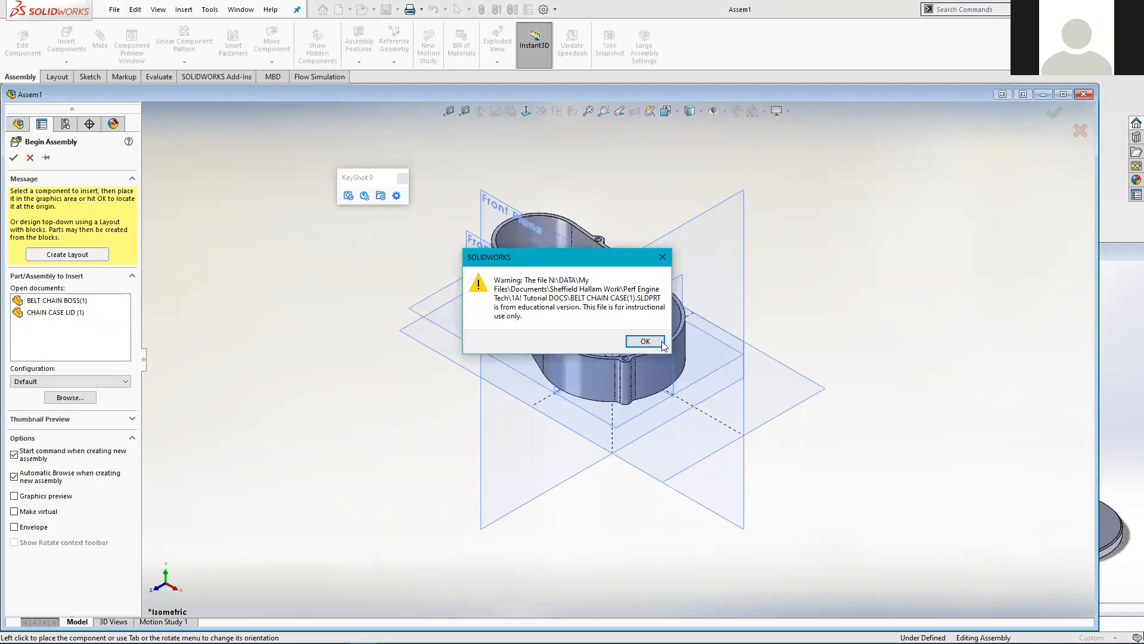
{"action": "left_click", "coordinate": [661, 341]}
Examine the placed case, its feature list, and how it sits against the assembly's Front, Top and Right planes and origin.
{"action": "middle_click_drag", "start_coordinate": [411, 383], "coordinate": [473, 453]}
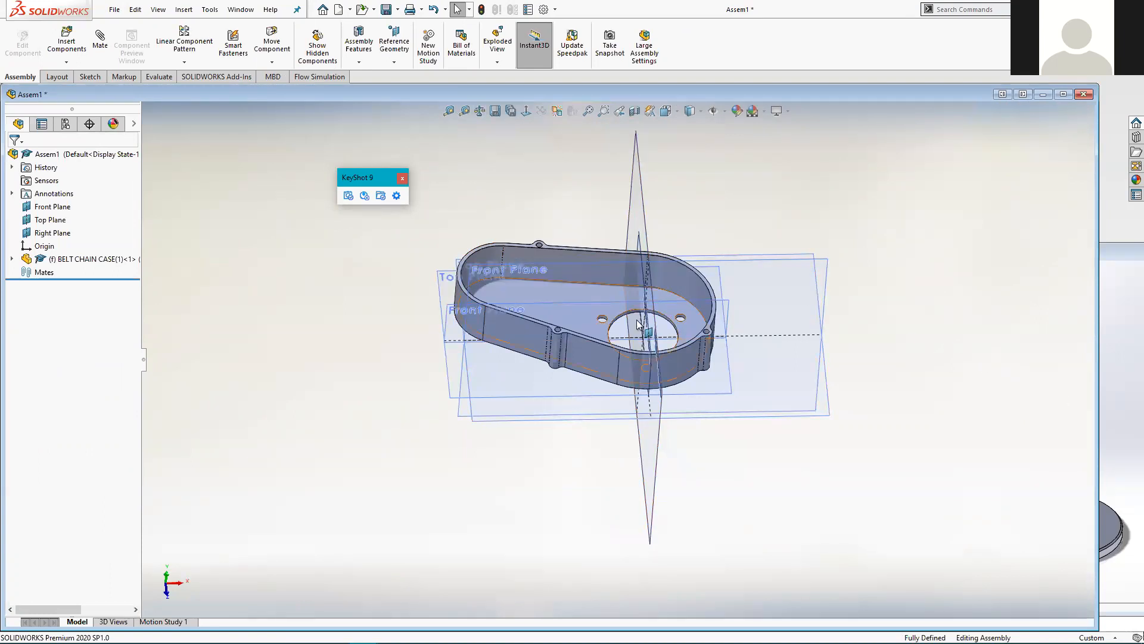
{"action": "middle_click_drag", "start_coordinate": [602, 451], "coordinate": [581, 402]}
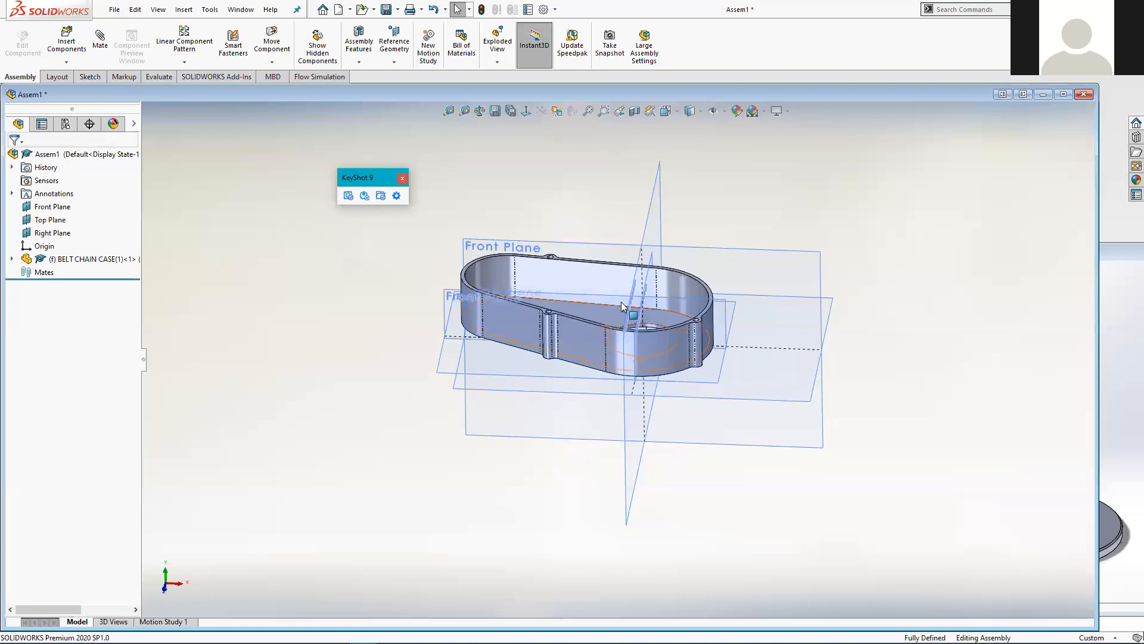
{"action": "middle_click_drag", "start_coordinate": [360, 355], "coordinate": [591, 277]}
{"action": "scroll", "coordinate": [591, 276], "scroll_direction": "down", "scroll_amount": 3}
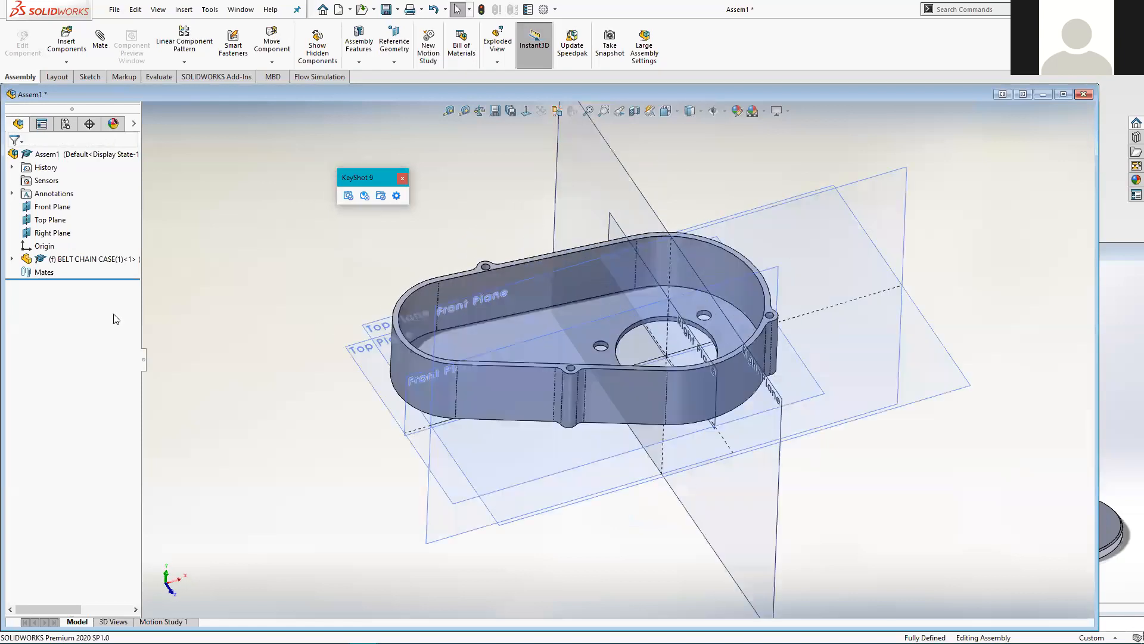
{"action": "left_click", "coordinate": [13, 259]}
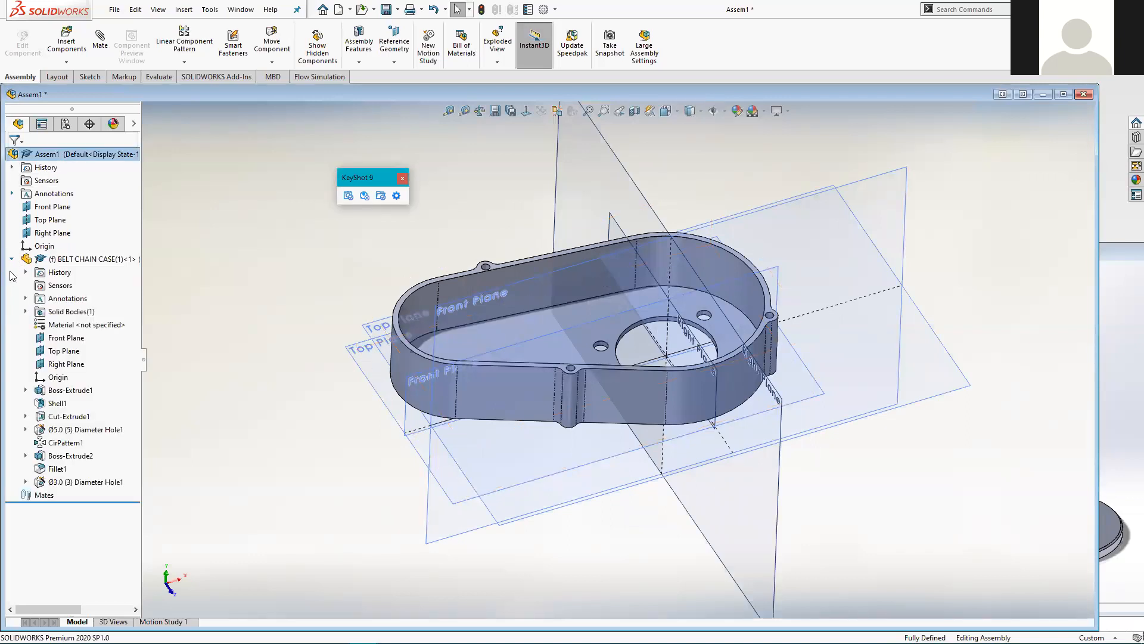
{"action": "left_click", "coordinate": [12, 259]}
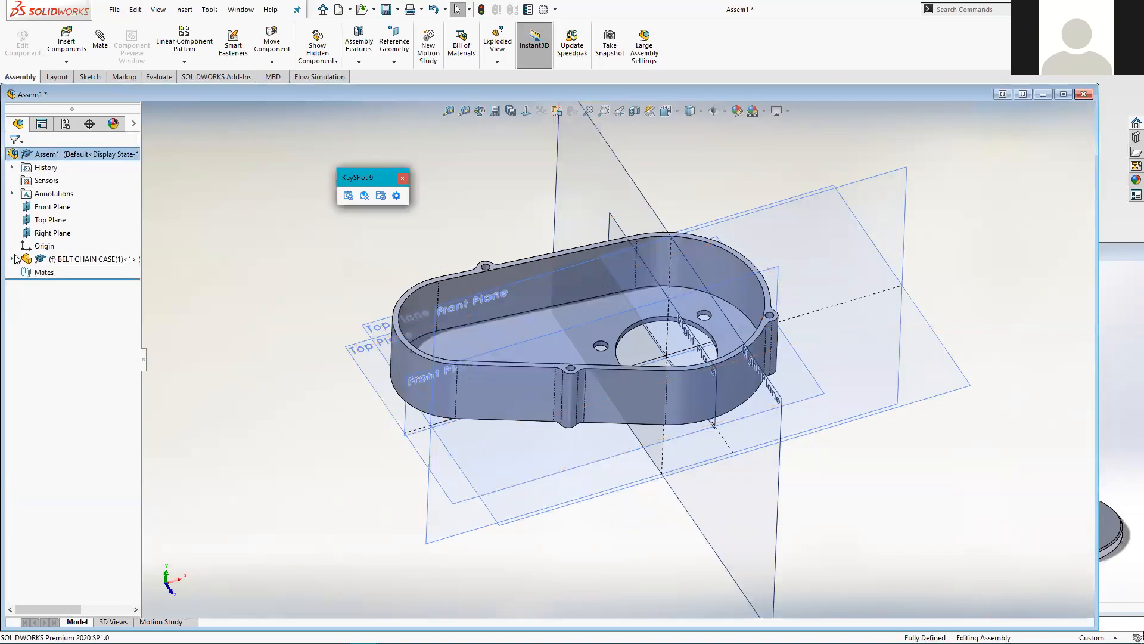
{"action": "left_click", "coordinate": [39, 208]}
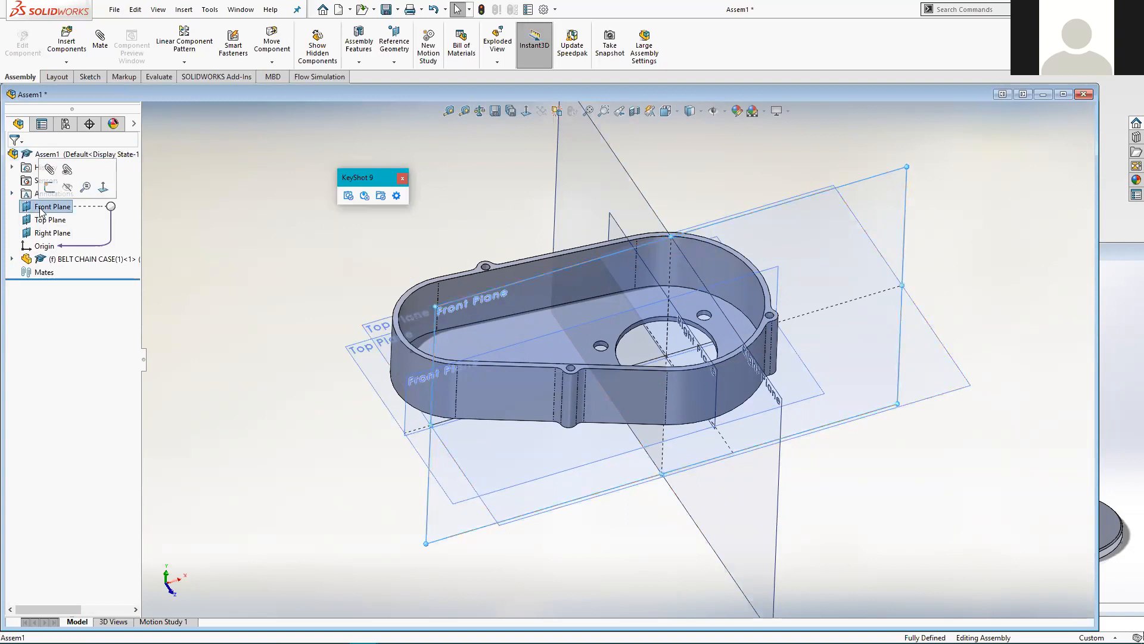
{"action": "left_click", "coordinate": [45, 220]}
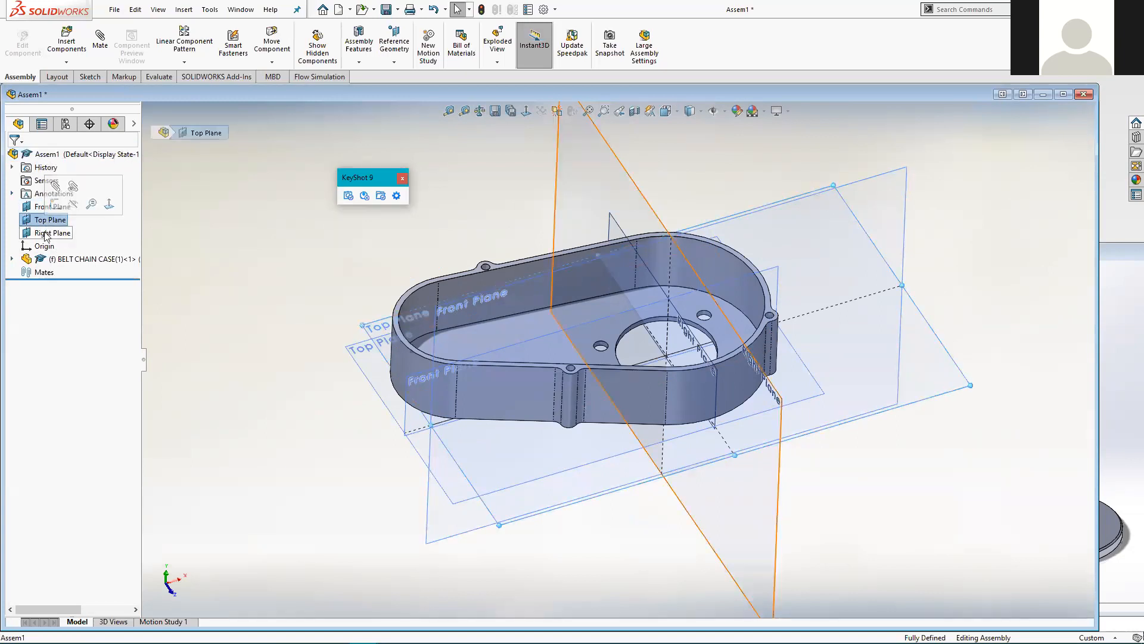
{"action": "left_click", "coordinate": [46, 233]}
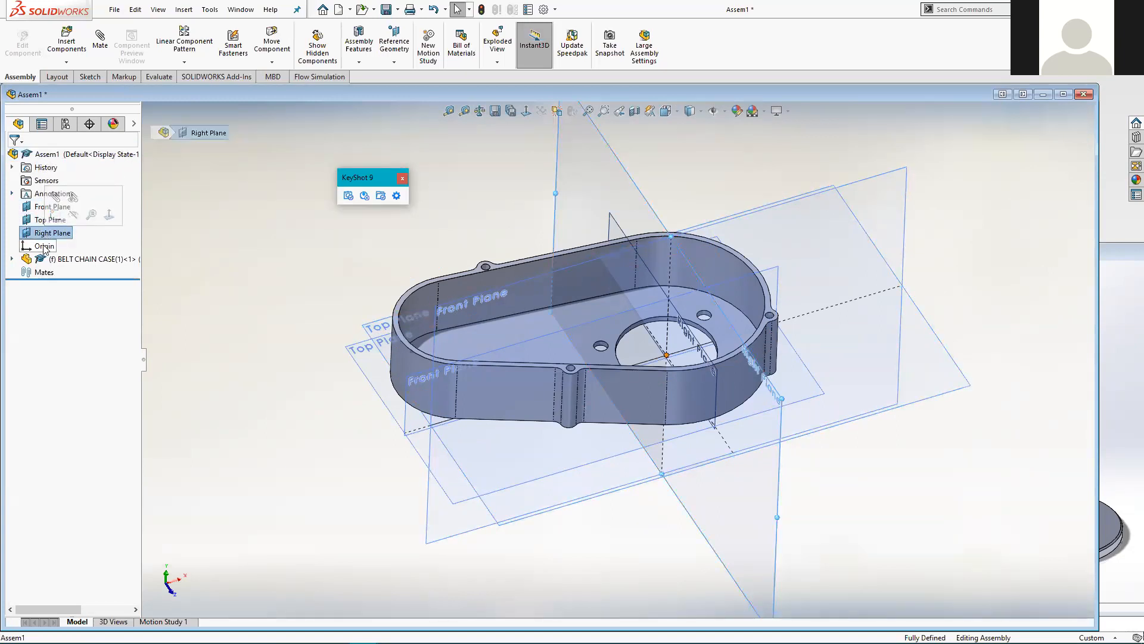
{"action": "left_click", "coordinate": [43, 246]}
{"action": "left_click", "coordinate": [51, 262]}
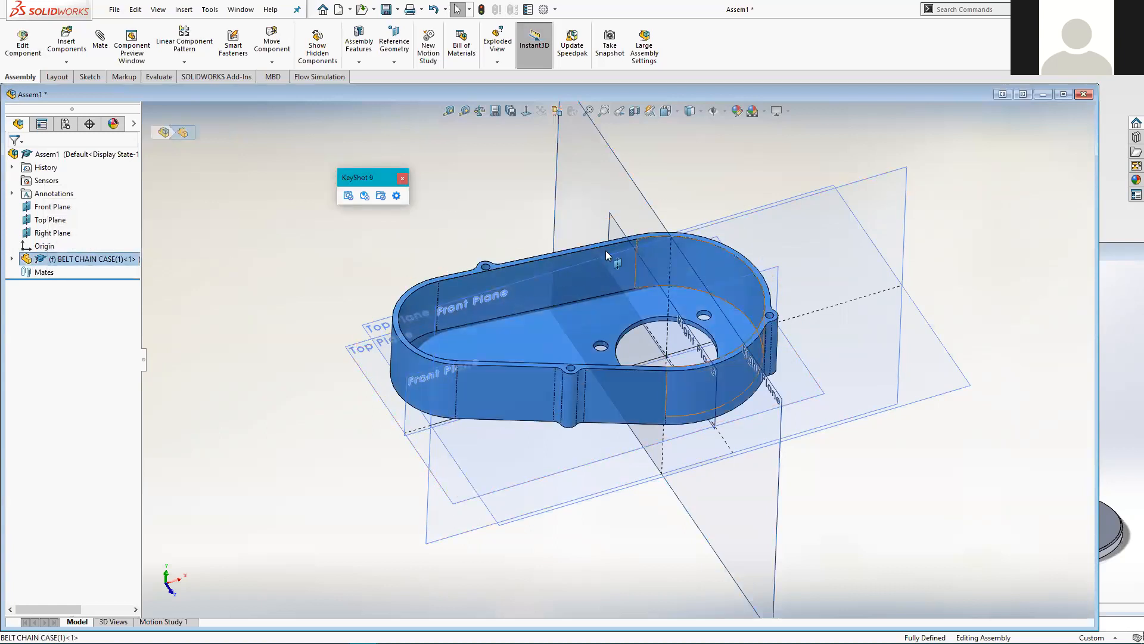
Compare the belt chain case's own Front, Top and Right planes and origin with the assembly origin.
{"action": "left_click", "coordinate": [279, 432]}
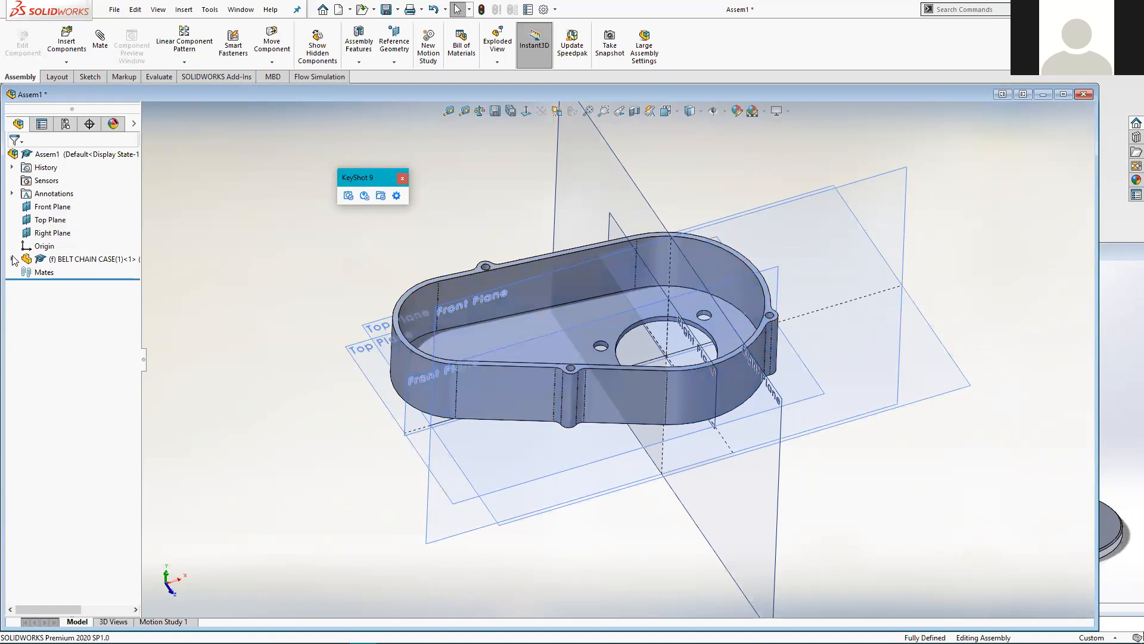
{"action": "left_click", "coordinate": [11, 258]}
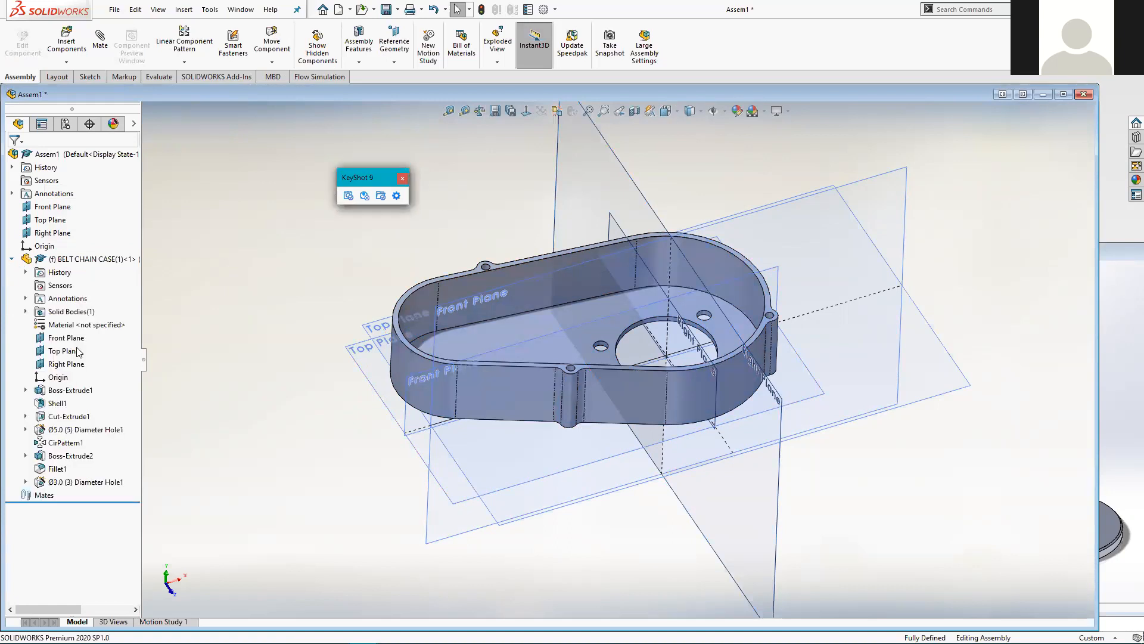
{"action": "left_click", "coordinate": [59, 338]}
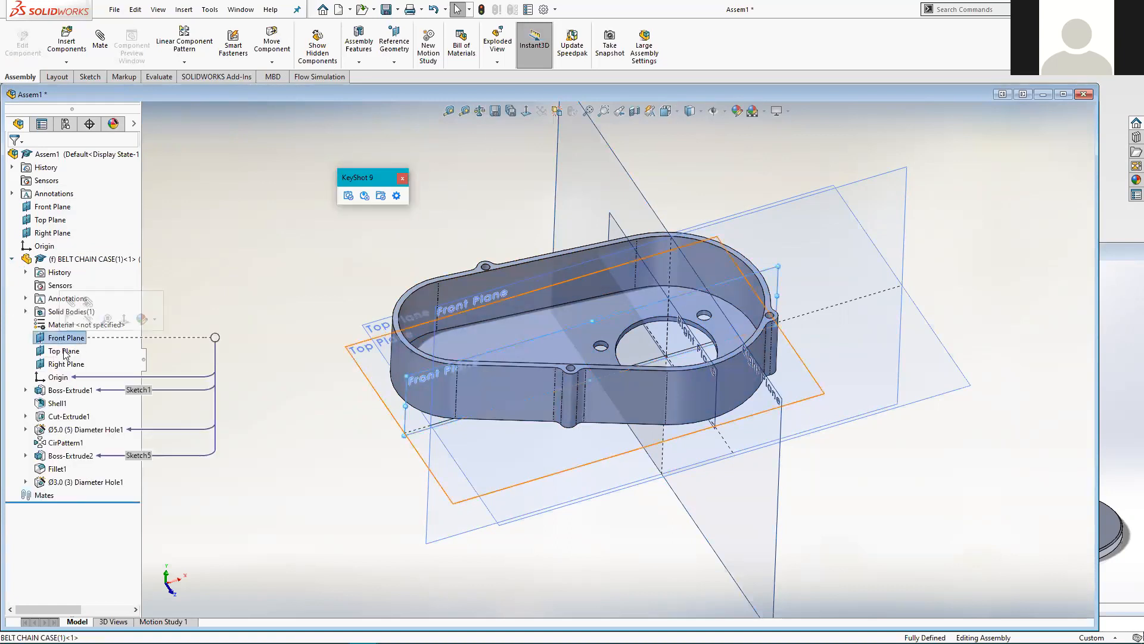
{"action": "left_click", "coordinate": [67, 351]}
{"action": "left_click", "coordinate": [67, 365]}
{"action": "left_click", "coordinate": [50, 378]}
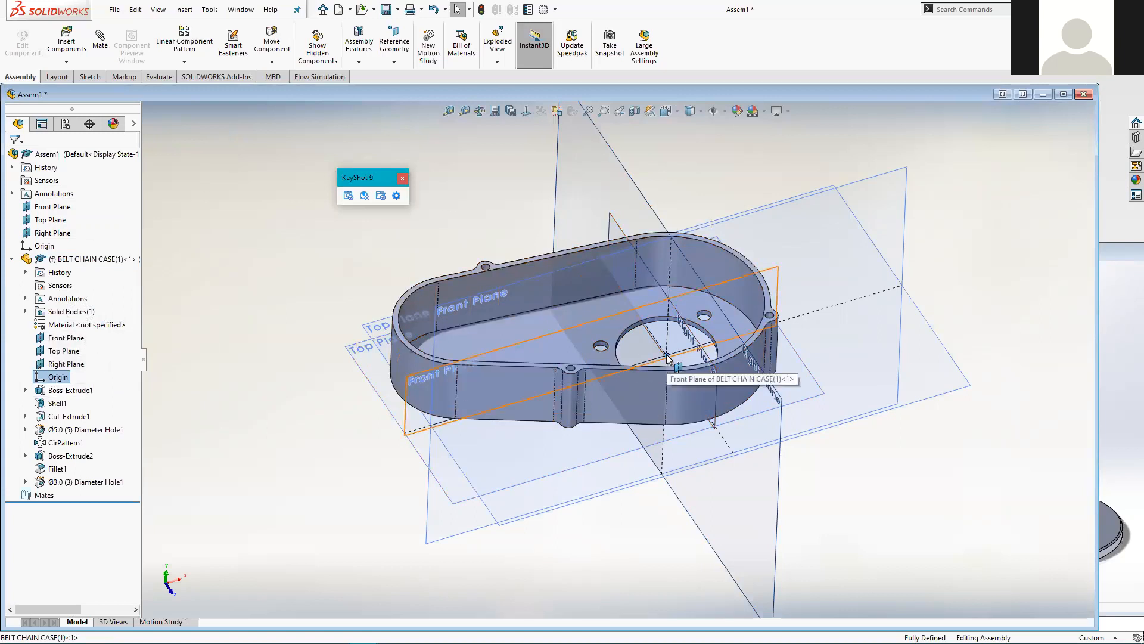
{"action": "left_click", "coordinate": [37, 247]}
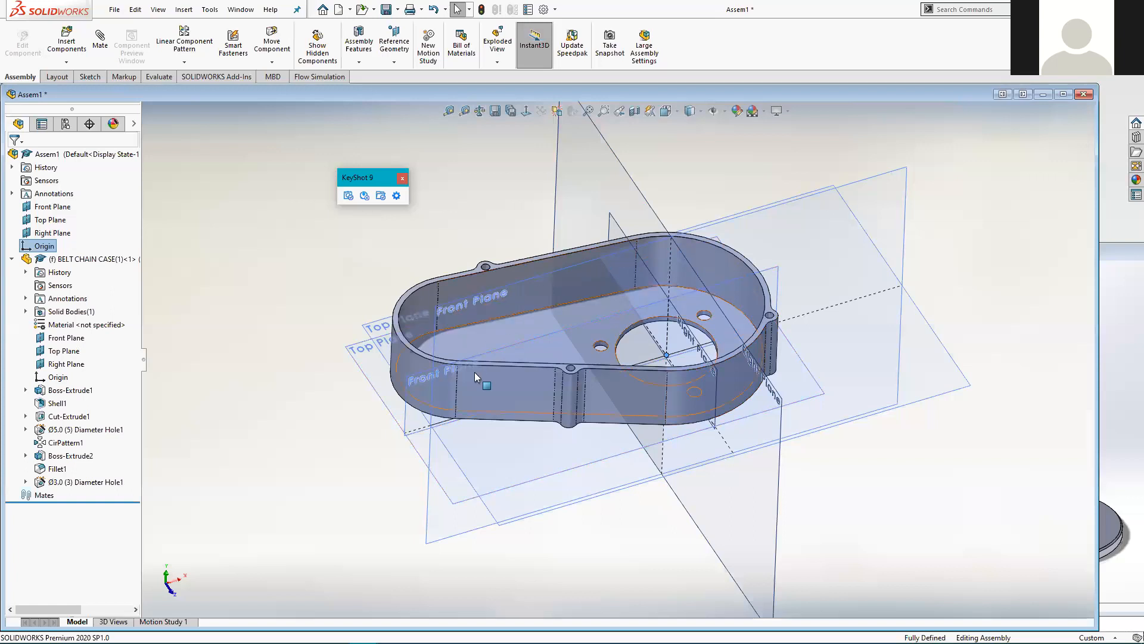
{"action": "left_click", "coordinate": [402, 178]}
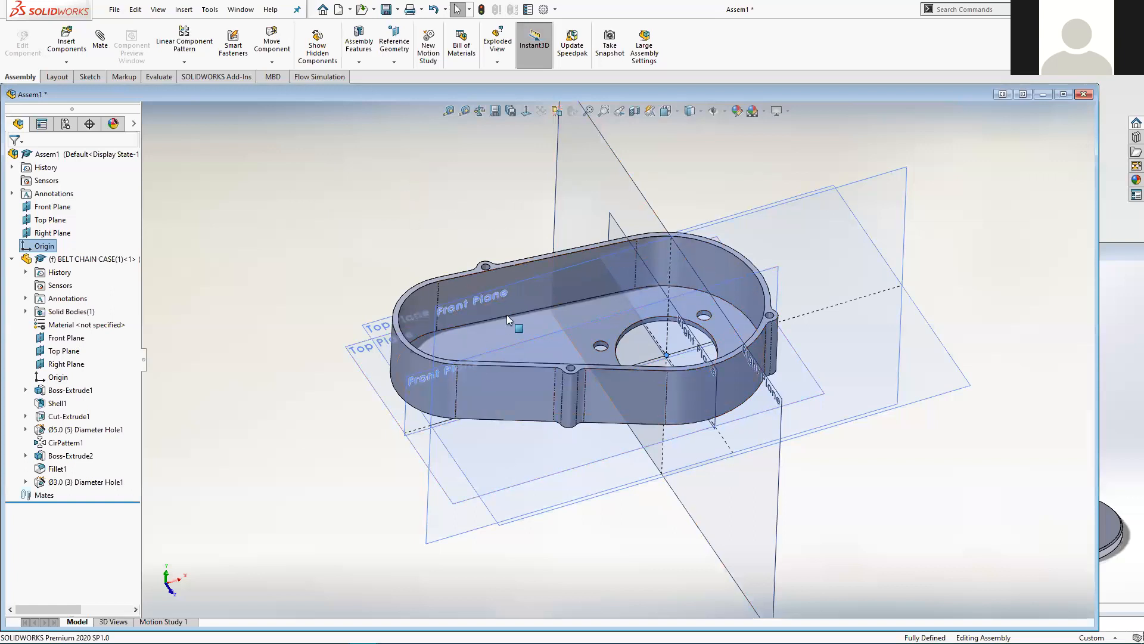
{"action": "middle_click_drag", "start_coordinate": [348, 294], "coordinate": [338, 263]}
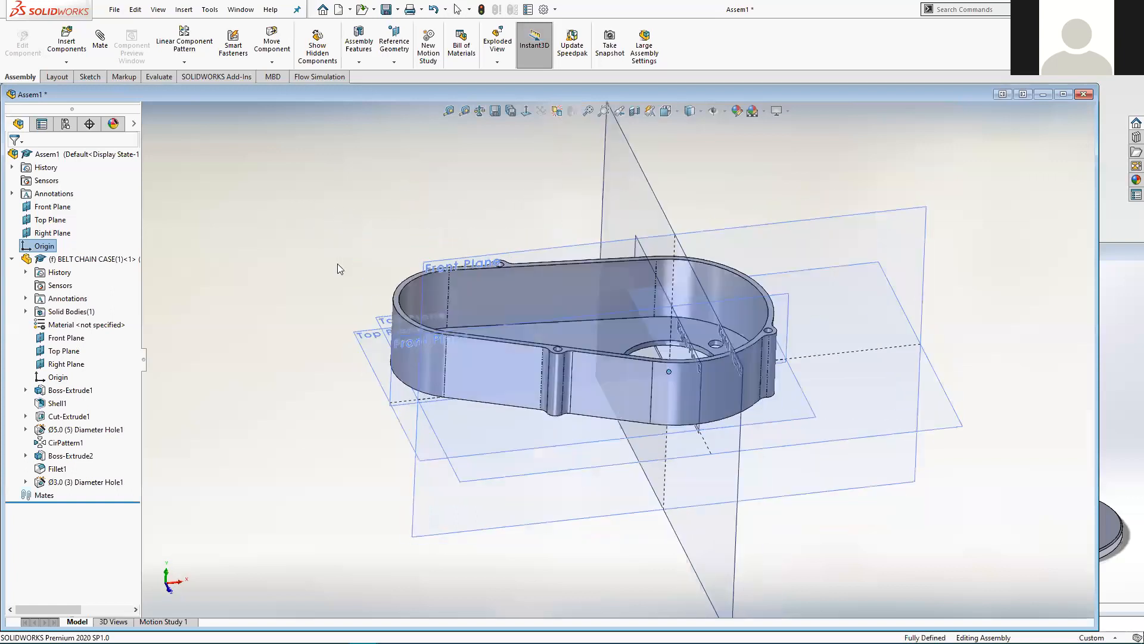
{"action": "left_click", "coordinate": [12, 259]}
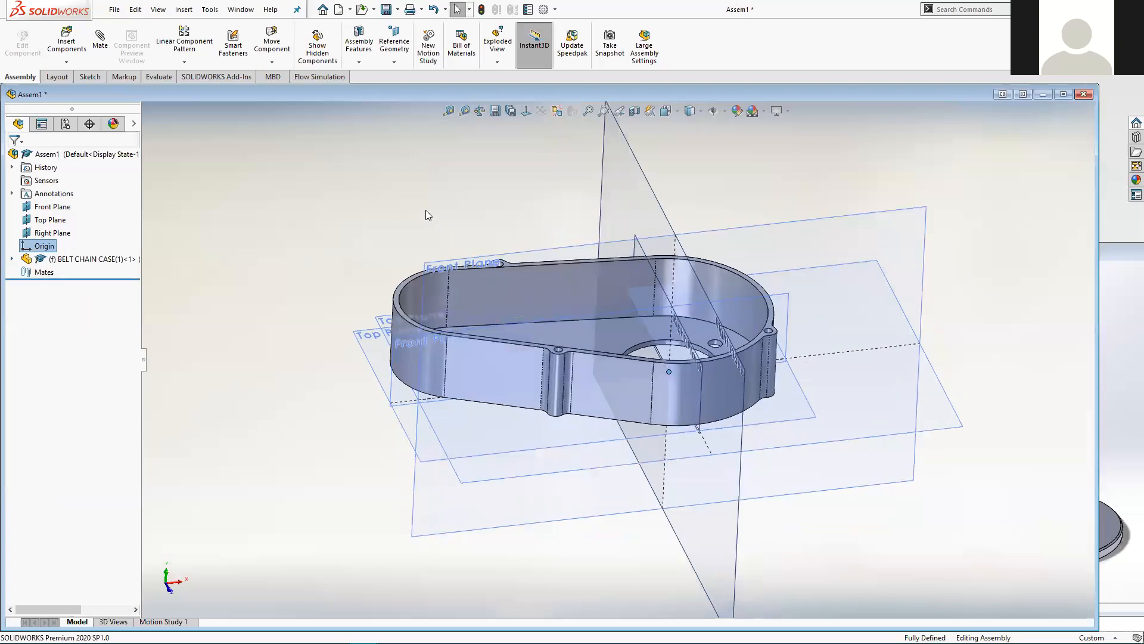
{"action": "middle_click_drag", "start_coordinate": [335, 243], "coordinate": [343, 213]}
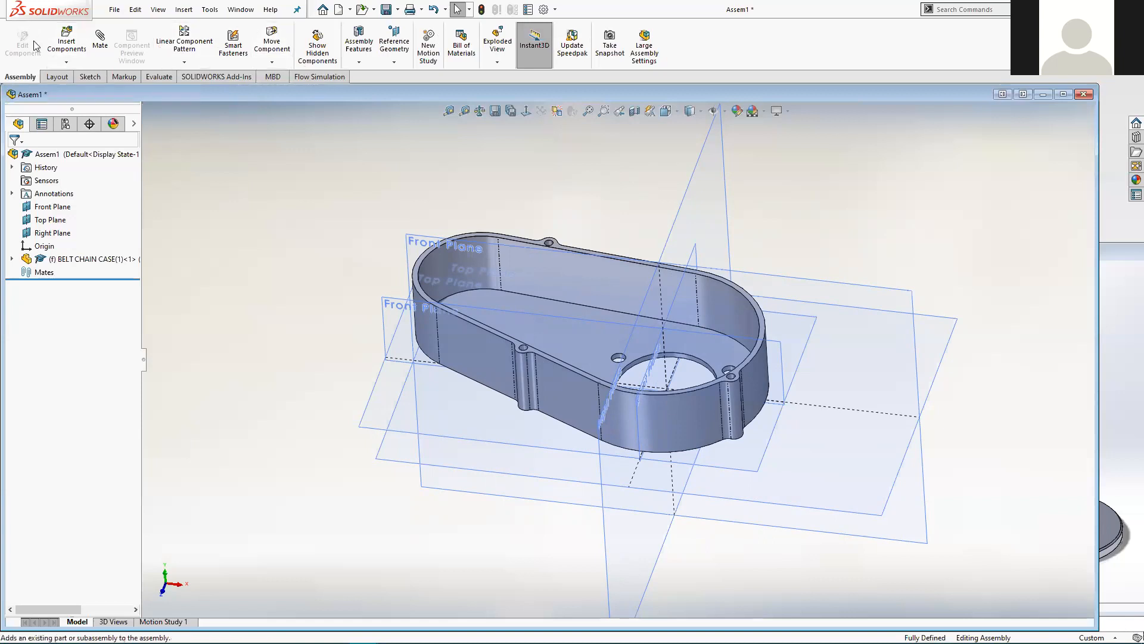
Insert the CHAIN CASE LID (1) part and place it freely above and beside the belt chain case.
{"action": "left_click", "coordinate": [67, 42]}
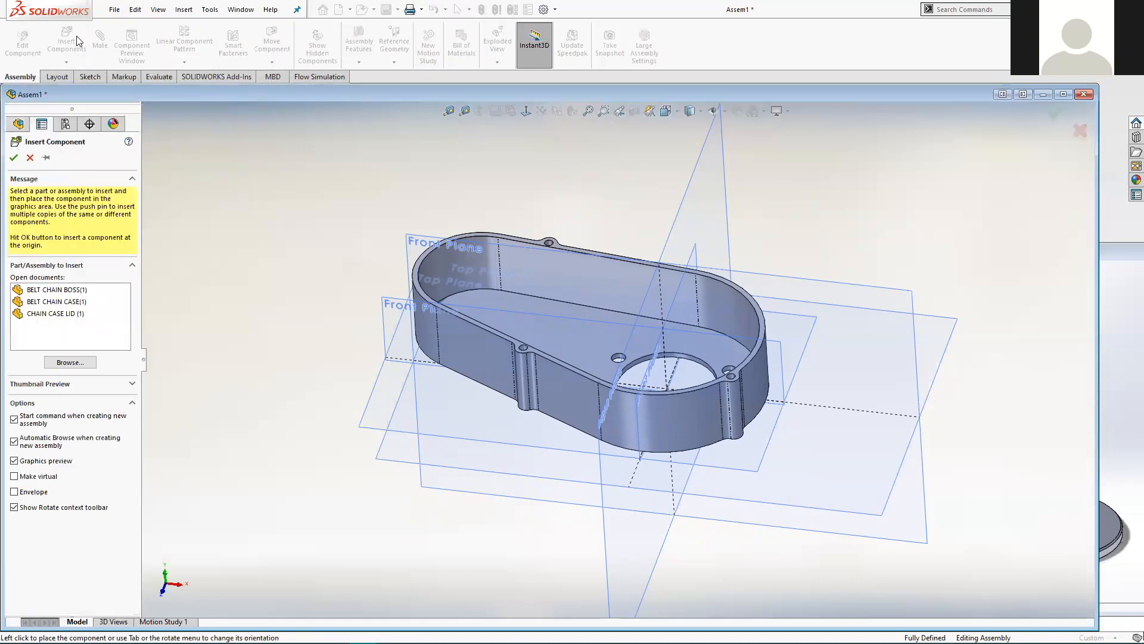
{"action": "left_click", "coordinate": [59, 315]}
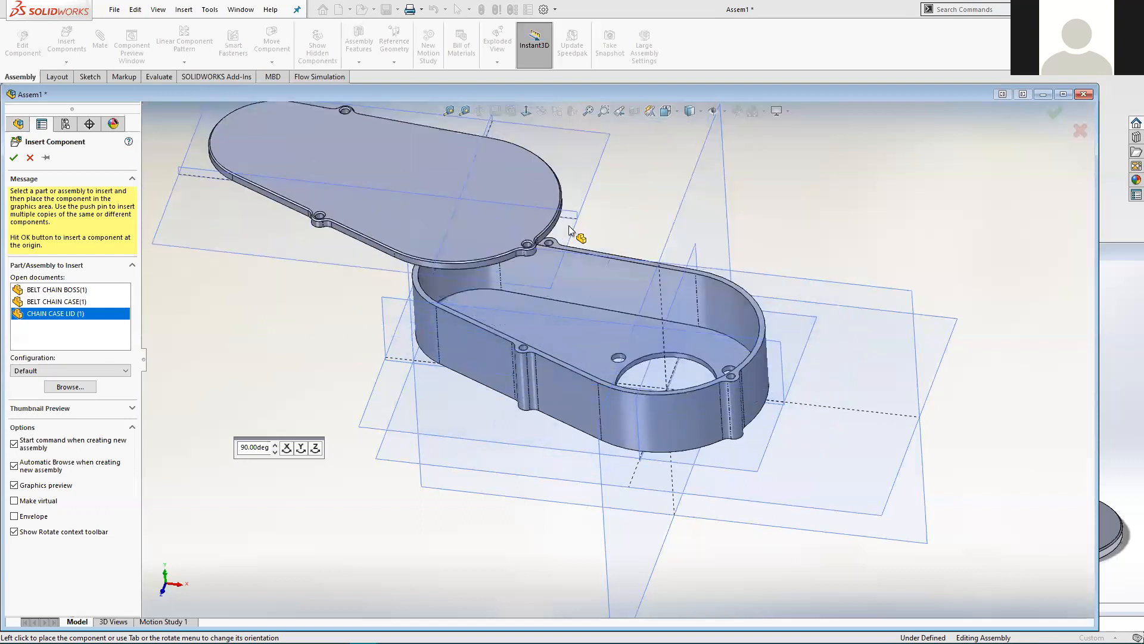
{"action": "left_click", "coordinate": [399, 186]}
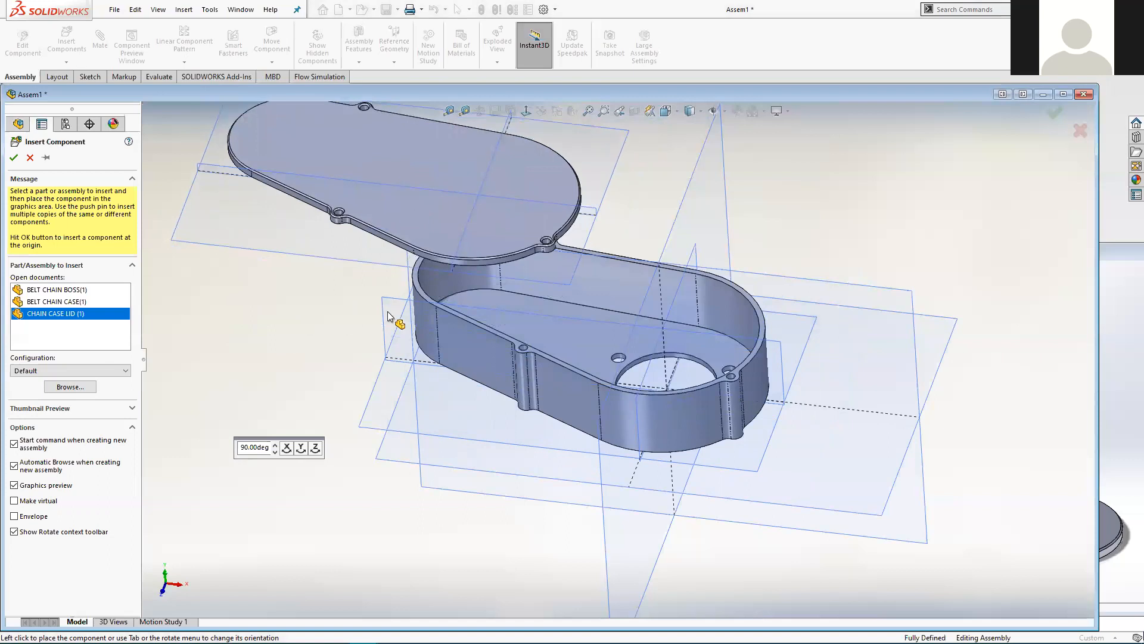
{"action": "left_click", "coordinate": [644, 341]}
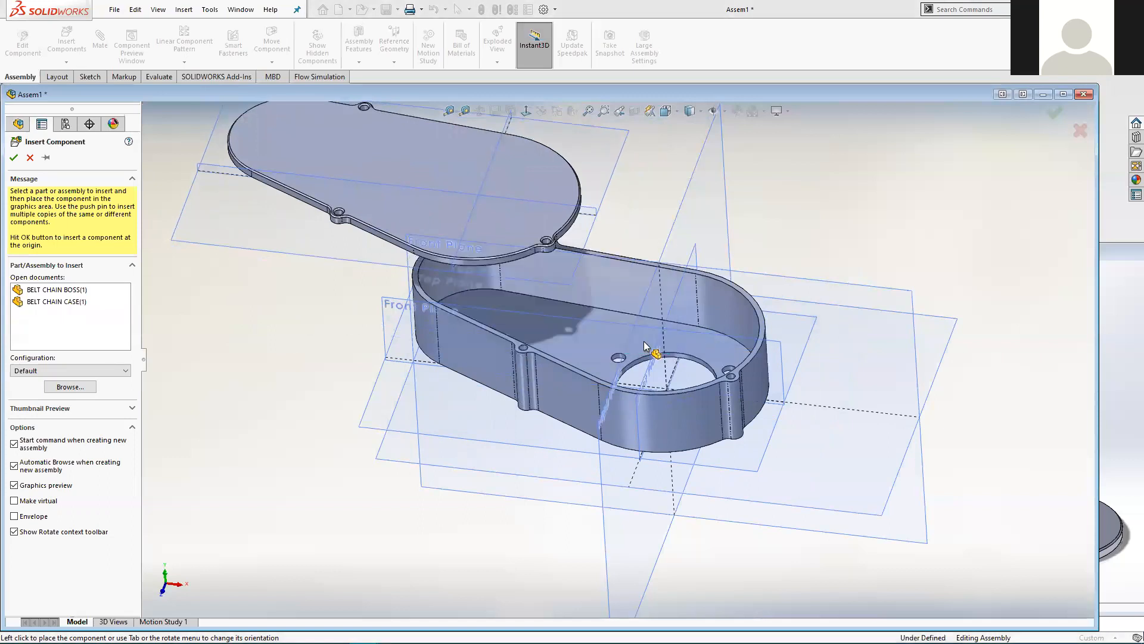
{"action": "middle_click_drag", "start_coordinate": [526, 297], "coordinate": [608, 352]}
{"action": "middle_click_drag", "start_coordinate": [511, 291], "coordinate": [503, 340]}
Try to move the fixed belt chain case by its outer side wall.
{"action": "left_click", "coordinate": [485, 343]}
{"action": "left_click_drag", "start_coordinate": [485, 343], "coordinate": [528, 362]}
{"action": "left_click_drag", "start_coordinate": [598, 352], "coordinate": [652, 381]}
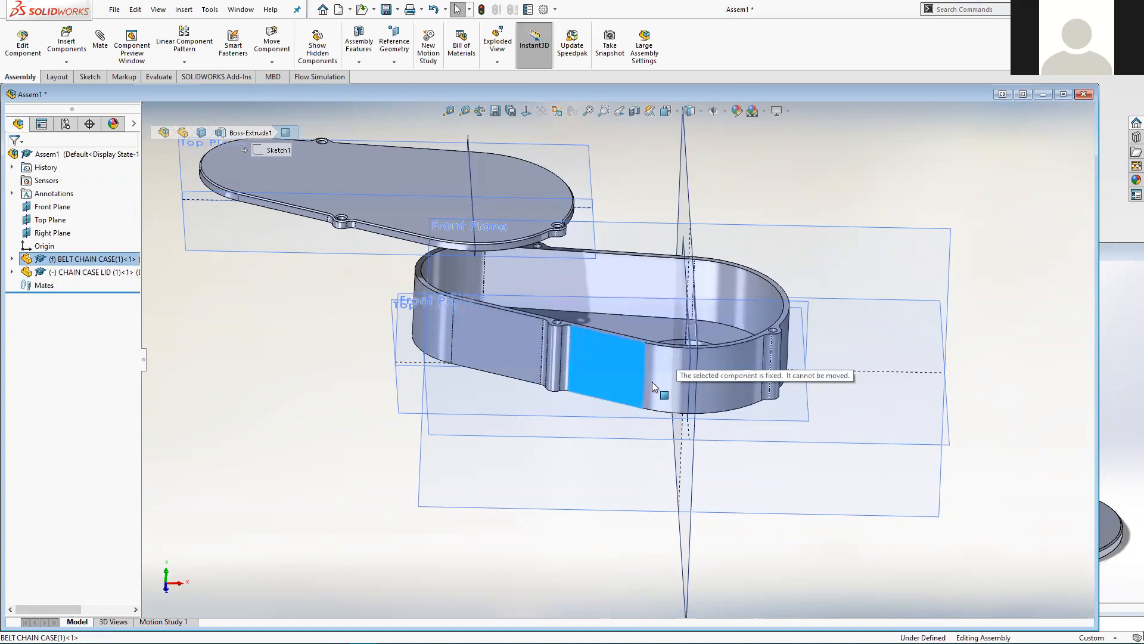
{"action": "left_click_drag", "start_coordinate": [637, 334], "coordinate": [714, 364]}
{"action": "middle_click_drag", "start_coordinate": [714, 365], "coordinate": [681, 375]}
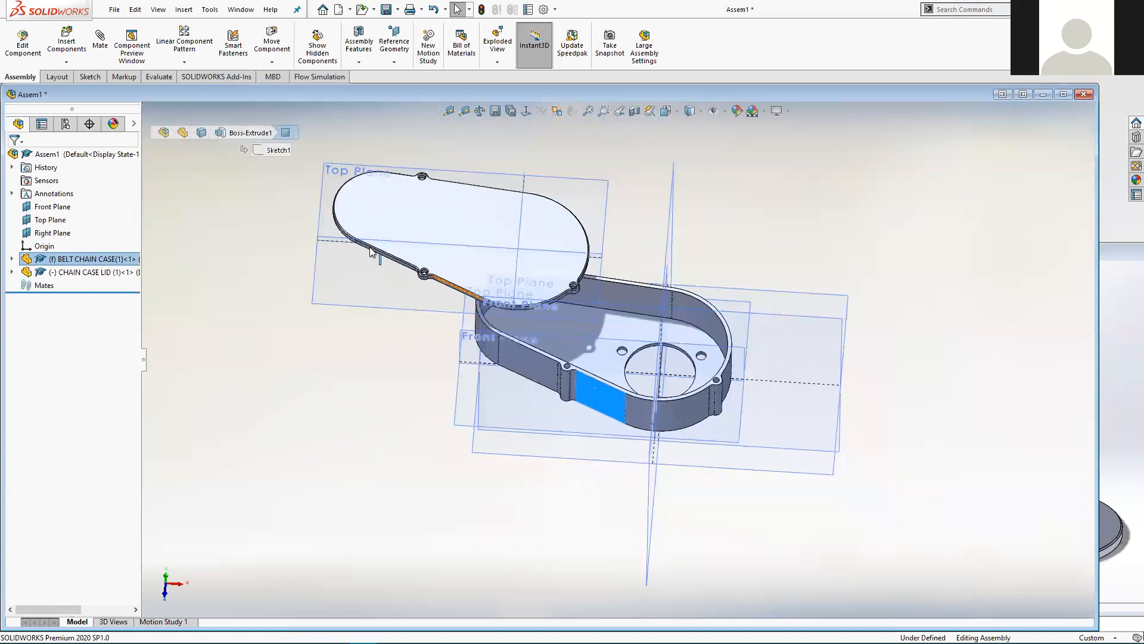
Move the chain case lid farther away from the case, and try moving the case by its inner wall.
{"action": "middle_click_drag", "start_coordinate": [375, 249], "coordinate": [475, 321], "text": "ctrl"}
{"action": "left_click", "coordinate": [448, 203]}
{"action": "left_click_drag", "start_coordinate": [449, 201], "coordinate": [364, 145]}
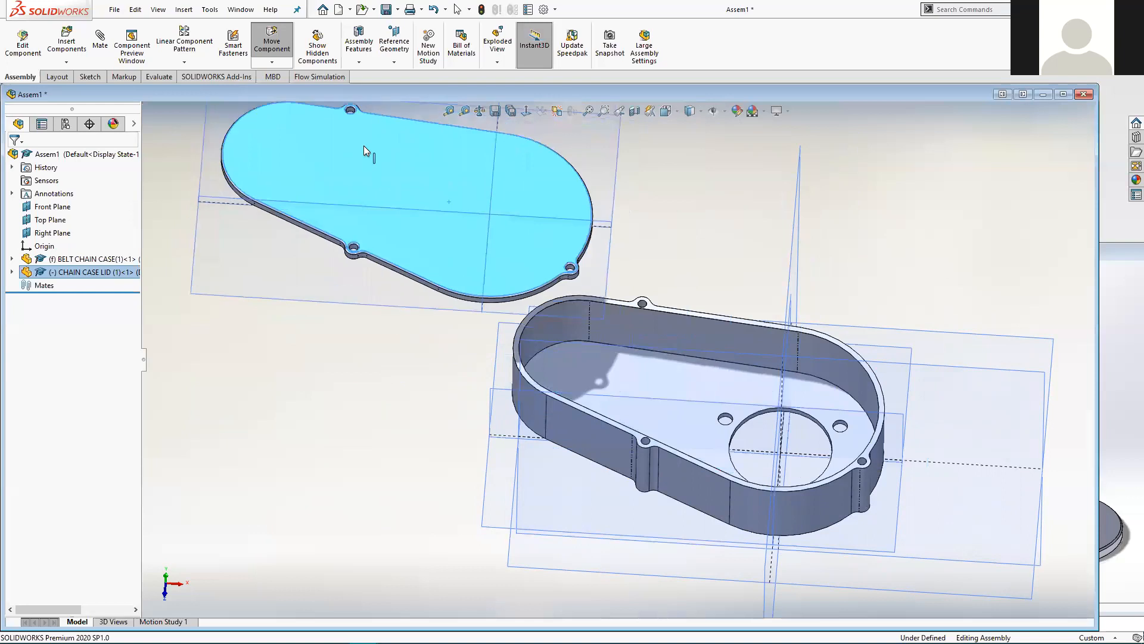
{"action": "key", "text": "Escape"}
{"action": "left_click_drag", "start_coordinate": [690, 325], "coordinate": [713, 336]}
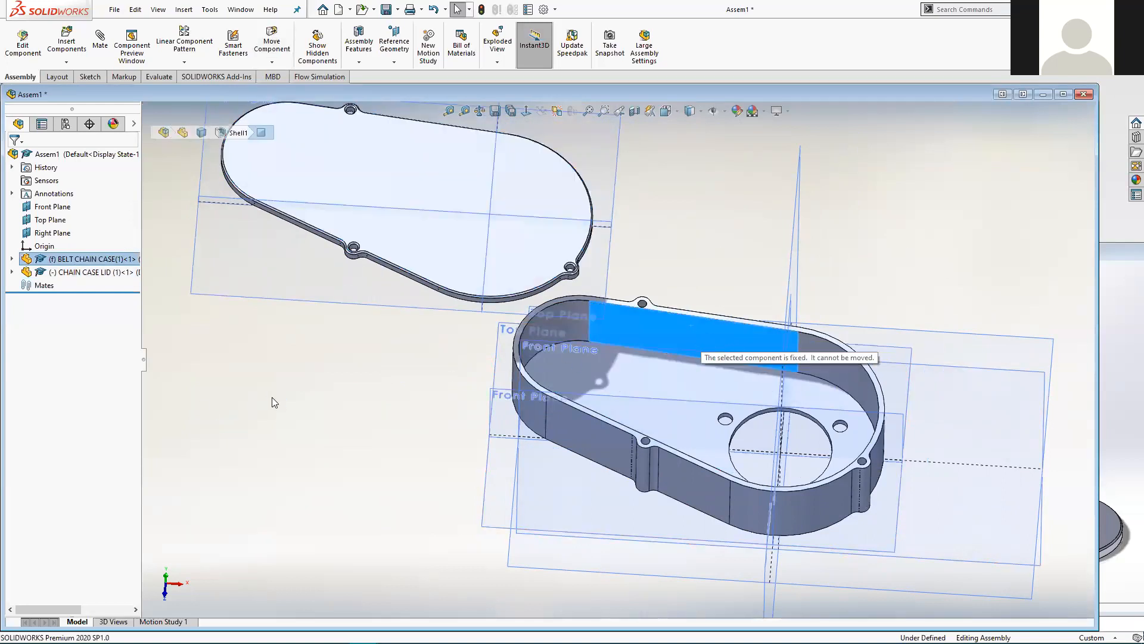
{"action": "left_click", "coordinate": [383, 383]}
Add a coincident mate between the flat underside of the chain case lid and the top rim face of the case.
{"action": "middle_click_drag", "start_coordinate": [379, 361], "coordinate": [466, 115]}
{"action": "middle_click_drag", "start_coordinate": [335, 370], "coordinate": [330, 367]}
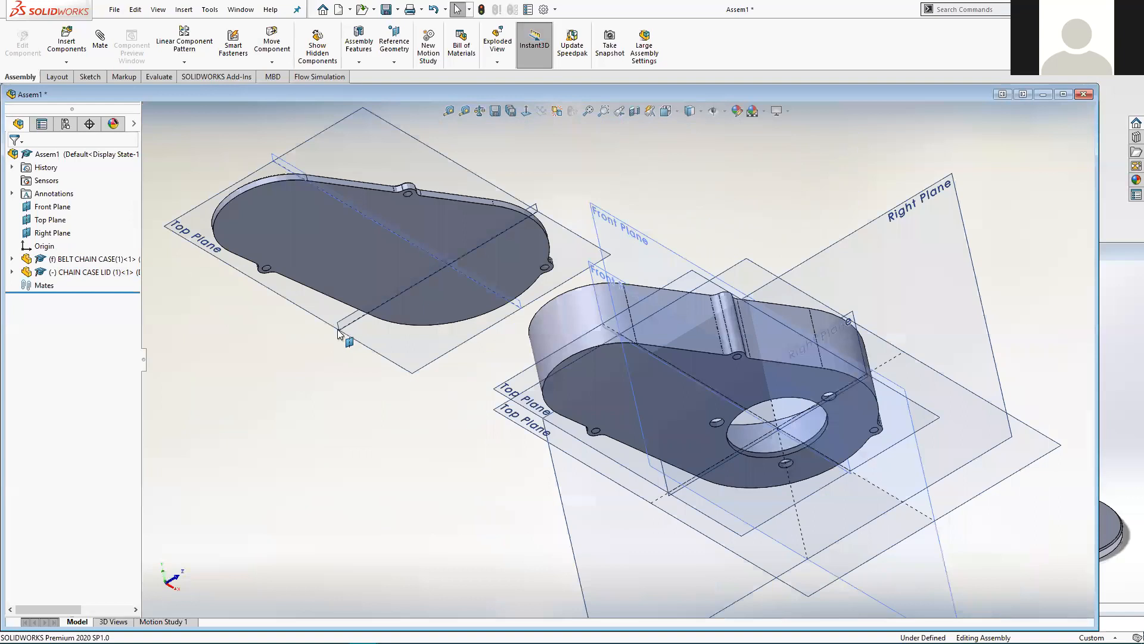
{"action": "left_click", "coordinate": [301, 234]}
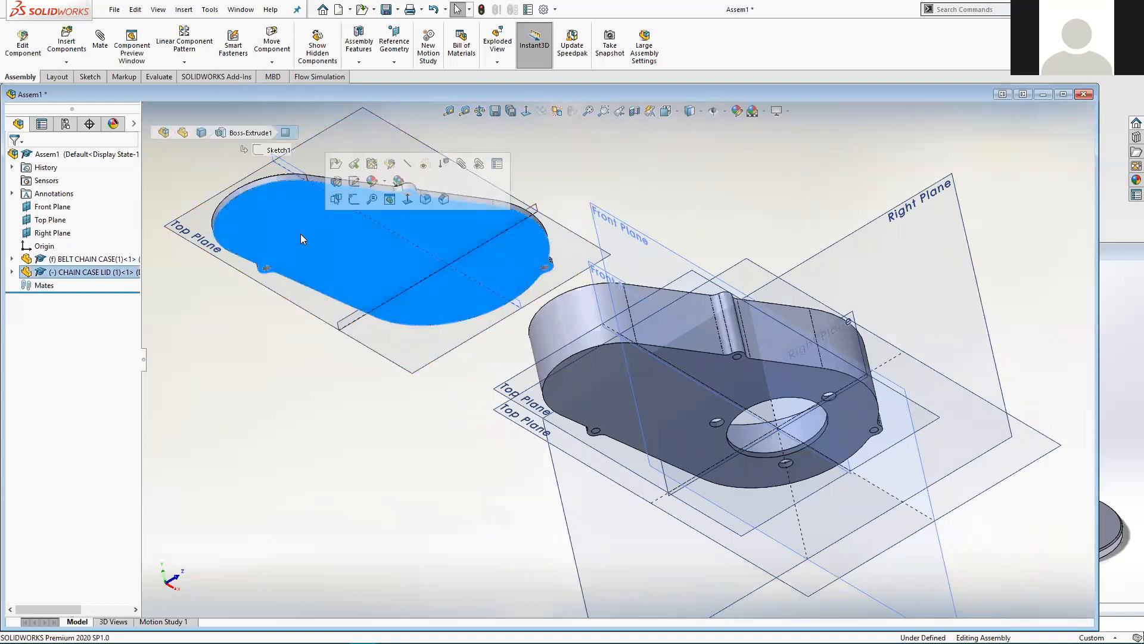
{"action": "middle_click_drag", "start_coordinate": [801, 182], "coordinate": [775, 210]}
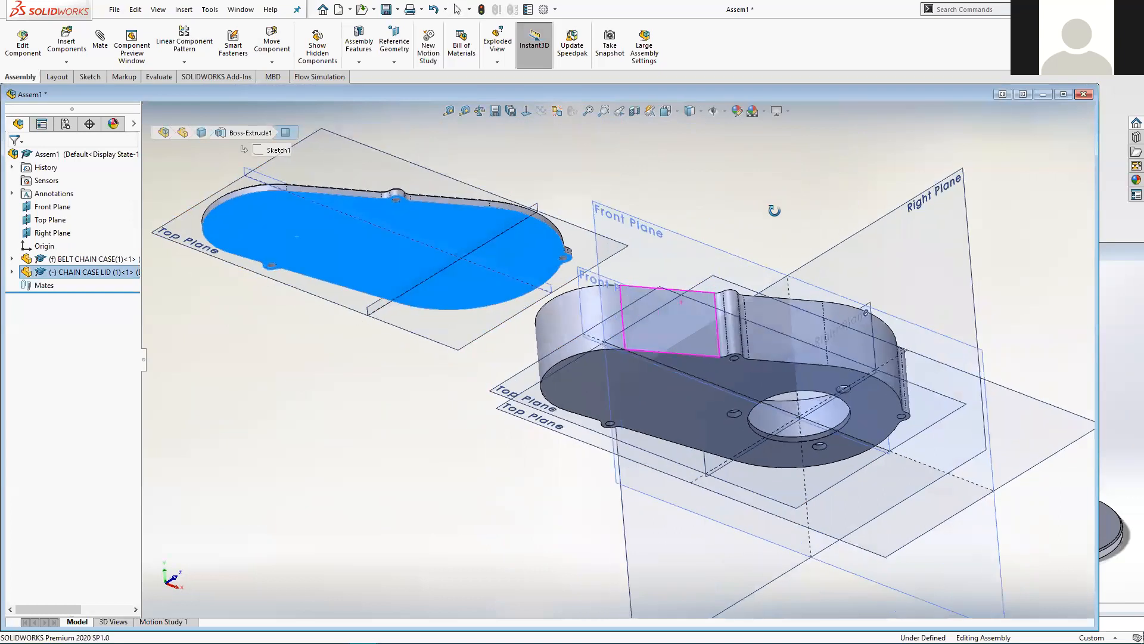
{"action": "middle_click_drag", "start_coordinate": [704, 305], "coordinate": [676, 267]}
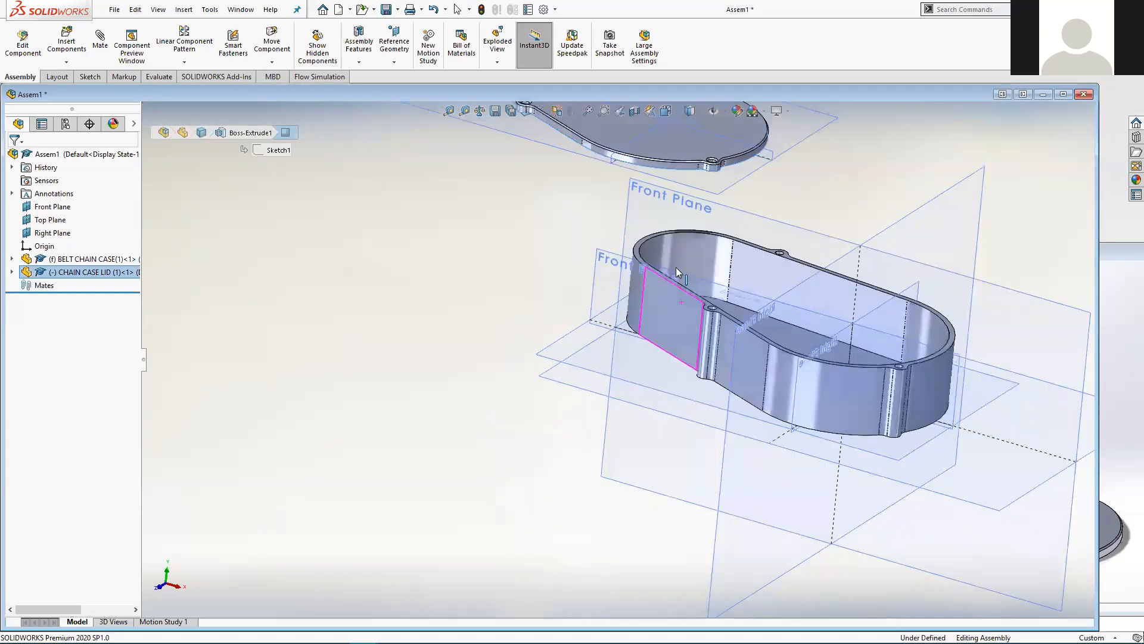
{"action": "scroll", "coordinate": [609, 278], "scroll_direction": "down", "scroll_amount": 5}
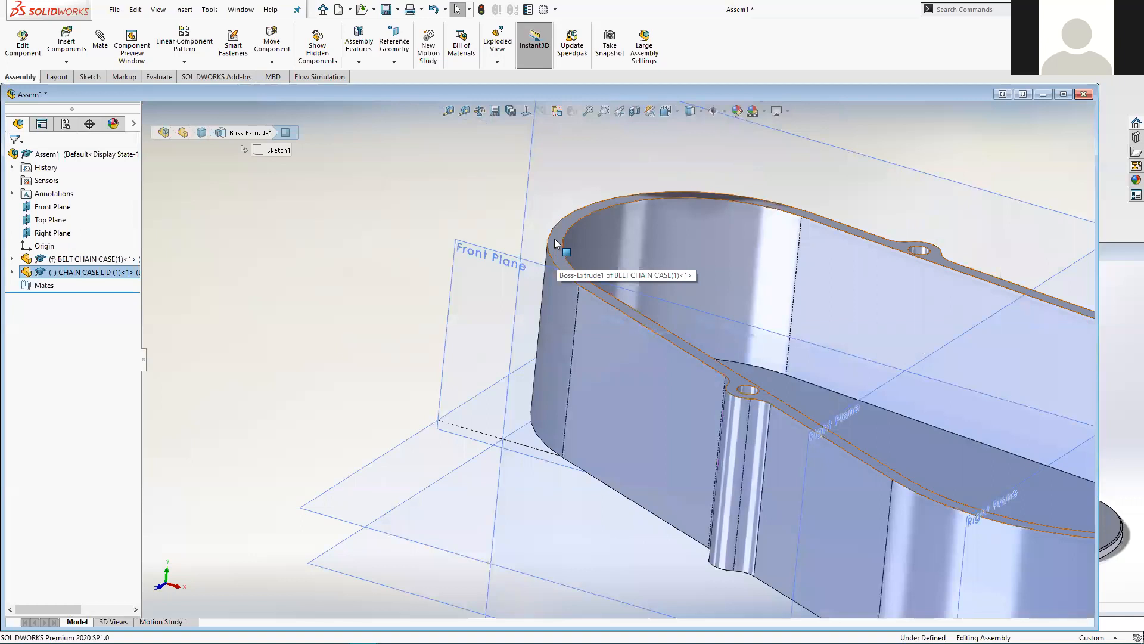
{"action": "left_click", "coordinate": [555, 239]}
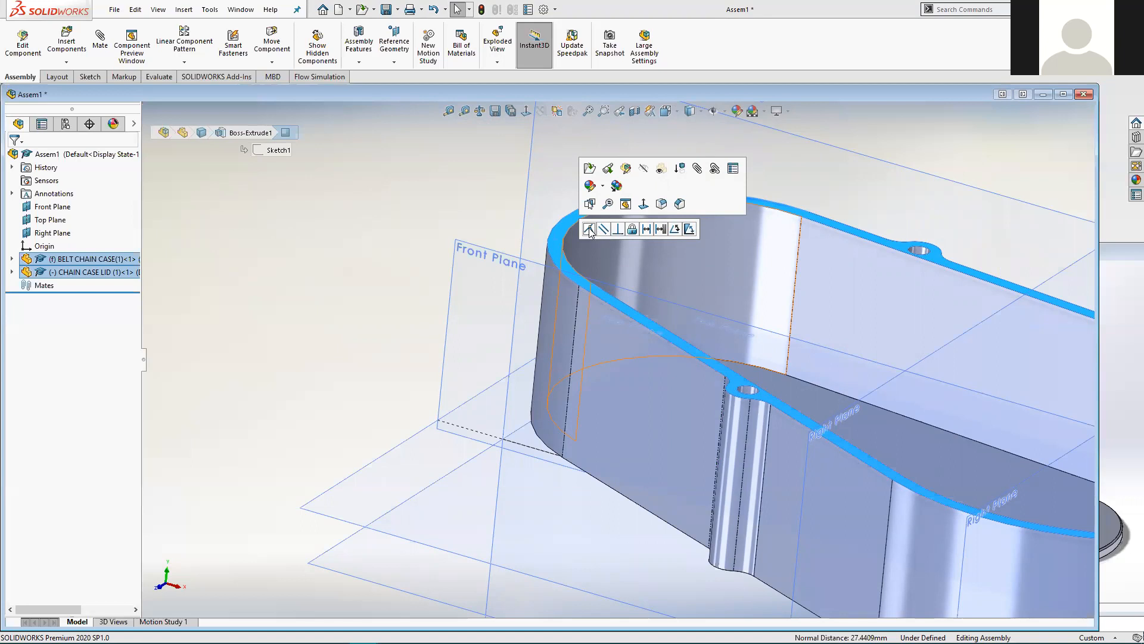
{"action": "left_click", "coordinate": [589, 228]}
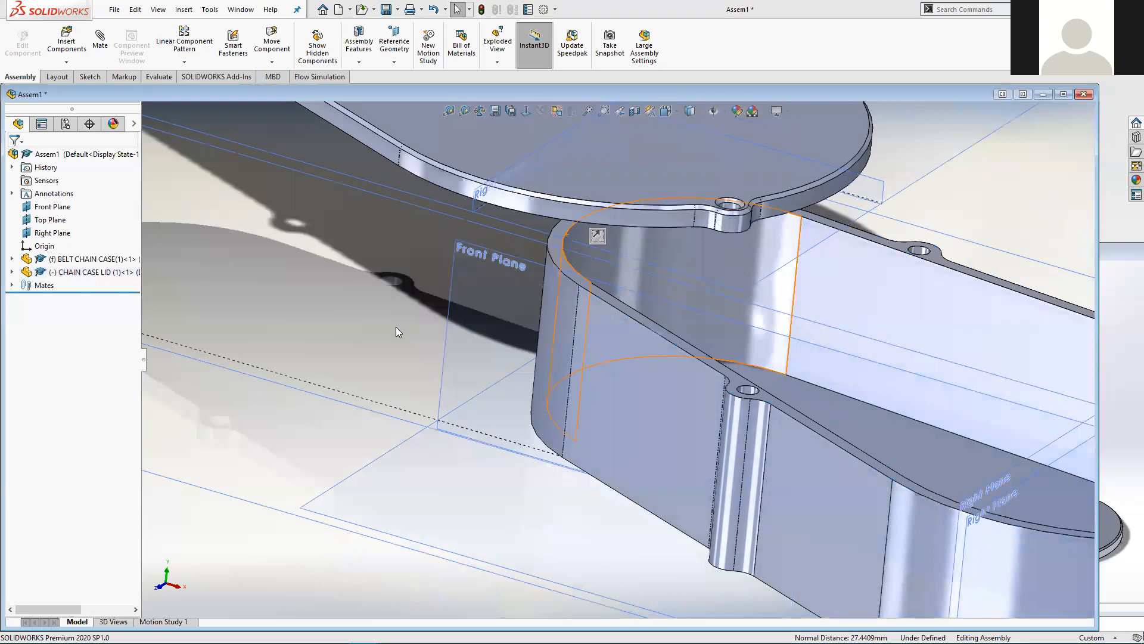
Check the lid's remaining freedom by sliding it over the case and back away from it in the rim plane.
{"action": "scroll", "coordinate": [457, 339], "scroll_direction": "up", "scroll_amount": 5}
{"action": "middle_click_drag", "start_coordinate": [492, 328], "coordinate": [483, 500]}
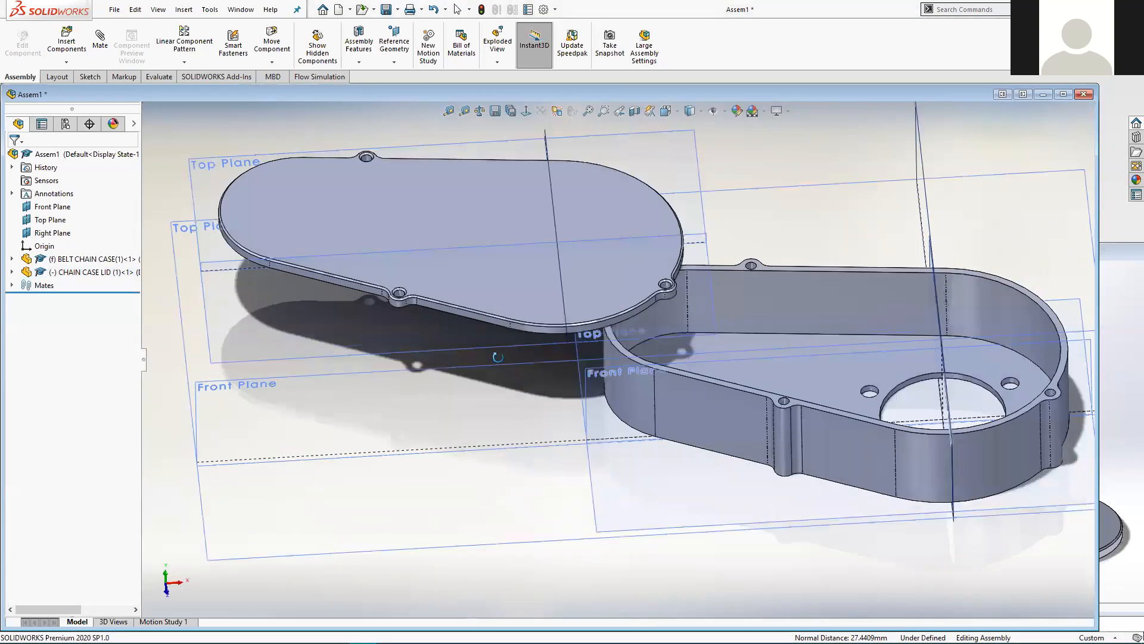
{"action": "middle_click_drag", "start_coordinate": [518, 301], "coordinate": [521, 351]}
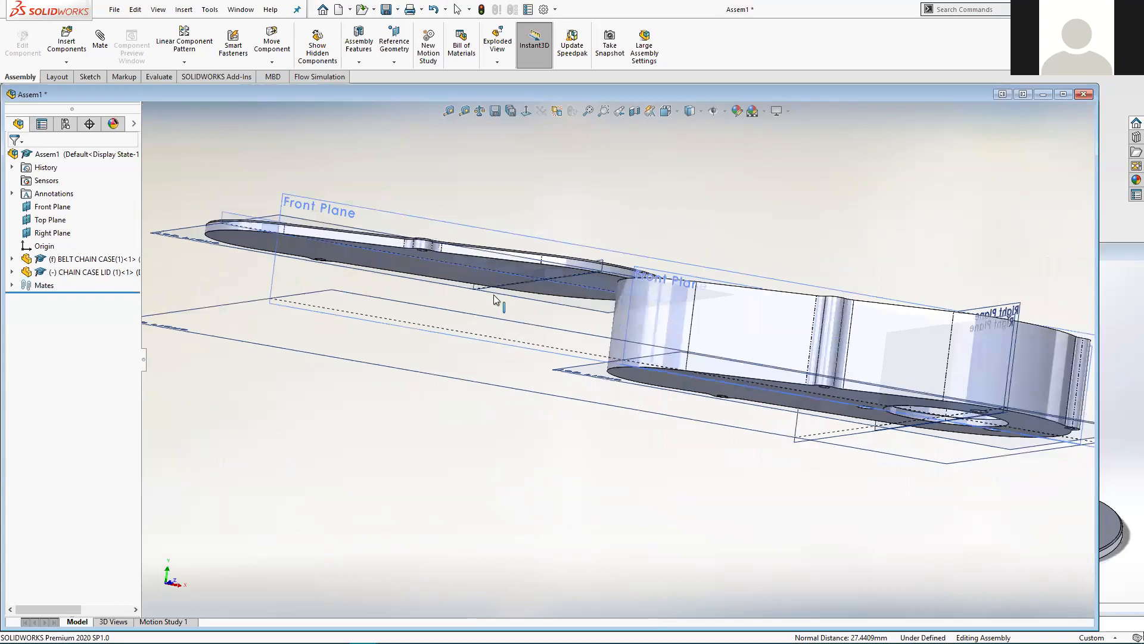
{"action": "middle_click_drag", "start_coordinate": [502, 266], "coordinate": [586, 250]}
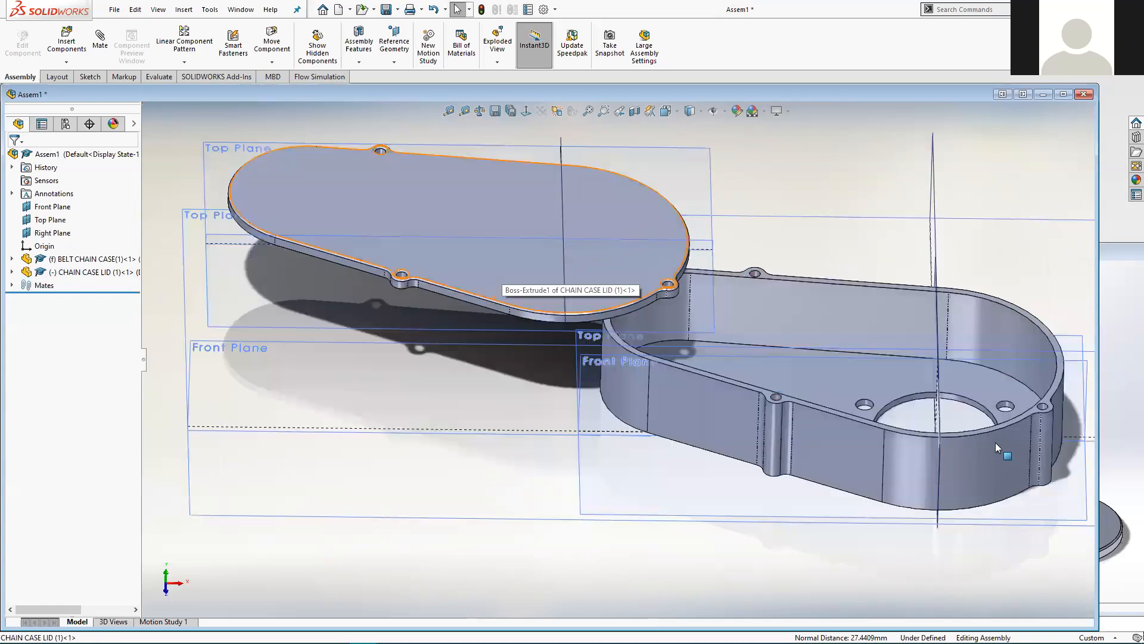
{"action": "left_click_drag", "start_coordinate": [517, 241], "coordinate": [841, 294]}
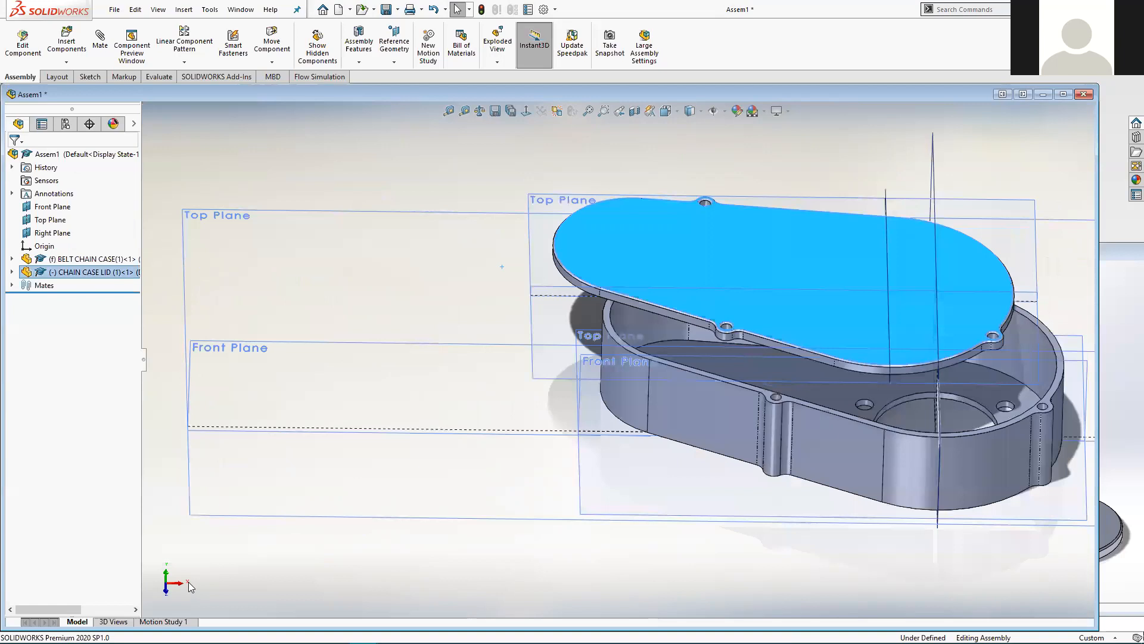
{"action": "middle_click_drag", "start_coordinate": [226, 589], "coordinate": [171, 566]}
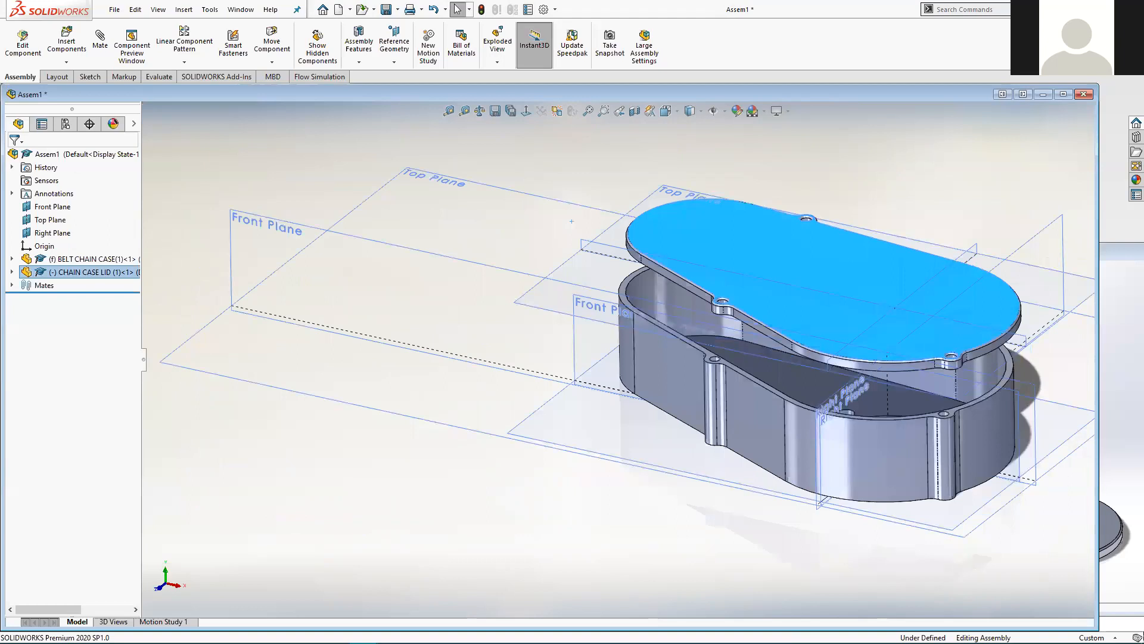
{"action": "left_click", "coordinate": [800, 236]}
{"action": "left_click_drag", "start_coordinate": [800, 236], "coordinate": [470, 116]}
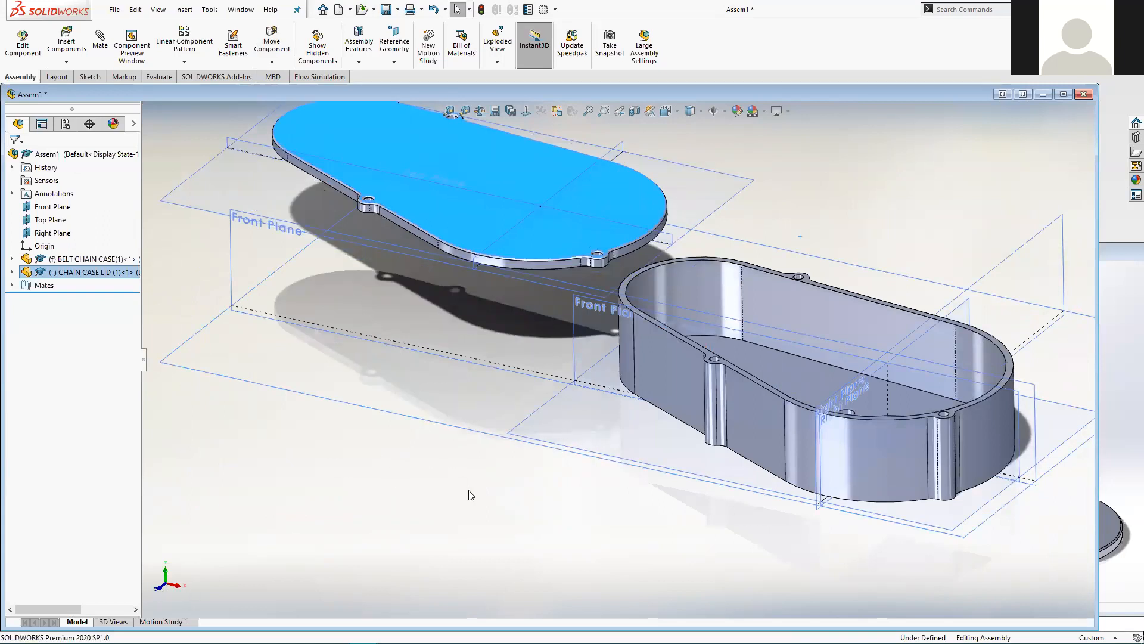
Add a concentric mate between the 3 mm screw hole at the lid's wide end and the matching hole in the belt chain case.
{"action": "scroll", "coordinate": [469, 491], "scroll_direction": "up", "scroll_amount": 1}
{"action": "middle_click_drag", "start_coordinate": [480, 484], "coordinate": [503, 472]}
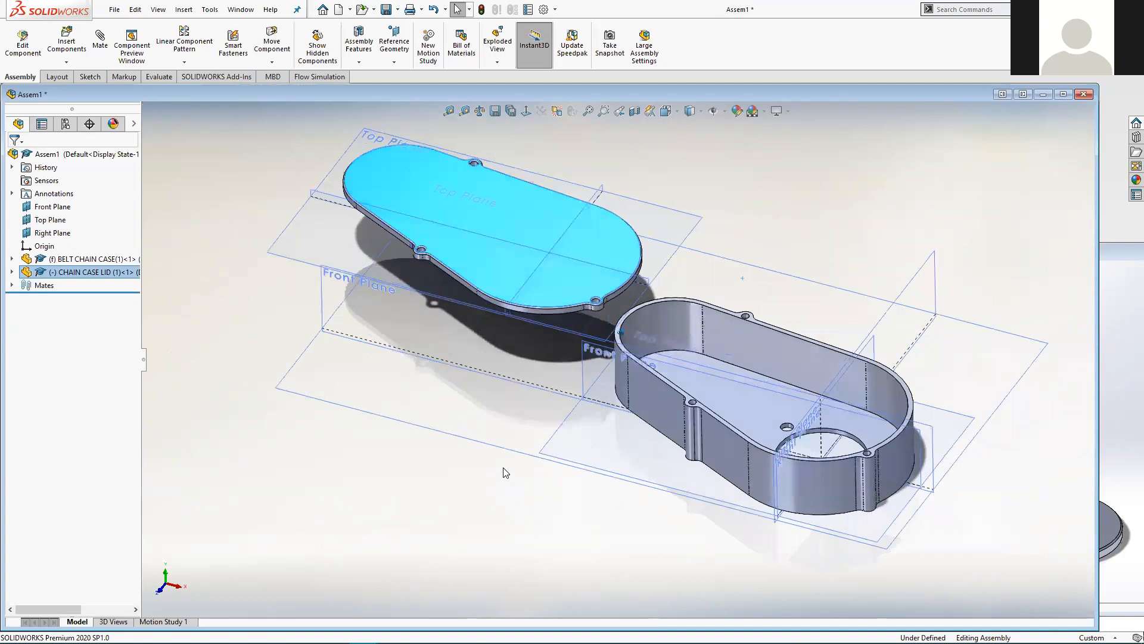
{"action": "scroll", "coordinate": [753, 419], "scroll_direction": "down", "scroll_amount": 1}
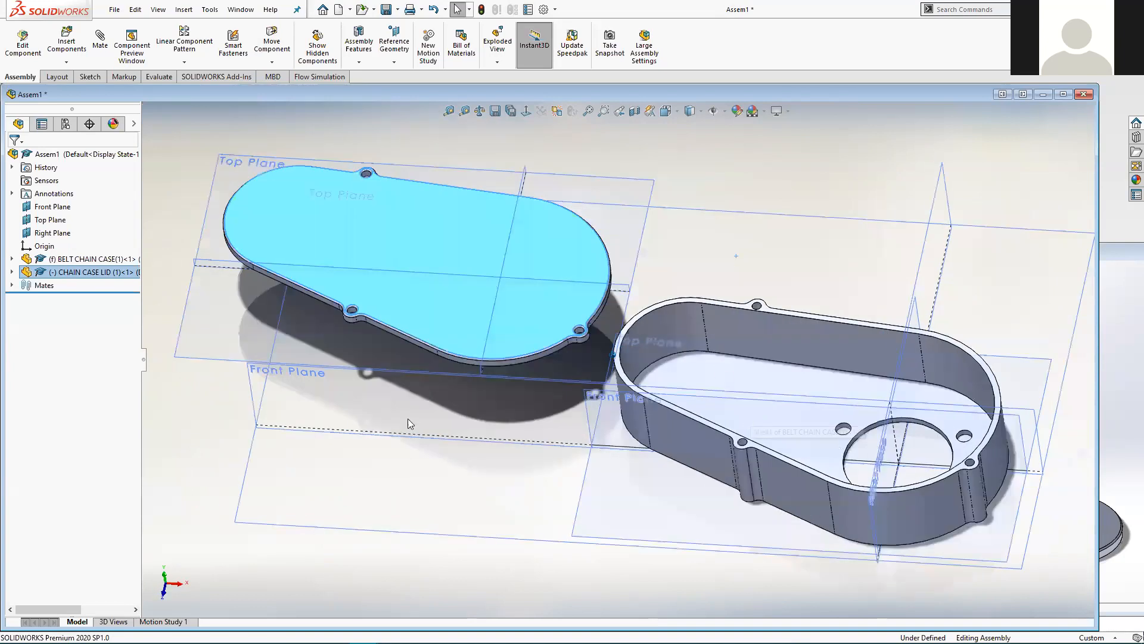
{"action": "middle_click_drag", "start_coordinate": [572, 355], "coordinate": [589, 347]}
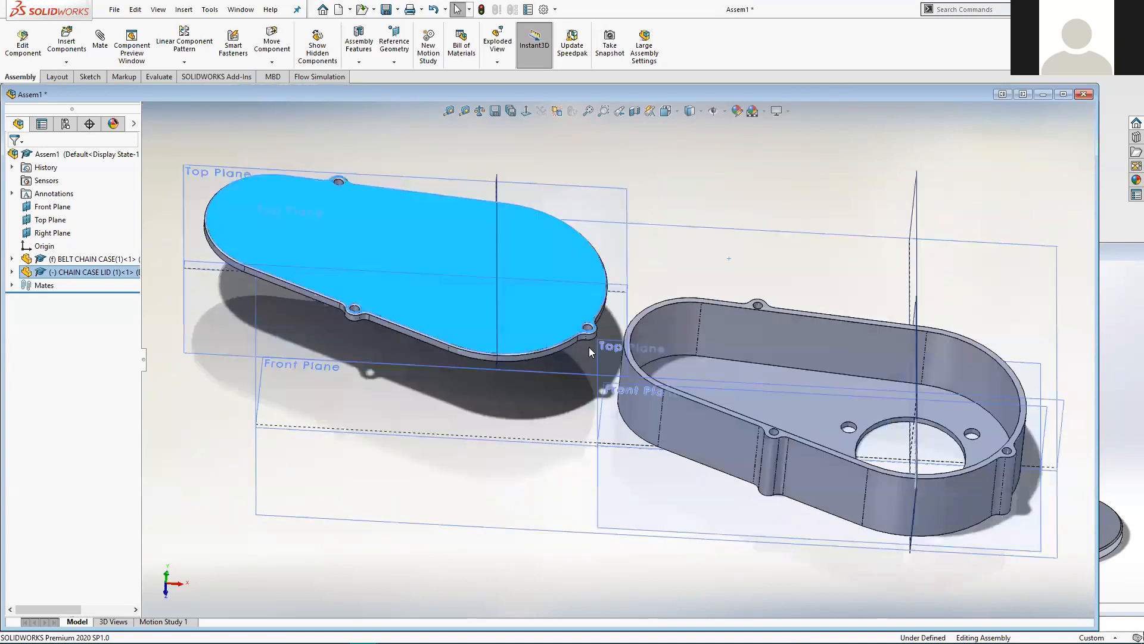
{"action": "scroll", "coordinate": [594, 334], "scroll_direction": "down", "scroll_amount": 3}
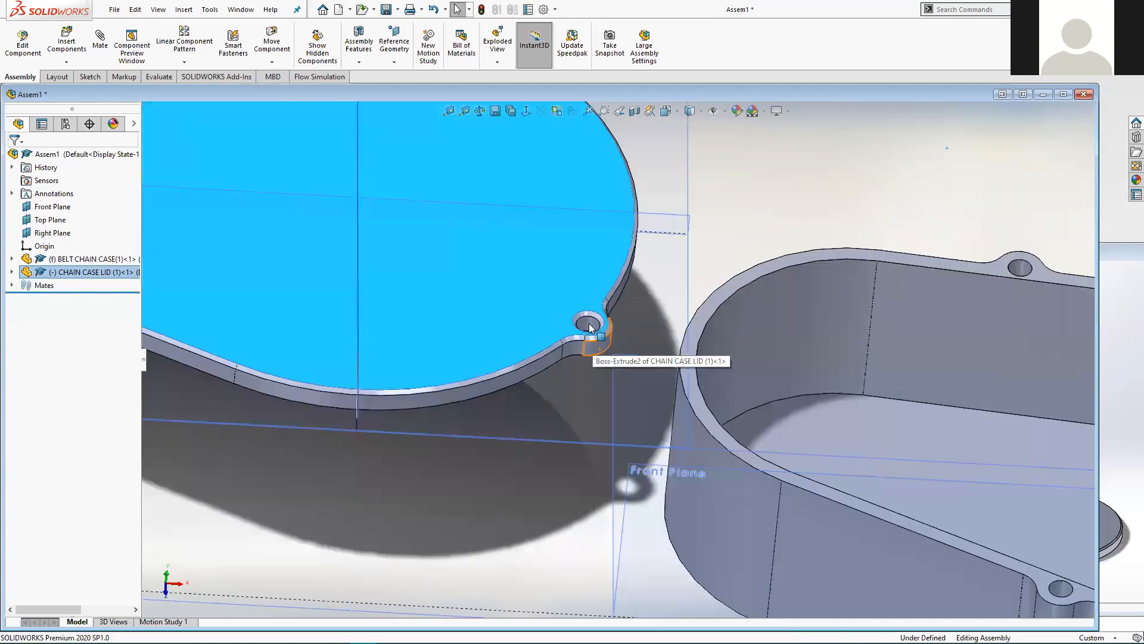
{"action": "left_click", "coordinate": [590, 327]}
{"action": "scroll", "coordinate": [592, 328], "scroll_direction": "down", "scroll_amount": 2}
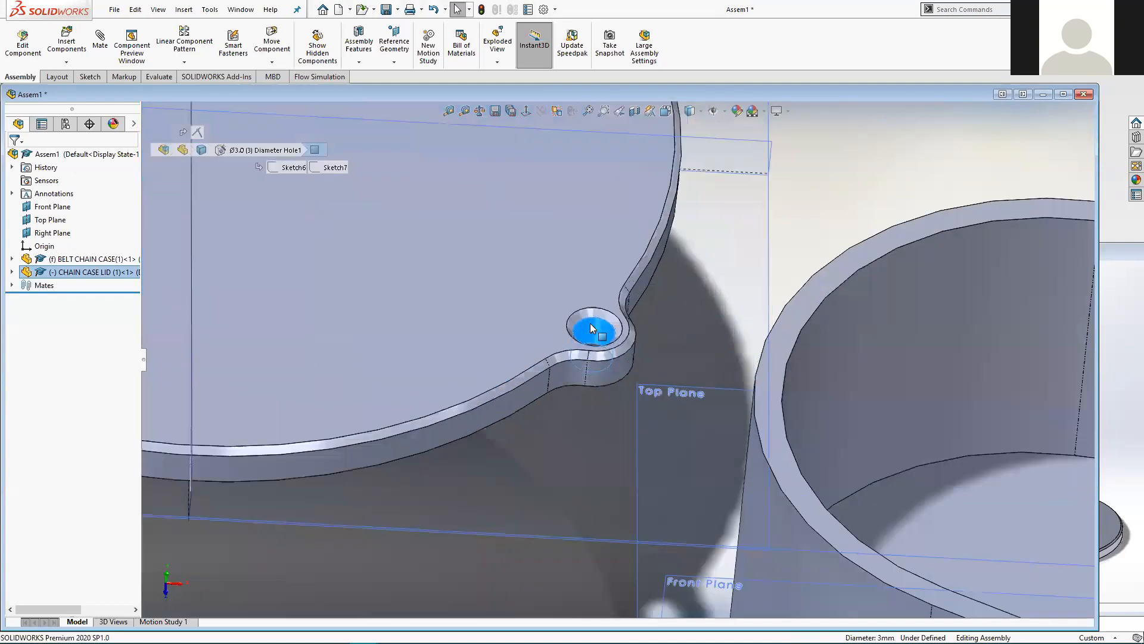
{"action": "scroll", "coordinate": [606, 347], "scroll_direction": "down", "scroll_amount": 2}
{"action": "scroll", "coordinate": [590, 348], "scroll_direction": "up", "scroll_amount": 1}
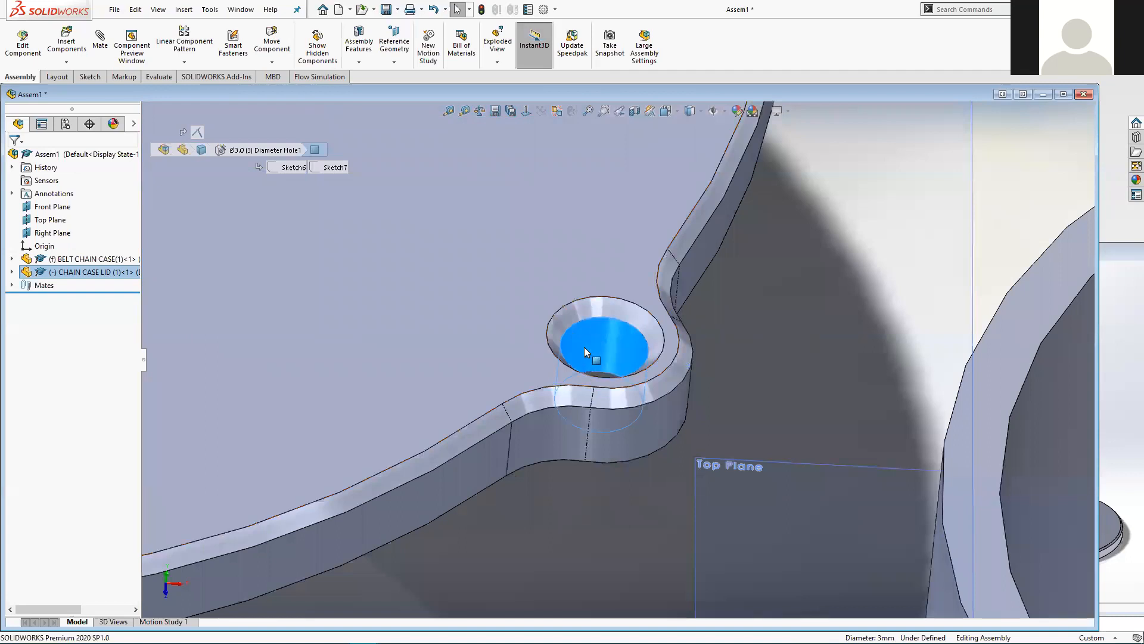
{"action": "scroll", "coordinate": [597, 366], "scroll_direction": "up", "scroll_amount": 3}
{"action": "scroll", "coordinate": [656, 395], "scroll_direction": "up", "scroll_amount": 5}
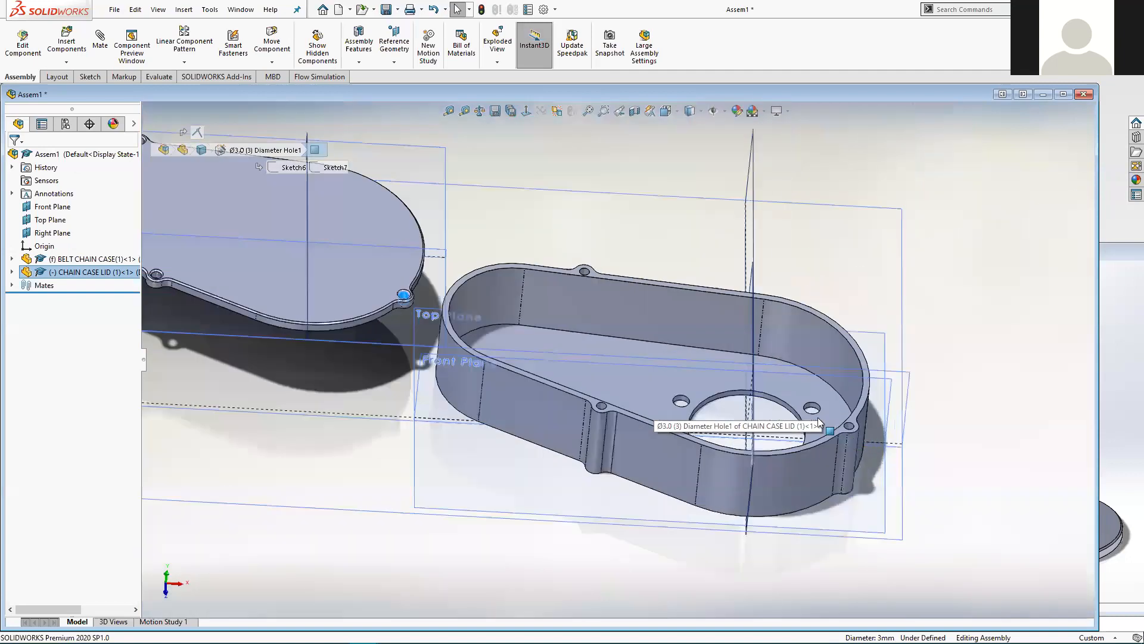
{"action": "scroll", "coordinate": [803, 411], "scroll_direction": "down", "scroll_amount": 2}
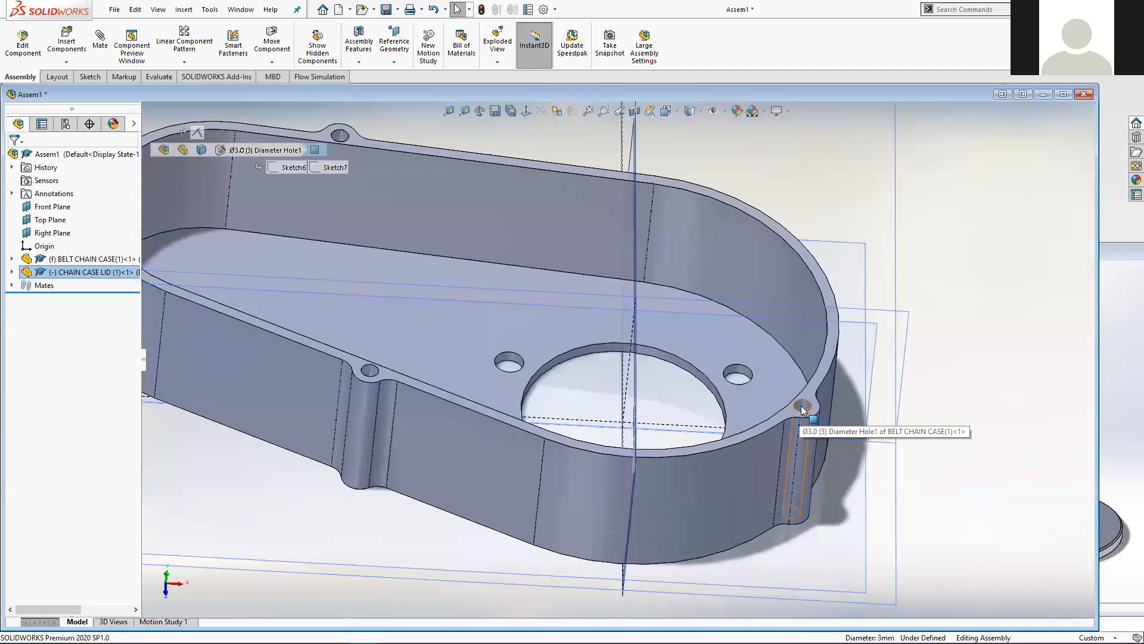
{"action": "left_click", "coordinate": [802, 409]}
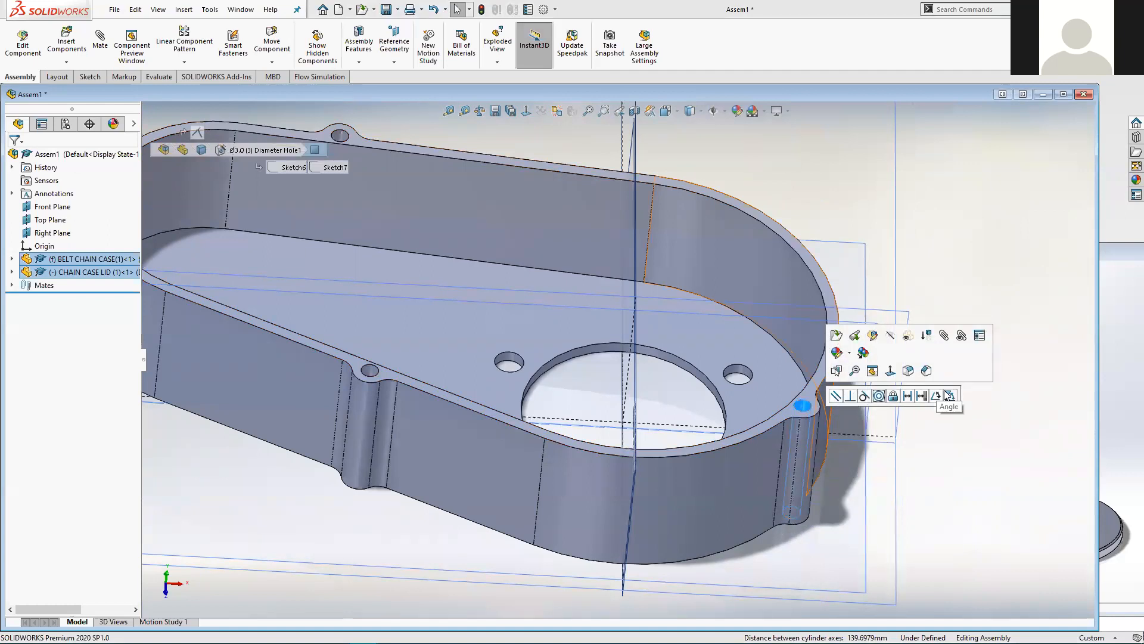
{"action": "left_click", "coordinate": [879, 396]}
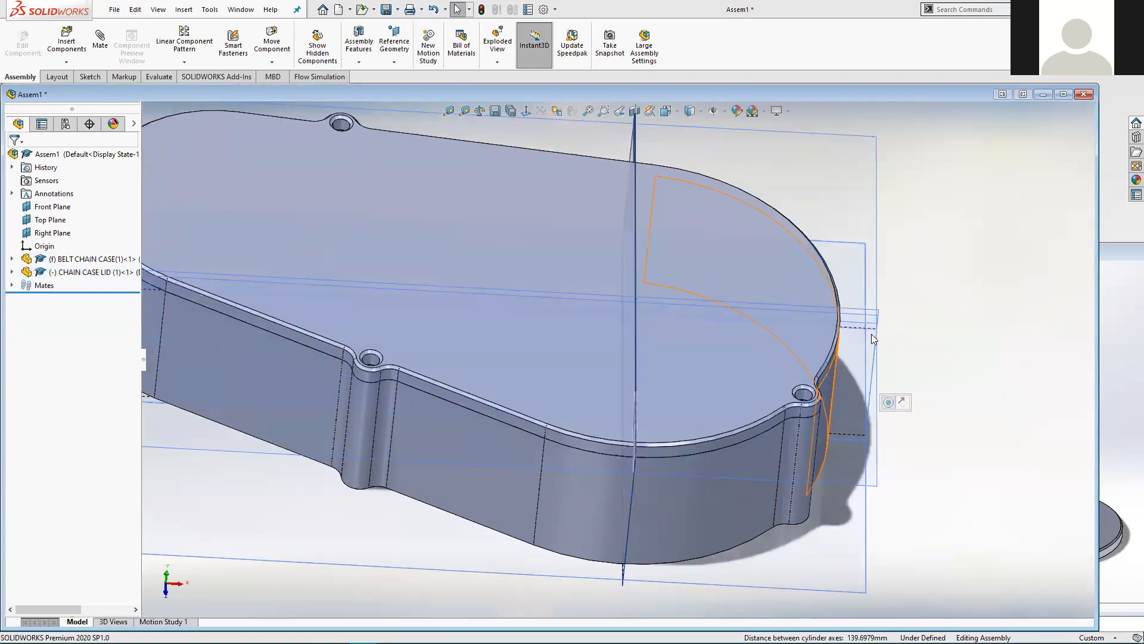
Swing the chain case lid partly open about its mated screw hole to check its remaining freedom.
{"action": "scroll", "coordinate": [871, 334], "scroll_direction": "up", "scroll_amount": 5}
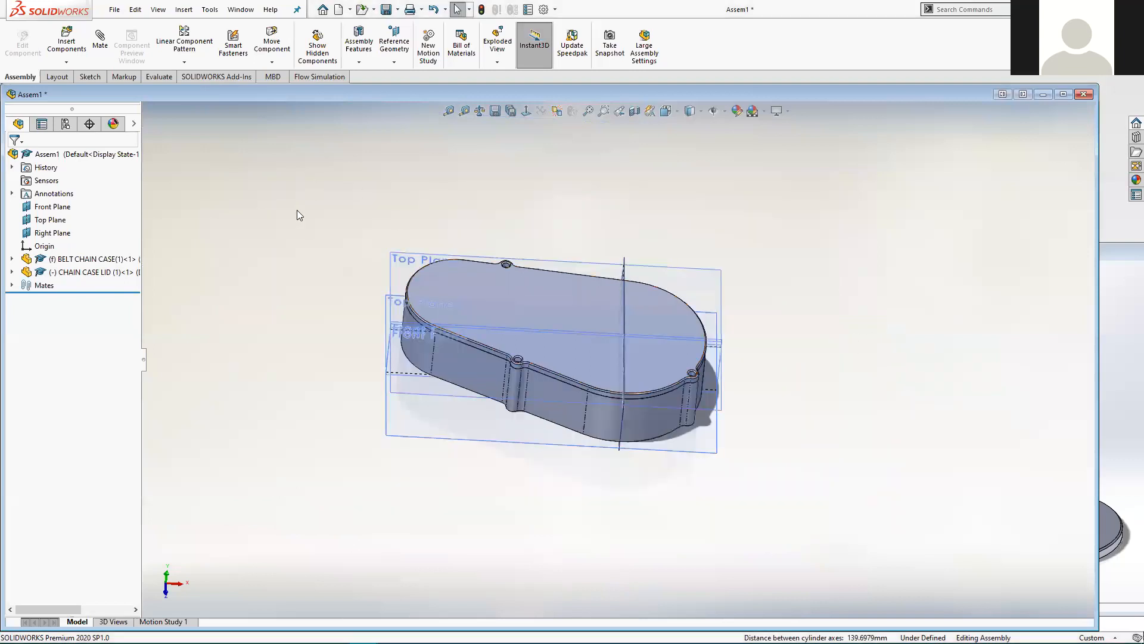
{"action": "scroll", "coordinate": [504, 269], "scroll_direction": "down", "scroll_amount": 2}
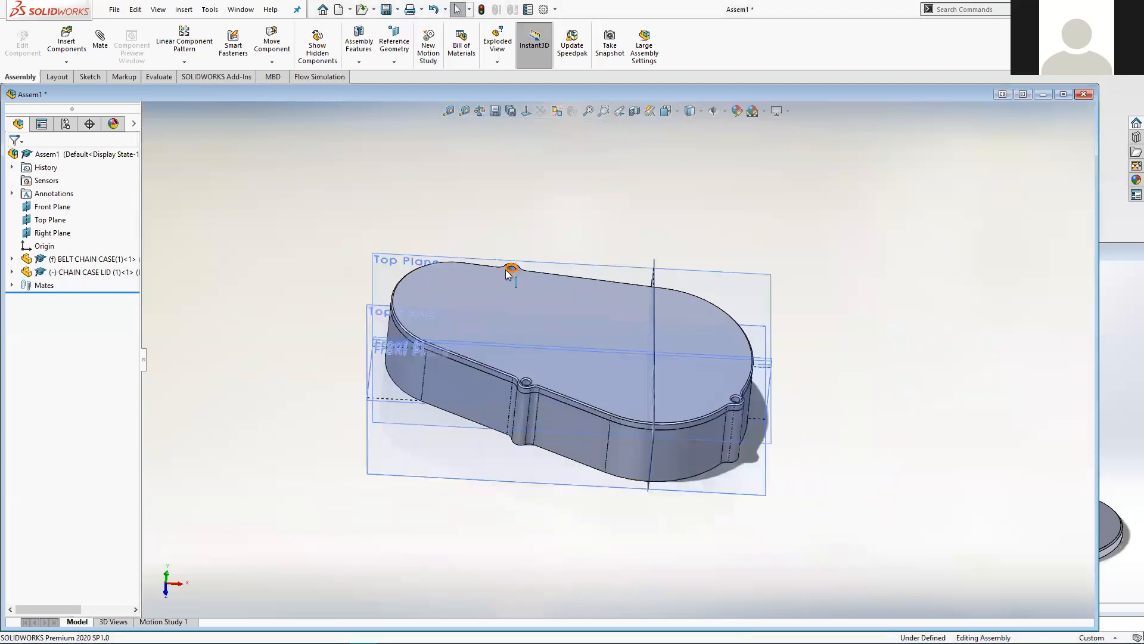
{"action": "left_click_drag", "start_coordinate": [443, 282], "coordinate": [575, 150]}
{"action": "left_click", "coordinate": [357, 187]}
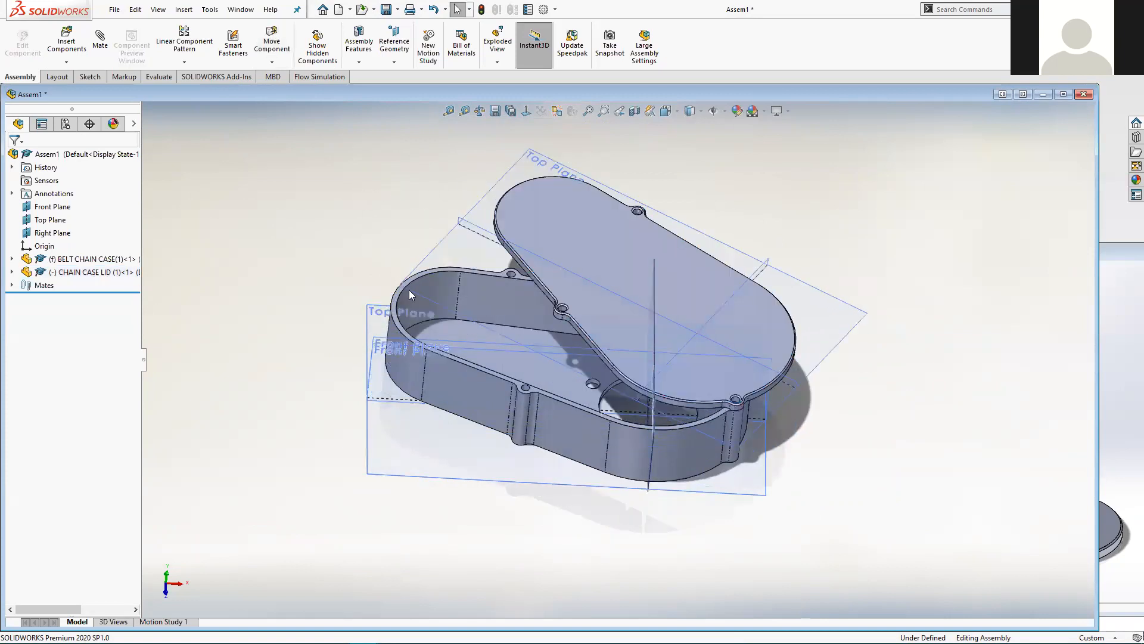
Highlight the three screw holes around the lid's edge for inspection, and clear the selection.
{"action": "scroll", "coordinate": [430, 310], "scroll_direction": "down", "scroll_amount": 3}
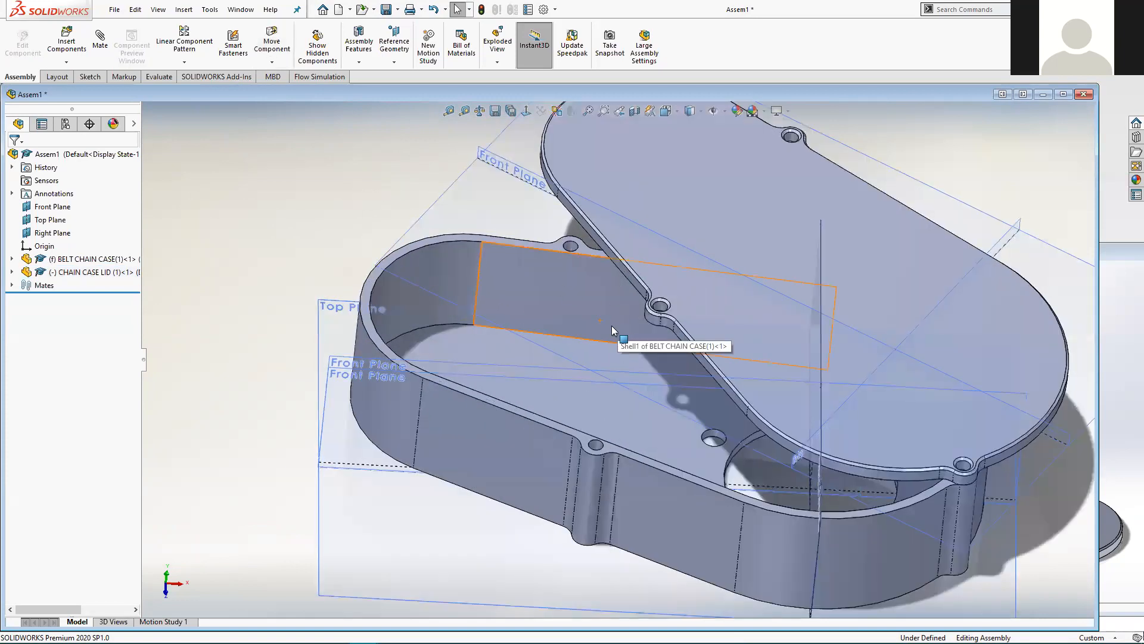
{"action": "middle_click_drag", "start_coordinate": [609, 328], "coordinate": [638, 305]}
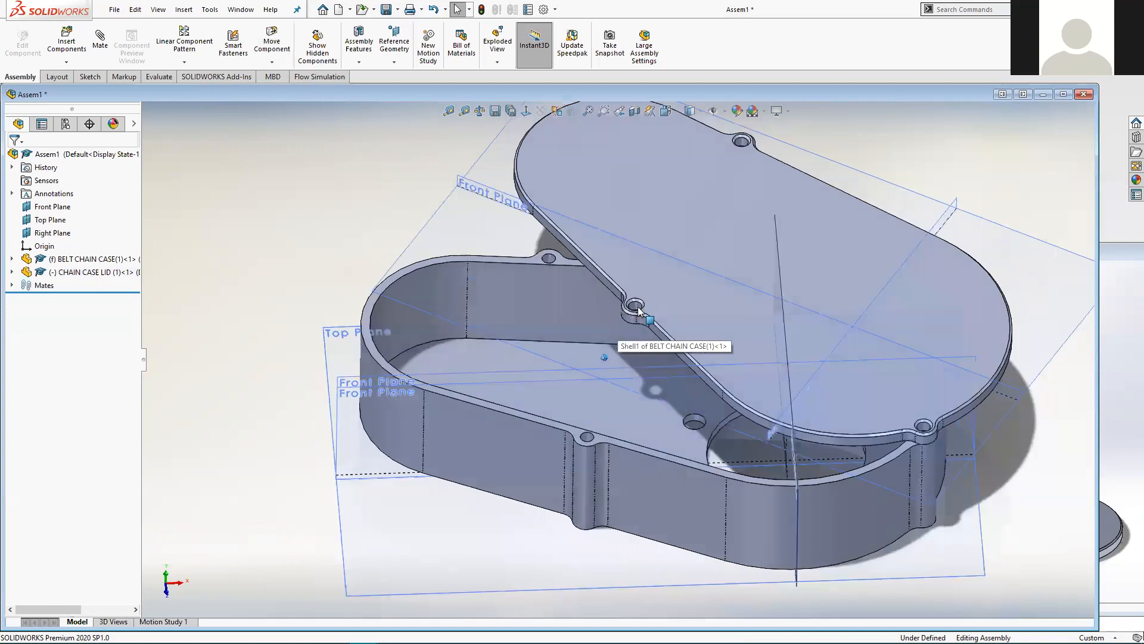
{"action": "left_click", "coordinate": [637, 307]}
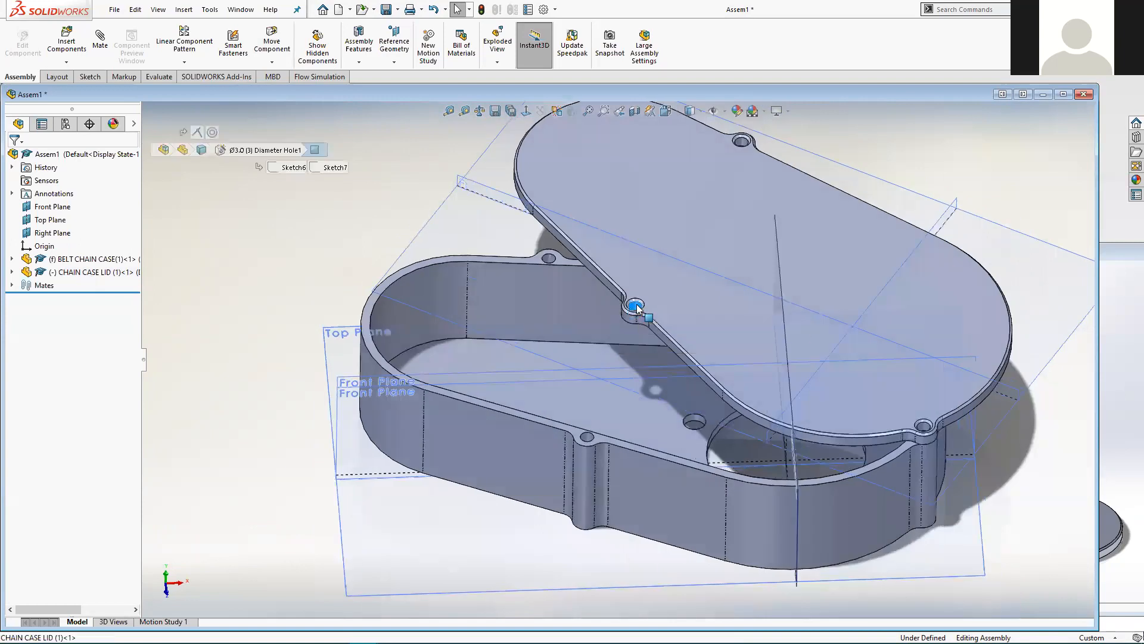
{"action": "left_click", "coordinate": [742, 142], "text": "ctrl"}
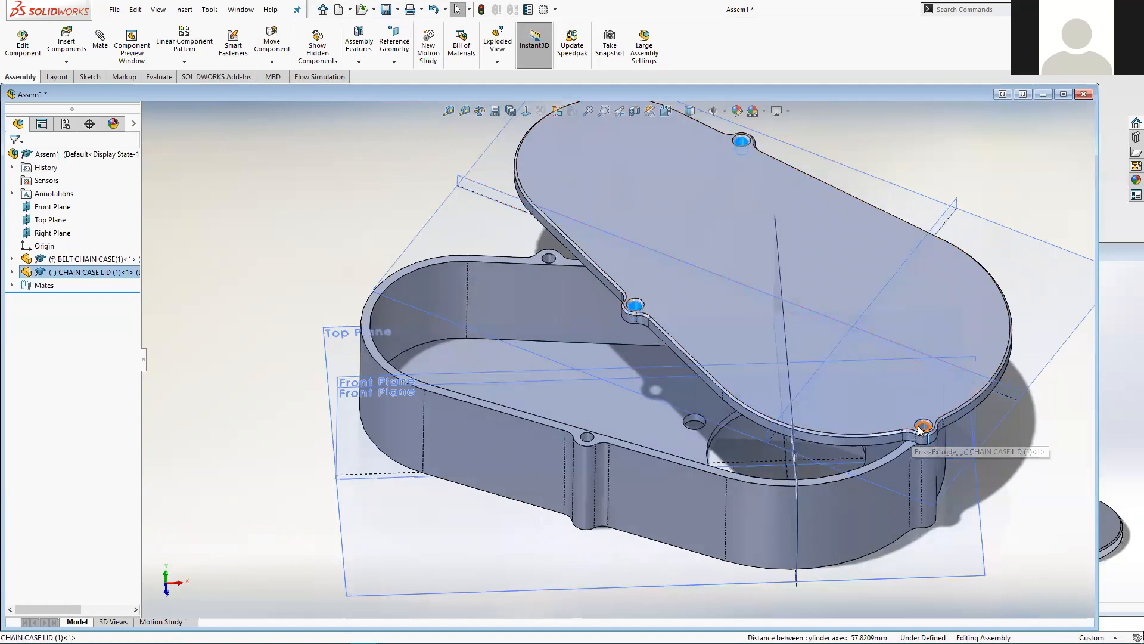
{"action": "left_click", "coordinate": [922, 427], "text": "ctrl"}
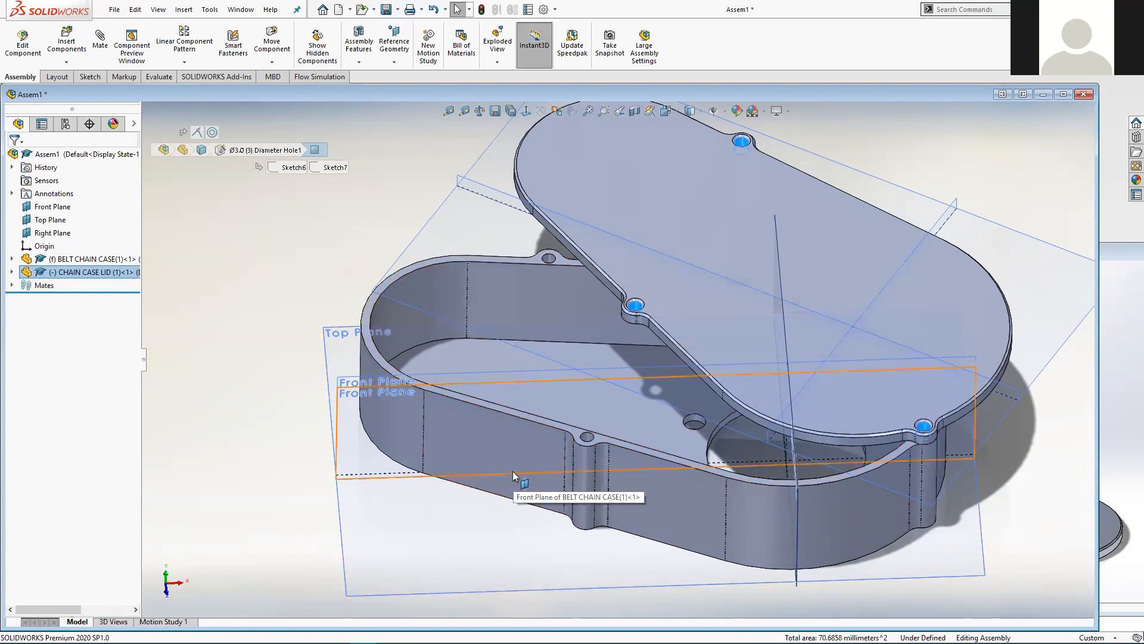
{"action": "scroll", "coordinate": [540, 477], "scroll_direction": "up", "scroll_amount": 3}
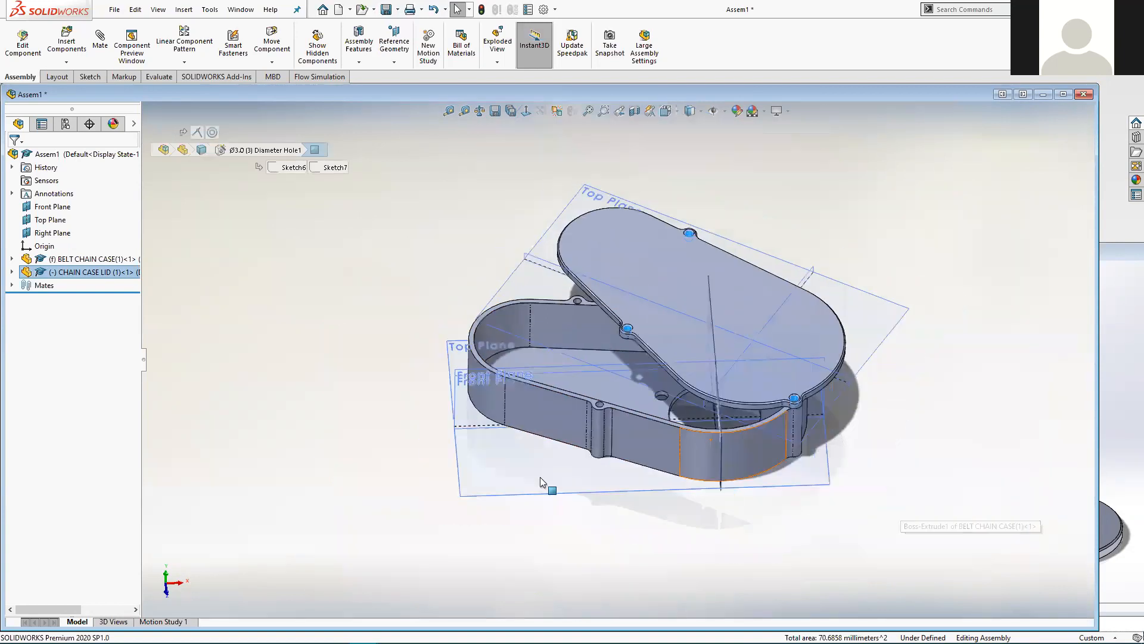
{"action": "left_click", "coordinate": [276, 435]}
Add a concentric mate between the lid's screw hole midway along its near edge and the matching hole in the belt chain case.
{"action": "scroll", "coordinate": [568, 374], "scroll_direction": "down", "scroll_amount": 3}
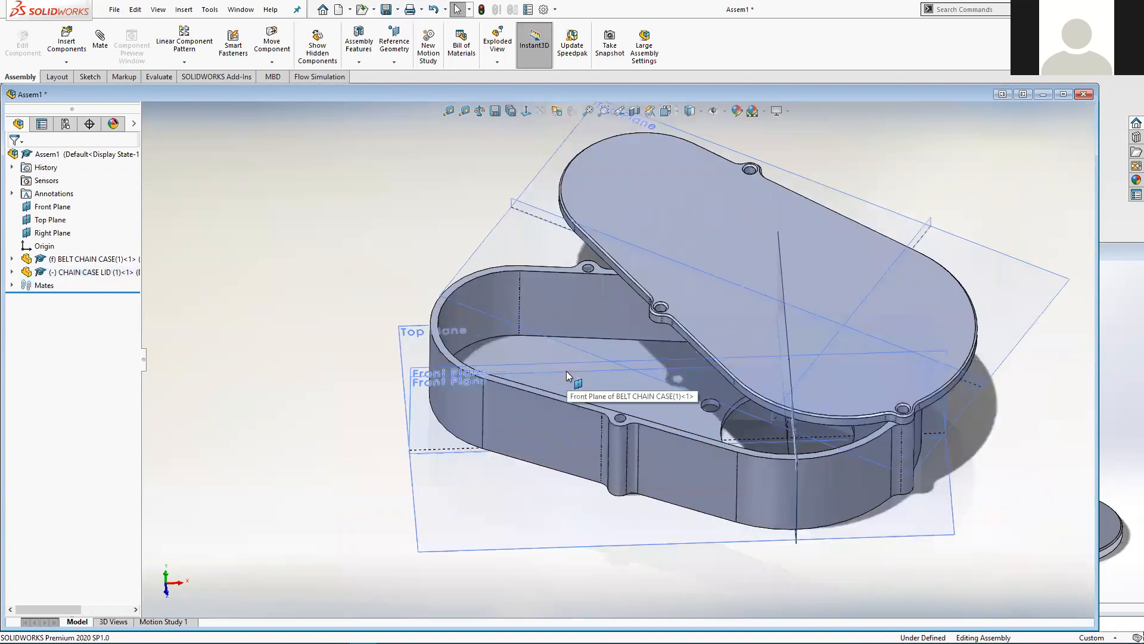
{"action": "scroll", "coordinate": [666, 333], "scroll_direction": "down", "scroll_amount": 3}
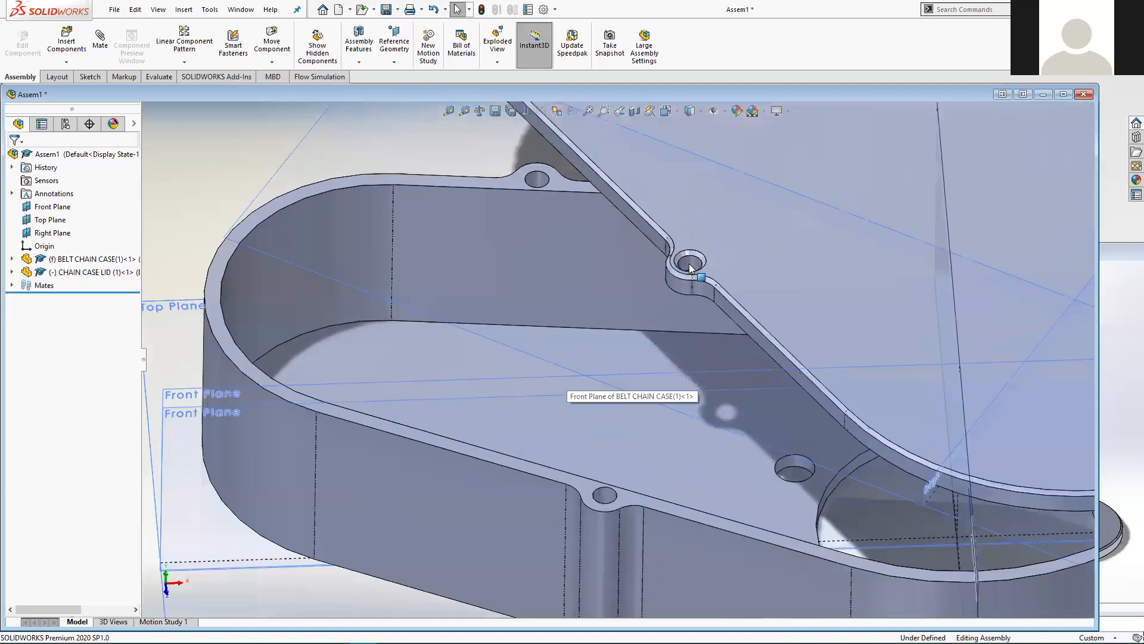
{"action": "left_click", "coordinate": [690, 266]}
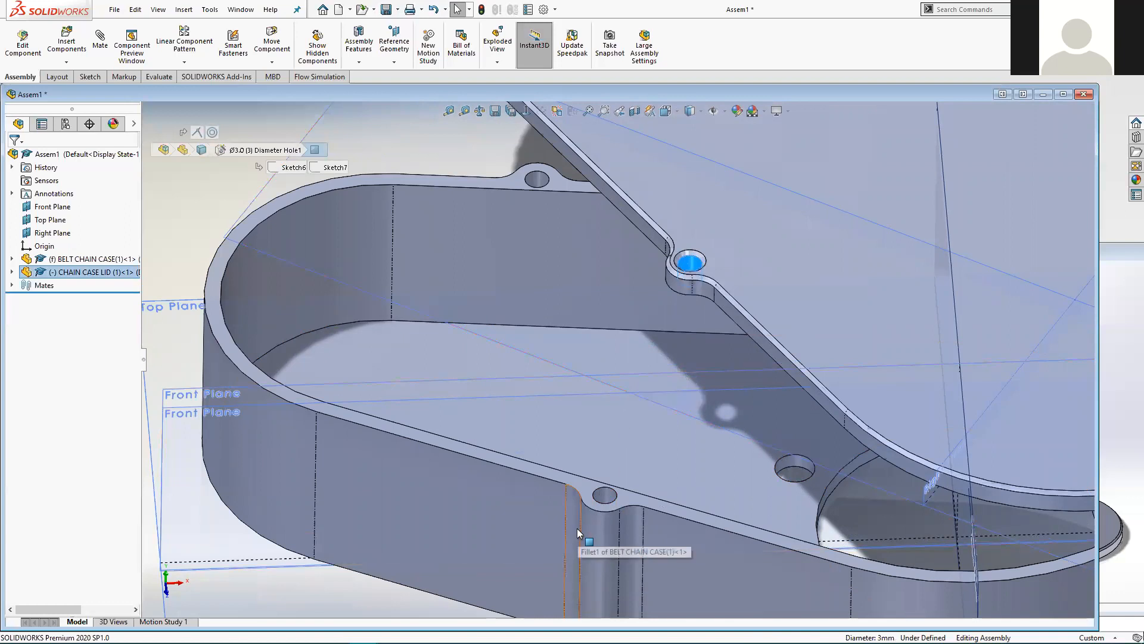
{"action": "left_click", "coordinate": [606, 497]}
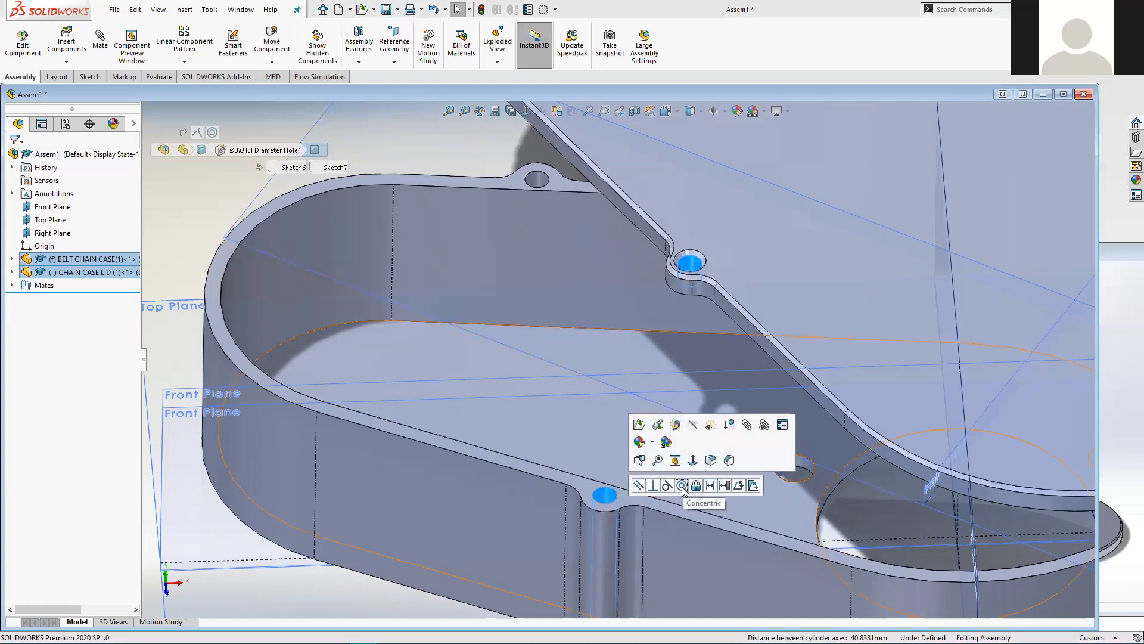
{"action": "left_click", "coordinate": [682, 486]}
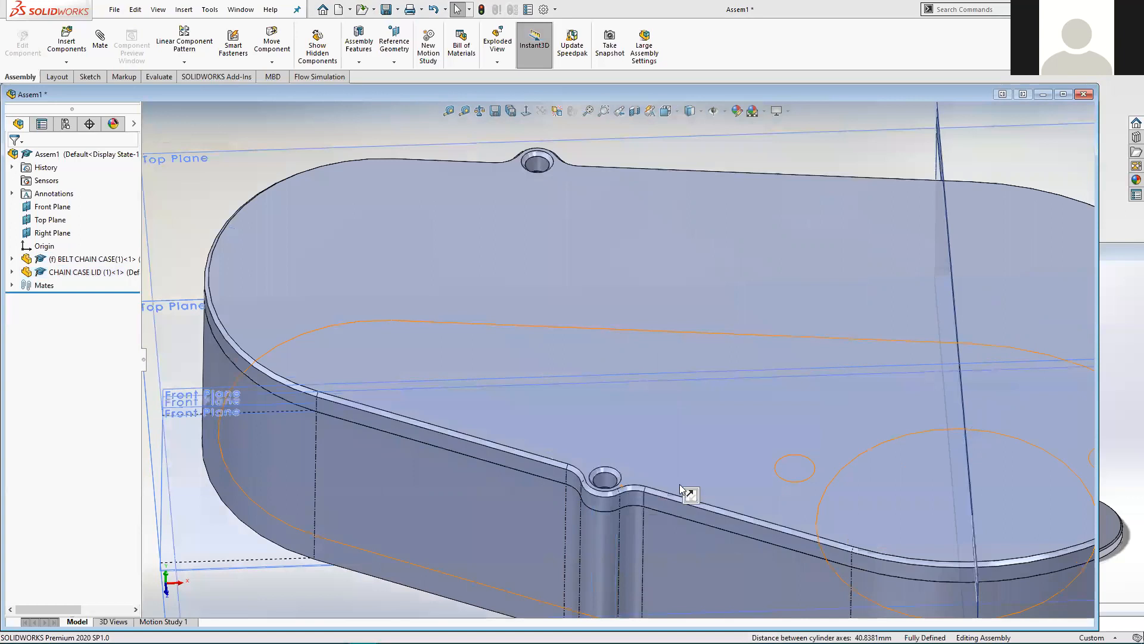
{"action": "key", "text": "f"}
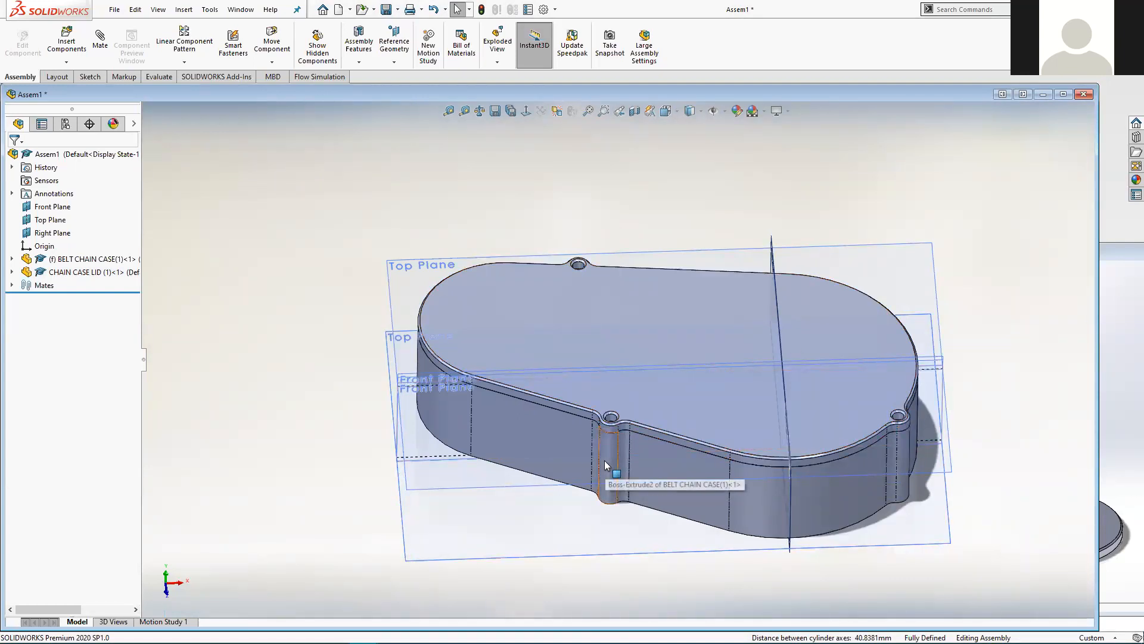
Insert the BELT CHAIN BOSS(1) part into the assembly and place it loose in the space below the belt chain case.
{"action": "middle_click_drag", "start_coordinate": [602, 461], "coordinate": [615, 411]}
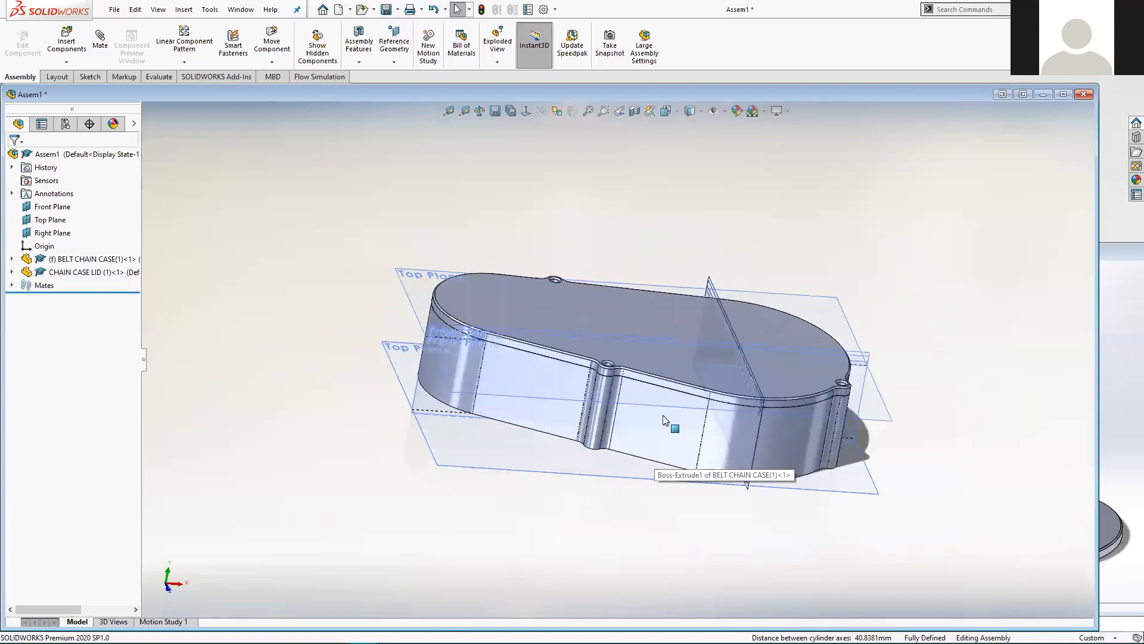
{"action": "middle_click_drag", "start_coordinate": [659, 473], "coordinate": [669, 507]}
{"action": "scroll", "coordinate": [710, 434], "scroll_direction": "up", "scroll_amount": 2}
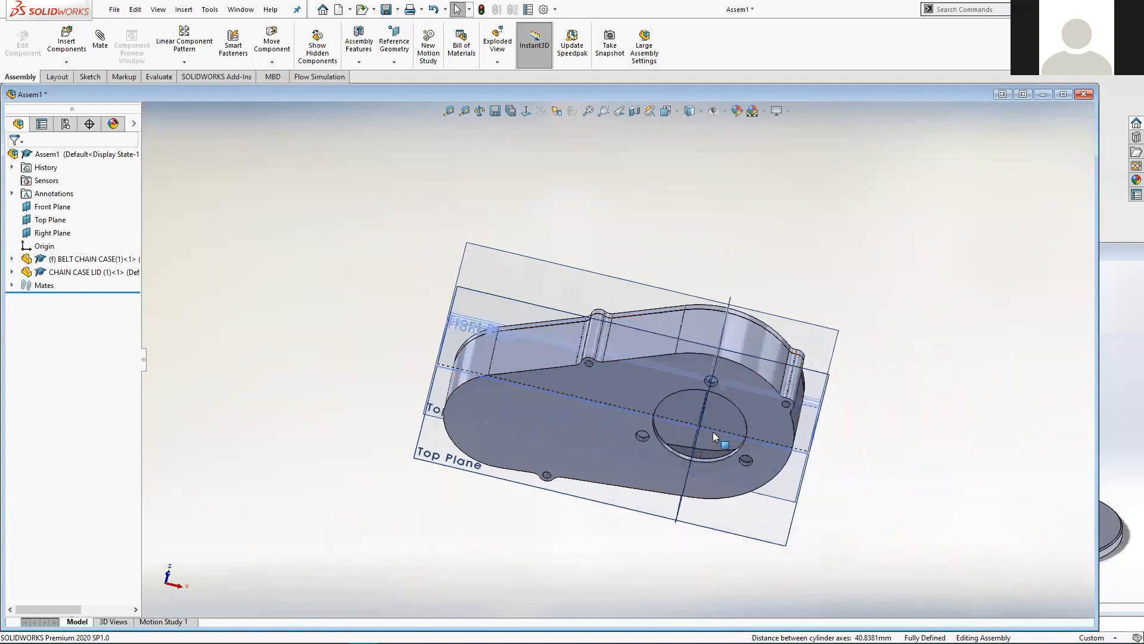
{"action": "scroll", "coordinate": [711, 433], "scroll_direction": "down", "scroll_amount": 2}
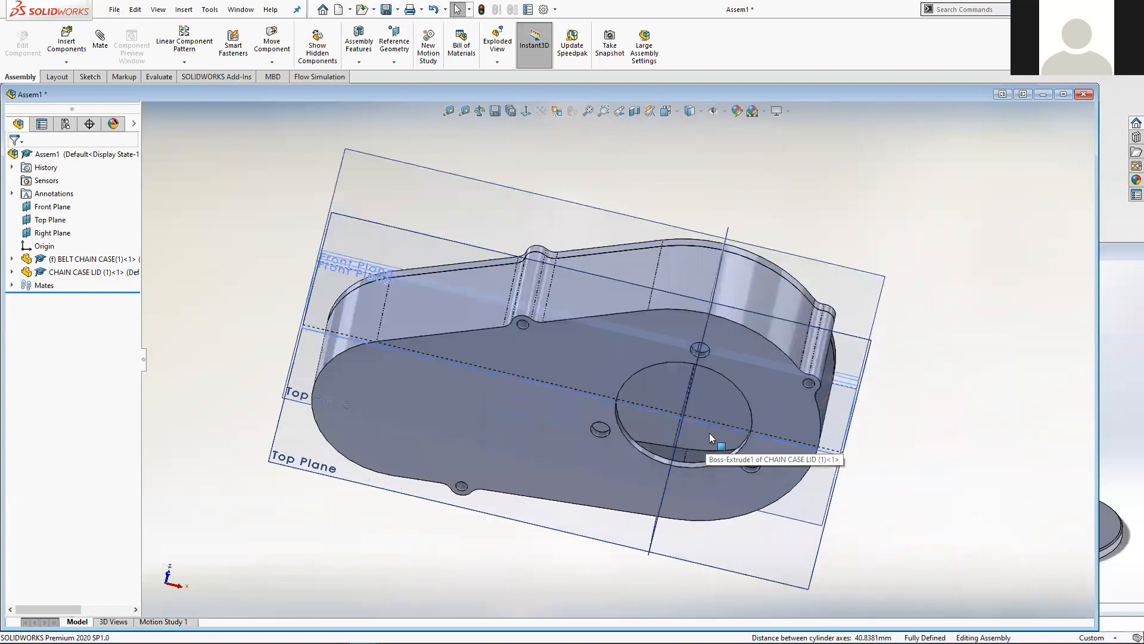
{"action": "left_click", "coordinate": [67, 39]}
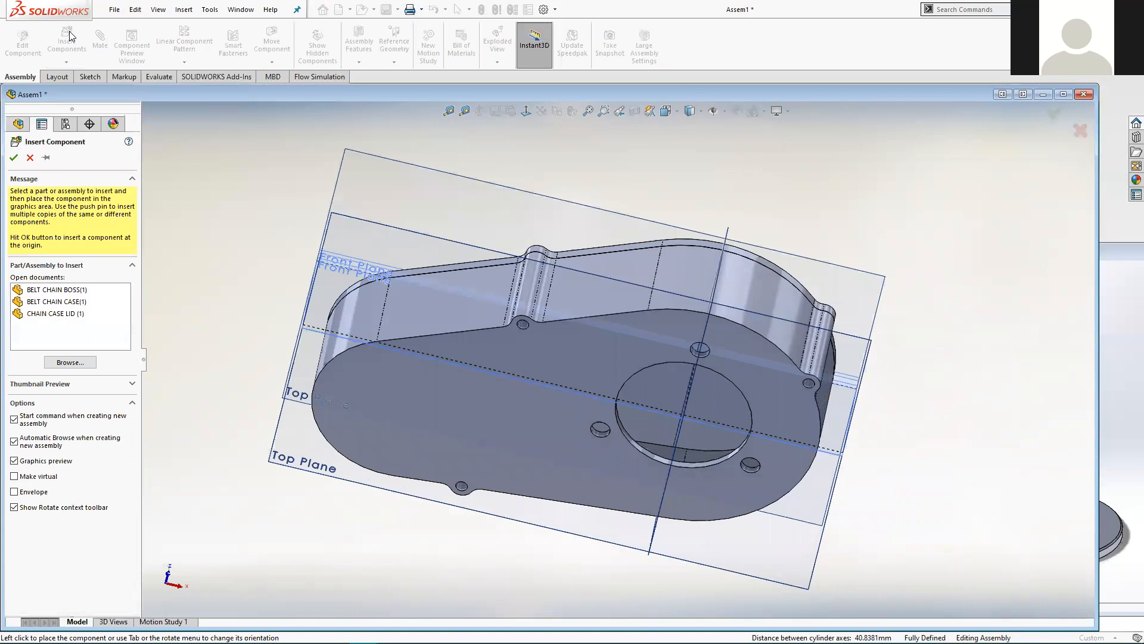
{"action": "left_click", "coordinate": [71, 291]}
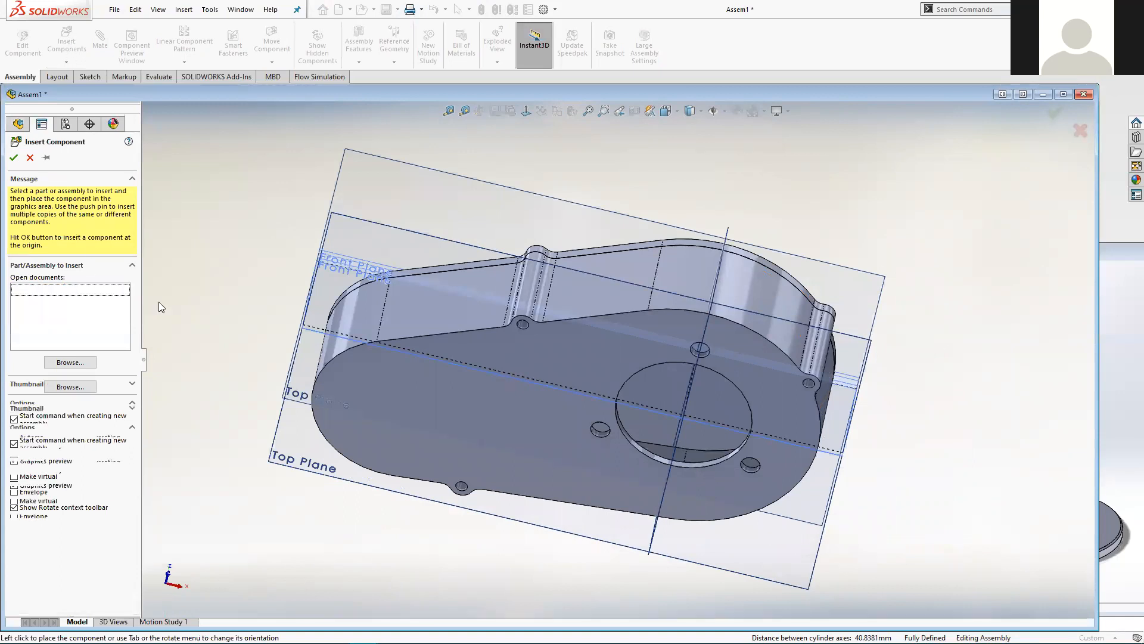
{"action": "scroll", "coordinate": [567, 383], "scroll_direction": "up", "scroll_amount": 5}
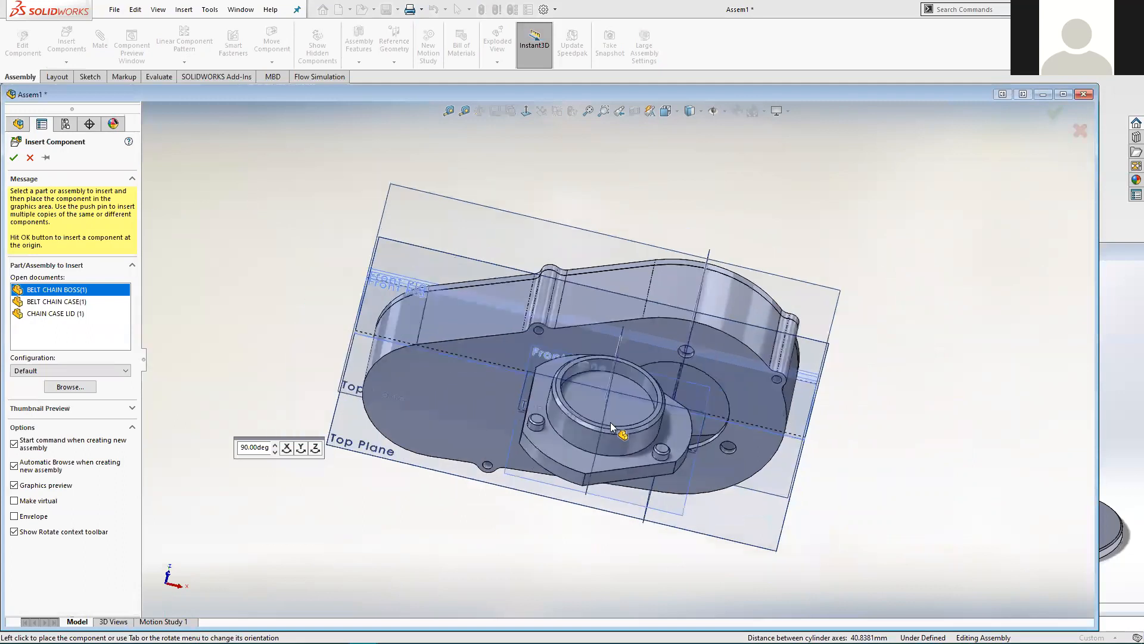
{"action": "mouse_move", "coordinate": [620, 501]}
{"action": "middle_mouse_down"}
{"action": "mouse_move", "coordinate": [613, 484]}
{"action": "mouse_move", "coordinate": [622, 500]}
{"action": "middle_mouse_up"}
{"action": "middle_click_drag", "start_coordinate": [624, 386], "coordinate": [477, 443]}
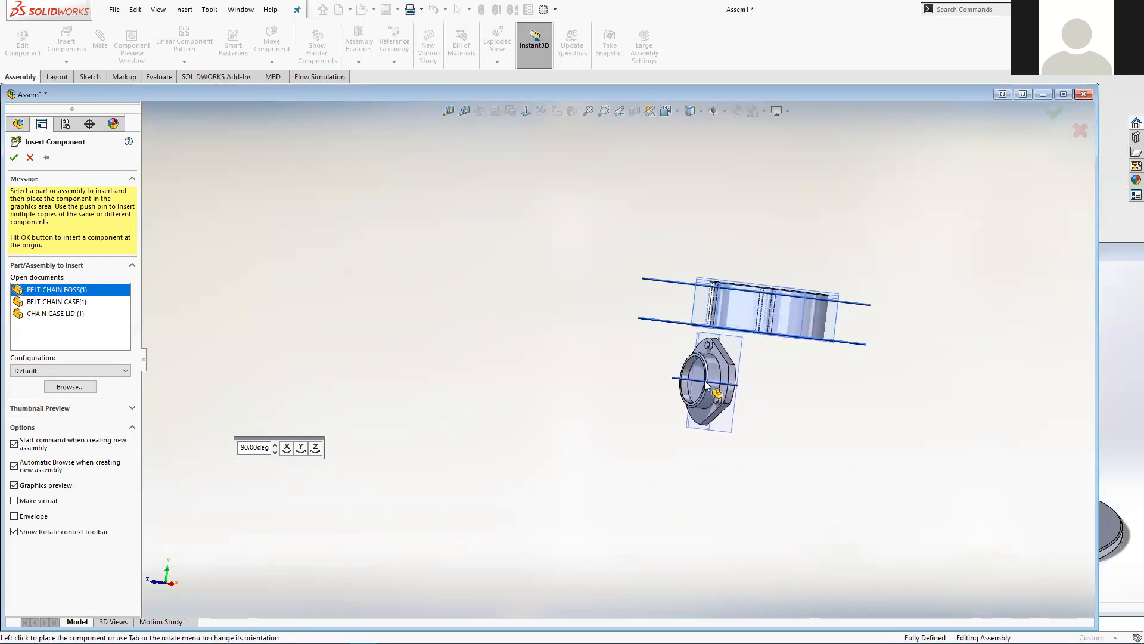
{"action": "left_click", "coordinate": [707, 386]}
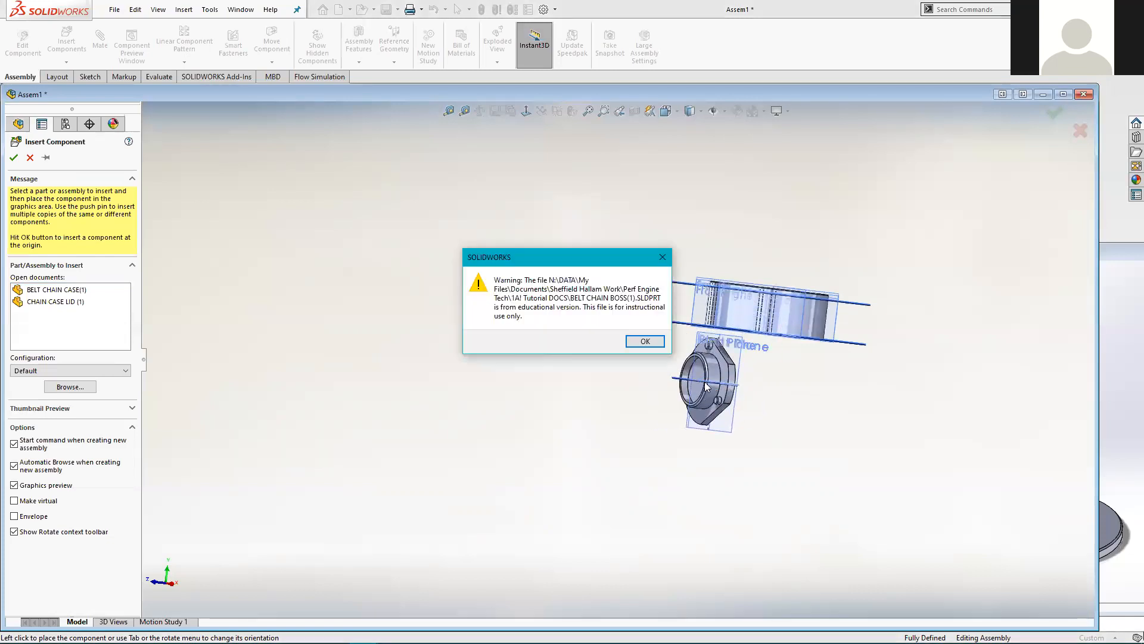
{"action": "left_click", "coordinate": [645, 340]}
{"action": "middle_click_drag", "start_coordinate": [602, 384], "coordinate": [381, 246]}
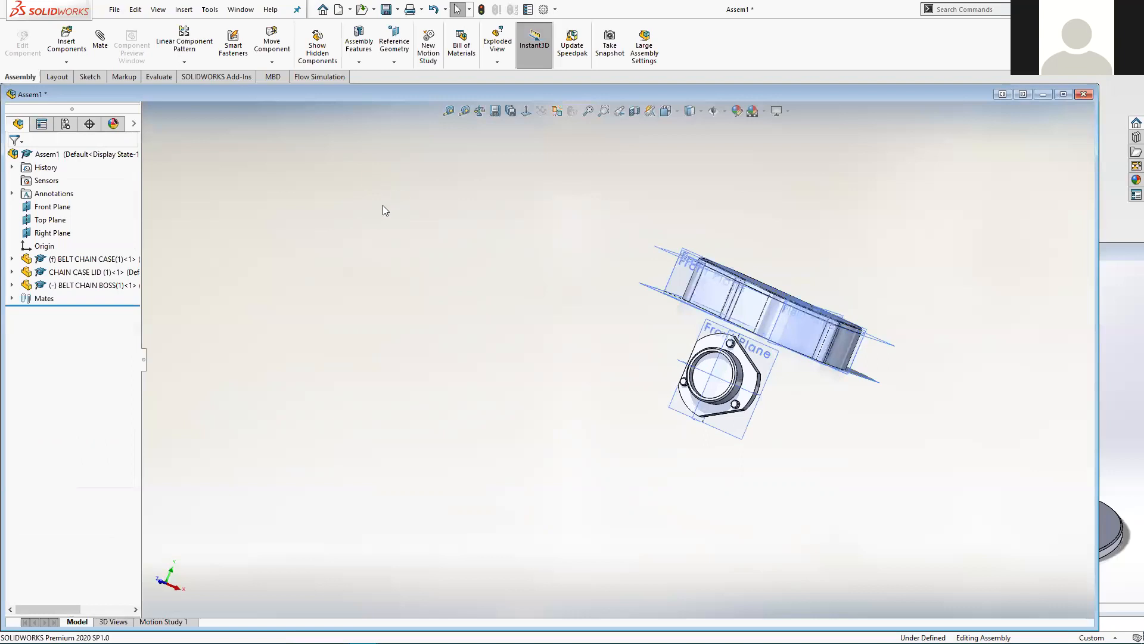
{"action": "middle_click_drag", "start_coordinate": [583, 334], "coordinate": [646, 291]}
{"action": "scroll", "coordinate": [804, 323], "scroll_direction": "down", "scroll_amount": 6}
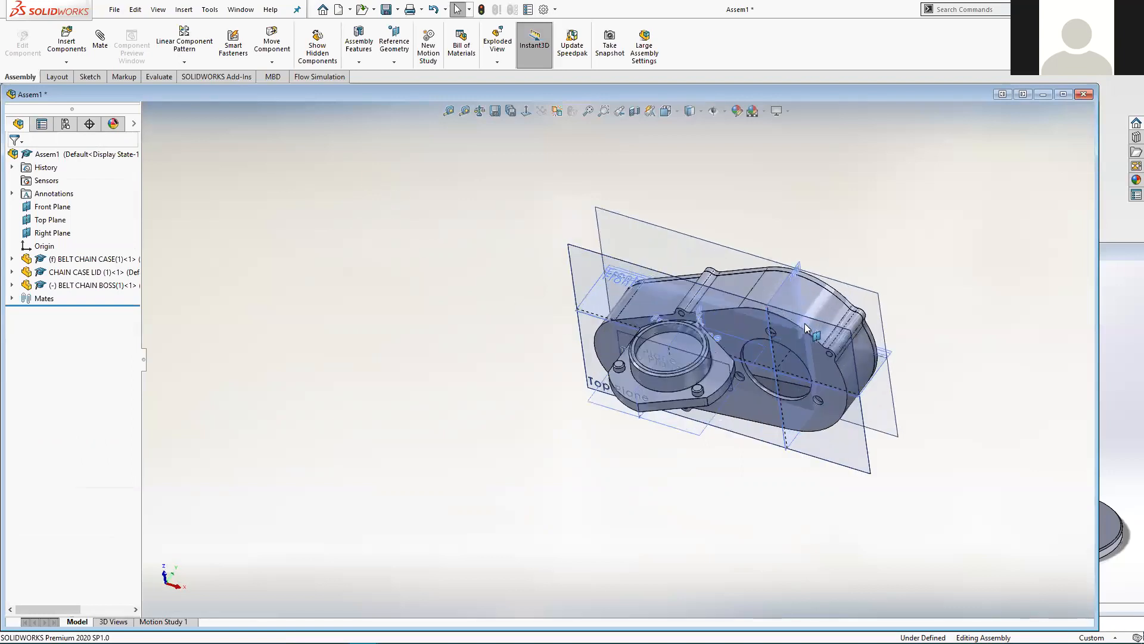
Add a concentric mate between the belt chain boss's collar and the case's large round hole, flipping the alignment so the collar faces the case.
{"action": "scroll", "coordinate": [634, 393], "scroll_direction": "down", "scroll_amount": 3}
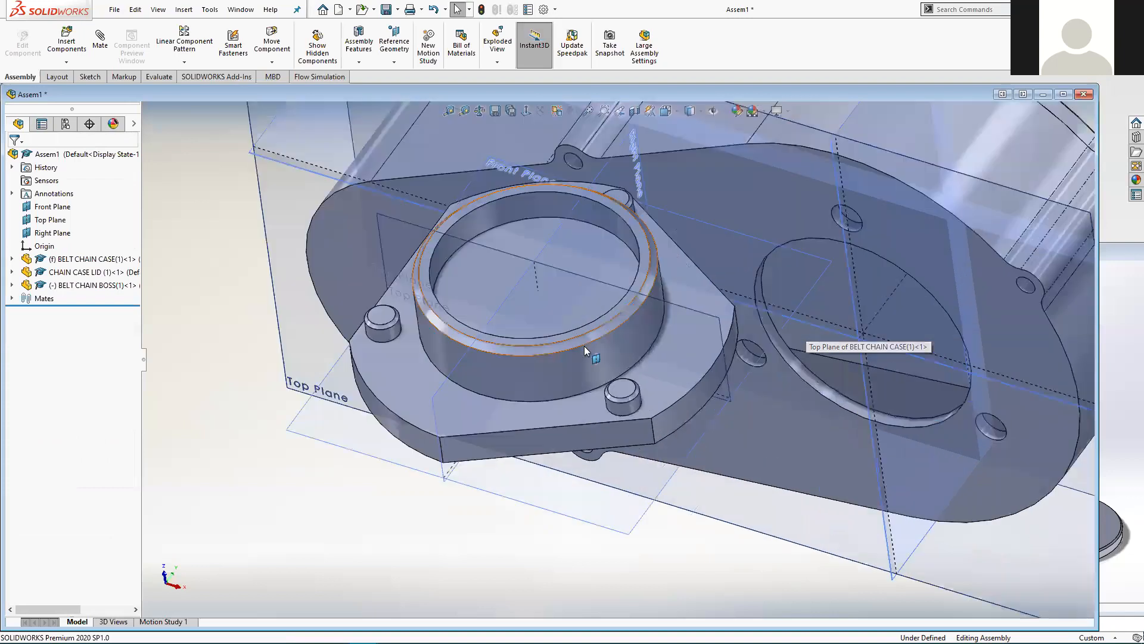
{"action": "left_click", "coordinate": [558, 374]}
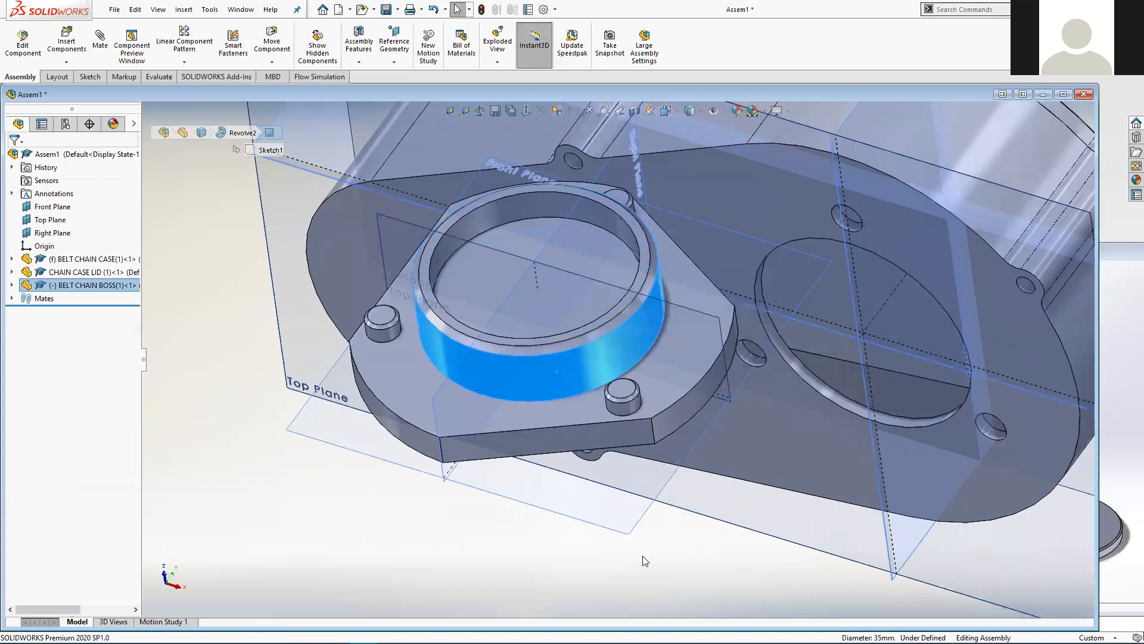
{"action": "left_click", "coordinate": [821, 389], "text": "ctrl"}
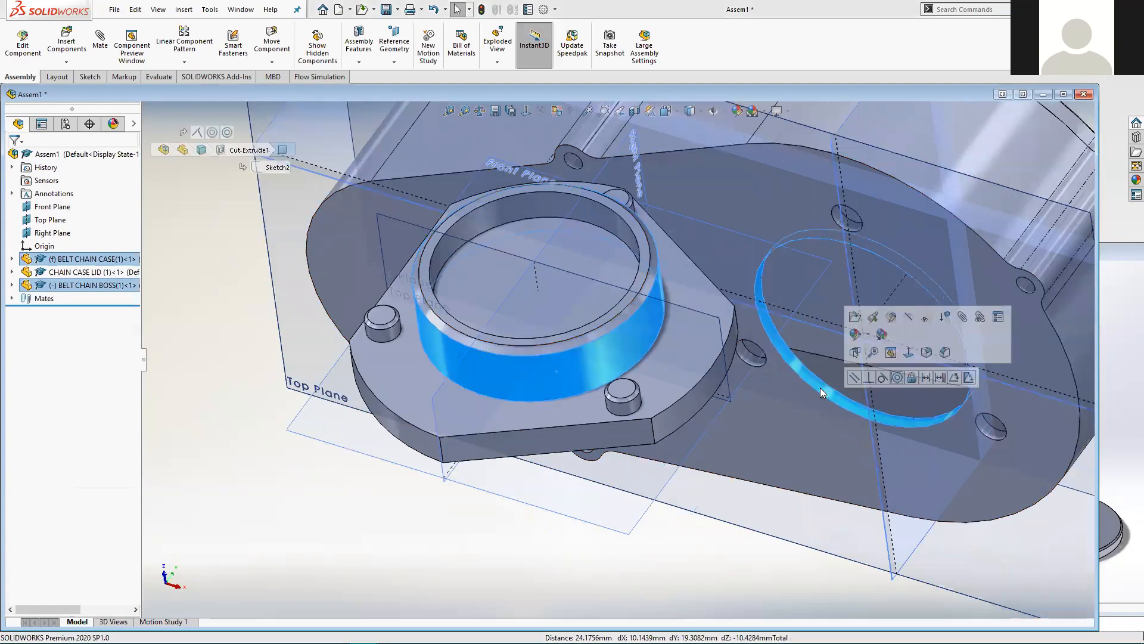
{"action": "left_click", "coordinate": [898, 377]}
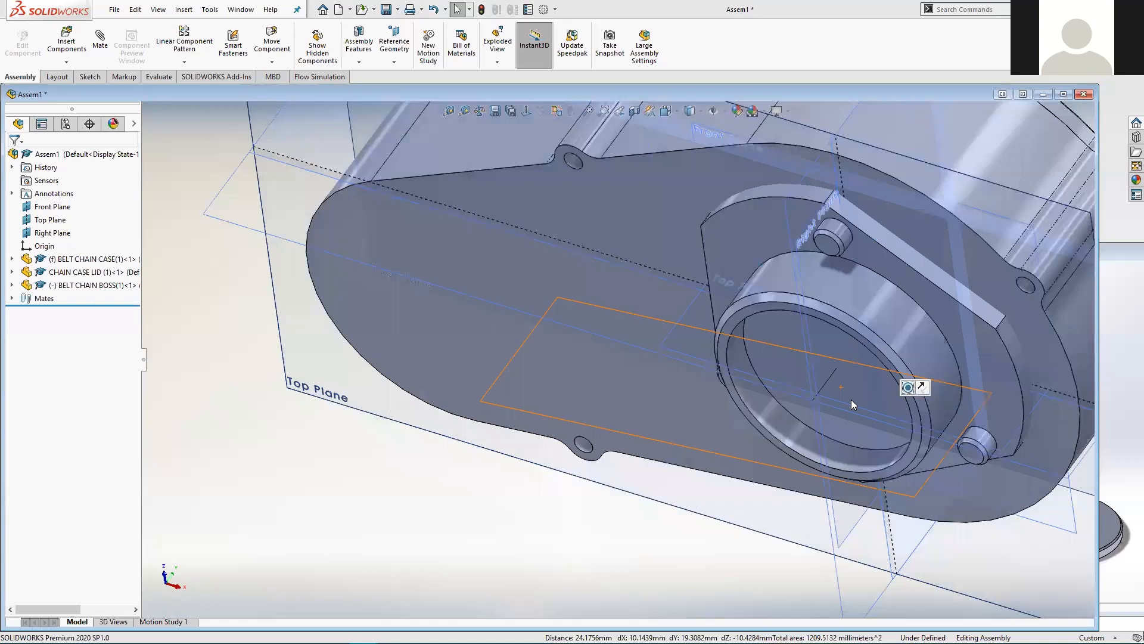
{"action": "left_click", "coordinate": [922, 387]}
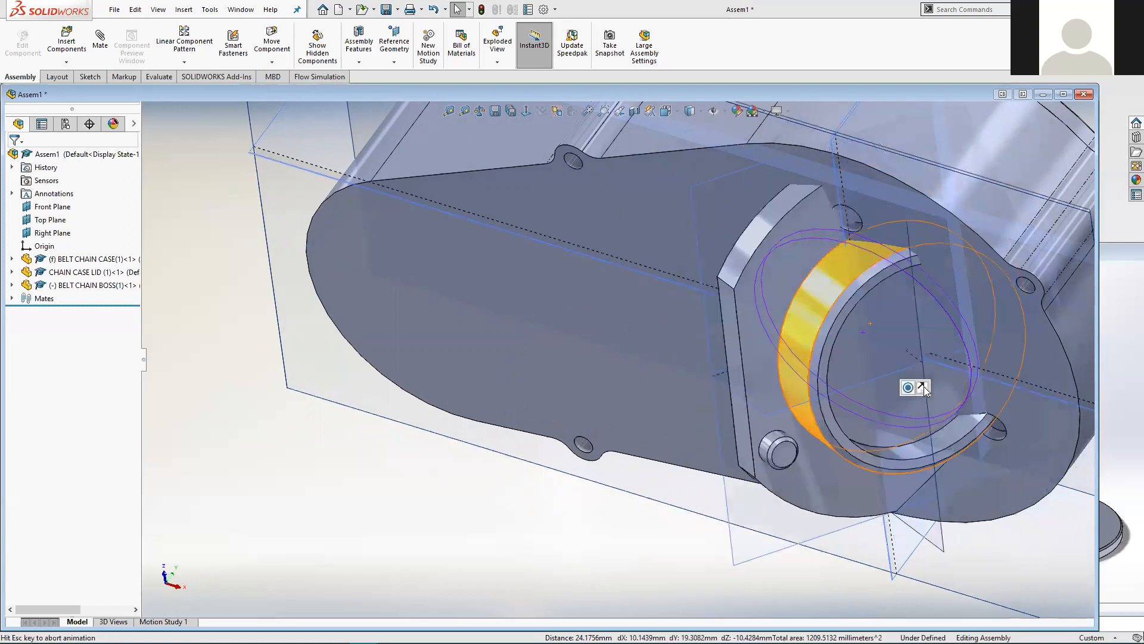
{"action": "left_click", "coordinate": [924, 387]}
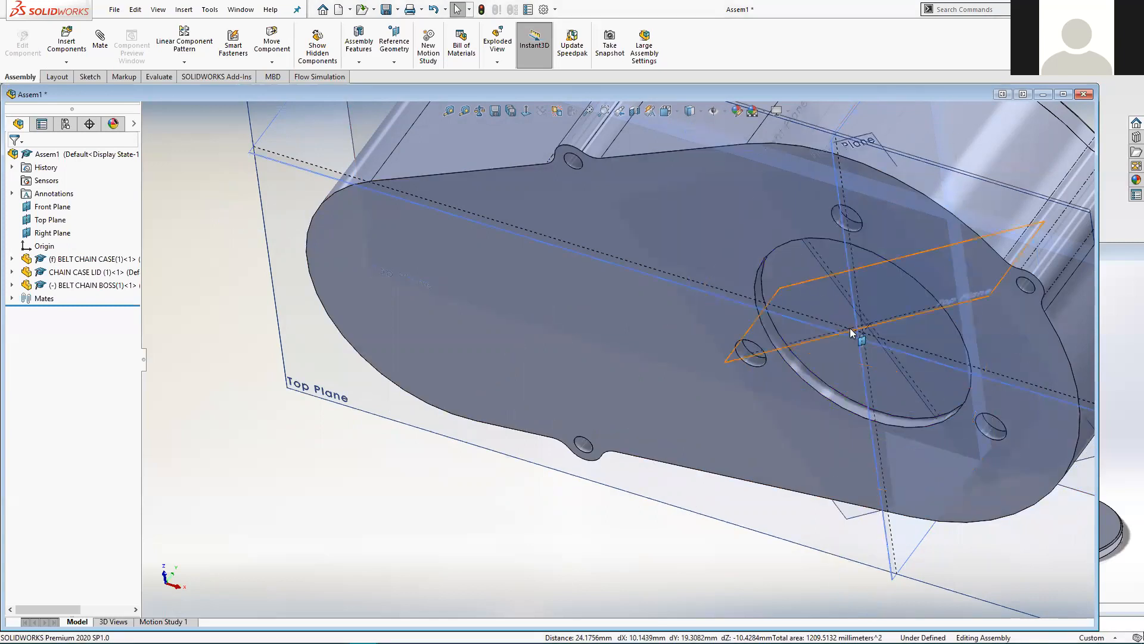
Pull the belt chain boss along its mated axis until it sits clear below the belt chain case.
{"action": "scroll", "coordinate": [853, 332], "scroll_direction": "up", "scroll_amount": 3}
{"action": "scroll", "coordinate": [817, 323], "scroll_direction": "down", "scroll_amount": 2}
{"action": "left_click_drag", "start_coordinate": [627, 302], "coordinate": [423, 592]}
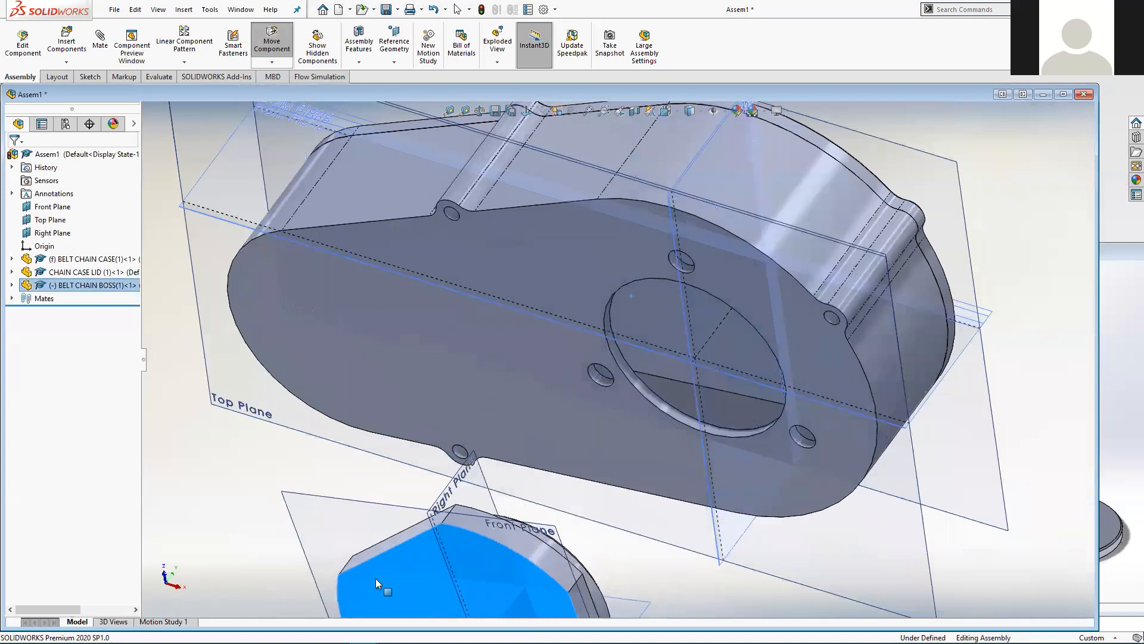
{"action": "left_click", "coordinate": [256, 465]}
Add a concentric mate between one of the boss's small pegs and the matching peg hole in the belt chain case.
{"action": "scroll", "coordinate": [326, 428], "scroll_direction": "up", "scroll_amount": 3}
{"action": "middle_click_drag", "start_coordinate": [367, 458], "coordinate": [576, 524]}
{"action": "scroll", "coordinate": [656, 530], "scroll_direction": "down", "scroll_amount": 5}
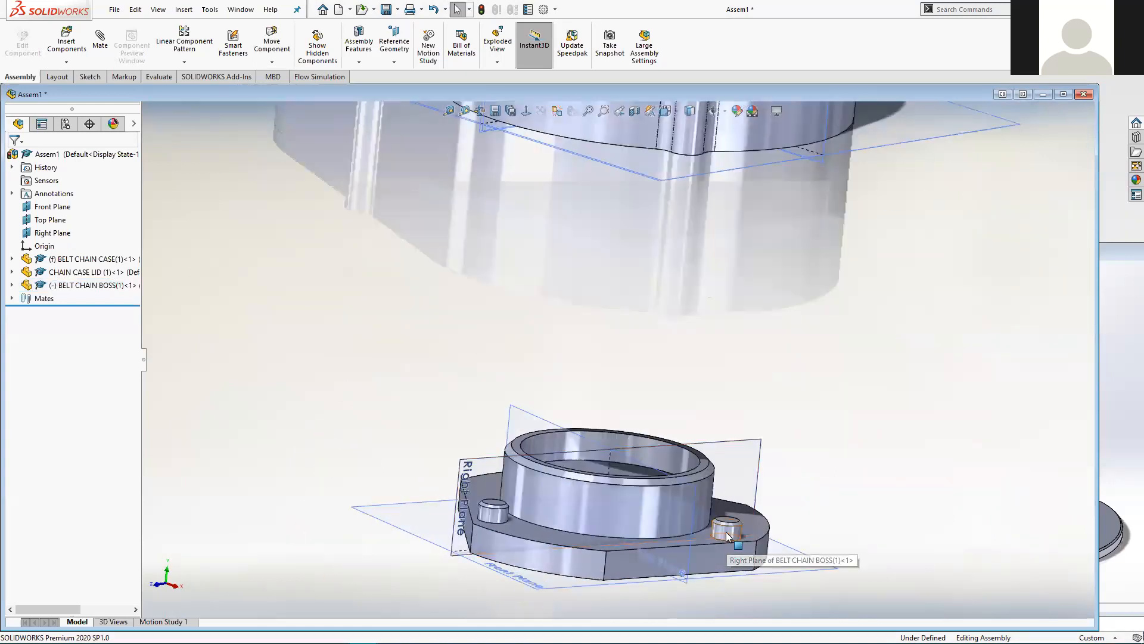
{"action": "left_click", "coordinate": [727, 530]}
{"action": "scroll", "coordinate": [769, 310], "scroll_direction": "up", "scroll_amount": 3}
{"action": "scroll", "coordinate": [686, 259], "scroll_direction": "down", "scroll_amount": 3}
{"action": "middle_click_drag", "start_coordinate": [673, 257], "coordinate": [694, 219]}
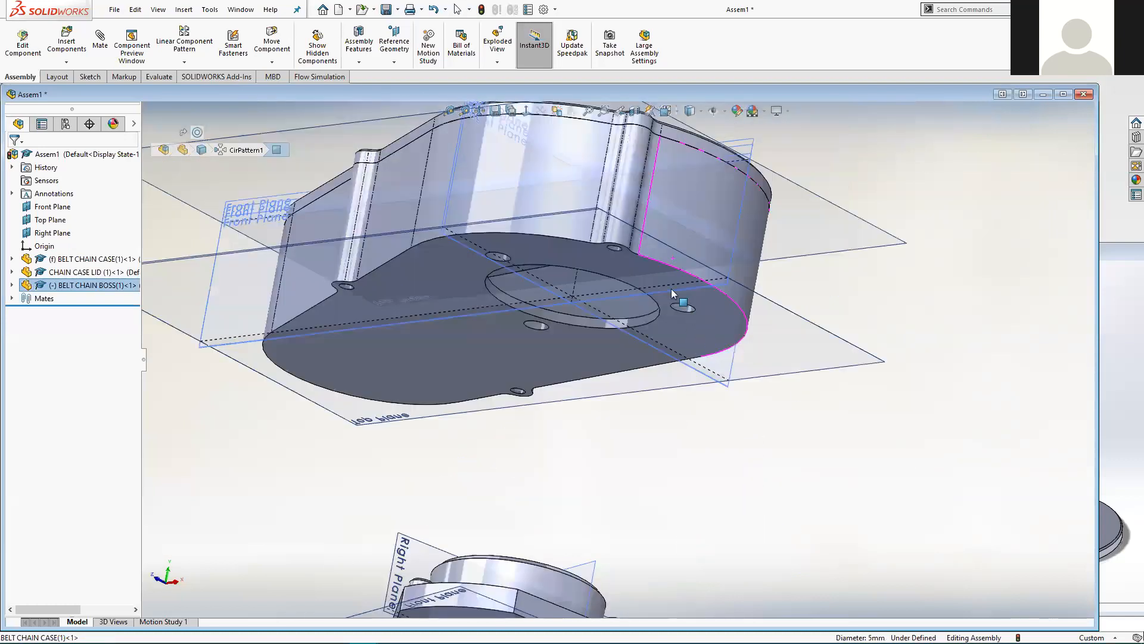
{"action": "scroll", "coordinate": [671, 289], "scroll_direction": "down", "scroll_amount": 4}
{"action": "left_click", "coordinate": [646, 291]}
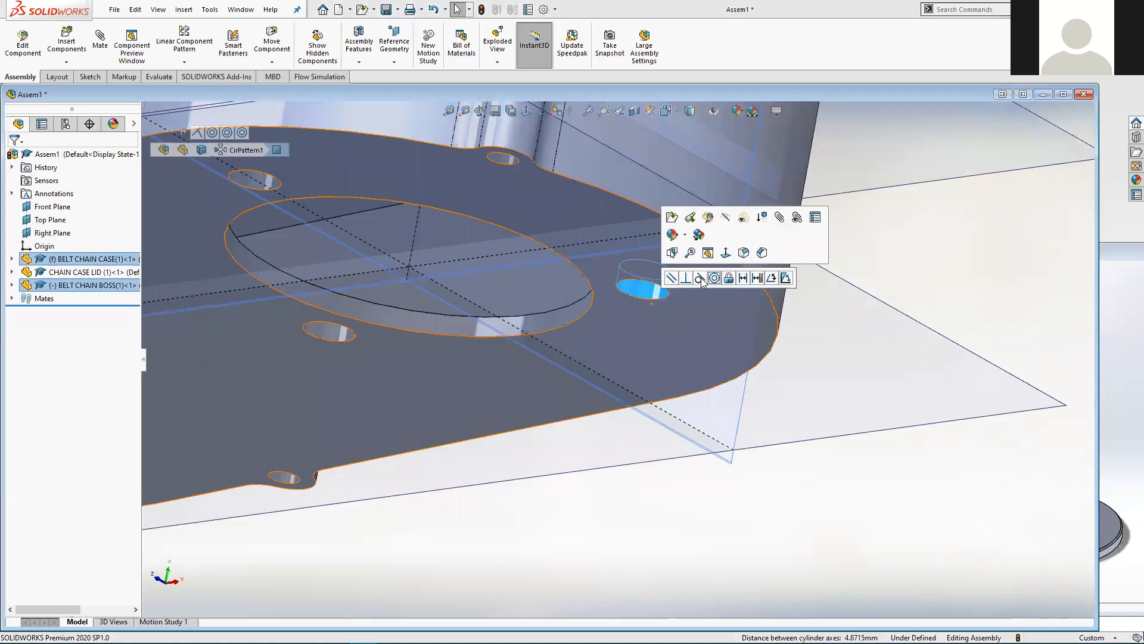
{"action": "left_click", "coordinate": [799, 302]}
Slide the belt chain boss along its axis below the case to check its remaining freedom.
{"action": "scroll", "coordinate": [737, 397], "scroll_direction": "up", "scroll_amount": 2}
{"action": "scroll", "coordinate": [596, 484], "scroll_direction": "up", "scroll_amount": 2}
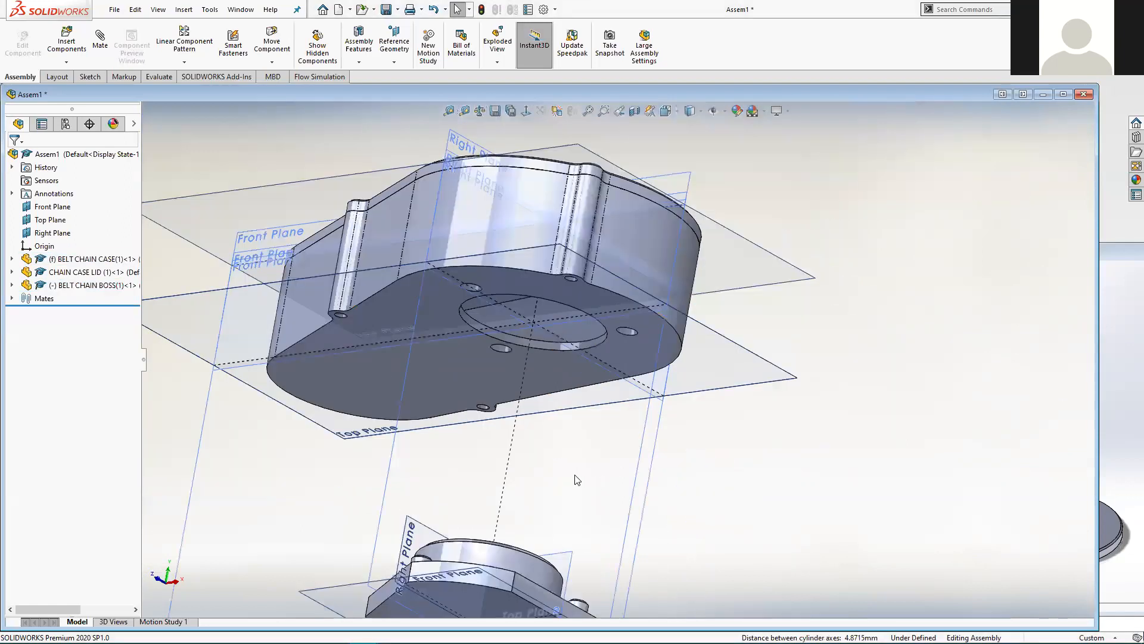
{"action": "scroll", "coordinate": [522, 450], "scroll_direction": "up", "scroll_amount": 2}
{"action": "scroll", "coordinate": [534, 445], "scroll_direction": "down", "scroll_amount": 2}
{"action": "left_click_drag", "start_coordinate": [526, 448], "coordinate": [621, 352]}
{"action": "left_click_drag", "start_coordinate": [625, 466], "coordinate": [639, 310]}
{"action": "key", "text": "Escape"}
{"action": "key", "text": "ctrl+7"}
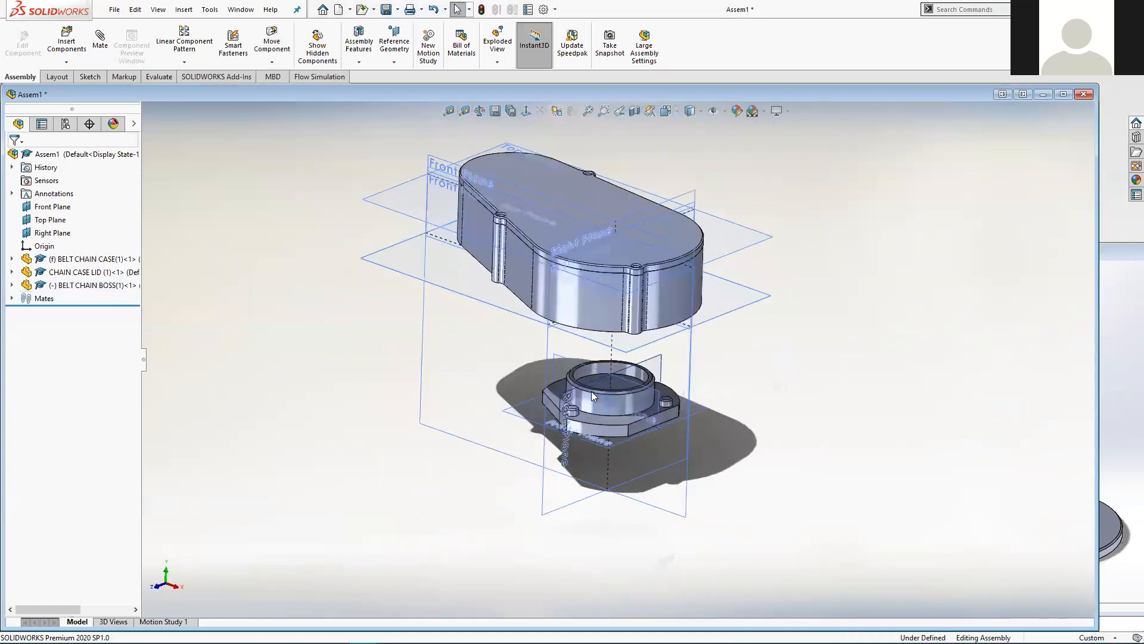
Add a coincident mate between the boss flange's collar-side face and the flat underside of the belt chain case.
{"action": "scroll", "coordinate": [514, 403], "scroll_direction": "down", "scroll_amount": 5}
{"action": "left_click", "coordinate": [628, 341]}
{"action": "scroll", "coordinate": [539, 512], "scroll_direction": "up", "scroll_amount": 3}
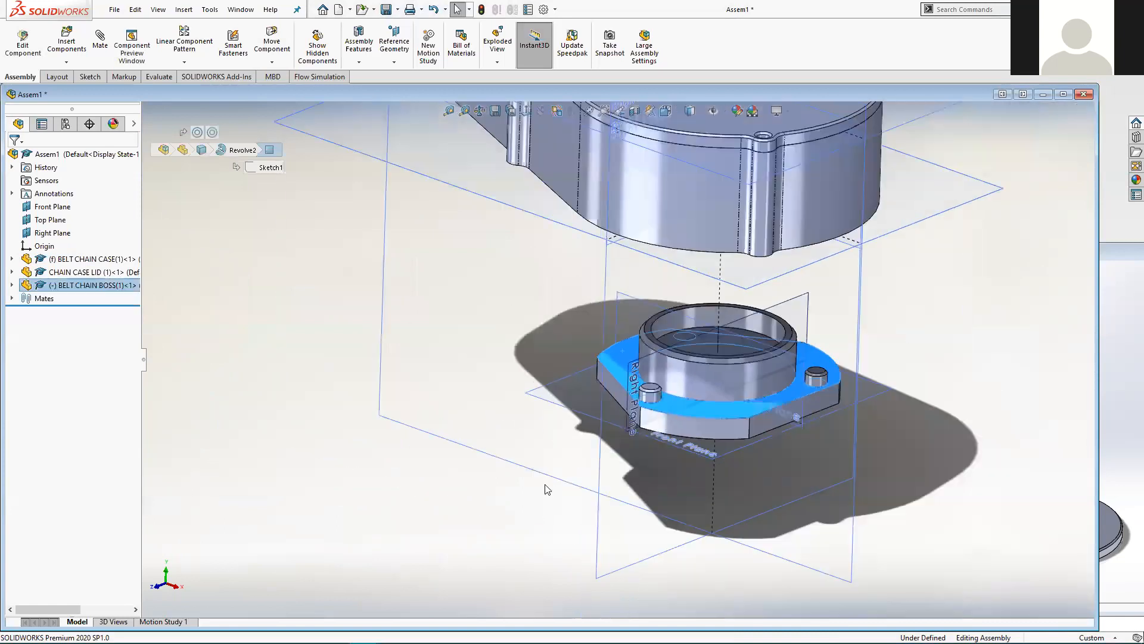
{"action": "middle_click_drag", "start_coordinate": [566, 337], "coordinate": [582, 233]}
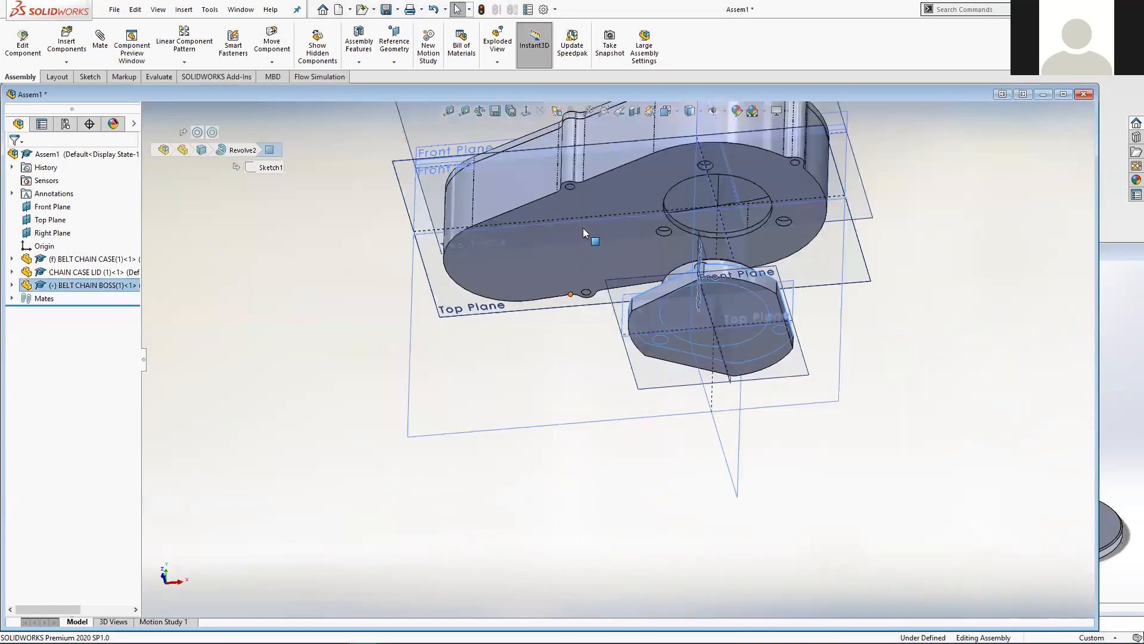
{"action": "left_click", "coordinate": [620, 190]}
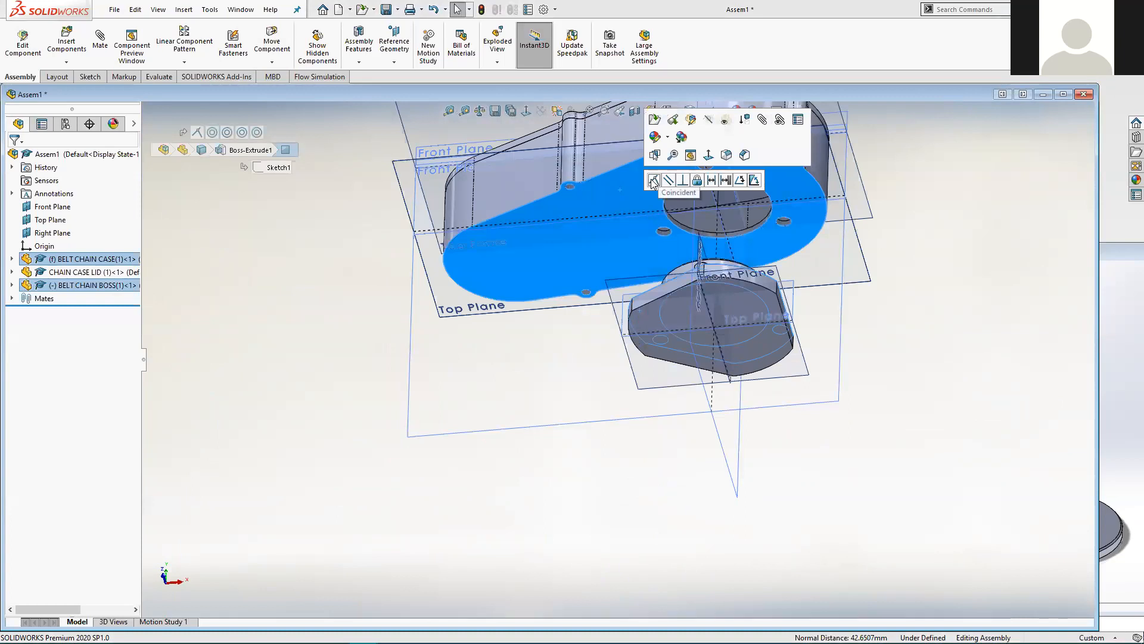
{"action": "left_click", "coordinate": [653, 181]}
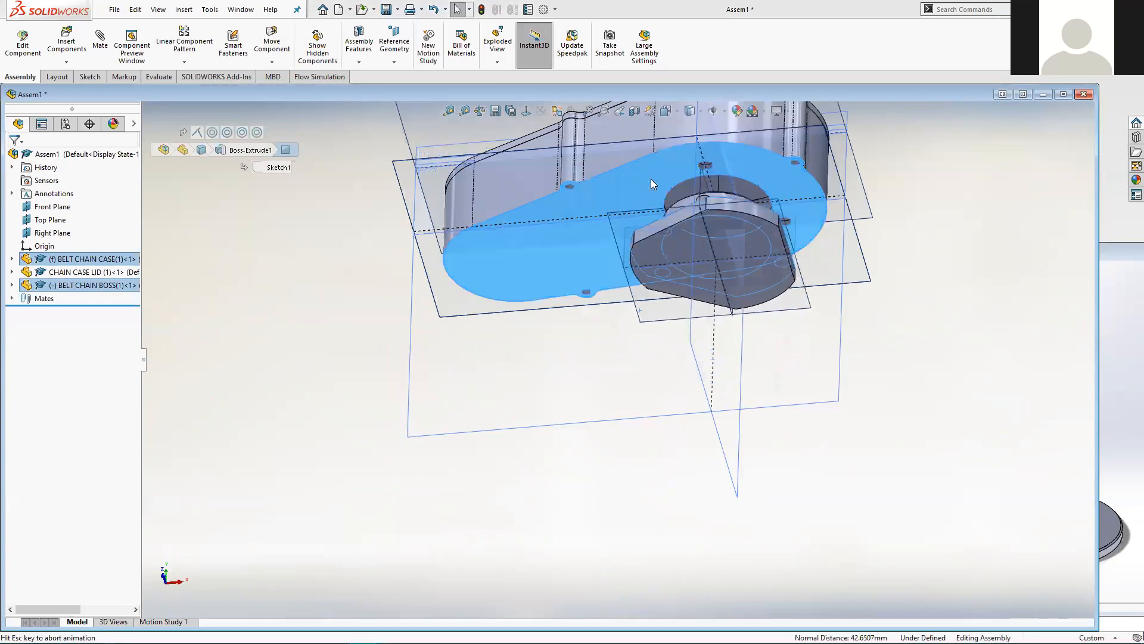
Maximize the assembly window and inspect the mated boss on the underside of the case.
{"action": "middle_click_drag", "start_coordinate": [599, 316], "coordinate": [584, 513]}
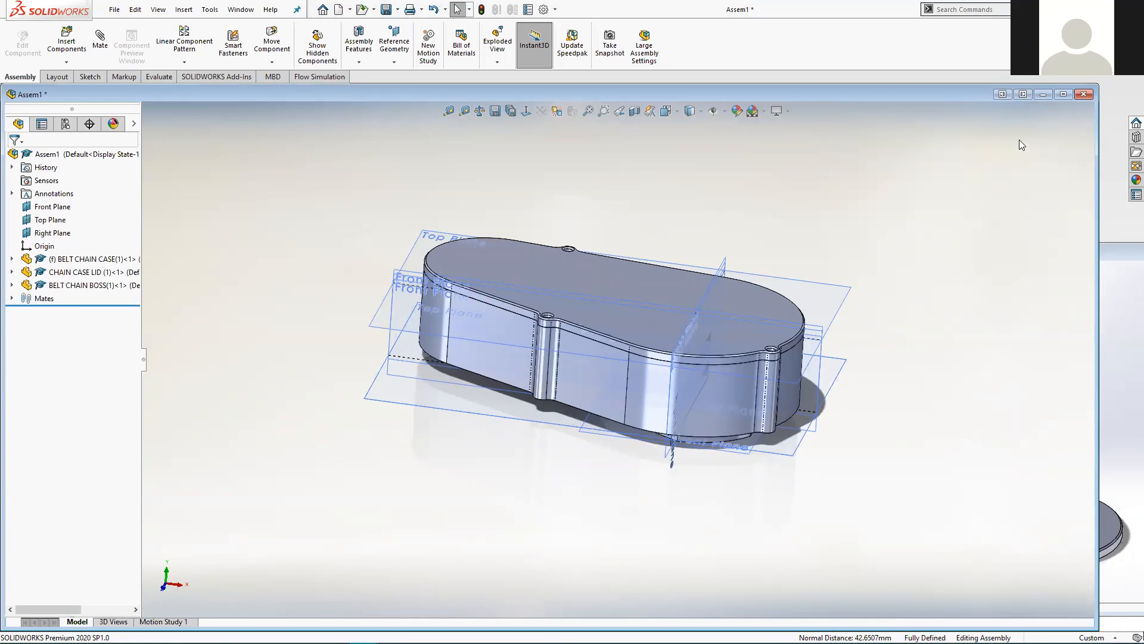
{"action": "left_click", "coordinate": [1064, 94]}
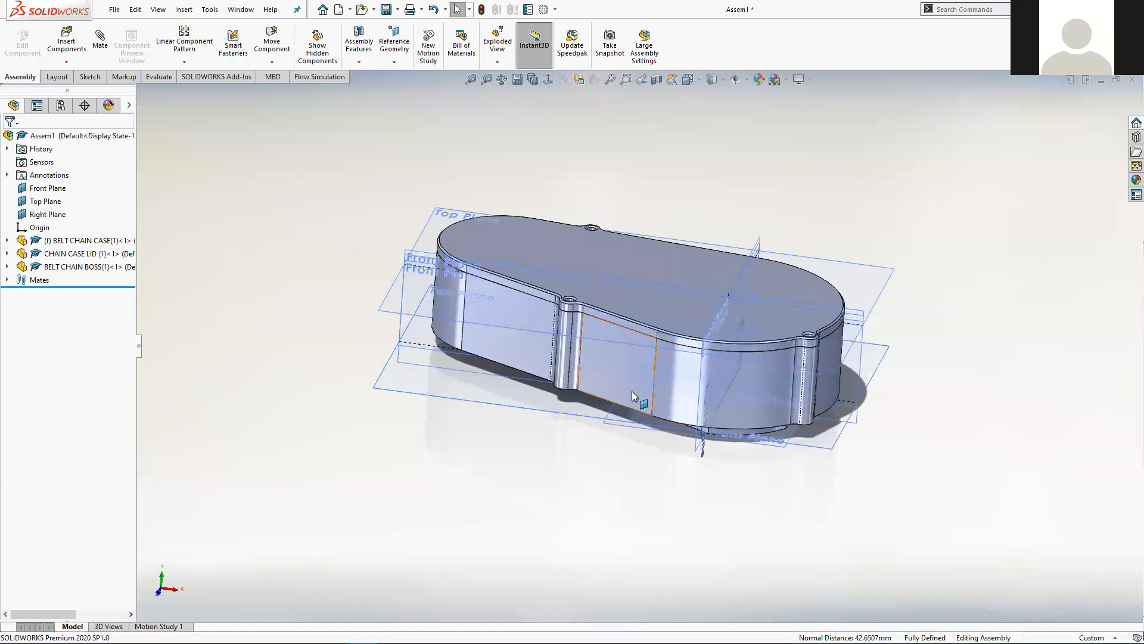
{"action": "middle_click_drag", "start_coordinate": [602, 487], "coordinate": [654, 462]}
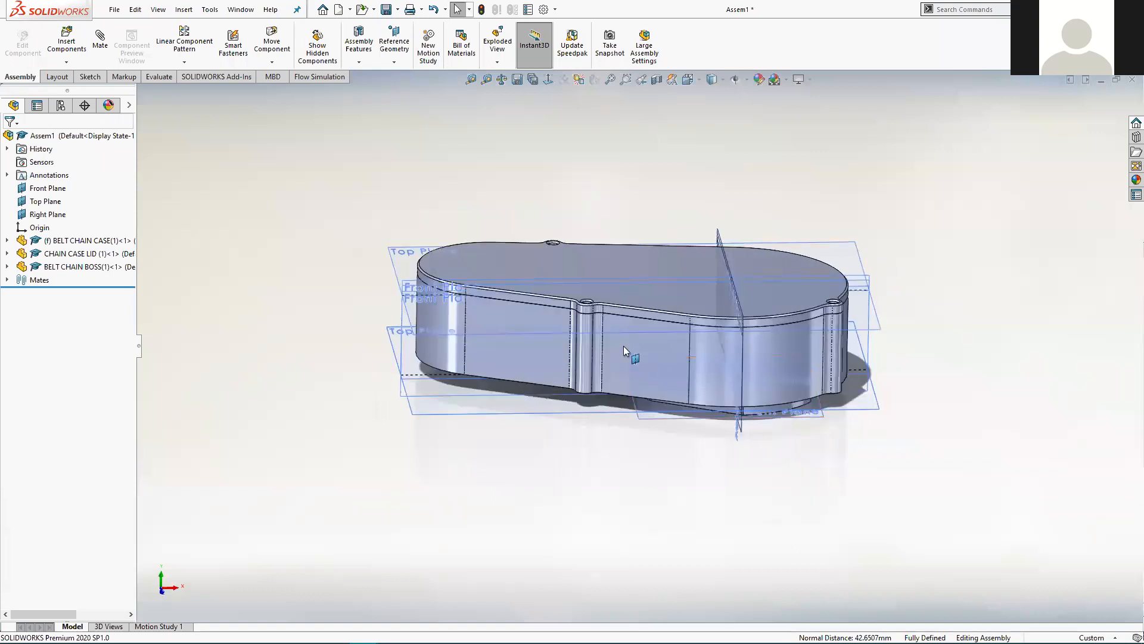
{"action": "middle_click_drag", "start_coordinate": [692, 513], "coordinate": [749, 385]}
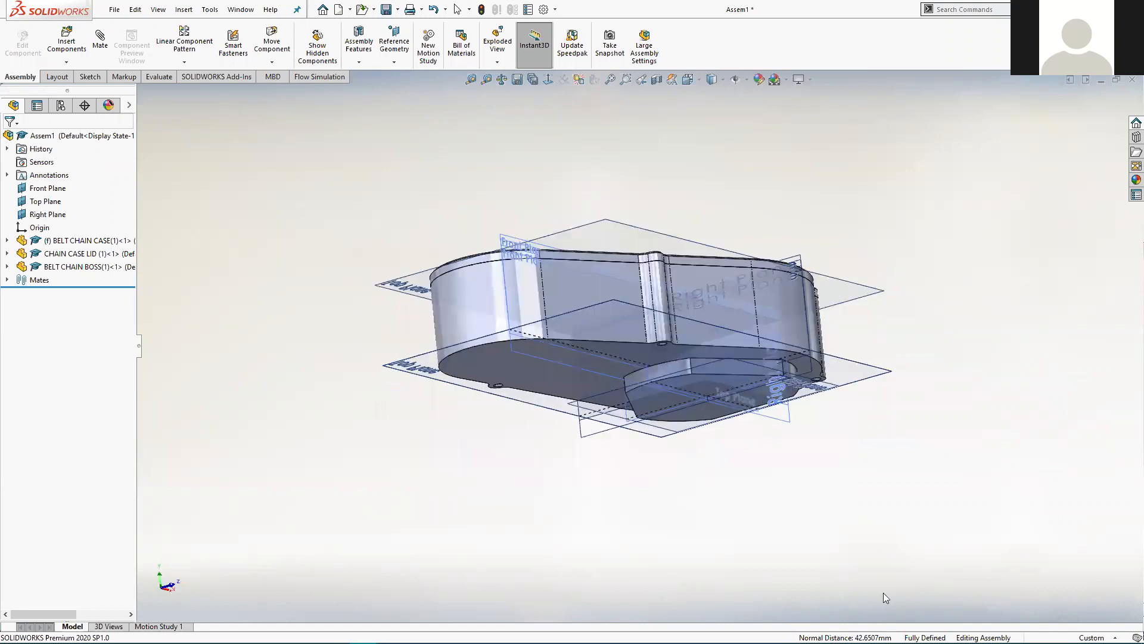
{"action": "middle_click_drag", "start_coordinate": [883, 592], "coordinate": [733, 510]}
Try to move the belt chain boss and the chain case lid to check whether any freedom remains.
{"action": "left_click_drag", "start_coordinate": [656, 395], "coordinate": [718, 382]}
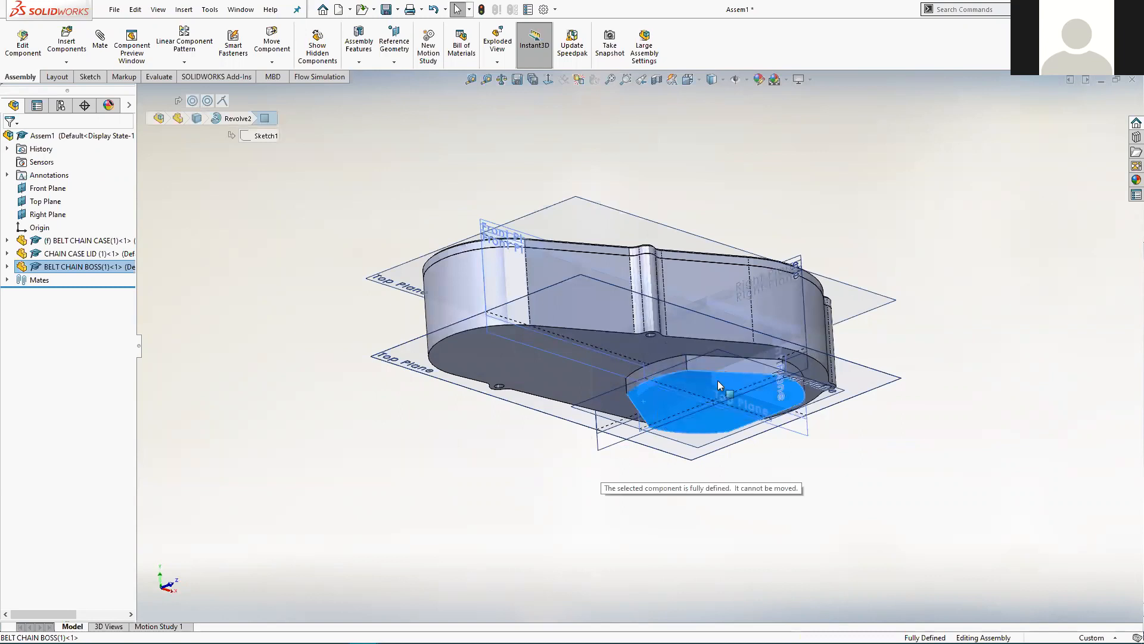
{"action": "left_click", "coordinate": [507, 379]}
{"action": "middle_click_drag", "start_coordinate": [459, 402], "coordinate": [566, 231]}
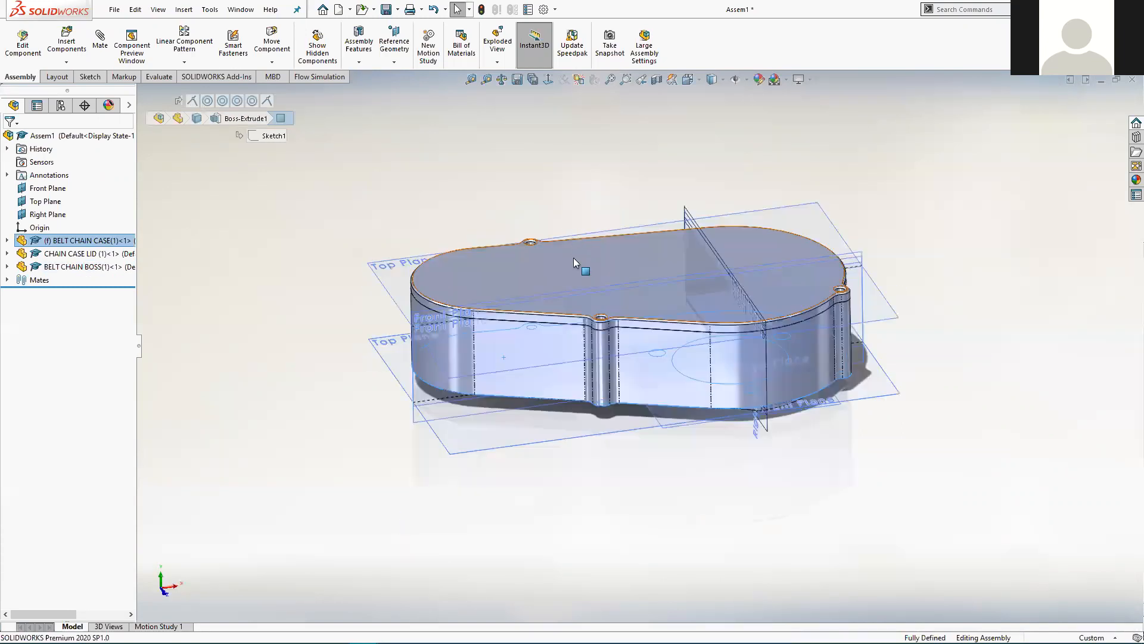
{"action": "left_click_drag", "start_coordinate": [627, 239], "coordinate": [643, 319]}
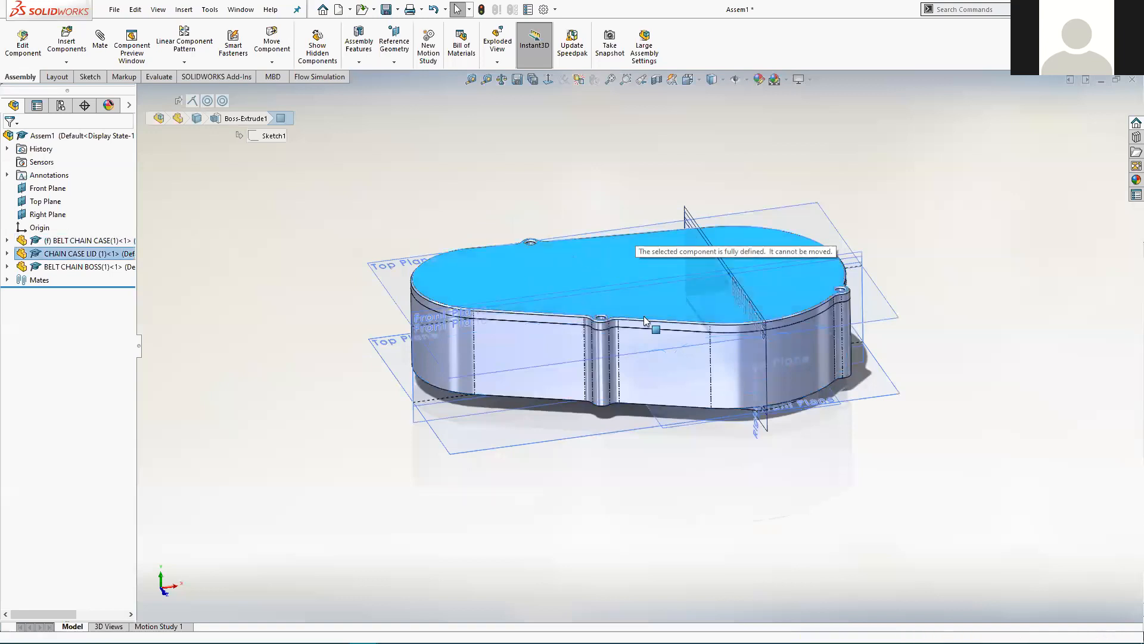
Save the Assem1 assembly together with the modified case, lid and boss part files.
{"action": "scroll", "coordinate": [644, 319], "scroll_direction": "down", "scroll_amount": 3}
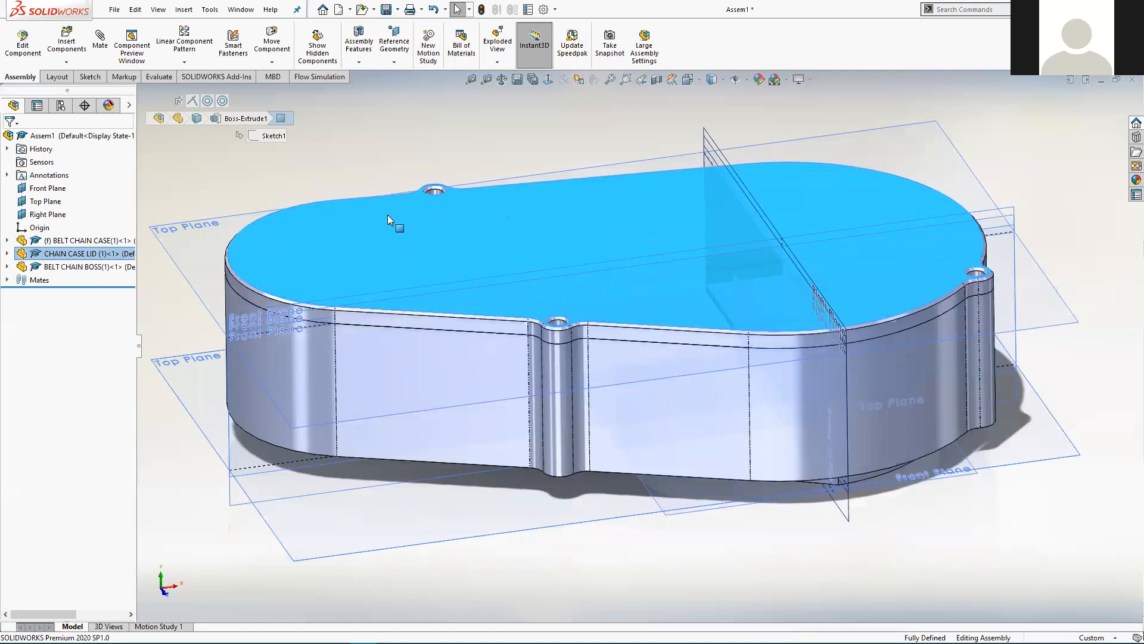
{"action": "key", "text": "ctrl+s"}
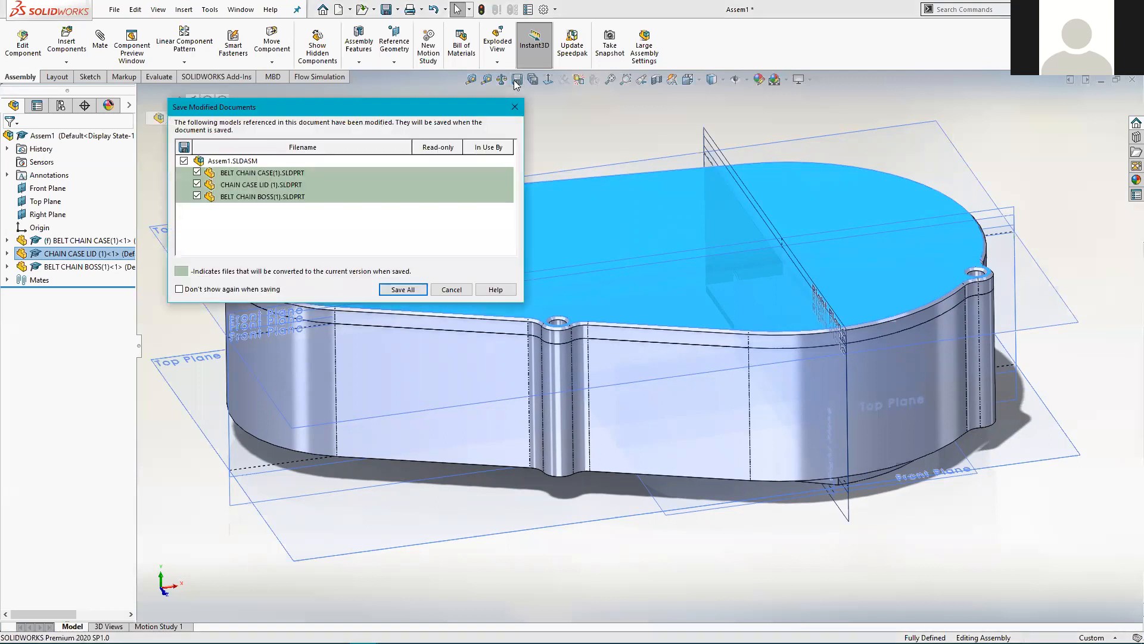
{"action": "left_click", "coordinate": [403, 290]}
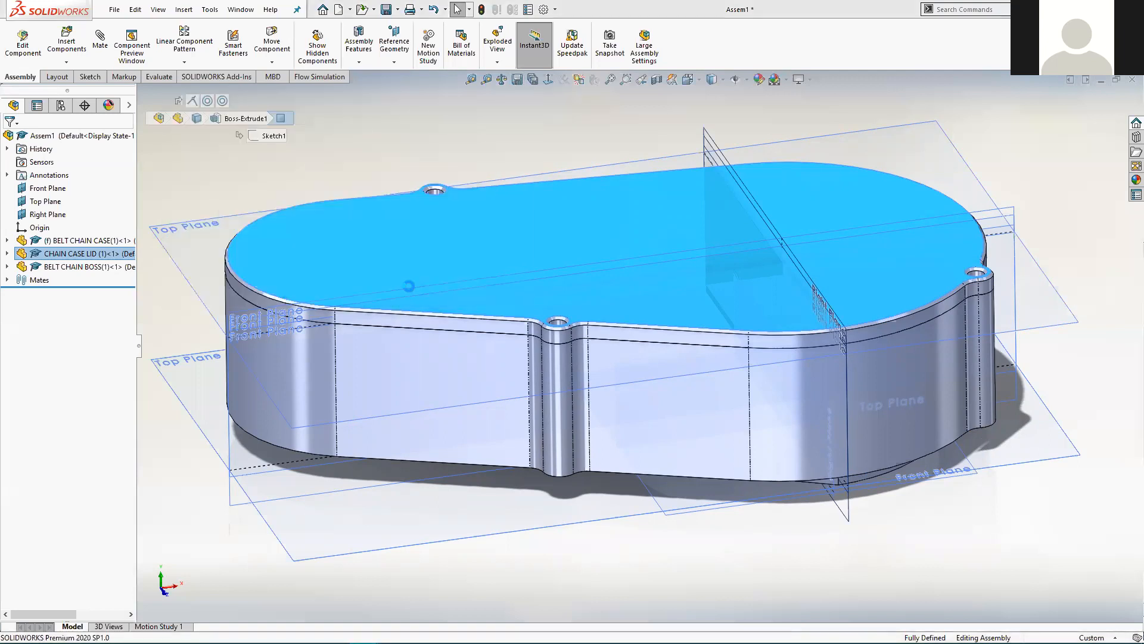